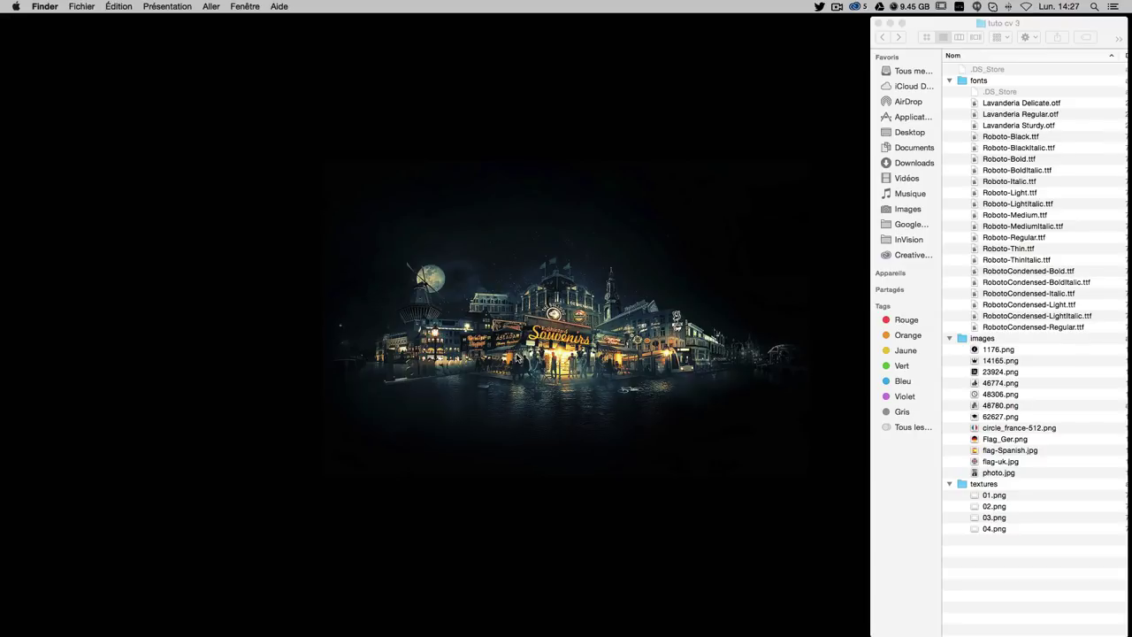
- Bring the project folder window forward and point out its images folder
left_click(992, 86)
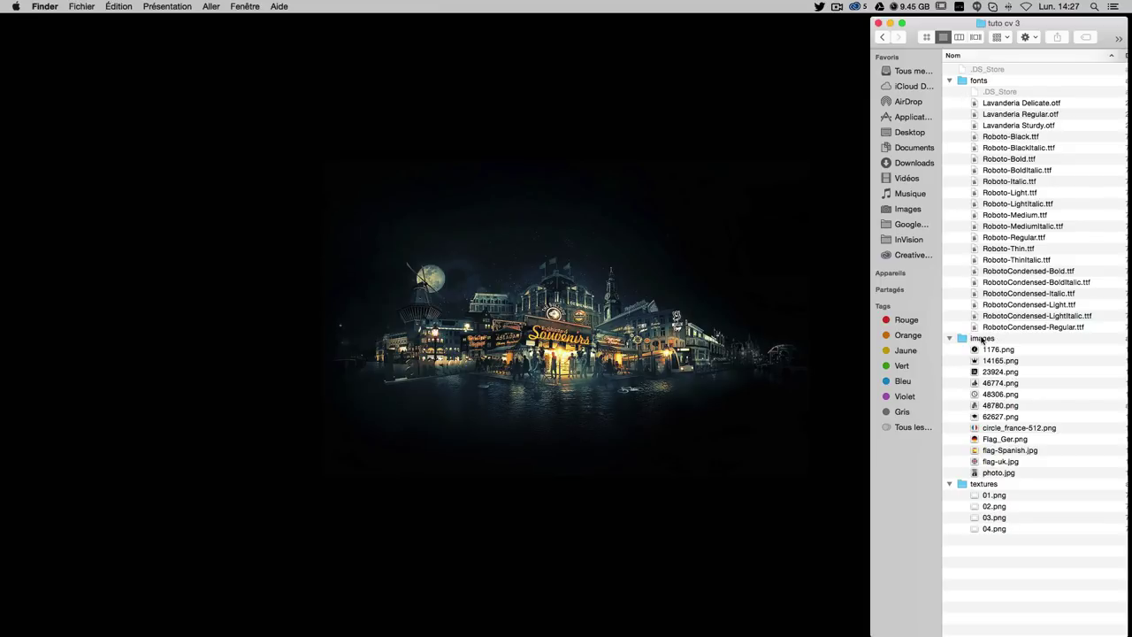
left_click(986, 340)
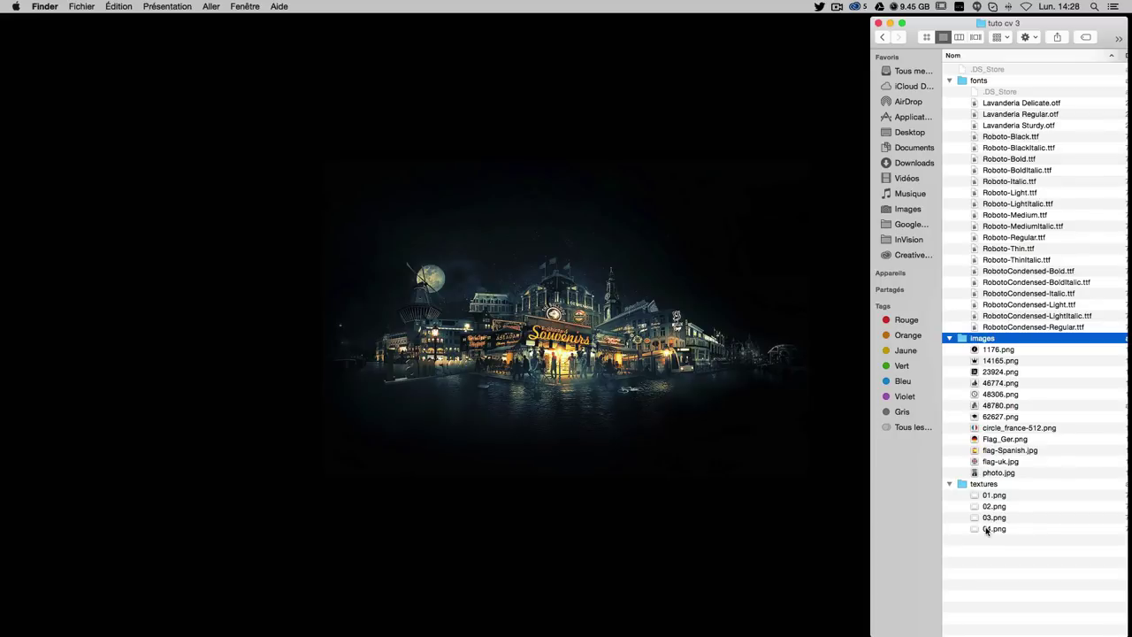
left_click(994, 577)
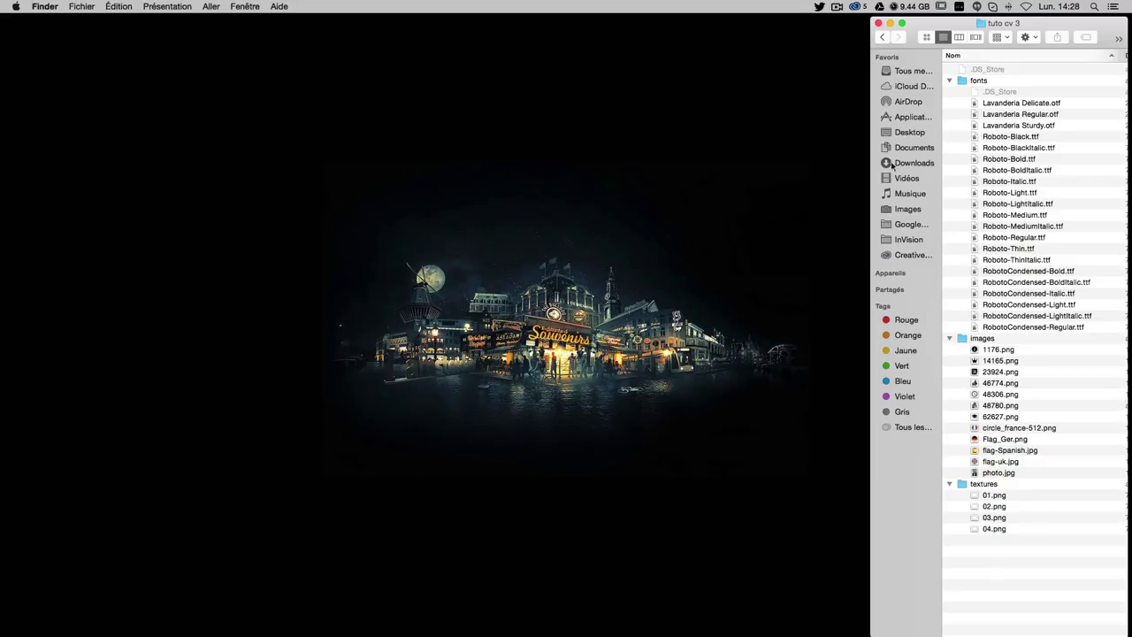
left_click_drag(1049, 29, 1038, 45)
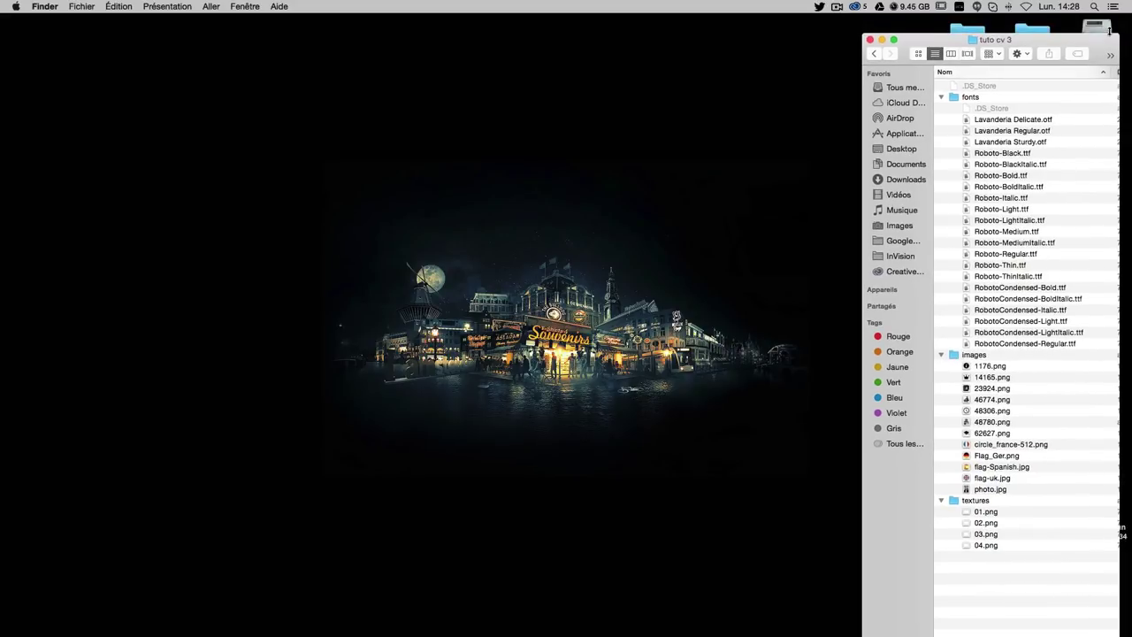
- Browse a second Finder window to the Bibliothèque Fonts folder, then close it
key("super+n")
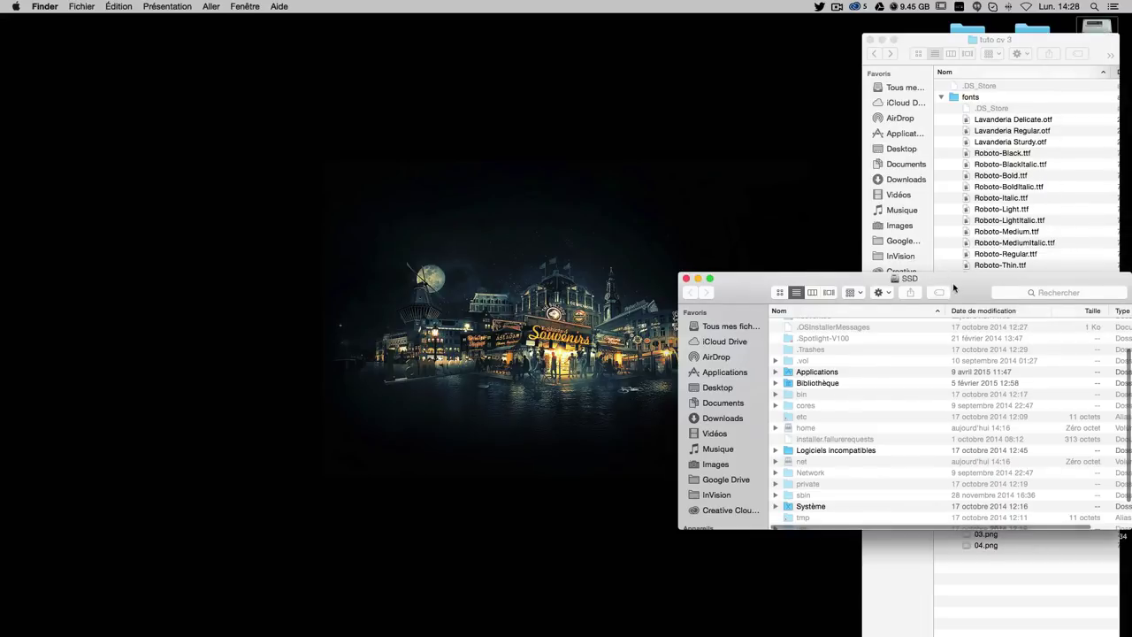
left_click_drag(963, 278, 648, 210)
double_click(490, 316)
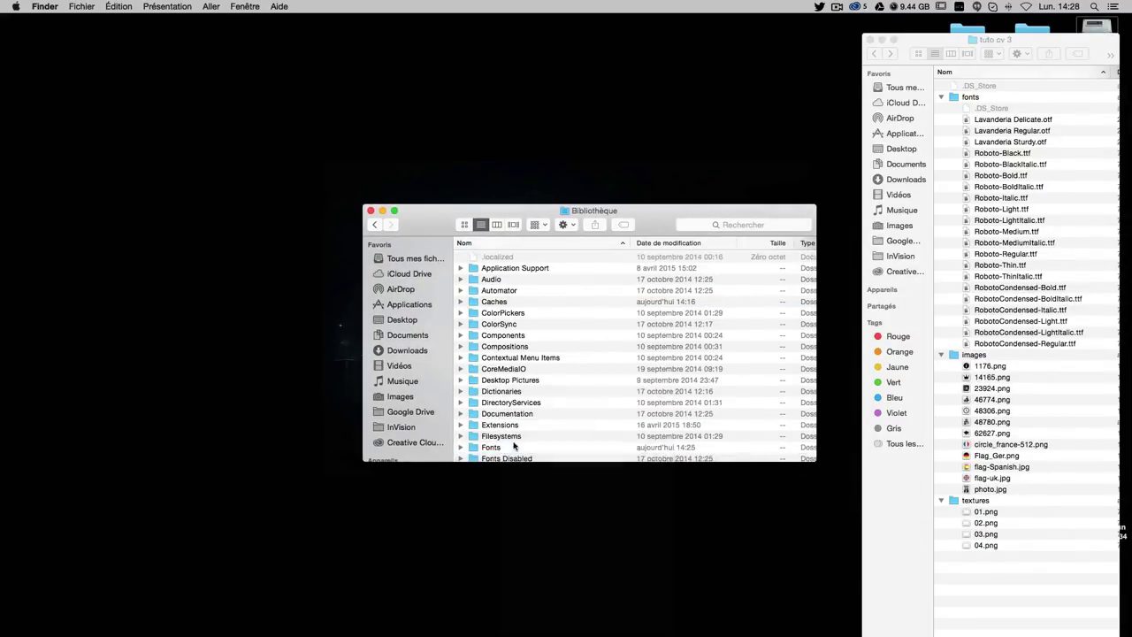
double_click(492, 447)
scroll(718, 437, "down", 10)
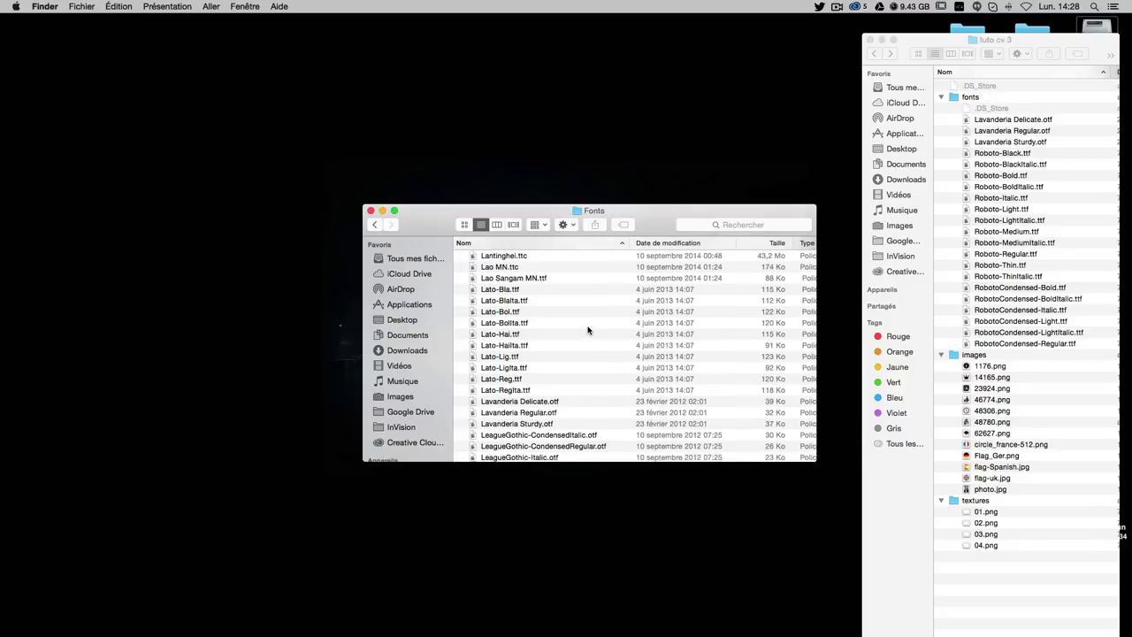
left_click(371, 210)
left_click_drag(1009, 40, 1020, 22)
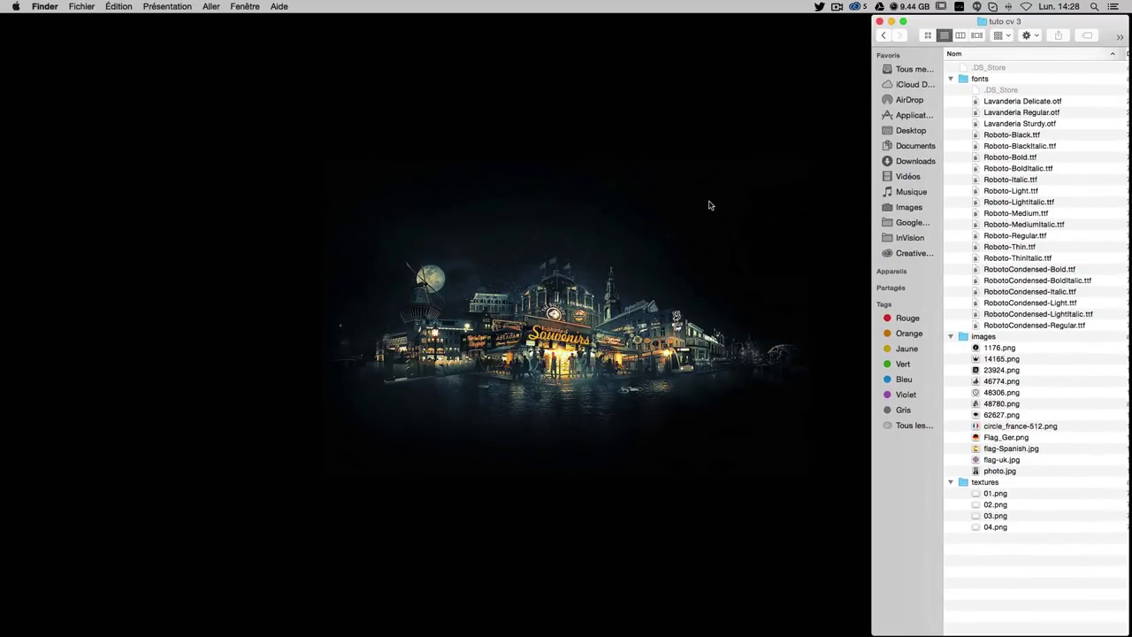
- Launch Photoshop CC 2014 and start a new document from the Papier format international preset
left_click(455, 221)
mouse_move(588, 592)
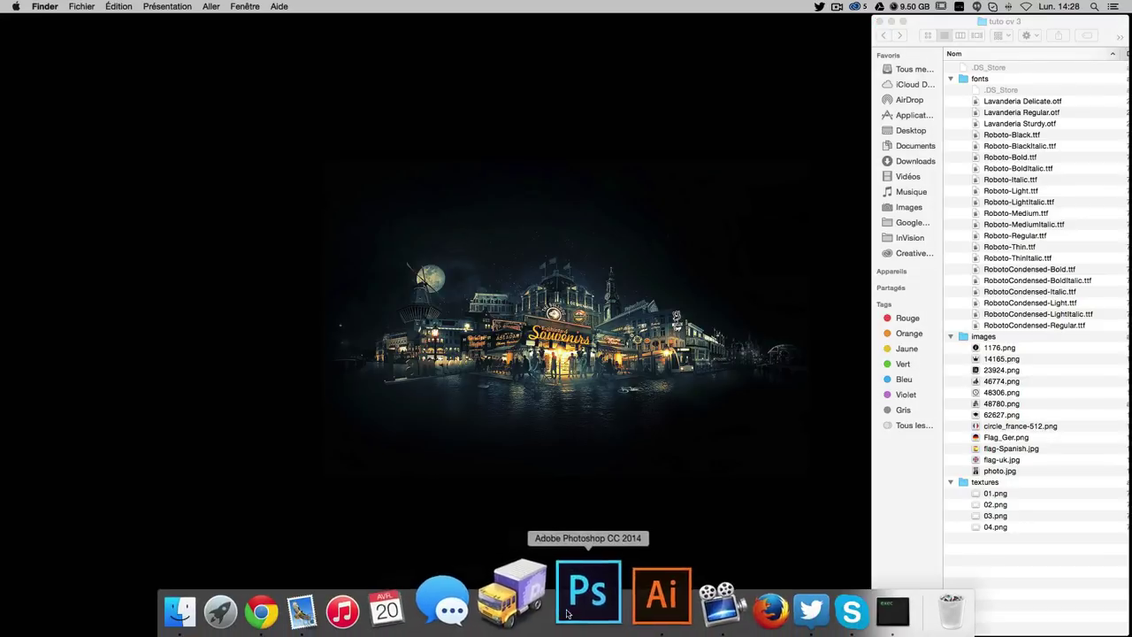
left_click(567, 613)
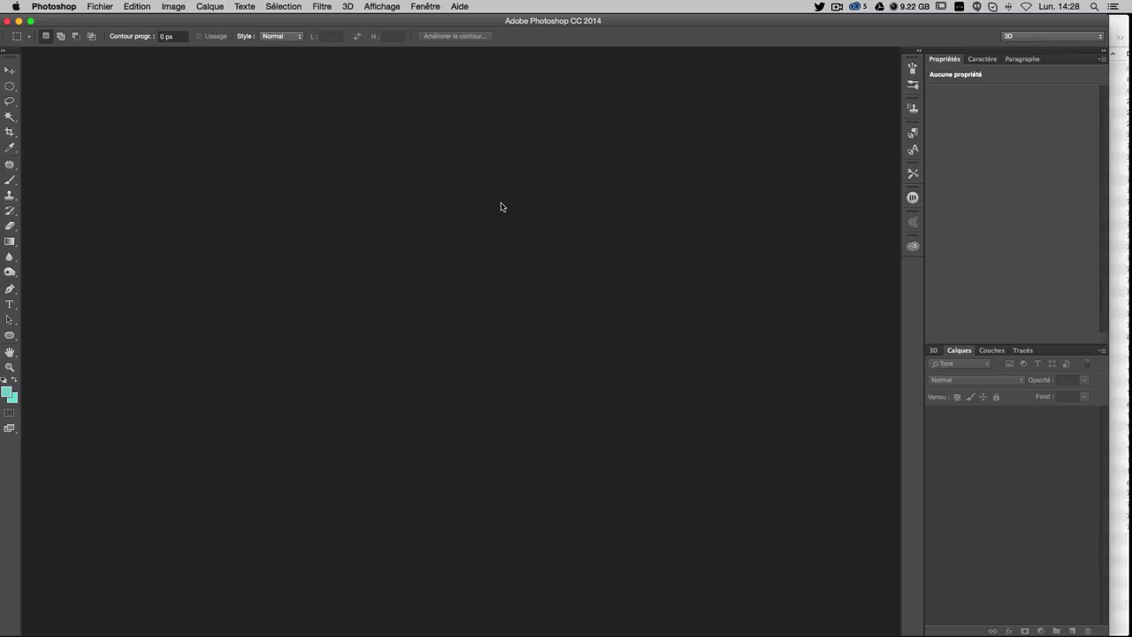
key("super+n")
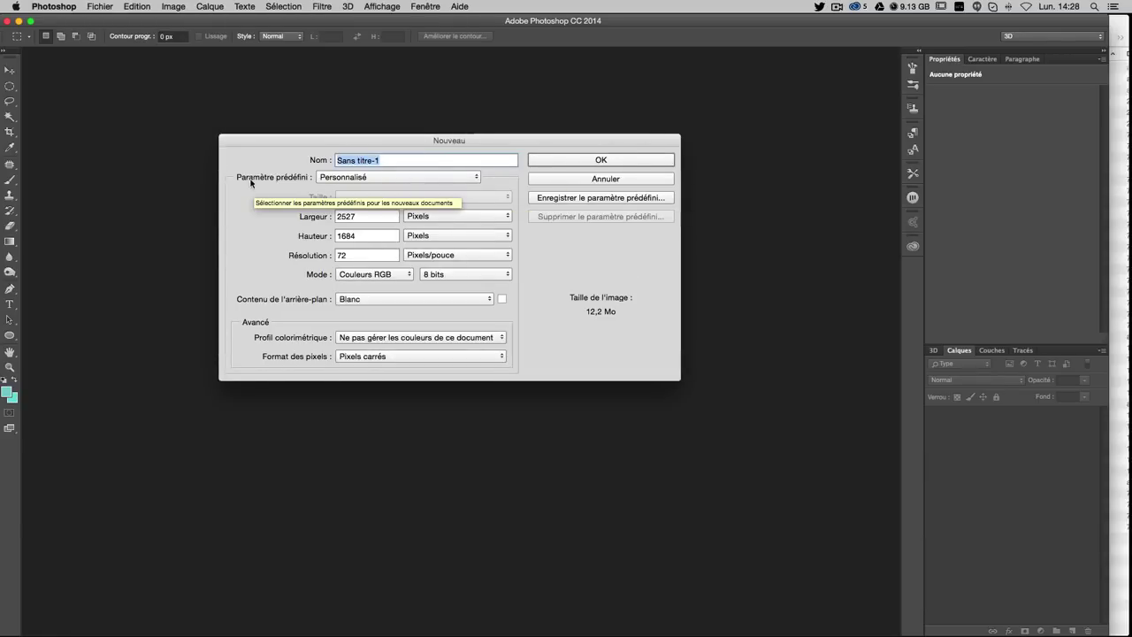
left_click(361, 182)
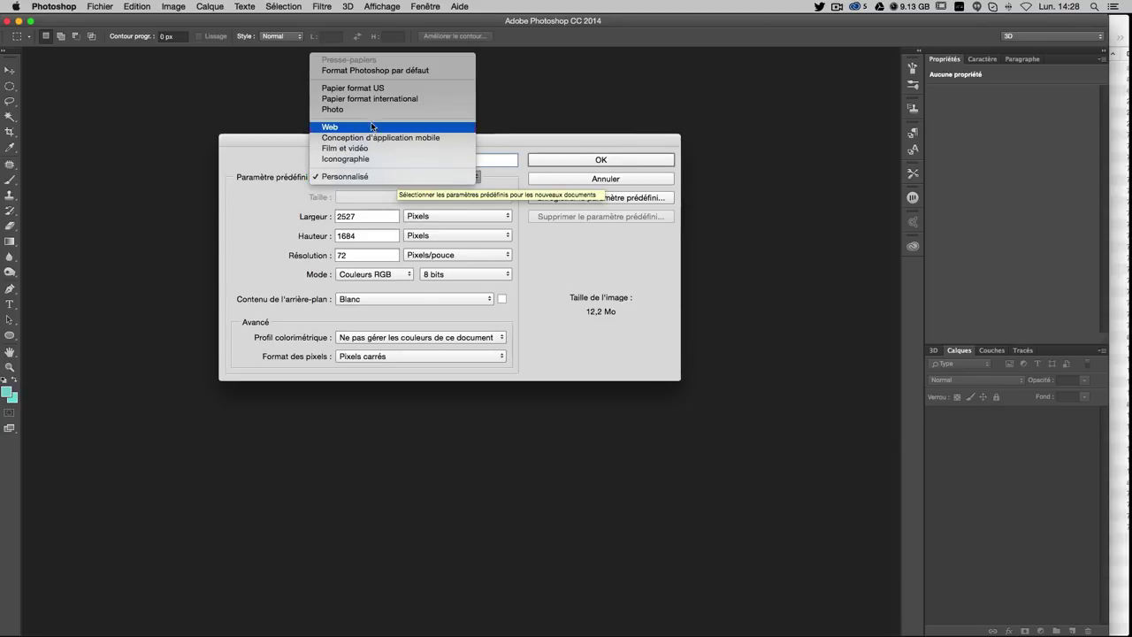
left_click(332, 102)
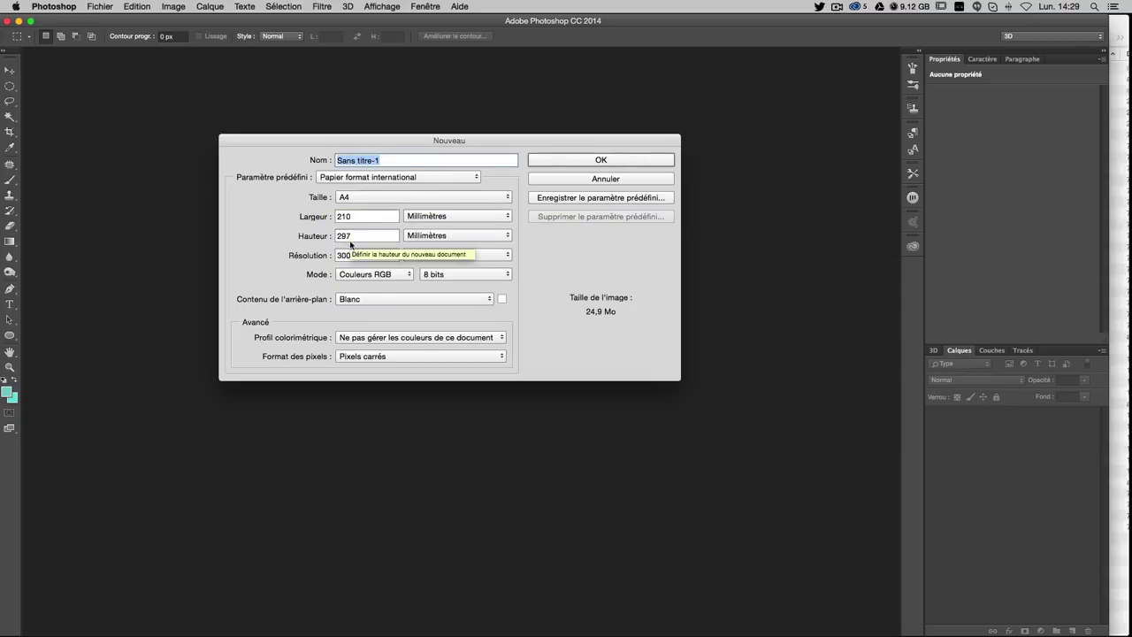
- Check the 210 × 297 mm size and 300 ppi resolution, then create the A4 document
double_click(354, 216)
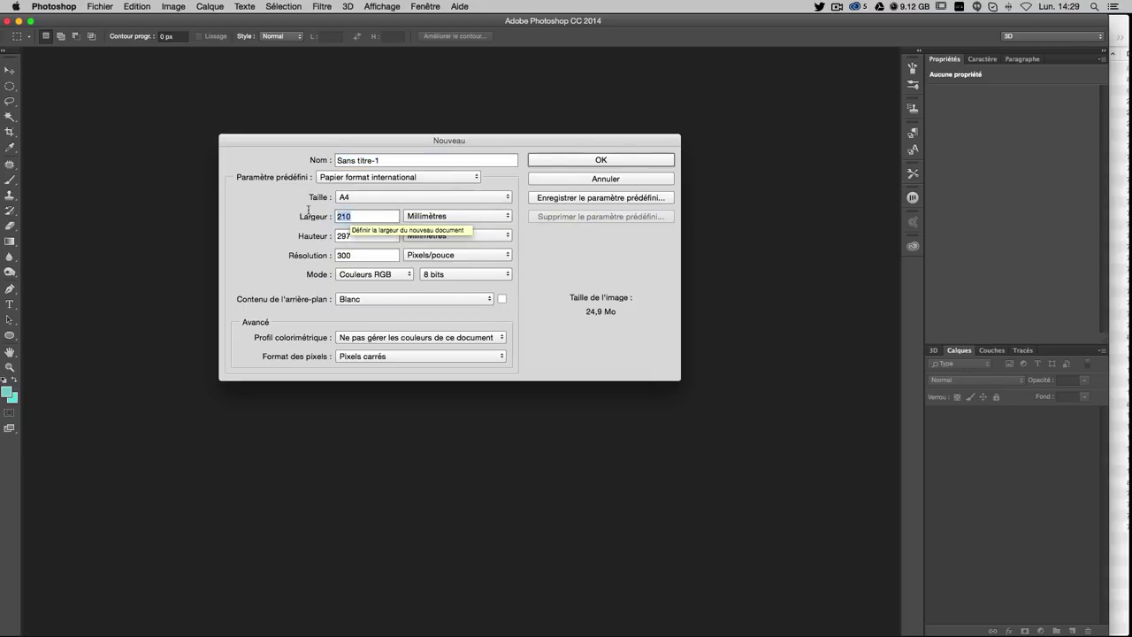
double_click(366, 235)
left_click(373, 237)
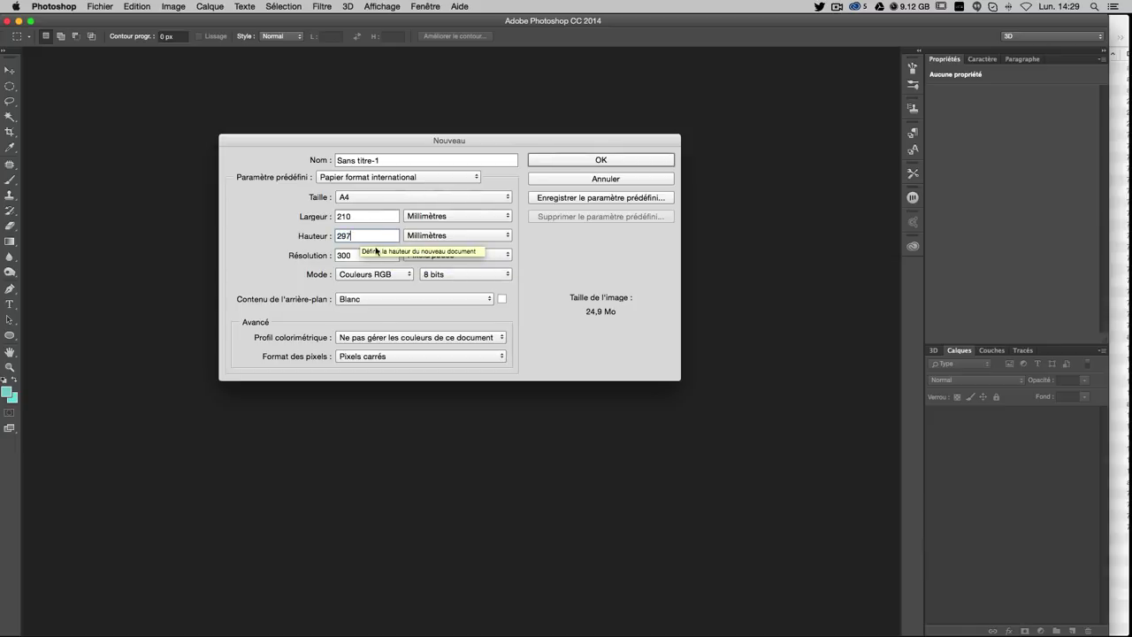
double_click(350, 217)
key("Tab")
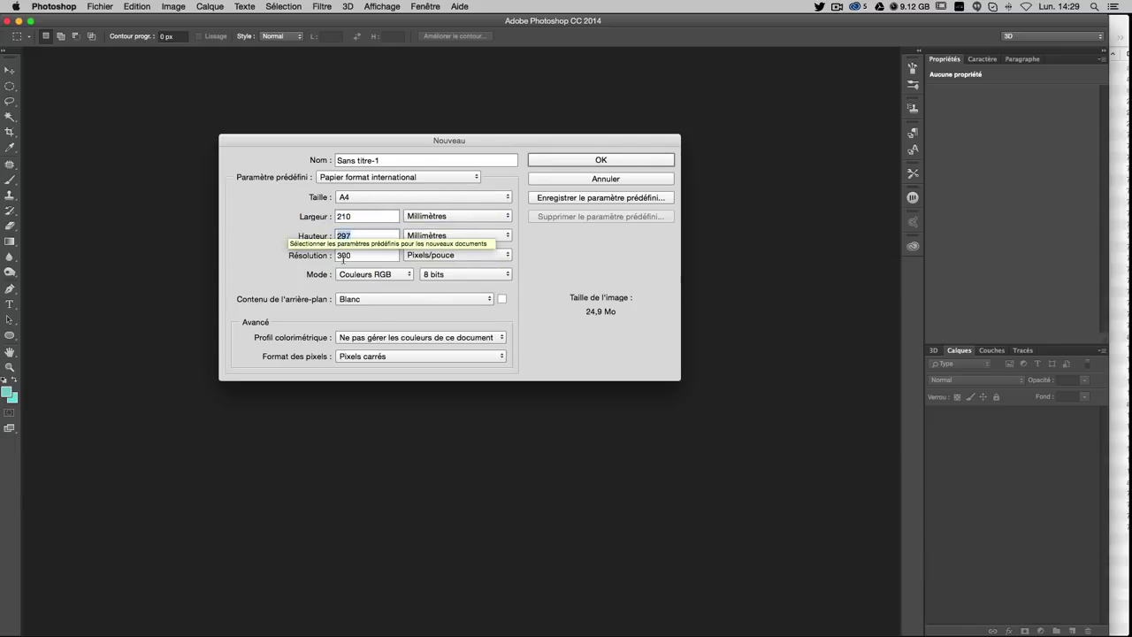
double_click(345, 256)
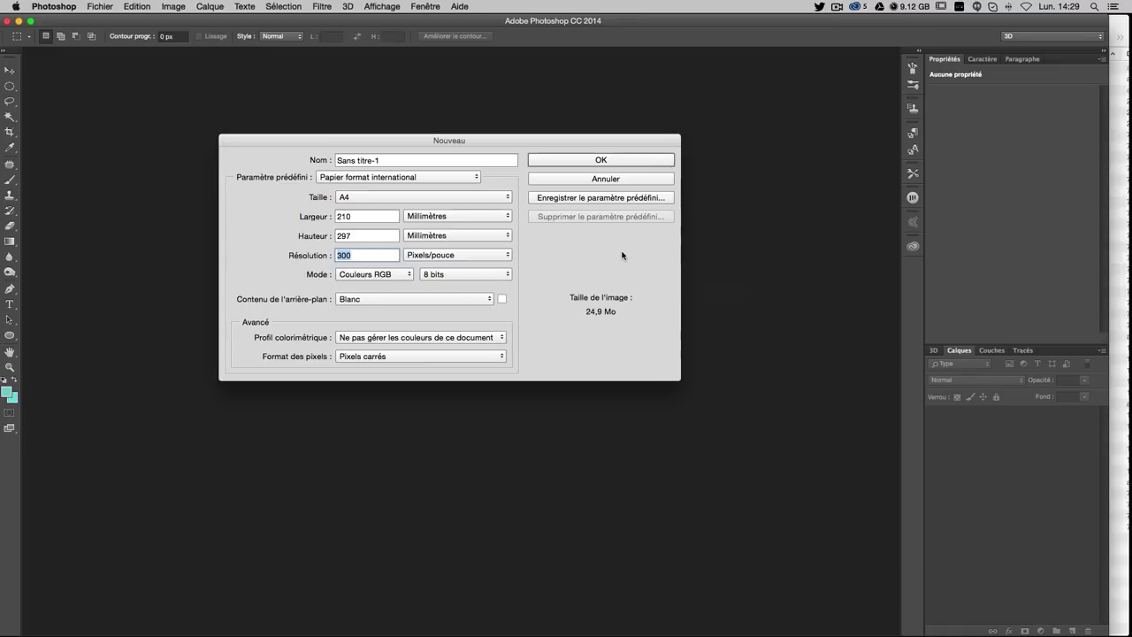
left_click(598, 159)
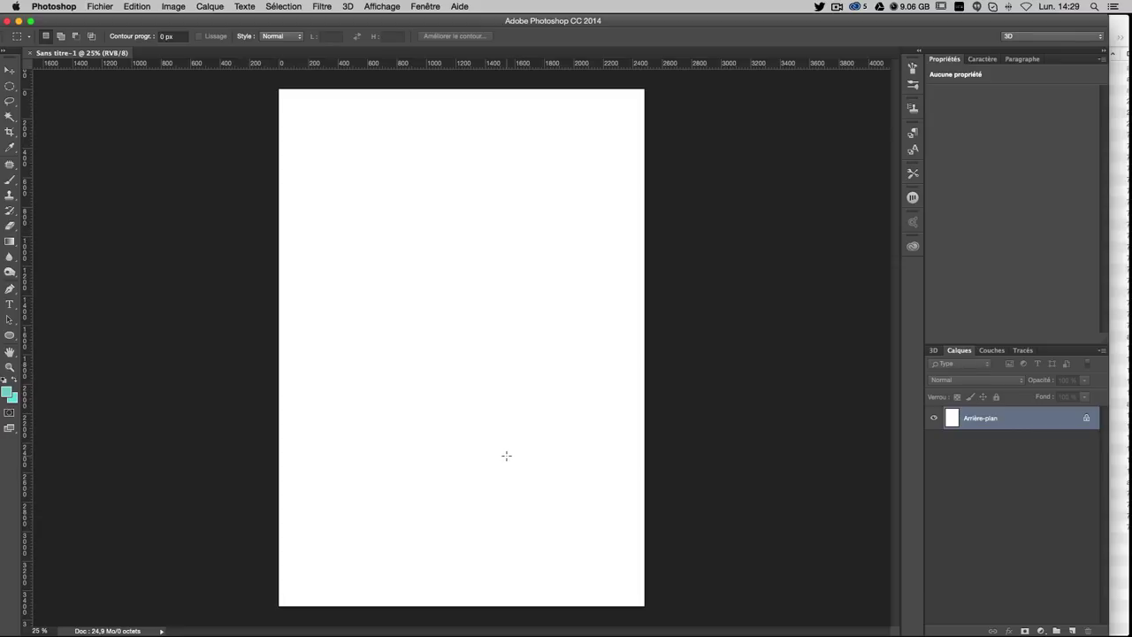
- With the Move tool and rulers showing, zoom to 50% and drag a vertical guide to about 800 px
key("v")
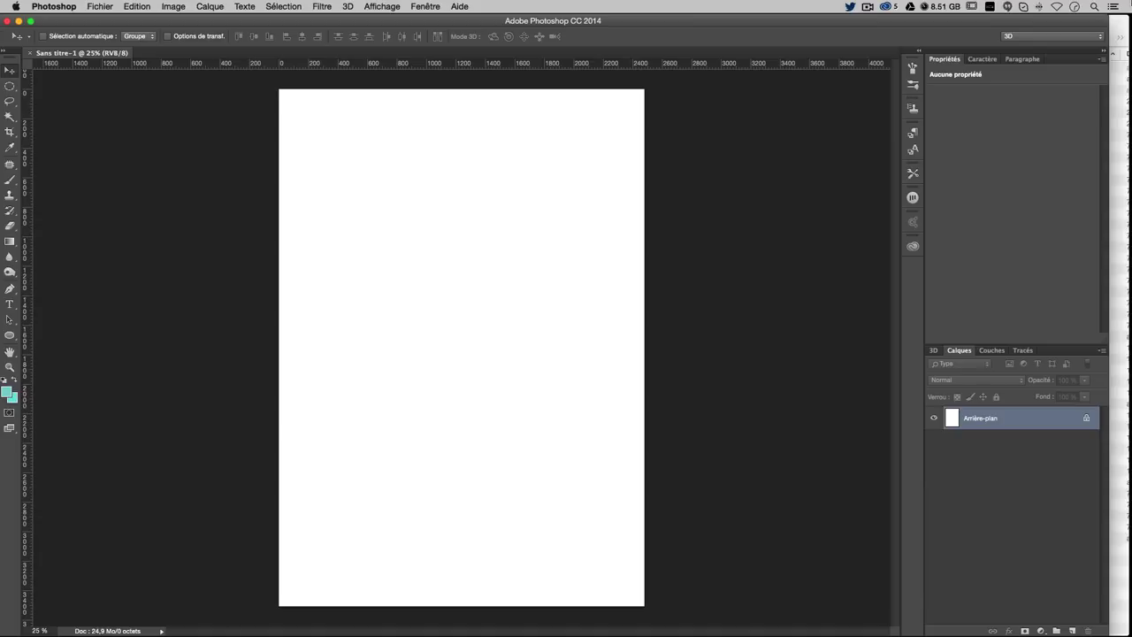
key("super+r")
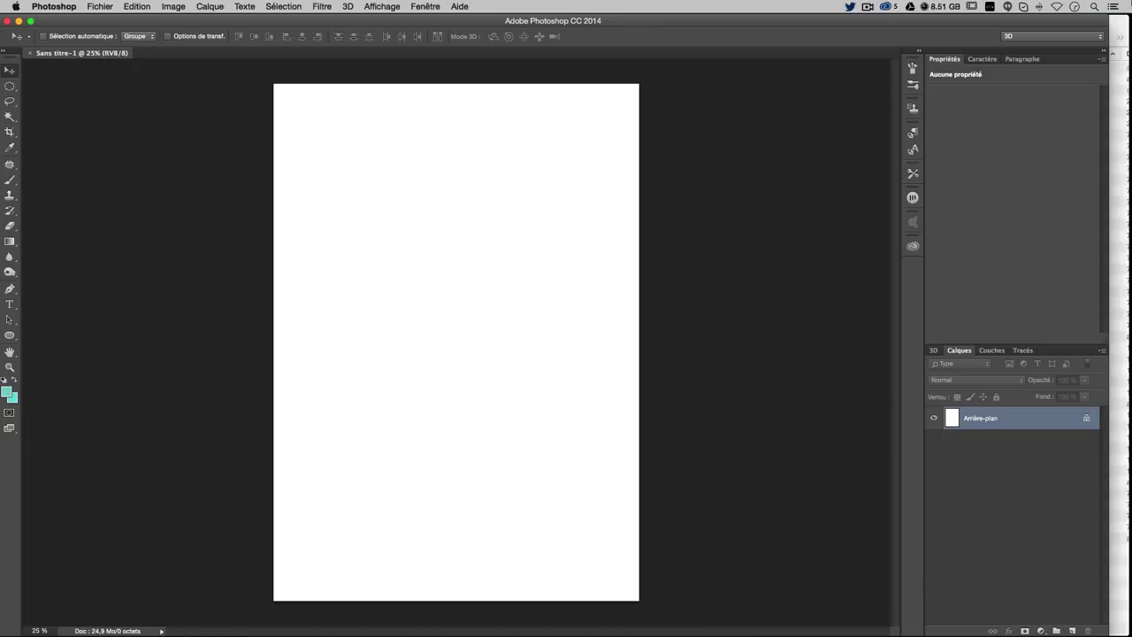
key("super+r")
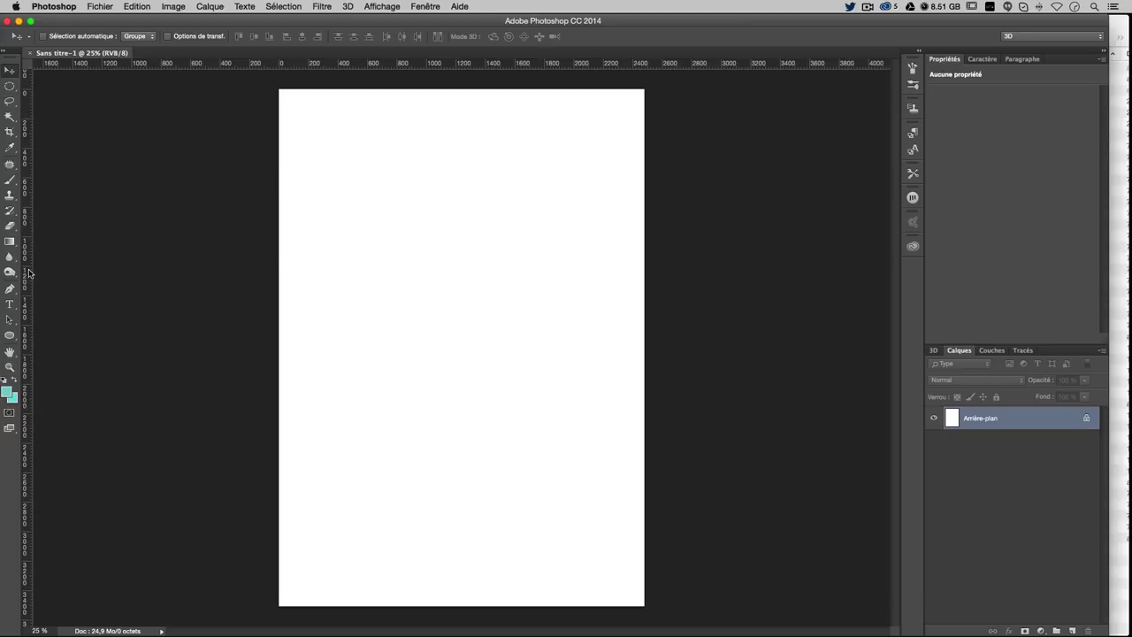
mouse_move(27, 276)
left_mouse_down()
mouse_move(400, 254)
mouse_move(12, 98)
left_mouse_up()
key("super+0")
key("super+plus")
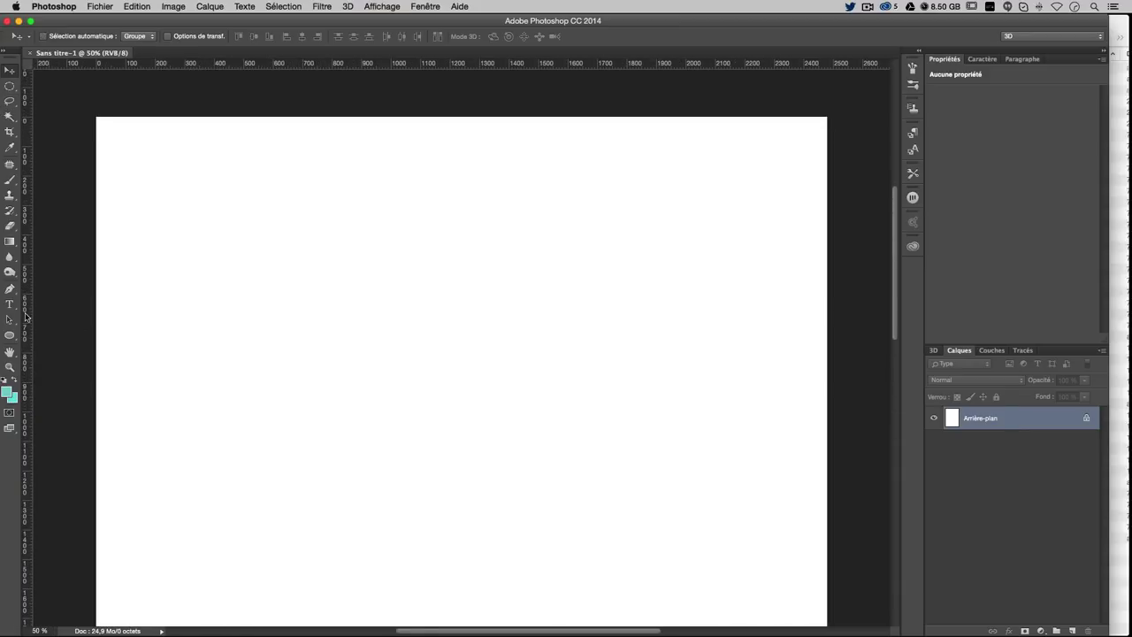
mouse_move(28, 316)
left_mouse_down()
mouse_move(369, 324)
mouse_move(306, 324)
mouse_move(332, 315)
left_mouse_up()
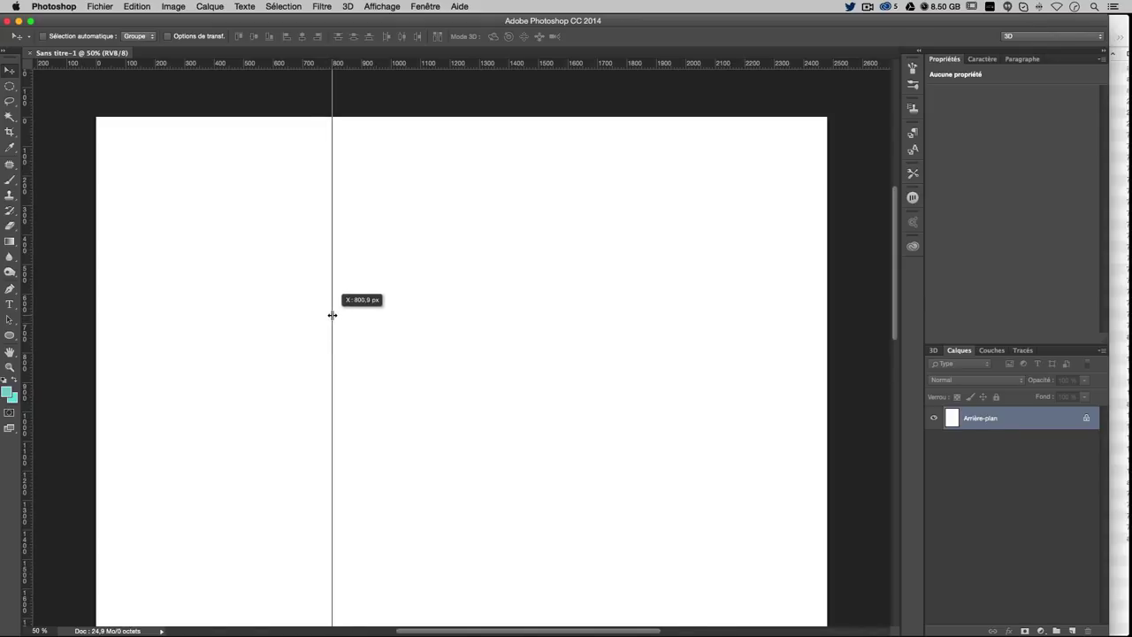
left_click_drag(332, 315, 332, 315)
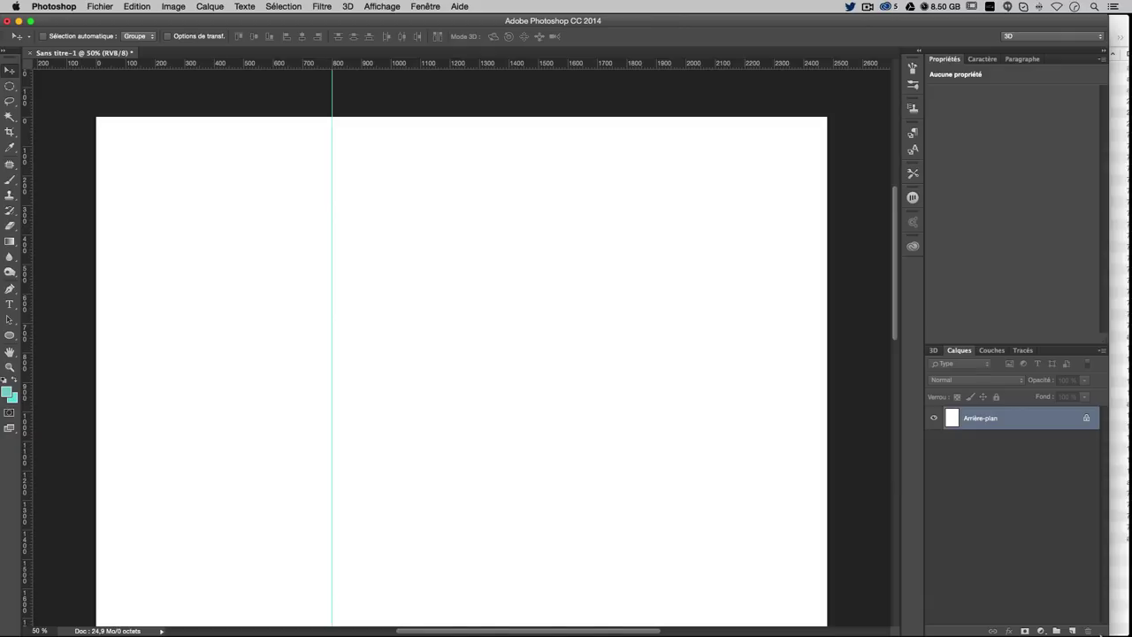
- Create a new layer group named sidebar
left_click(1056, 630)
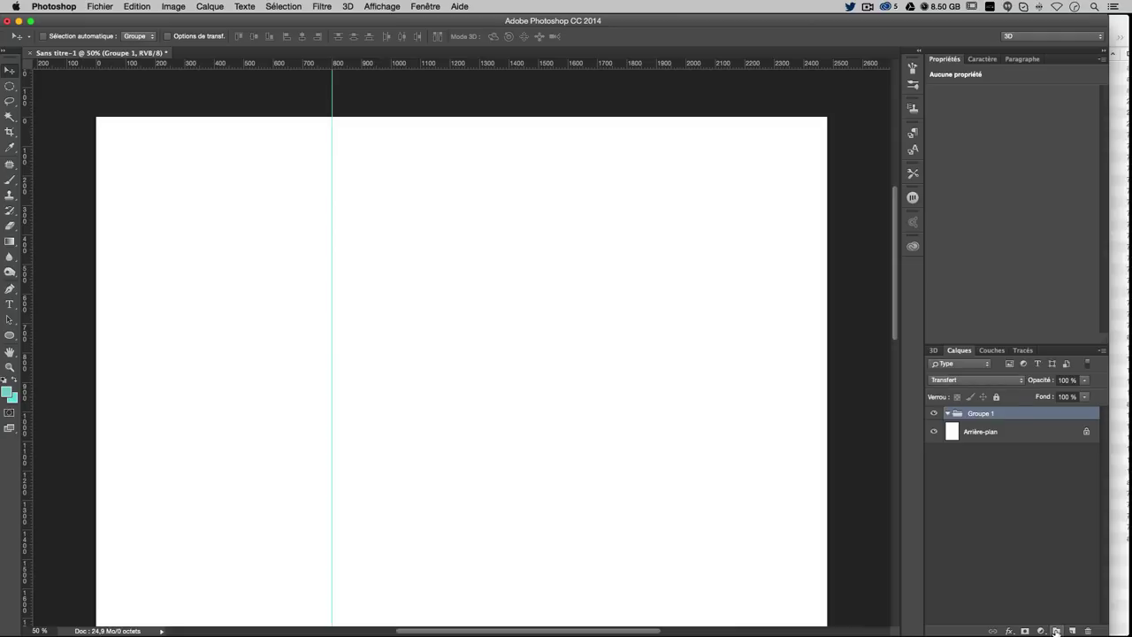
double_click(980, 414)
type("side")
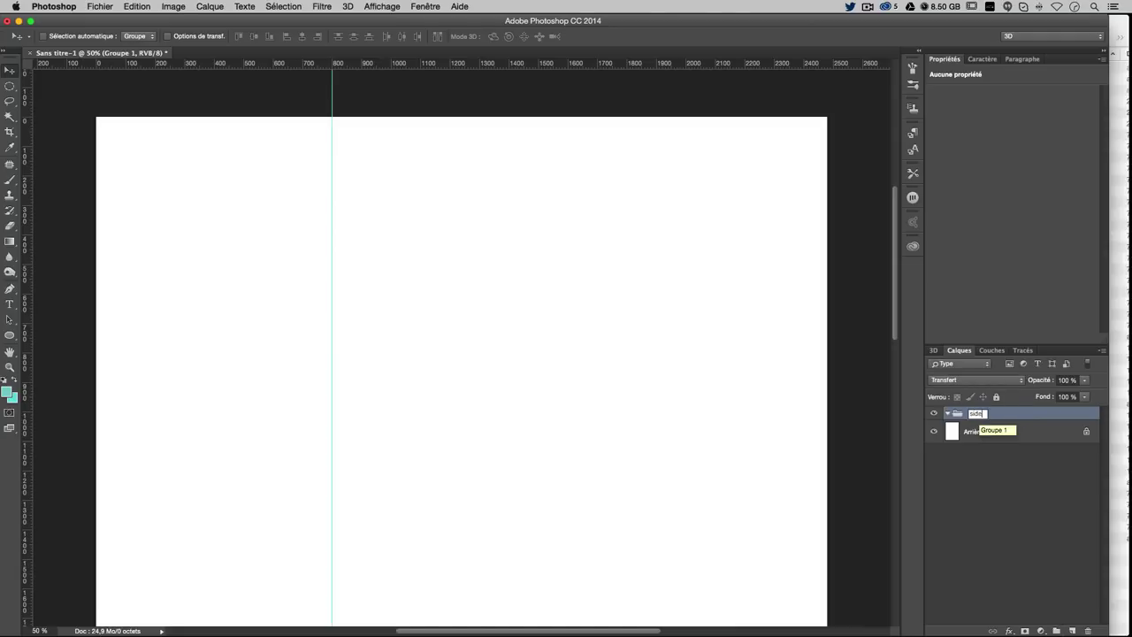
type("bar")
key("Return")
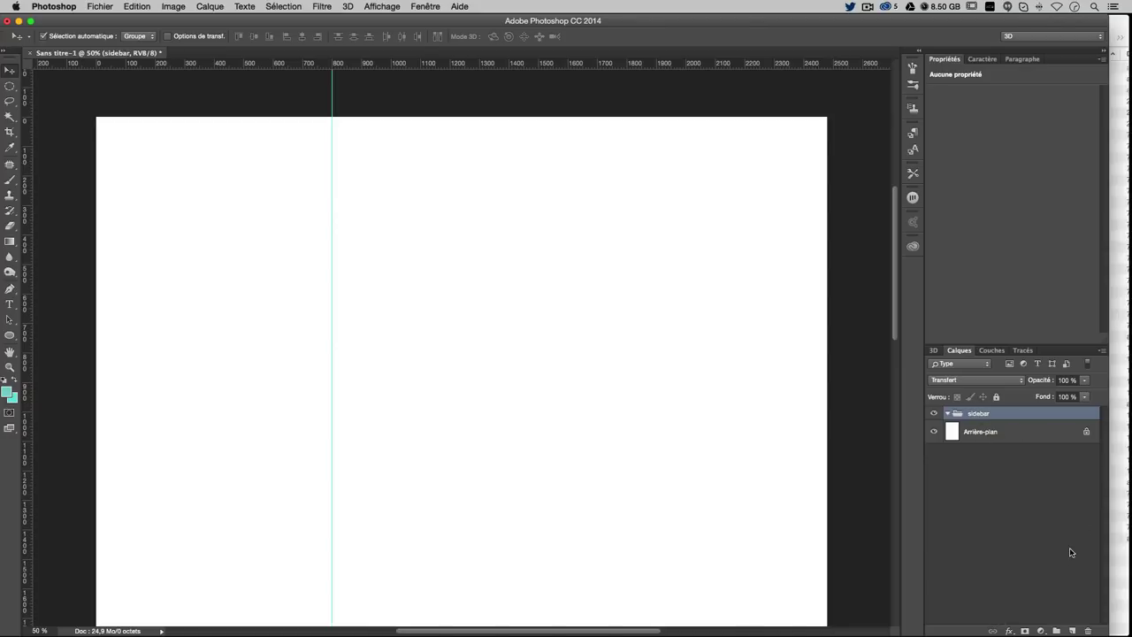
- Add a new empty layer named bg vert inside the sidebar group
key("ctrl+shift+n")
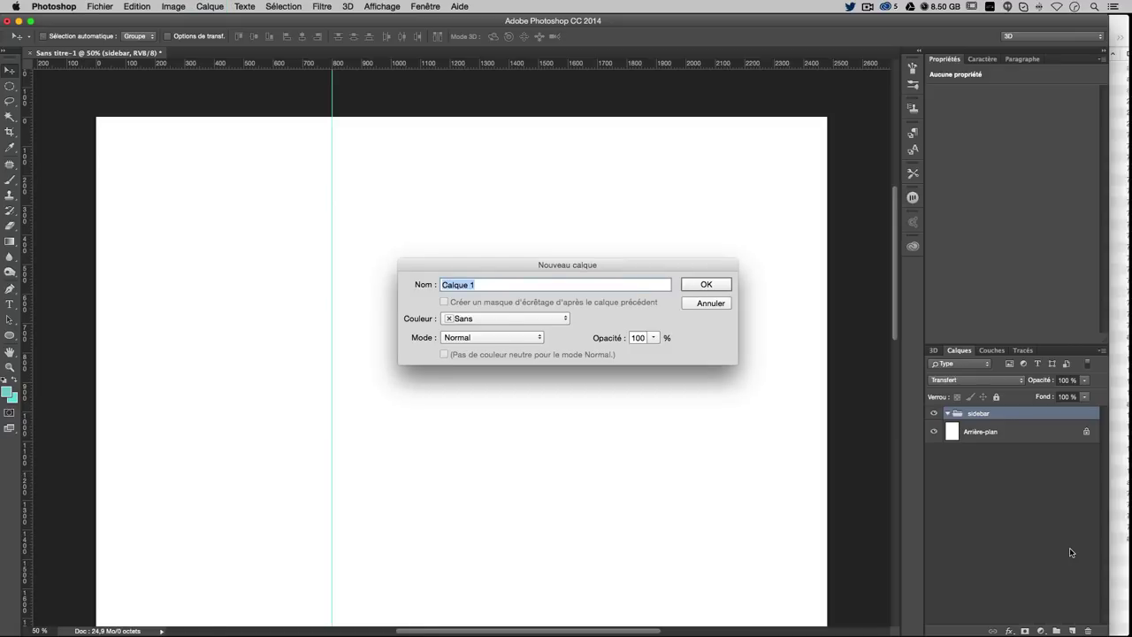
type("bg")
type(" vert")
key("Return")
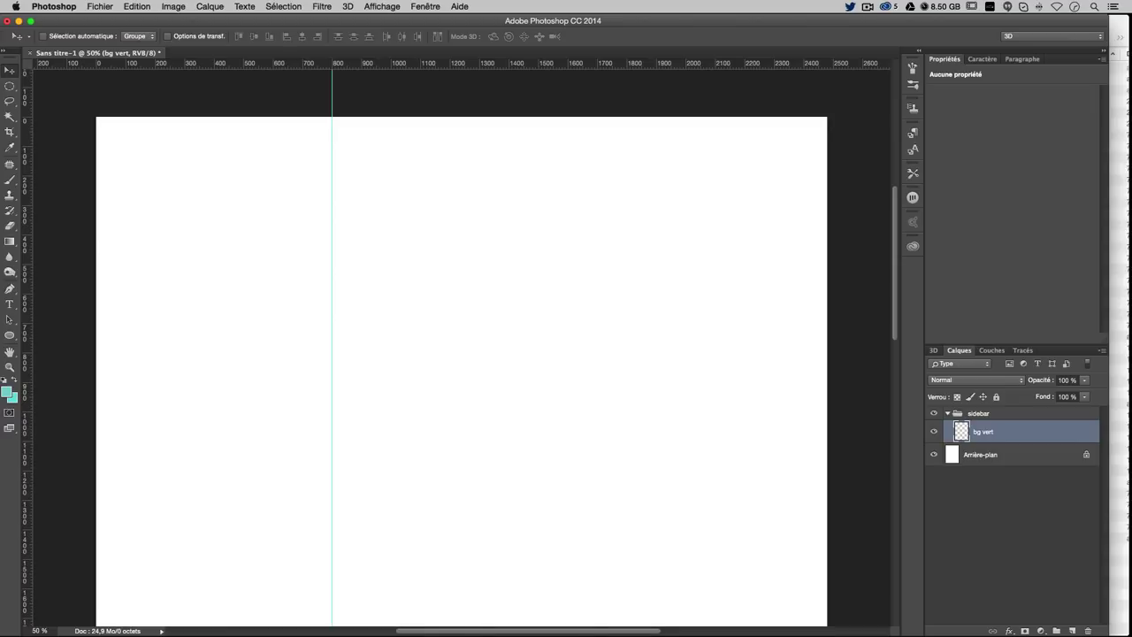
left_click(9, 86)
- Draw an 800 × 800 px black rectangle shape on the bg vert layer
left_click(66, 82)
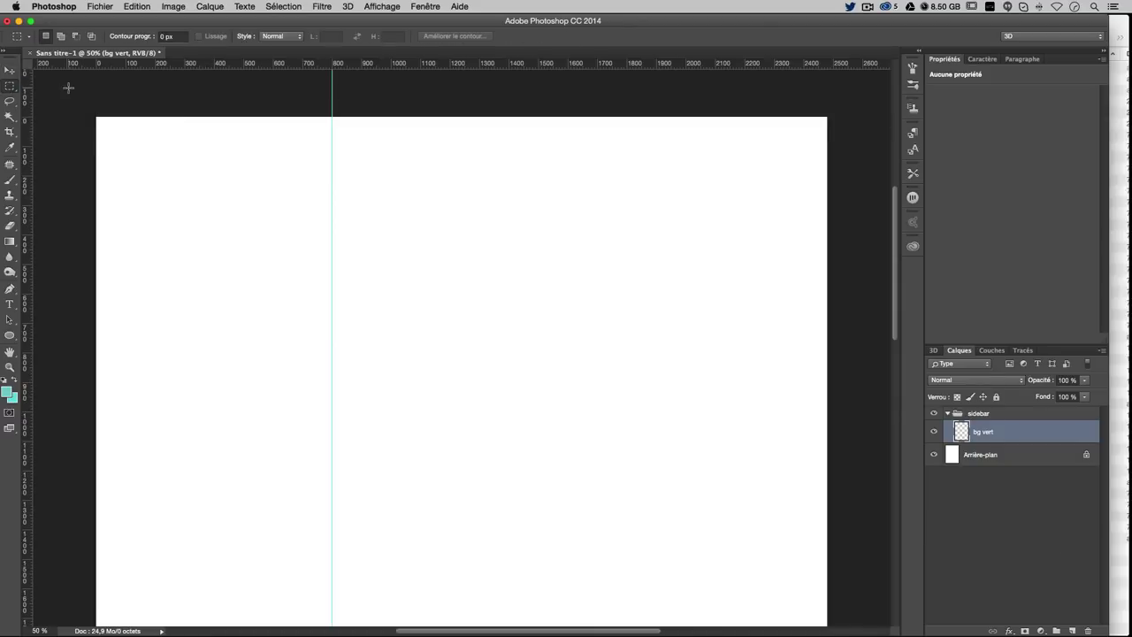
left_click(9, 336)
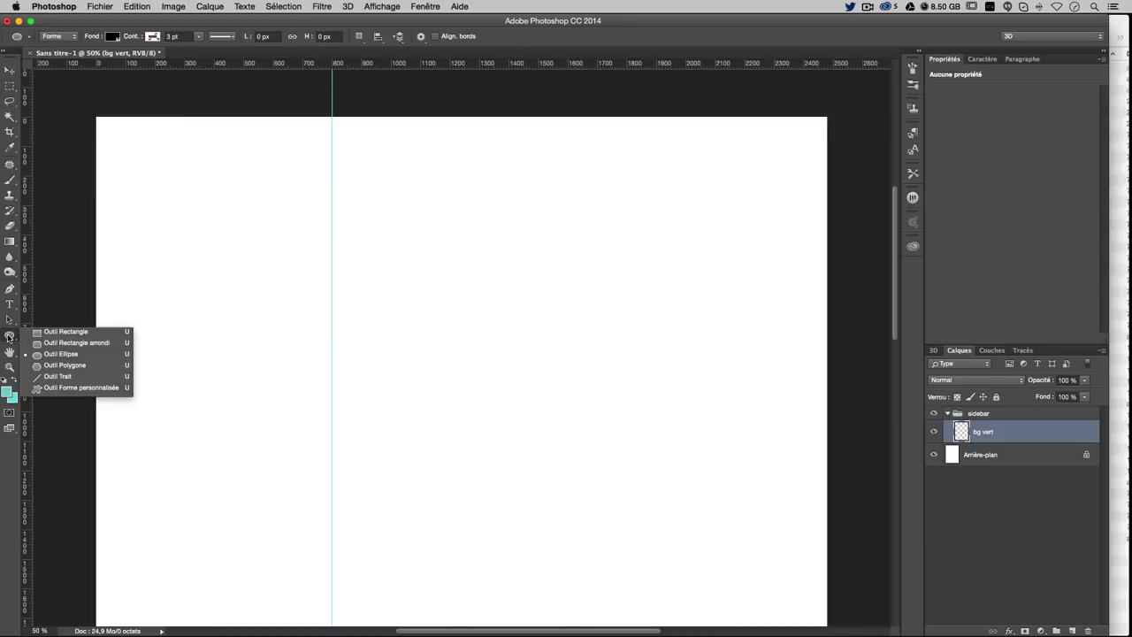
left_click(62, 331)
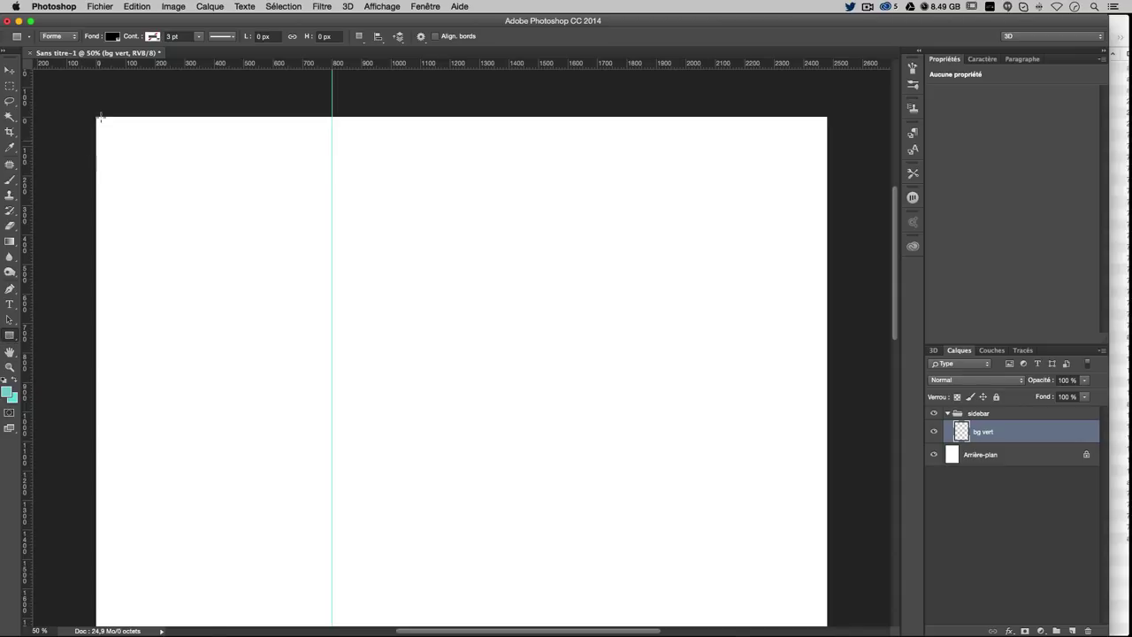
left_click(133, 129)
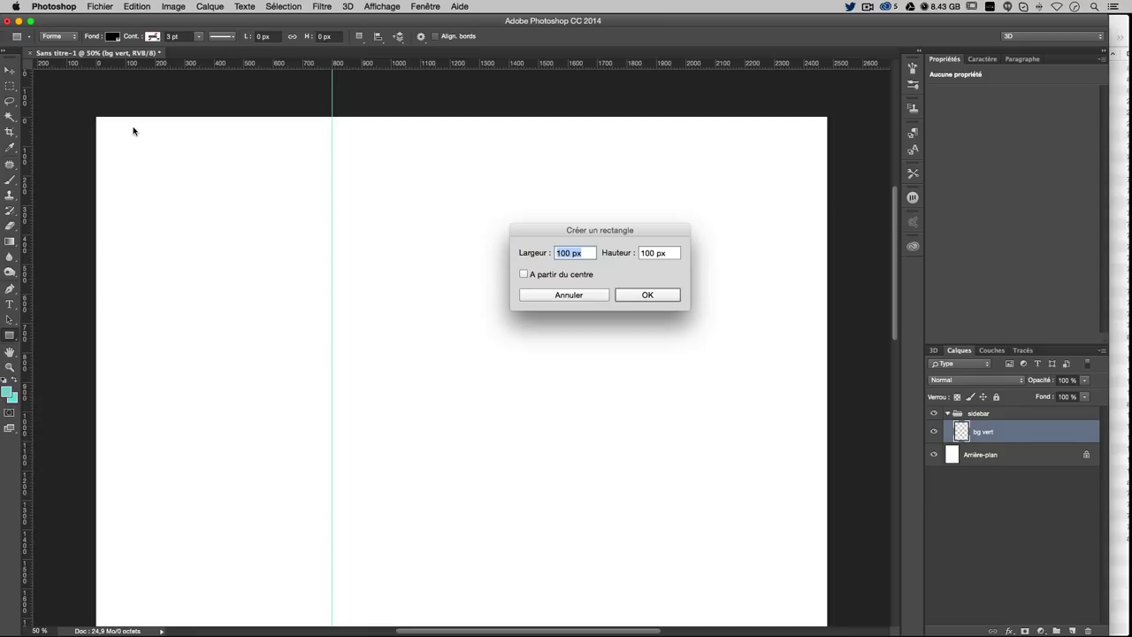
type("800")
key("Tab")
type("800")
key("Tab")
key("Return")
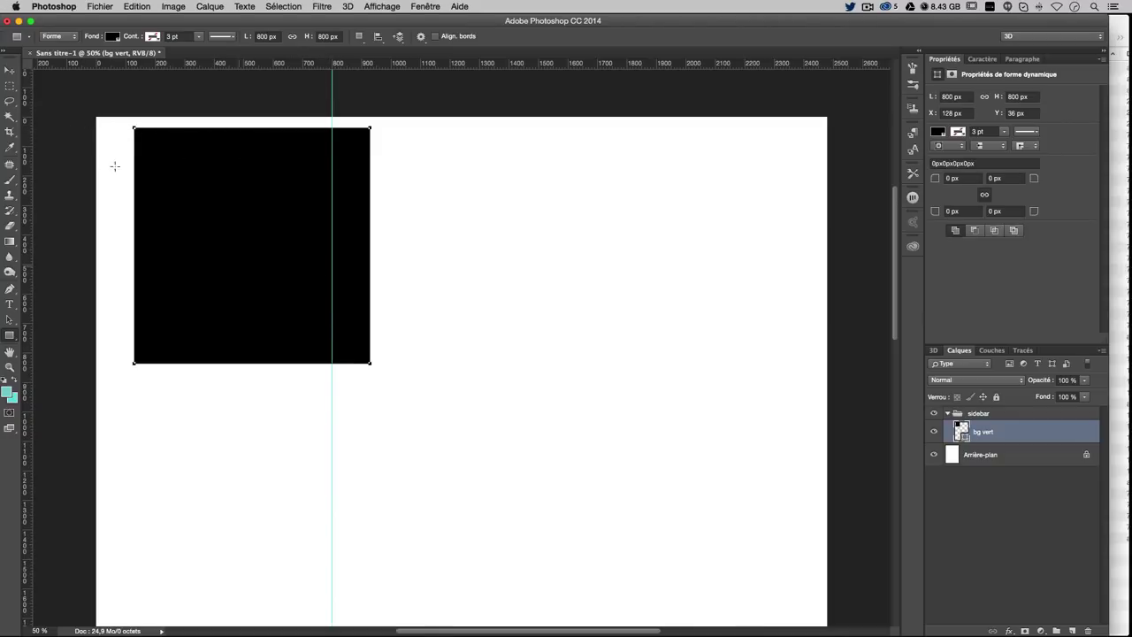
left_click(9, 70)
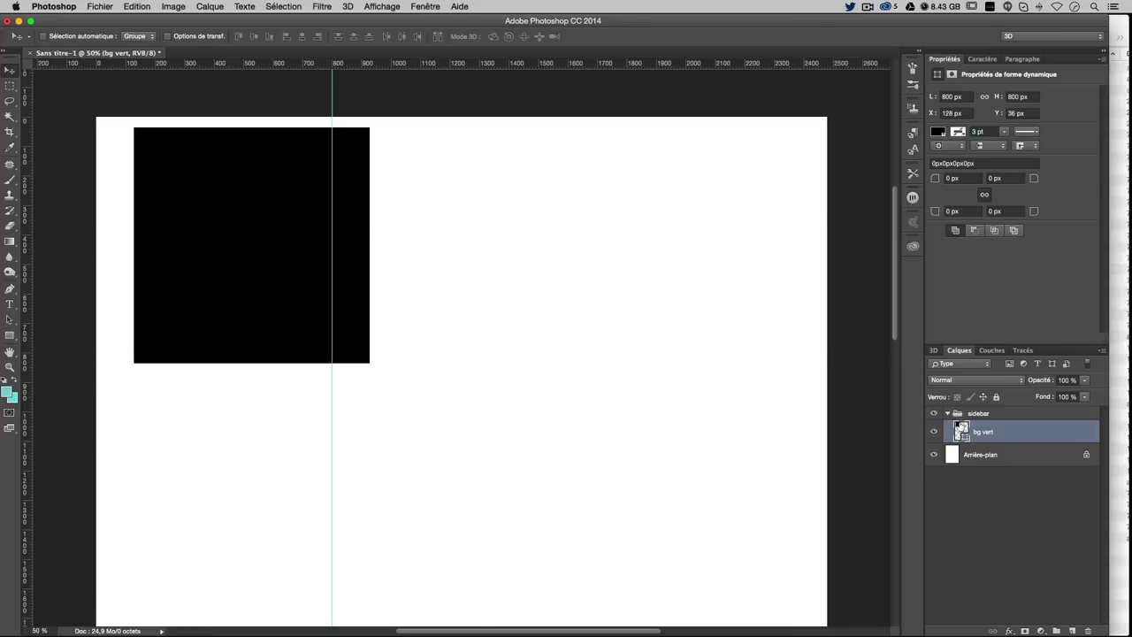
- Fill the square with teal 81cdd1 and move it to the page's top-left corner
double_click(962, 431)
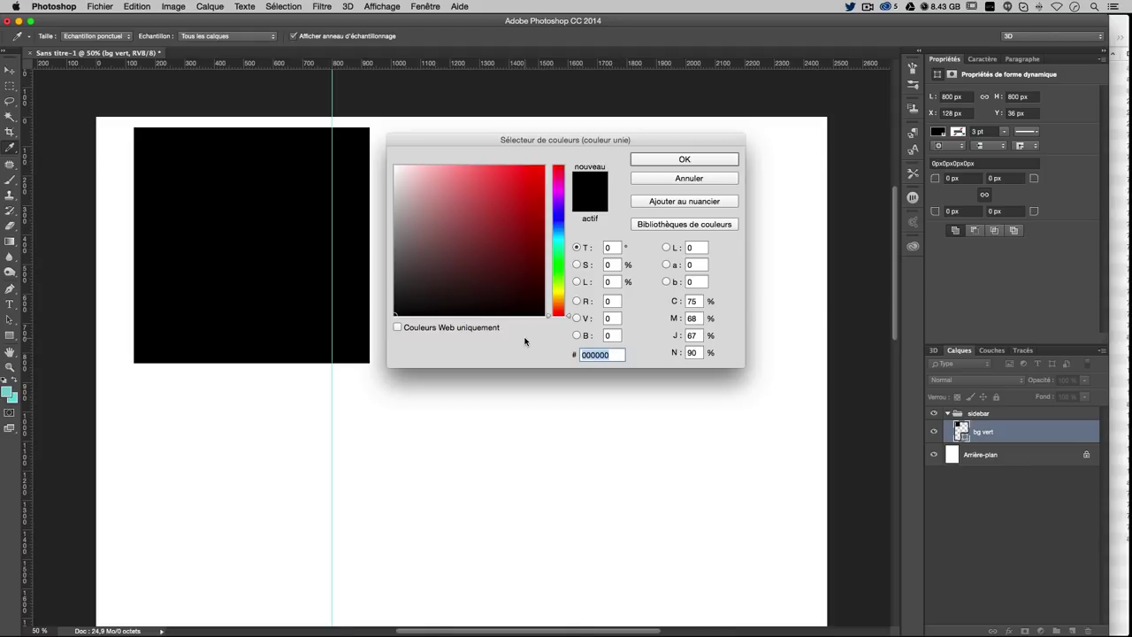
type("81")
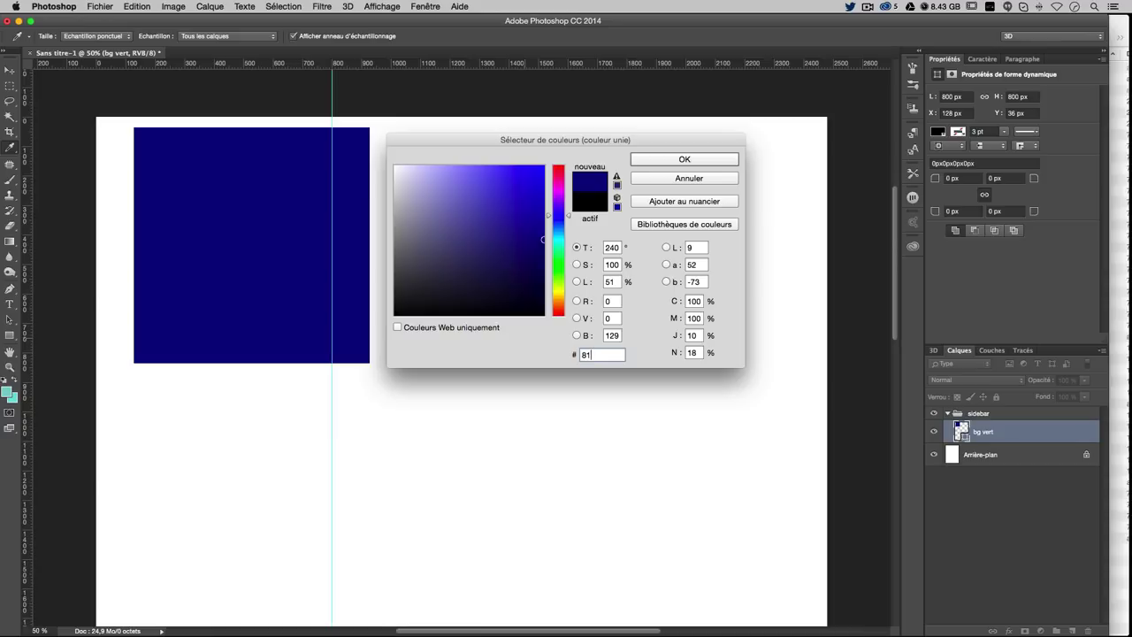
type("c")
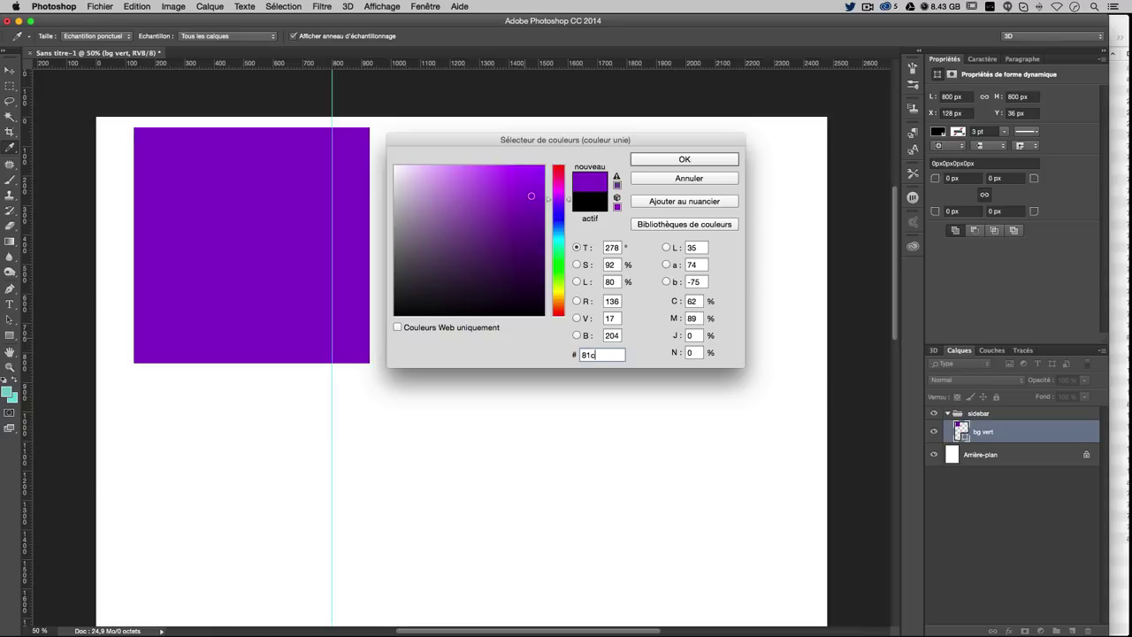
type("dd1")
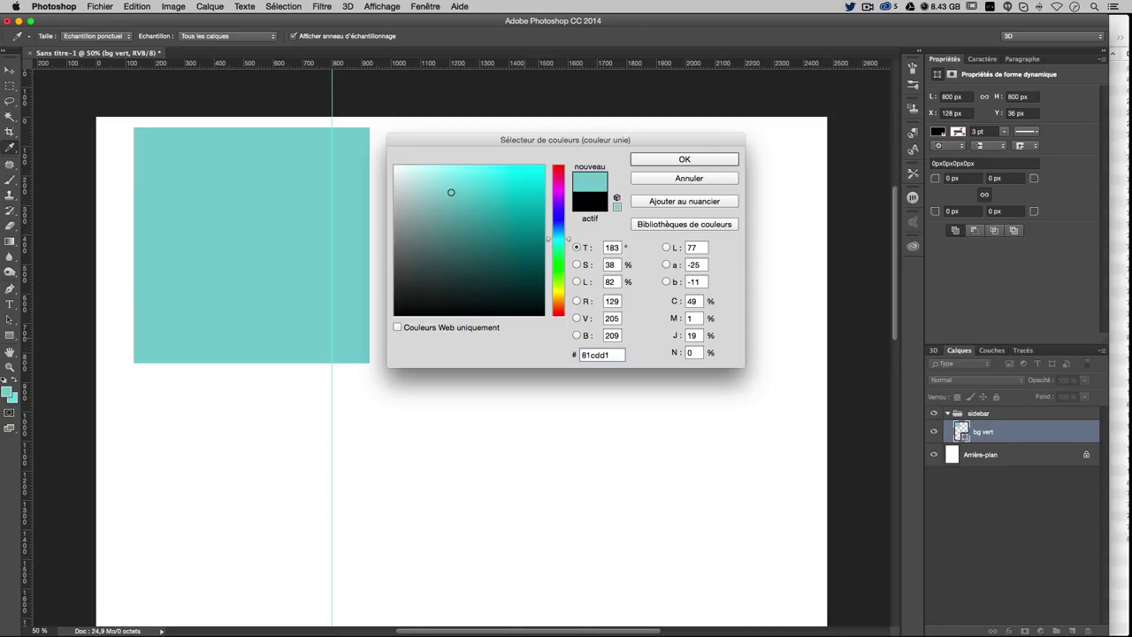
left_click(656, 161)
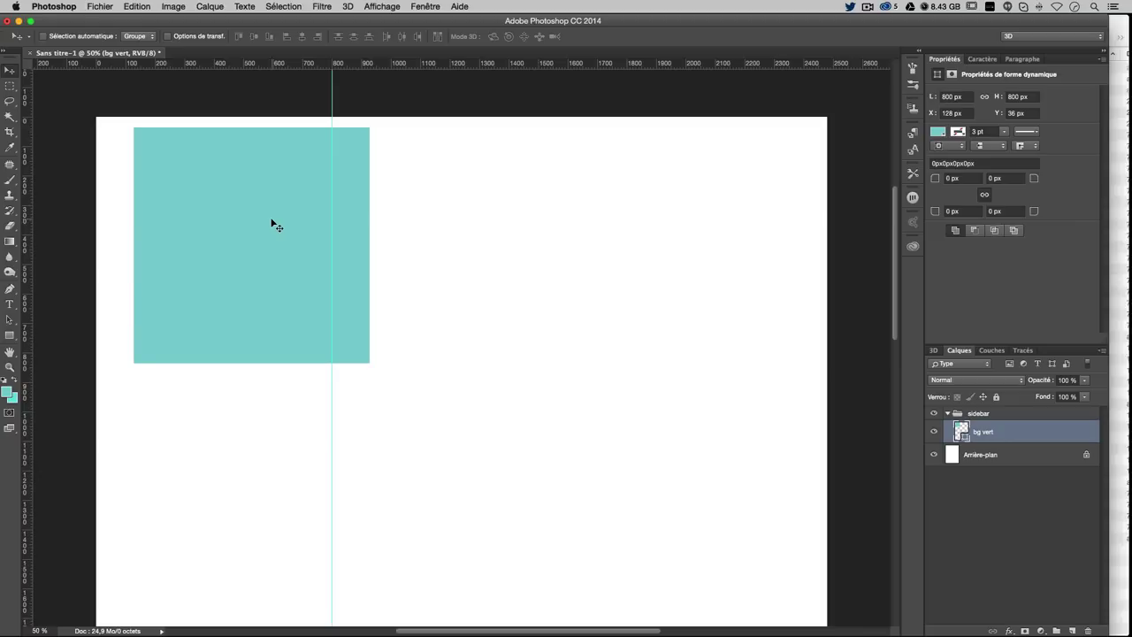
left_click_drag(270, 222, 239, 224)
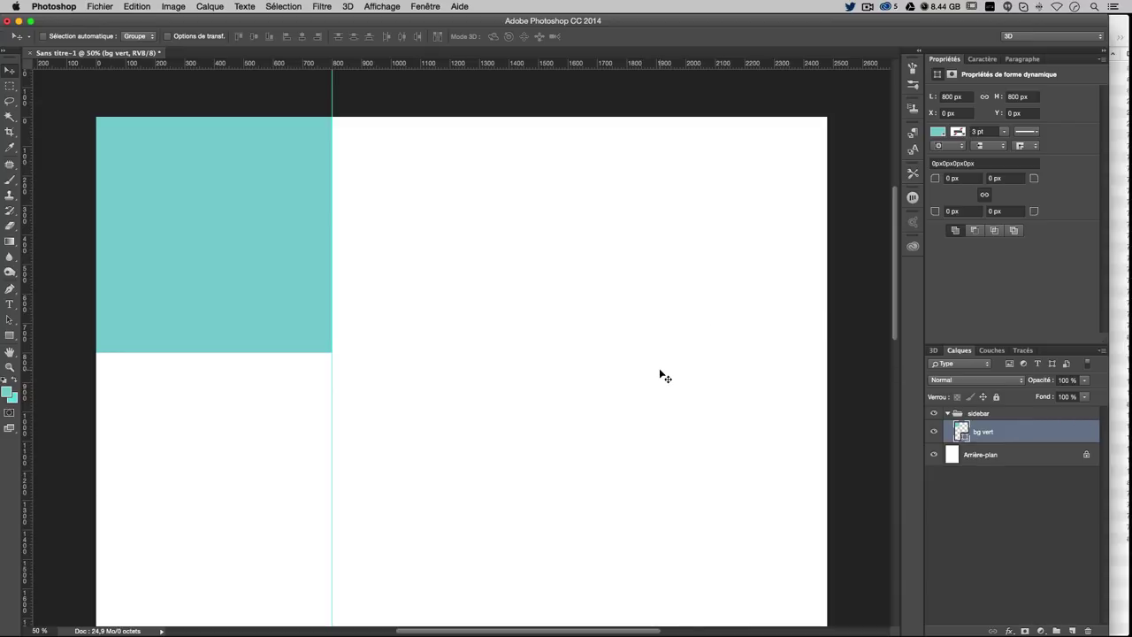
- Free-transform the square, pulling its bottom-left corner down to slant the bottom edge
key("super")
key("super+t")
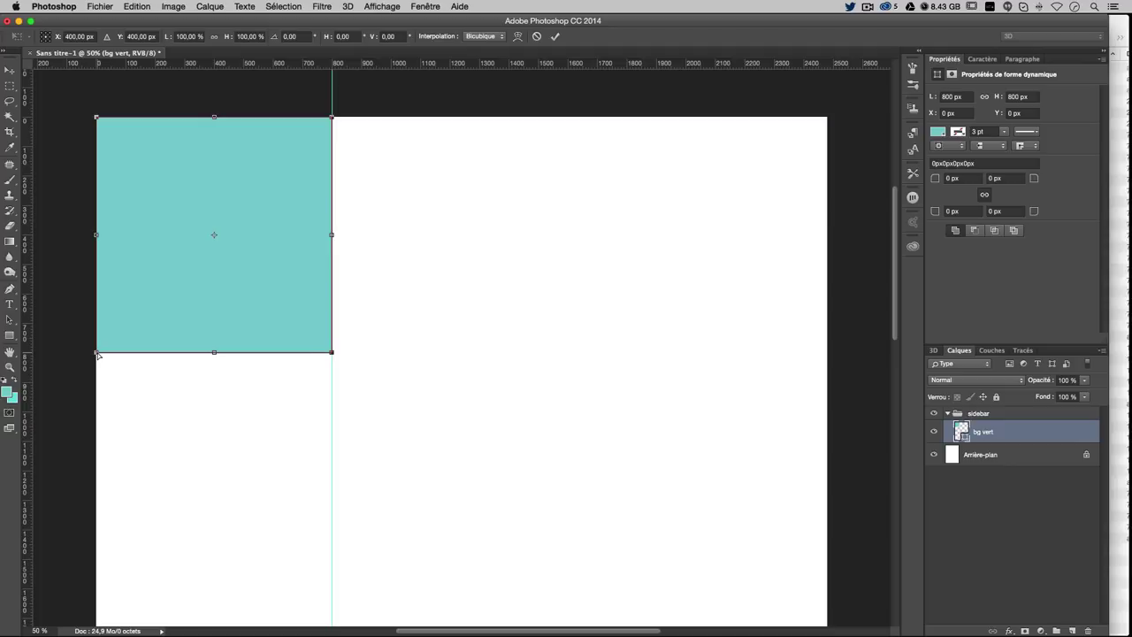
left_click_drag(97, 353, 98, 381)
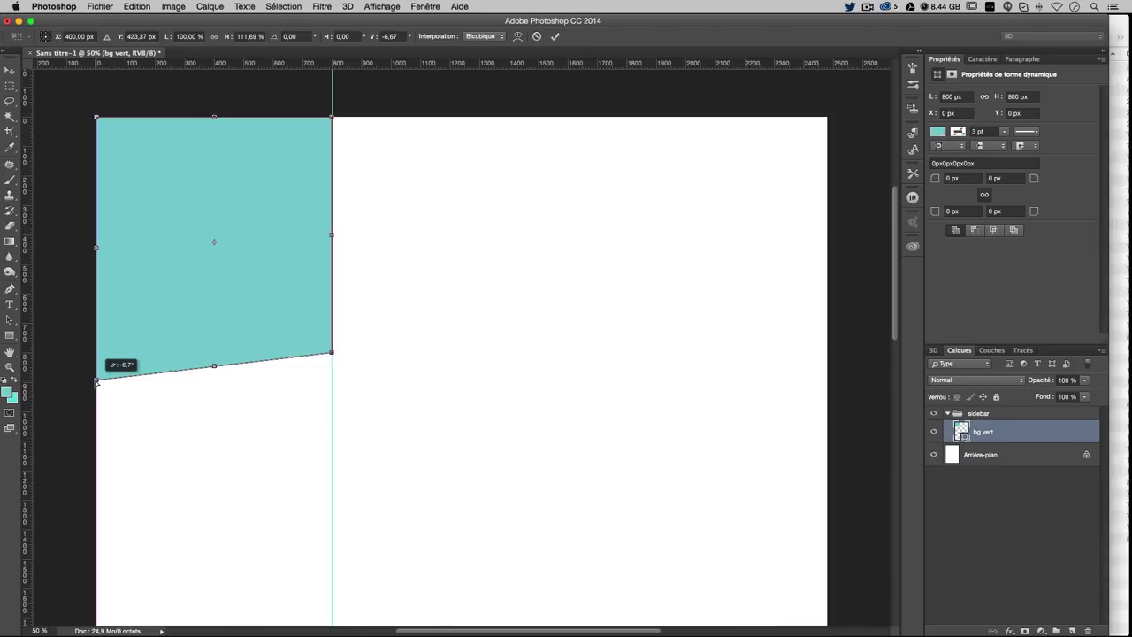
- Deepen the bottom-edge slant to about −7° and apply the transformation with Appliquer
left_click_drag(98, 382, 97, 384)
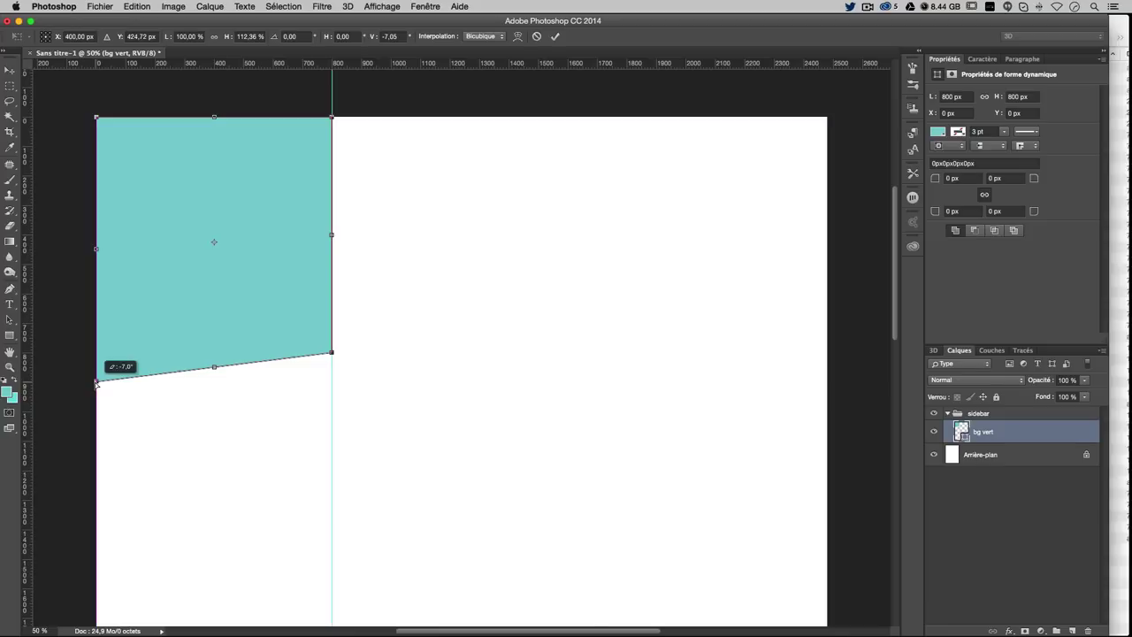
left_click_drag(97, 384, 97, 384)
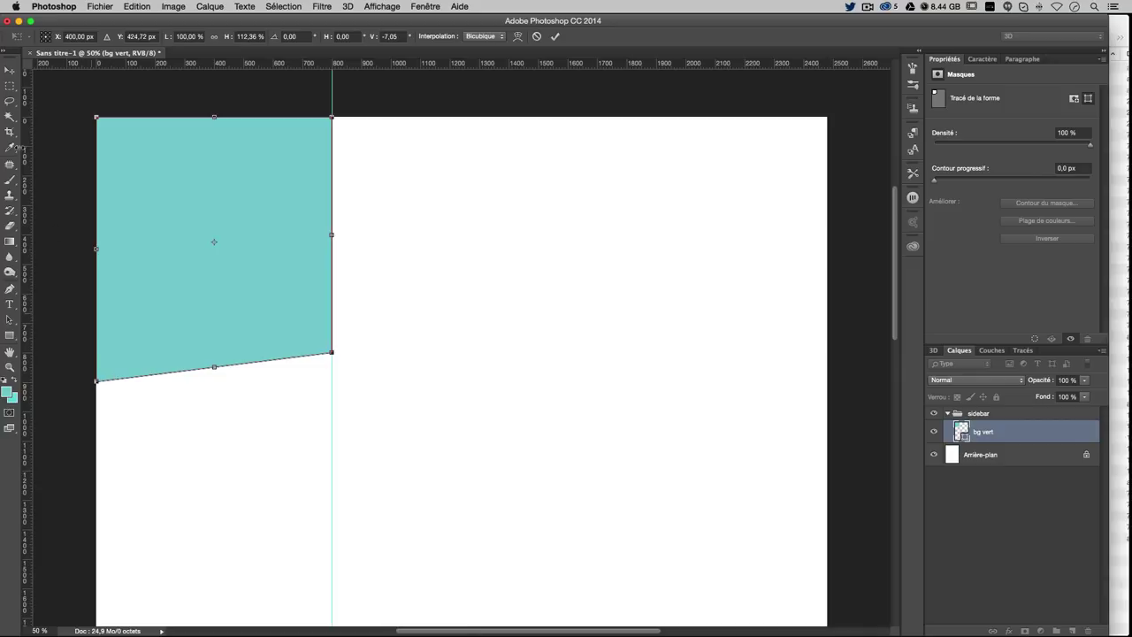
left_click(12, 70)
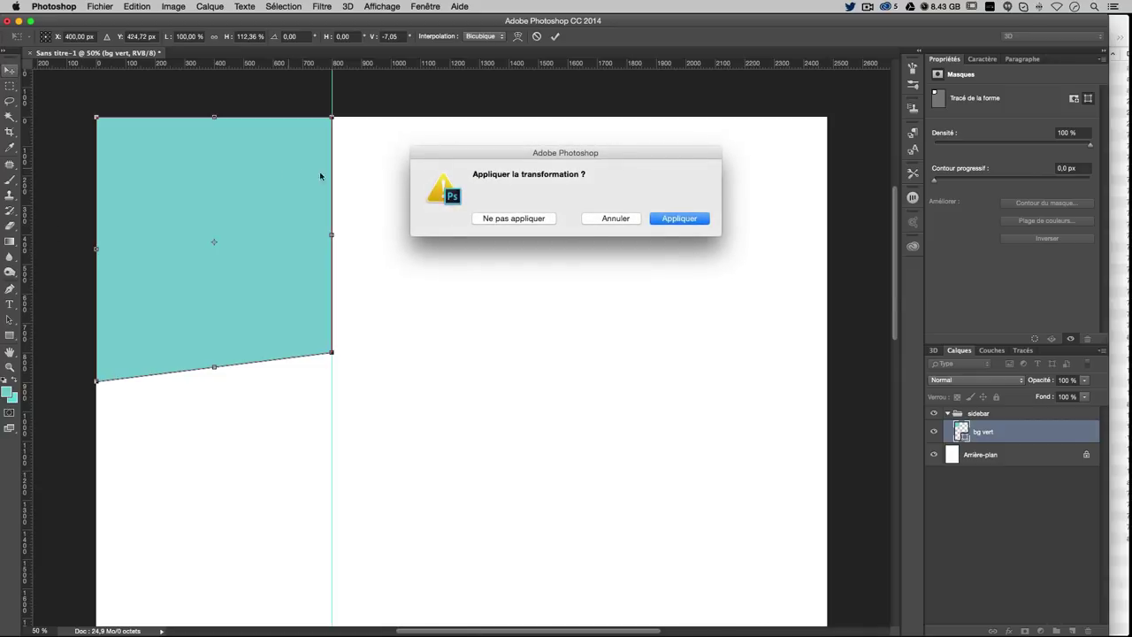
left_click(680, 219)
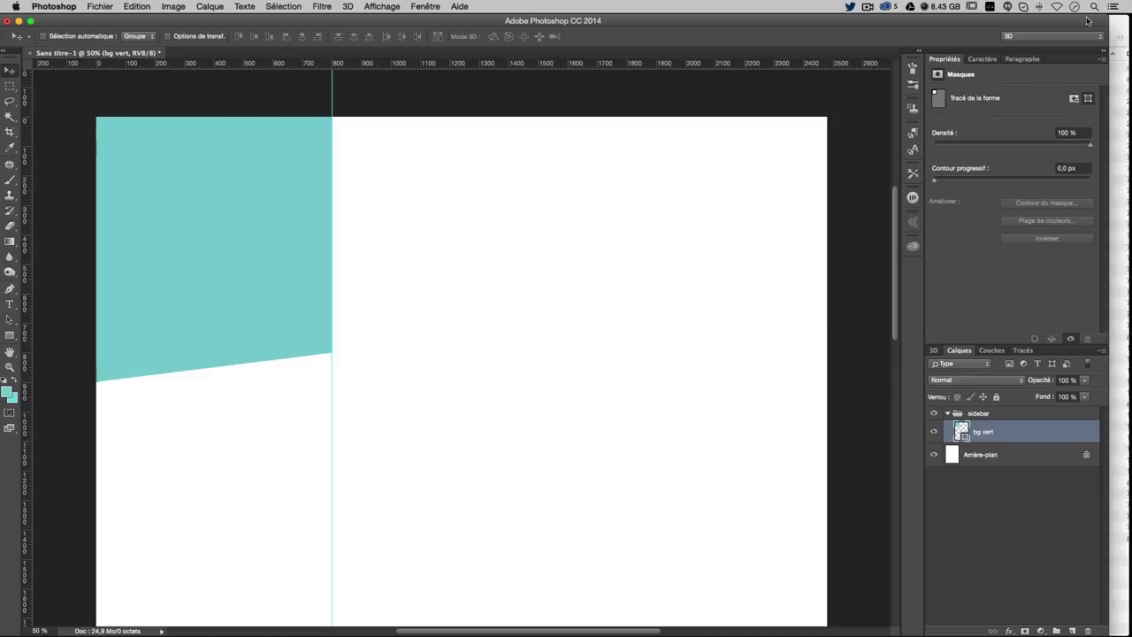
left_click(1122, 22)
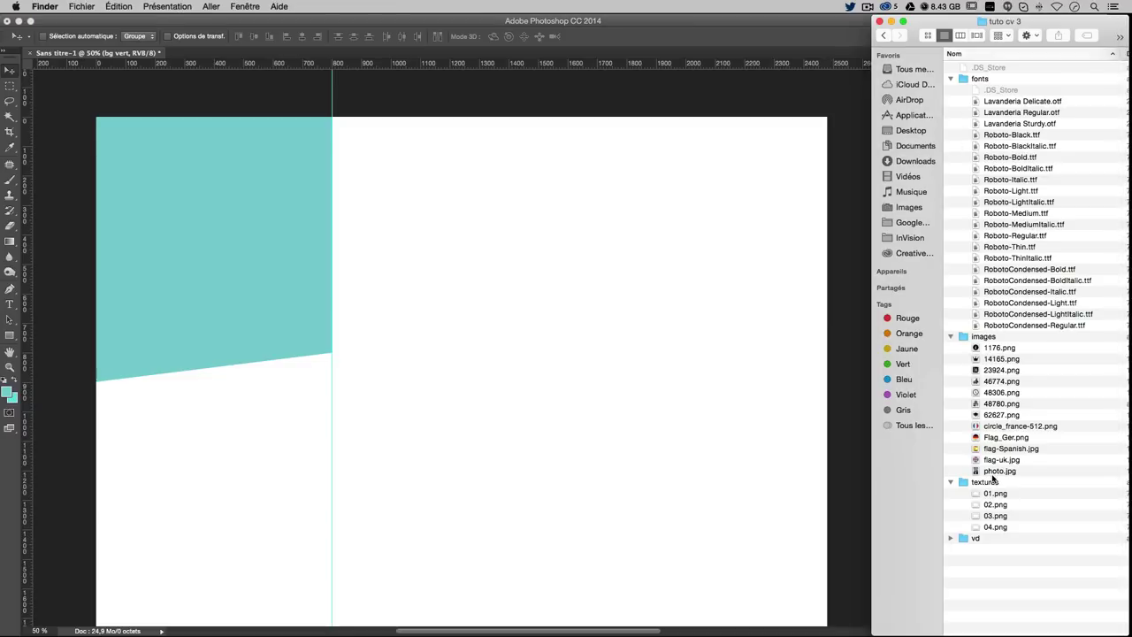
- Open photo.jpg from the images folder in Adobe Photoshop CC 2014 via Ouvrir avec
left_click(992, 474)
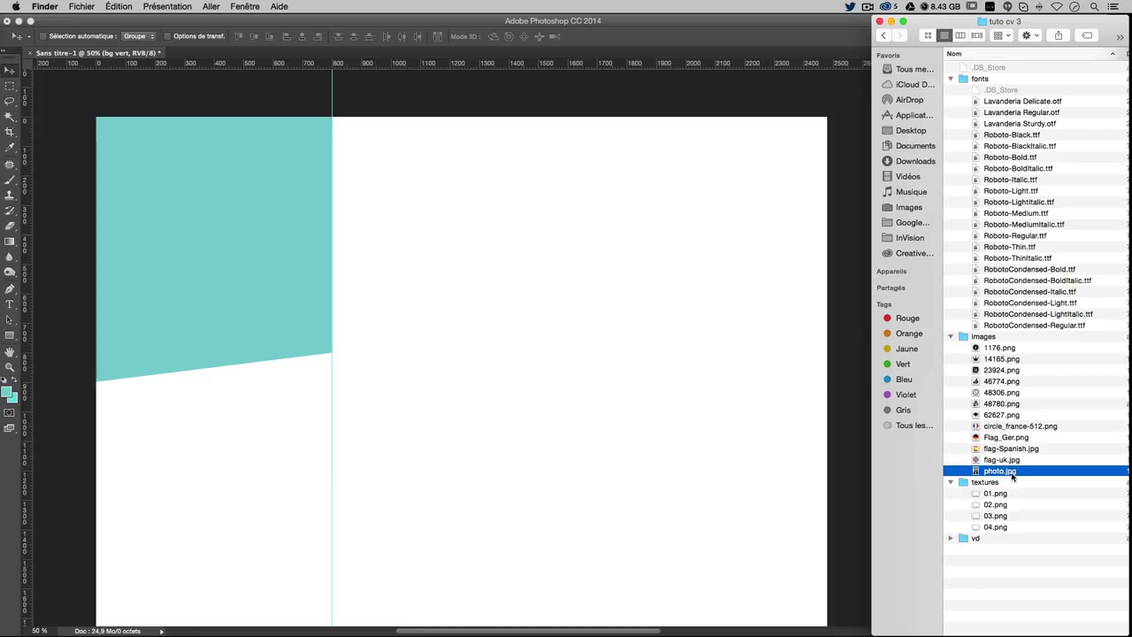
right_click(1000, 479)
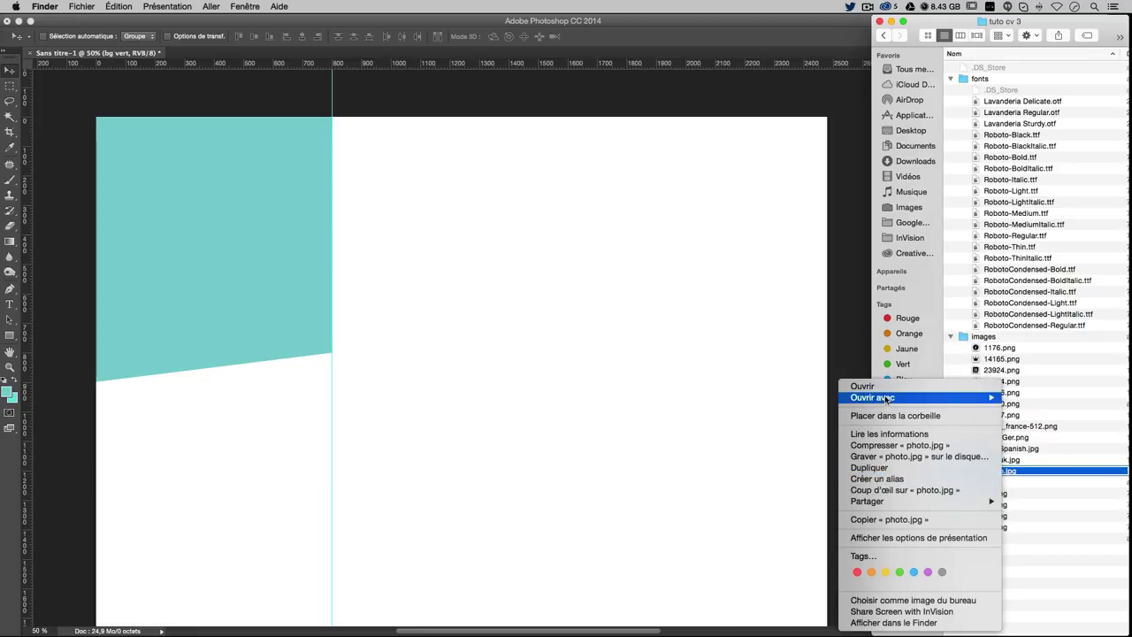
mouse_move(873, 397)
left_click(733, 443)
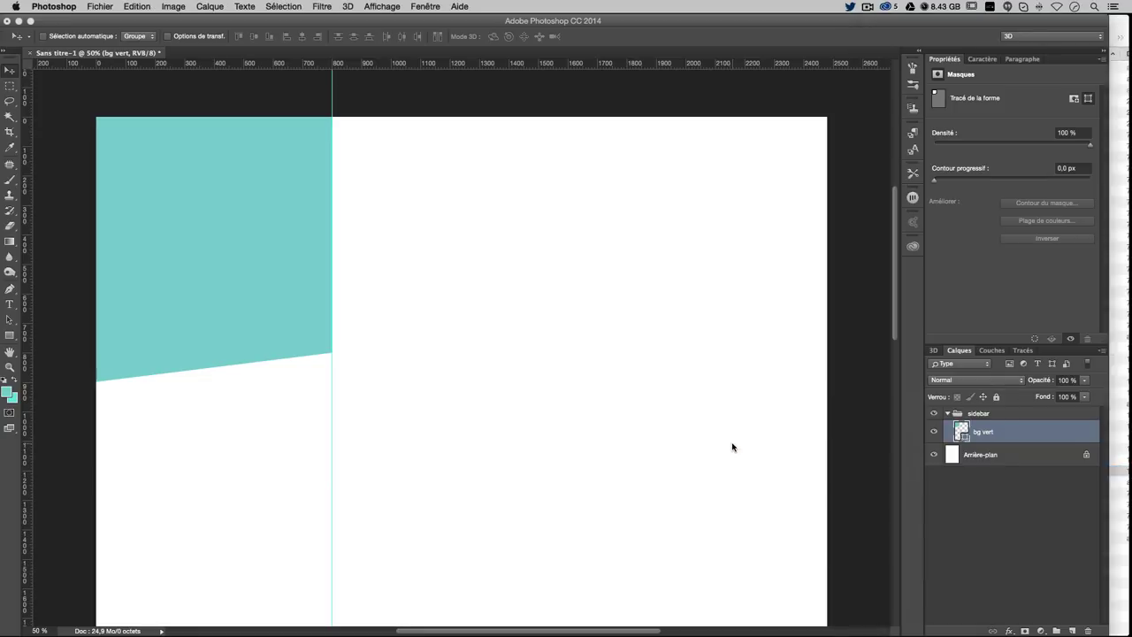
- Accept the colour-profile warning to open photo.jpg and view the whole photo
left_click(675, 377)
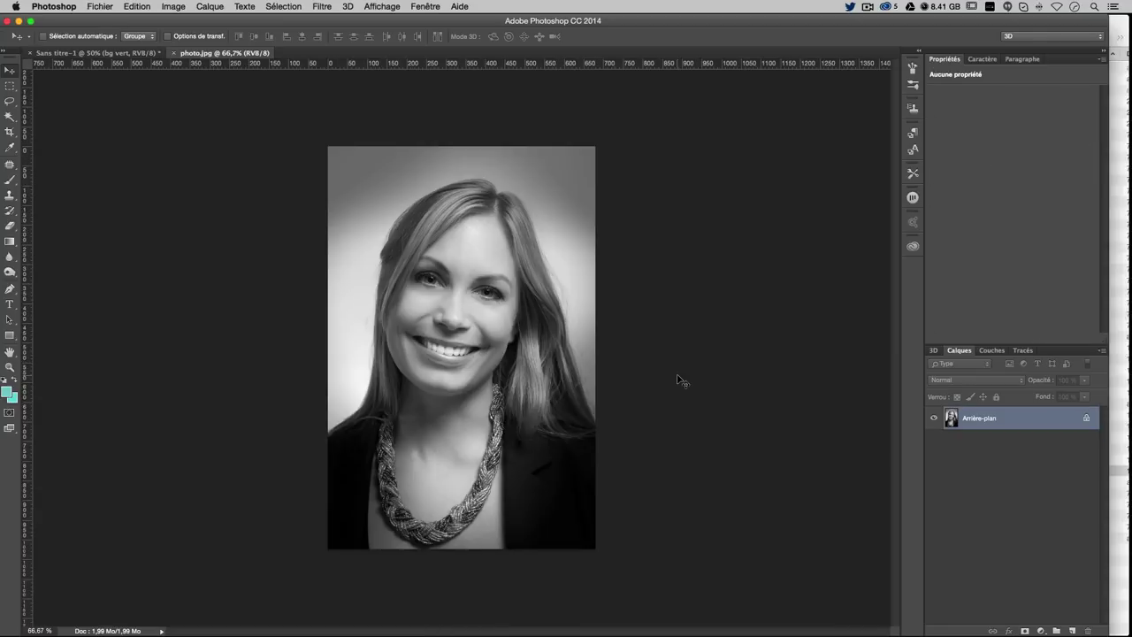
key("ctrl+1")
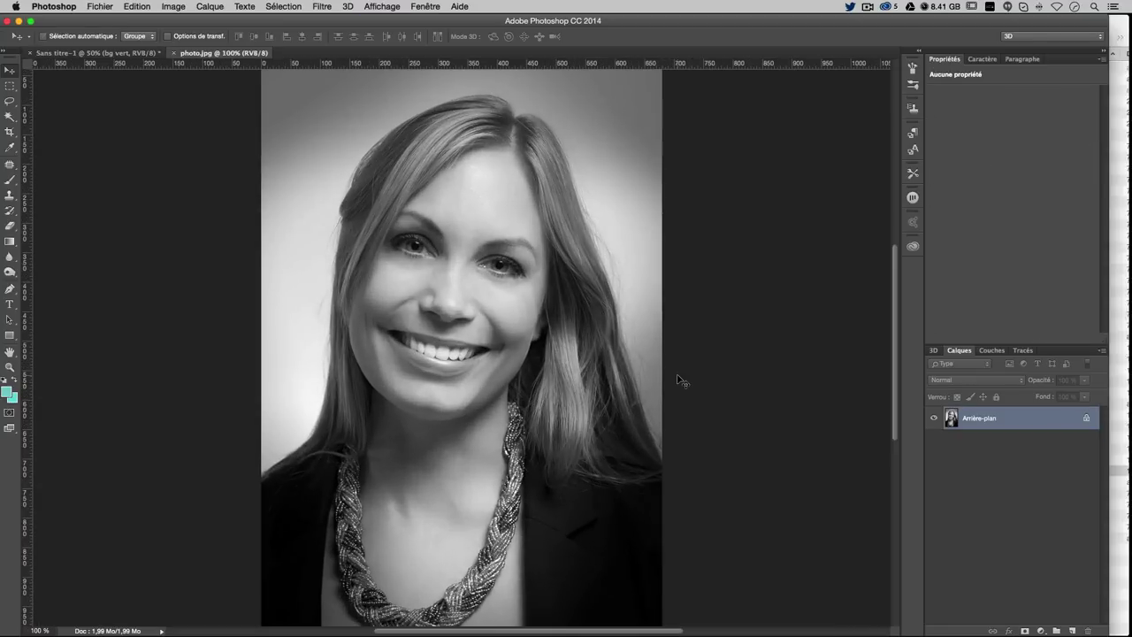
key("ctrl+0")
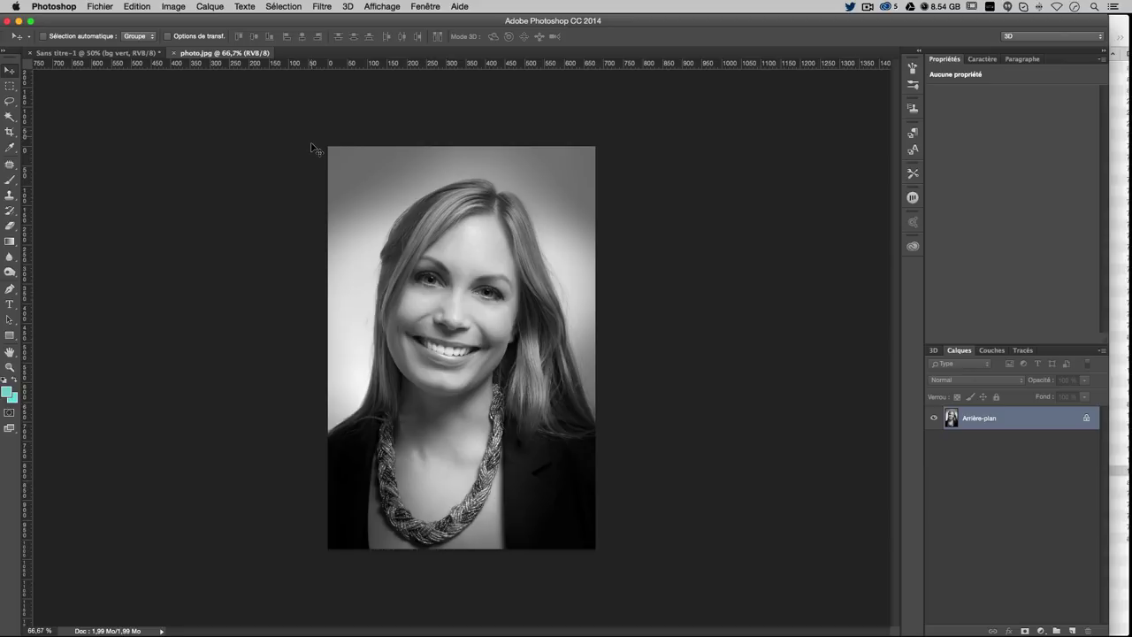
- Select a circle around the woman's face with the Elliptical Marquee, then return to Sans titre-1
left_click_drag(11, 91, 89, 102)
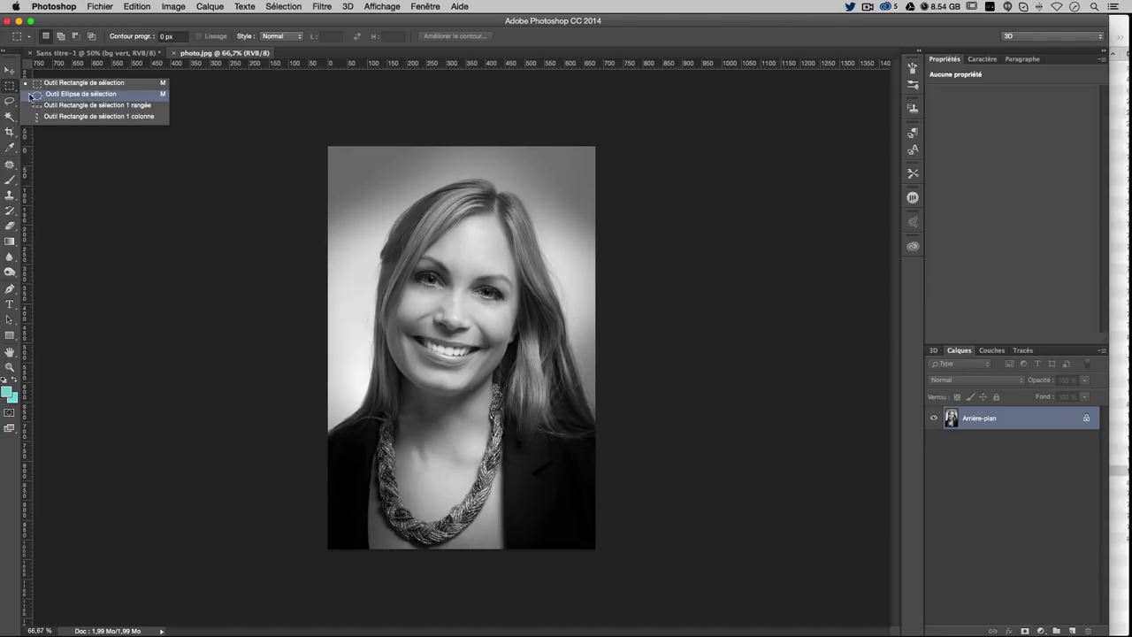
left_click(88, 100)
mouse_move(10, 92)
left_mouse_down()
mouse_move(84, 83)
mouse_move(85, 97)
left_mouse_up()
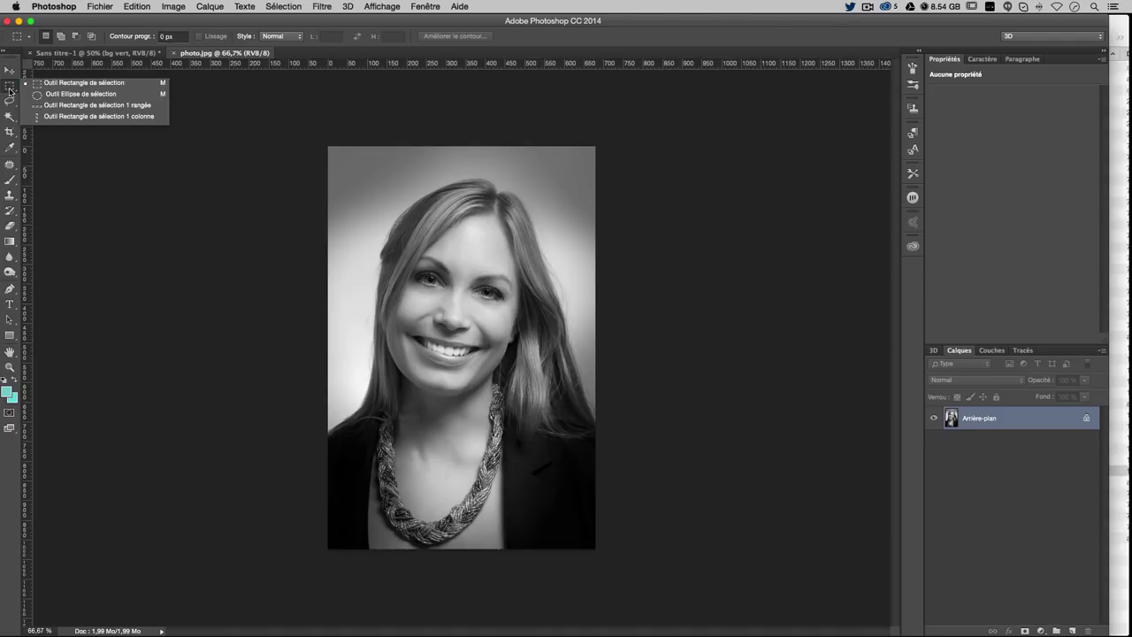
left_click(85, 94)
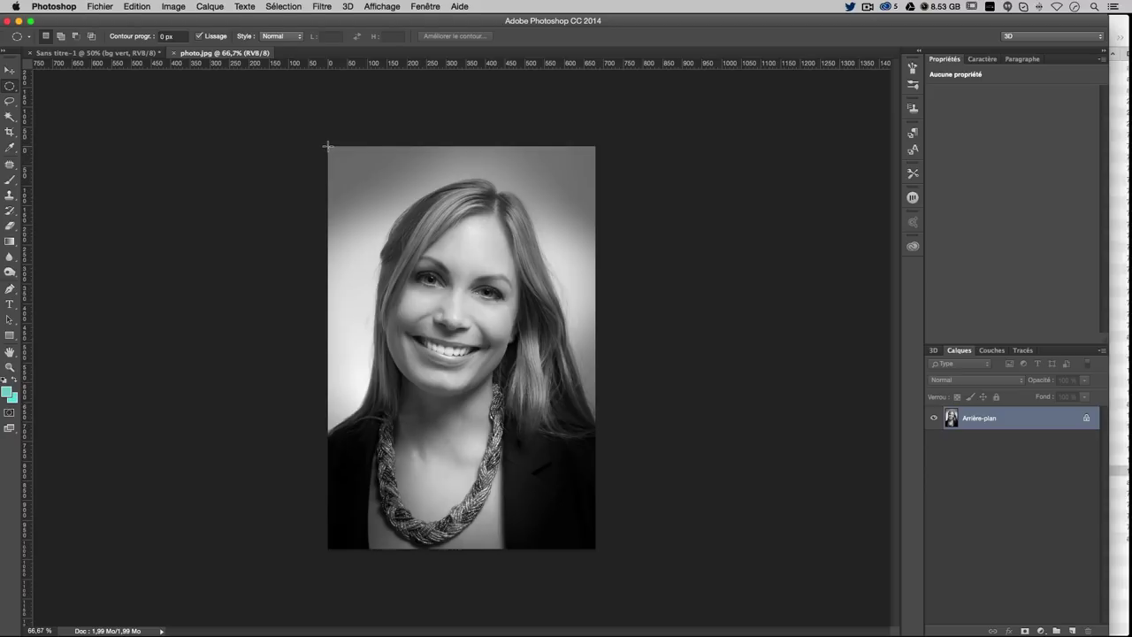
left_click_drag(327, 146, 594, 427)
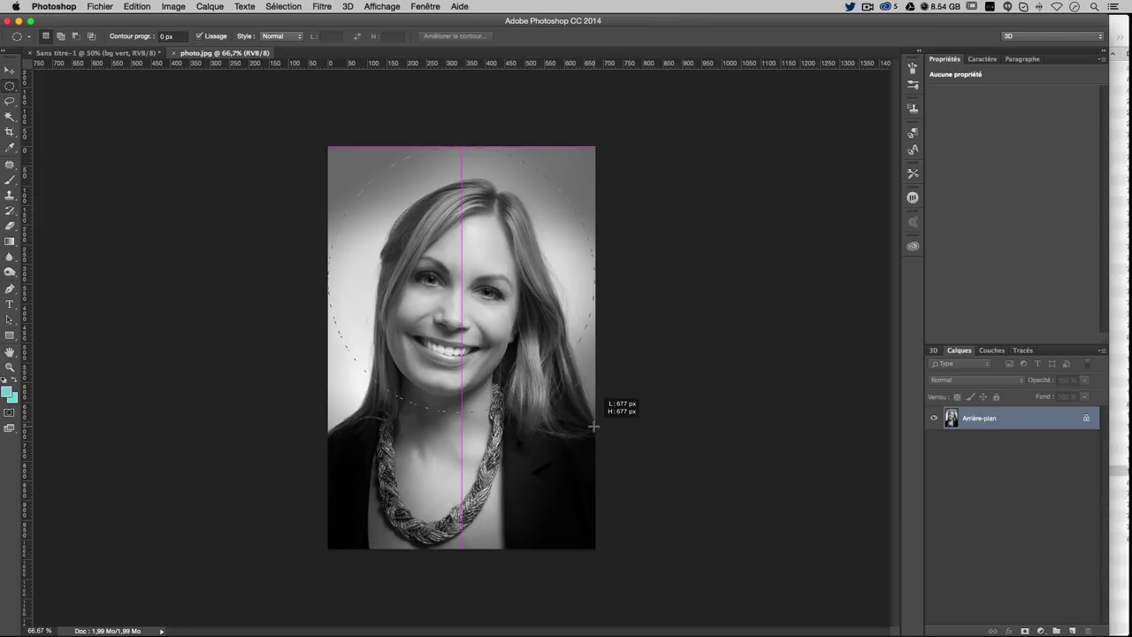
left_click_drag(594, 427, 595, 428)
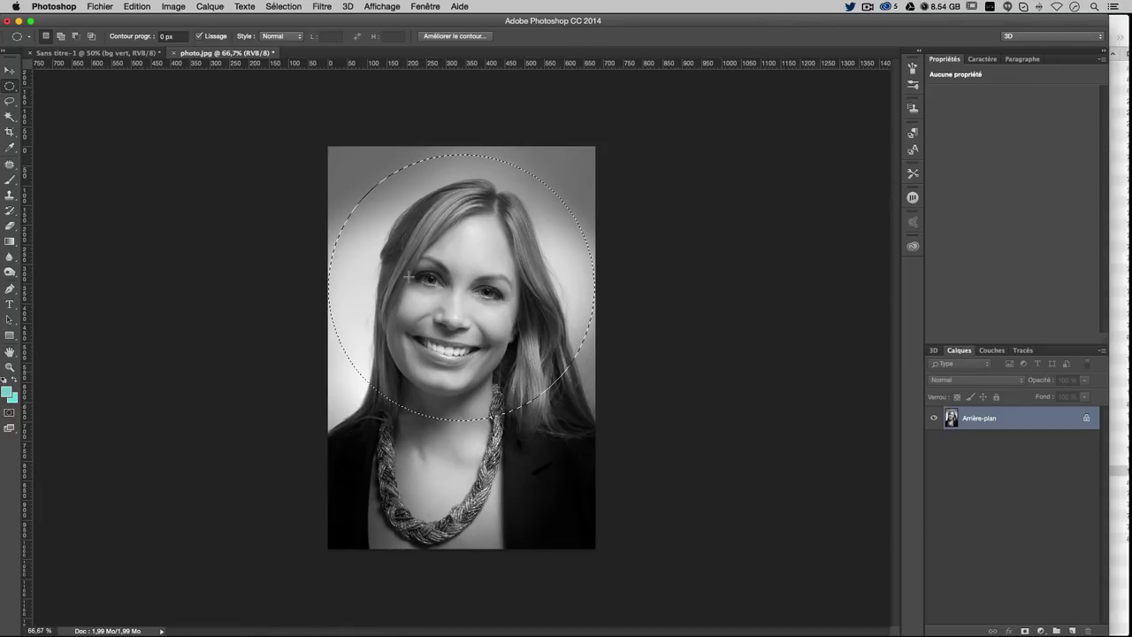
left_click(122, 54)
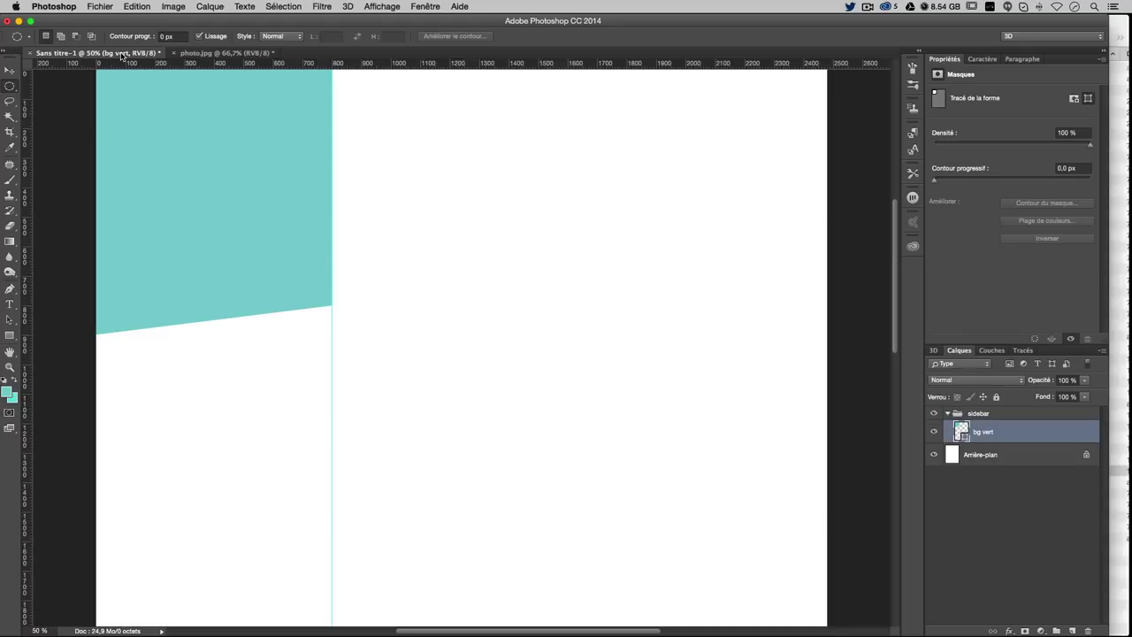
- Paste the round portrait into the CV page and move it onto the teal header
scroll(309, 211, "up", 2)
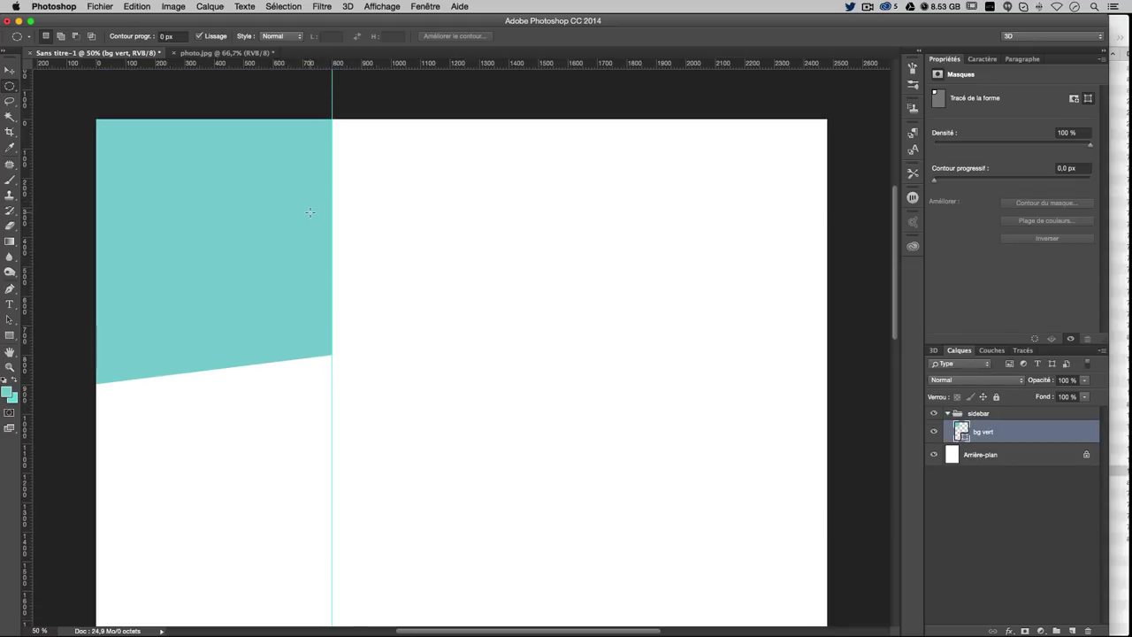
key("ctrl+v")
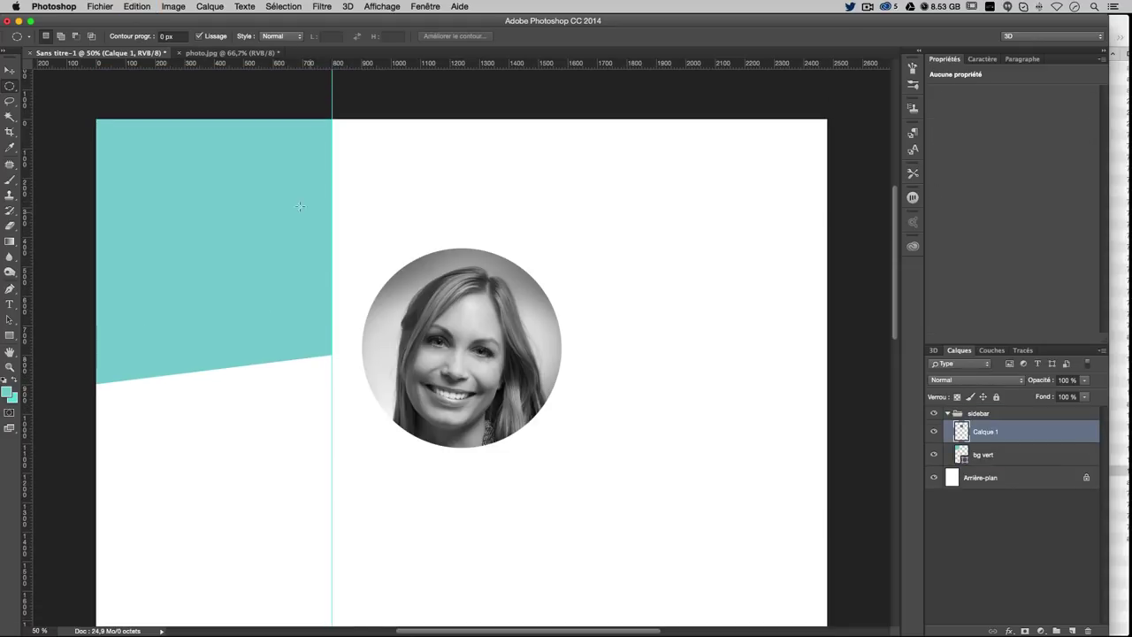
left_click(9, 70)
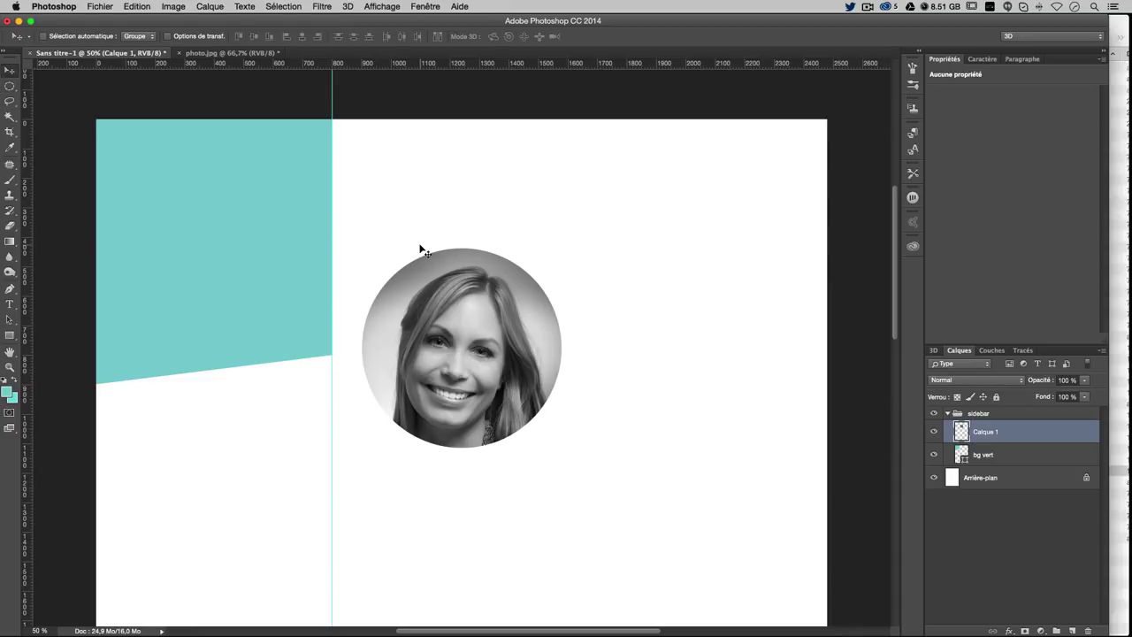
left_click_drag(479, 356, 234, 245)
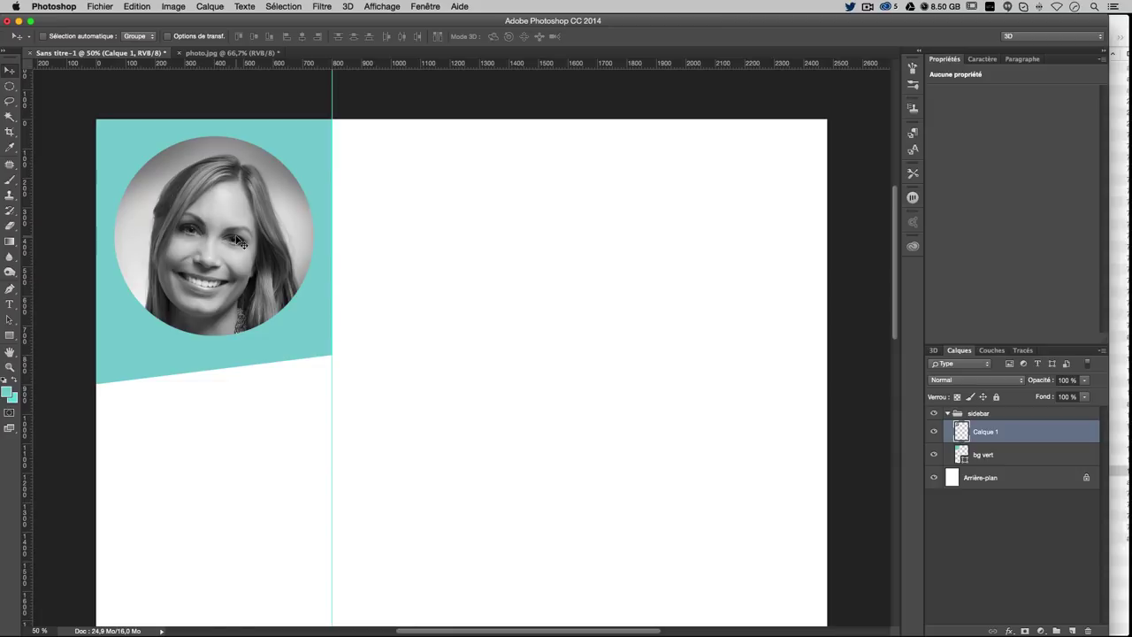
- Scale the portrait to about 411 px, nudge it up-left, and add a vertical guide near 116 px
key("ctrl+t")
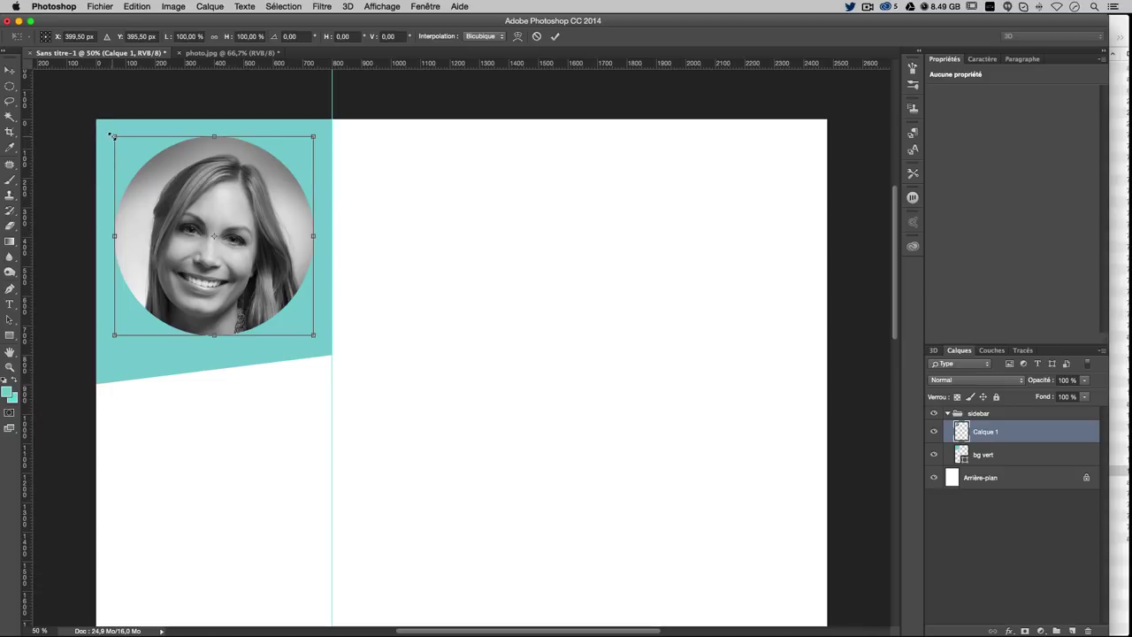
left_click_drag(113, 136, 194, 214)
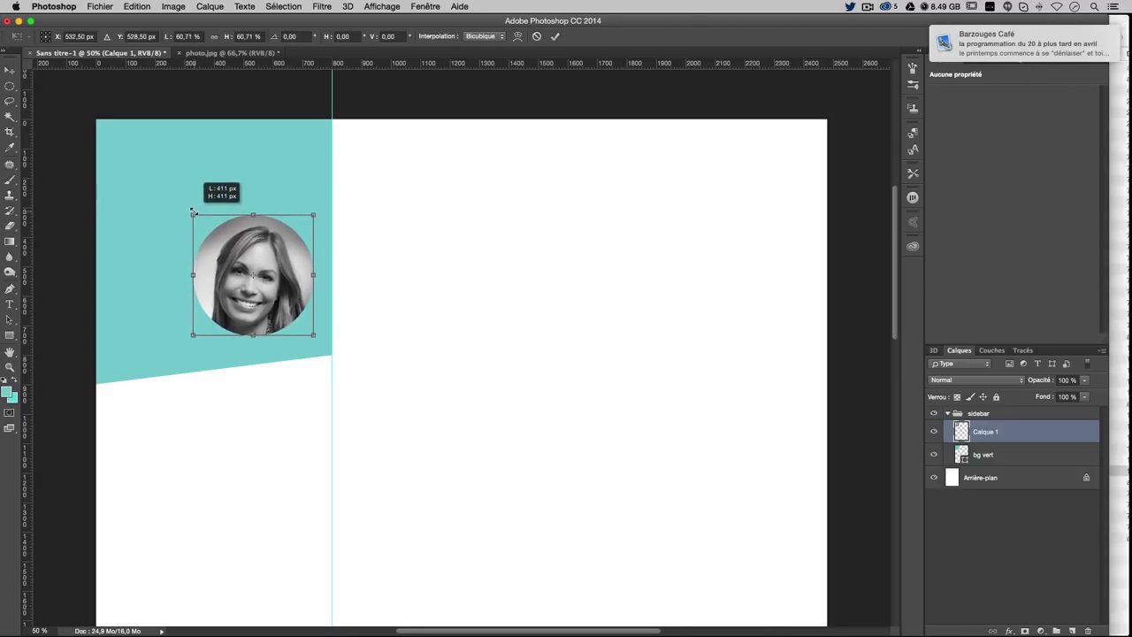
left_click_drag(194, 214, 189, 208)
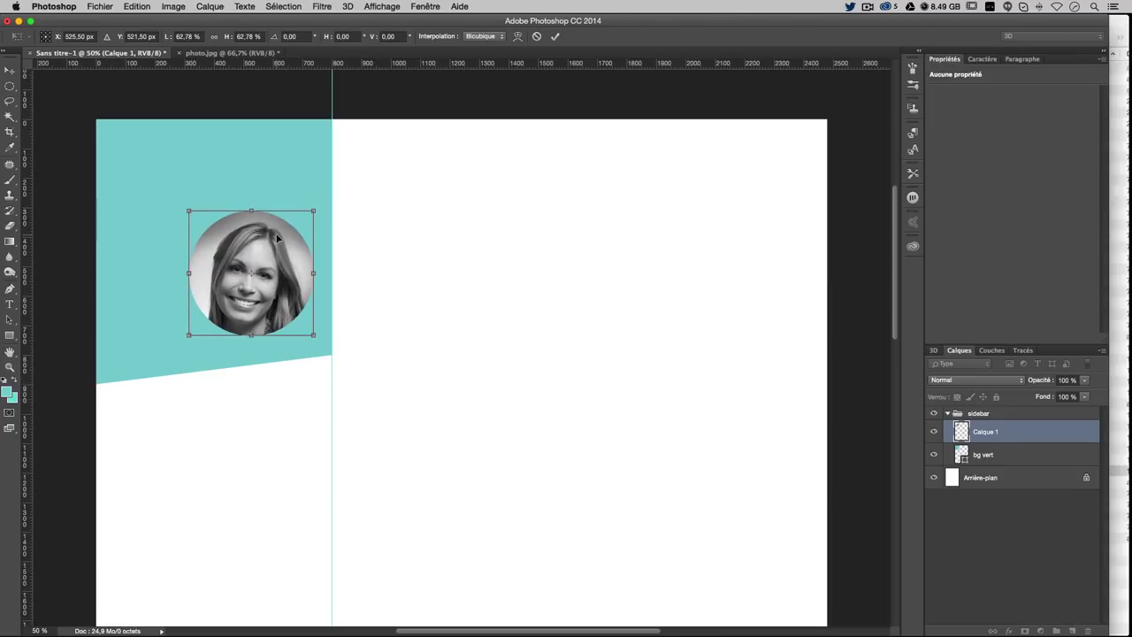
key("Return")
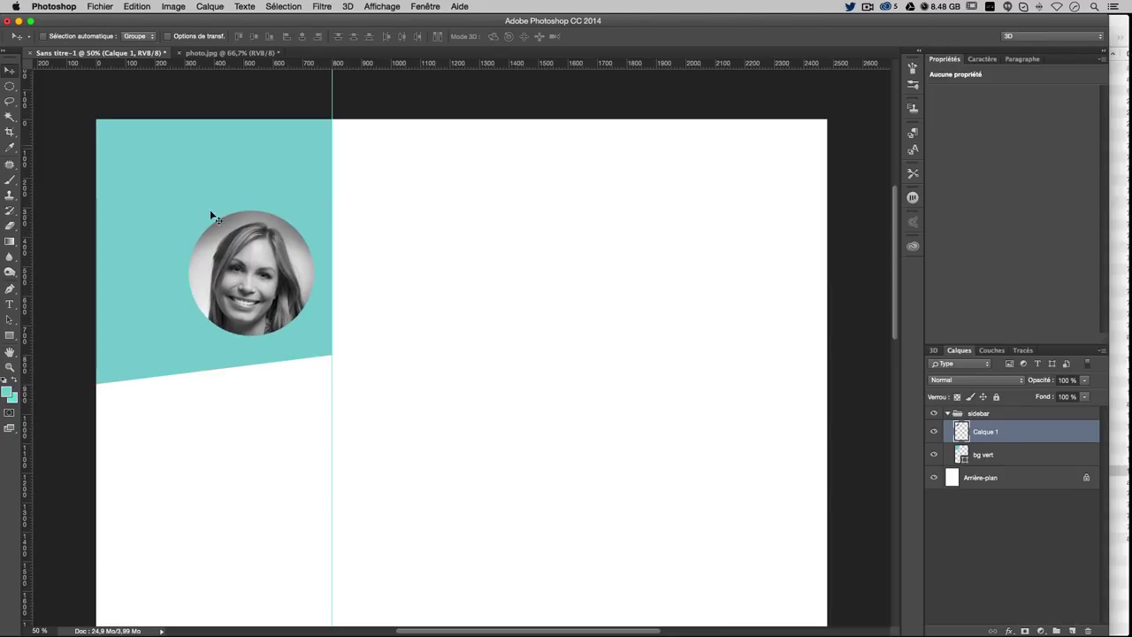
left_click_drag(251, 241, 214, 190)
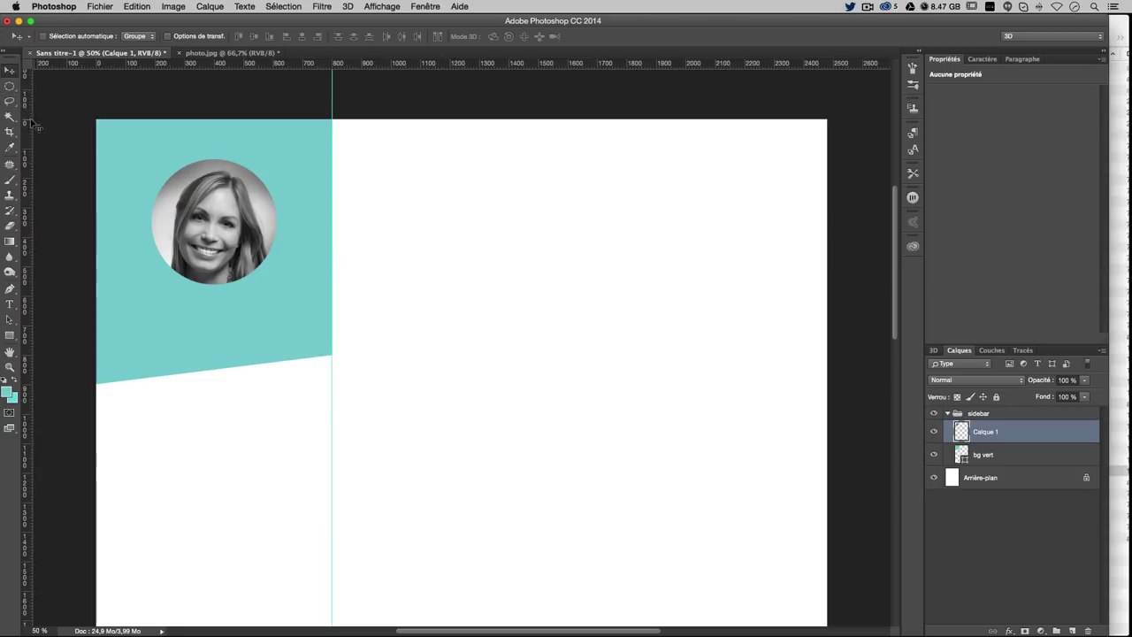
left_click_drag(29, 152, 129, 153)
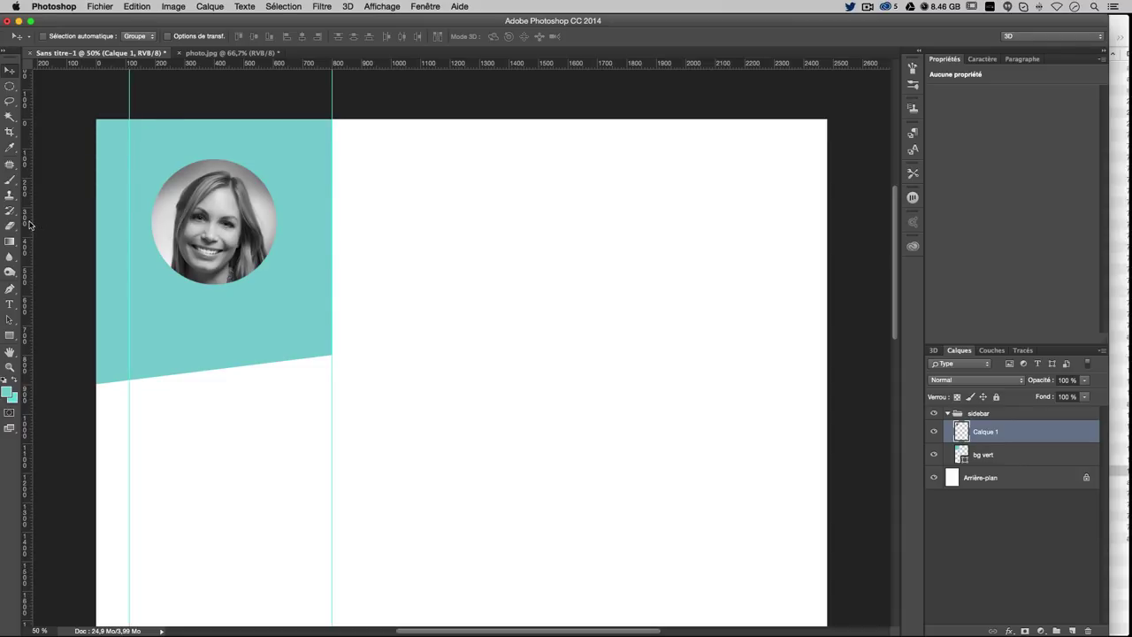
- Measure a matching right margin with a rectangular marquee and place a vertical guide at about 686 px
mouse_move(27, 224)
left_mouse_down()
mouse_move(322, 230)
mouse_move(15, 146)
left_mouse_up()
left_click(11, 86)
left_click(84, 82)
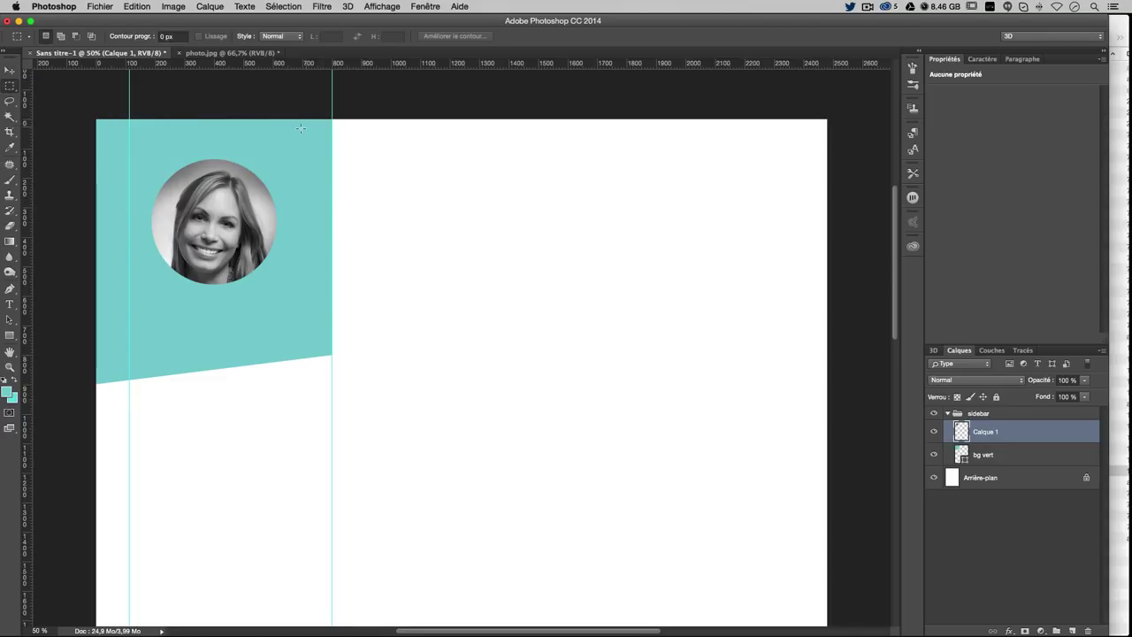
left_click_drag(332, 119, 290, 168)
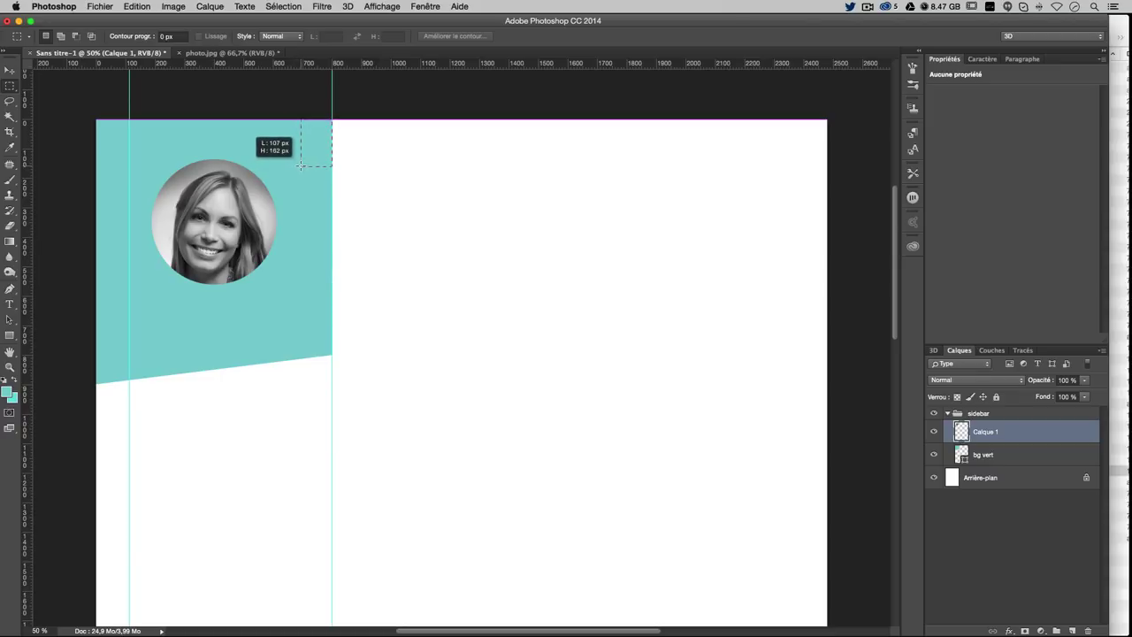
left_click_drag(290, 168, 299, 165)
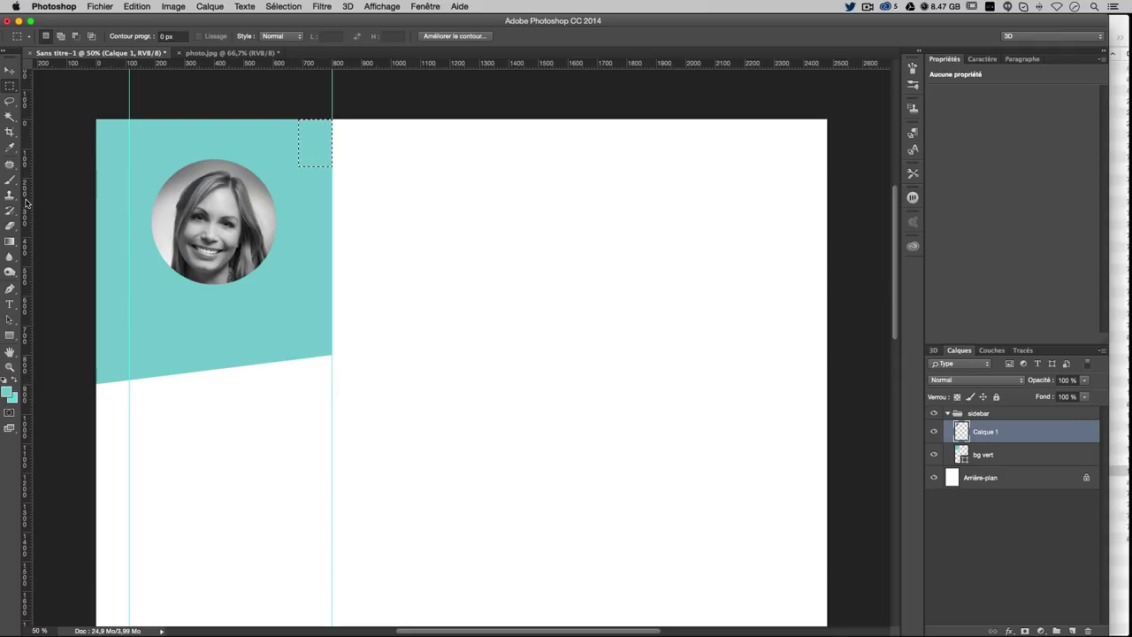
mouse_move(30, 194)
left_mouse_down()
mouse_move(246, 218)
mouse_move(302, 146)
mouse_move(302, 109)
left_mouse_up()
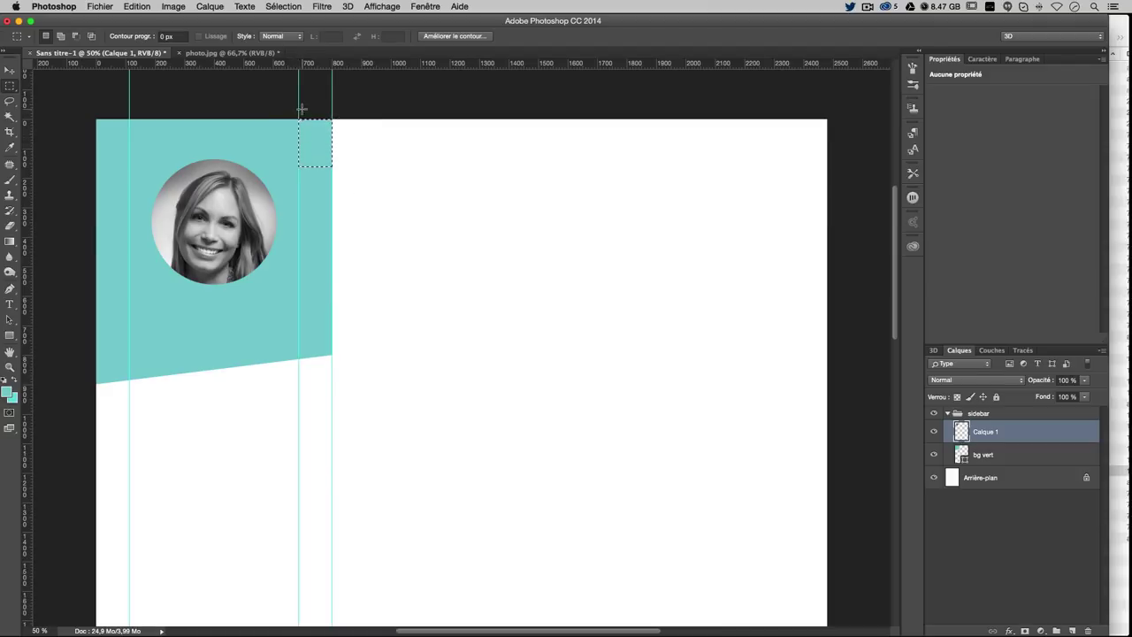
key("super+d")
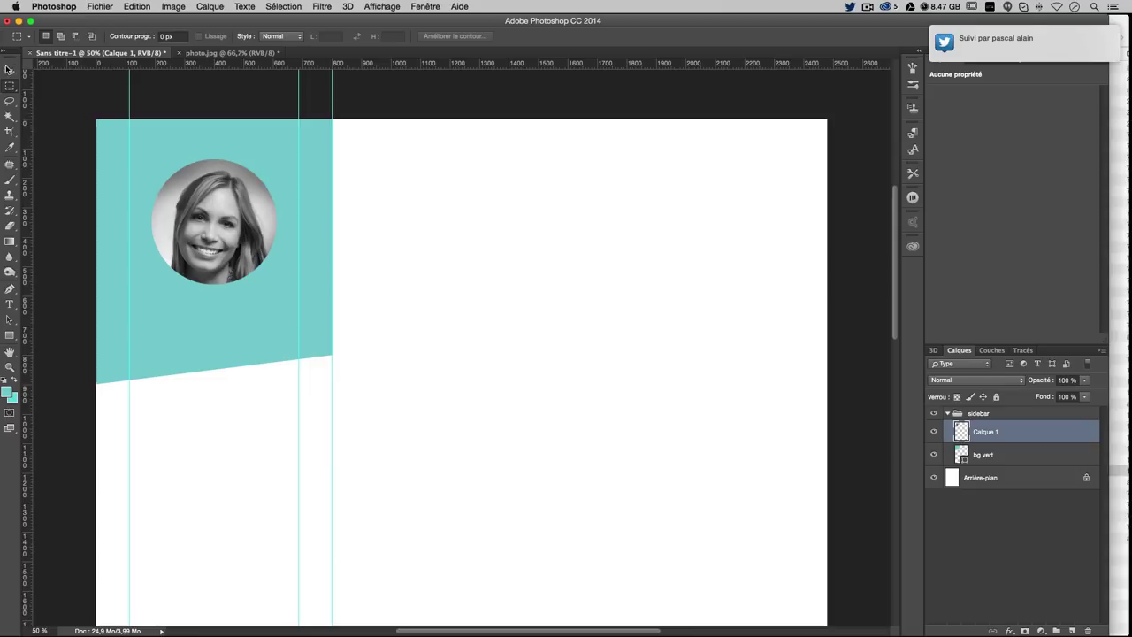
left_click(10, 69)
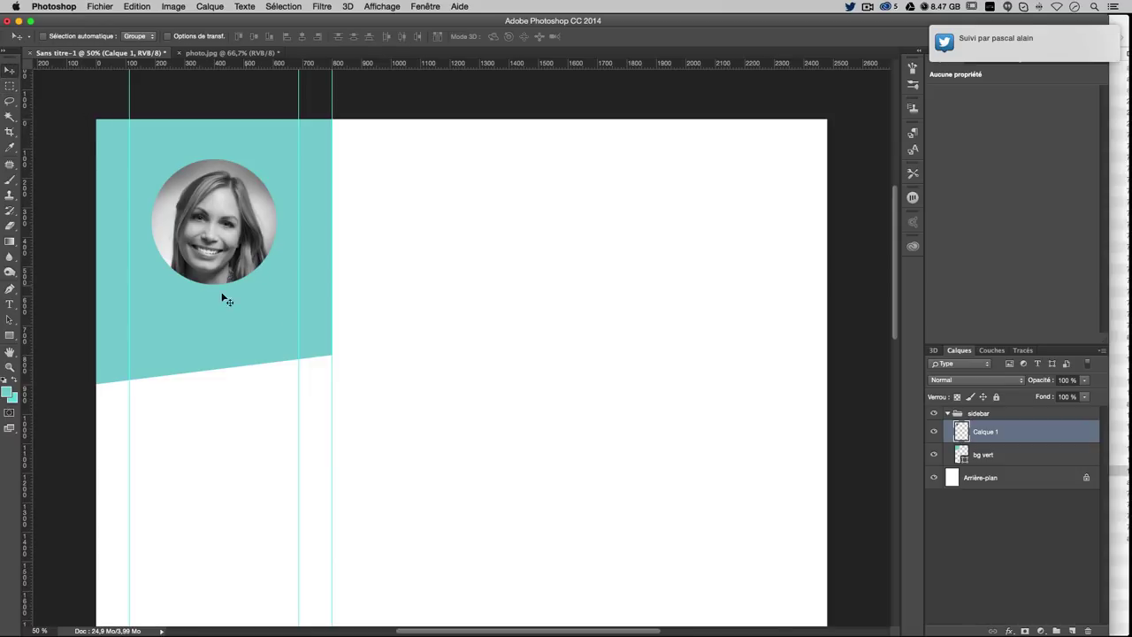
- Rename the Calque 1 layer to 'photo'
key("super")
double_click(988, 432)
type("photo")
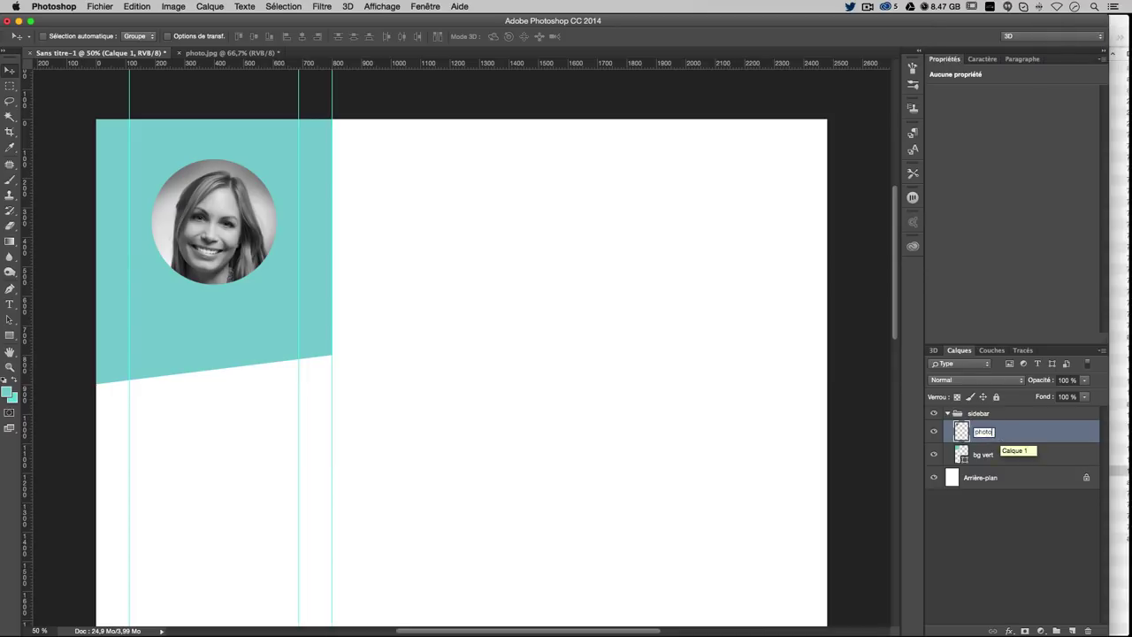
key("Return")
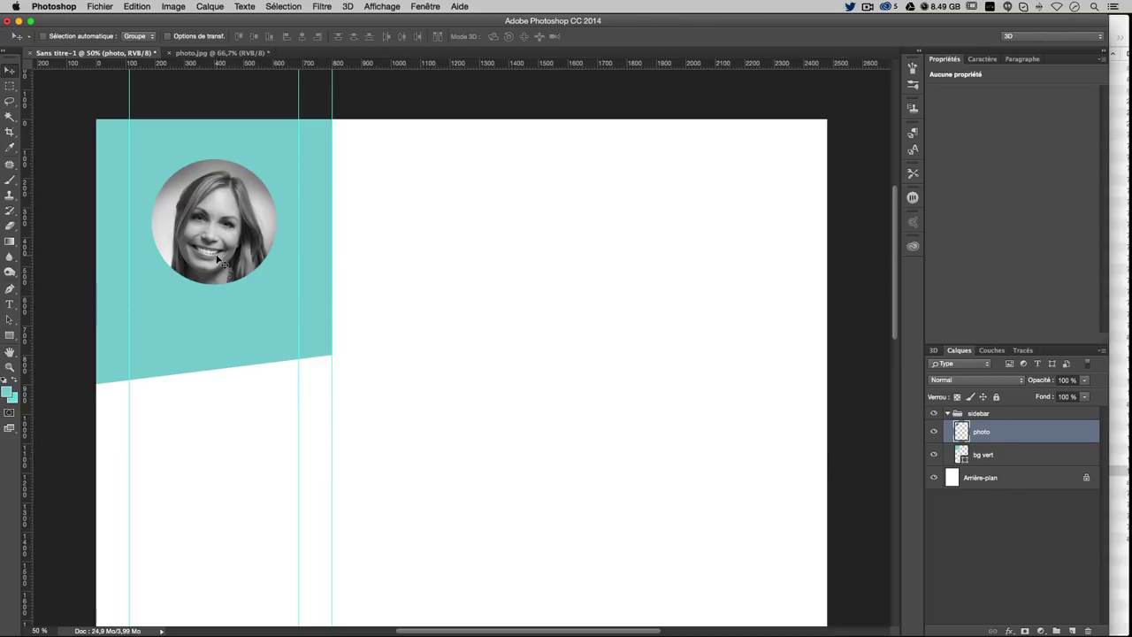
- Nudge the portrait horizontally until centred between the sidebar's margin guides, using smart-guide distances
key("ctrl")
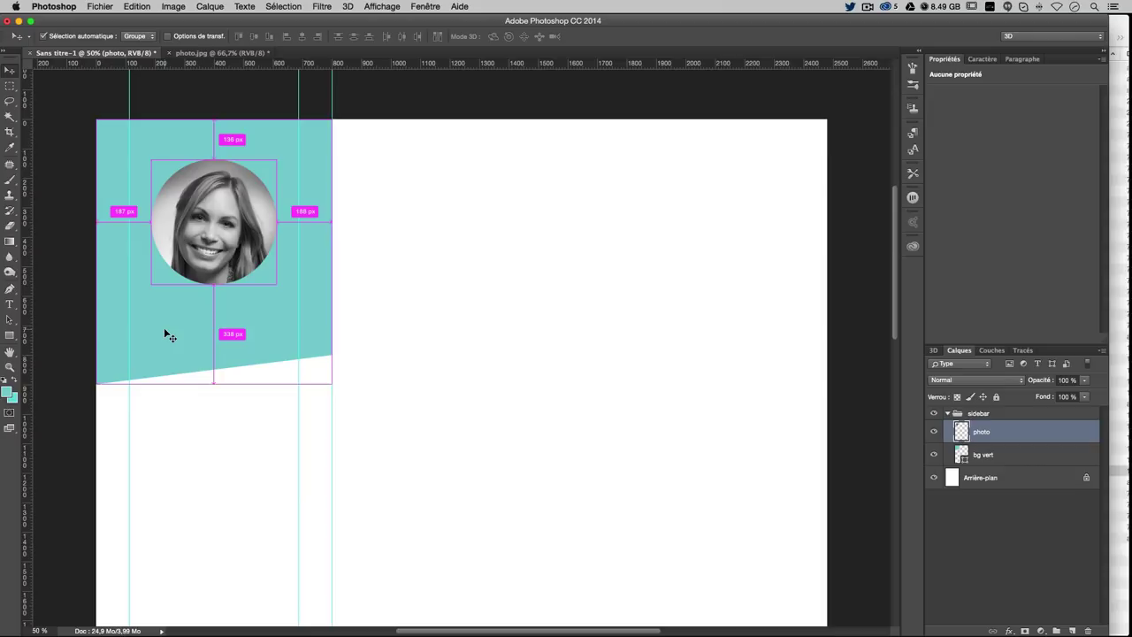
key("Left")
key("Left")
key("Left")
key("Left")
key("Left")
key("Left")
key("Left")
key("Left")
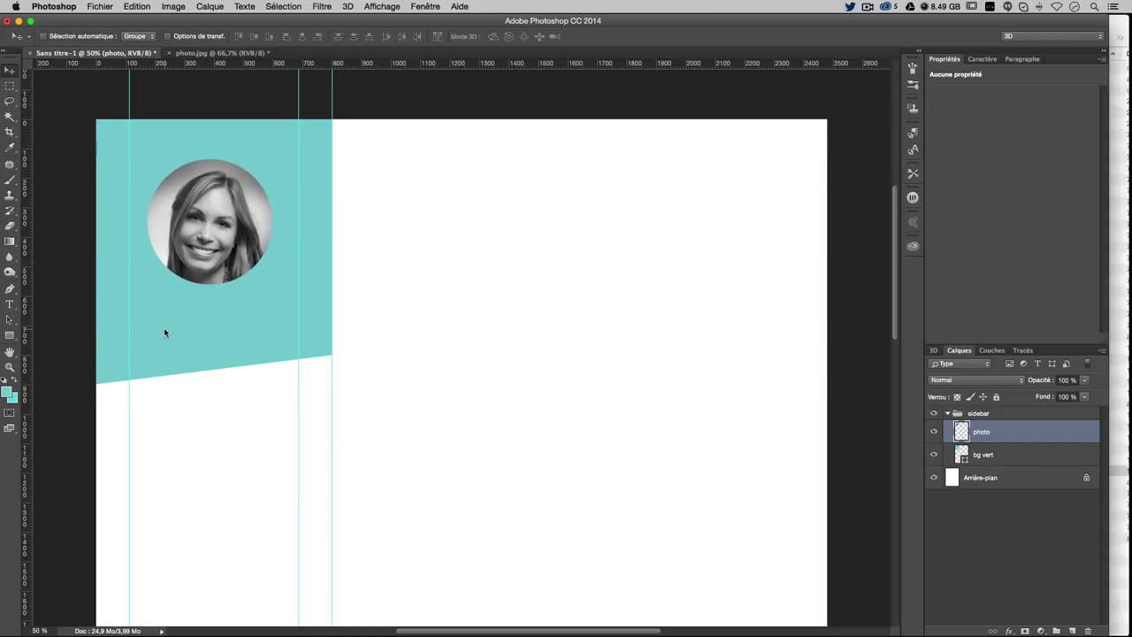
key("Left")
key("Left")
key("Left")
key("Left")
key("Left")
key("Left")
key("Left")
key("Left")
key("Left")
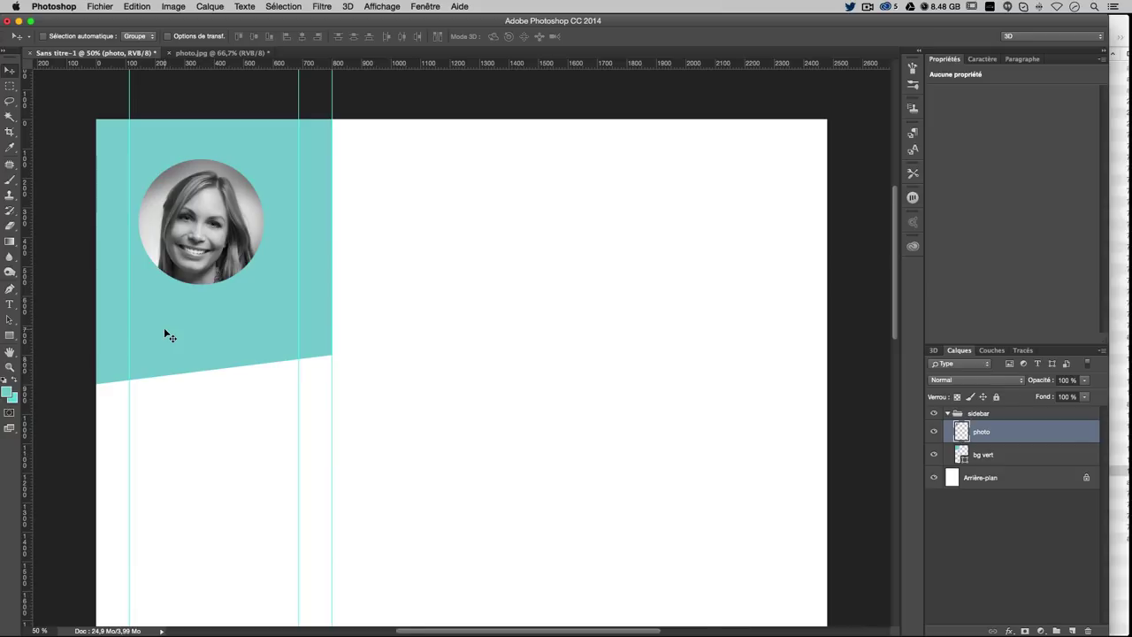
key("ctrl")
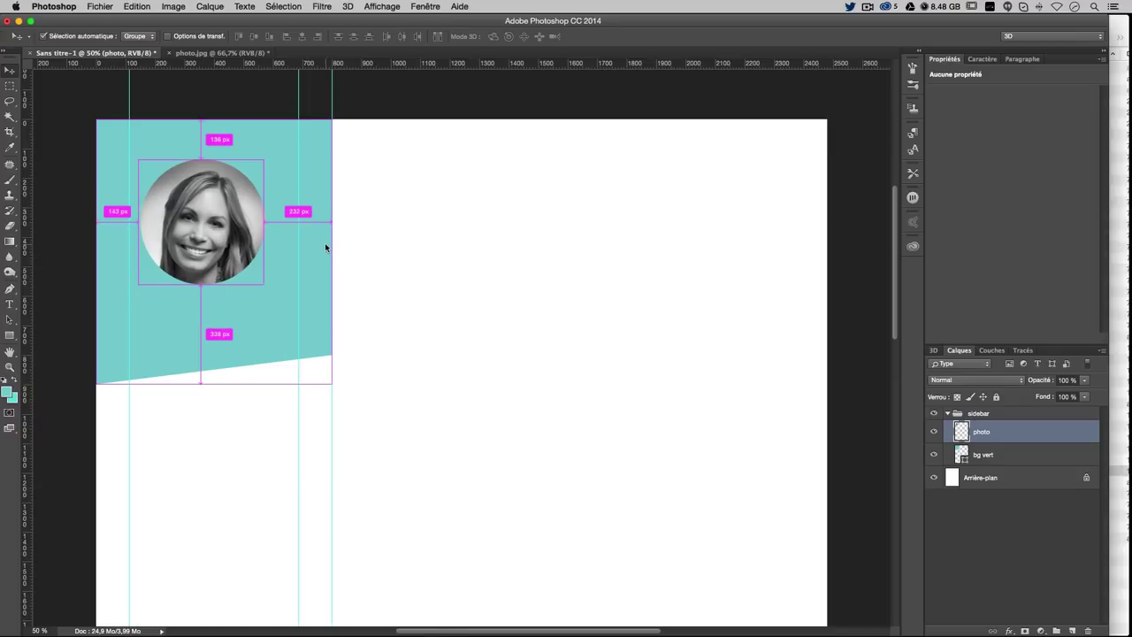
key("Right")
key("Right")
key("Right")
key("Right")
key("Right")
key("Right")
key("Right")
key("Right")
key("Right")
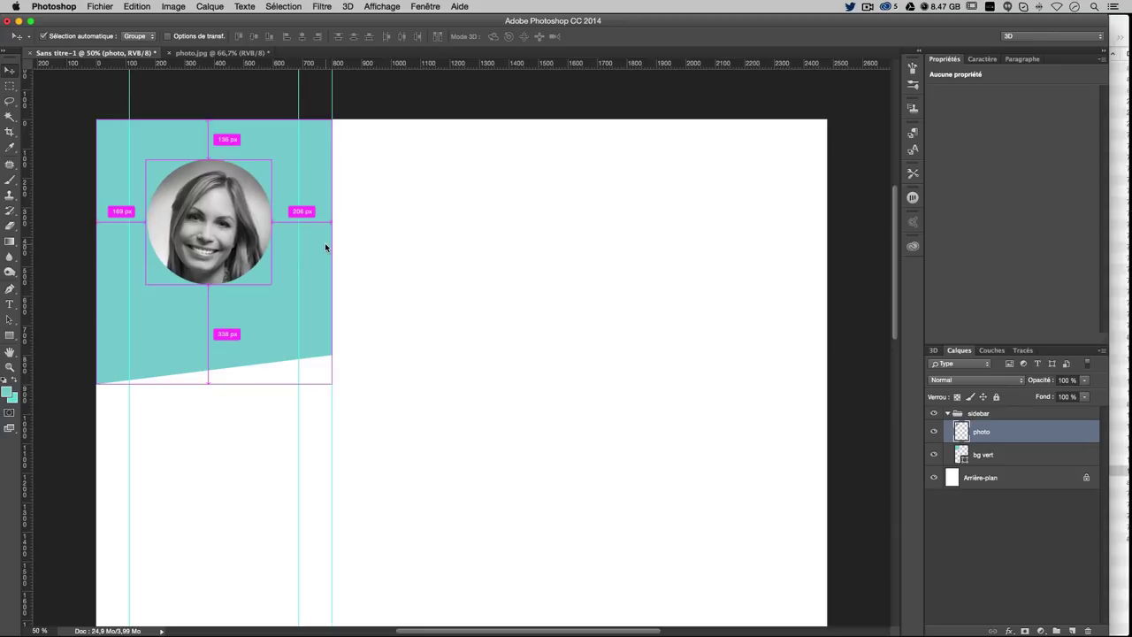
key("Right")
key("Right")
key("Right")
key("Right")
key("Right")
key("Right")
key("Right")
key("Right")
key("Right")
key("Right")
key("Right")
key("Right")
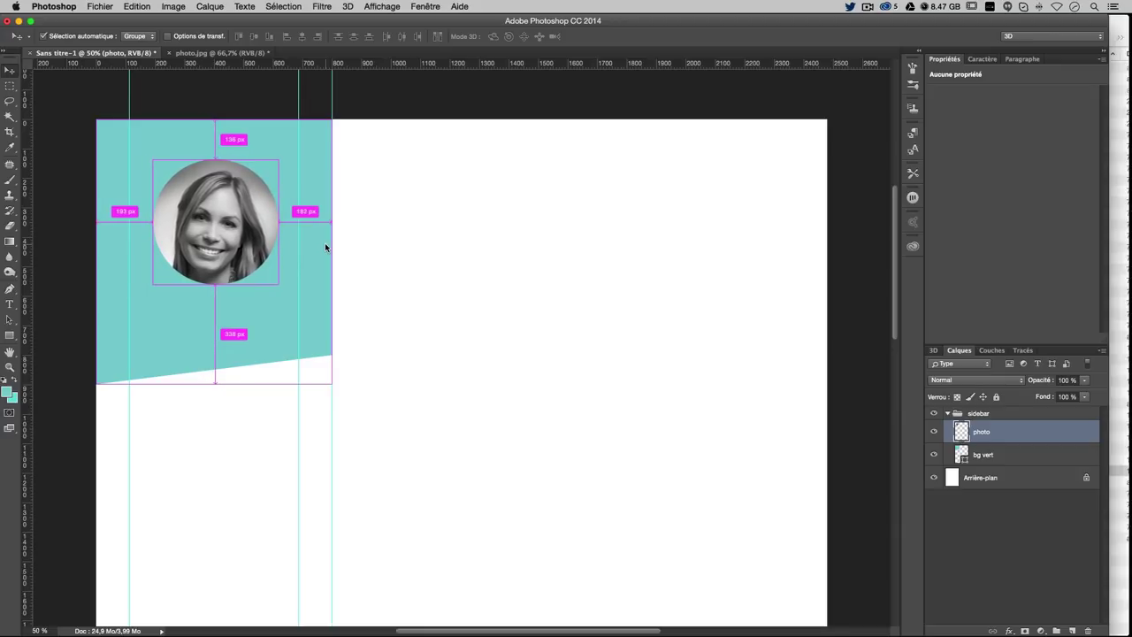
key("Right")
key("Right")
key("Right")
key("Right")
key("Right")
key("Right")
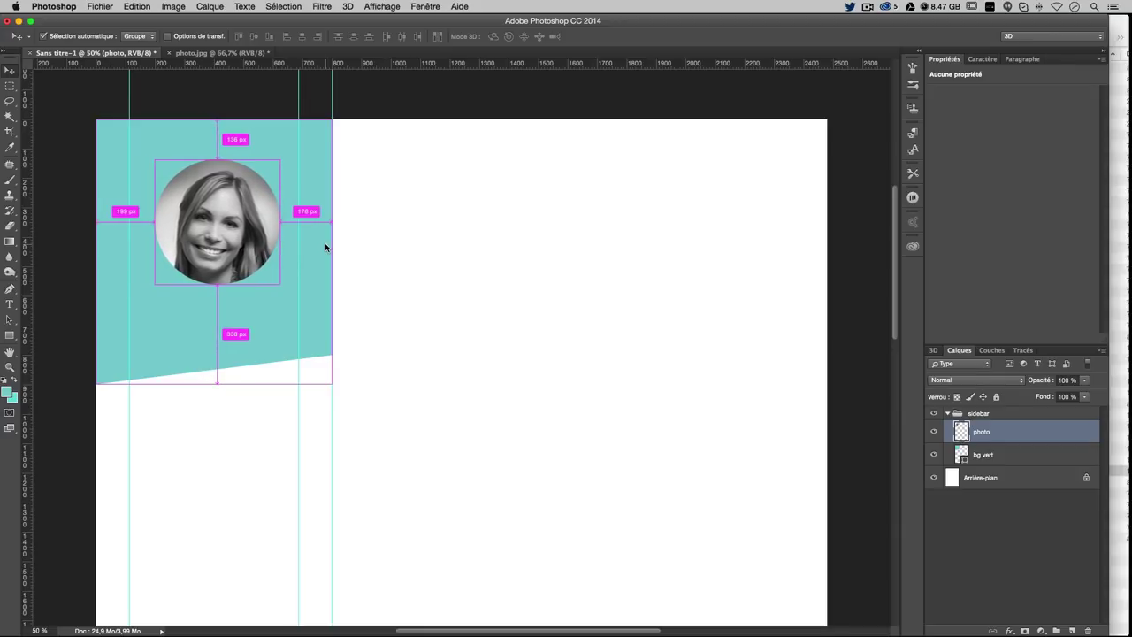
key("Left")
key("Left")
key("Left")
key("Left")
key("Left")
key("Left")
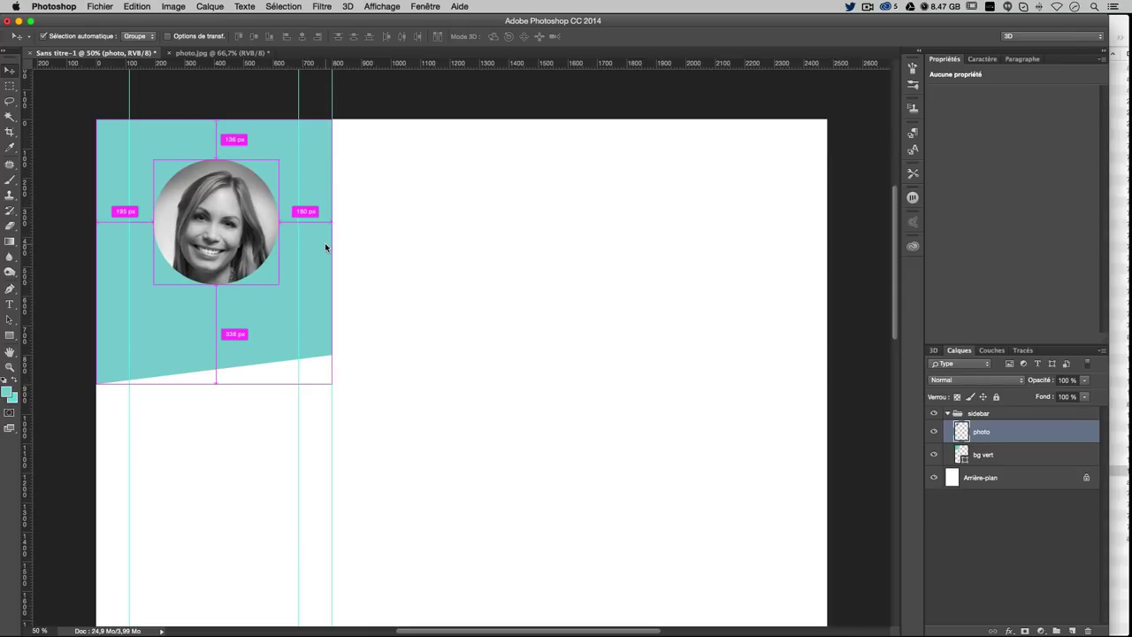
key("Left")
key("Left")
key("Left")
key("Left")
key("Left")
key("Left")
key("Right")
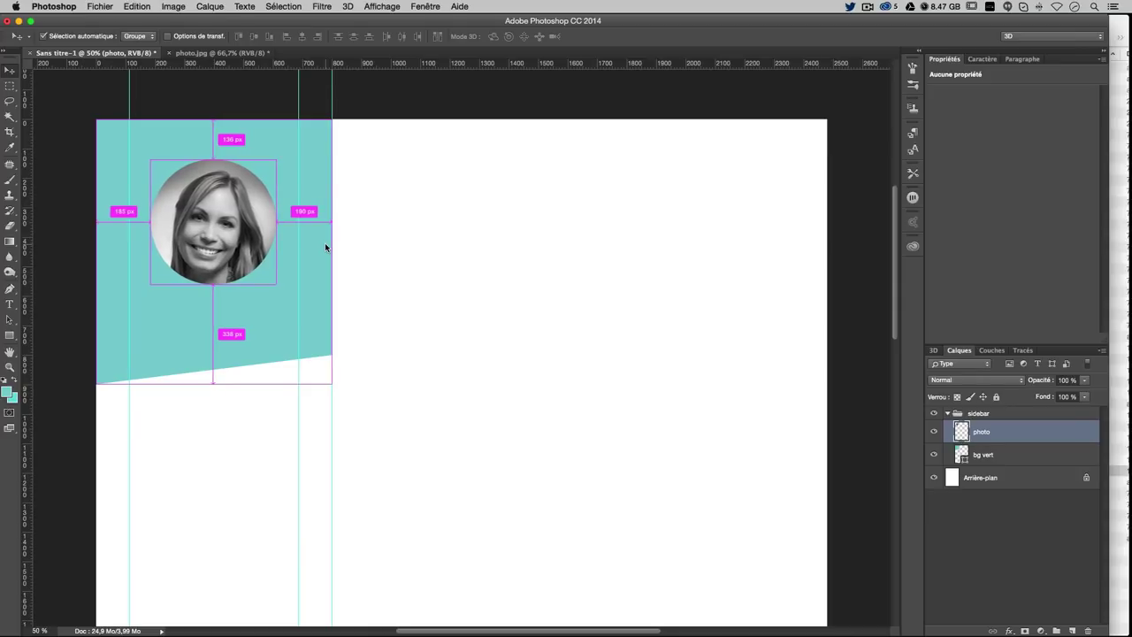
key("Right")
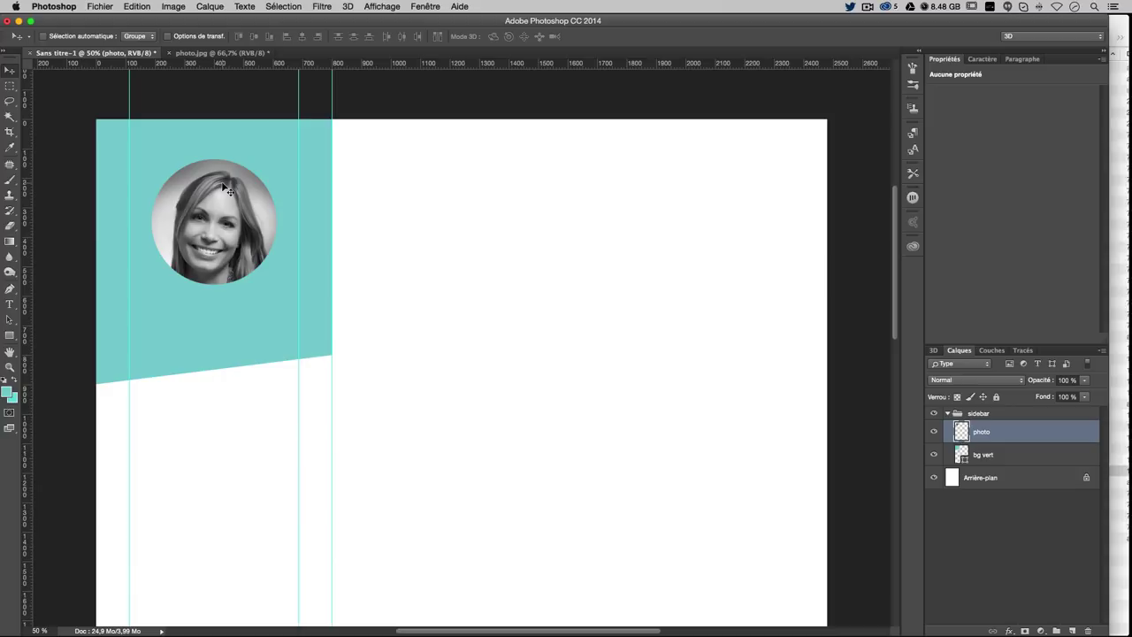
- Nudge the portrait slightly higher near the top of the sidebar
key("Up")
key("Up")
key("Up")
key("Up")
key("Up")
key("Up")
key("Up")
key("Up")
key("Up")
key("Up")
key("Up")
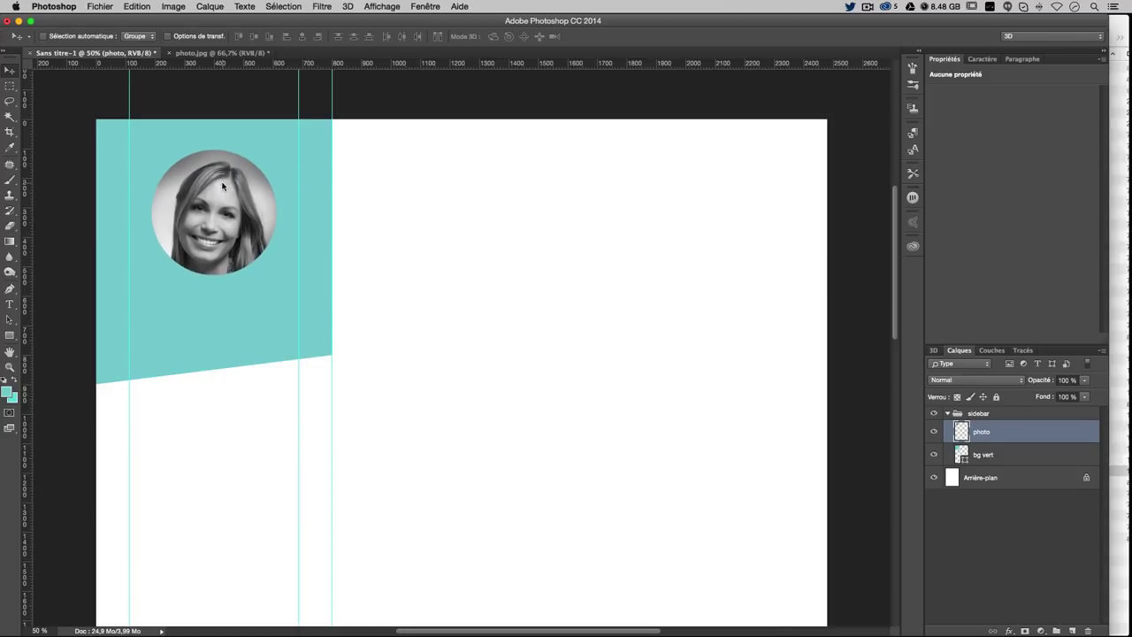
key("Up")
key("Up")
key("Up")
key("Up")
key("Up")
key("Up")
key("Up")
key("Up")
key("Up")
key("Up")
key("Up")
key("Up")
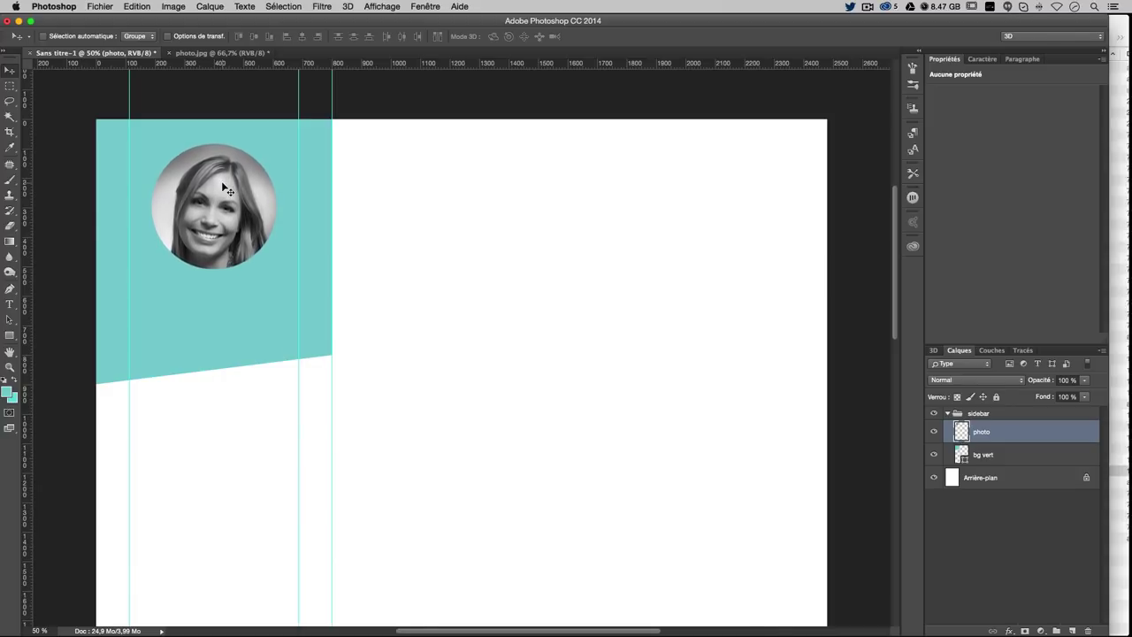
key("Down")
key("Down")
key("Down")
key("Down")
key("Down")
key("Down")
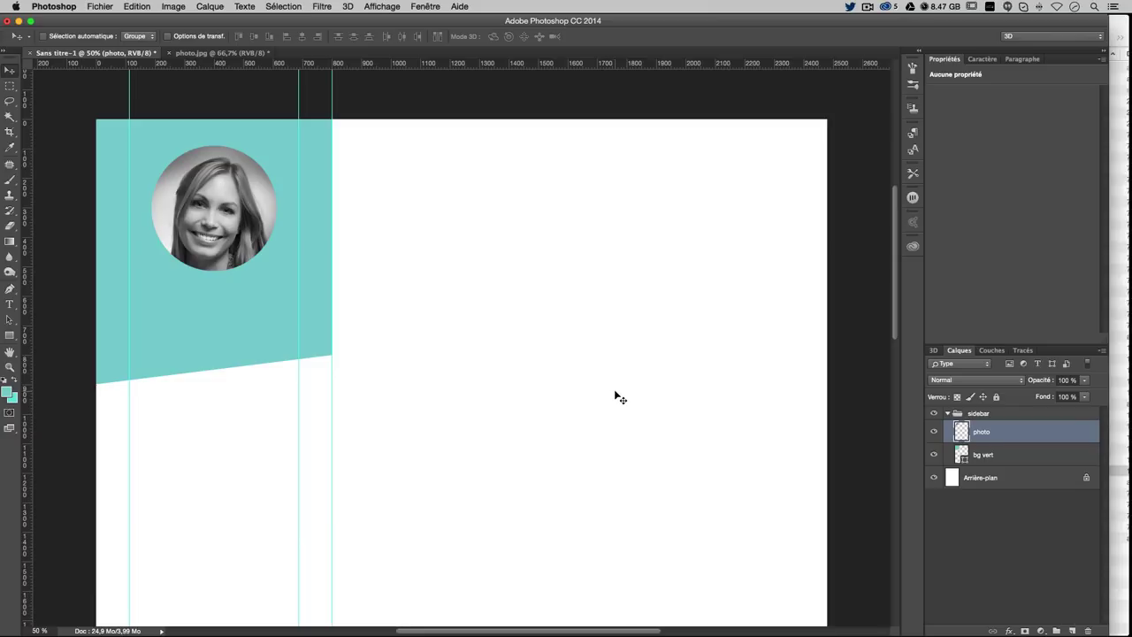
- Give the photo layer a 7 px white (#ffffff) stroke in Layer Style
double_click(1035, 436)
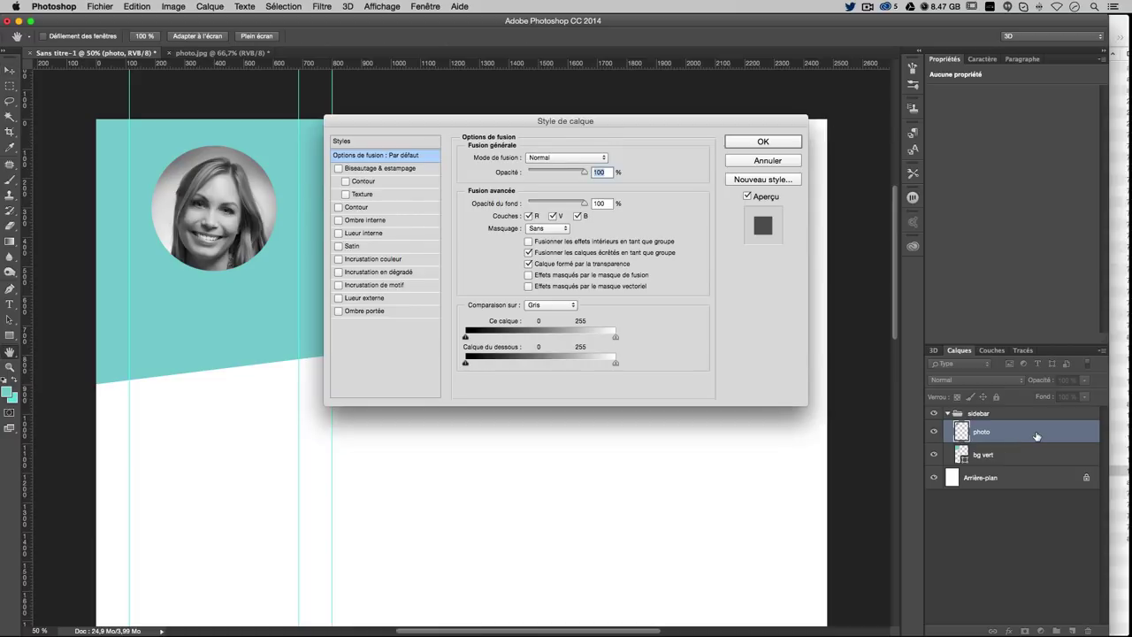
left_click(357, 208)
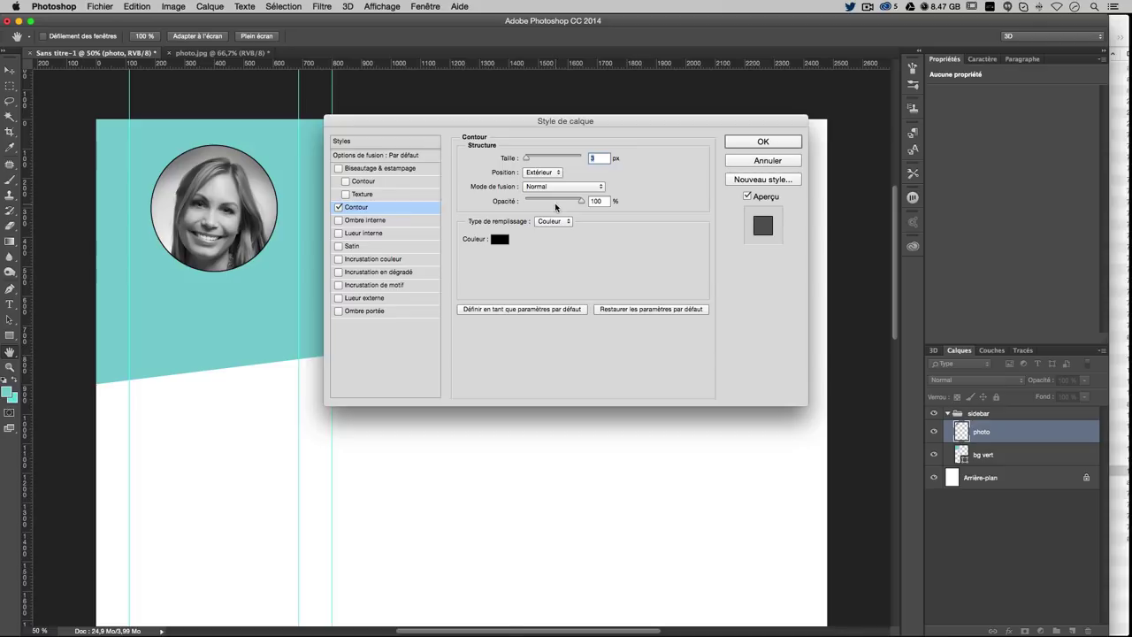
type("4")
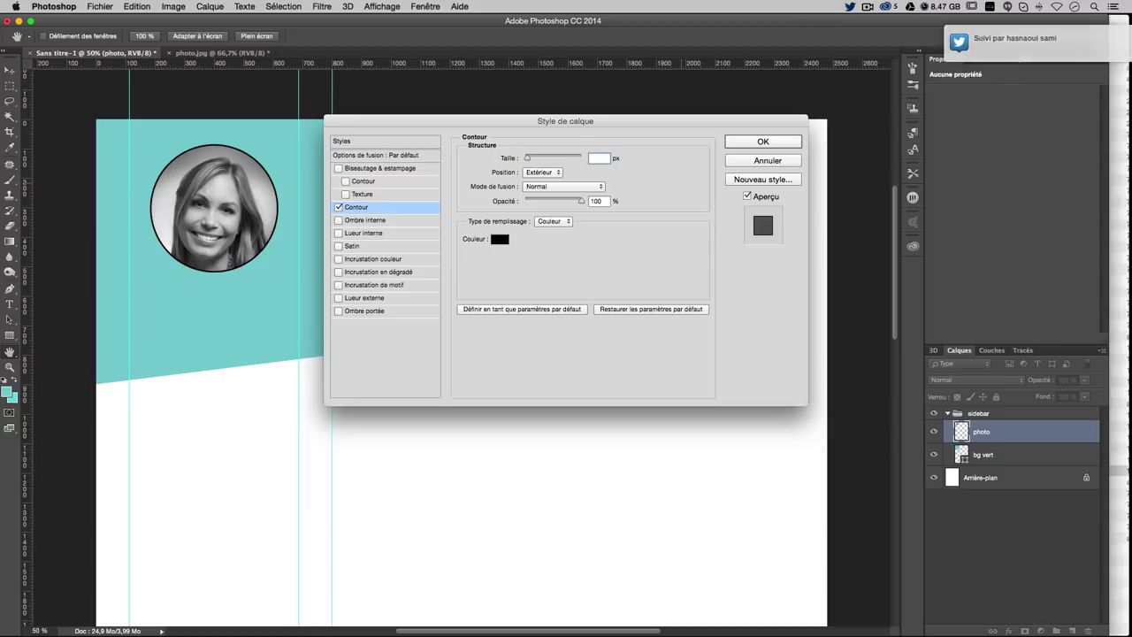
type("1")
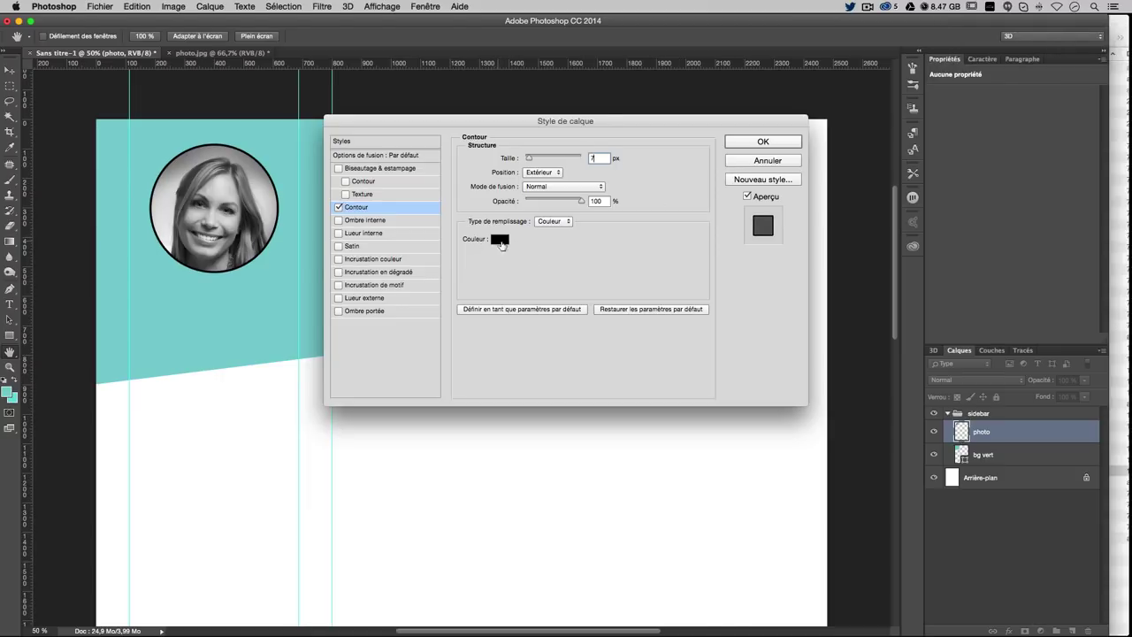
left_click(500, 240)
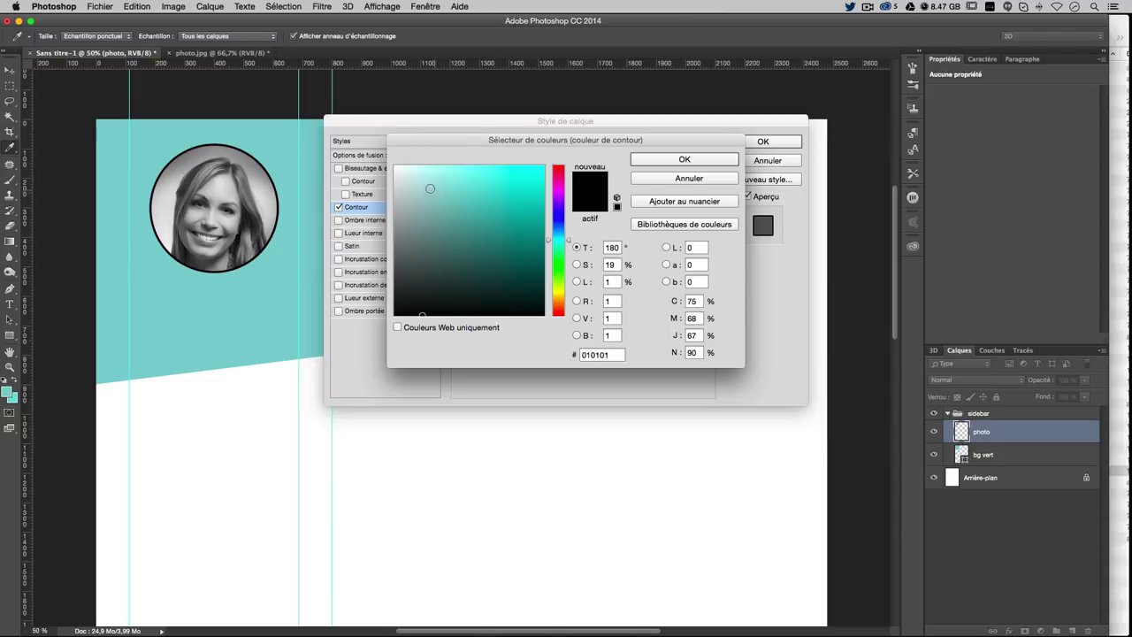
left_click_drag(430, 188, 384, 156)
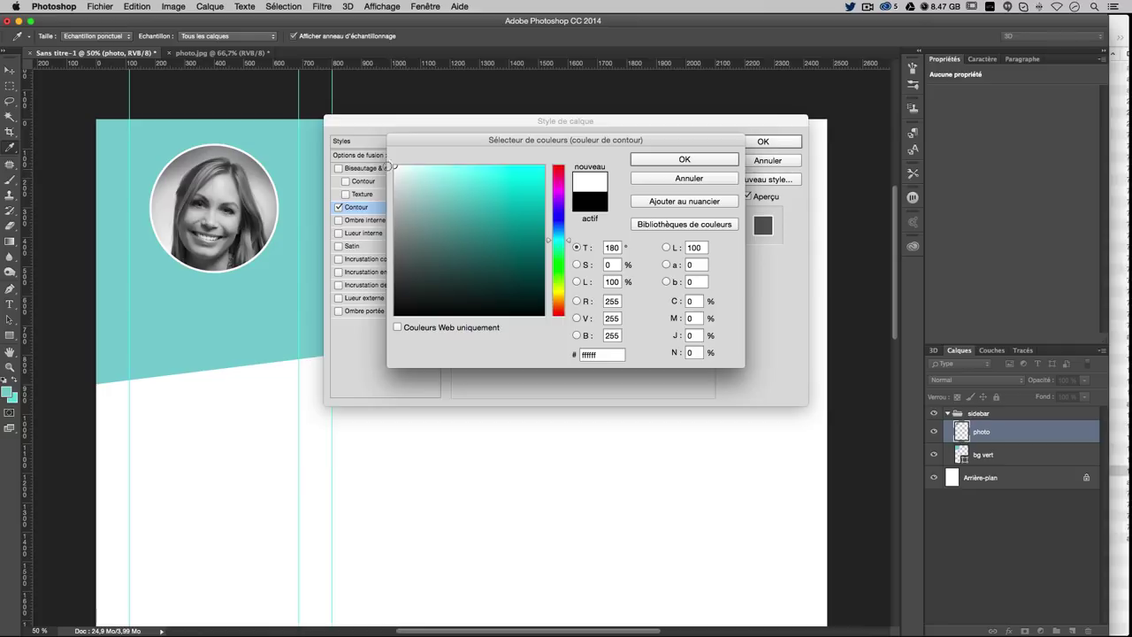
left_click(695, 162)
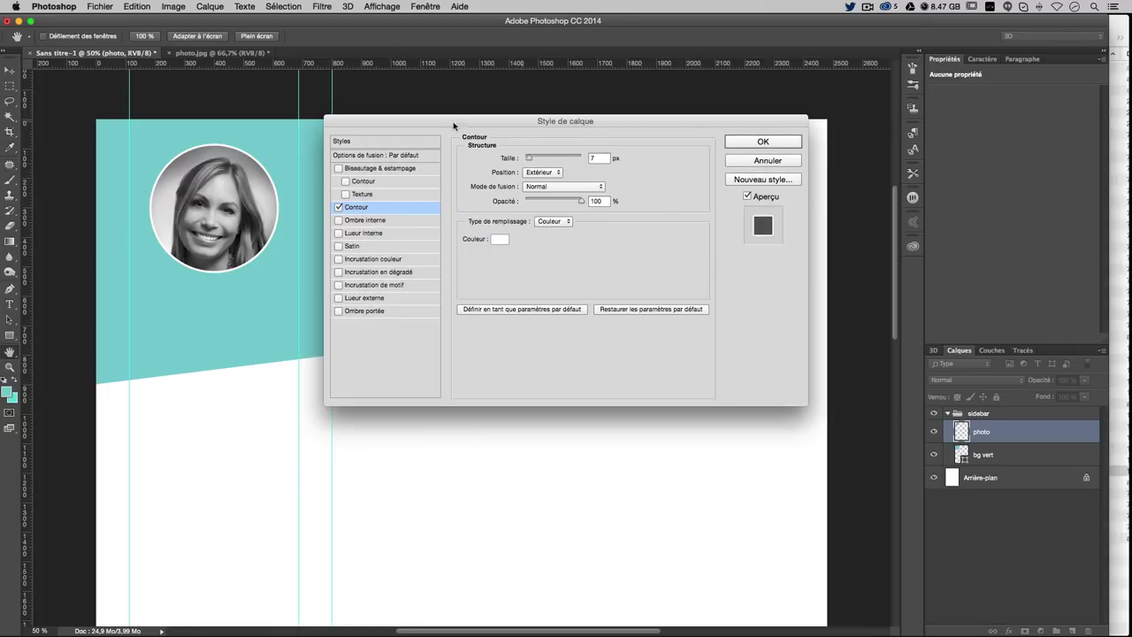
left_click(760, 144)
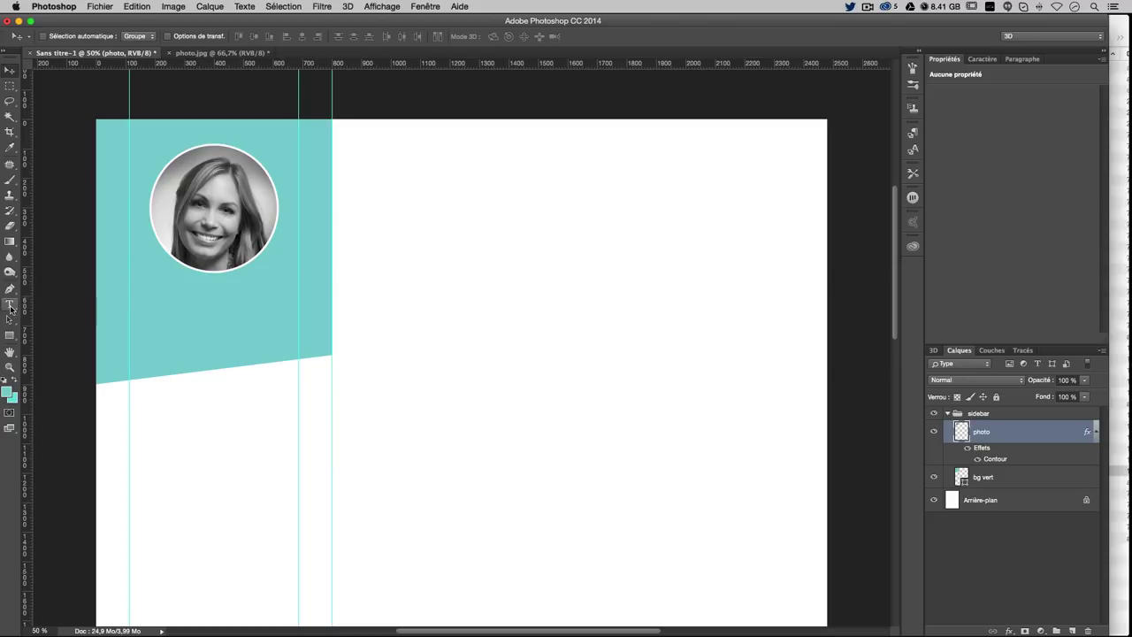
- Make white the foreground colour and type the CV owner's full name below the portrait
left_click(4, 380)
left_click(13, 381)
left_click(8, 305)
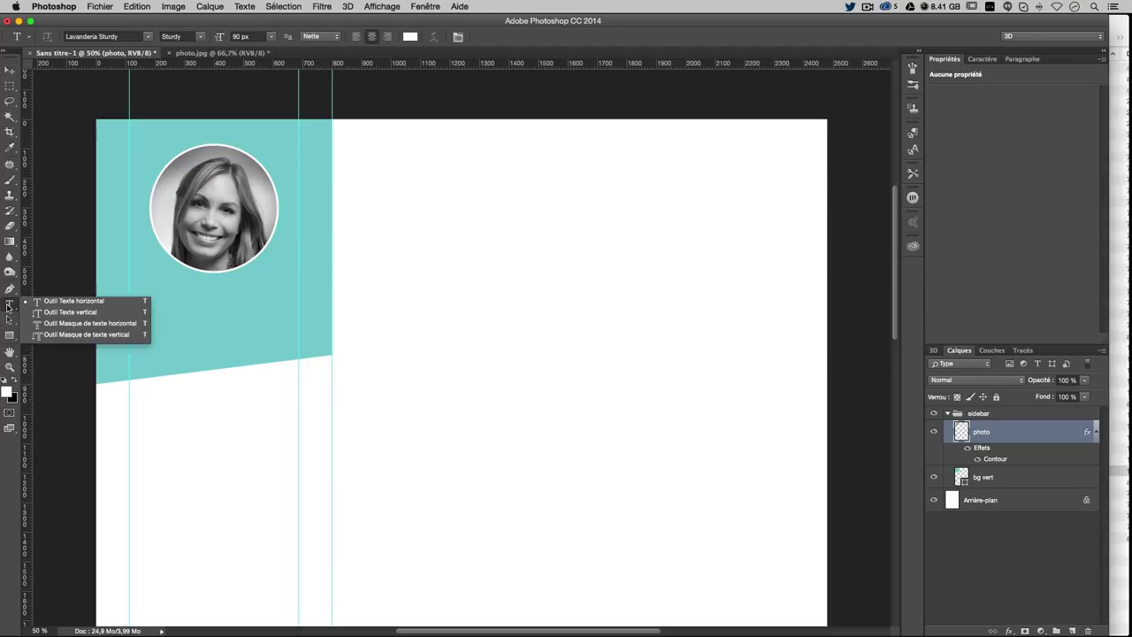
left_click(186, 315)
left_click(196, 316)
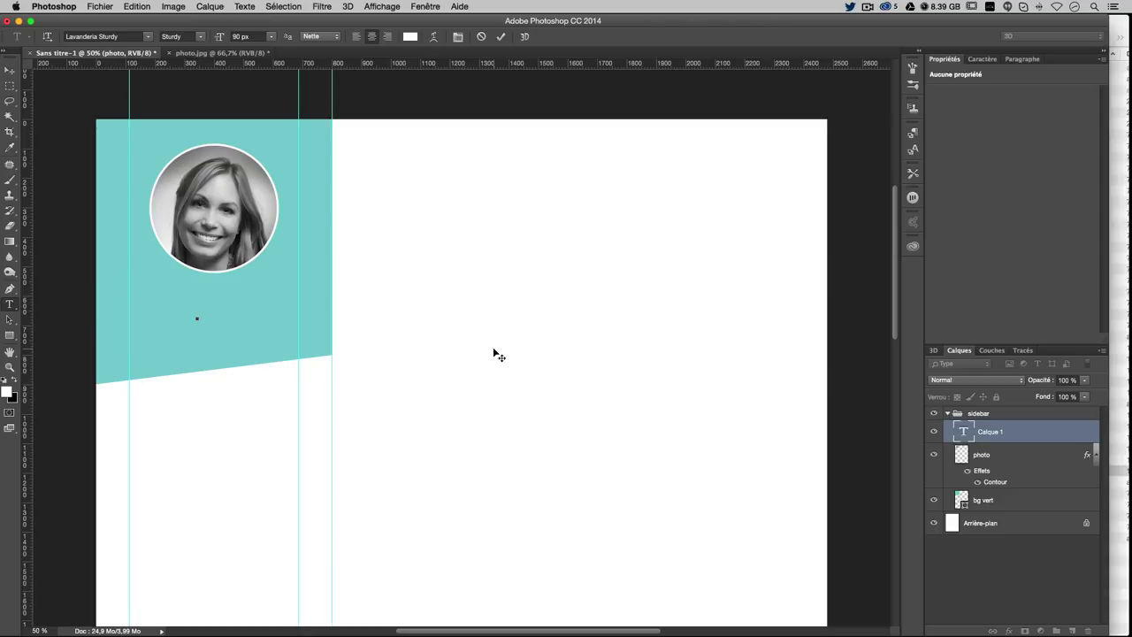
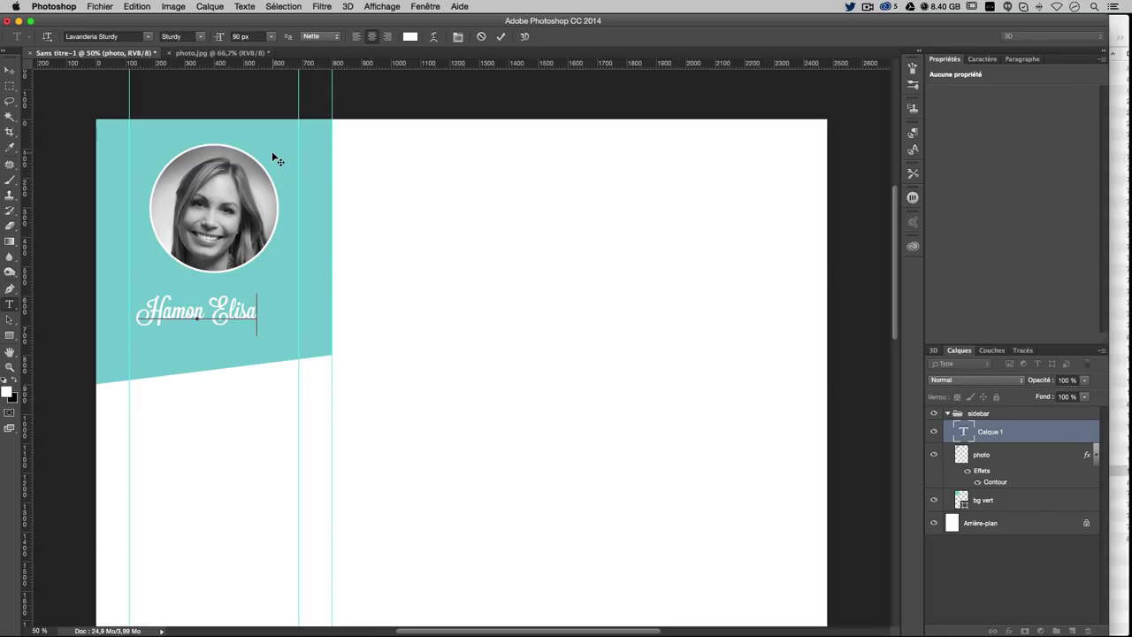
- Select all the name text and toggle the character formatting settings
key("ctrl+t")
key("ctrl+a")
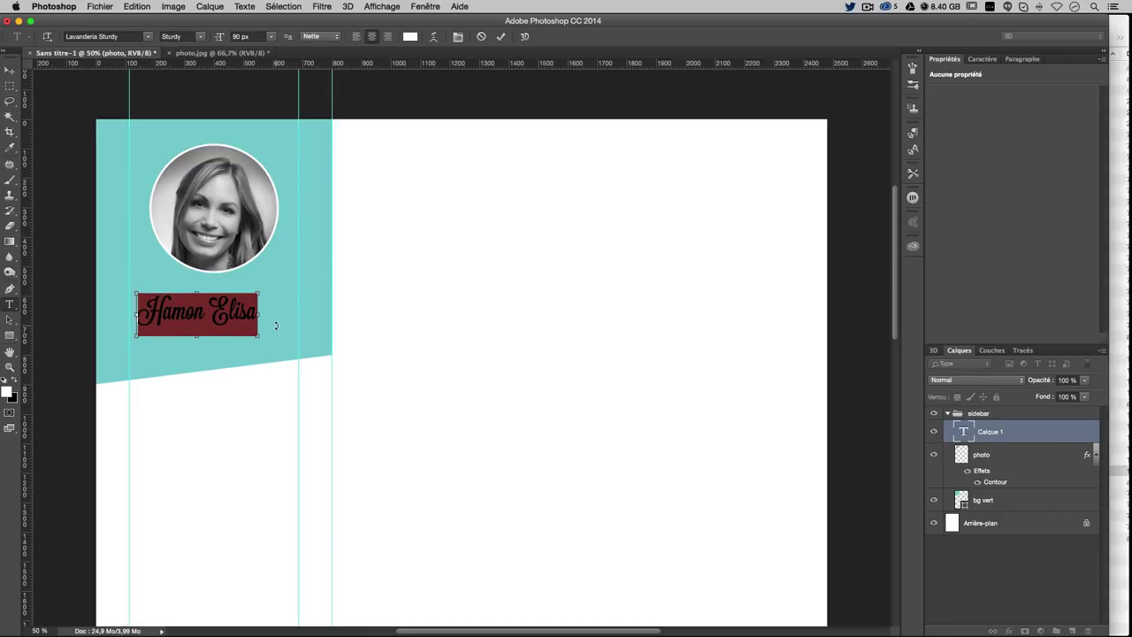
key("ctrl+t")
key("ctrl+t")
key("ctrl+t")
key("ctrl+t")
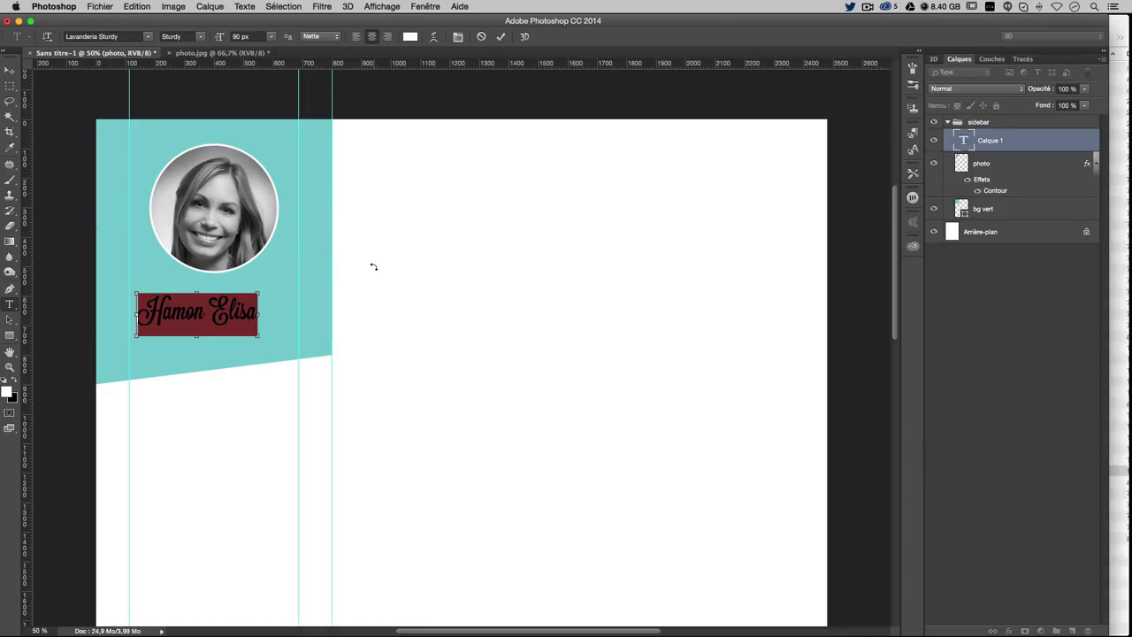
key("ctrl+t")
key("ctrl+t")
key("ctrl+t")
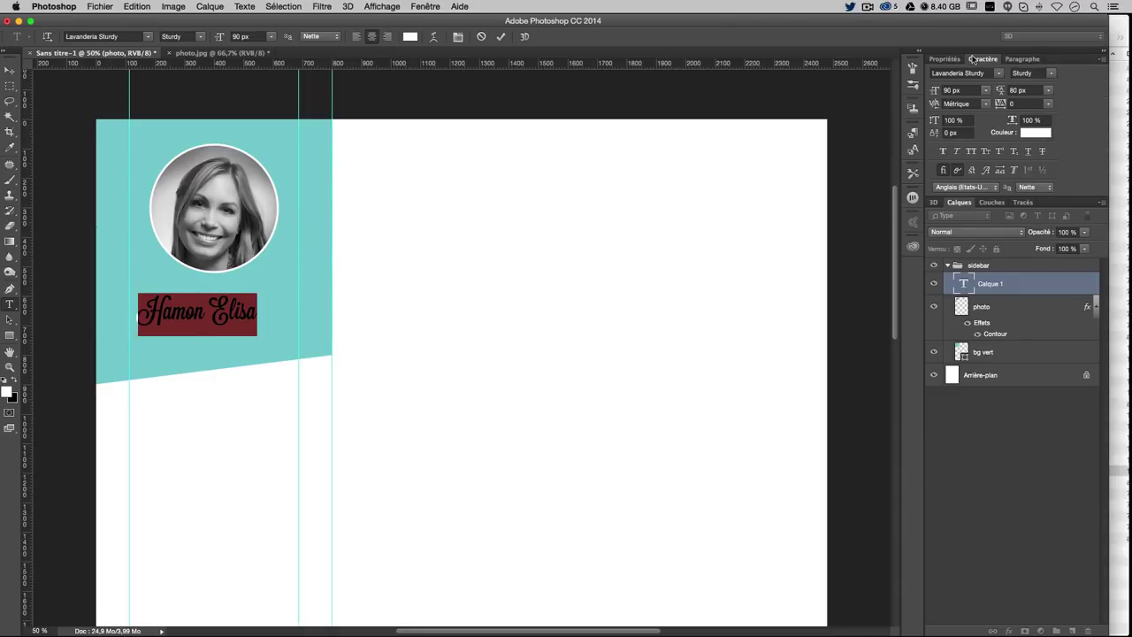
key("ctrl+t")
key("ctrl+t")
key("ctrl+t")
key("ctrl+t")
- Set the whole name line to Lavanderia Sturdy
triple_click(215, 309)
key("ctrl+t")
key("ctrl+t")
key("ctrl+t")
key("ctrl+t")
left_click(990, 73)
left_click(1000, 73)
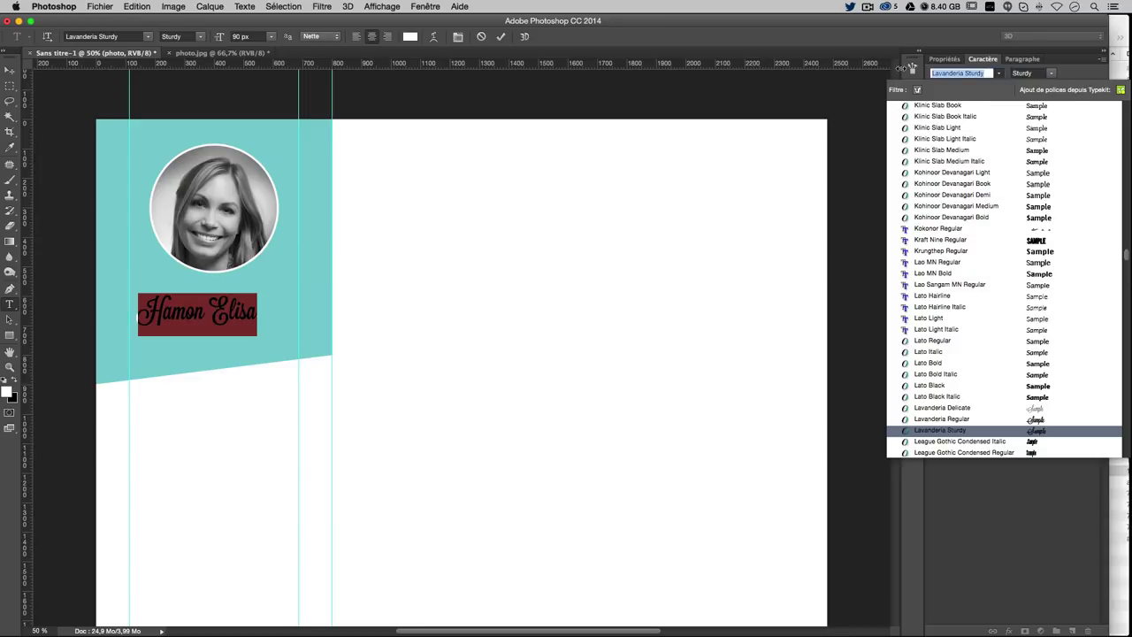
type("bl")
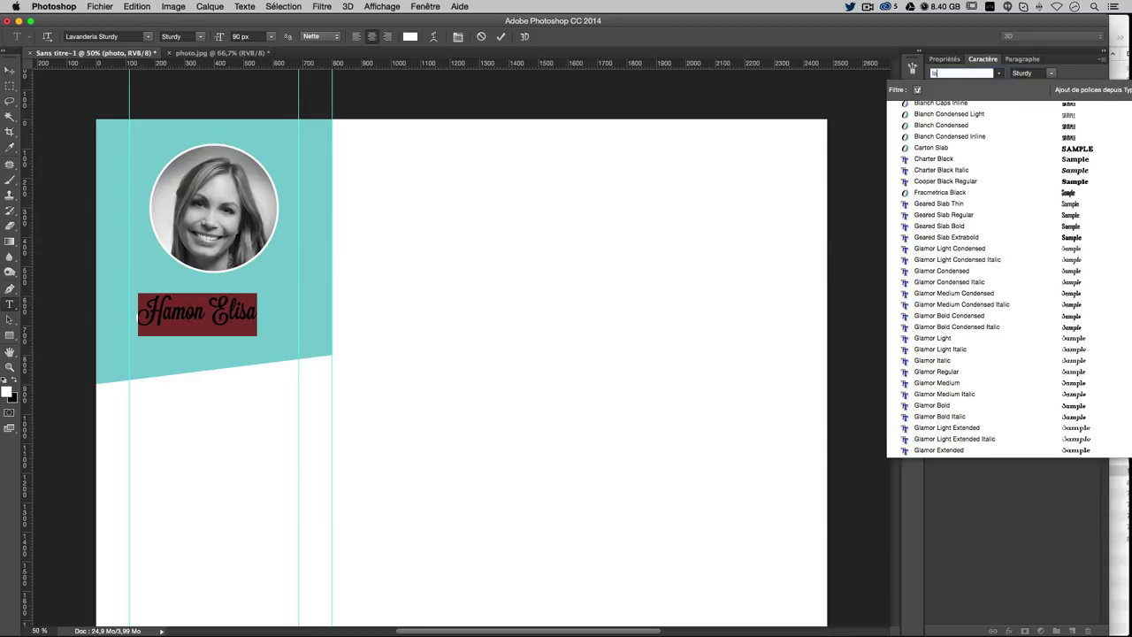
type("ve")
key("BackSpace")
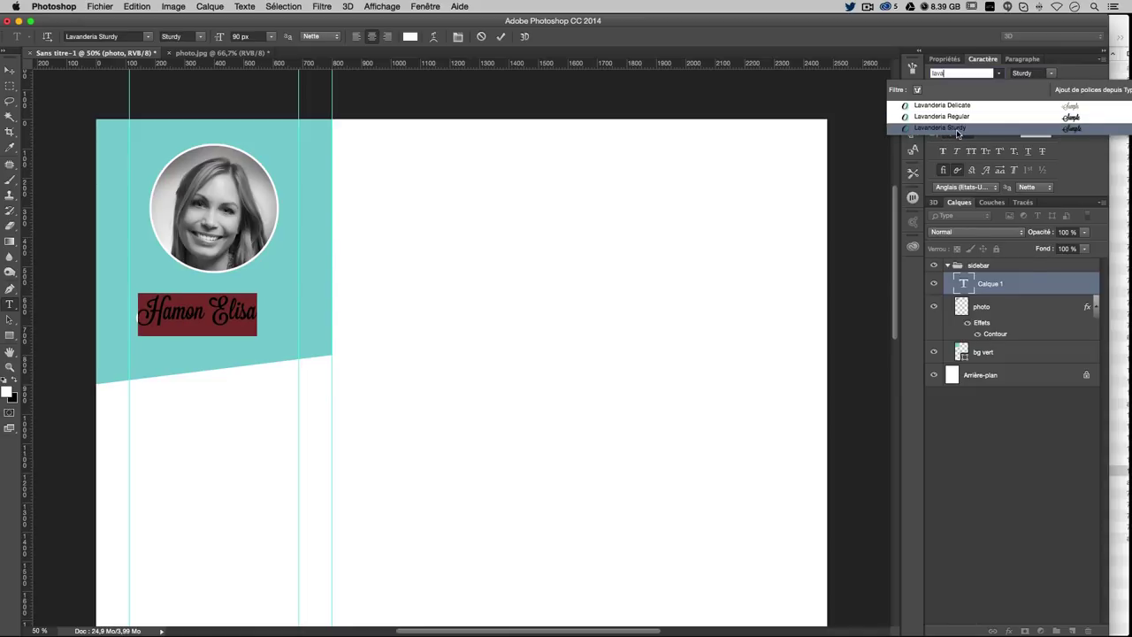
left_click(957, 129)
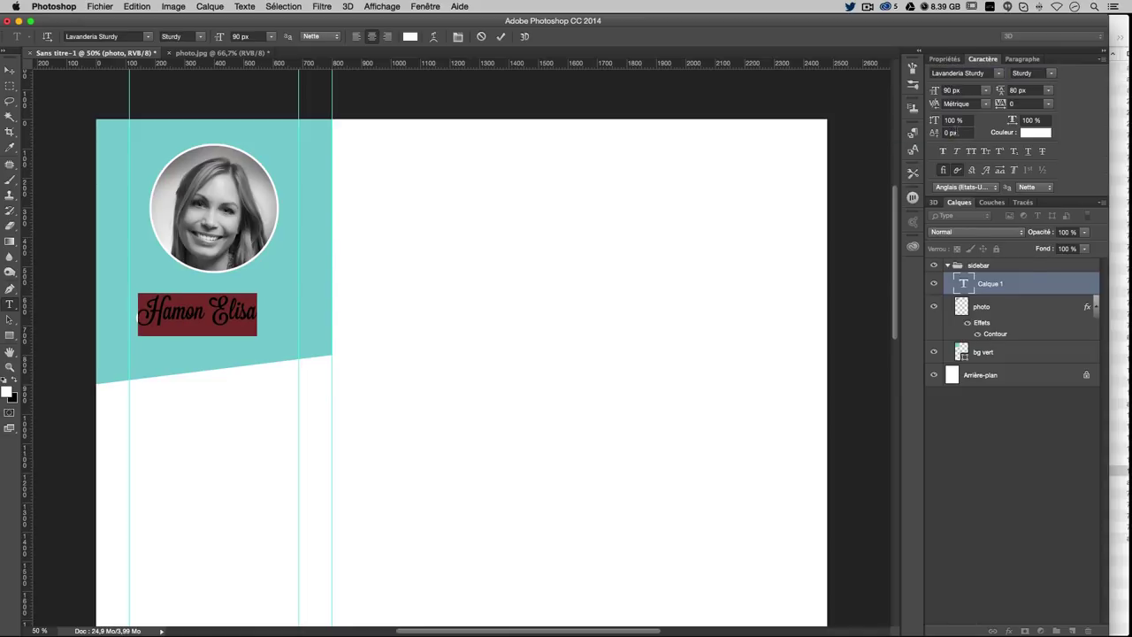
- Switch the name's second word to Lavanderia Regular and commit the text
left_click(242, 311)
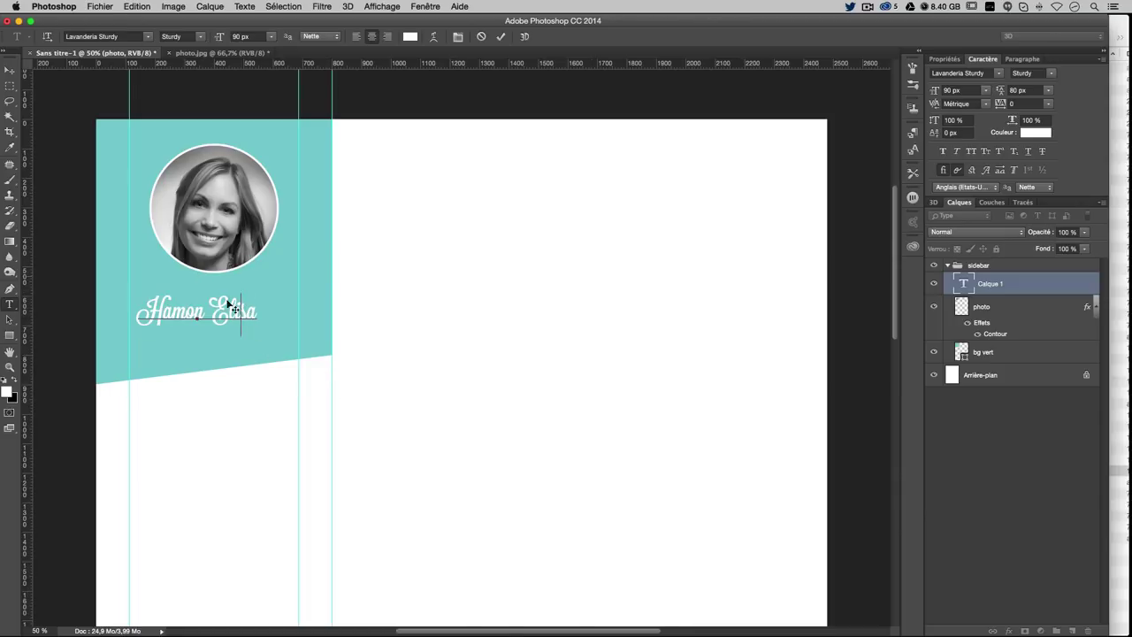
left_click(182, 313)
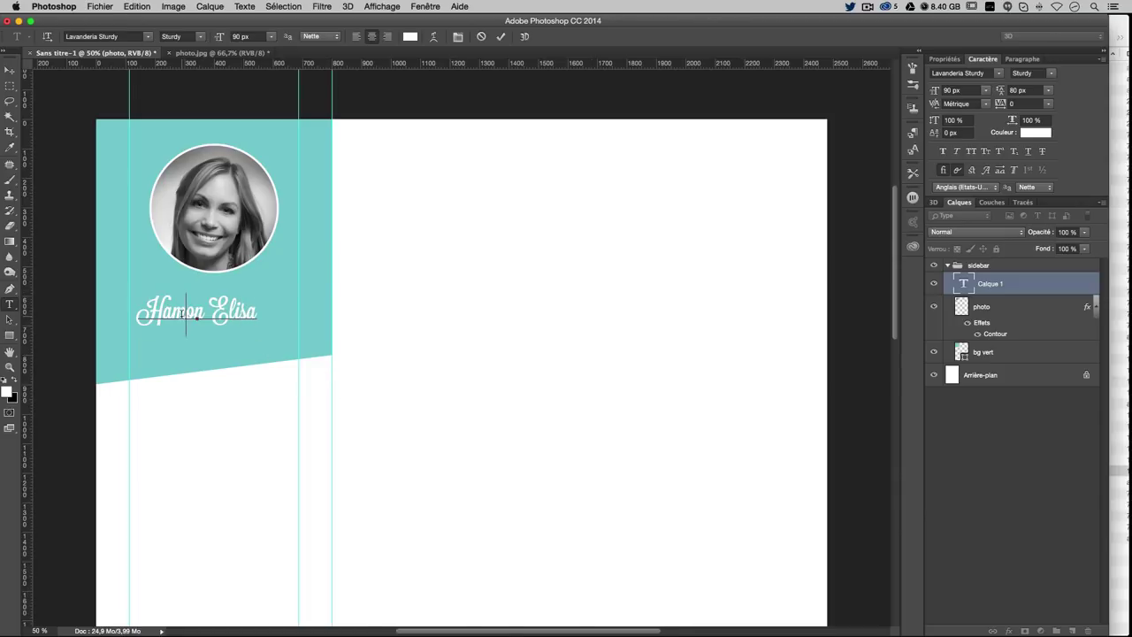
double_click(242, 312)
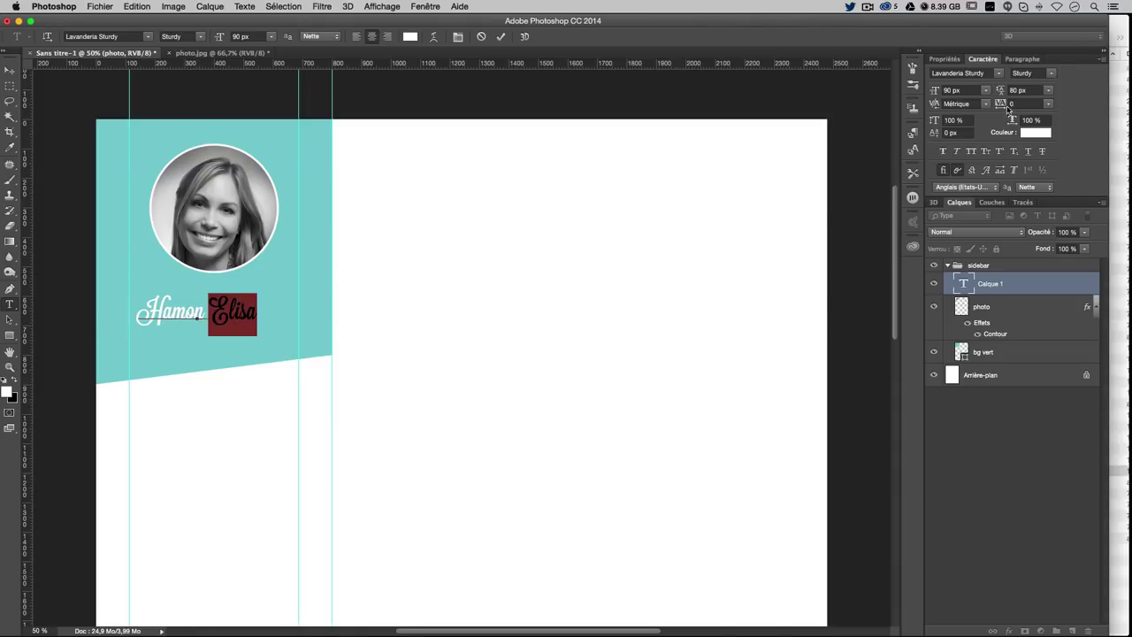
left_click(1051, 74)
left_click(1053, 77)
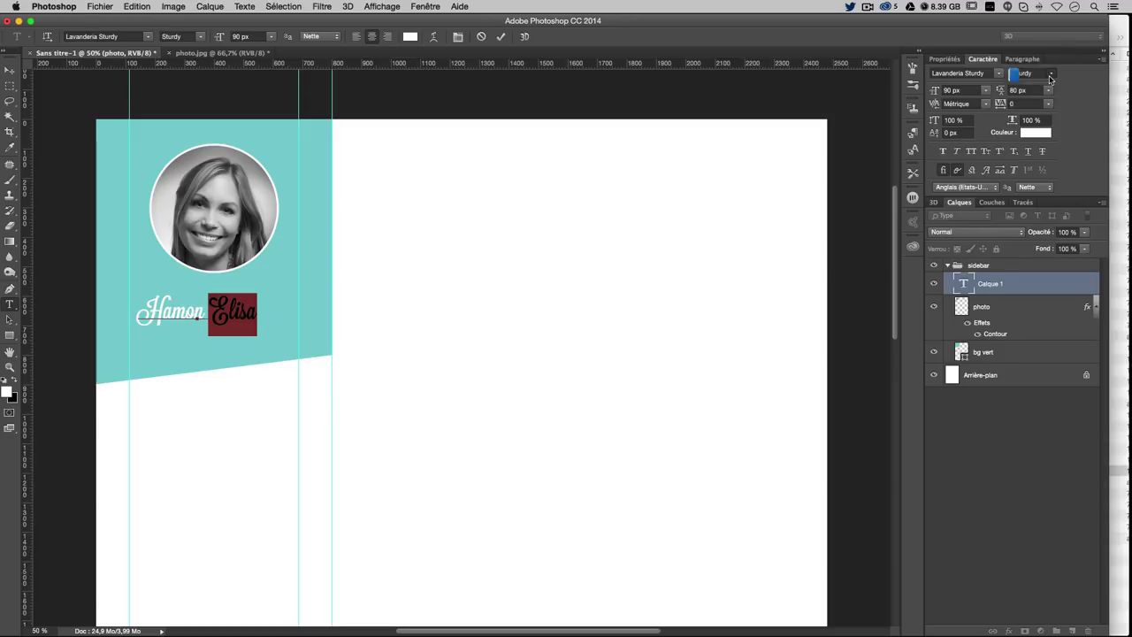
left_click(9, 70)
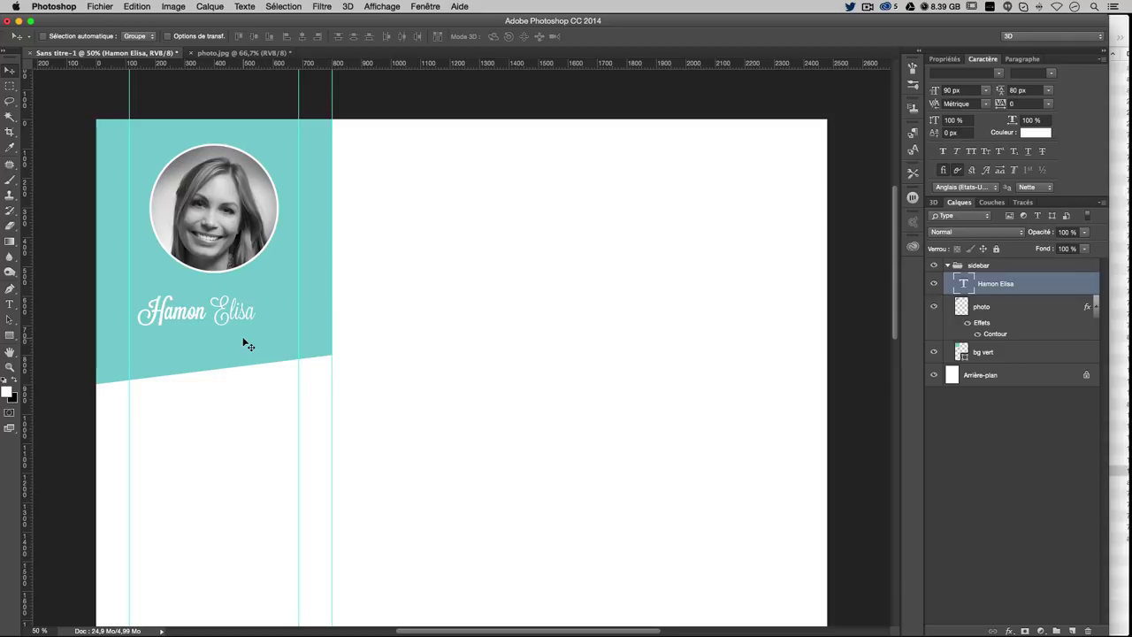
- Nudge the name text right until its distances to both sidebar edges match
key("ctrl")
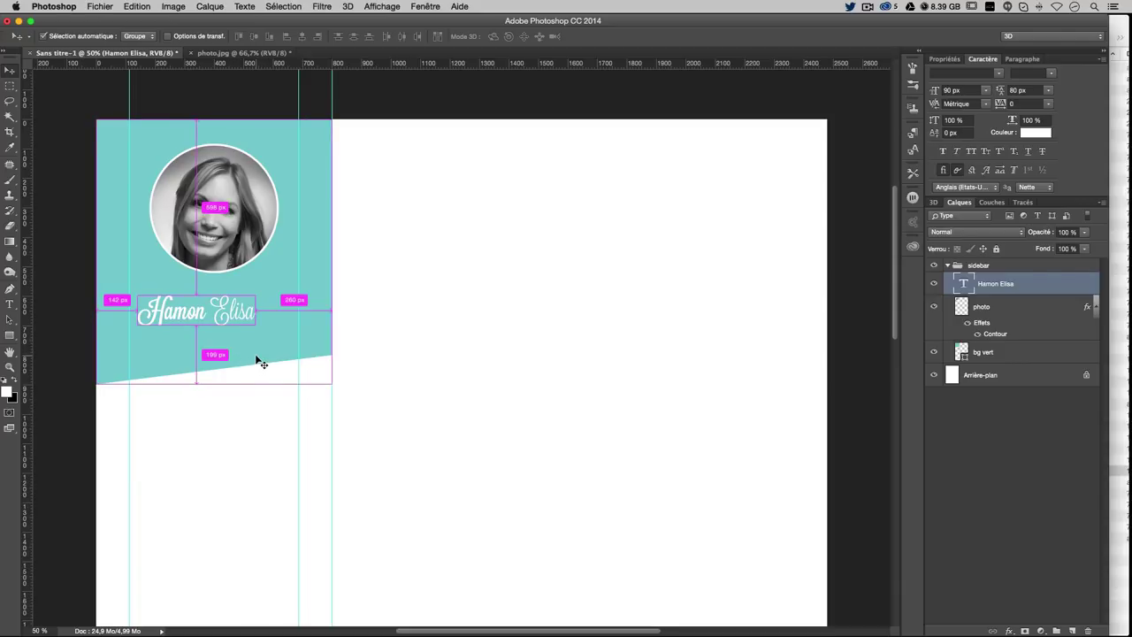
key("Right")
key("Right")
key("Right")
key("Right")
key("Right")
key("Right")
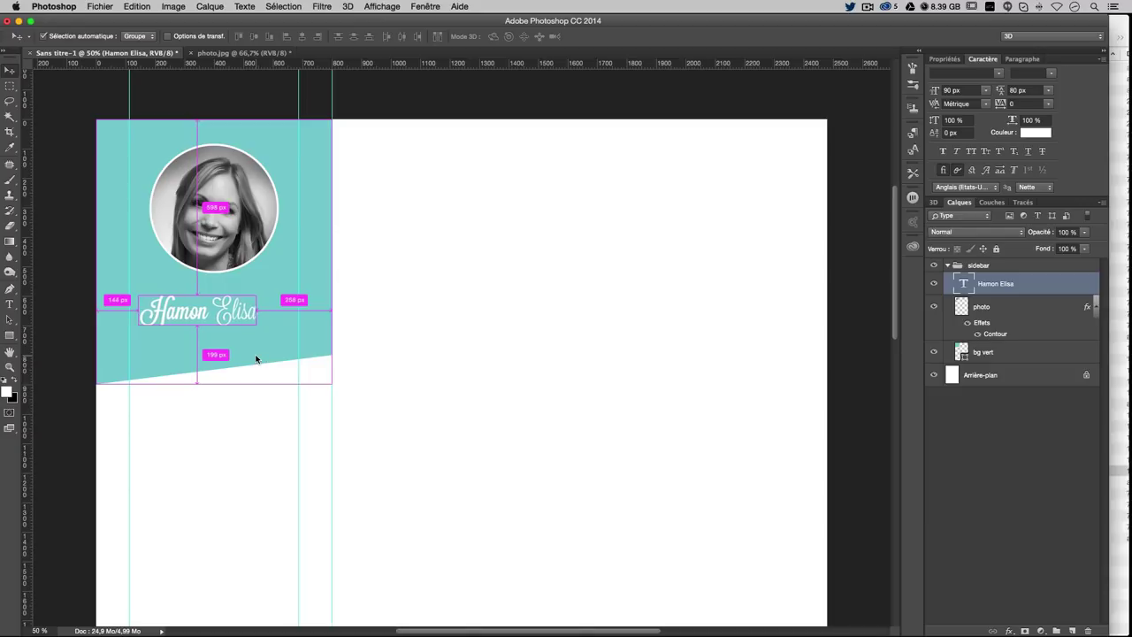
key("Right")
key("Right")
key("Right")
key("Right")
key("Right")
key("Right")
key("Right")
key("Right")
key("Right")
key("Right")
key("Right")
key("Right")
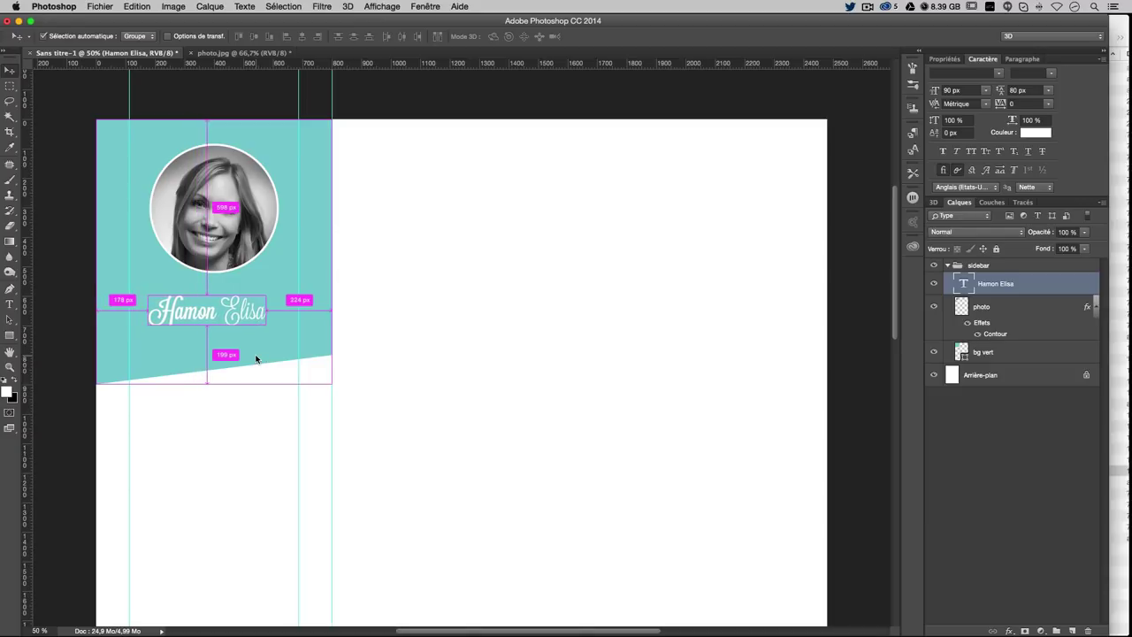
key("Right")
key("Right")
key("Right")
key("Right")
key("Right")
key("Right")
key("Right")
key("Right")
key("Right")
key("Right")
key("Right")
key("Right")
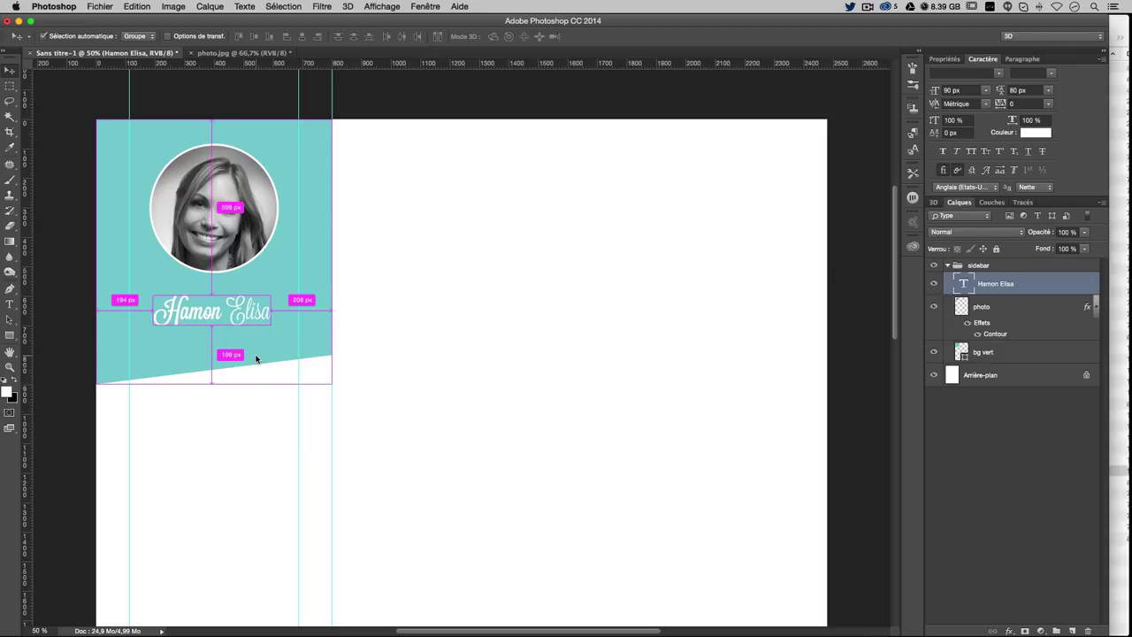
key("Right")
key("Right")
key("Right")
key("Right")
key("Right")
key("Right")
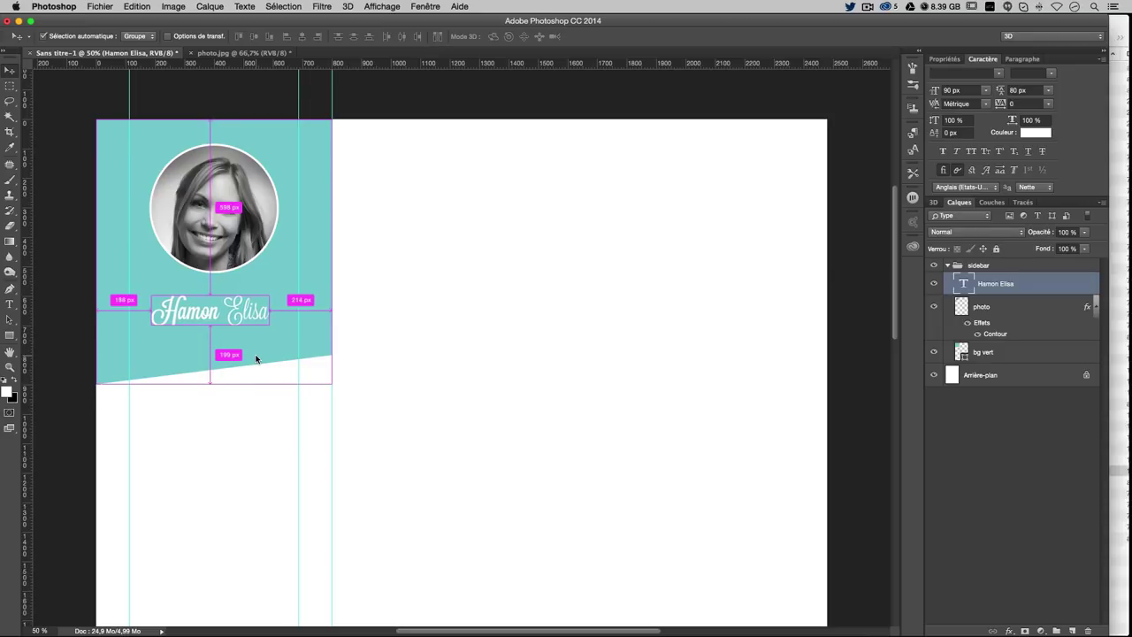
key("Right")
key("Right")
key("Right")
key("Right")
key("Right")
key("Right")
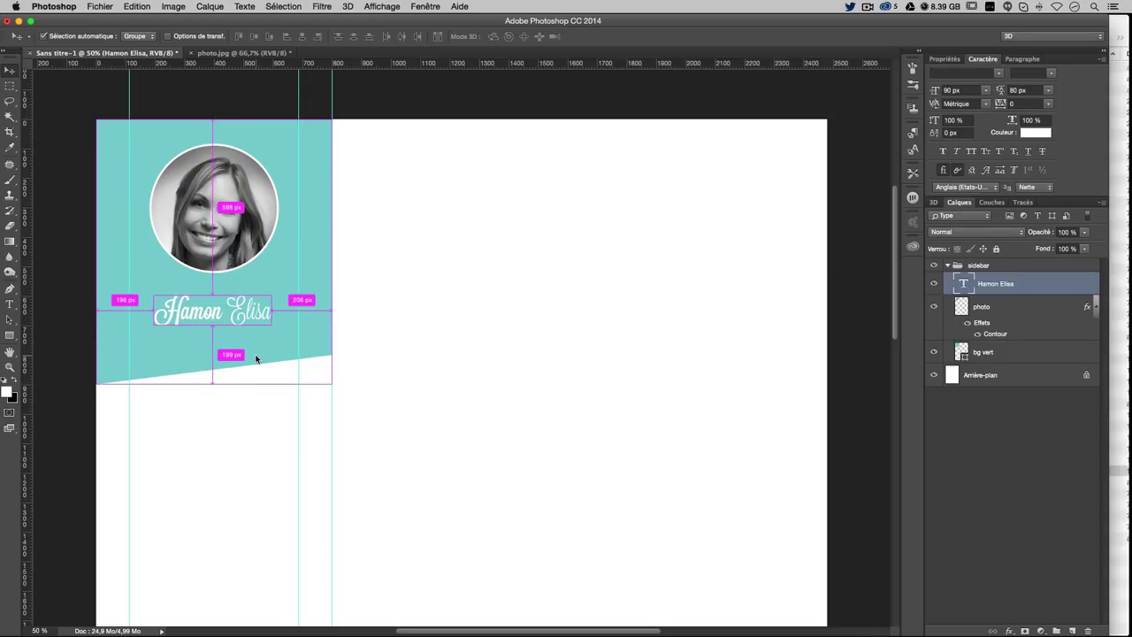
key("Right")
key("Right")
key("Right")
key("Right")
key("Right")
key("Right")
key("Right")
key("Right")
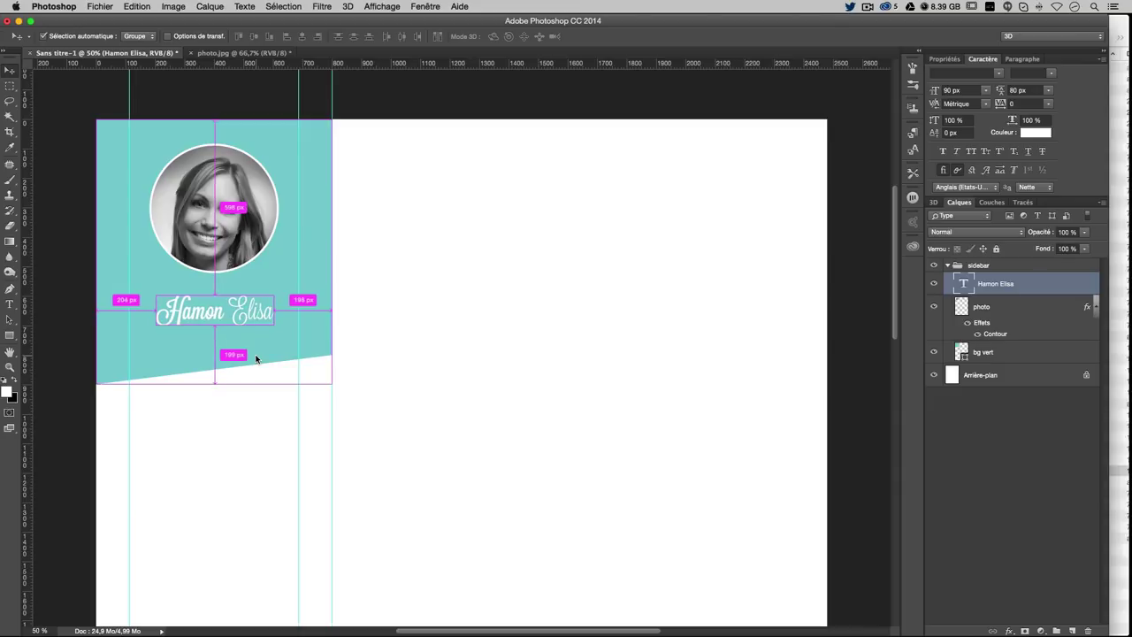
key("Left")
key("Left")
key("Left")
key("Left")
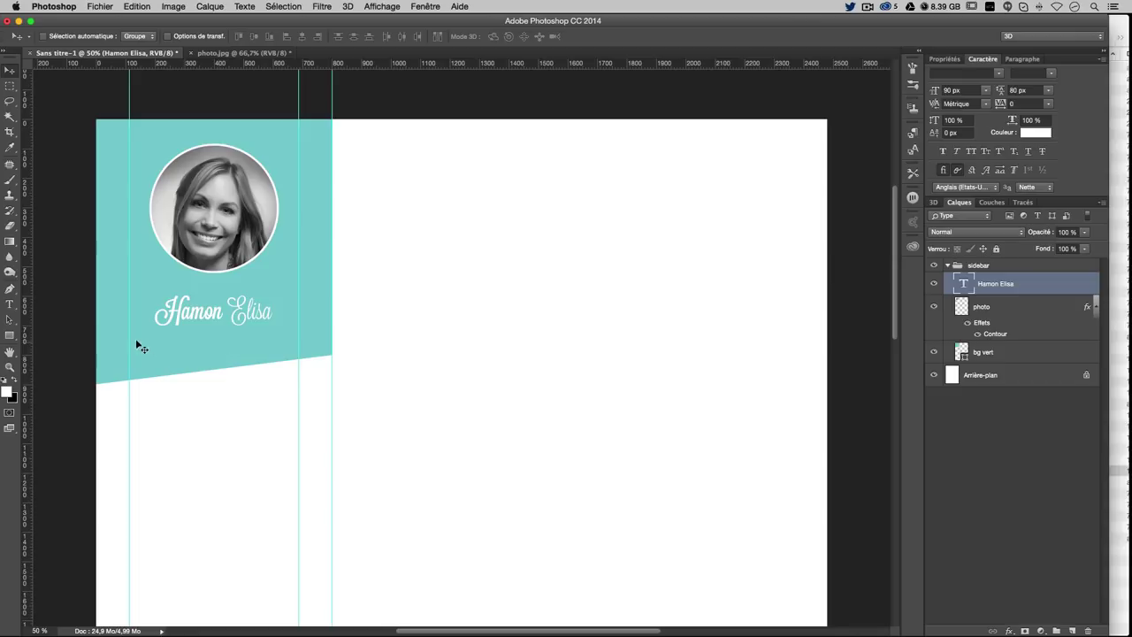
- Add a second line reading 'Designer Graphique' after the name in the same text layer
left_click(9, 303)
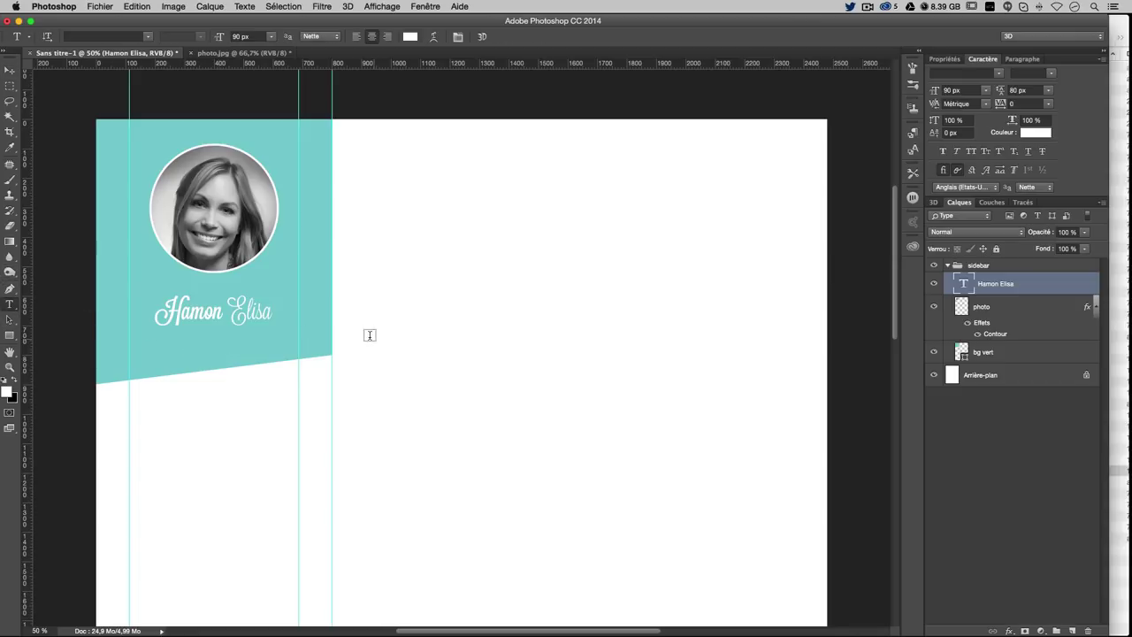
triple_click(266, 313)
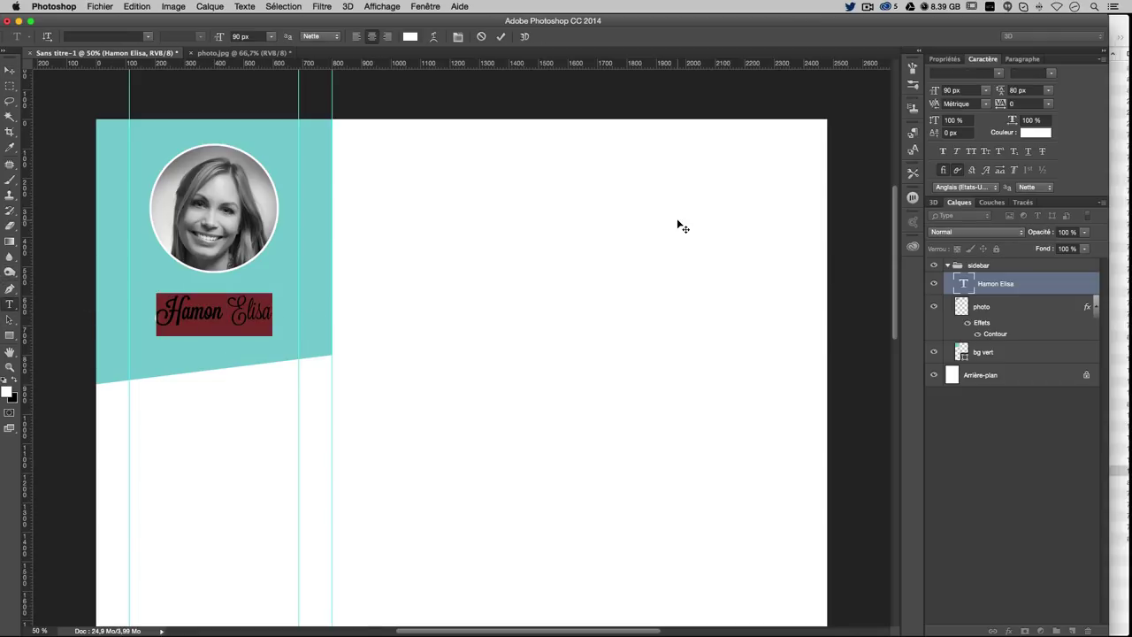
left_click(277, 305)
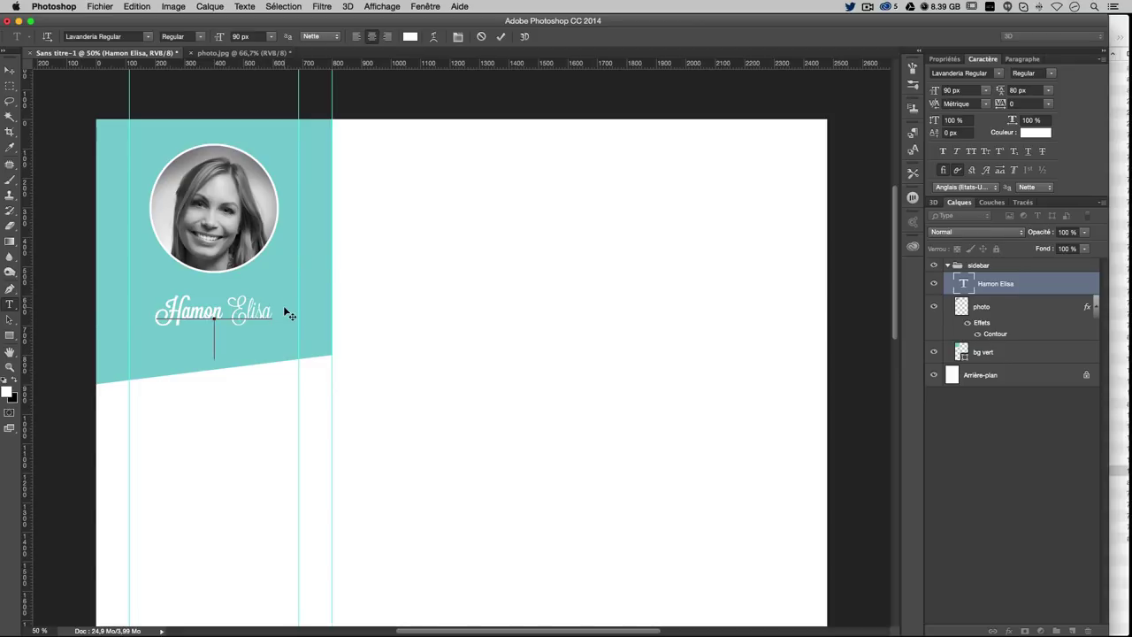
type("Designer ")
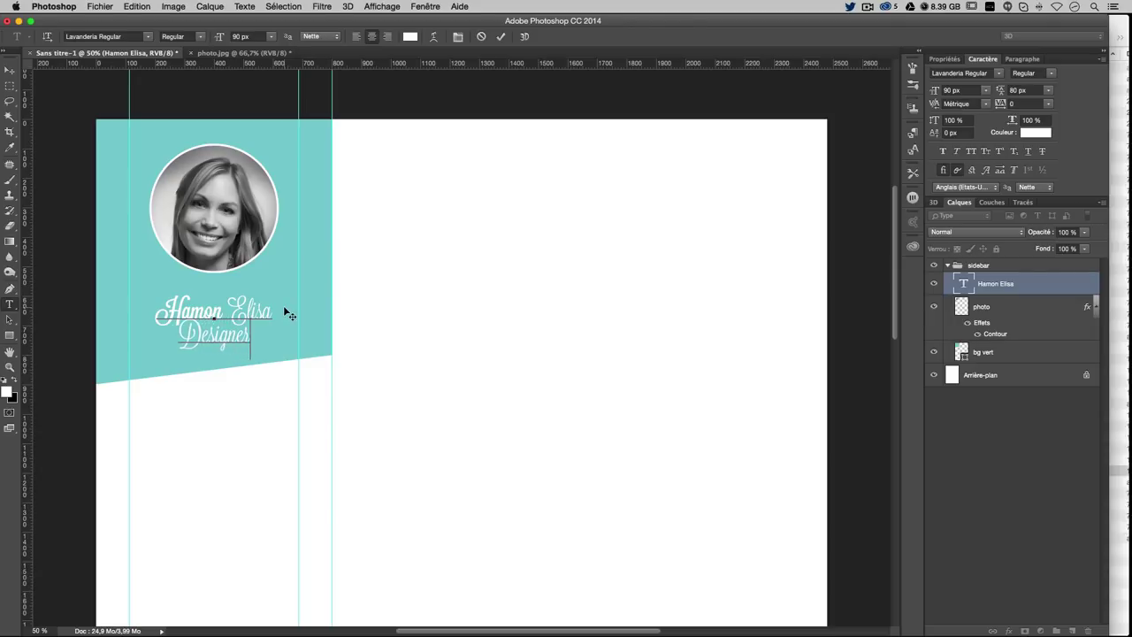
type("Gr")
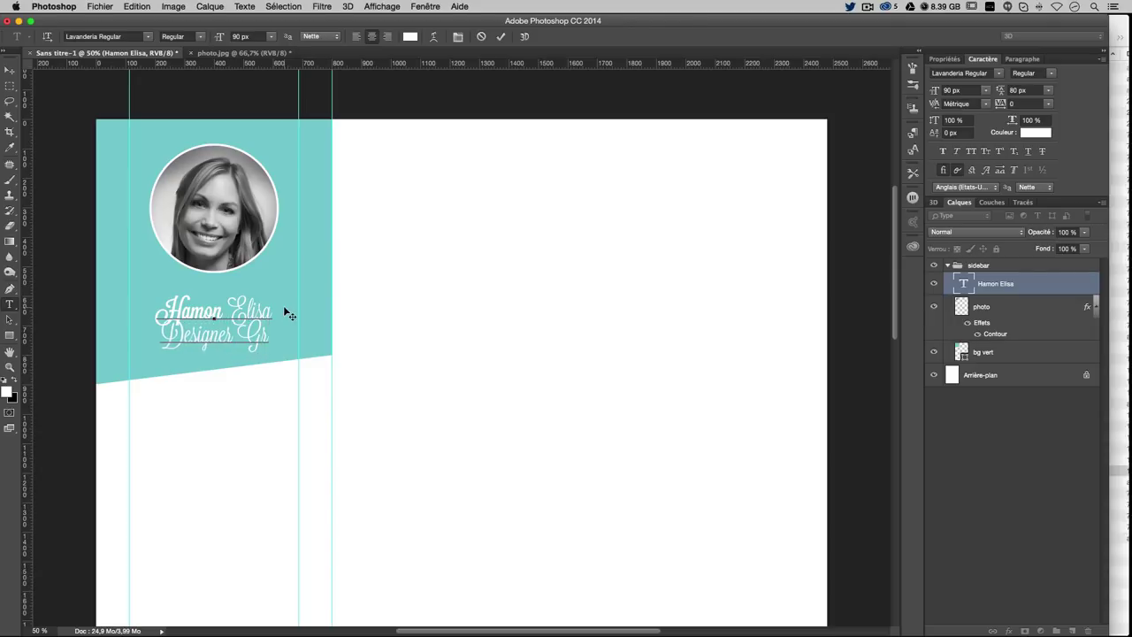
type("aphique")
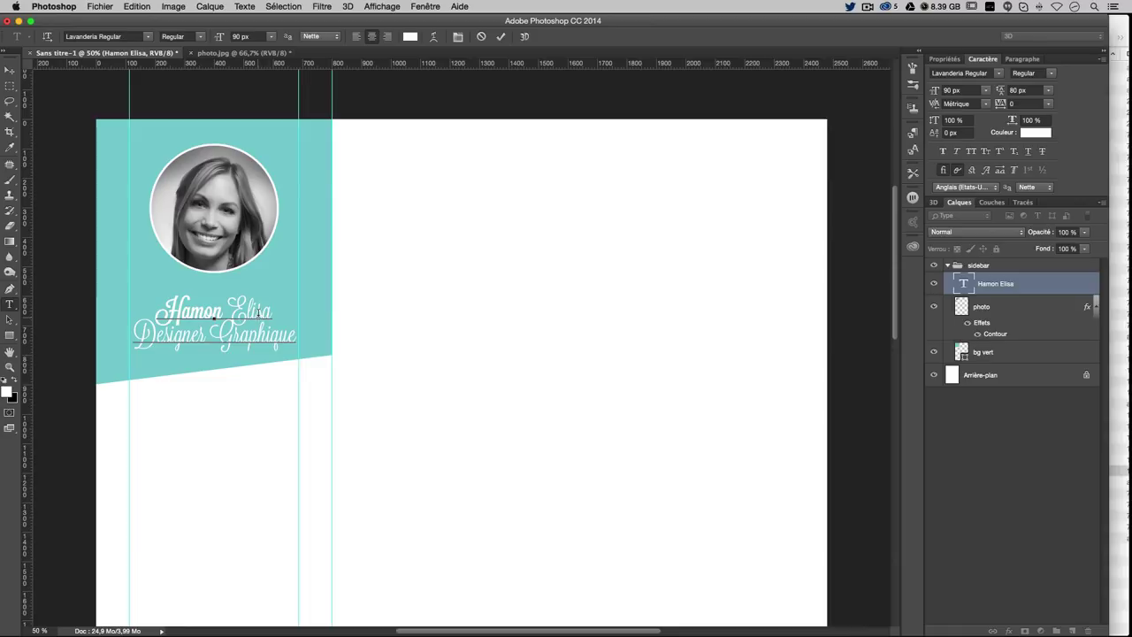
- Set the Designer Graphique line to Roboto Regular at 50 px
triple_click(187, 340)
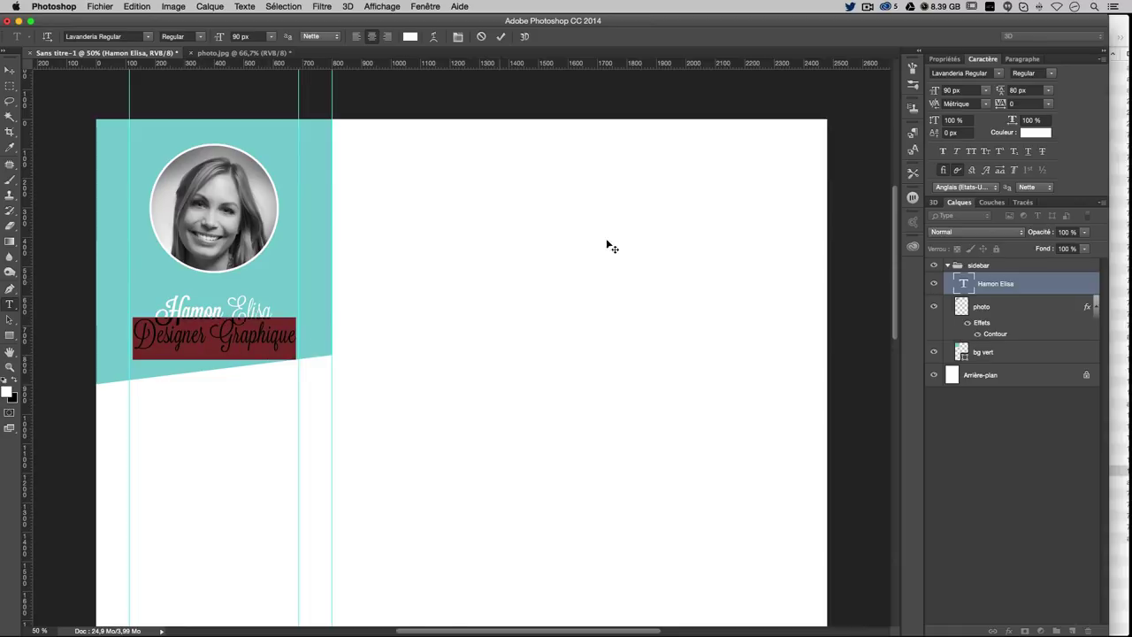
left_click(978, 73)
type("robo")
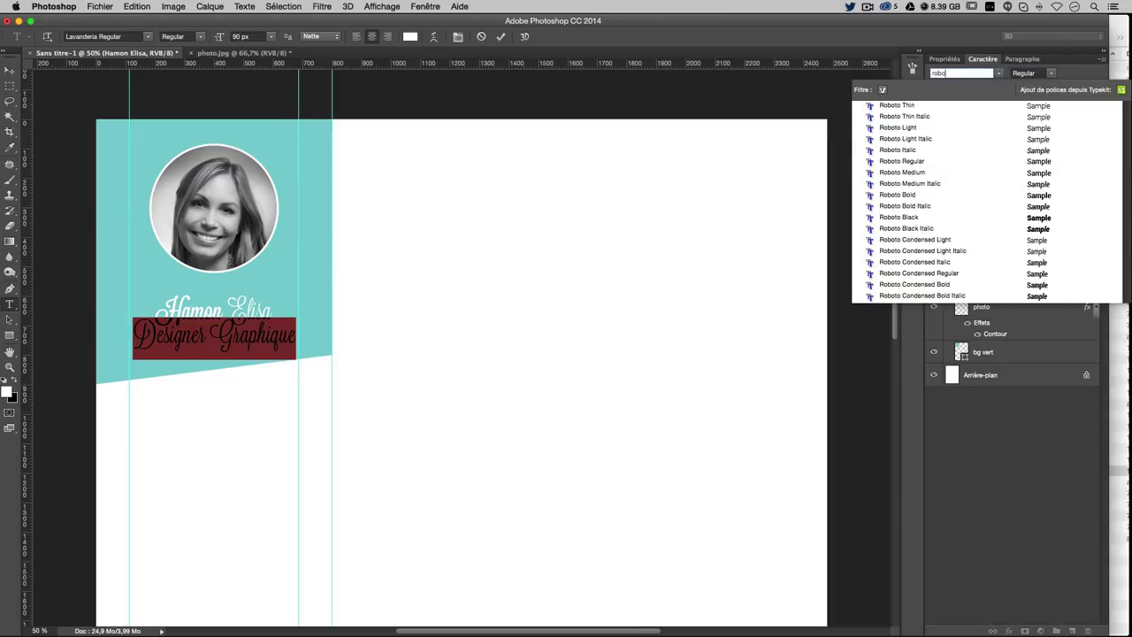
left_click(929, 162)
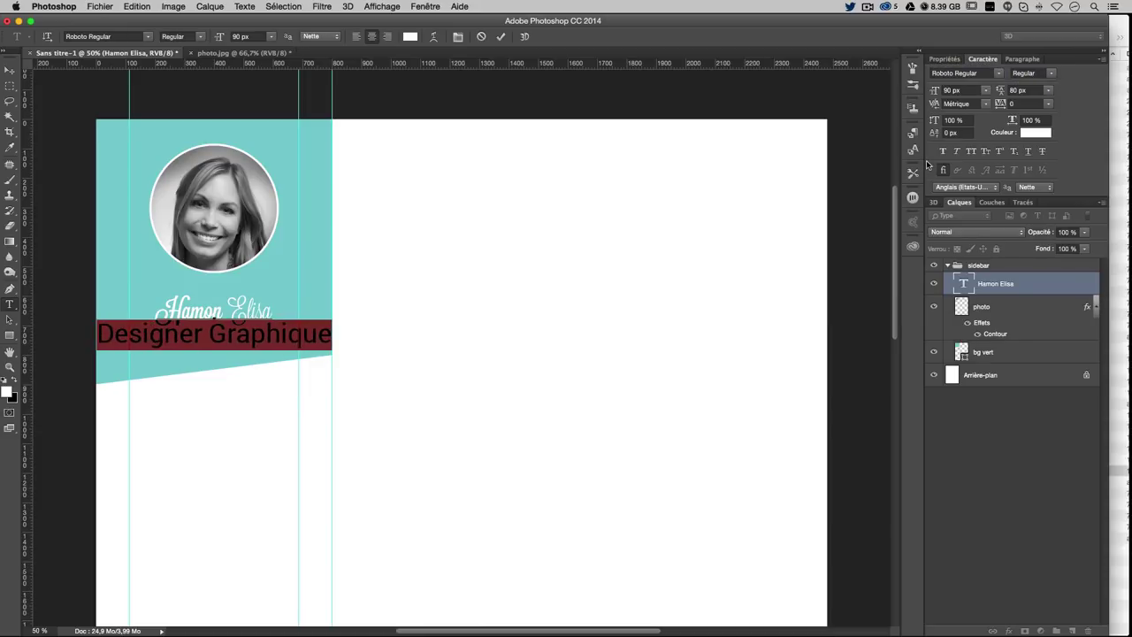
left_click(964, 91)
type("70")
key("Return")
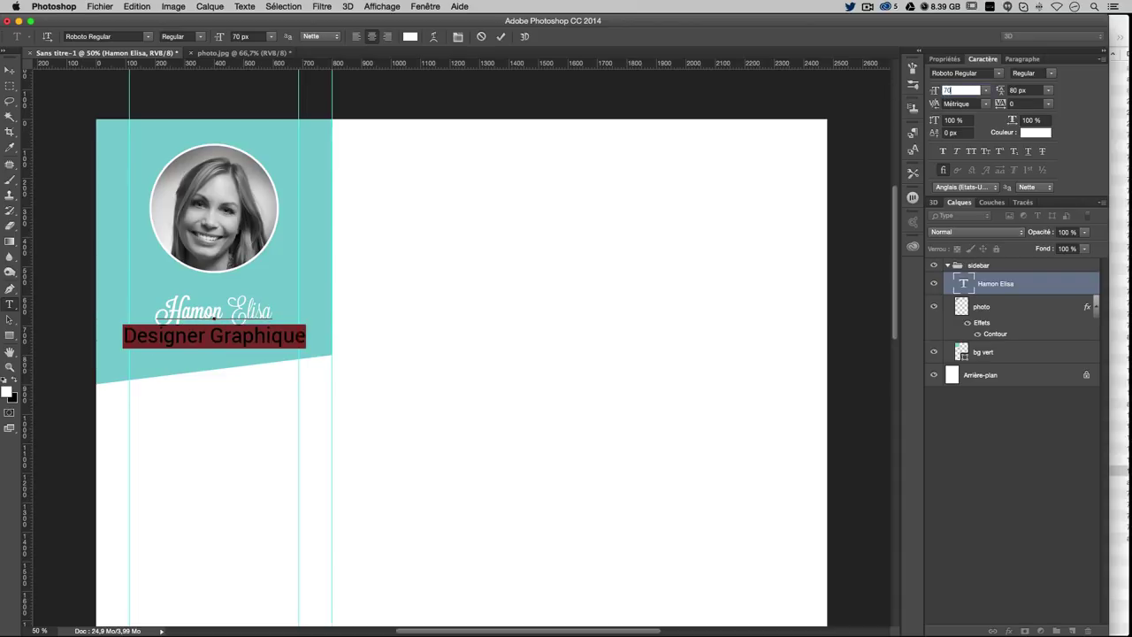
type("7")
type("50")
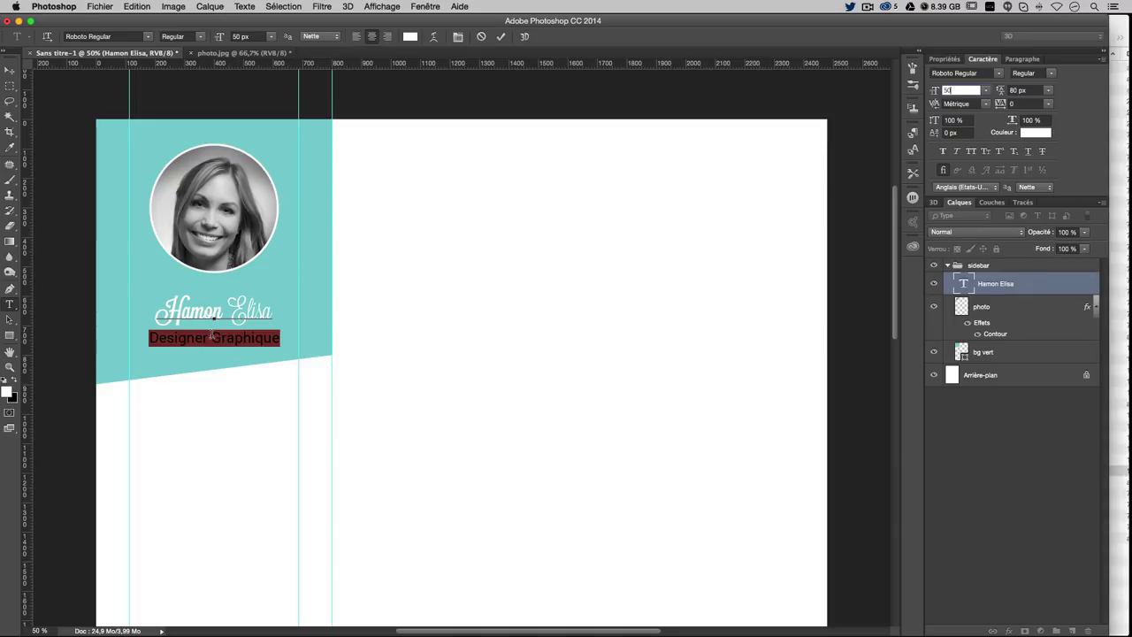
left_click(212, 334)
- Enlarge the script name to 125 px, trying 100, 112 and 120 along the way
double_click(184, 313)
left_click_drag(185, 314, 265, 311)
scroll(235, 309, "down", 2)
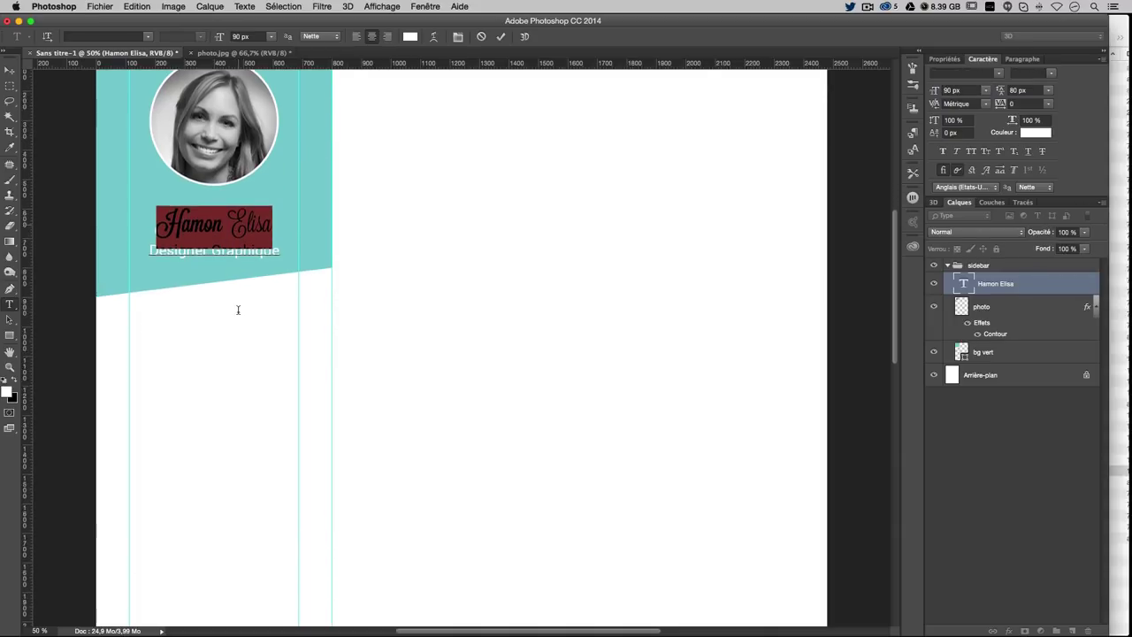
scroll(377, 322, "down", 1)
scroll(379, 327, "up", 4)
scroll(381, 327, "up", 3)
scroll(379, 324, "down", 1)
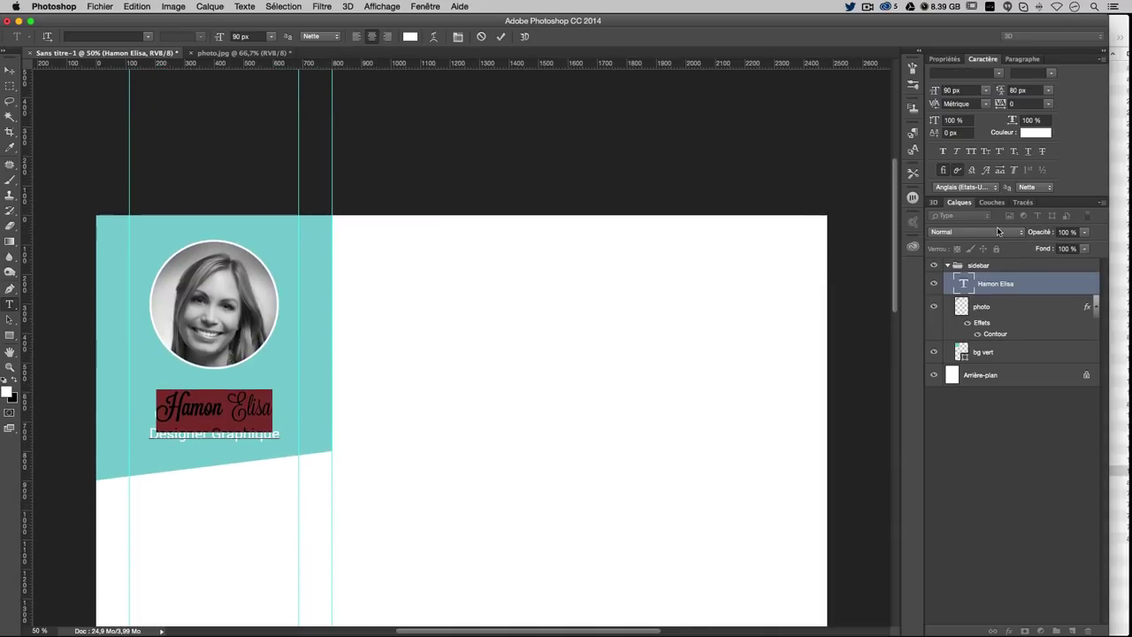
left_click(956, 89)
type("100")
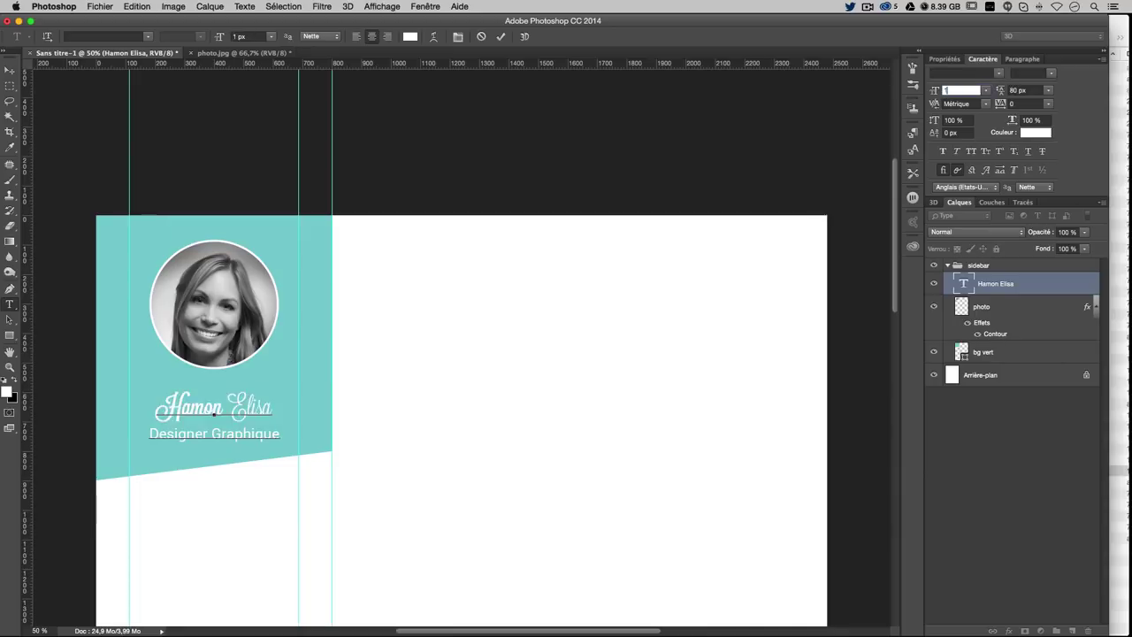
key("Return")
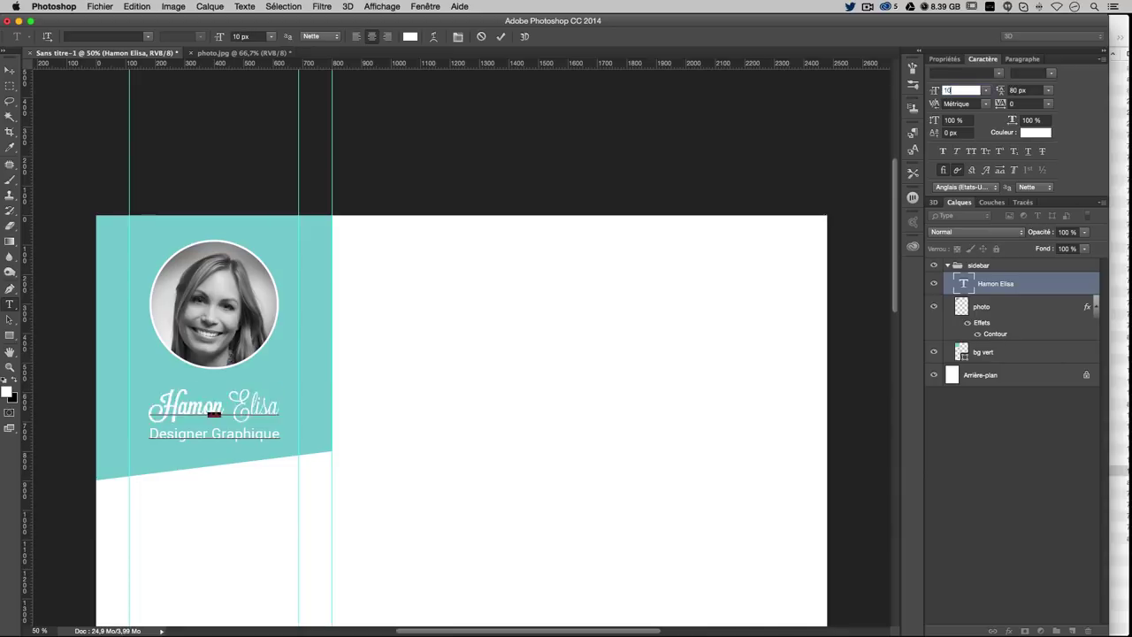
type("112")
key("Return")
type("120")
key("Return")
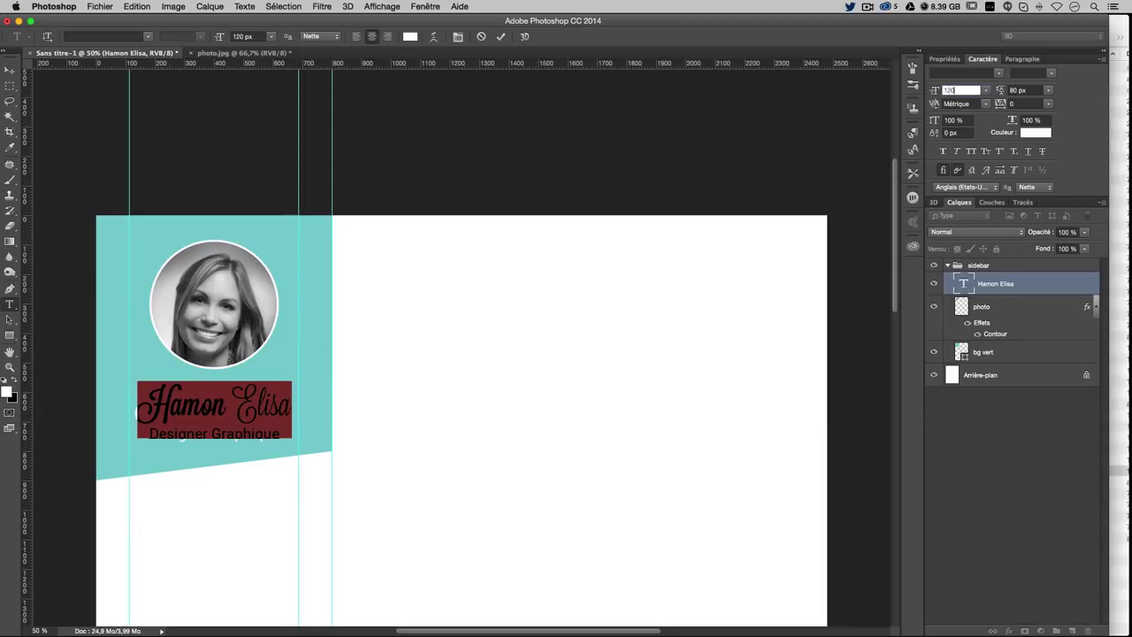
type("125")
key("Return")
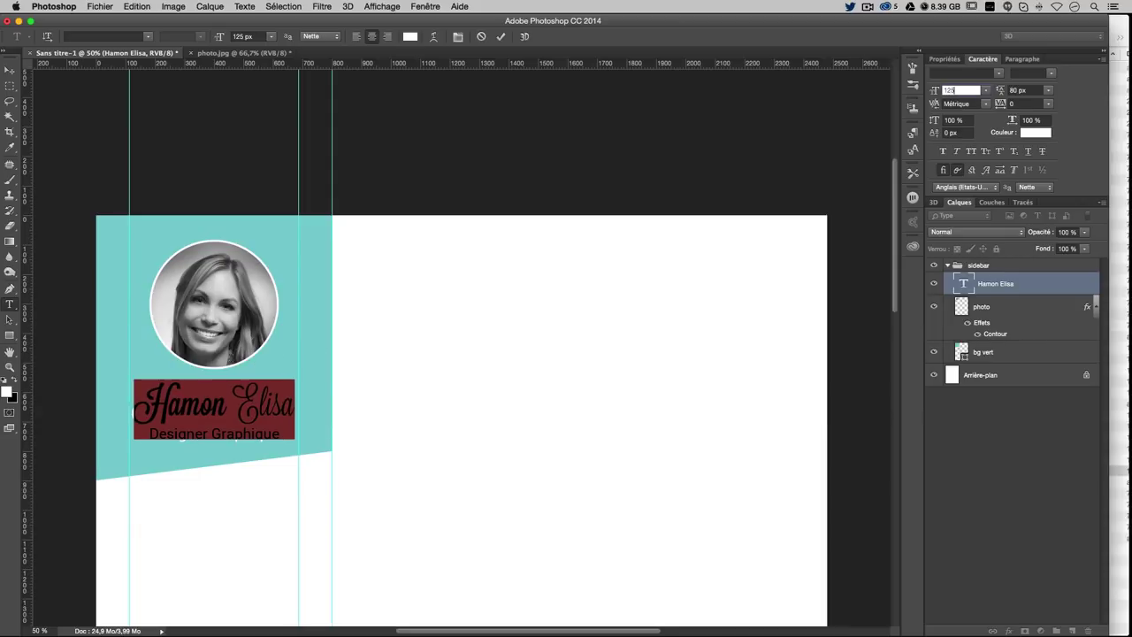
left_click(272, 423)
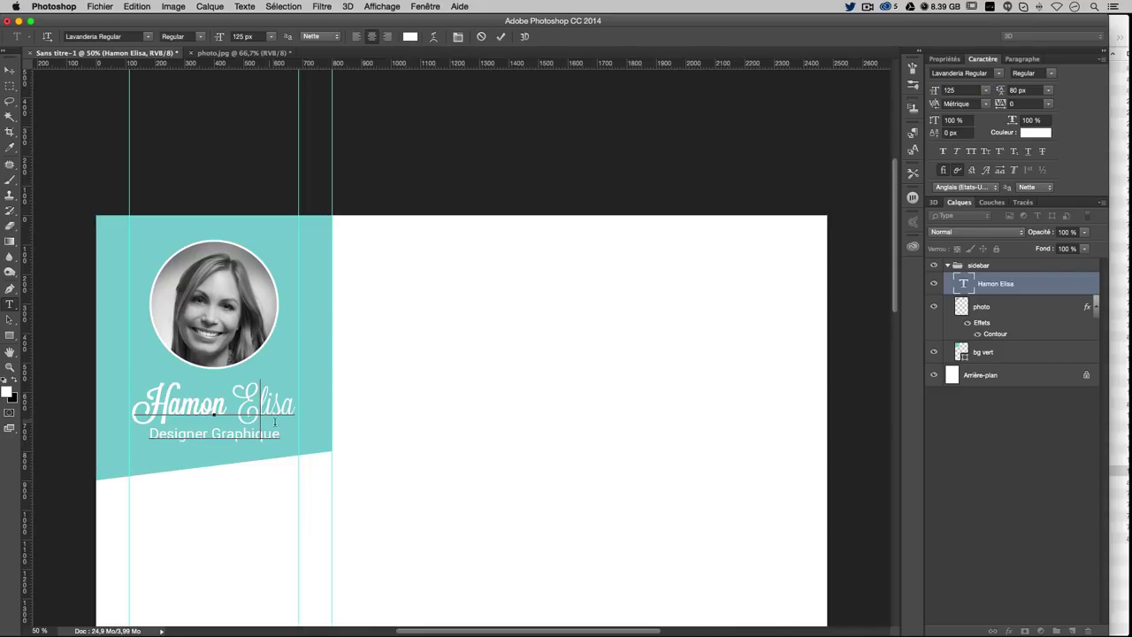
- Set 80 px leading on both lines so the subtitle sits just beneath the name
left_click_drag(284, 432, 263, 434)
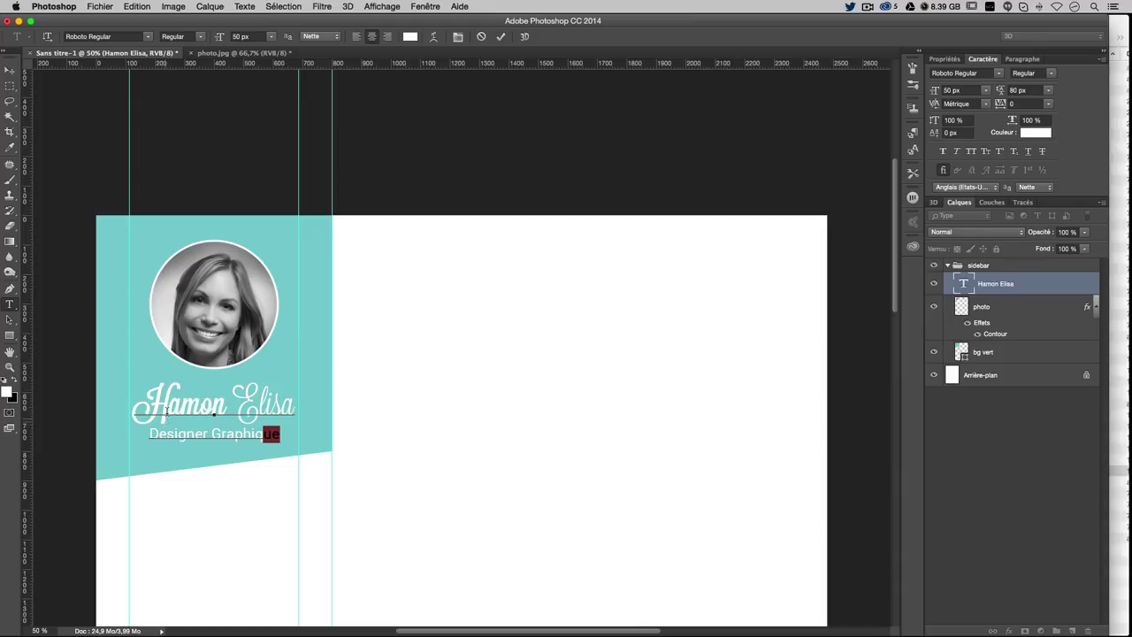
left_click_drag(283, 436, 137, 396)
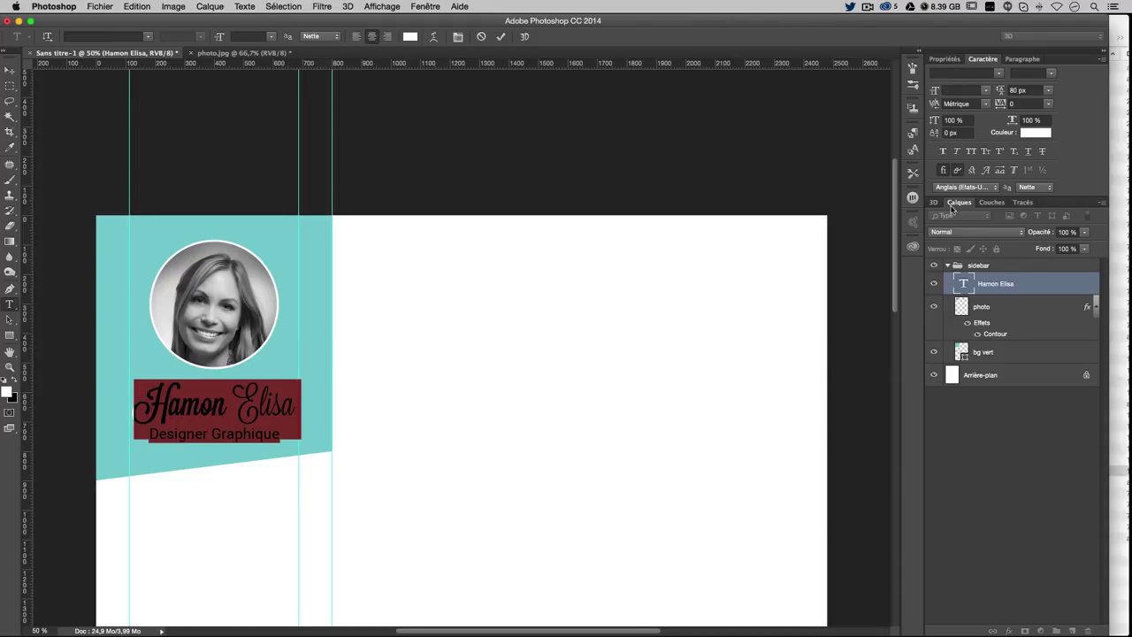
left_click(1019, 89)
type("100")
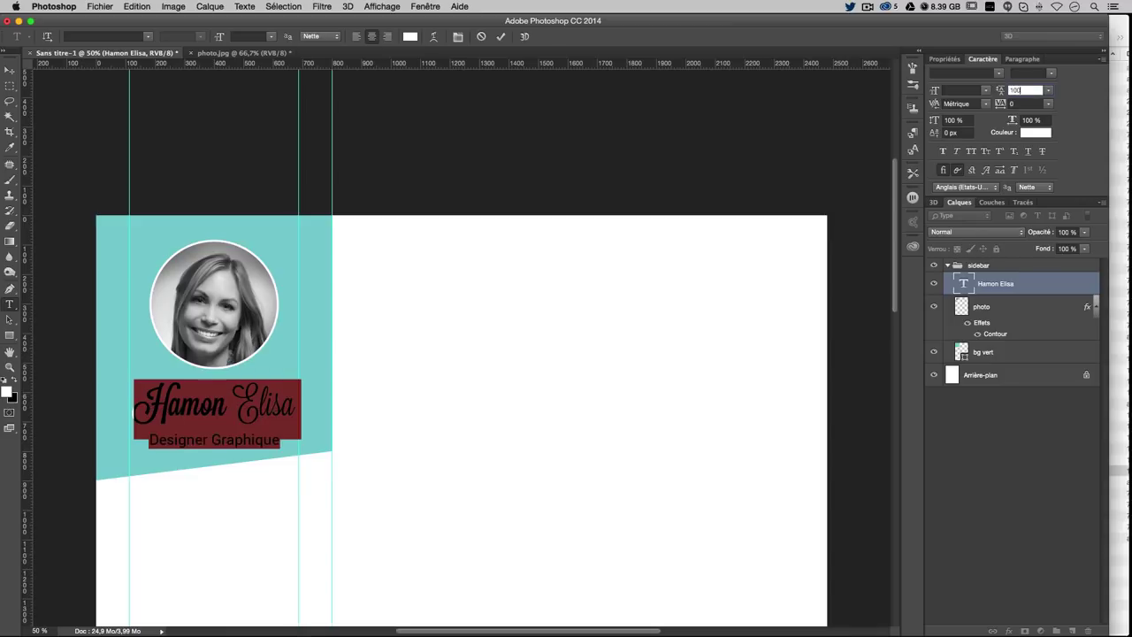
type("10")
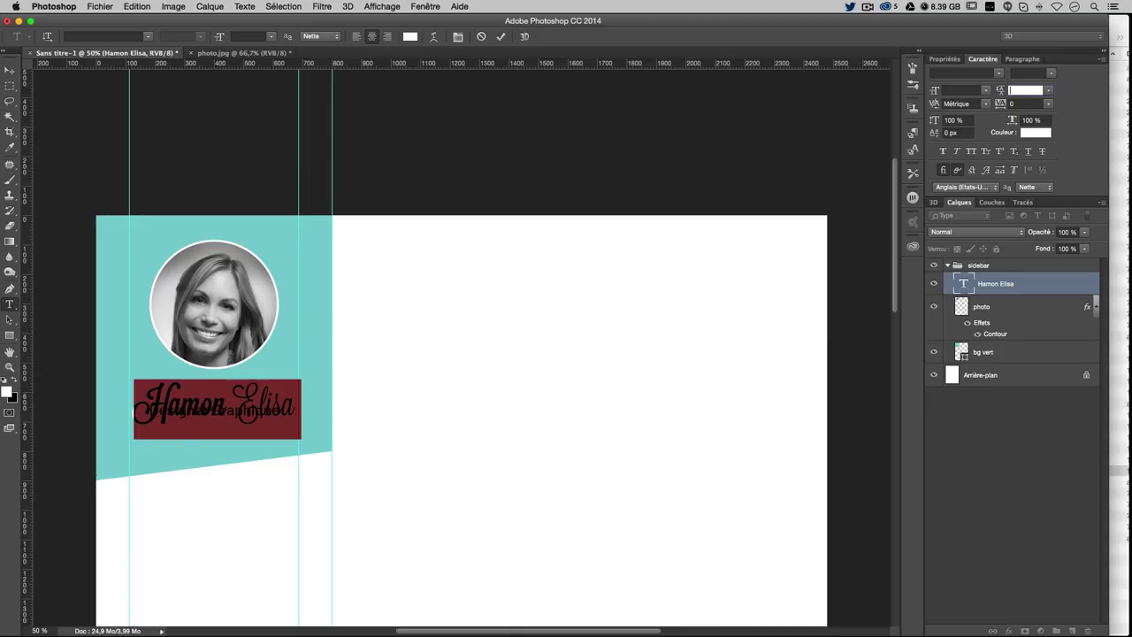
type("50")
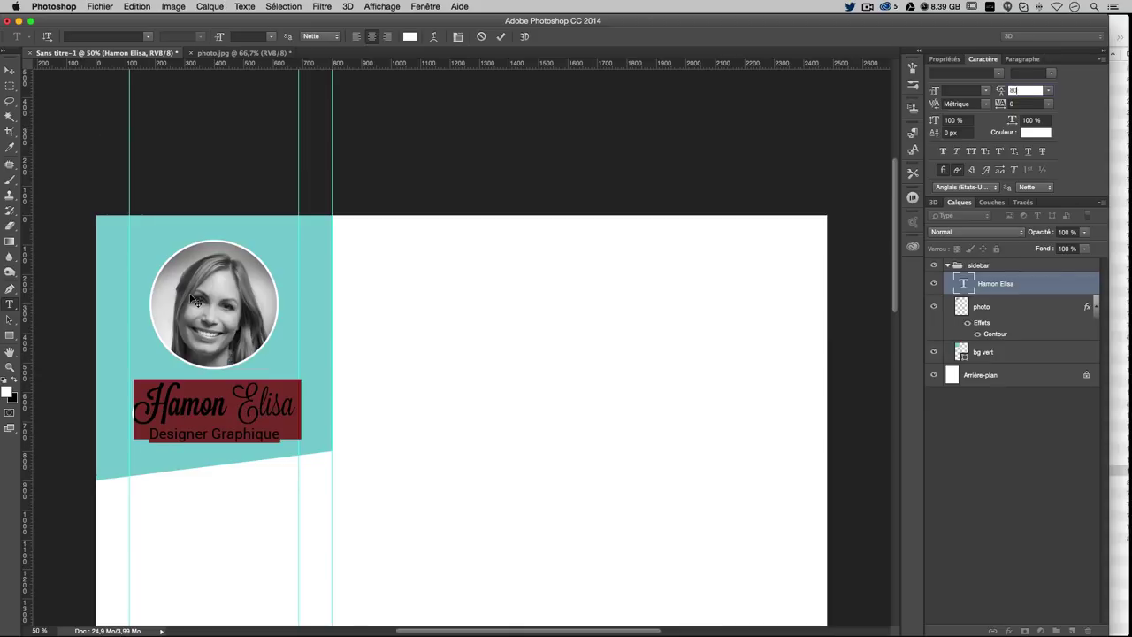
left_click(185, 433)
triple_click(185, 432)
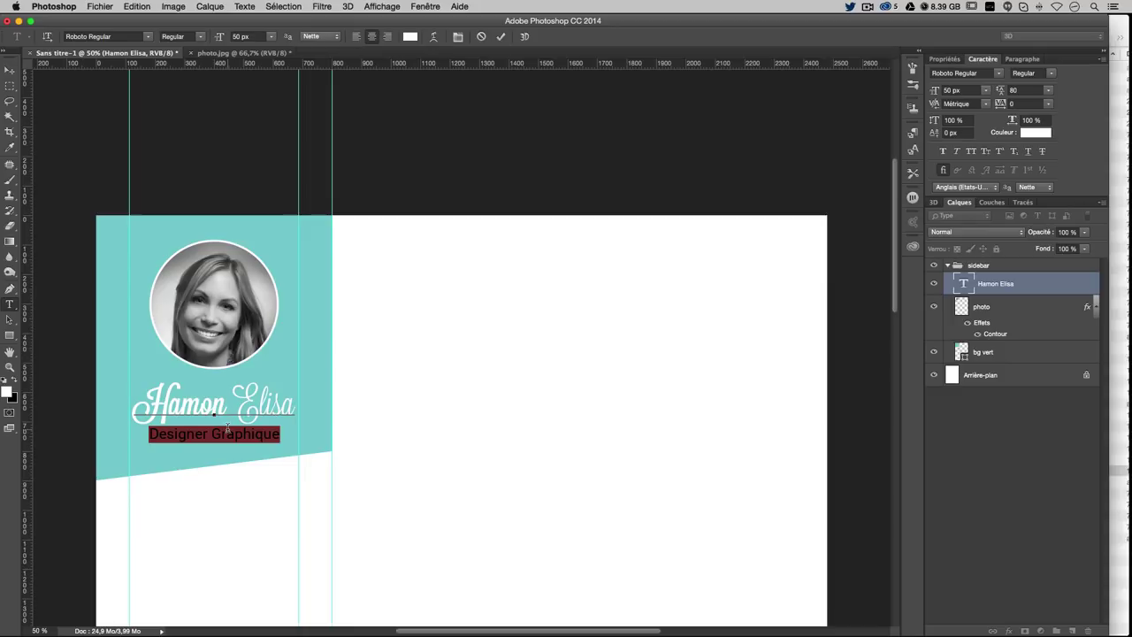
- Make Designer Graphique dark slate grey #2d373d in Roboto Light and commit the edit
left_click(1033, 133)
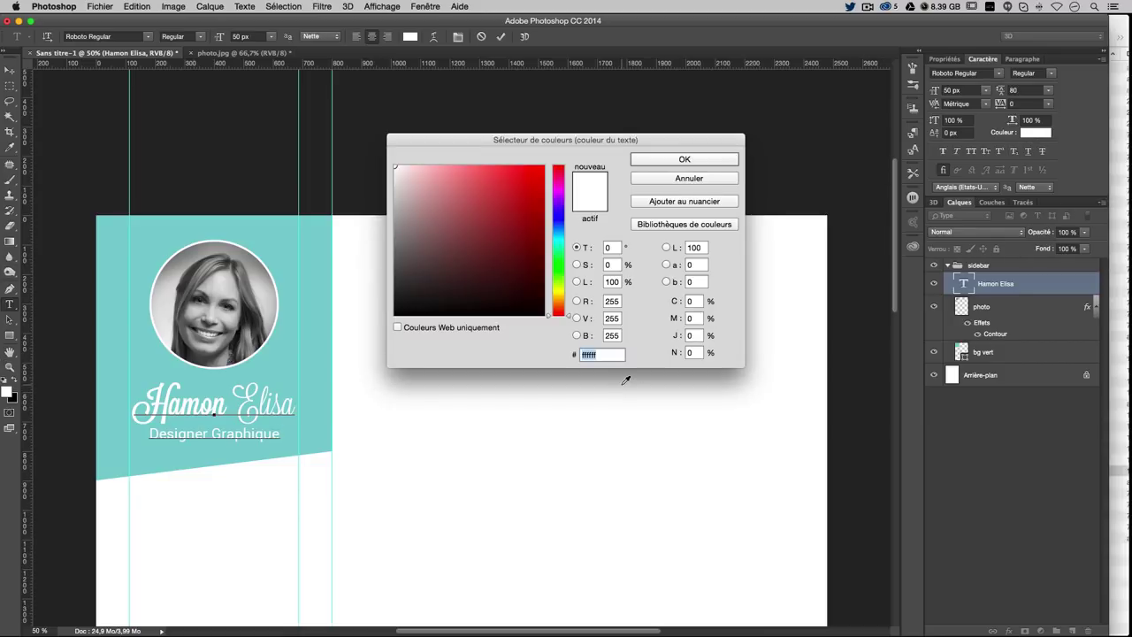
type("2")
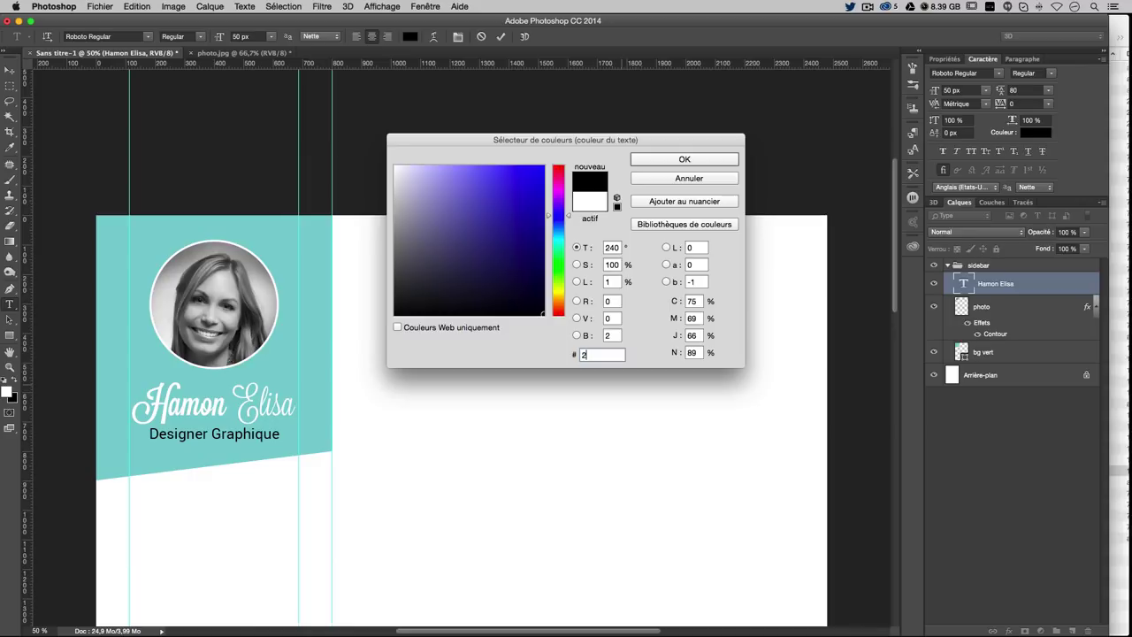
type("d37")
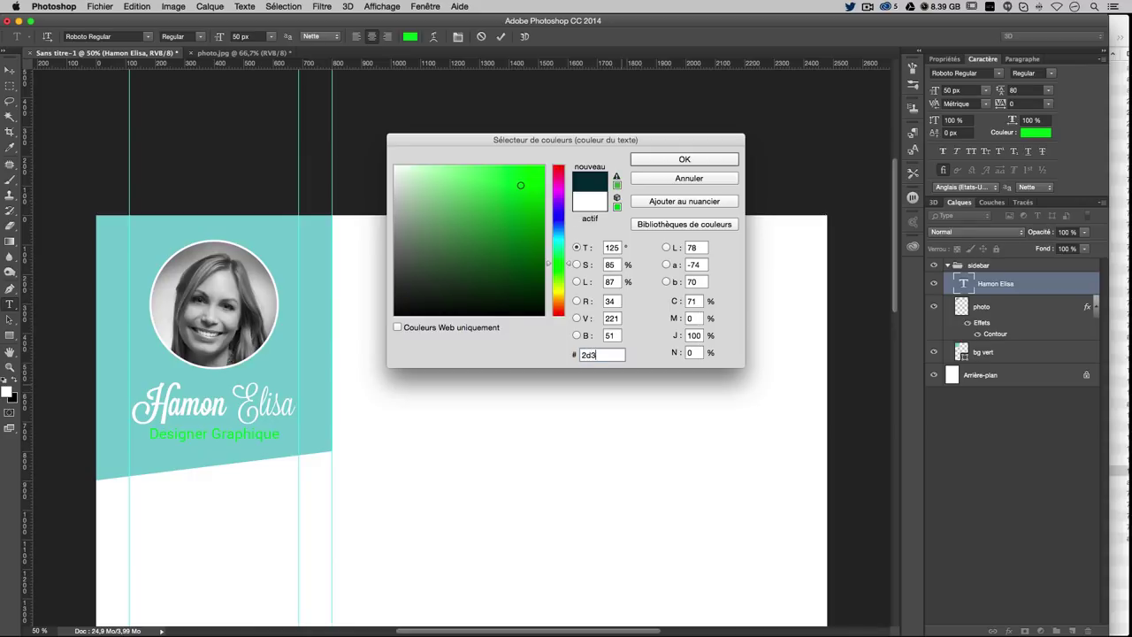
type("3d")
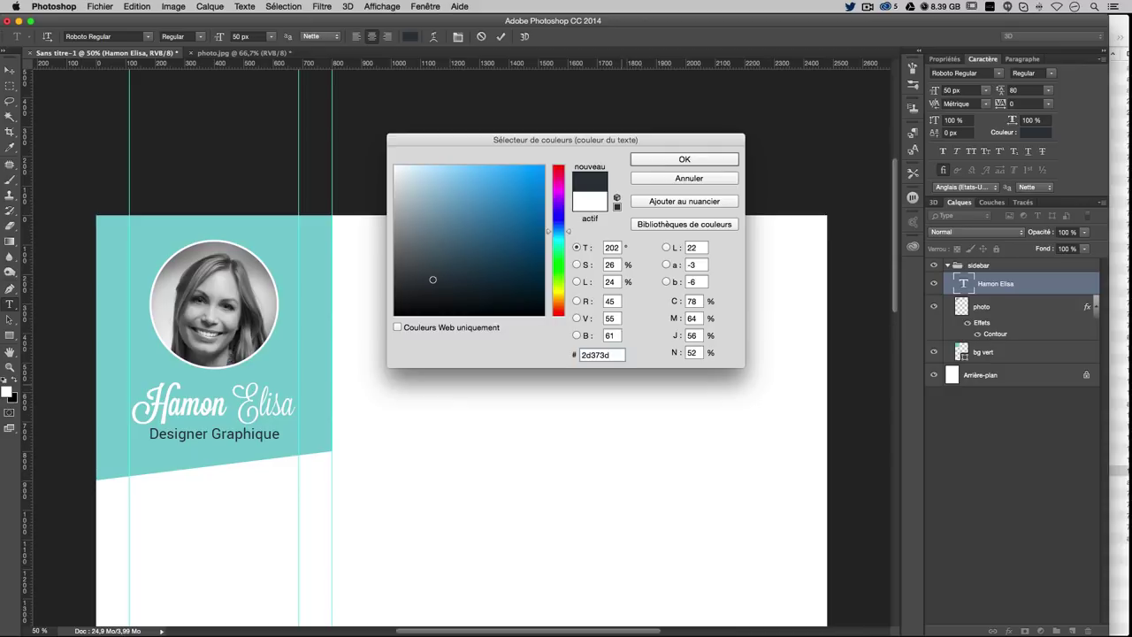
left_click(681, 161)
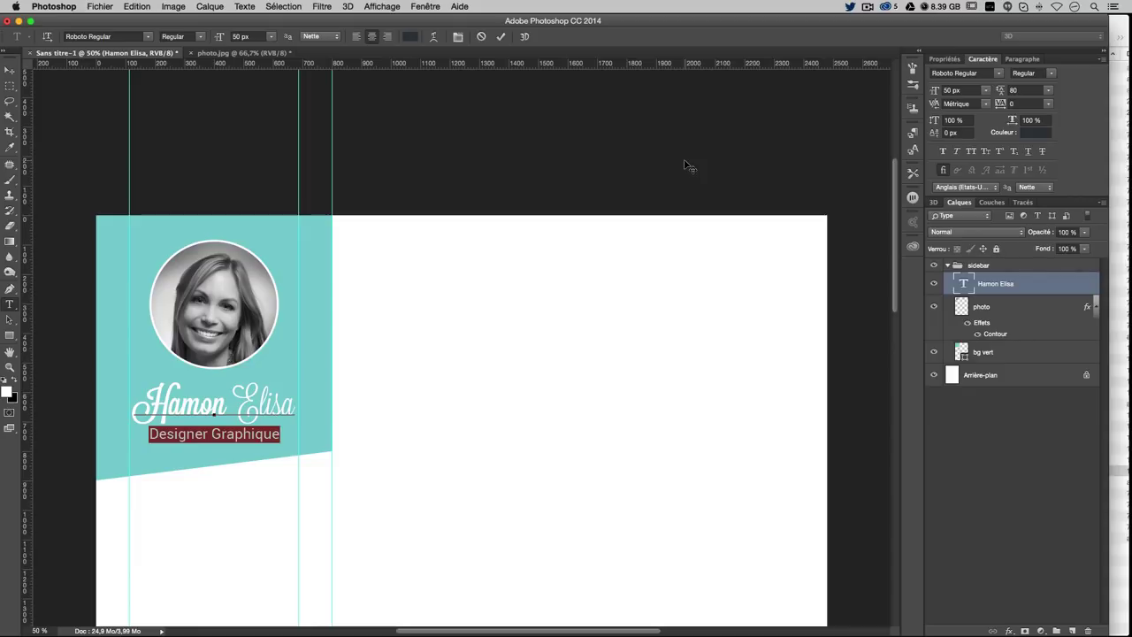
left_click(1051, 74)
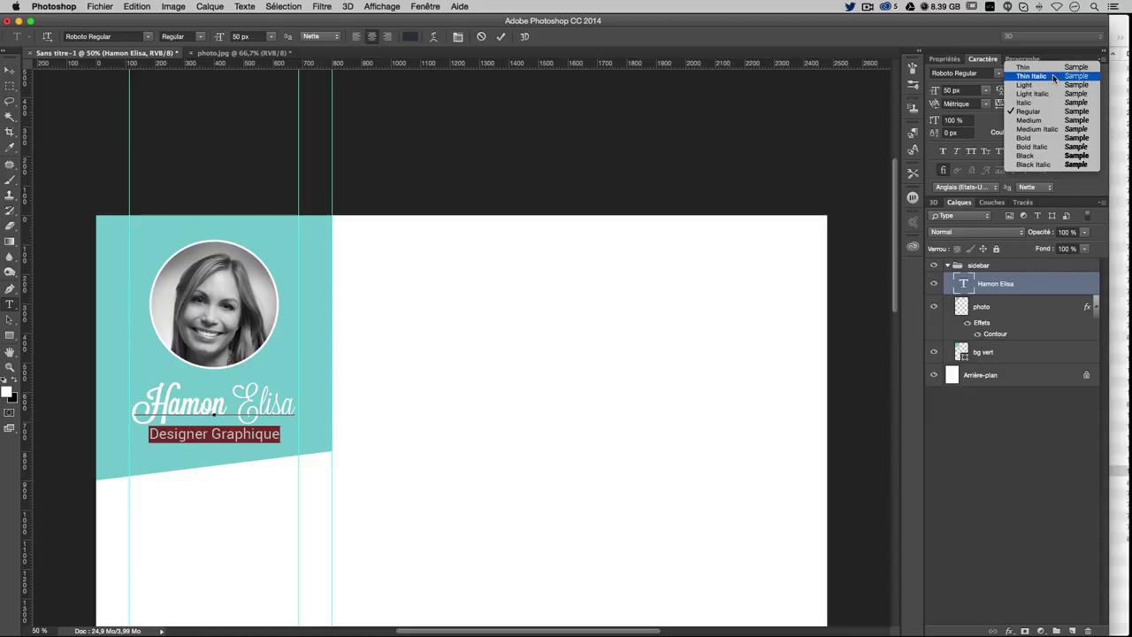
left_click(1048, 85)
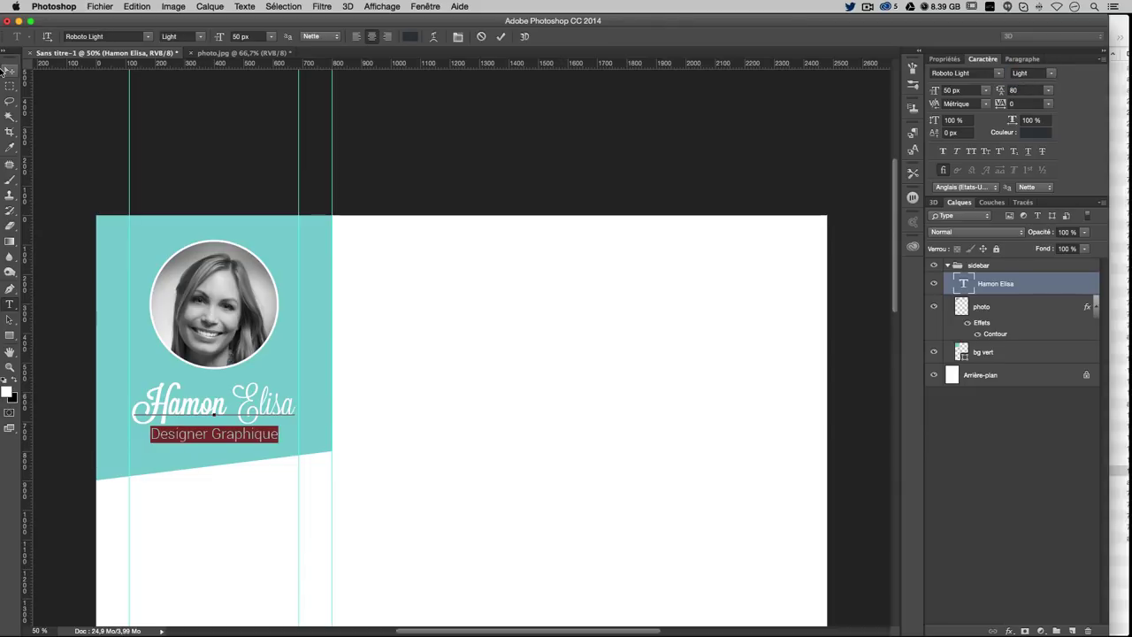
left_click(5, 71)
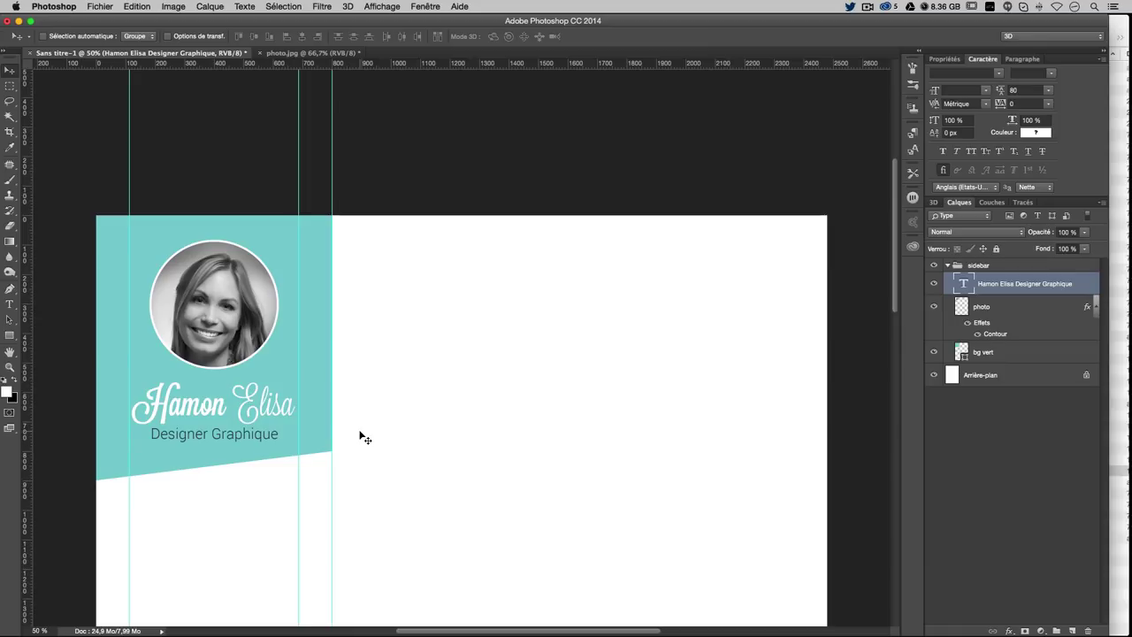
- Centre-align the name and Designer Graphique lines in the Paragraph panel and commit
key("Right")
key("Right")
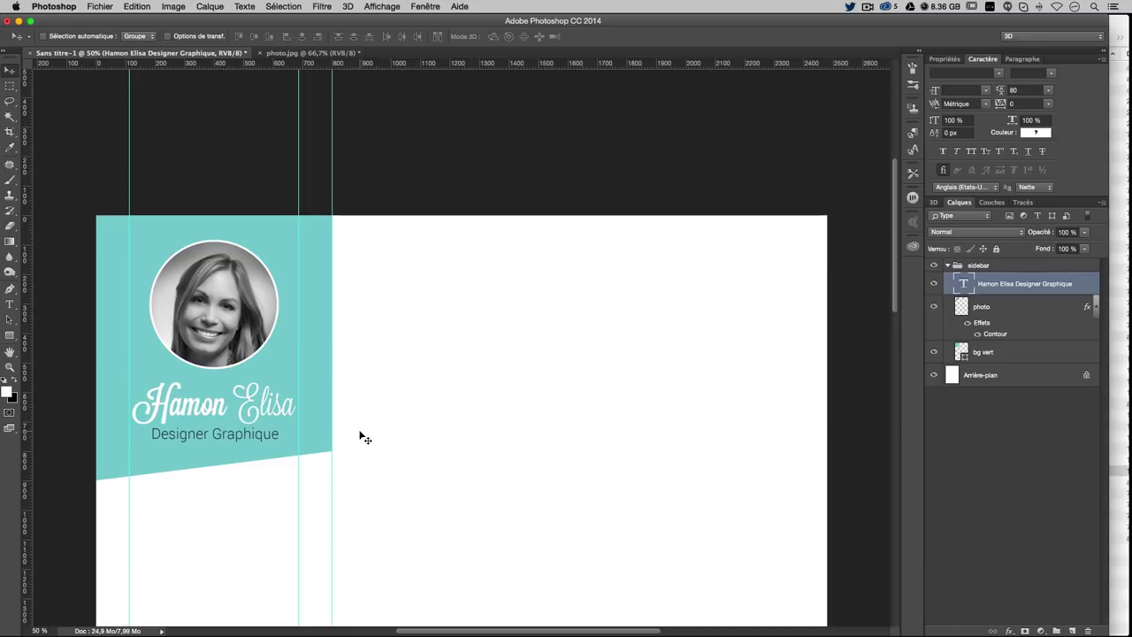
double_click(964, 286)
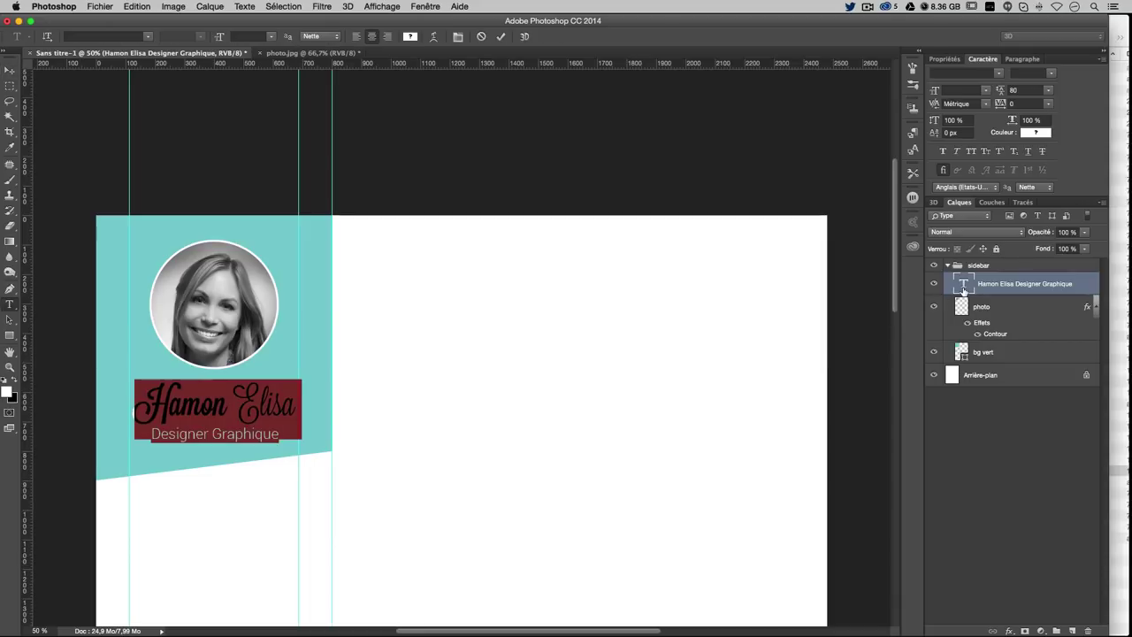
left_click(1024, 59)
left_click(942, 76)
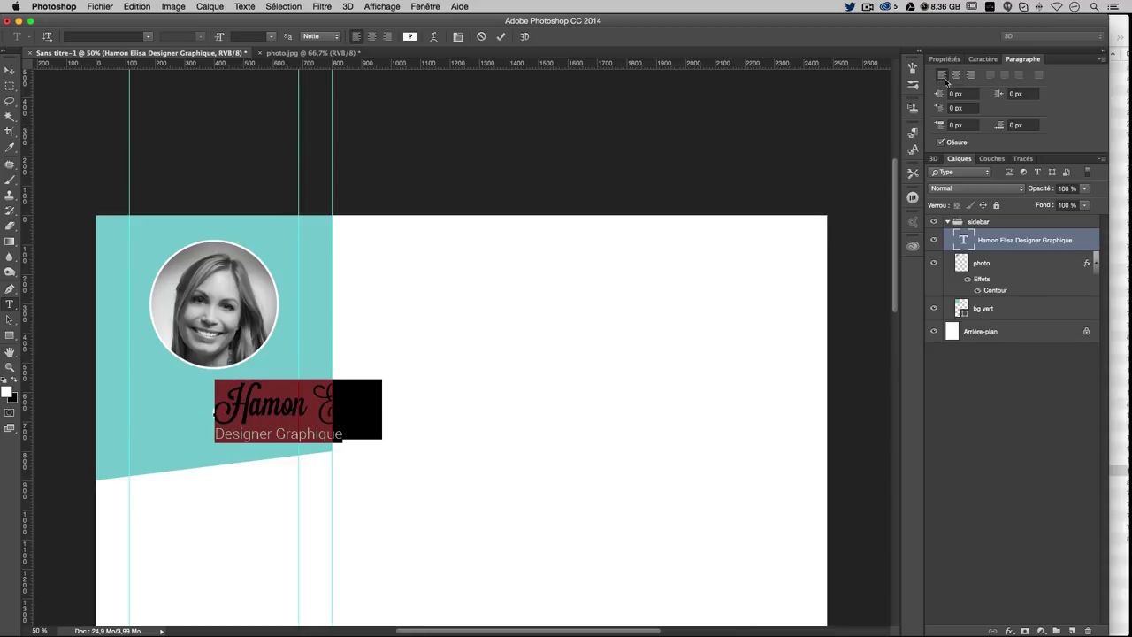
left_click(957, 75)
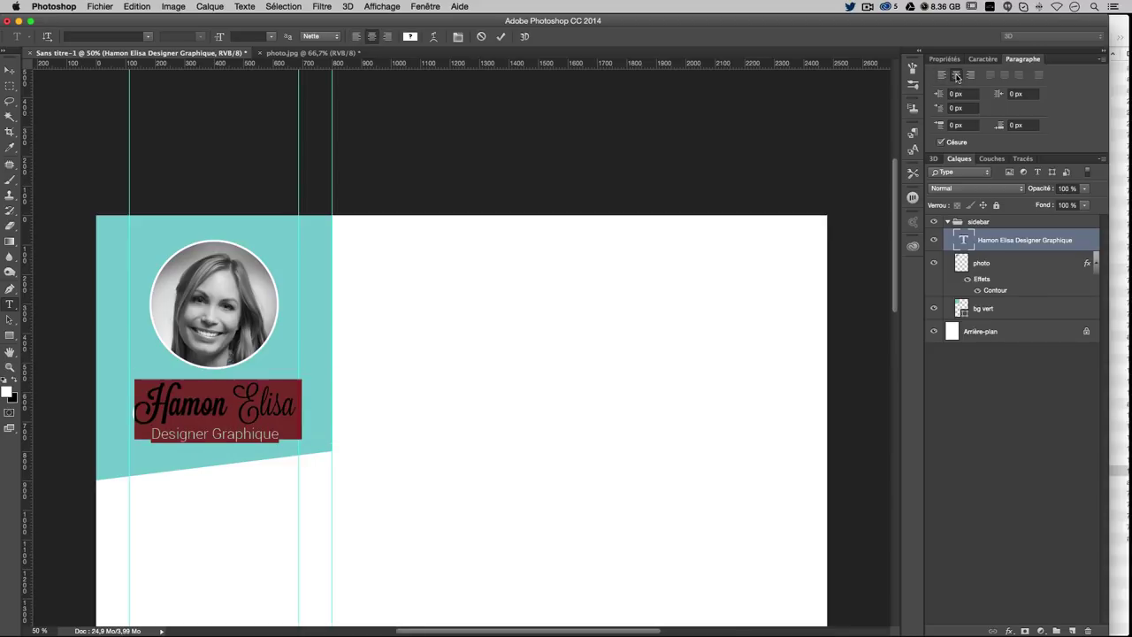
left_click(10, 69)
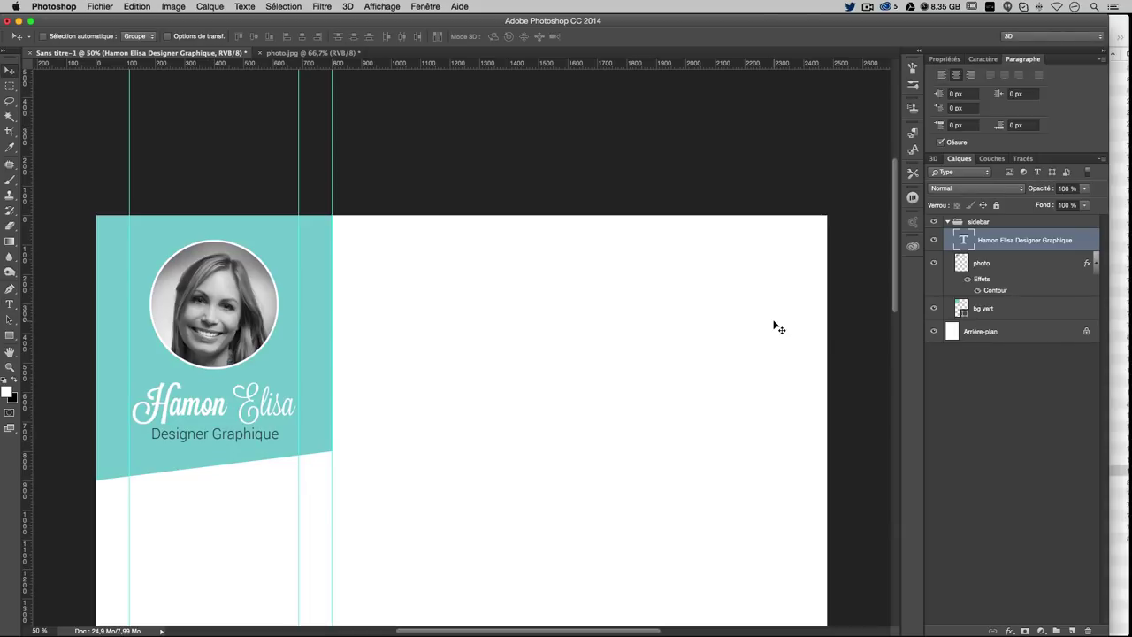
- Zoom out to the whole page, hide the guides, and nudge the name-and-title text layer up
key("ctrl+minus")
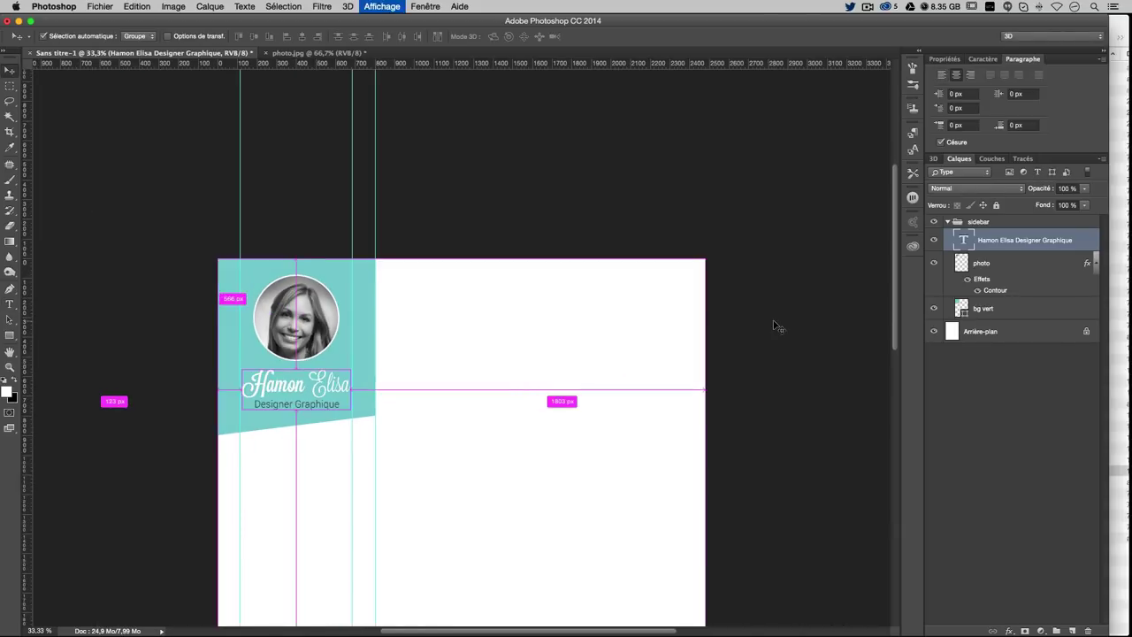
key("ctrl+minus")
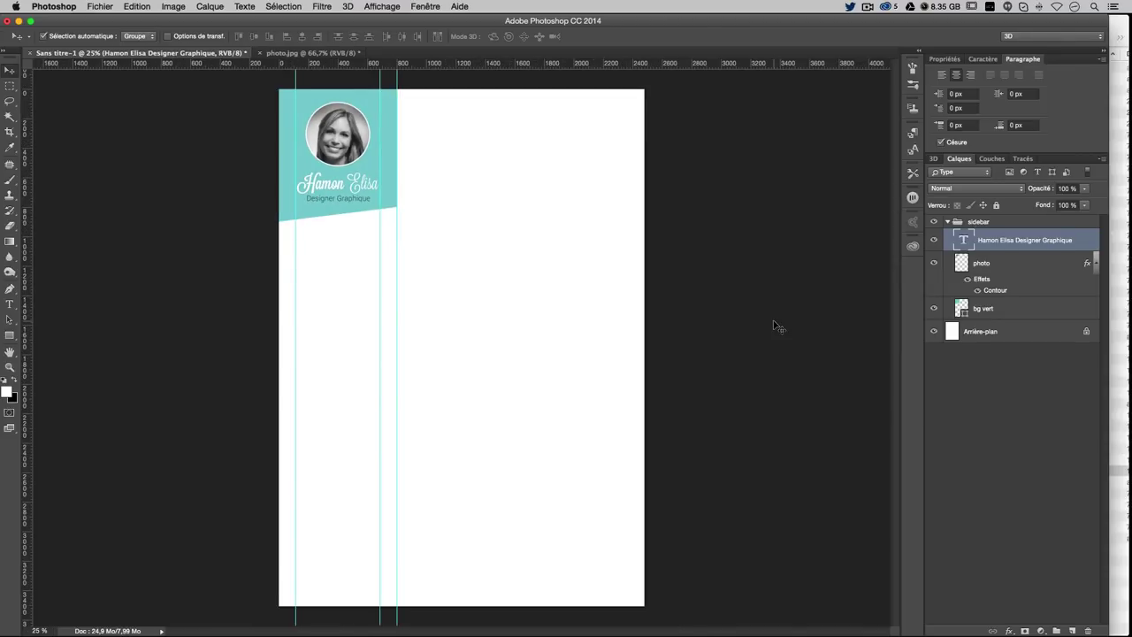
key("ctrl+semicolon")
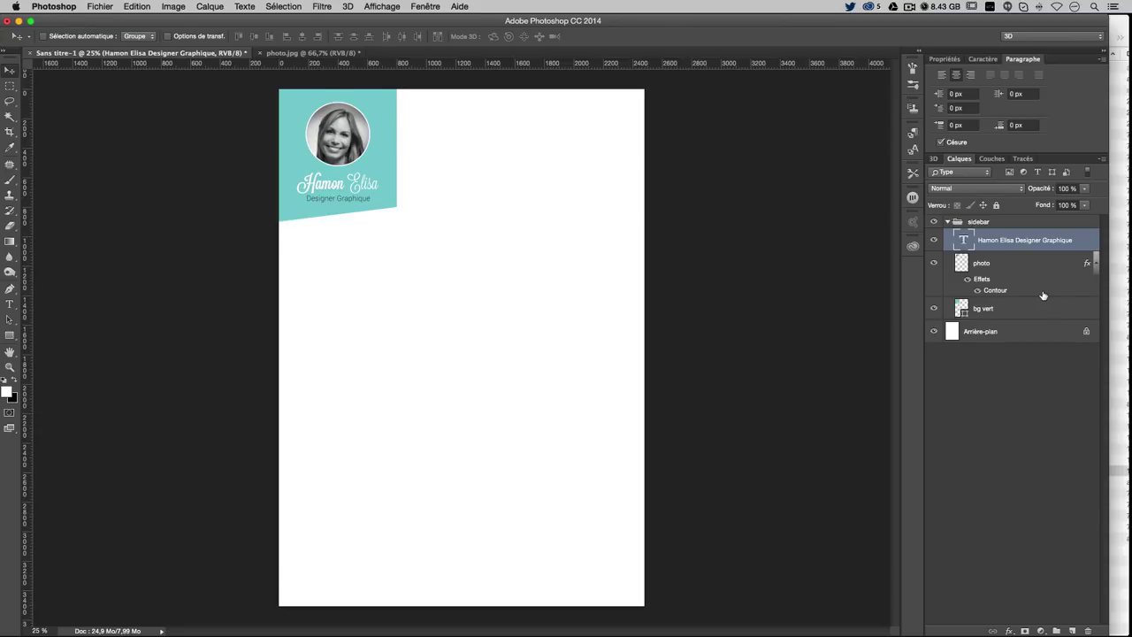
left_click(1003, 263)
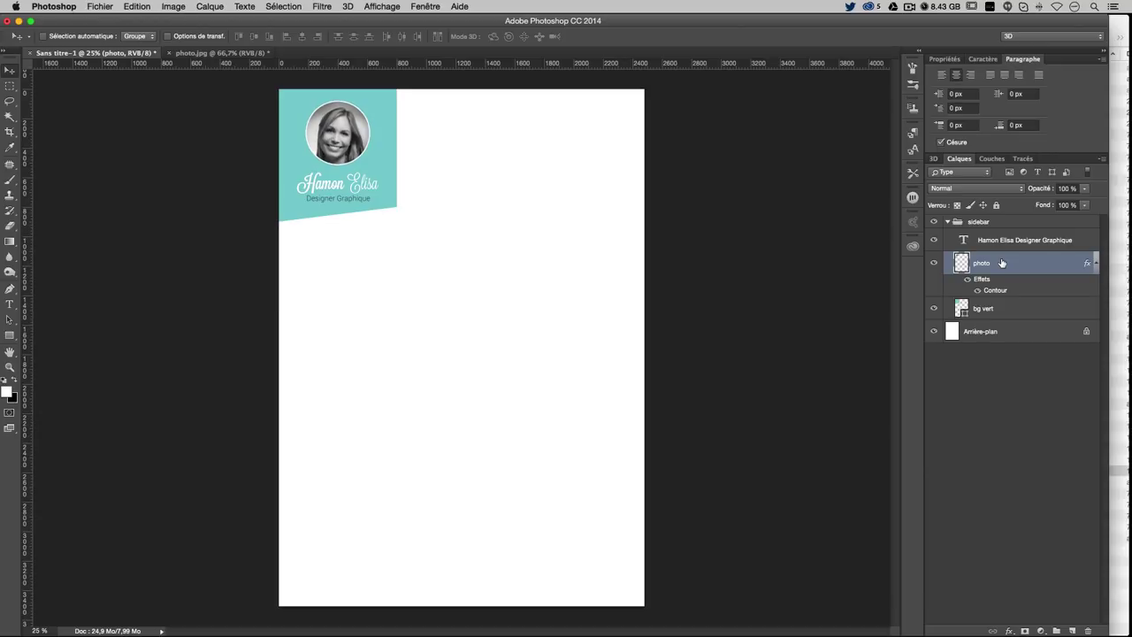
left_click(1003, 248)
key("Up")
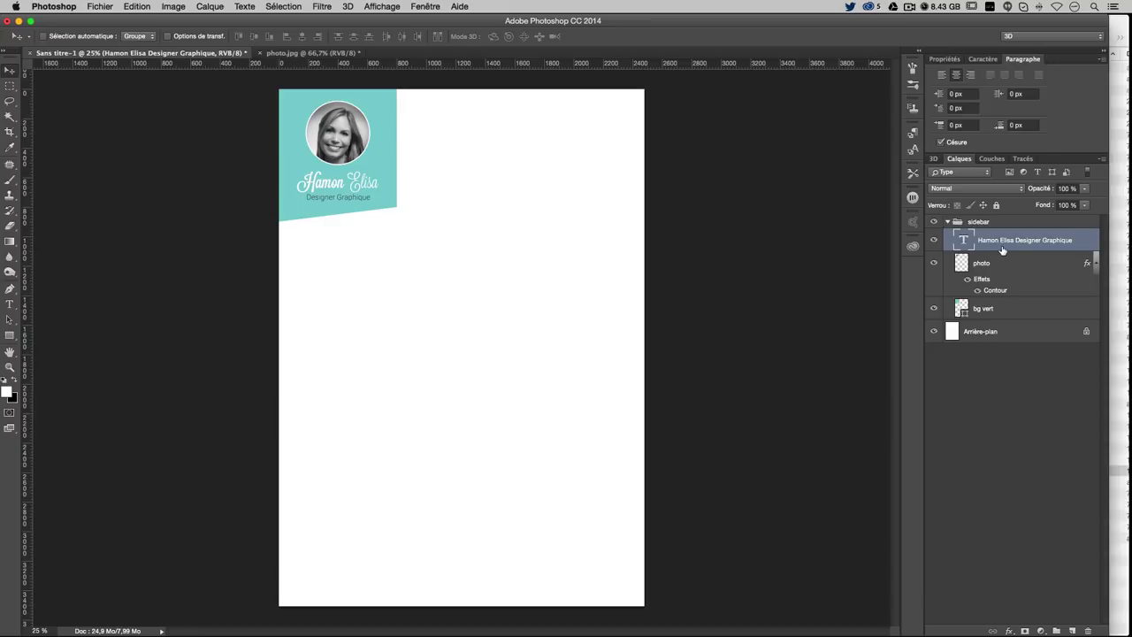
- Select the word 'Designer' in the title and check its colour in the Caractère panel
left_click(997, 309)
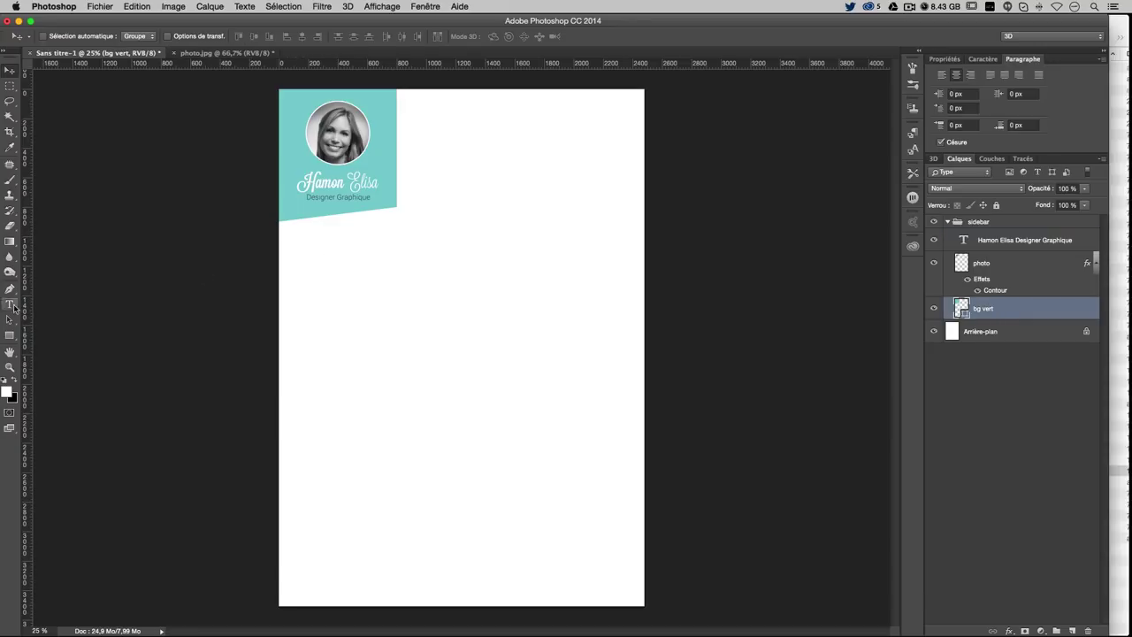
left_click(10, 304)
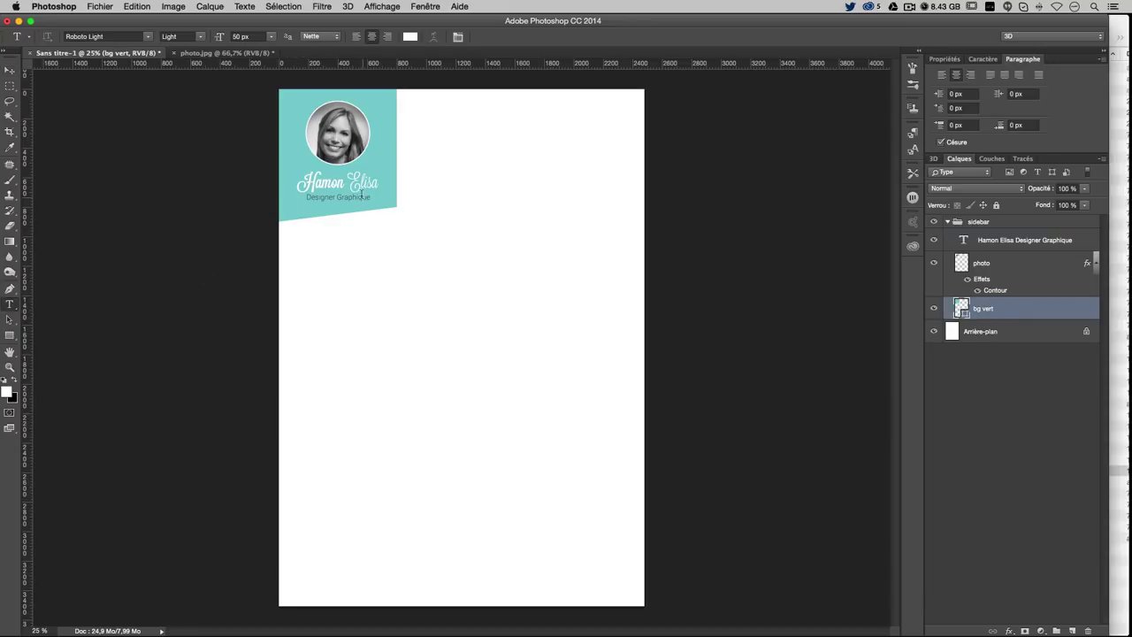
left_click(310, 200)
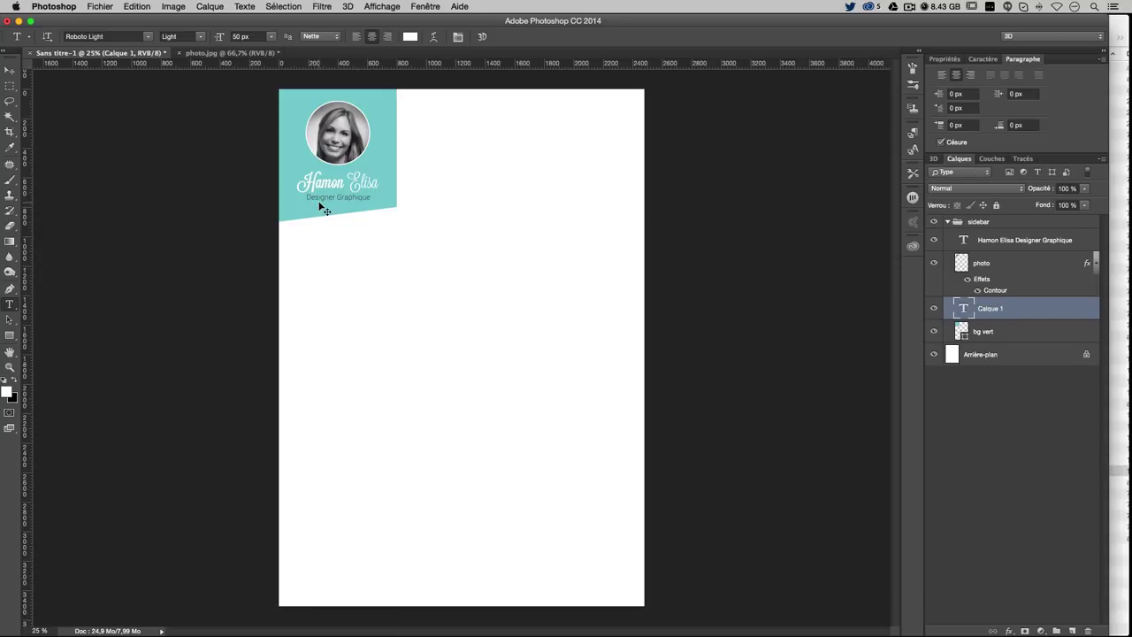
double_click(326, 197)
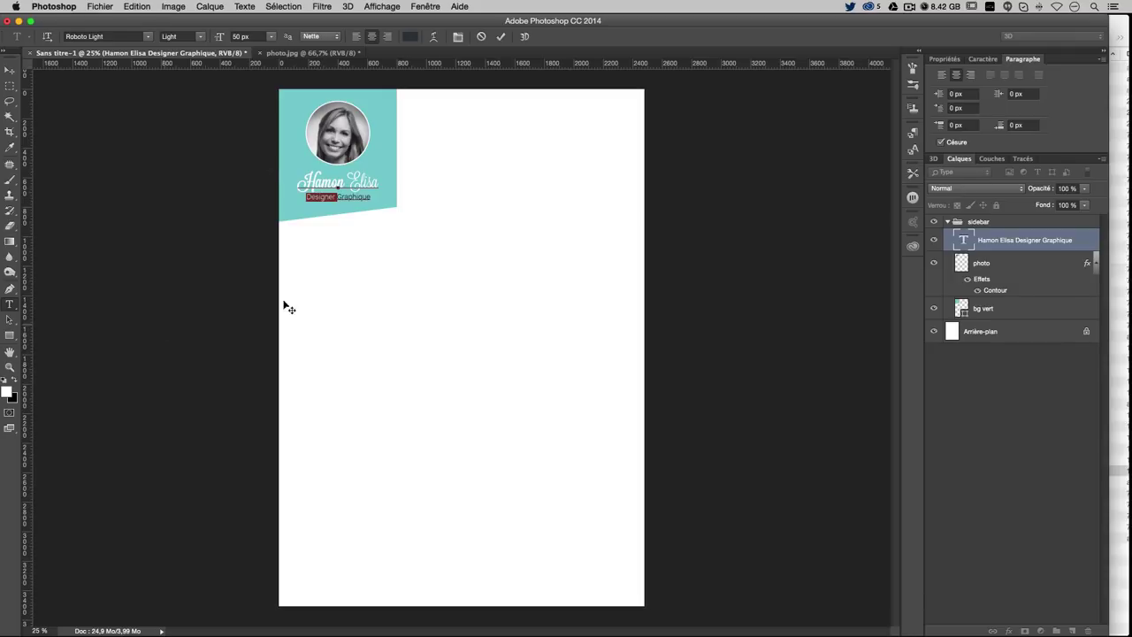
left_click(983, 59)
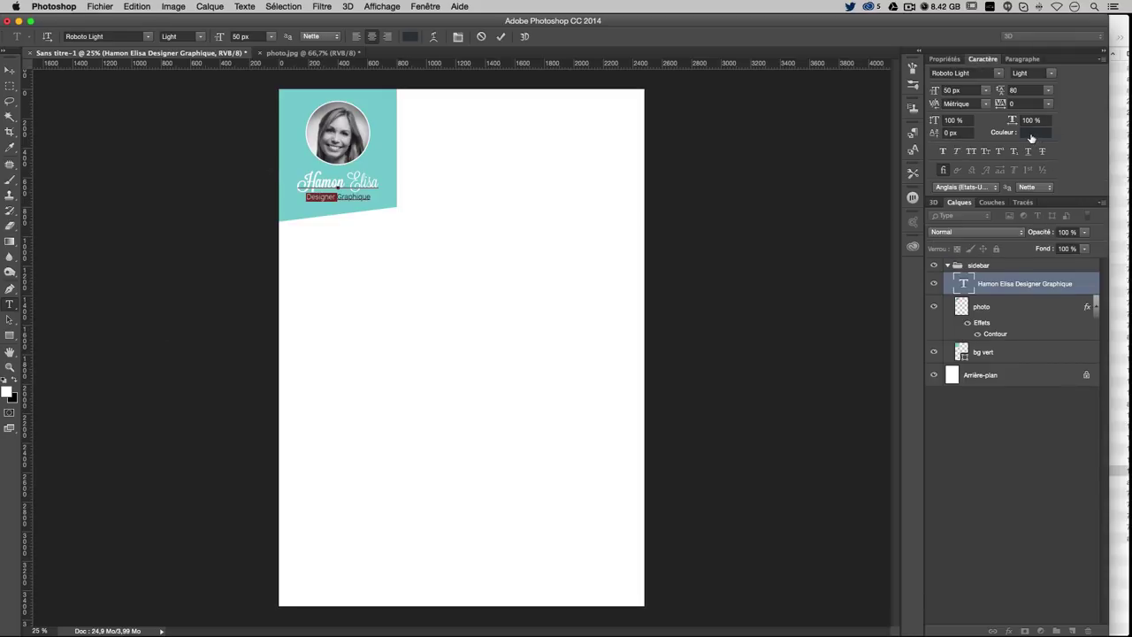
left_click(1033, 132)
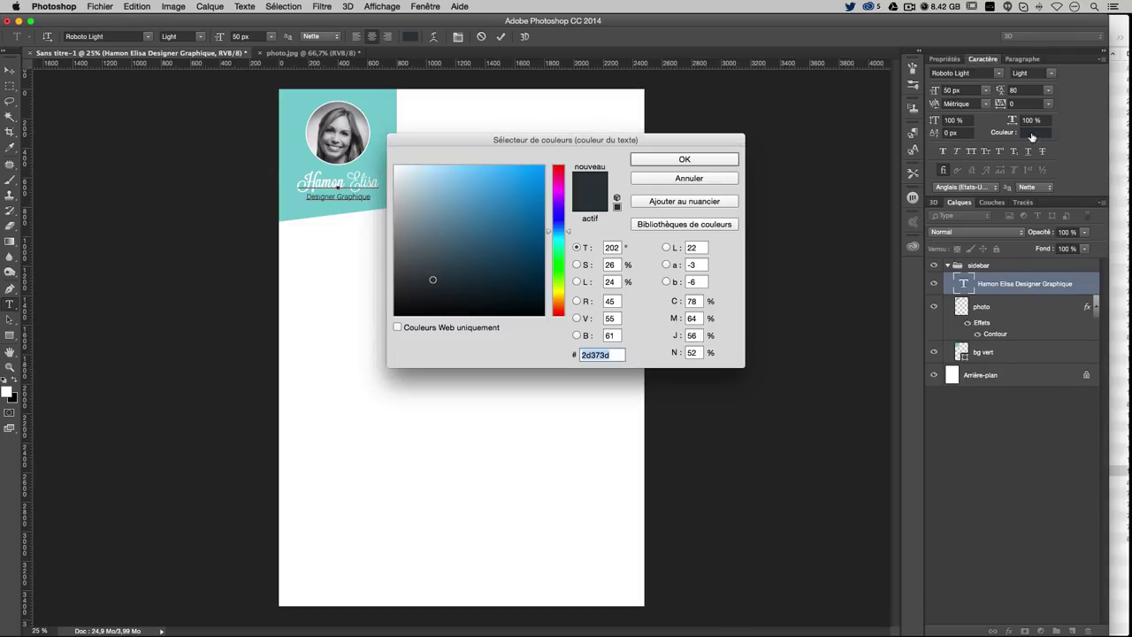
left_click(673, 181)
left_click(9, 69)
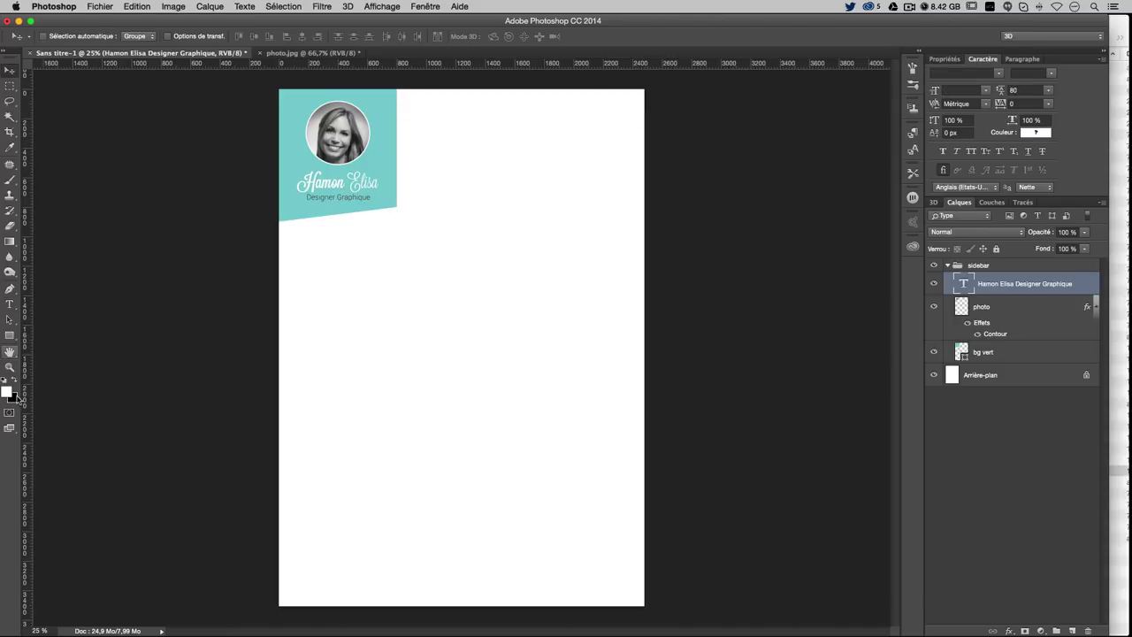
- Choose the Rectangle tool with bg vert selected, then undo a roughly drawn rectangle
left_click(10, 338)
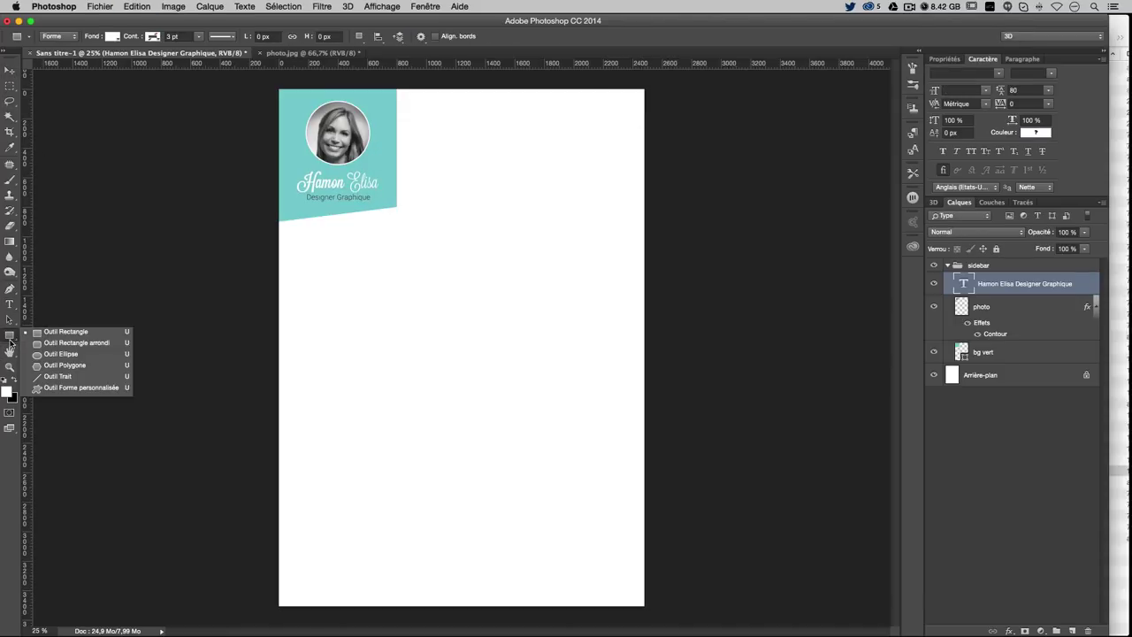
left_click(110, 335)
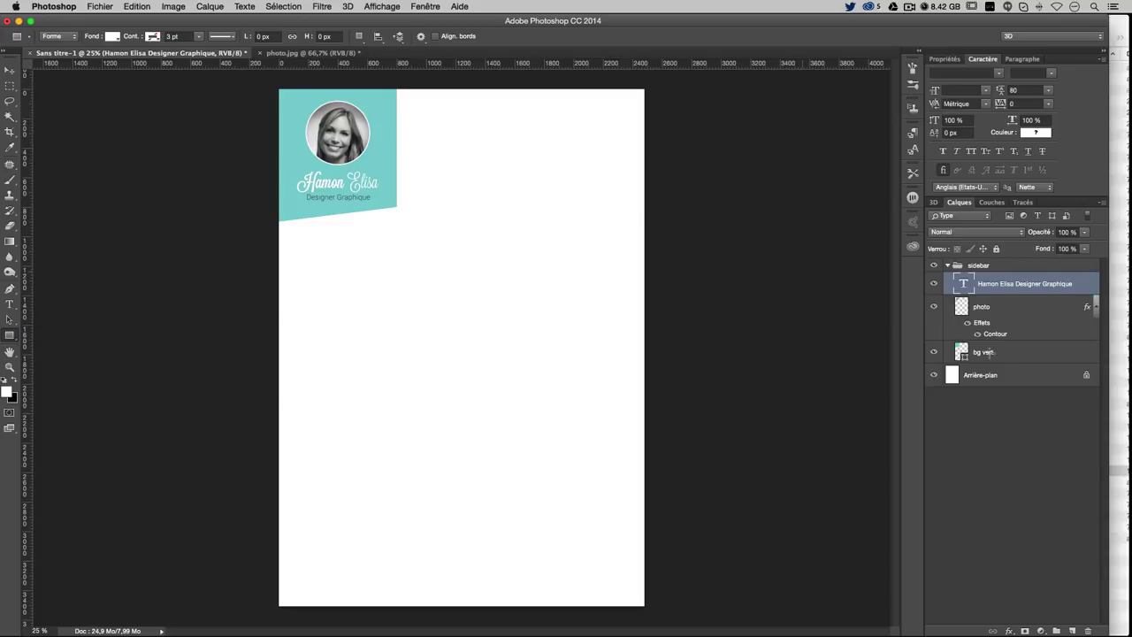
left_click(1033, 362)
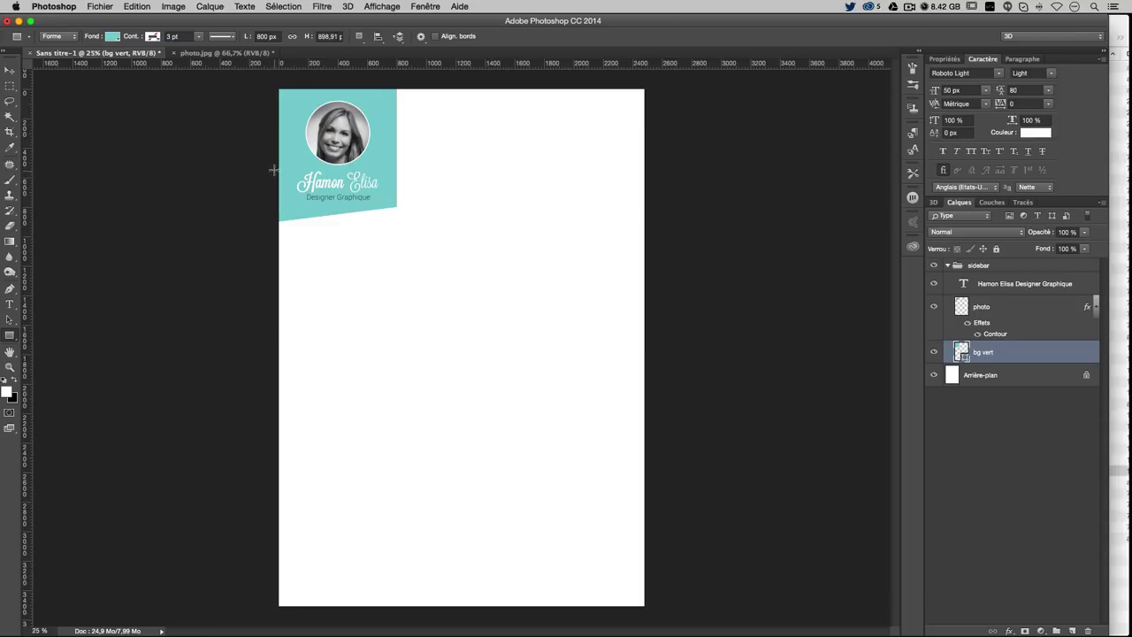
mouse_move(275, 170)
left_mouse_down()
mouse_move(335, 330)
mouse_move(291, 307)
left_mouse_up()
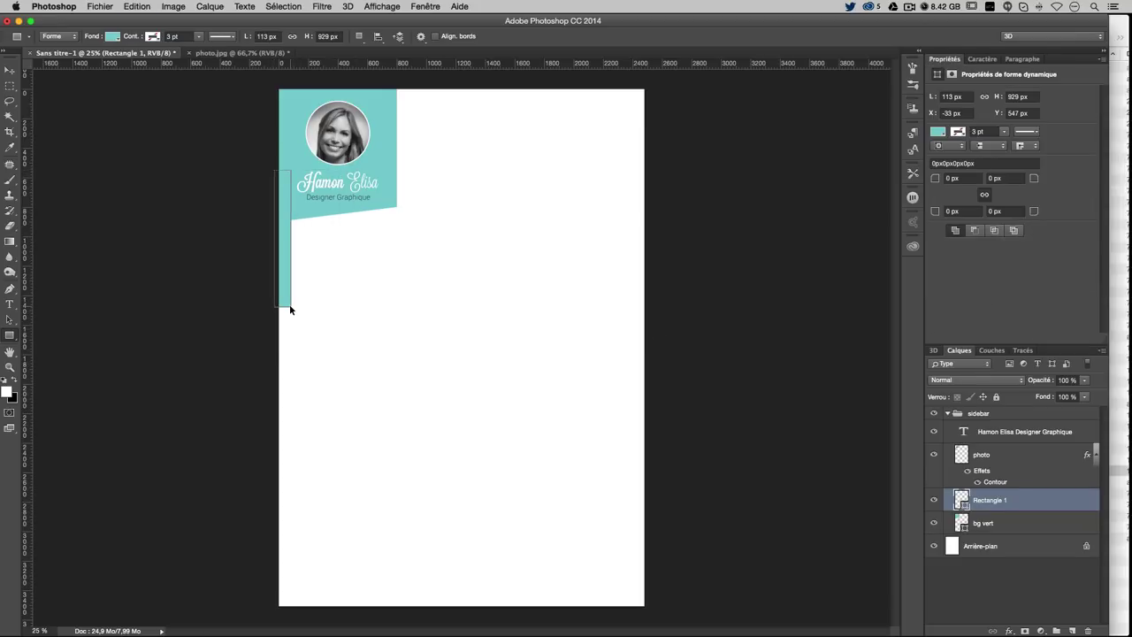
key("ctrl+z")
- Show the guides again and create an exact 800 × 898.91 px teal rectangle above bg vert
key("ctrl+semicolon")
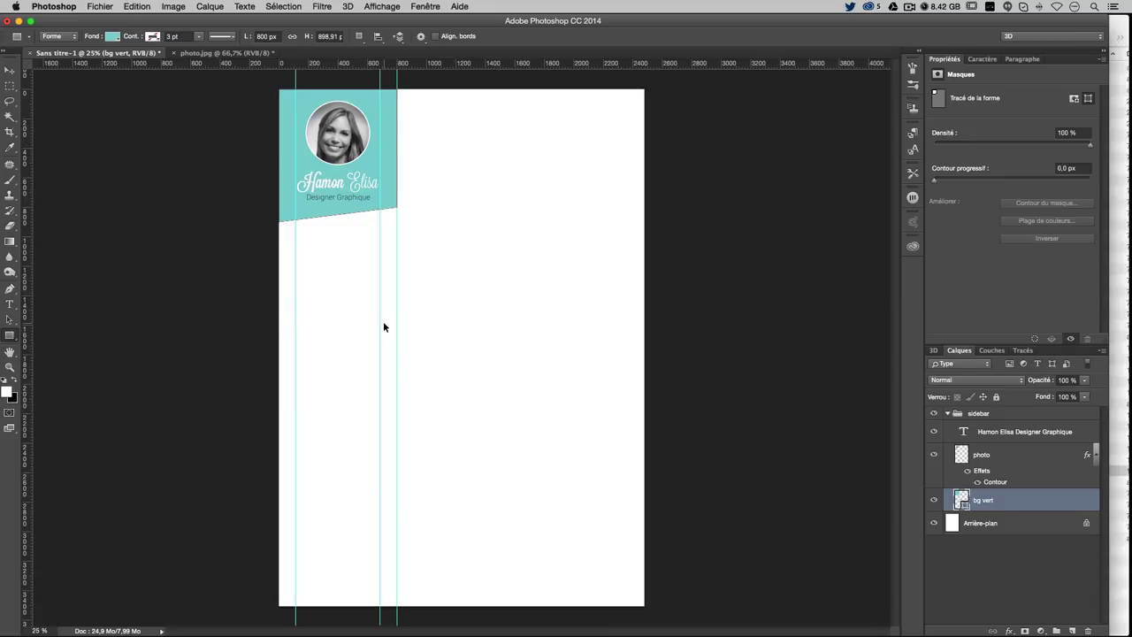
key("ctrl+plus")
scroll(383, 322, "up", 5)
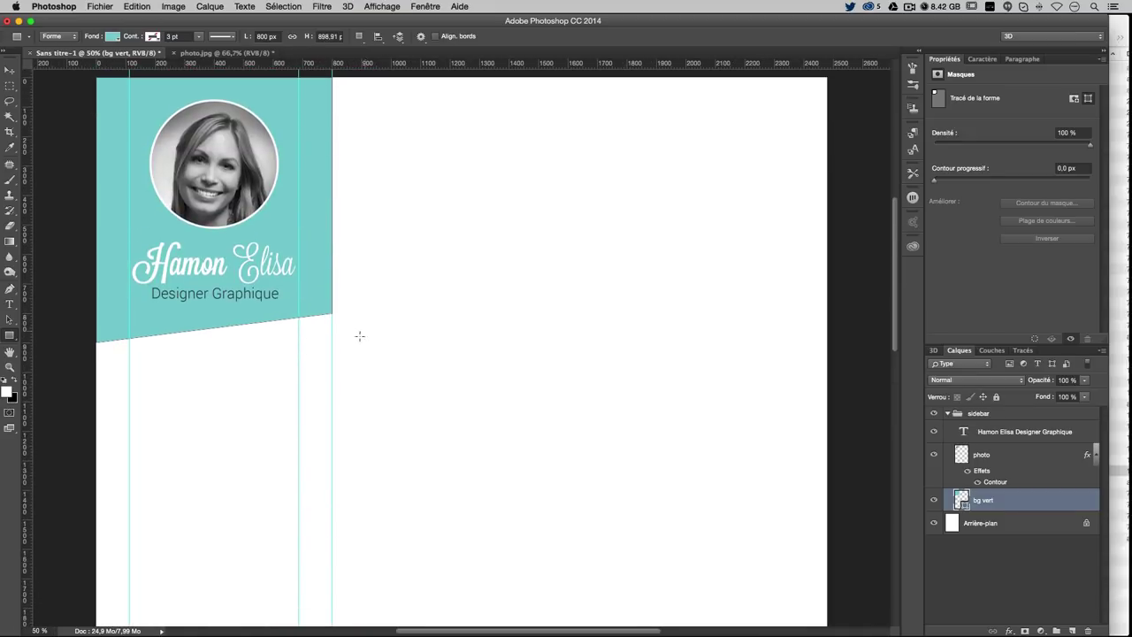
left_click(207, 400)
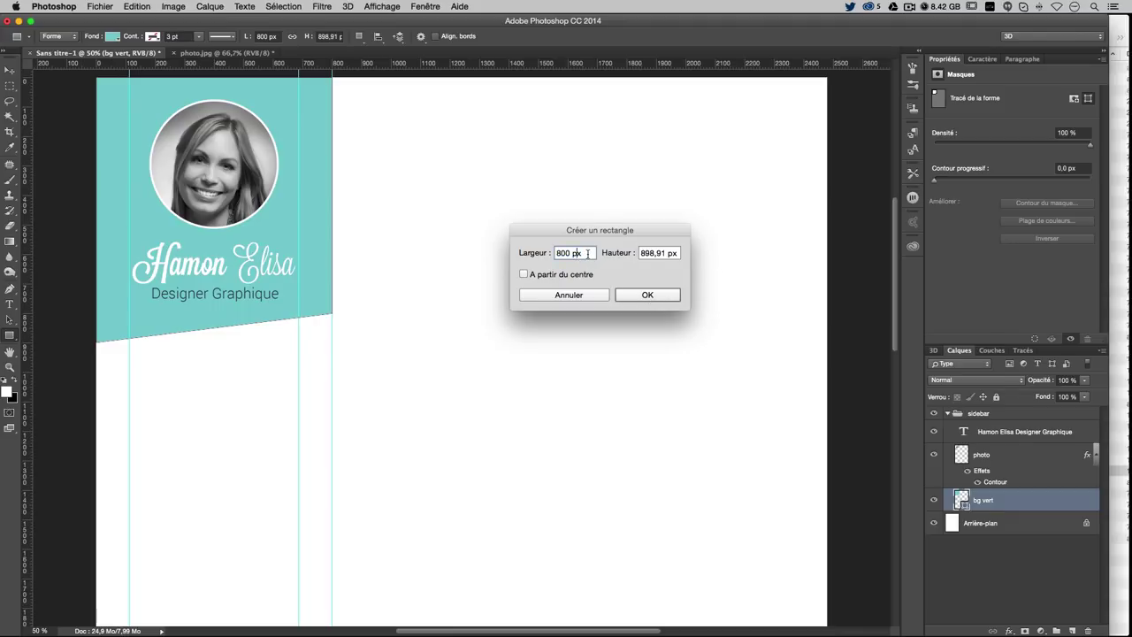
left_click(663, 300)
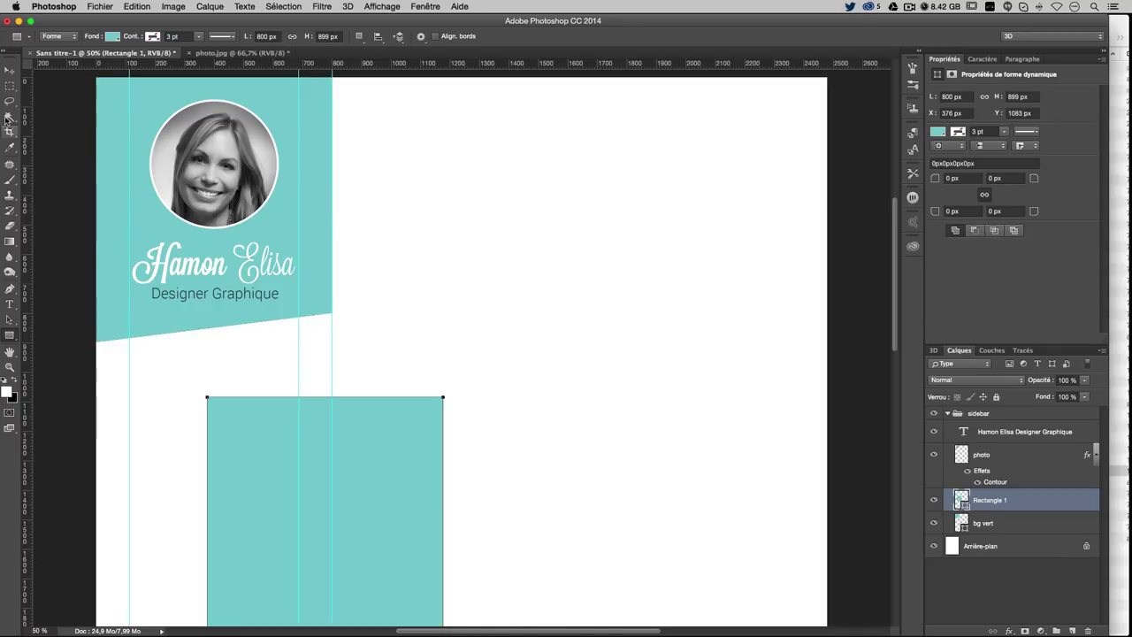
scroll(428, 329, "down", 5)
scroll(428, 328, "up", 2)
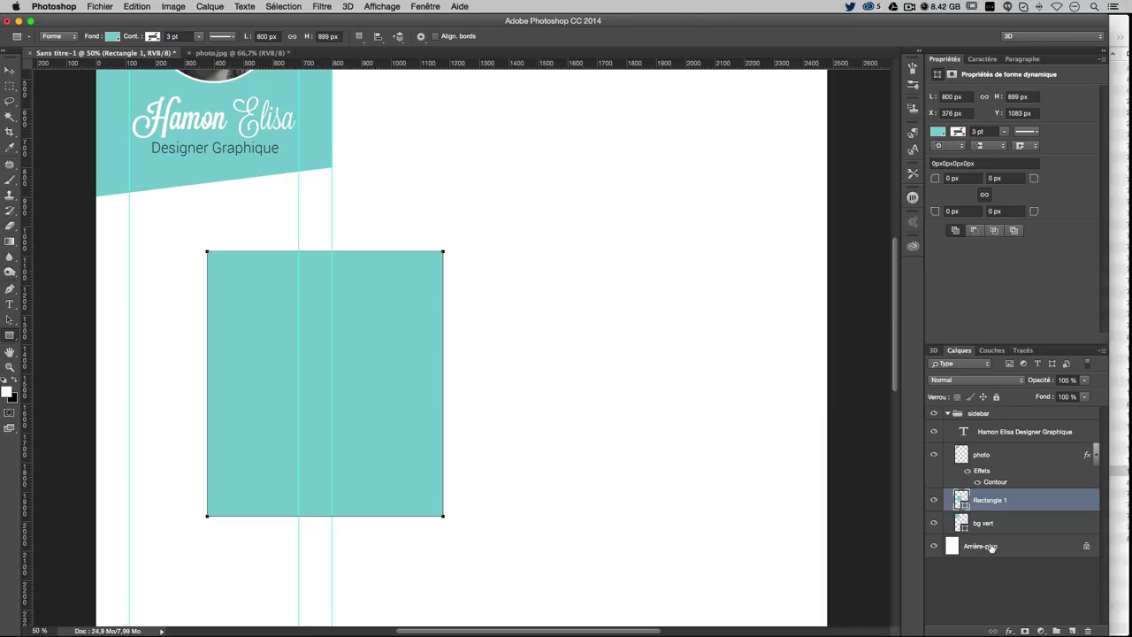
- Fill the new rectangle with dark colour 2d373d and move it to the sidebar's top-left
double_click(962, 501)
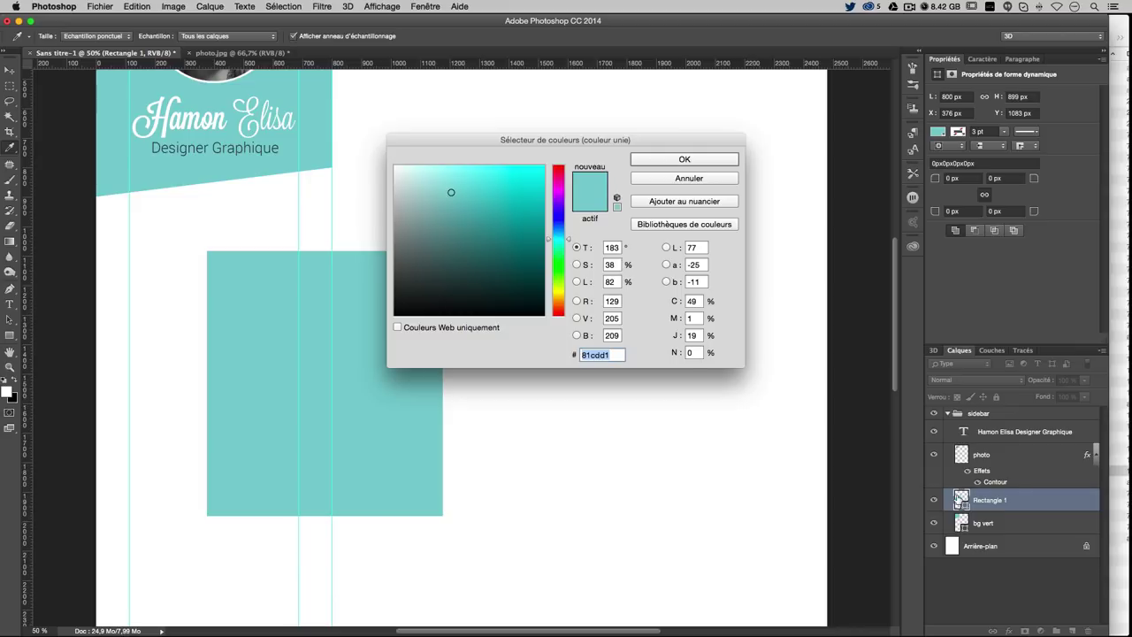
type("2d373d")
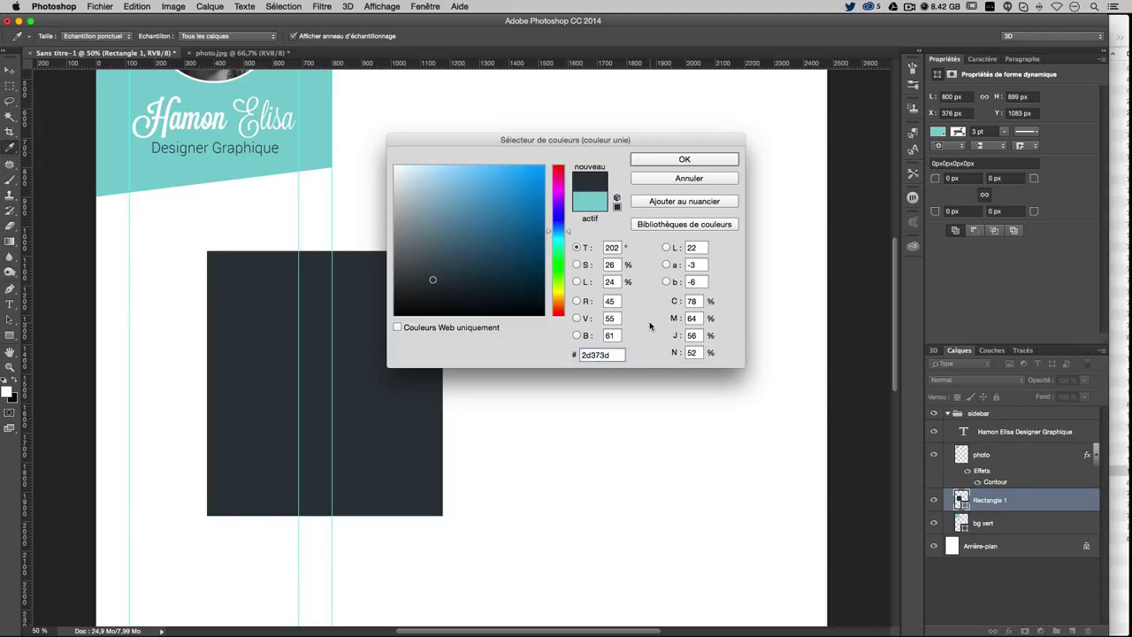
left_click(672, 160)
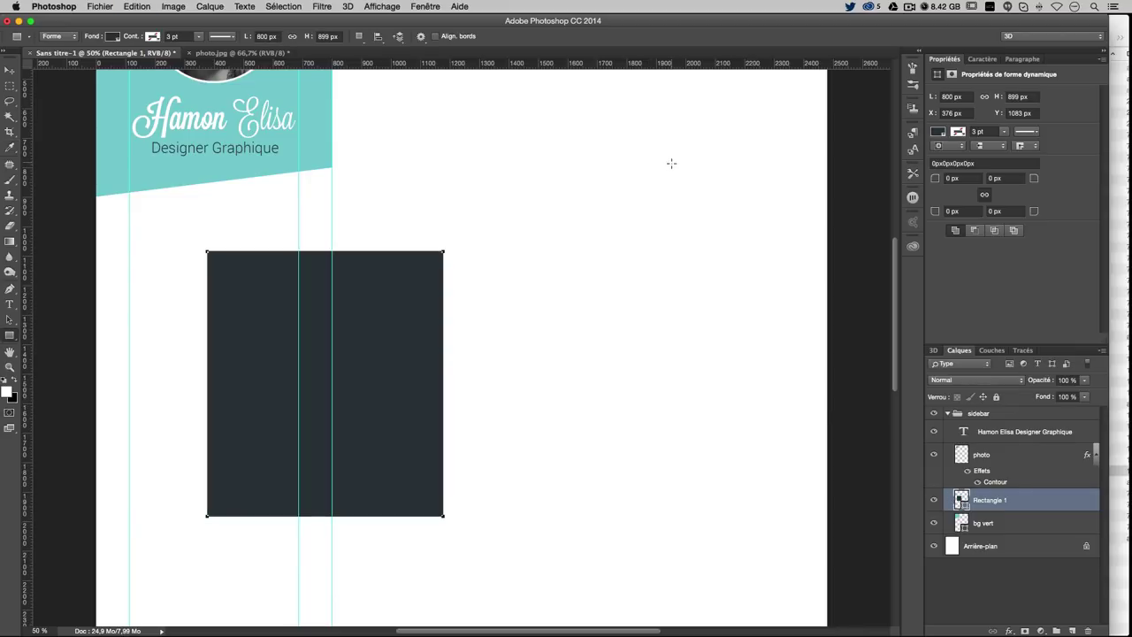
left_click(10, 69)
left_click_drag(387, 302, 280, 214)
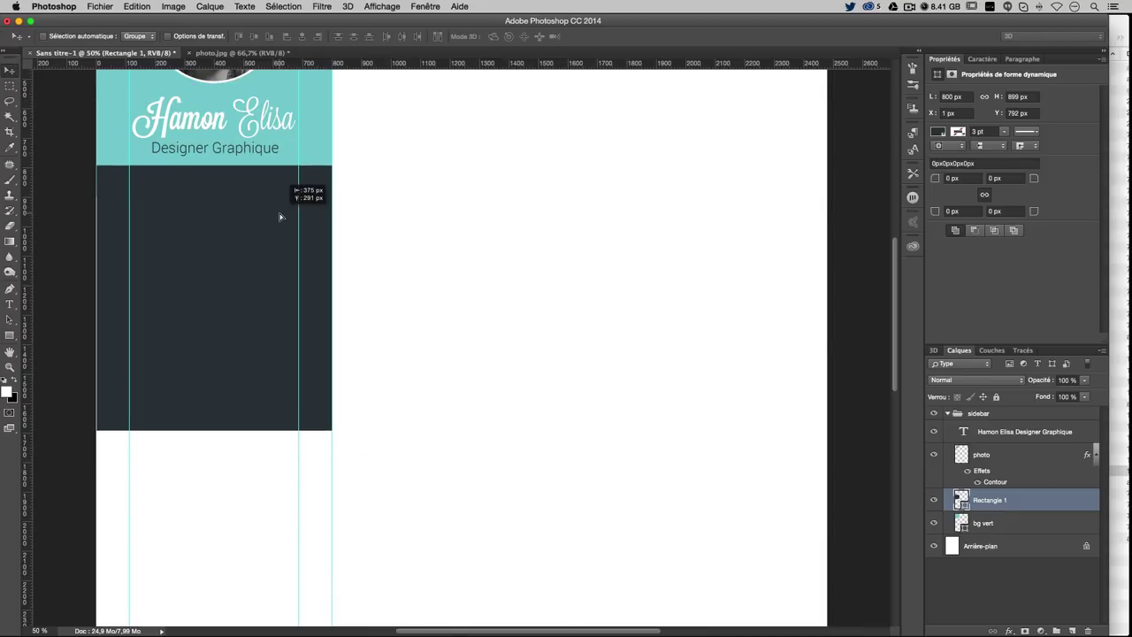
key("Left")
key("Left")
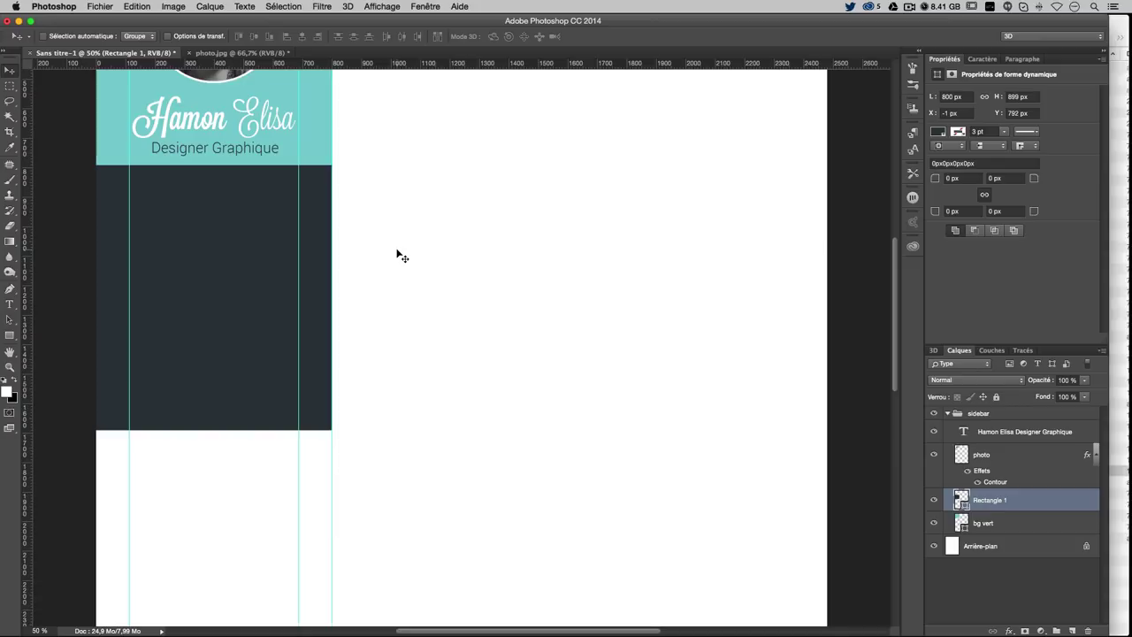
- Rename the rectangle layer to 'bg noir' and place it beneath bg vert
double_click(991, 500)
type("bg noi")
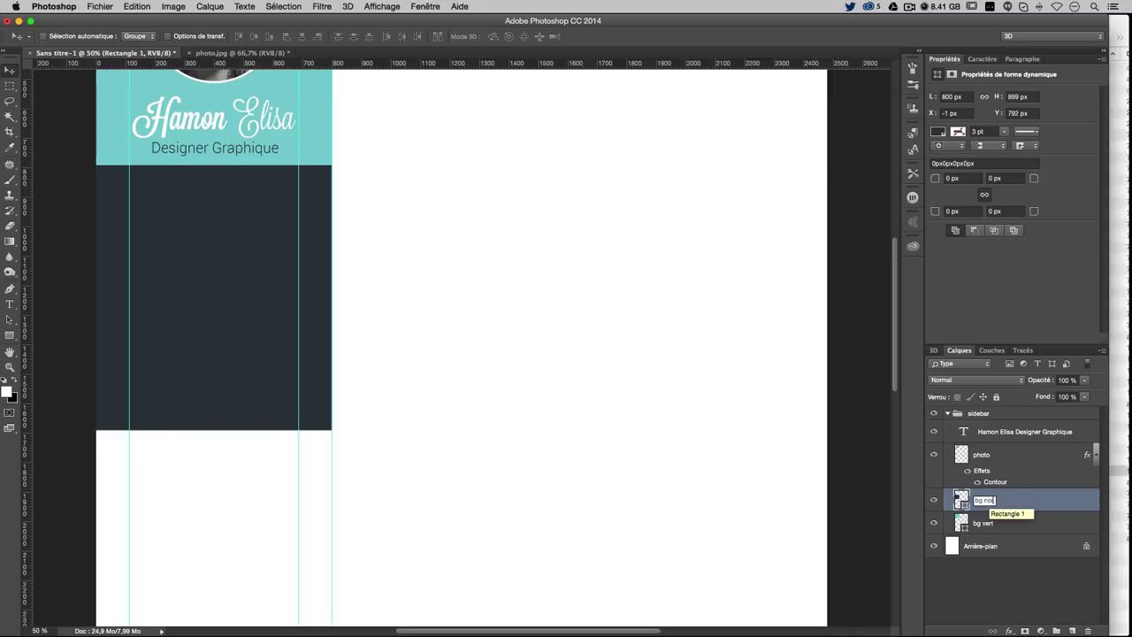
type("r")
key("Return")
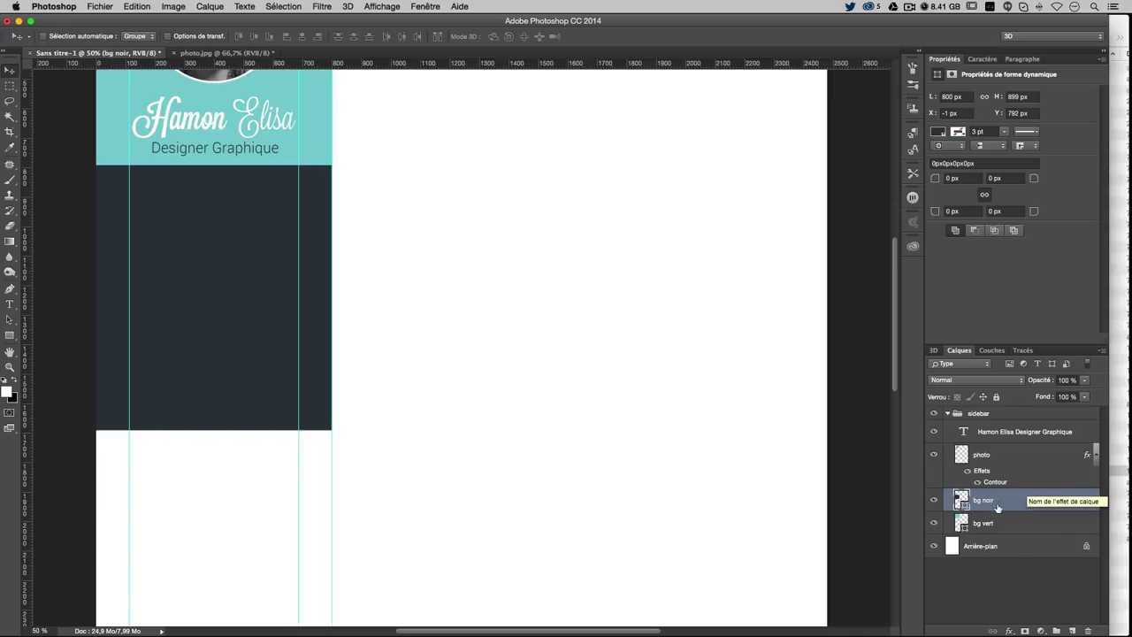
left_click_drag(1010, 502, 1000, 533)
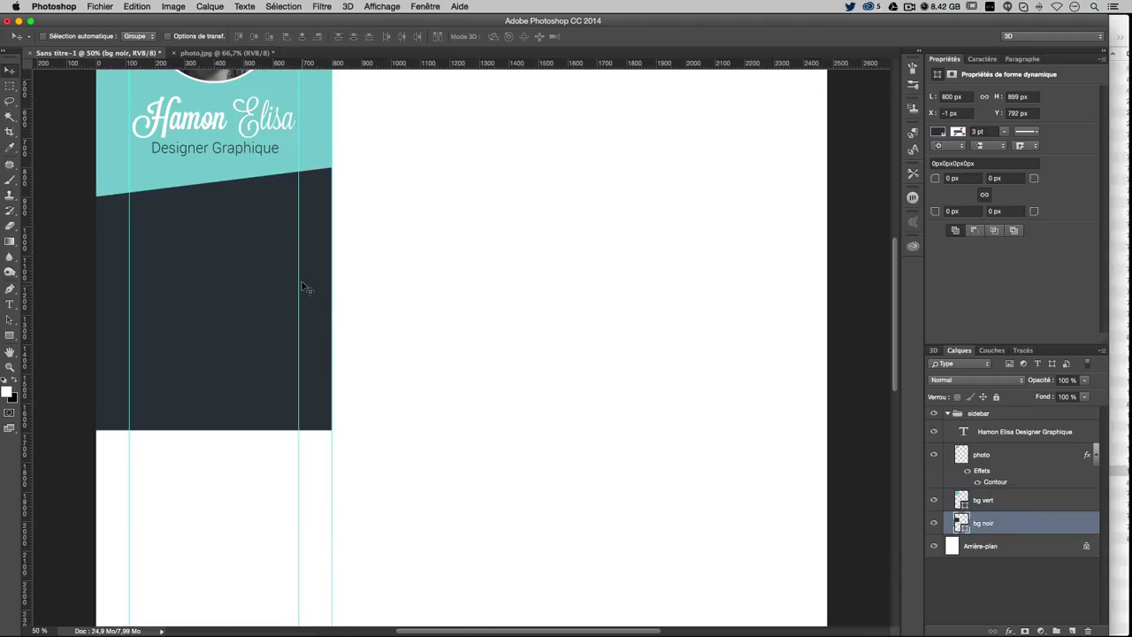
- Free Transform bg noir to stretch it down the page's full height
key("ctrl+t")
key("shift+Up")
key("shift+Up")
key("shift+Up")
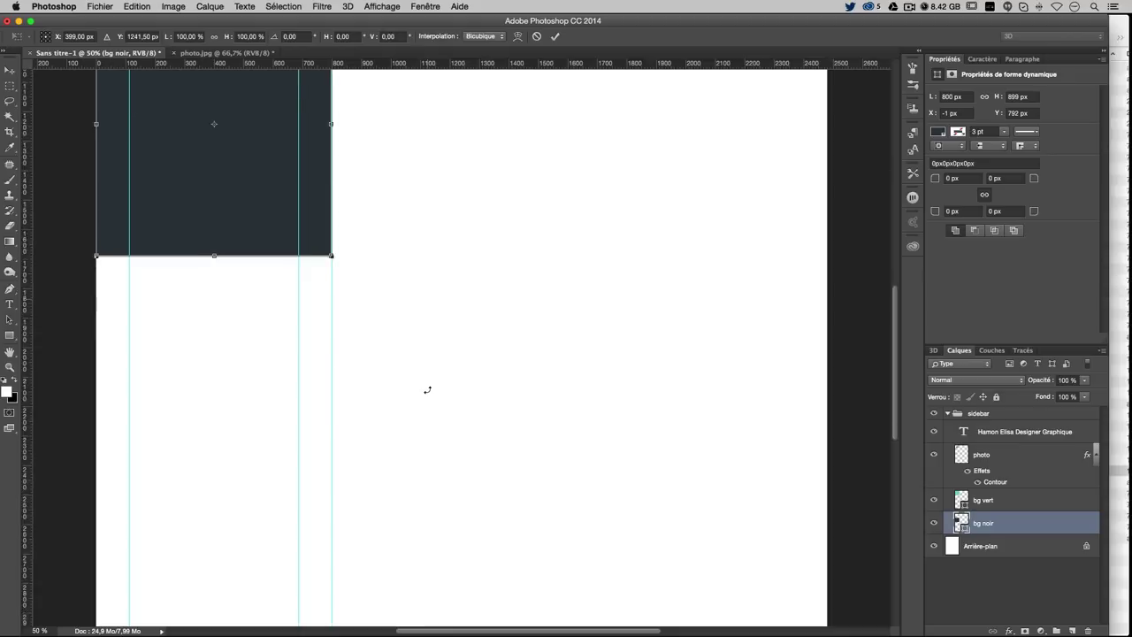
key("shift+Up")
key("shift+Up")
key("shift+Up")
key("ctrl+minus")
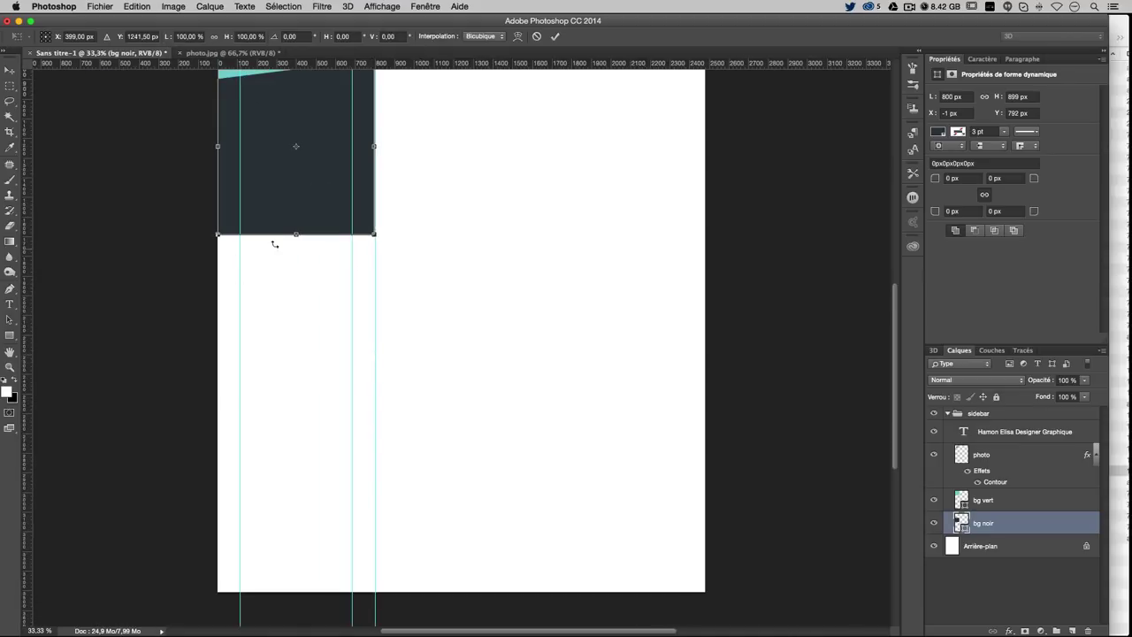
left_click_drag(295, 236, 304, 592)
key("Return")
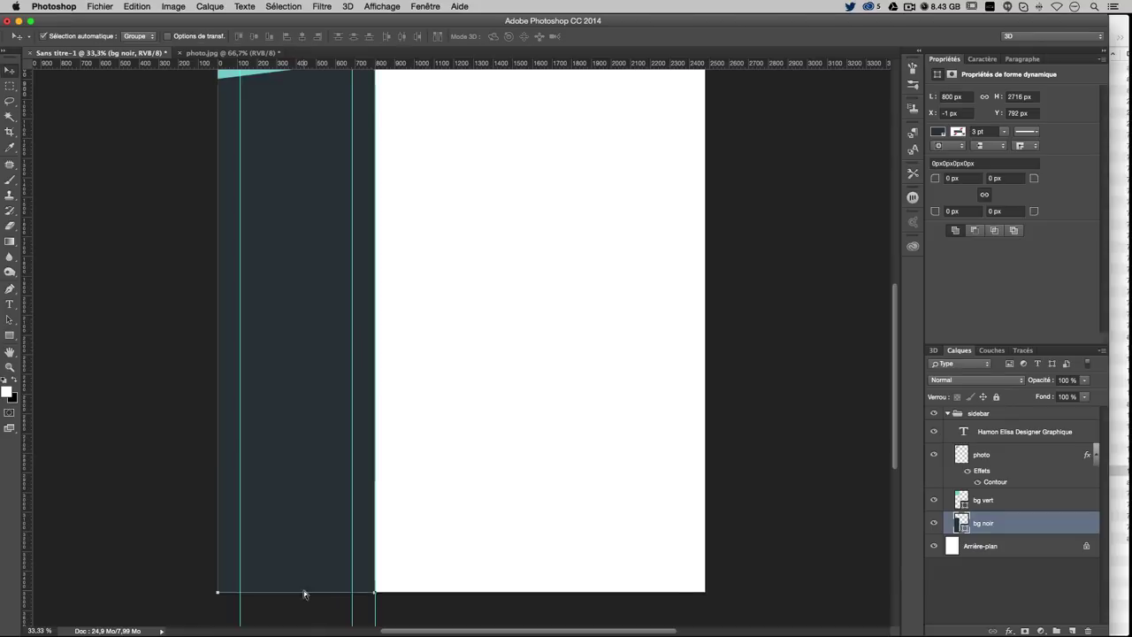
key("ctrl+plus")
key("ctrl+semicolon")
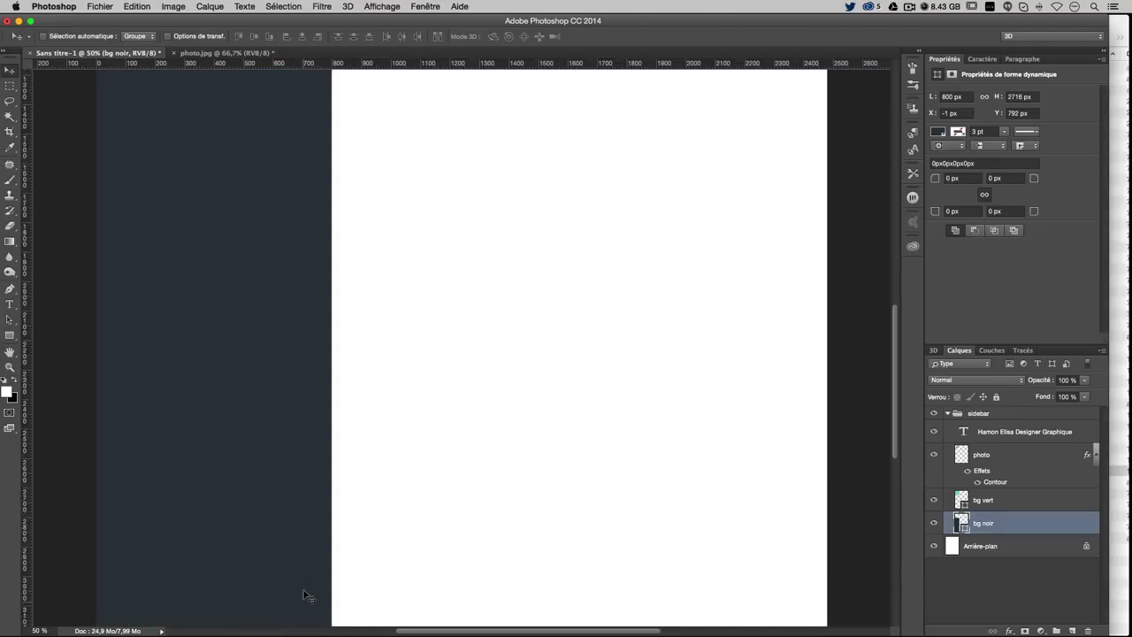
scroll(303, 594, "up", 5)
scroll(308, 599, "up", 1)
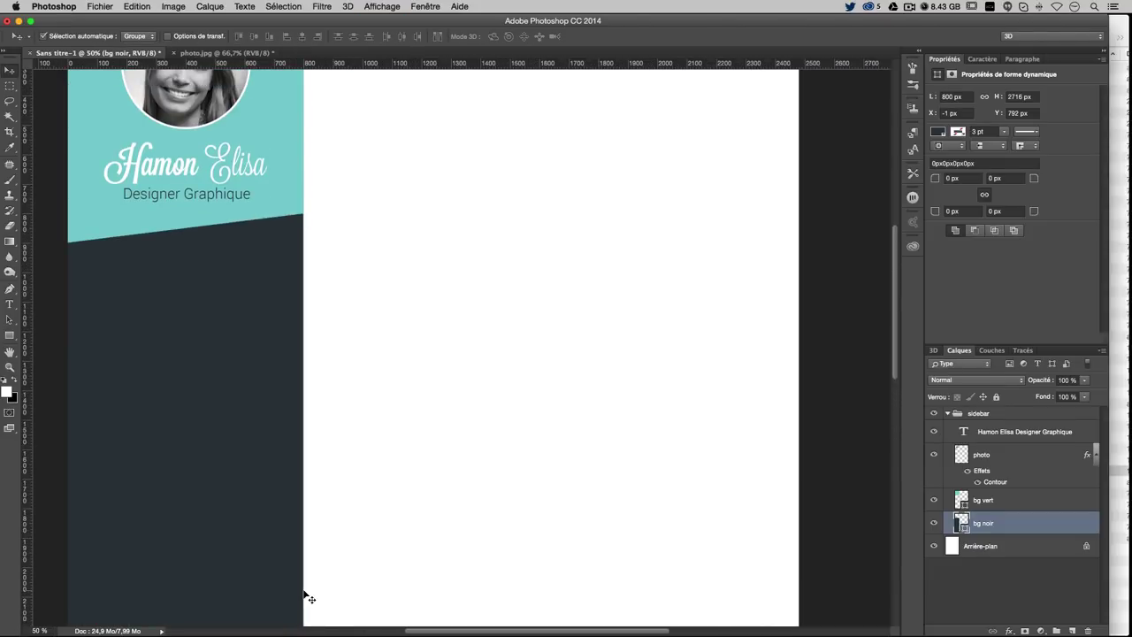
key("ctrl+minus")
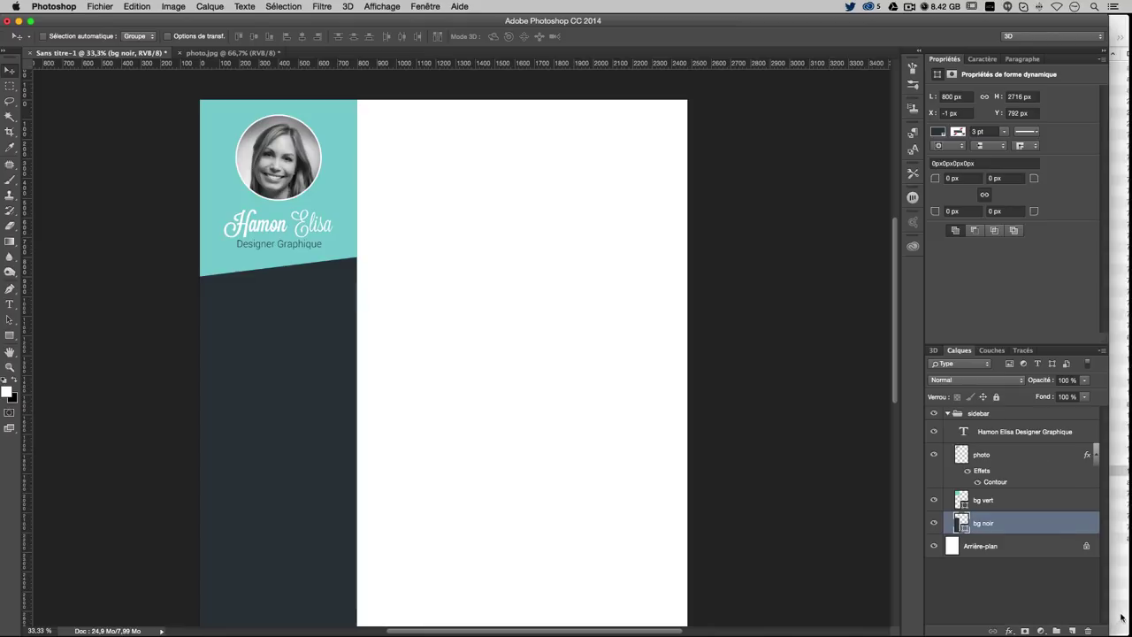
- Create a 50 × 50 px ellipse and move it onto the white area beside the sidebar
left_click(9, 86)
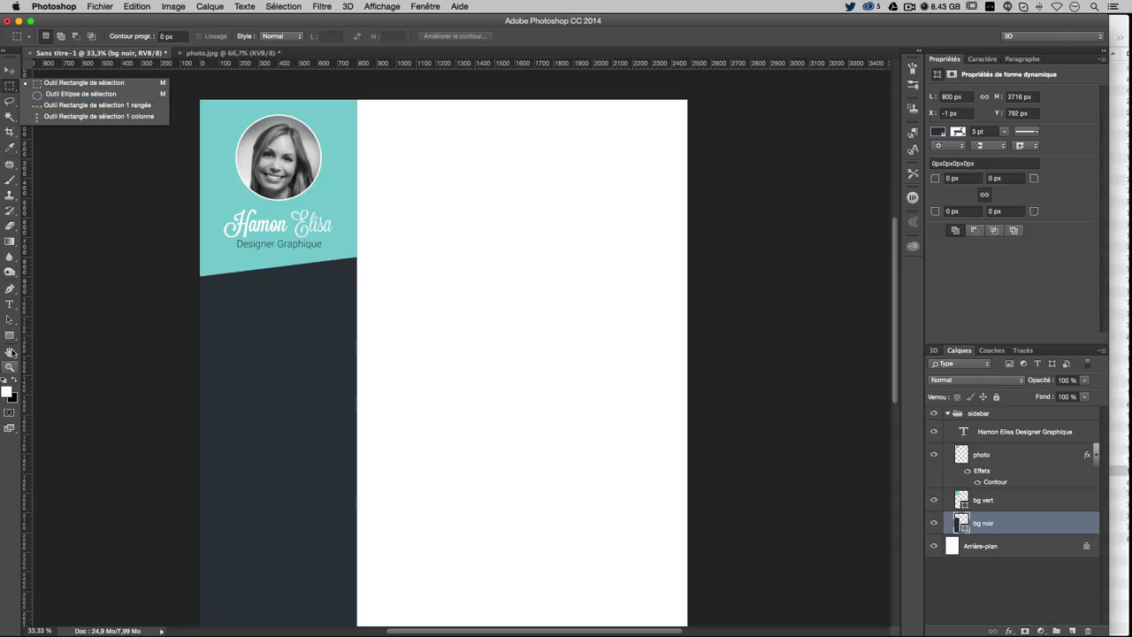
mouse_move(61, 94)
left_mouse_down()
mouse_move(16, 340)
mouse_move(77, 357)
left_mouse_up()
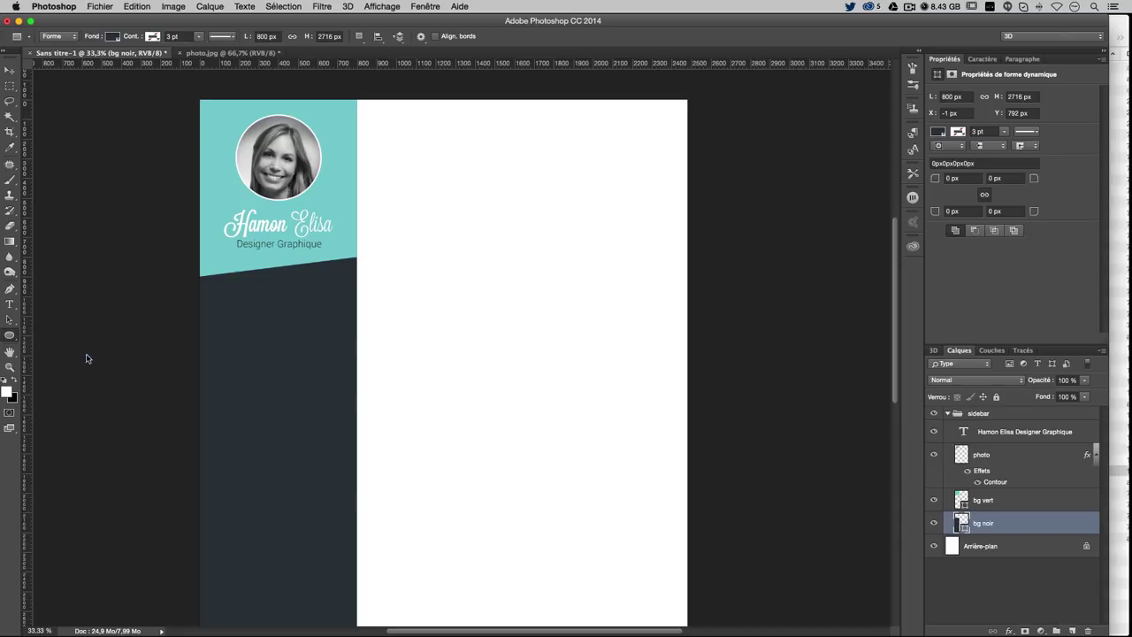
left_click(282, 331)
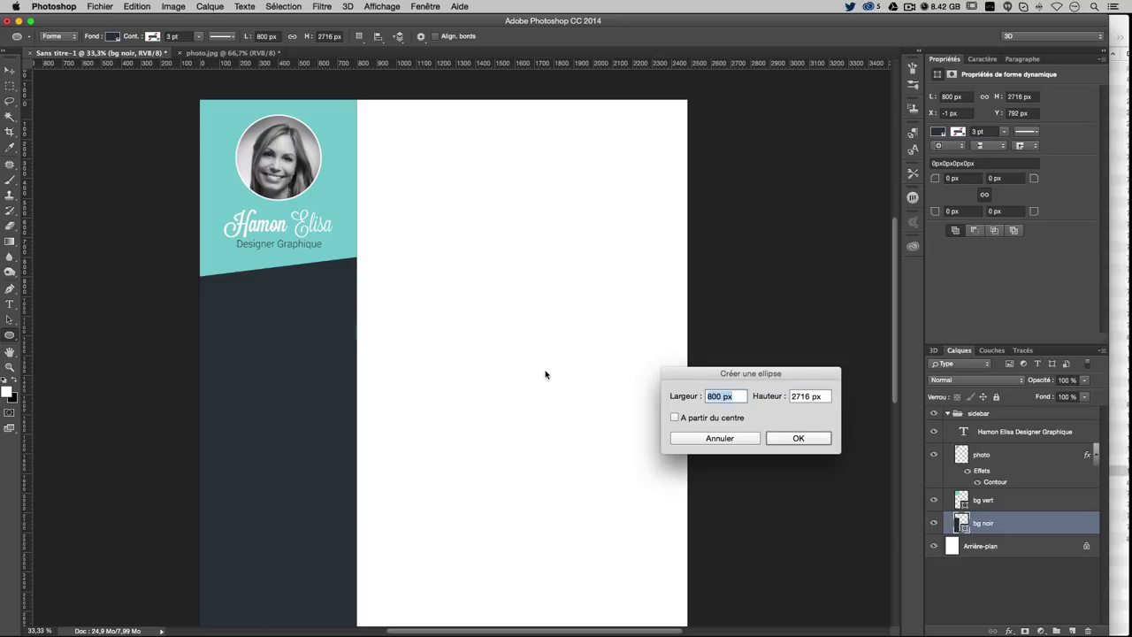
type("50")
key("Tab")
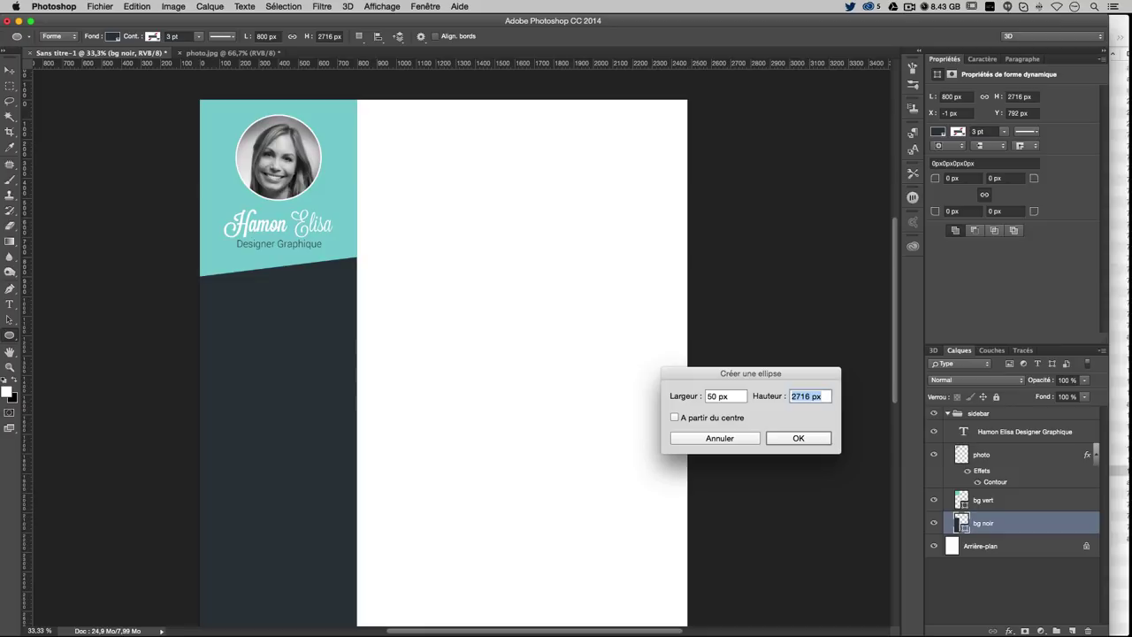
type("50")
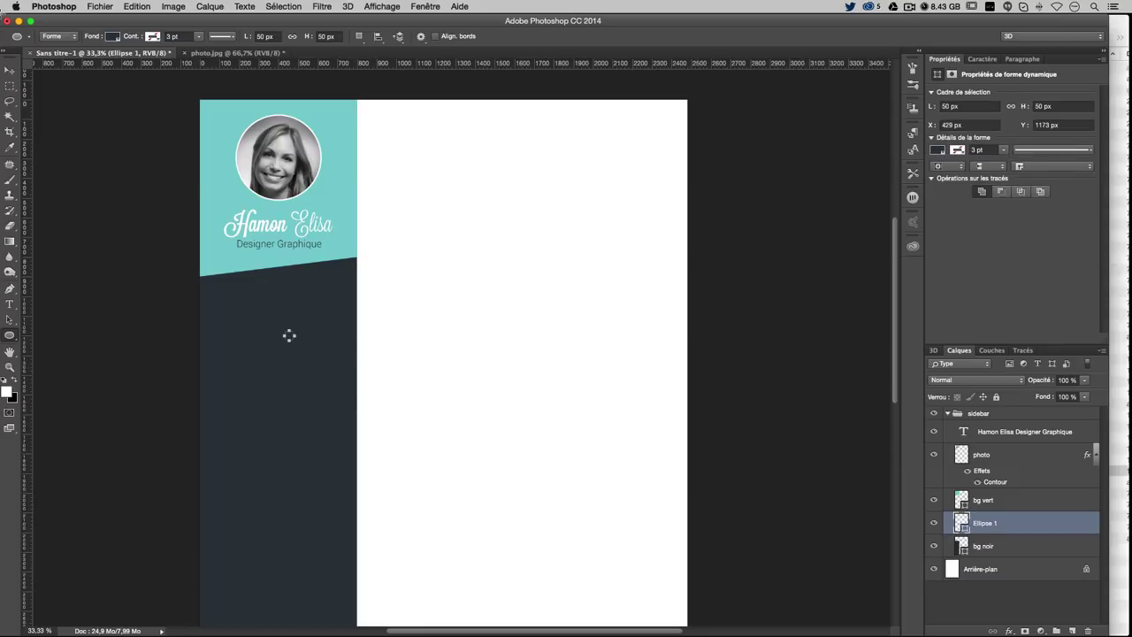
key("v")
left_click_drag(324, 377, 484, 366)
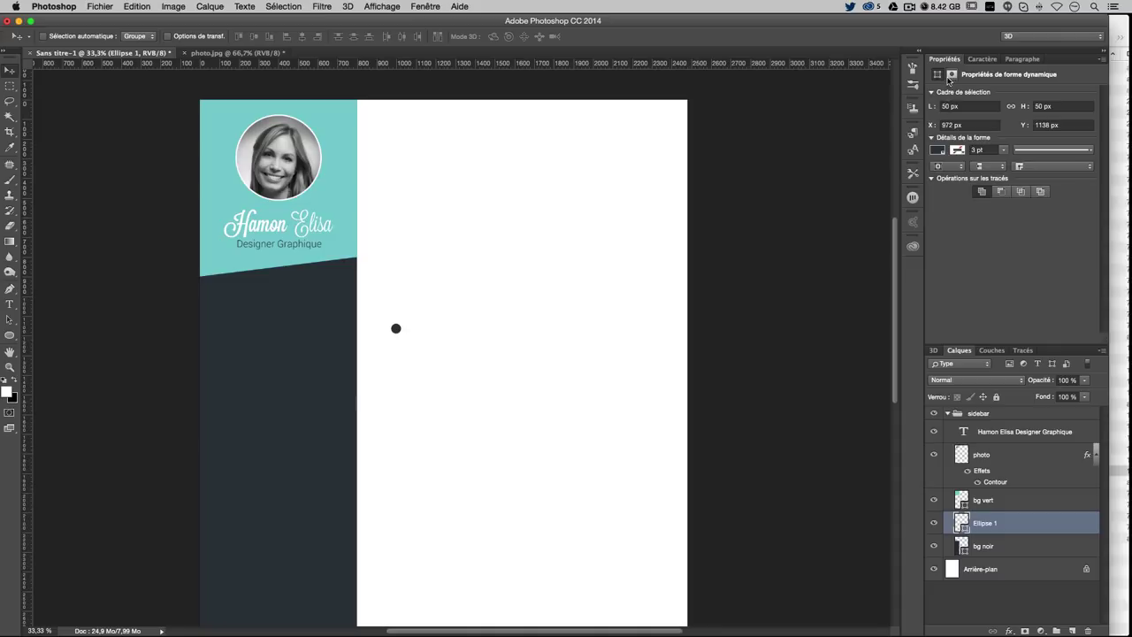
- Resize the circle to 100 × 100 px in the Properties panel
left_click(975, 106)
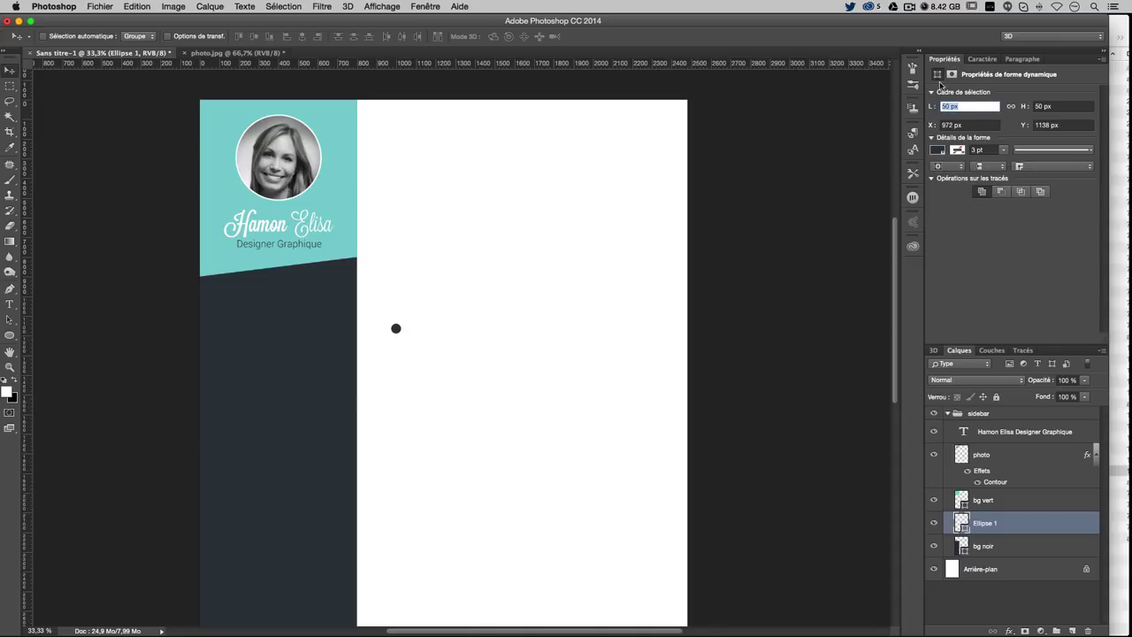
type("80")
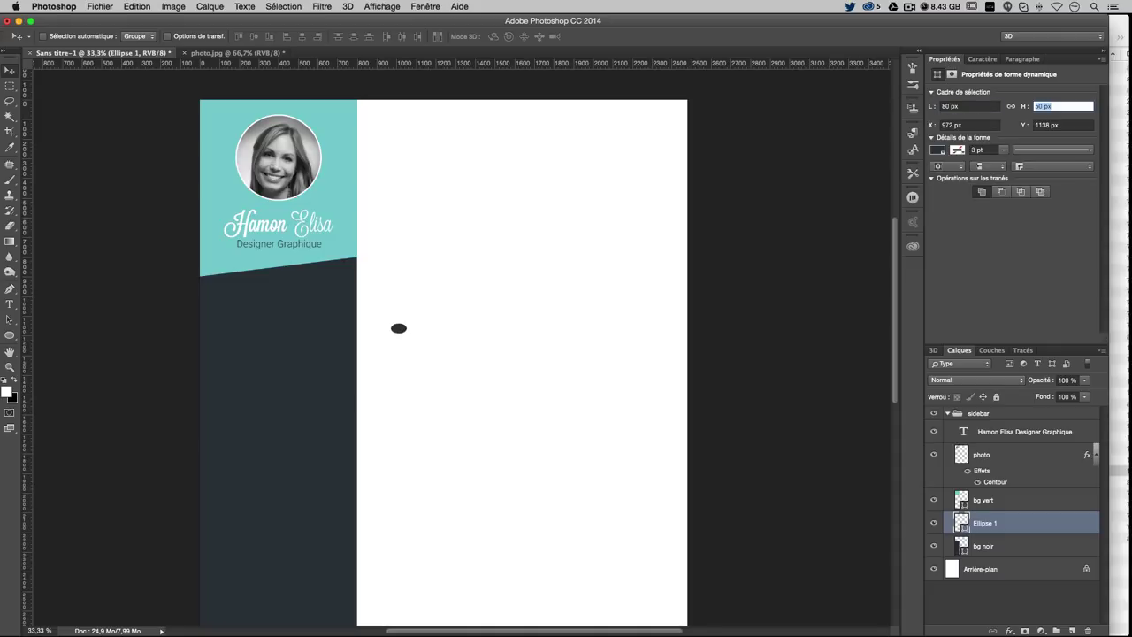
key("Tab")
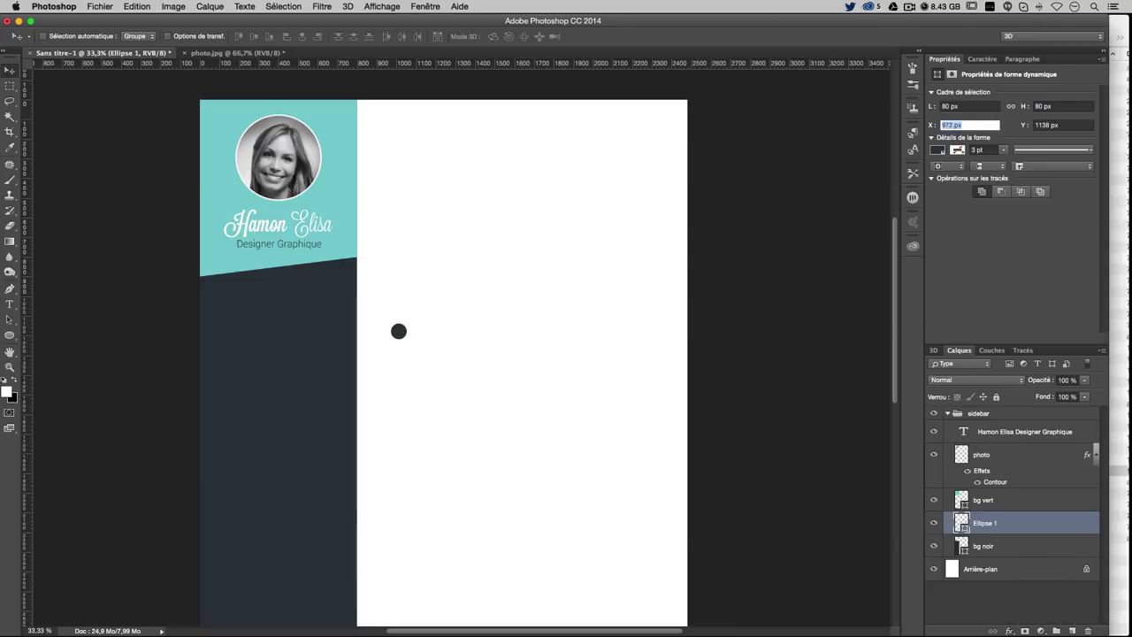
left_click(973, 106)
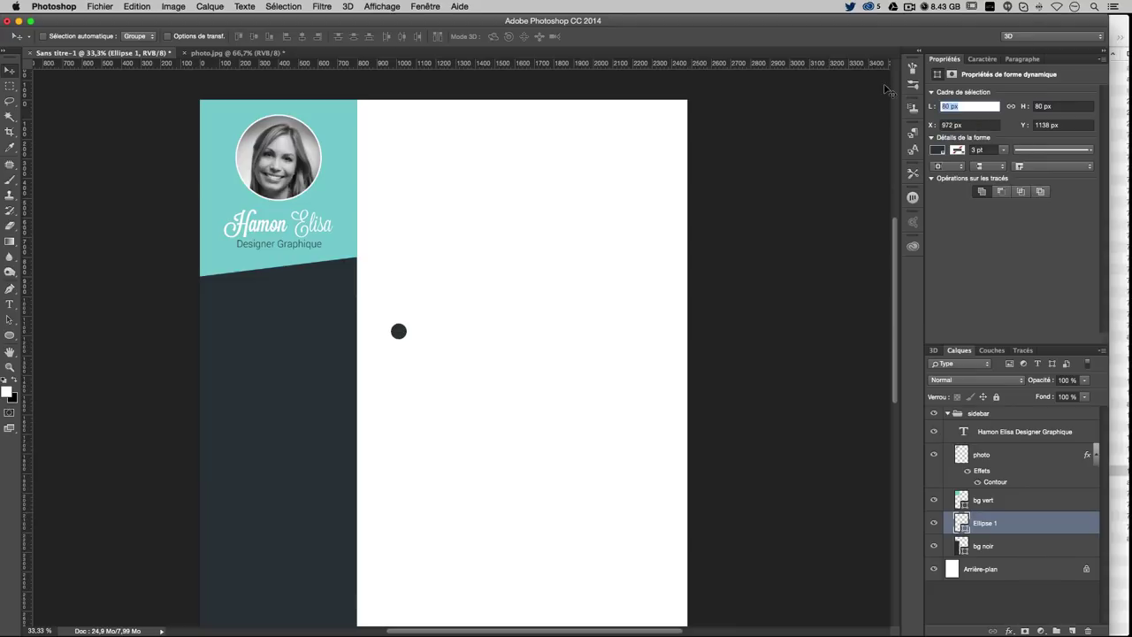
type("100")
key("Tab")
type("100")
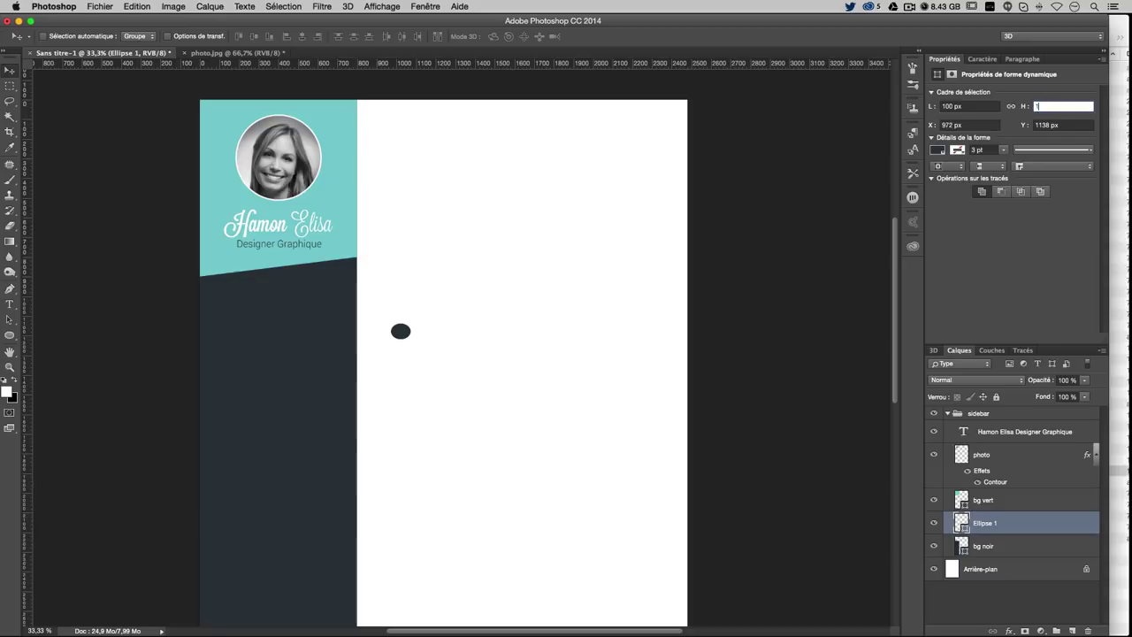
key("Tab")
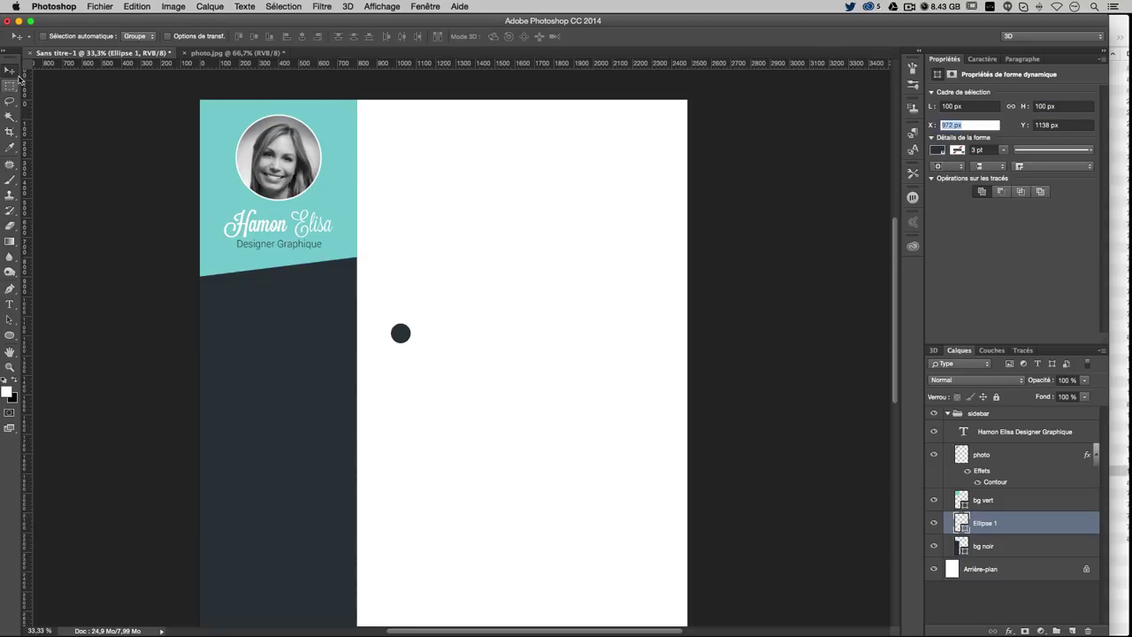
- Move the ellipse layer to the top of the sidebar group and rename it 'puce'
left_click_drag(993, 524, 991, 432)
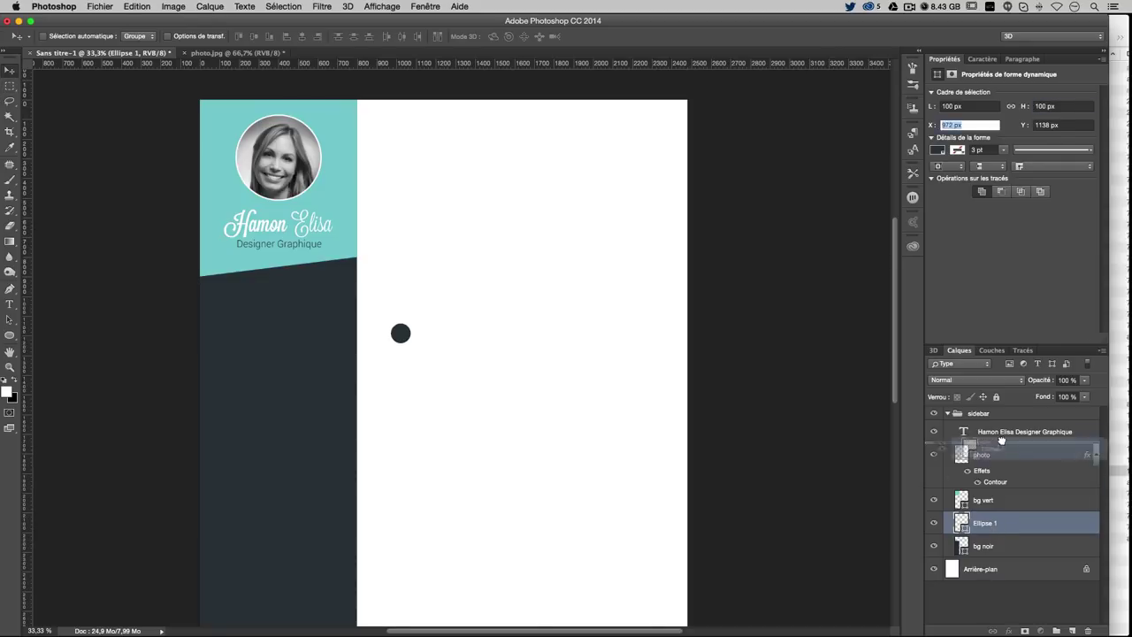
double_click(985, 432)
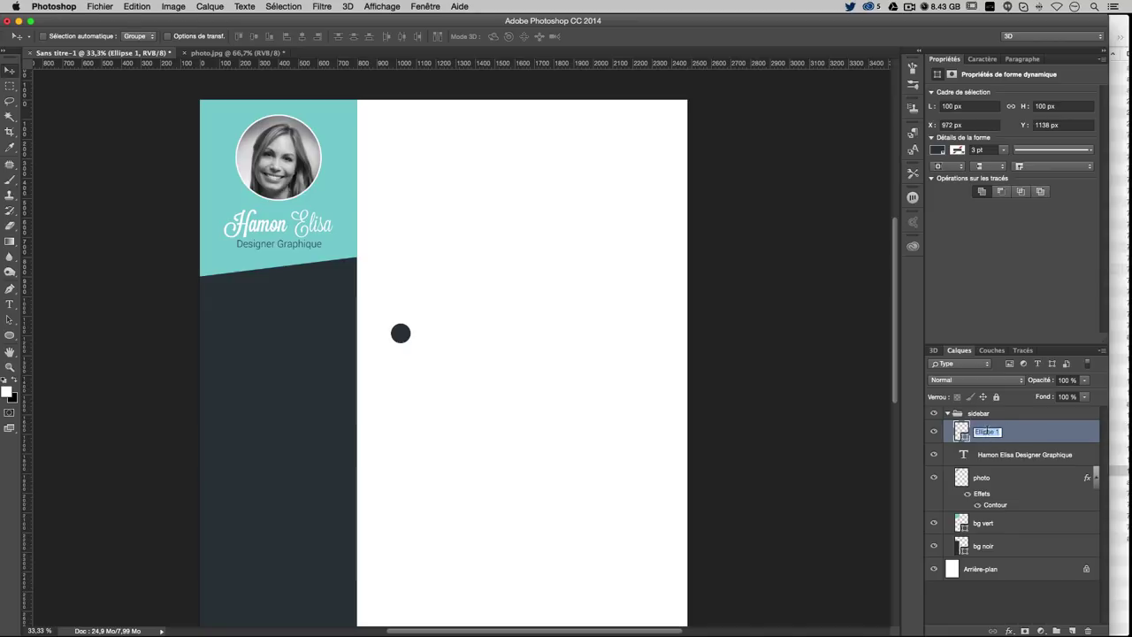
type("puce")
key("Return")
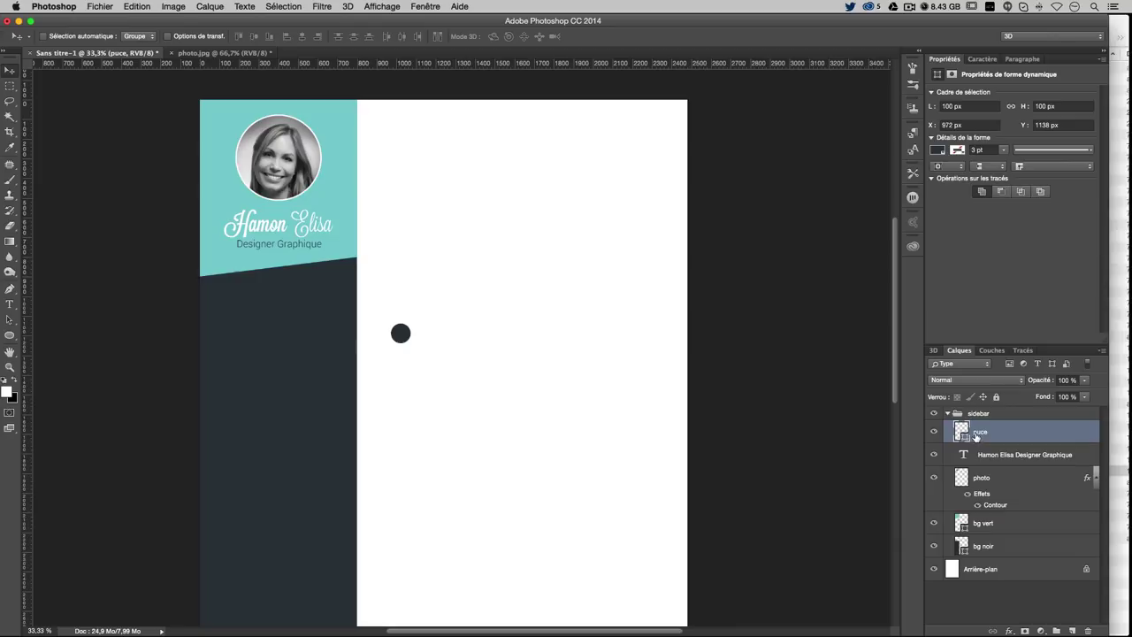
- Tag the puce layer red and set the dot's fill colour to white
right_click(986, 435)
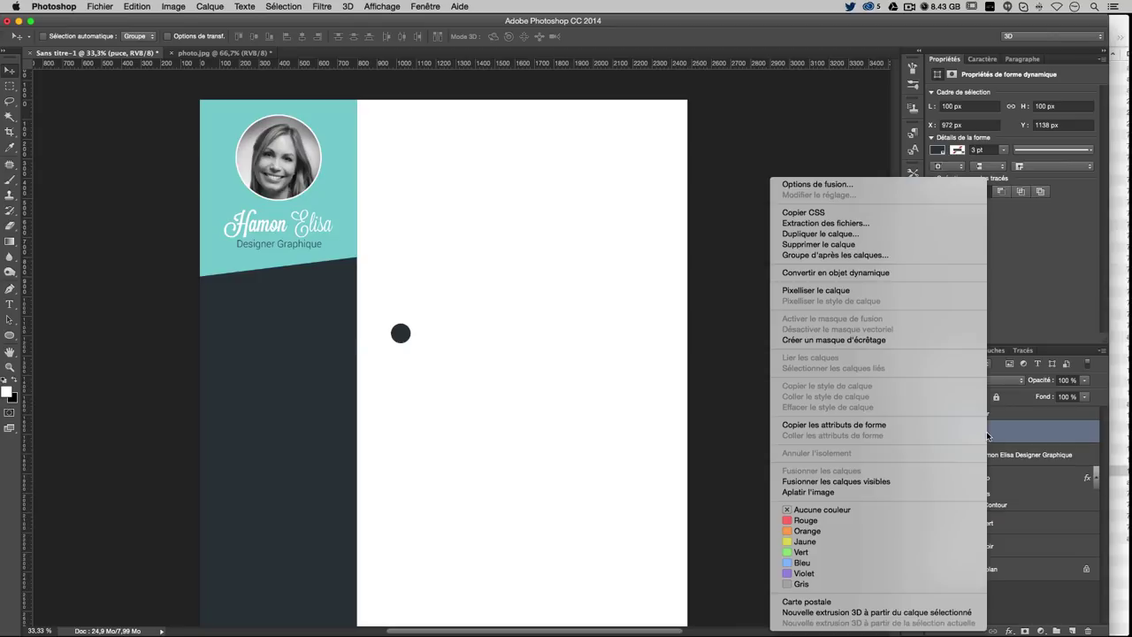
left_click(946, 521)
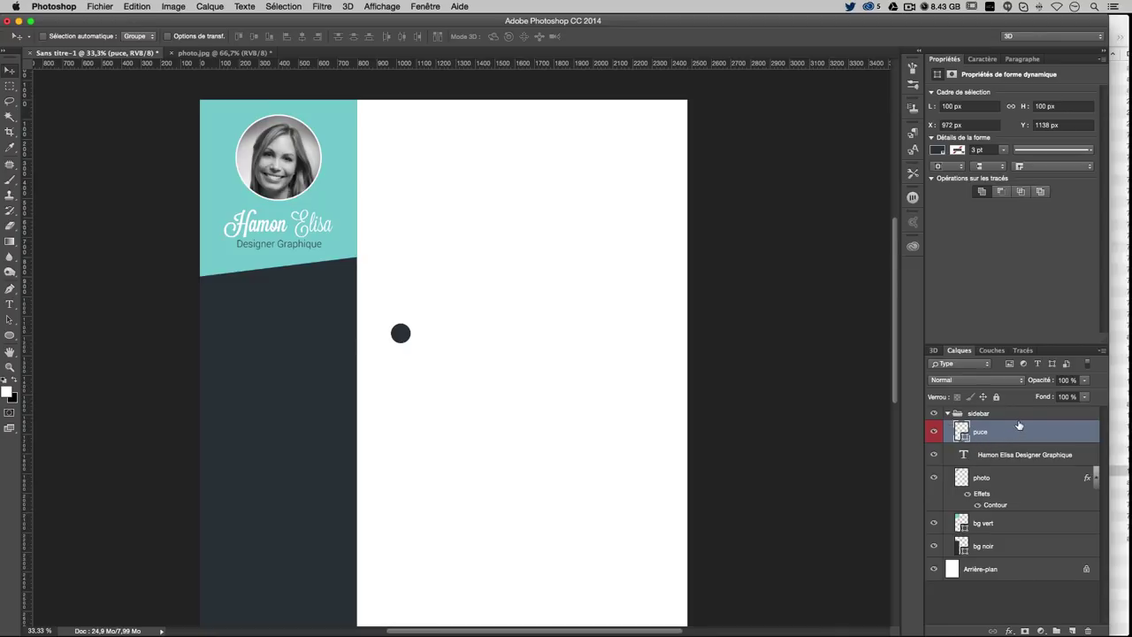
double_click(961, 430)
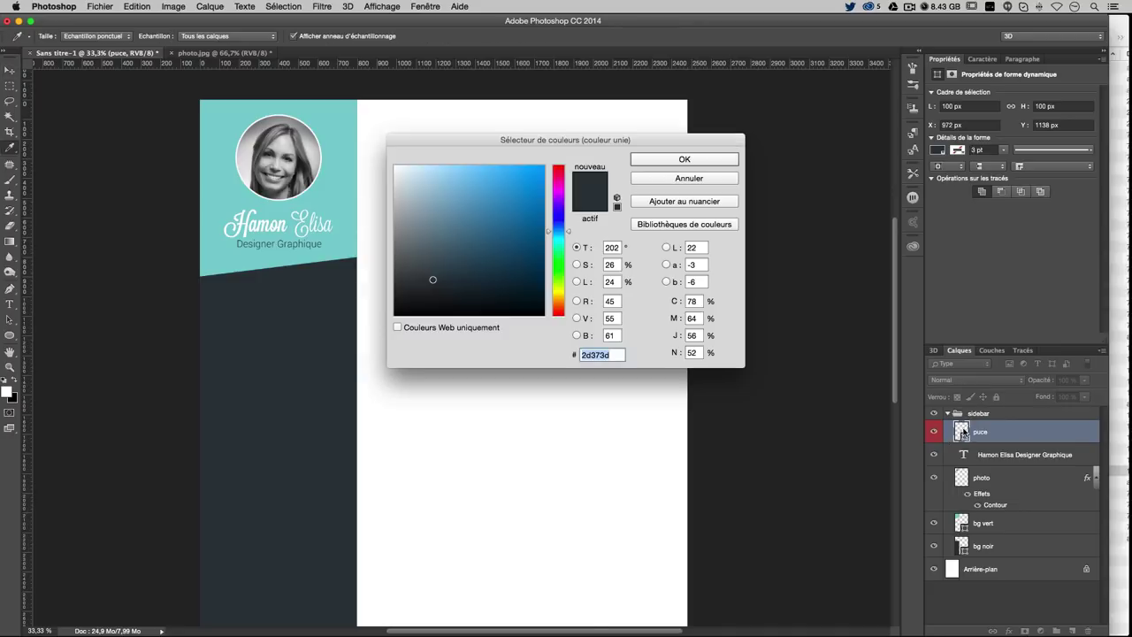
left_click(359, 143)
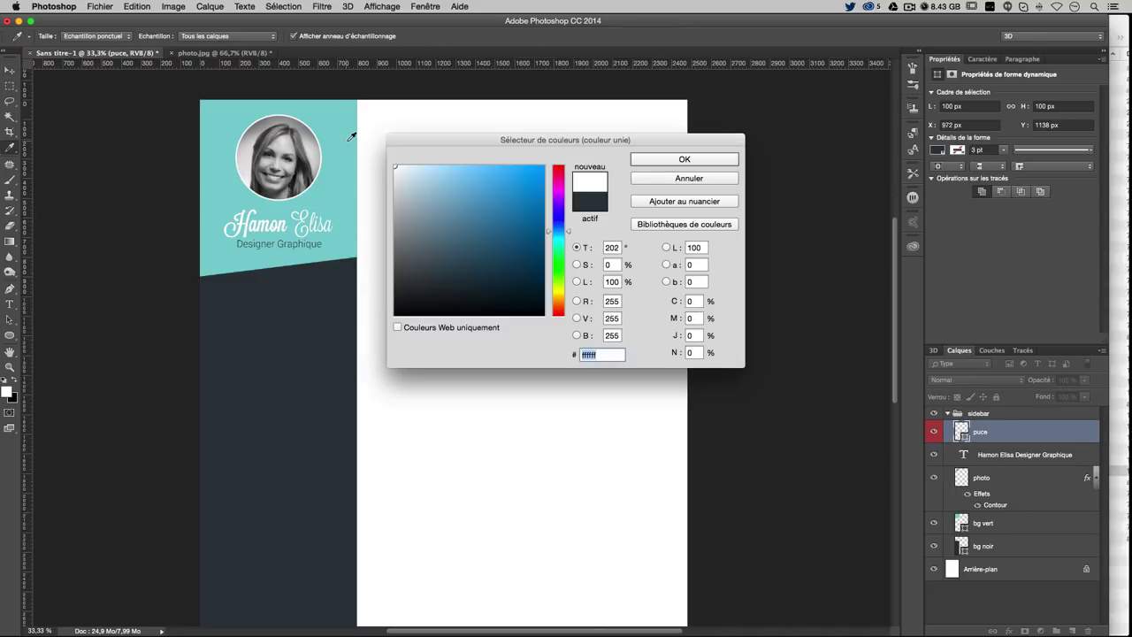
left_click(685, 160)
- Move the white dot into the dark sidebar between the guides, at about X 114, Y 1024 px
key("v")
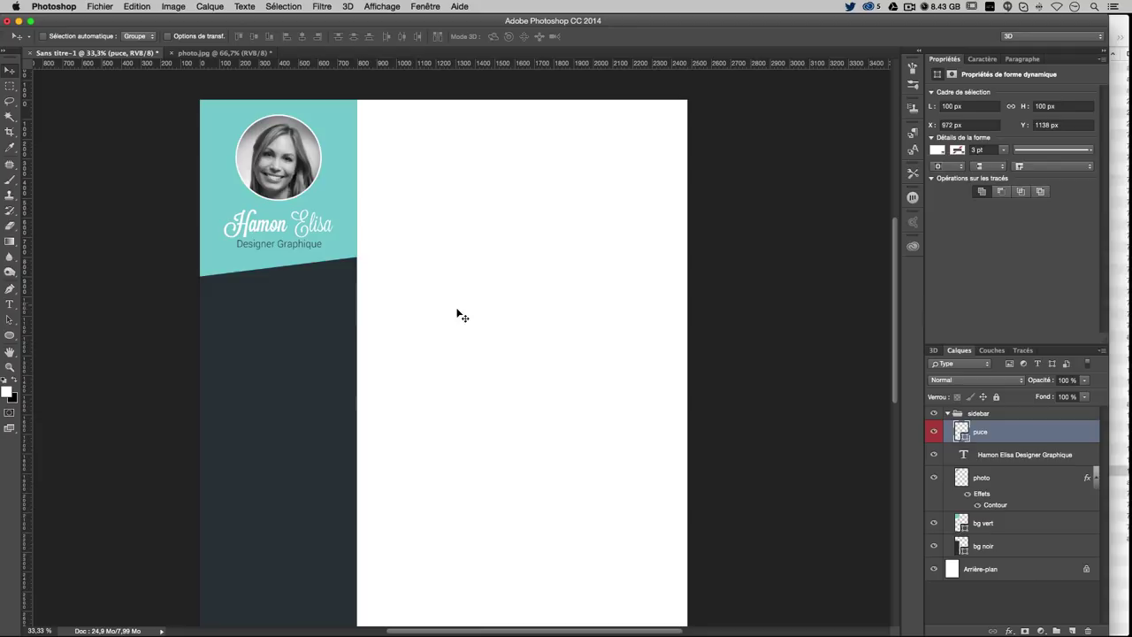
left_click_drag(457, 313, 285, 280)
key("ctrl+semicolon")
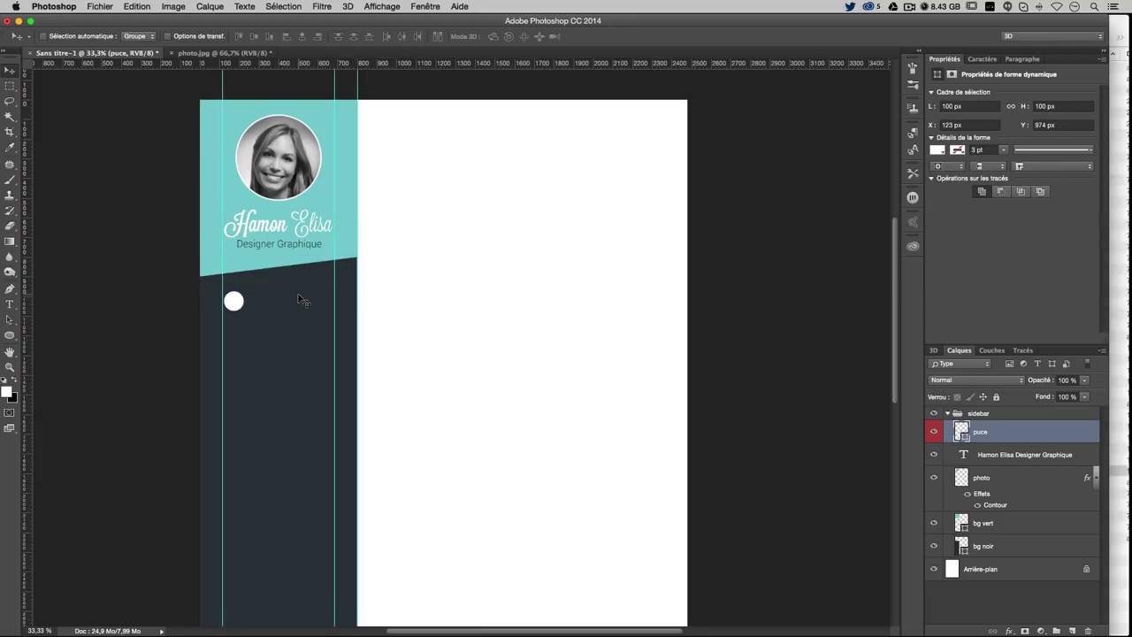
left_click_drag(302, 298, 299, 304)
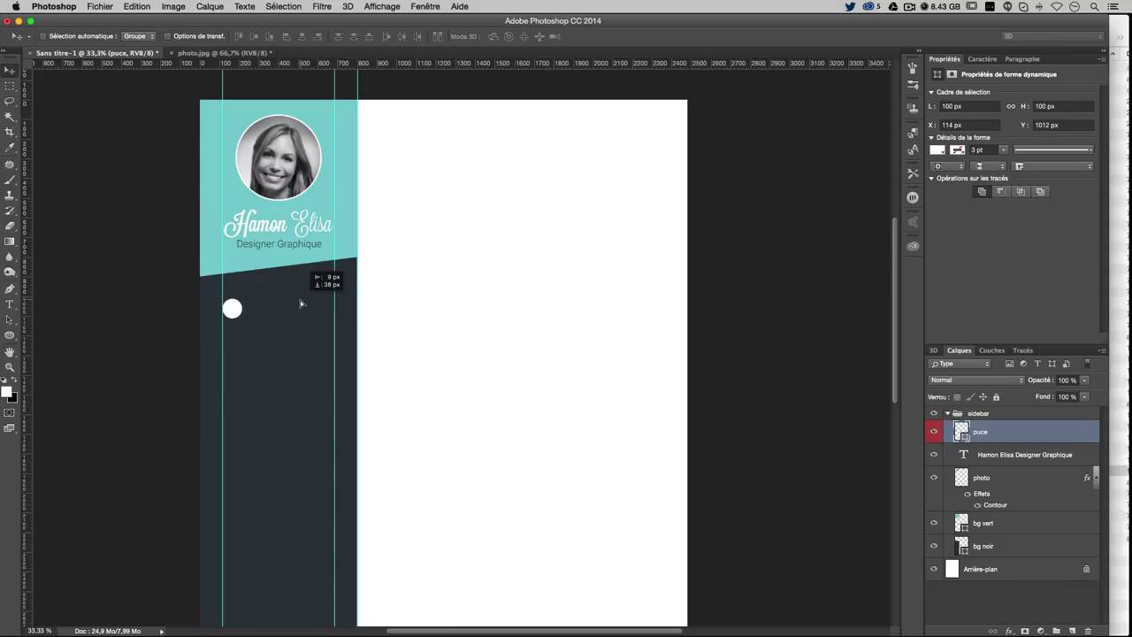
left_click_drag(301, 304, 301, 307)
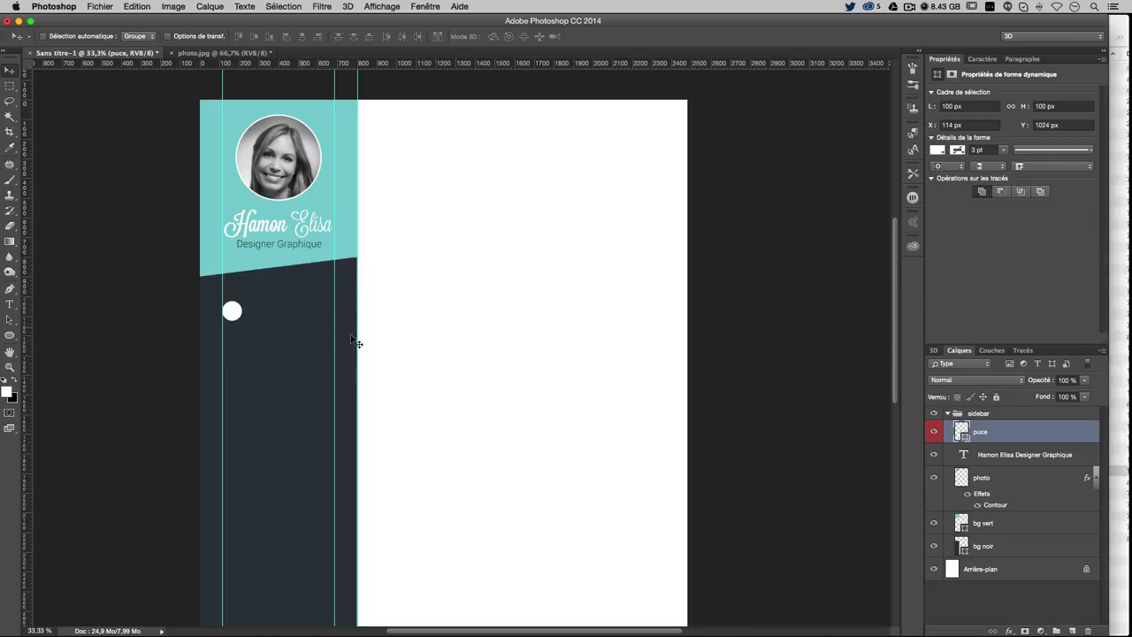
- Drag 1176.png from the images folder onto the Photoshop CV document
left_click(1118, 23)
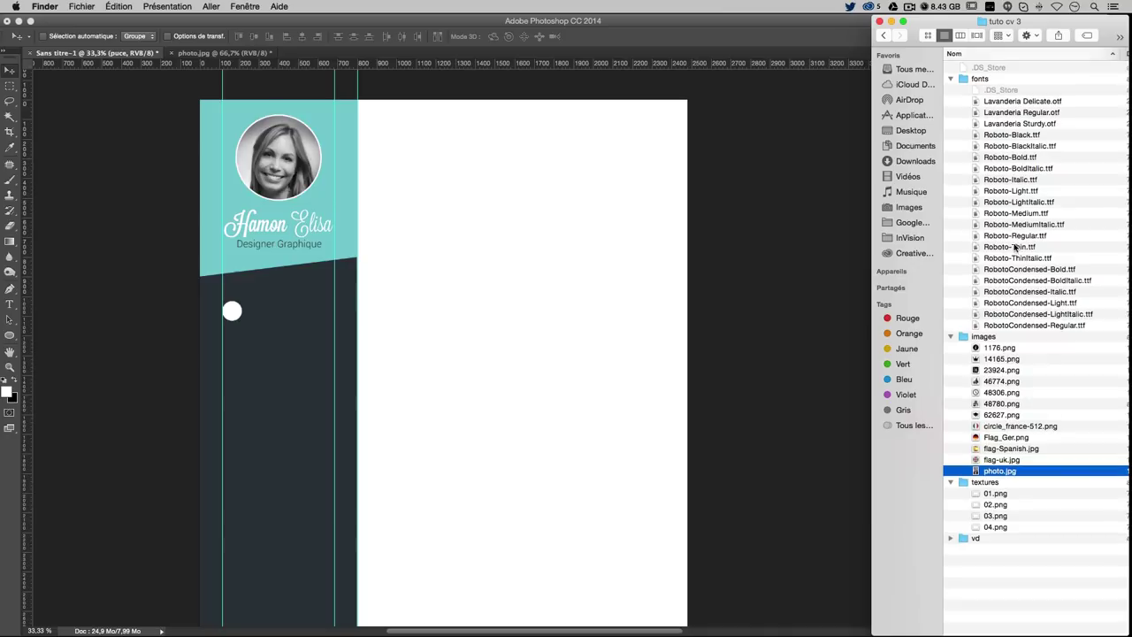
left_click(997, 349)
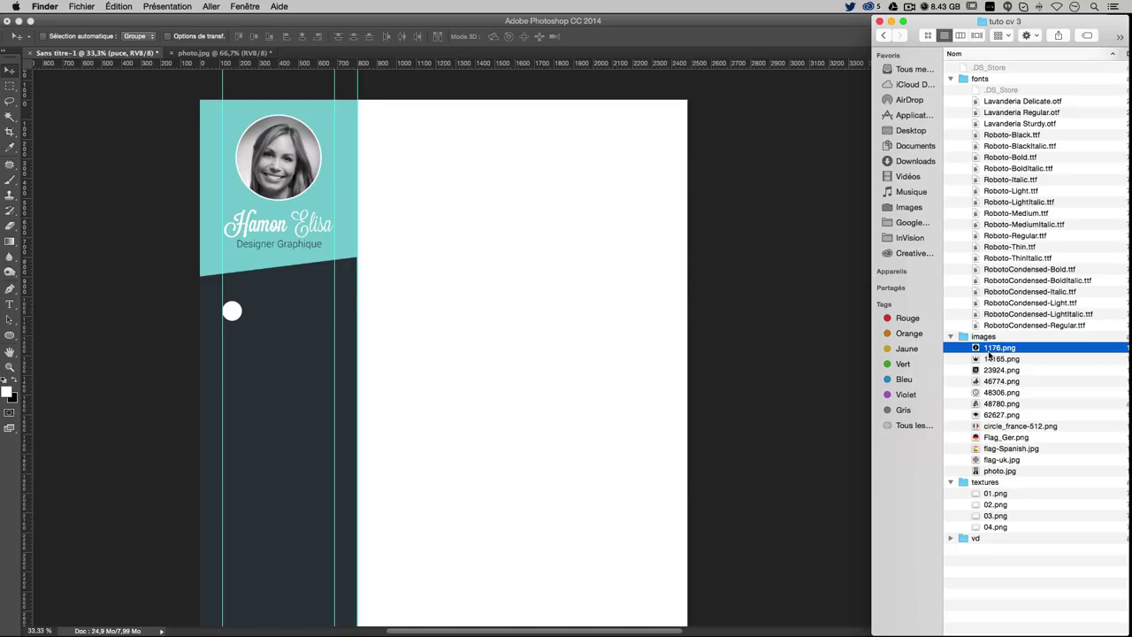
left_click_drag(999, 351, 222, 315)
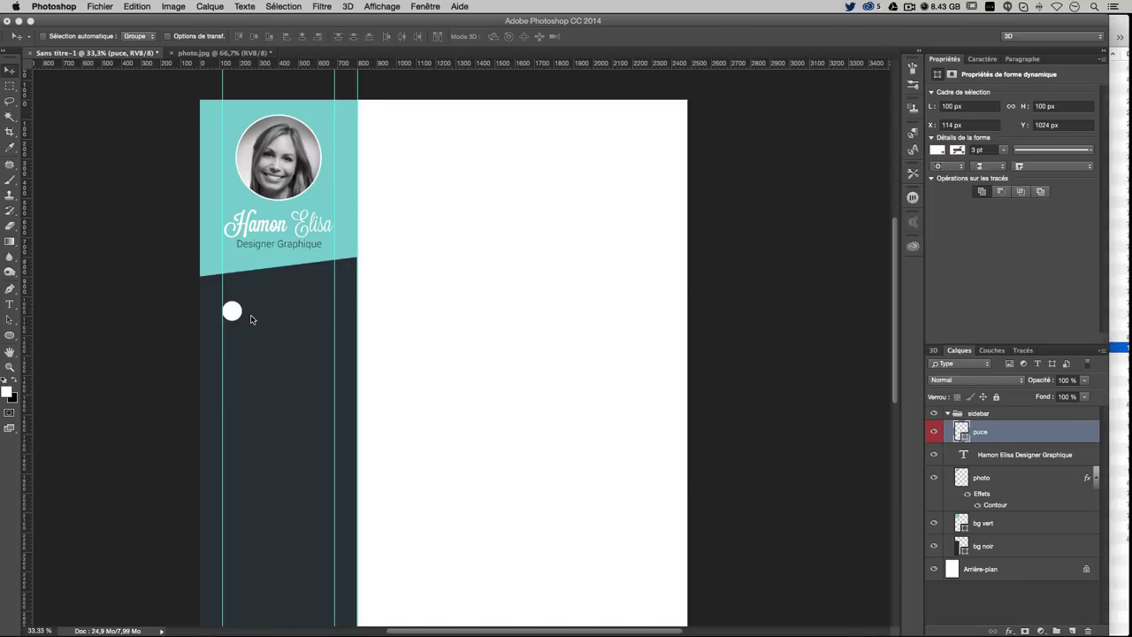
- Commit the placed 1176.png info icon and centre it over the white puce dot
key("Return")
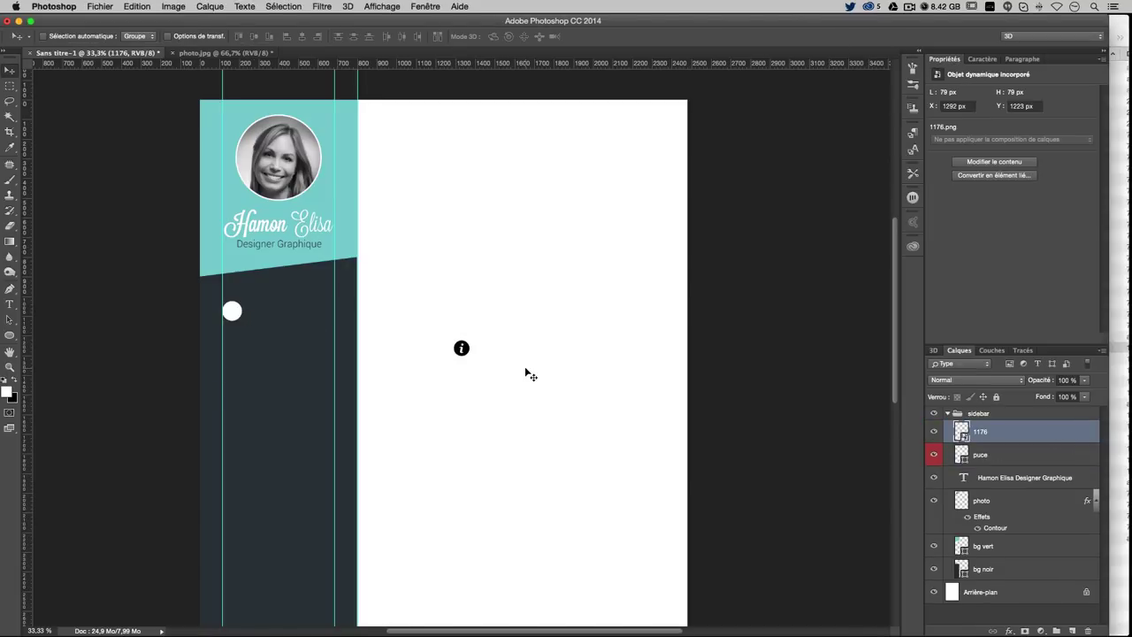
mouse_move(534, 378)
left_mouse_down()
mouse_move(309, 343)
mouse_move(311, 364)
mouse_move(473, 352)
mouse_move(379, 339)
mouse_move(473, 356)
left_mouse_up()
left_click_drag(417, 329, 257, 322)
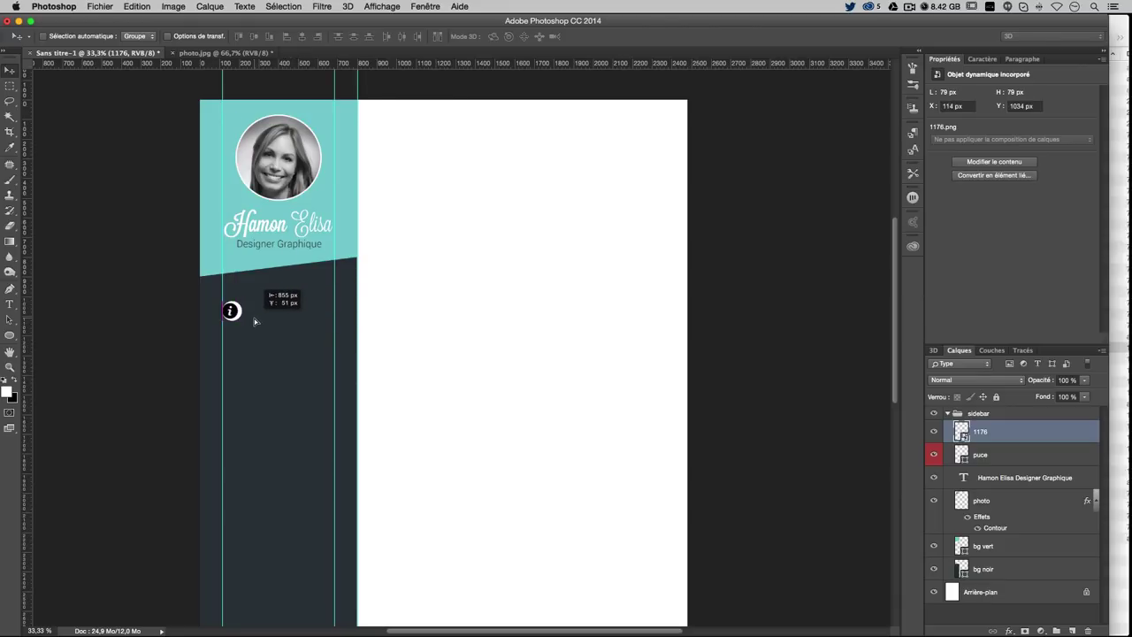
left_click_drag(257, 323, 247, 320)
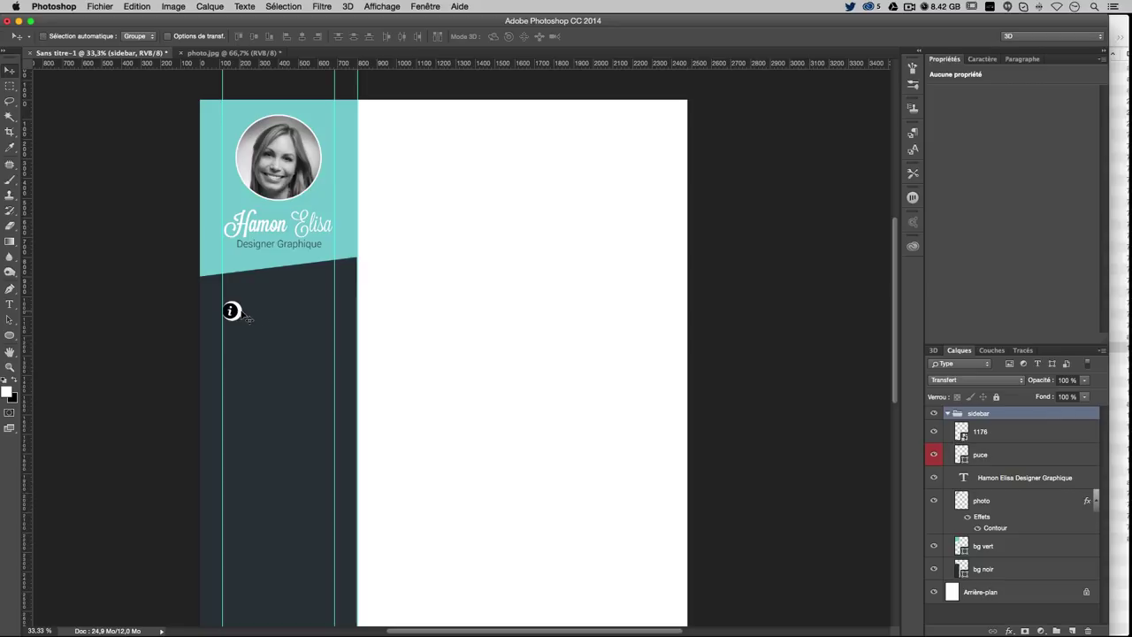
left_click(1004, 459)
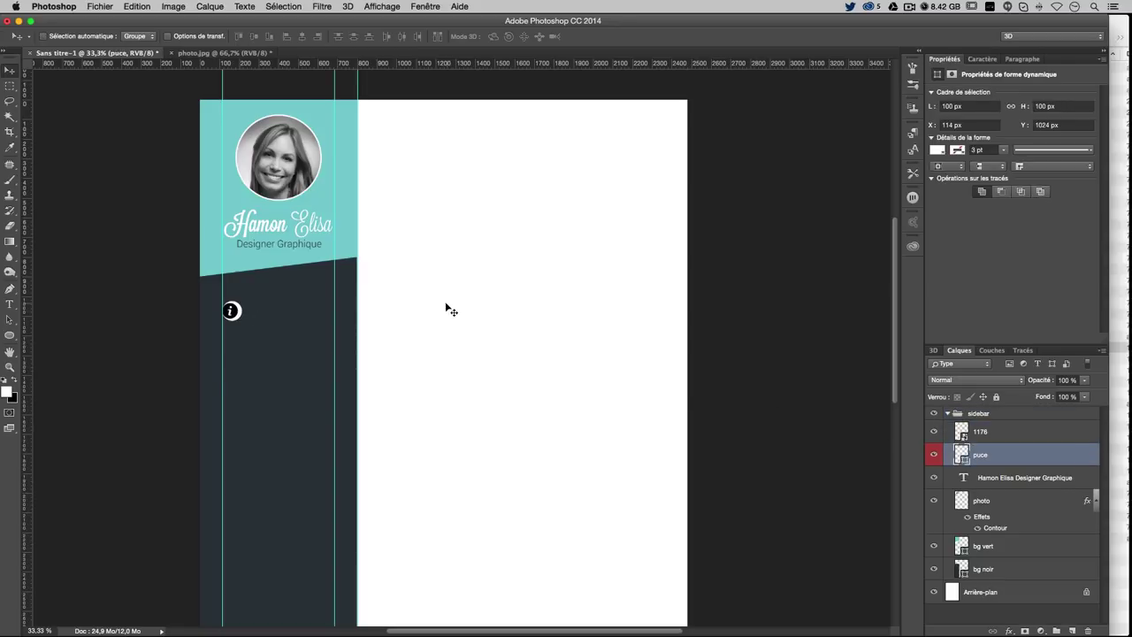
- Lower the white dot further and rename the 1176 layer to 'ico info'
left_click_drag(448, 307, 443, 455)
double_click(980, 432)
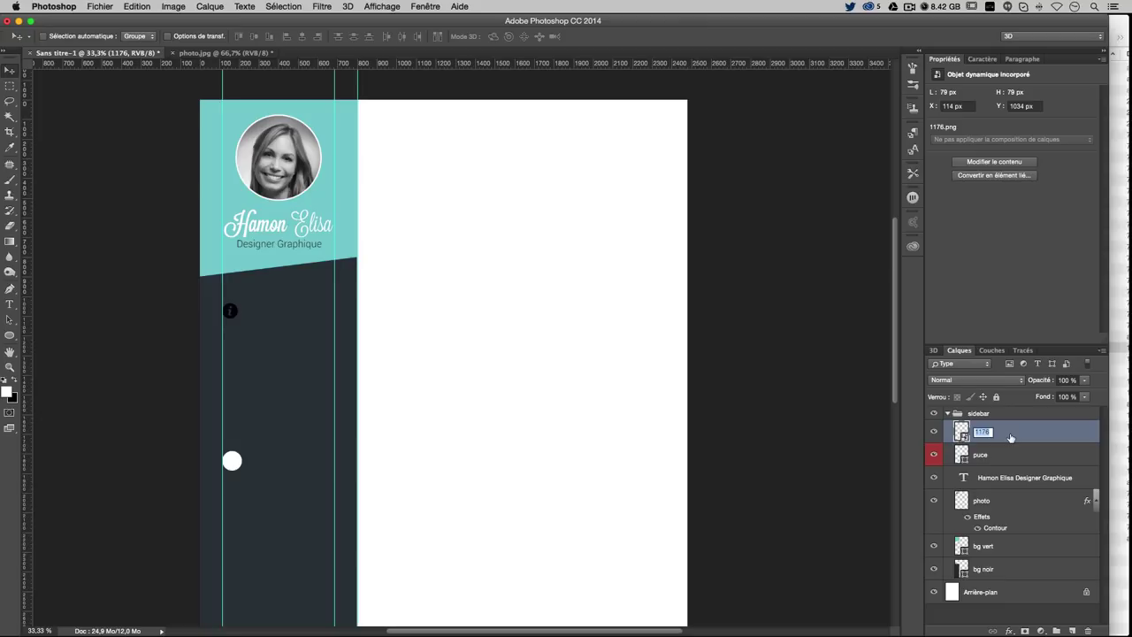
type("i")
key("BackSpace")
key("BackSpace")
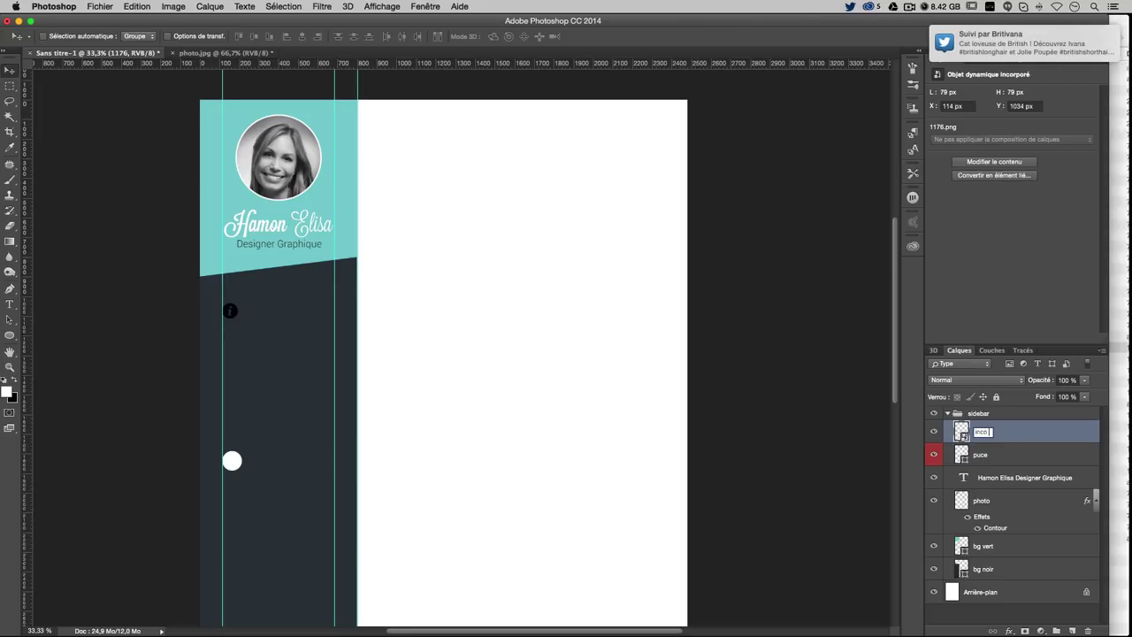
type("info")
key("Return")
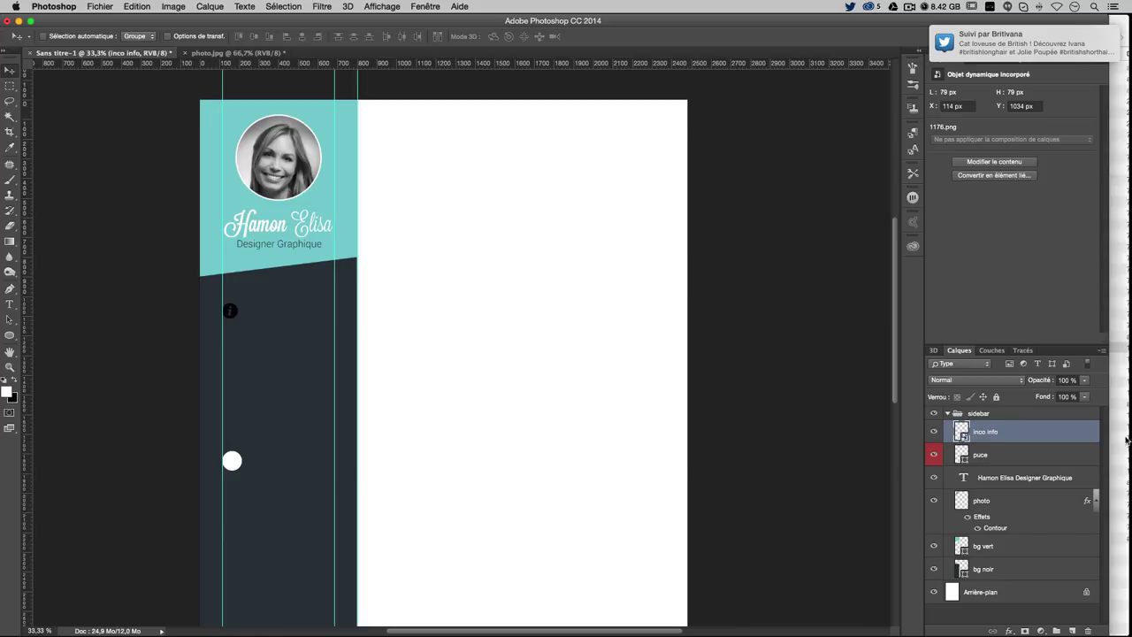
double_click(982, 432)
type("ico")
key("Return")
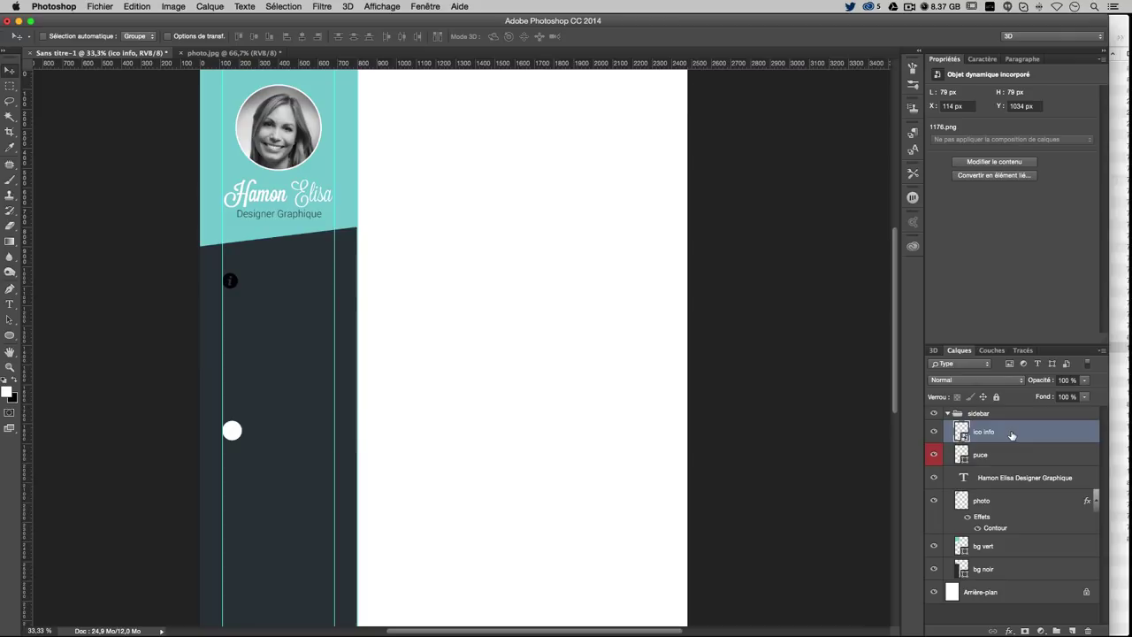
- Give the ico info layer a white Incrustation couleur (colour overlay) style
double_click(1012, 434)
left_click(364, 260)
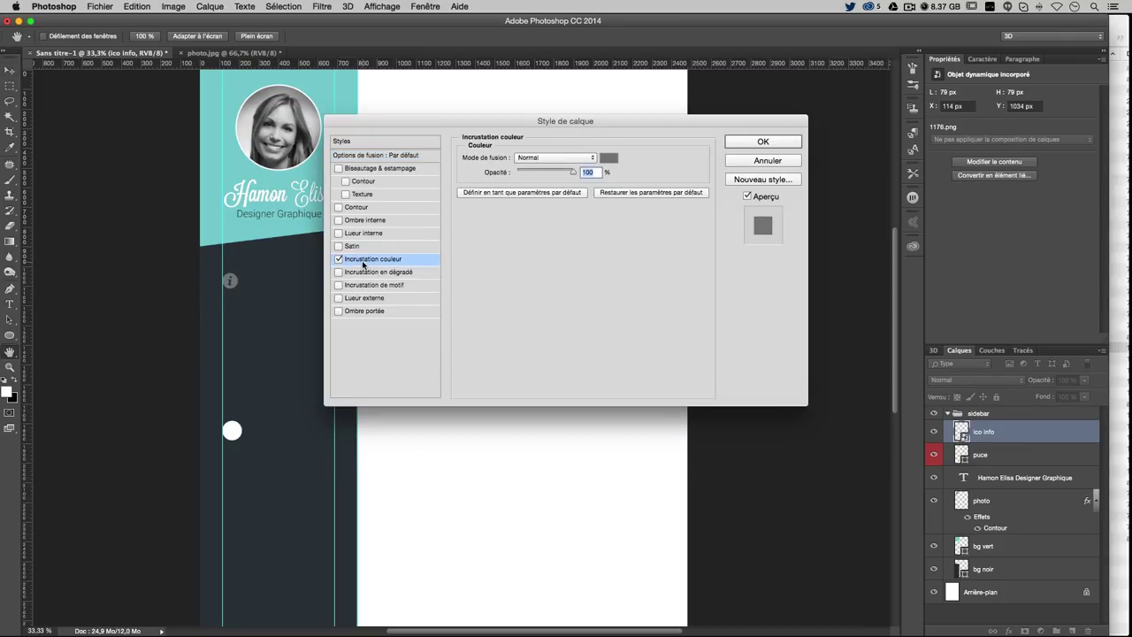
left_click(609, 157)
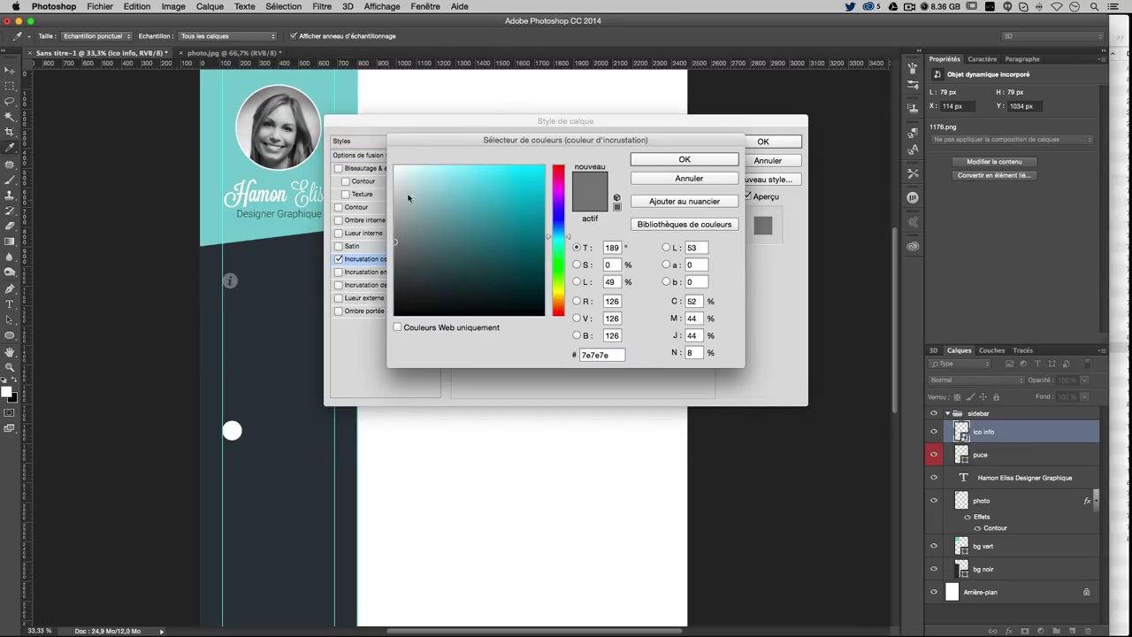
left_click_drag(408, 197, 394, 165)
left_click(734, 161)
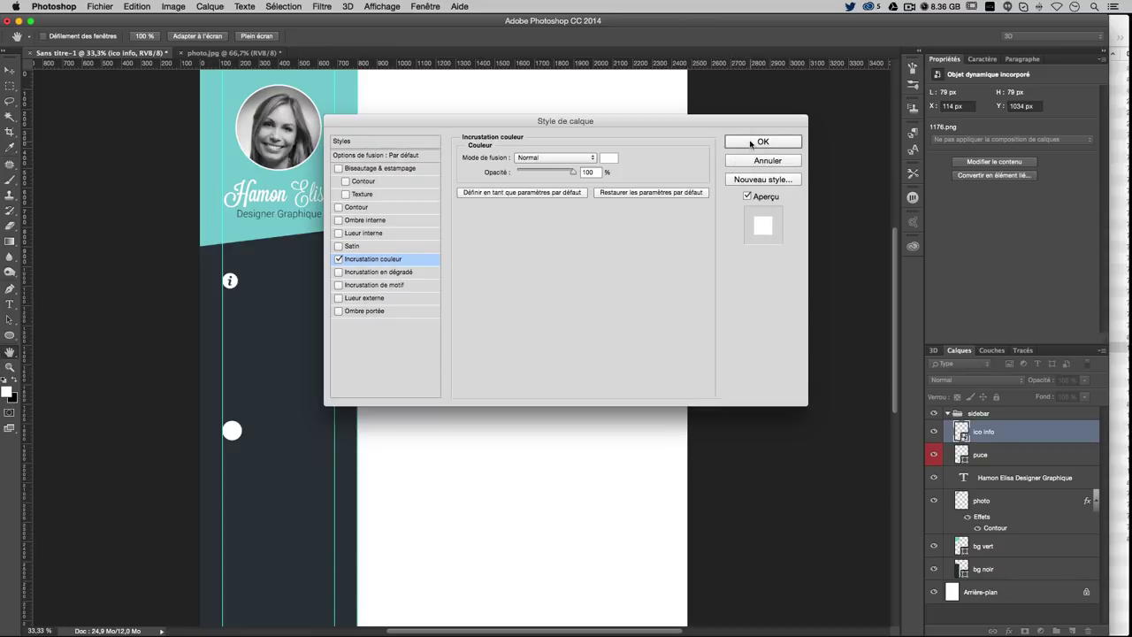
left_click(750, 144)
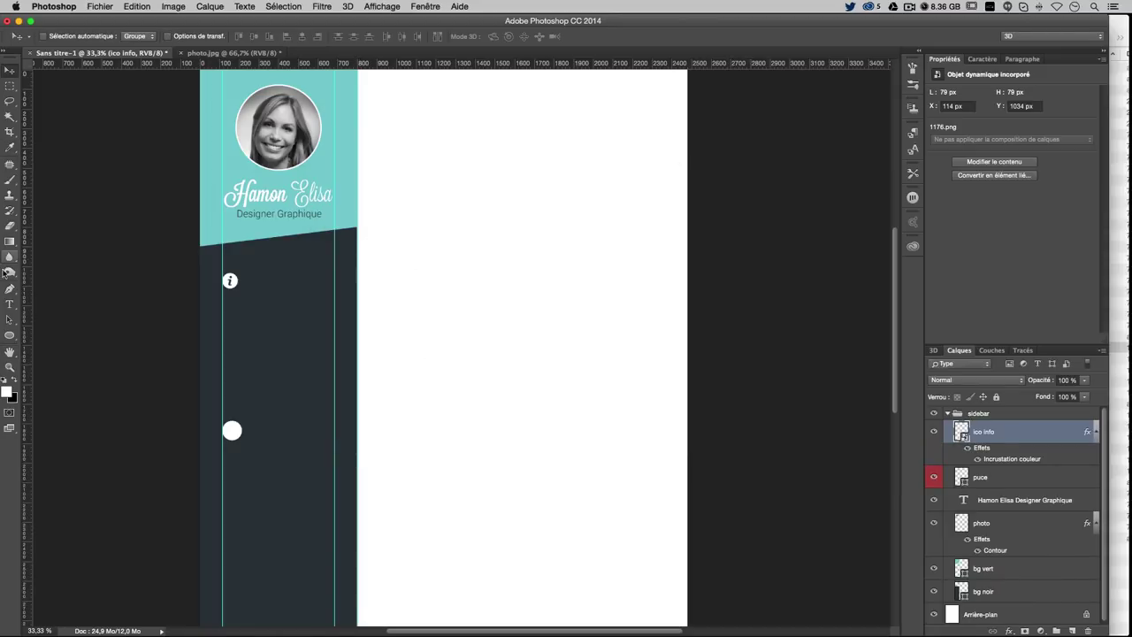
- Type the 'A propos' heading beside the info icon in Lavanderia Sturdy
left_click(9, 304)
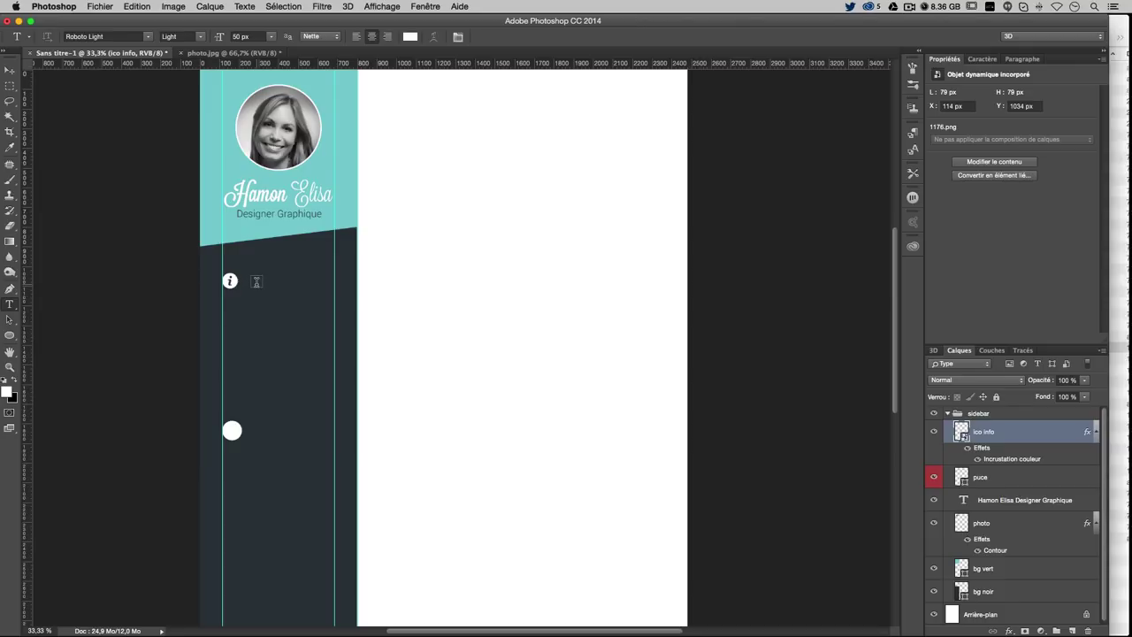
left_click(255, 283)
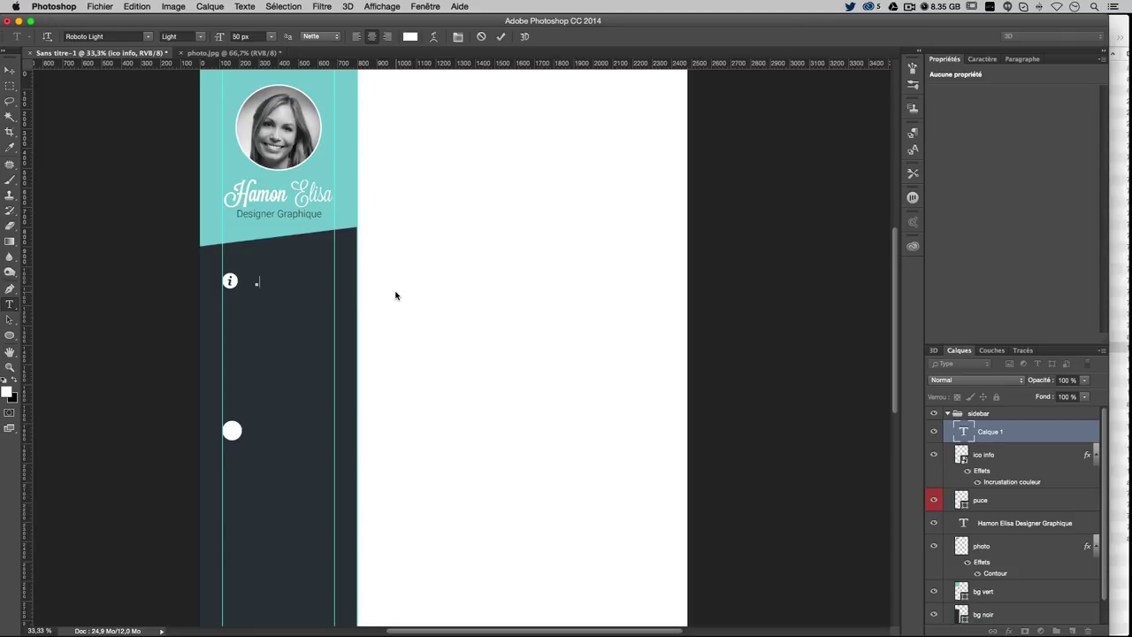
type("op")
type("os")
key("ctrl+a")
left_click(991, 58)
left_click(964, 73)
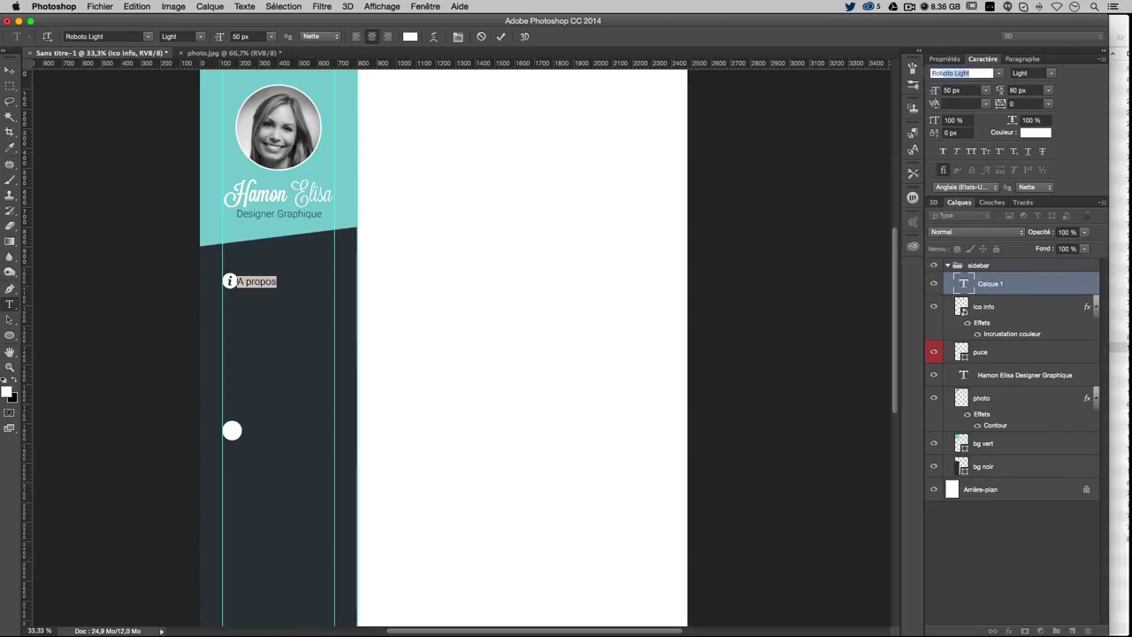
key("BackSpace")
type("lavan")
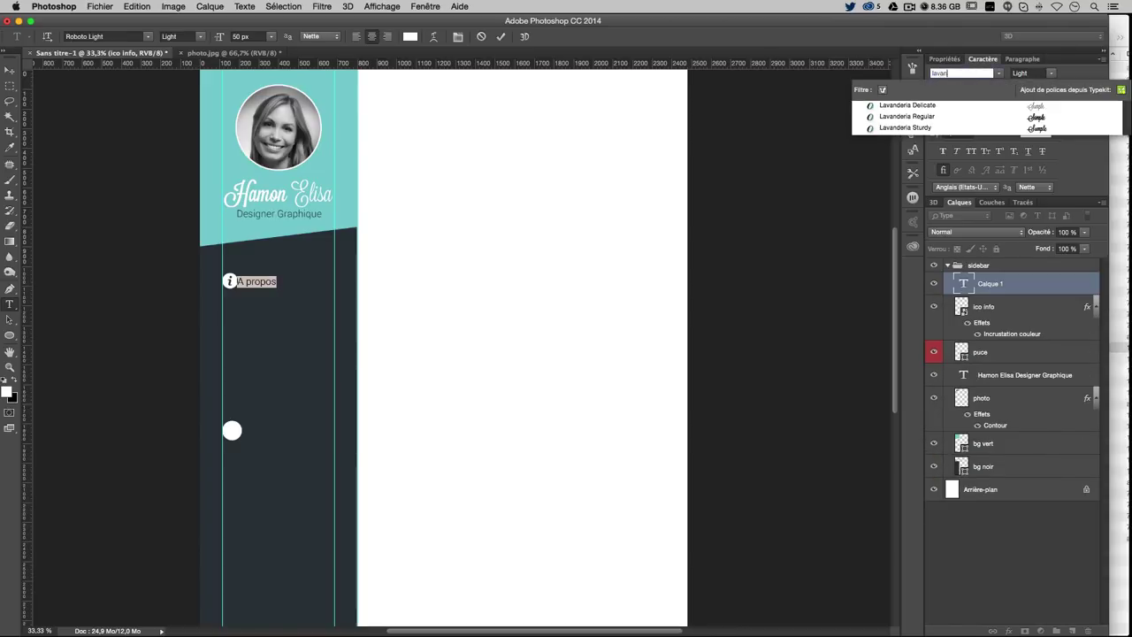
key("Down")
key("Down")
key("Down")
key("Return")
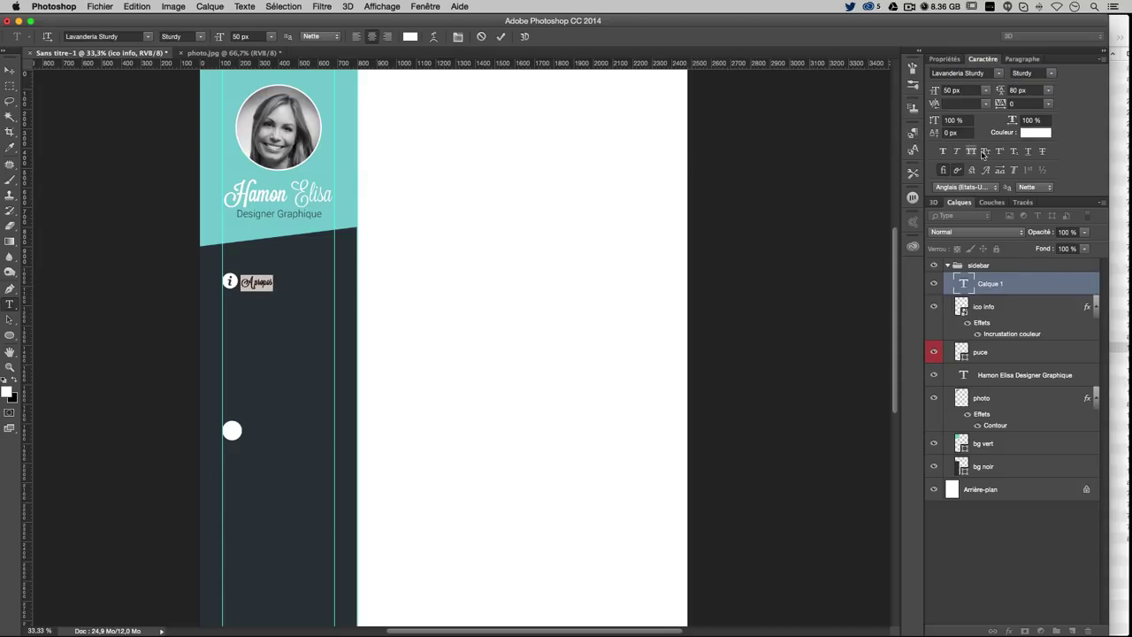
- Set the heading to 100 px and teal (#81cdd1) sampled from the sidebar
left_click(960, 90)
type("100")
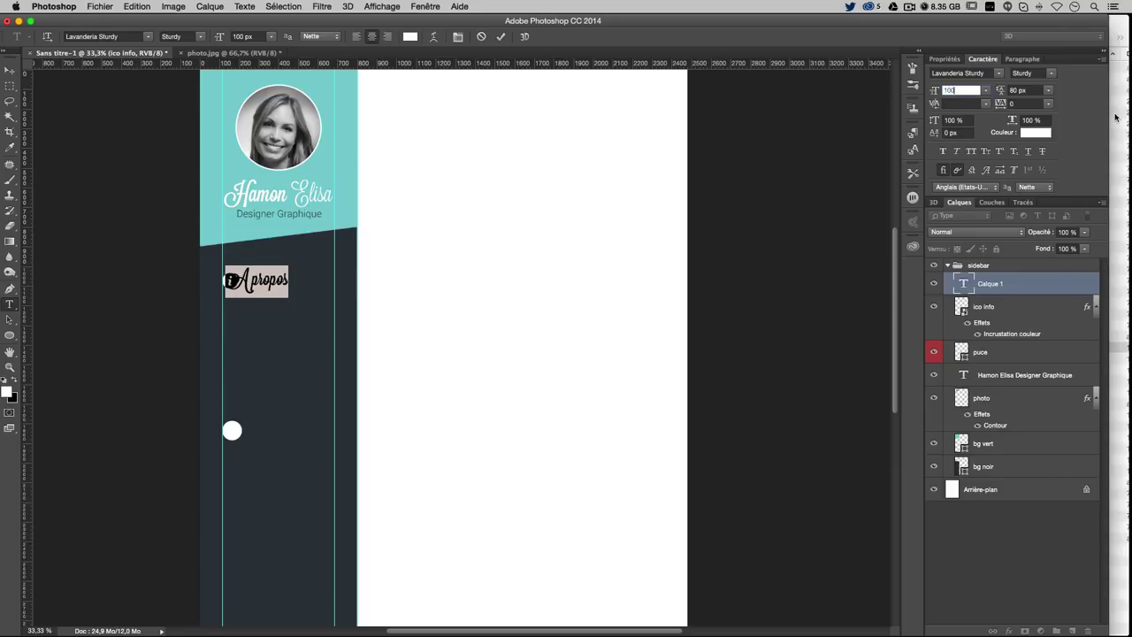
left_click(1029, 134)
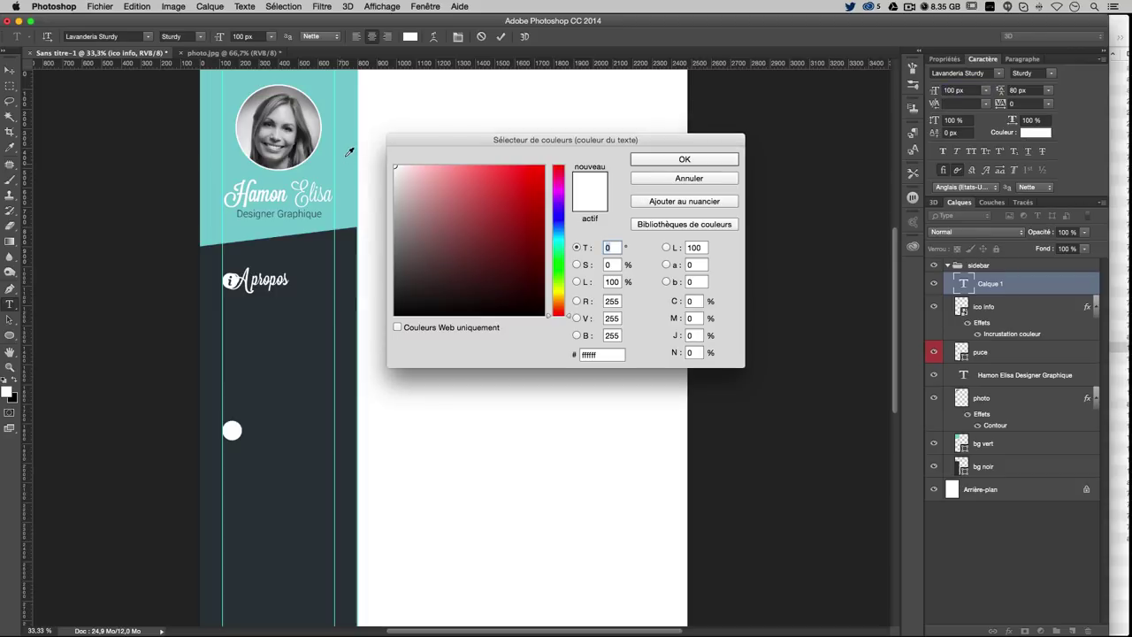
left_click(352, 129)
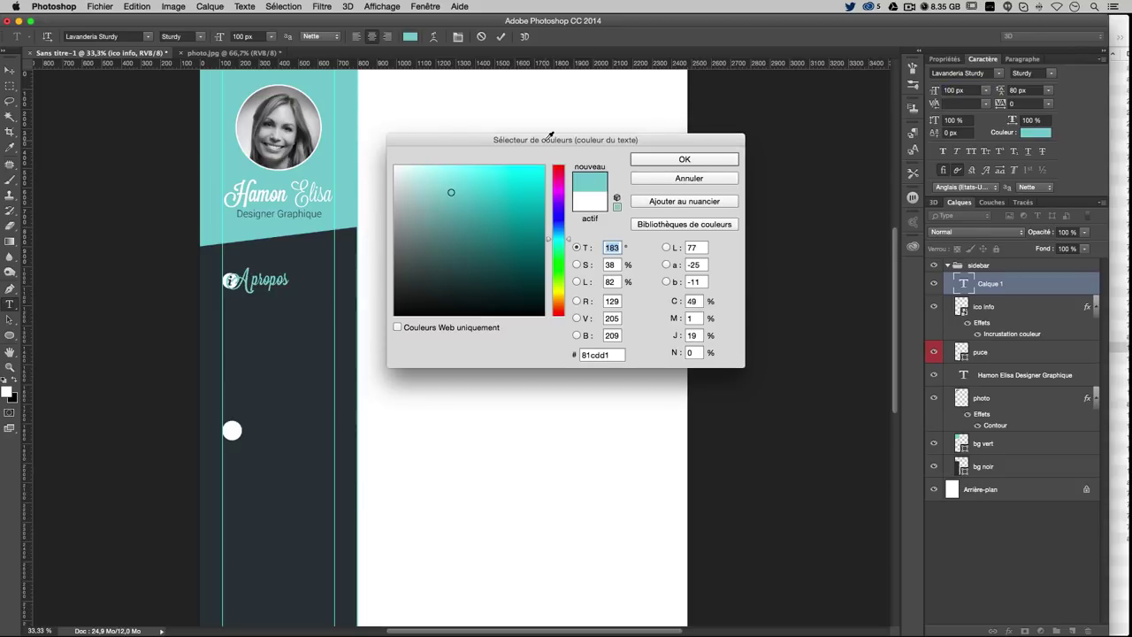
left_click(677, 161)
- Shift the heading right of the icon and add a horizontal guide along it
left_click(10, 70)
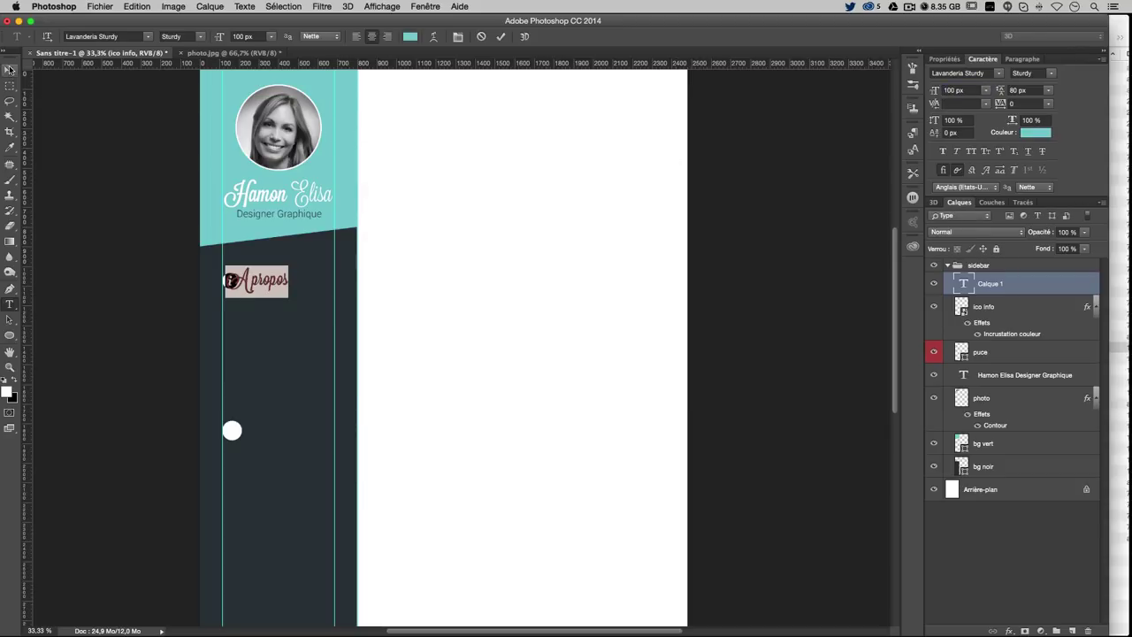
left_click_drag(294, 247, 314, 246)
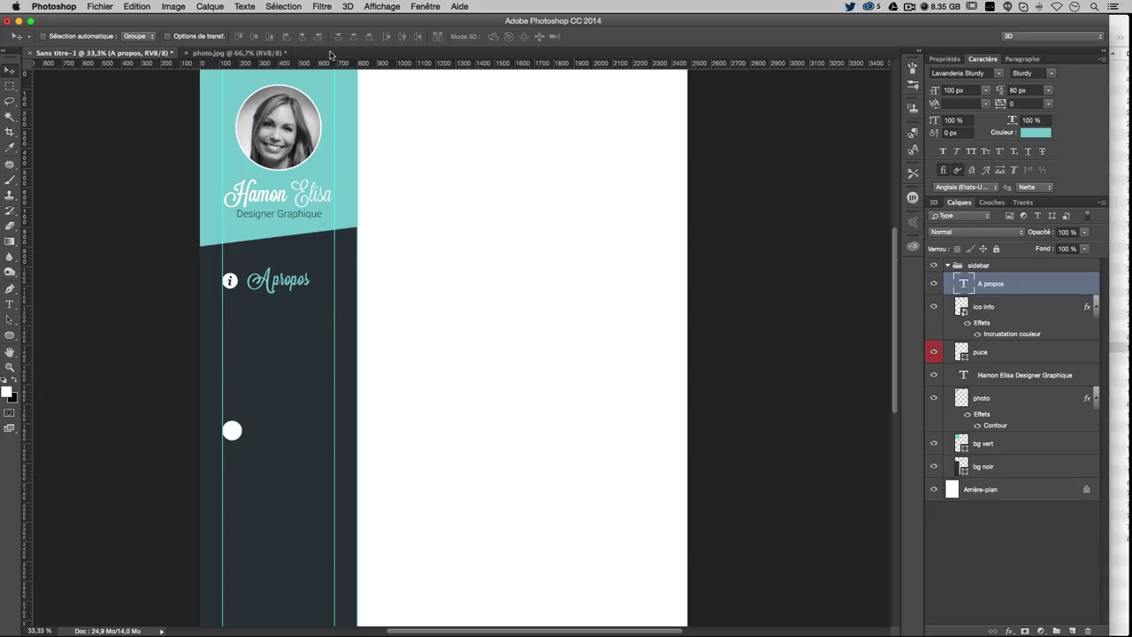
mouse_move(333, 64)
left_mouse_down()
mouse_move(351, 284)
mouse_move(348, 11)
left_mouse_up()
- Nudge 'A propos' right and draw a paragraph text box below it between the guides
key("Right")
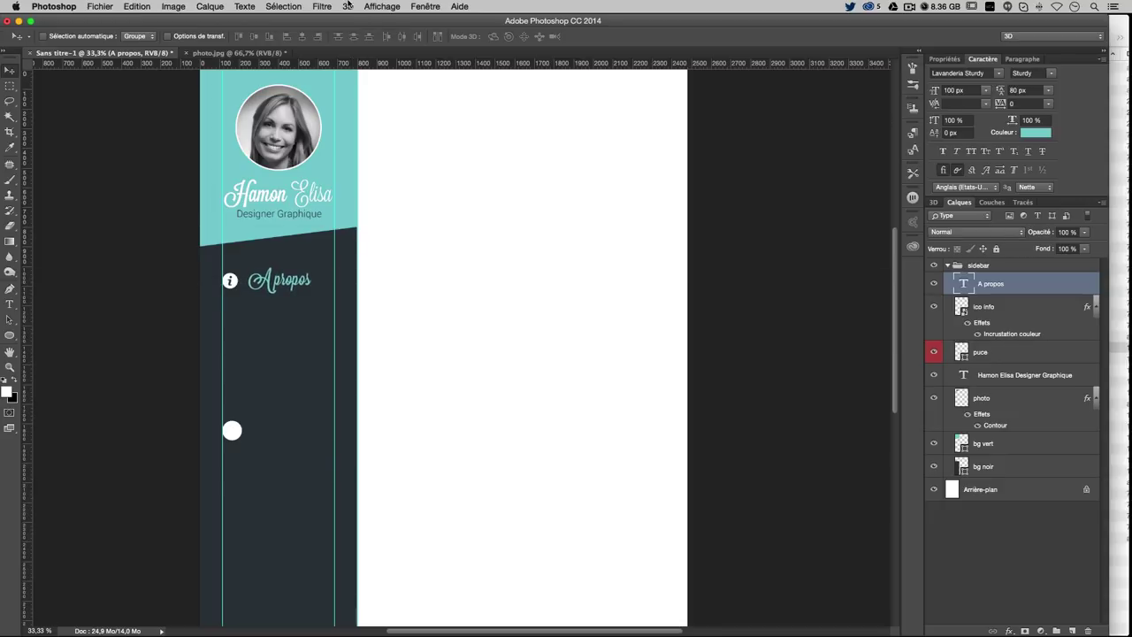
key("Right")
key("Right")
scroll(461, 396, "up", 3)
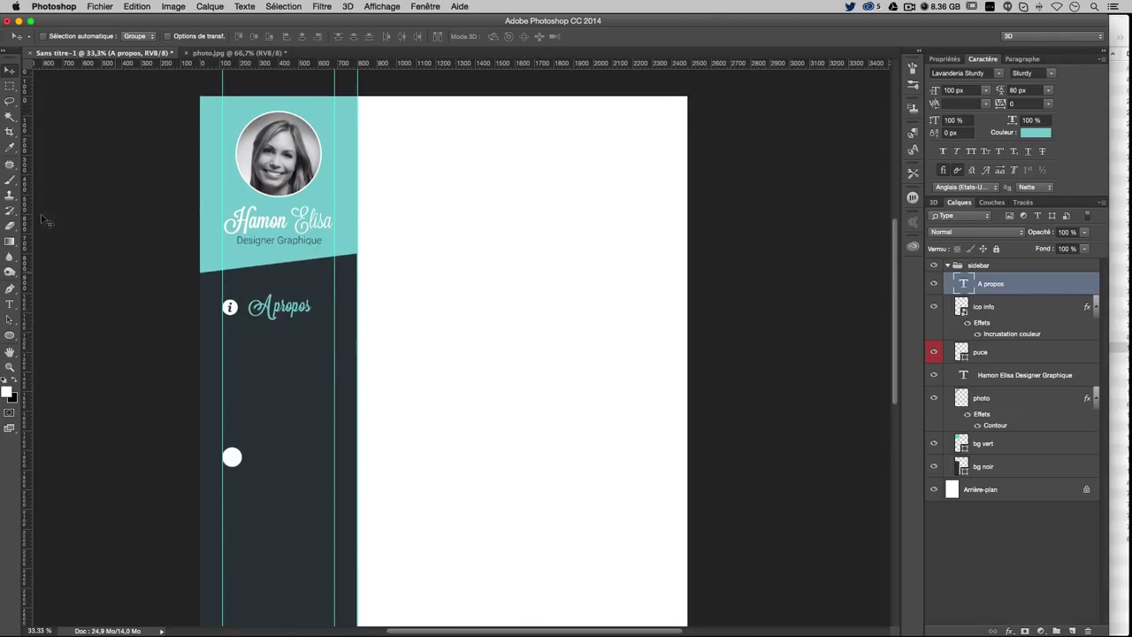
left_click(11, 306)
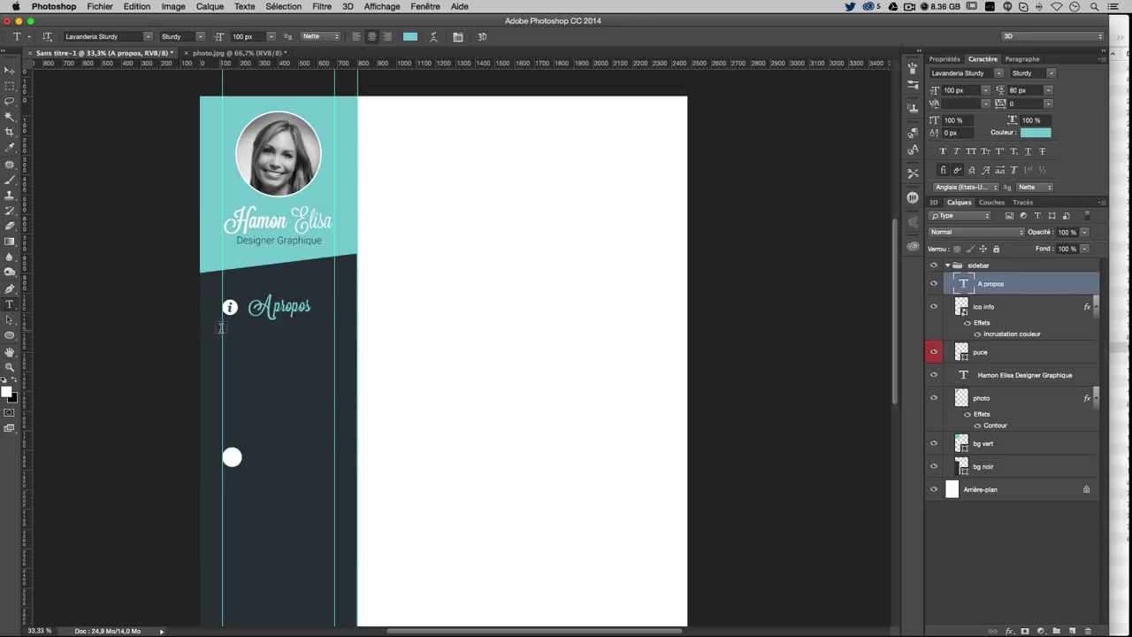
mouse_move(224, 328)
left_mouse_down()
mouse_move(339, 445)
mouse_move(332, 502)
left_mouse_up()
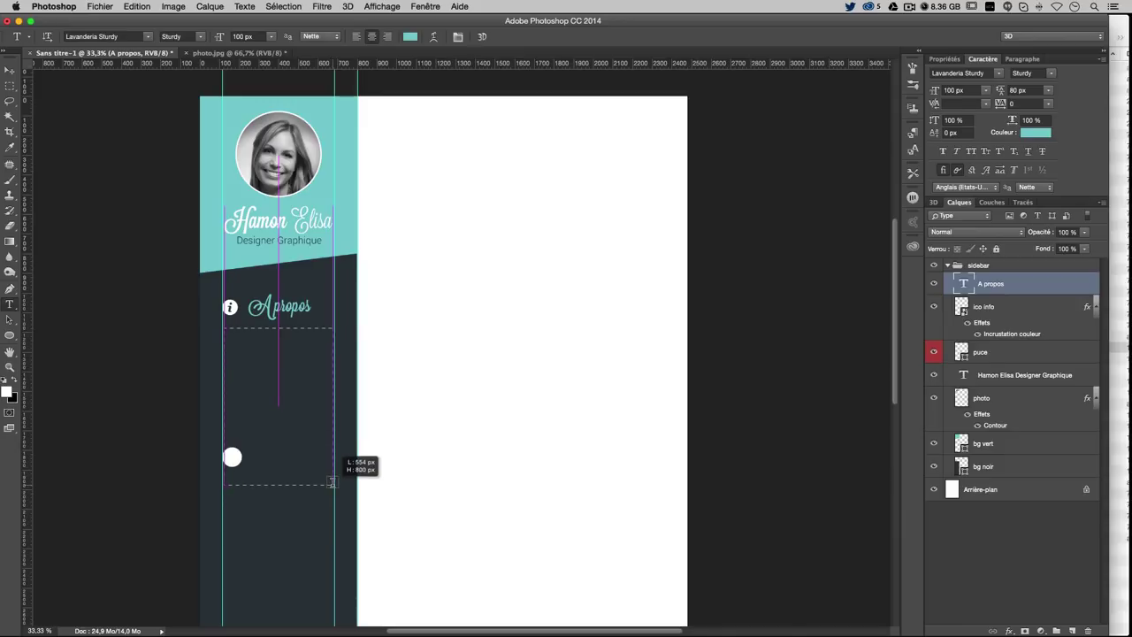
left_click_drag(332, 501, 333, 485)
left_click_drag(222, 408, 221, 407)
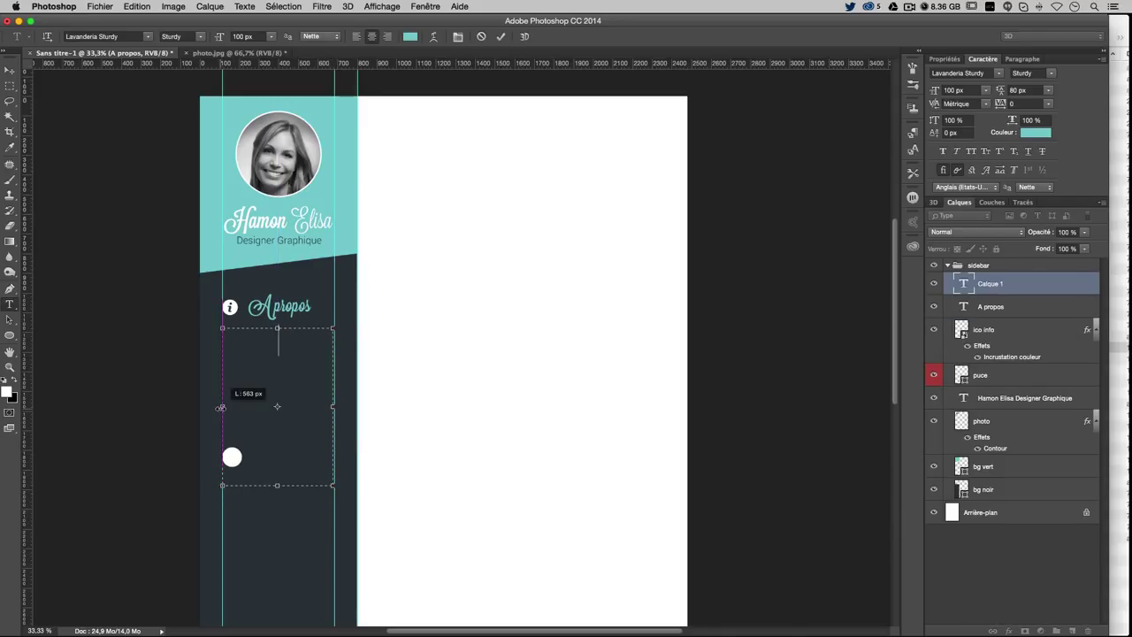
left_click_drag(333, 407, 333, 406)
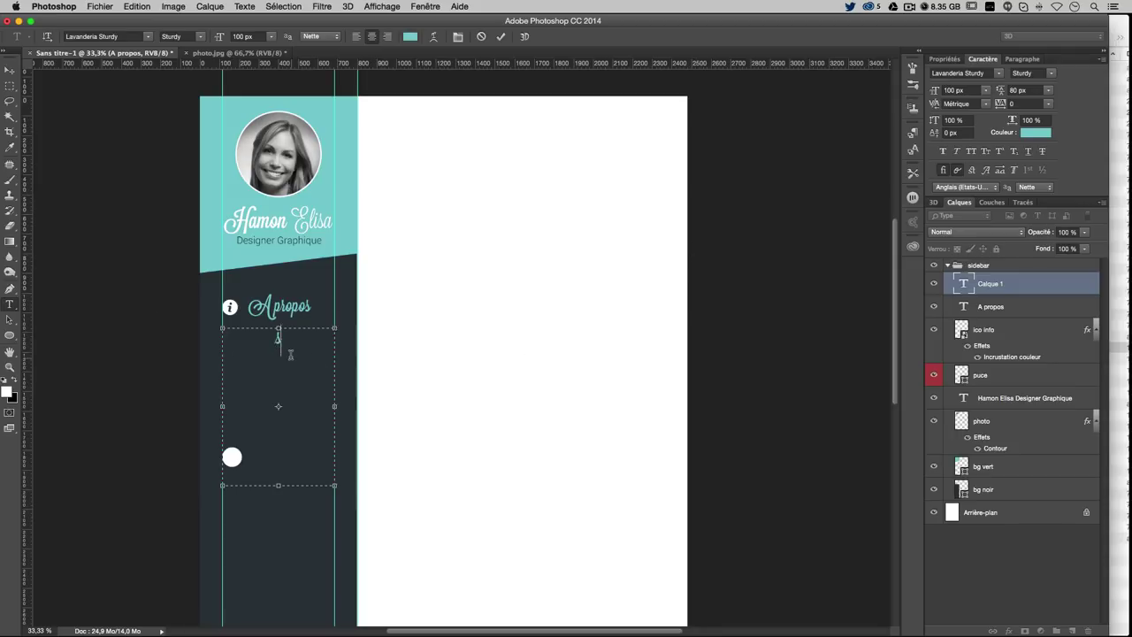
- Type placeholder text 'qs', left-align it and colour it white
type("qs")
key("super+a")
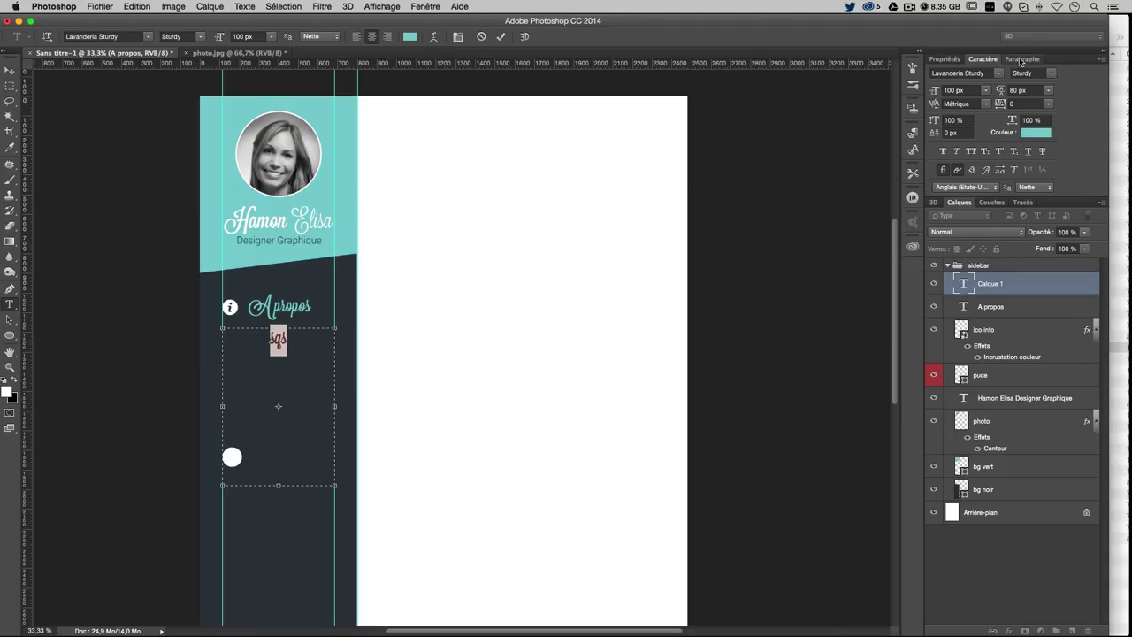
left_click(1022, 58)
left_click(943, 76)
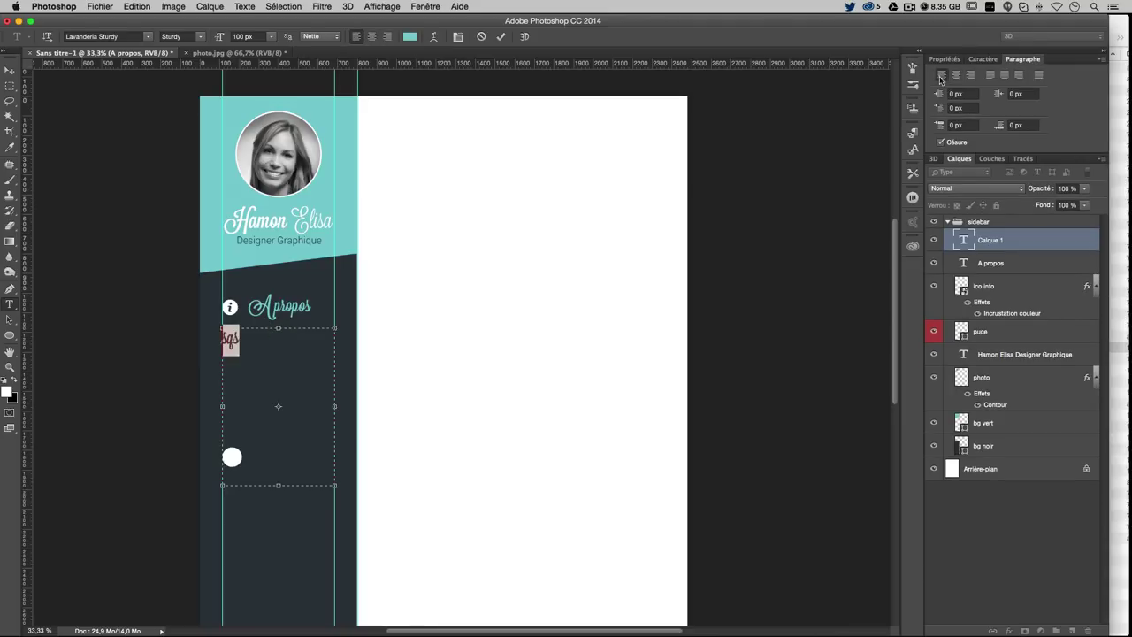
left_click(983, 59)
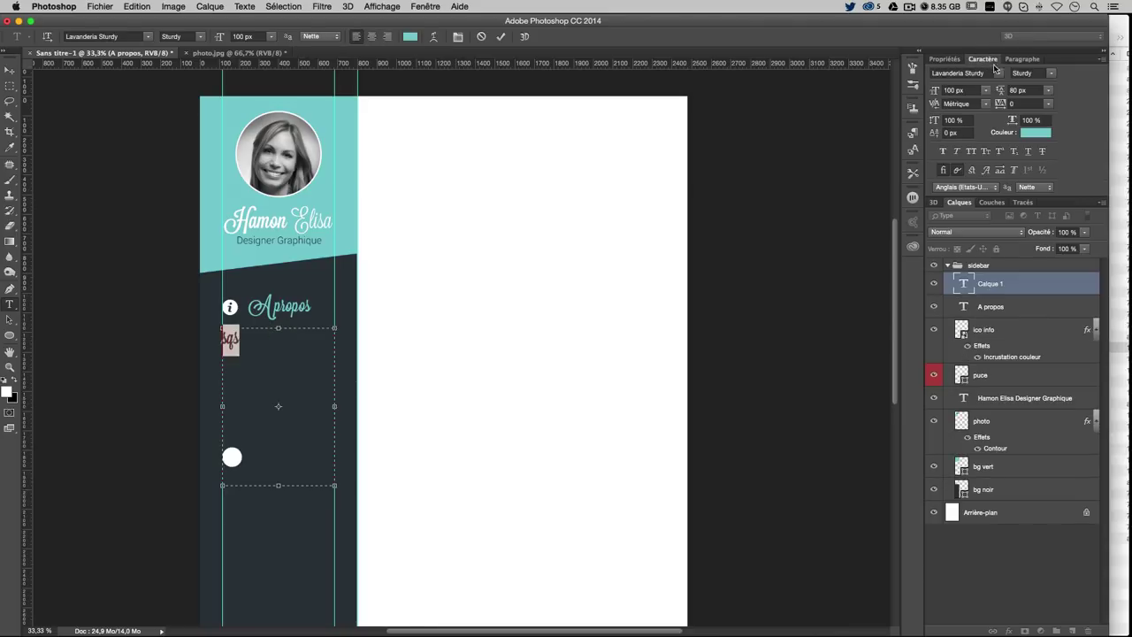
left_click(1037, 133)
left_click_drag(487, 197, 396, 166)
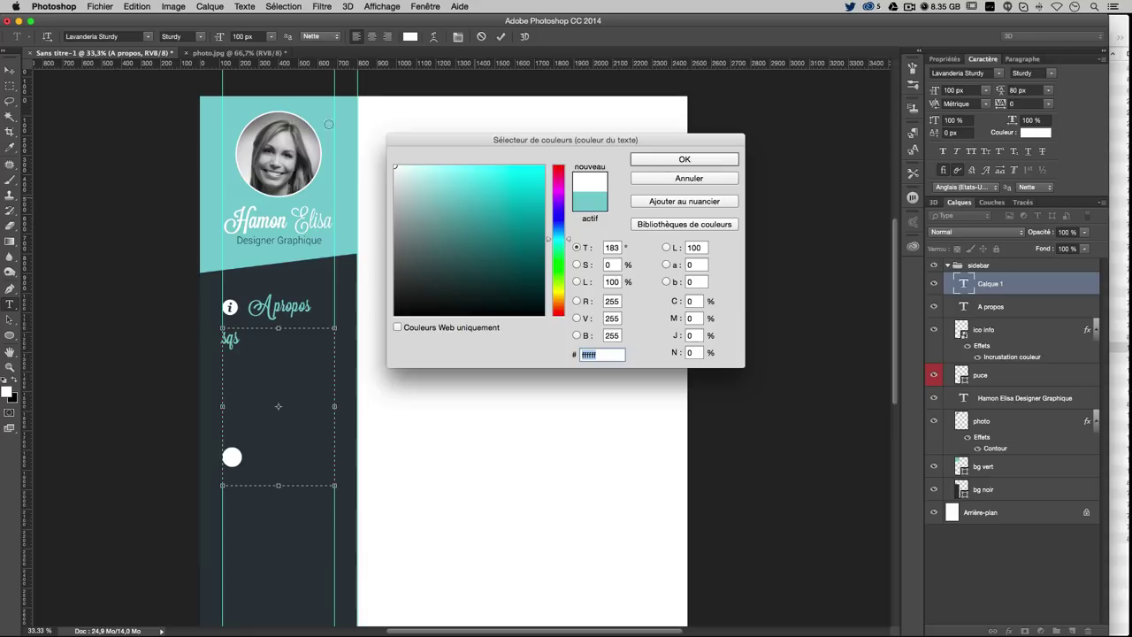
left_click(703, 160)
- Change the paragraph font to Roboto Regular
left_click(961, 73)
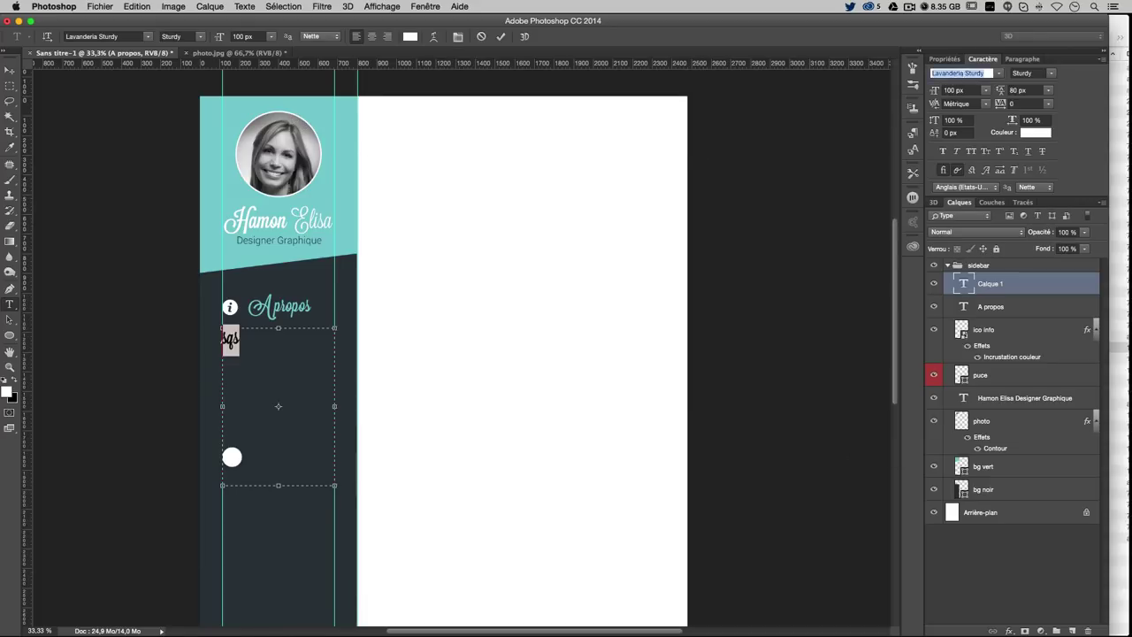
type("robo")
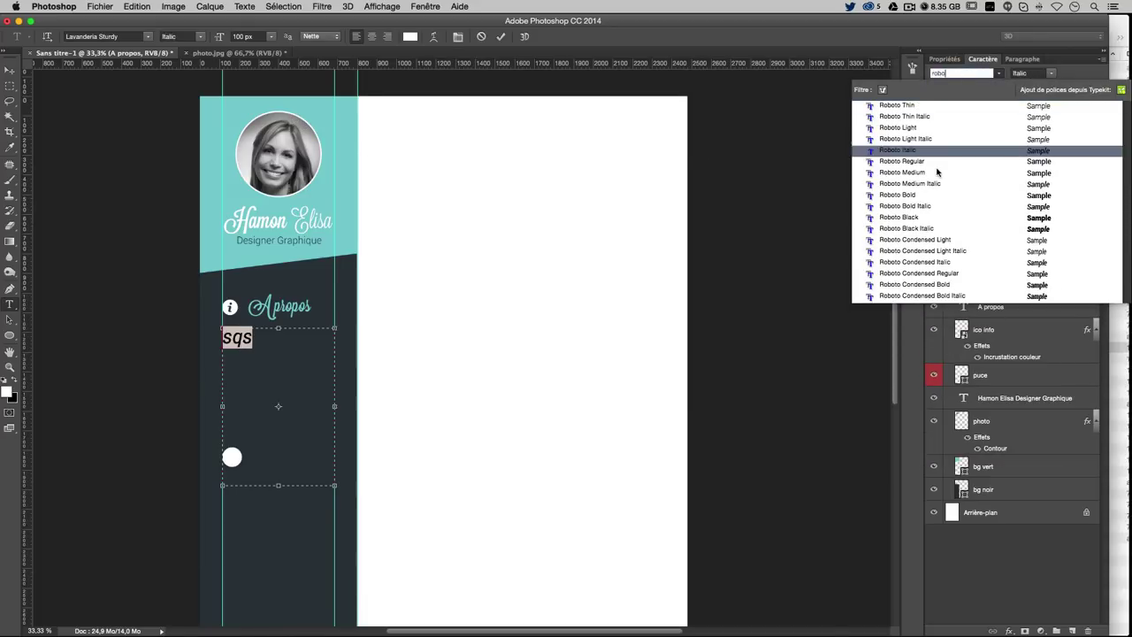
left_click(932, 151)
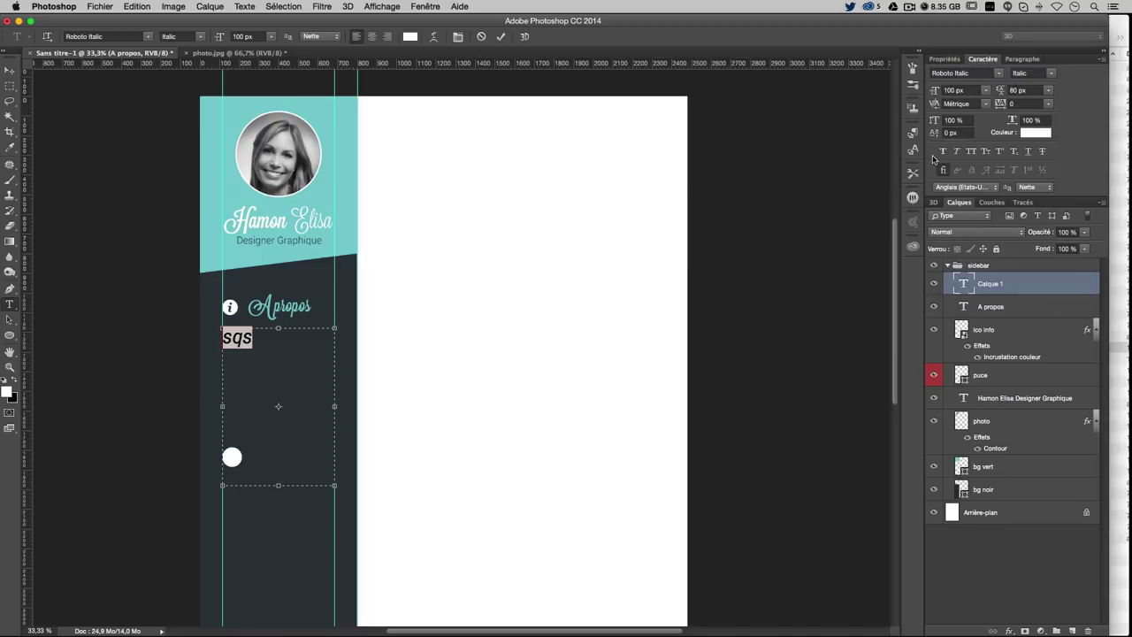
left_click(1001, 74)
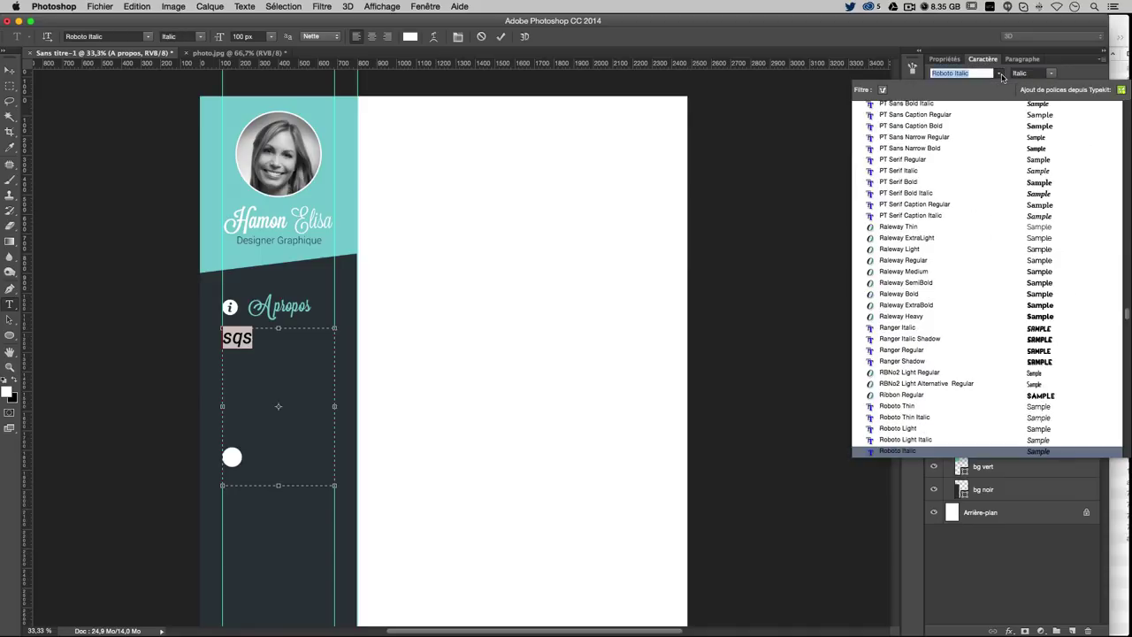
scroll(920, 431, "down", 1)
left_click(911, 432)
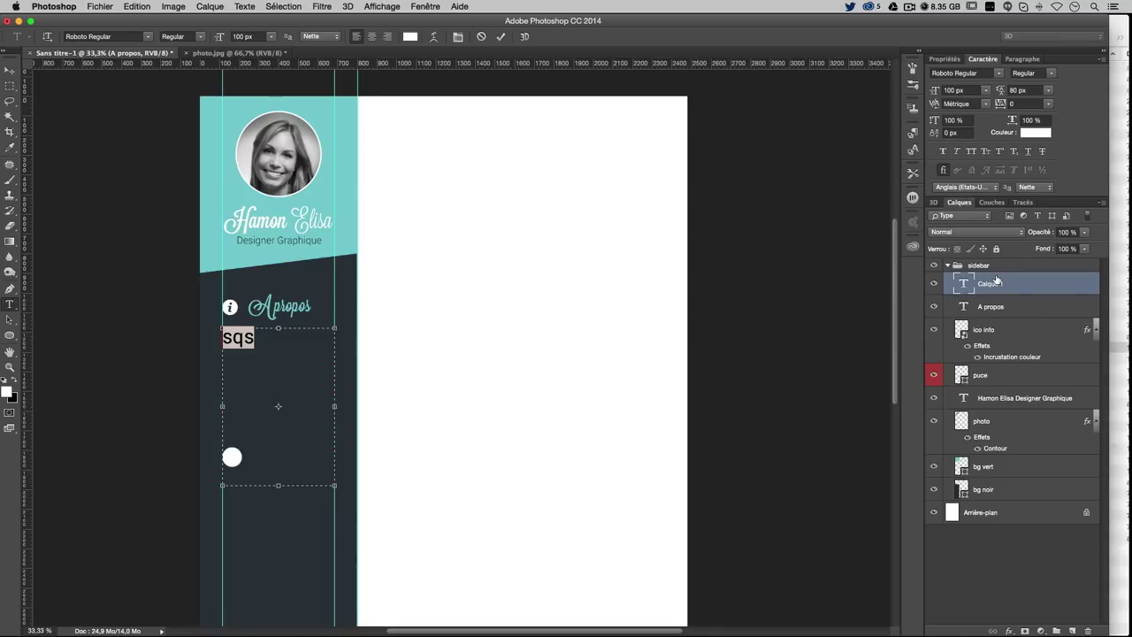
- Settle the paragraph text size at 35 px and commit the text
left_click(974, 91)
type("50")
key("Return")
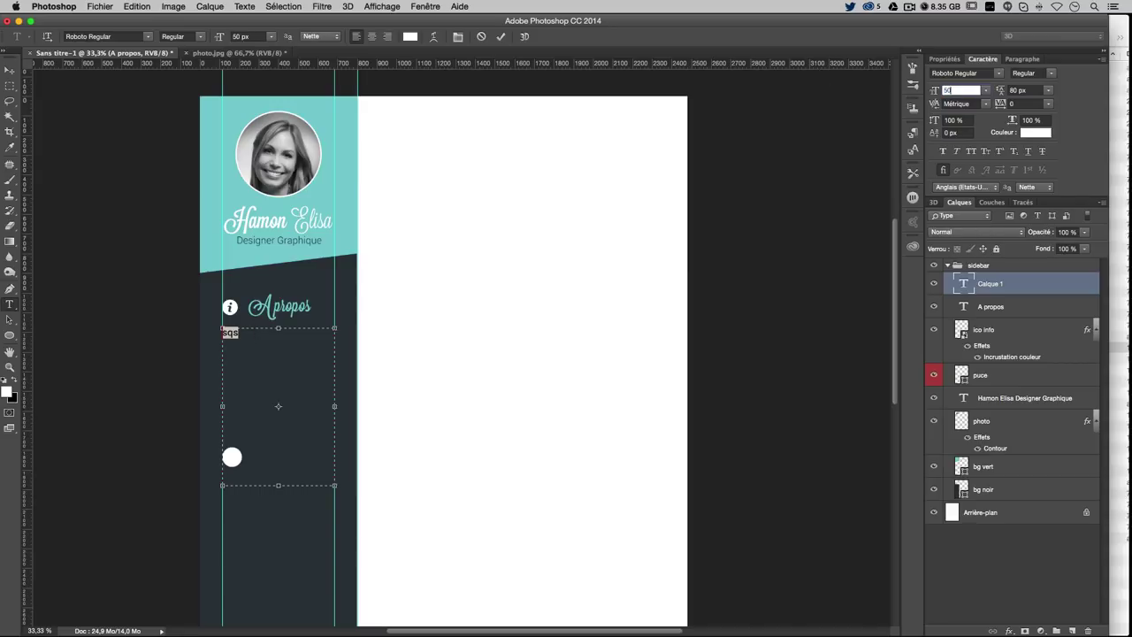
type("45")
key("Return")
key("KP_Enter")
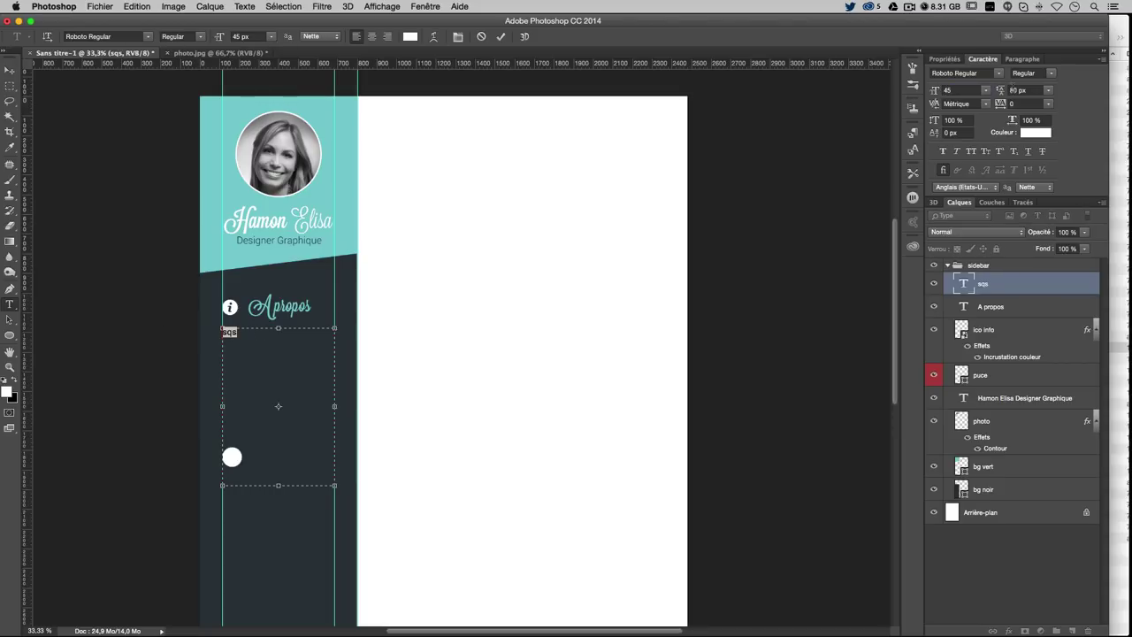
left_click(960, 89)
type("35")
key("Return")
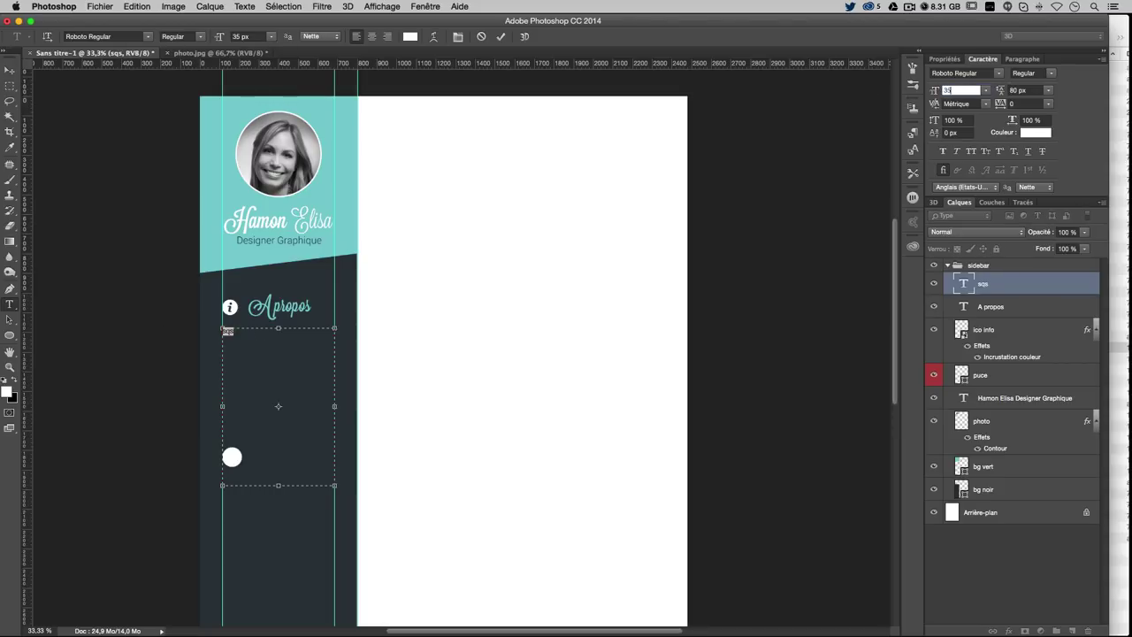
left_click(9, 70)
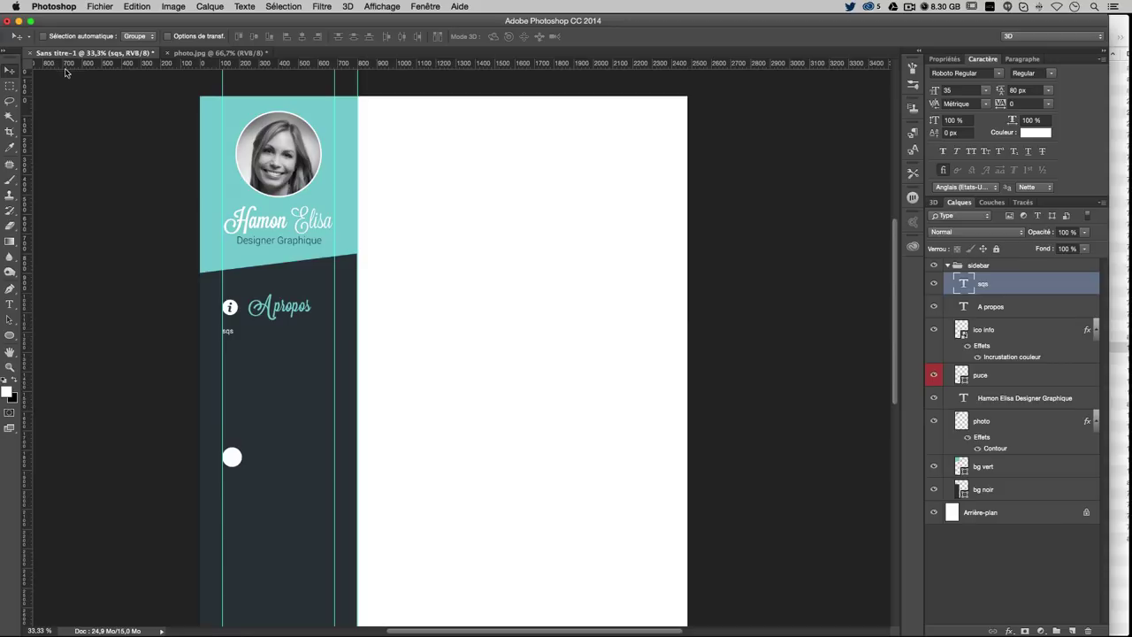
- Re-enter editing of the paragraph text and open the Type menu
left_click(9, 304)
left_click(227, 331)
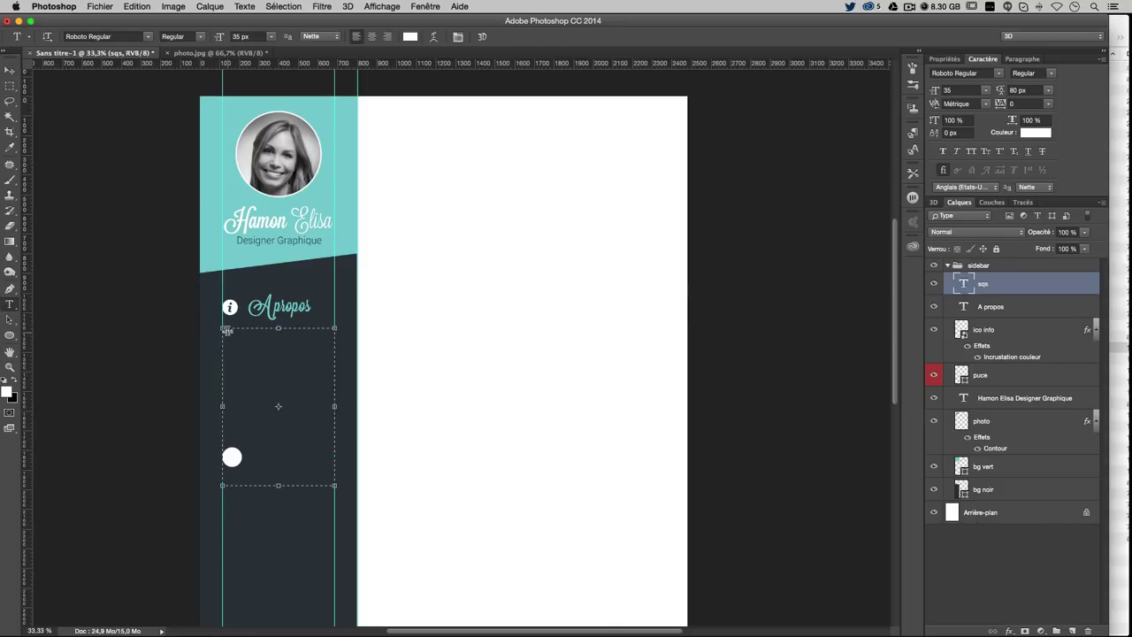
double_click(227, 331)
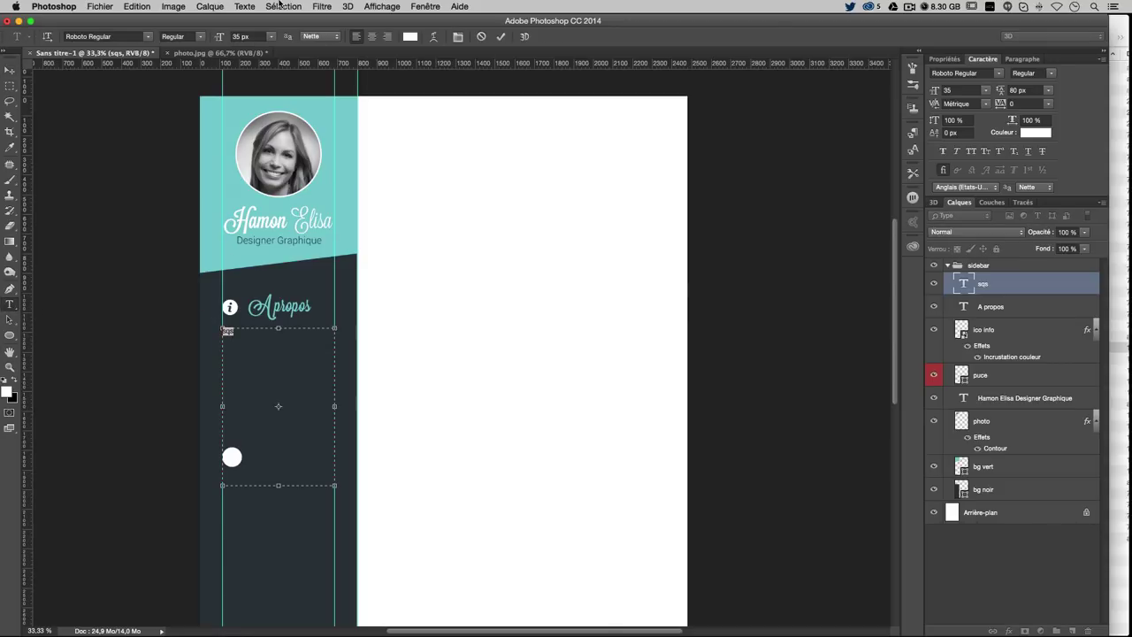
left_click(245, 9)
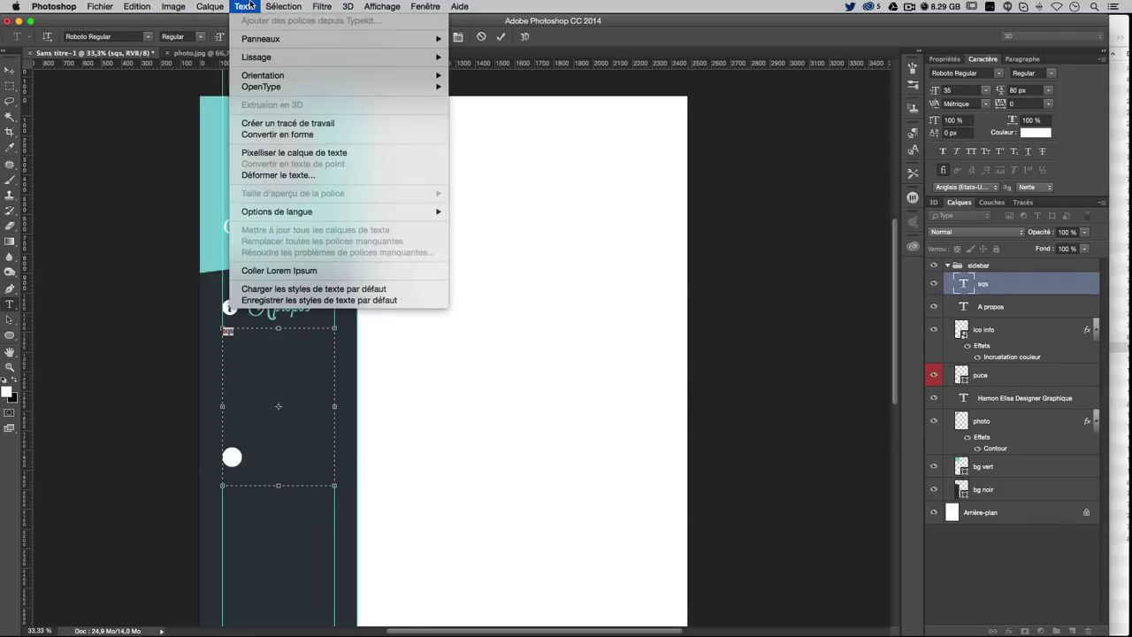
- Fill the box with Lorem Ipsum placeholder text and set its leading to 50
left_click(279, 270)
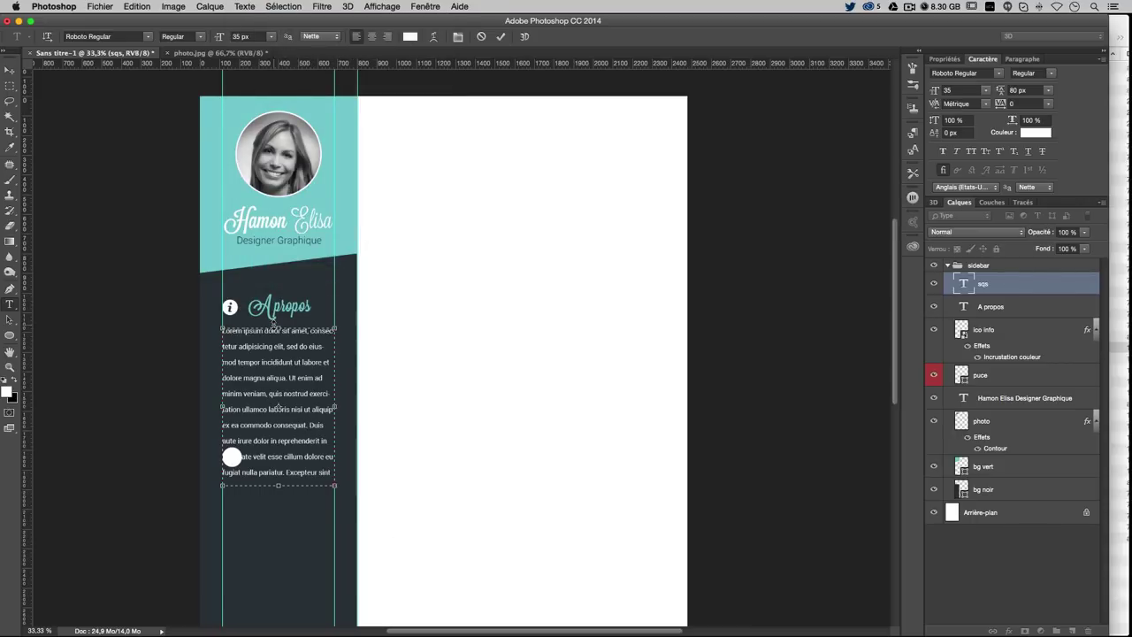
key("ctrl+a")
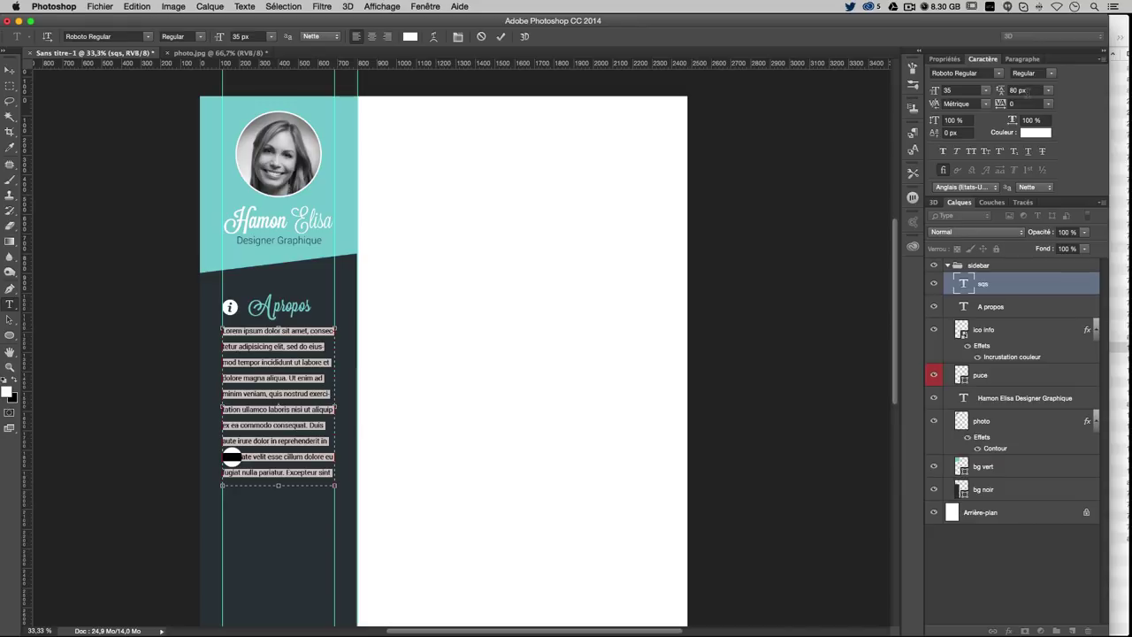
left_click(1027, 90)
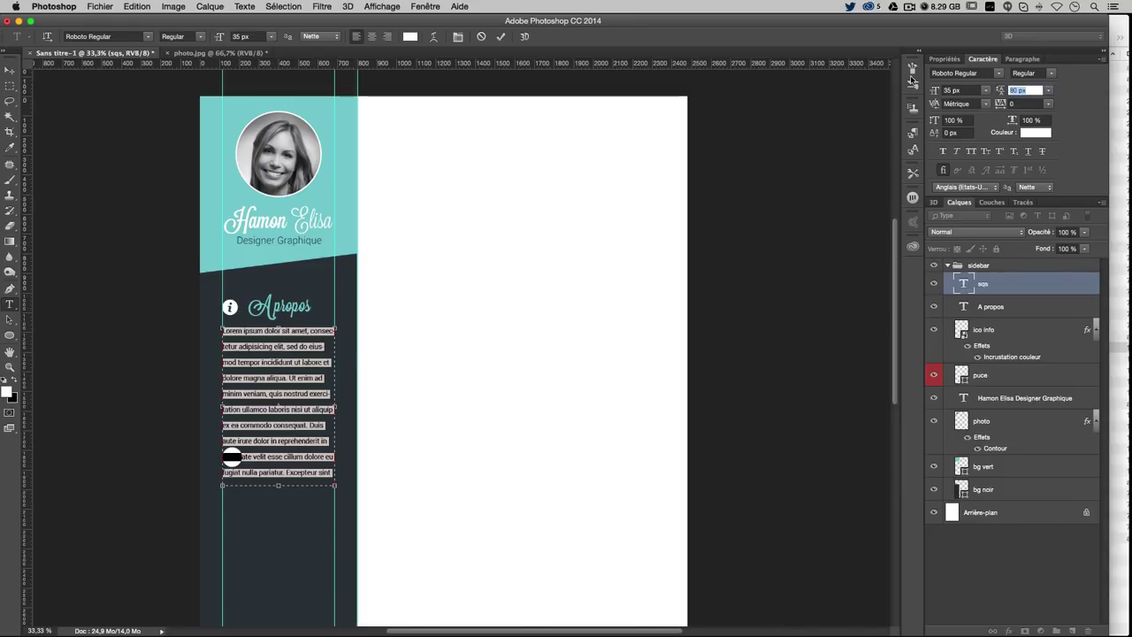
type("50")
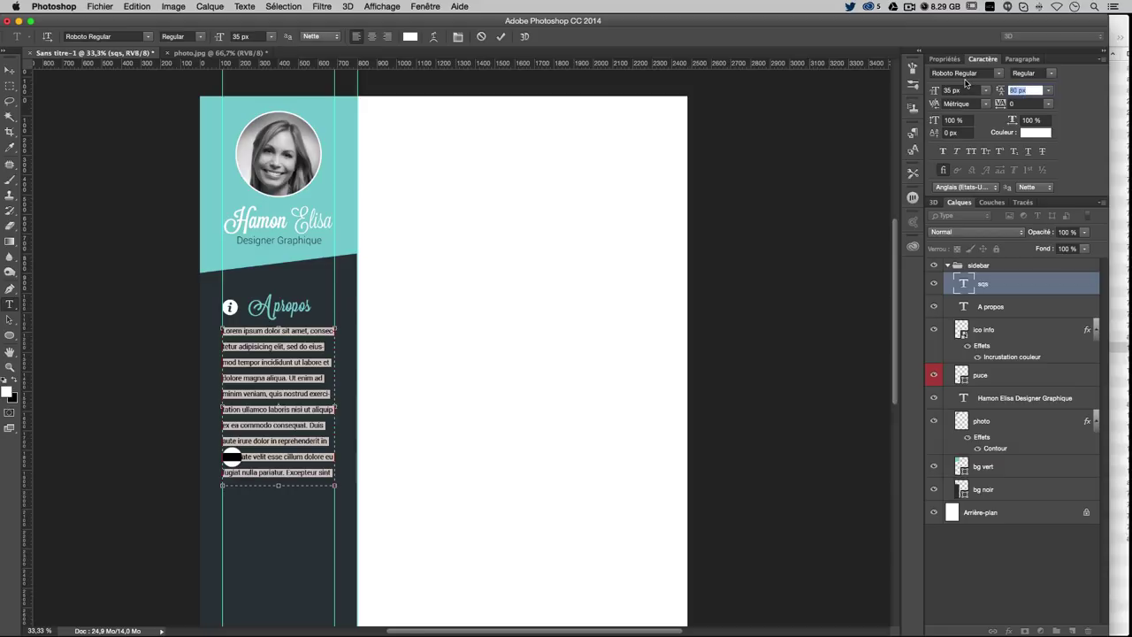
key("Return")
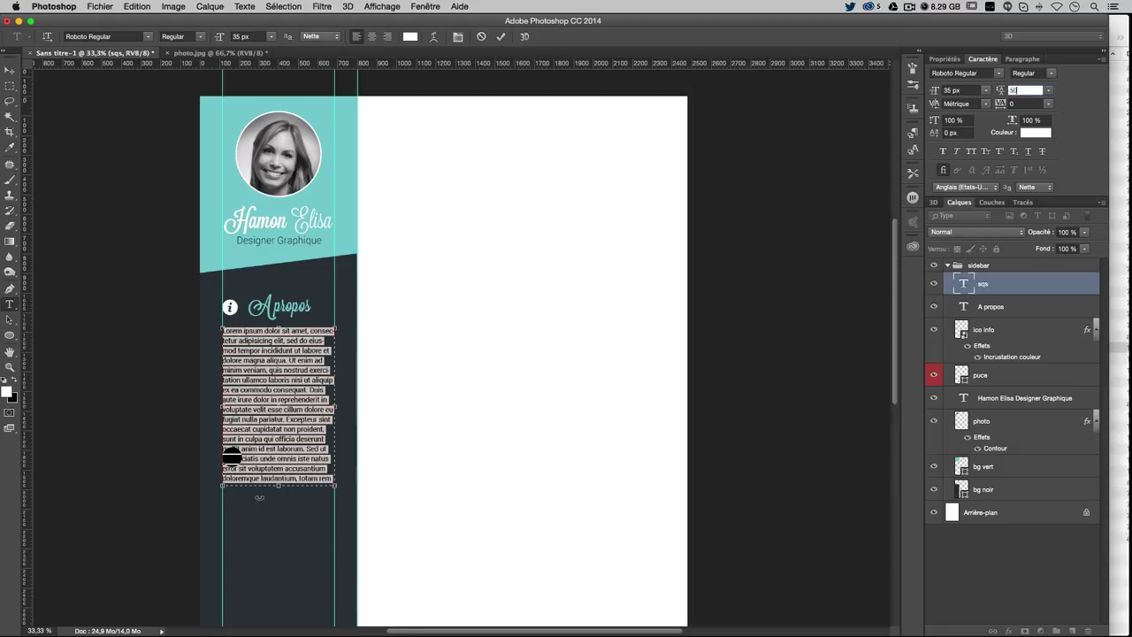
- Enlarge the text box and delete the surplus text from the 'voluptas' line onward
left_click_drag(278, 484, 279, 603)
scroll(460, 518, "down", 5)
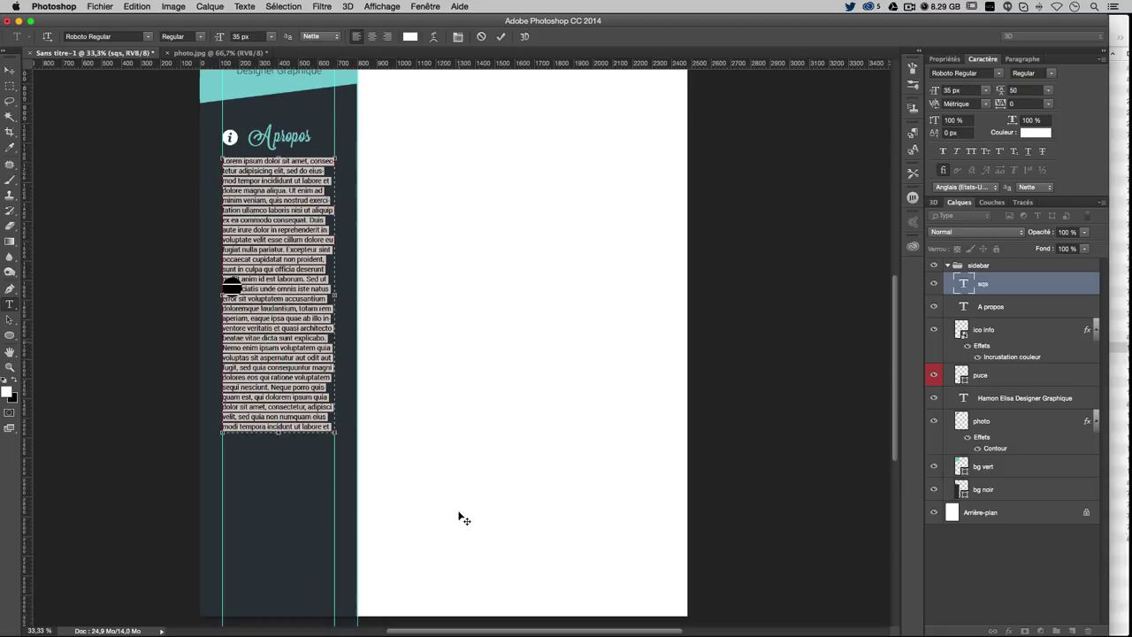
scroll(460, 518, "down", 5)
left_click_drag(279, 277, 292, 442)
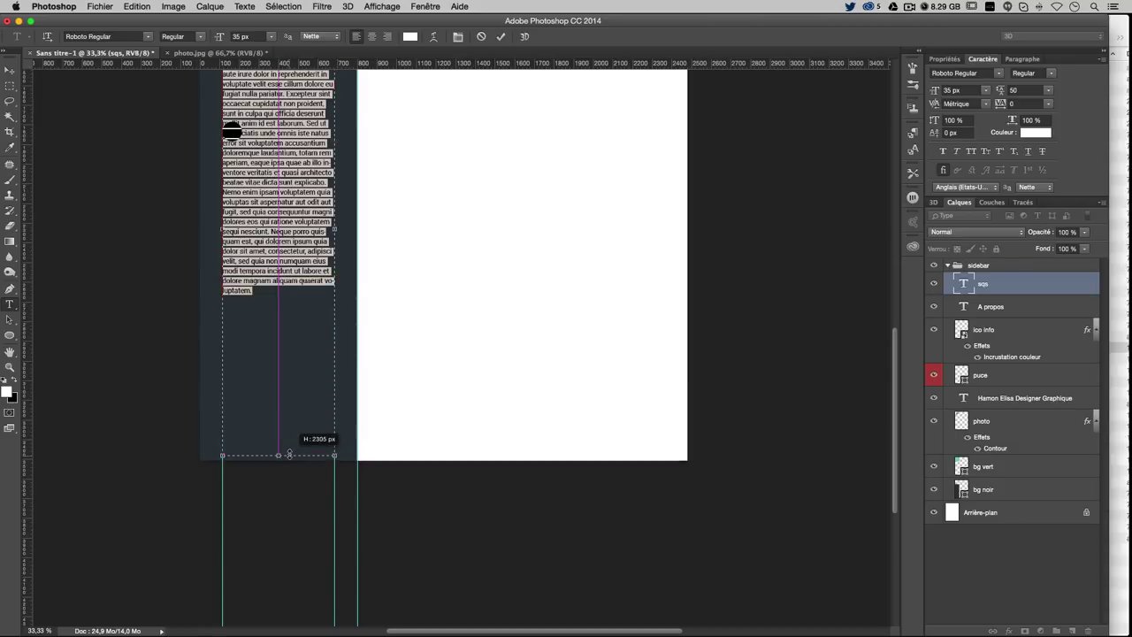
scroll(295, 430, "up", 7)
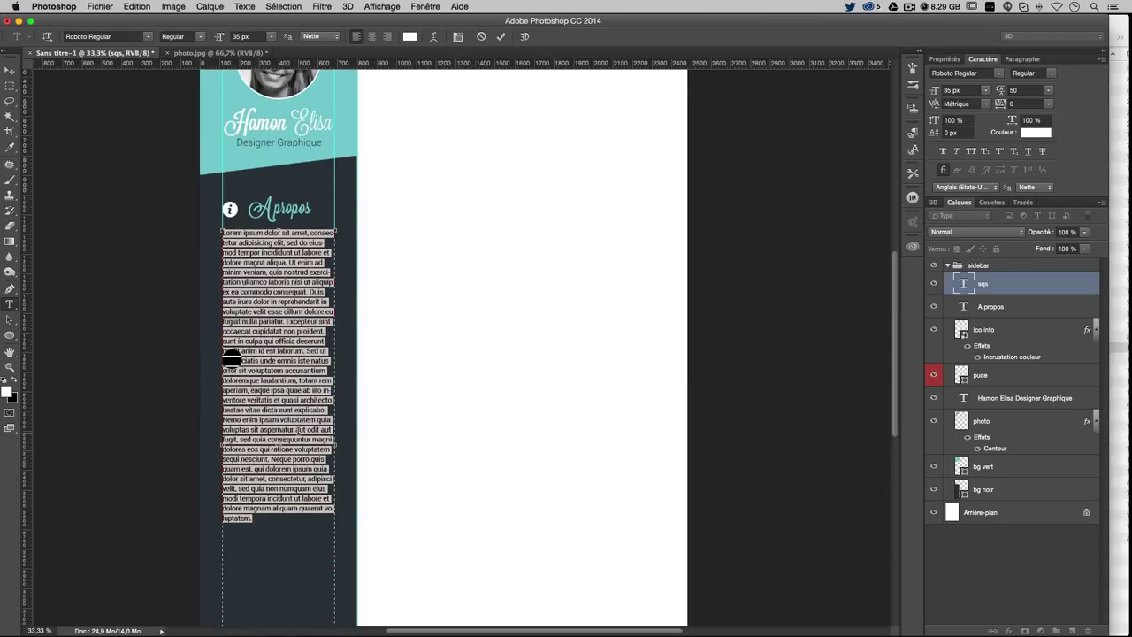
left_click(260, 549)
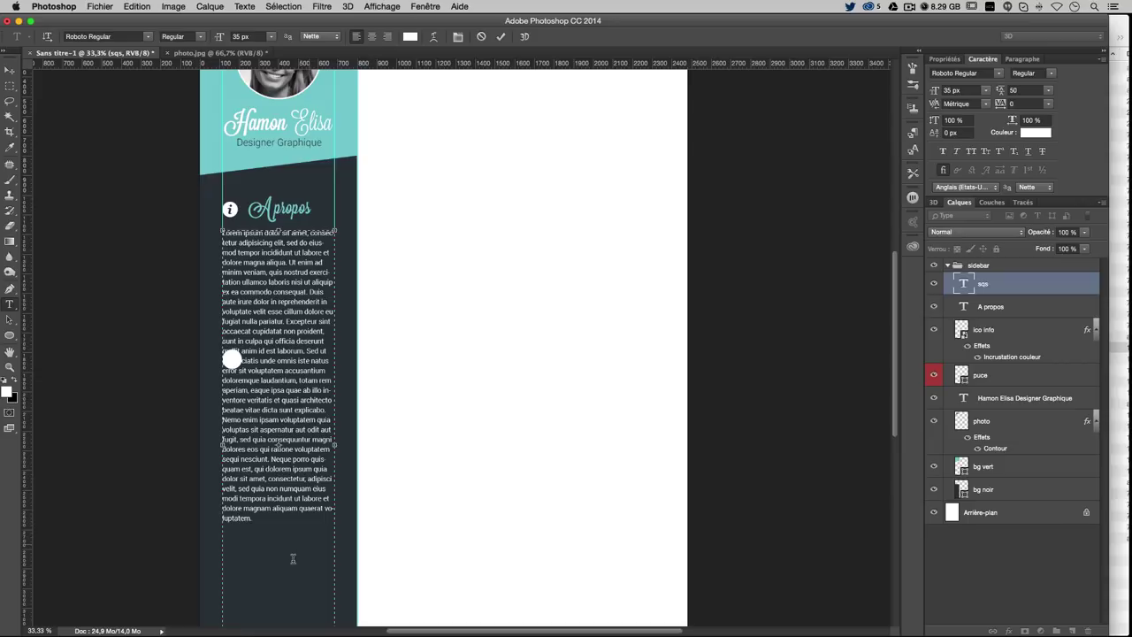
mouse_move(292, 559)
left_mouse_down()
mouse_move(222, 429)
mouse_move(302, 398)
left_mouse_up()
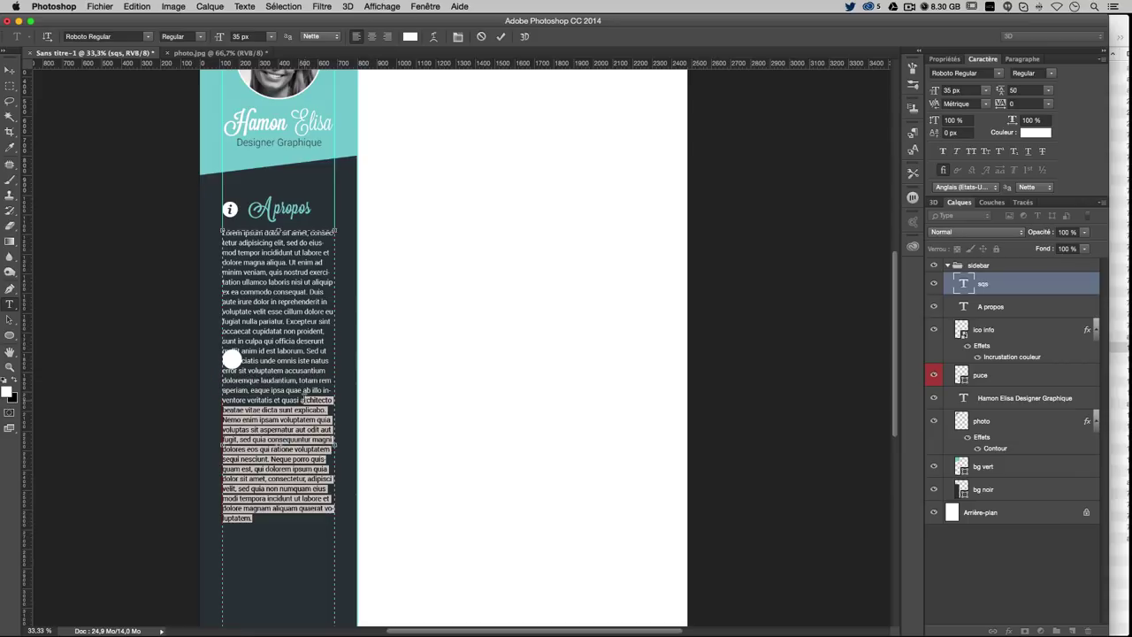
key("BackSpace")
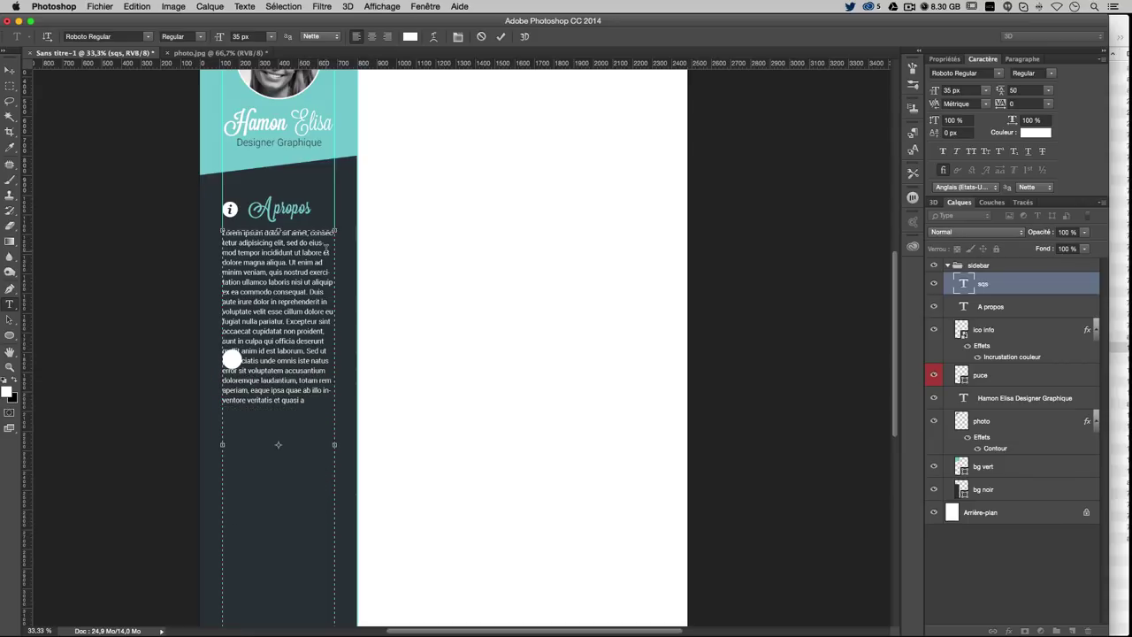
- Split the text into two paragraphs after 'incididunt', capitalise 'U', and remove the Excepteur passage
left_click(290, 262)
key("Return")
key("Return")
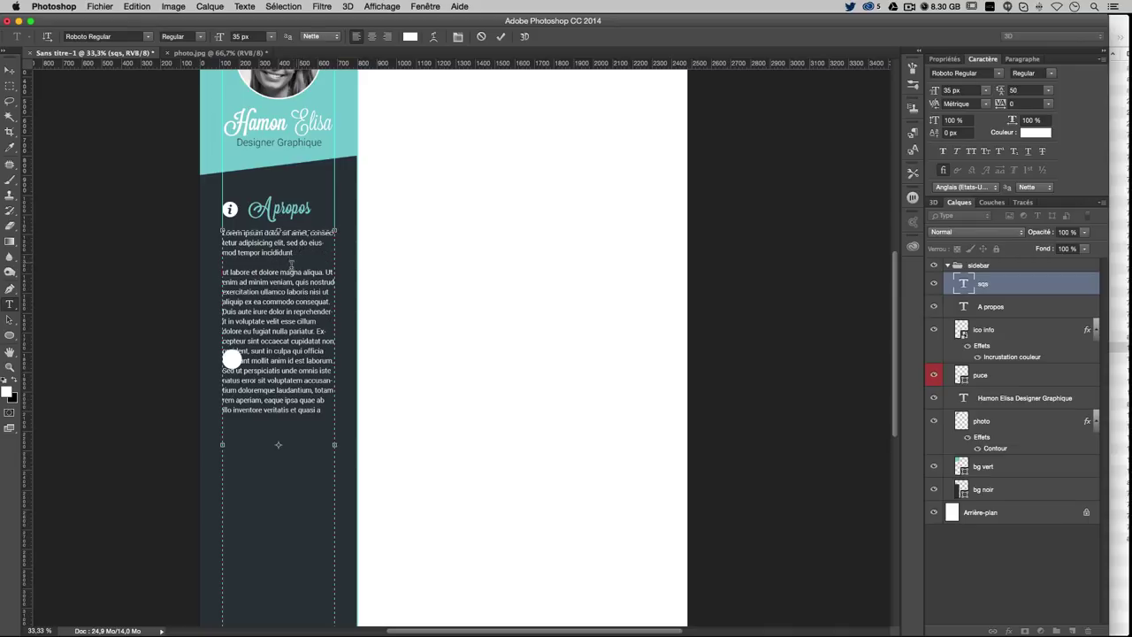
key("Delete")
type("U")
left_click_drag(317, 331, 335, 409)
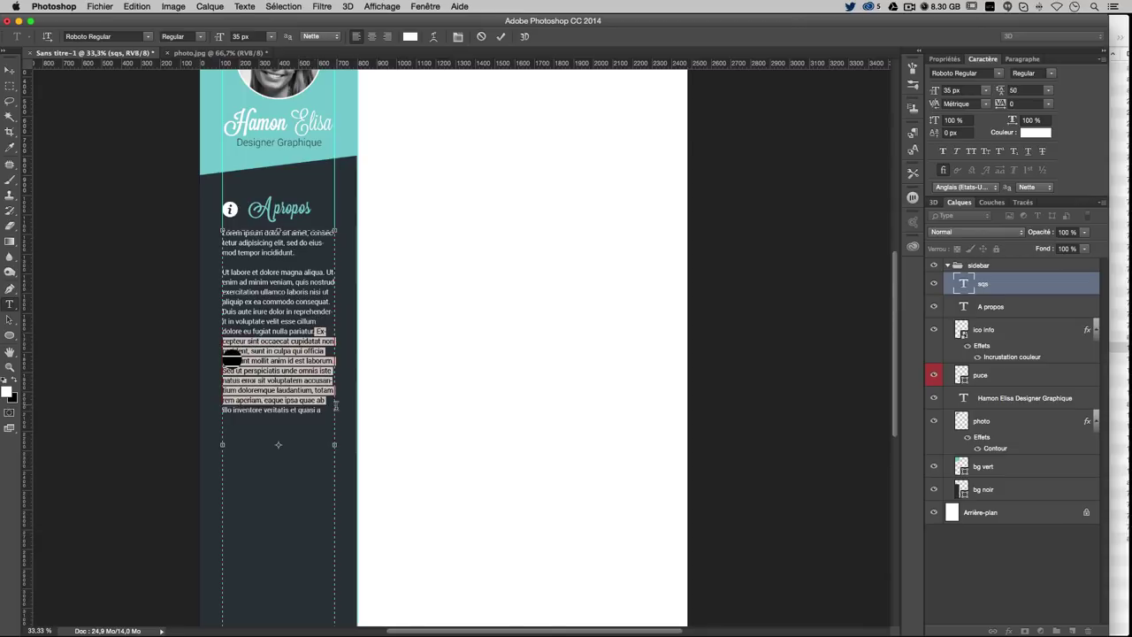
key("BackSpace")
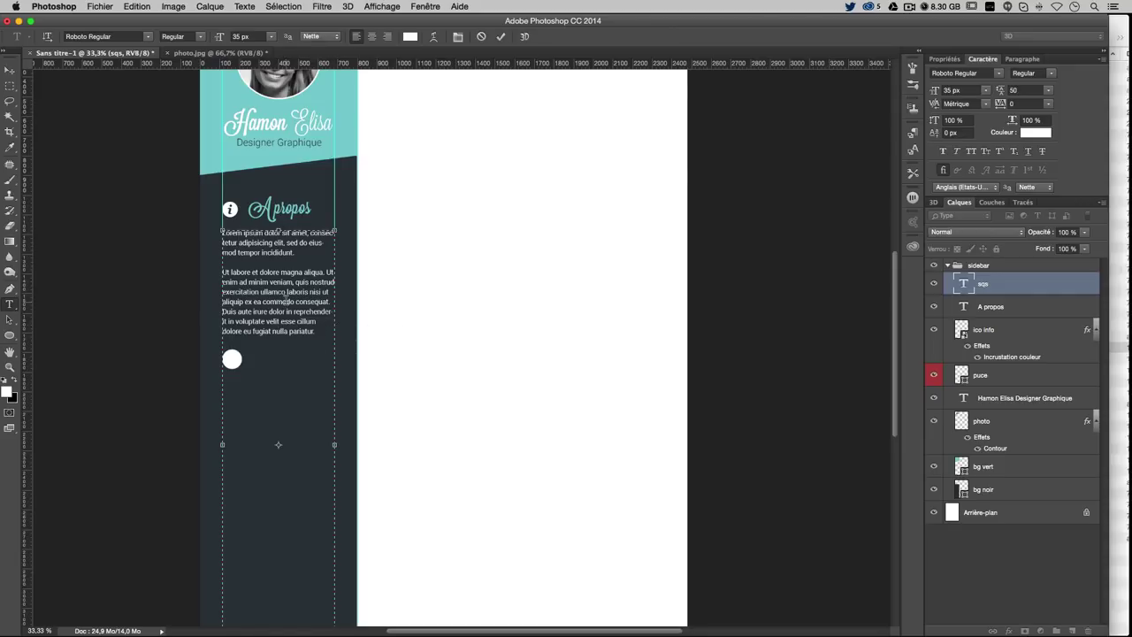
- Shorten the text box to fit the two paragraphs and commit the edits
scroll(320, 518, "down", 3)
left_click_drag(284, 536, 292, 216)
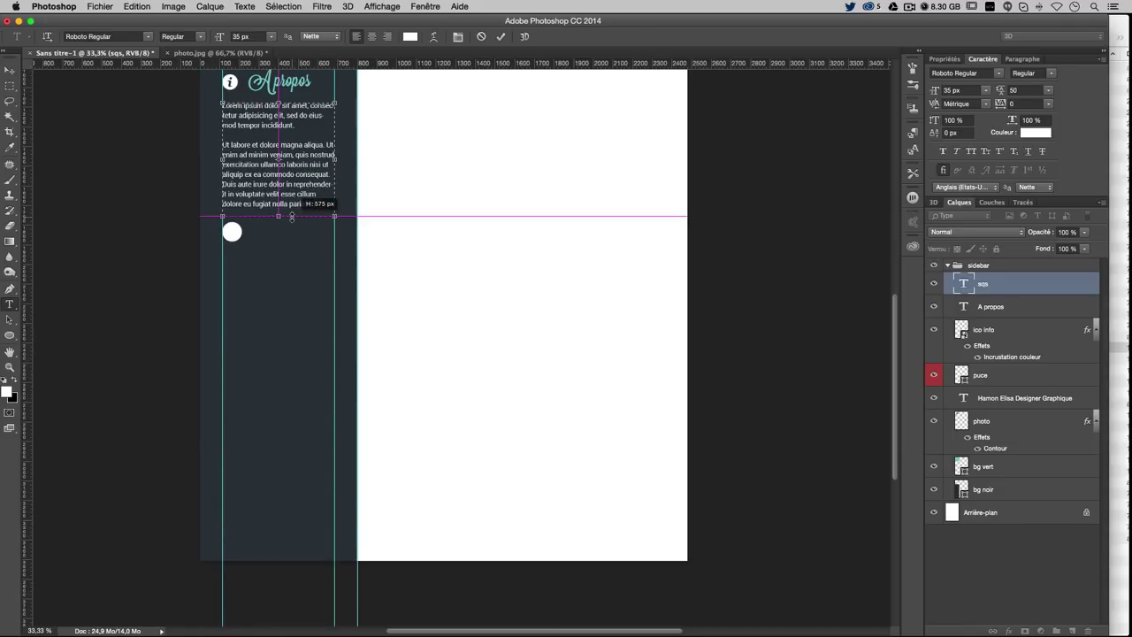
mouse_move(292, 217)
left_mouse_down()
mouse_move(291, 256)
mouse_move(292, 240)
left_mouse_up()
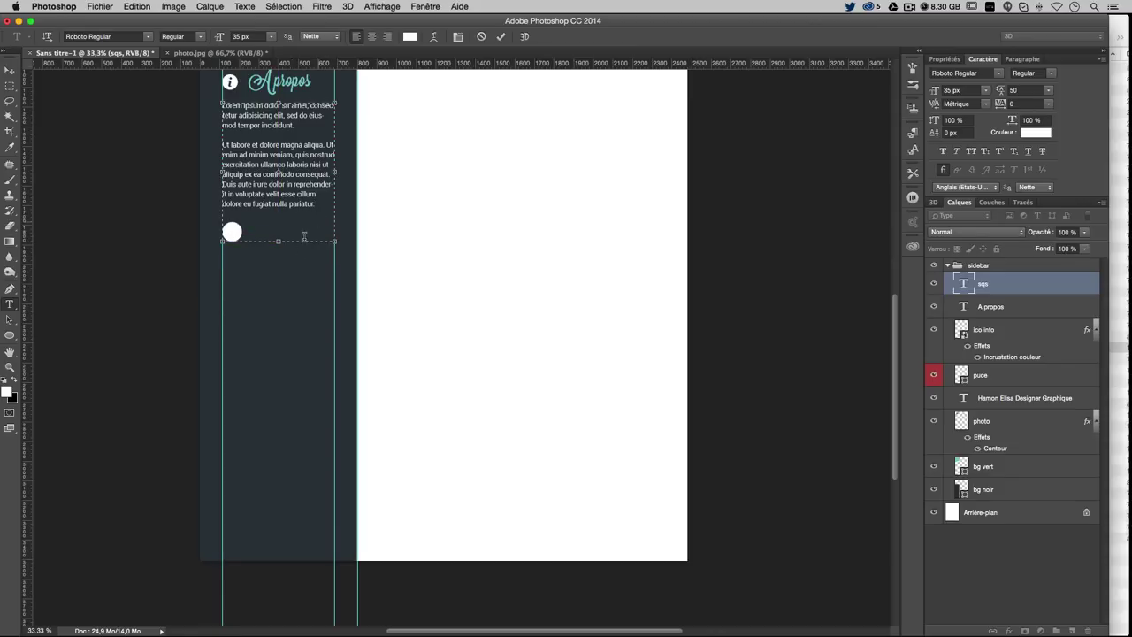
left_click(10, 70)
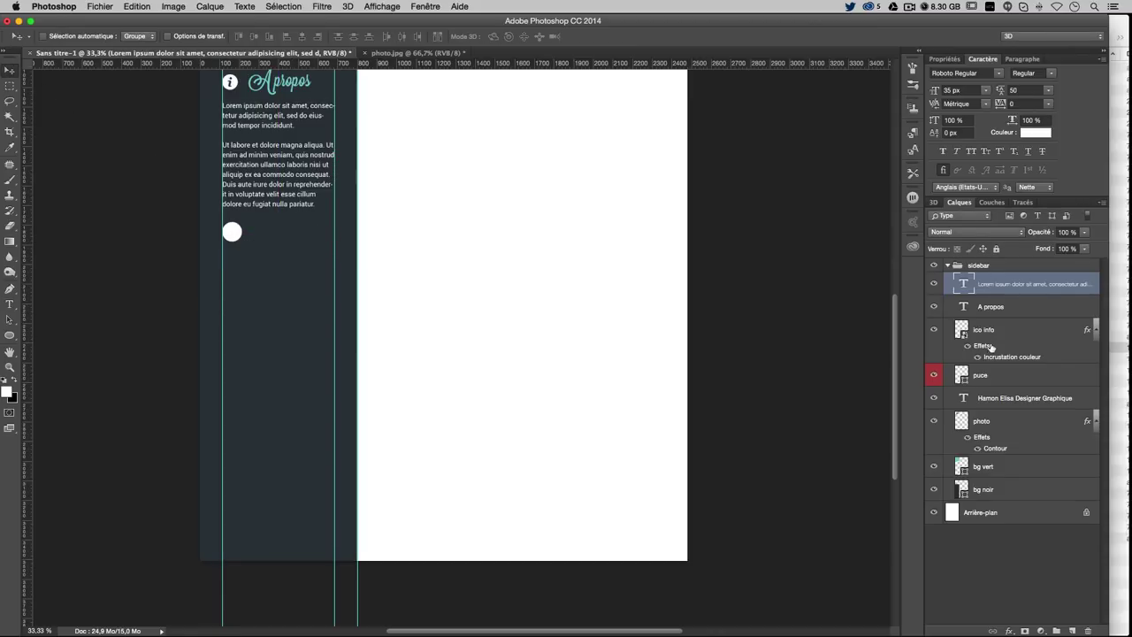
- Move the white bullet further down and delete the last line of the About text
left_click(993, 372)
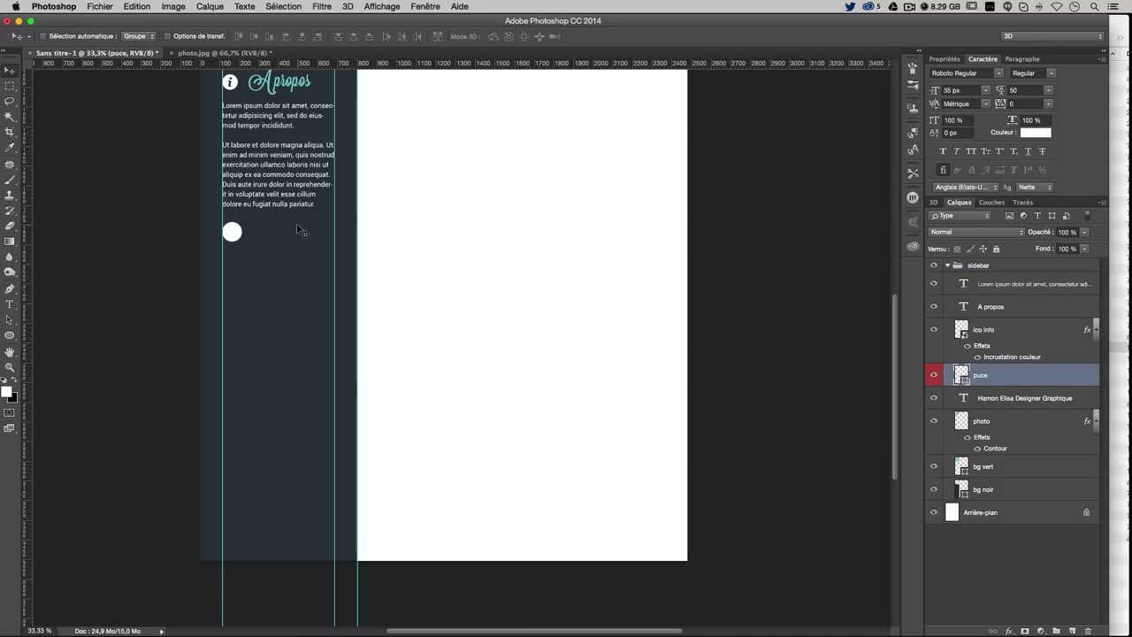
left_click_drag(296, 248, 293, 326)
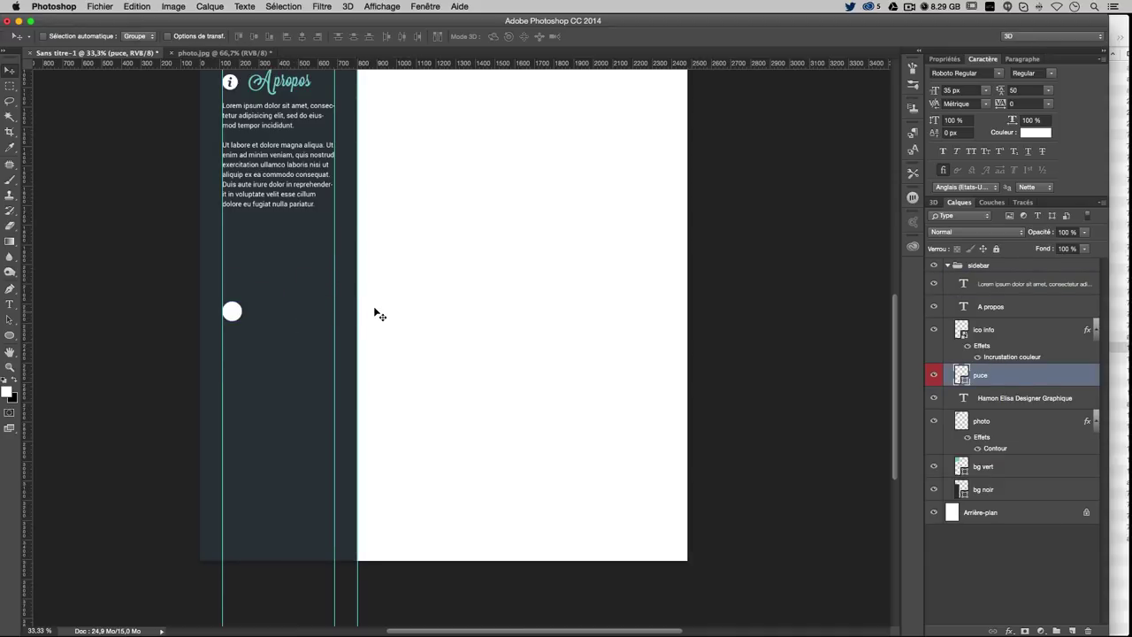
scroll(378, 308, "up", 3)
left_click(10, 303)
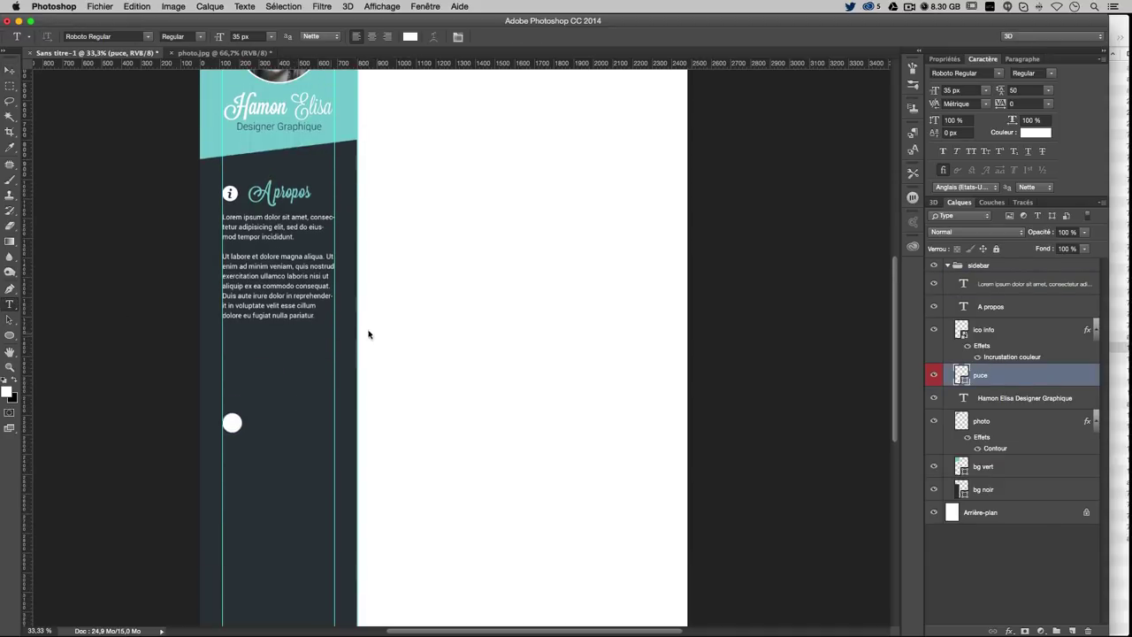
left_click_drag(316, 306, 336, 323)
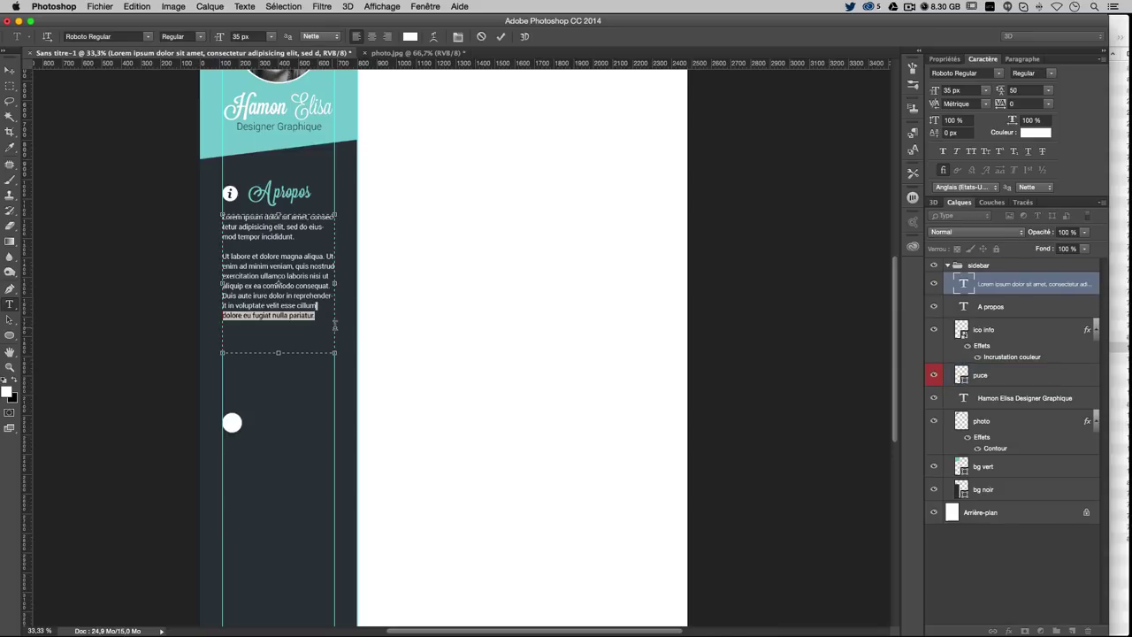
key("BackSpace")
type("langues parlées")
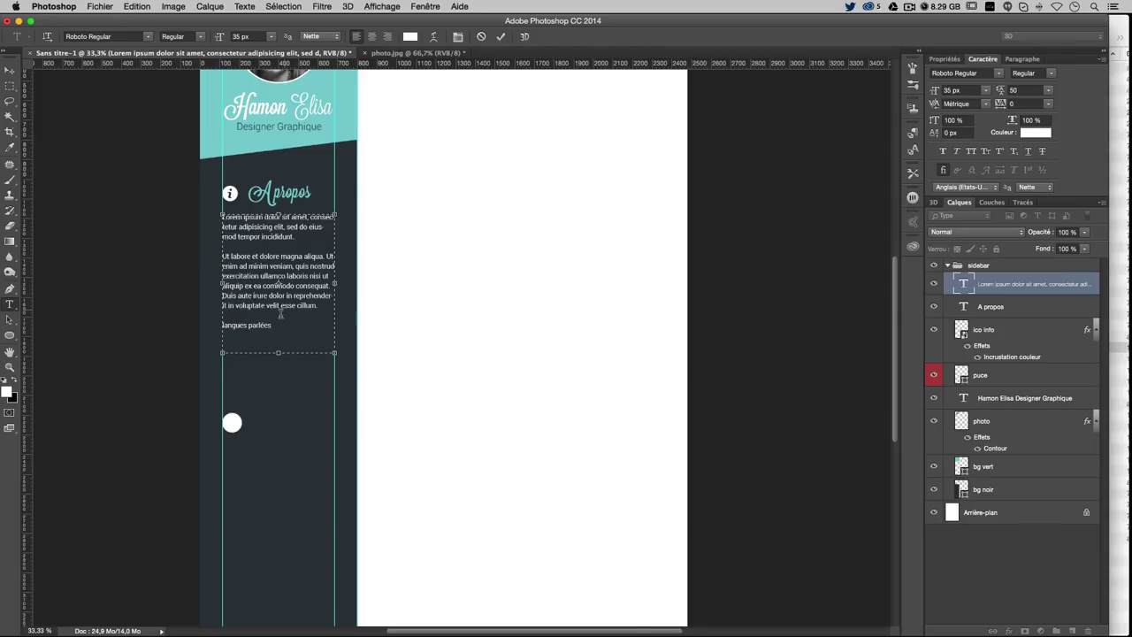
- Make the 'langues parlées' line All Caps Roboto Bold and shrink the box to fit
left_click_drag(274, 325, 119, 321)
left_click(972, 151)
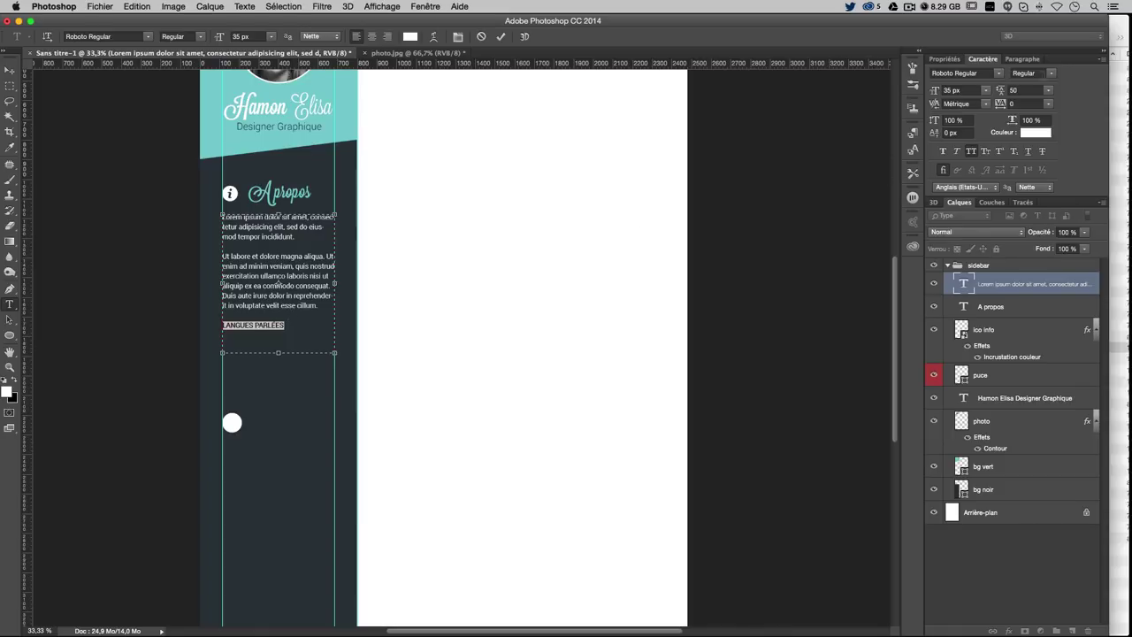
left_click(1052, 77)
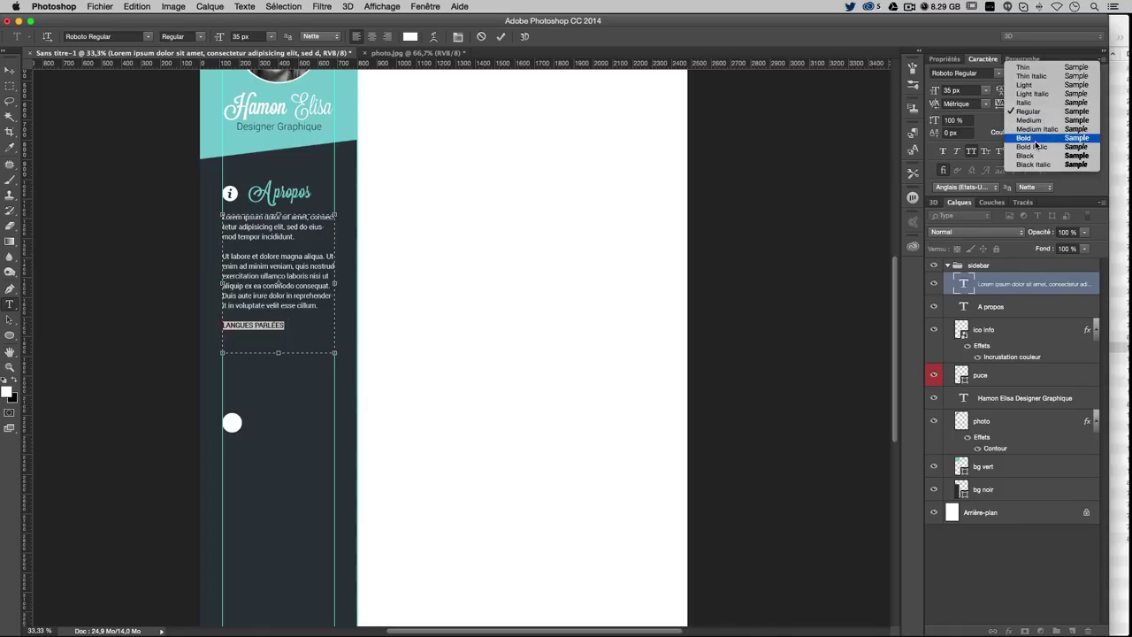
left_click(1037, 145)
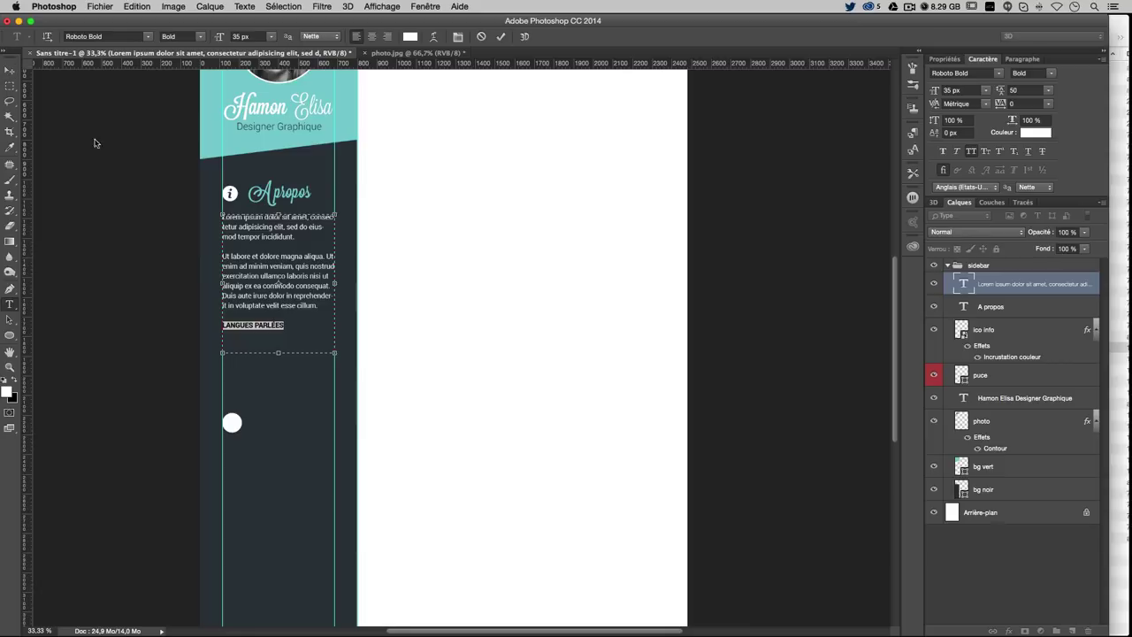
left_click_drag(281, 353, 280, 332)
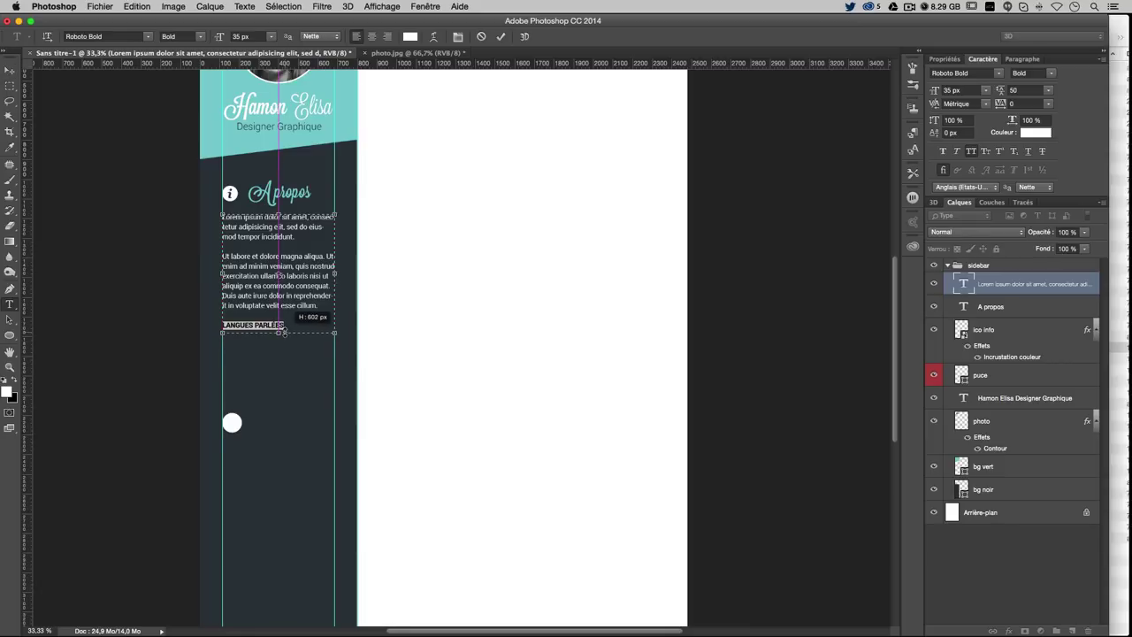
left_click(10, 70)
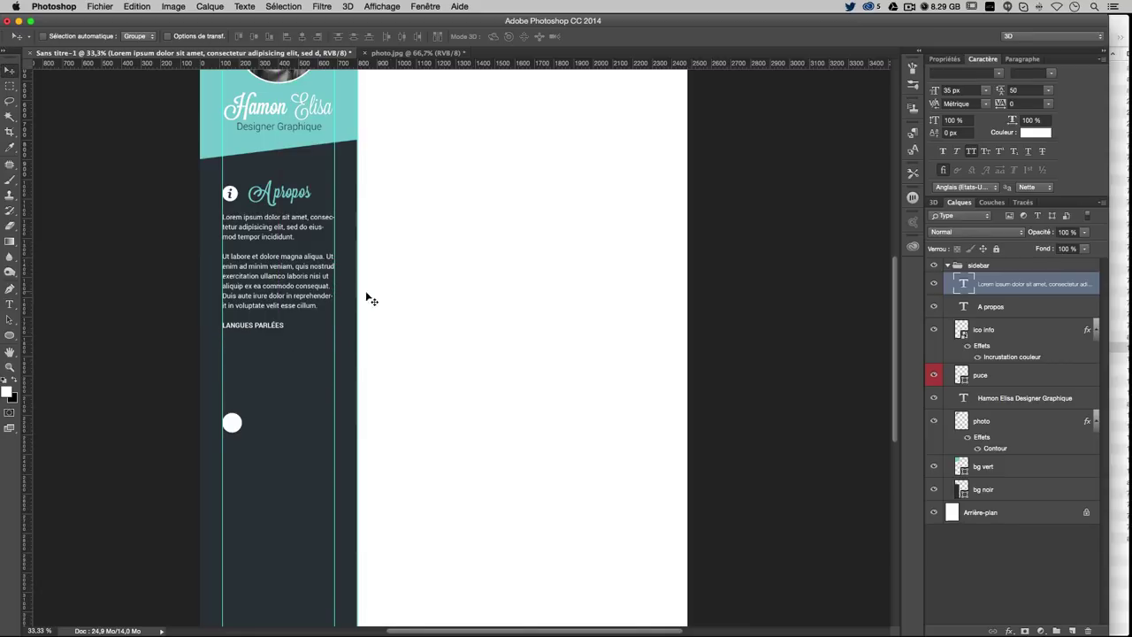
- Drag circle_france-512.png through flag-uk.jpg from the tuto cv 3 folder onto the CV
left_click(1117, 26)
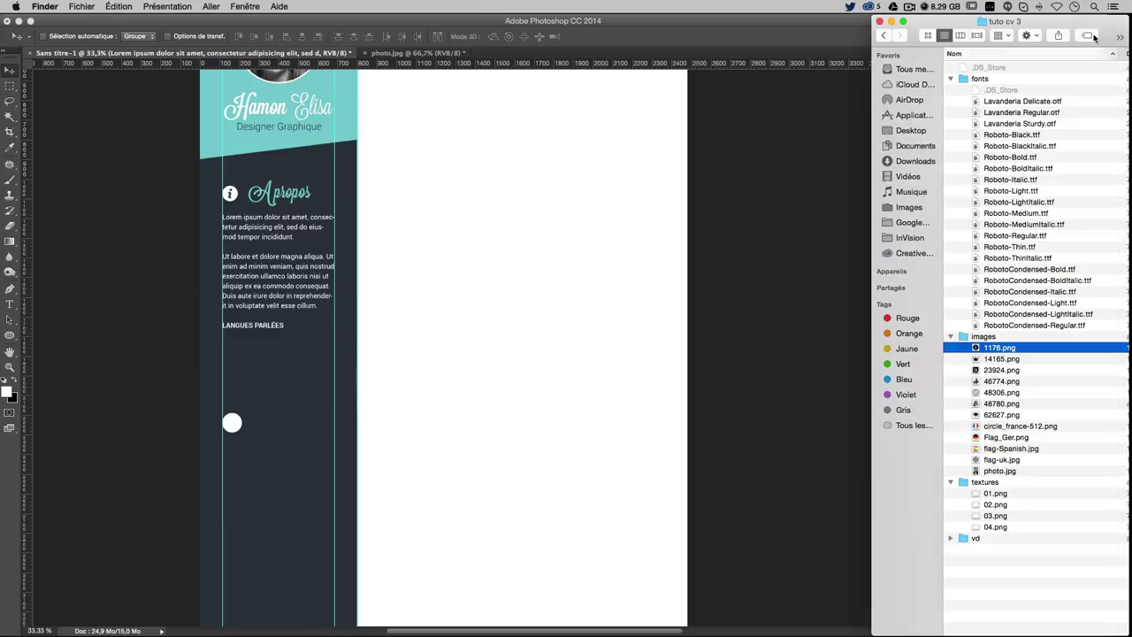
left_click(992, 428)
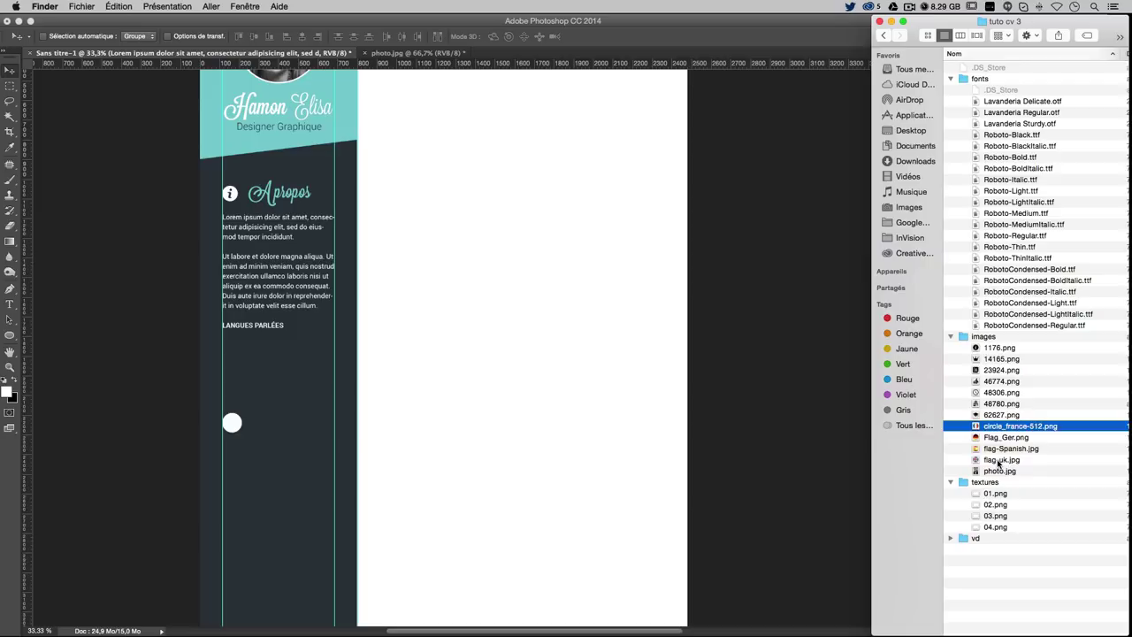
left_click(999, 460, "shift")
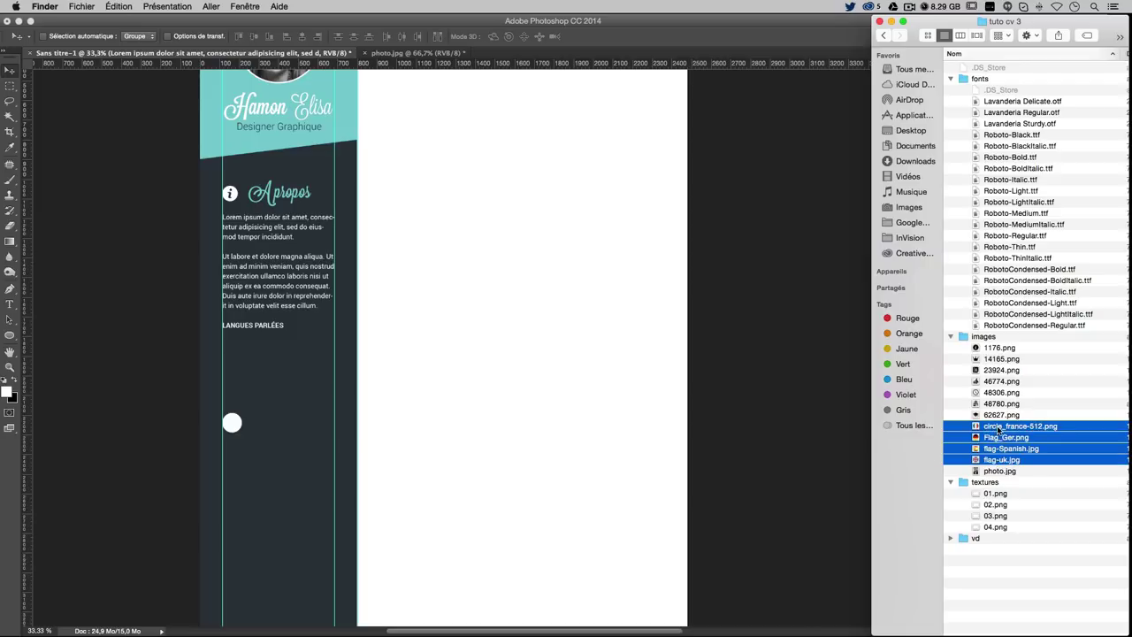
left_click_drag(1000, 428, 271, 358)
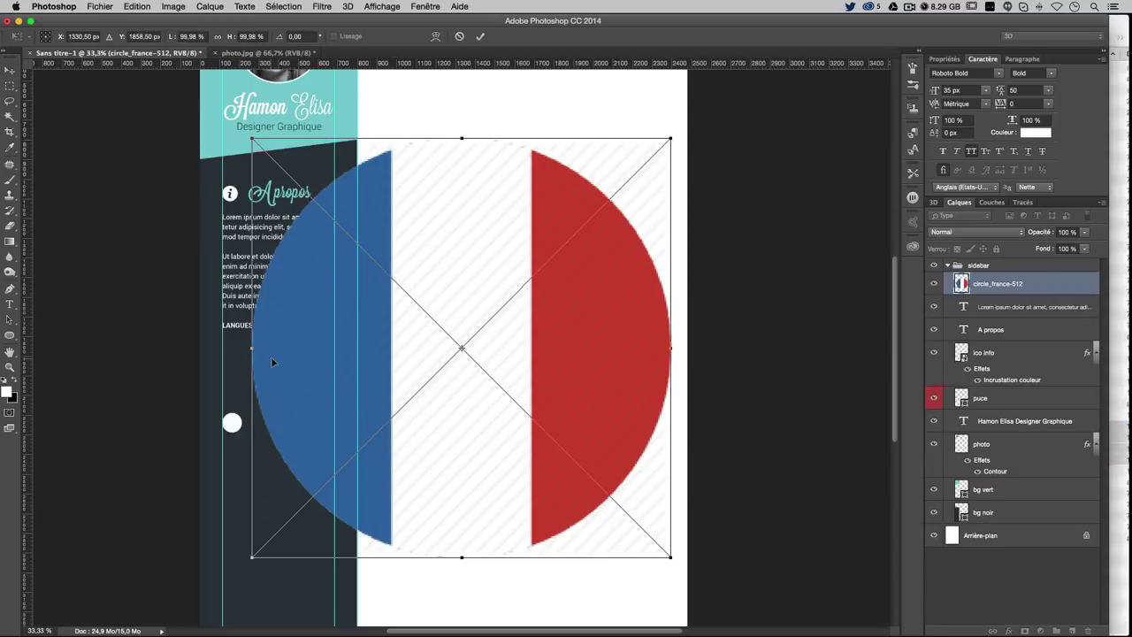
- Commit the placed flags and scale the Flag_Ger and circle_france-512 layers together to about 5.5%
key("Return")
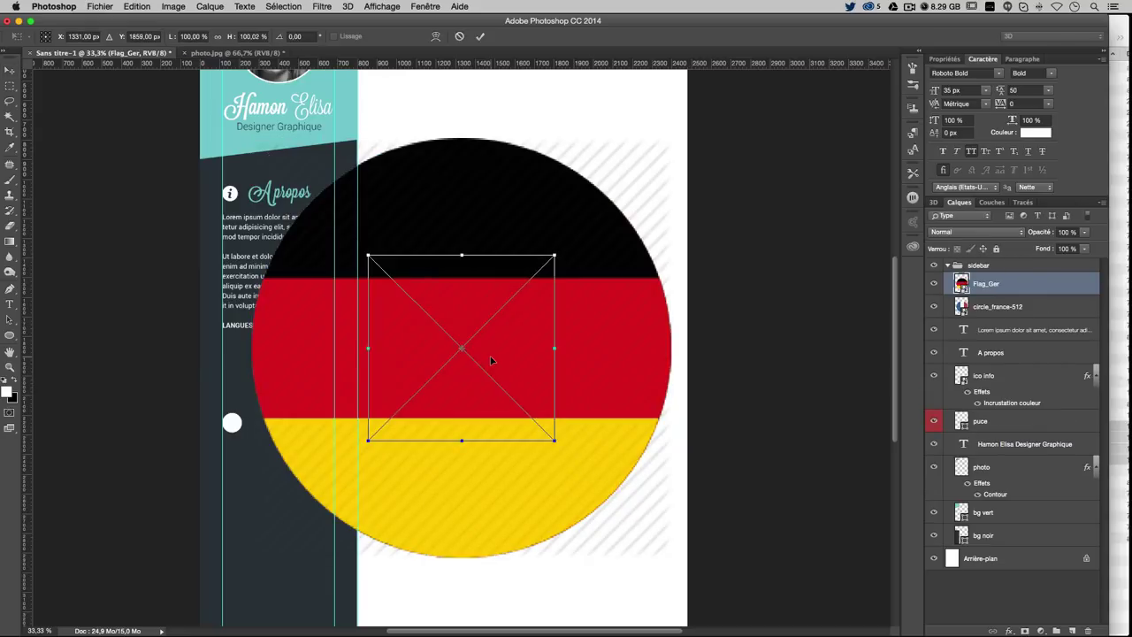
key("Return")
key("Return")
key("Return")
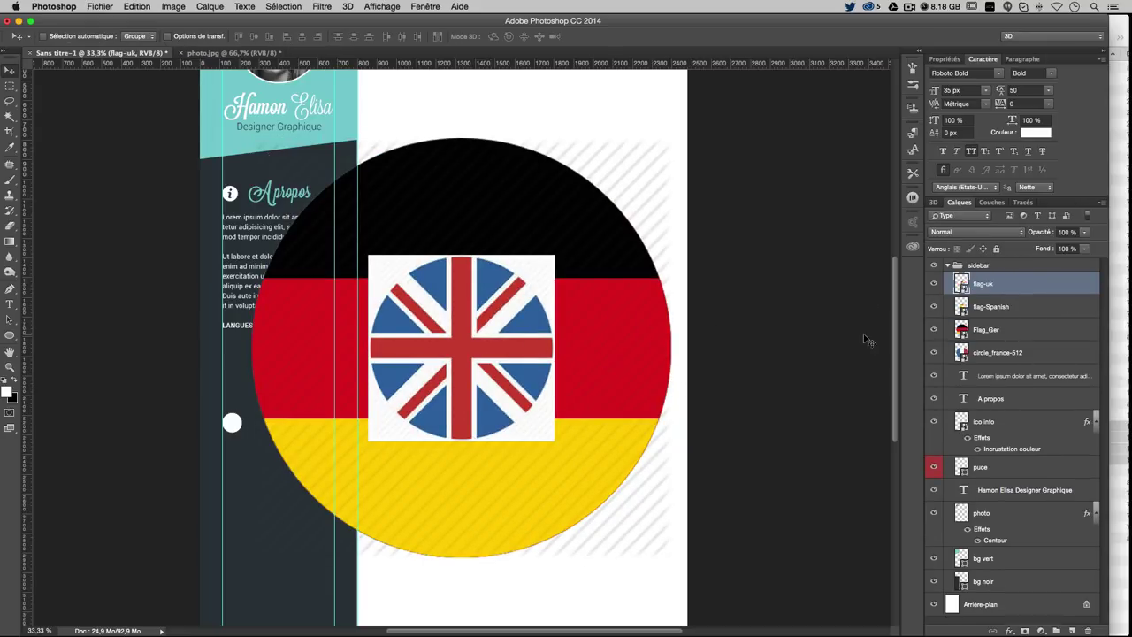
left_click(1001, 330)
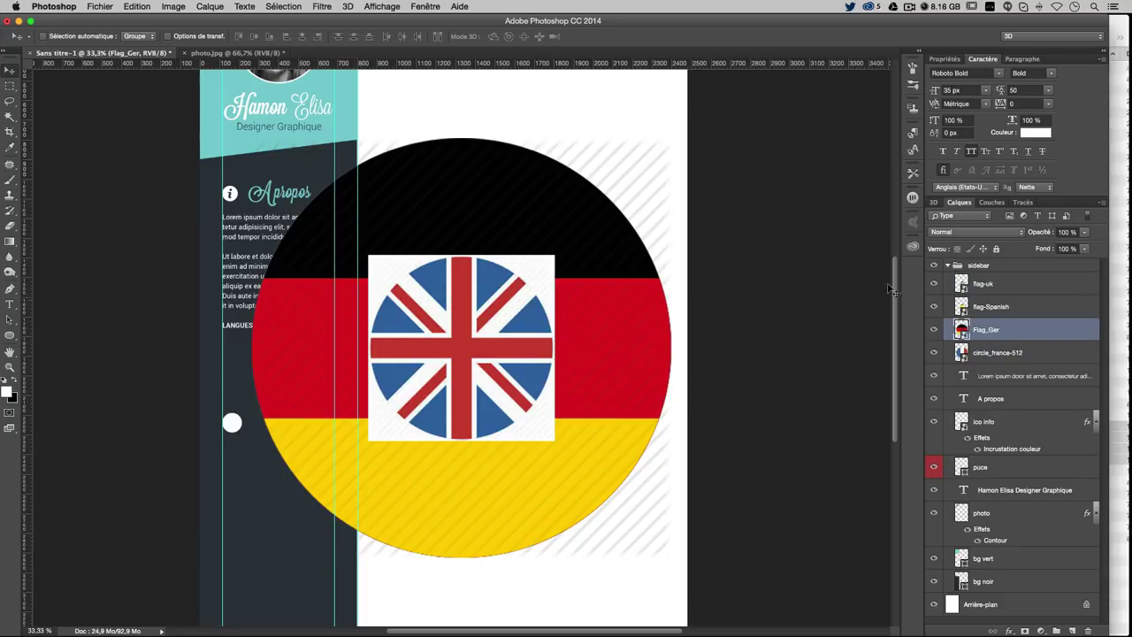
left_click(934, 330)
left_click(934, 331)
left_click(1010, 356, "shift")
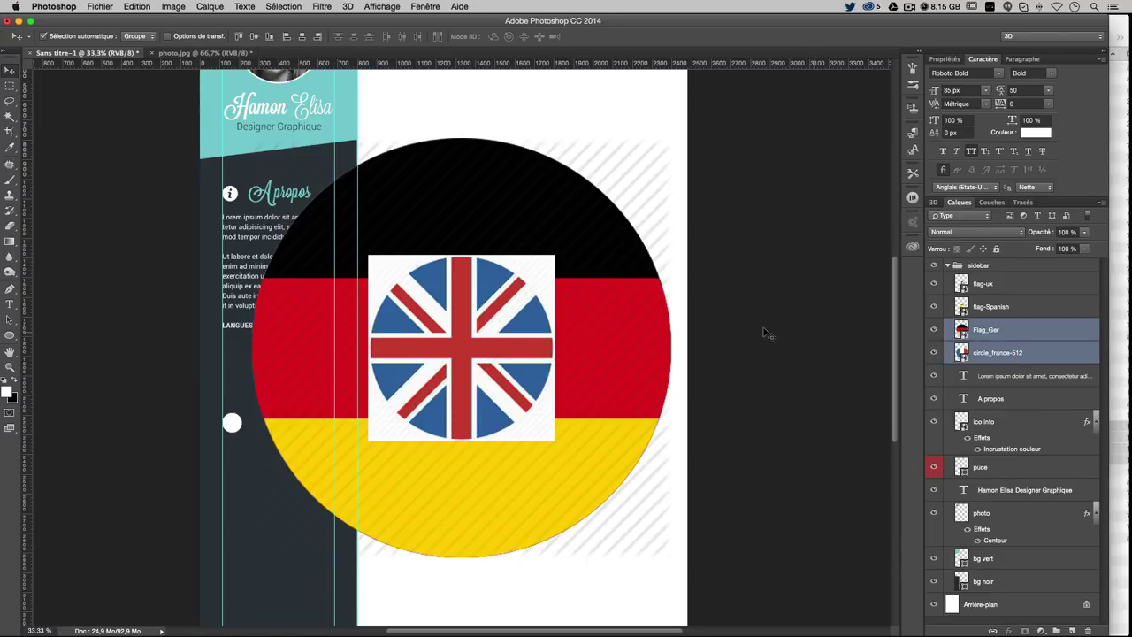
key("ctrl+t")
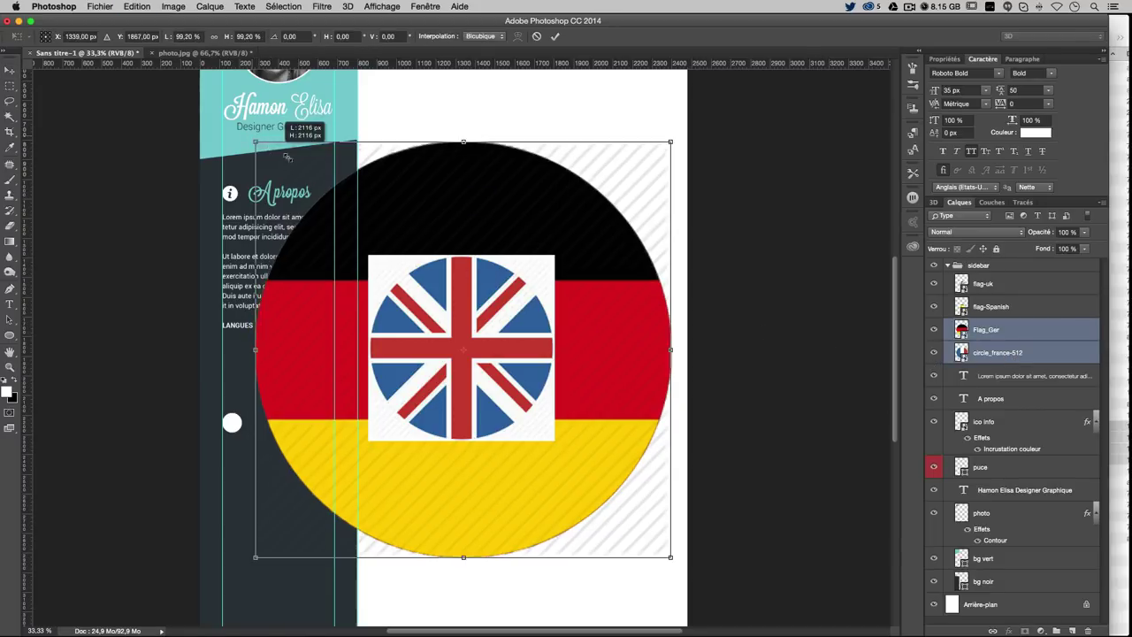
mouse_move(253, 140)
left_mouse_down()
mouse_move(316, 173)
mouse_move(335, 207)
left_mouse_up()
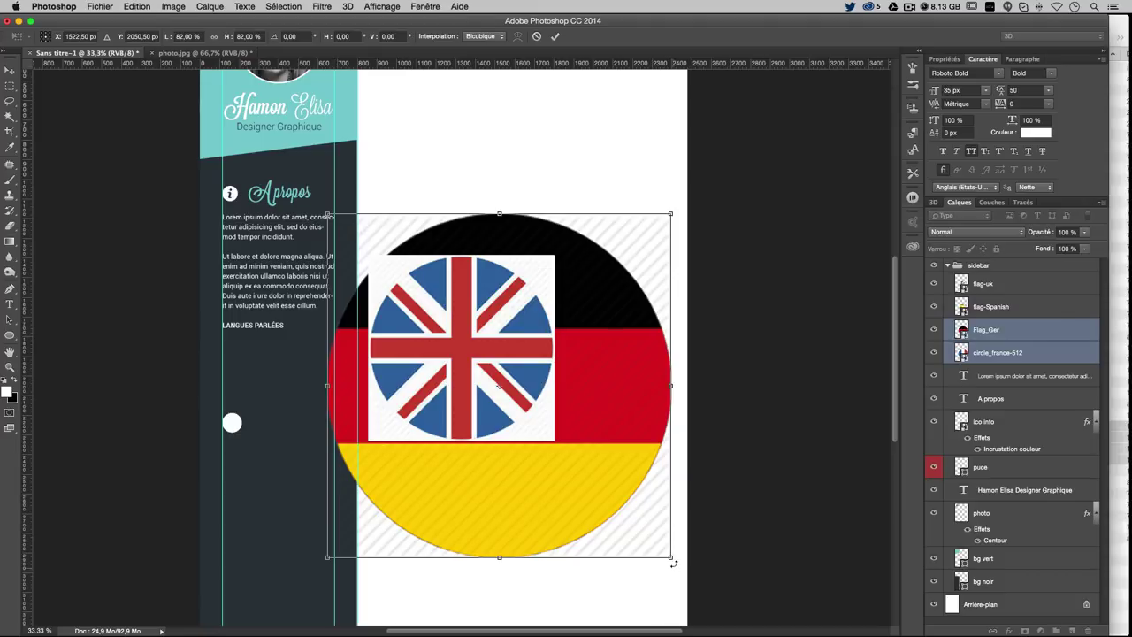
mouse_move(666, 552)
left_mouse_down()
mouse_move(365, 267)
mouse_move(311, 184)
left_mouse_up()
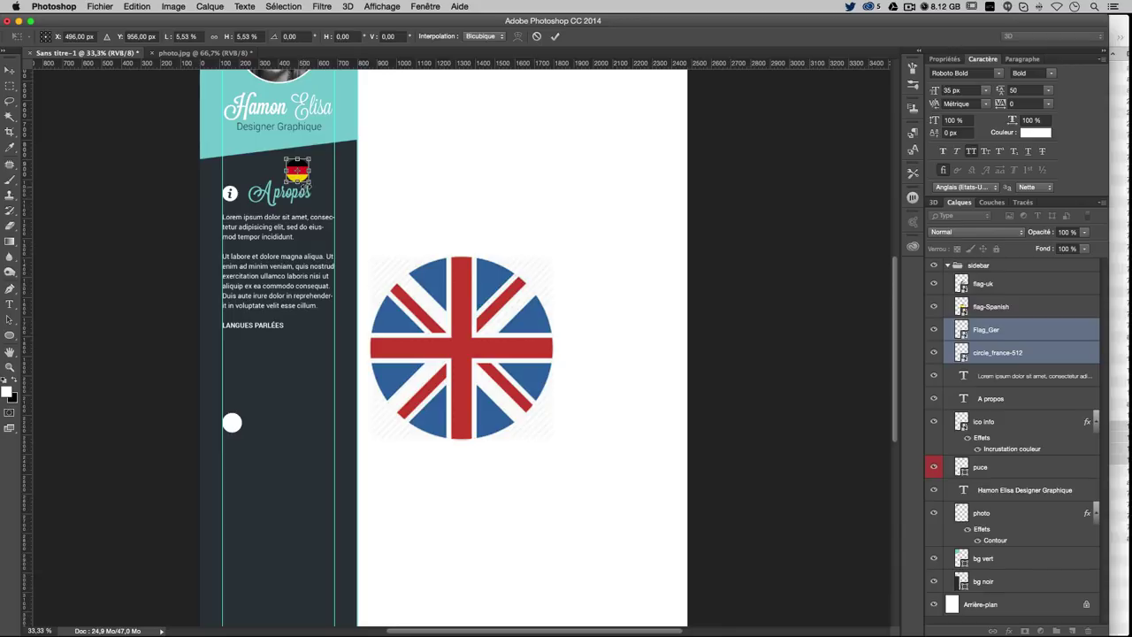
- Shrink the German flag slightly more and move the flags below LANGUES PARLÉES
left_click_drag(310, 183, 306, 179)
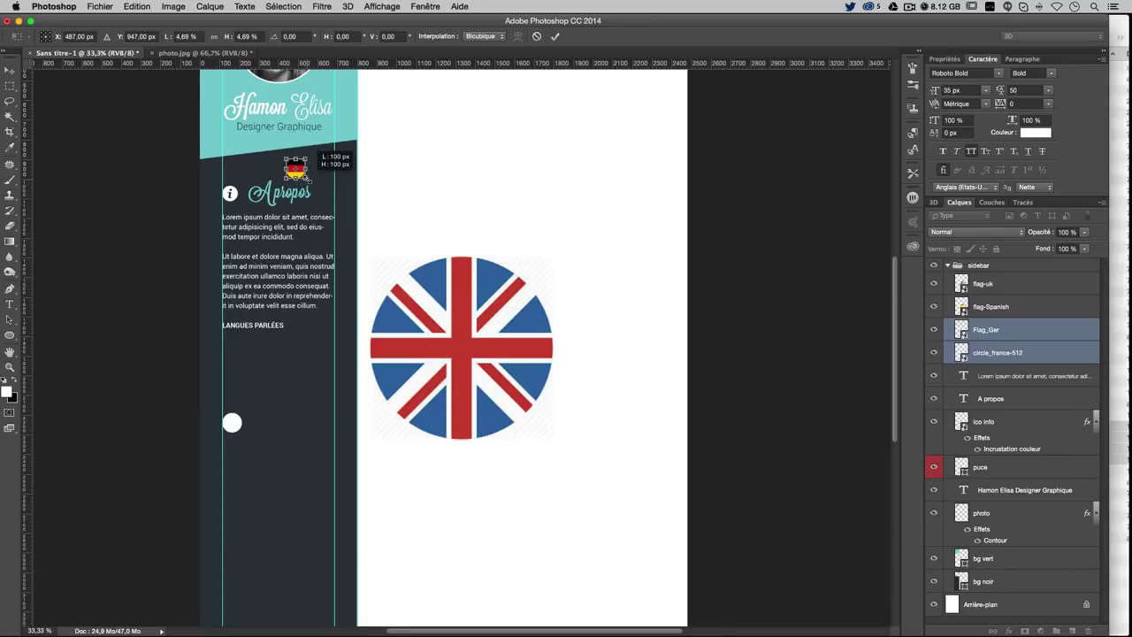
key("Return")
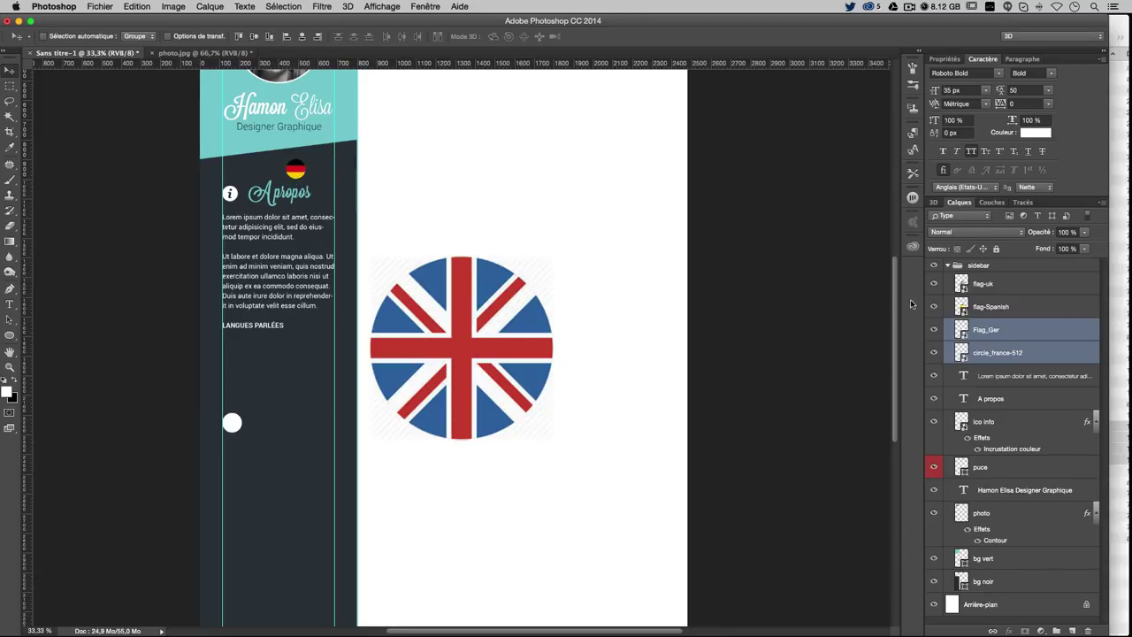
mouse_move(302, 198)
left_mouse_down()
mouse_move(265, 376)
mouse_move(285, 394)
mouse_move(270, 387)
left_mouse_up()
- Slide the German flag left so it sits against the French flag
left_click(1029, 354)
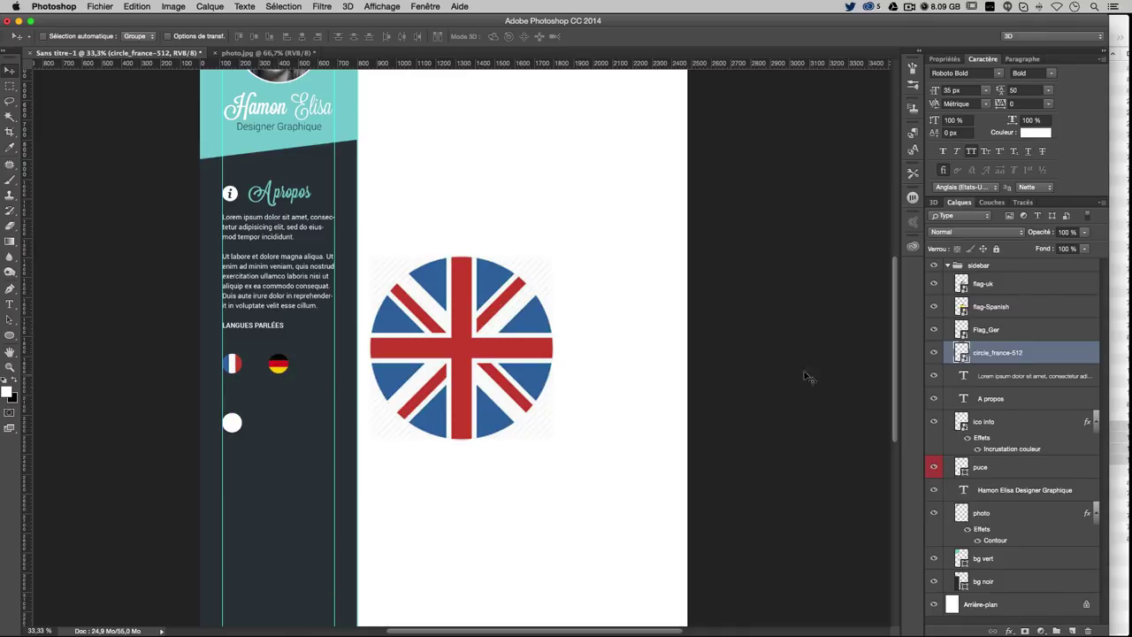
left_click(978, 333)
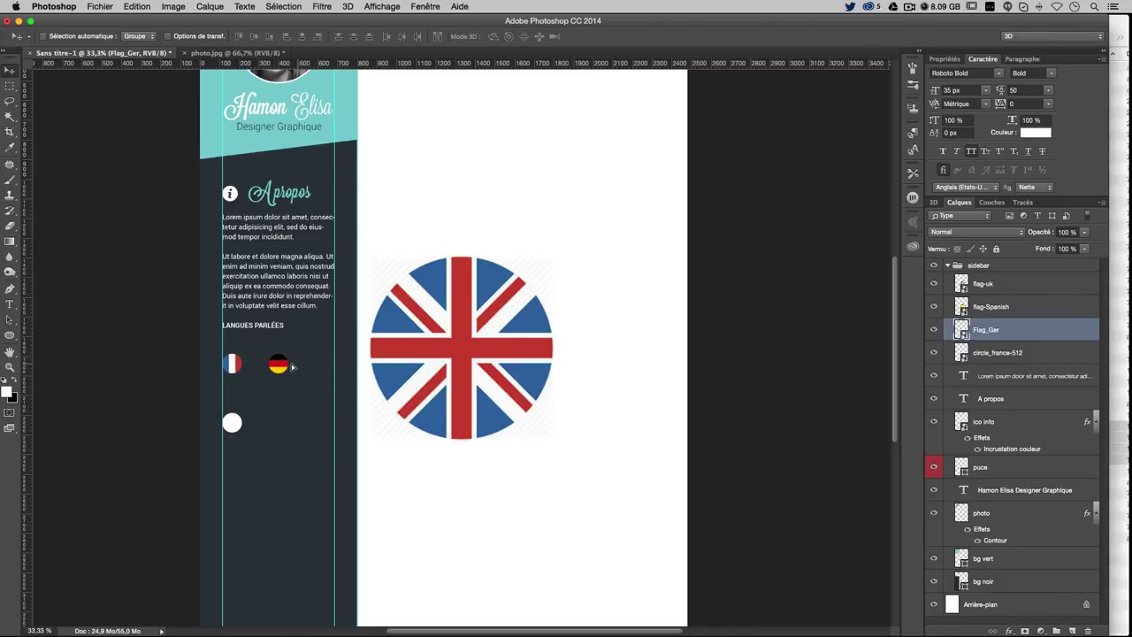
left_click_drag(301, 376, 275, 376)
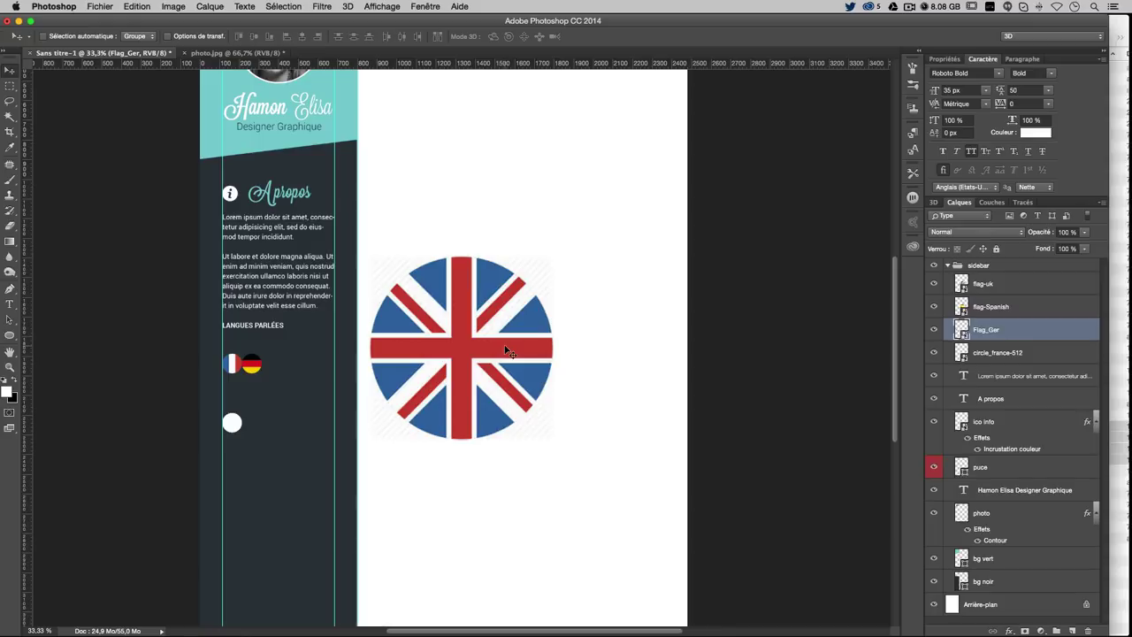
left_click(995, 285)
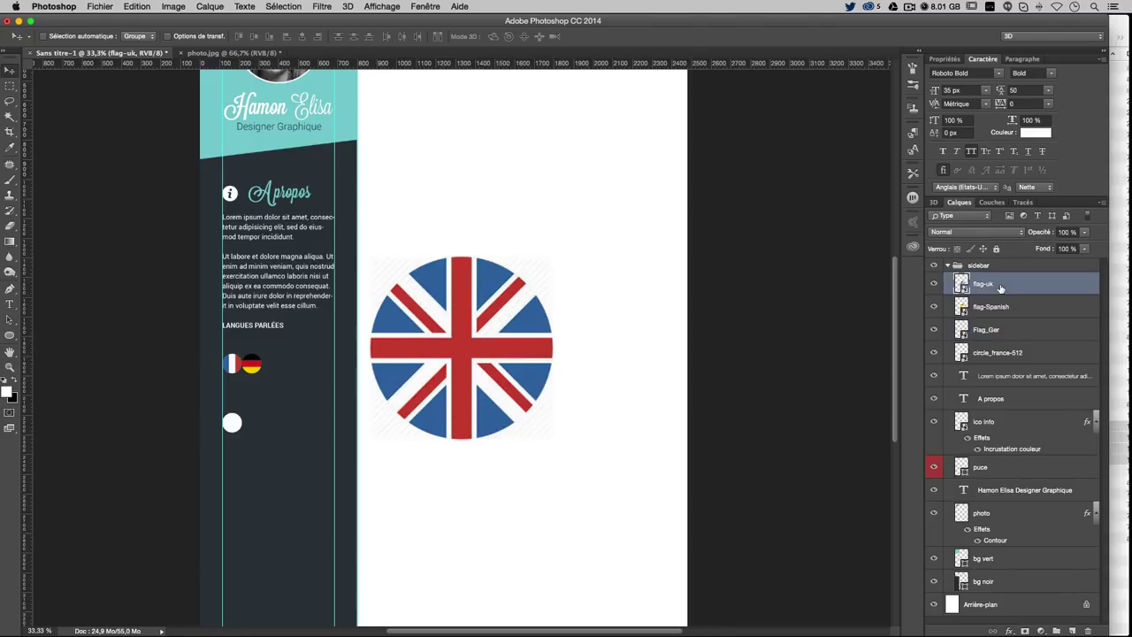
- Move the UK flag over the sidebar
left_click(10, 86)
left_click(53, 82)
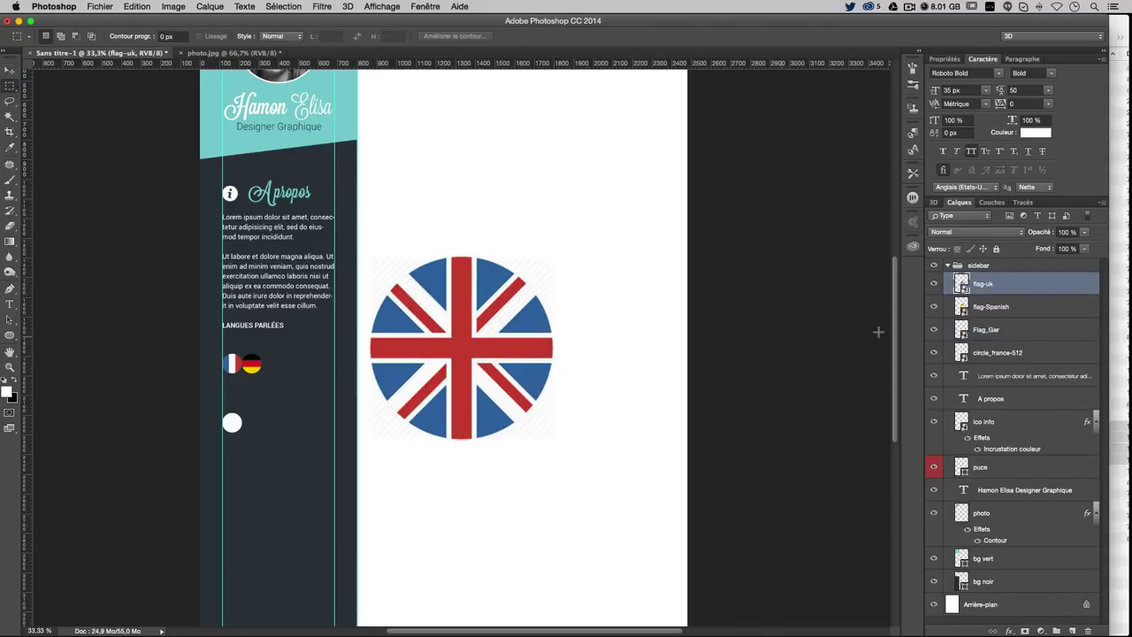
left_click(10, 69)
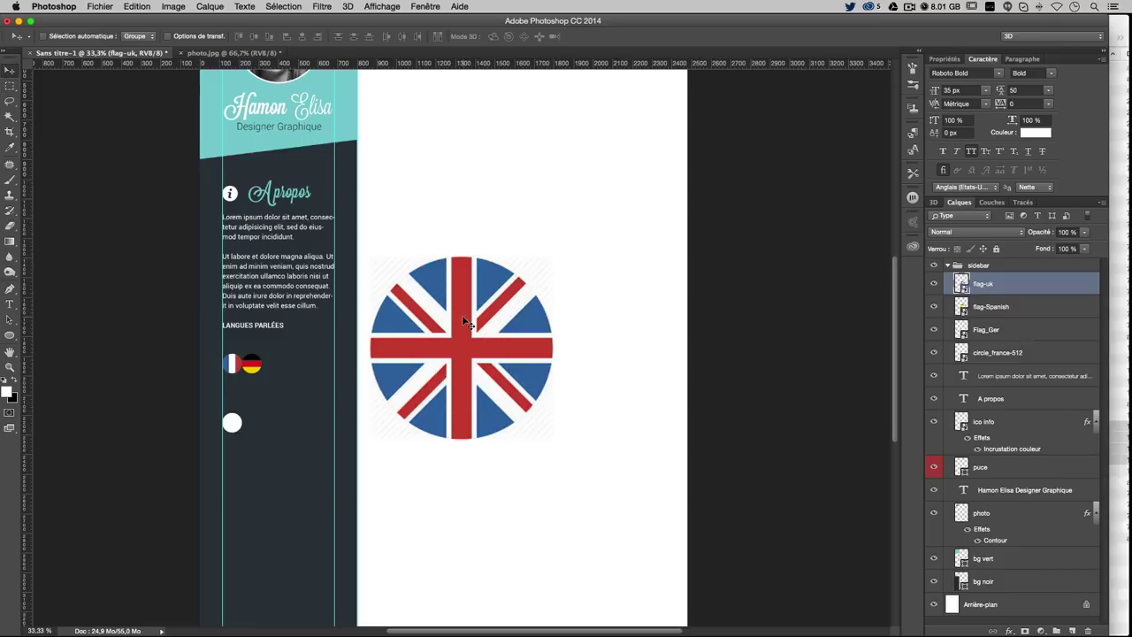
left_click_drag(465, 333, 375, 368)
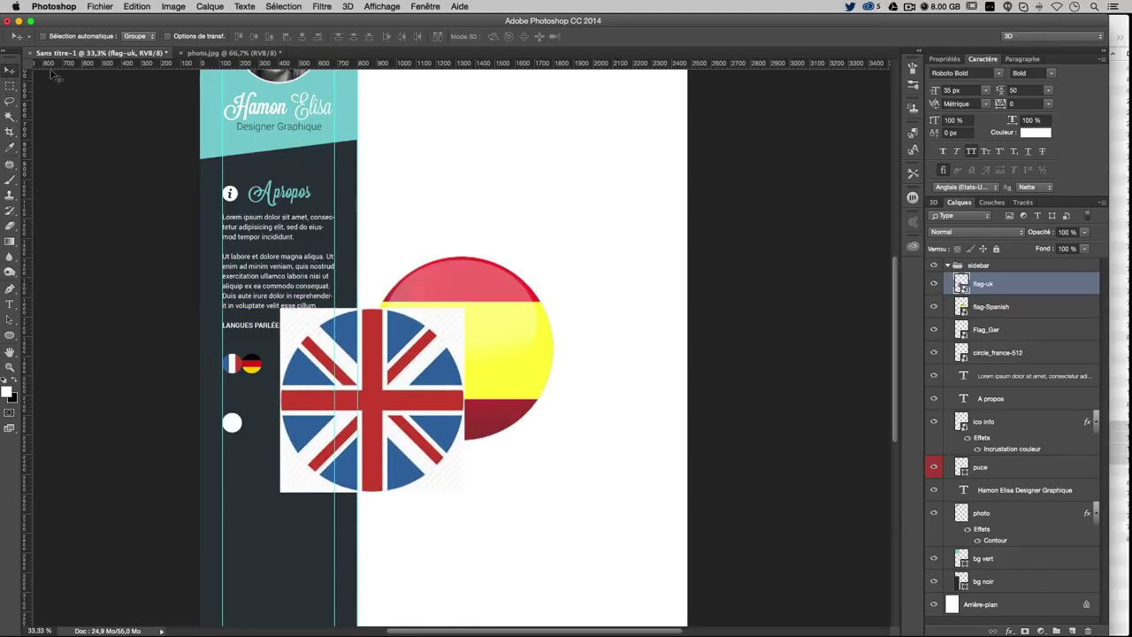
- Draw an elliptical selection circling the UK flag
left_click(11, 85)
right_click(11, 86)
left_click(63, 99)
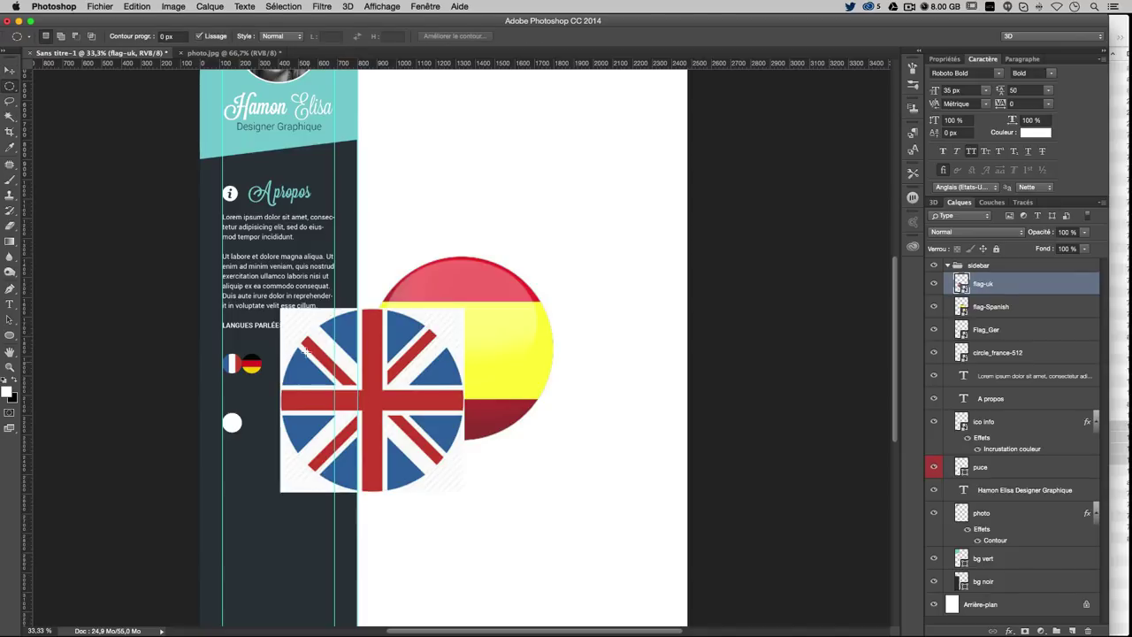
left_click_drag(281, 312, 536, 489)
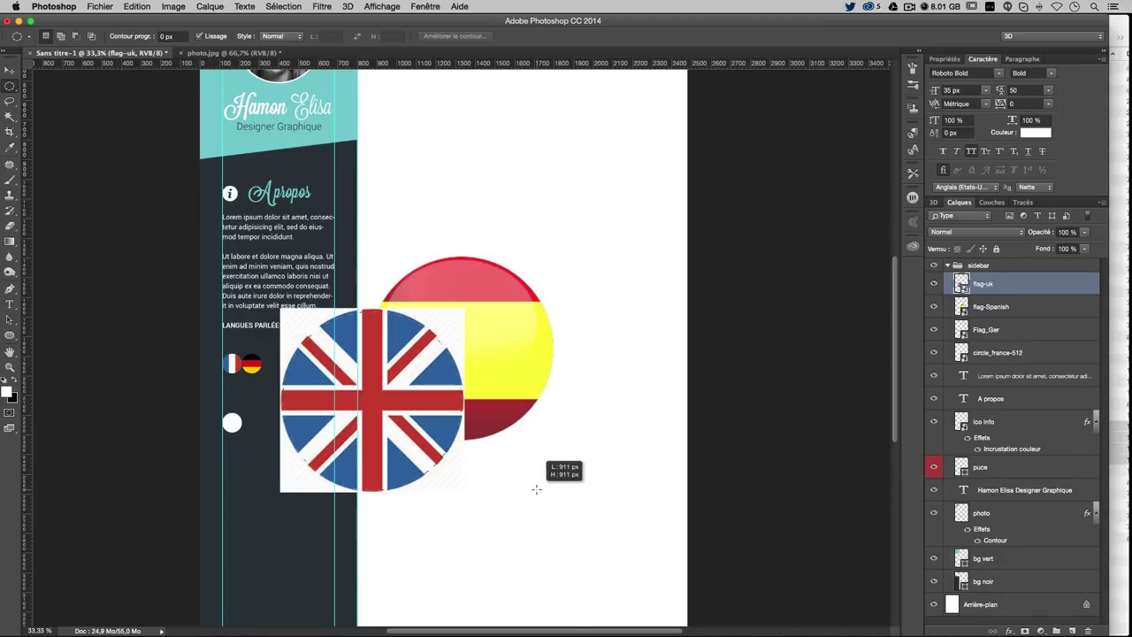
left_click_drag(537, 490, 536, 490)
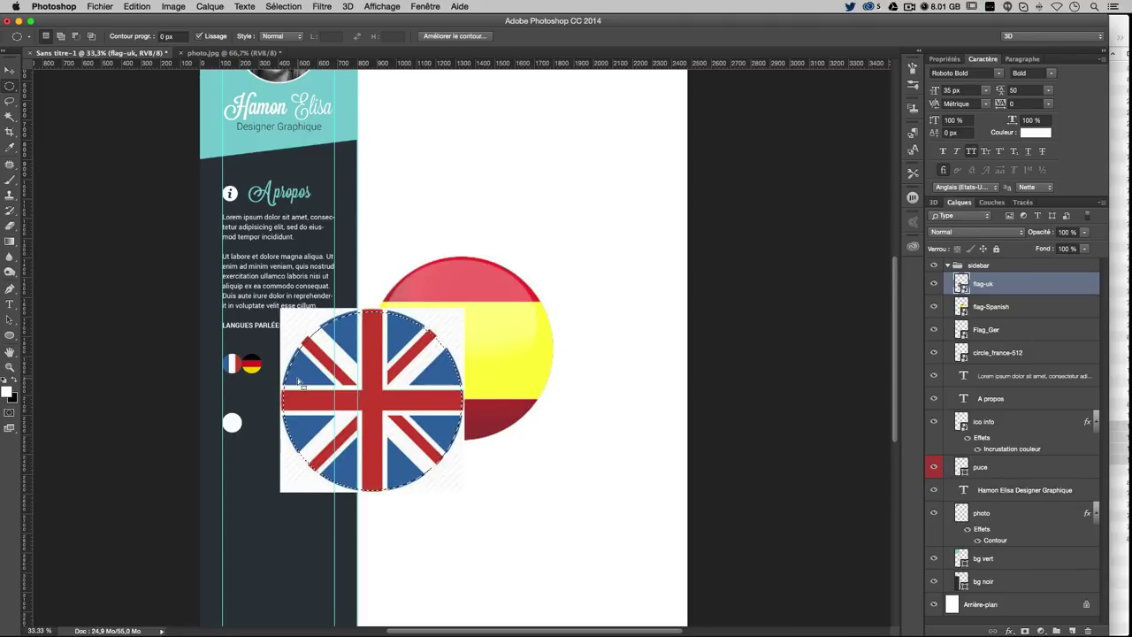
- Invert the selection, rasterize the flag-uk layer, and delete its white square corners
key("ctrl+shift+i")
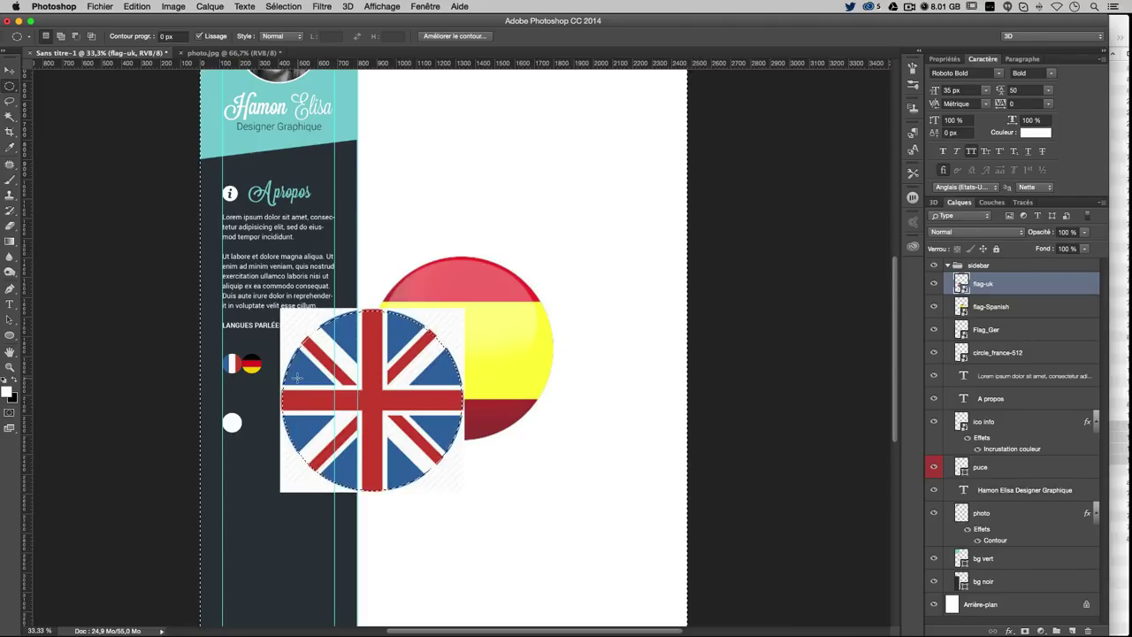
key("Delete")
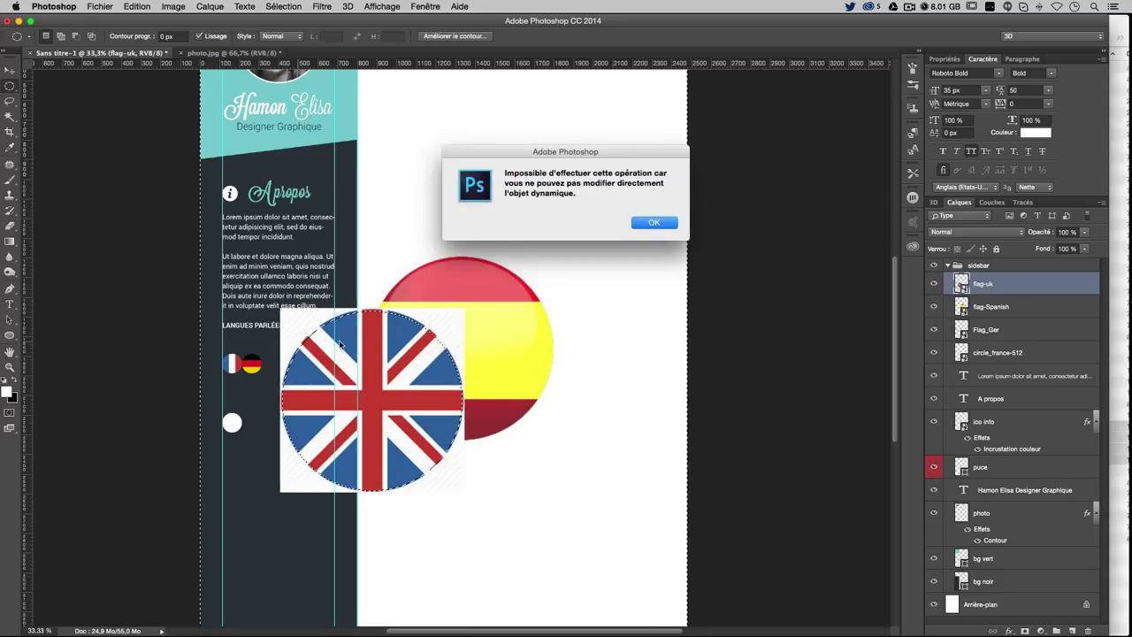
left_click(655, 222)
right_click(1003, 283)
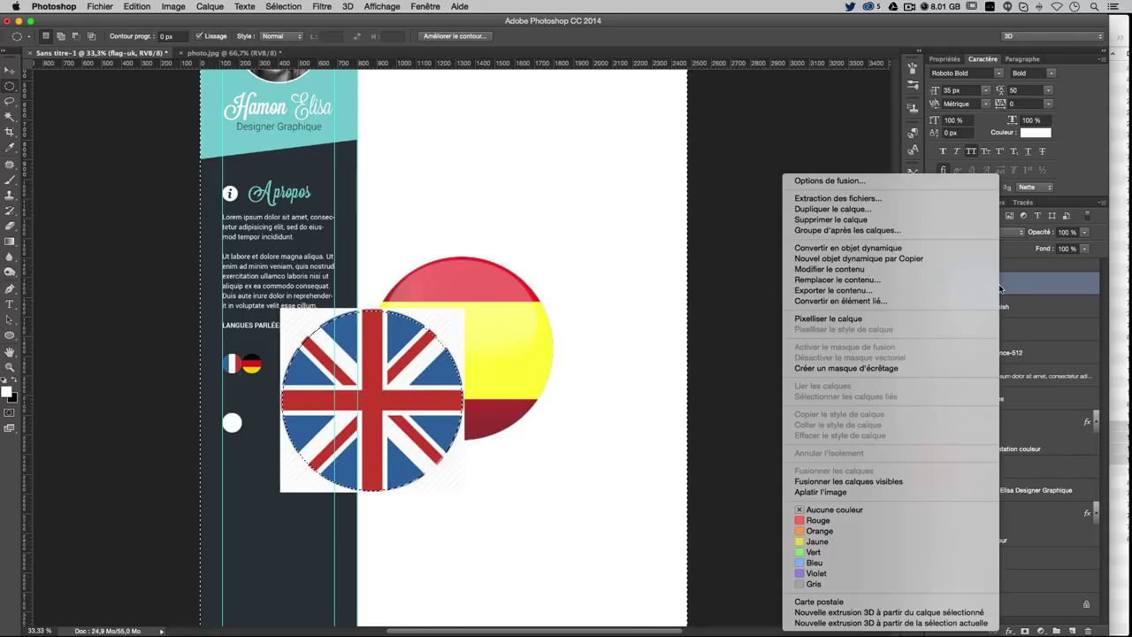
left_click(867, 320)
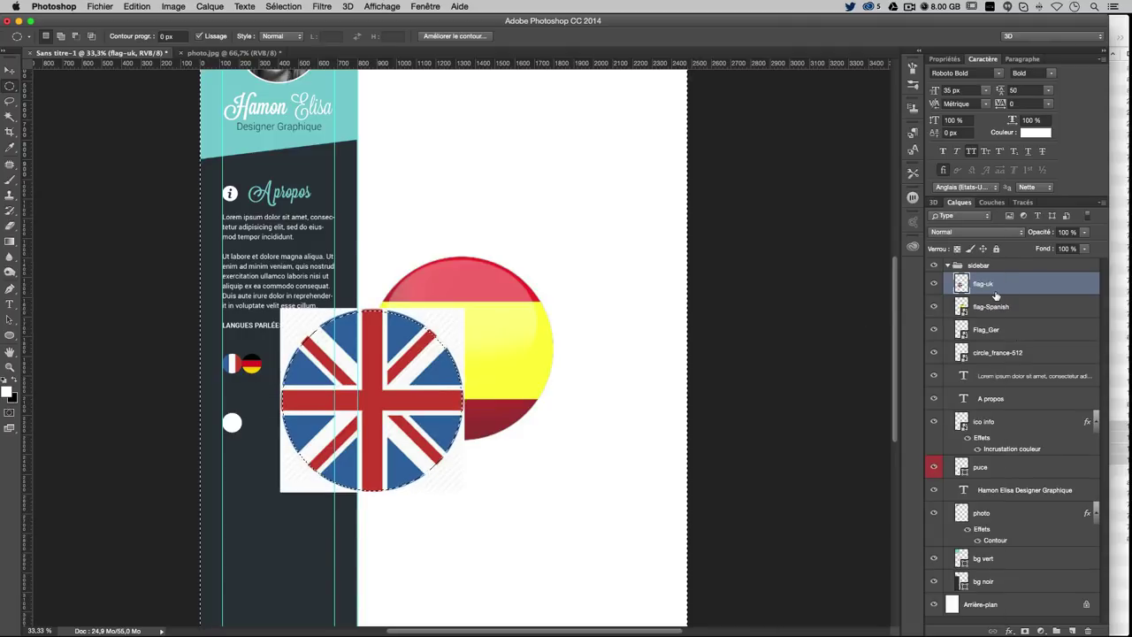
key("Delete")
key("ctrl+d")
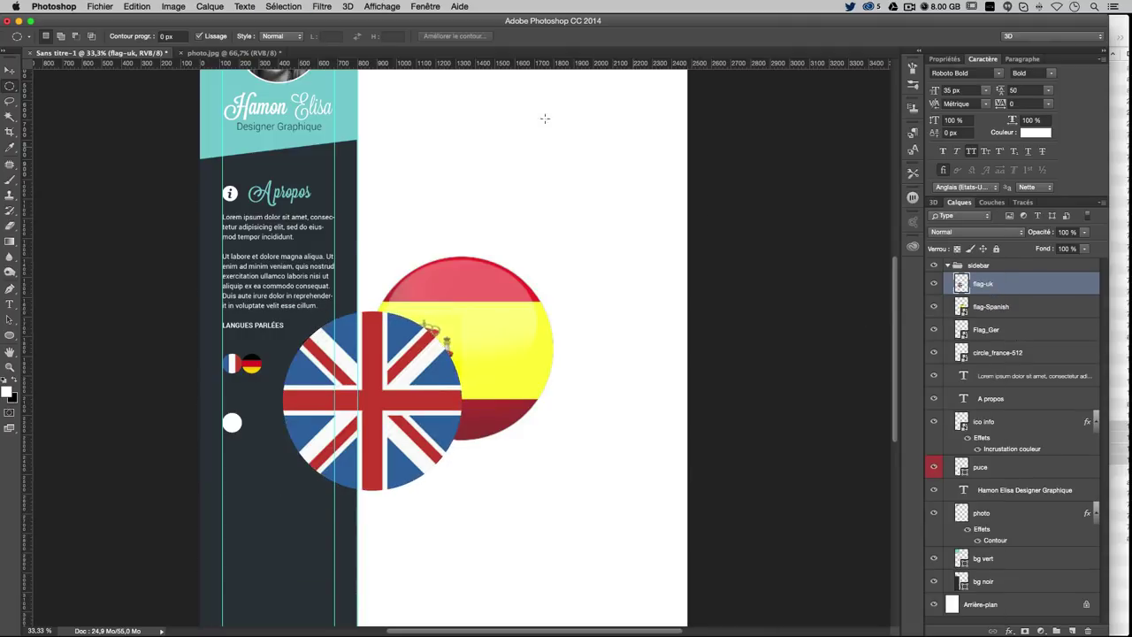
- Scale the UK flag down to icon size and place it after the German flag
left_click(9, 70)
key("ctrl+t")
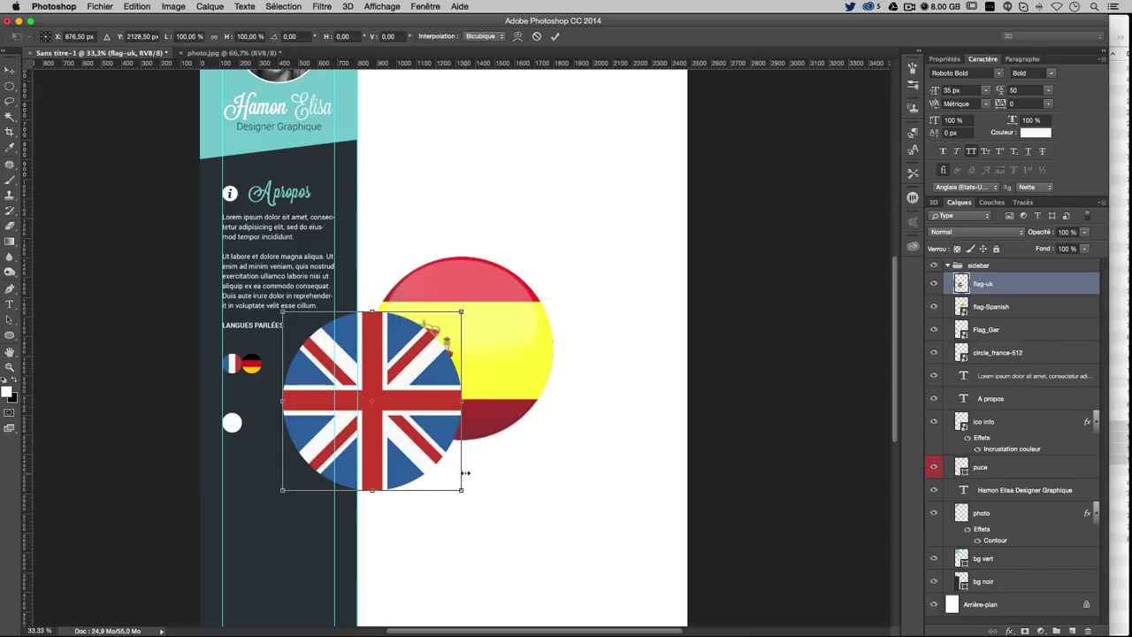
left_click_drag(459, 493, 299, 332)
key("Return")
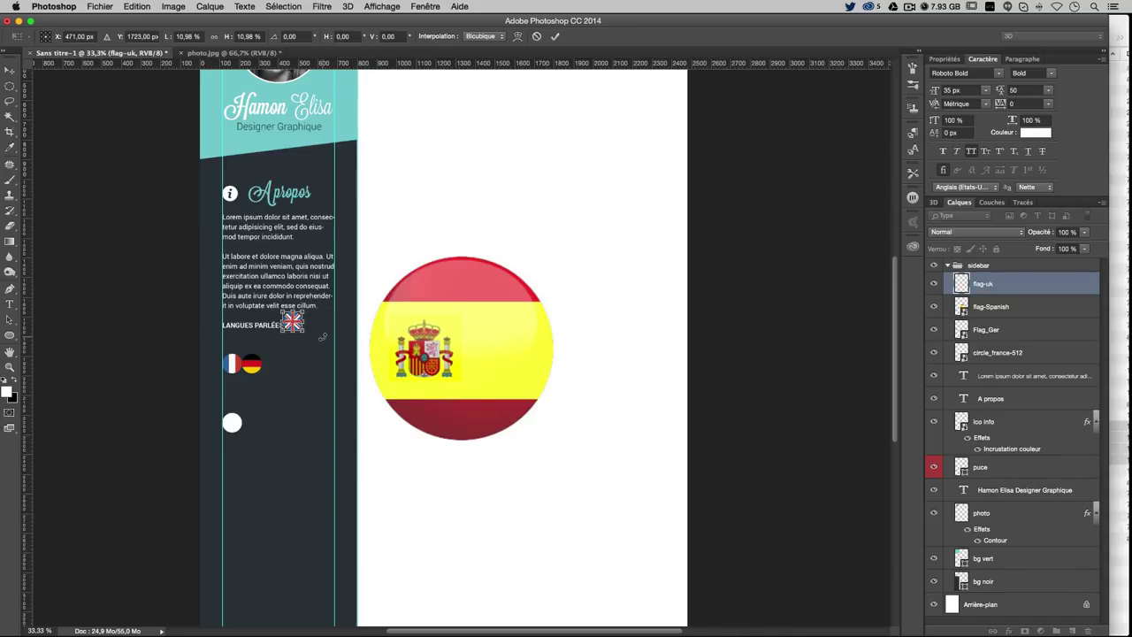
mouse_move(386, 332)
left_mouse_down()
mouse_move(596, 331)
mouse_move(421, 331)
left_mouse_up()
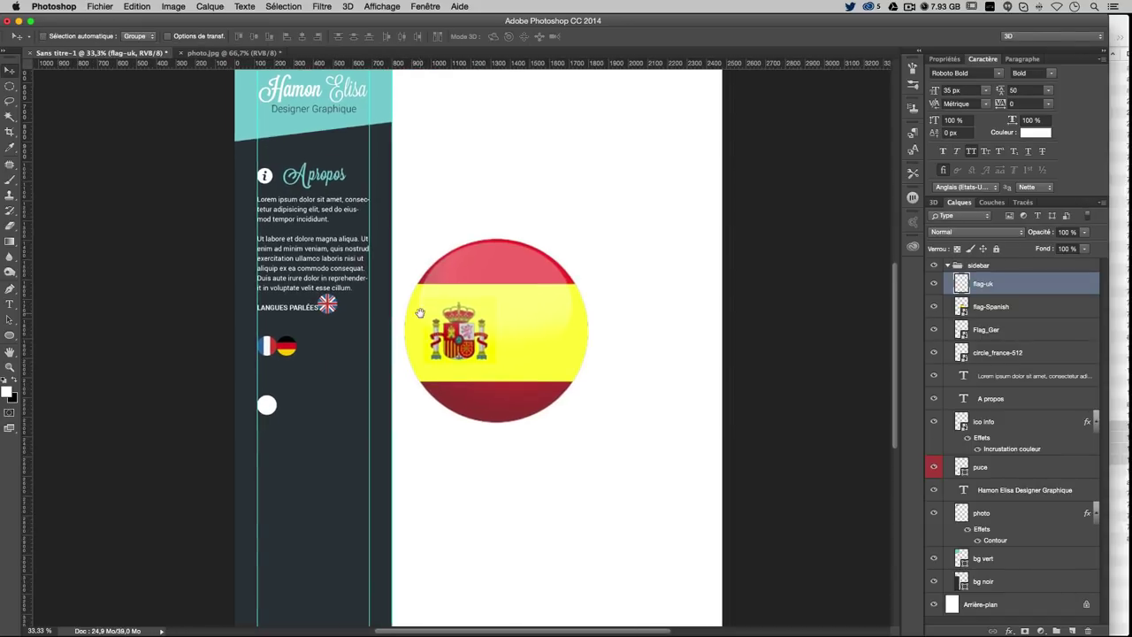
left_click_drag(344, 350, 325, 362)
left_click(1018, 310)
key("ctrl+t")
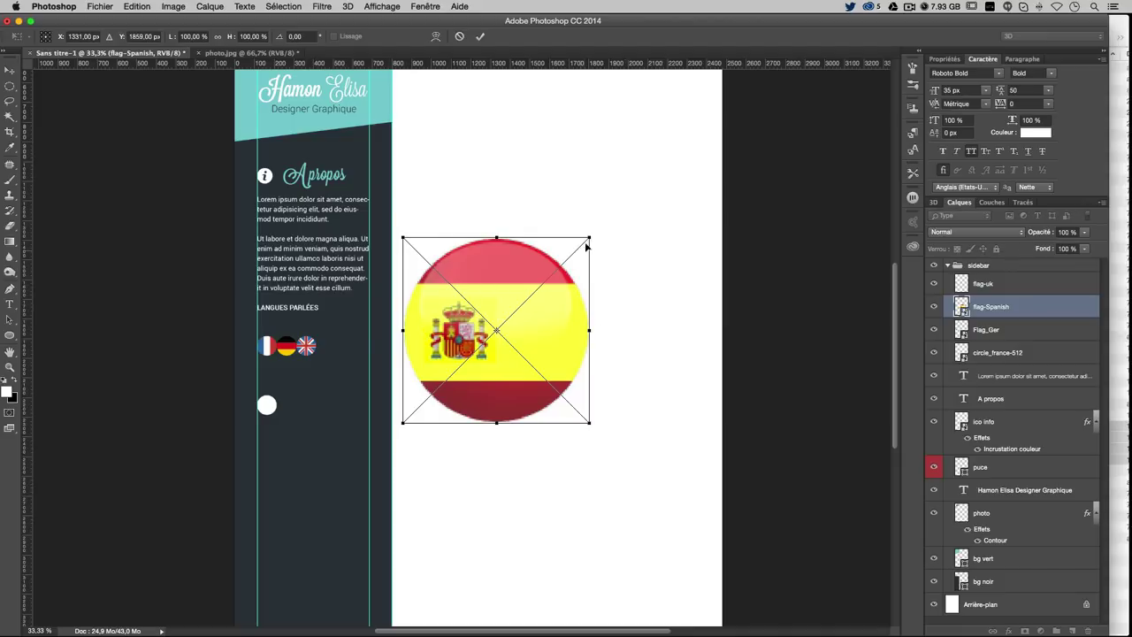
- Move the Spanish flag toward the sidebar and draw a circular selection around it
mouse_move(587, 247)
left_mouse_down()
mouse_move(480, 323)
mouse_move(414, 353)
mouse_move(381, 354)
left_mouse_up()
key("Escape")
left_click_drag(455, 330, 337, 352)
left_click(9, 86)
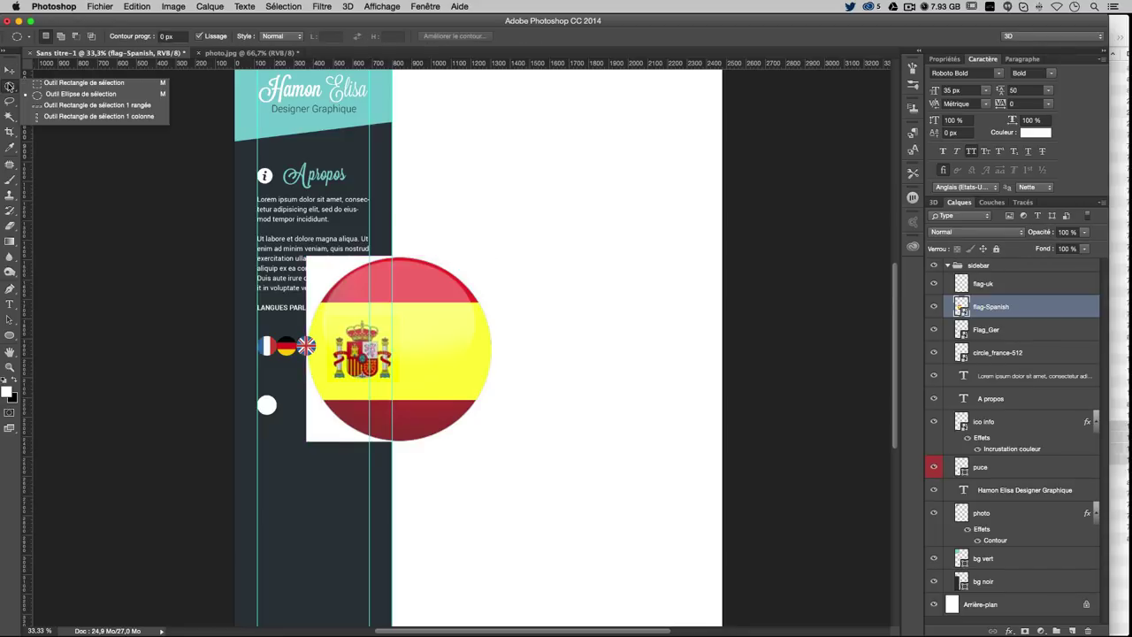
left_click(89, 94)
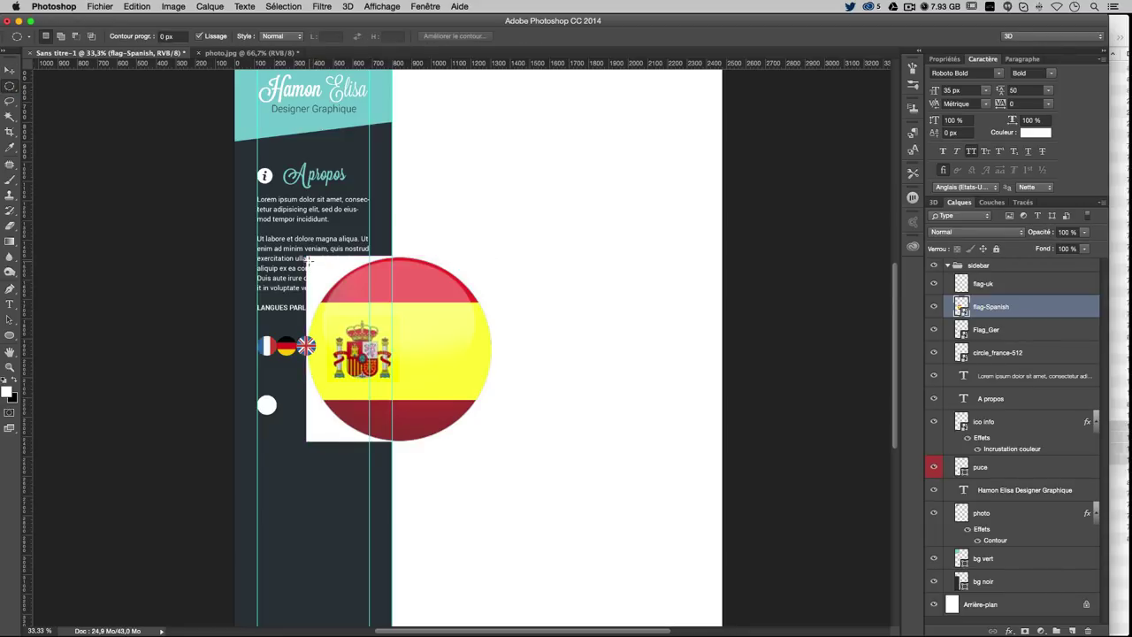
left_click_drag(310, 260, 516, 442)
- Rasterize the Spanish flag layer, then delete the white square outside the circle
right_click(872, 308)
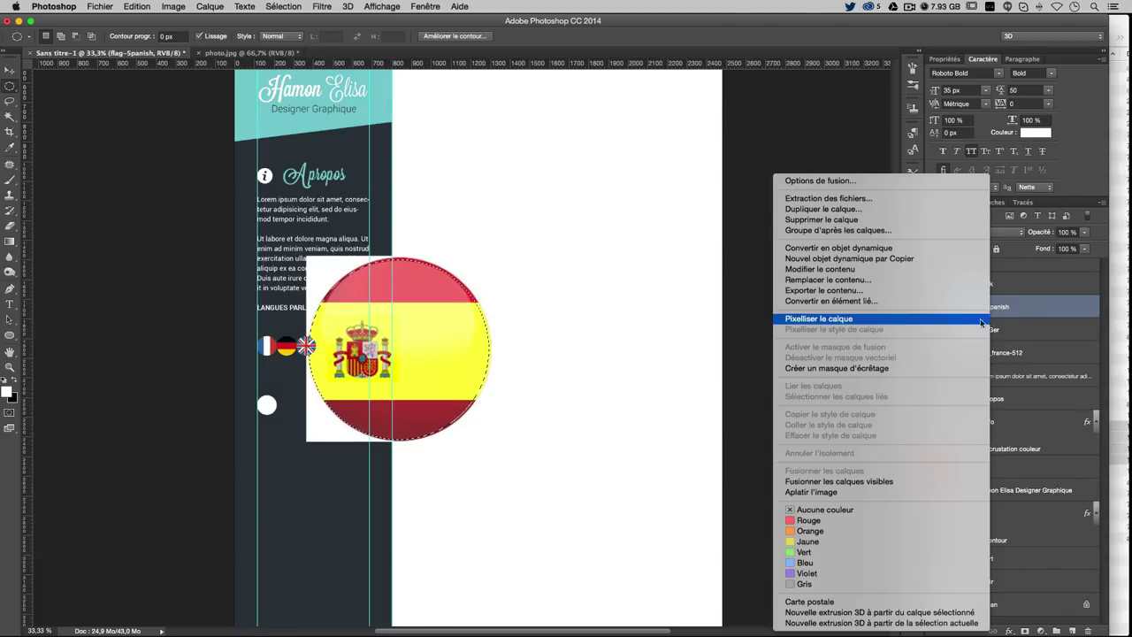
left_click(865, 319)
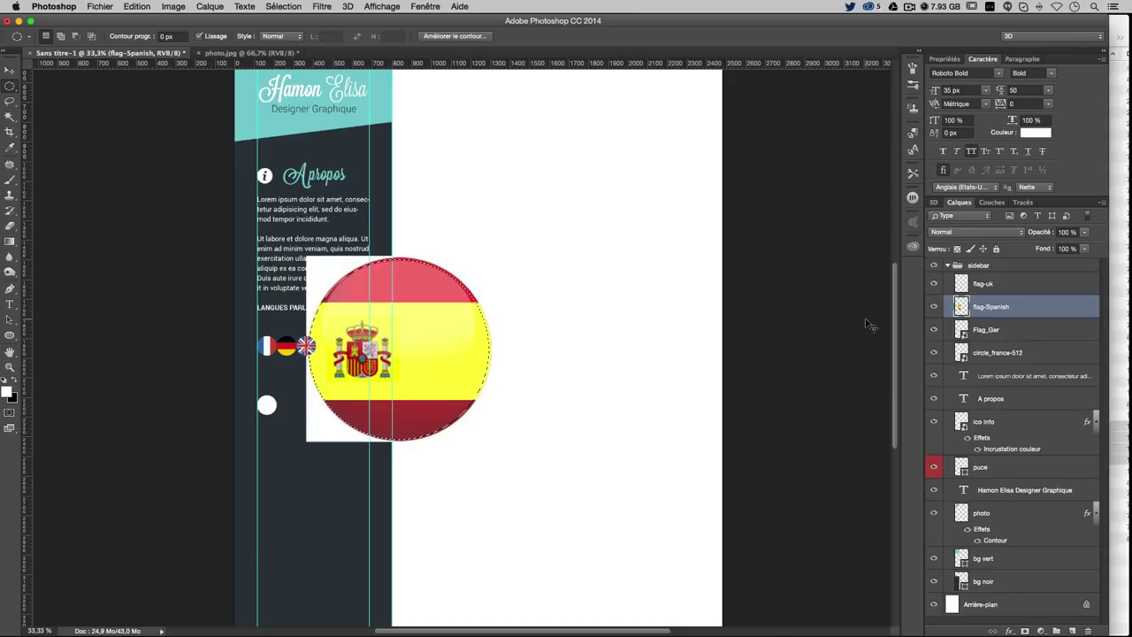
key("super+a")
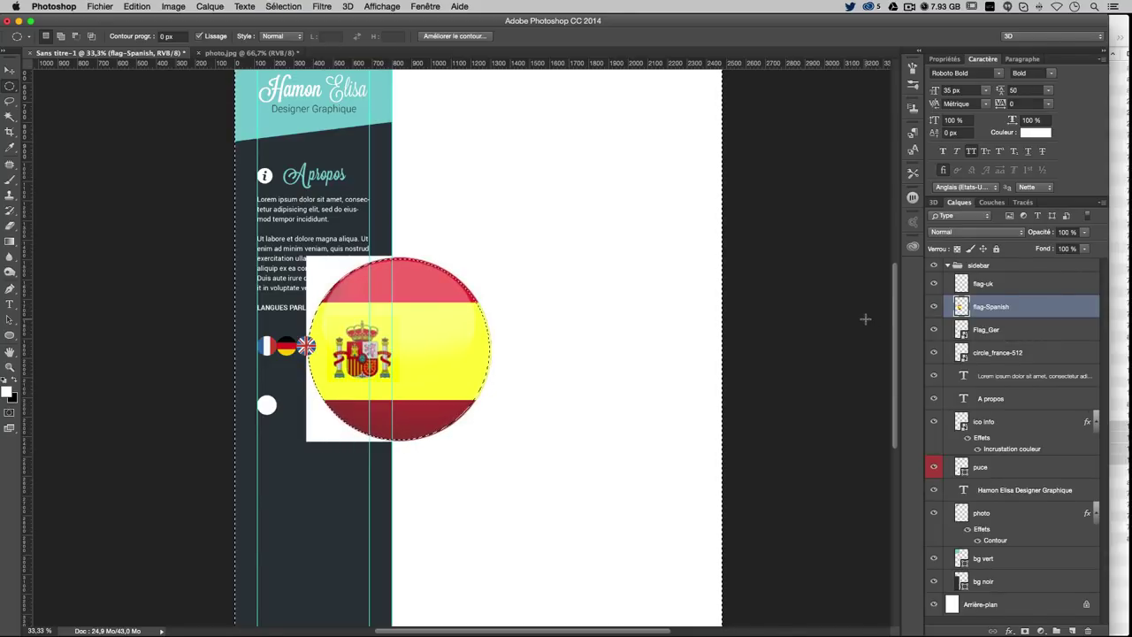
key("Delete")
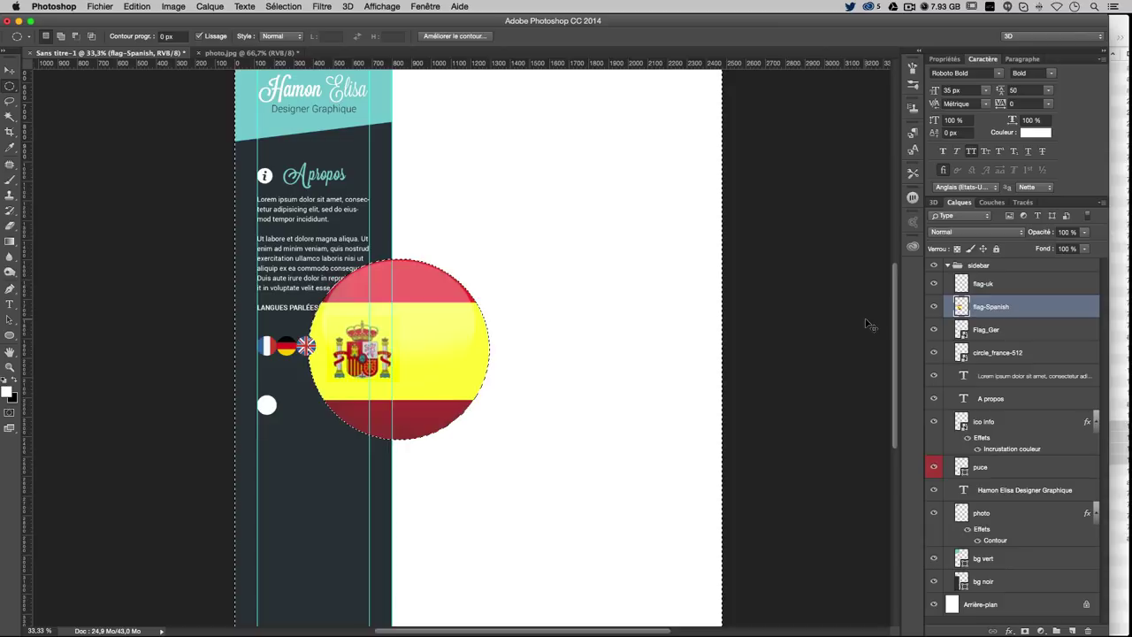
key("super+d")
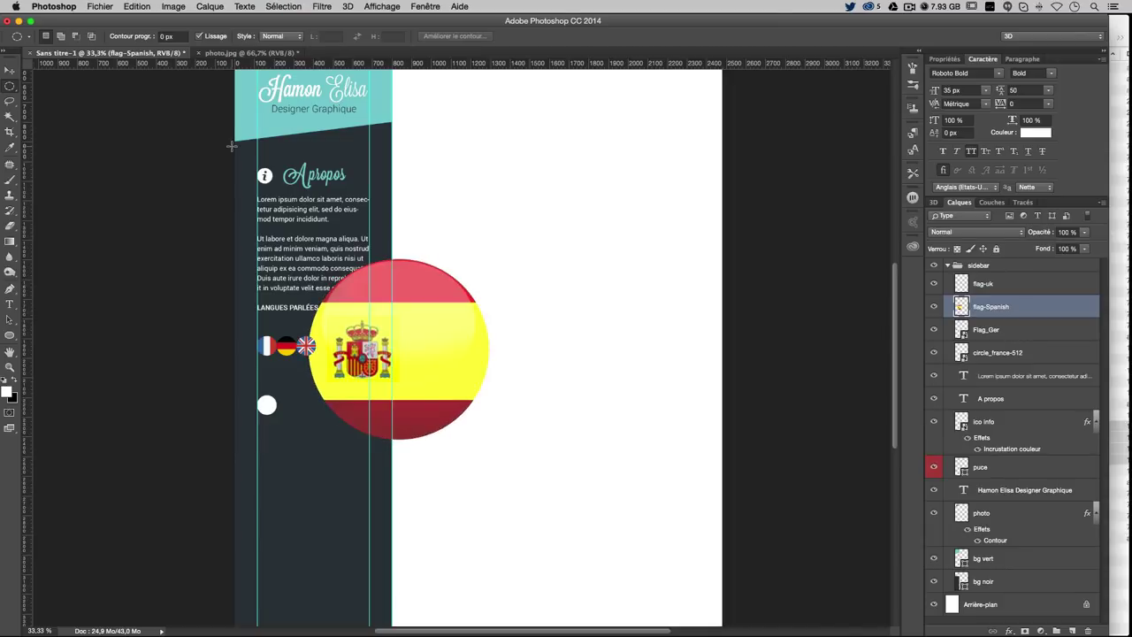
left_click(16, 71)
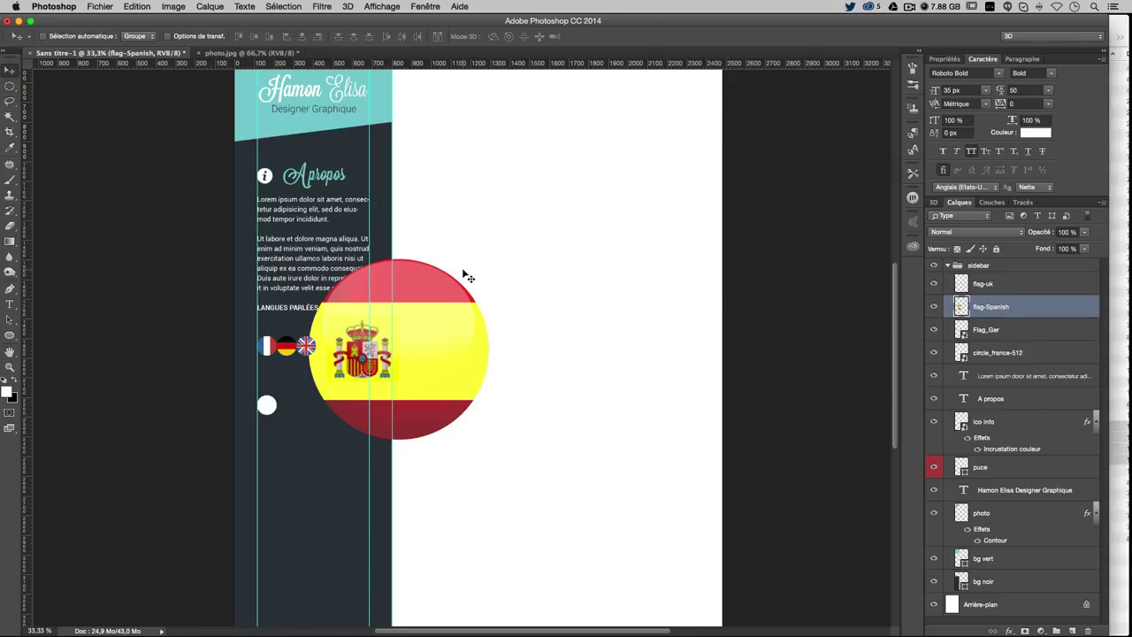
key("super+t")
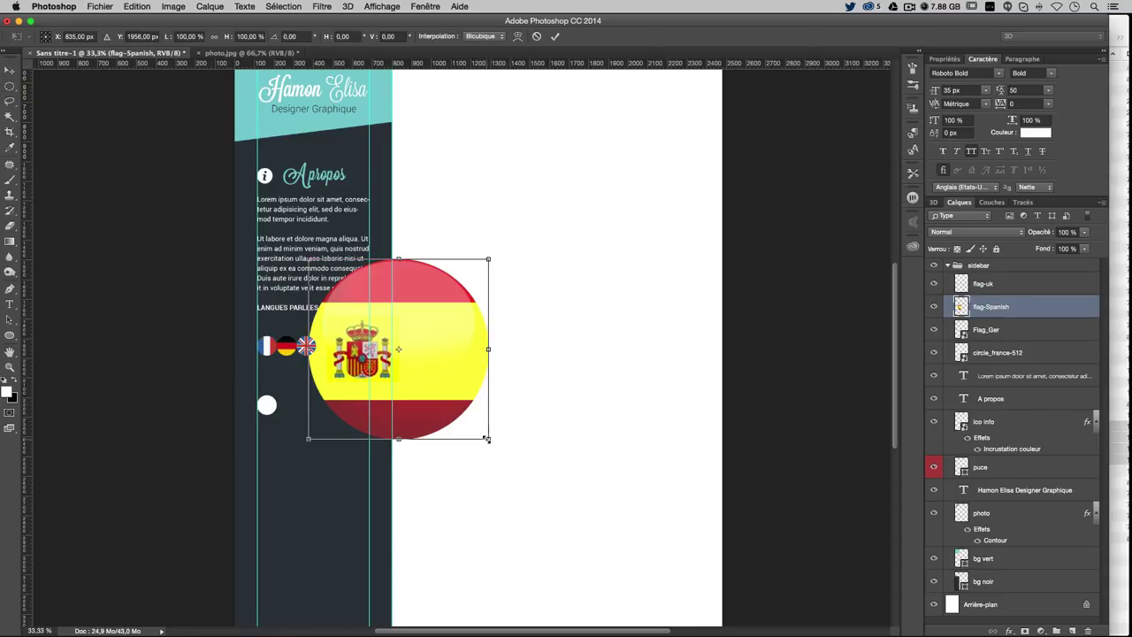
- Shrink the Spanish flag proportionally to about 126 px beside the UK flag
left_click_drag(488, 437, 338, 285)
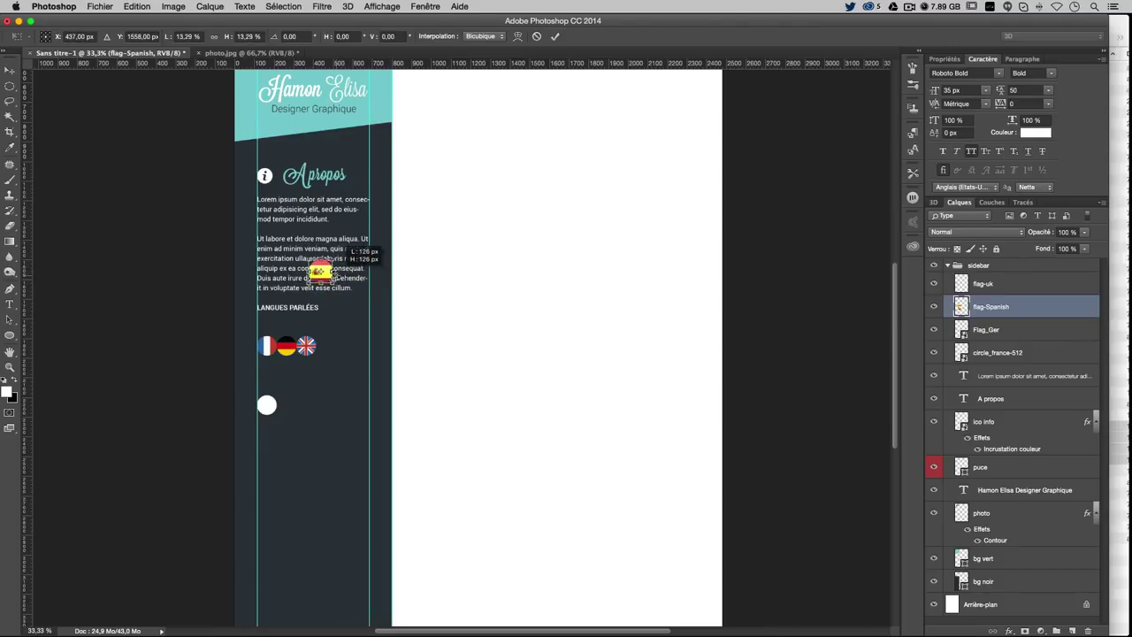
mouse_move(338, 285)
left_mouse_down()
mouse_move(327, 274)
mouse_move(345, 364)
mouse_move(342, 354)
left_mouse_up()
key("Return")
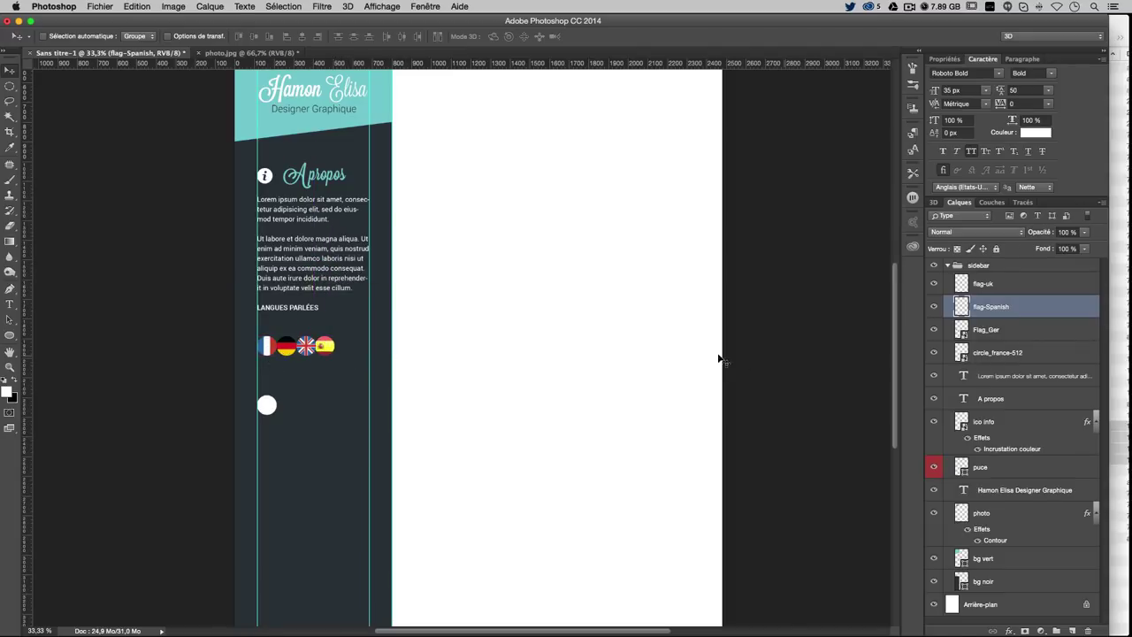
- Select the German, UK and Spanish flag layers and nudge them right together
left_click(1006, 330)
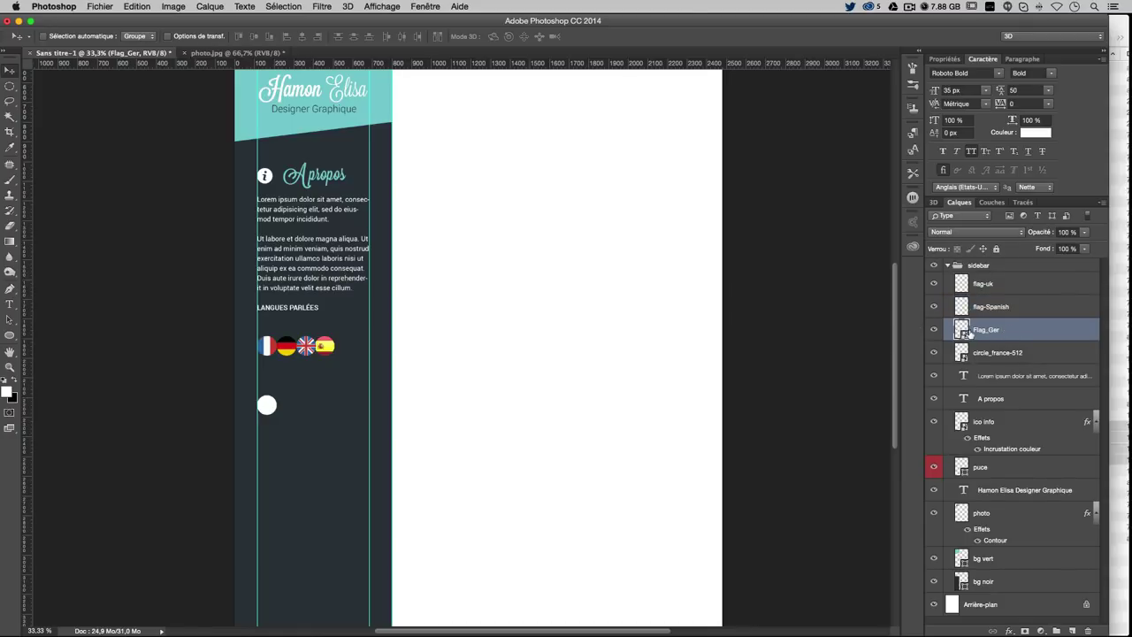
left_click(1009, 306, "shift")
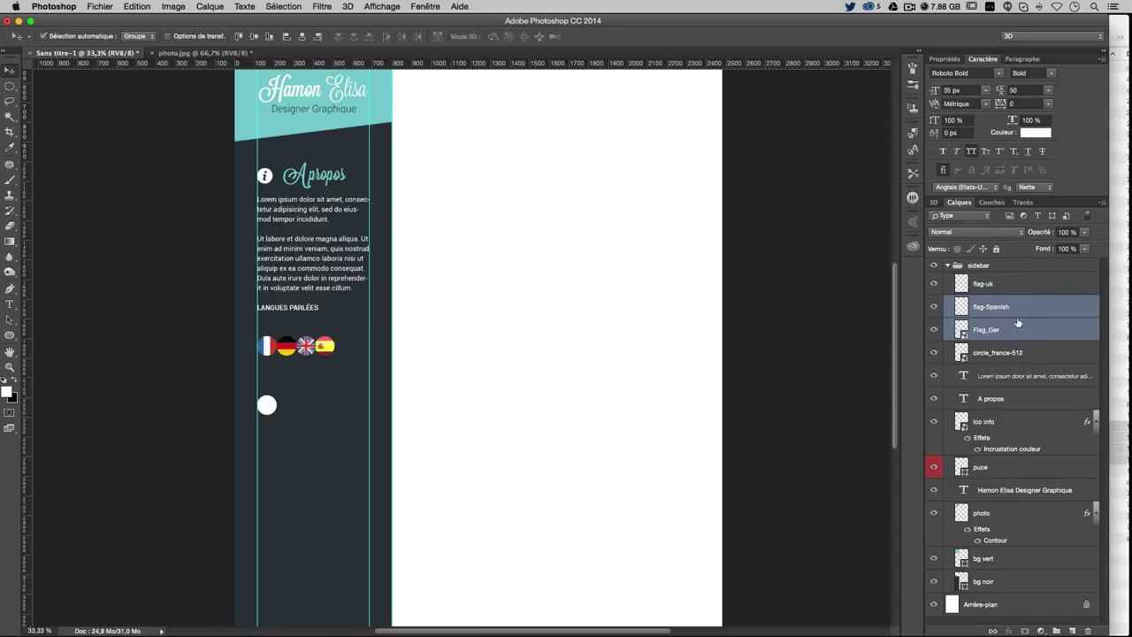
left_click(1018, 286, "shift")
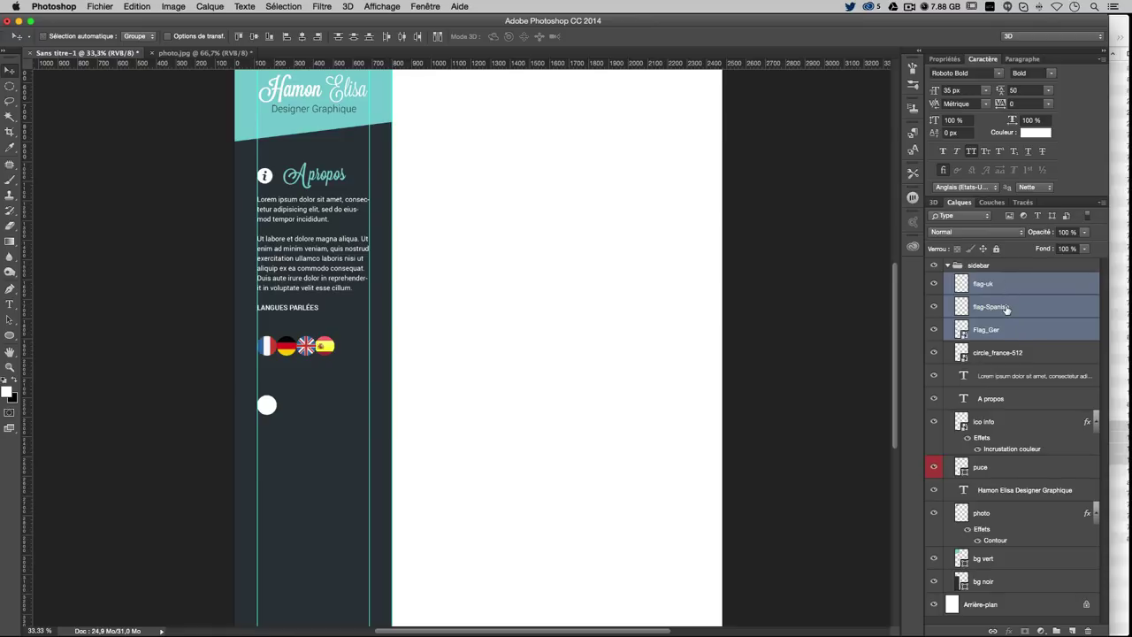
key("Right")
key("Right")
key("Right")
key("Right")
key("Right")
key("Right")
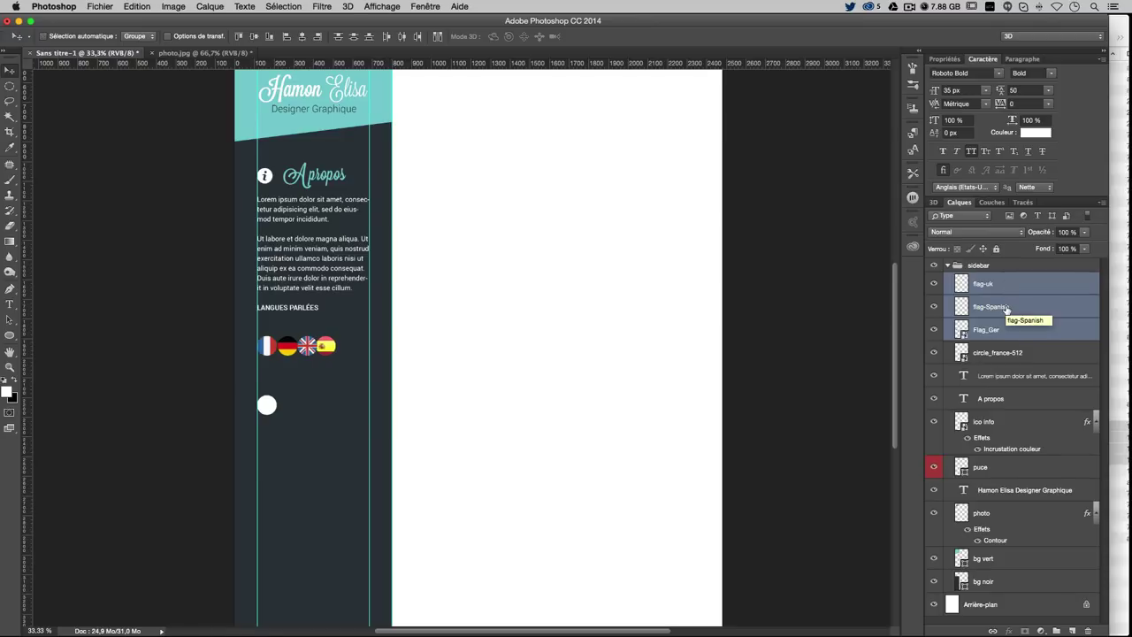
key("Right")
key("Right")
key("Right")
key("Right")
key("Right")
key("Right")
key("Right")
key("Right")
key("Right")
key("Right")
key("Right")
key("Right")
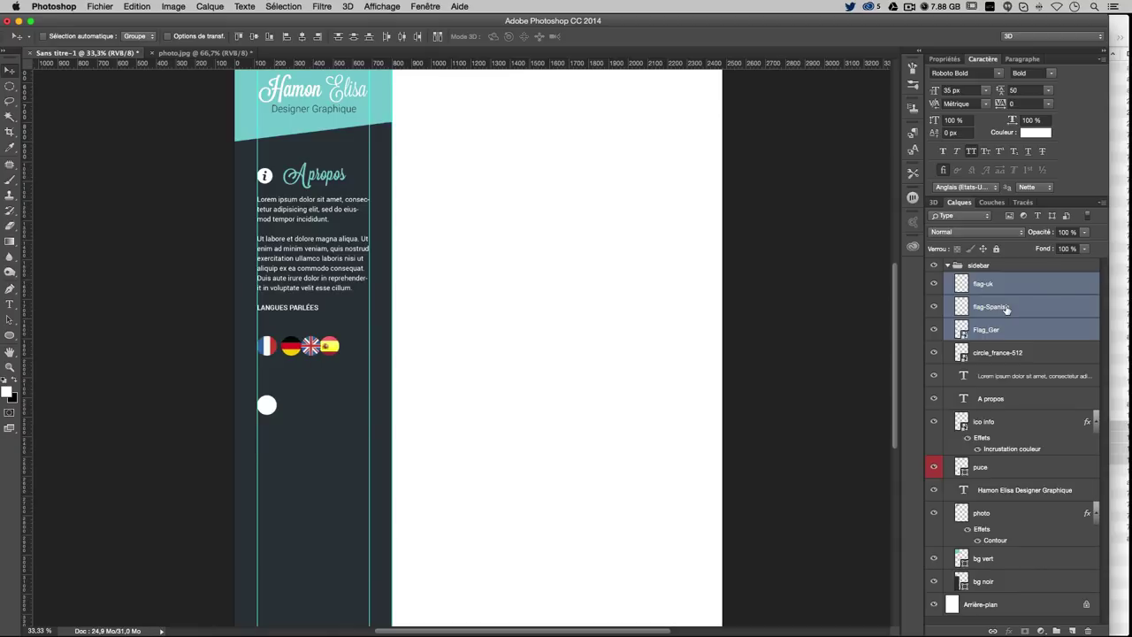
key("Left")
key("Left")
- Fine-tune the UK and Spanish flag positions to even out the gaps
left_click(1021, 333, "ctrl")
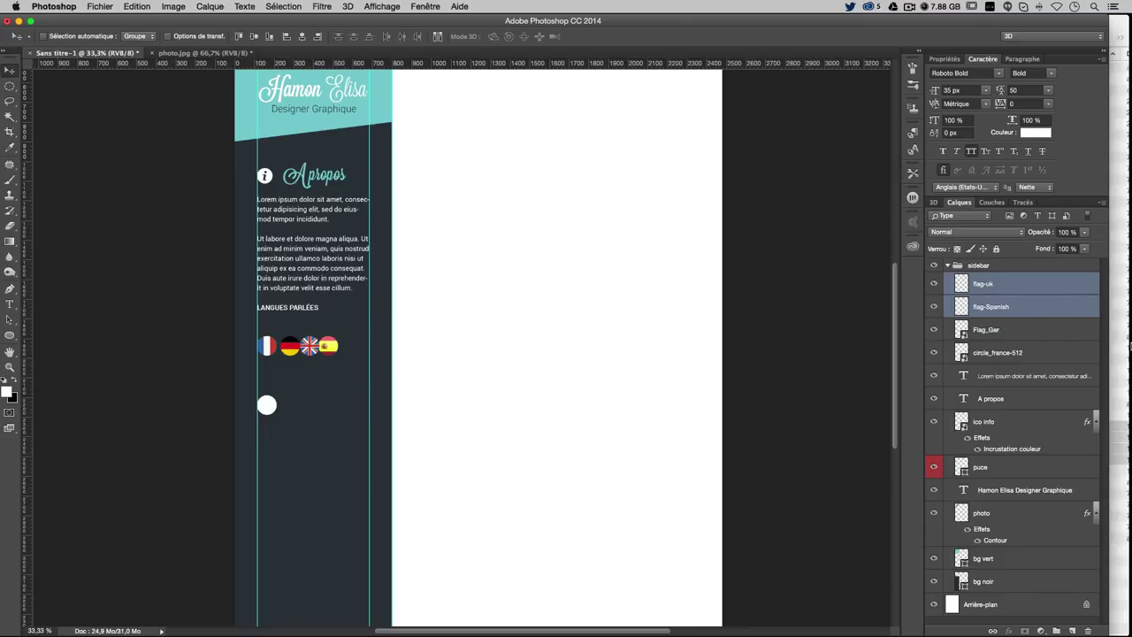
key("Right")
key("Right")
key("Right")
key("Right")
key("Right")
key("Right")
key("Right")
key("Right")
key("Right")
key("Right")
key("Right")
key("Right")
left_click(1017, 286, "ctrl")
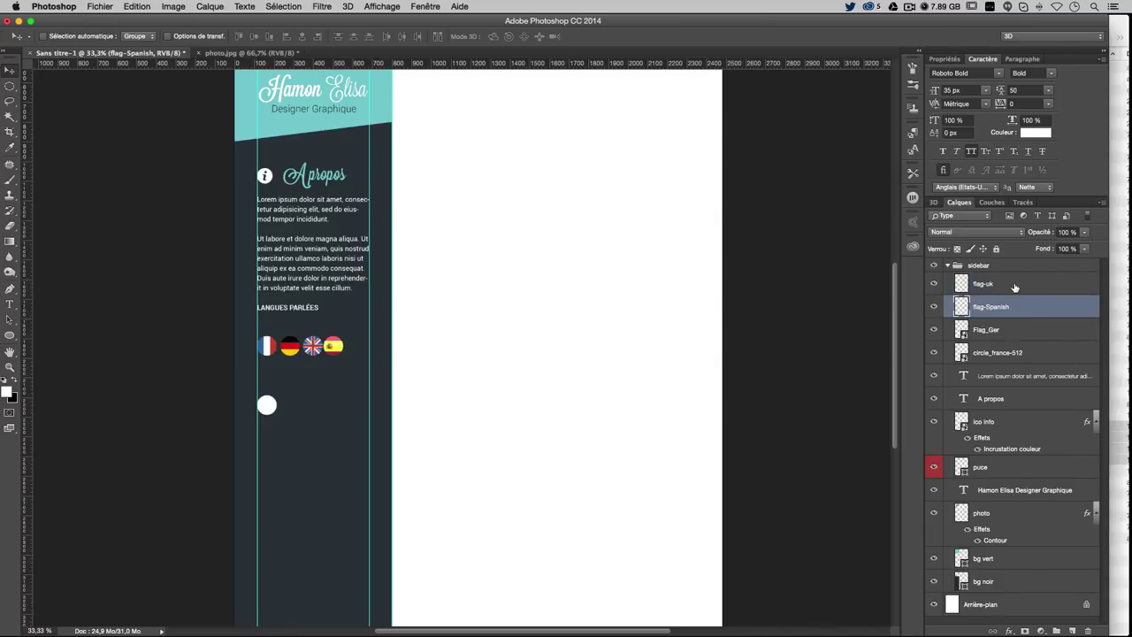
key("Left")
key("Left")
key("Left")
key("ctrl+plus")
- Nudge the Spanish flag into place, then zoom back out to the whole sidebar
key("Left")
key("Left")
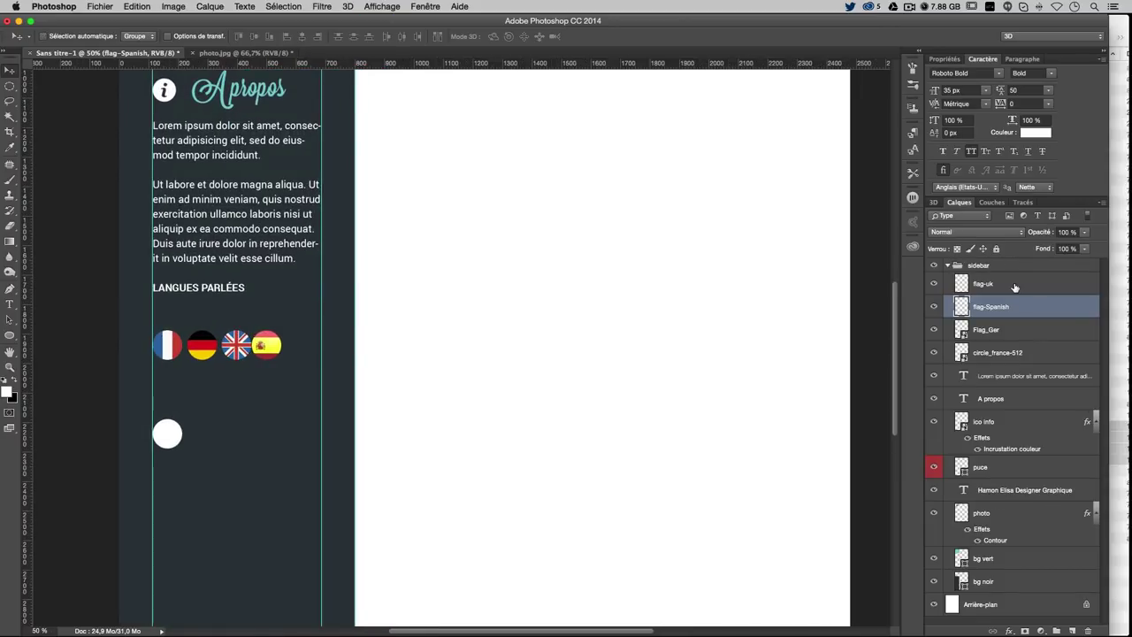
key("Left")
key("Right")
key("Right")
key("Right")
key("Right")
key("Right")
key("Right")
key("Right")
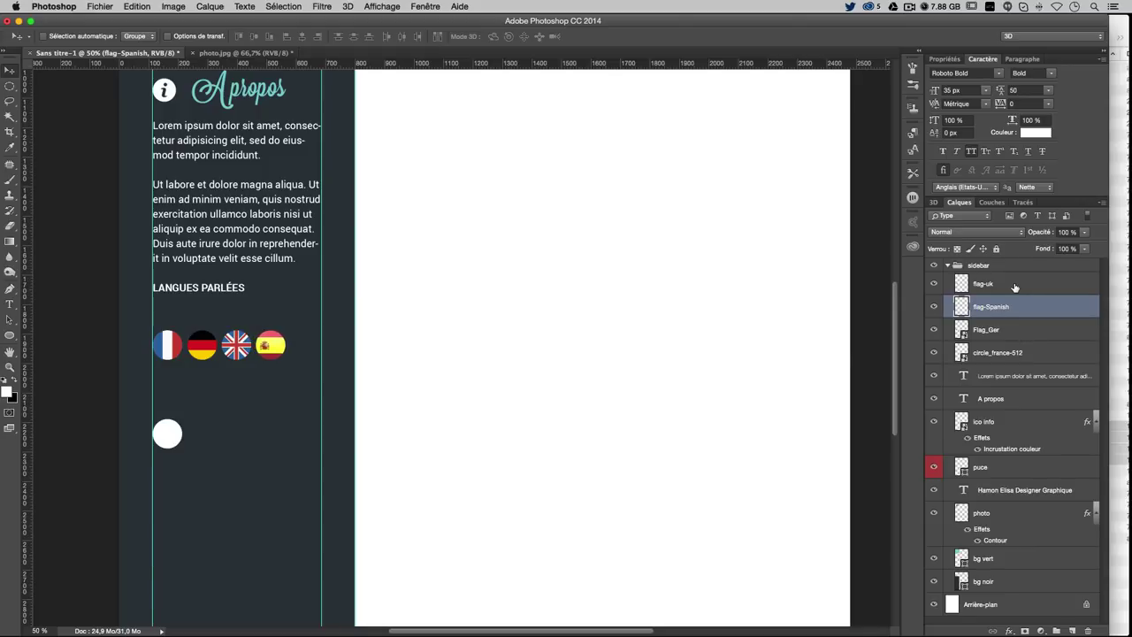
key("ctrl+h")
key("ctrl+minus")
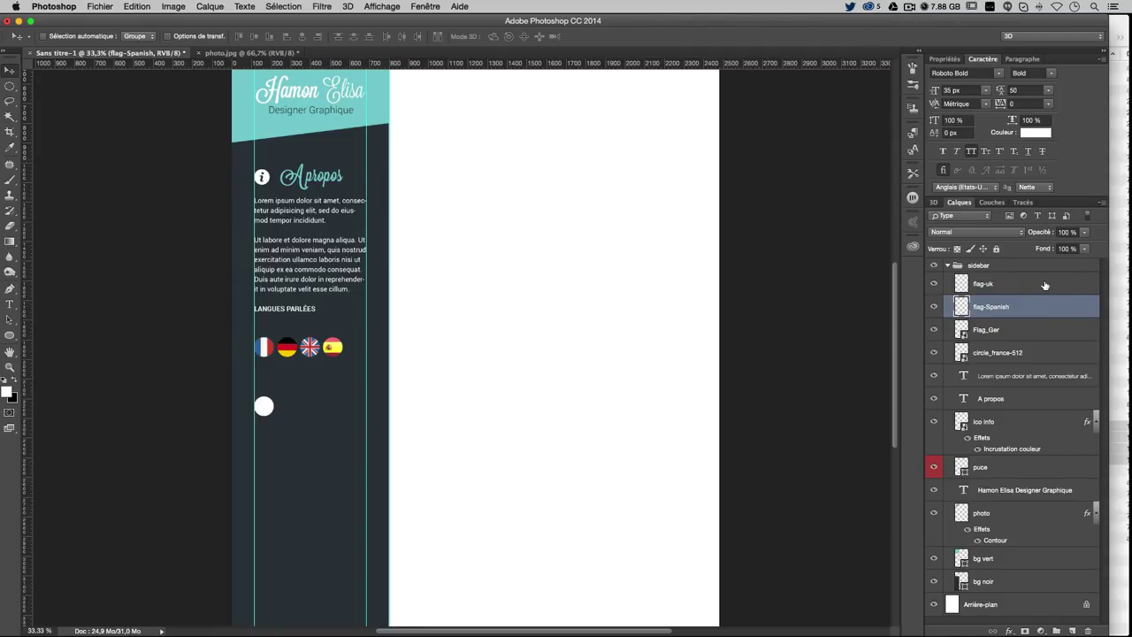
- Select all four flag layers and raise the row just beneath the heading
left_click(1042, 284)
left_click(1005, 351, "shift")
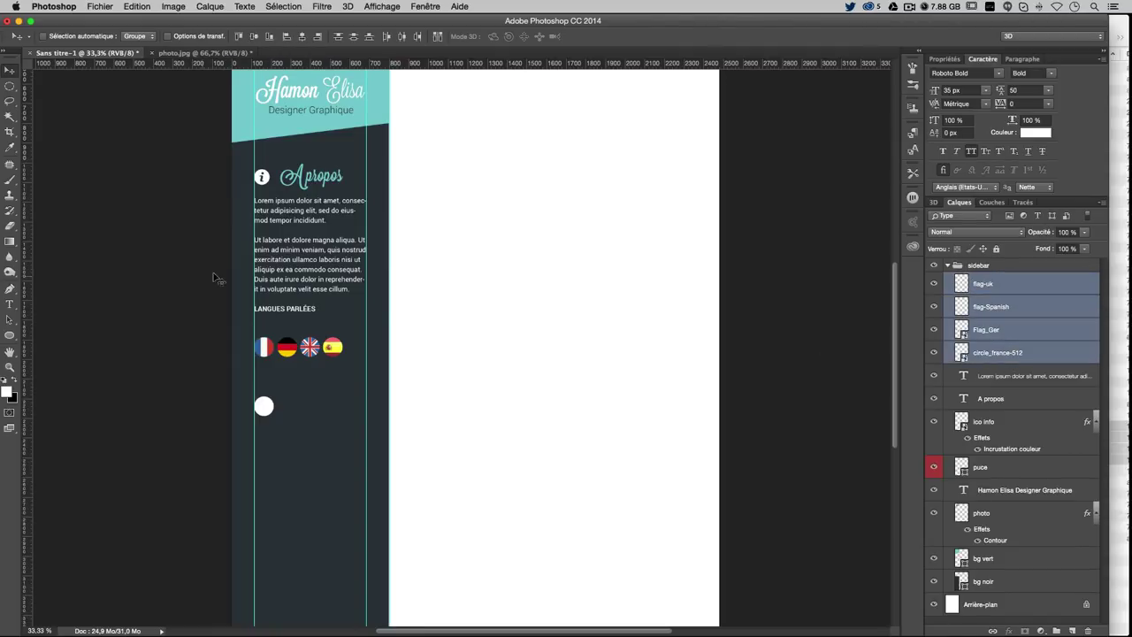
key("Up")
key("Up")
key("Up")
key("Up")
key("Up")
key("Up")
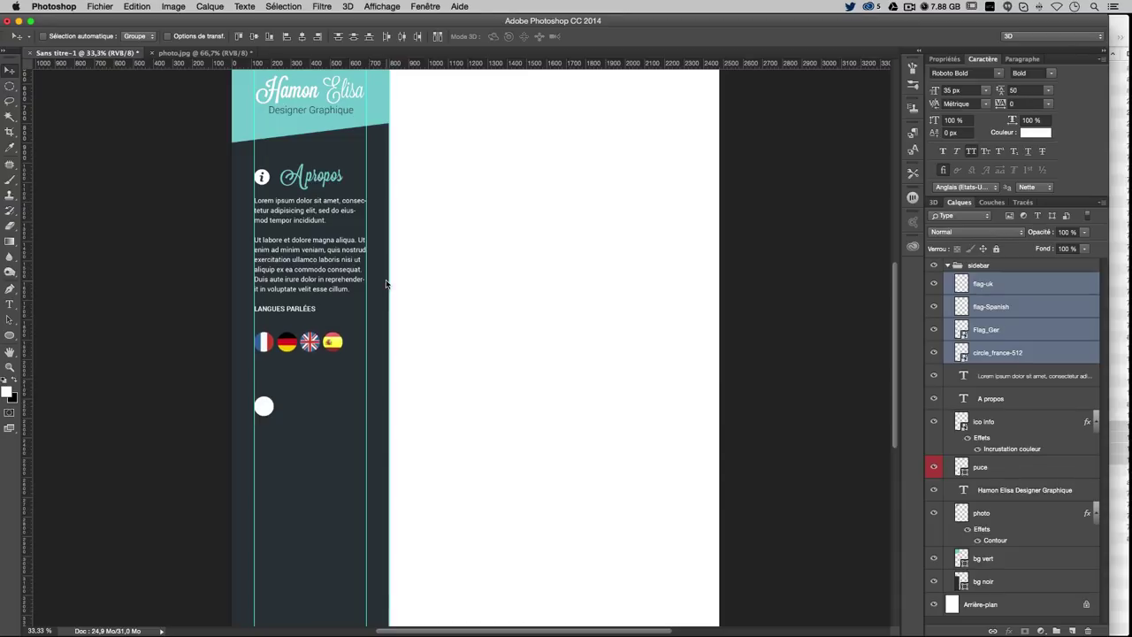
key("Up")
key("Up")
key("Up")
key("Up")
key("Up")
key("Up")
key("Up")
key("Up")
key("Up")
key("Up")
key("Up")
key("Up")
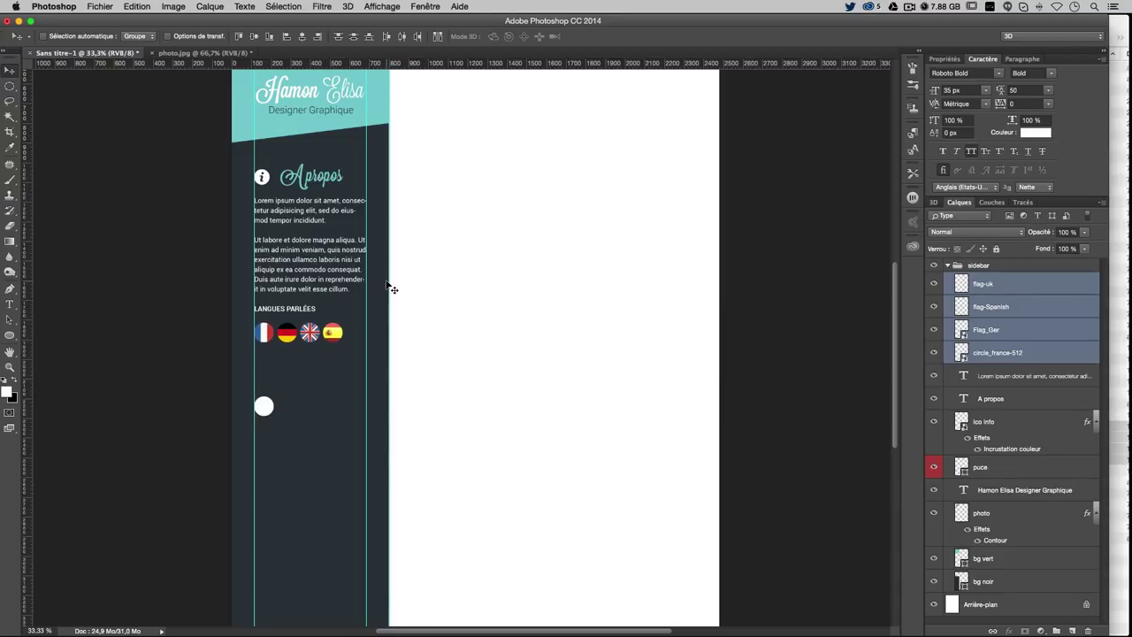
key("Down")
key("Down")
key("Down")
key("Down")
key("Down")
key("Down")
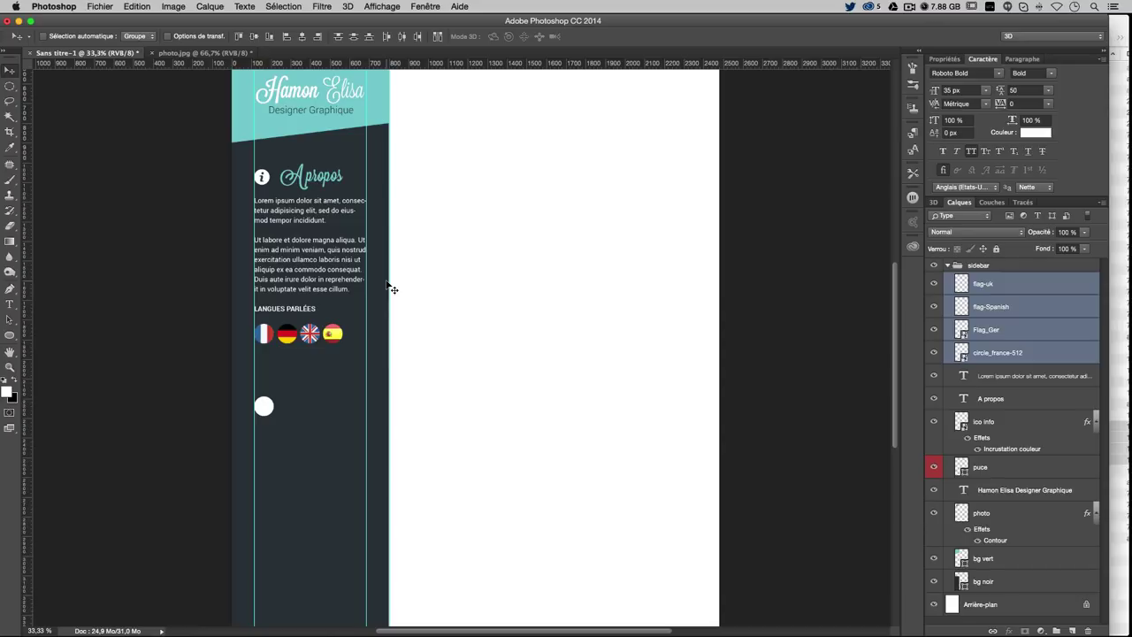
- Nudge the flag row up one pixel
key("Up")
key("Up")
key("Up")
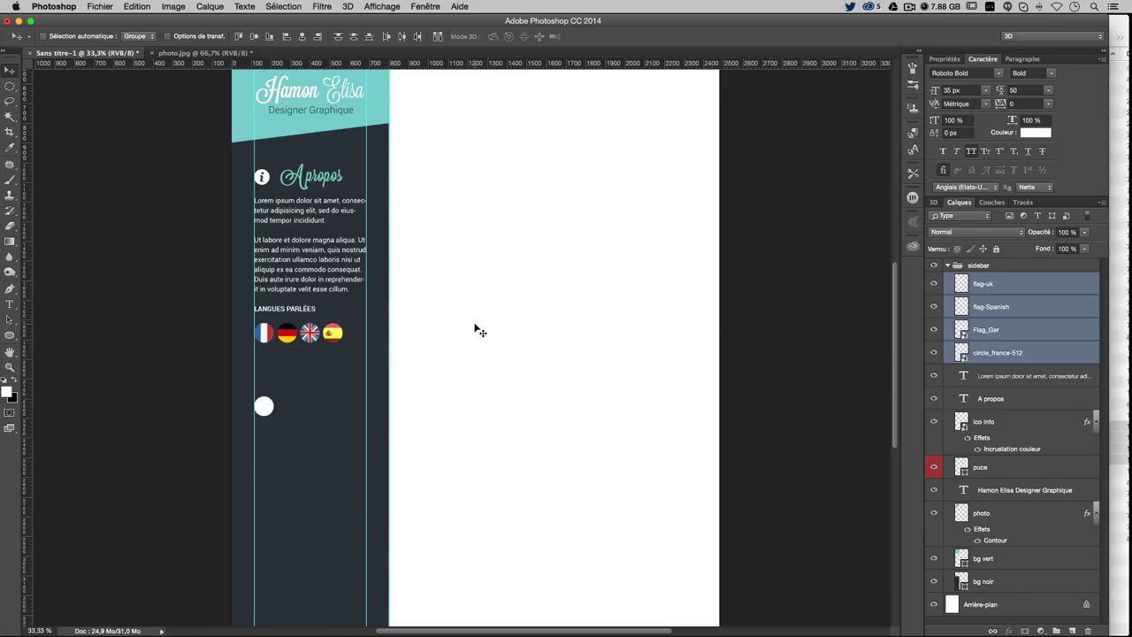
scroll(478, 329, "up", 2)
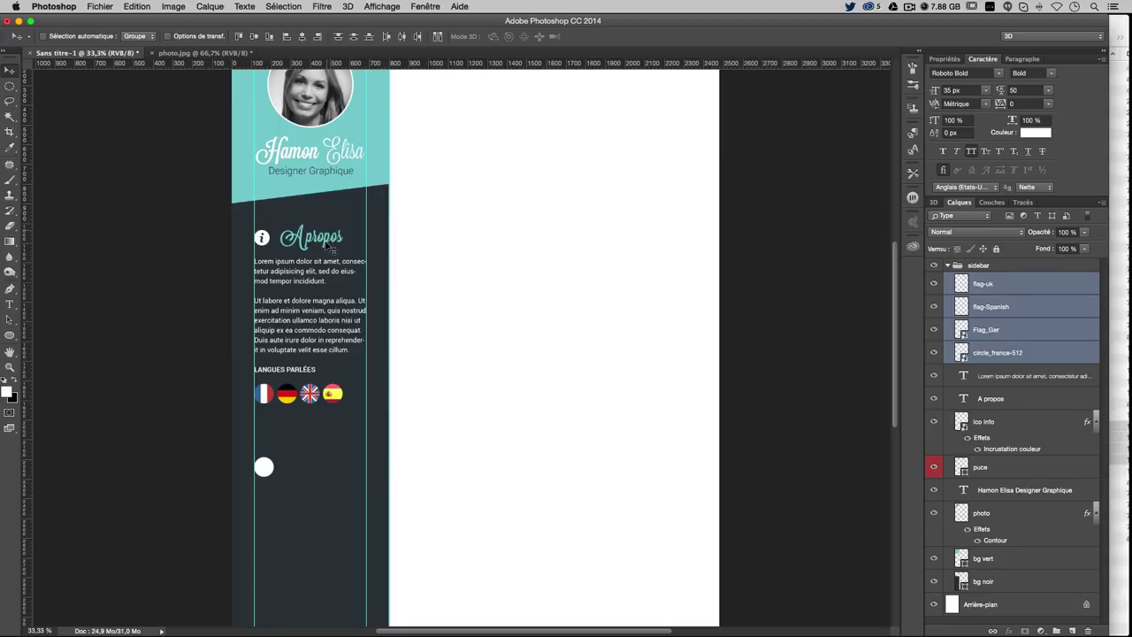
key("ctrl+shift+alt+n")
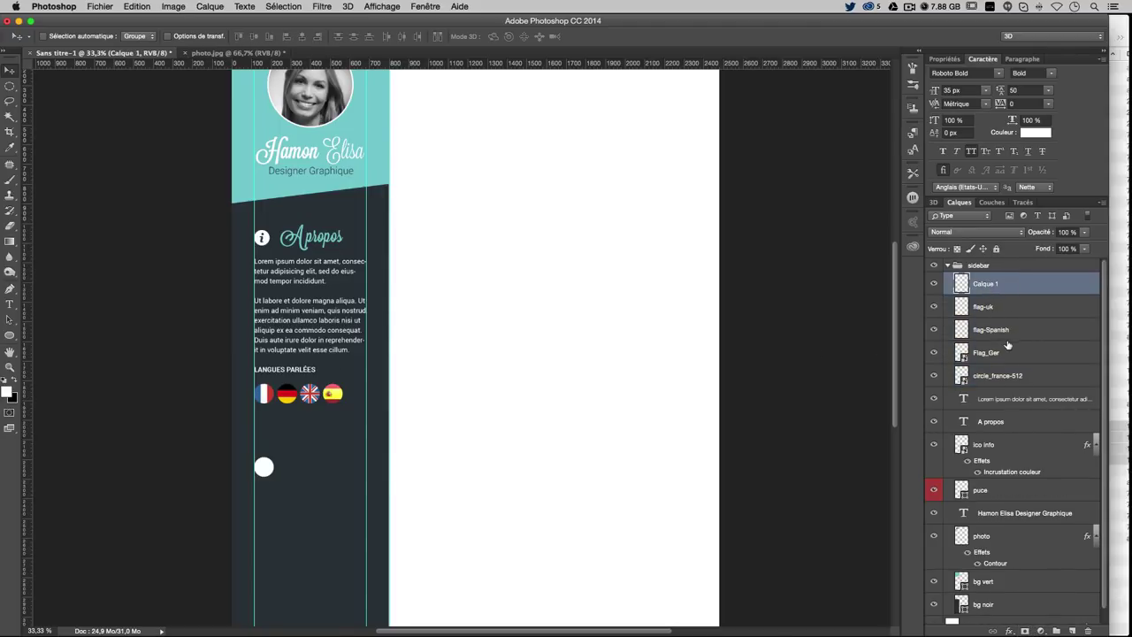
key("ctrl+z")
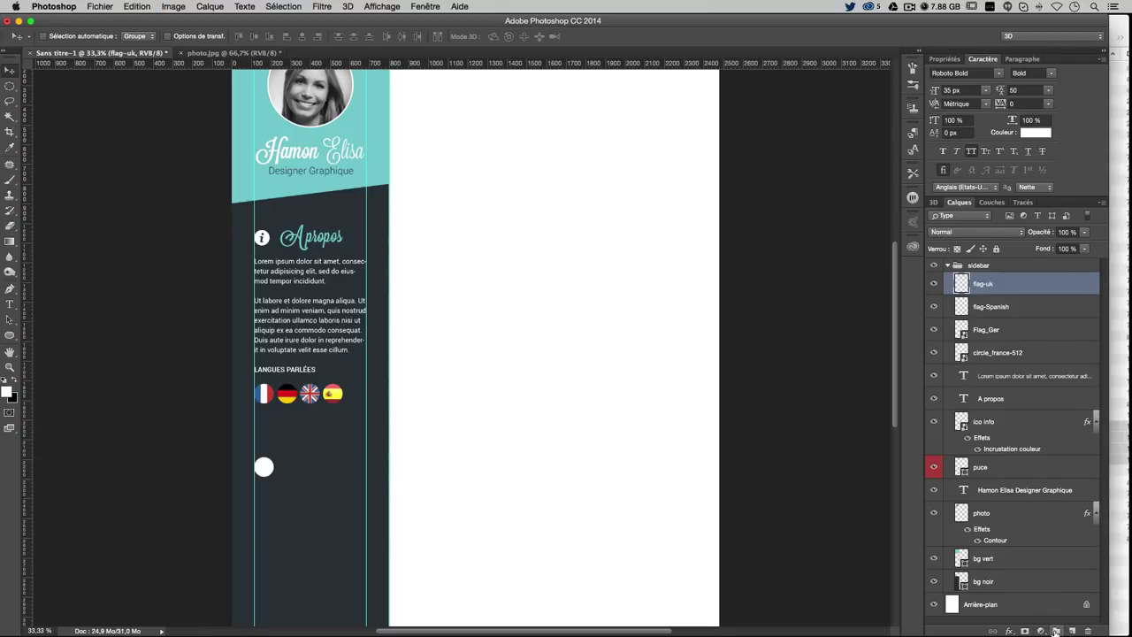
- Create a new layer group inside sidebar named 'A propos'
left_click(1055, 631)
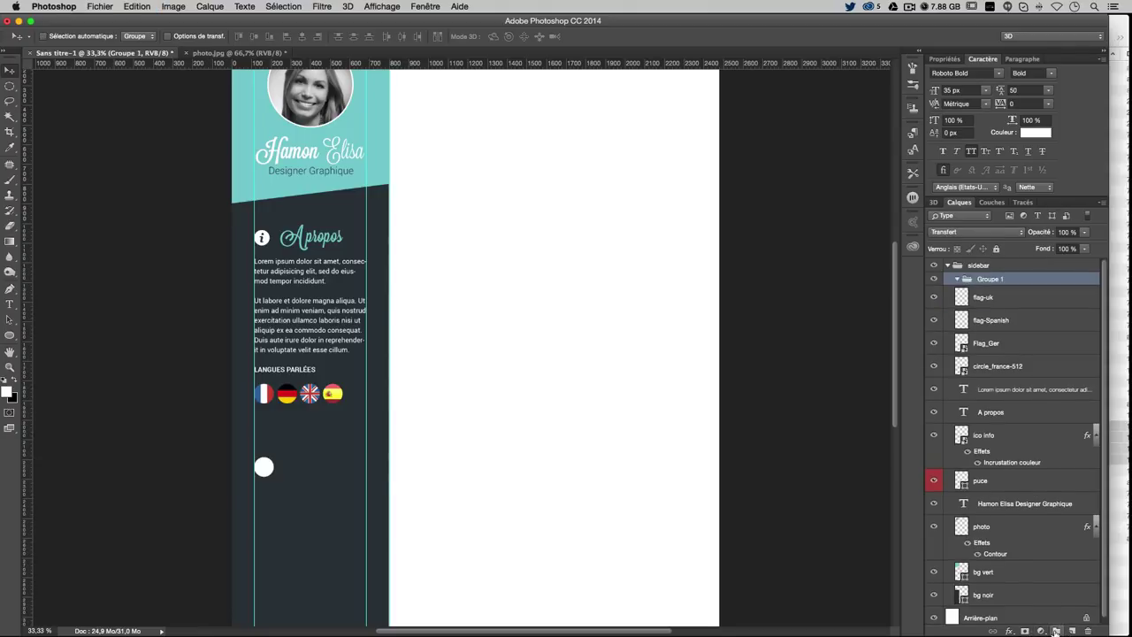
double_click(982, 280)
type("A propos")
key("Return")
- Move the layers from flag-uk down to ico info into the A propos group
left_click(1018, 295)
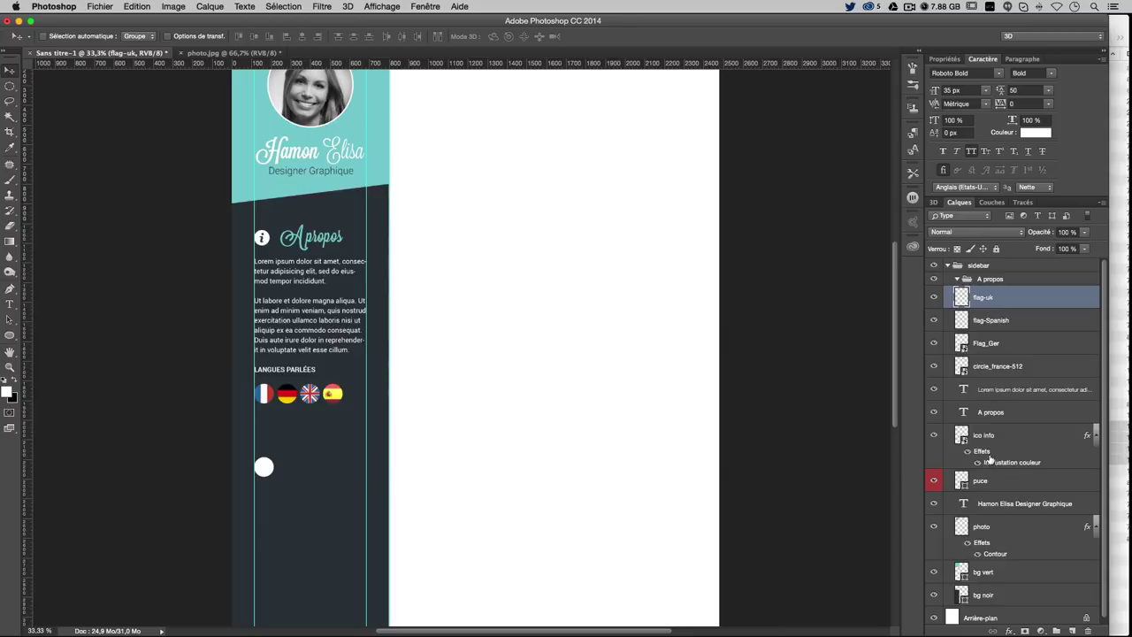
left_click(1011, 436, "shift")
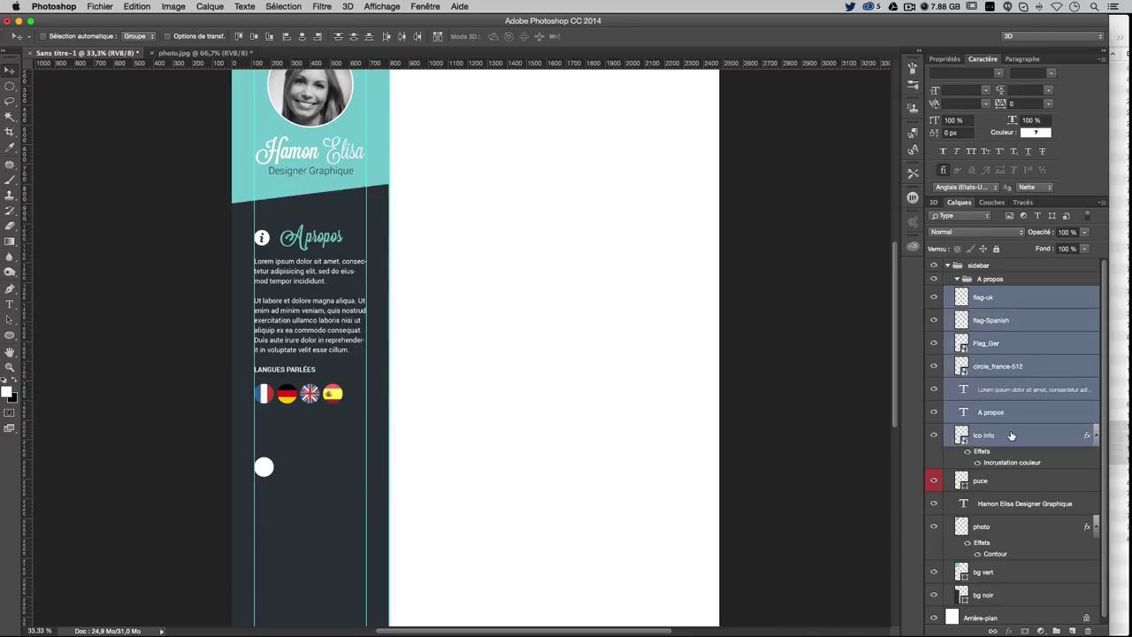
left_click(935, 479)
left_click(934, 479)
left_click_drag(1011, 386, 980, 280)
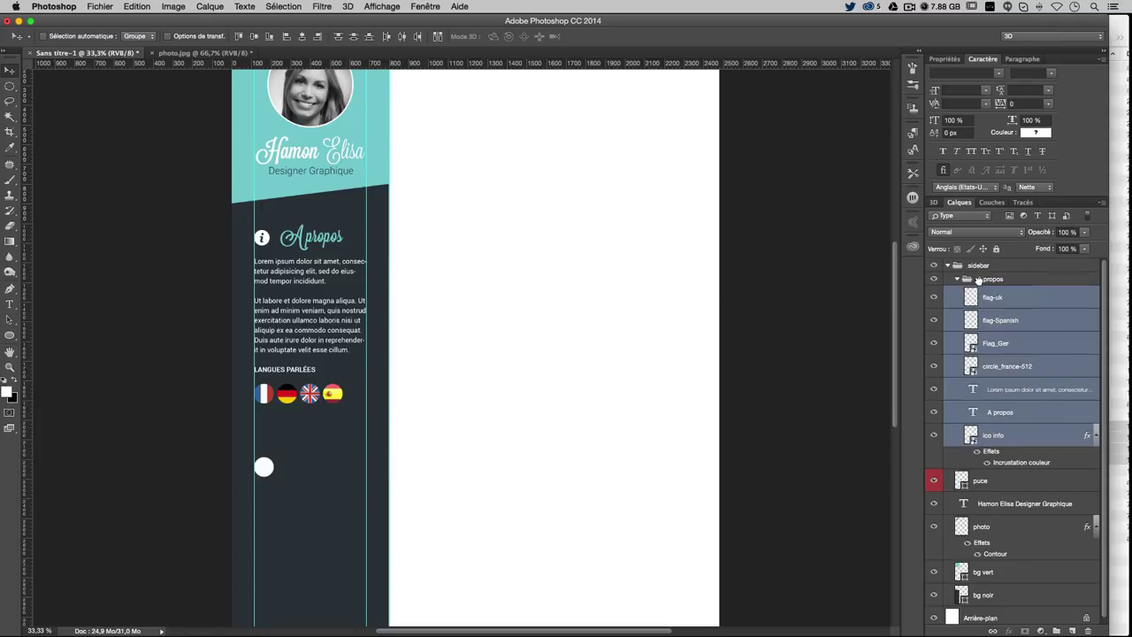
- Toggle the A propos group's visibility to check it, then collapse the group
left_click(933, 279)
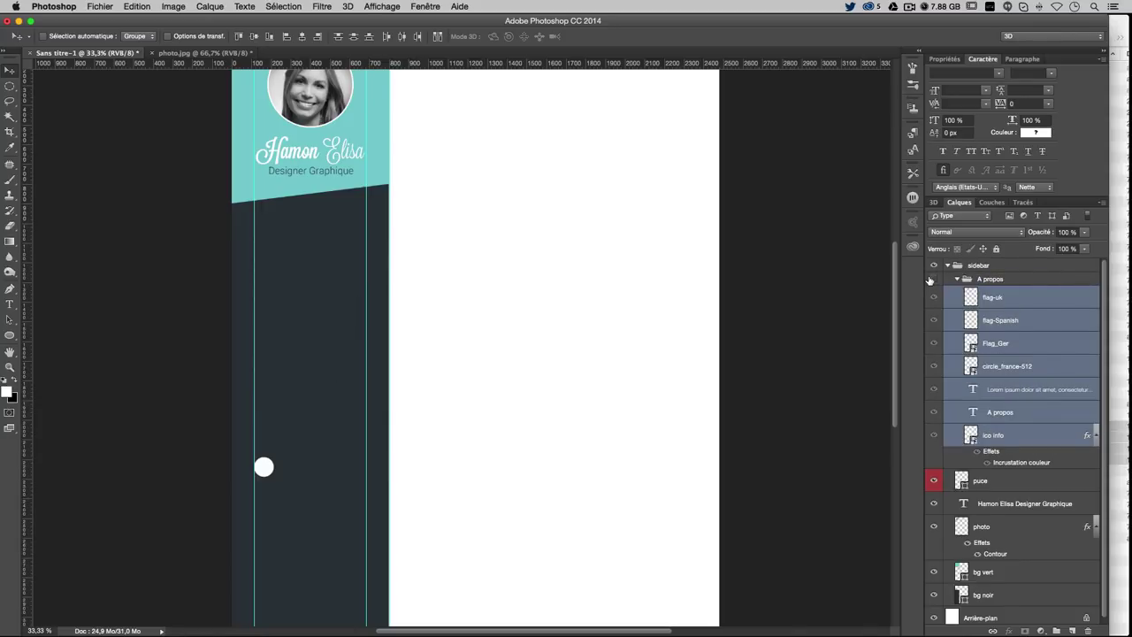
left_click(934, 279)
left_click(934, 279)
left_click(934, 279)
left_click(934, 279)
left_click(934, 279)
left_click(957, 278)
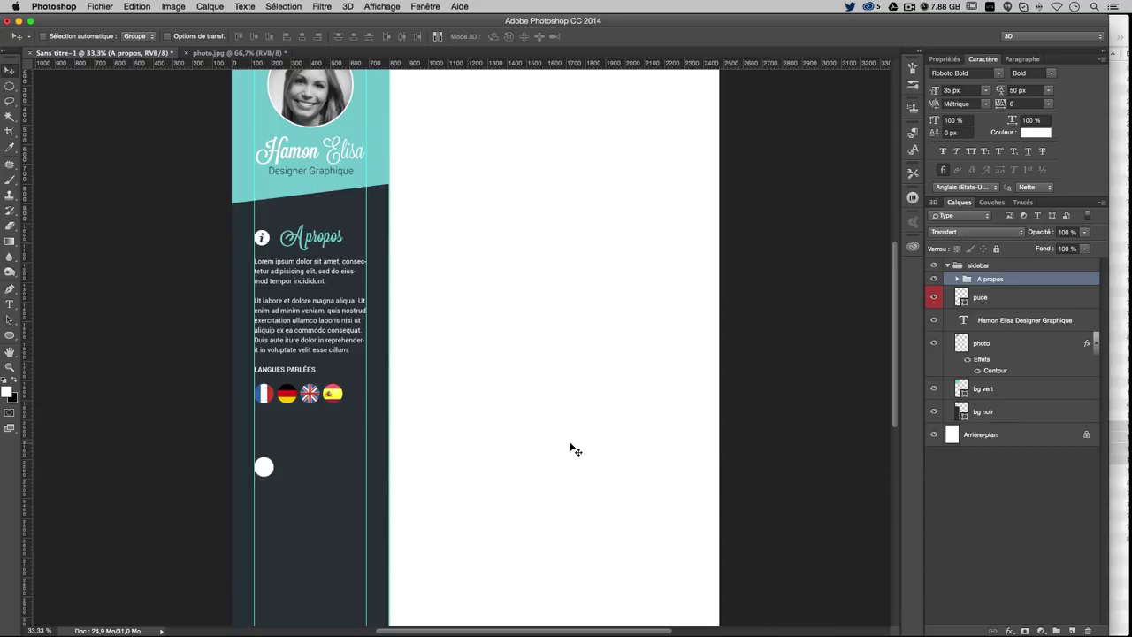
right_click(267, 469)
- Check the info icon's size by copying its selection into a new-document dialog
left_click(269, 470)
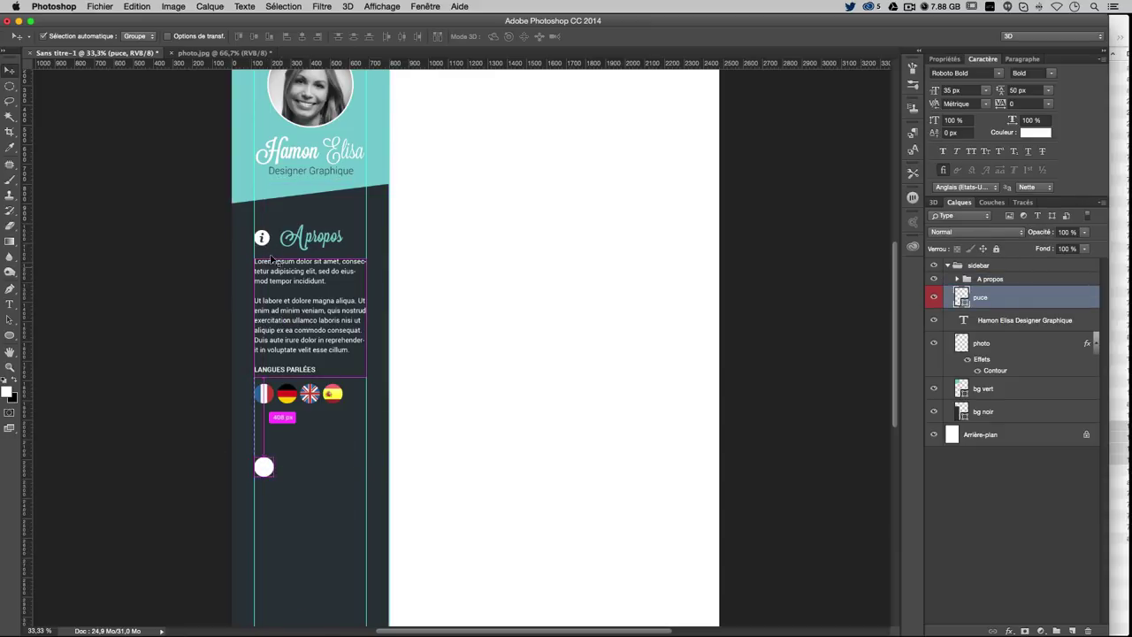
right_click(265, 241)
left_click(306, 241)
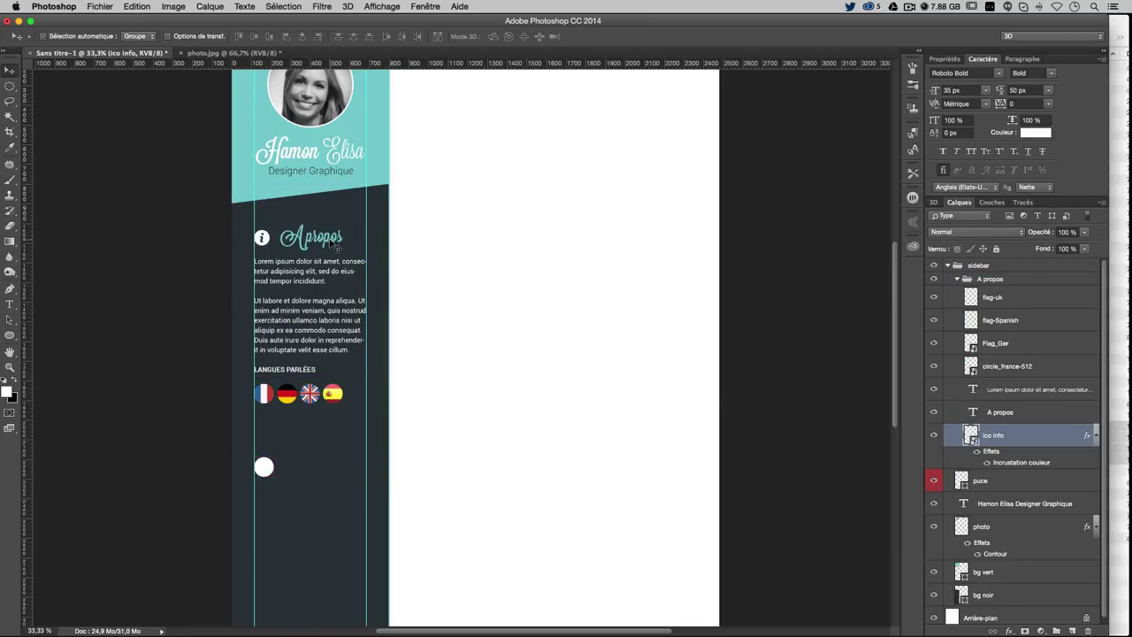
left_click(972, 434, "ctrl")
key("ctrl+c")
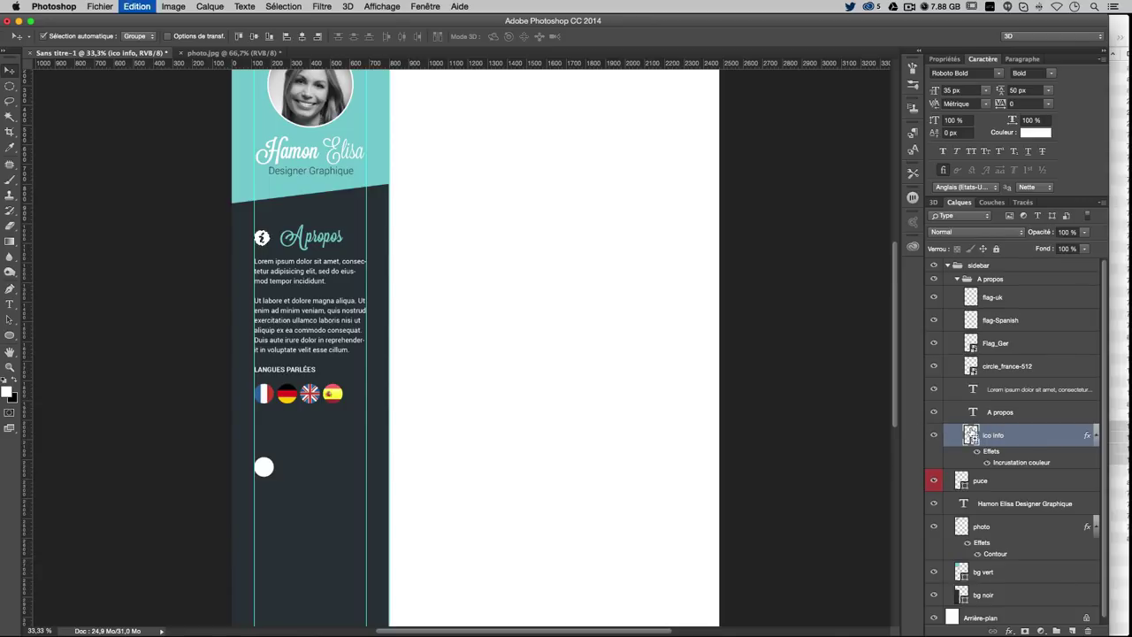
key("ctrl+n")
key("Escape")
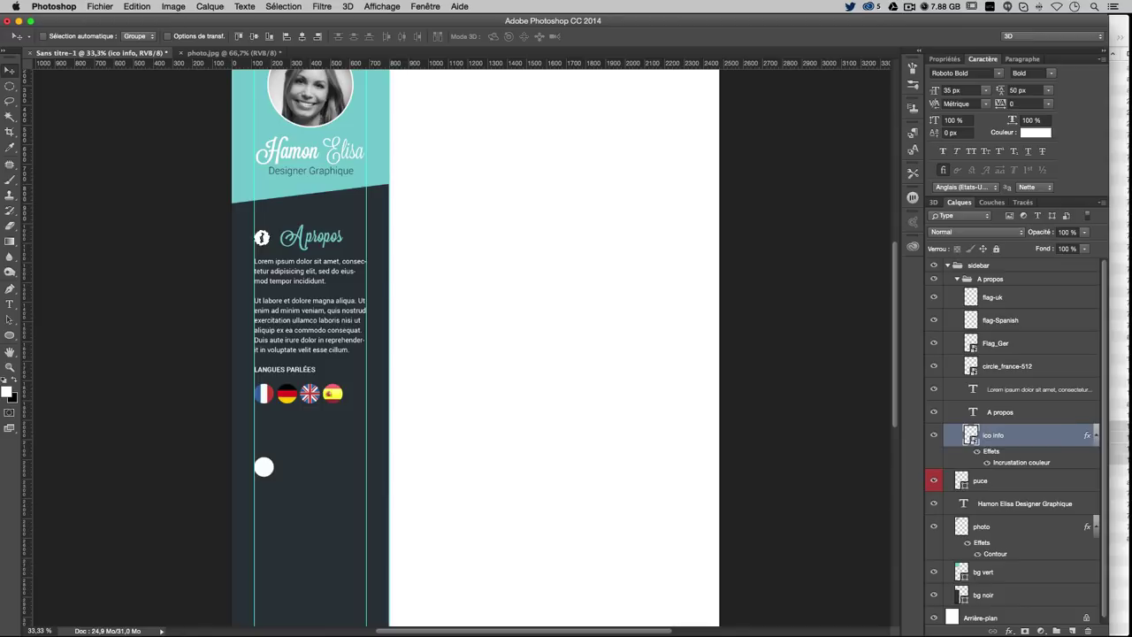
key("ctrl+d")
- Scale the puce layer's white bullet circle down to about 83%
left_click(1018, 478)
key("ctrl+t")
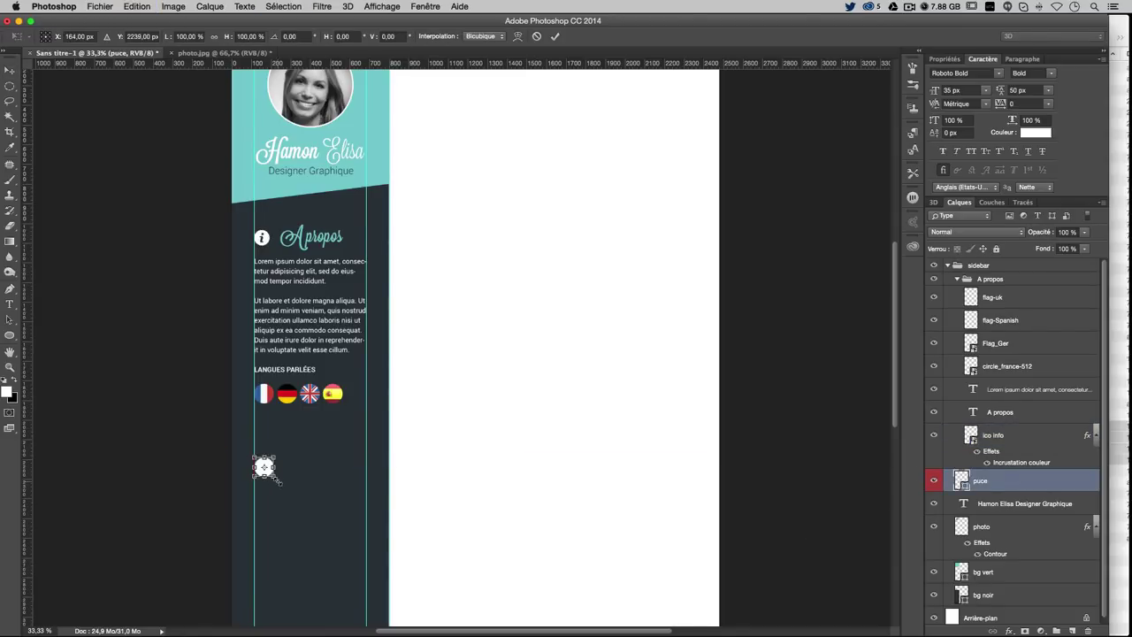
left_click_drag(277, 477, 276, 471)
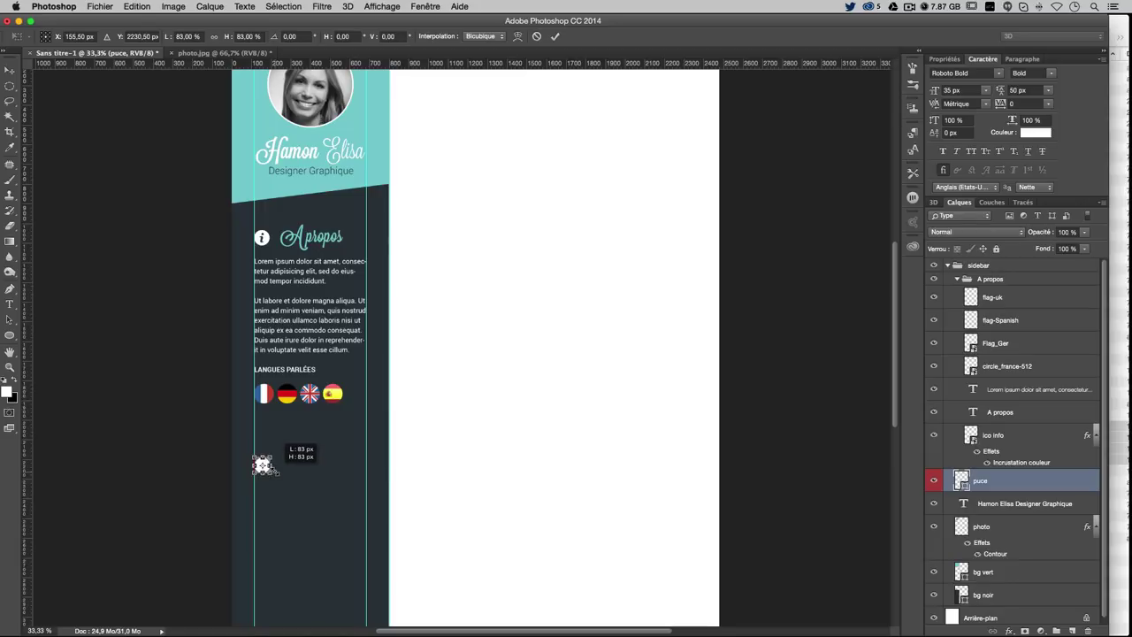
key("Return")
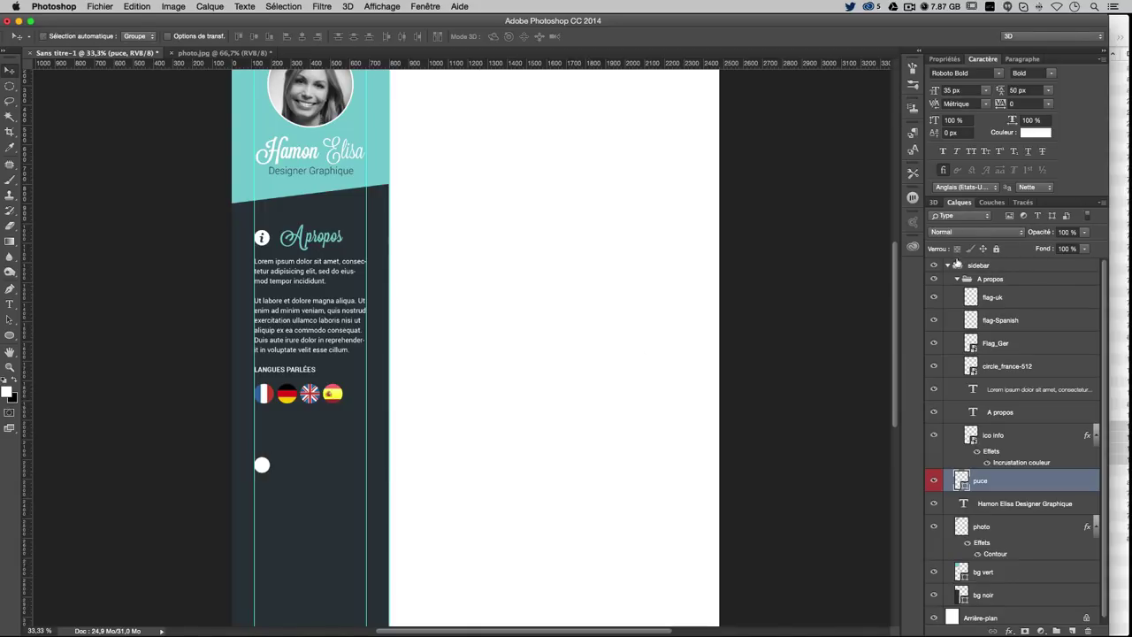
- Drag the crown image 14165.png from Finder onto the CV canvas and commit it
left_click(1120, 28)
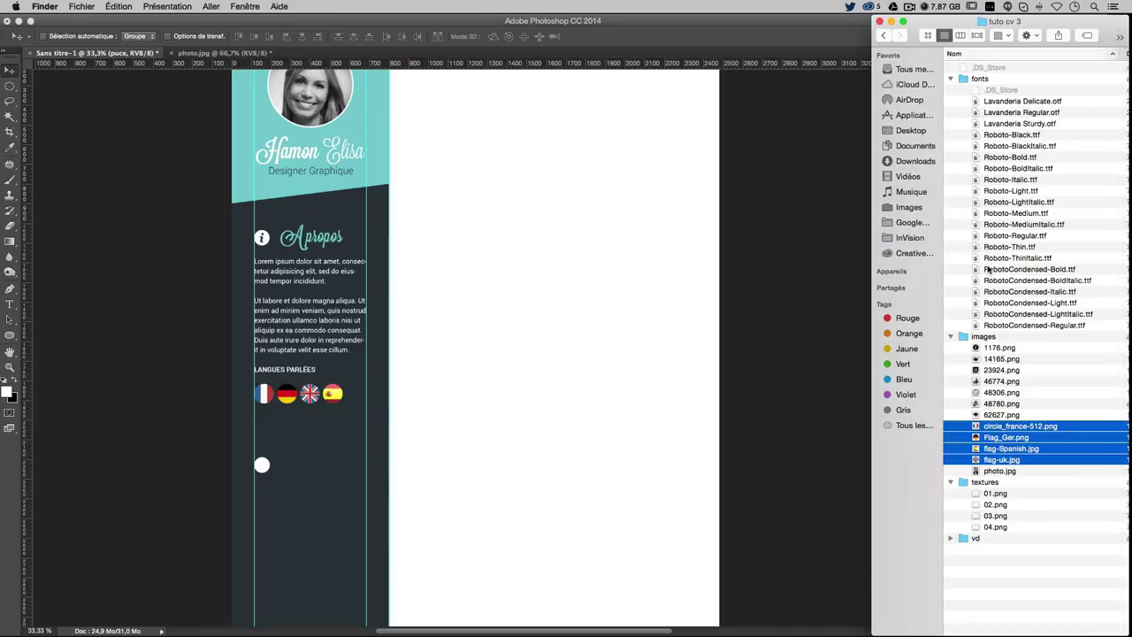
left_click(1007, 397)
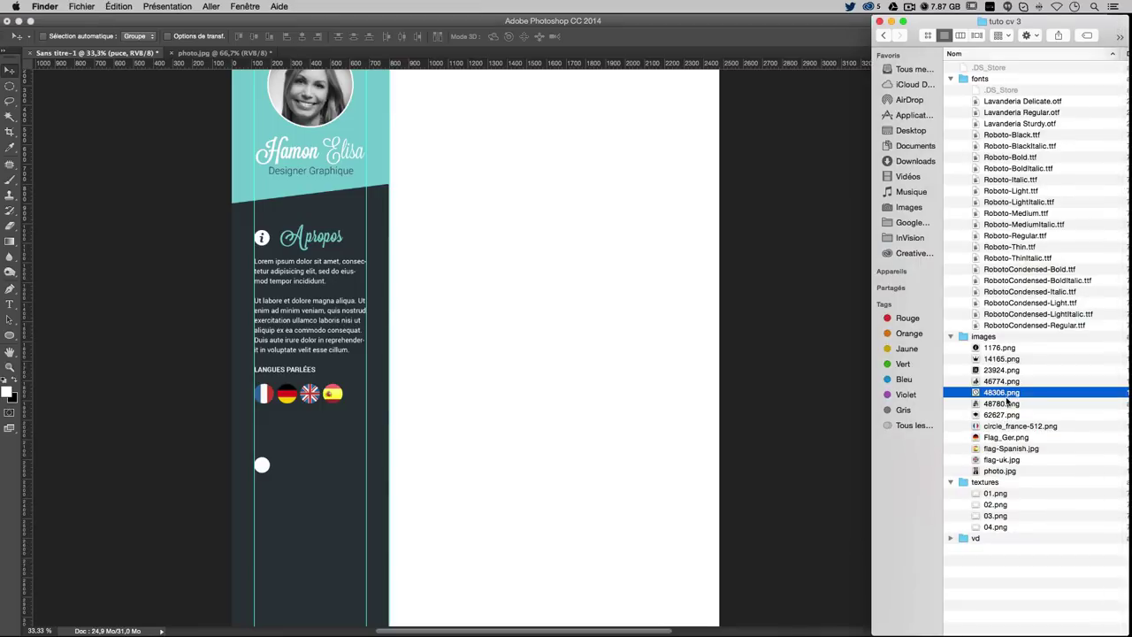
left_click(1001, 360)
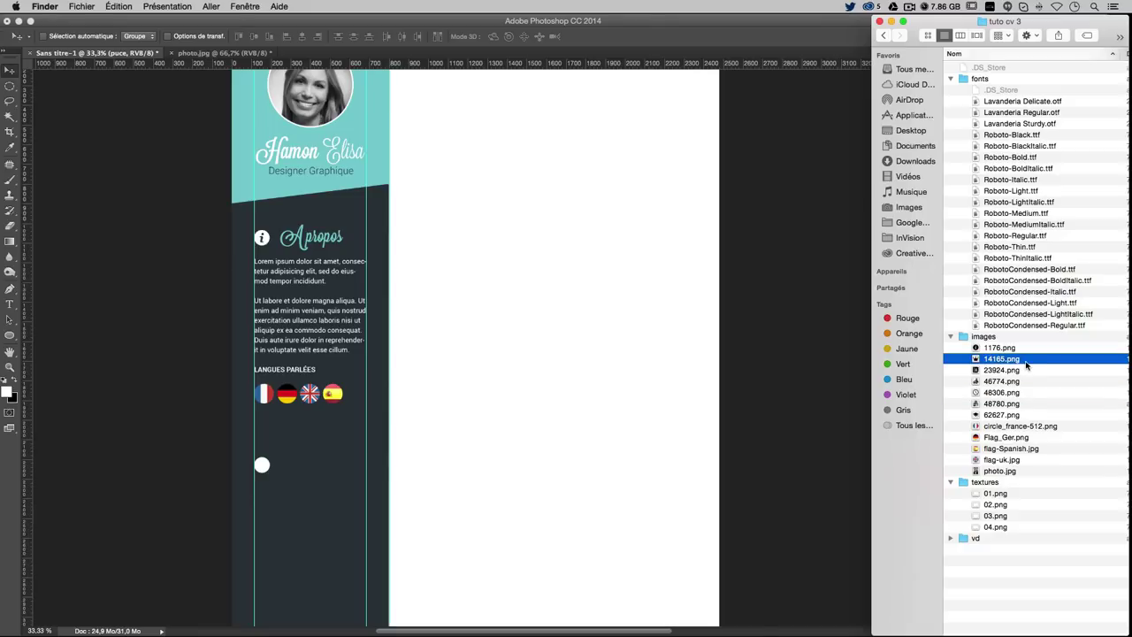
left_click_drag(996, 361, 283, 451)
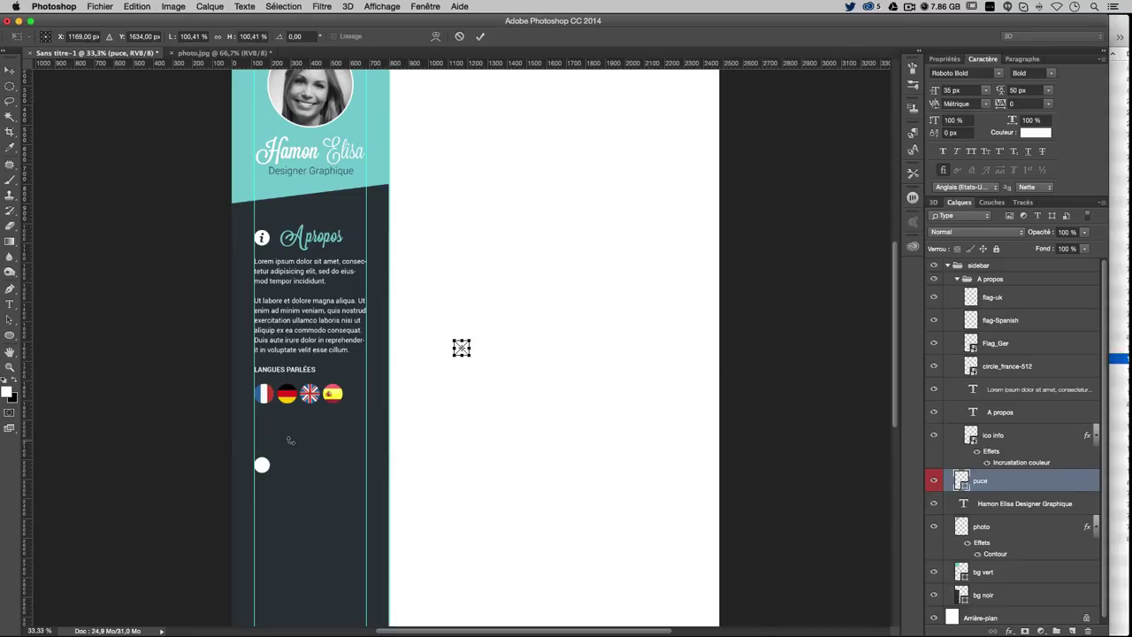
key("Return")
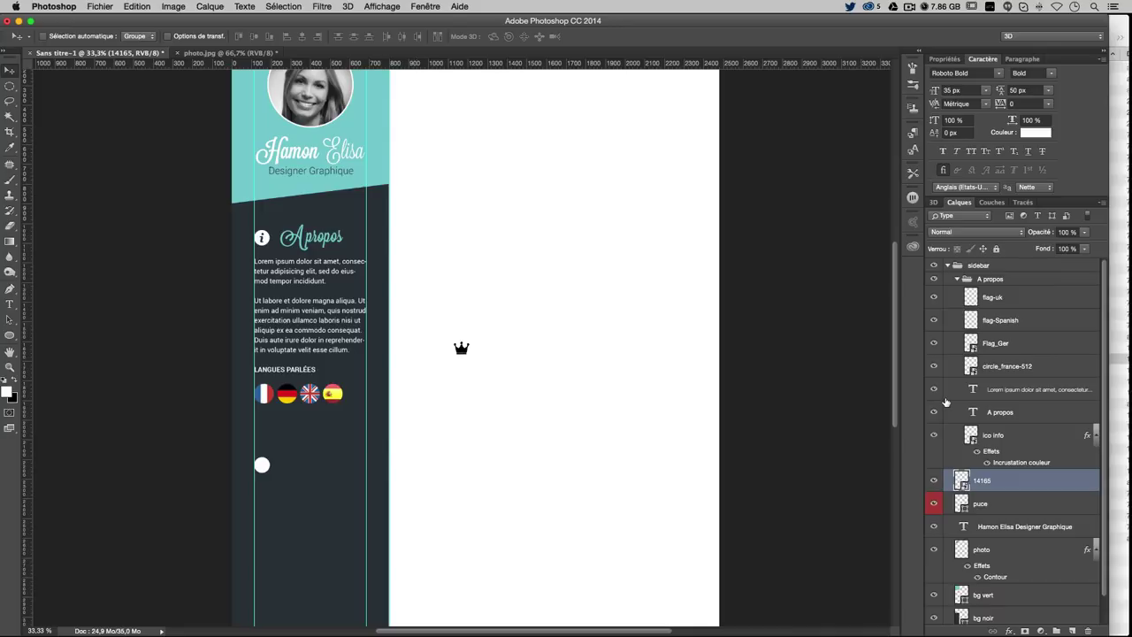
- Give the crown layer 14165 a Color Overlay of the dark sidebar colour #2d373d
double_click(1065, 482)
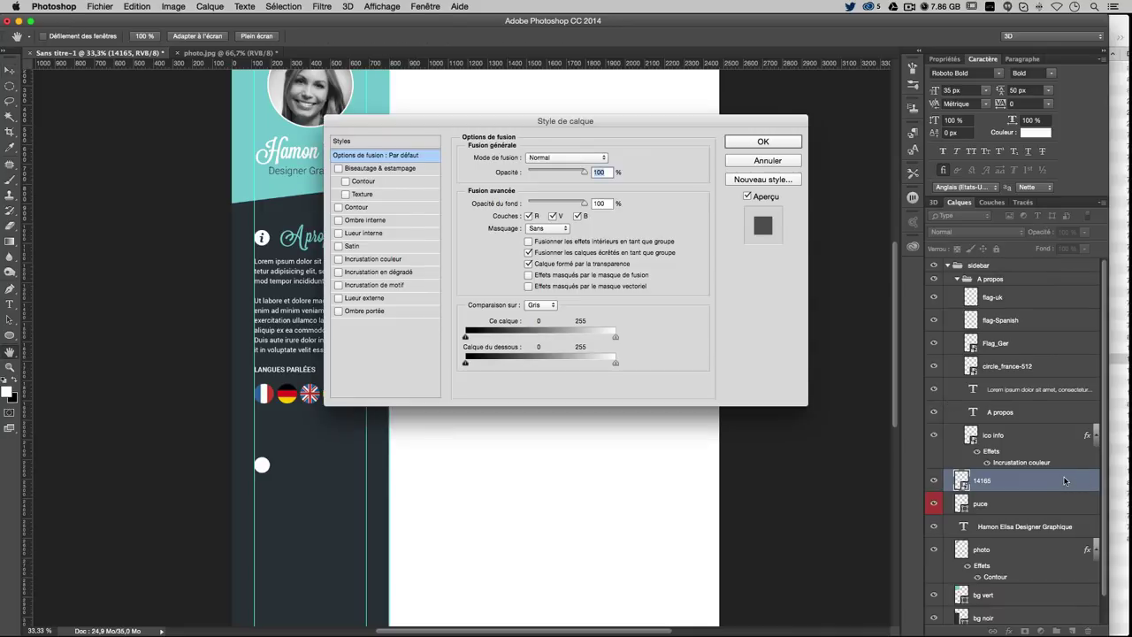
left_click(388, 261)
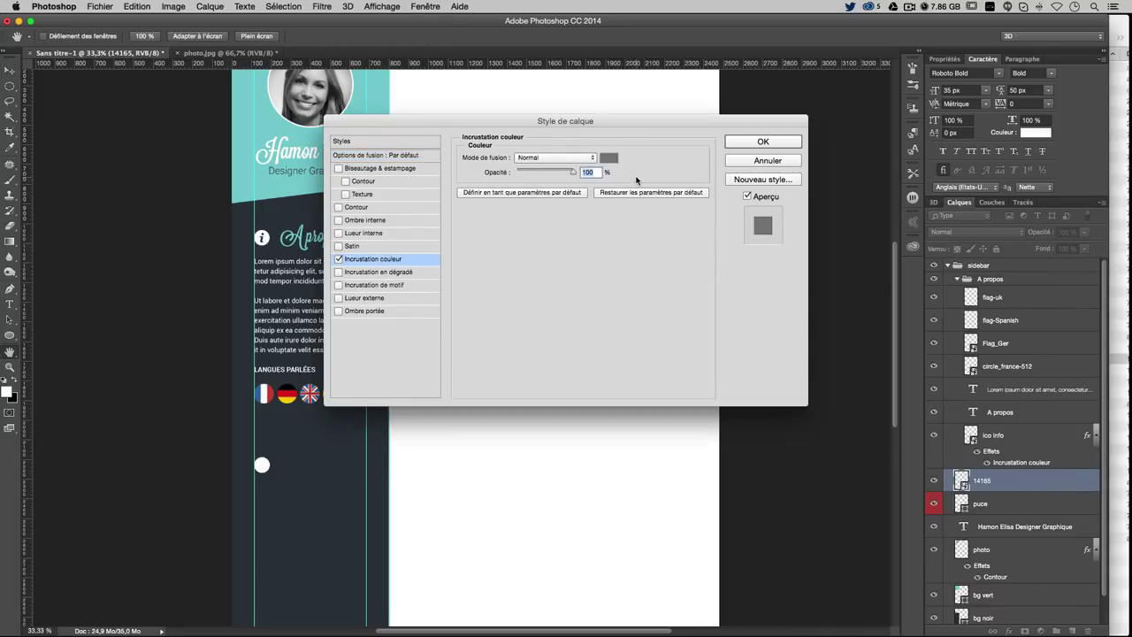
left_click(609, 157)
left_click_drag(620, 145, 797, 172)
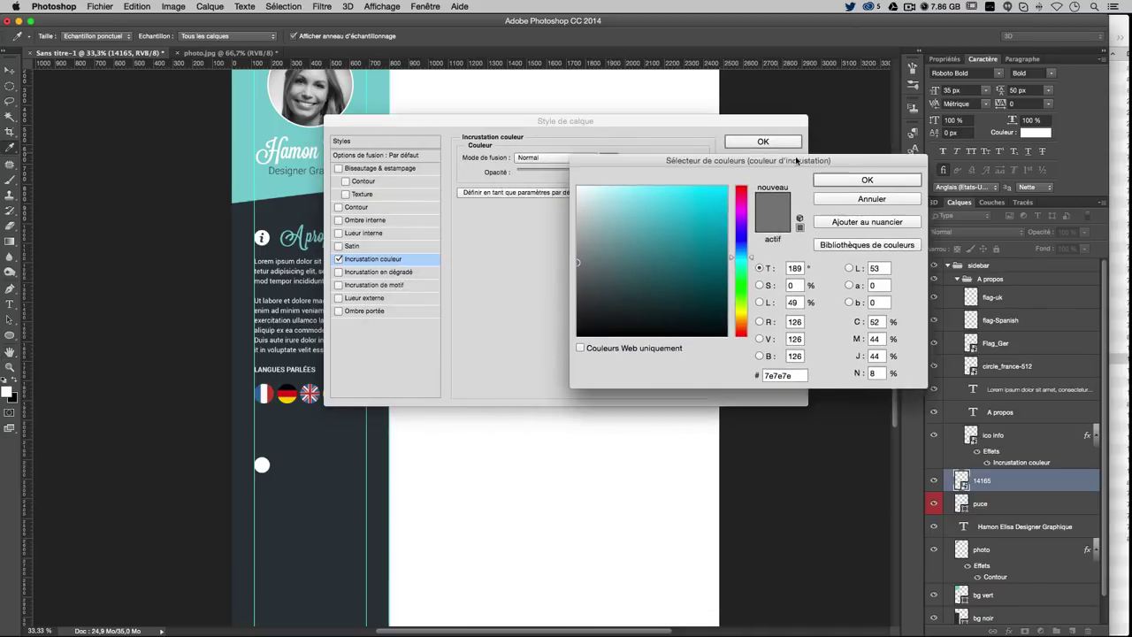
left_click(326, 475)
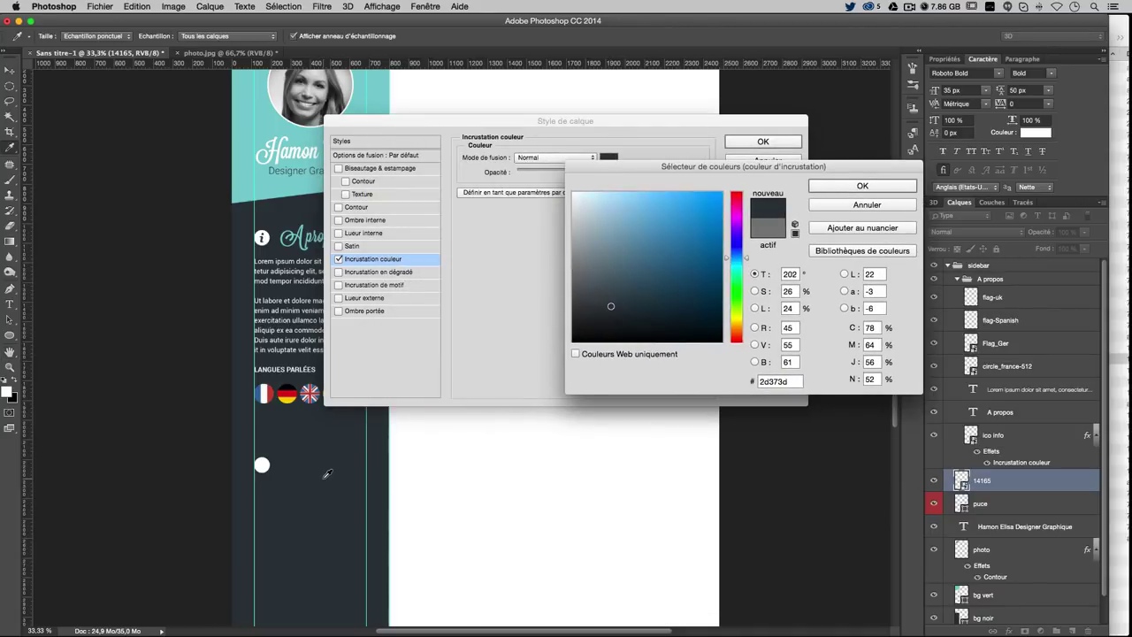
key("Return")
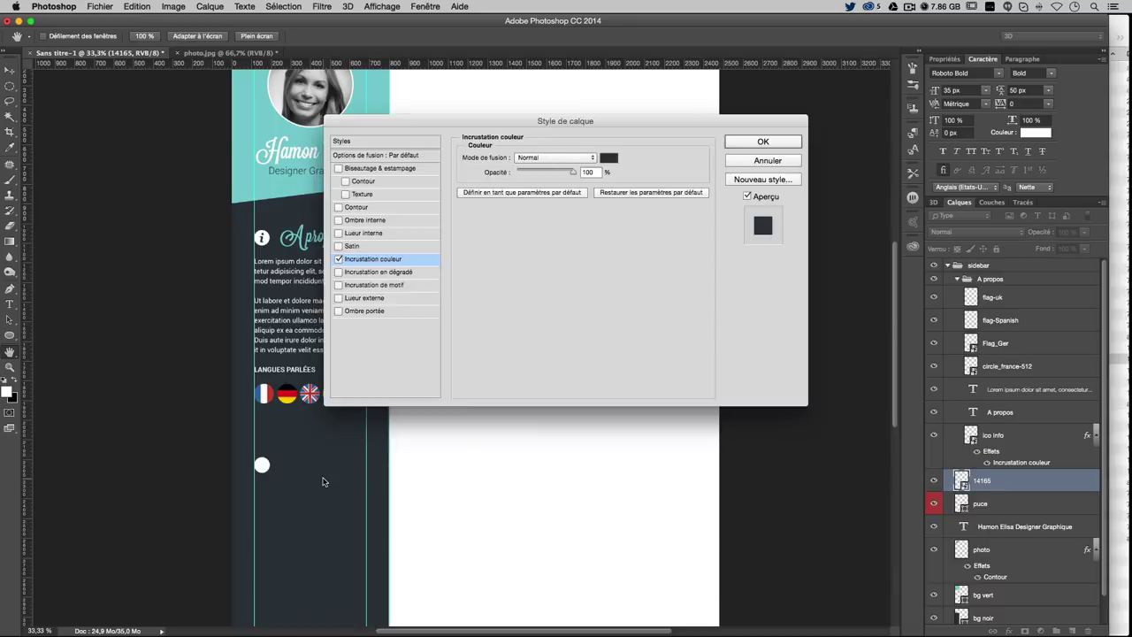
key("Return")
- Move the crown onto the white bullet and scale it down to 55 px
mouse_move(501, 384)
left_mouse_down()
mouse_move(308, 486)
mouse_move(311, 477)
left_mouse_up()
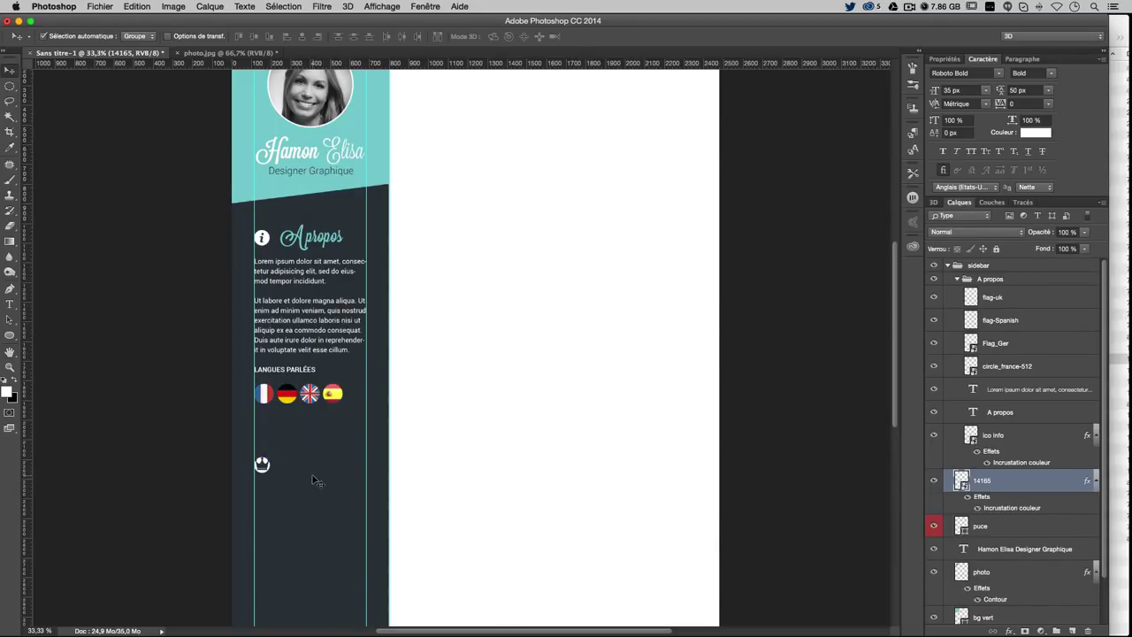
key("ctrl+t")
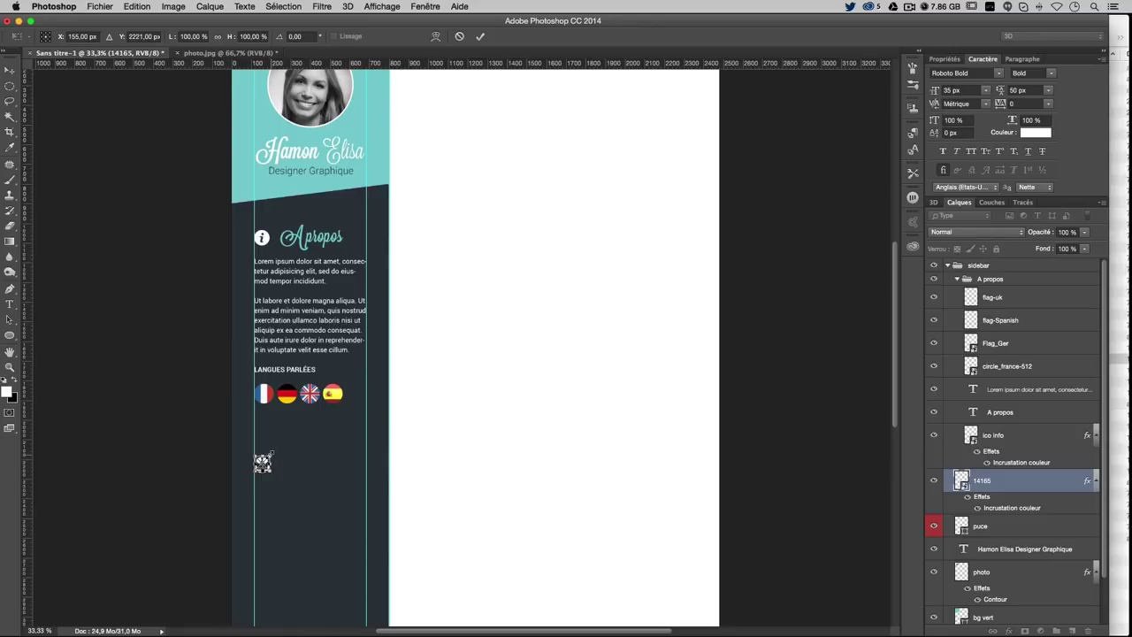
left_click_drag(263, 462, 262, 464)
key("Return")
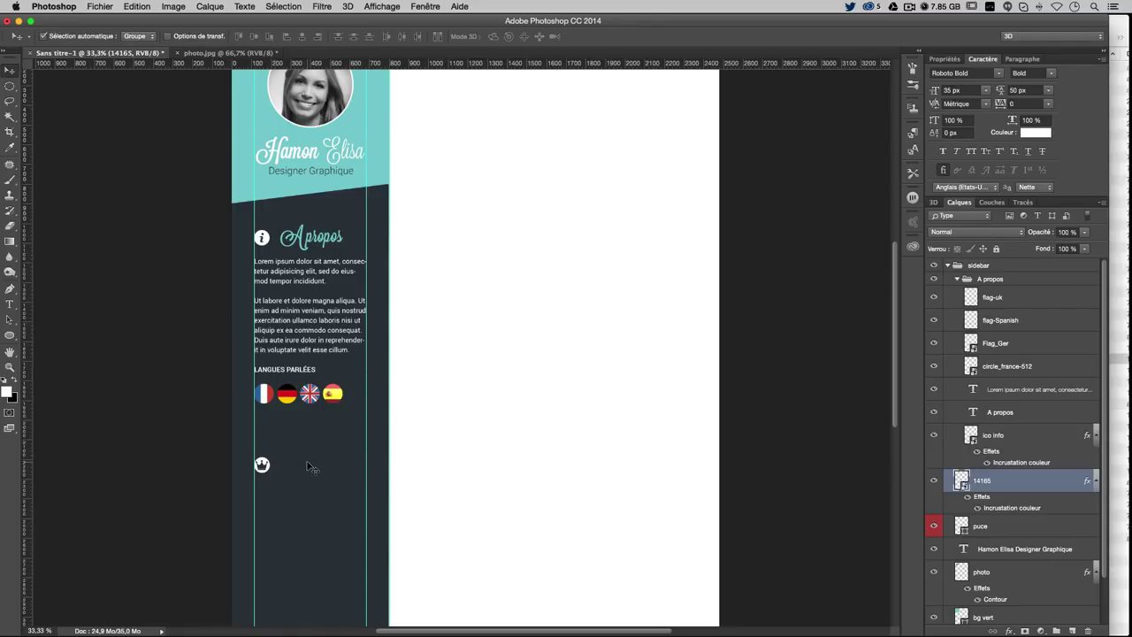
key("ctrl+t")
key("ctrl+plus")
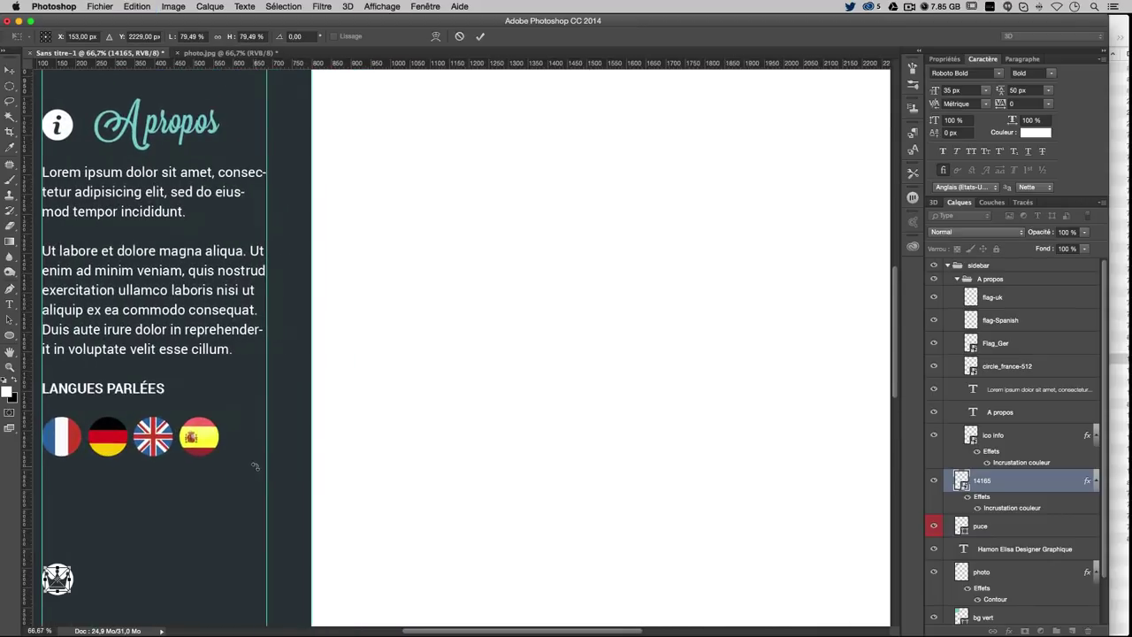
scroll(254, 466, "left", 2)
scroll(255, 466, "left", 2)
left_click_drag(106, 591, 113, 577)
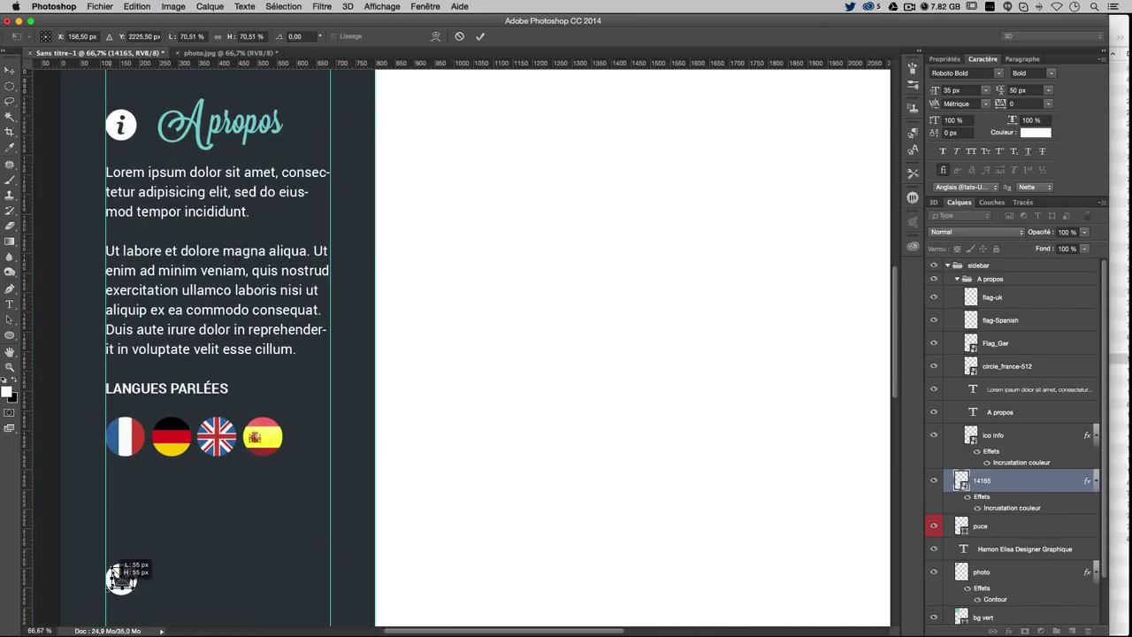
key("Return")
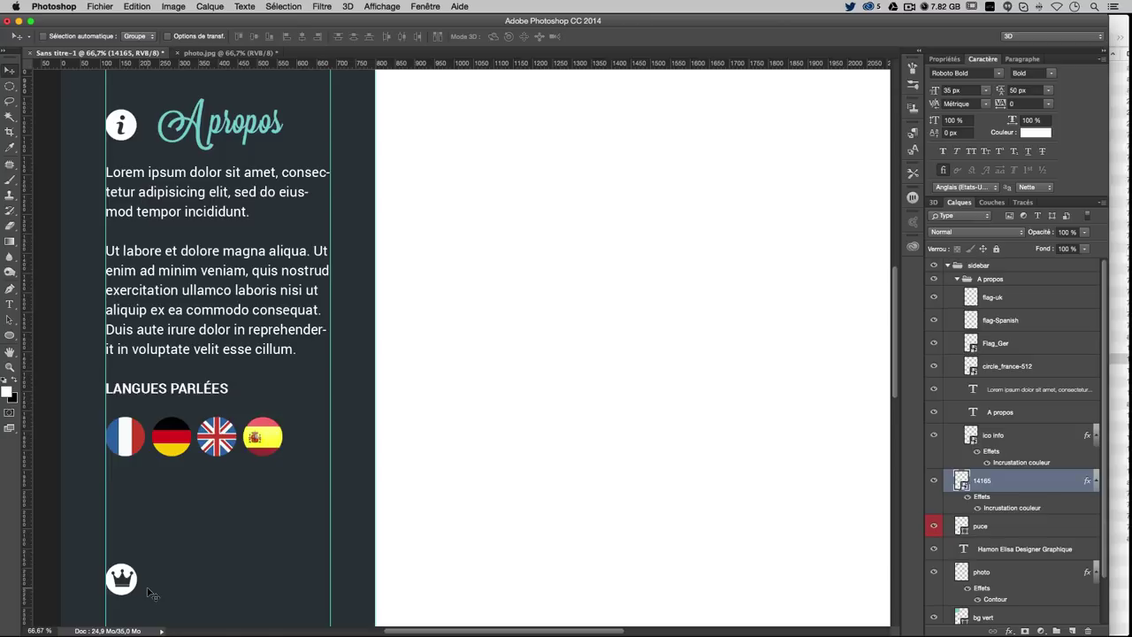
- Nudge the crown to centre it on the bullet and hide the guides
key("Right")
key("super+semicolon")
key("Right")
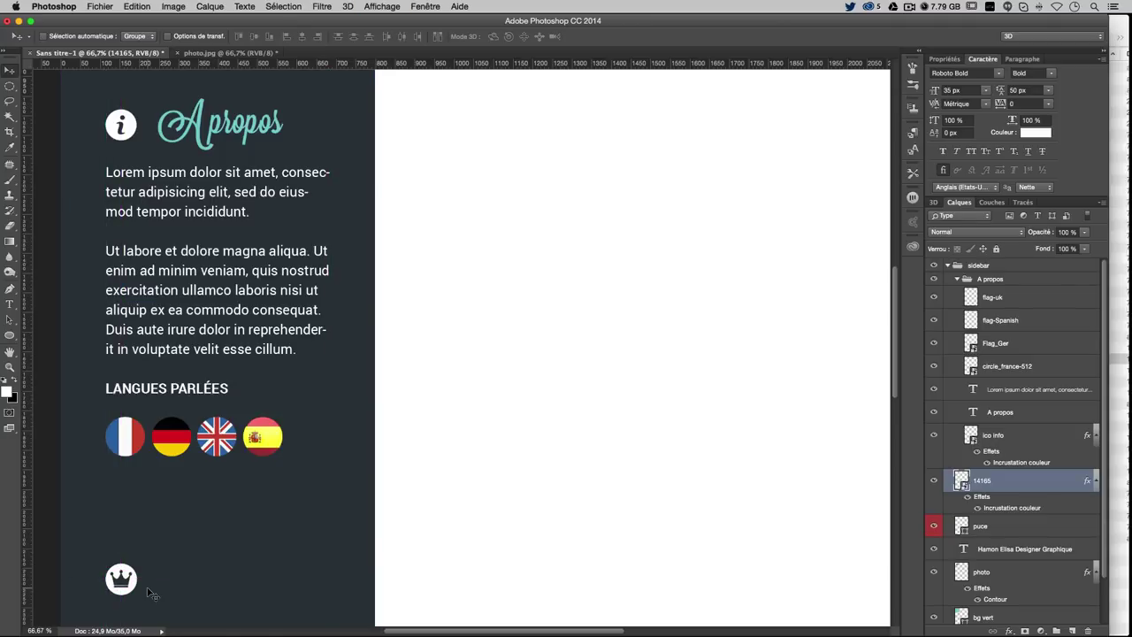
key("Down")
key("super+minus")
key("super+minus")
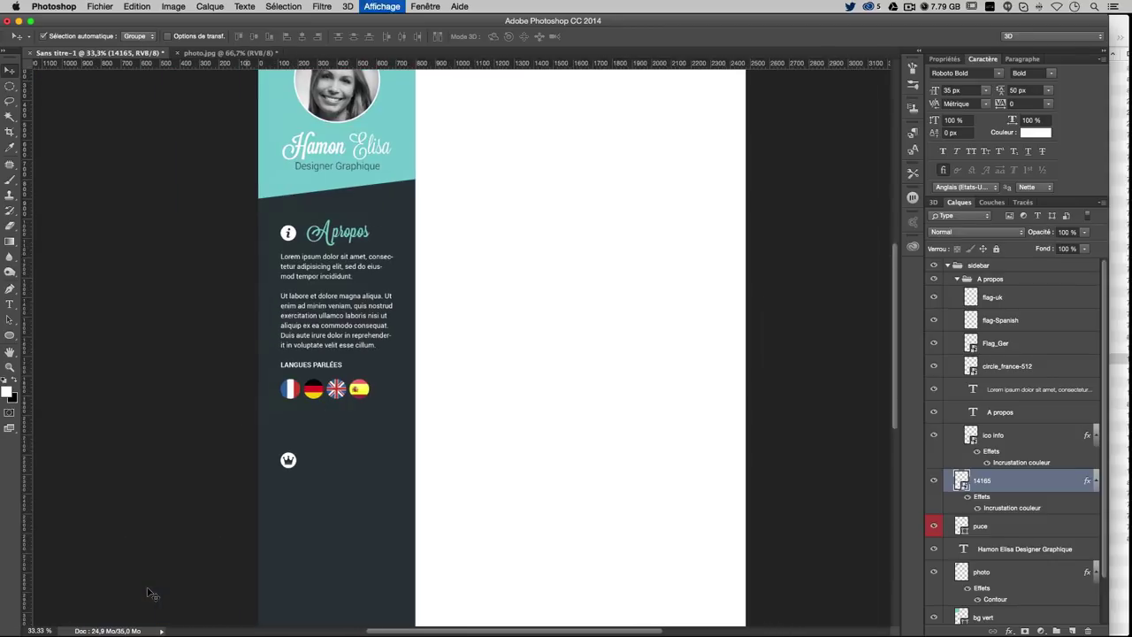
- Collapse the A propos group and create a new layer group named 'competences'
left_click(958, 280)
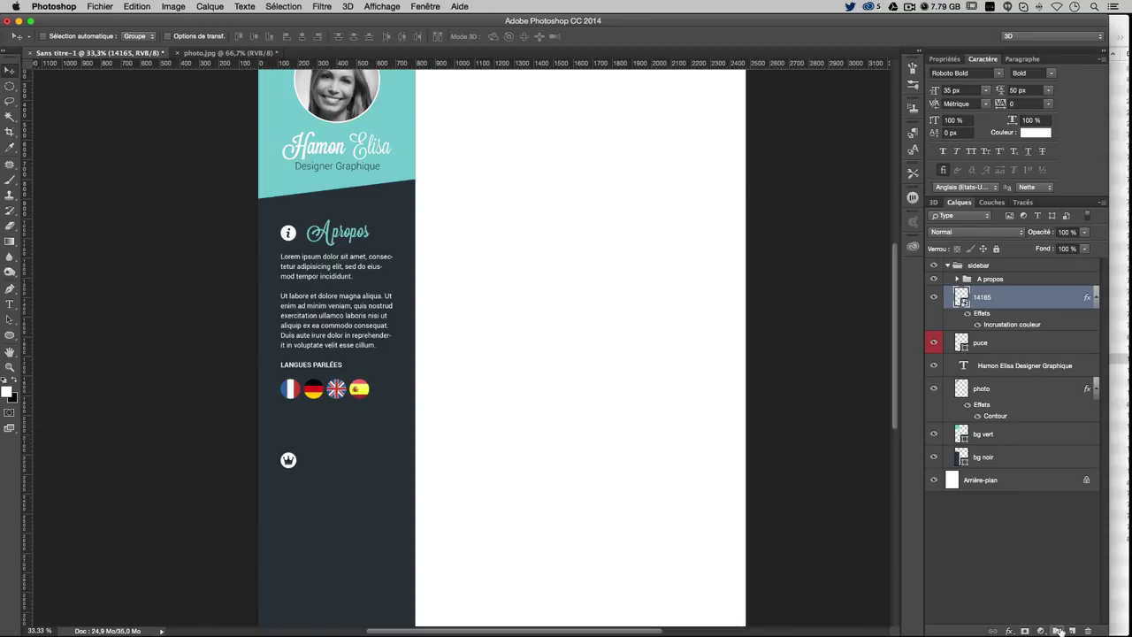
left_click(1057, 631)
double_click(995, 293)
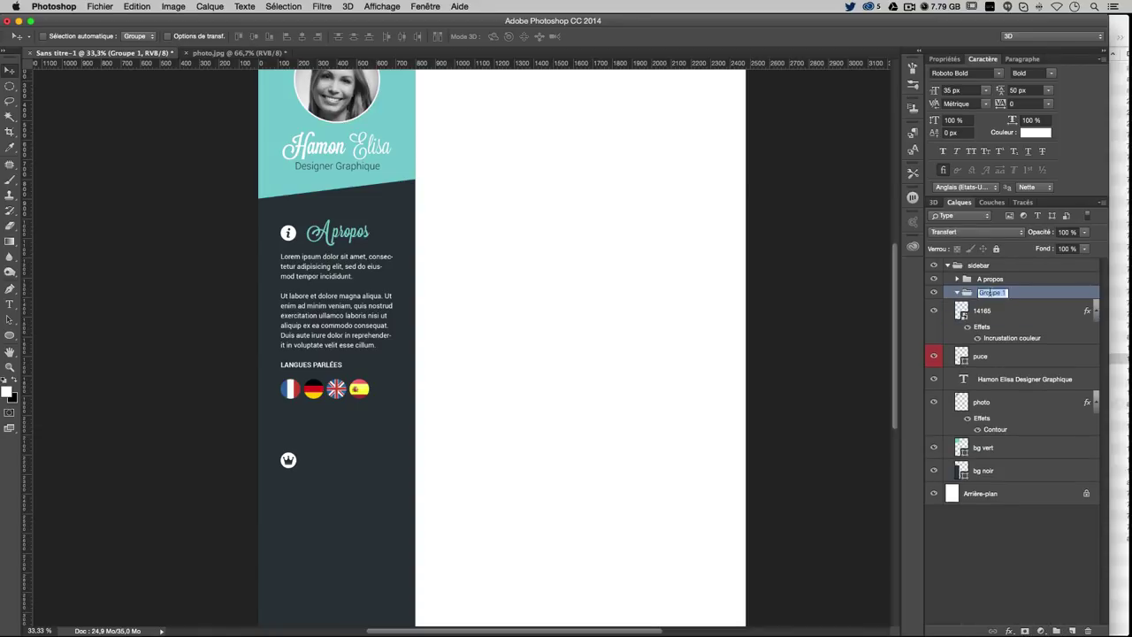
type("compe")
type("tence")
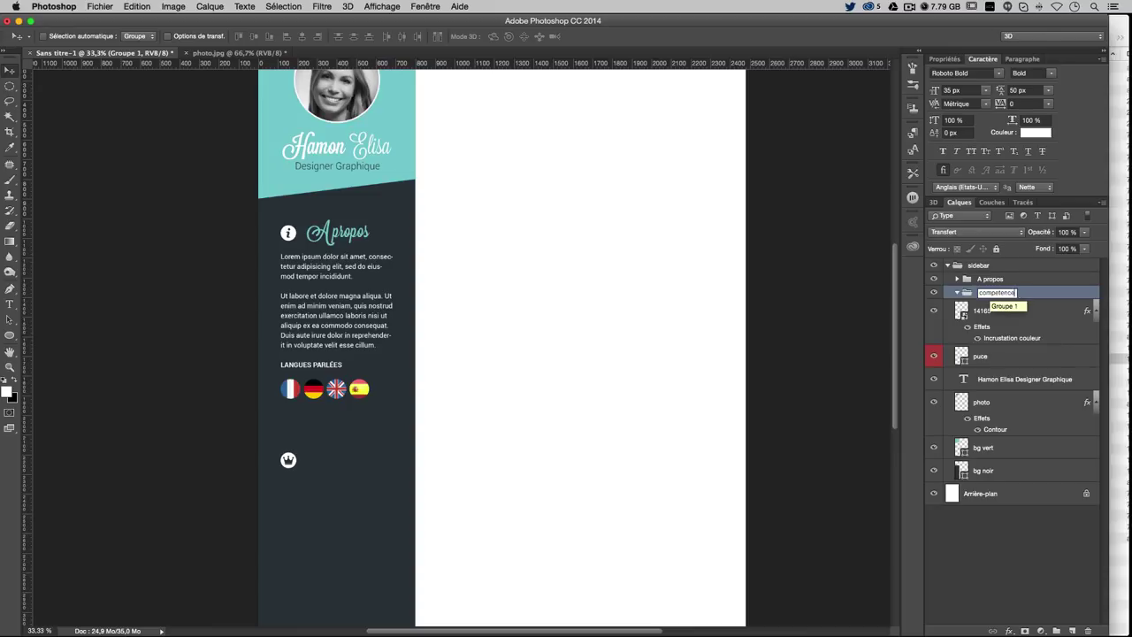
key("Return")
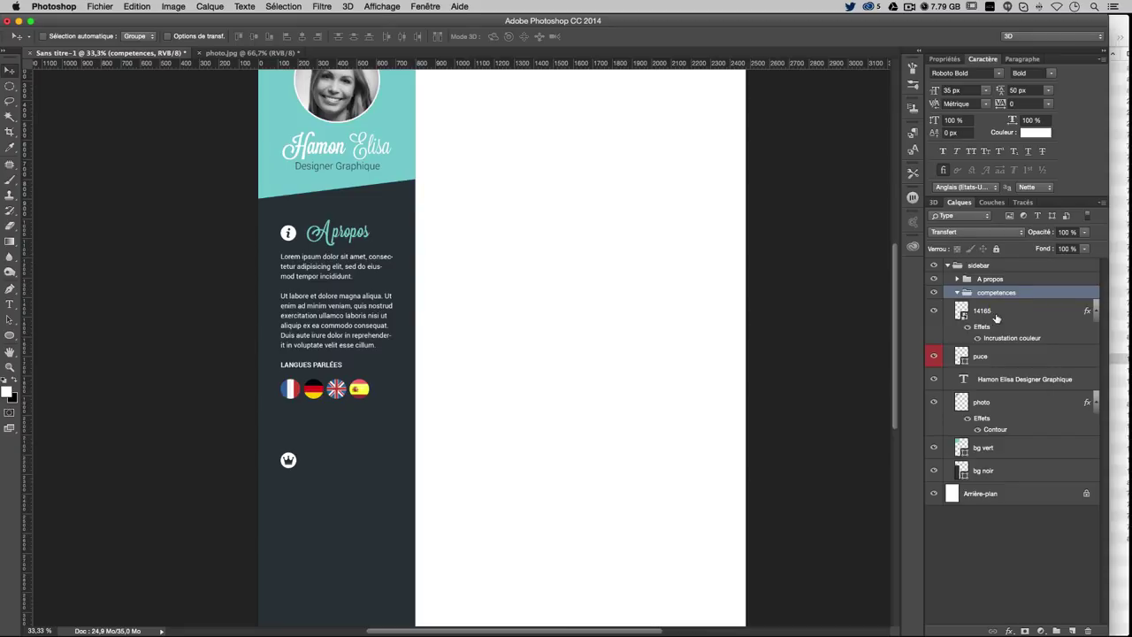
- Put the crown icon and puce layers into the competences group
left_click(991, 320)
left_click(990, 359, "shift")
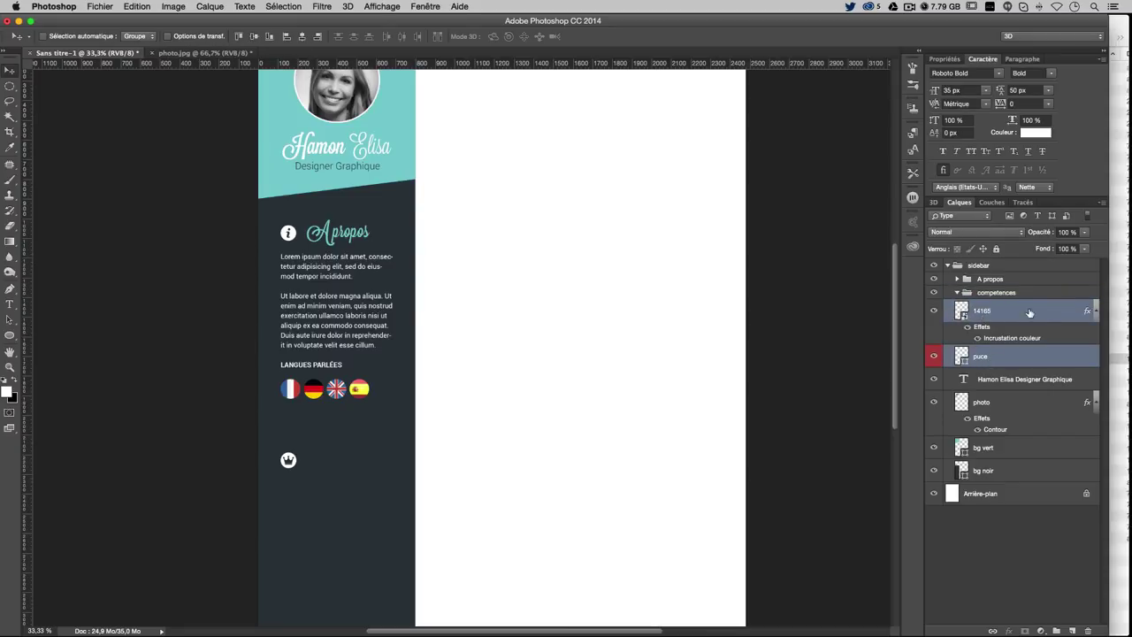
left_click_drag(984, 311, 1005, 309)
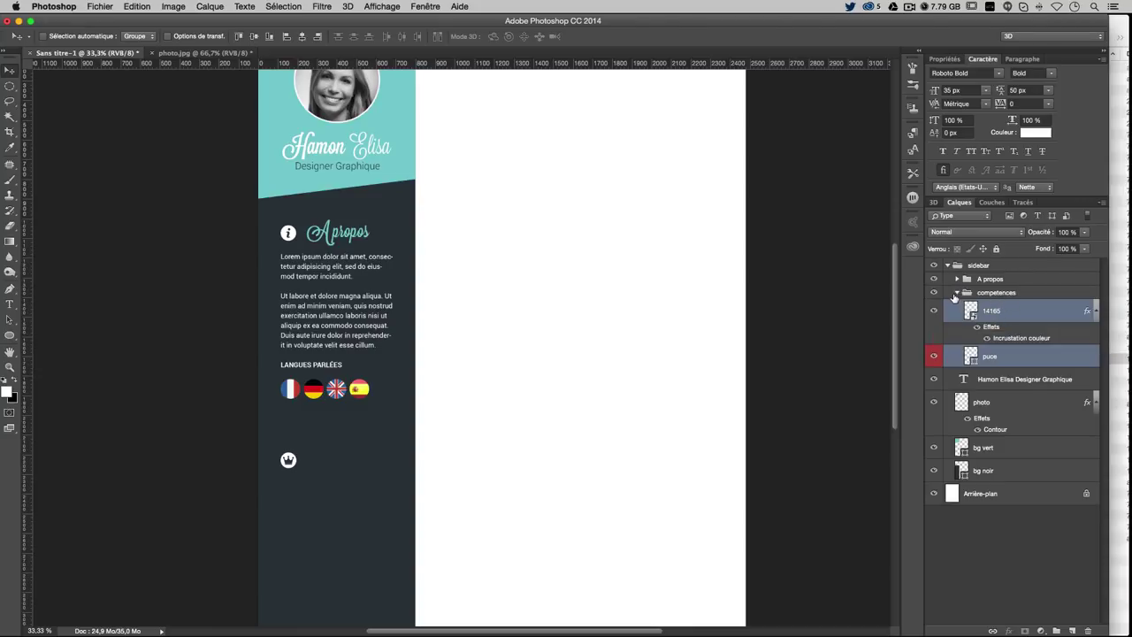
left_click(1058, 304)
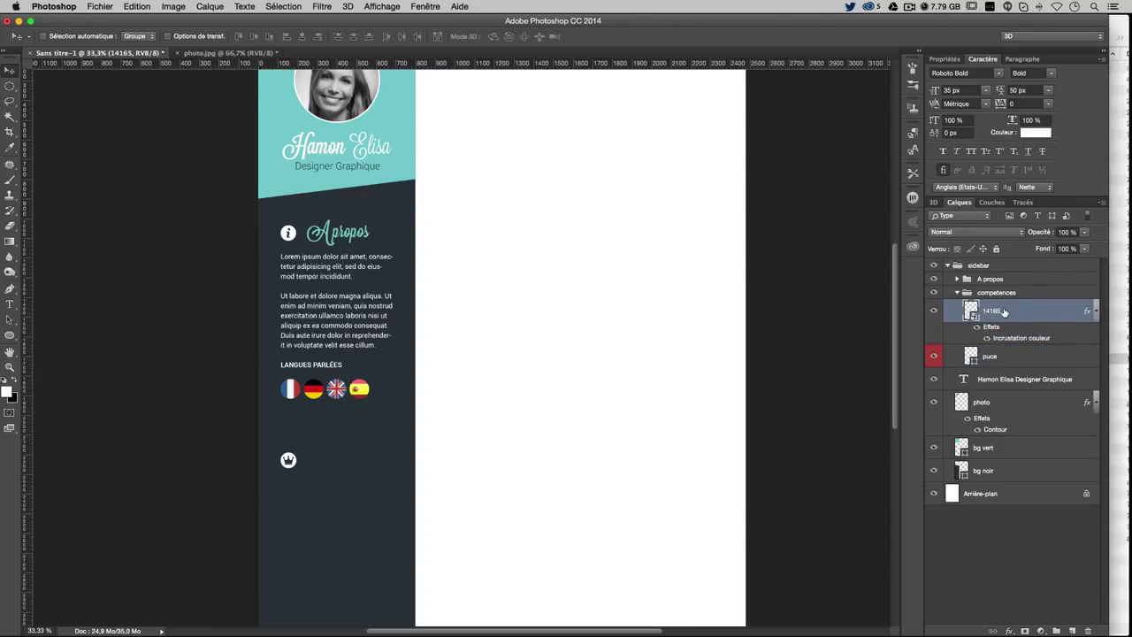
left_click(996, 296)
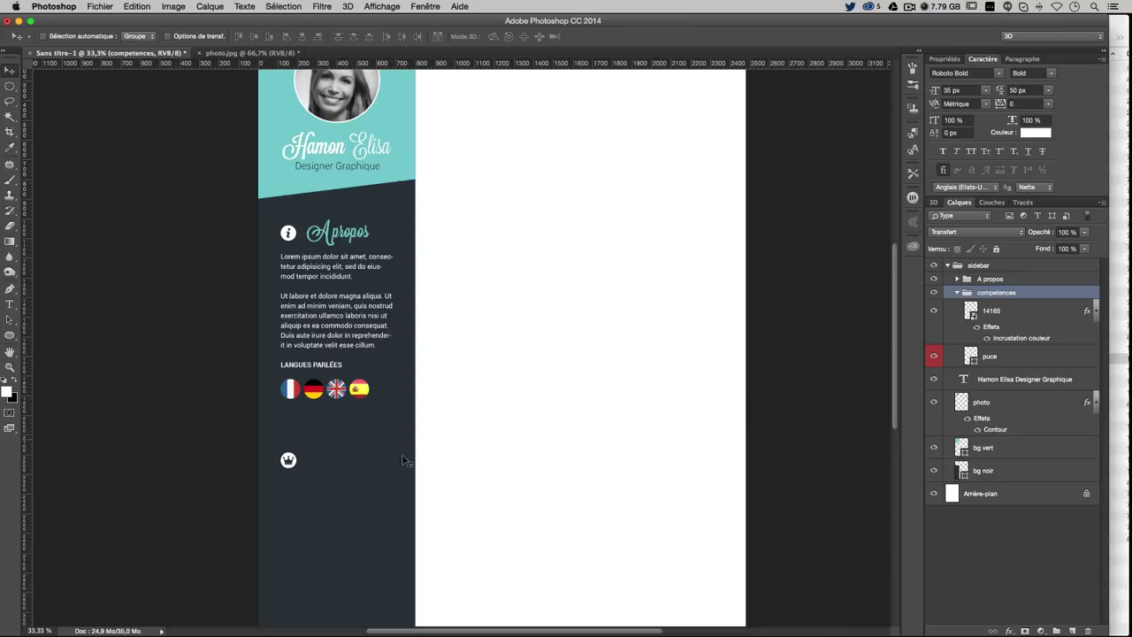
- Move the crown icon up just below the flags and show the guides
left_click_drag(341, 486, 339, 255)
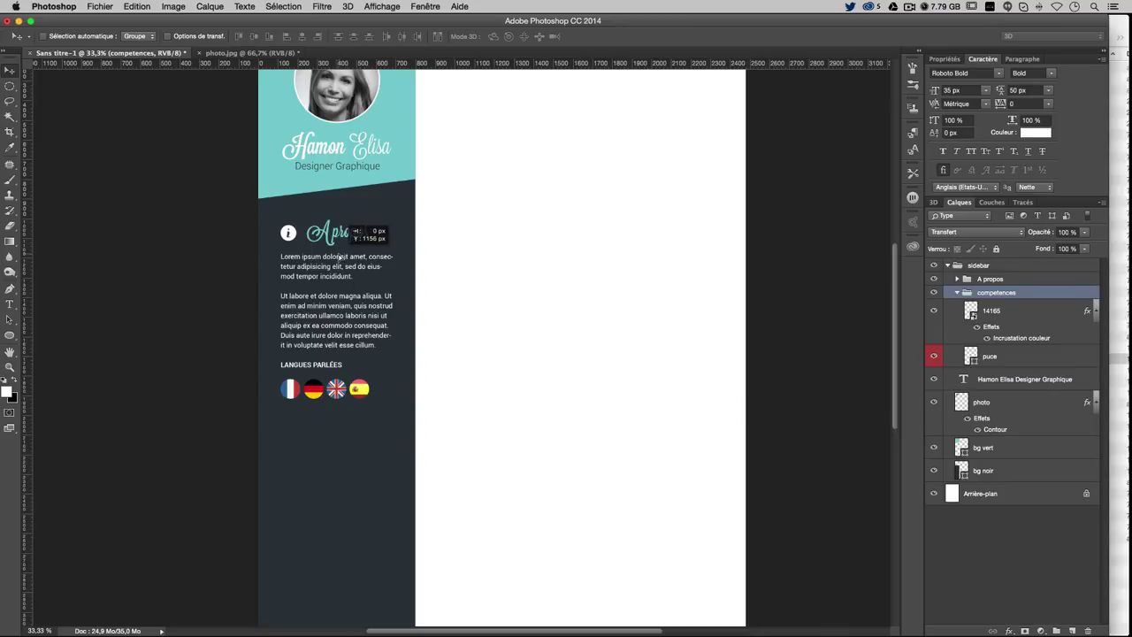
key("ctrl+z")
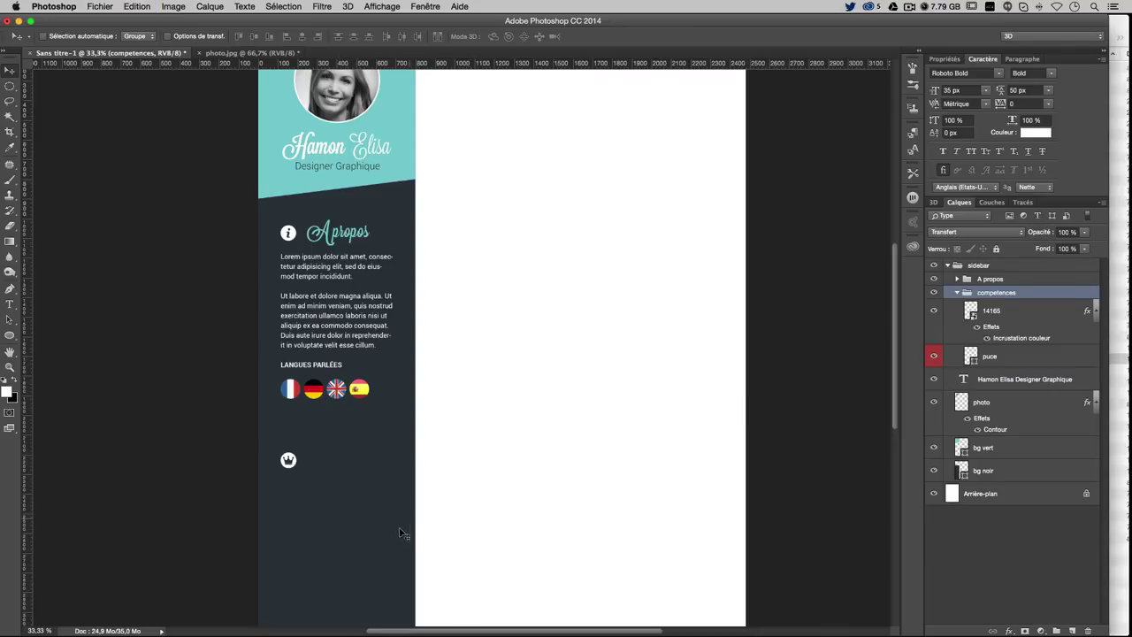
left_click_drag(367, 536, 367, 501)
key("ctrl+semicolon")
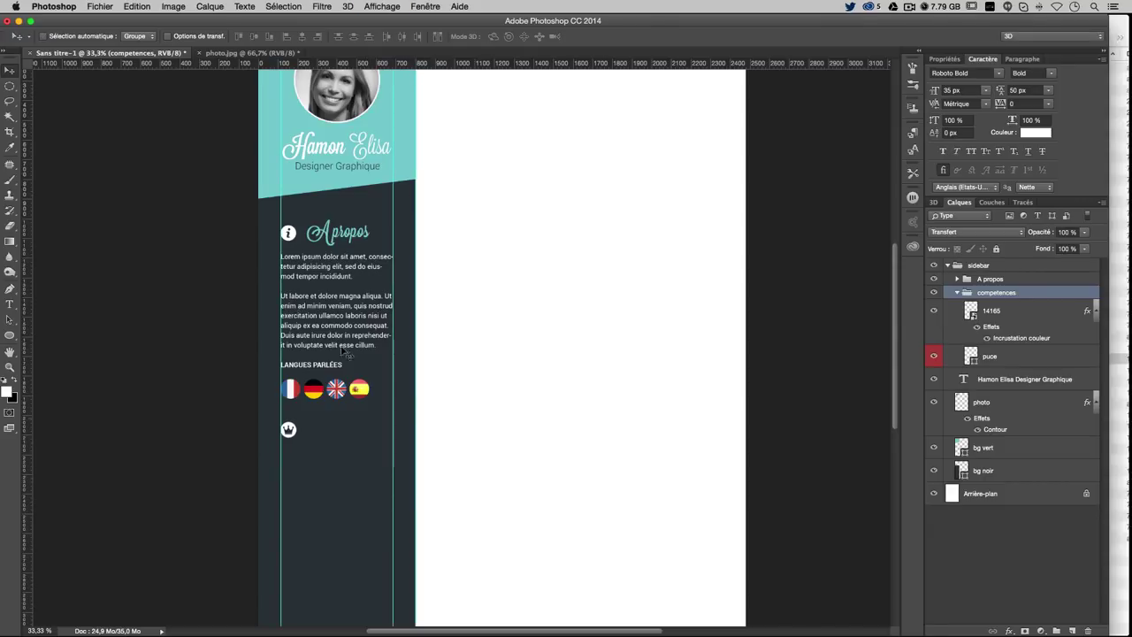
- Duplicate the A propos heading into the competences group and place the copy beside the crown
left_click(960, 282)
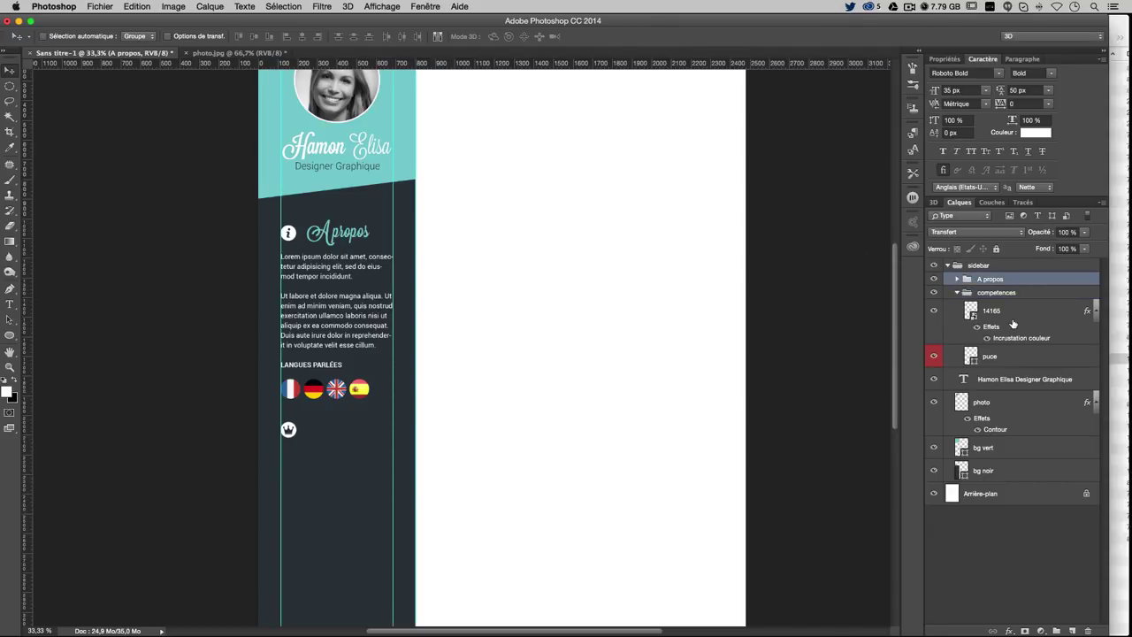
left_click(959, 279)
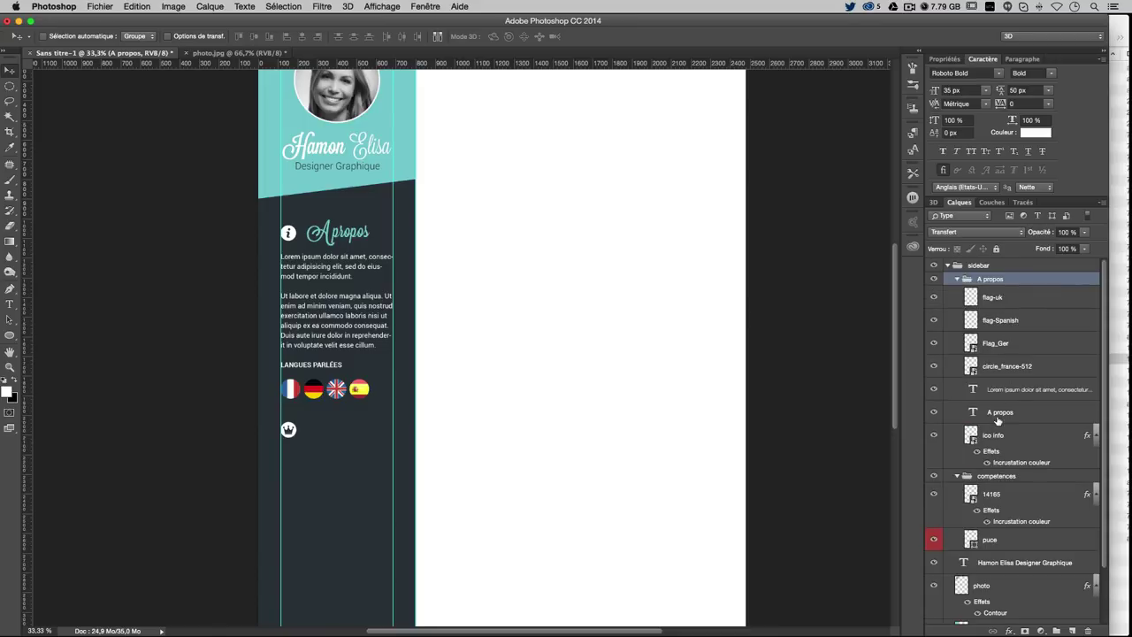
left_click(998, 419)
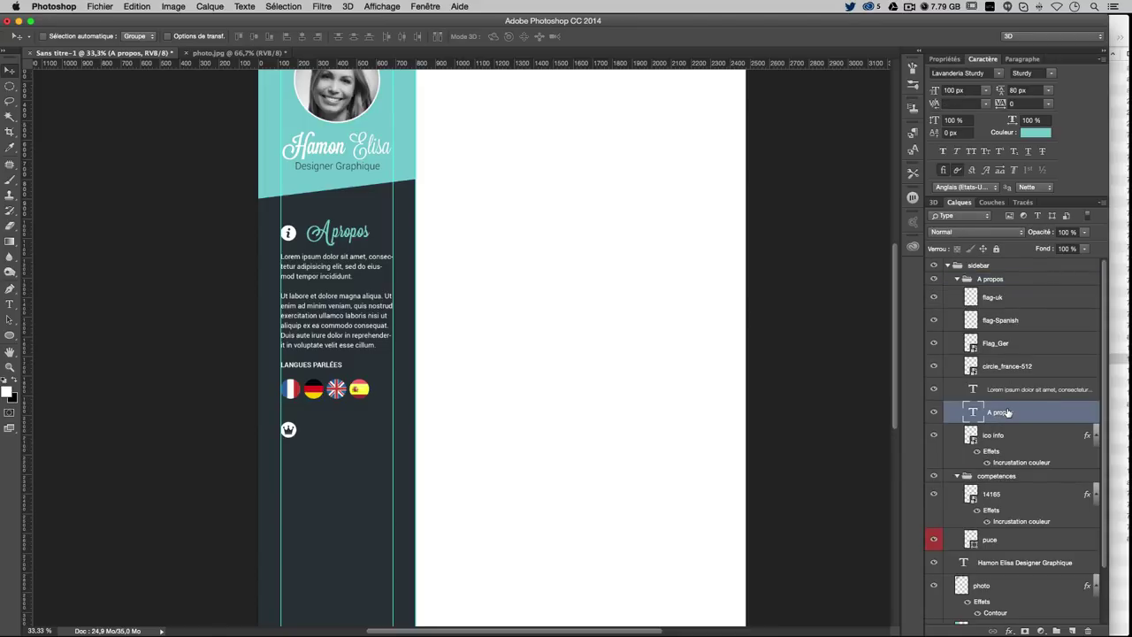
key("ctrl+j")
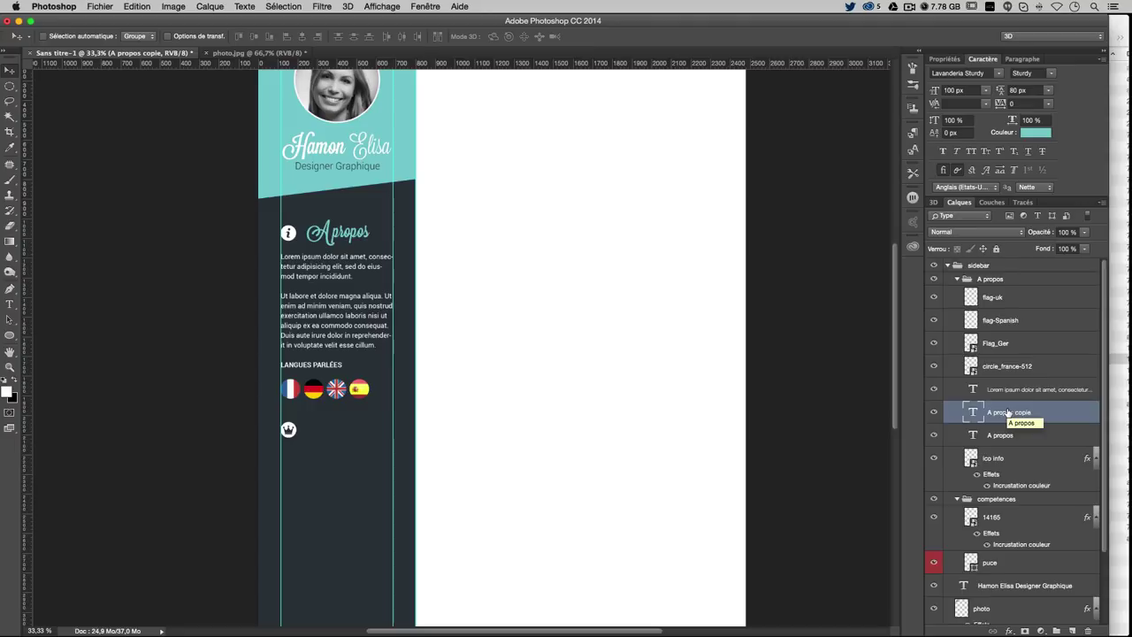
scroll(1010, 400, "down", 3)
mouse_move(1005, 341)
left_mouse_down()
mouse_move(1000, 128)
mouse_move(995, 495)
left_mouse_up()
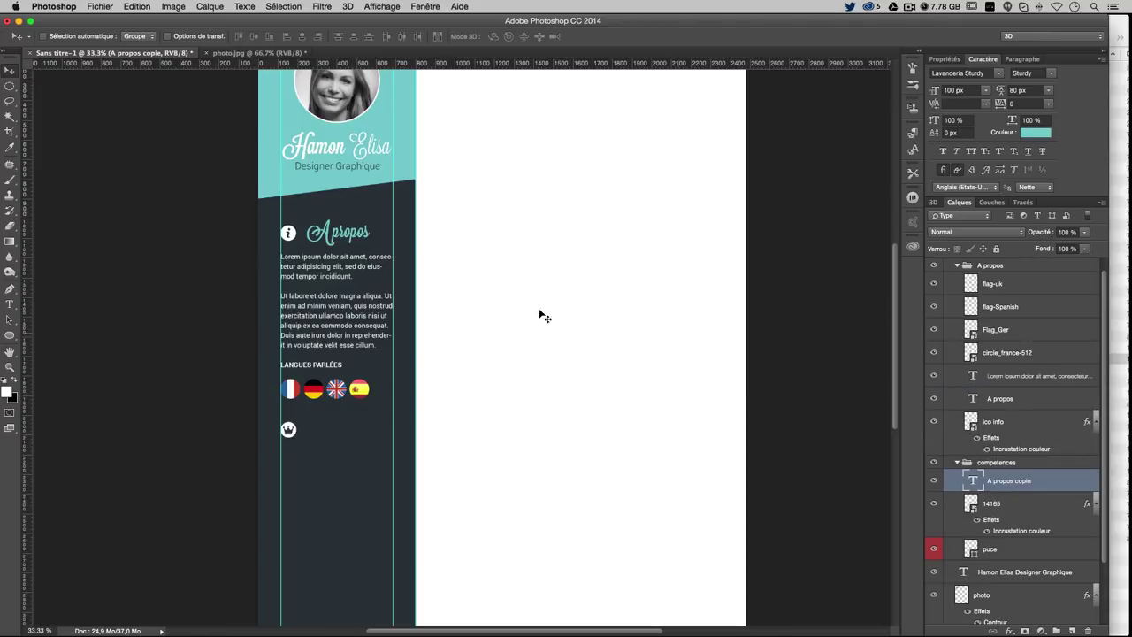
left_click_drag(475, 242, 467, 435)
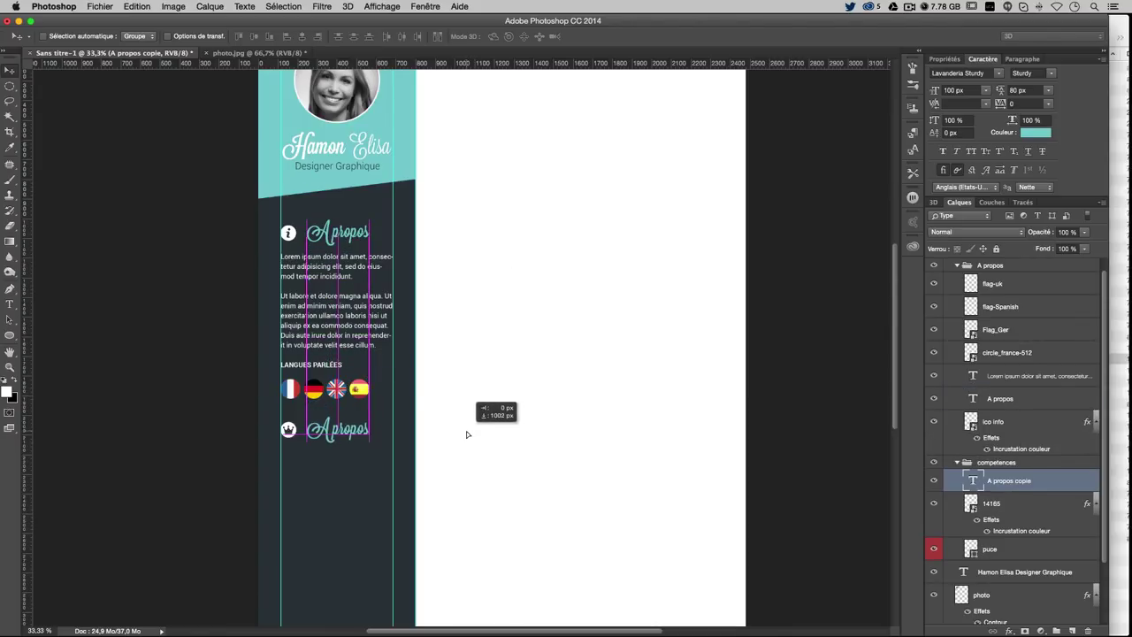
left_click_drag(467, 434, 466, 430)
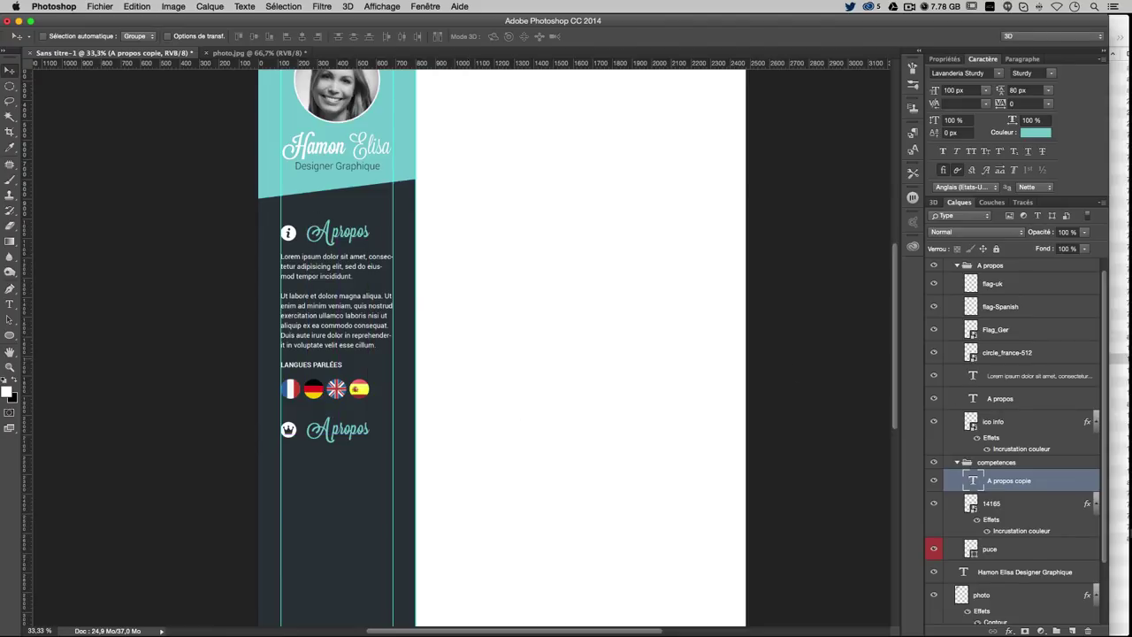
- Retype the copied heading as 'Compétences', left-align it, and move it beside the crown
double_click(972, 480)
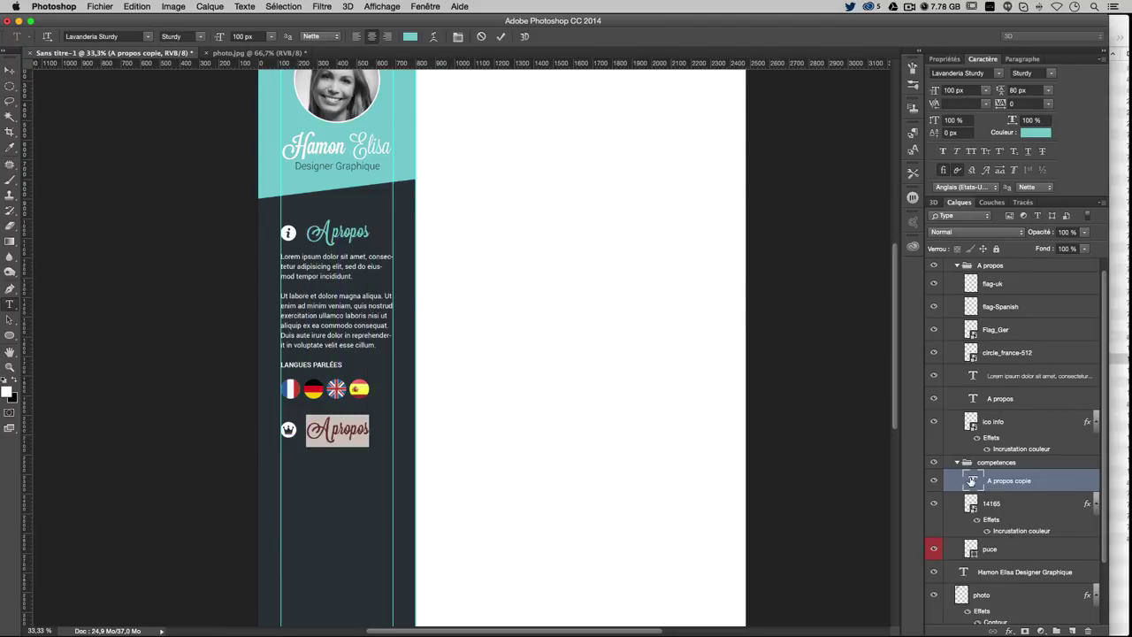
type("C")
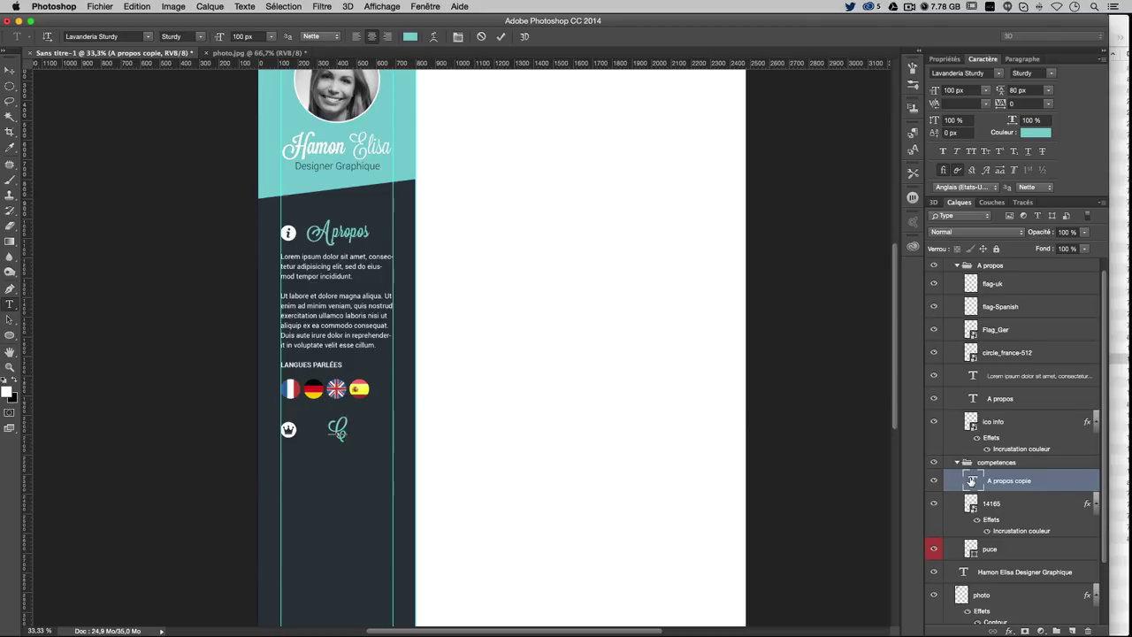
type("ompétence")
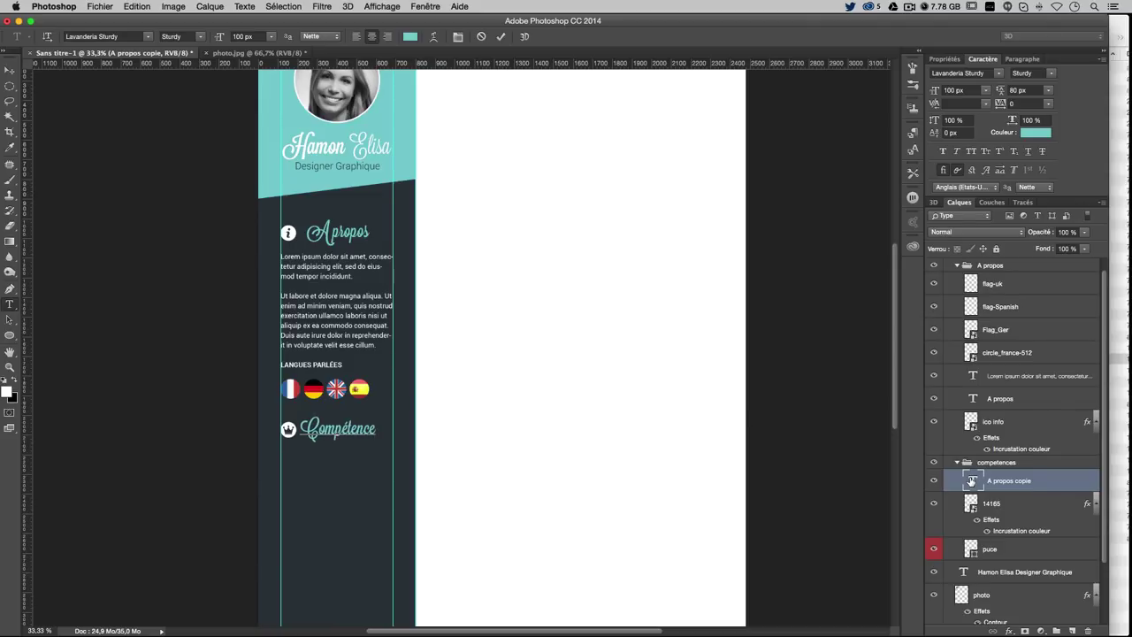
type("s")
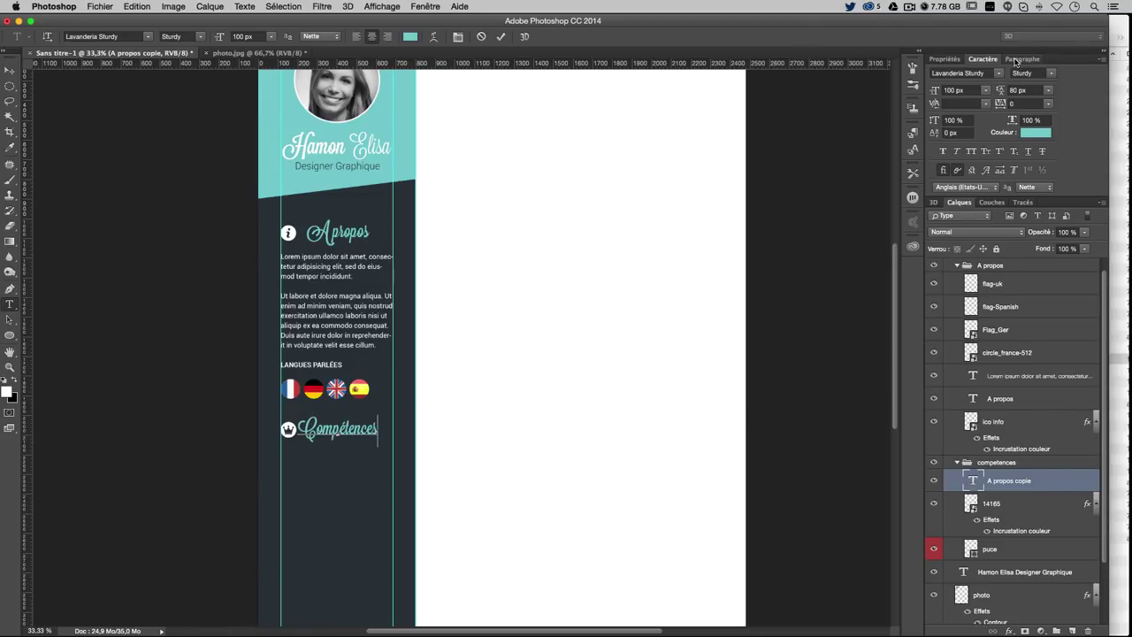
key("ctrl+a")
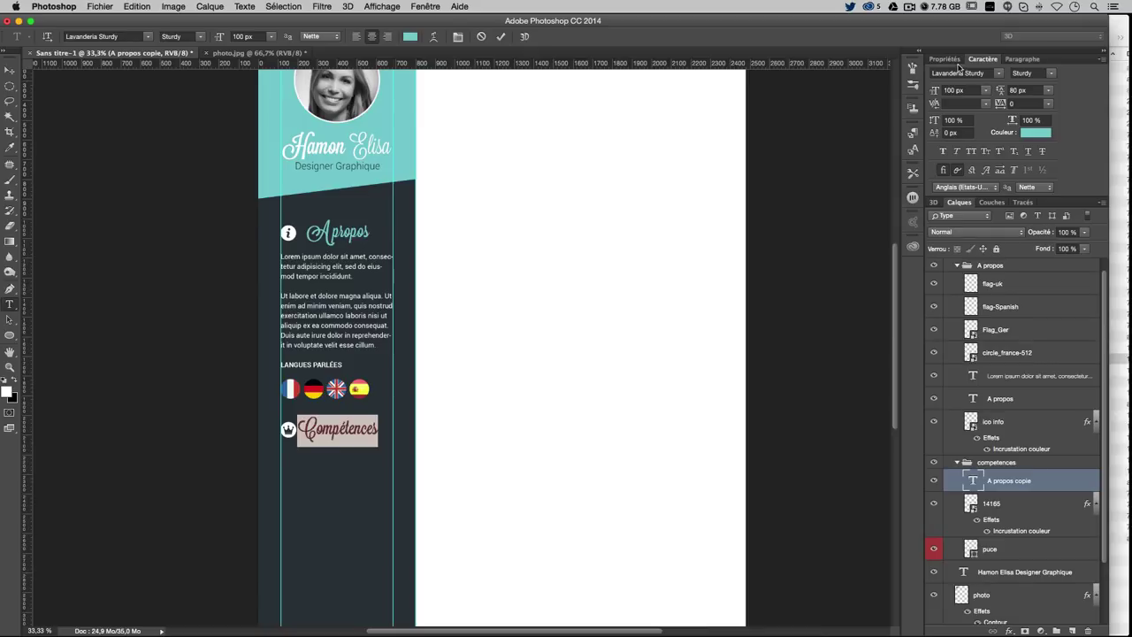
left_click(1024, 60)
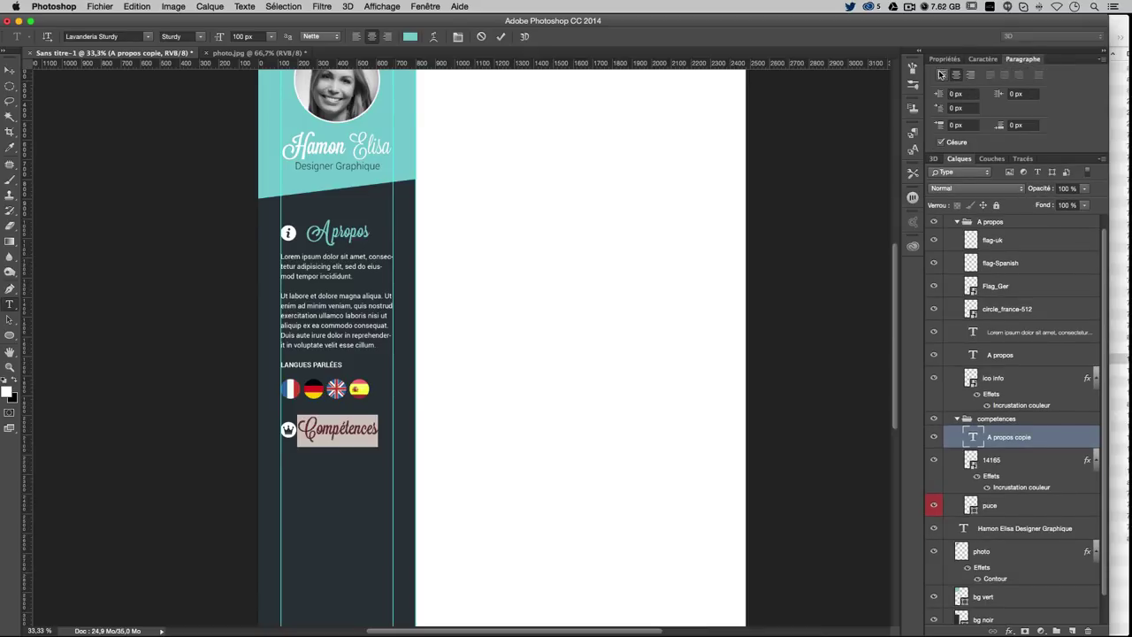
left_click(951, 75)
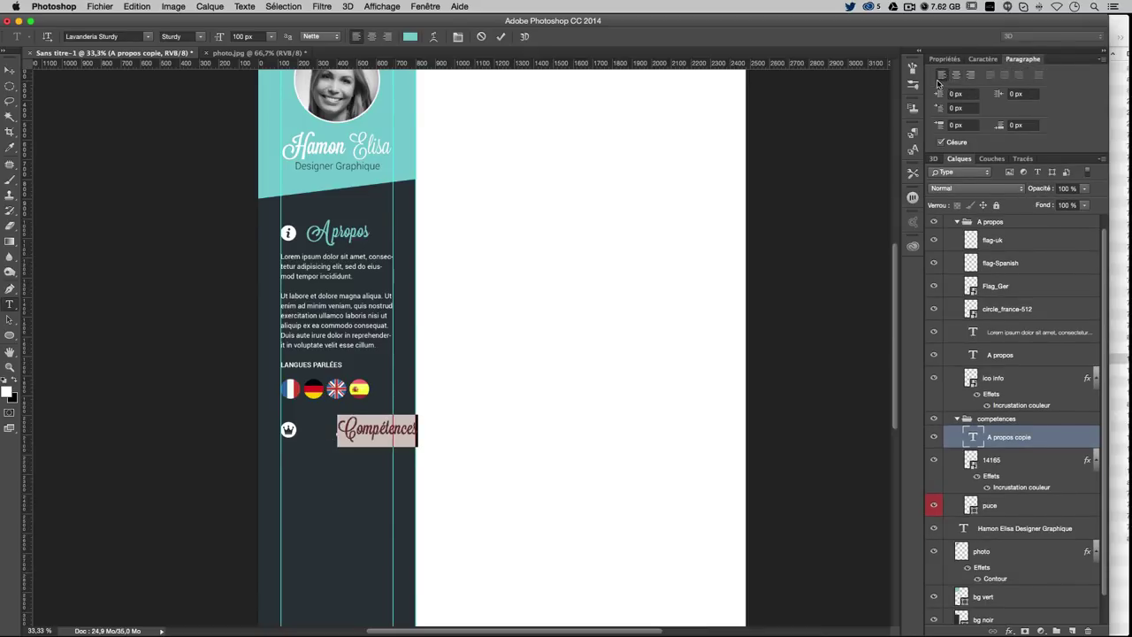
left_click(9, 70)
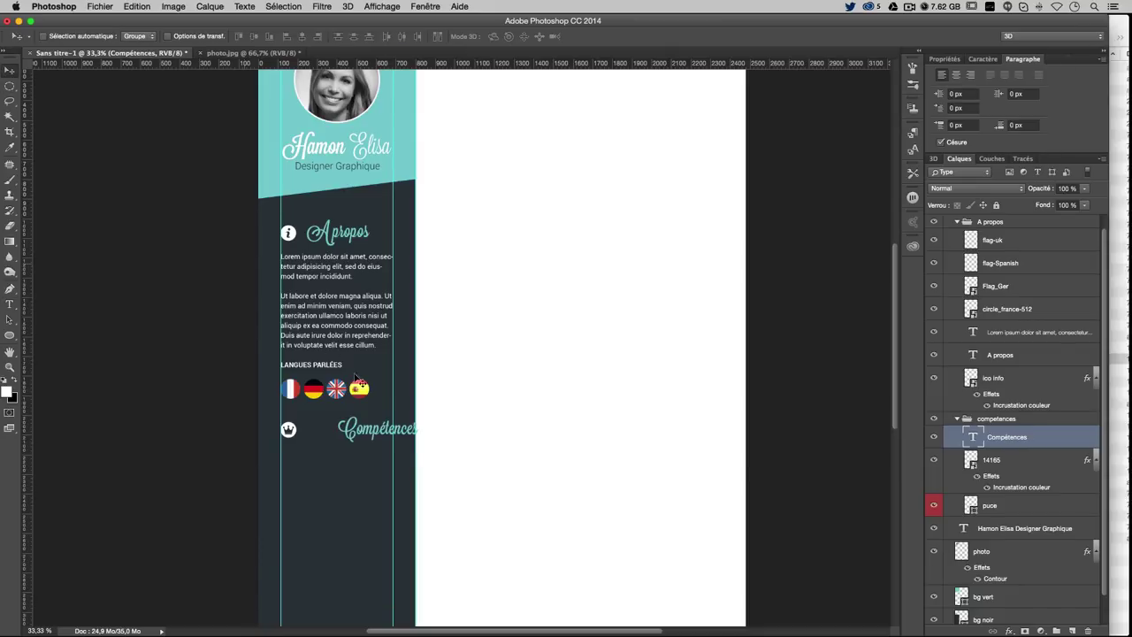
left_click_drag(371, 431, 343, 431)
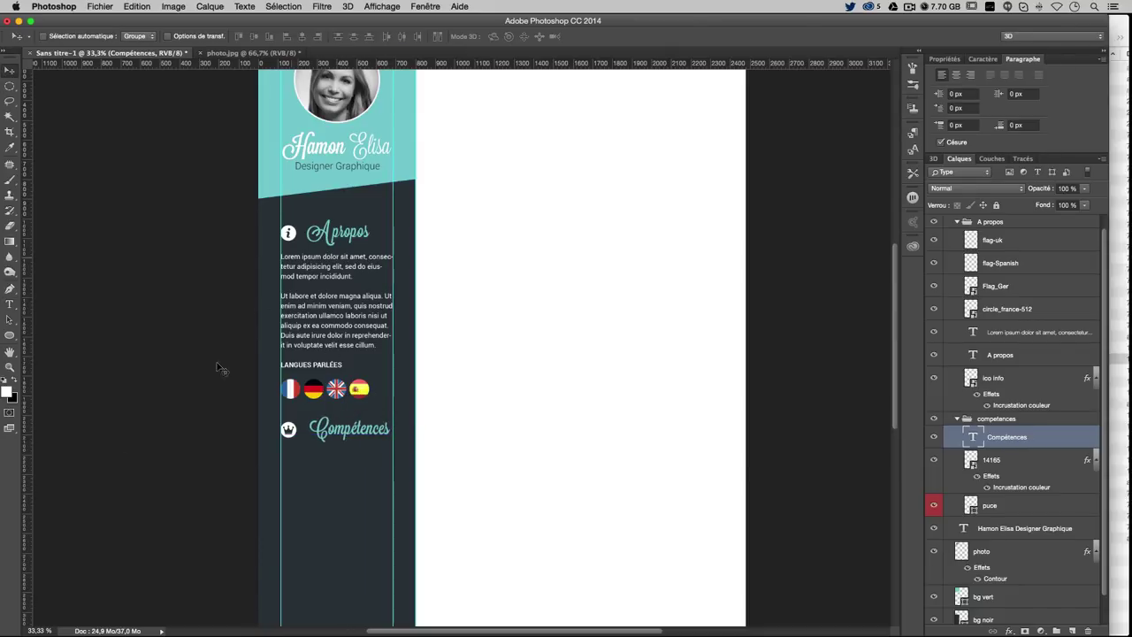
mouse_move(27, 446)
left_mouse_down()
mouse_move(310, 383)
mouse_move(7, 131)
left_mouse_up()
- Line up the Compétences heading beside the crown using a vertical guide, then hide the guides
key("super+plus")
key("super+plus")
key("super+plus")
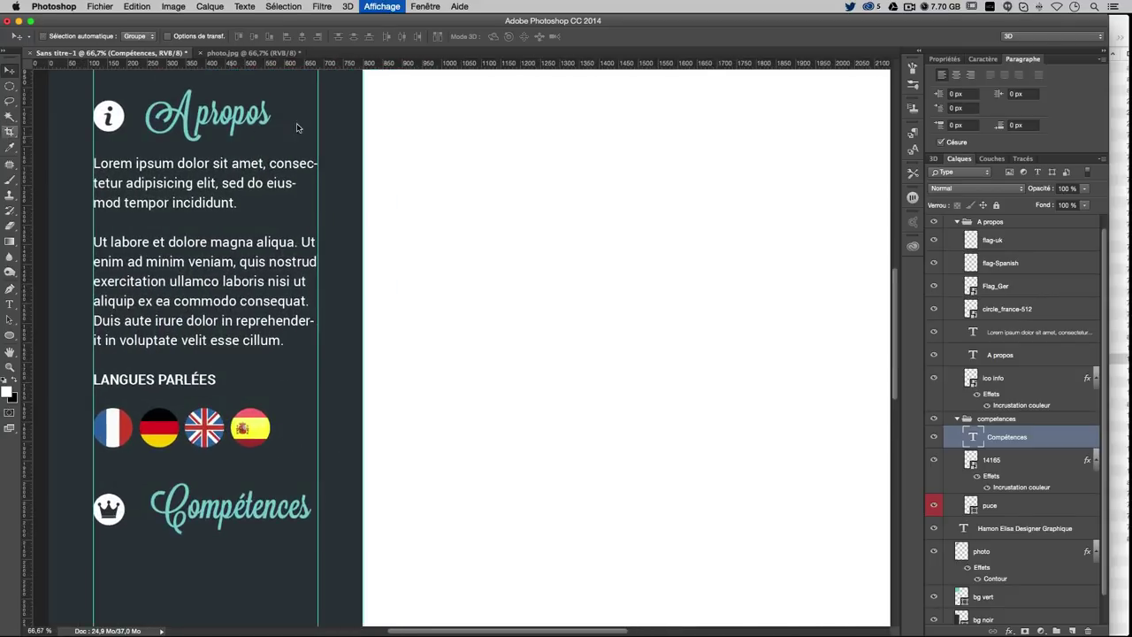
mouse_move(31, 199)
left_mouse_down()
mouse_move(151, 126)
mouse_move(145, 134)
left_mouse_up()
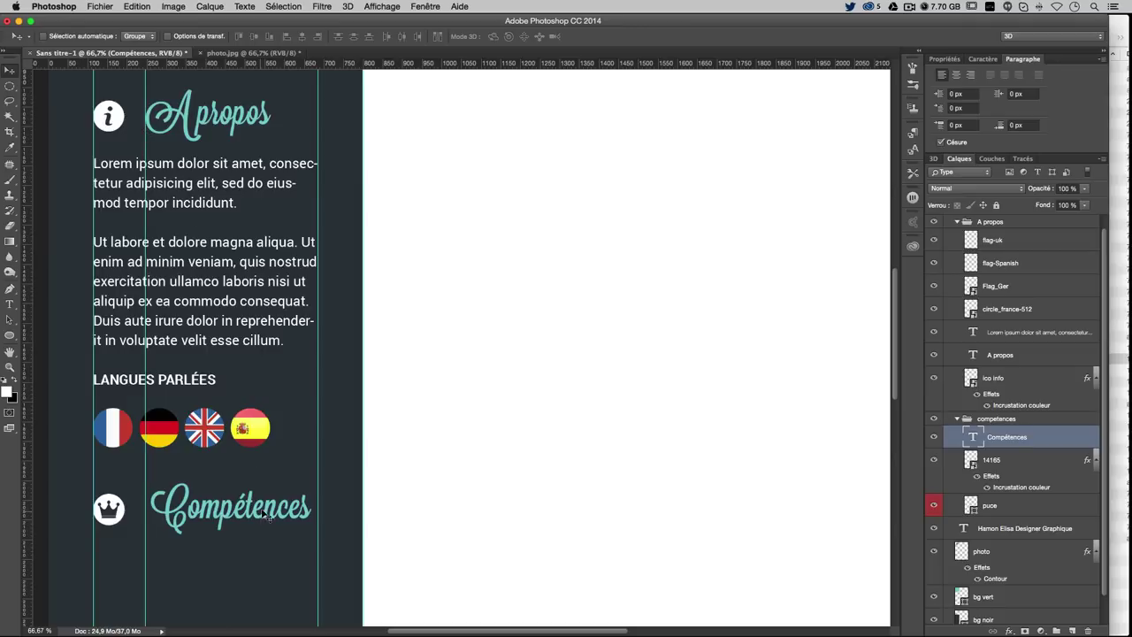
left_click_drag(278, 490, 271, 490)
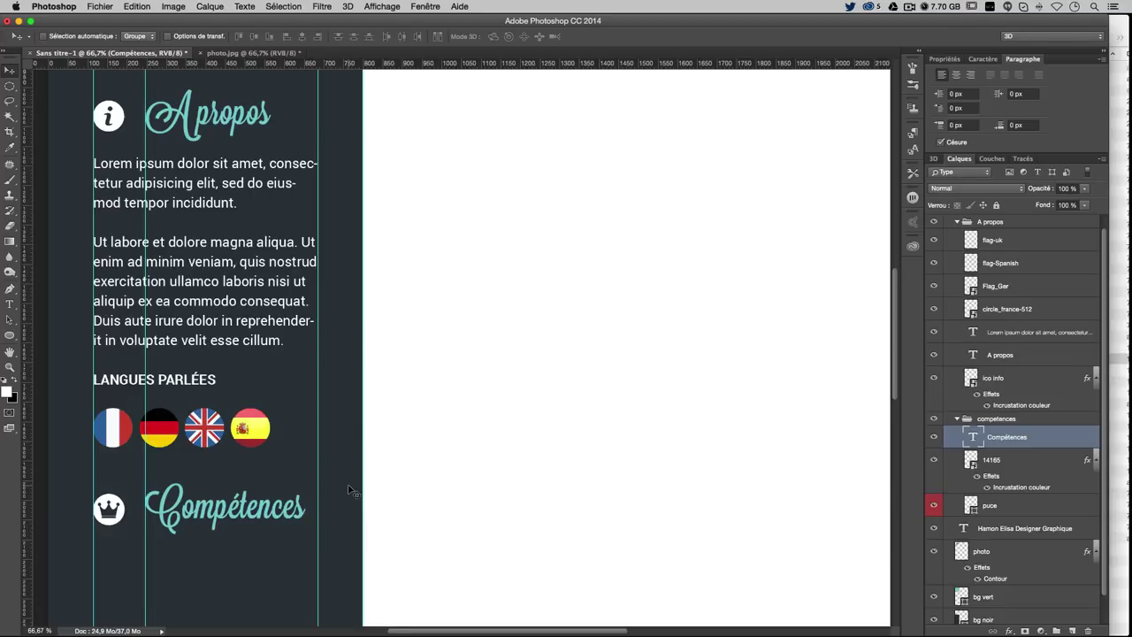
key("Right")
key("ctrl+minus")
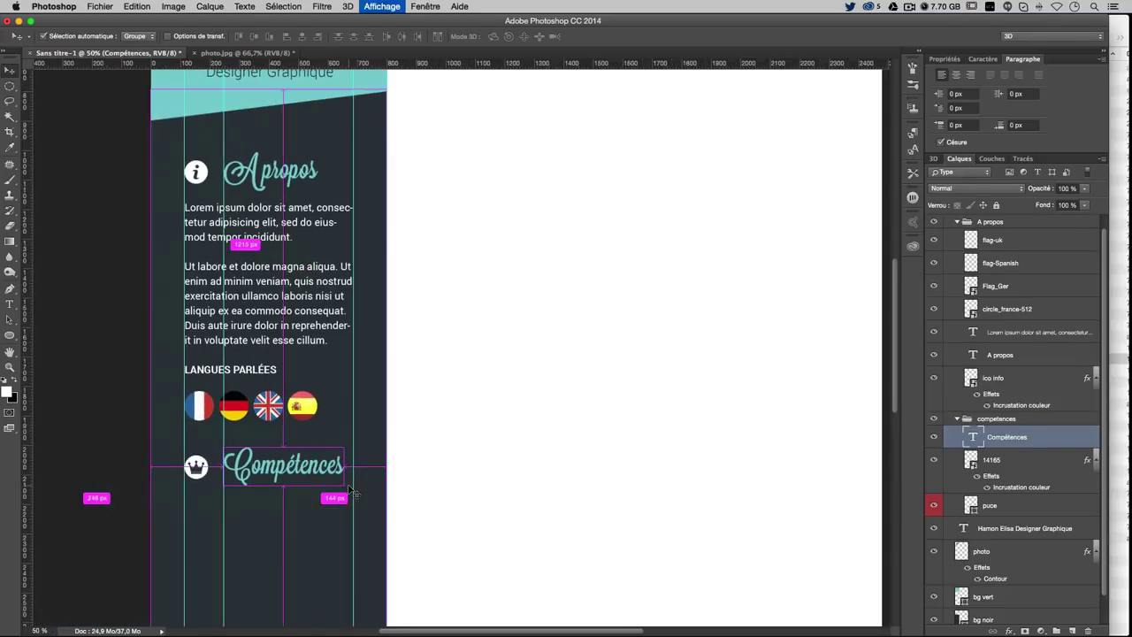
key("ctrl+semicolon")
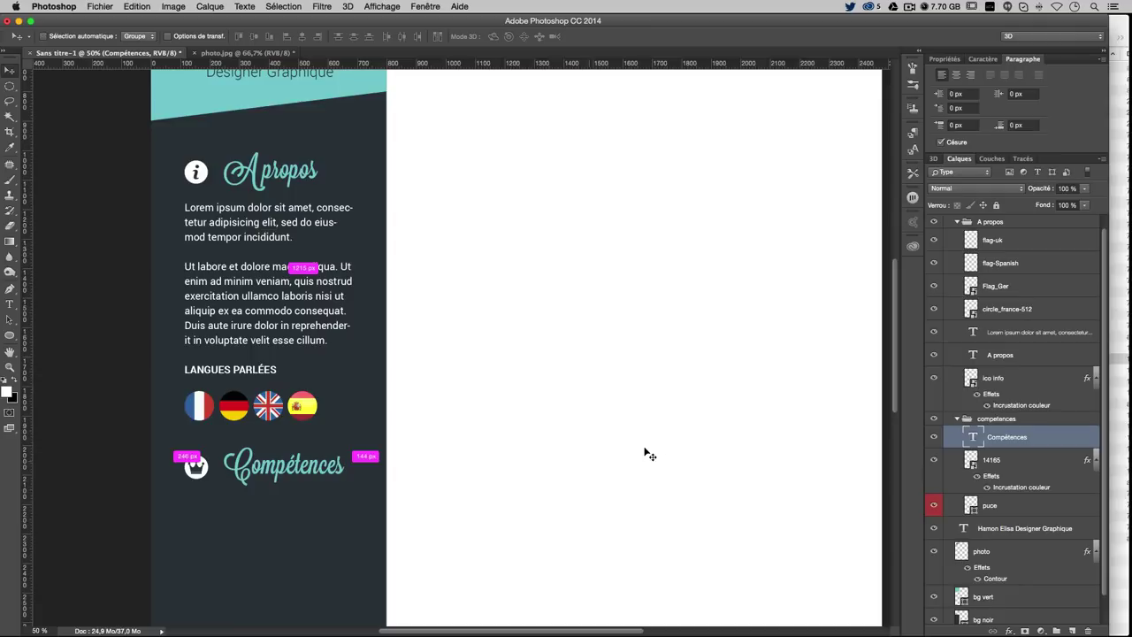
scroll(561, 420, "down", 2)
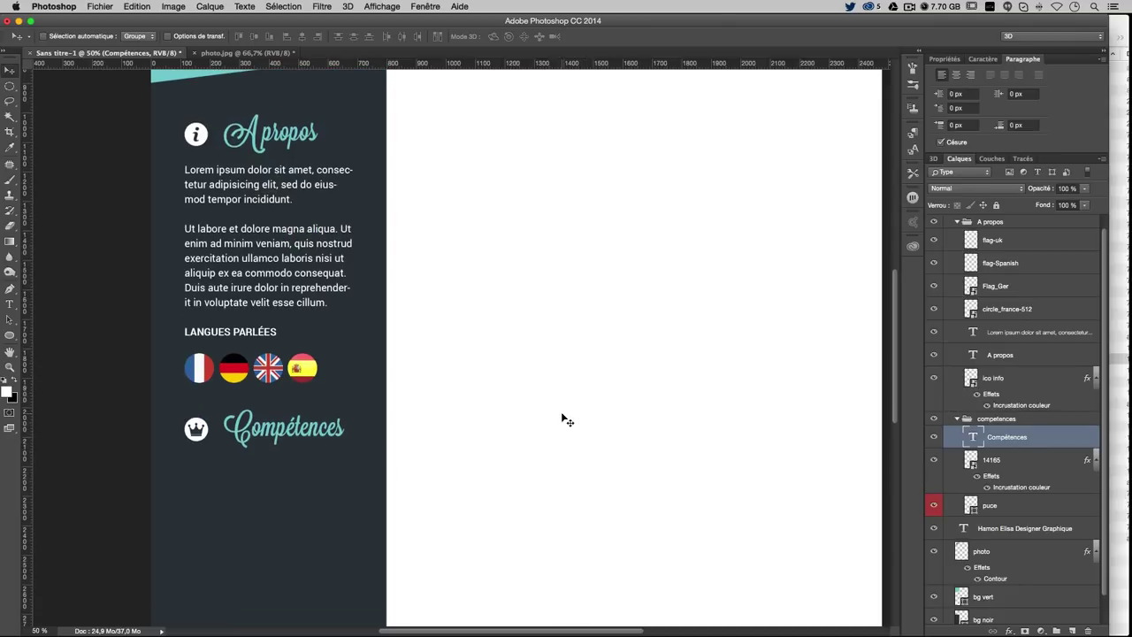
left_click(10, 303)
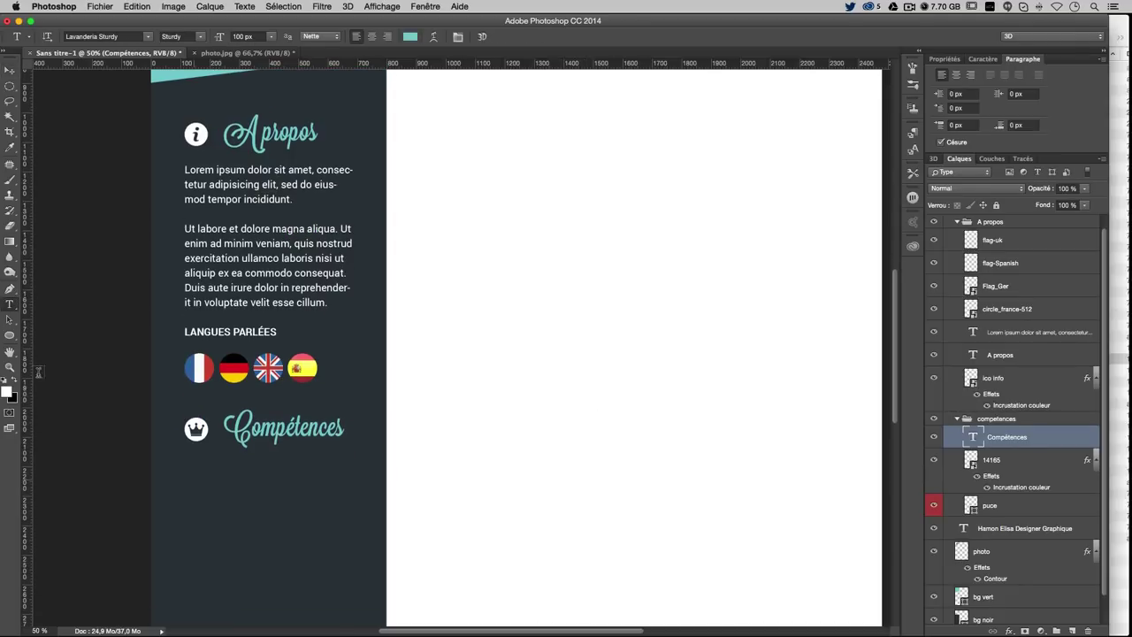
- Type 'Adobe' below the Compétences heading in Roboto Regular at 45 px
left_click(199, 503)
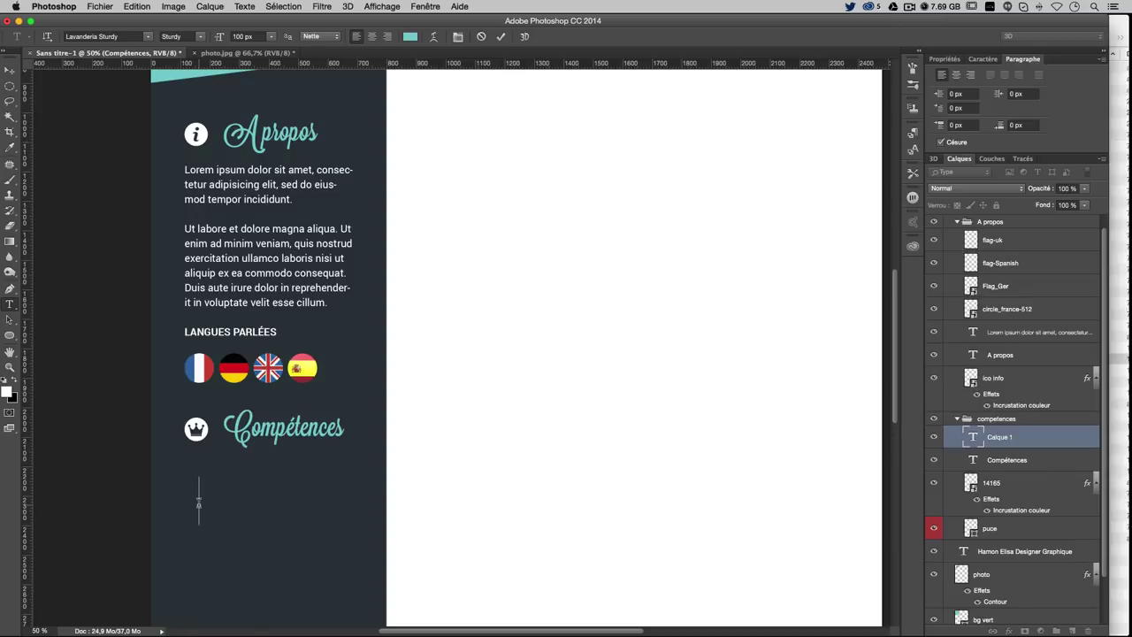
type("sA")
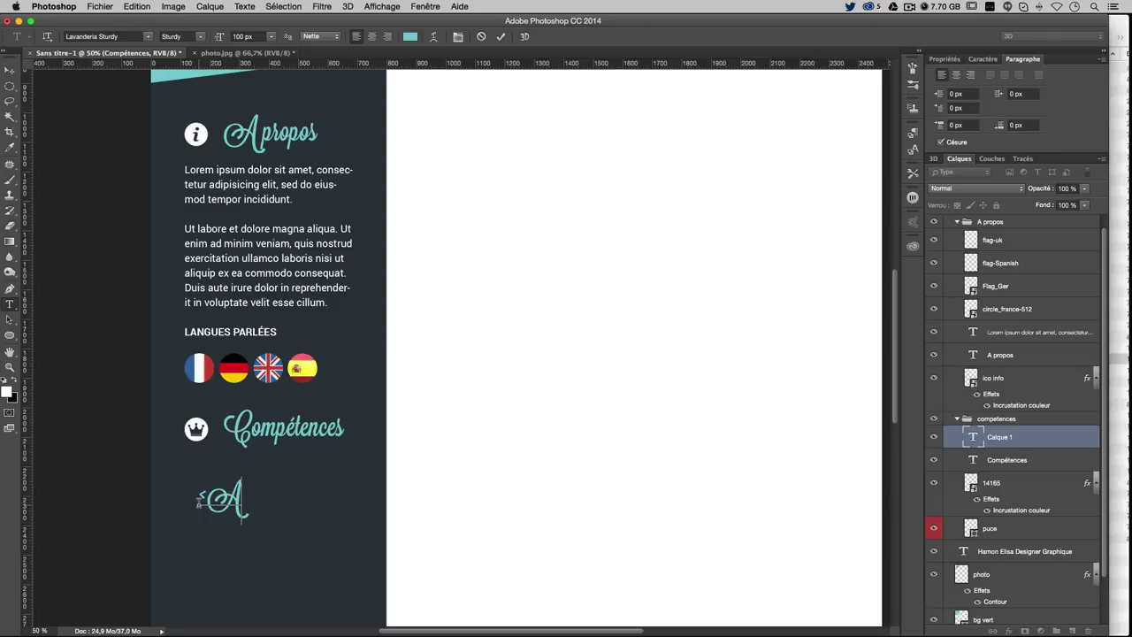
key("BackSpace")
key("BackSpace")
type("Adob")
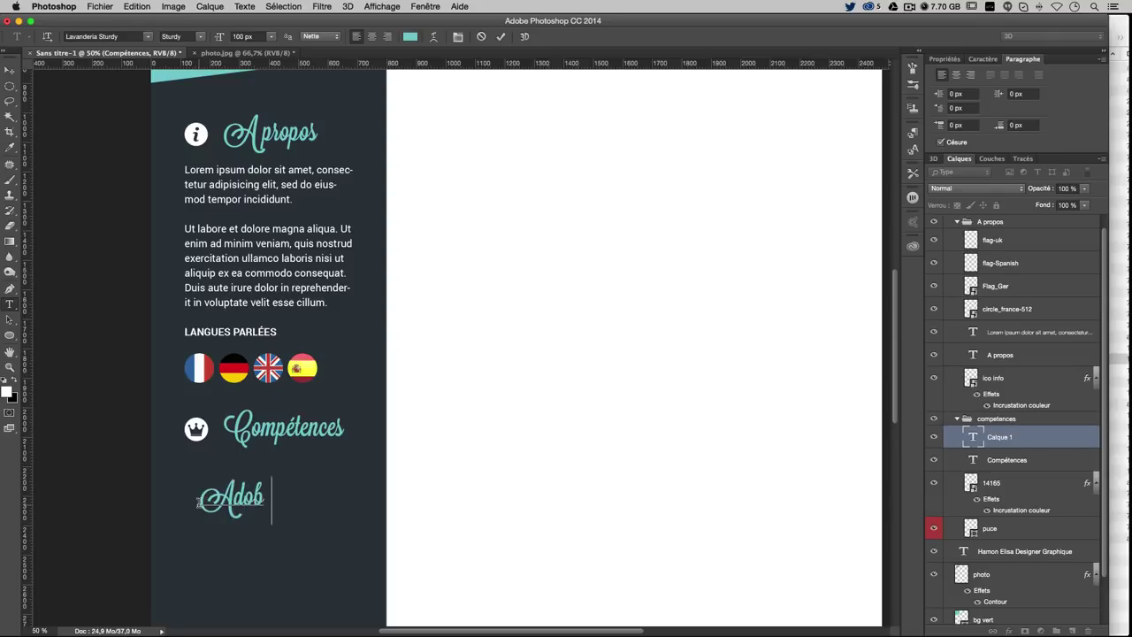
type("e")
double_click(223, 494)
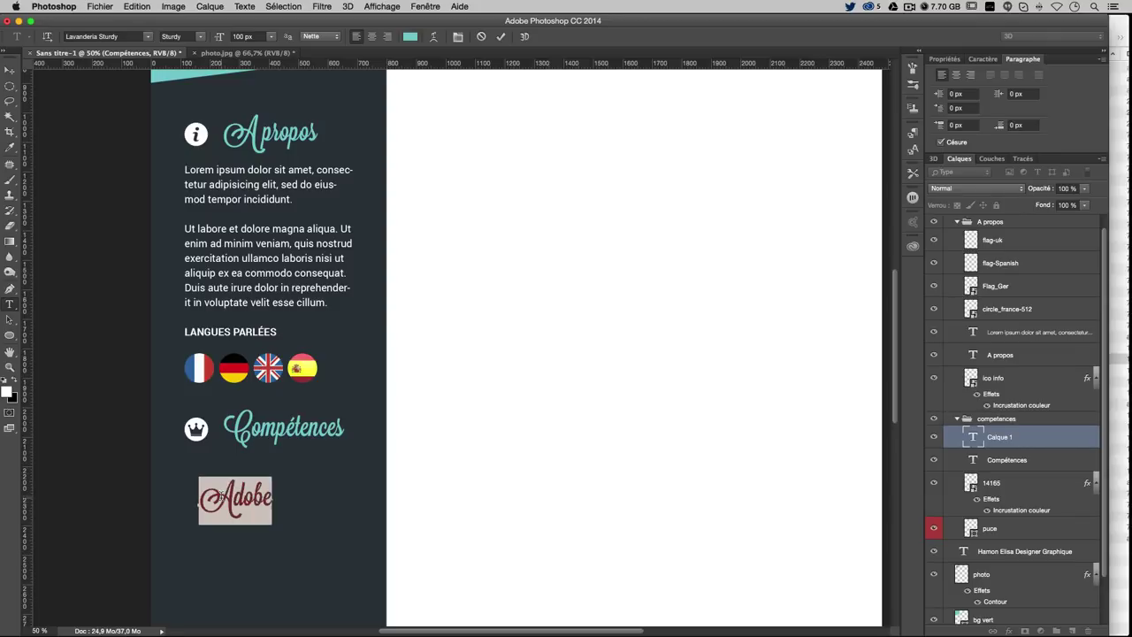
left_click(983, 58)
left_click(960, 72)
type("ro")
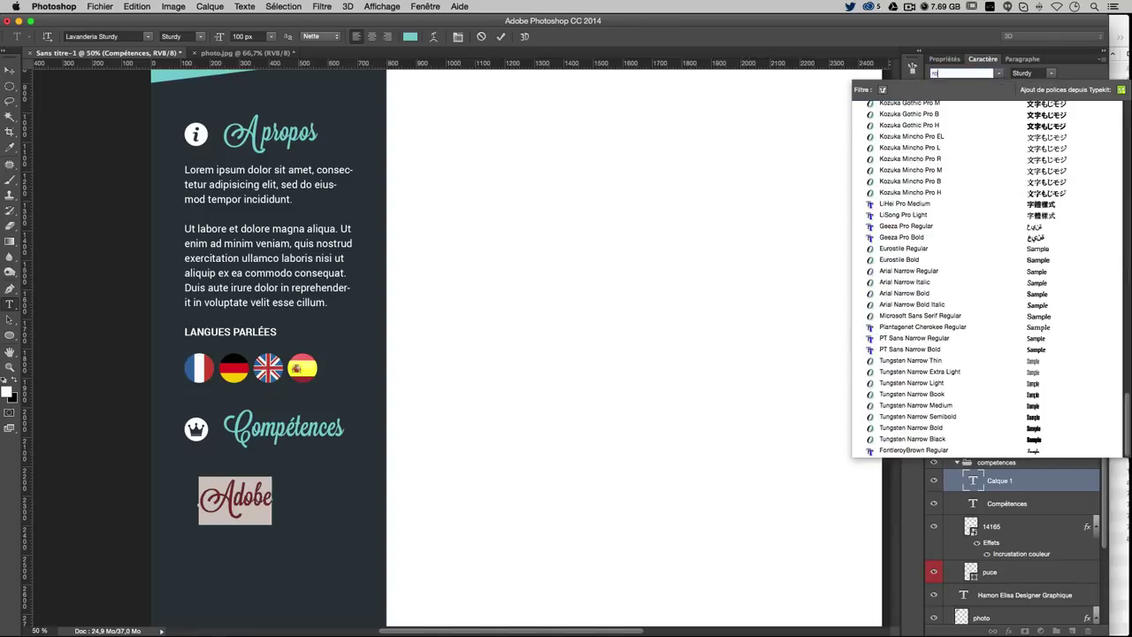
type("bo")
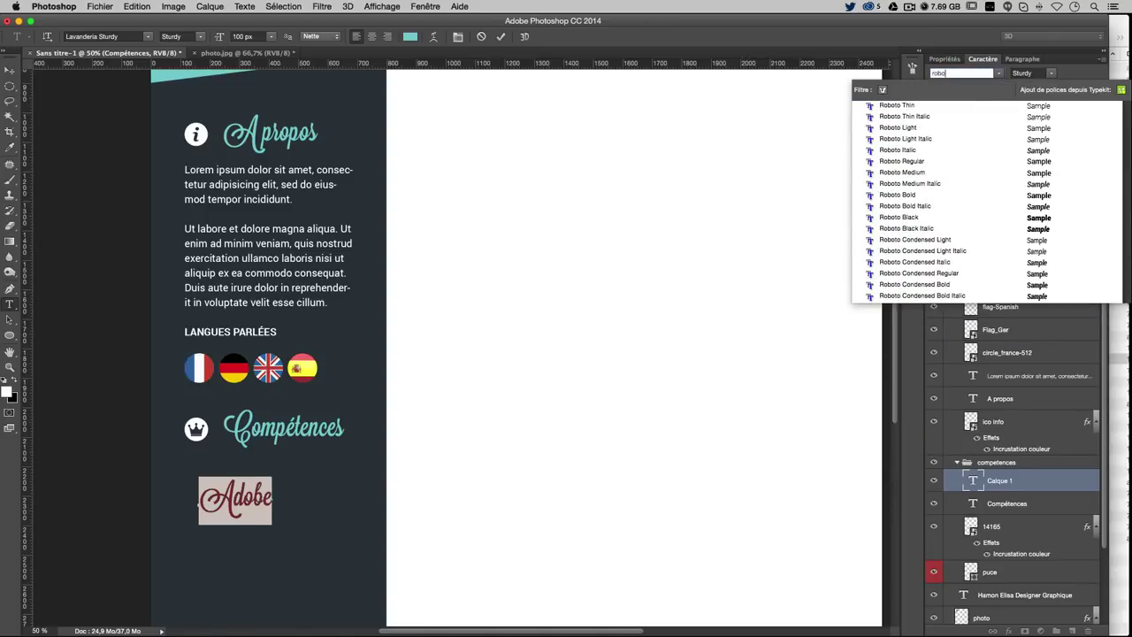
left_click(956, 164)
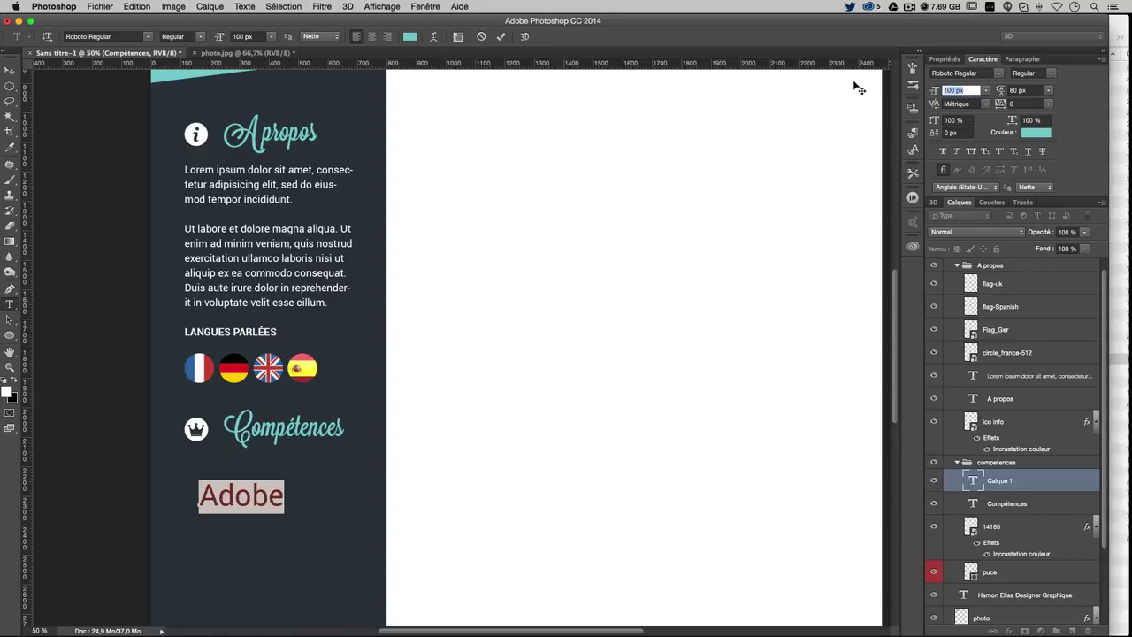
type("45")
key("Return")
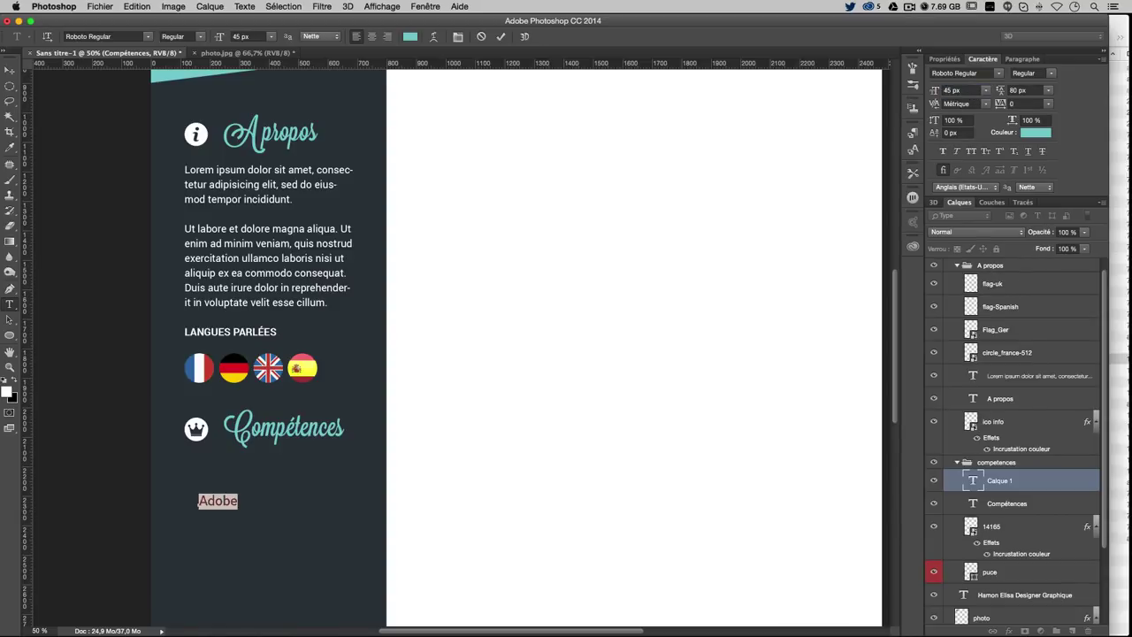
- Complete the label as 'Adobe Photoshop' and colour it white #ffffff
left_click(248, 500)
type("Photoshop")
key("ctrl+a")
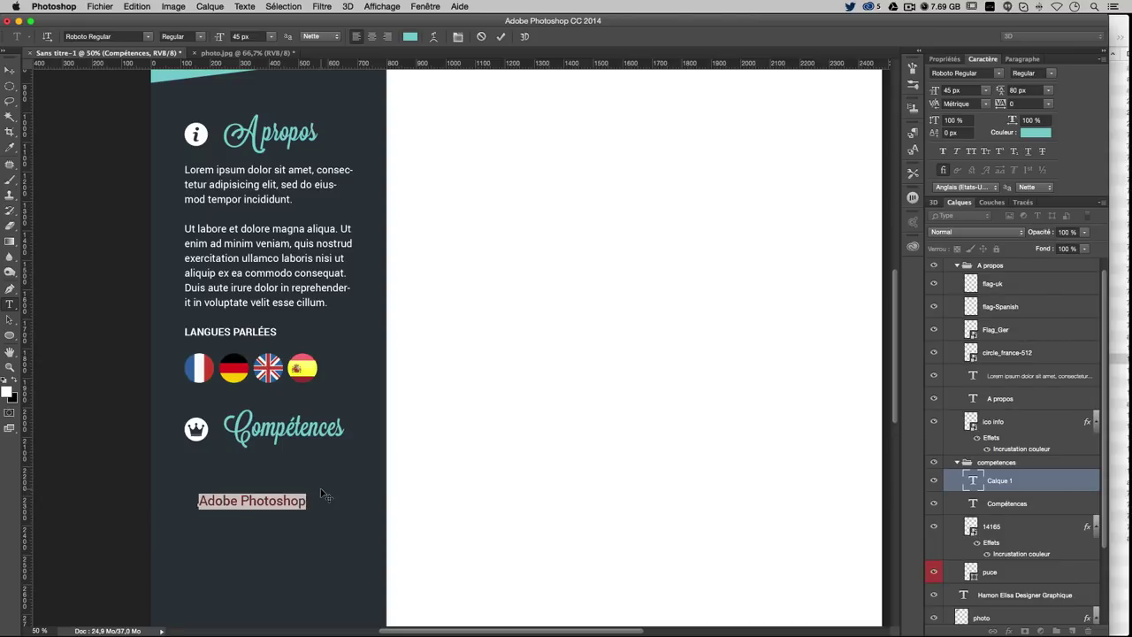
left_click(1035, 132)
type("ffffff")
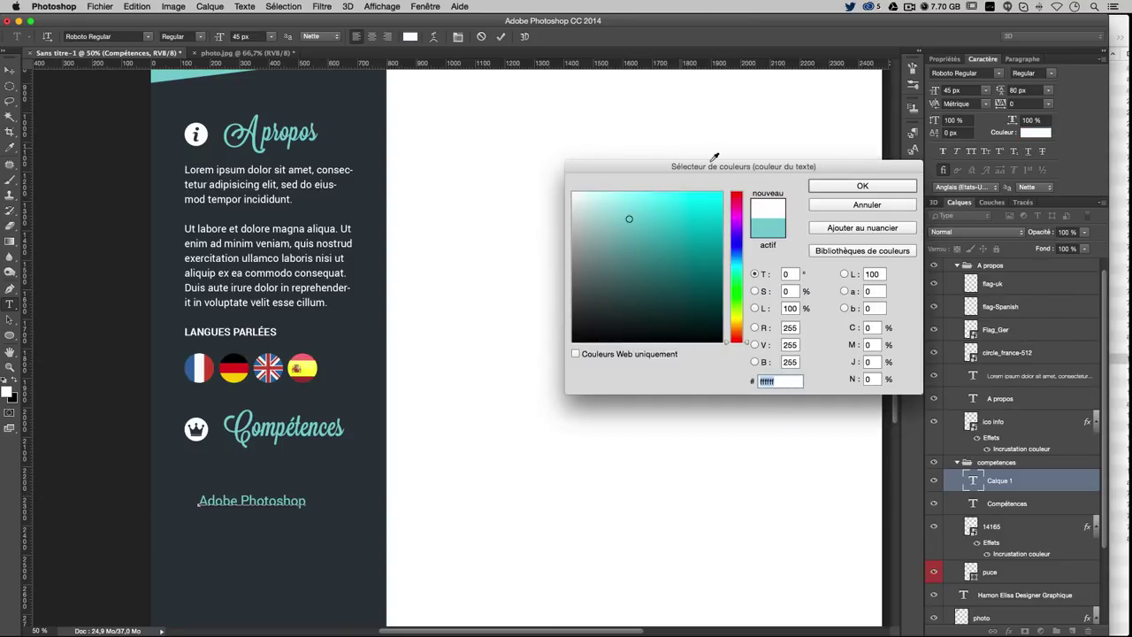
left_click(863, 185)
left_click(10, 69)
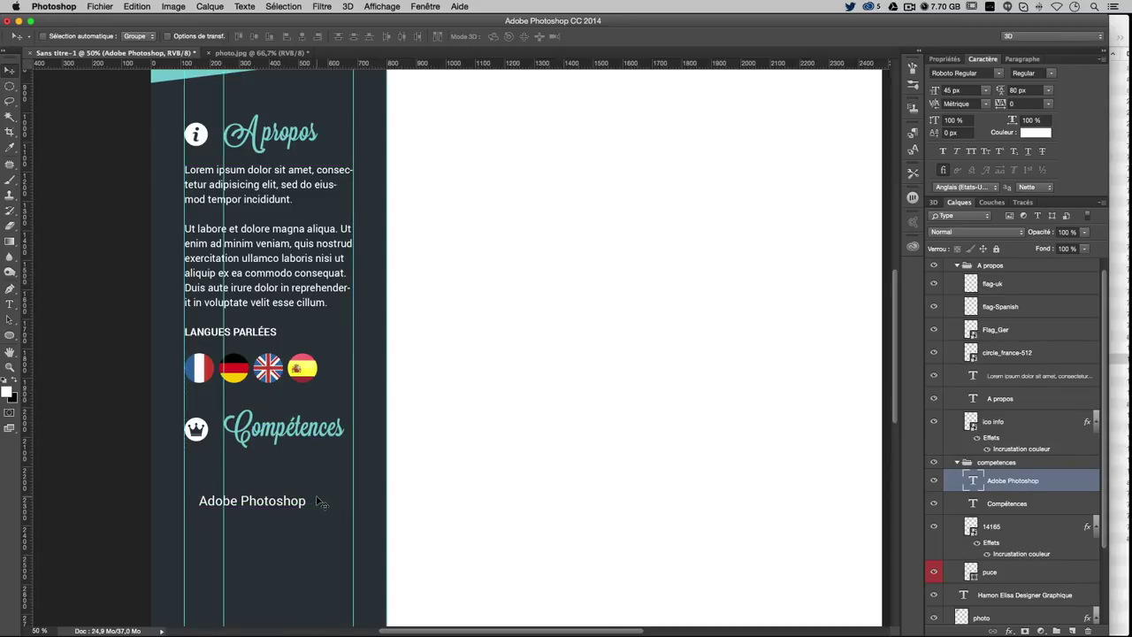
- Move the 'Adobe Photoshop' label left and up, snug beneath the Compétences heading
left_click_drag(314, 495, 281, 508)
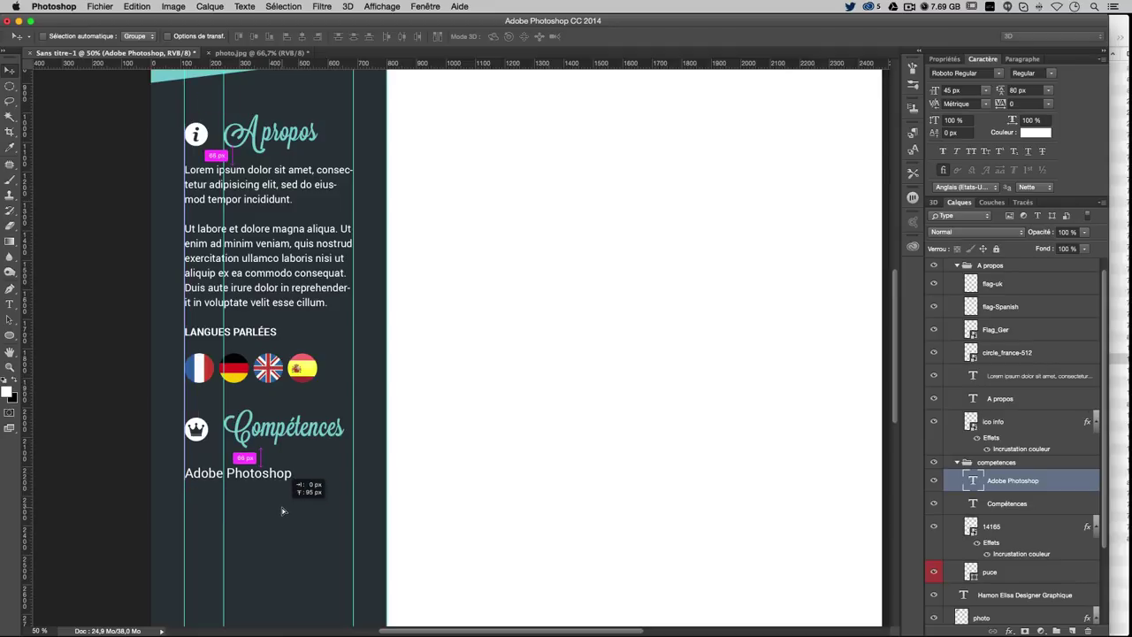
left_click_drag(282, 511, 281, 508)
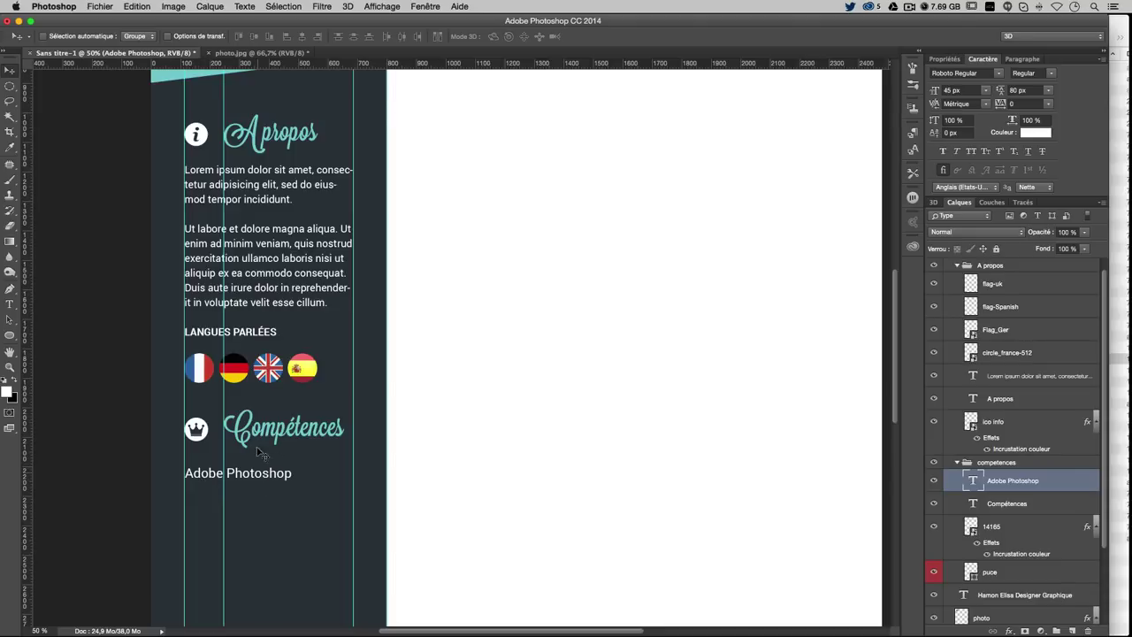
scroll(626, 523, "down", 1)
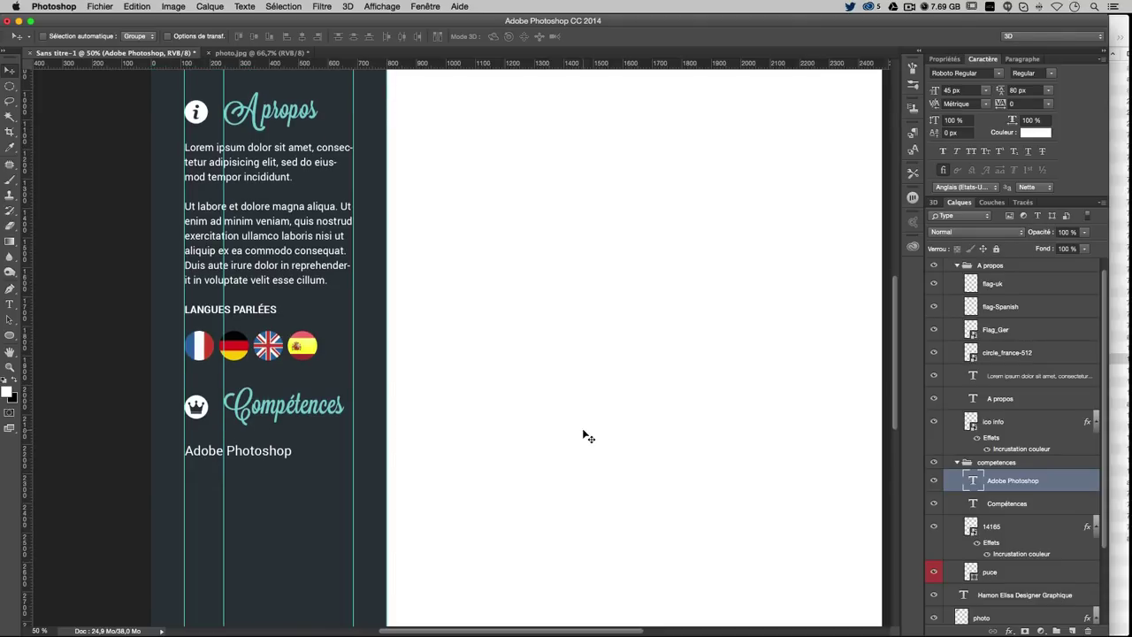
- Try a rounded rectangle of 80 px width below the label, then cancel it
left_click(9, 336)
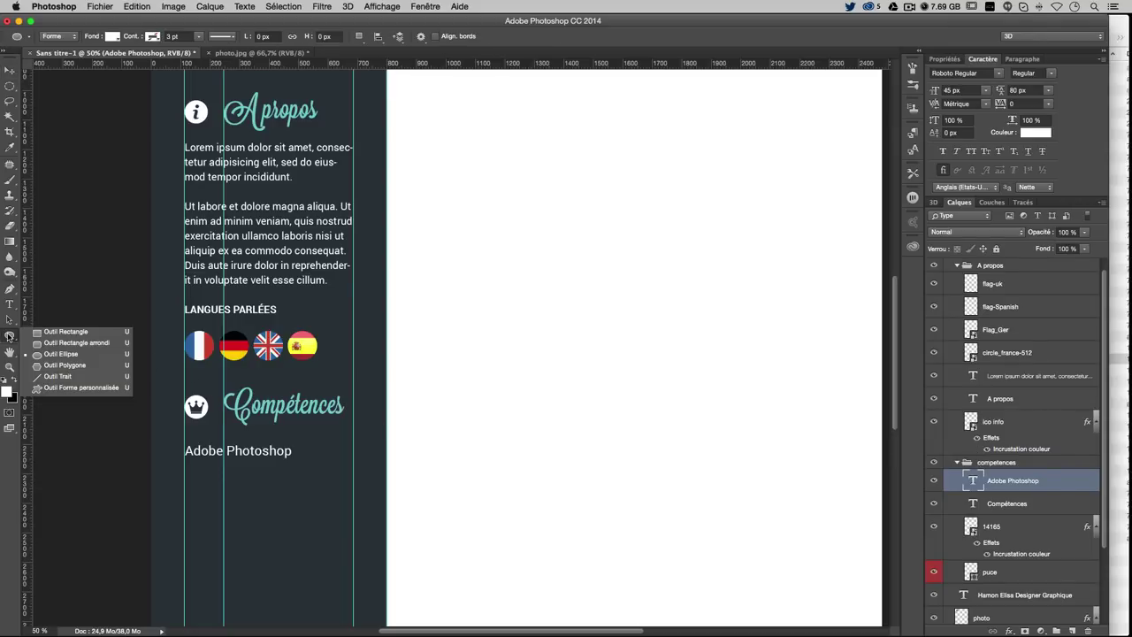
left_click(87, 354)
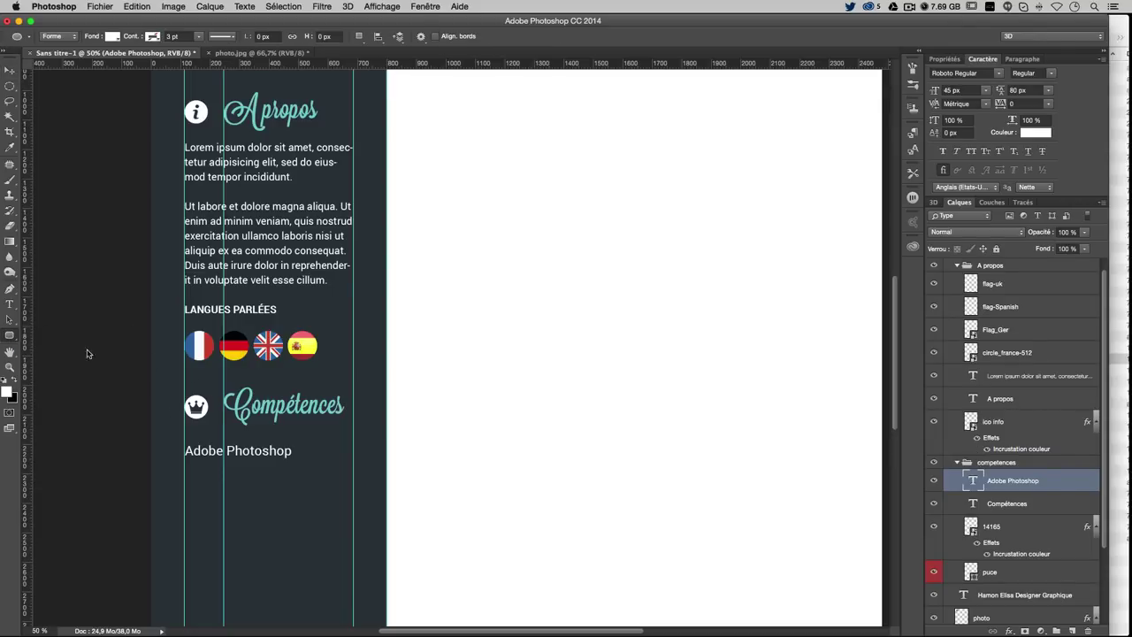
left_click(242, 488)
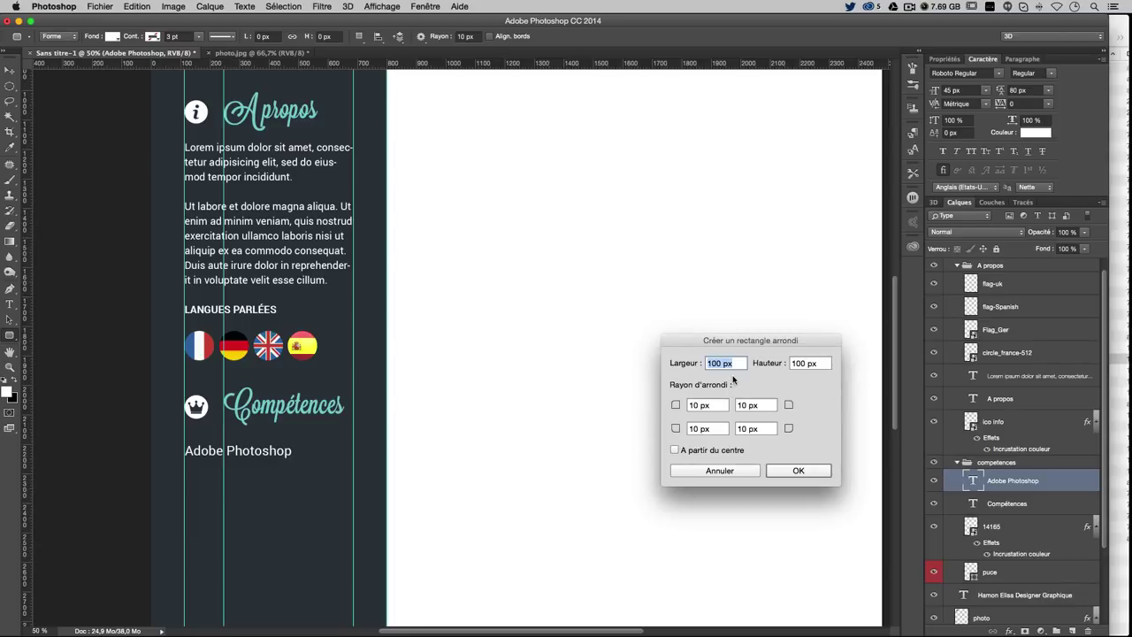
type("800")
key("Tab")
key("shift+Tab")
key("Escape")
- Clear a trial rectangular selection, then start a 100 × 100 px rounded rectangle with 10 px radii
left_click(10, 86)
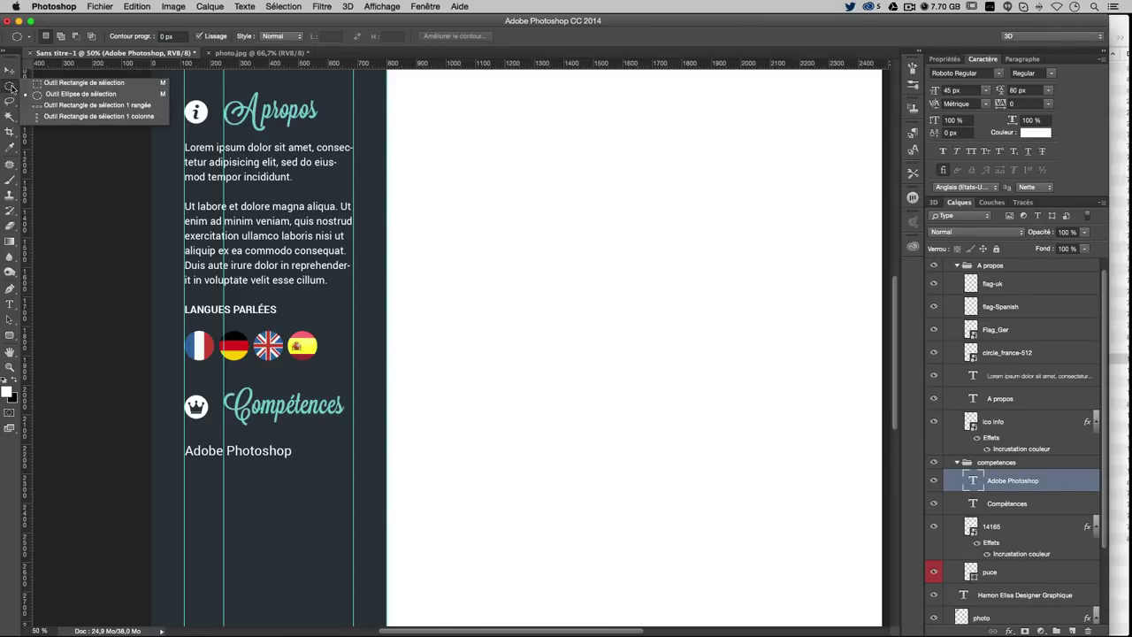
left_click(84, 82)
left_click_drag(152, 157, 186, 184)
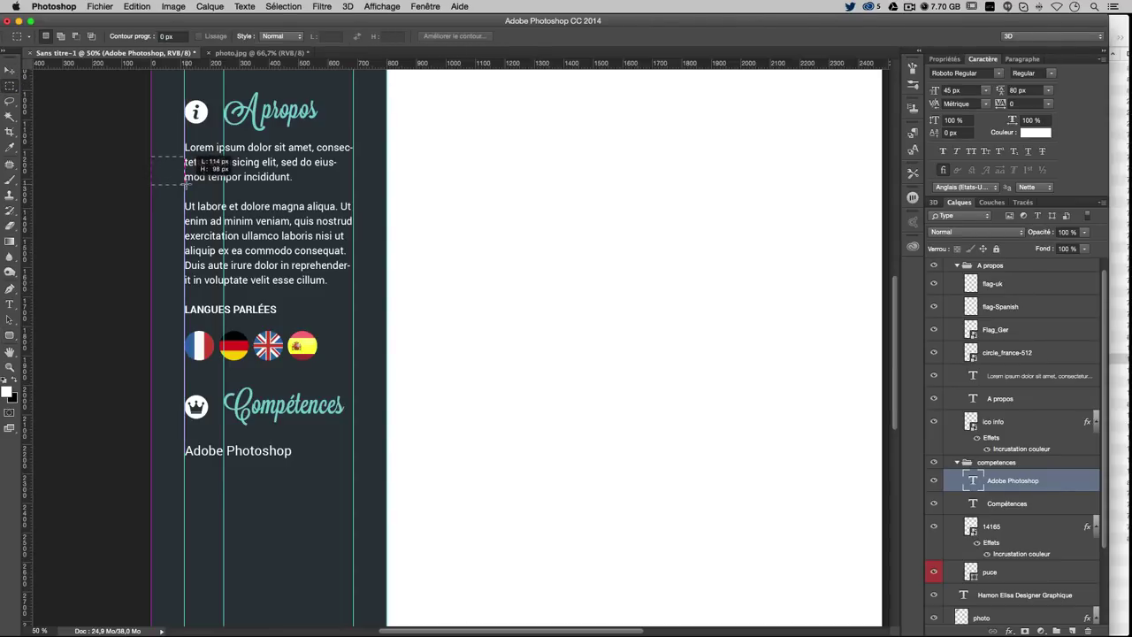
left_click(416, 257)
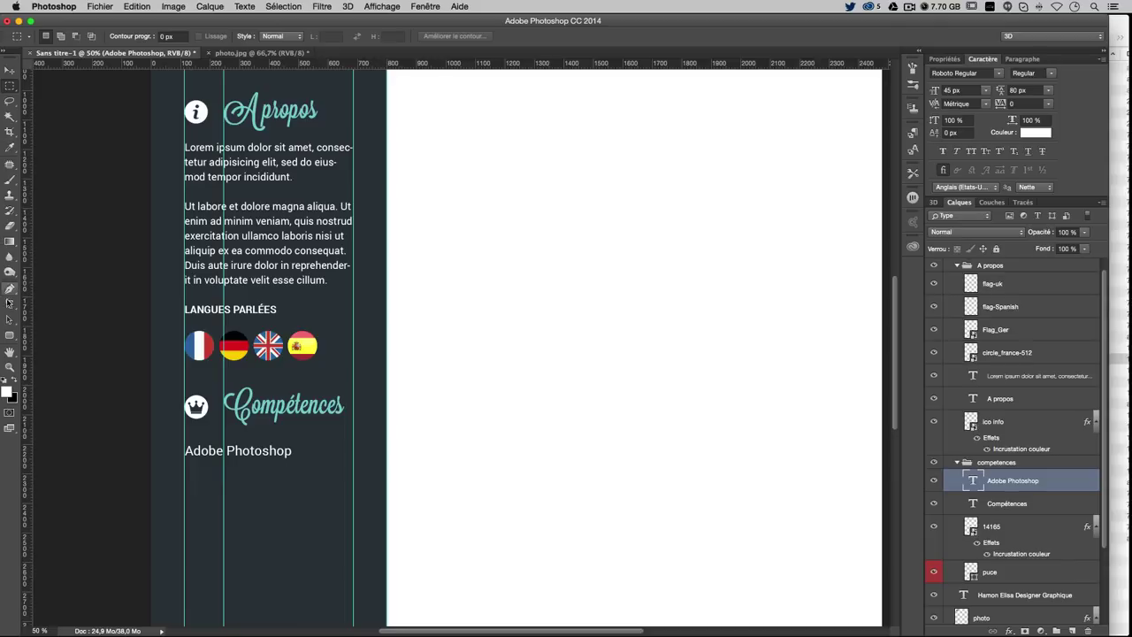
left_click(10, 335)
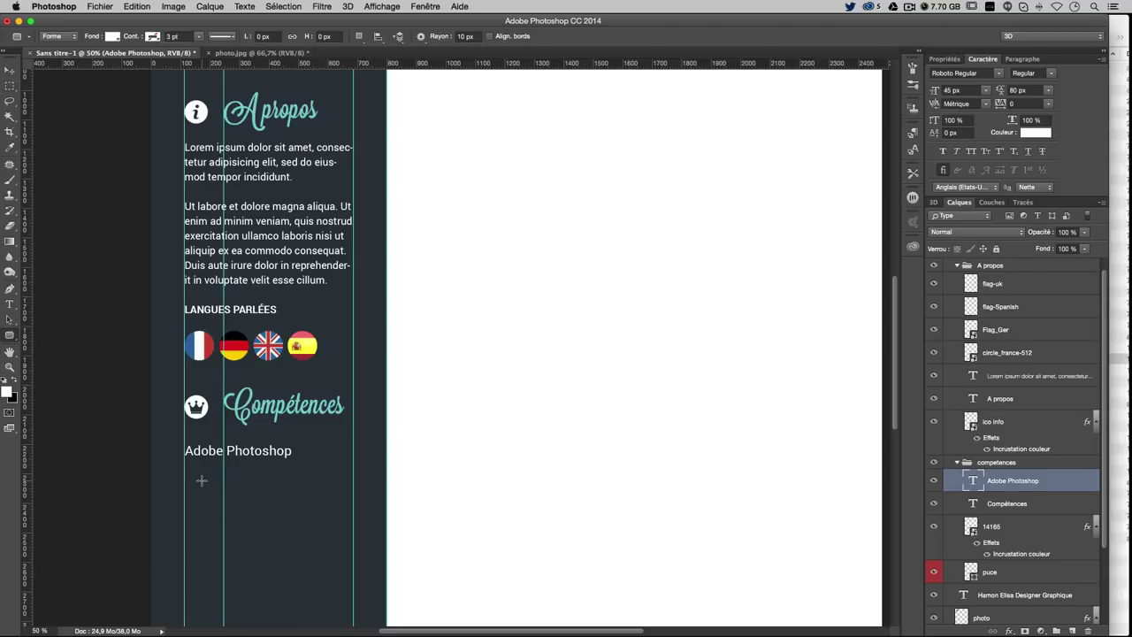
left_click(201, 480)
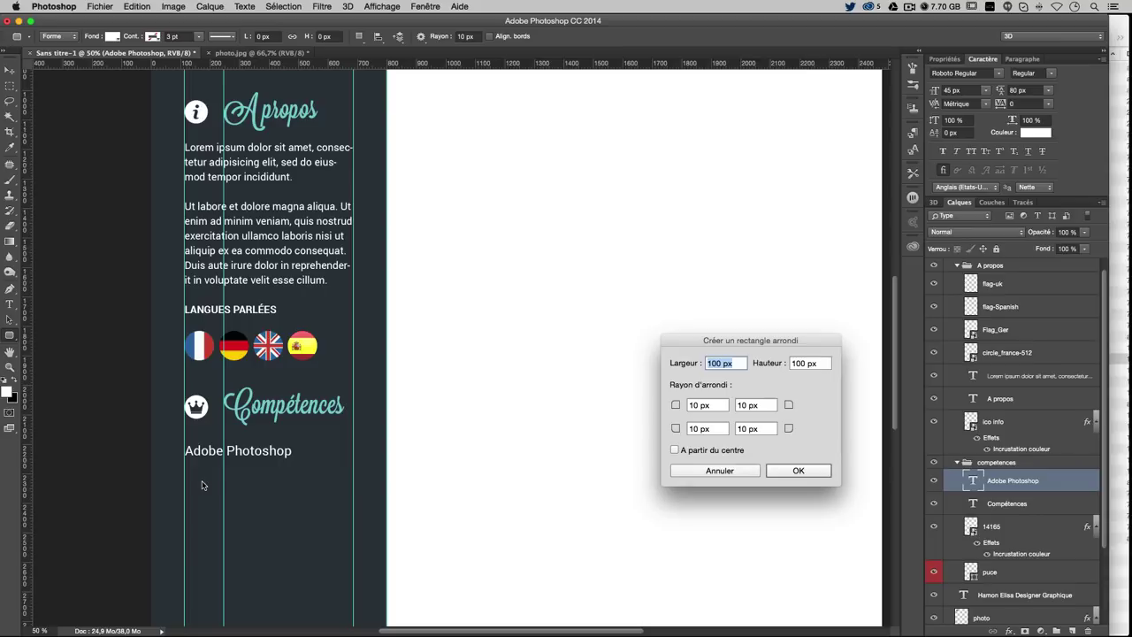
- Create a 770 × 20 px rounded rectangle and slide it left under the Adobe Photoshop text
type("770")
key("Tab")
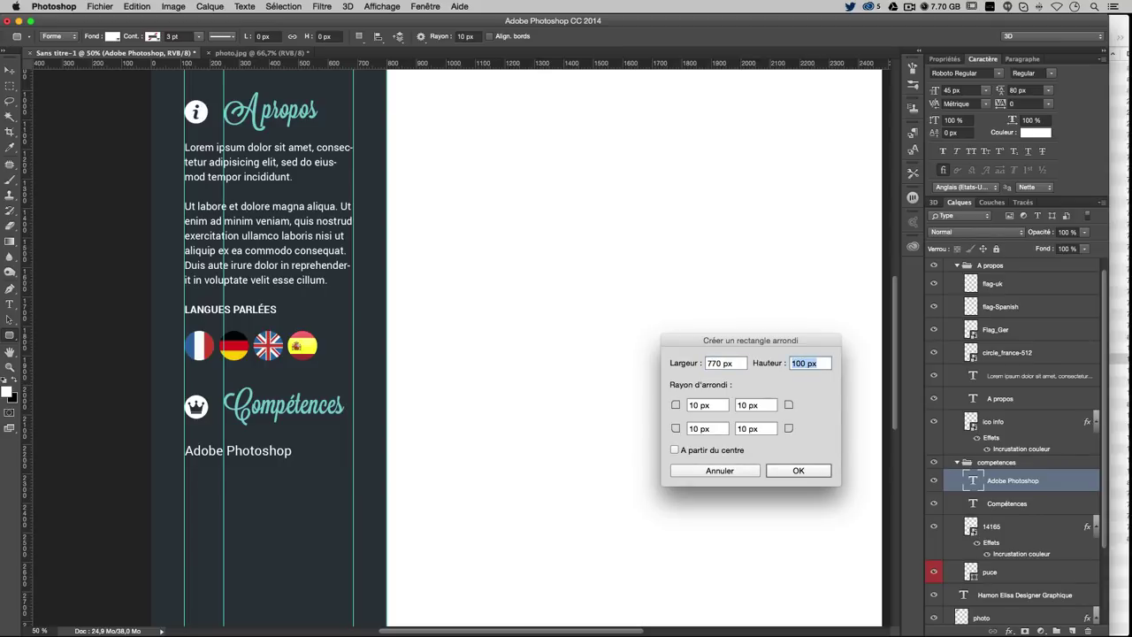
type("20")
key("Return")
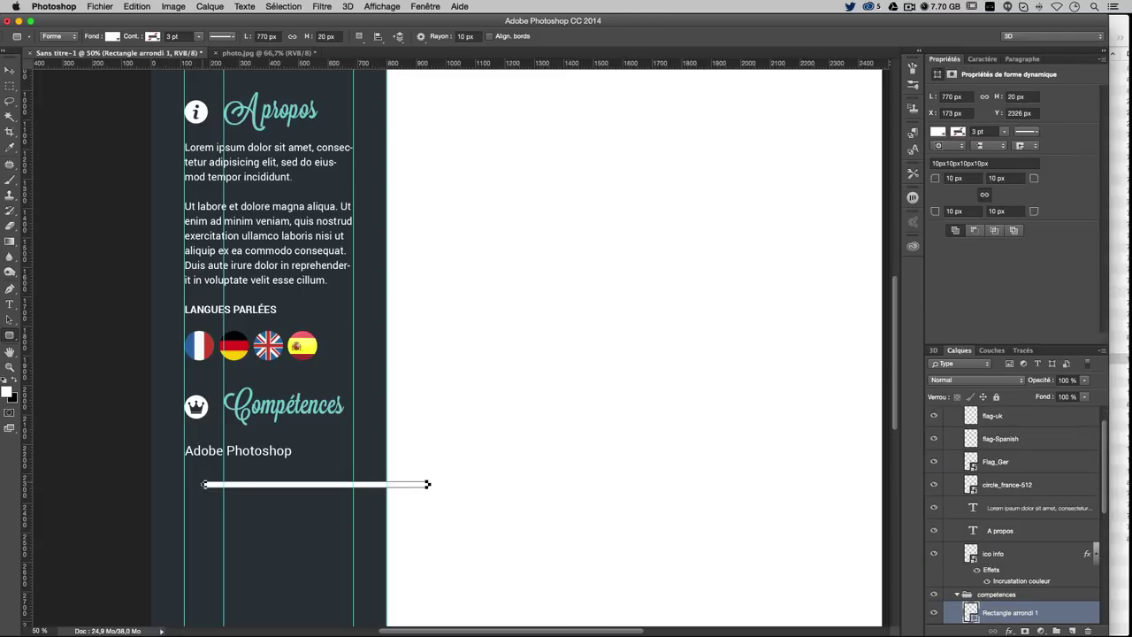
left_click(9, 70)
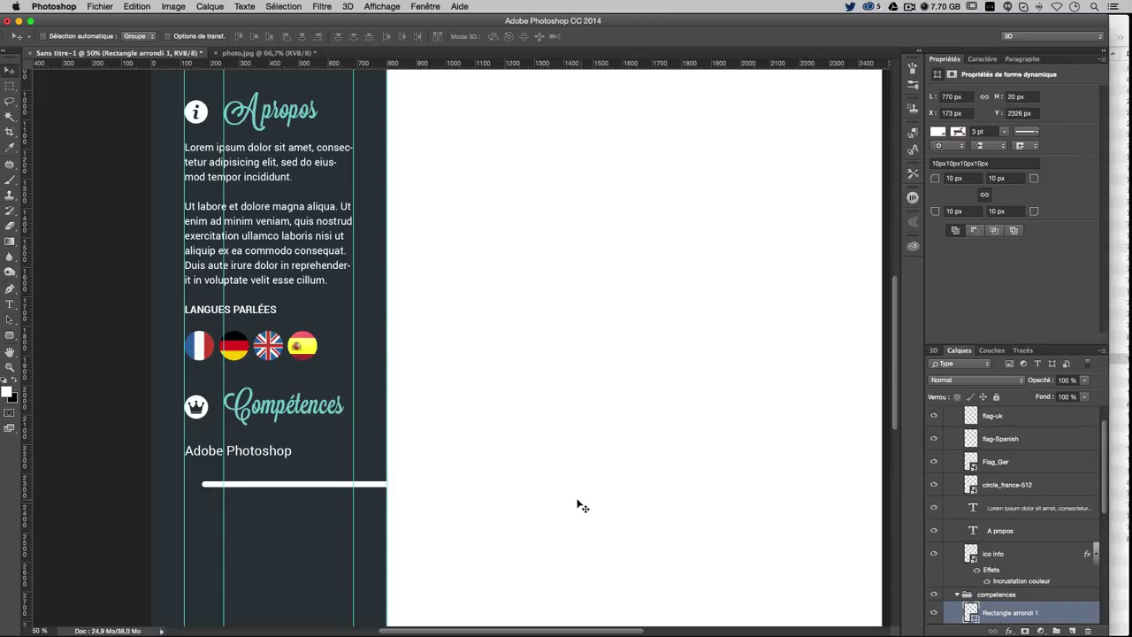
left_click_drag(434, 468, 414, 469)
- Resize the bar to 575 px wide and nudge it up beneath the skill line
left_click(943, 96)
double_click(943, 95)
left_click(943, 96)
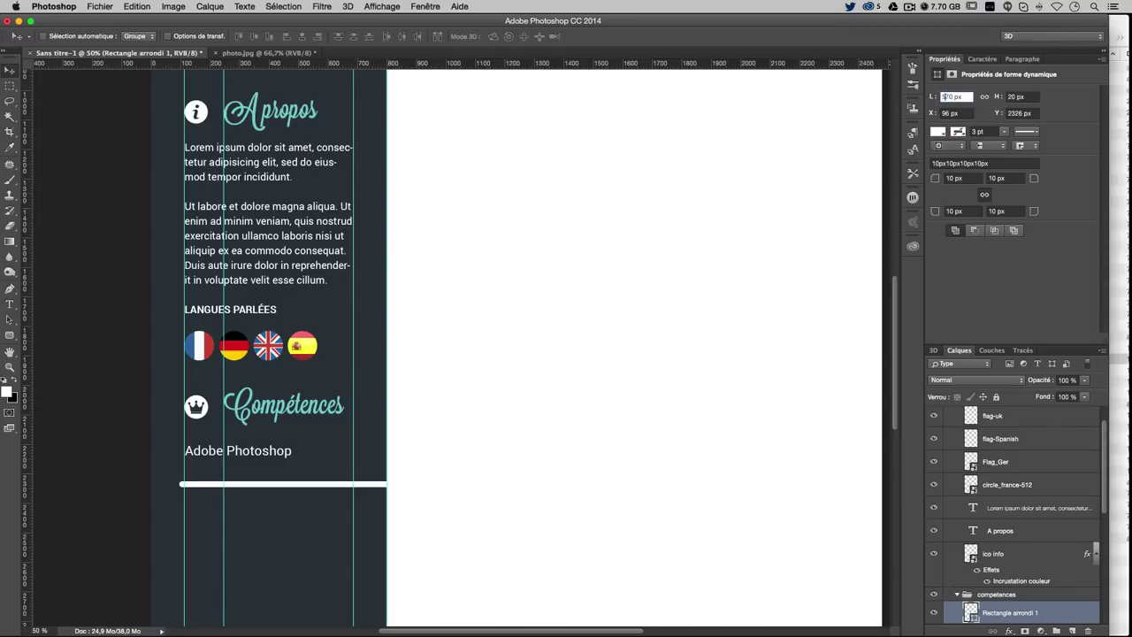
key("Return")
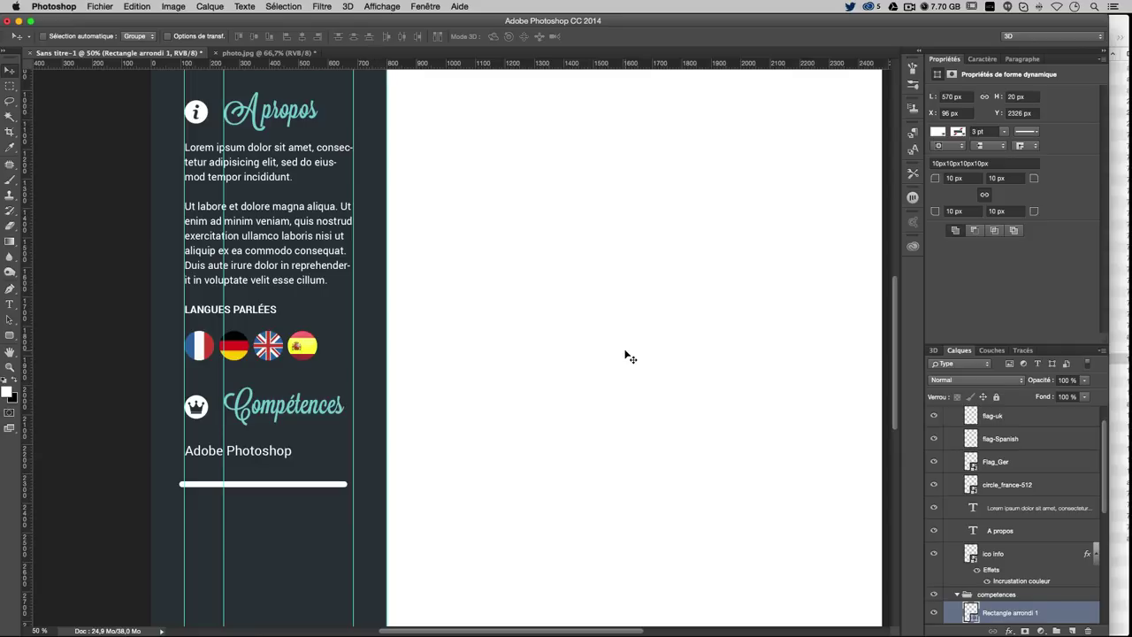
key("Right")
key("Right")
key("Right")
left_click(951, 97)
type("575")
key("Return")
key("Up")
key("Up")
key("Up")
key("Up")
key("Up")
key("Up")
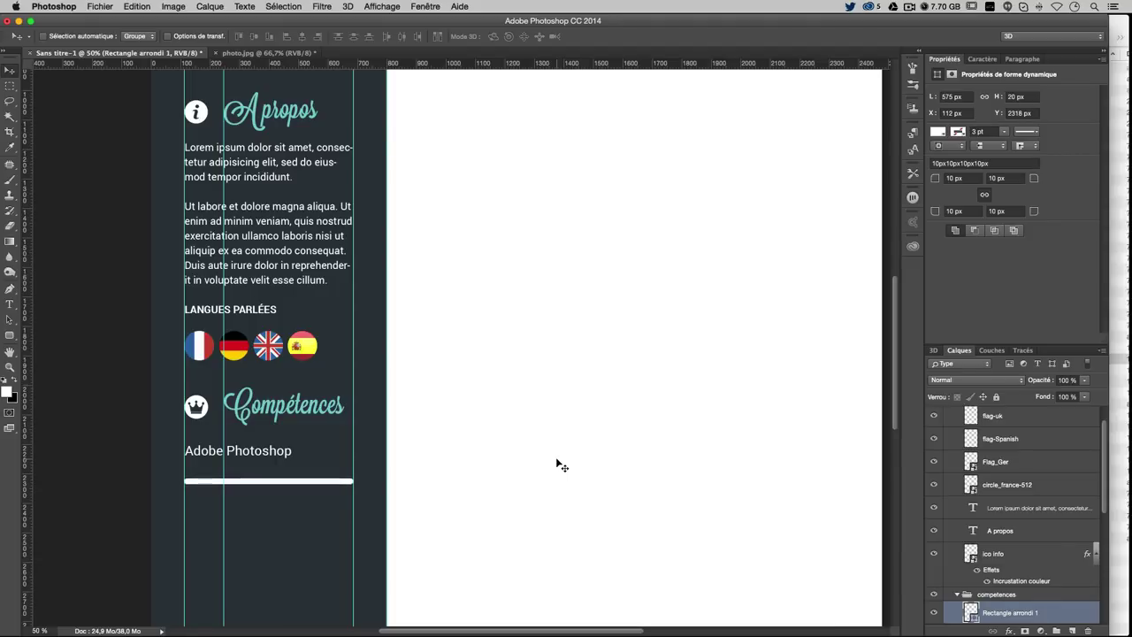
key("Up")
key("Up")
key("Up")
key("Up")
key("Up")
key("Up")
key("Up")
key("Up")
key("Up")
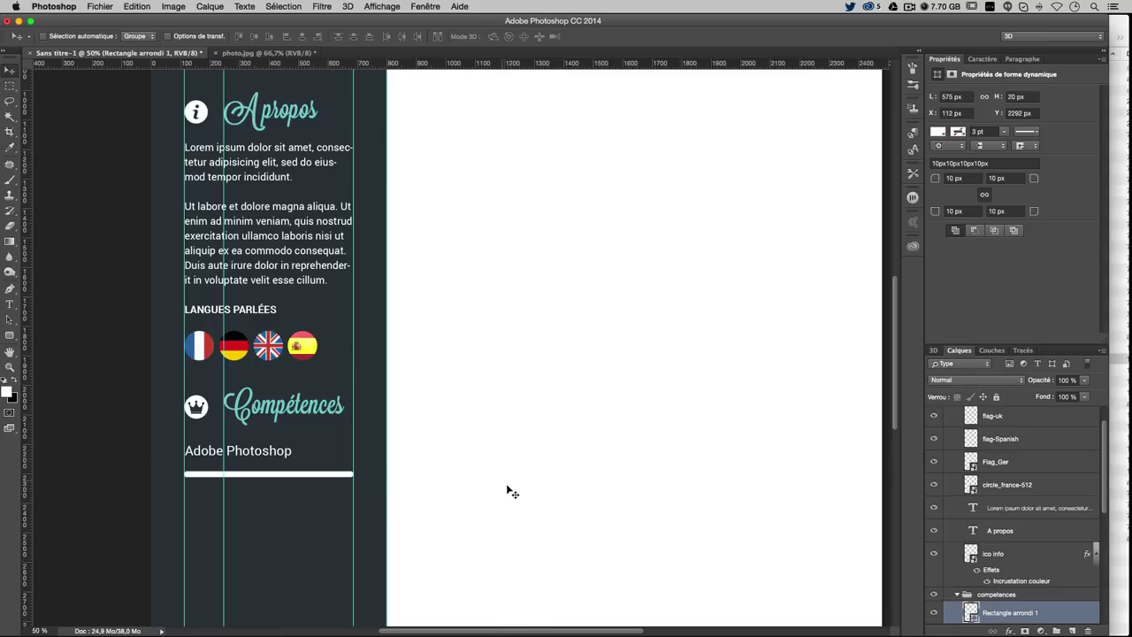
- Rename the rounded rectangle layer to 'Dessous Bar'
double_click(1026, 613)
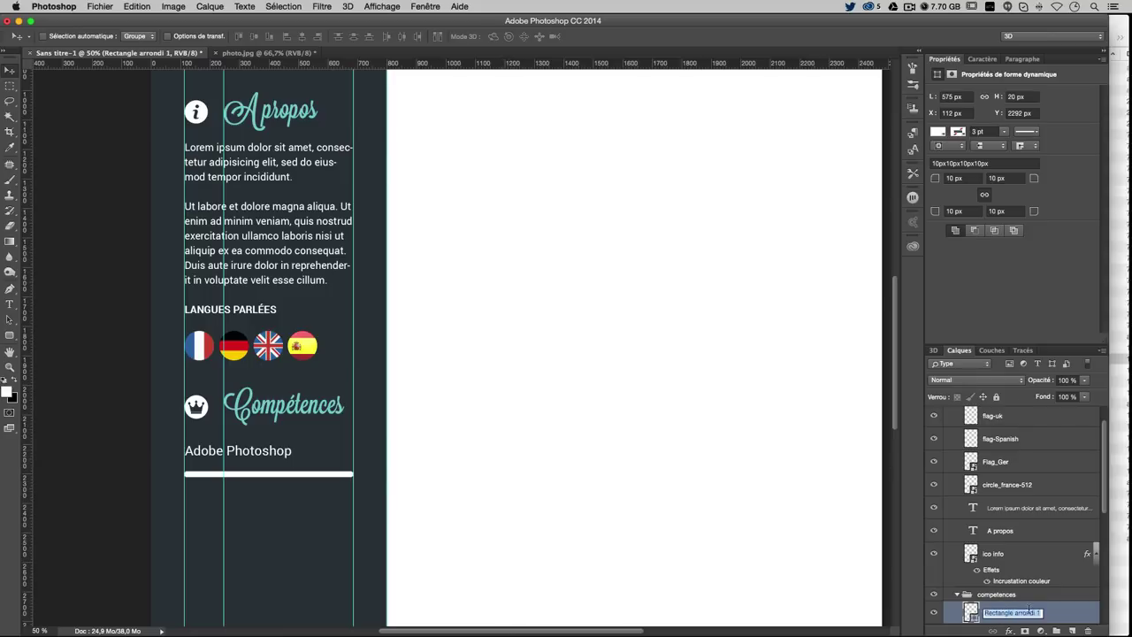
scroll(1062, 617, "down", 1)
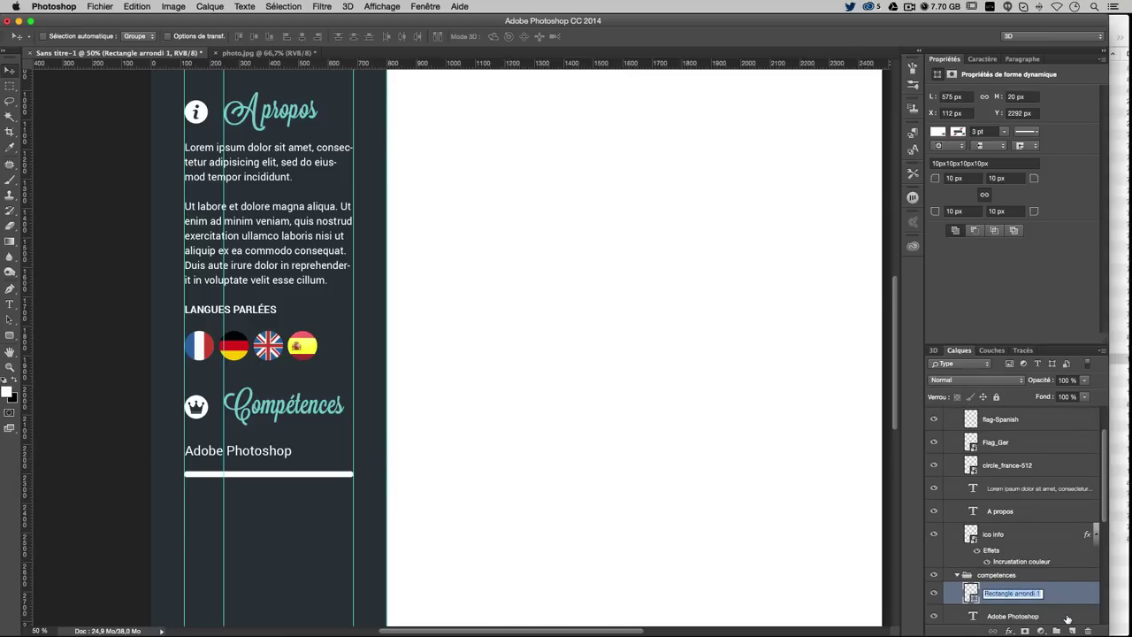
type("ba")
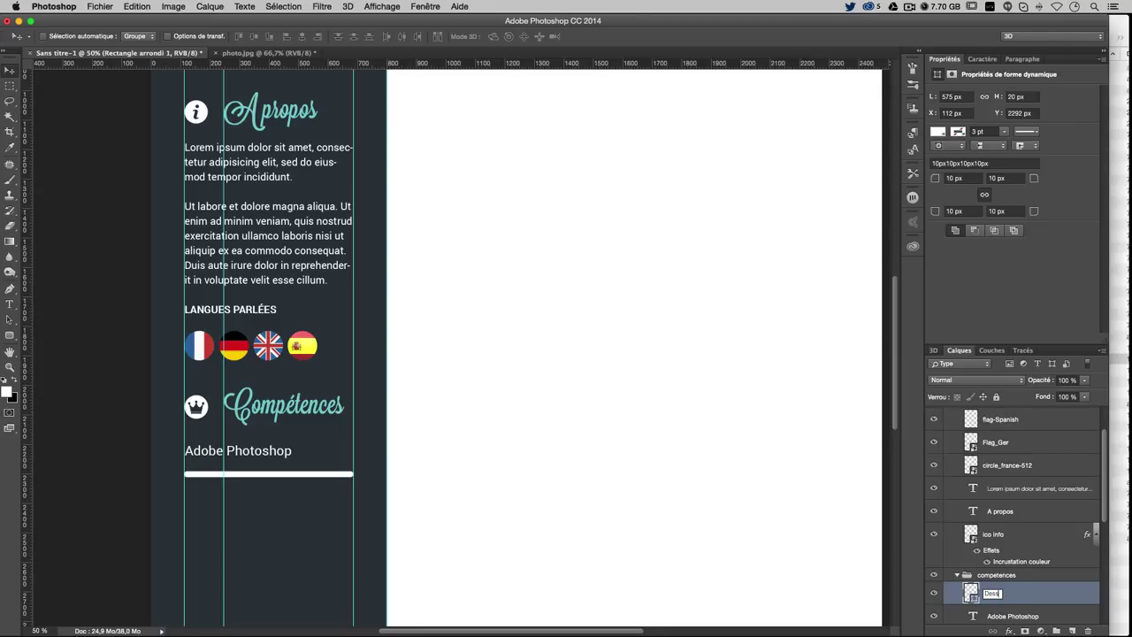
type("ous Bar")
key("Return")
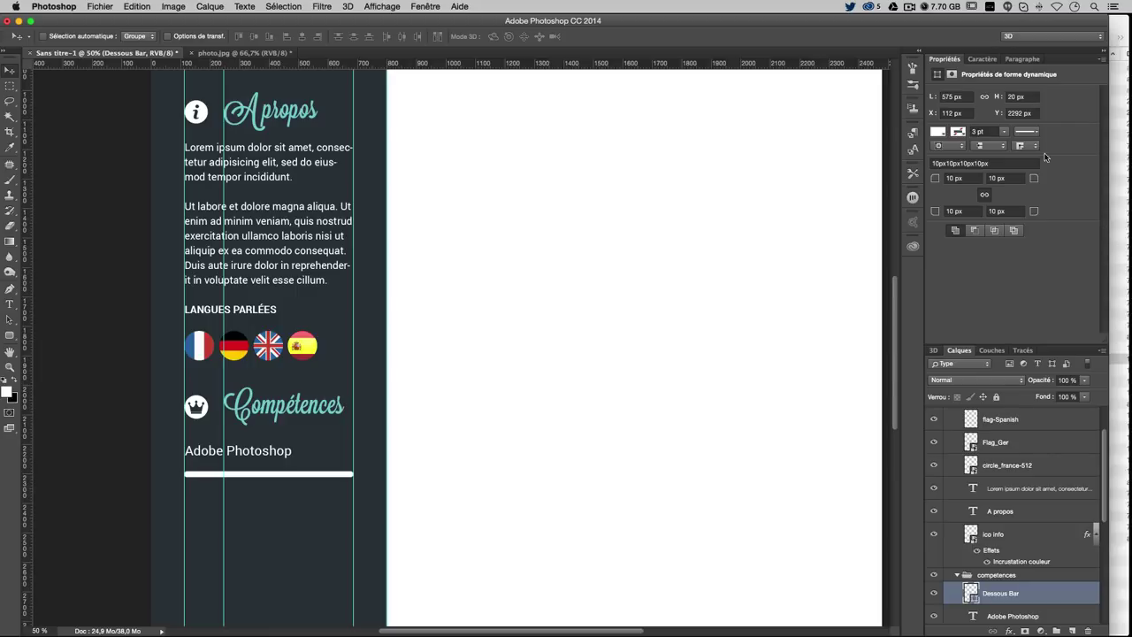
- Fill the bar with a near-black #101416 sampled from the sidebar colour
double_click(974, 593)
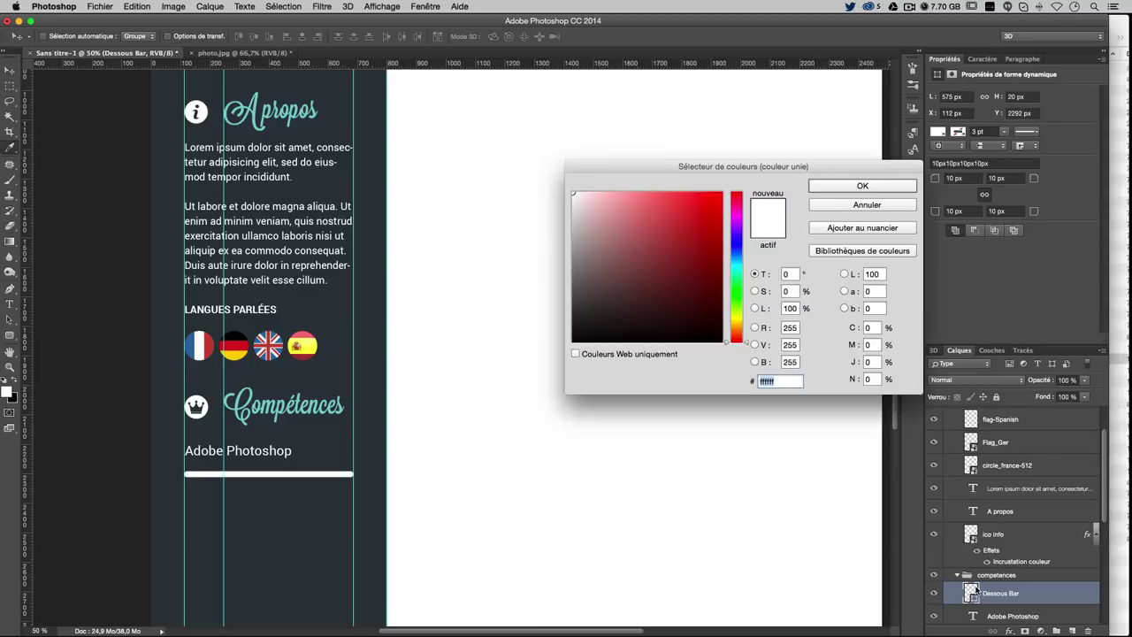
left_click(299, 499)
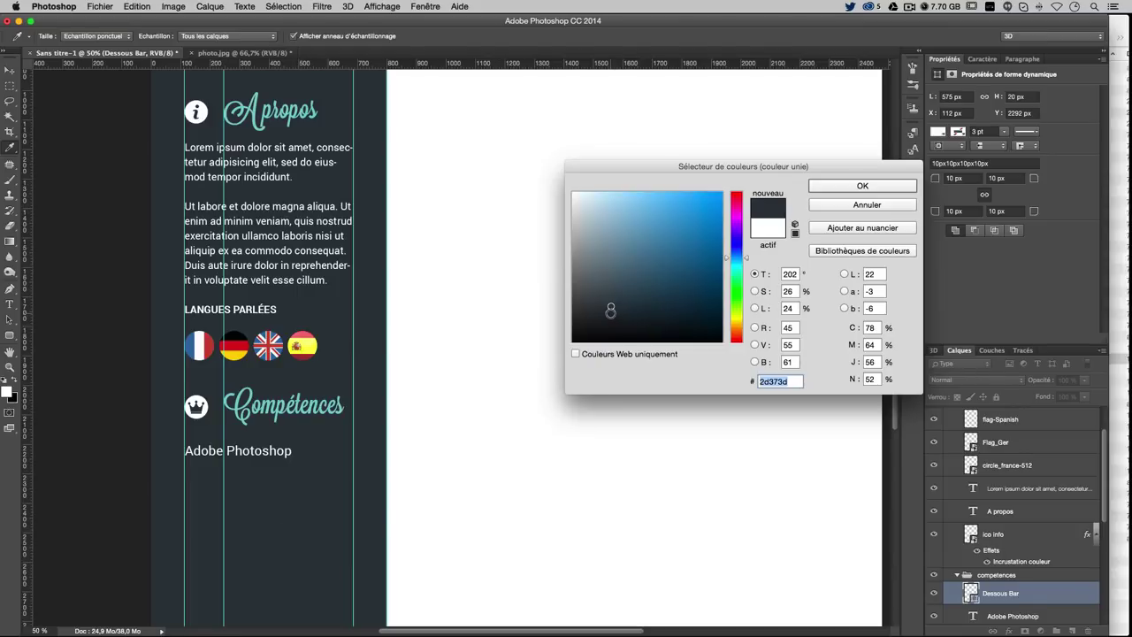
left_click_drag(610, 310, 609, 322)
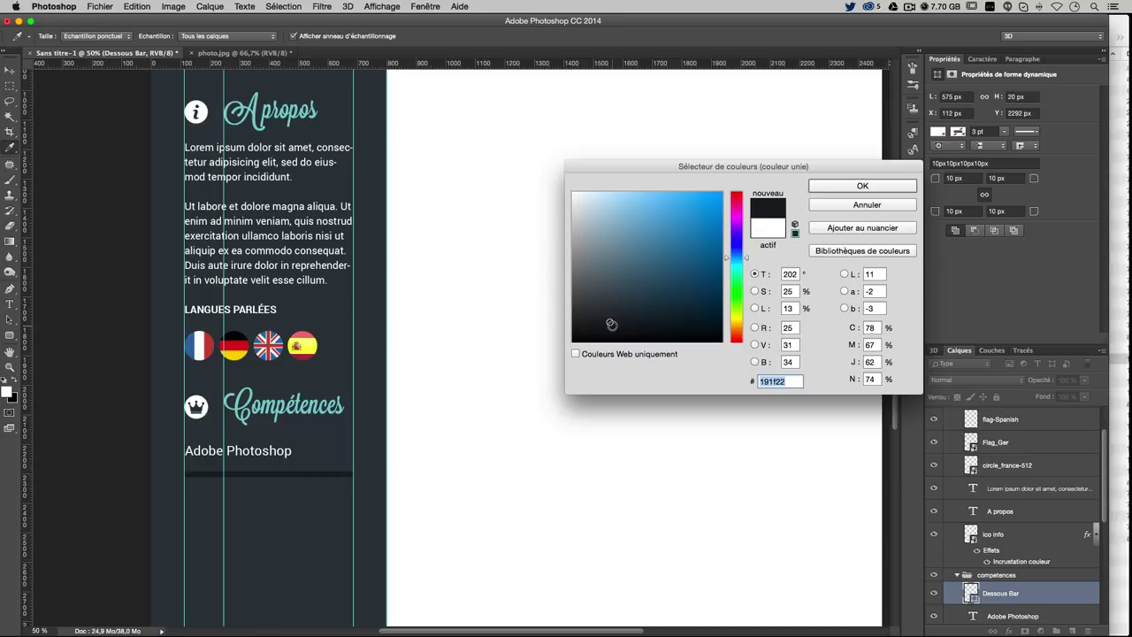
left_click_drag(610, 326, 611, 329)
left_click(609, 329)
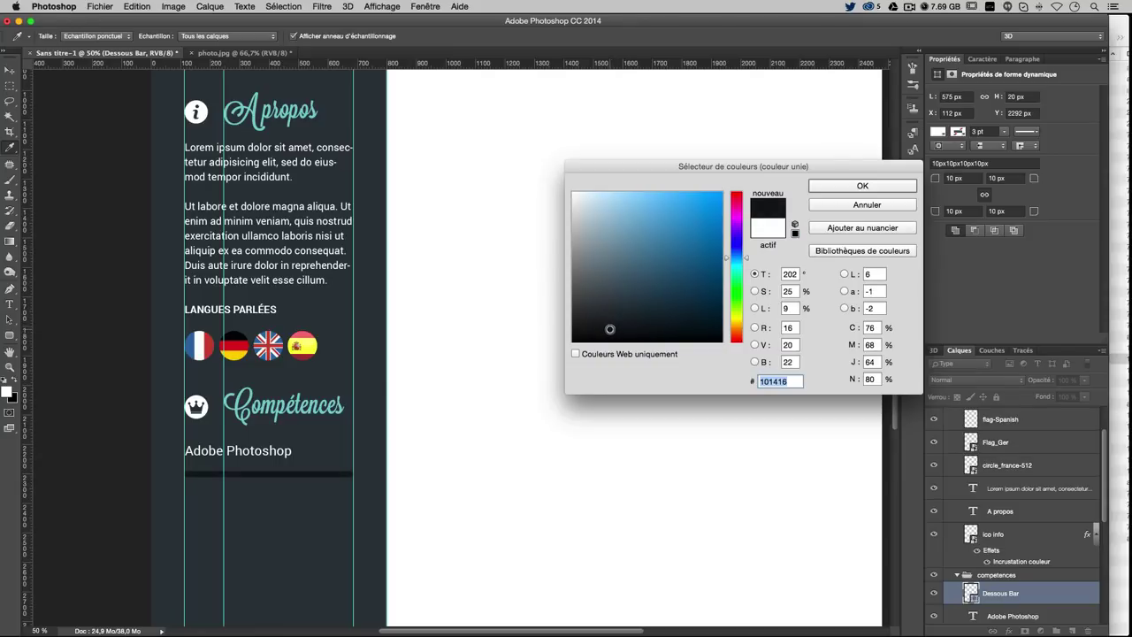
left_click(864, 187)
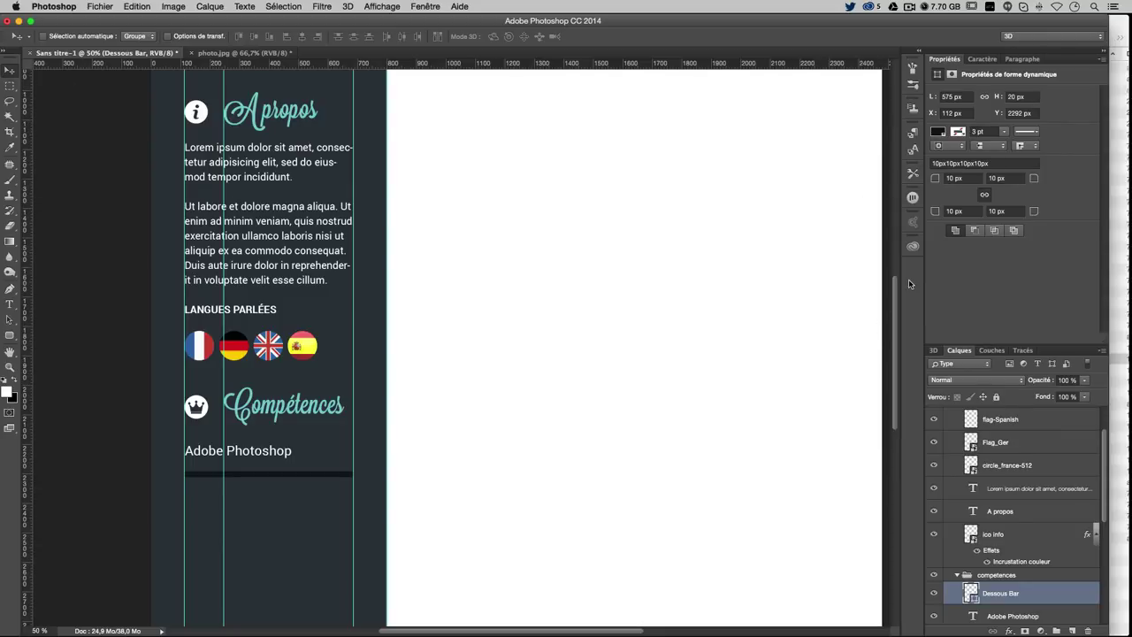
- Set the bar's height to 25 px
left_click(1015, 96)
type("4")
key("Return")
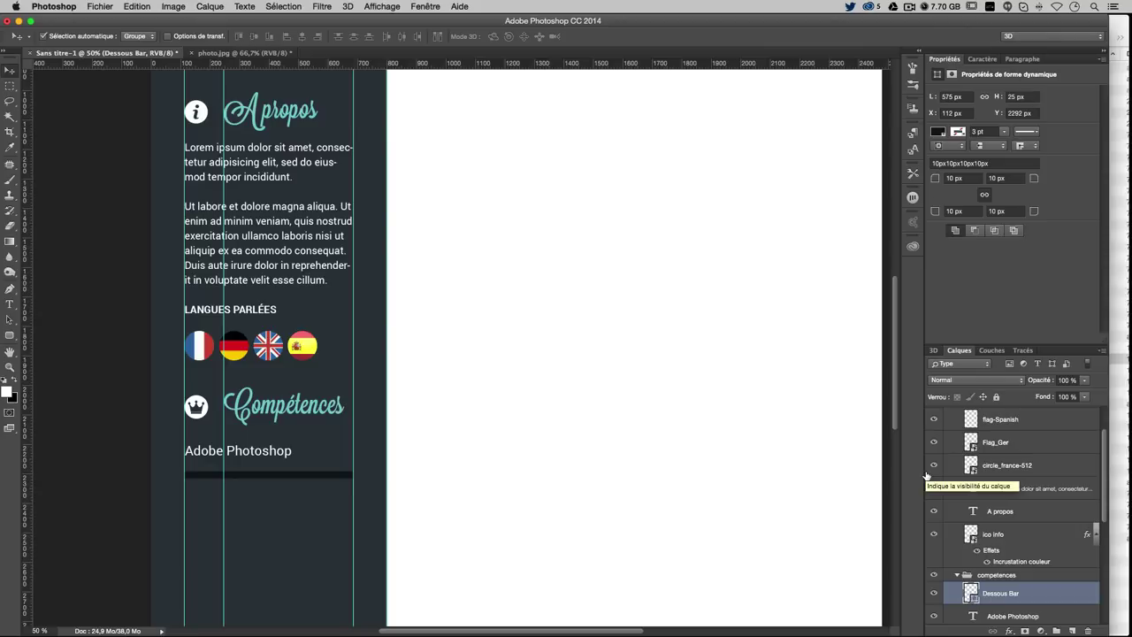
- Duplicate Dessous Bar and fill the copy with blue #2ea0e4
key("ctrl+j")
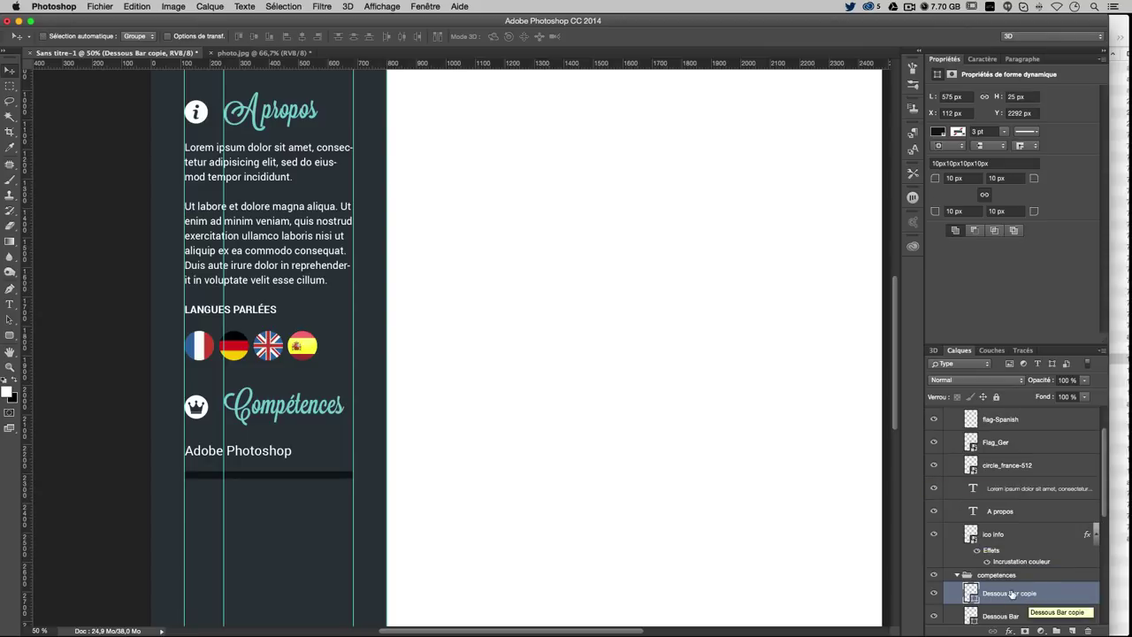
double_click(971, 591)
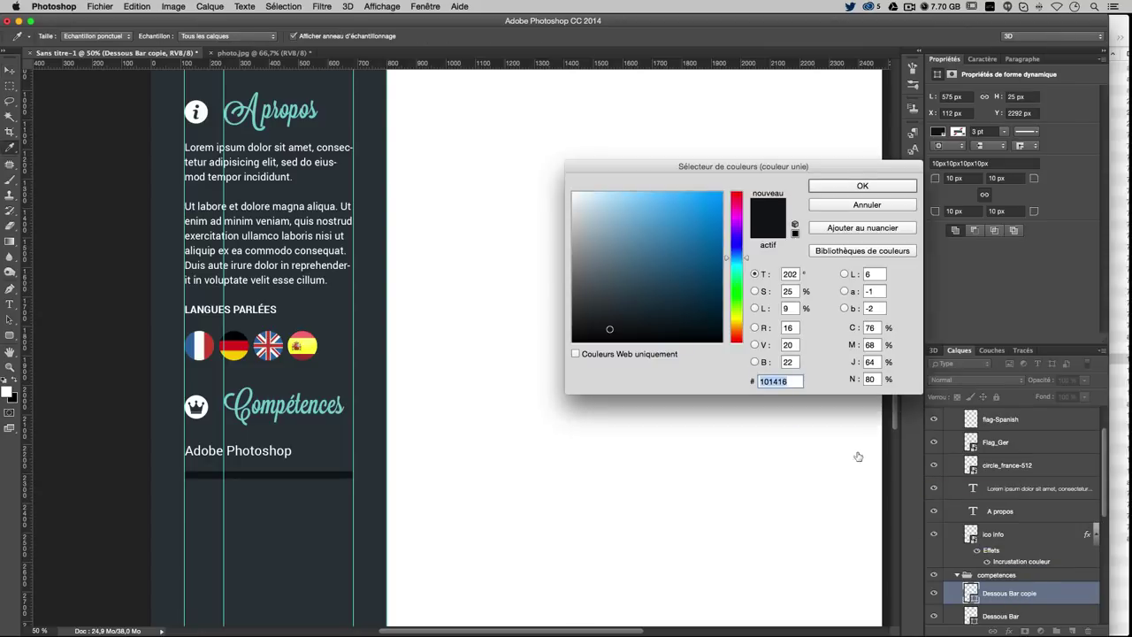
left_click_drag(700, 211, 704, 199)
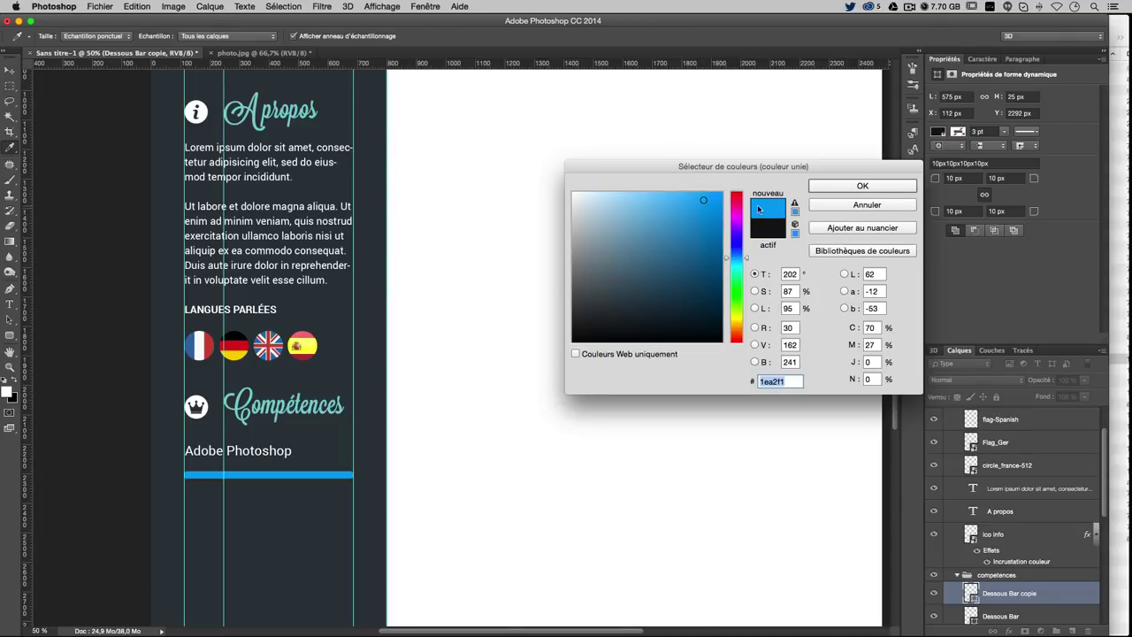
left_click(848, 187)
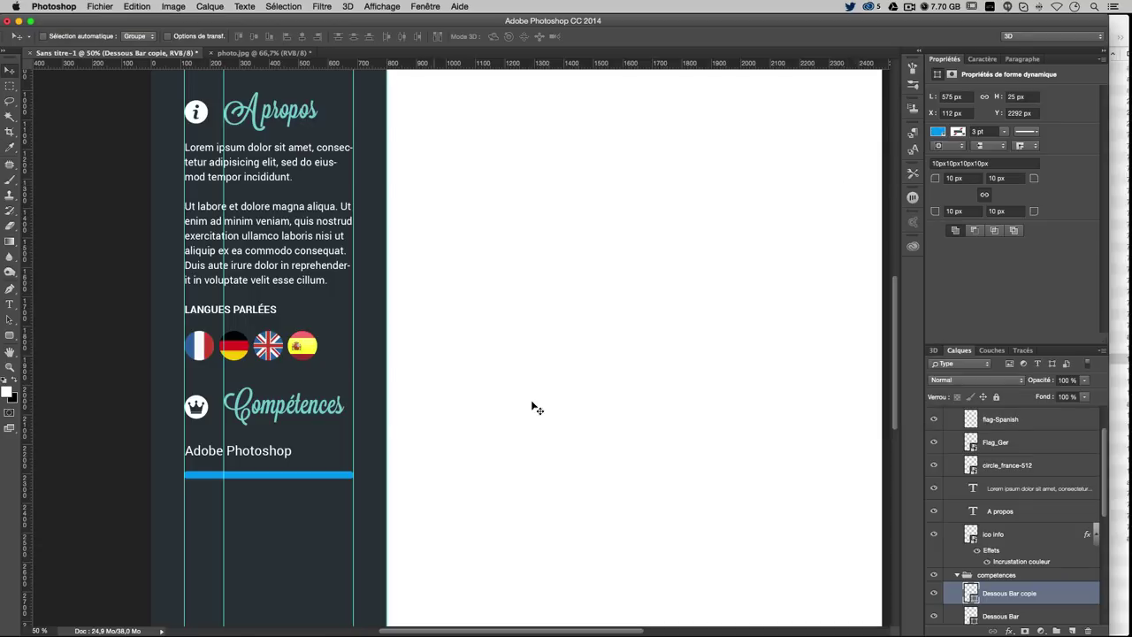
double_click(971, 590)
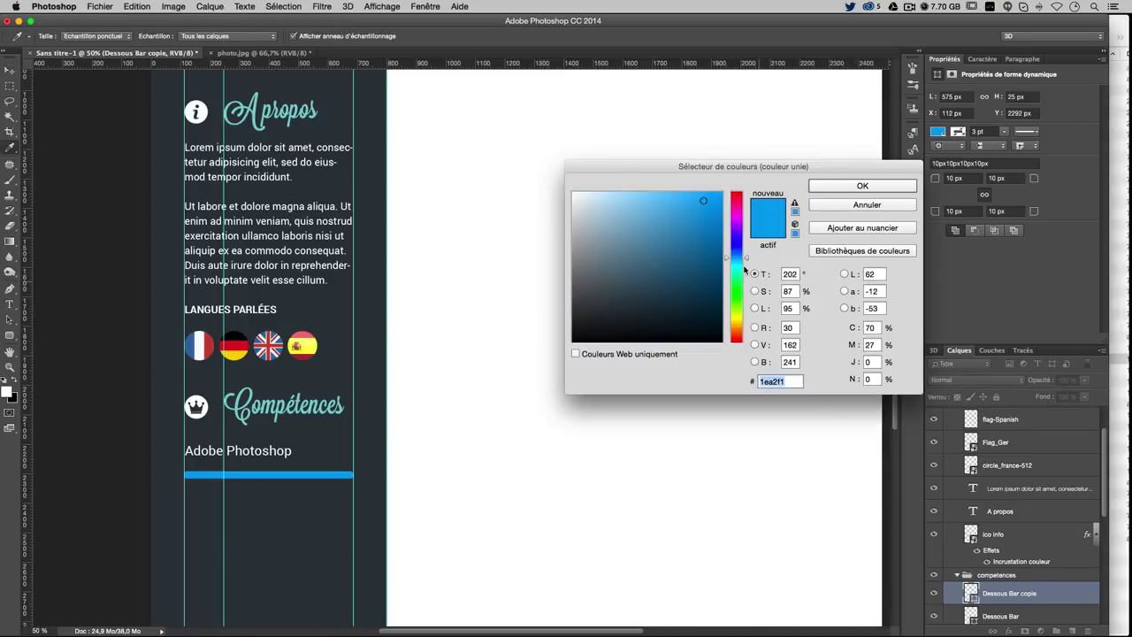
left_click_drag(707, 213, 692, 207)
left_click(759, 381)
left_click(775, 382)
left_click(862, 188)
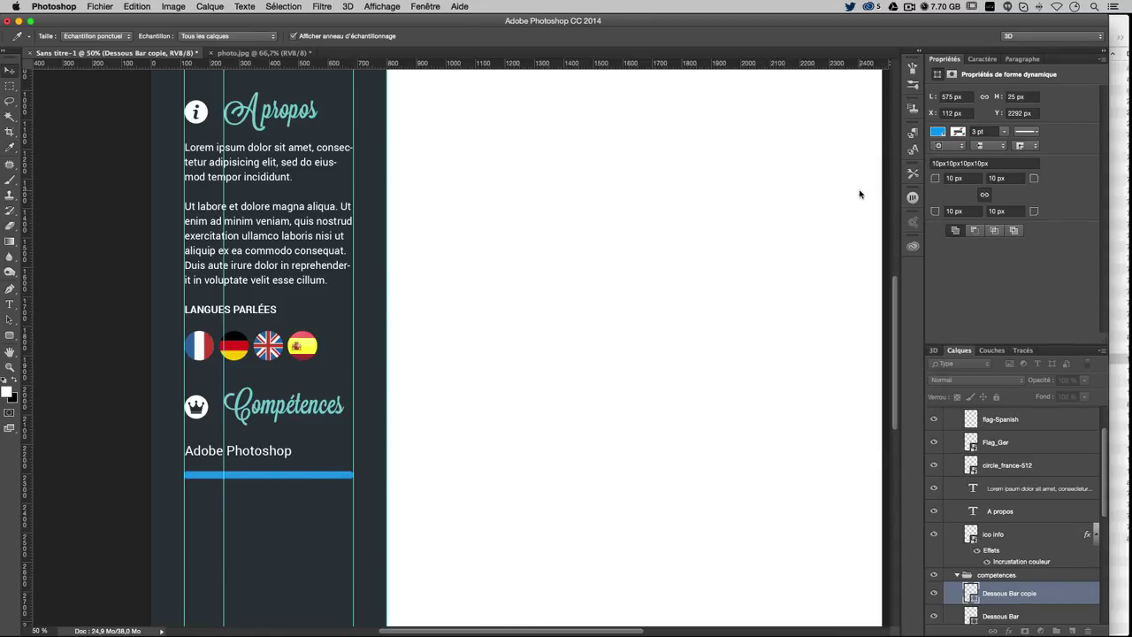
- Shorten the blue copy to 525 px wide, keeping that width after an undone transform
left_click(1015, 96)
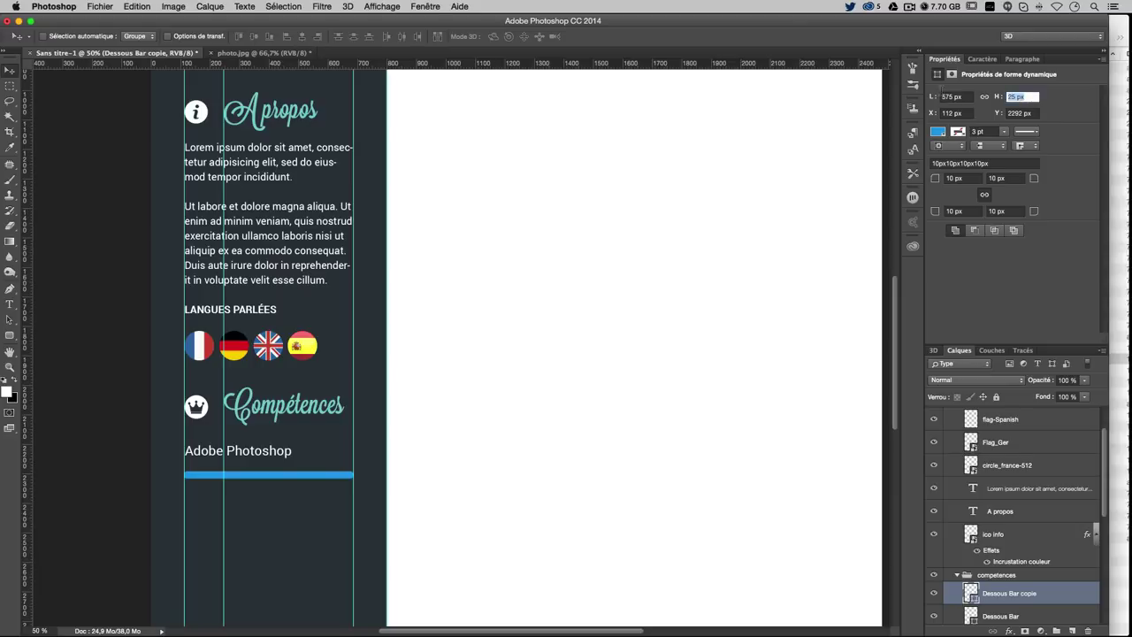
left_click(965, 96)
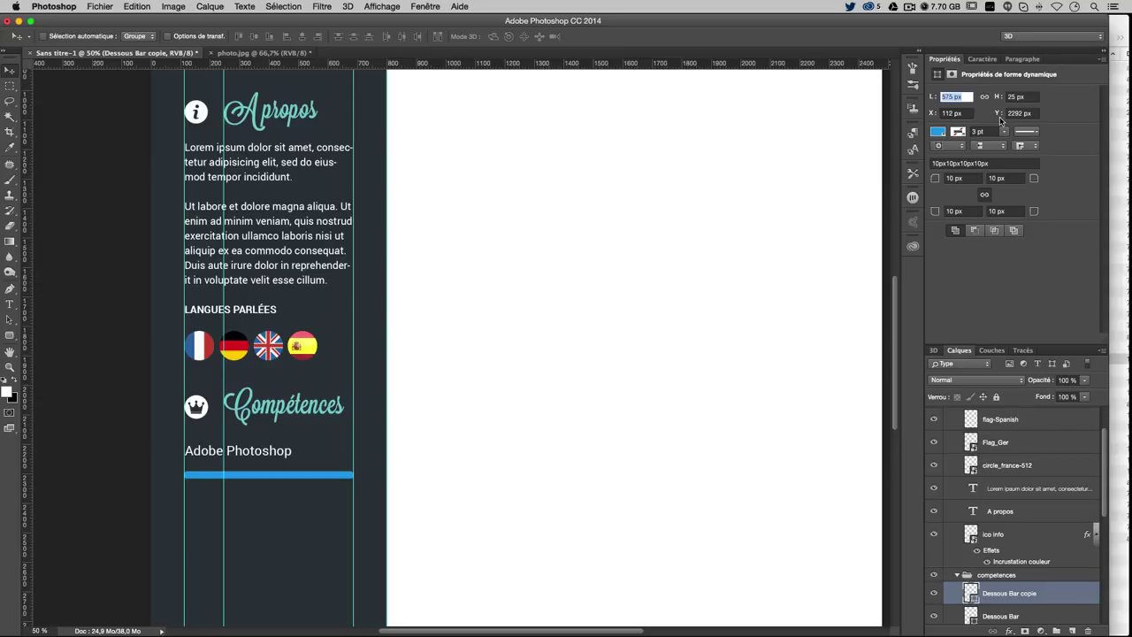
type("525")
key("Return")
key("ctrl+t")
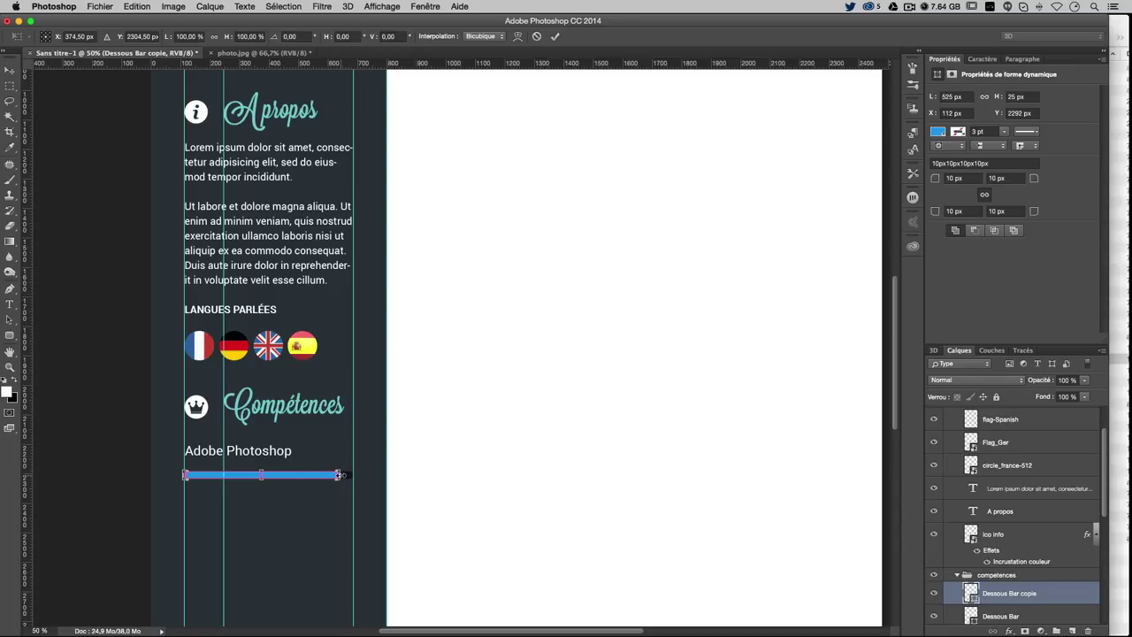
left_click_drag(339, 475, 302, 475)
key("Return")
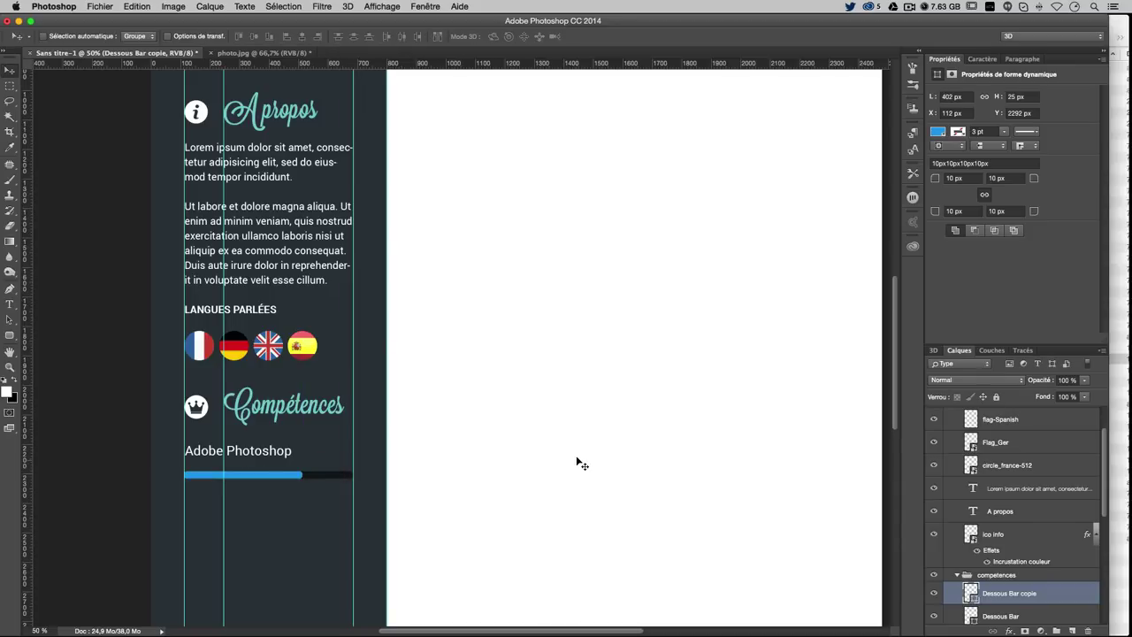
key("ctrl+z")
scroll(1020, 611, "down", 2)
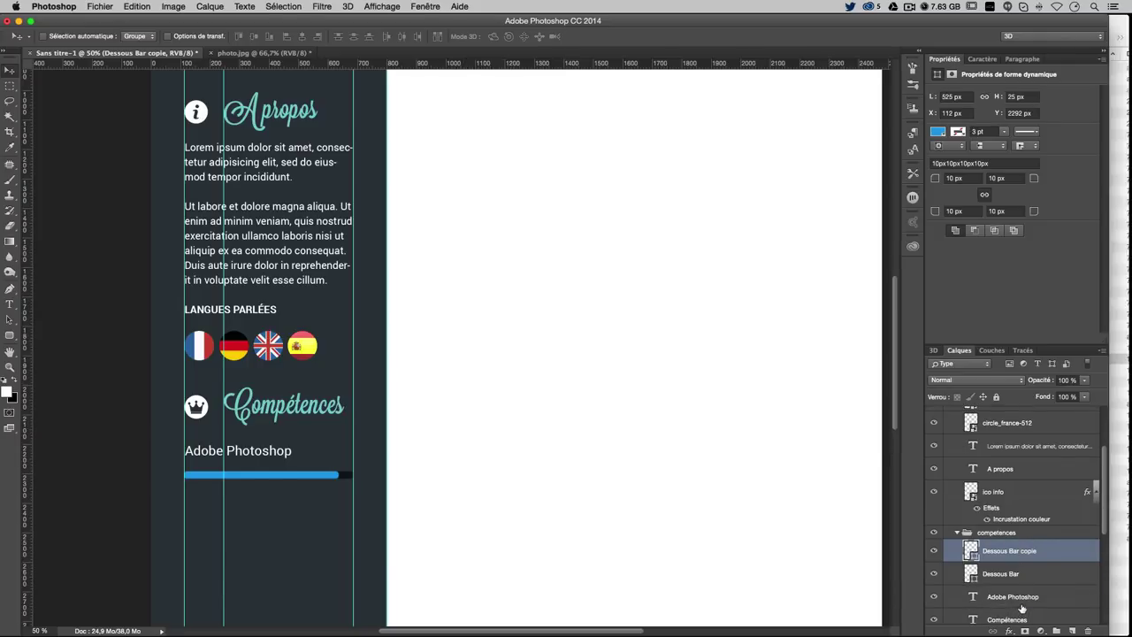
- Duplicate the Photoshop label and its two bars below, spacing the copy evenly
left_click(1025, 576, "shift")
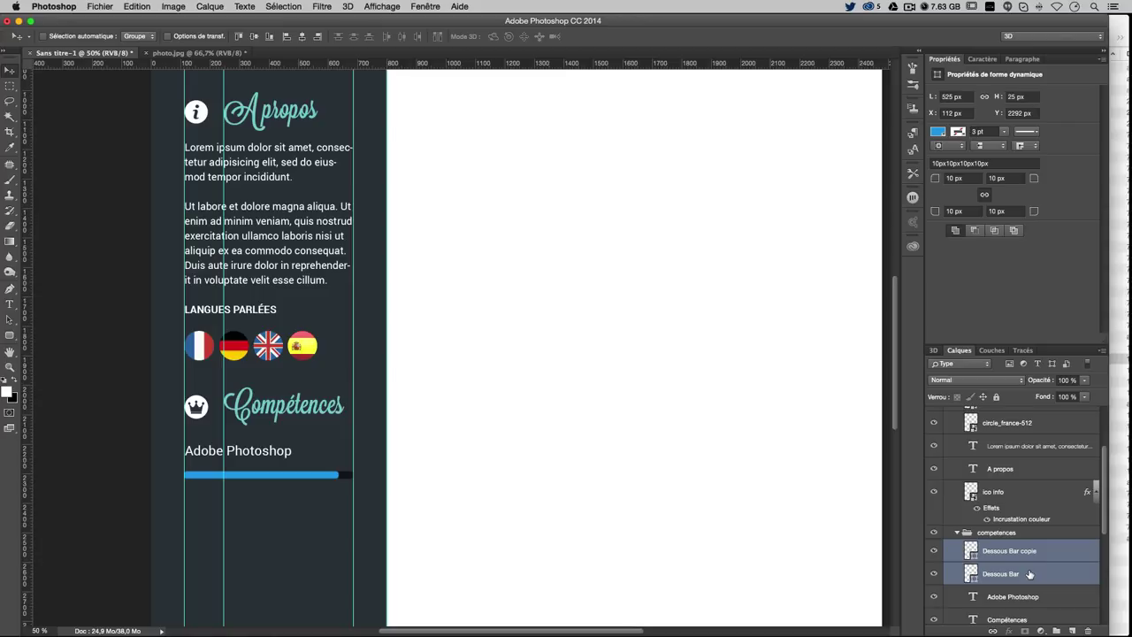
key("Up")
key("Up")
key("Up")
key("Up")
key("Up")
key("Up")
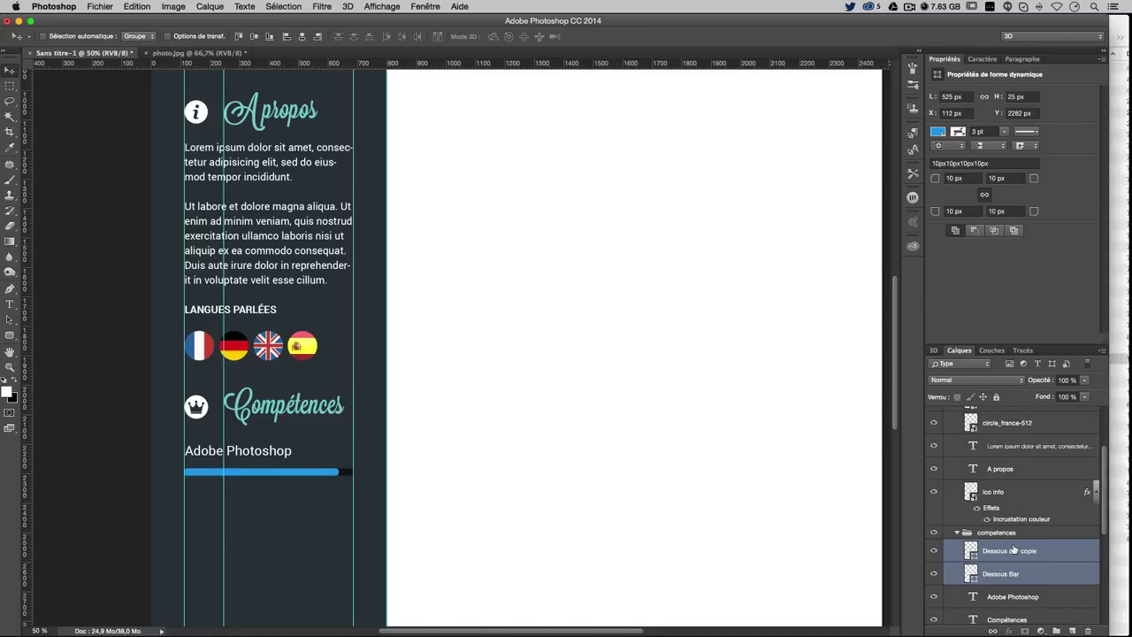
scroll(1014, 551, "down", 2)
left_click(1032, 555)
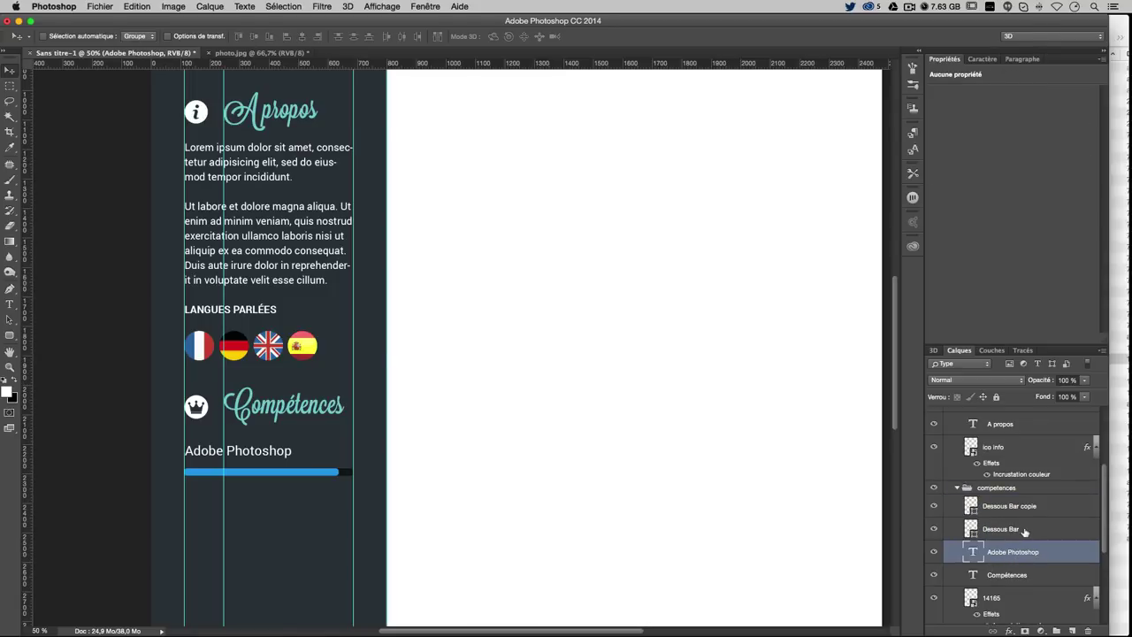
left_click(1026, 515, "shift")
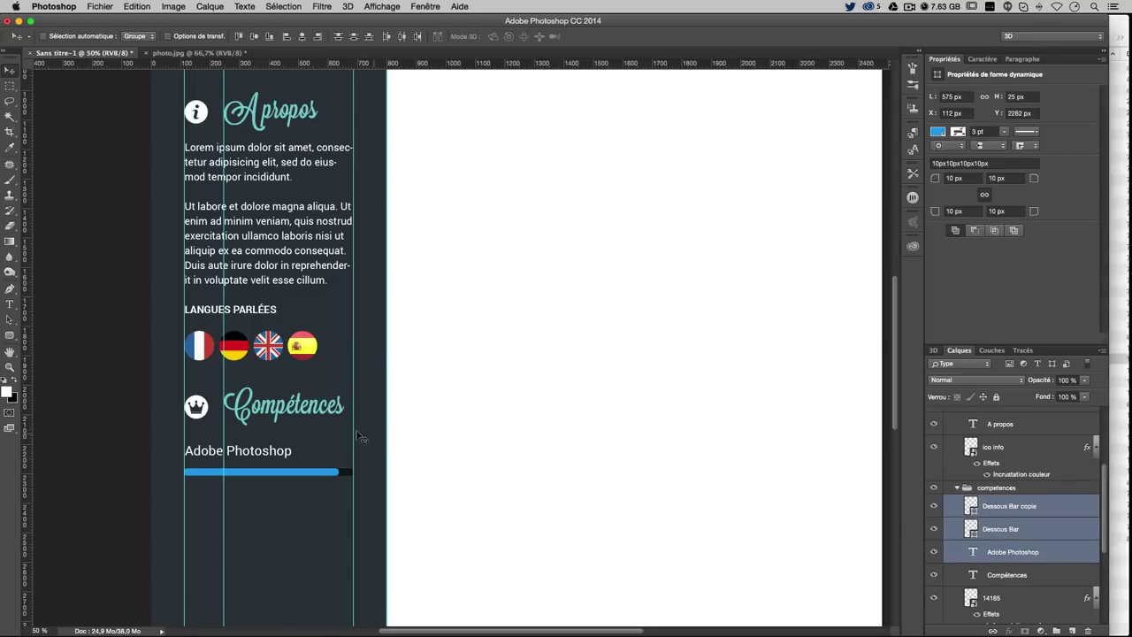
left_click_drag(307, 466, 301, 488)
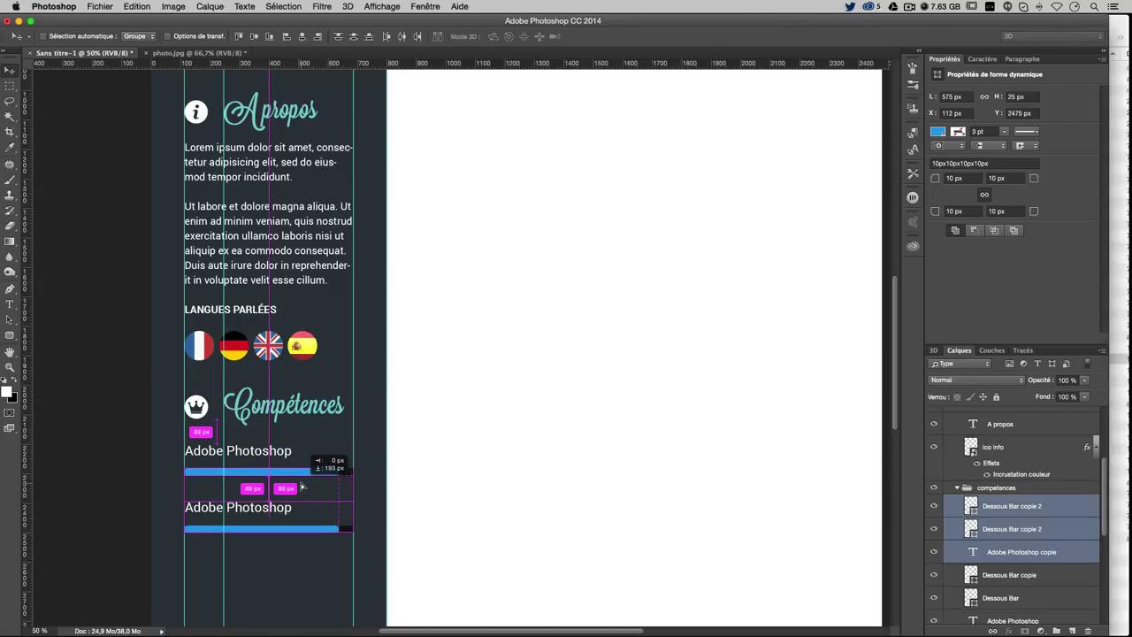
left_click_drag(302, 487, 301, 482)
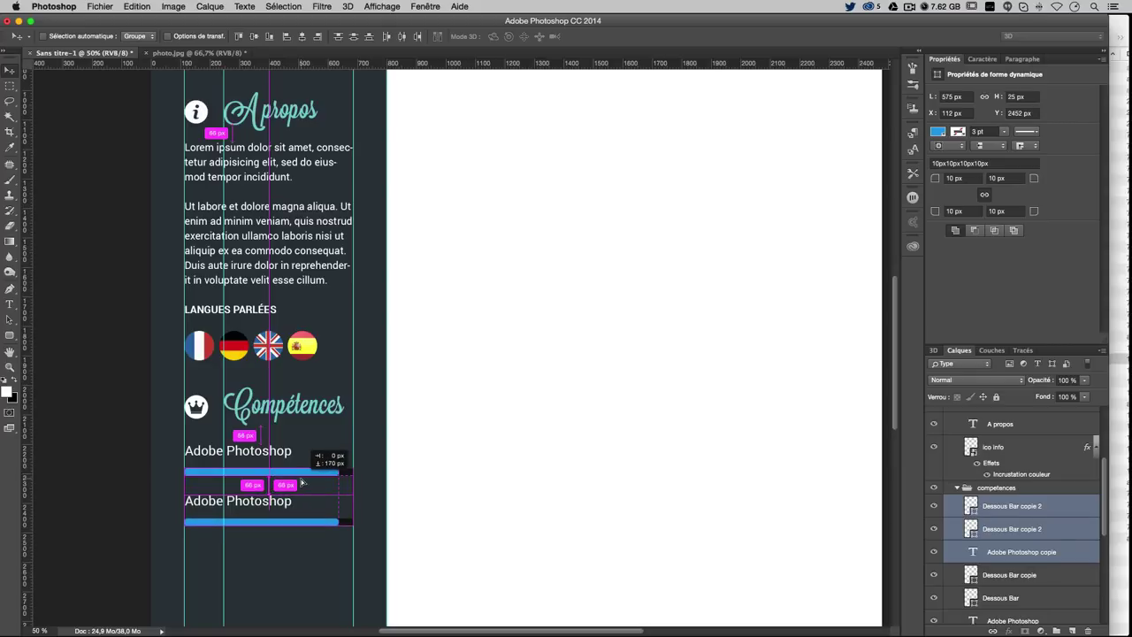
left_click_drag(301, 483, 302, 483)
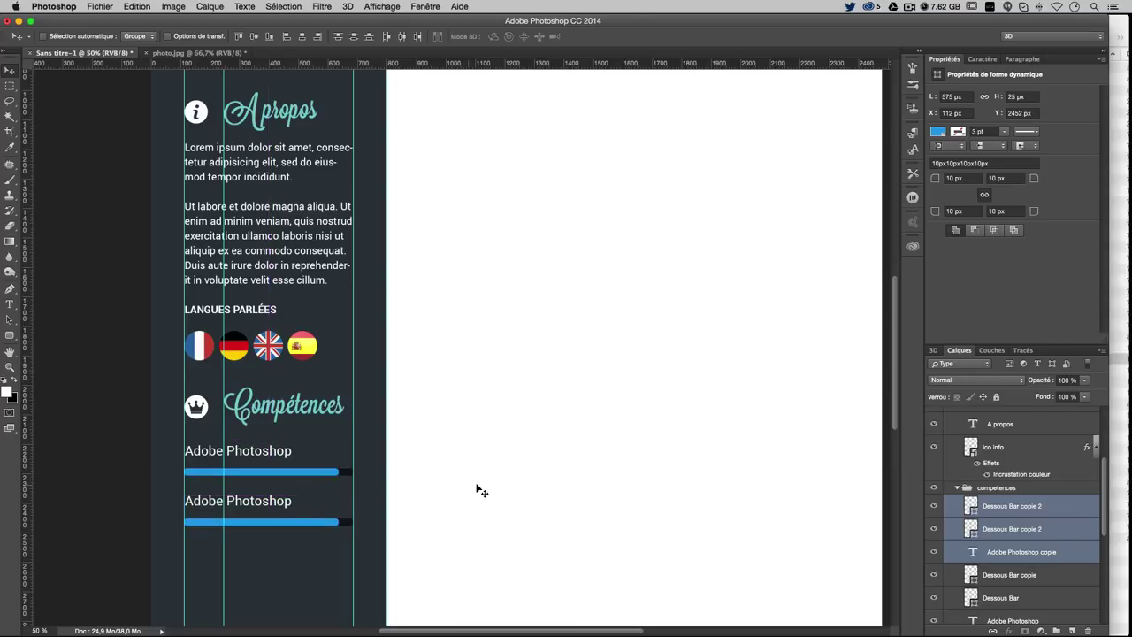
- Change the copied label's text to 'Adobe Illustrator'
left_click(10, 303)
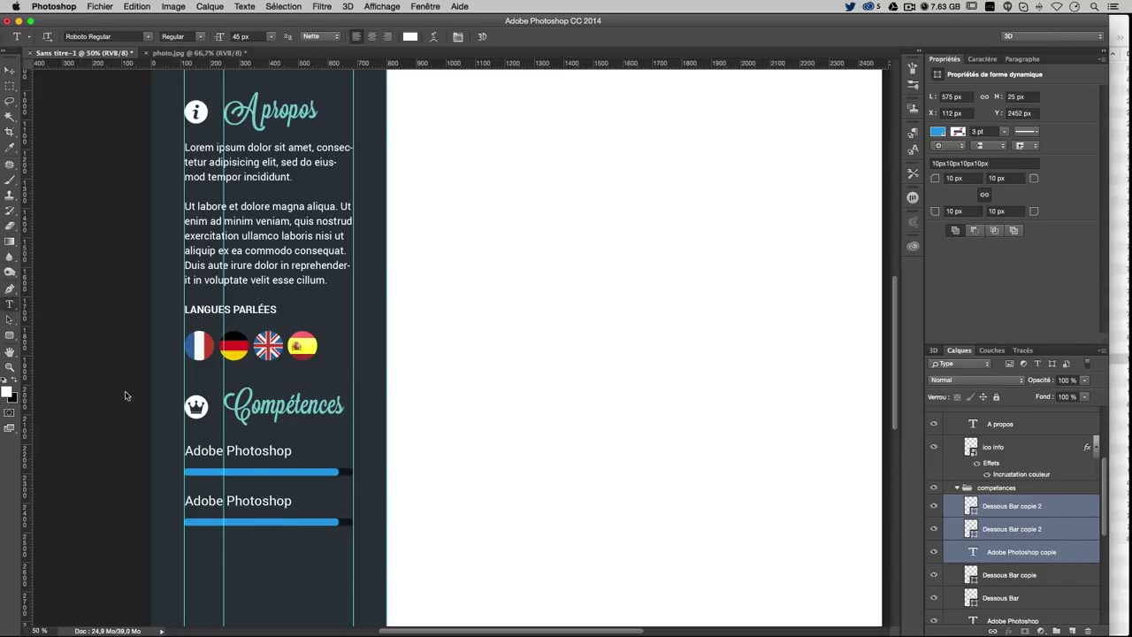
double_click(272, 501)
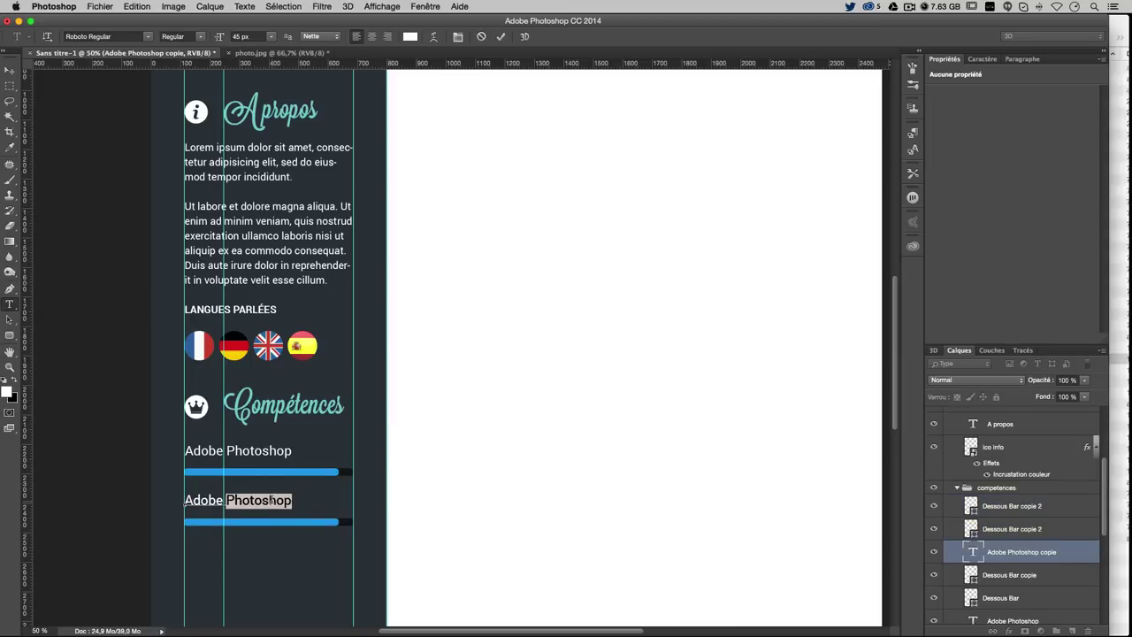
type("Illustrator")
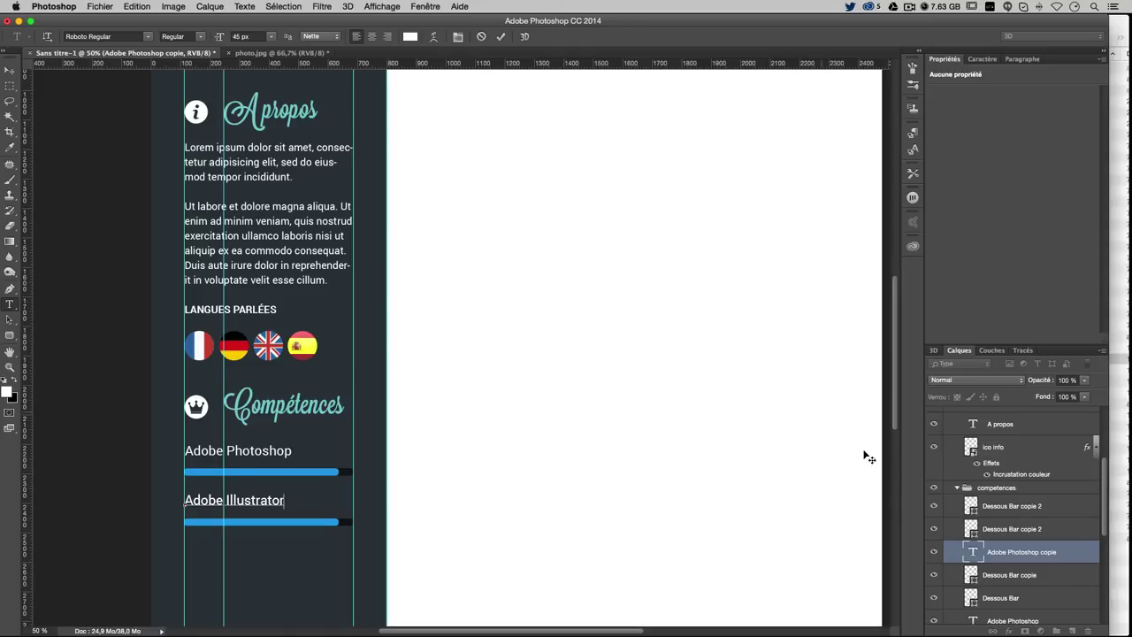
scroll(897, 485, "down", 1)
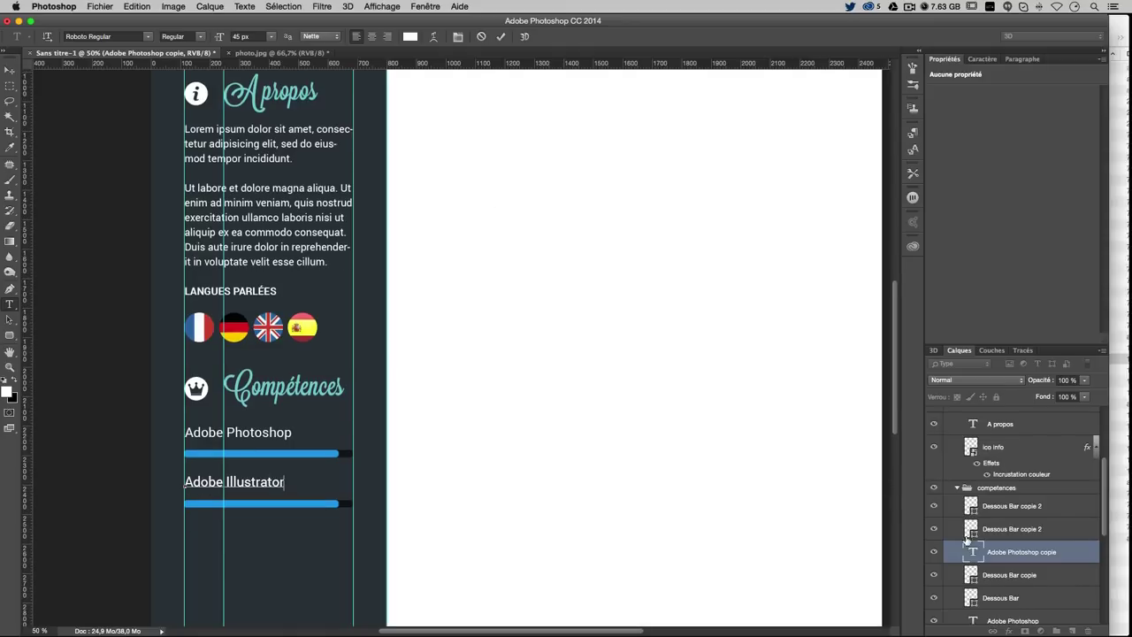
left_click(10, 69)
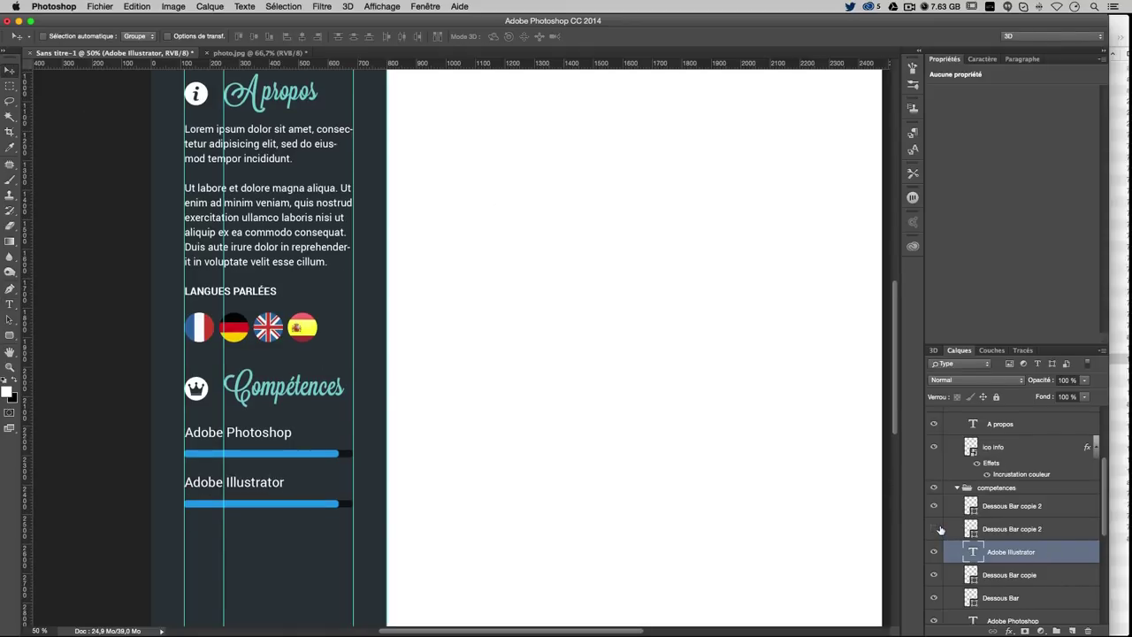
left_click(1051, 532)
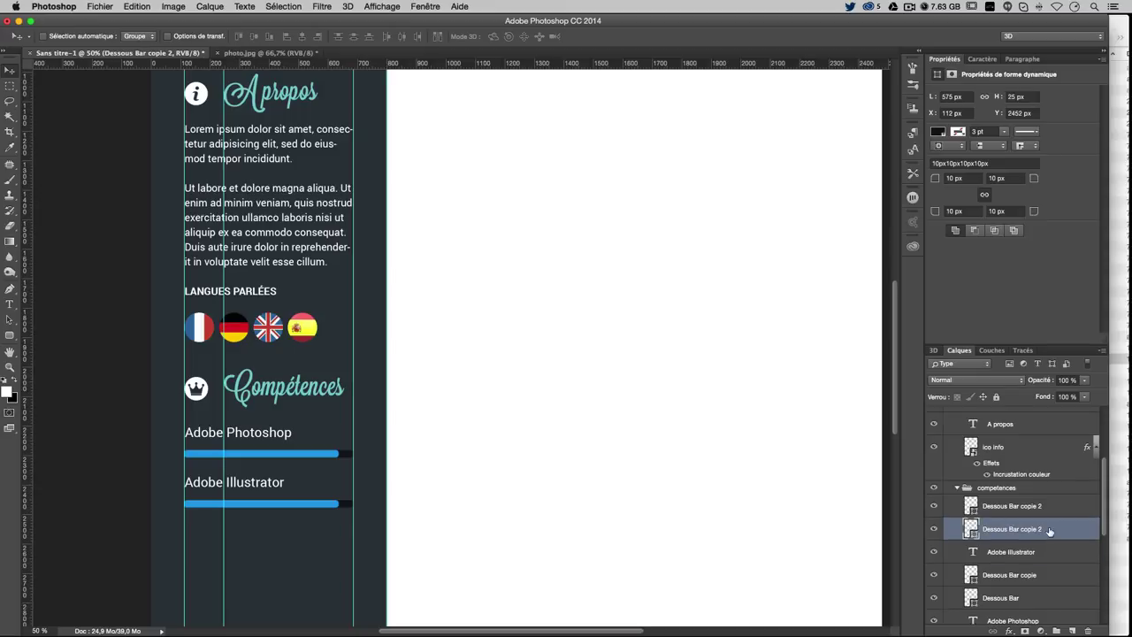
- Recolour the Illustrator skill bar from blue to orange
left_click(1008, 510)
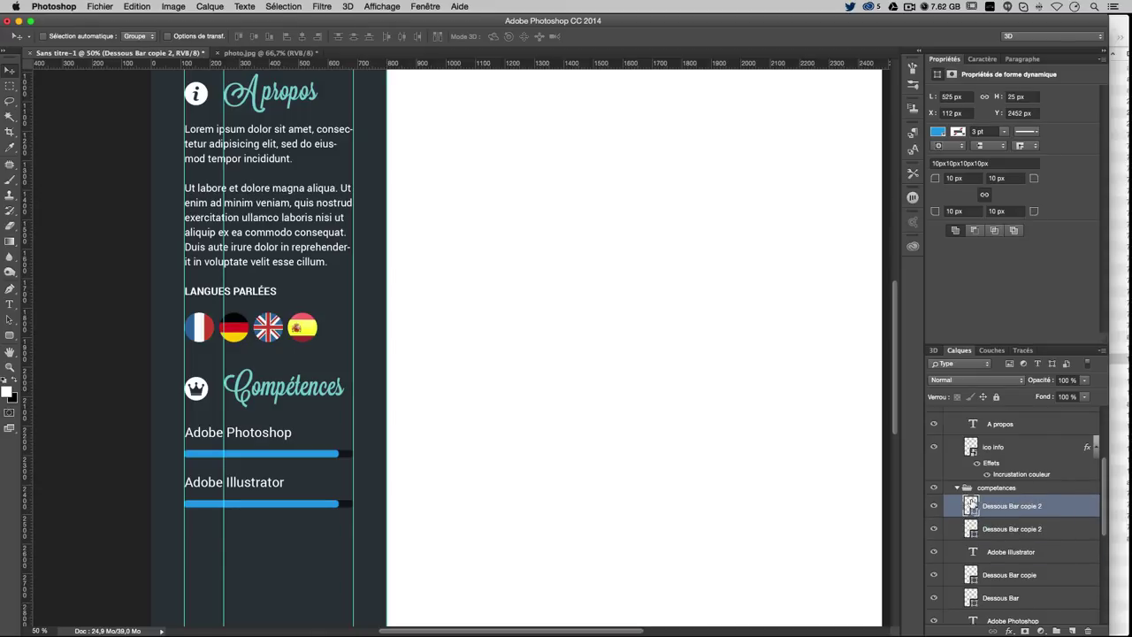
double_click(971, 504)
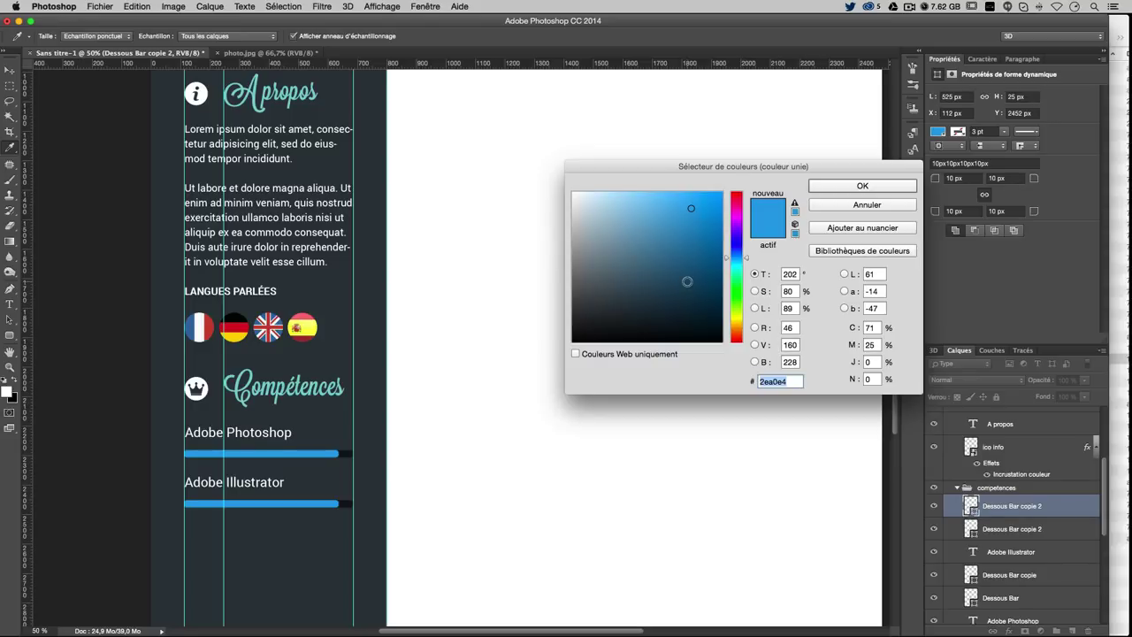
left_click(740, 325)
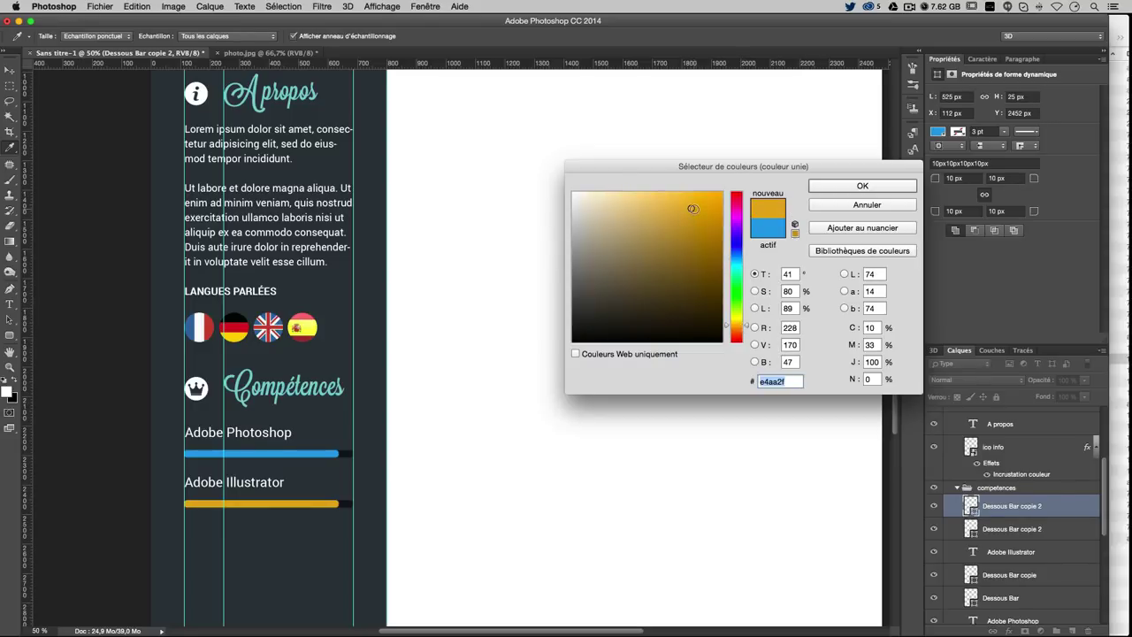
left_click_drag(692, 208, 694, 203)
left_click(851, 186)
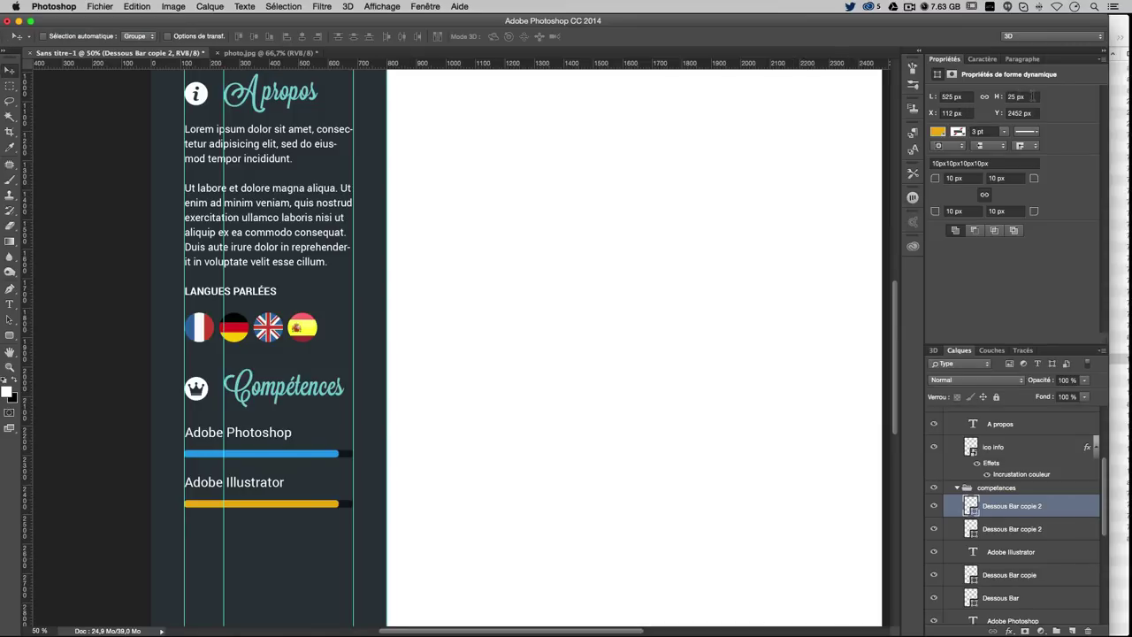
- Set the Illustrator bar's width to 500 px
left_click(964, 96)
type("500")
key("Return")
- Narrow the orange bar to 450 px and hide the guides
type("450")
key("Return")
key("ctrl+semicolon")
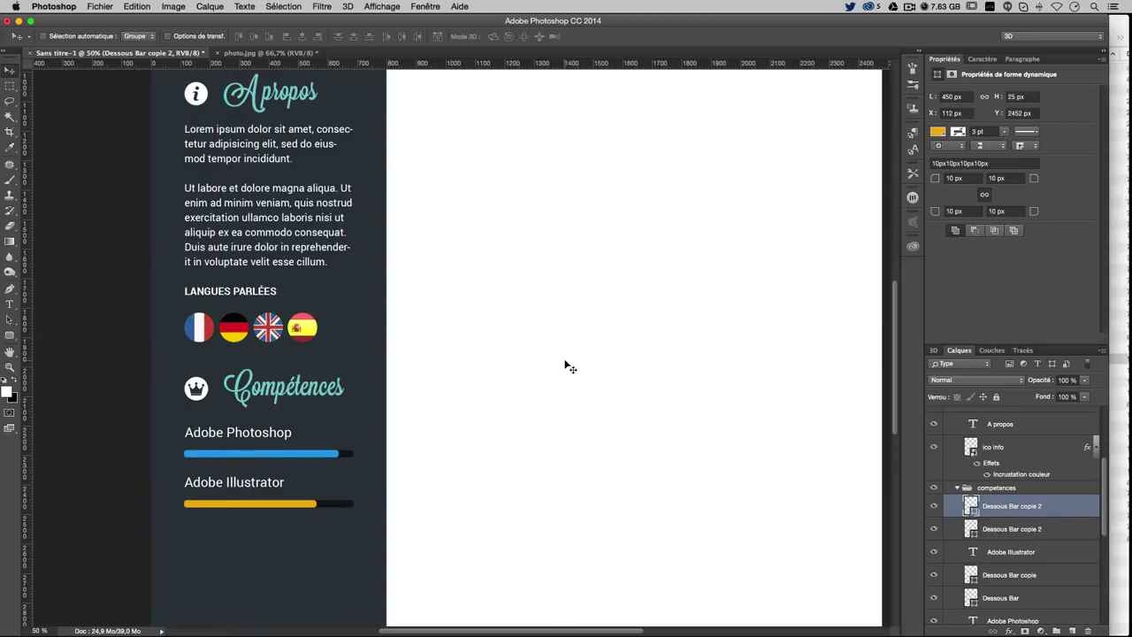
key("ctrl+minus")
key("ctrl+minus")
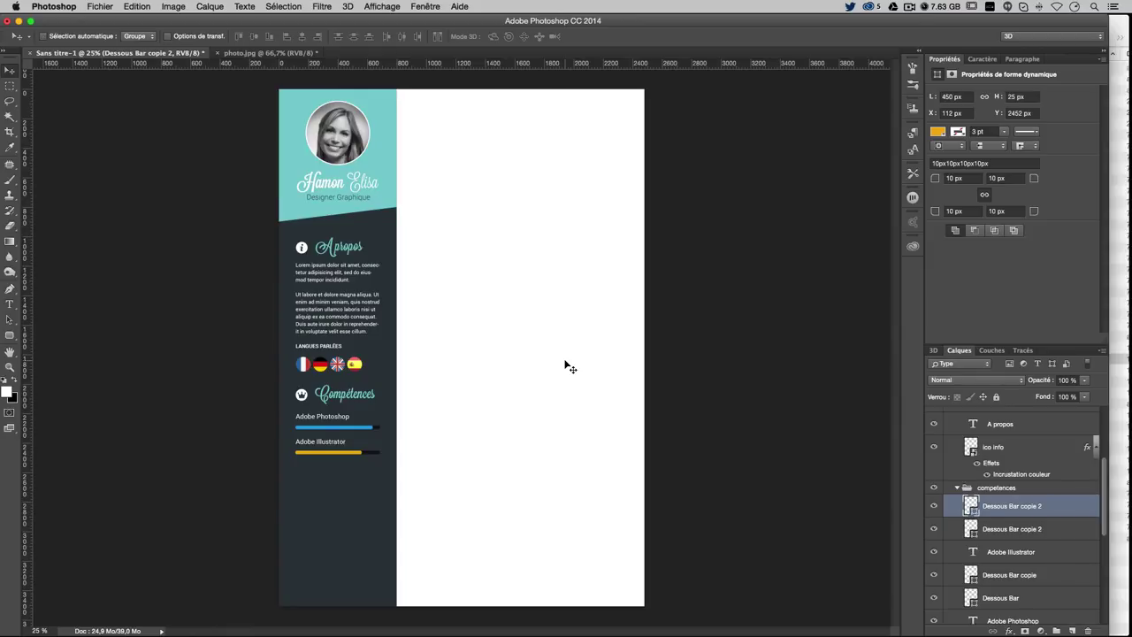
key("ctrl+plus")
key("ctrl+plus")
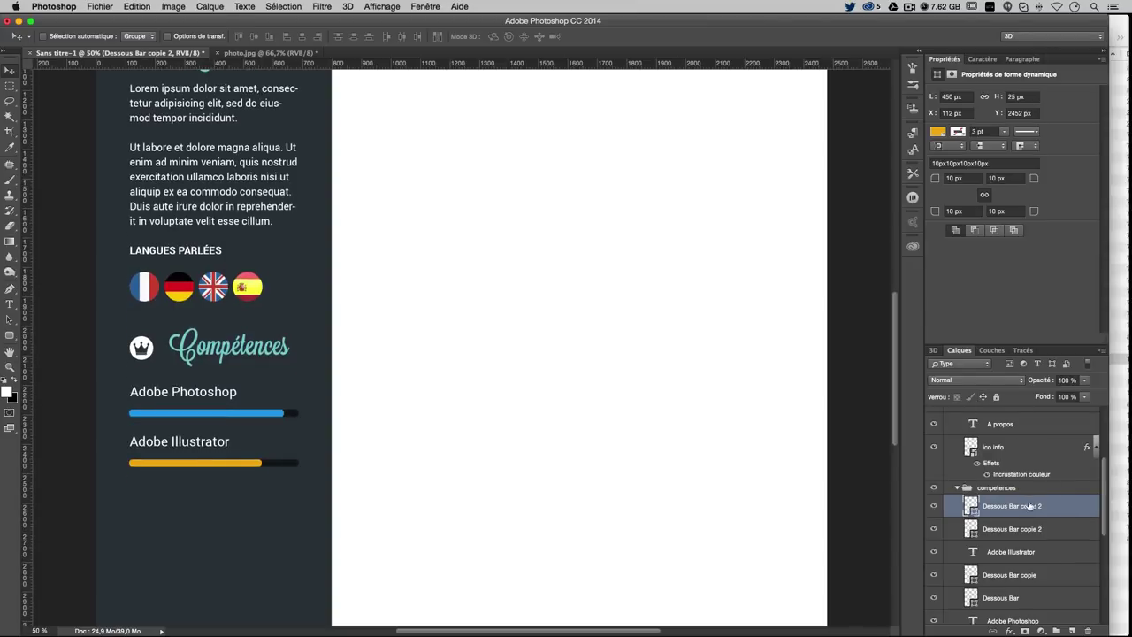
- Rename the blue bar layer 'Bar ps' and the orange one 'Bar ai'
double_click(1009, 575)
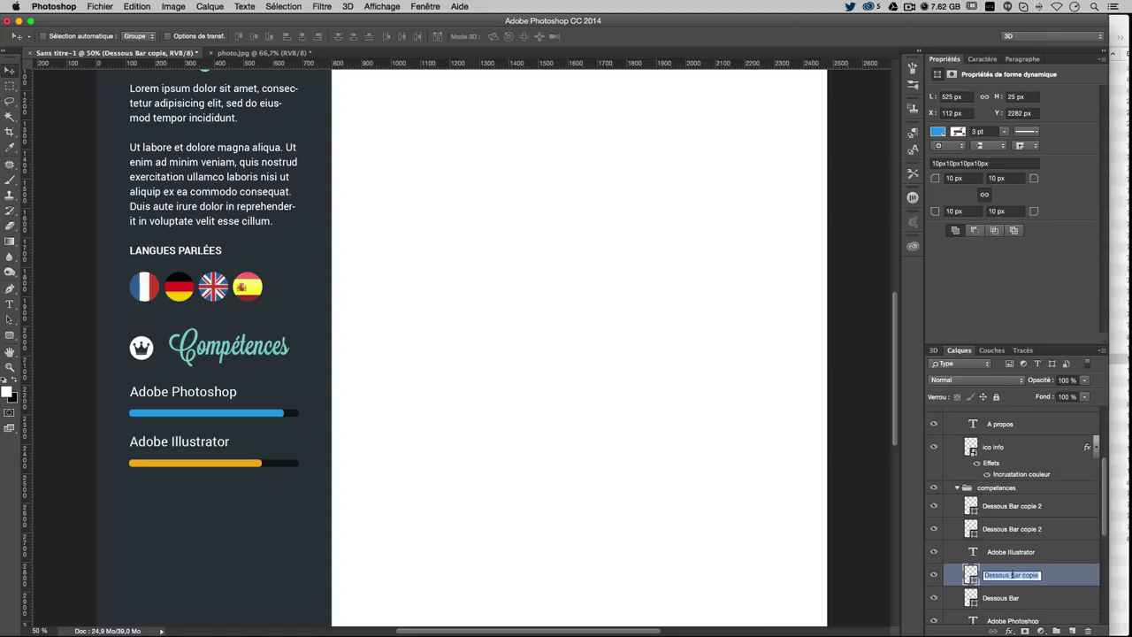
left_click_drag(1012, 575, 1045, 575)
left_click(1009, 575)
key("BackSpace")
key("BackSpace")
key("BackSpace")
double_click(1005, 575)
type("ps")
key("Return")
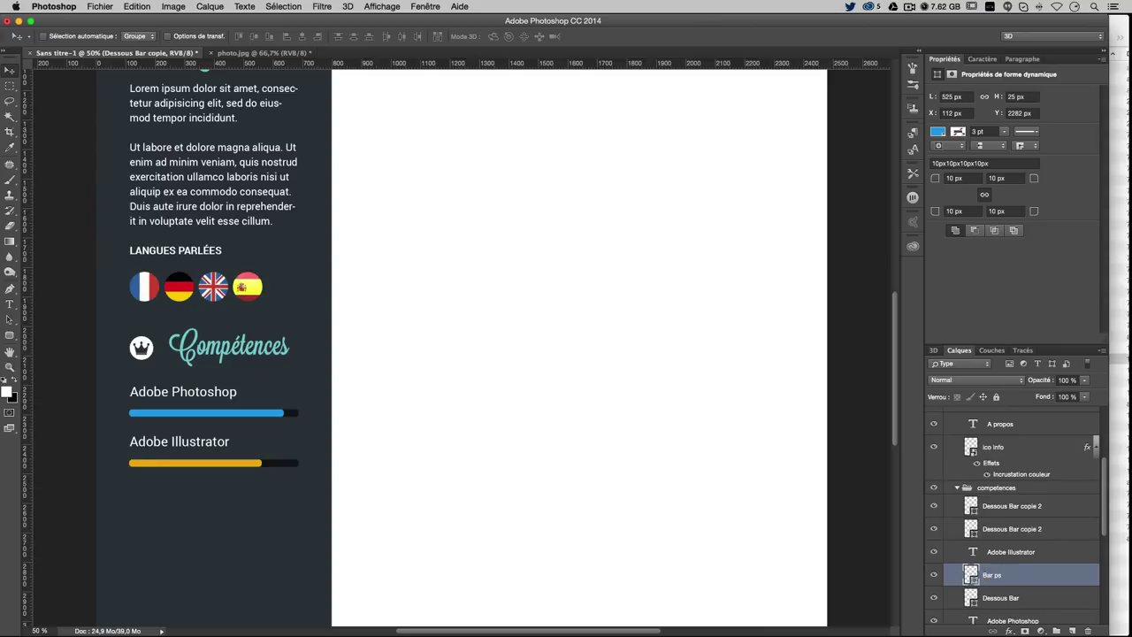
double_click(1024, 506)
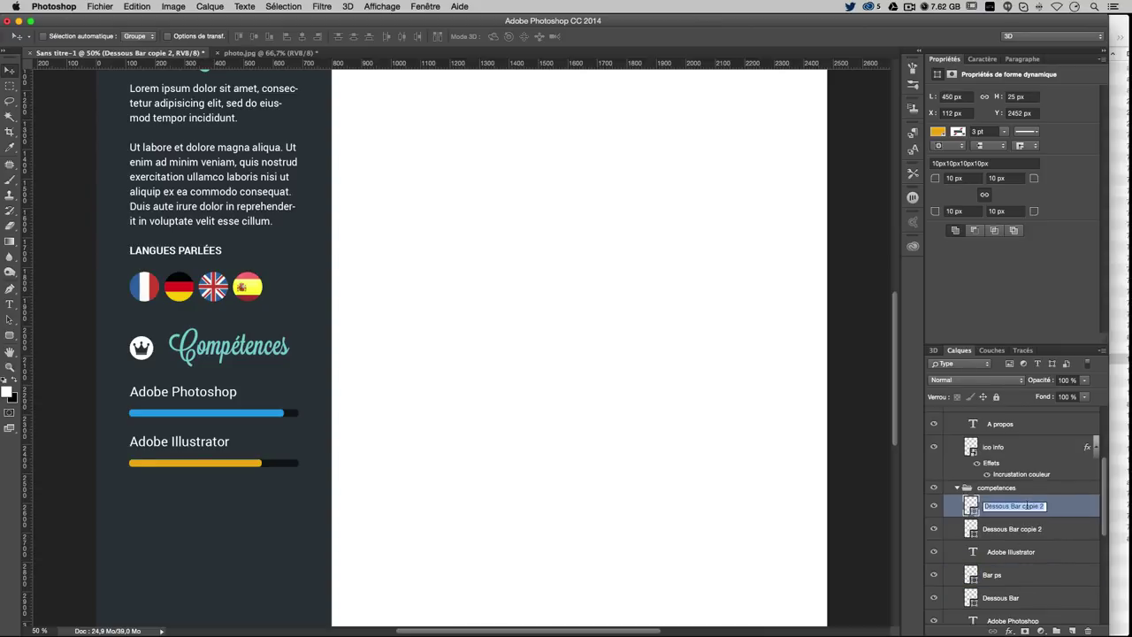
type("B")
key("BackSpace")
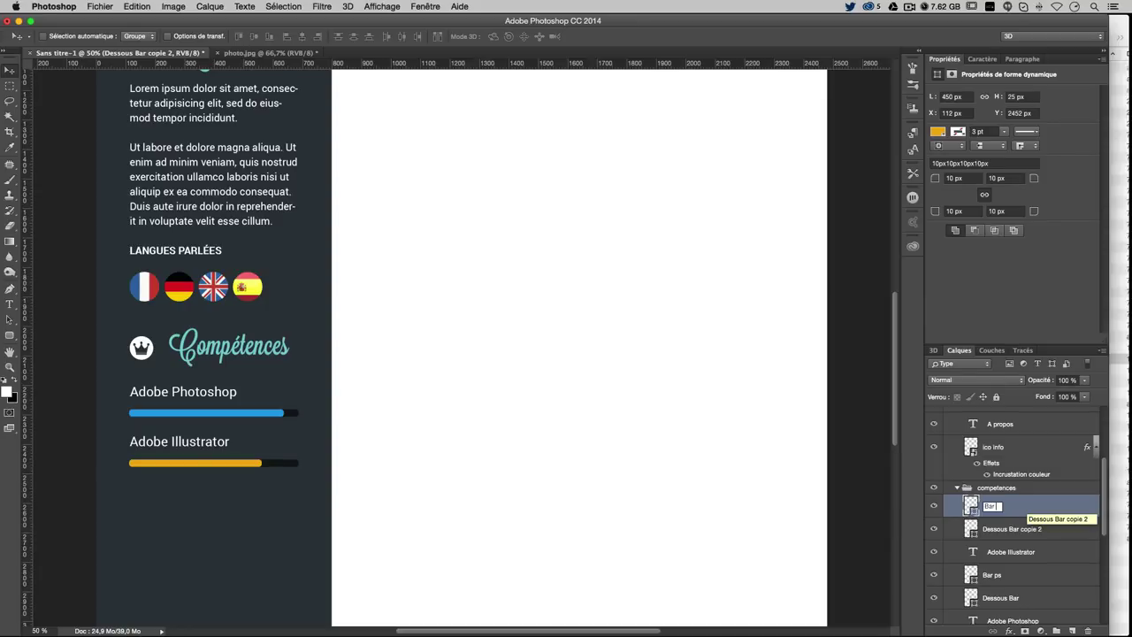
key("Return")
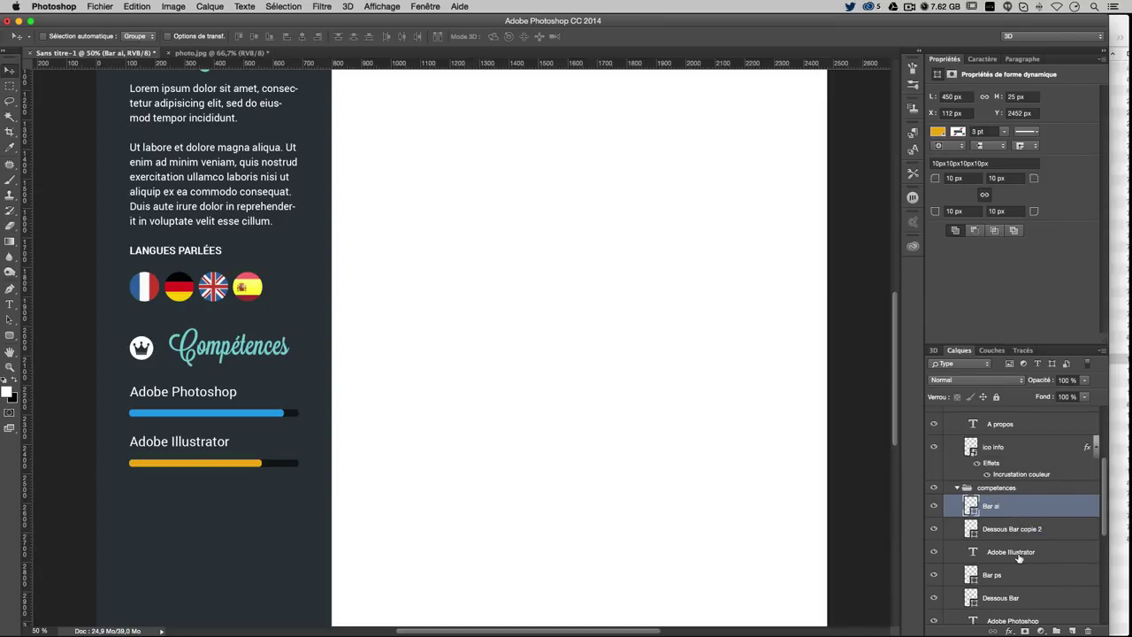
- Duplicate the Illustrator skill line below it and nudge the copy into place
left_click(1021, 554, "shift")
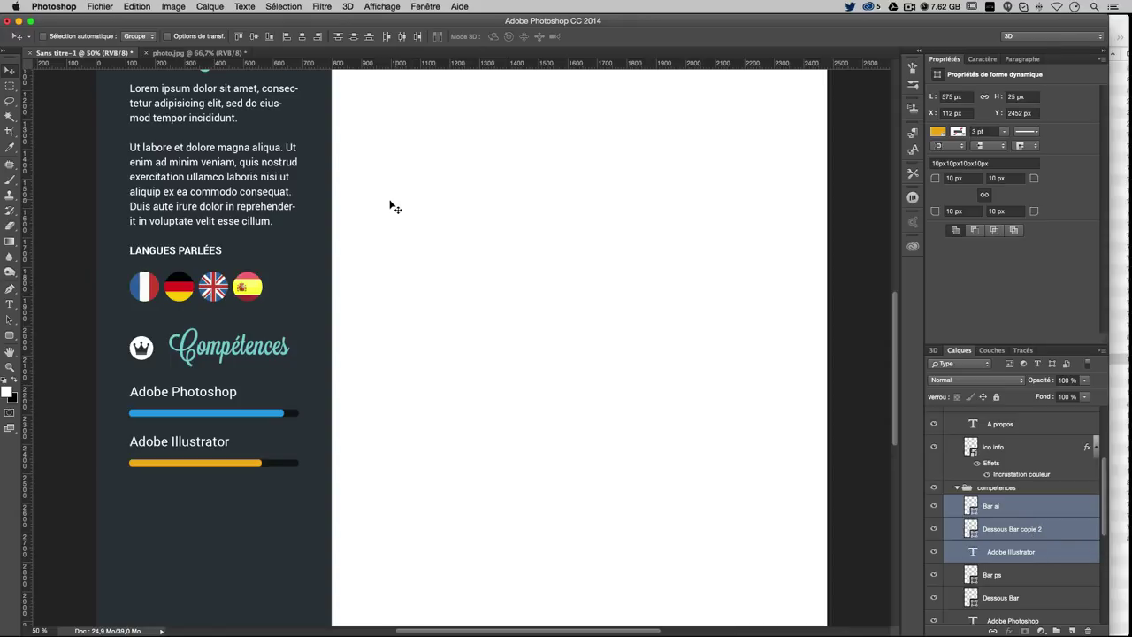
left_click_drag(274, 223, 295, 293)
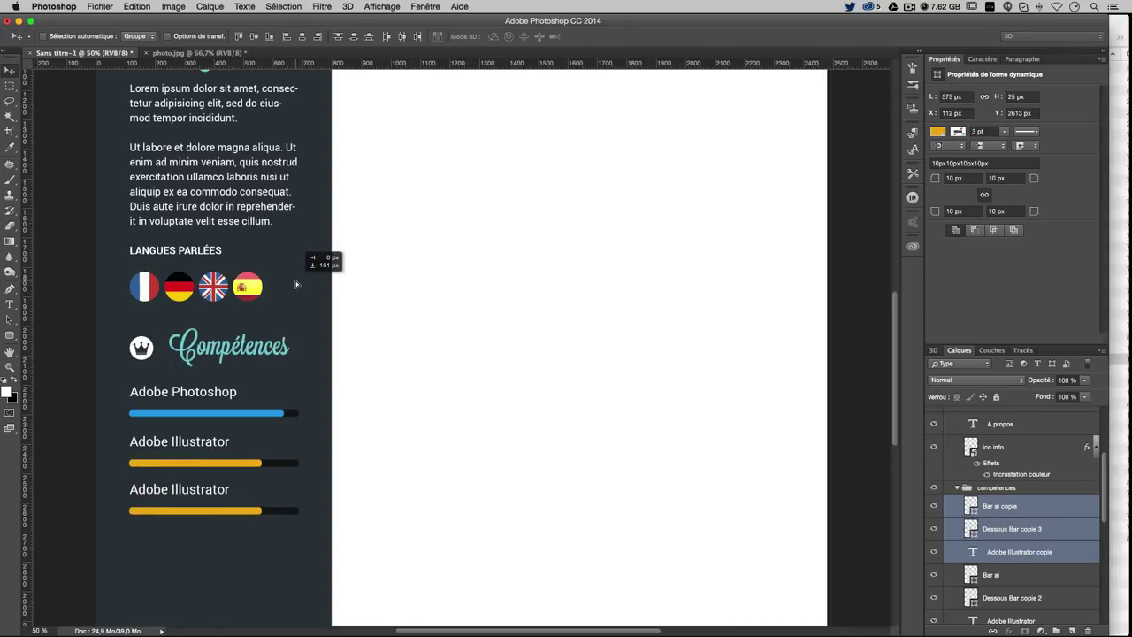
key("ctrl+semicolon")
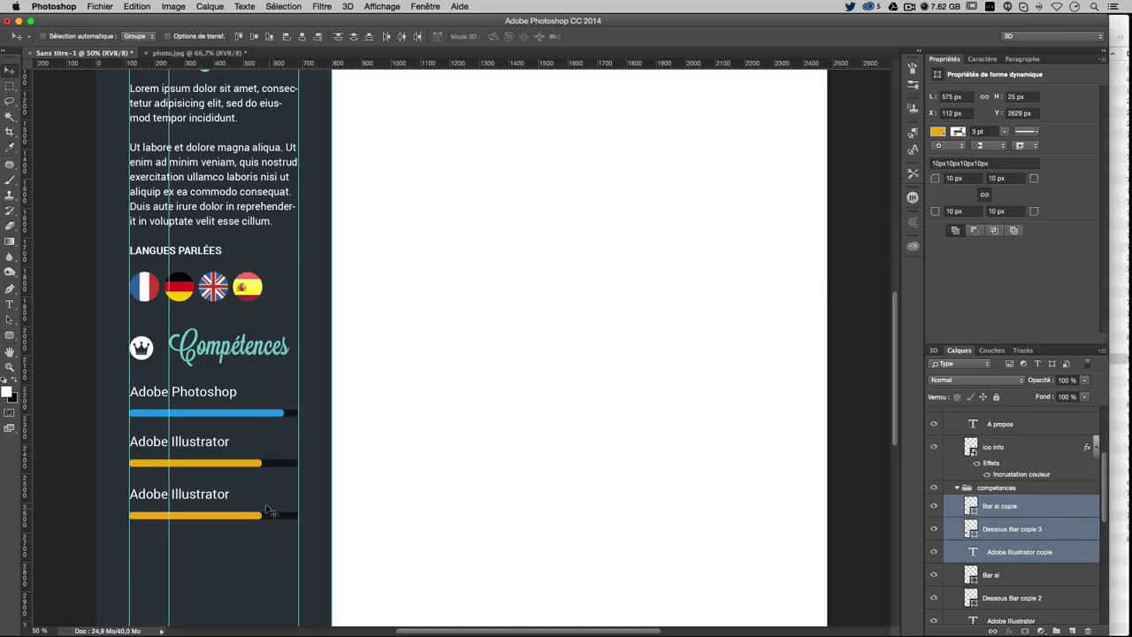
key("Up")
key("Up")
key("Up")
key("Up")
key("Up")
key("Up")
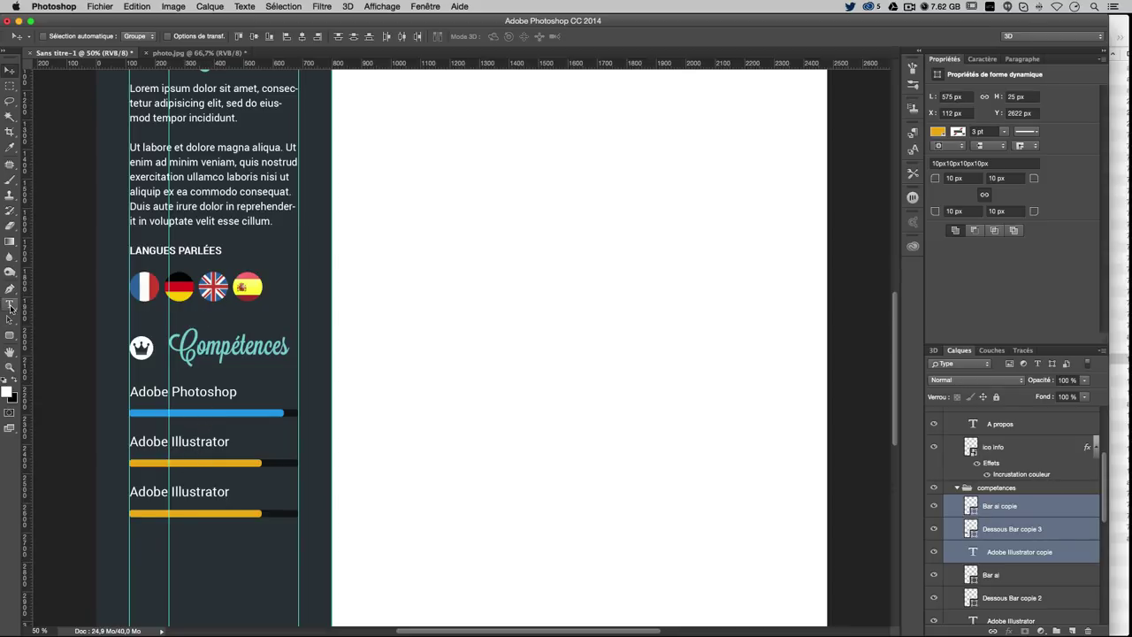
- Relabel the third row 'Adobe Dreamweaver' and name its bar layer 'Bar dw'
left_click(10, 307)
double_click(200, 492)
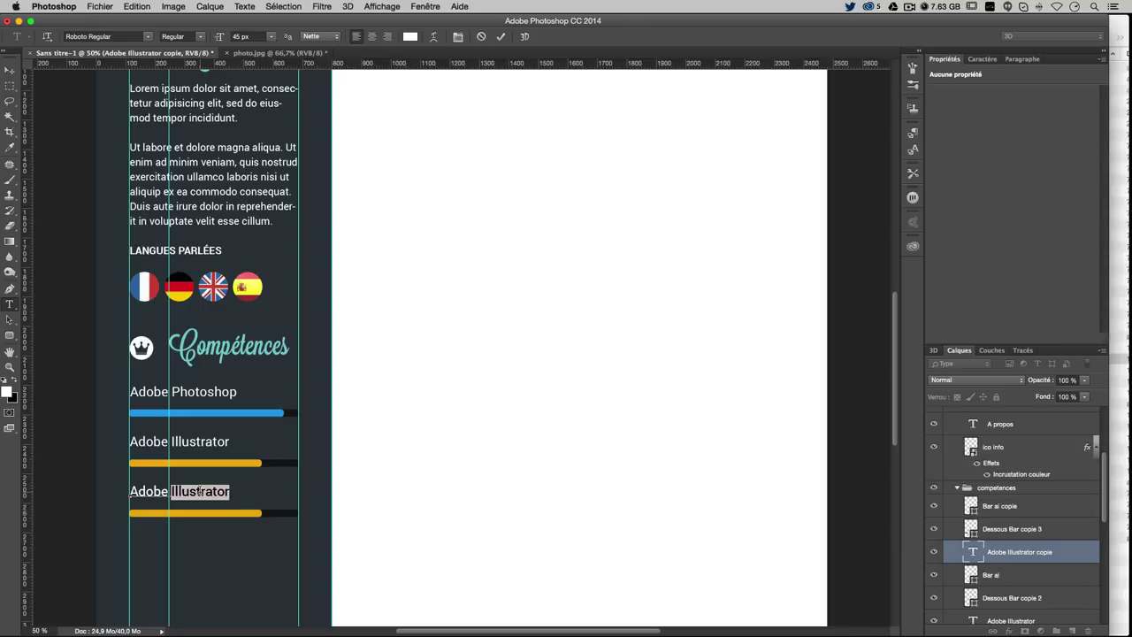
type("Dre")
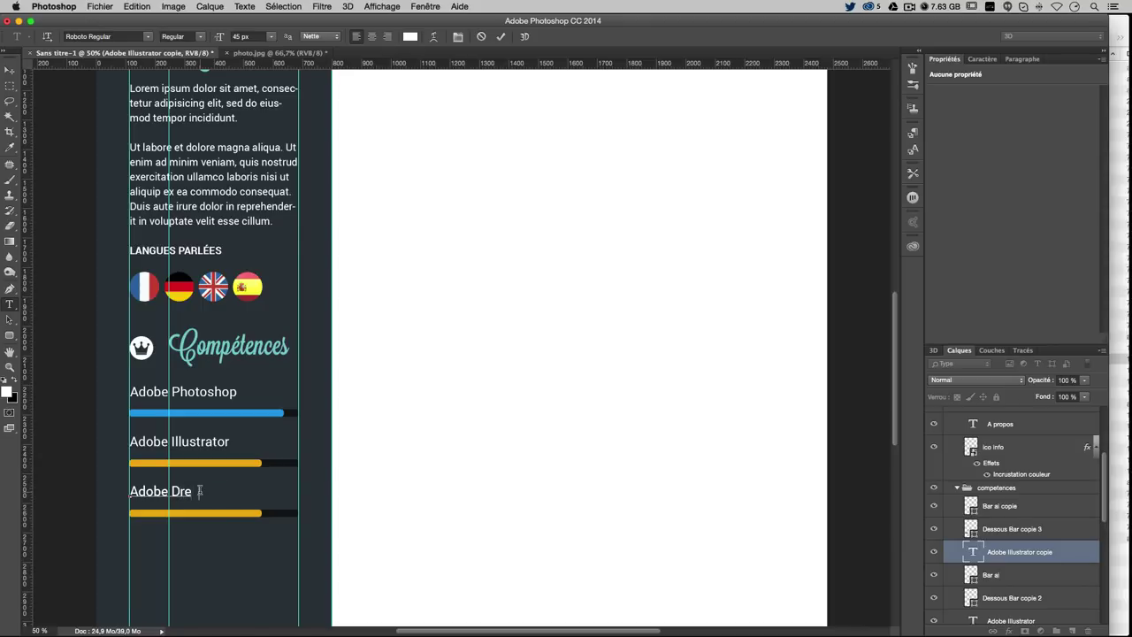
type("amwe")
type("aver")
left_click(10, 68)
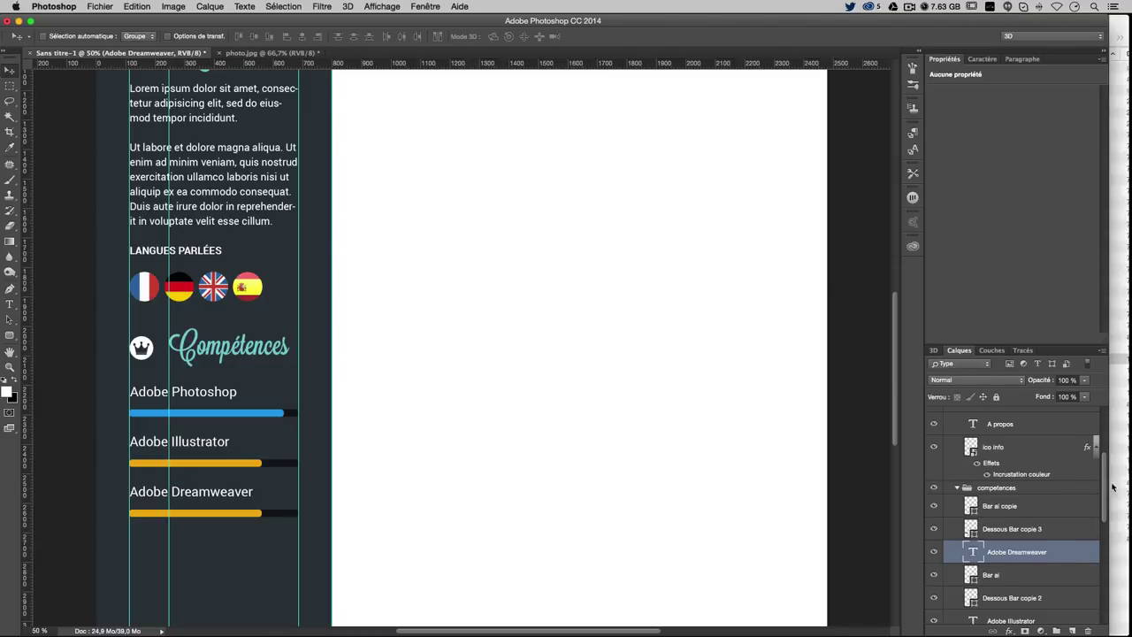
left_click(1000, 507)
double_click(998, 507)
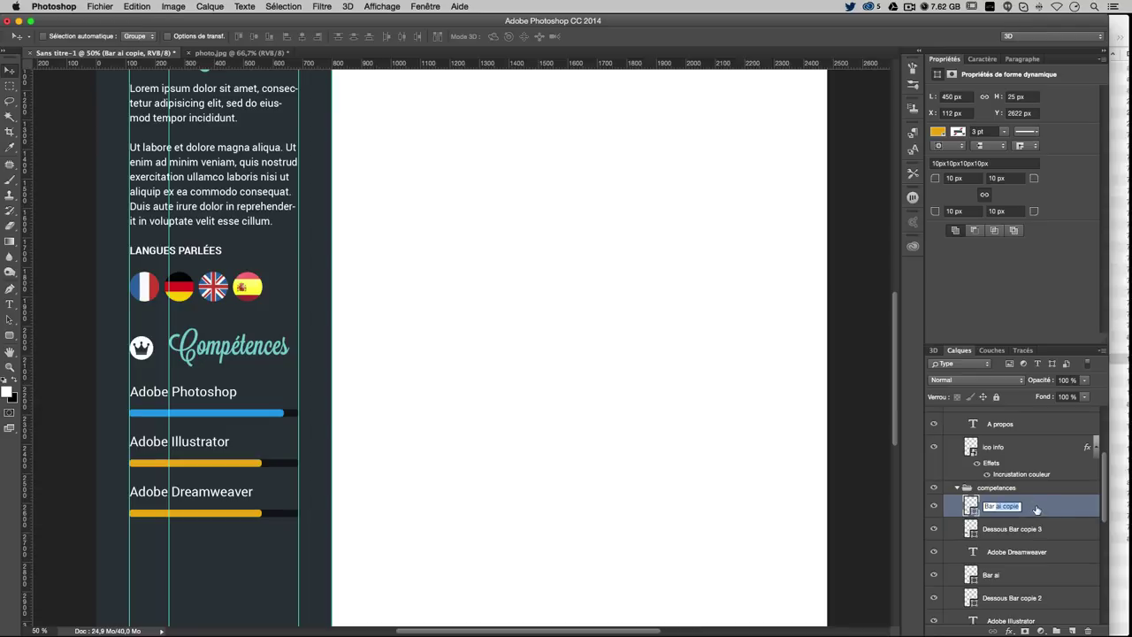
type("Bar dw")
key("Return")
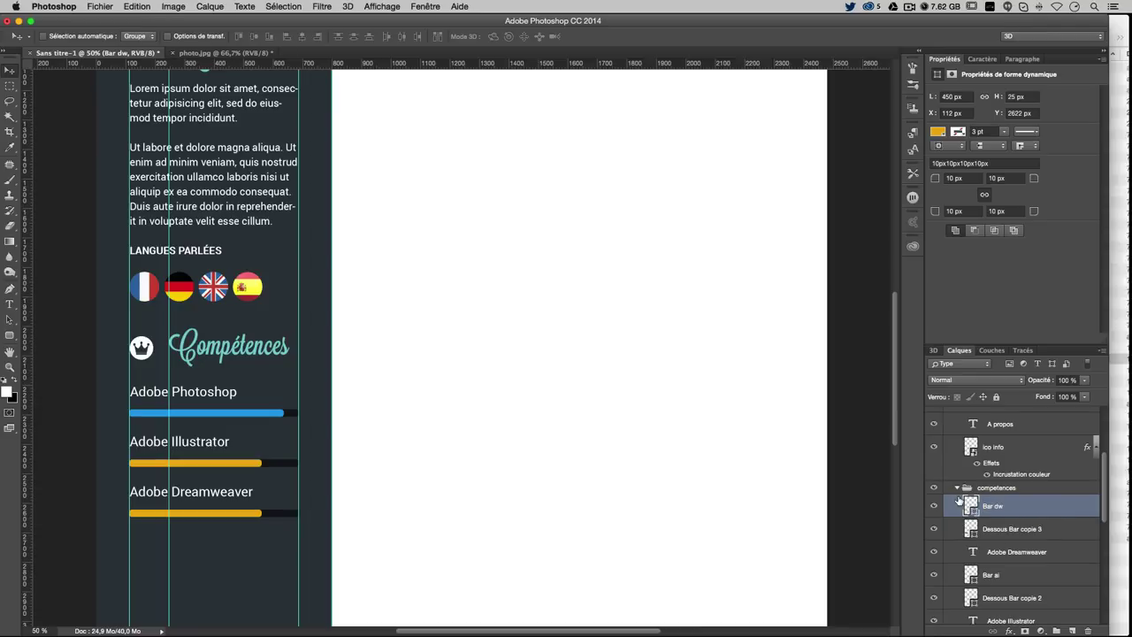
- Fill the Bar dw shape with bright green #4cc10d
double_click(970, 505)
left_click_drag(740, 307, 739, 306)
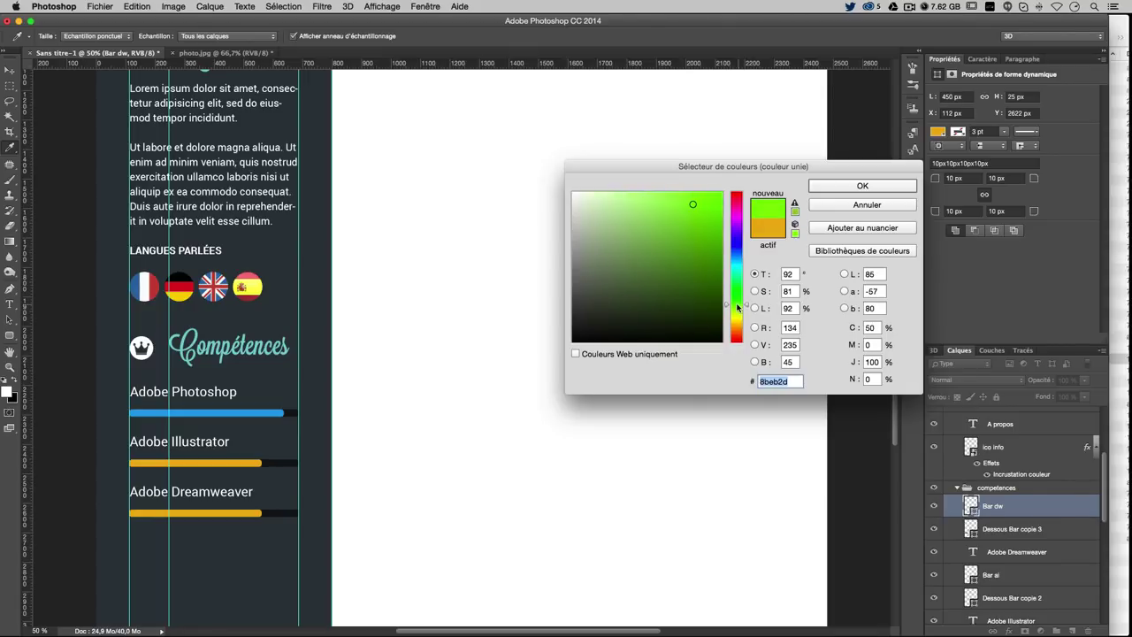
left_click_drag(738, 305, 746, 309)
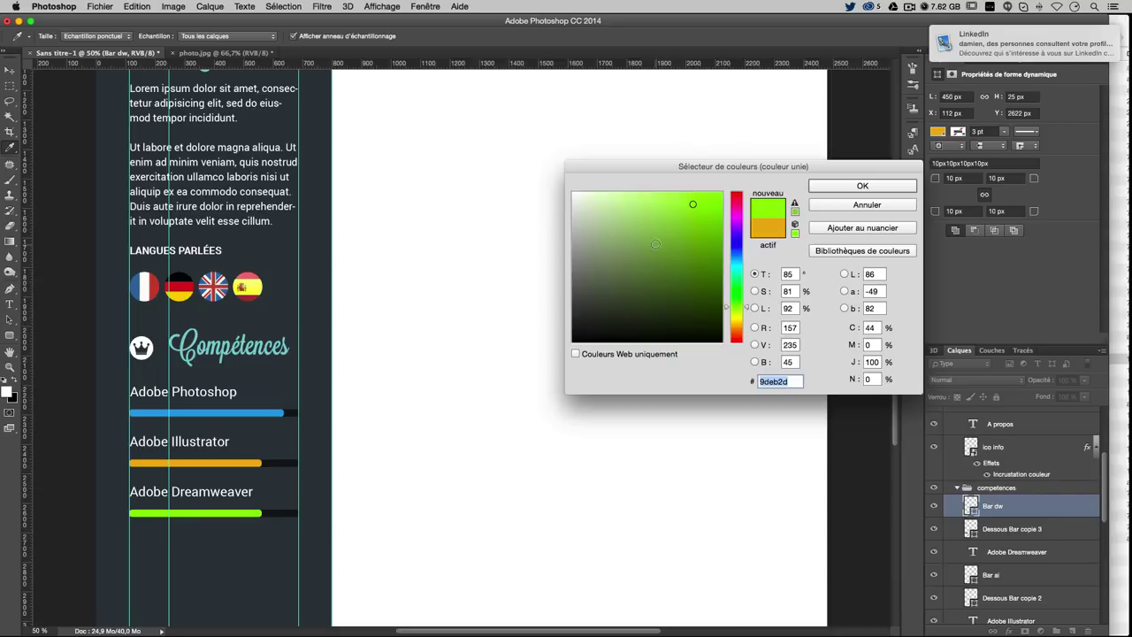
left_click_drag(711, 213, 701, 203)
left_click_drag(743, 311, 748, 307)
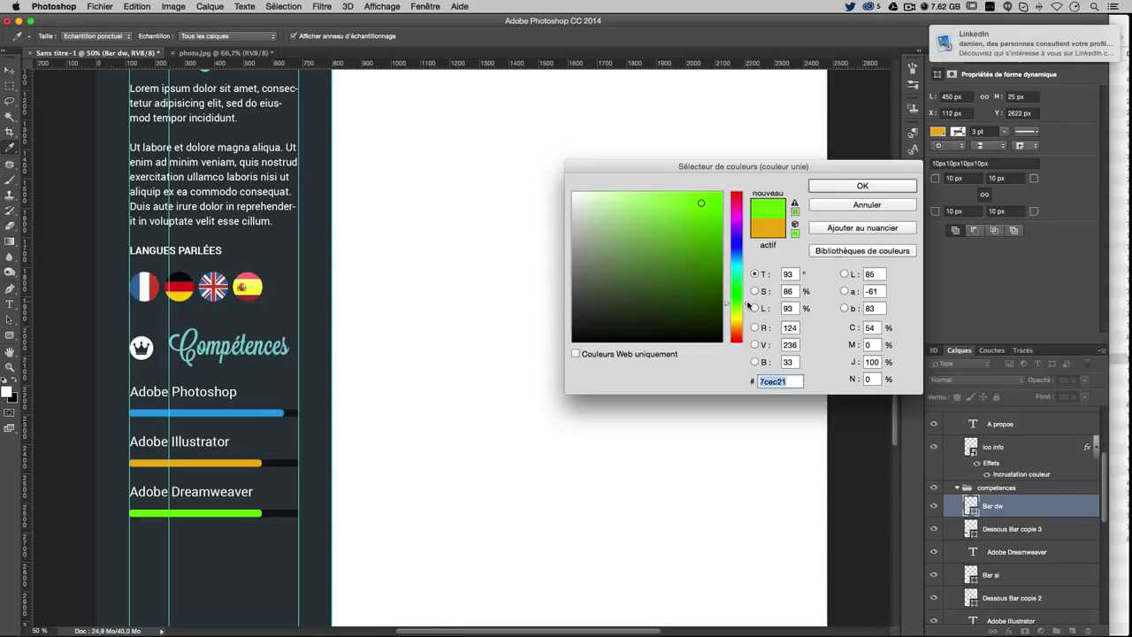
left_click_drag(699, 248, 712, 228)
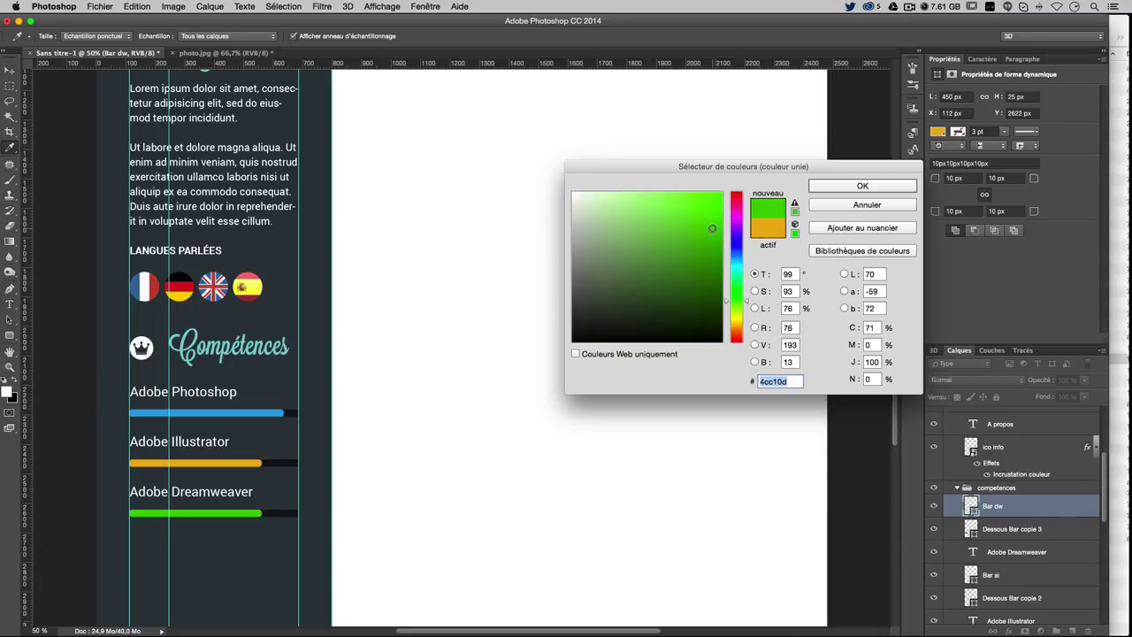
left_click(775, 381)
left_click(862, 186)
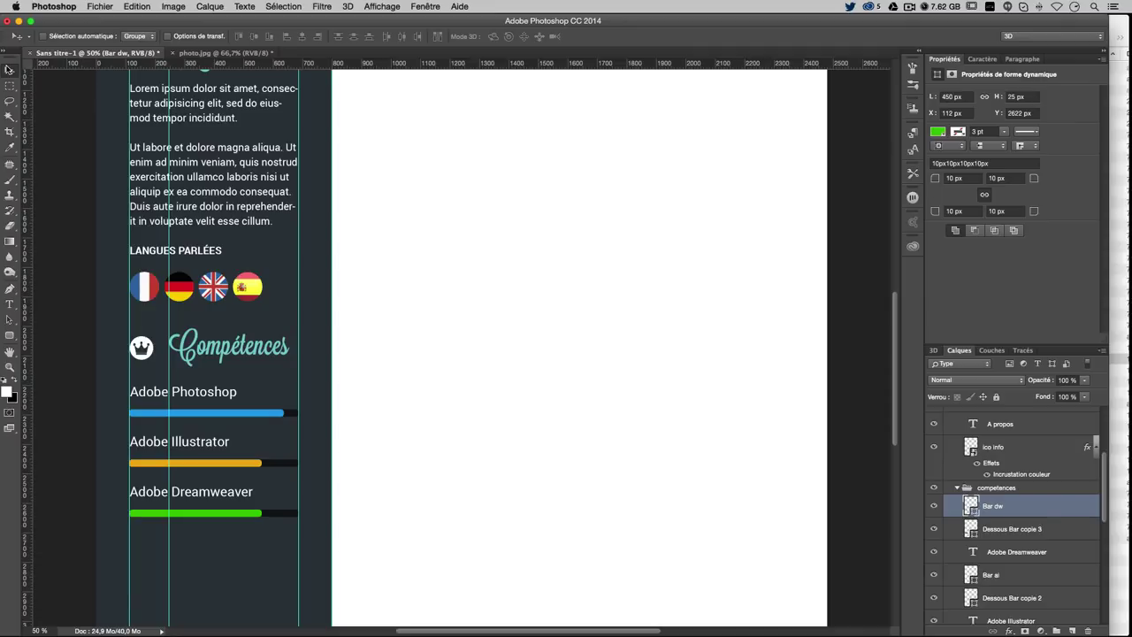
left_click(1029, 552, "shift")
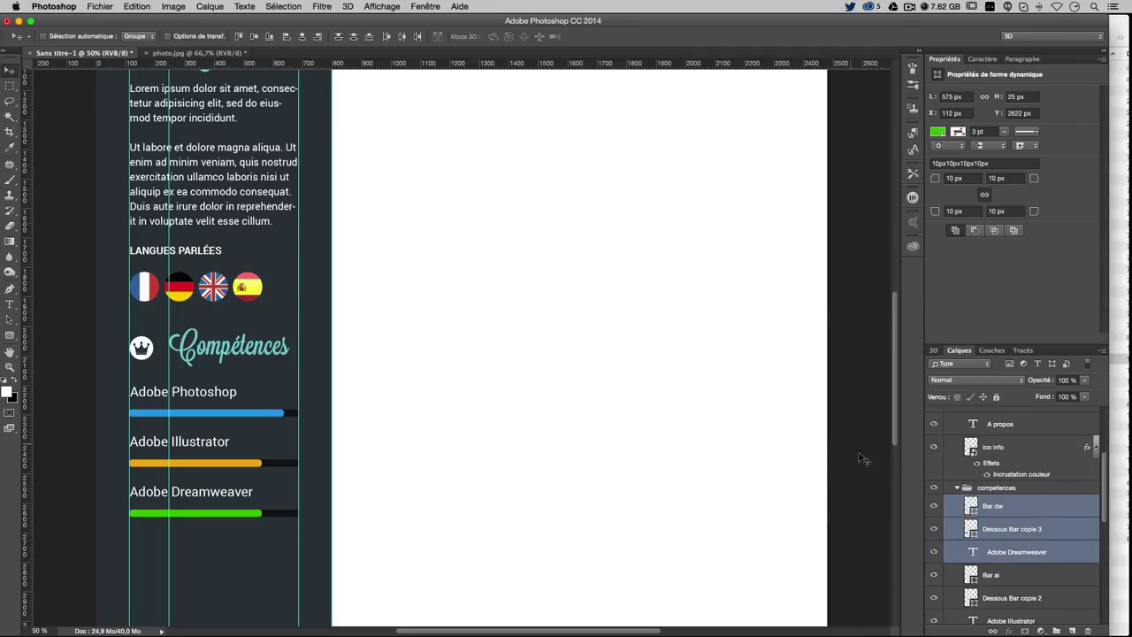
- Duplicate the Dreamweaver row below and name the copied bar layer 'Bar AE'
left_click_drag(260, 275, 255, 320, "alt")
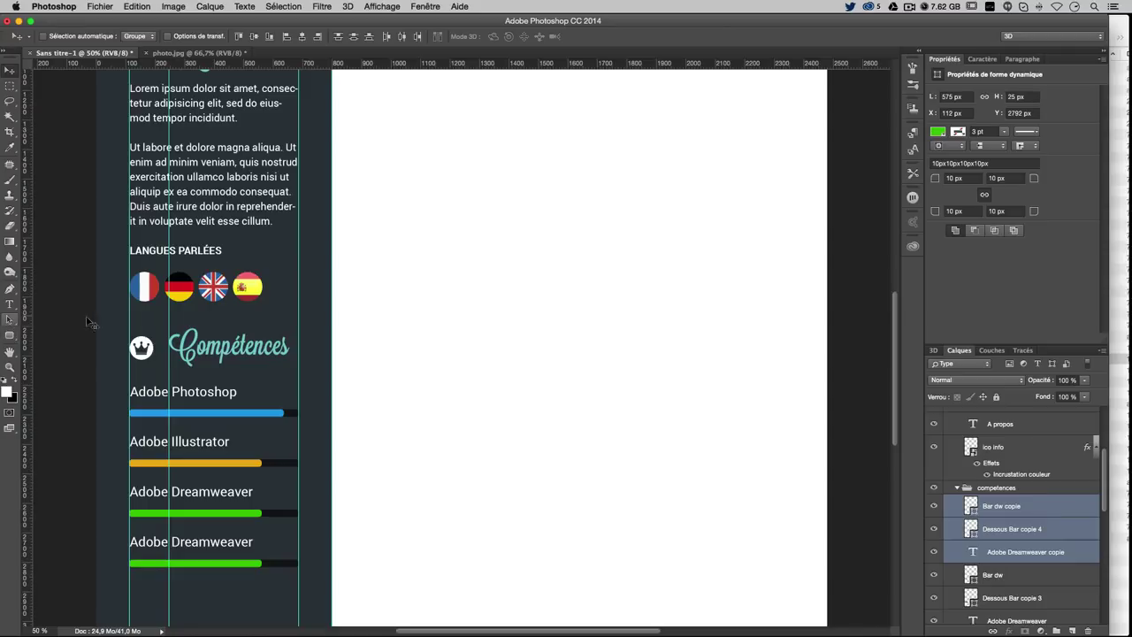
double_click(1003, 506)
double_click(1002, 506)
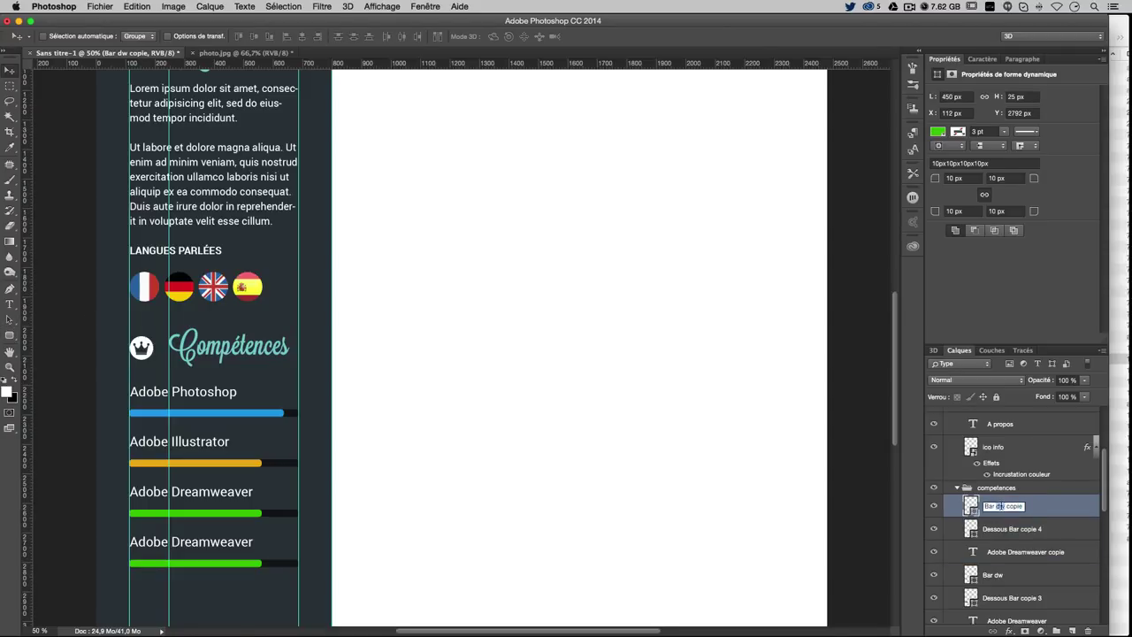
triple_click(1002, 506)
type("Bar AE")
key("Return")
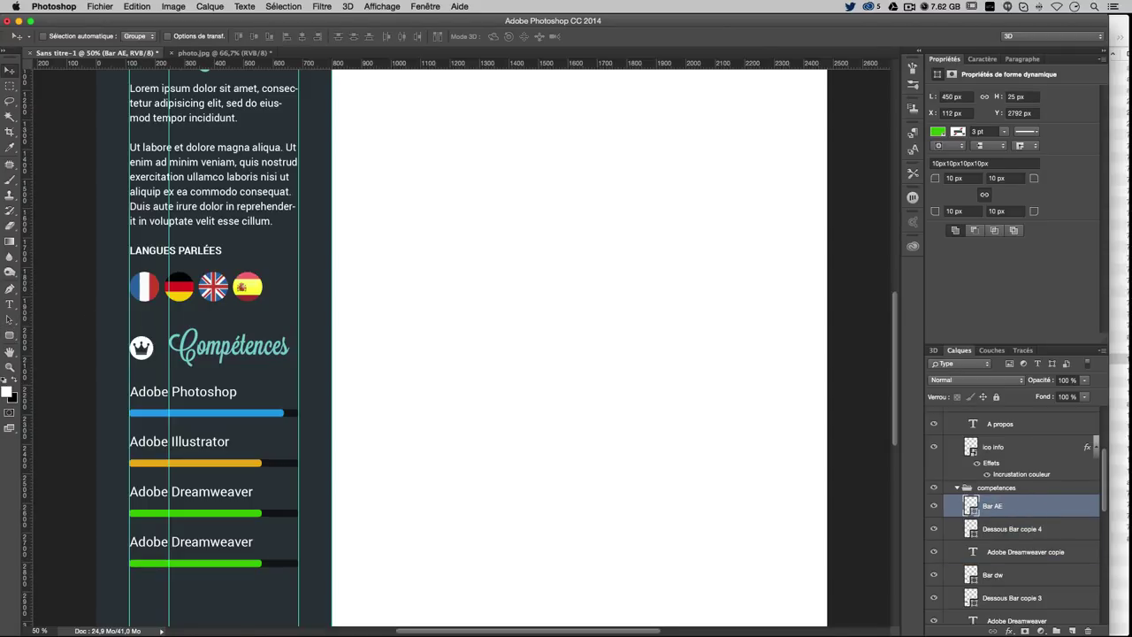
- Fill Bar AE with purple #8321c2
double_click(971, 506)
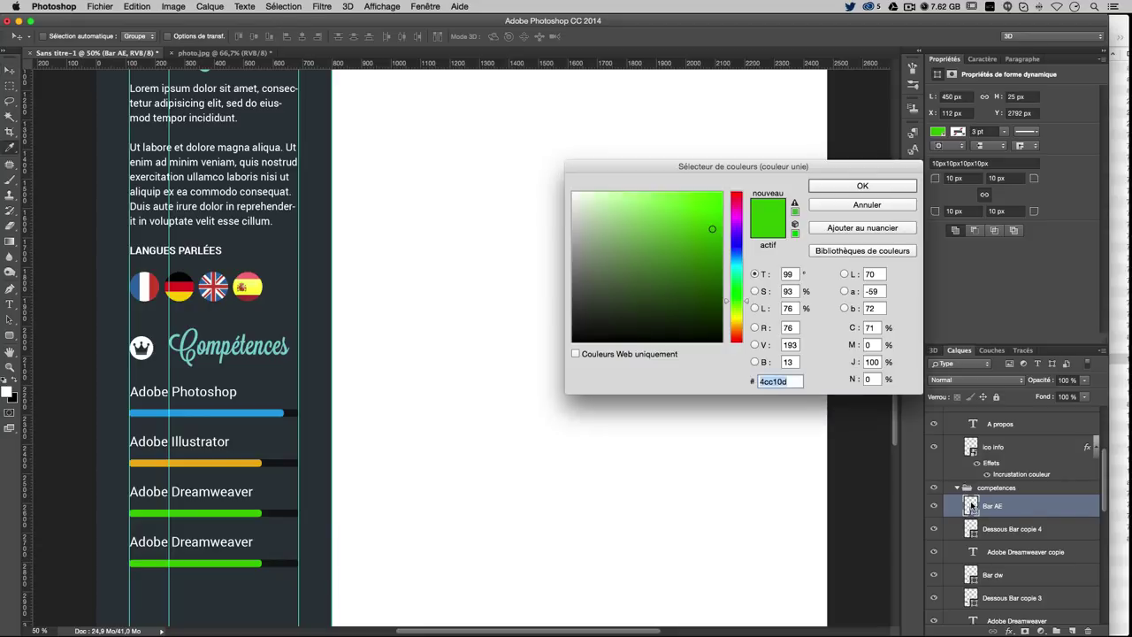
left_click(736, 217)
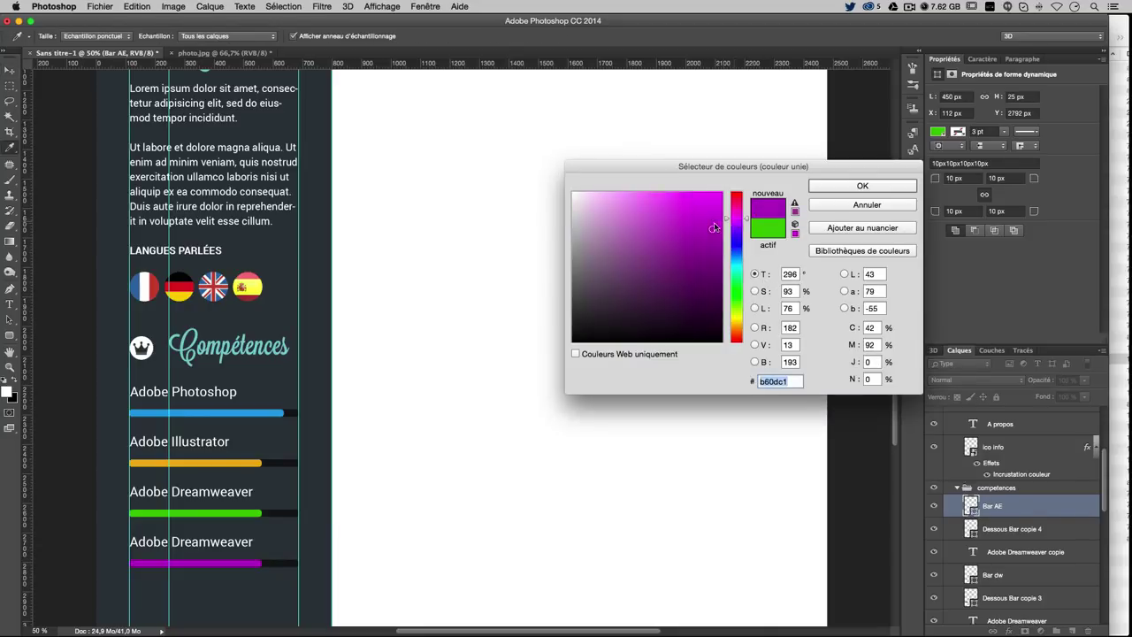
left_click(688, 243)
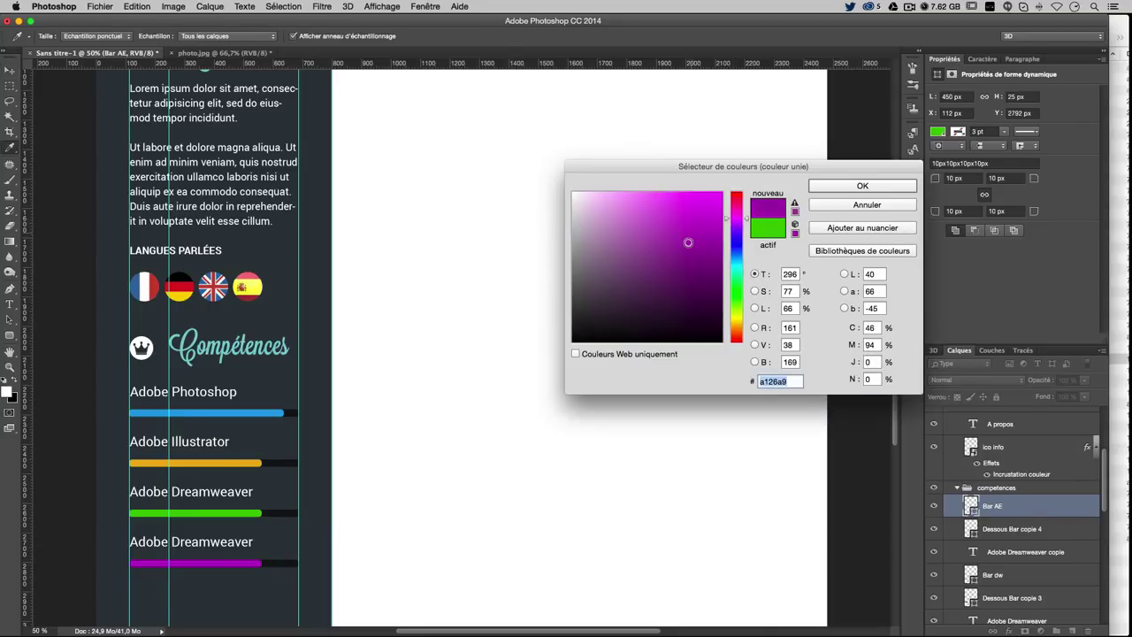
left_click(741, 228)
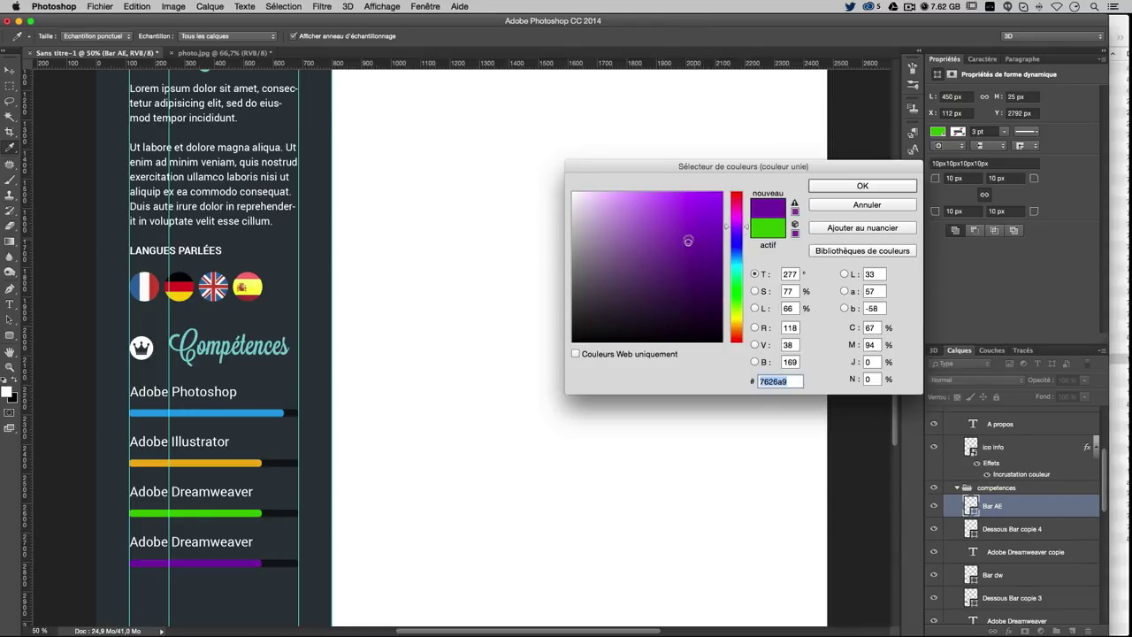
left_click(687, 221)
left_click_drag(687, 220, 688, 225)
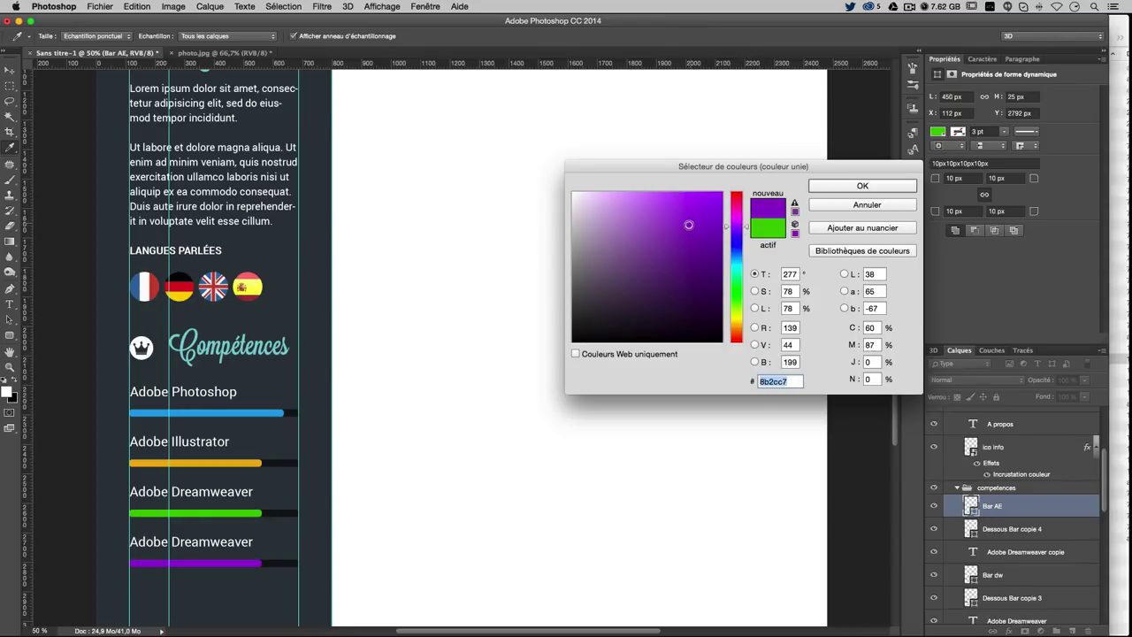
left_click(698, 228)
left_click(894, 189)
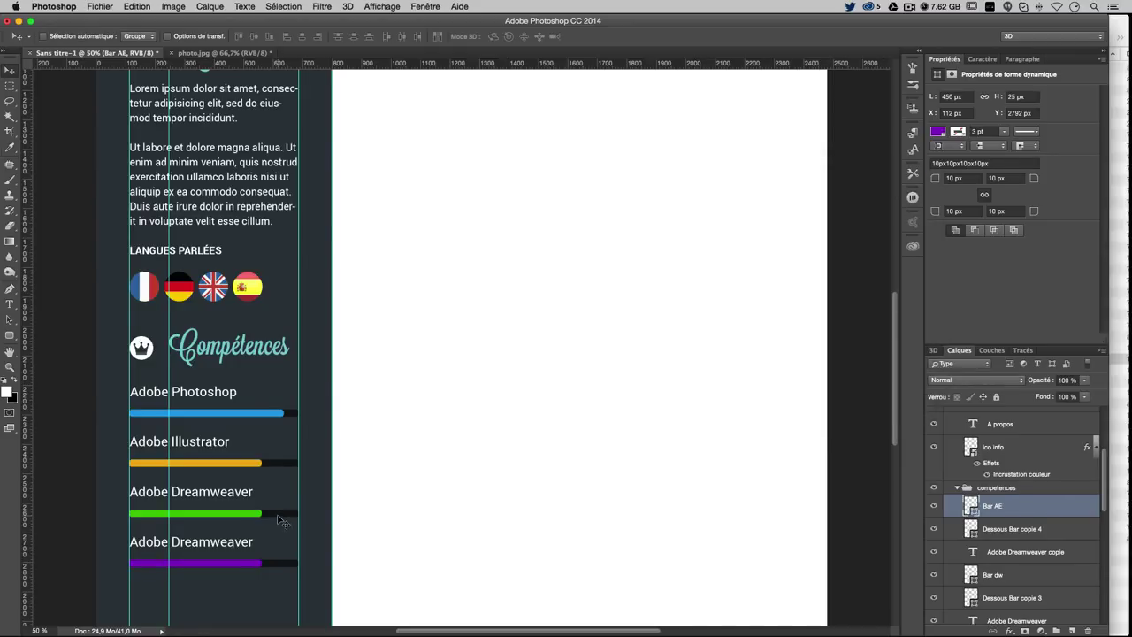
- Shrink the green Bar dw to 400 px wide
right_click(245, 517)
left_click(240, 515)
left_click(996, 576)
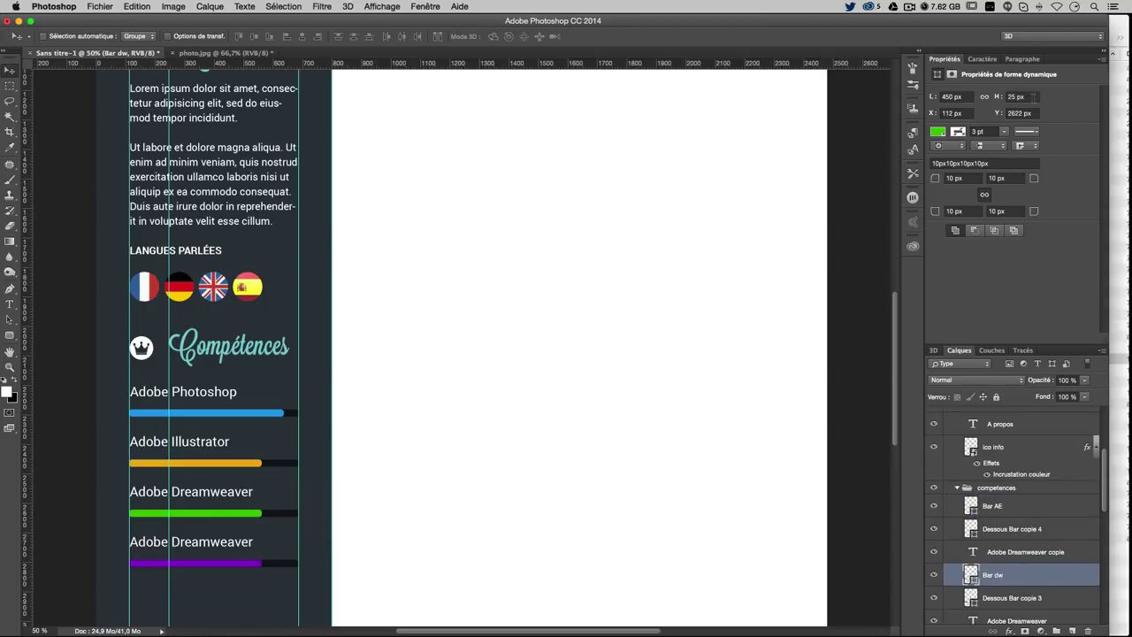
left_click(961, 97)
type("4")
key("Return")
- Set the purple Bar AE width to 515 px and hide the guides
left_click(1000, 506)
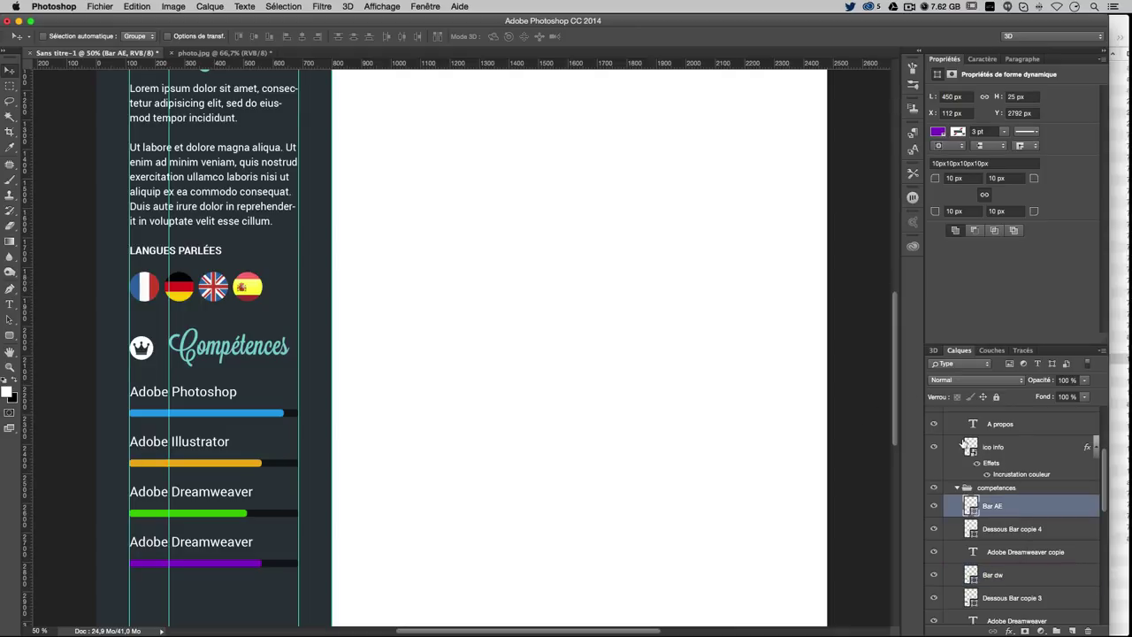
left_click(953, 97)
type("415")
key("Return")
scroll(567, 353, "left", 3)
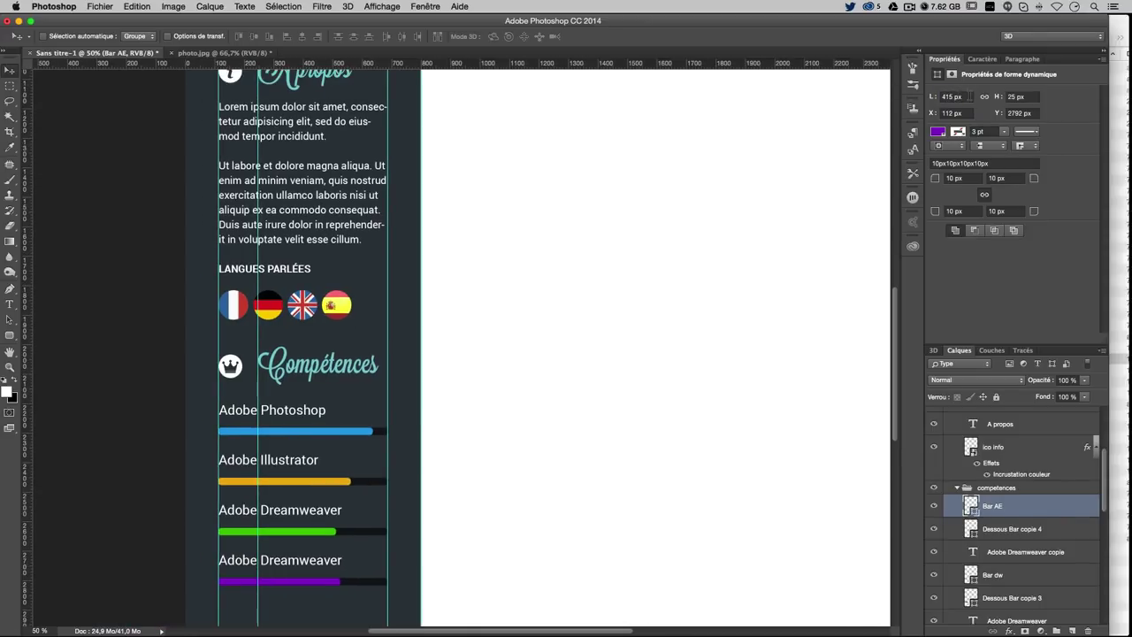
type("415")
key("Return")
scroll(397, 147, "right", 5)
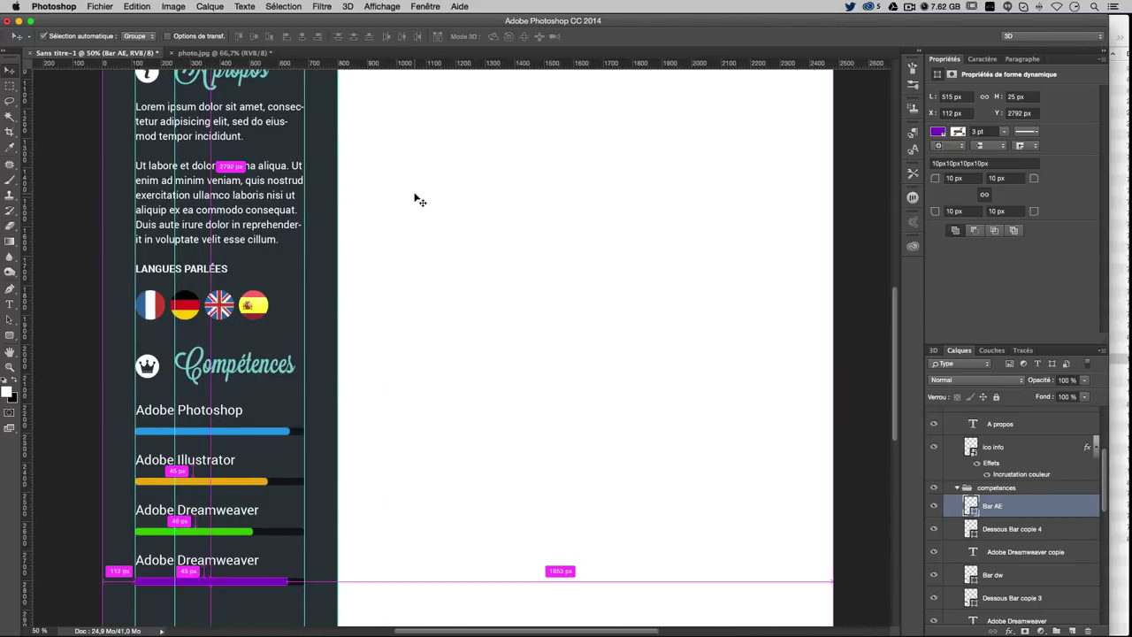
key("ctrl+semicolon")
scroll(486, 307, "down", 2)
scroll(486, 307, "up", 1)
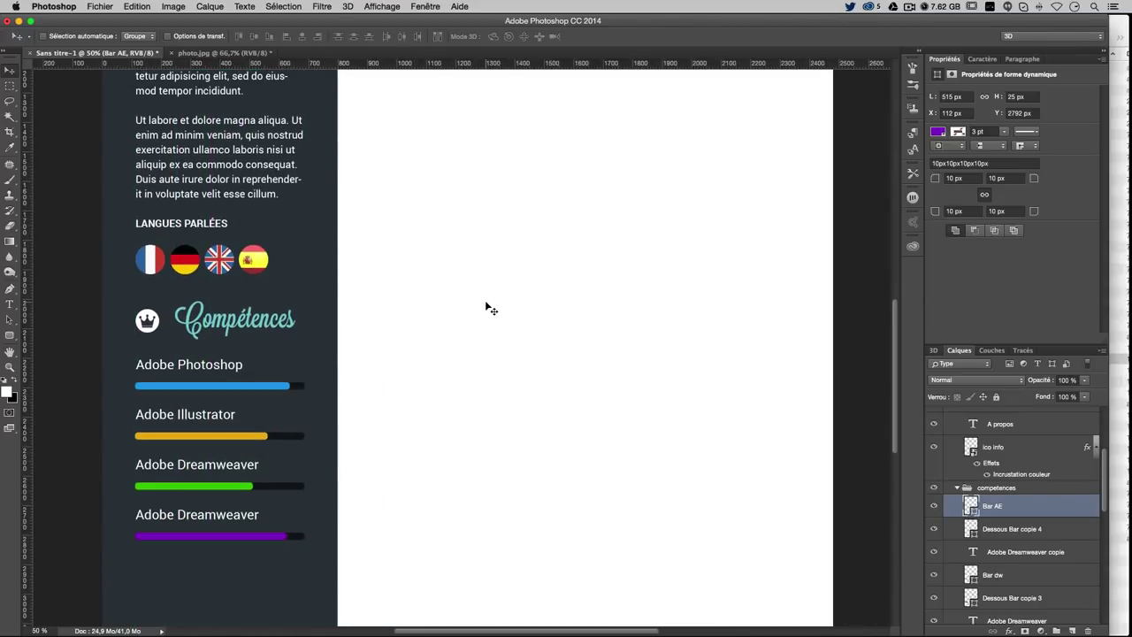
scroll(1032, 479, "up", 2)
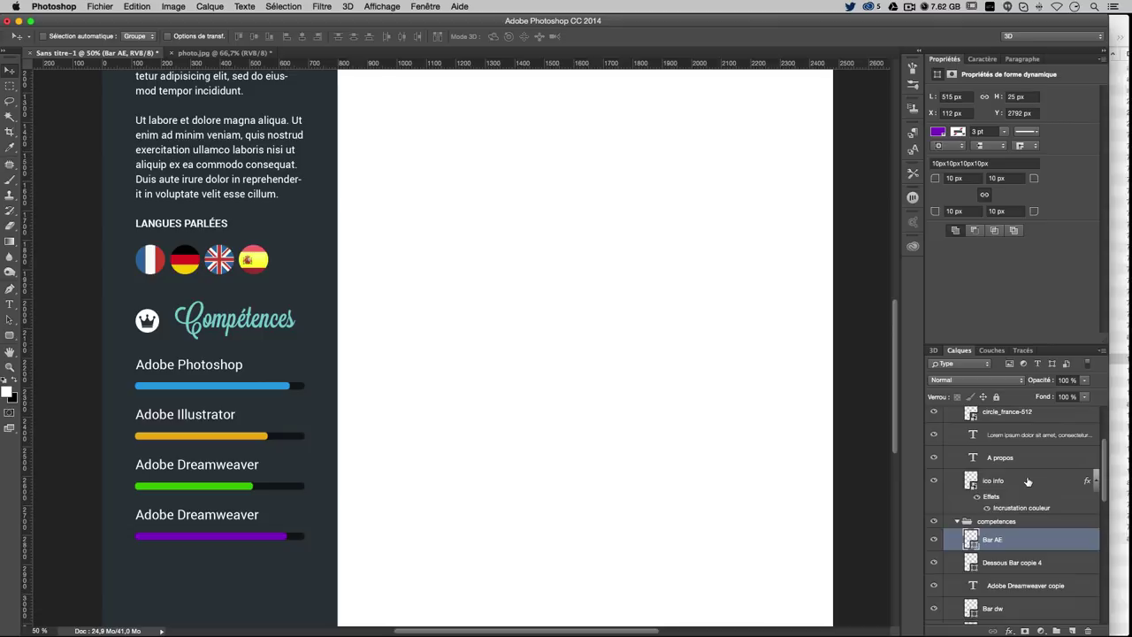
- Toggle the competences group's collapse and visibility, leaving it collapsed and visible
left_click(957, 522)
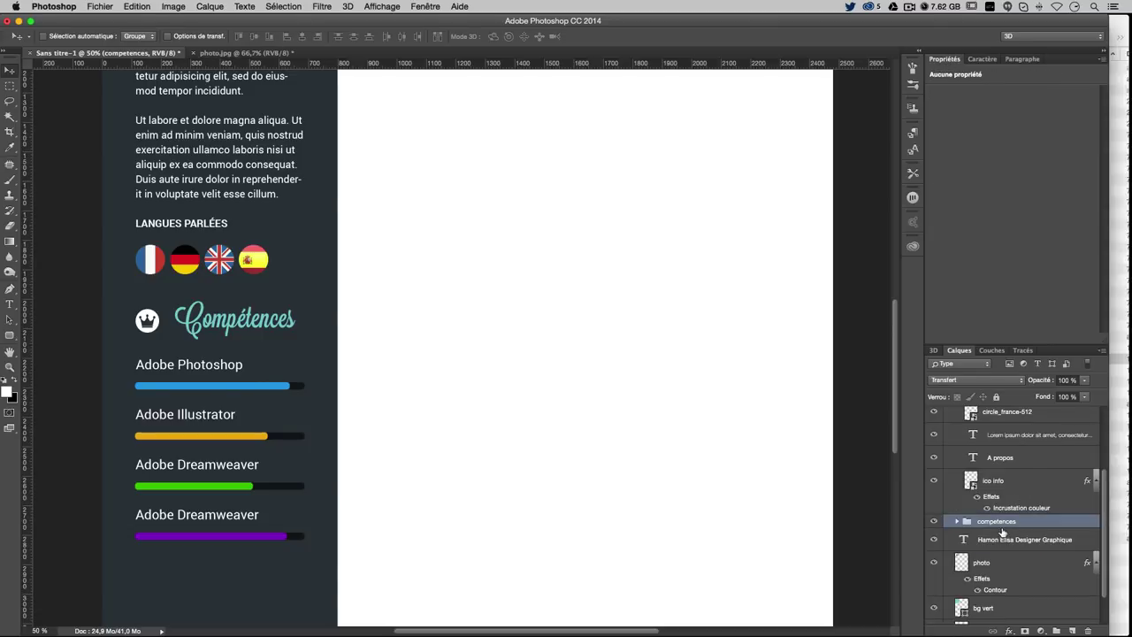
left_click(958, 522)
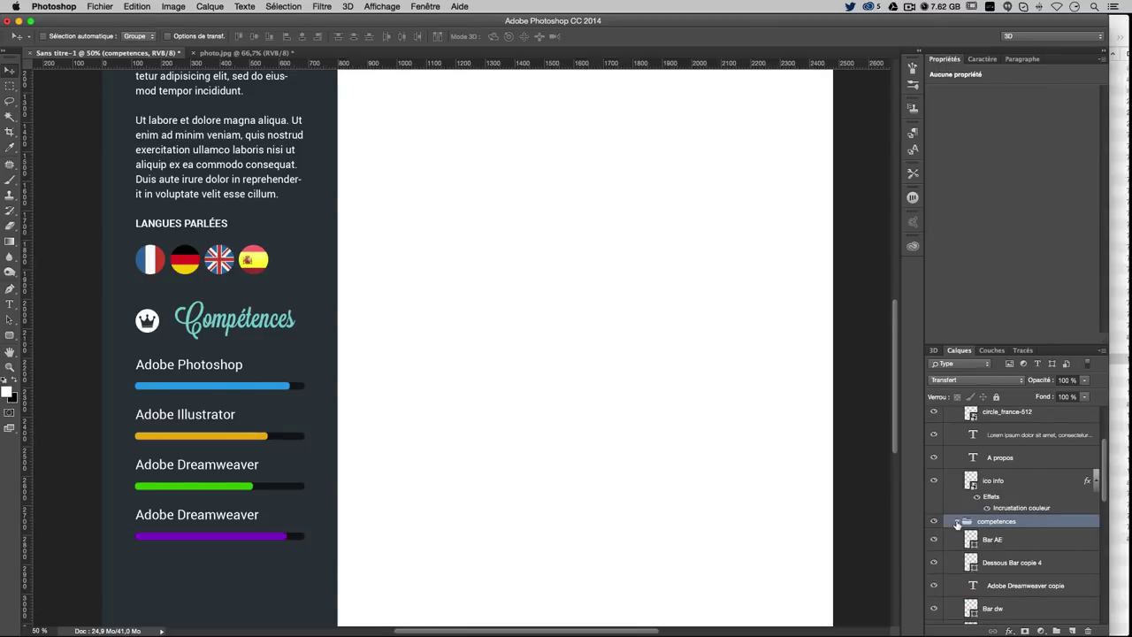
left_click(959, 522)
scroll(973, 520, "up", 2)
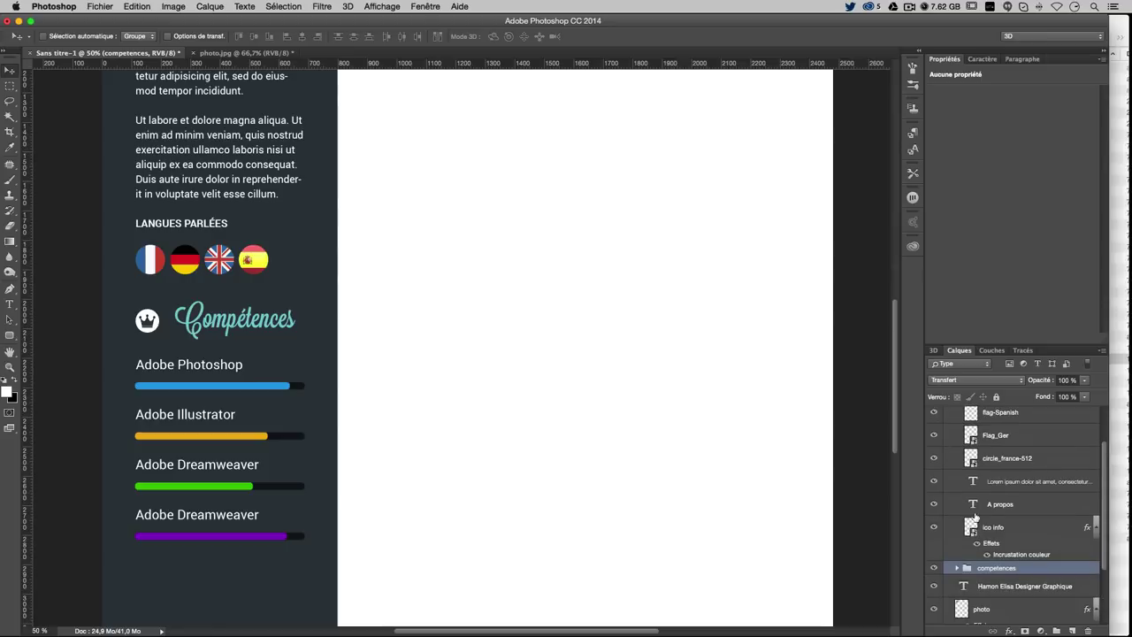
left_click(935, 568)
left_click(934, 568)
left_click(934, 568)
left_click(934, 568)
- Zoom out, then collapse the A propos group and expand competences
key("super+minus")
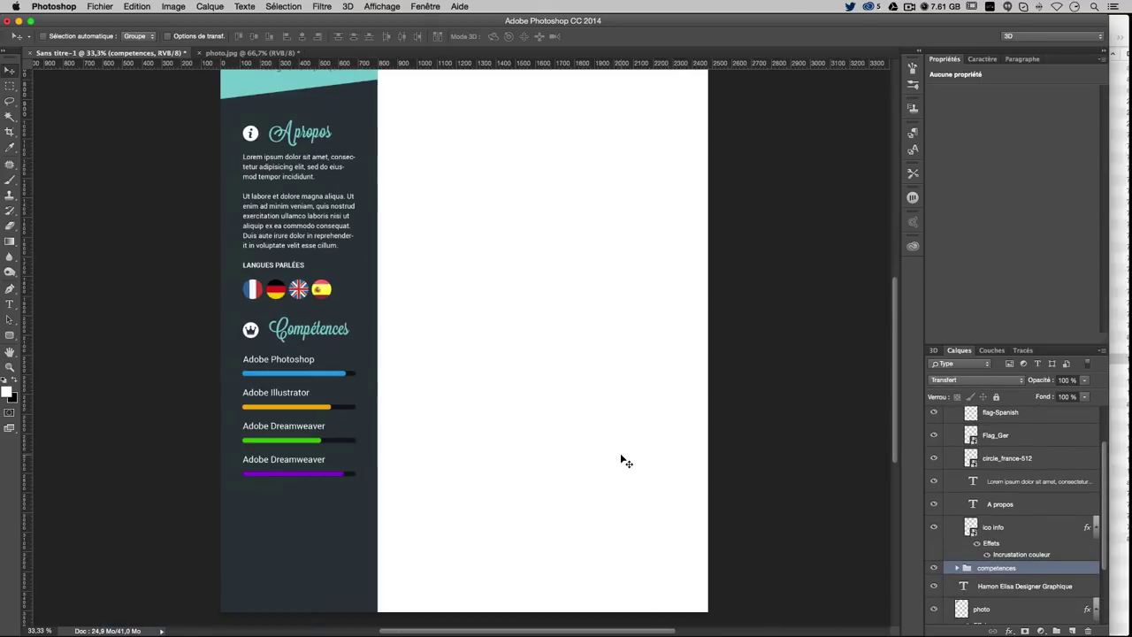
scroll(630, 461, "up", 2)
scroll(637, 459, "down", 1)
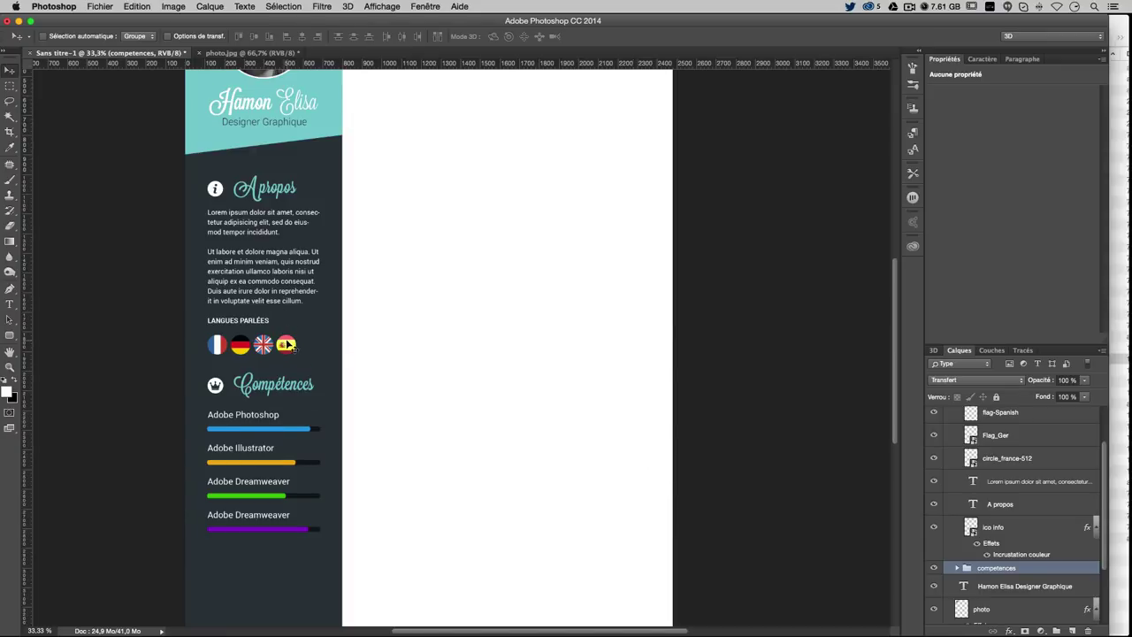
scroll(354, 359, "down", 1)
scroll(1039, 534, "up", 2)
scroll(1000, 495, "up", 2)
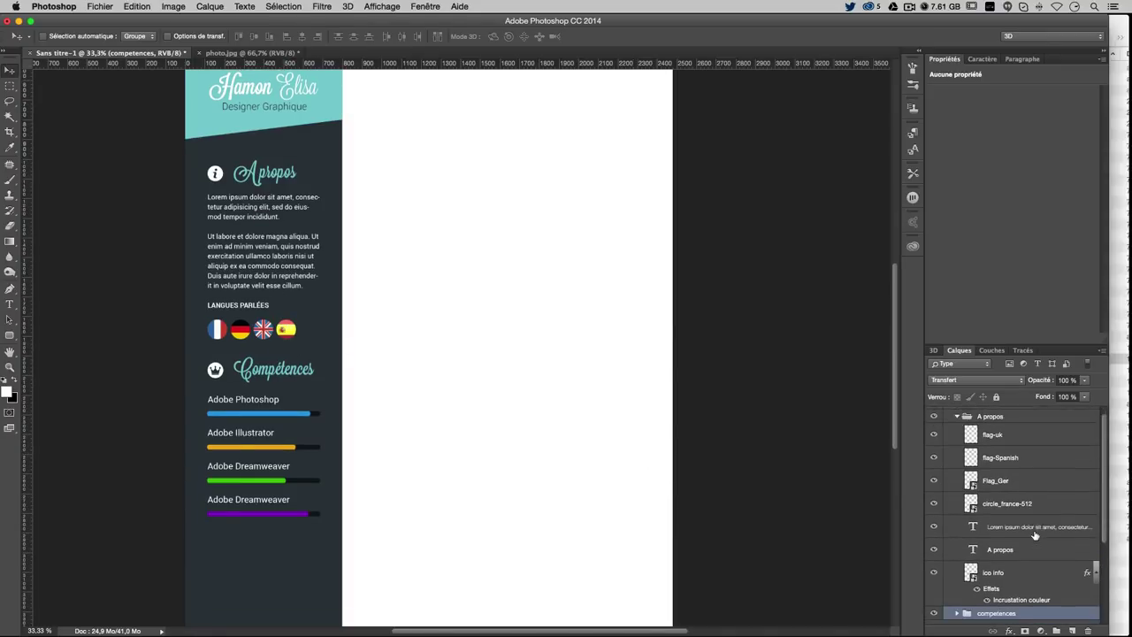
left_click(956, 427)
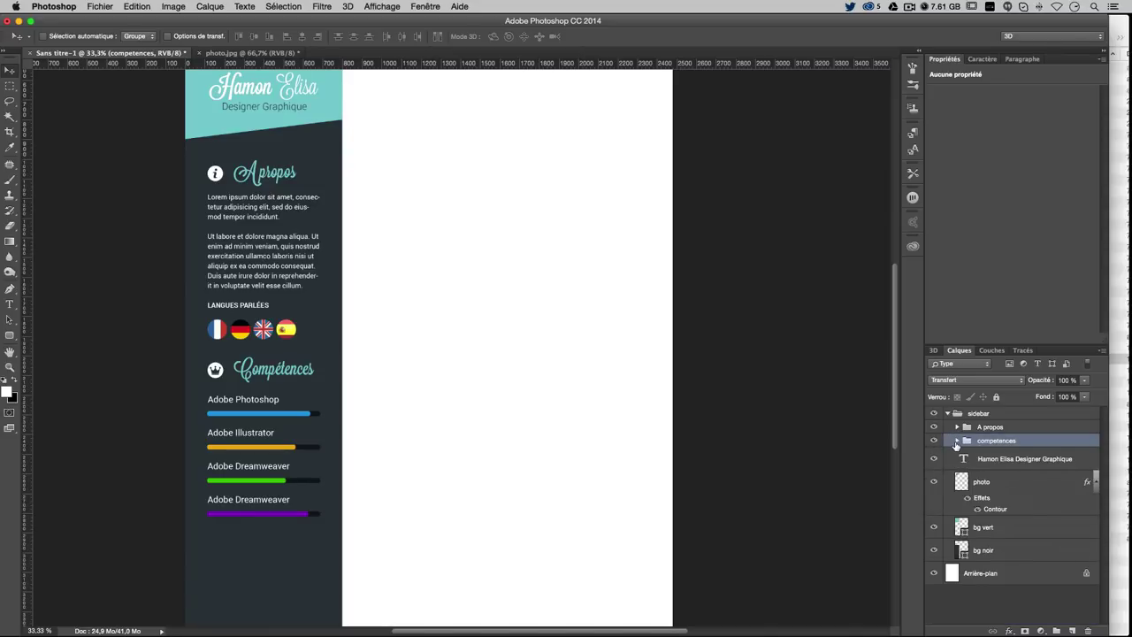
left_click(956, 441)
scroll(1017, 485, "down", 2)
- Show the 14165 icon, then duplicate the Compétences heading and puce circle lower in the sidebar
scroll(1026, 531, "down", 2)
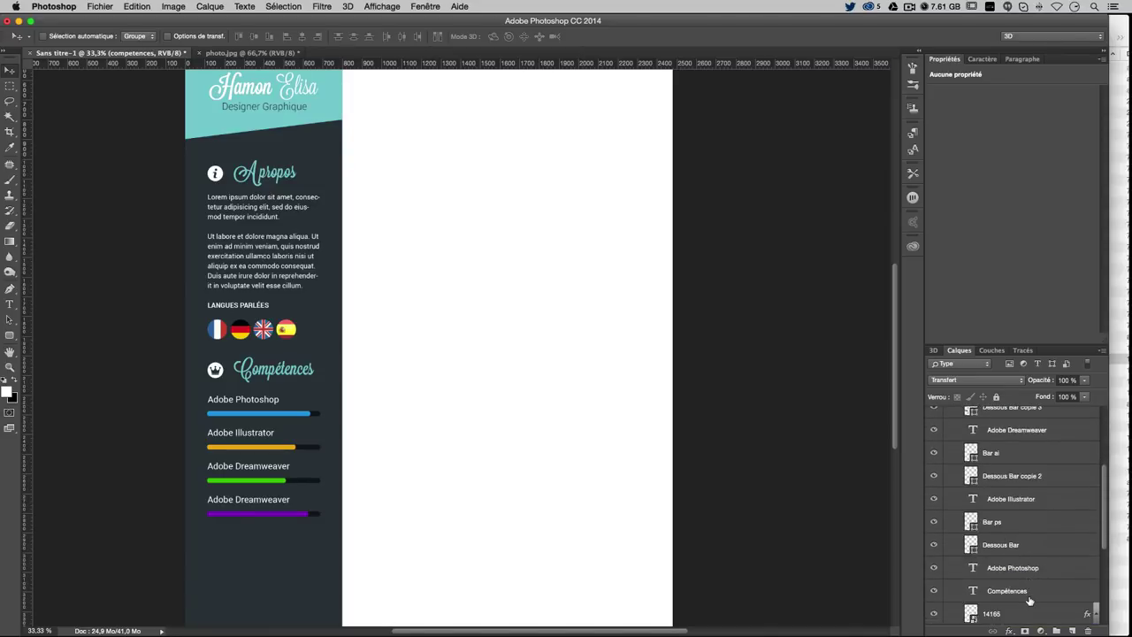
scroll(1029, 601, "down", 1)
scroll(1029, 601, "down", 2)
scroll(1029, 601, "down", 1)
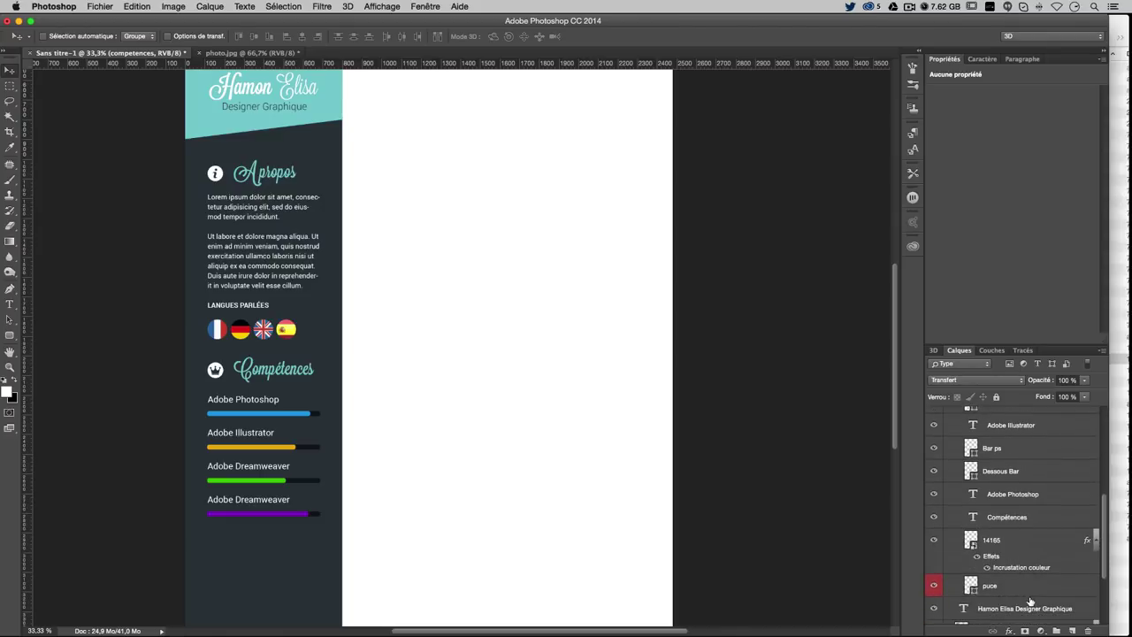
scroll(1029, 601, "down", 1)
left_click(1021, 576)
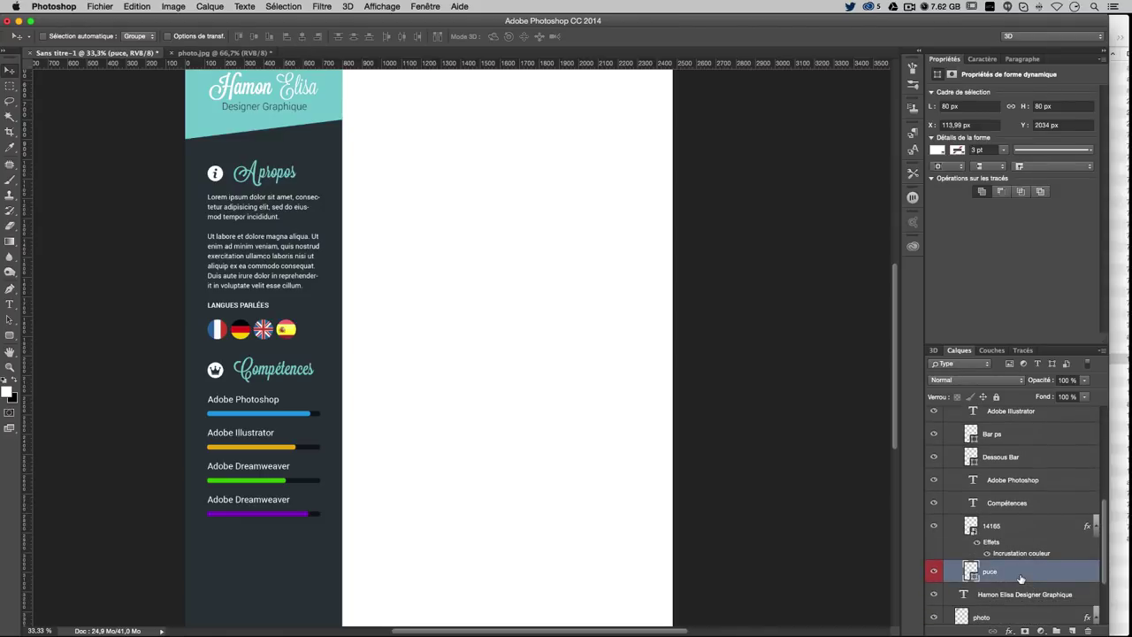
left_click(935, 525)
left_click(1004, 504, "ctrl")
left_click(934, 571)
left_click(934, 572)
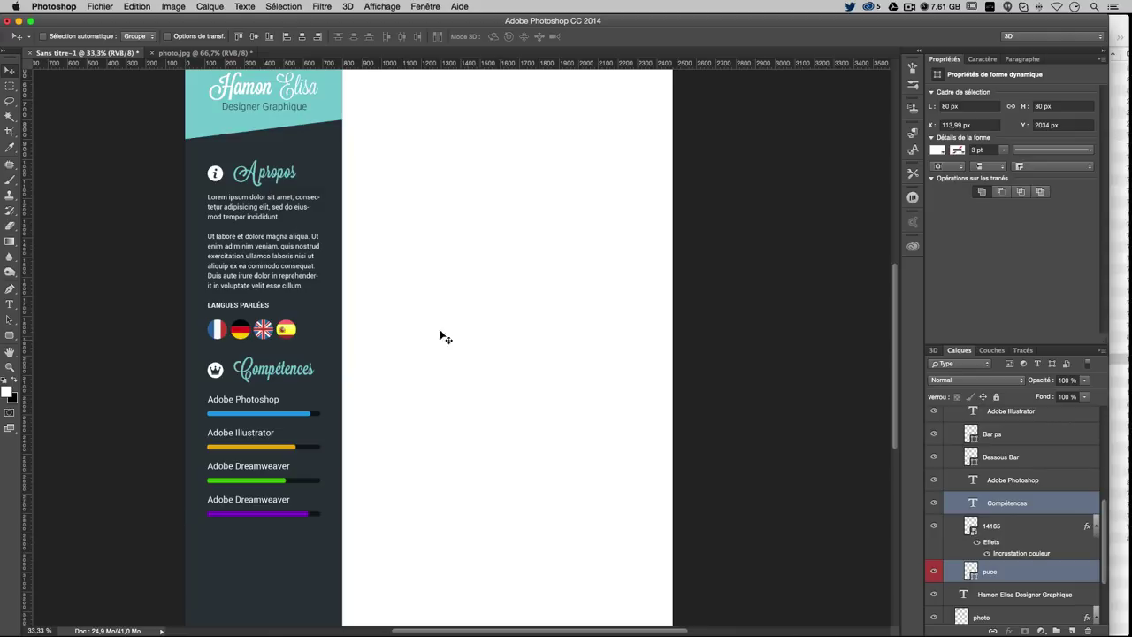
left_click_drag(422, 316, 403, 491)
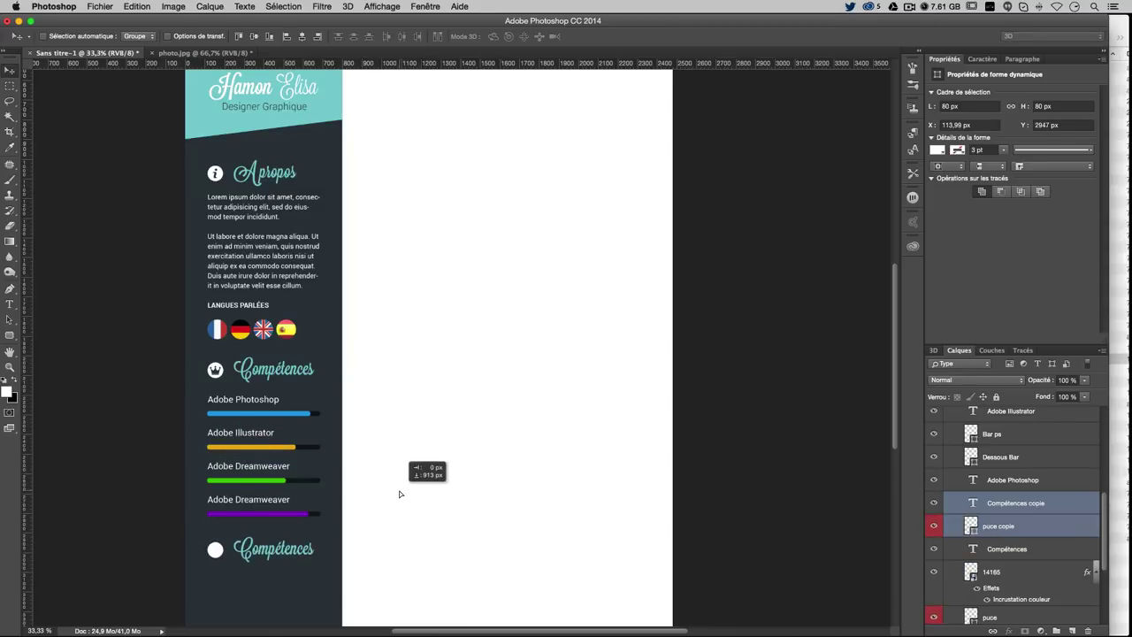
- Drag the Compétences copie and puce copie layers above the sidebar group
scroll(1018, 527, "up", 3)
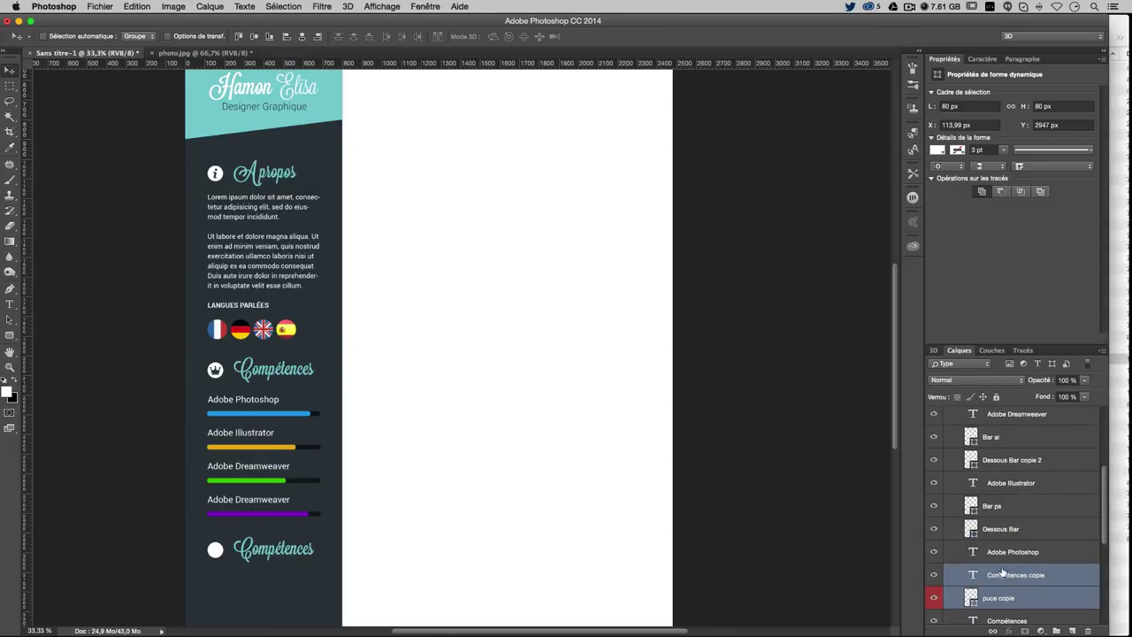
scroll(1003, 572, "up", 2)
scroll(1008, 575, "down", 5)
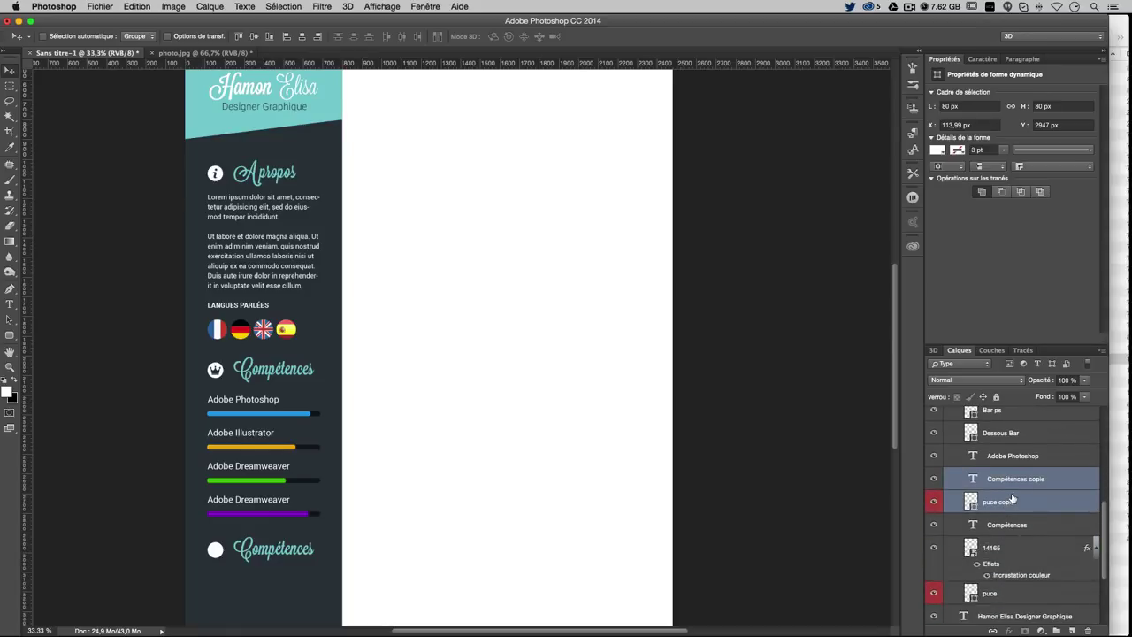
scroll(1013, 500, "down", 5)
scroll(1009, 522, "up", 2)
scroll(1006, 540, "up", 4)
scroll(1003, 558, "up", 2)
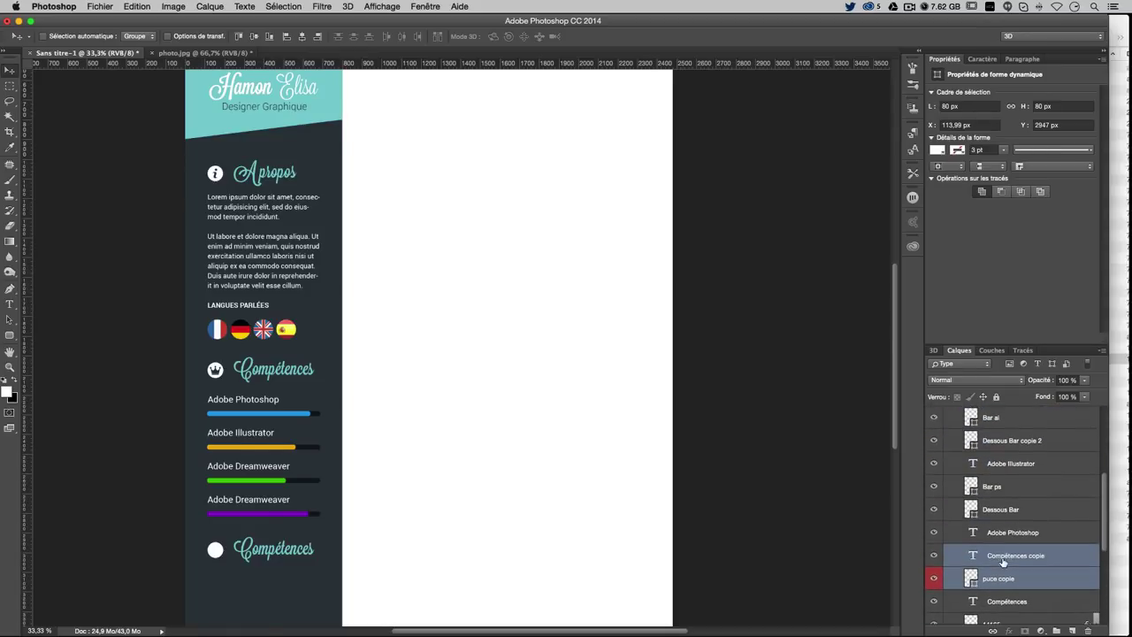
left_click_drag(1003, 562, 1018, 315)
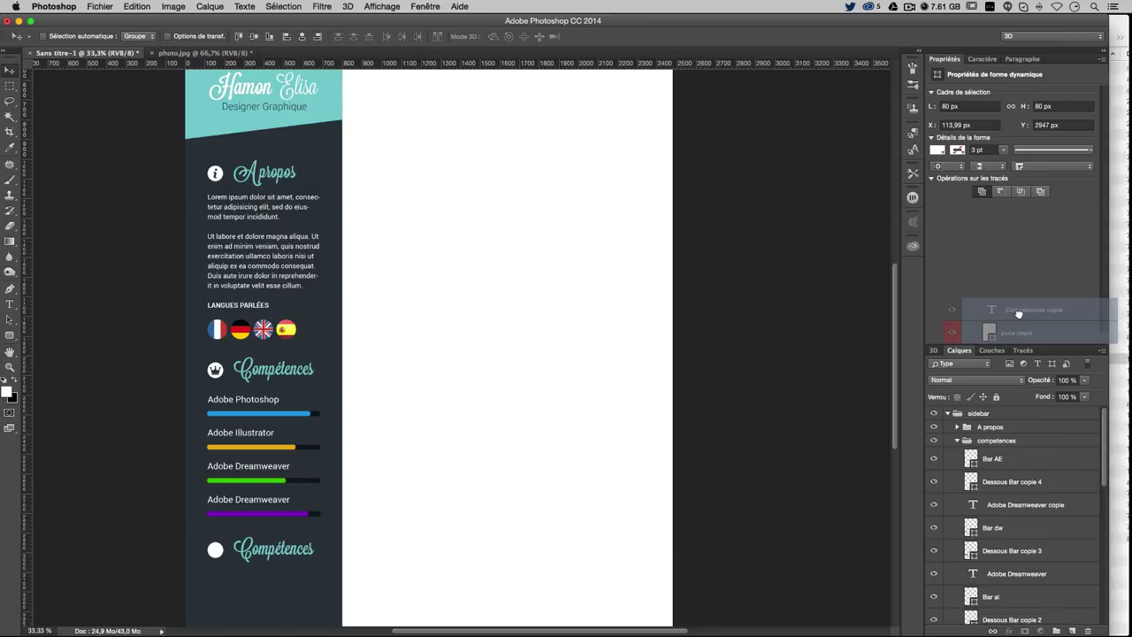
left_click_drag(1018, 314, 1003, 428)
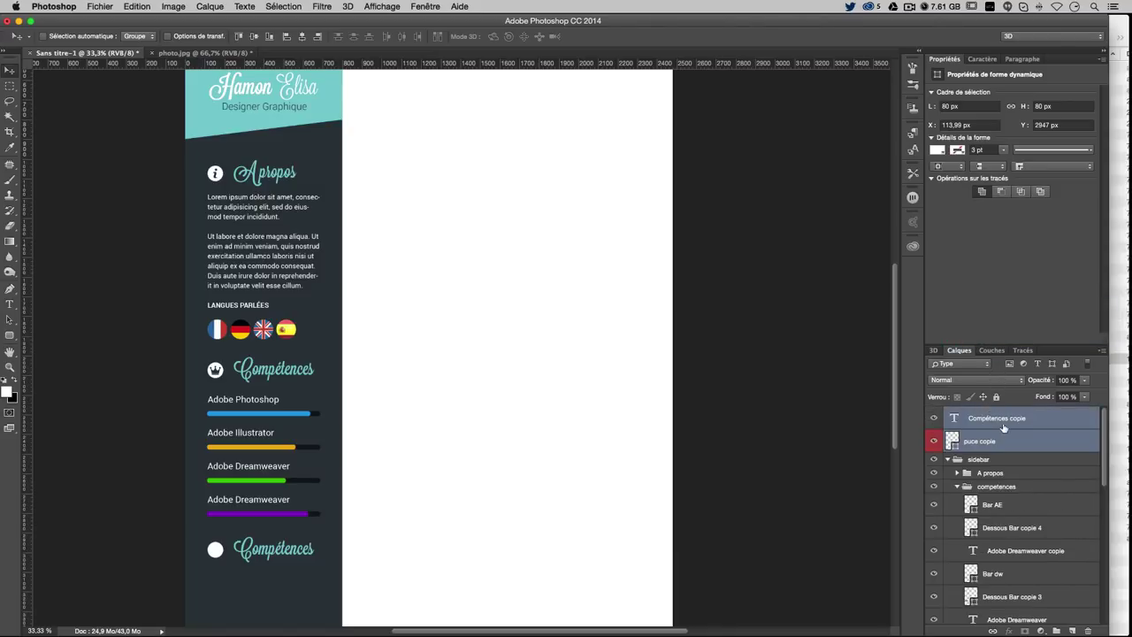
- Create a new group inside sidebar named Contact
left_click(956, 487)
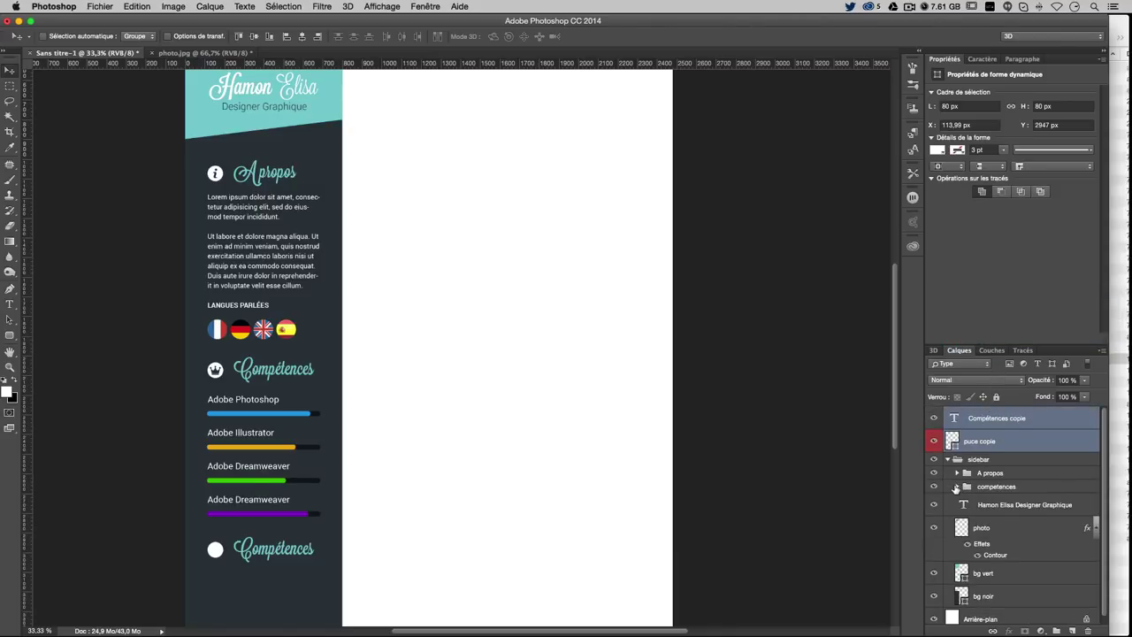
left_click(1009, 503)
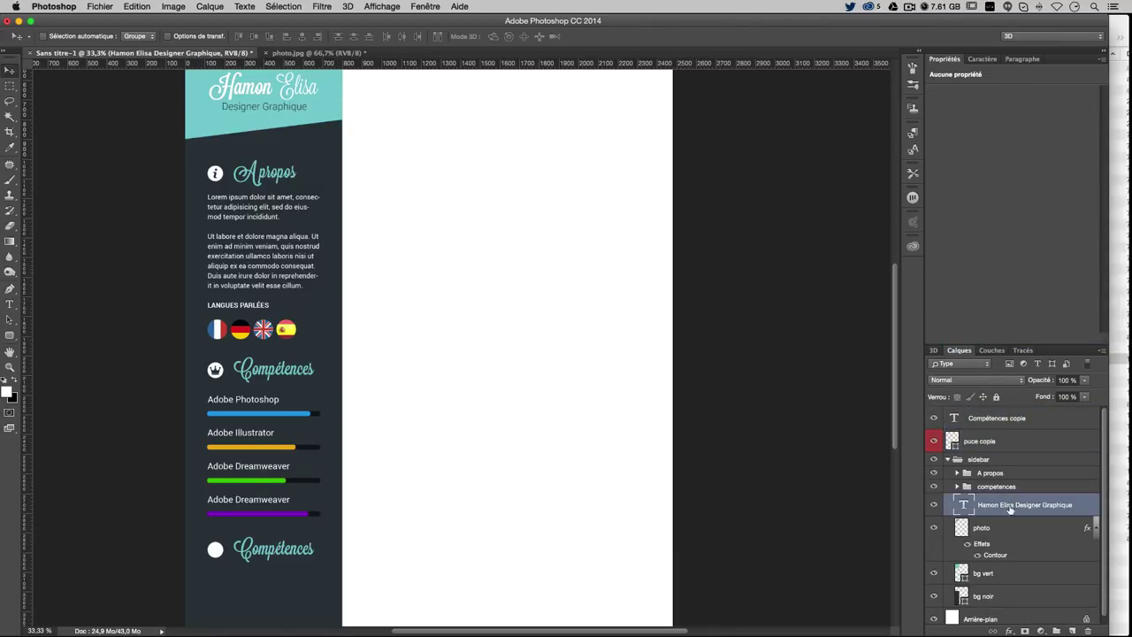
left_click(1056, 631)
key("c")
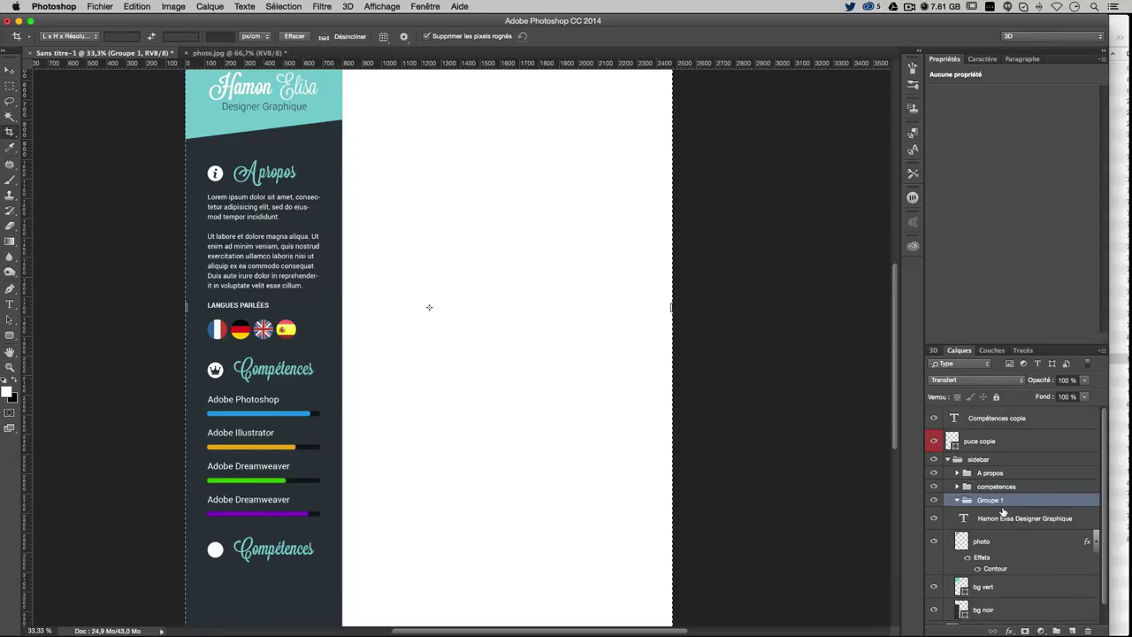
double_click(991, 501)
type("Contact")
key("Return")
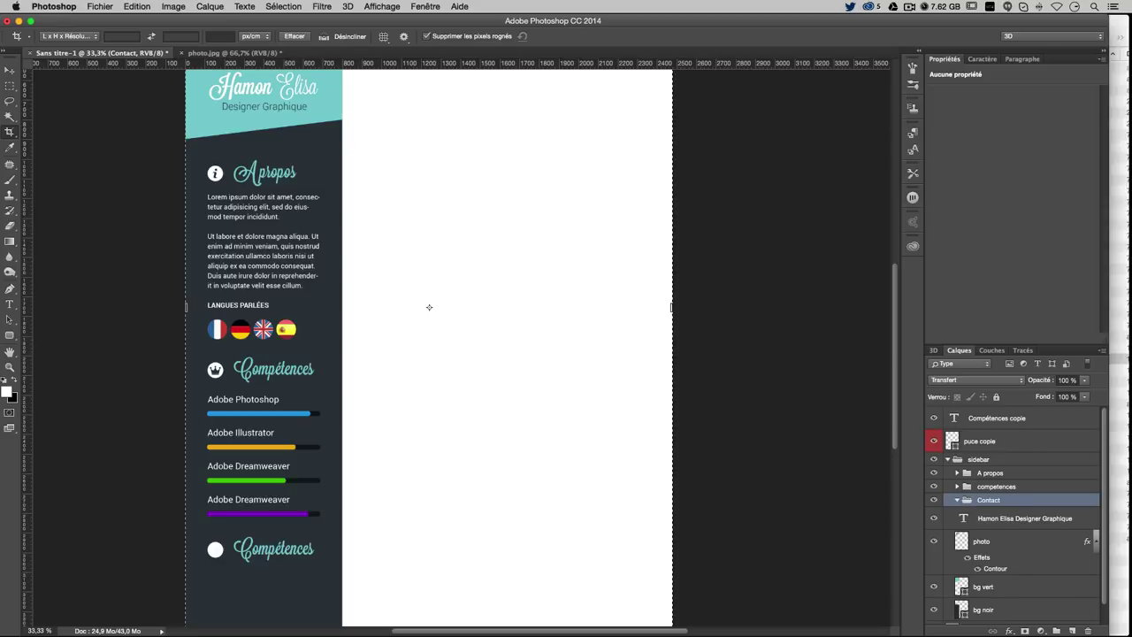
- Move the puce copie and Compétences copie layers into the Contact group
left_click(989, 420)
left_click(989, 441)
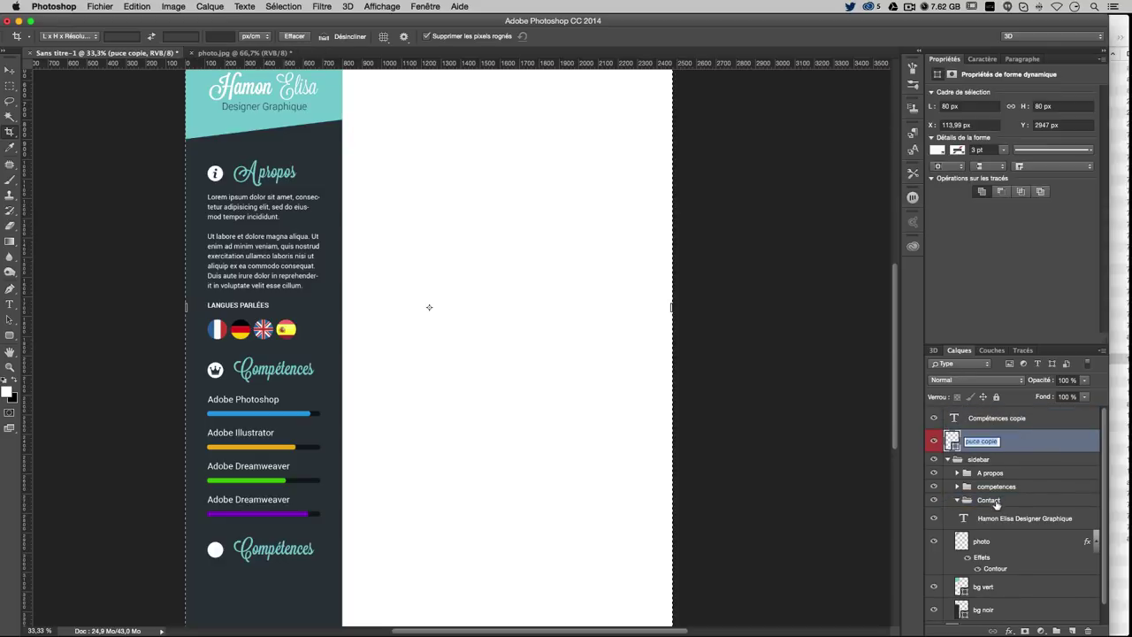
left_click(998, 419)
left_click(982, 441)
double_click(980, 440)
key("Return")
left_click(998, 425, "shift")
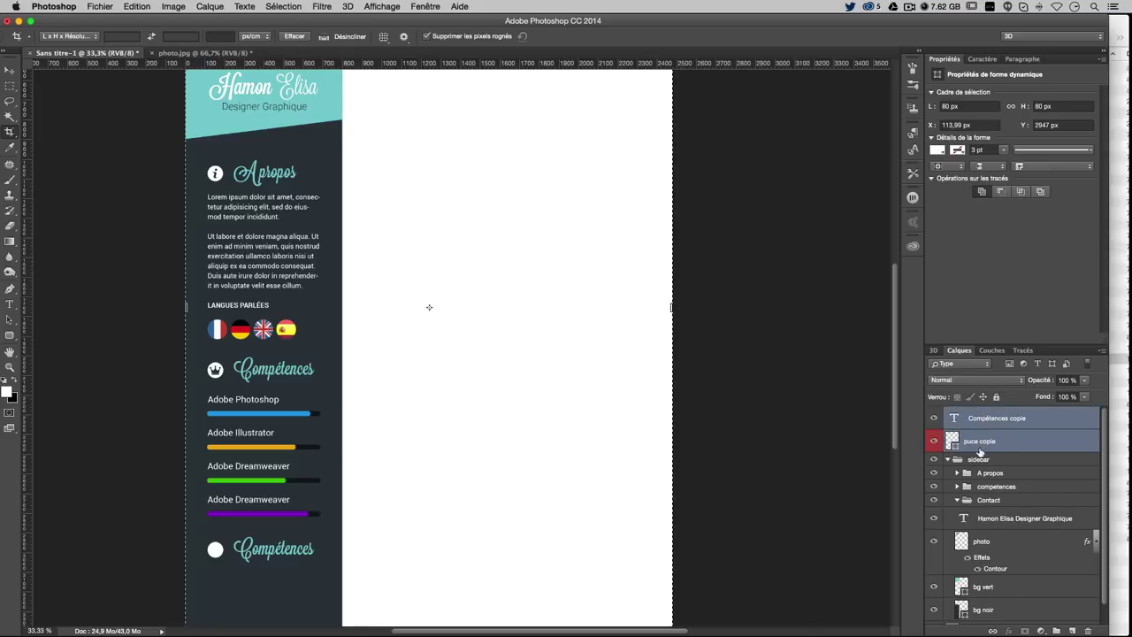
left_click_drag(998, 425, 988, 510)
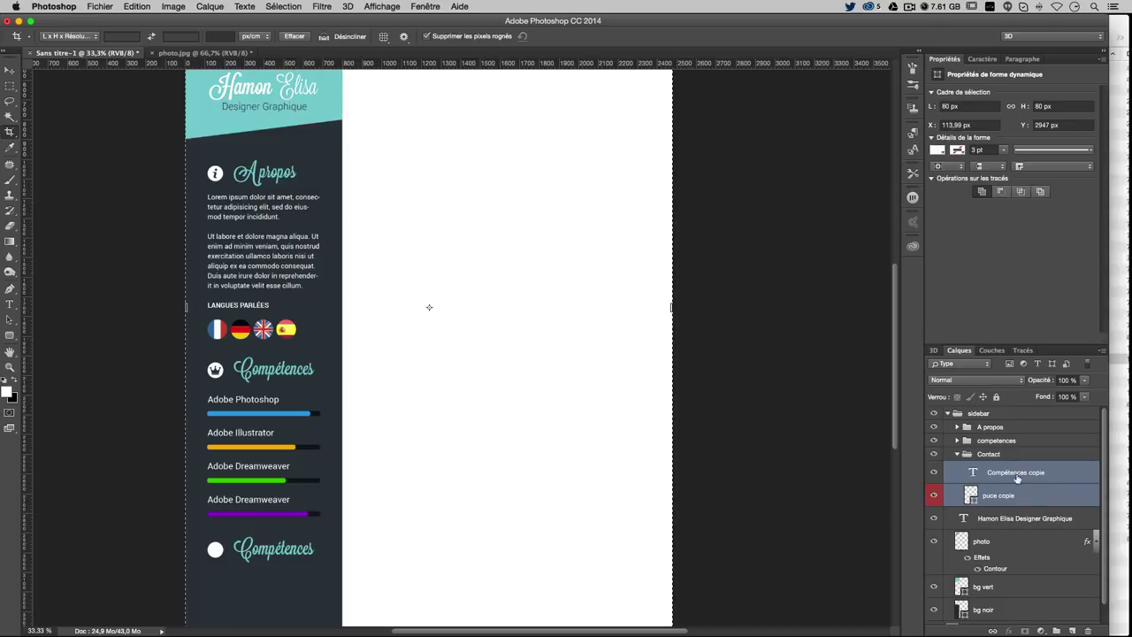
- Change the copied heading text to 'Contact'
double_click(971, 474)
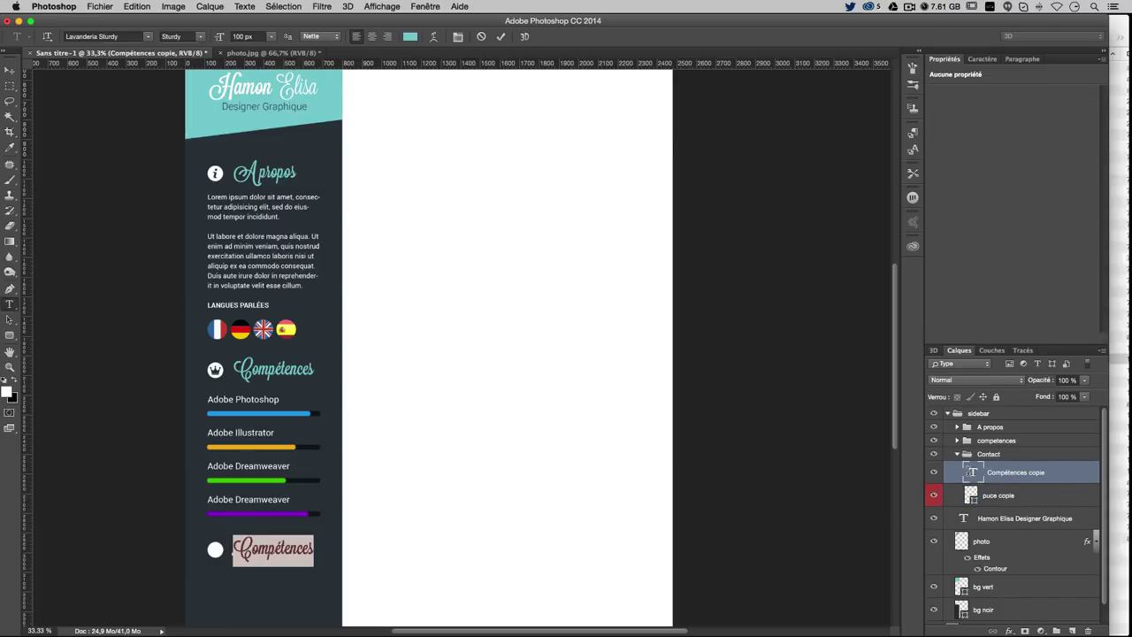
type("Conta")
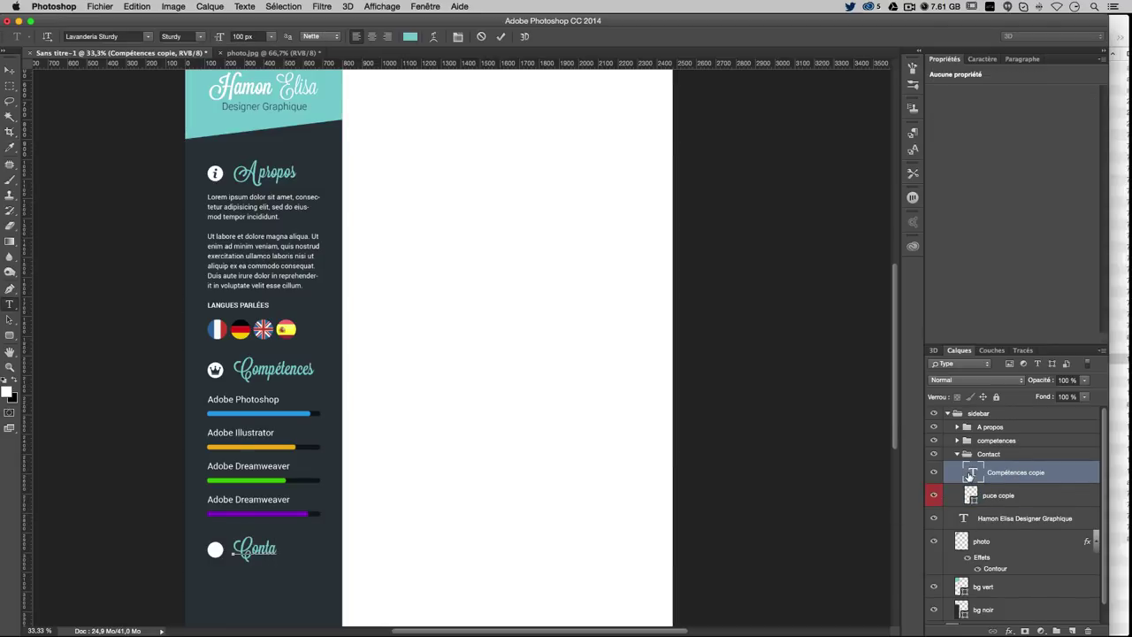
type("ct")
left_click(10, 69)
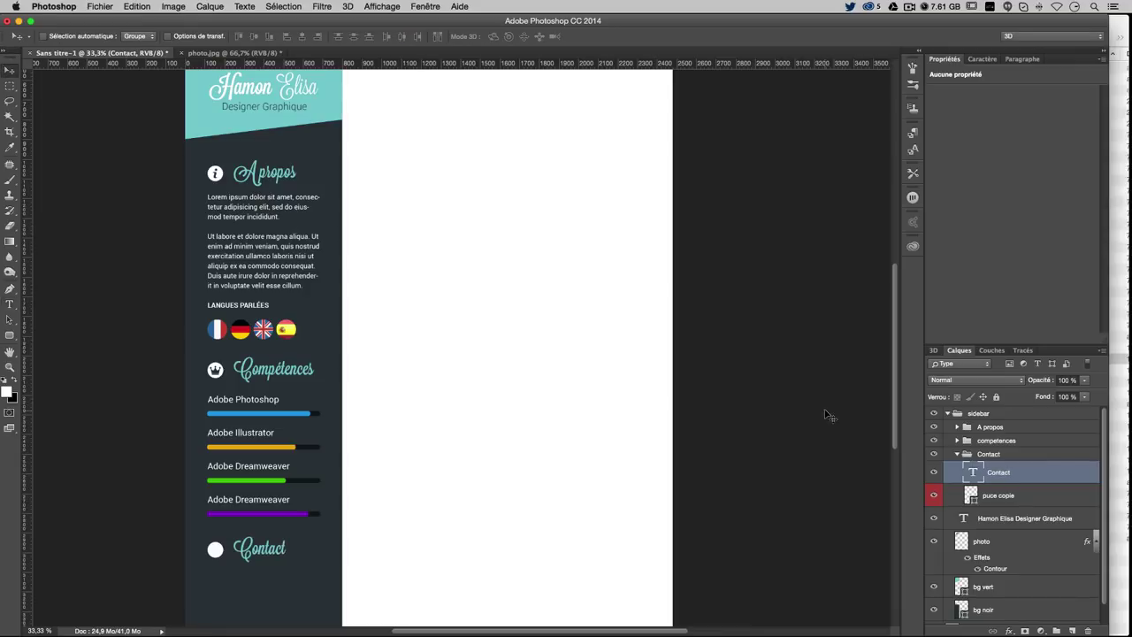
- Drag 23924.png from the Finder images folder onto the CV and shrink it to 70 × 70 px
left_click(1129, 305)
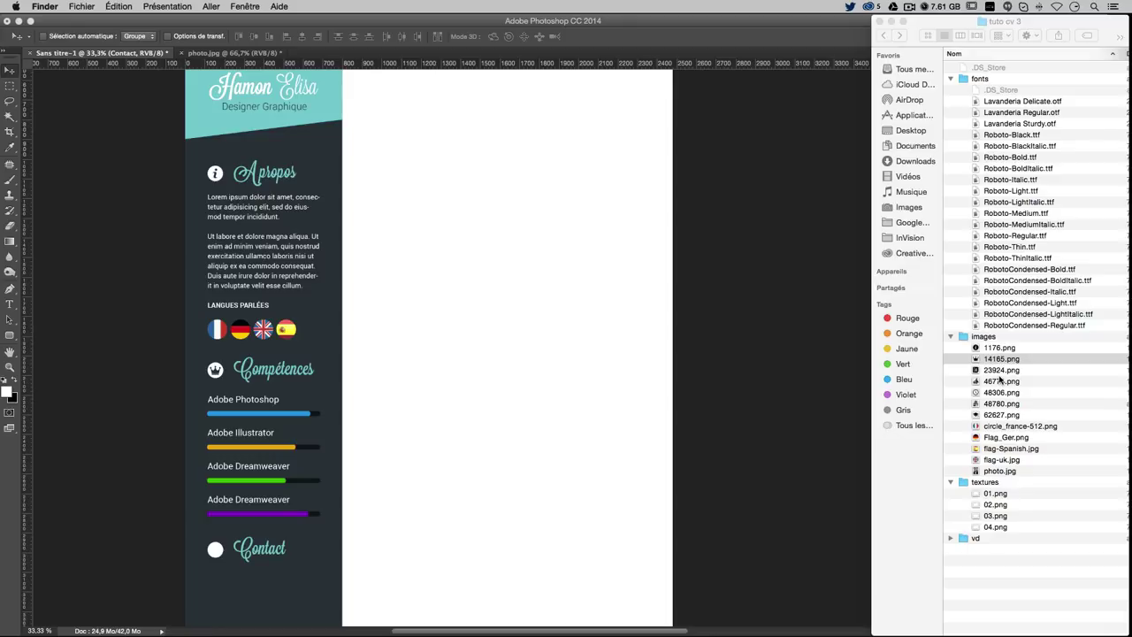
left_click(997, 371)
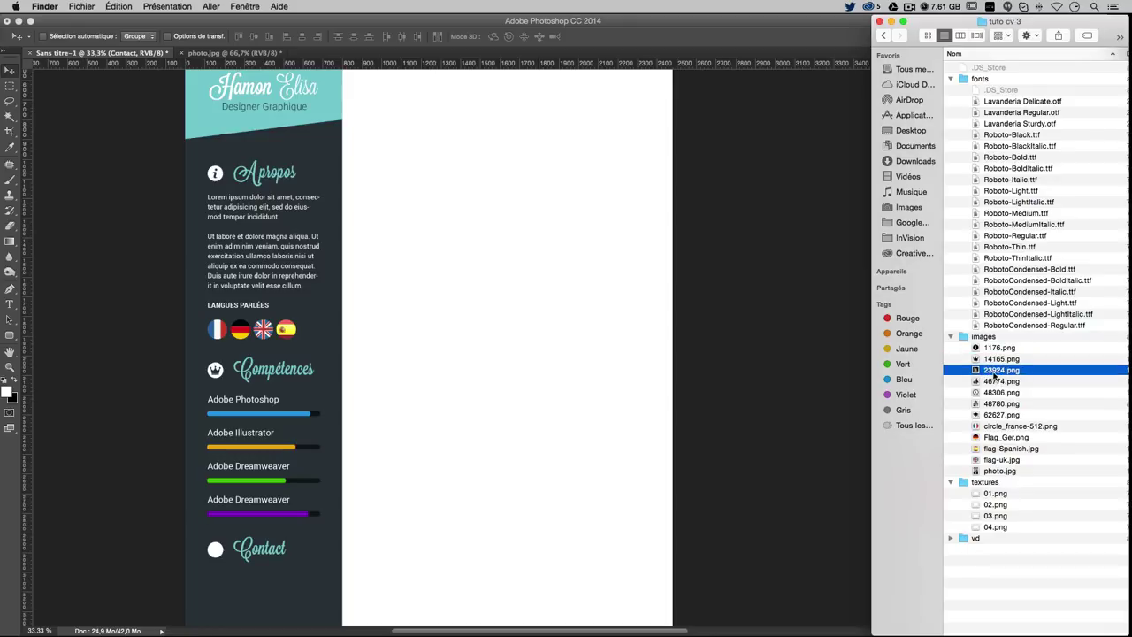
left_click_drag(995, 376, 354, 499)
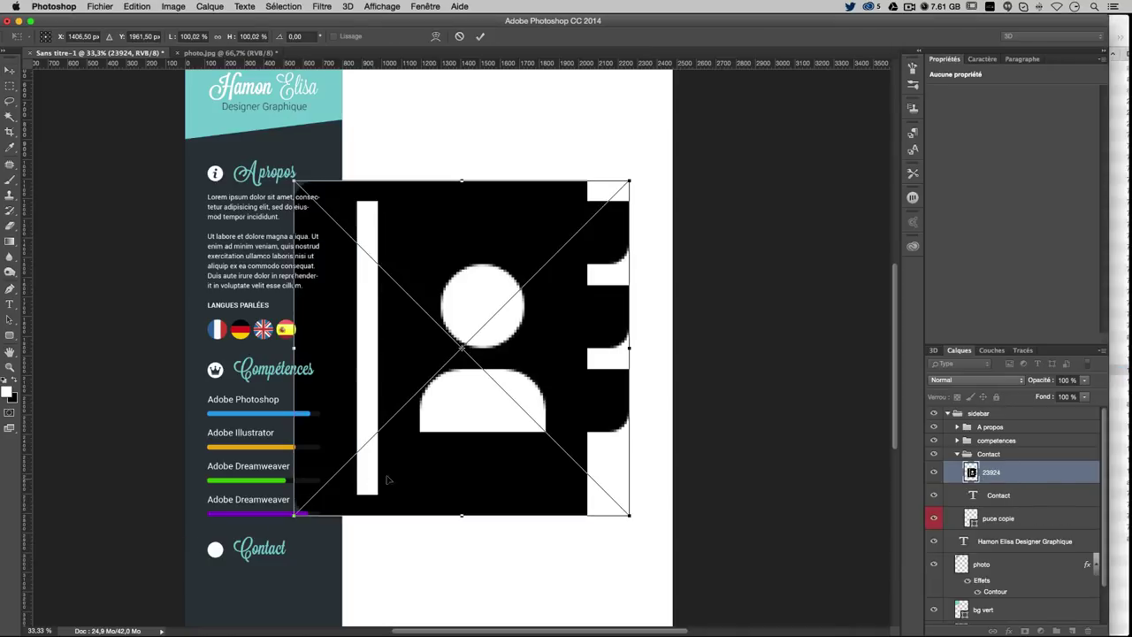
mouse_move(631, 180)
left_mouse_down()
mouse_move(340, 433)
mouse_move(299, 487)
left_mouse_up()
scroll(299, 487, "up", 3)
- Commit the icon's size and move it onto the white circle beside Contact
key("Return")
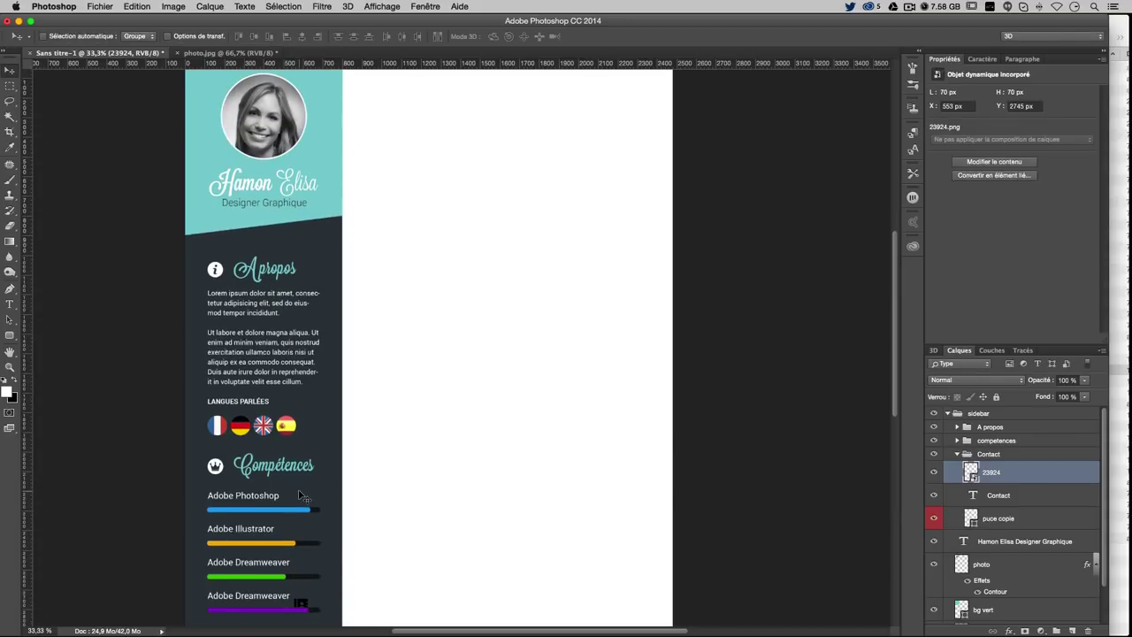
scroll(300, 495, "down", 3)
key("ctrl+plus")
key("ctrl+plus")
left_click_drag(296, 496, 594, 239)
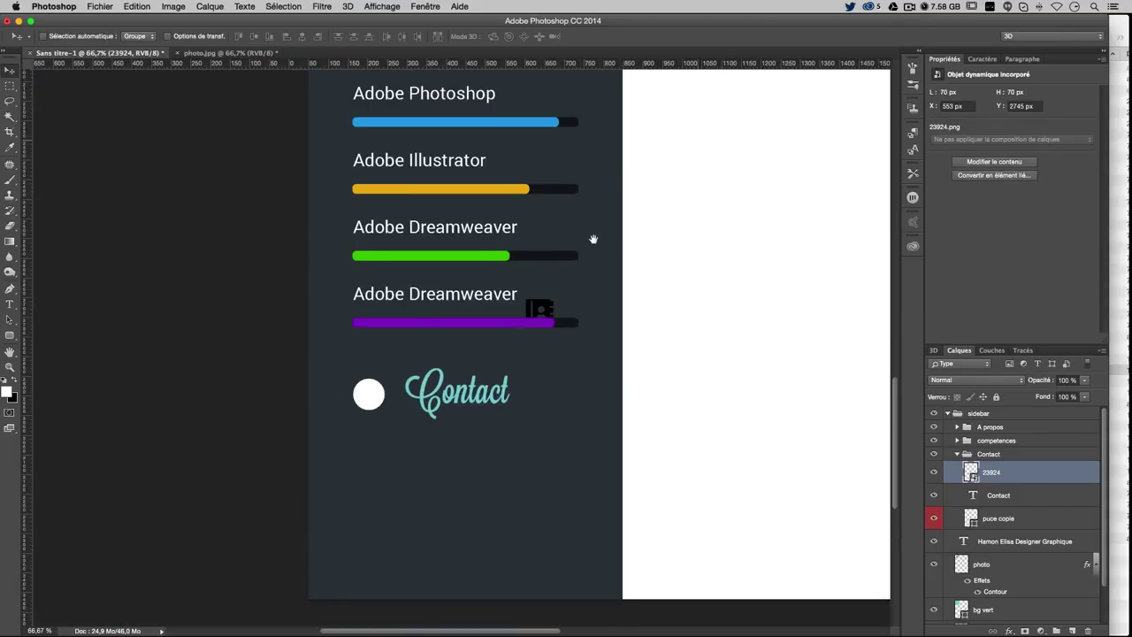
mouse_move(543, 345)
left_mouse_down()
mouse_move(382, 438)
mouse_move(388, 404)
left_mouse_up()
key("ctrl+t")
key("Return")
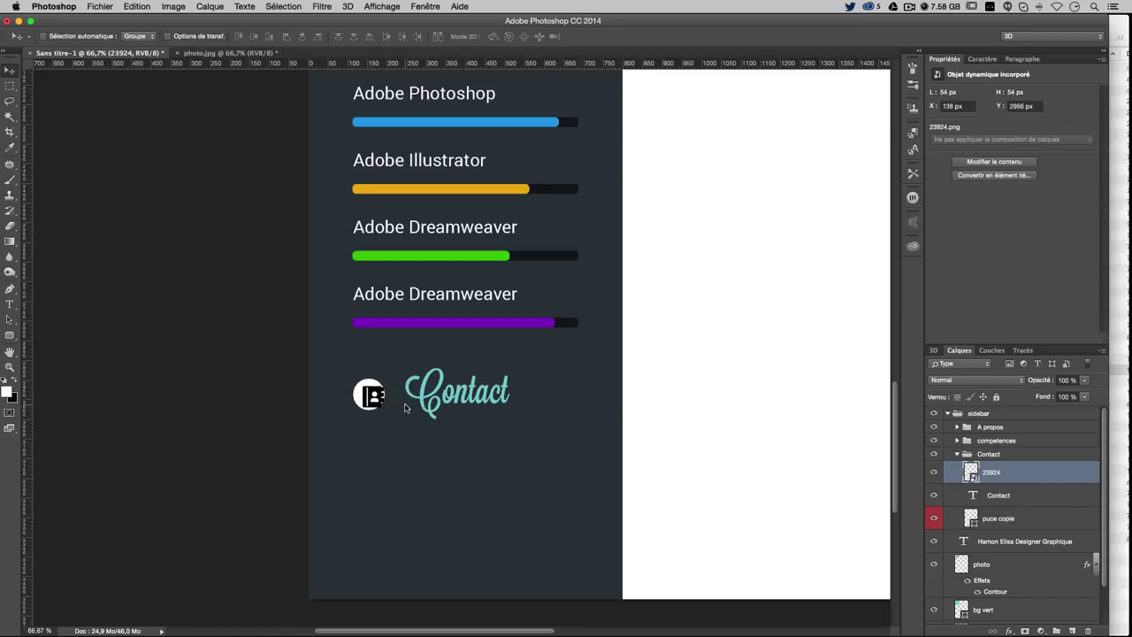
left_click_drag(409, 410, 401, 401)
- Check the crown icon 14165's dimensions, 55 by 45 px
scroll(415, 404, "up", 1)
scroll(415, 405, "up", 5)
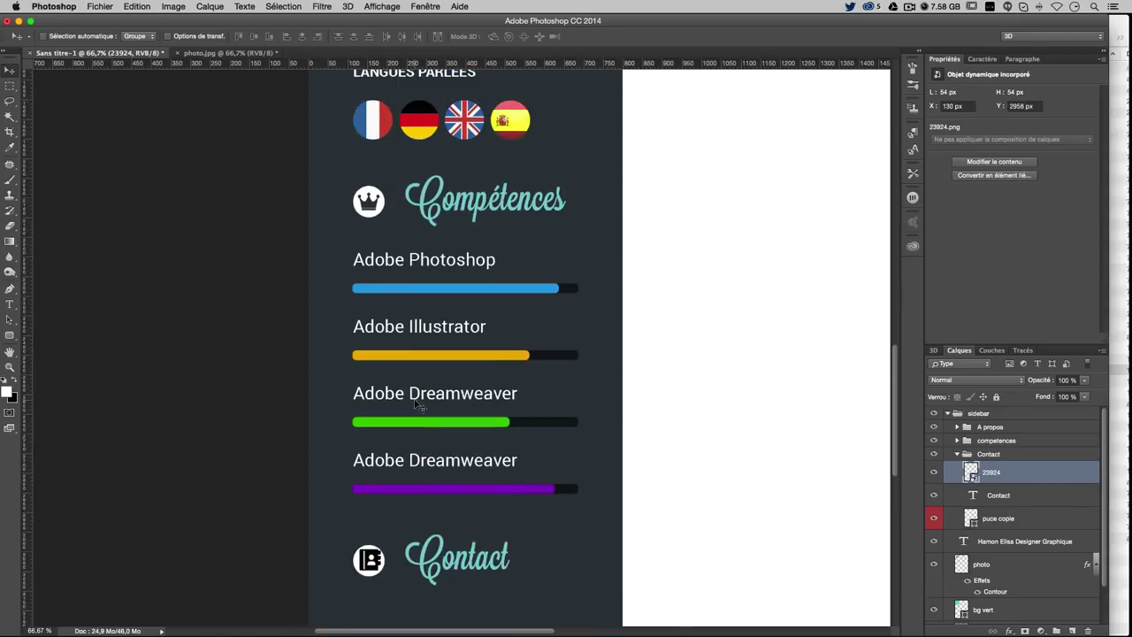
right_click(376, 207)
left_click(389, 207)
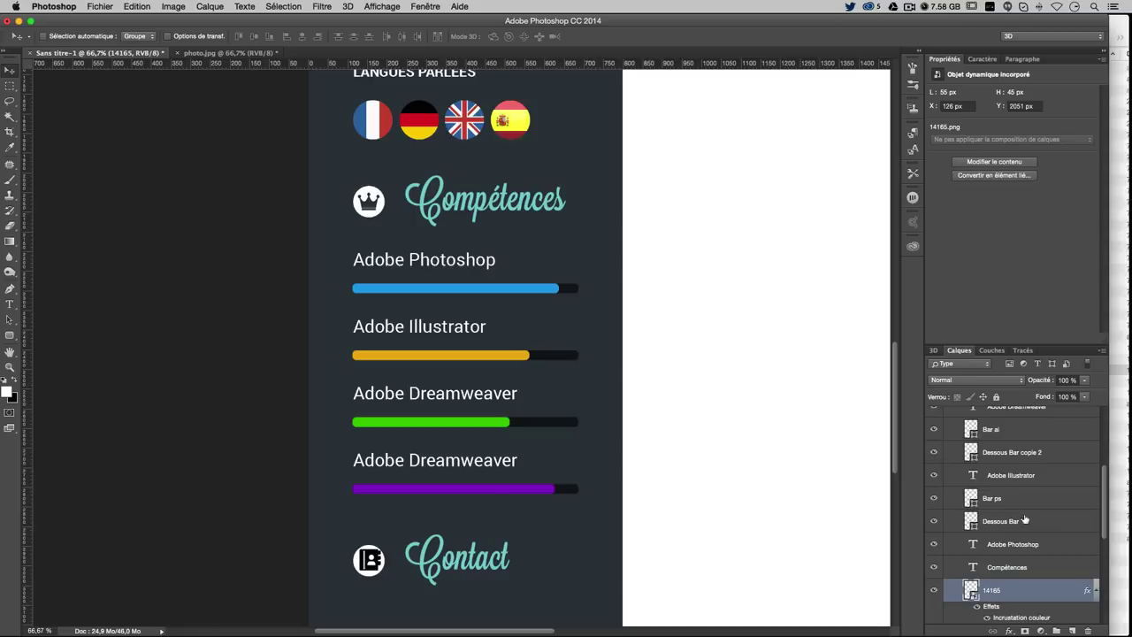
left_click(973, 590, "super")
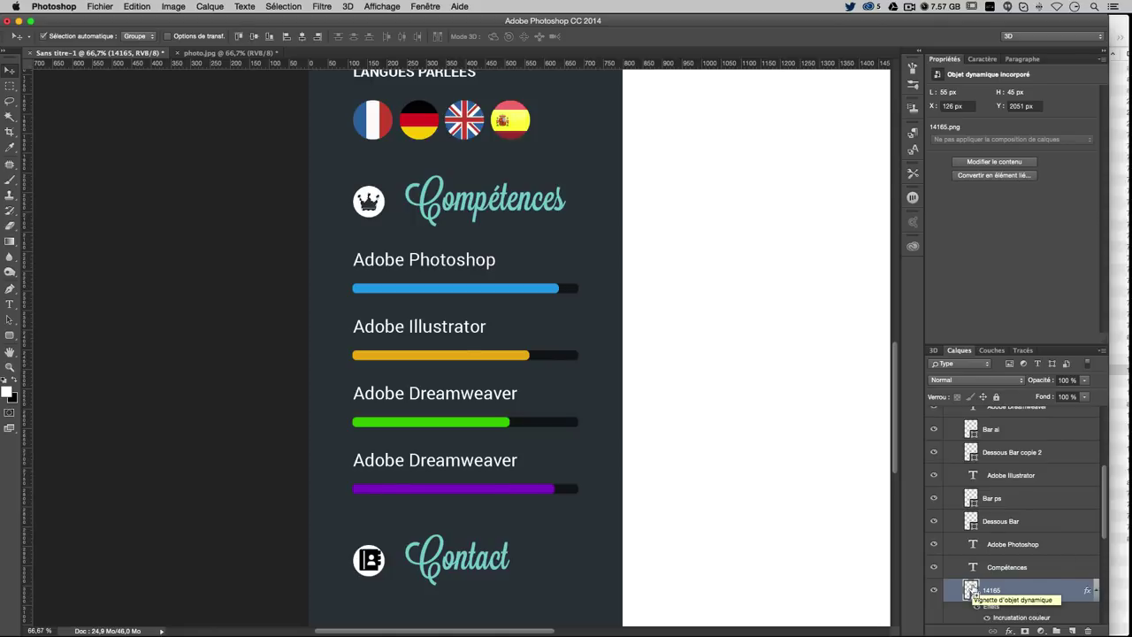
key("super+n")
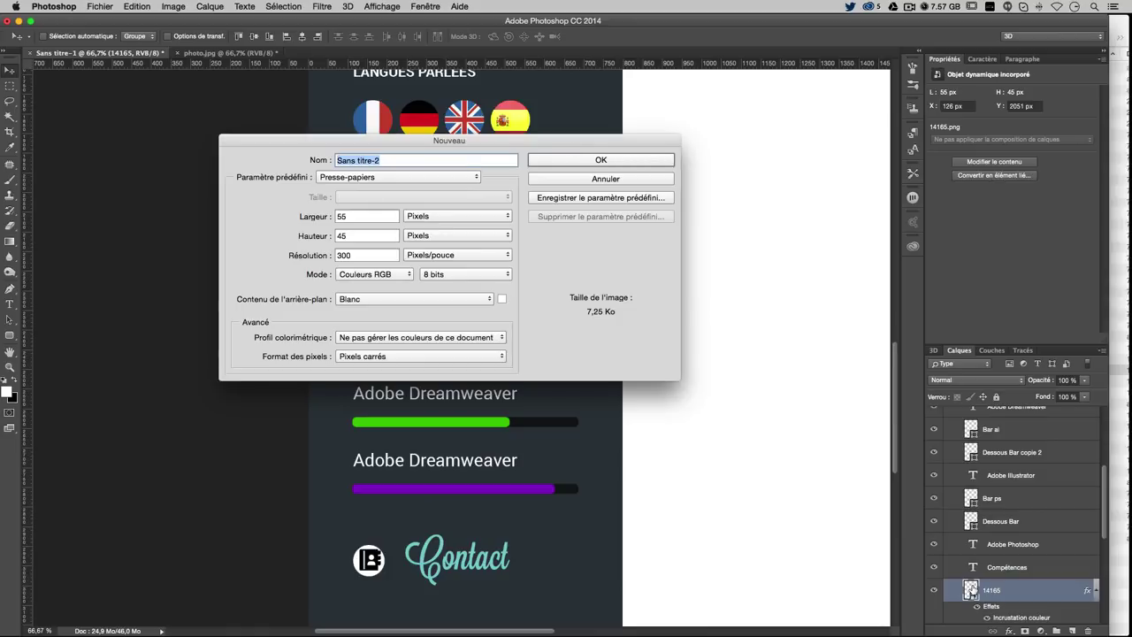
key("Escape")
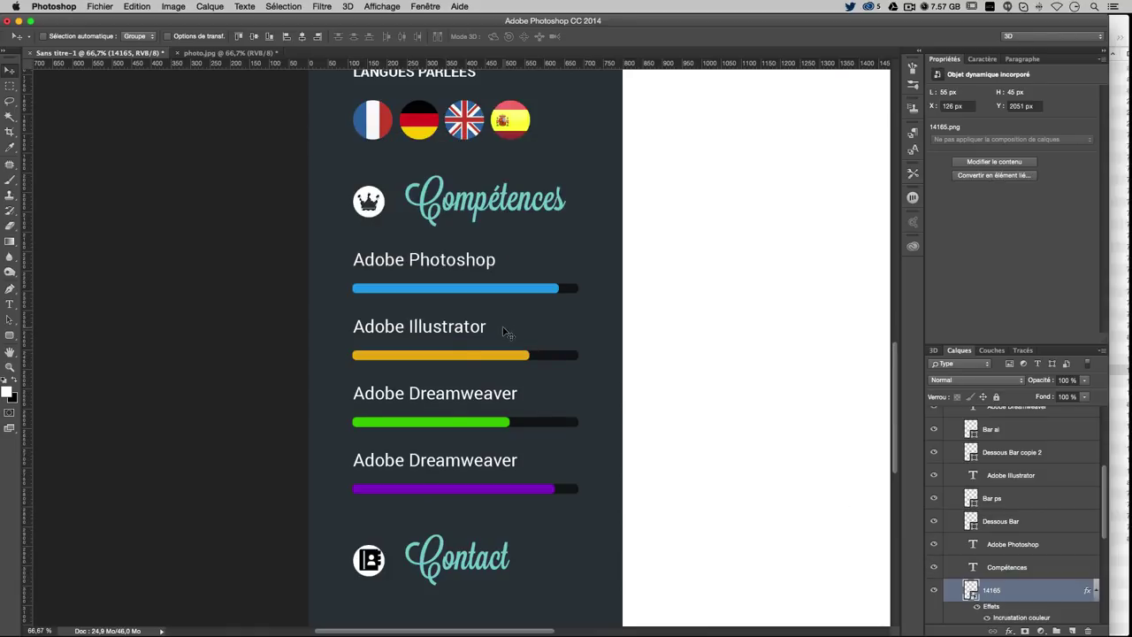
- Scale the 23924 contact icon to 48 × 48 px and nudge it right
right_click(375, 558)
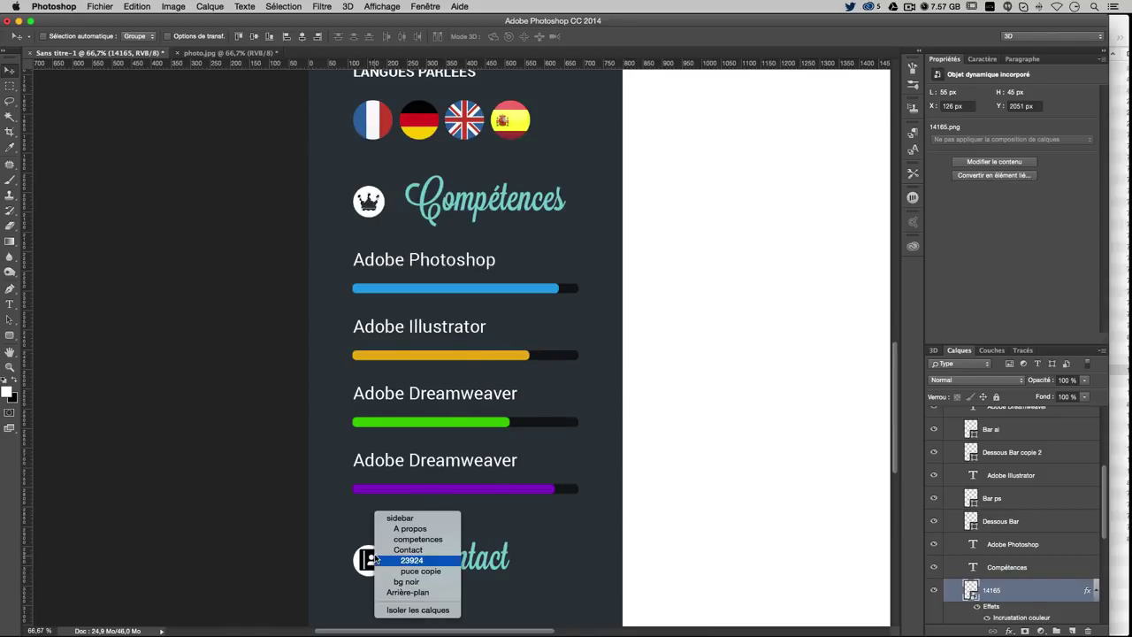
left_click(376, 560)
scroll(380, 558, "down", 2)
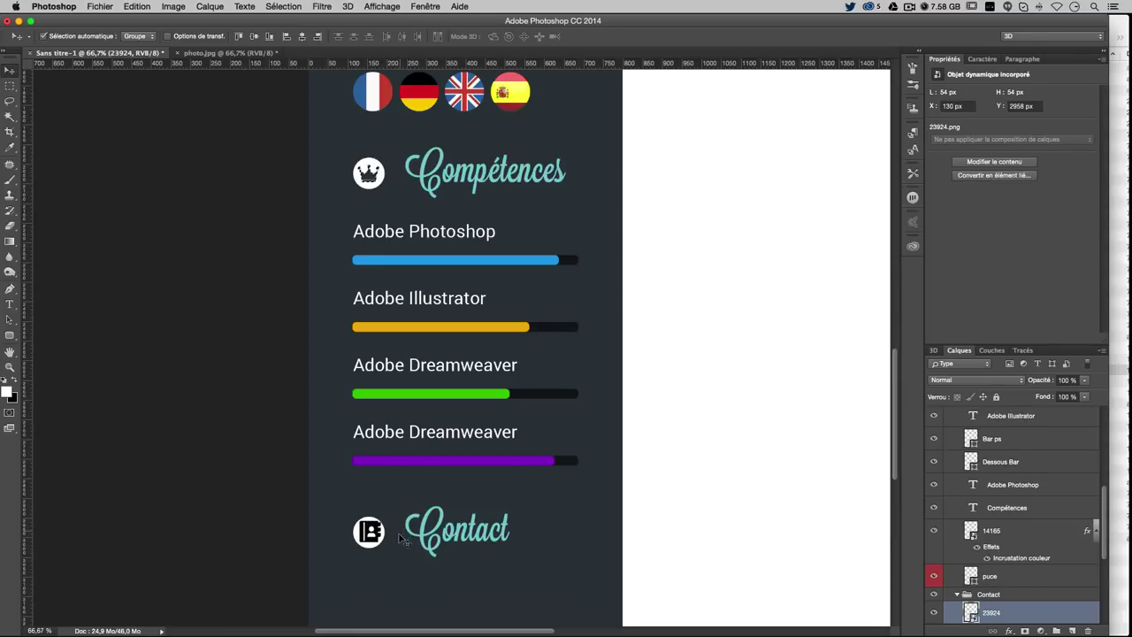
key("ctrl+d")
key("ctrl+t")
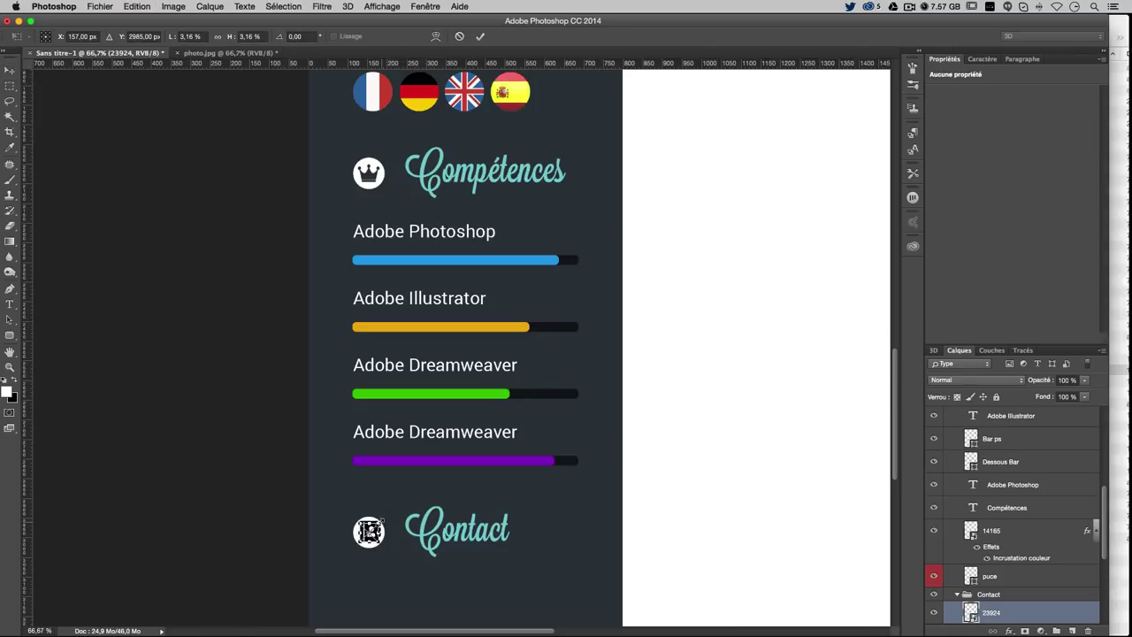
key("Return")
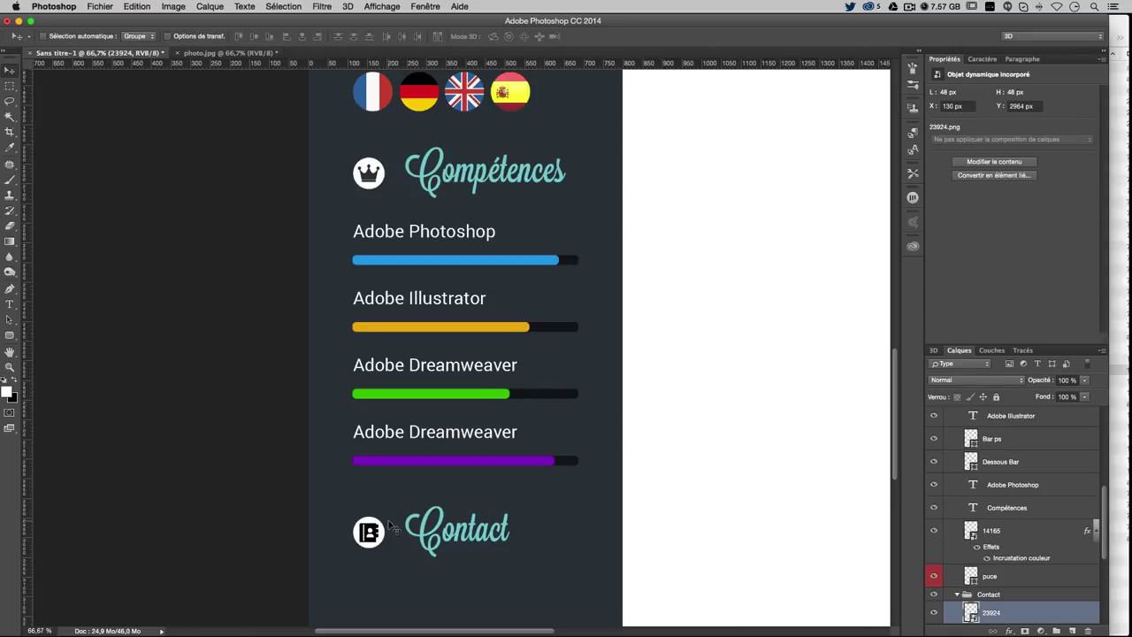
key("Right")
key("Right")
key("ctrl+minus")
key("ctrl+minus")
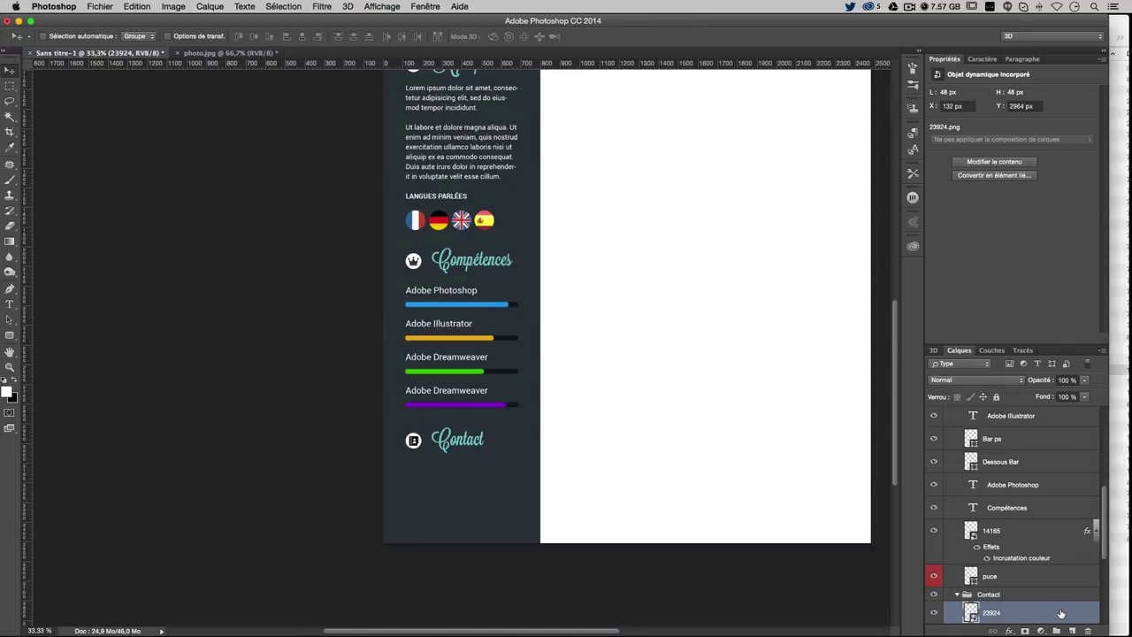
- Give the contact icon a colour overlay sampled from the dark sidebar colour
double_click(1062, 614)
left_click(381, 259)
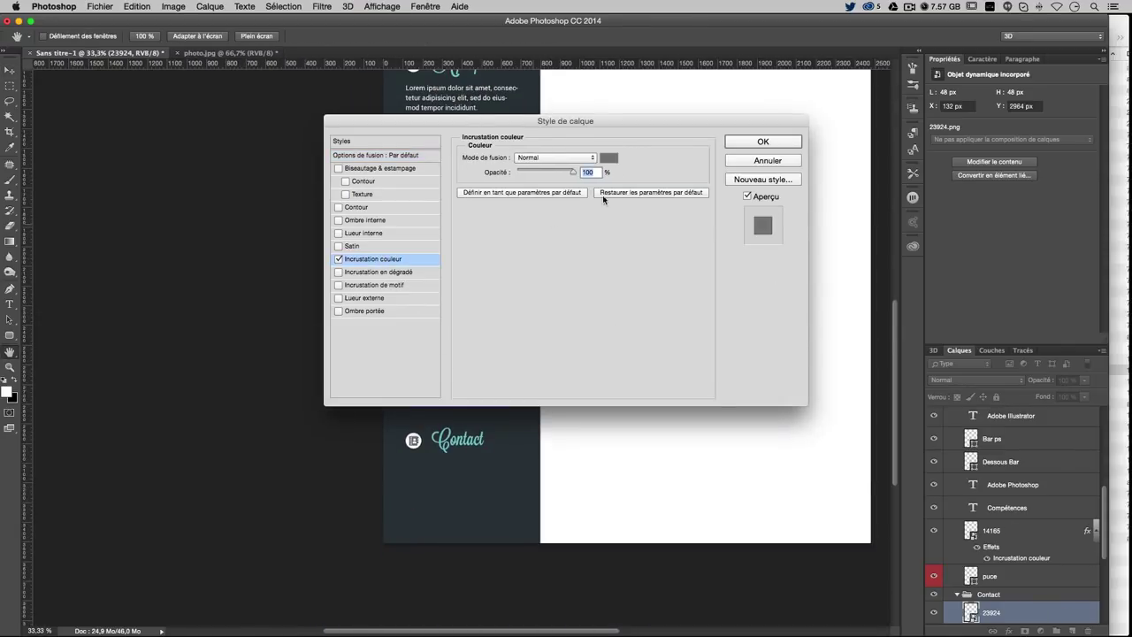
left_click(607, 159)
left_click(414, 495)
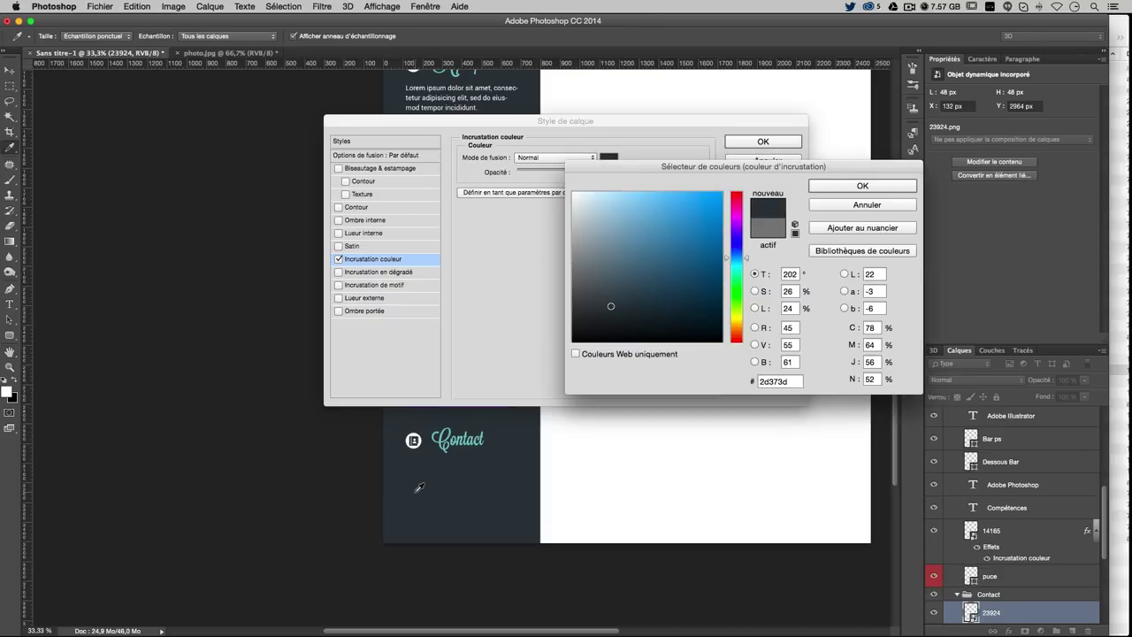
key("Return")
key("Return")
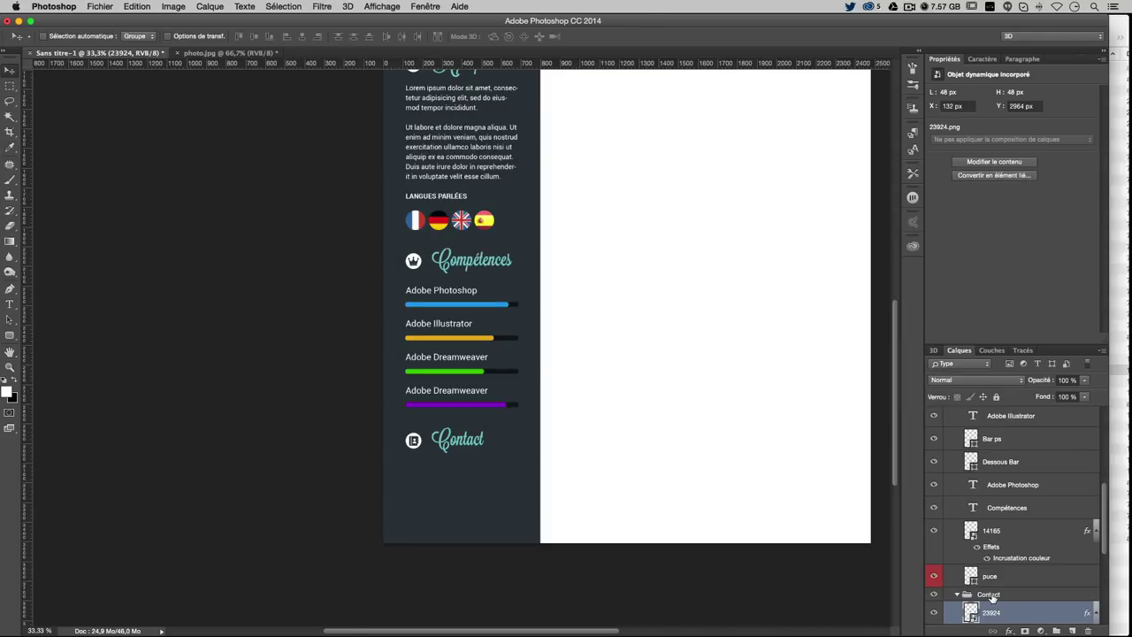
- Position the Contact group beneath the last skill bar, checking alignment against guides
left_click(991, 595)
left_click_drag(520, 465, 519, 460)
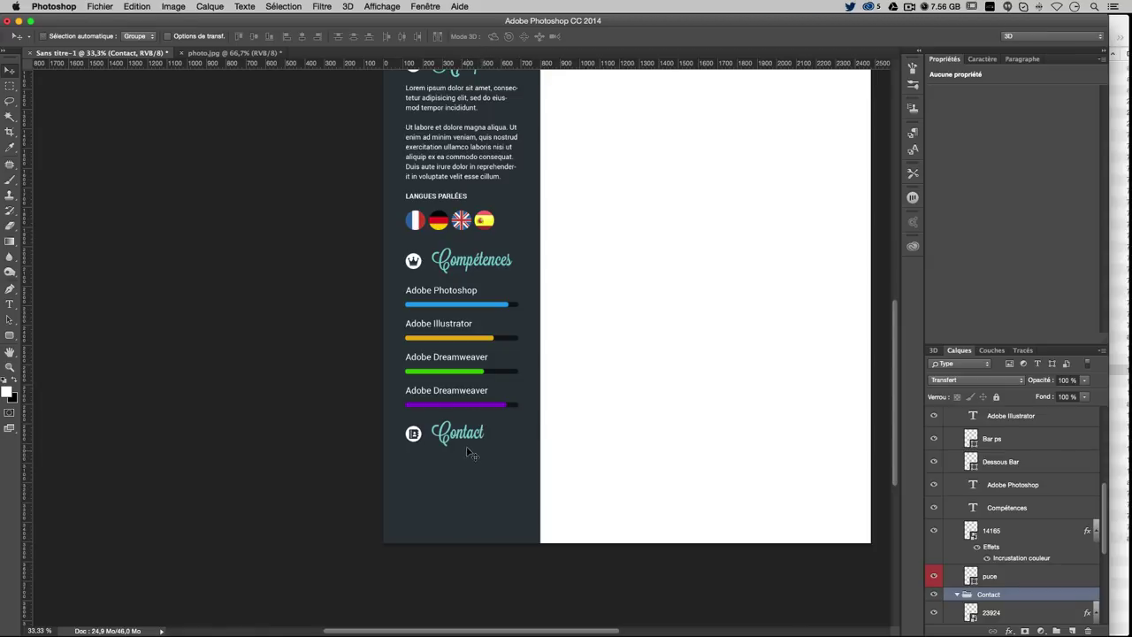
key("ctrl+semicolon")
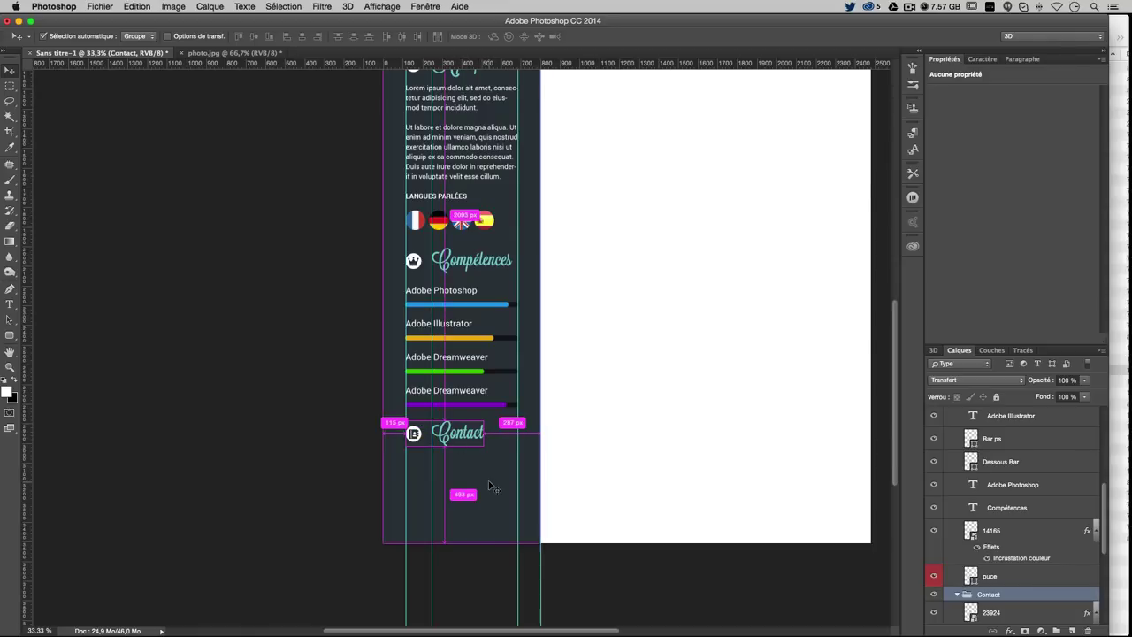
key("Down")
key("Down")
key("Down")
key("Down")
key("Down")
key("Down")
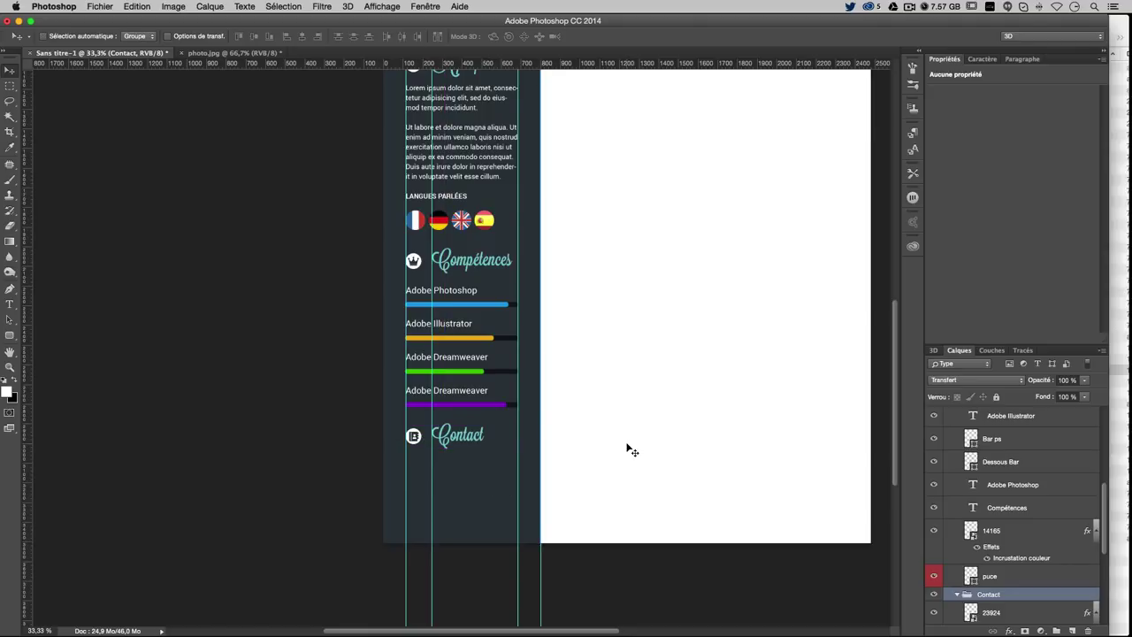
key("super+semicolon")
scroll(683, 429, "up", 3)
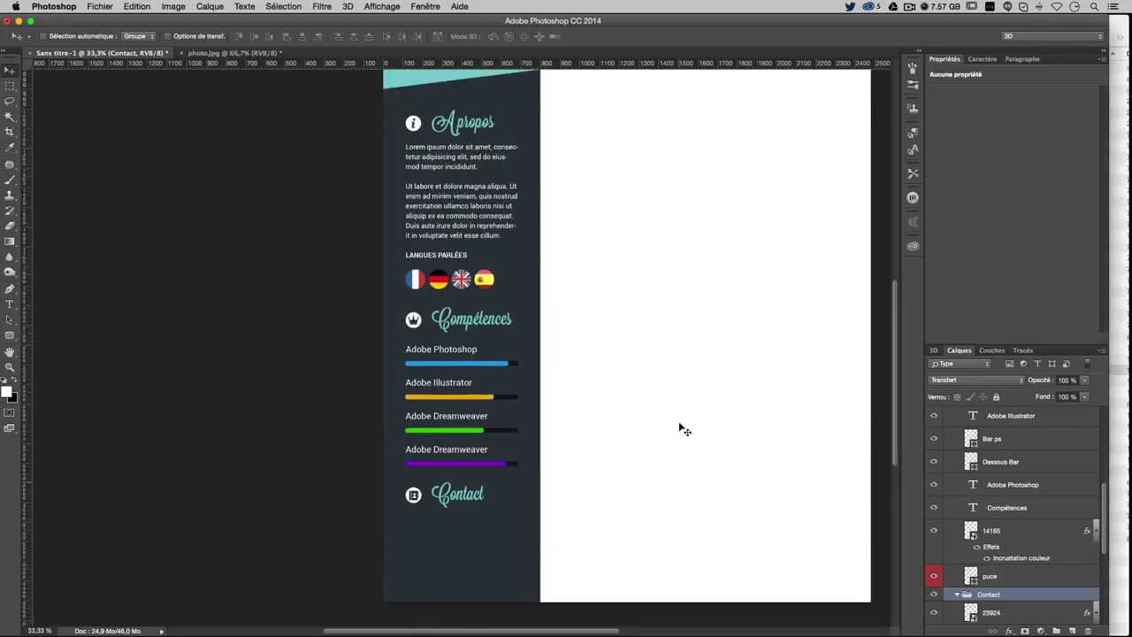
scroll(683, 429, "up", 3)
scroll(683, 429, "down", 2)
scroll(683, 430, "down", 2)
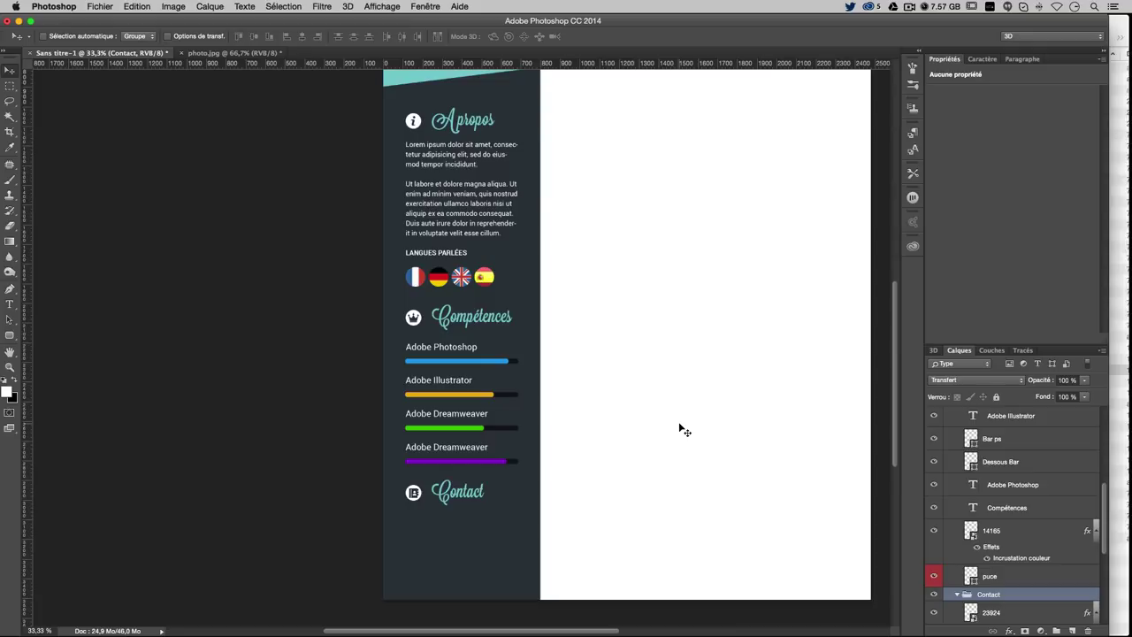
key("Down")
key("Down")
key("Down")
key("Down")
key("Down")
key("Down")
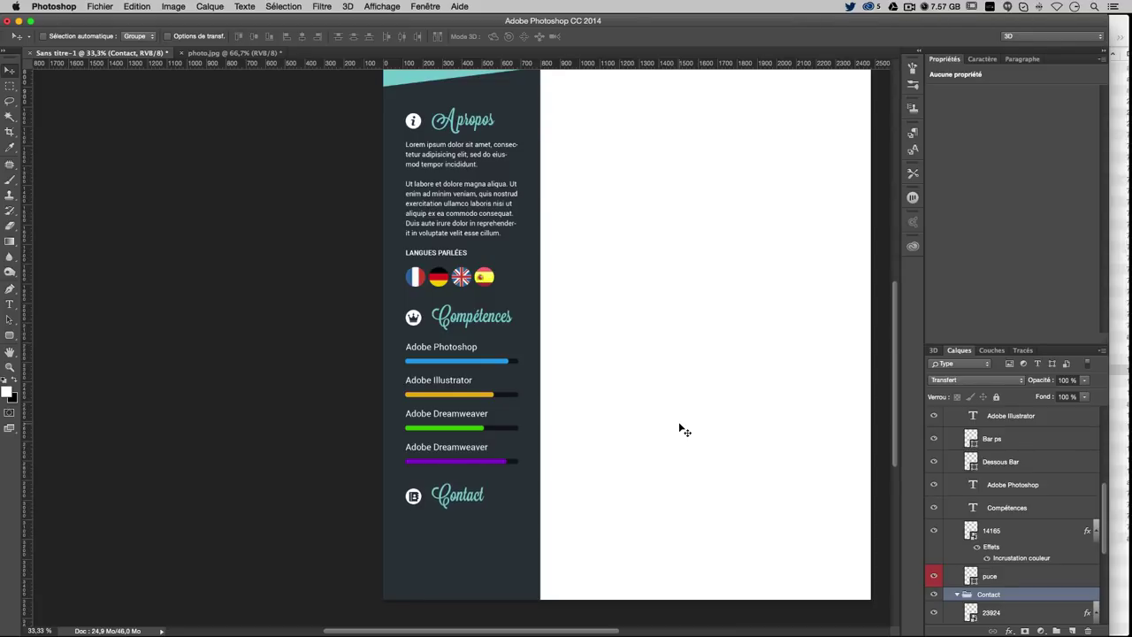
key("Down")
key("Down")
key("Down")
key("Down")
key("Down")
key("Down")
key("Up")
key("Up")
key("Up")
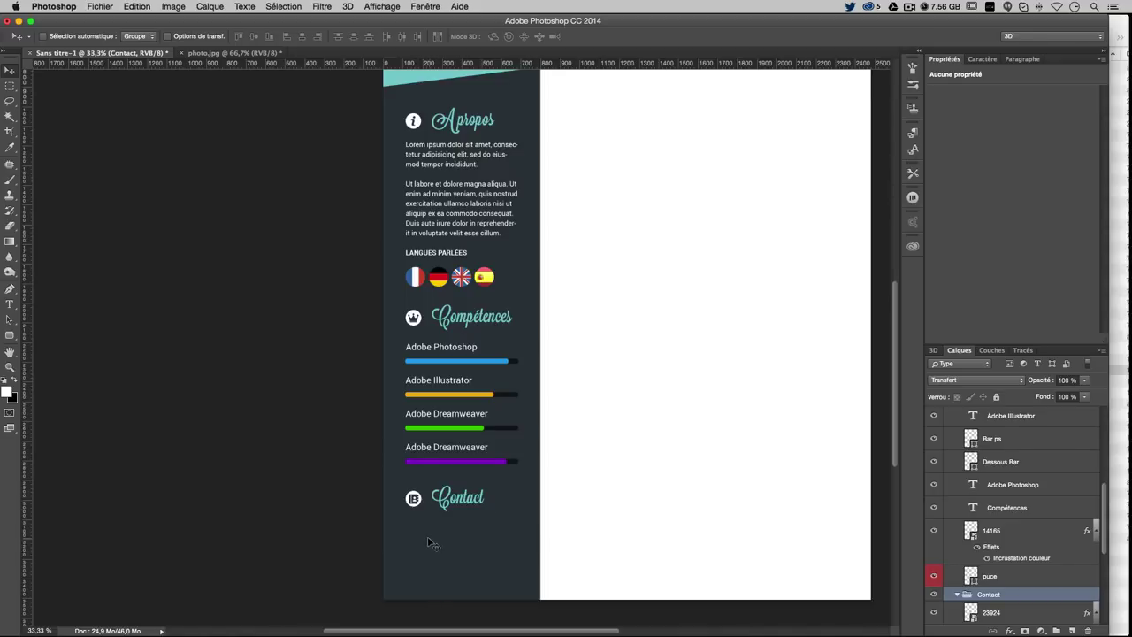
scroll(657, 546, "up", 1)
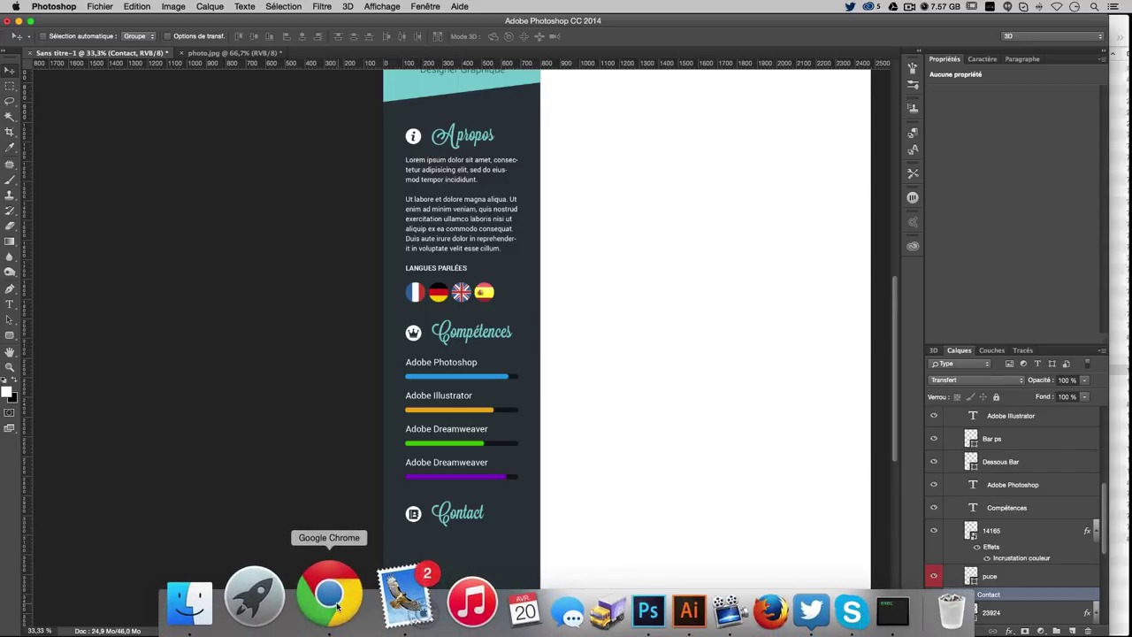
- Search Google for 'flat icon' in Chrome and open the Flaticon website
left_click(327, 595)
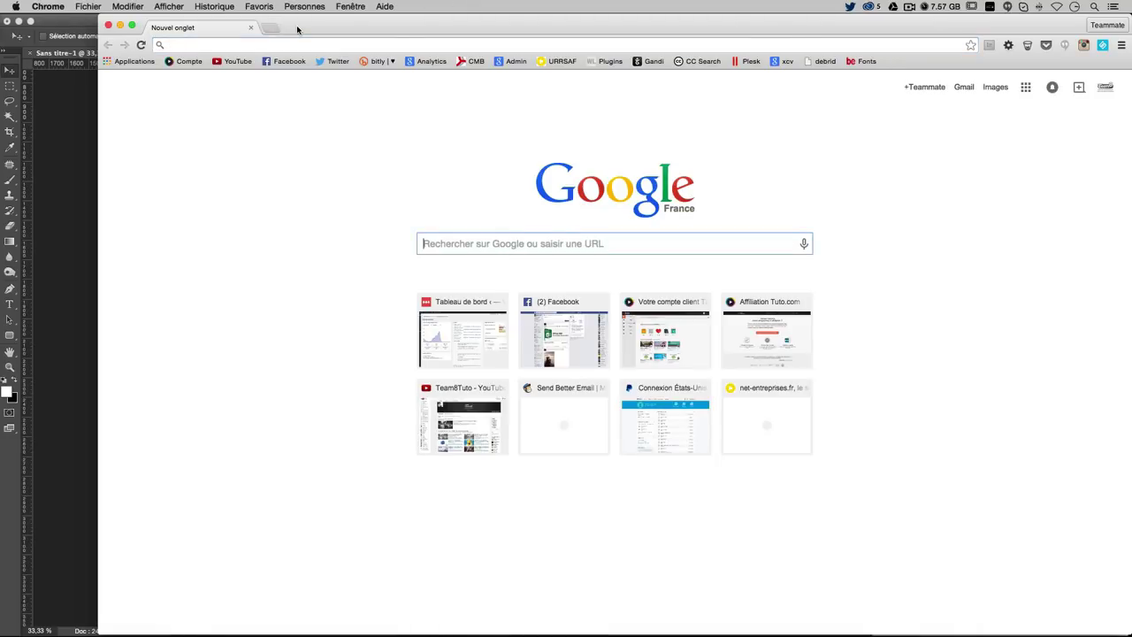
type("f")
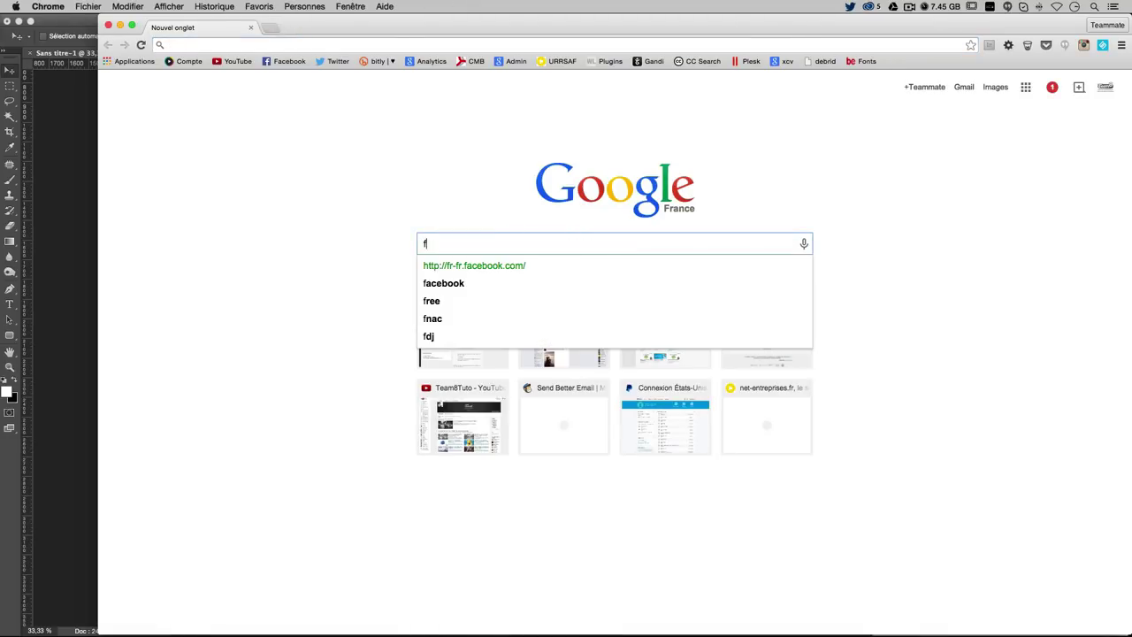
type("at icon")
key("Return")
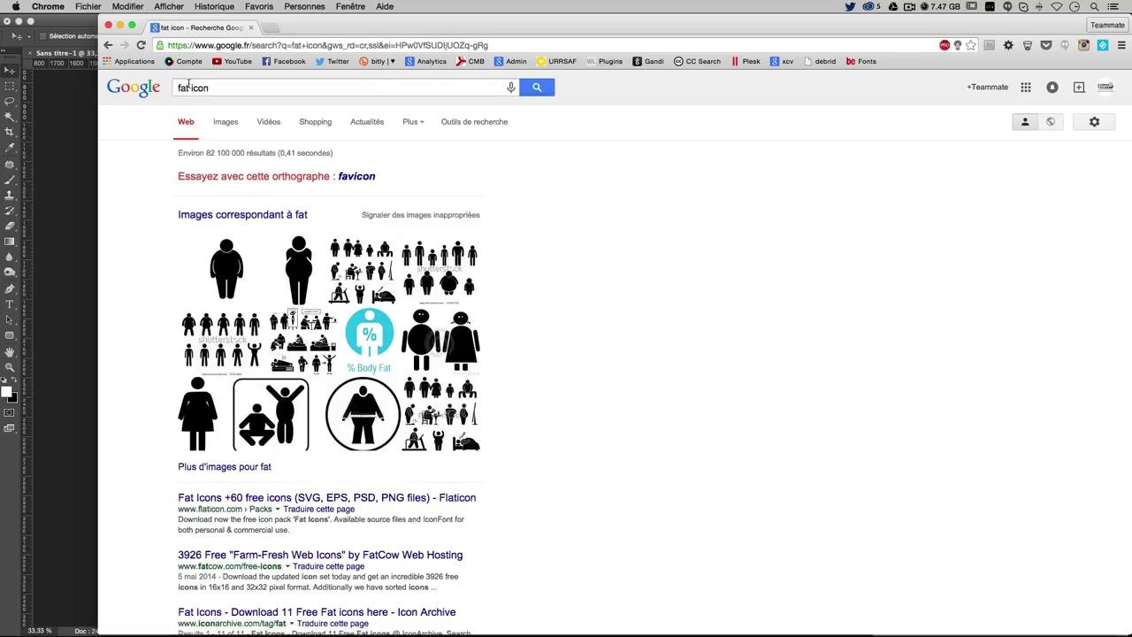
left_click(186, 87)
type("l")
key("Return")
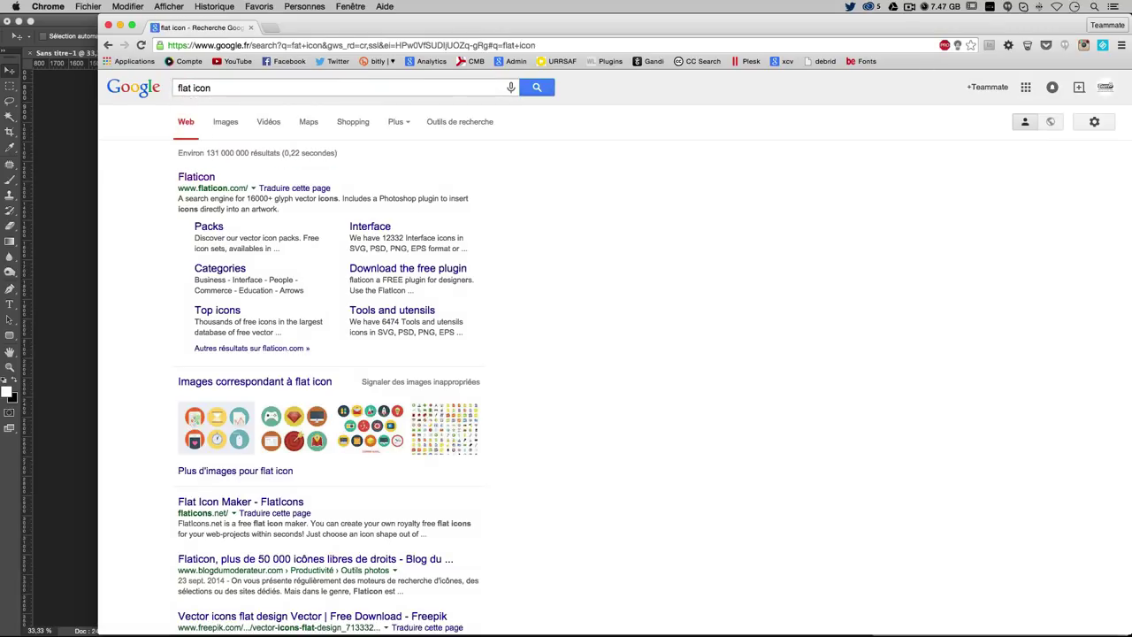
scroll(307, 325, "down", 2)
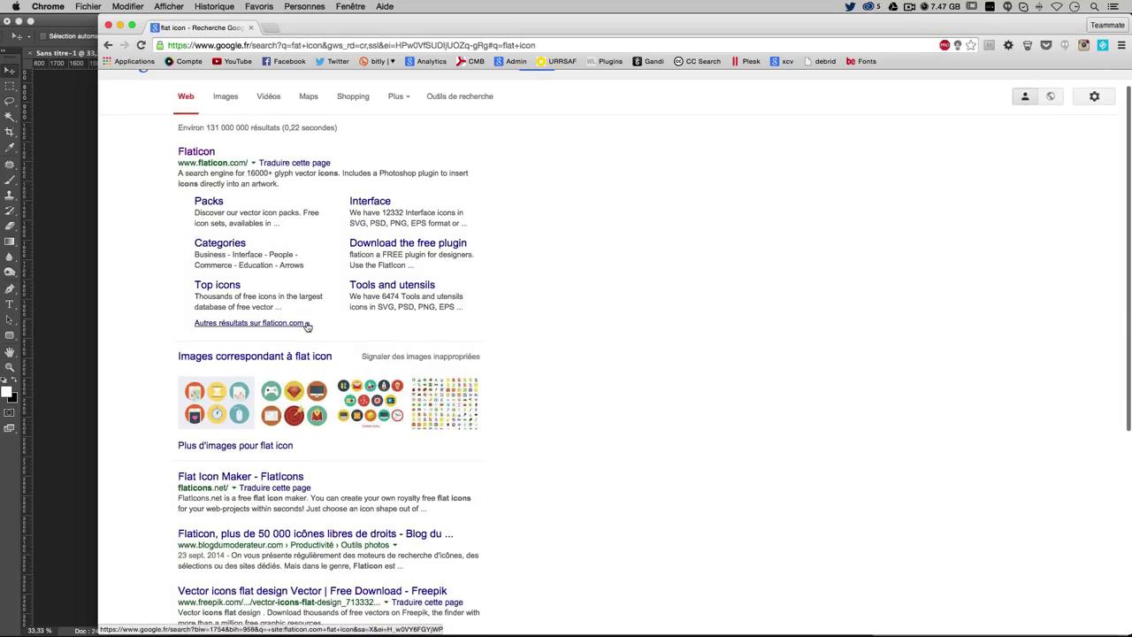
left_click(191, 157)
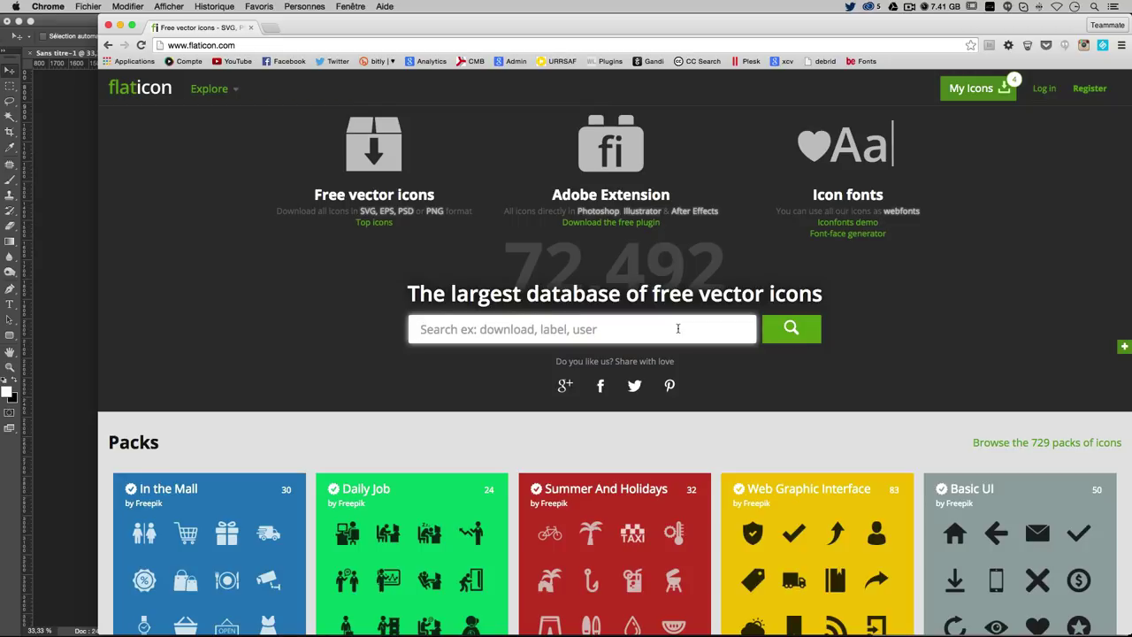
- Search Flaticon for 'map' and open the map-pin icon's page
type("map")
key("Return")
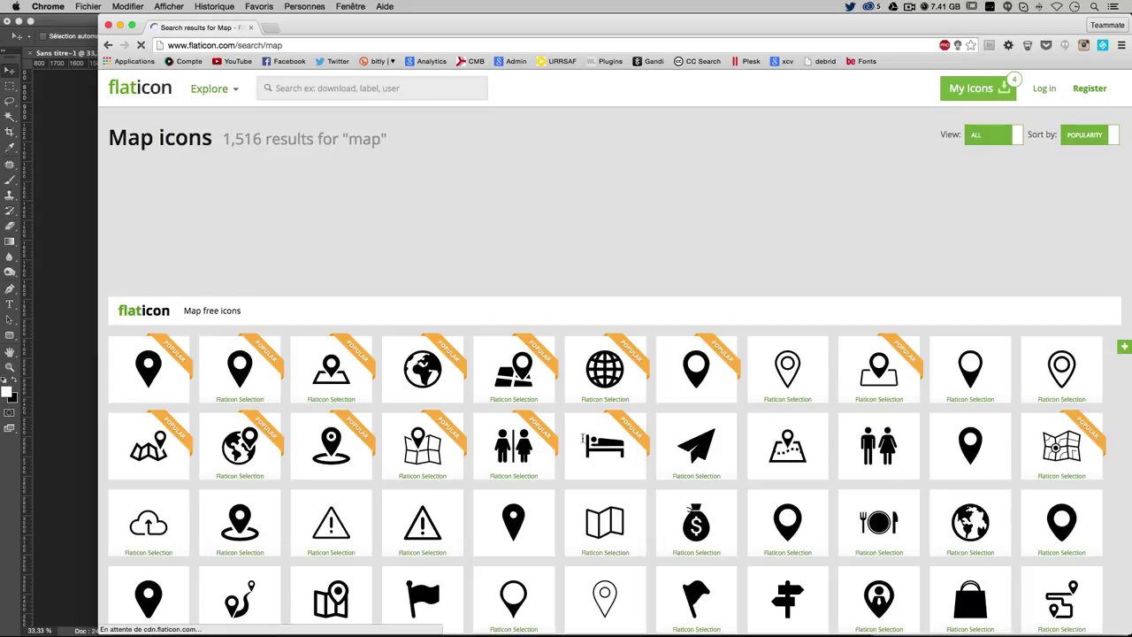
left_click(147, 392)
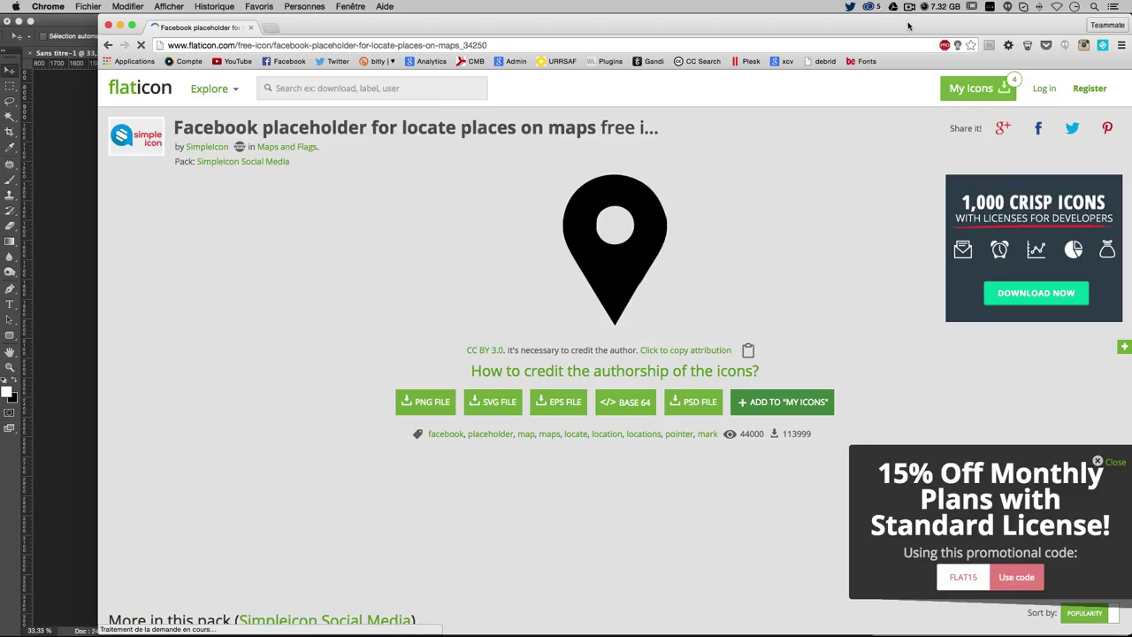
left_click_drag(909, 22, 625, 82)
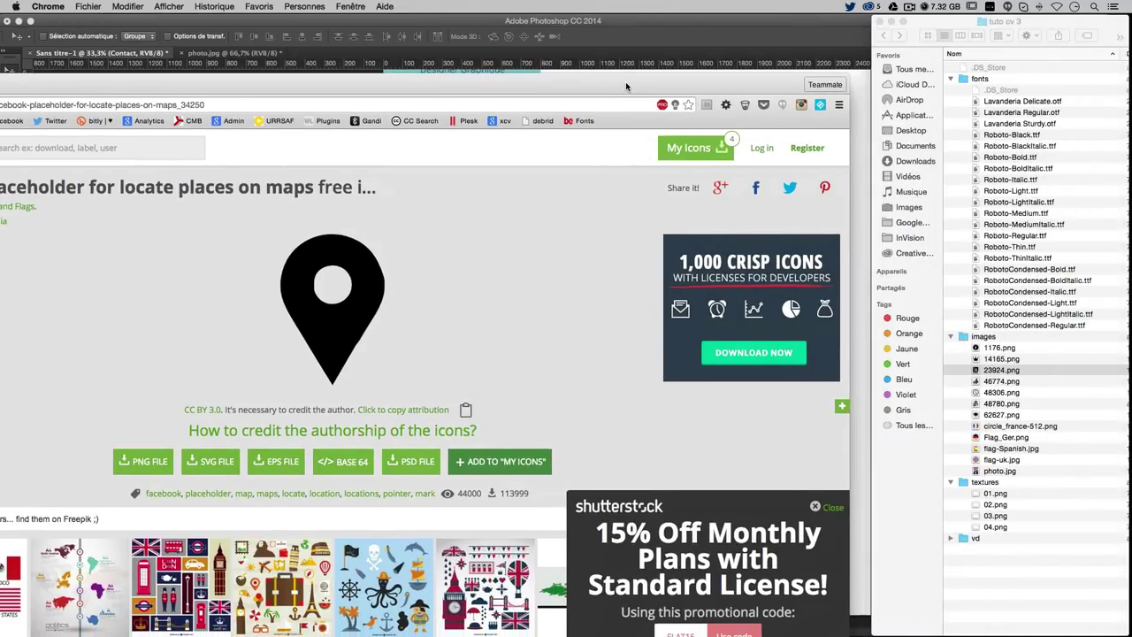
- Drag the map-pin image from Flaticon into the images folder as 34250.png
left_click_drag(324, 320, 650, 305)
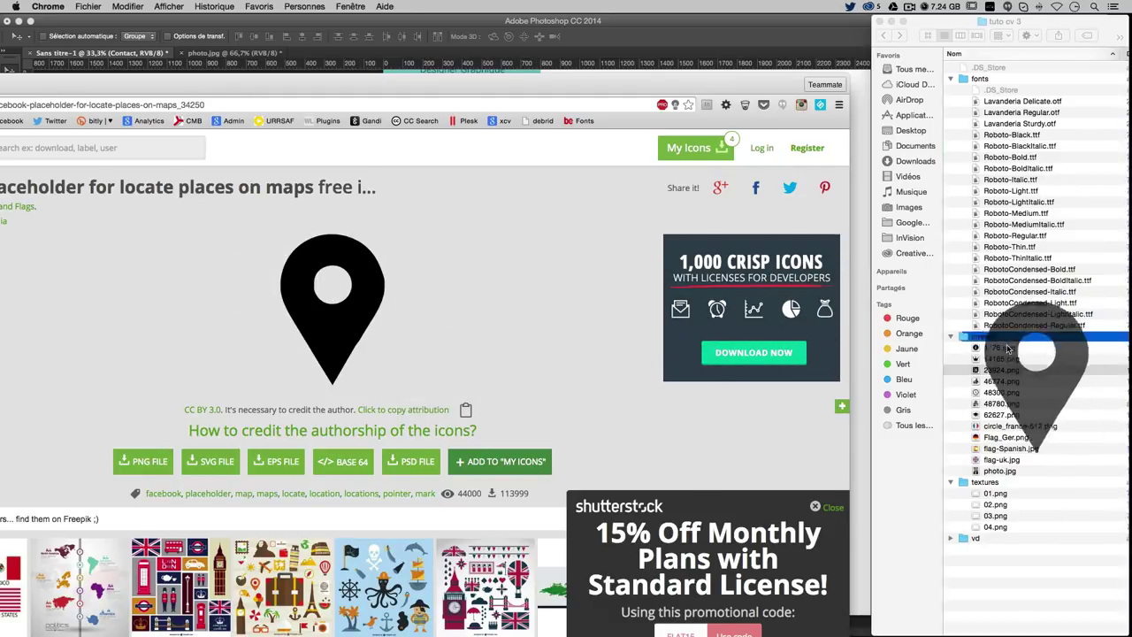
mouse_move(650, 305)
left_mouse_down()
mouse_move(295, 302)
mouse_move(982, 341)
mouse_move(995, 352)
left_mouse_up()
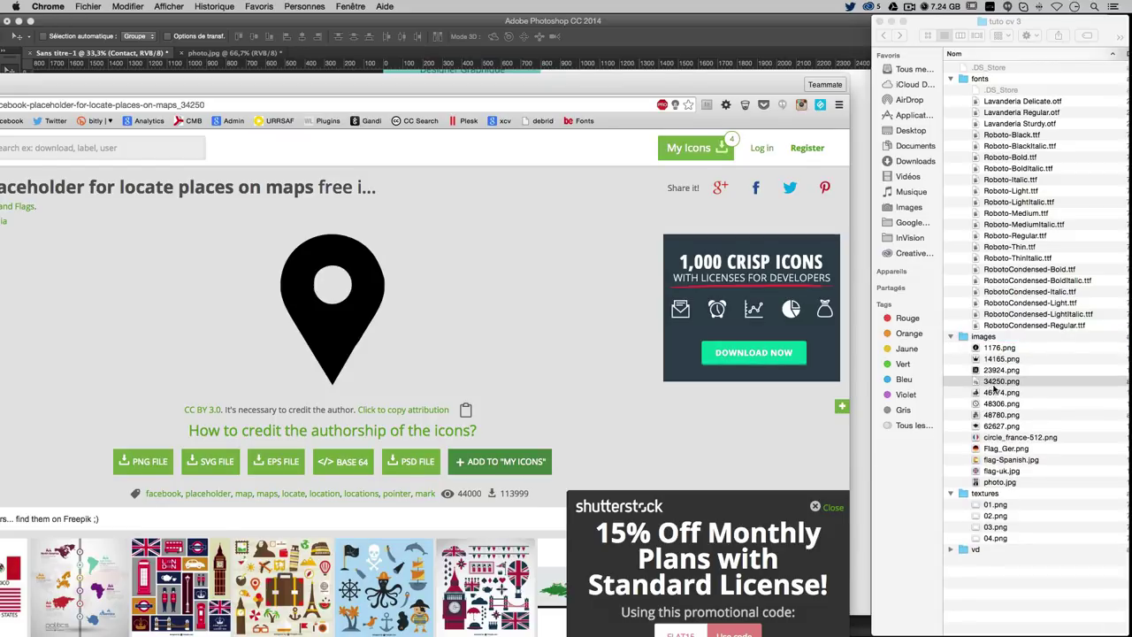
- Duplicate the puce copie circle layer
left_click(756, 41)
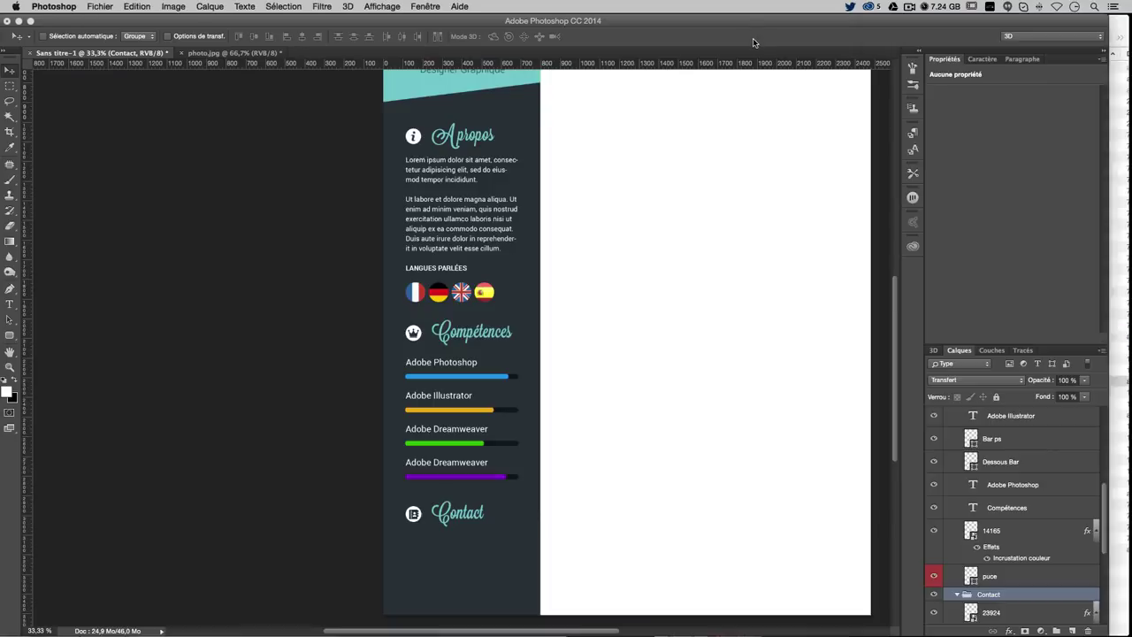
scroll(713, 412, "right", 1)
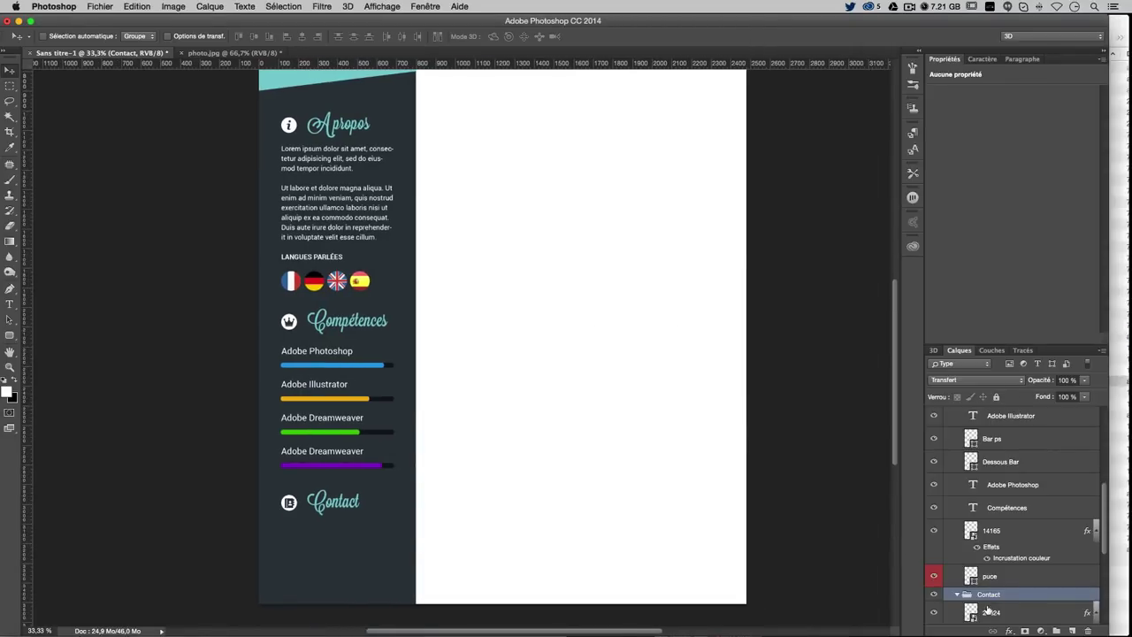
scroll(989, 608, "down", 2)
scroll(989, 607, "down", 3)
left_click(1002, 510)
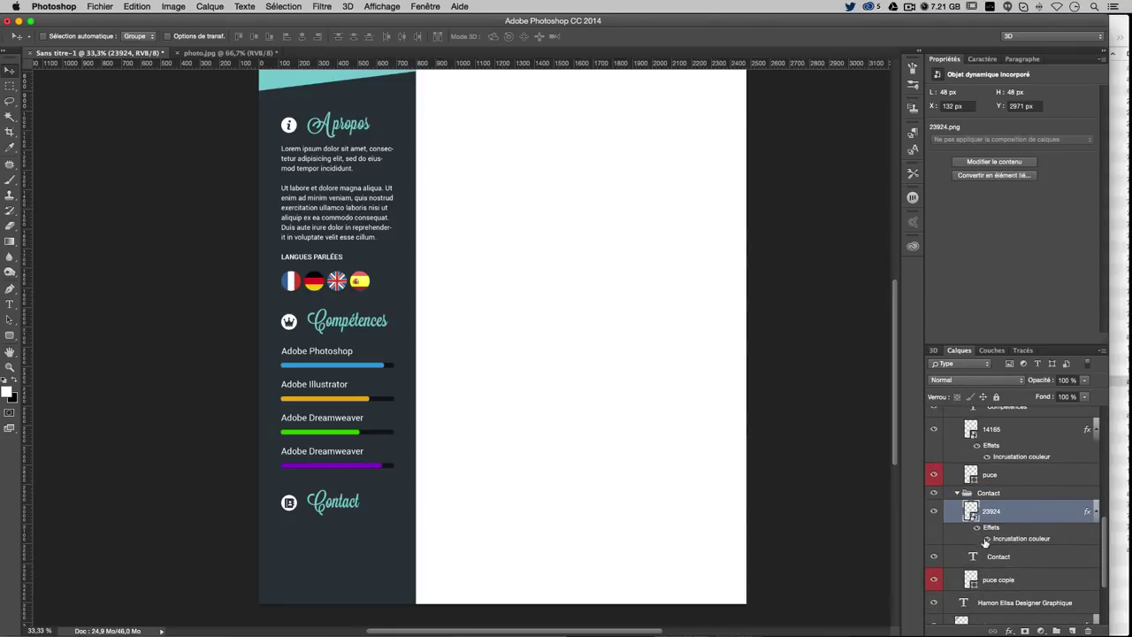
left_click(980, 577)
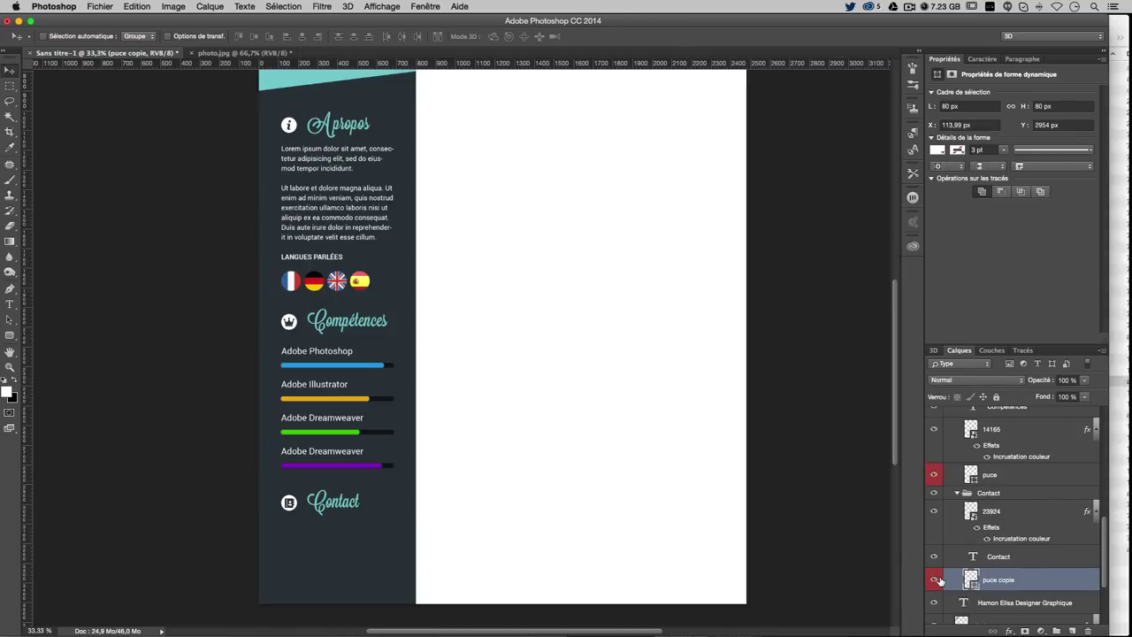
key("ctrl+j")
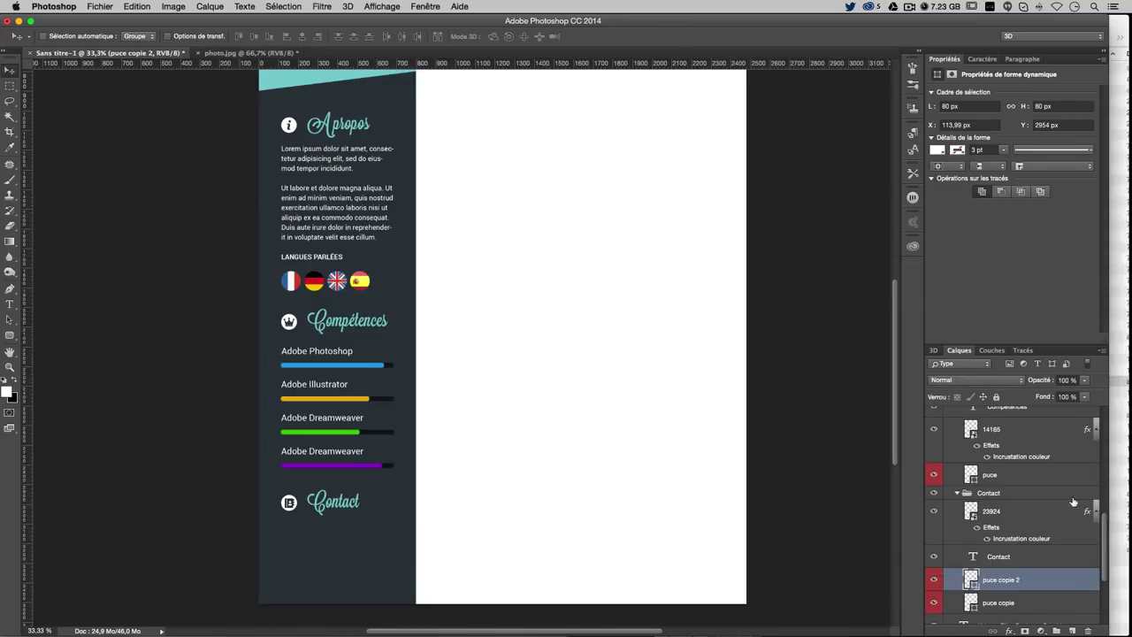
- Rename the duplicate 'puce mini' and give it a yellow colour label
double_click(1001, 580)
left_click_drag(998, 579, 1025, 580)
key("BackSpace")
type("ini")
key("Return")
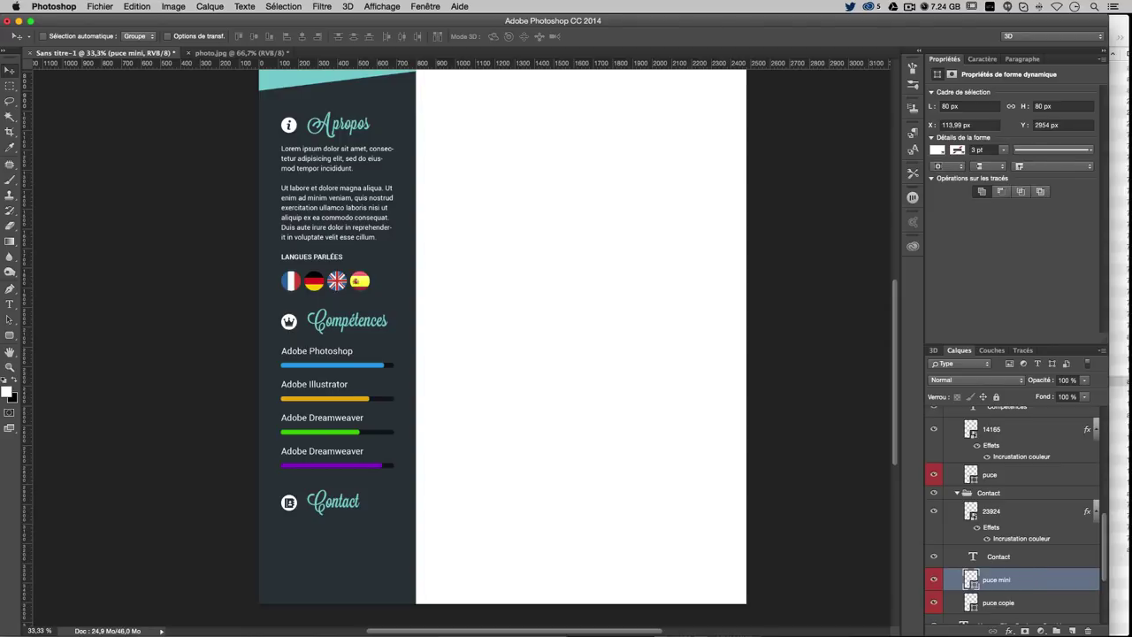
right_click(1024, 587)
left_click(1009, 541)
- Move puce mini to the top of the Contact group, below the Contact heading, and shrink it
left_click_drag(1000, 585, 1007, 501)
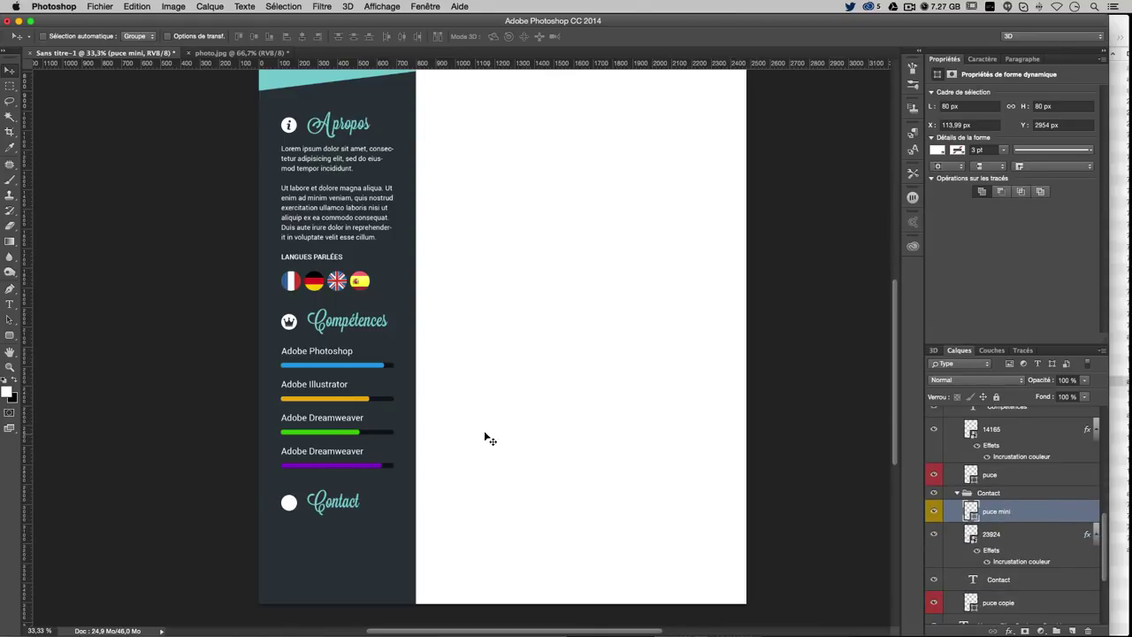
left_click_drag(375, 449, 373, 480)
key("ctrl+t")
left_click_drag(279, 513, 290, 525)
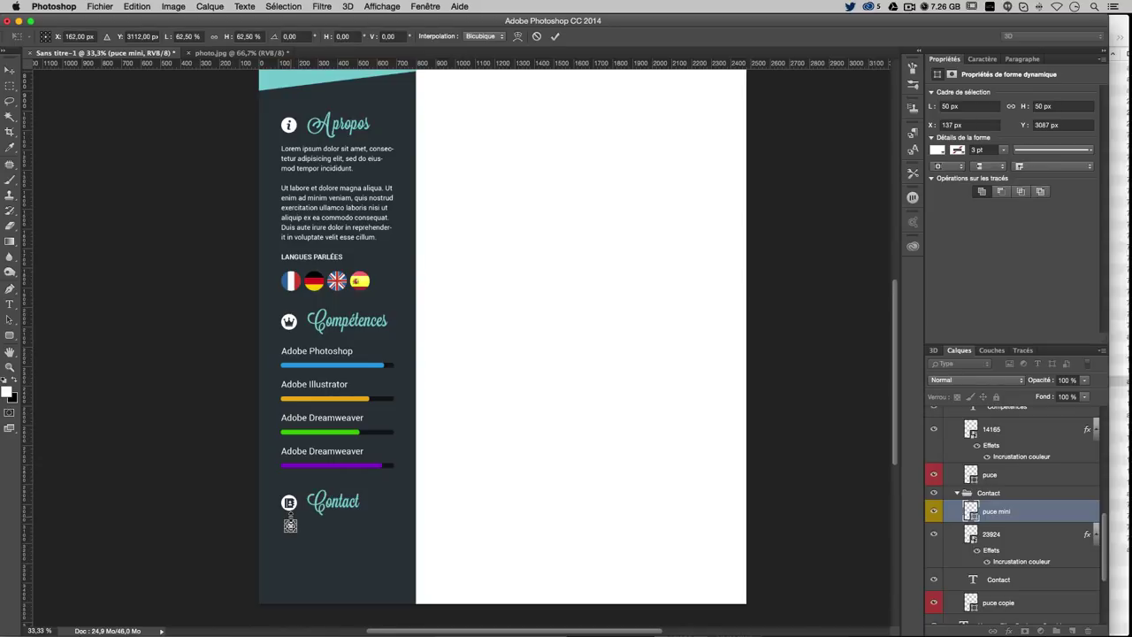
key("Return")
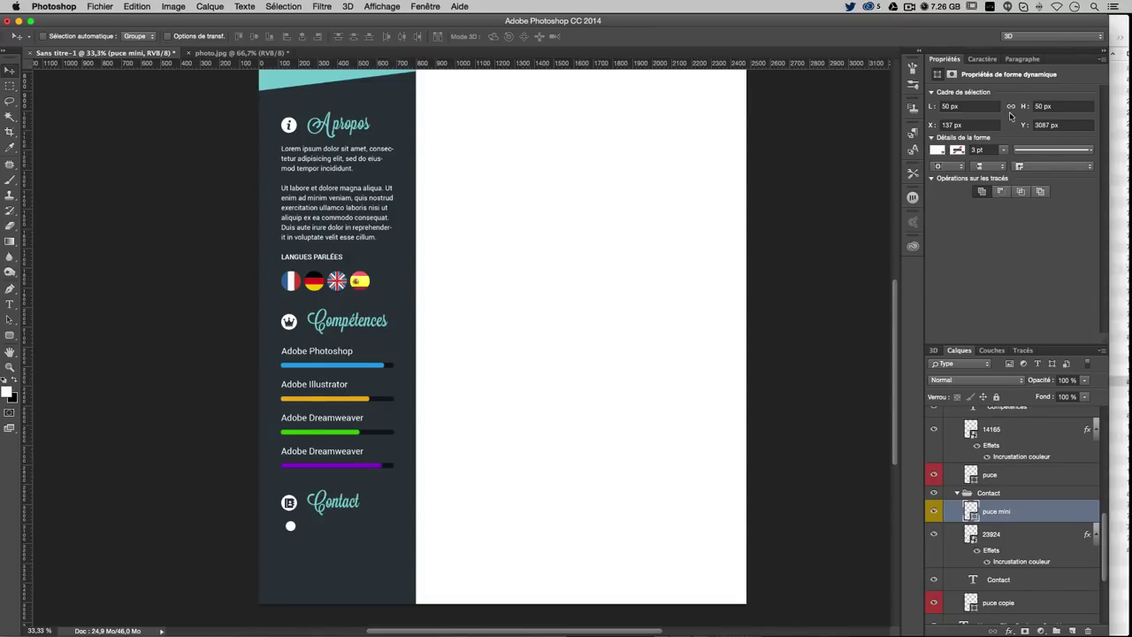
- Set the circle to 60 × 60 px and position it under the Contact heading
left_click(971, 106)
type("60")
key("Return")
left_click(1075, 105)
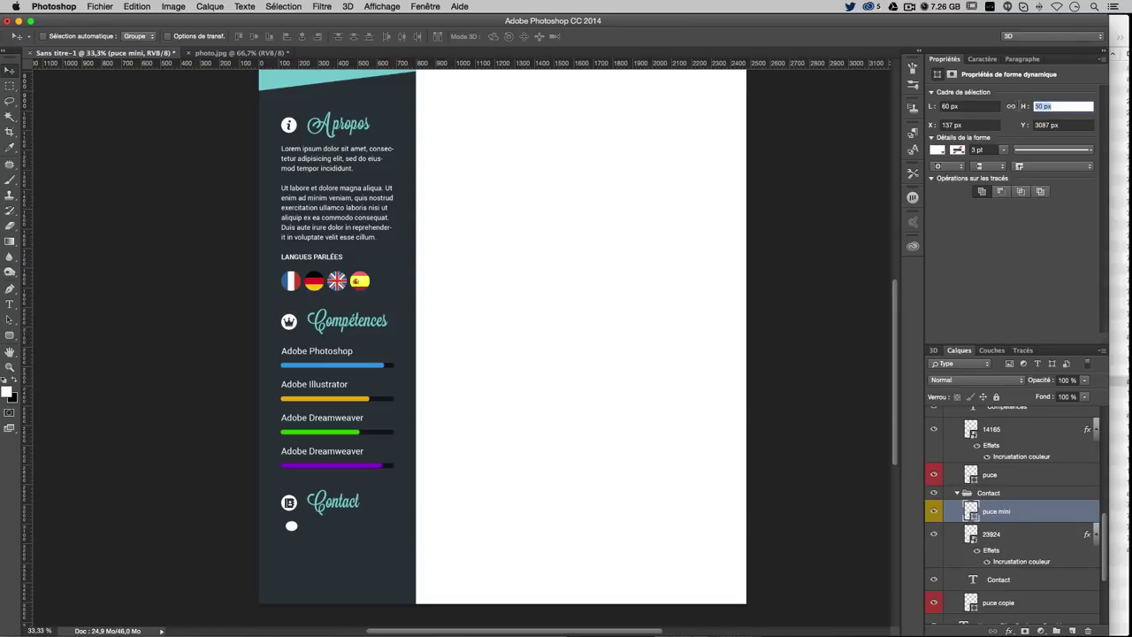
type("60")
key("Return")
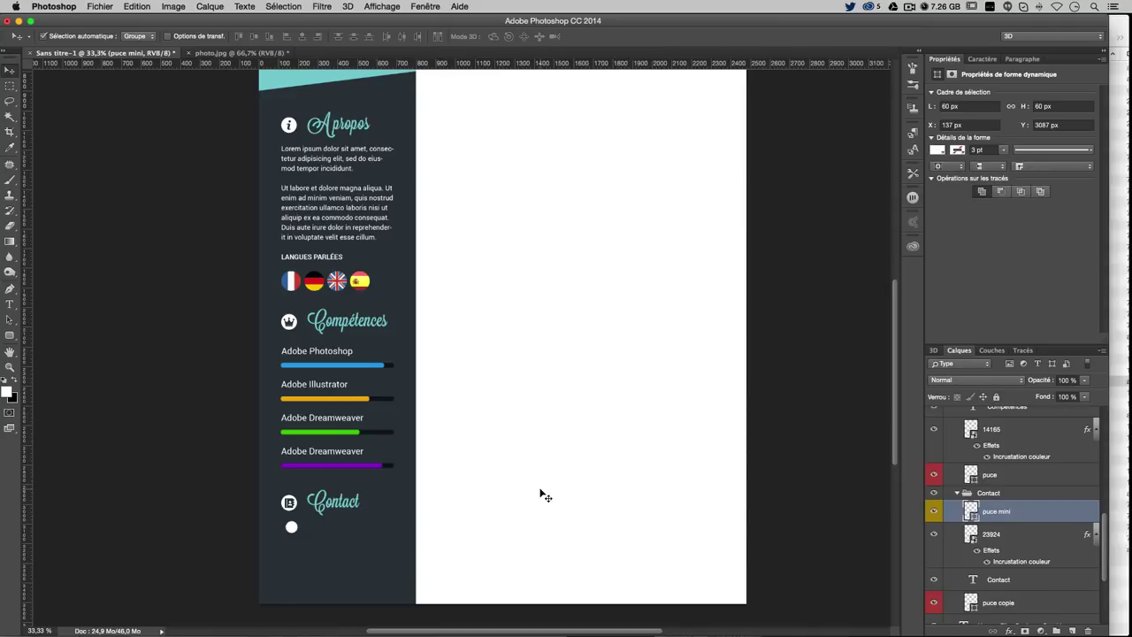
left_click_drag(544, 493, 513, 500)
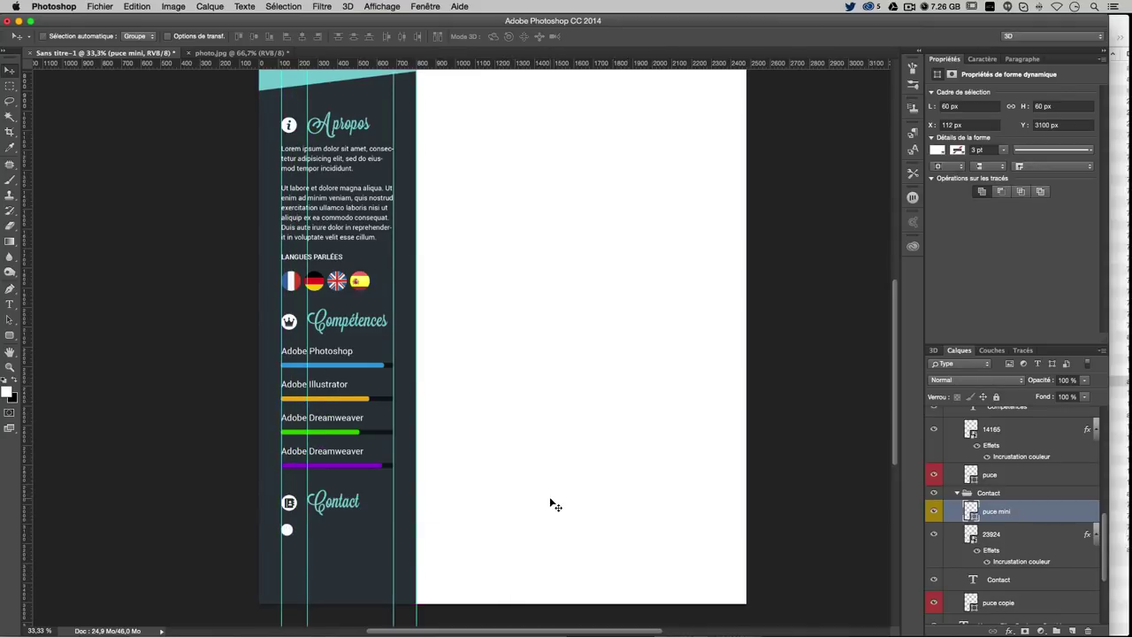
key("Right")
key("Right")
key("Right")
- Place 34250.png from Finder, scale it to icon size and nudge it onto the white circle
left_click(1121, 22)
left_click_drag(992, 387, 371, 538)
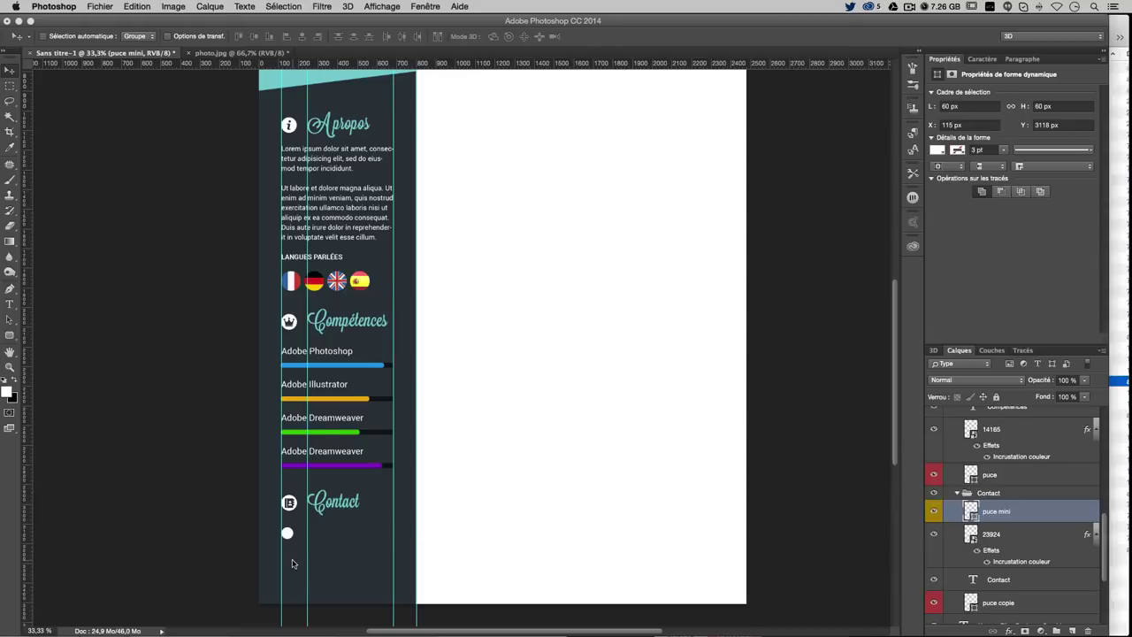
left_click_drag(603, 206, 326, 485)
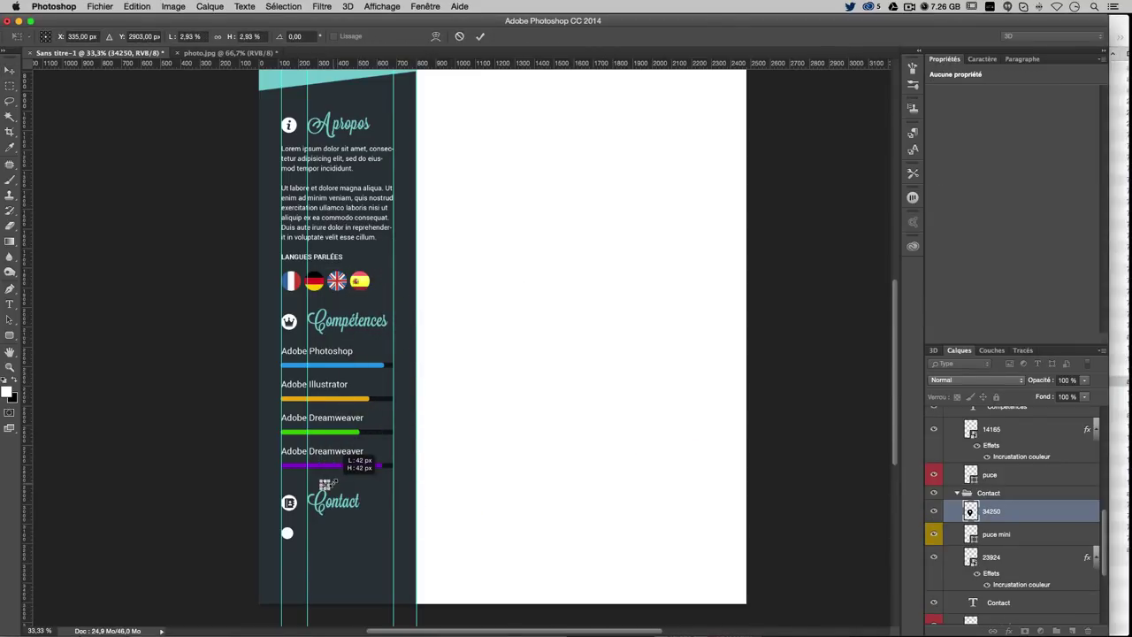
left_click_drag(333, 482, 298, 531)
key("Return")
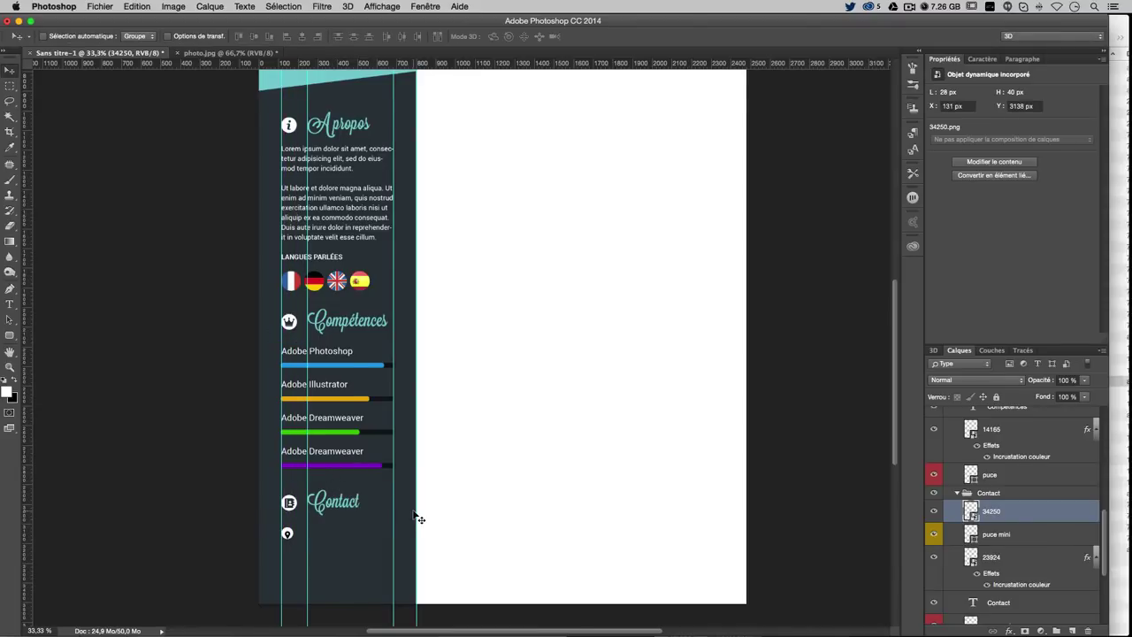
key("Left")
key("Left")
key("Left")
key("Up")
key("Up")
key("Up")
key("ctrl+semicolon")
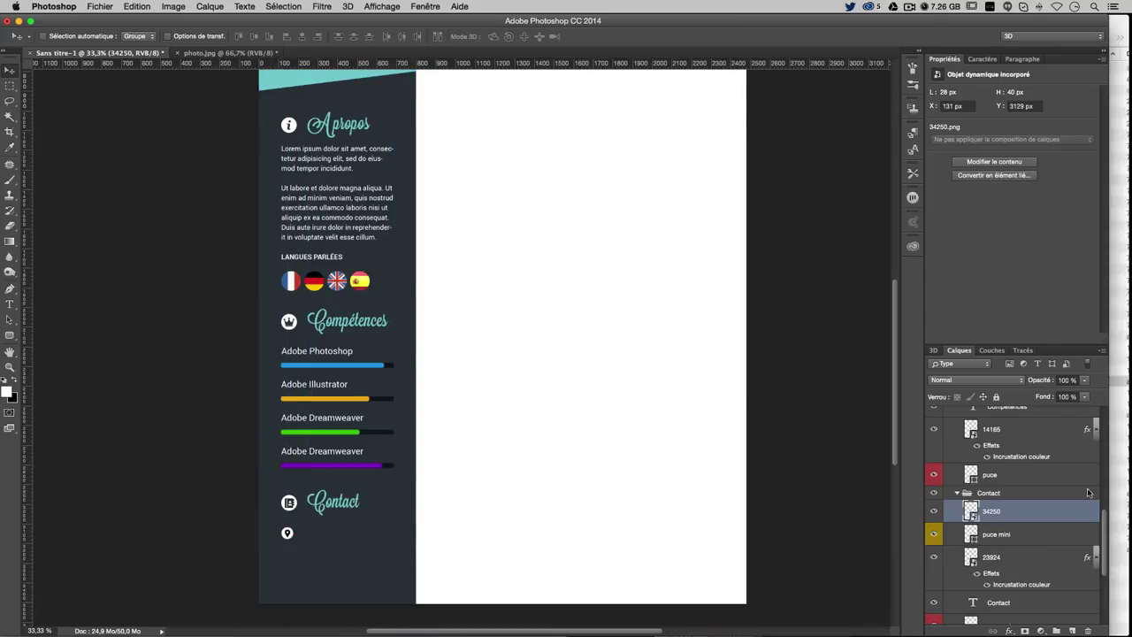
- Give the pin a Color Overlay sampled from the sidebar's dark colour
double_click(1041, 517)
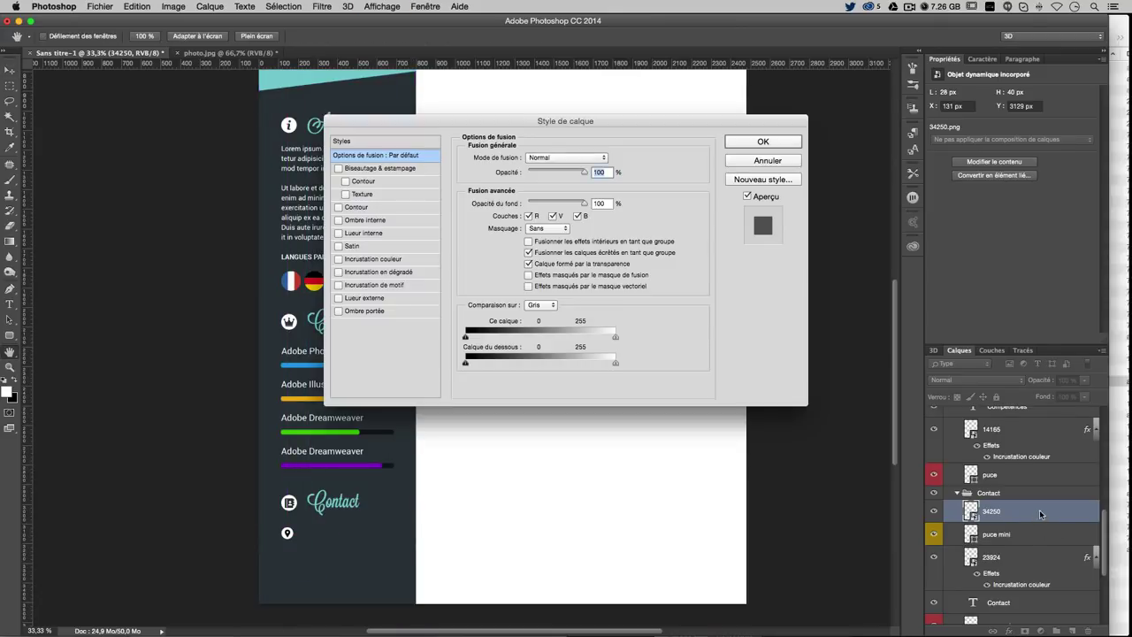
left_click(386, 260)
left_click(607, 159)
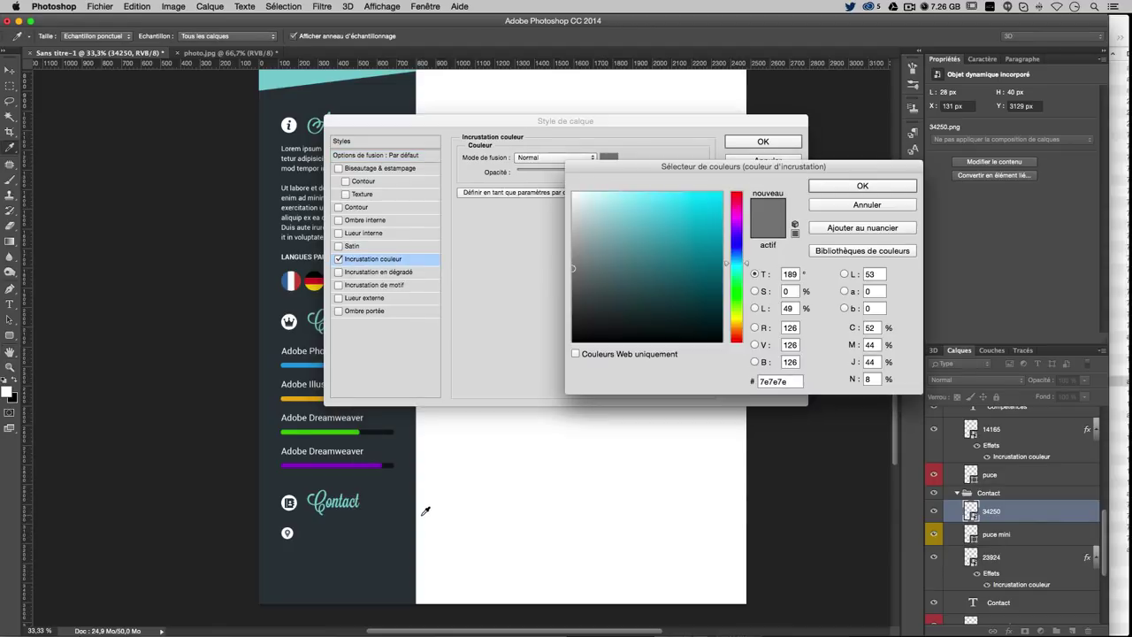
left_click(423, 515)
left_click(416, 520)
key("Return")
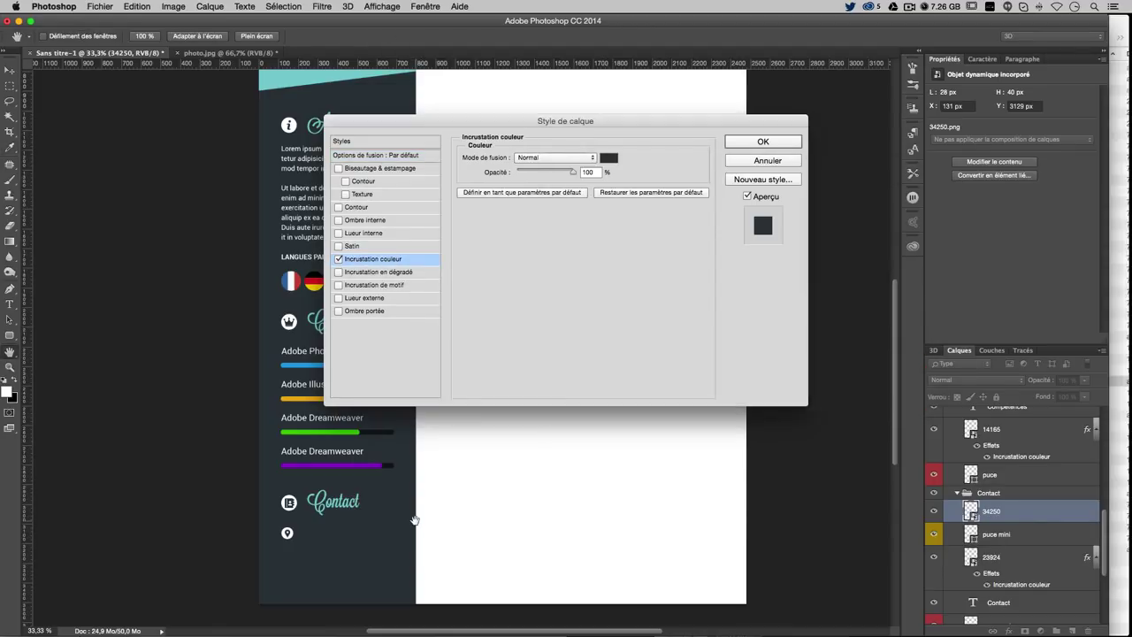
key("Return")
left_click(4, 299)
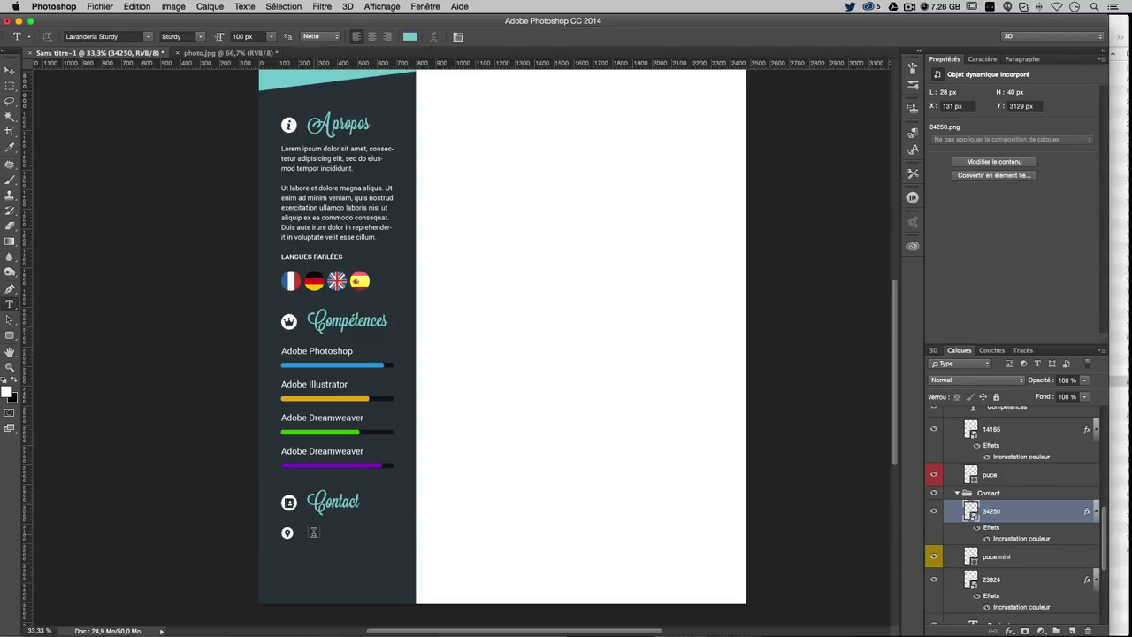
- Type the address '12 rue de la créativité 35000 Rennes' beside the pin
left_click(314, 533)
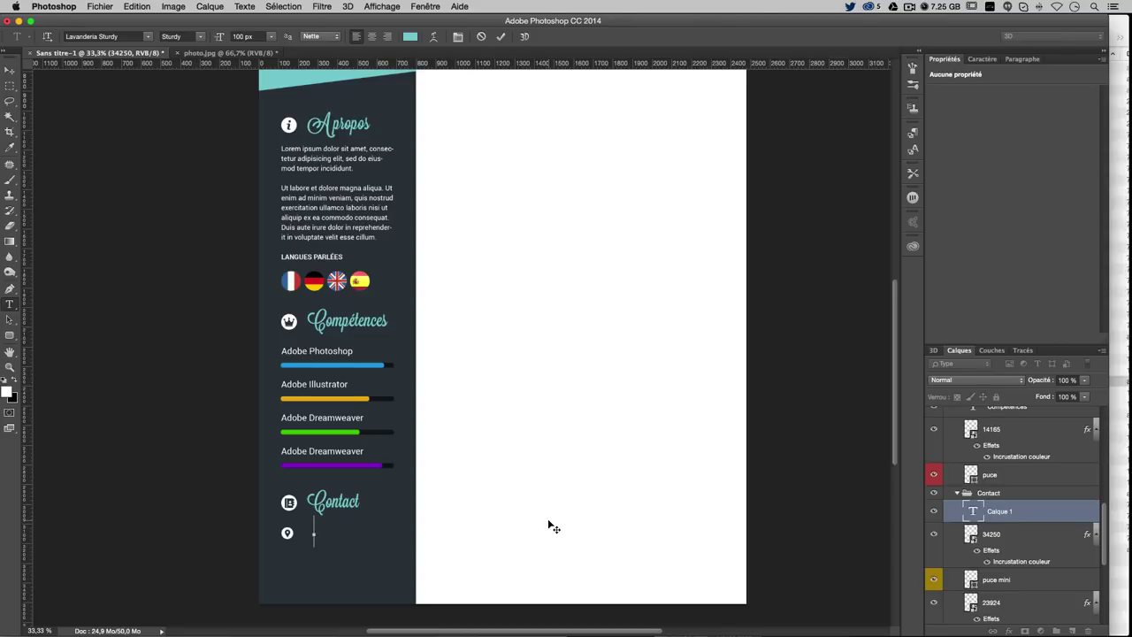
key("Escape")
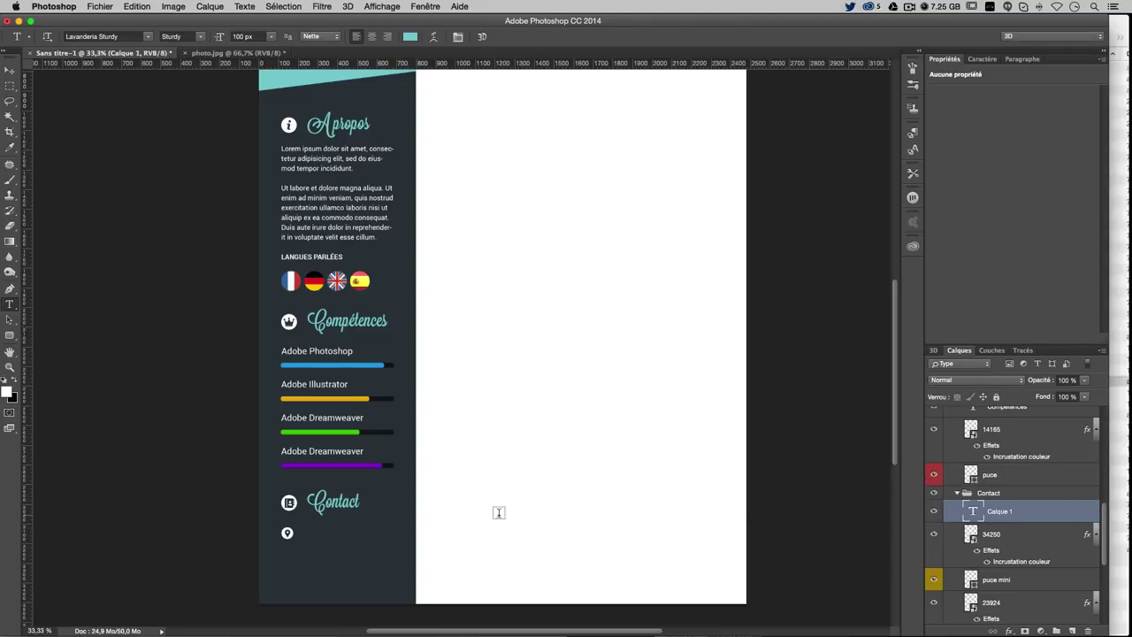
double_click(974, 513)
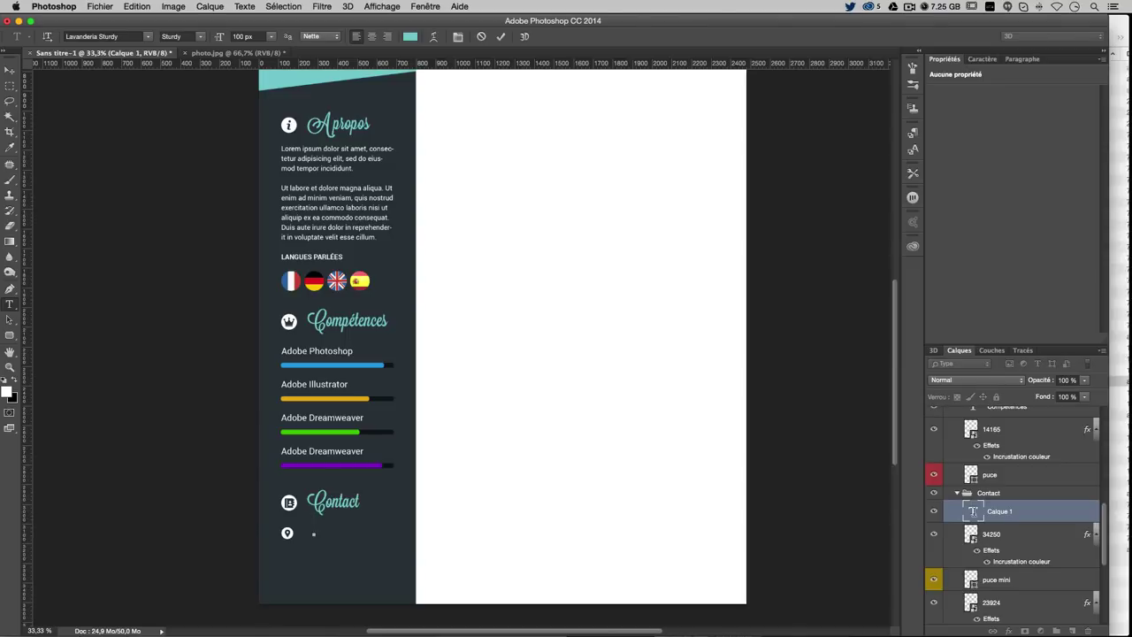
type("12 rue de ")
type("la créat")
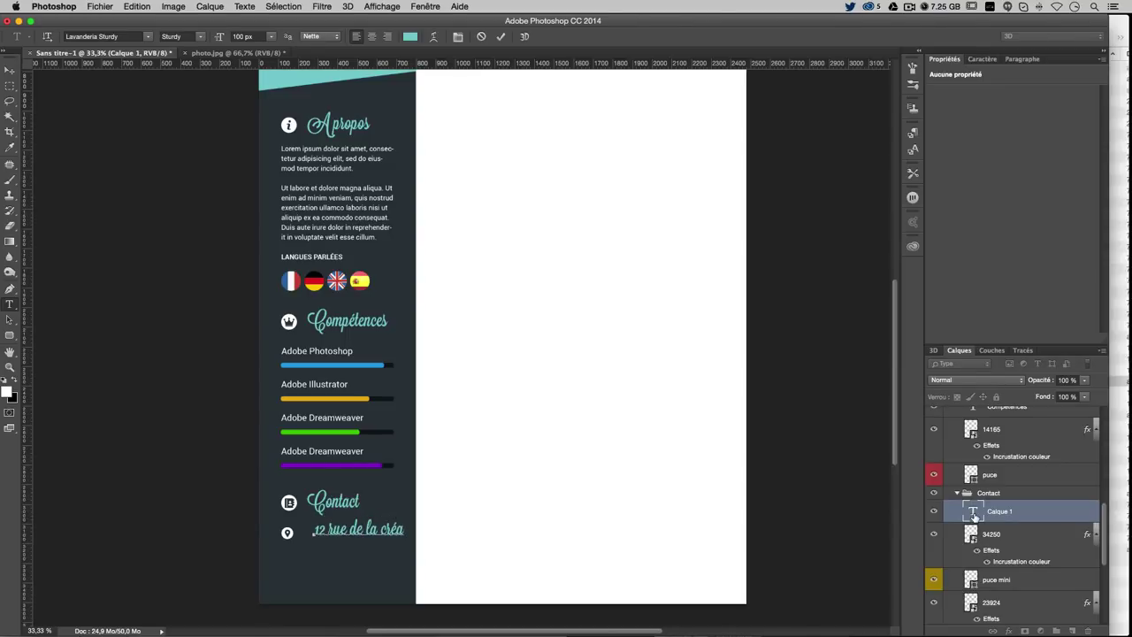
type("ivité ")
type("35000 ")
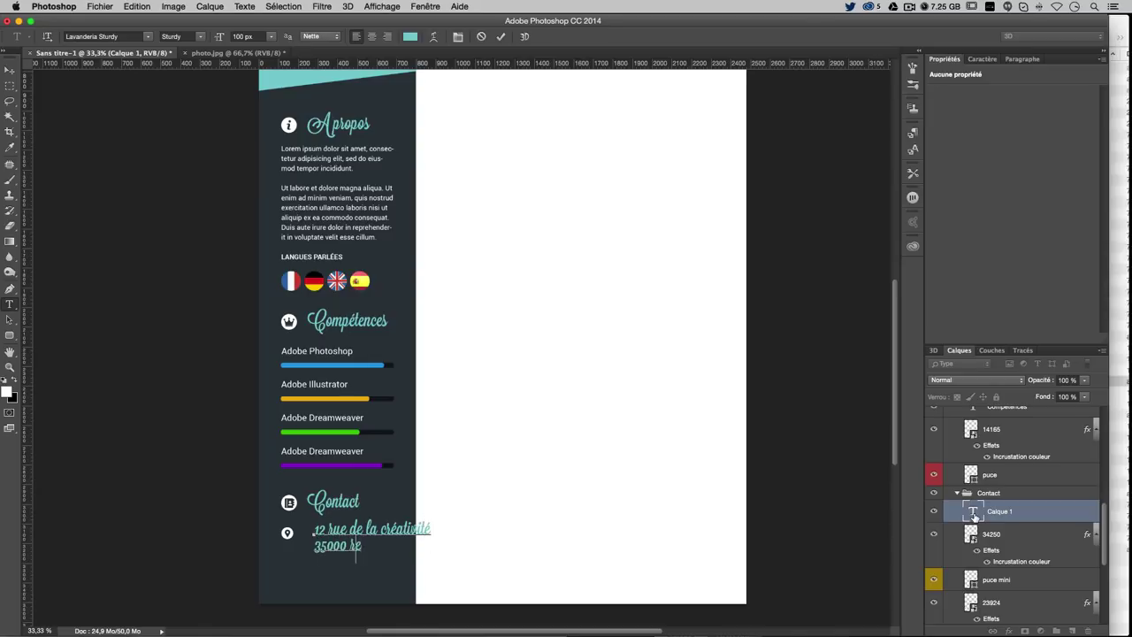
type("Rennes")
- Set the address text to Roboto Regular at 45 px
key("super+a")
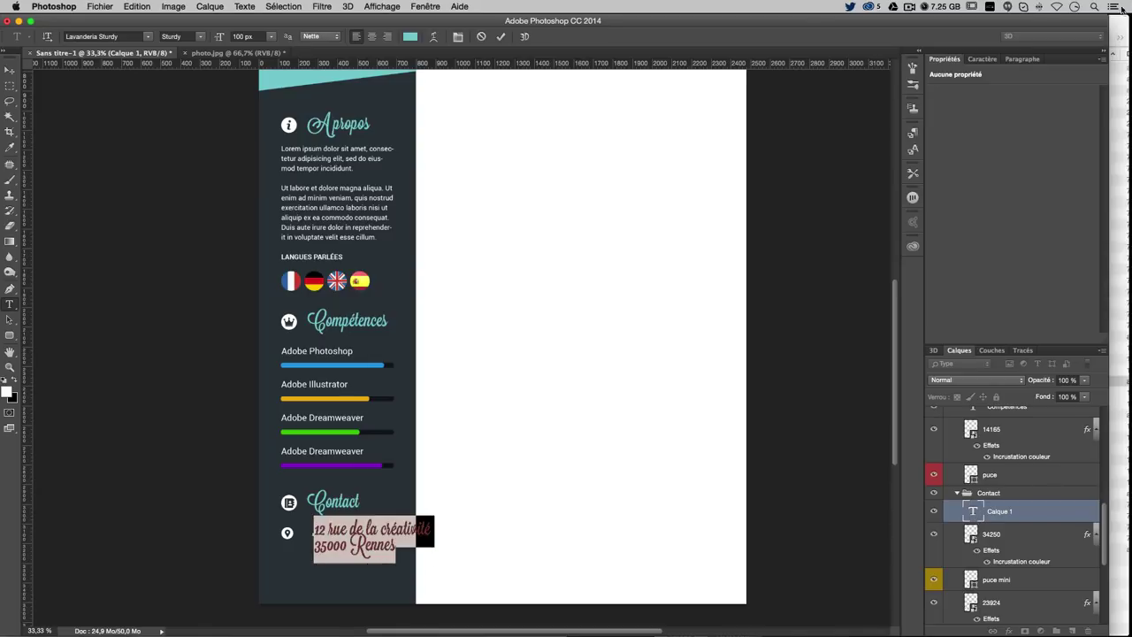
left_click(982, 59)
left_click(963, 72)
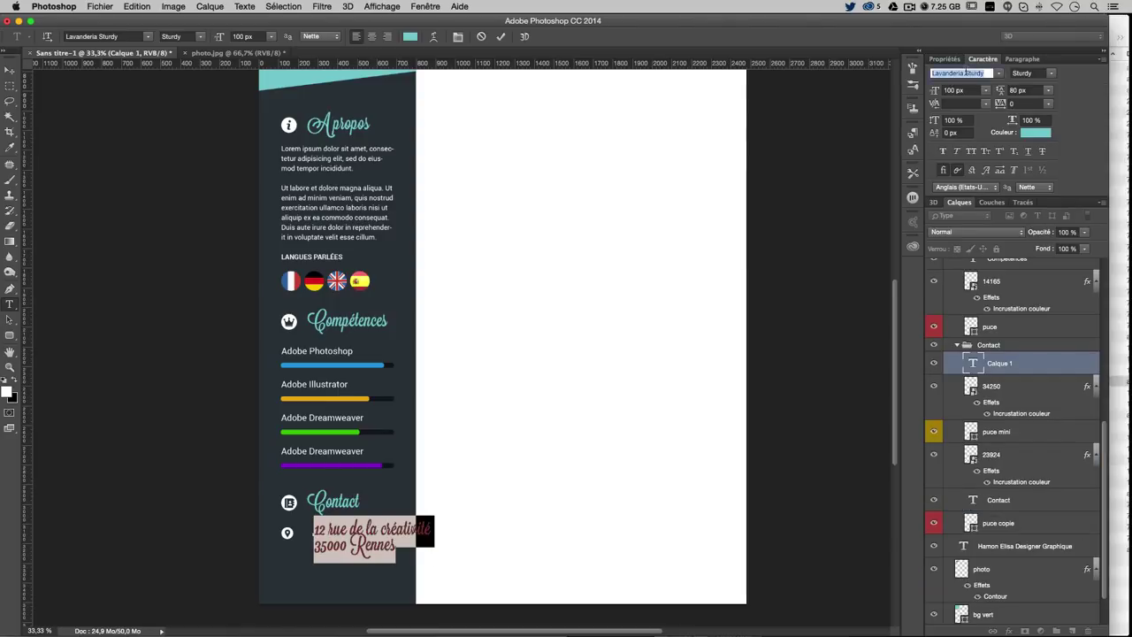
type("robo")
key("Down")
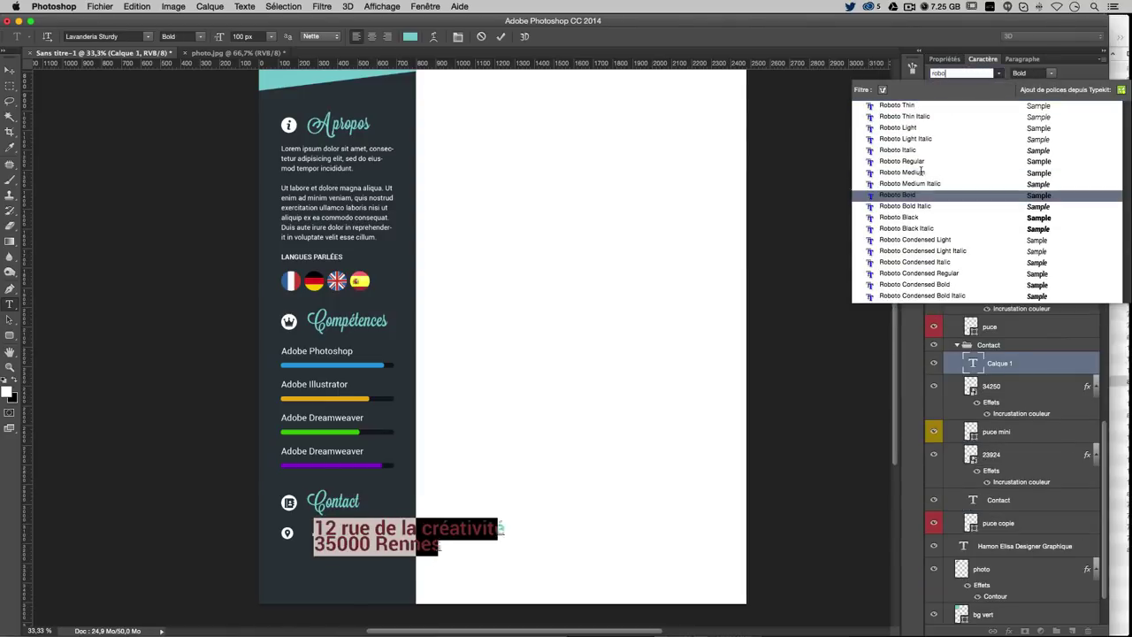
left_click(920, 161)
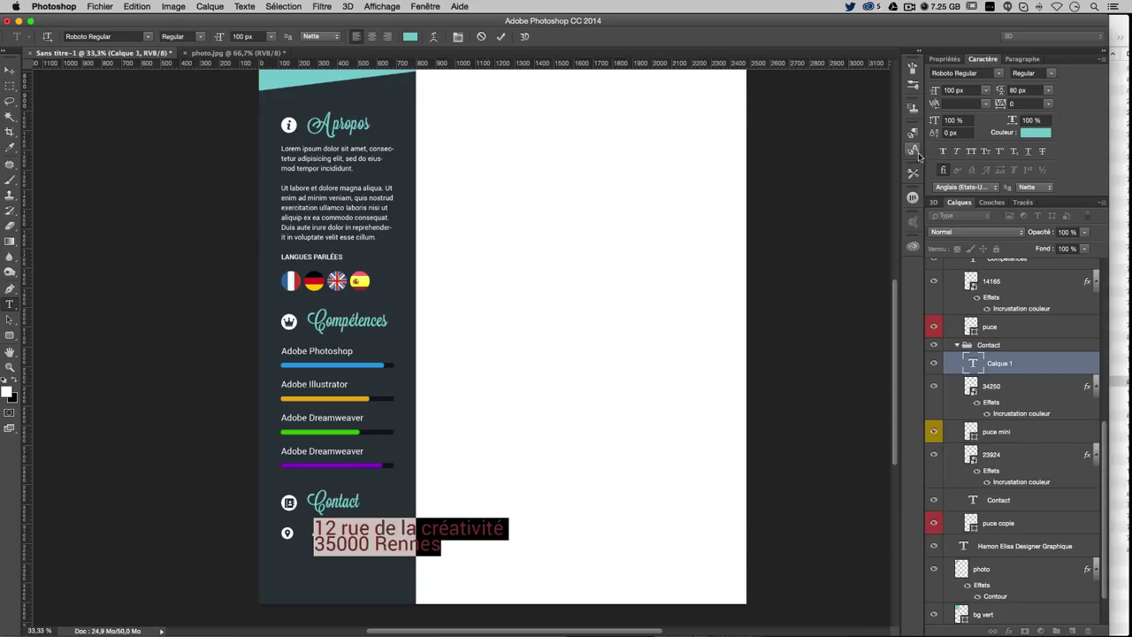
left_click(972, 91)
type("45")
key("Return")
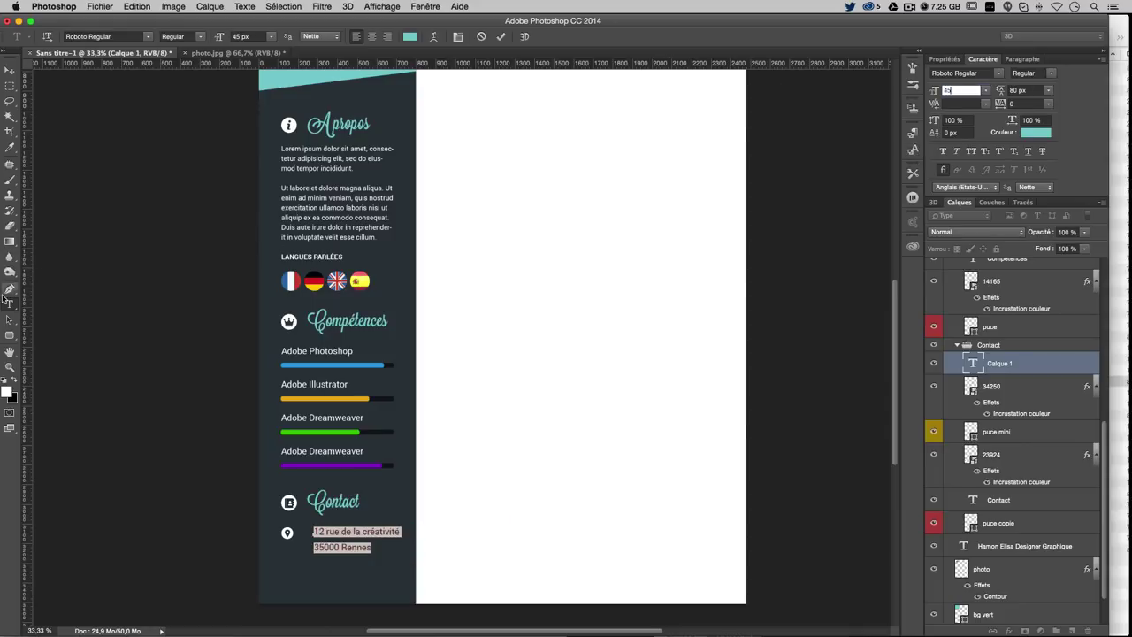
left_click(10, 301)
- Check the font settings of the paragraph text and the skill labels
left_click(356, 226)
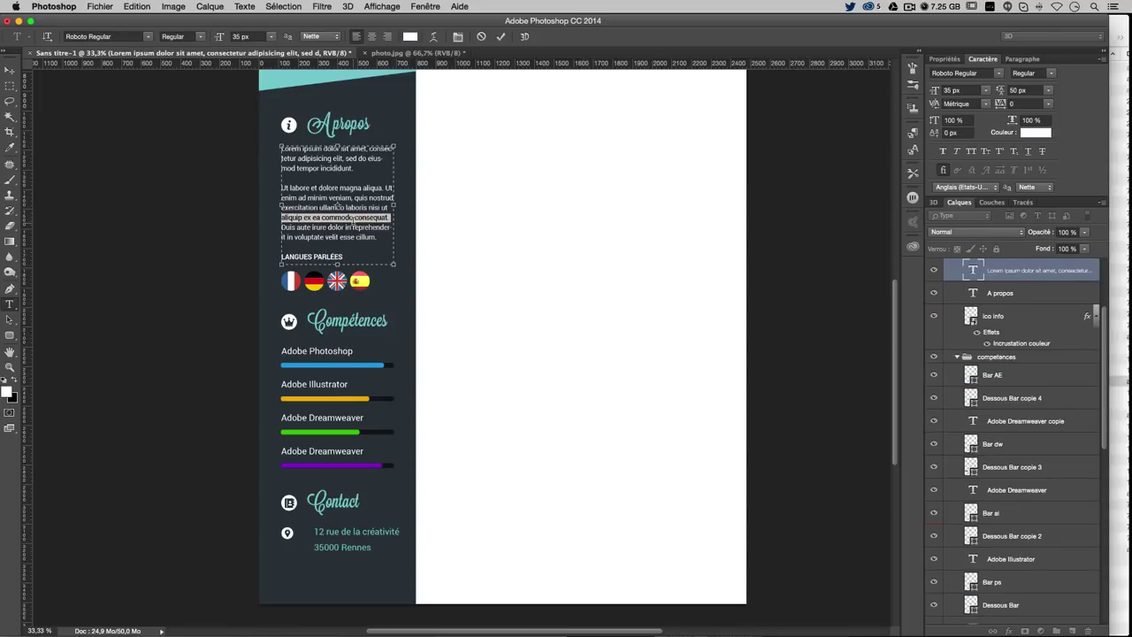
key("Escape")
left_click(337, 361)
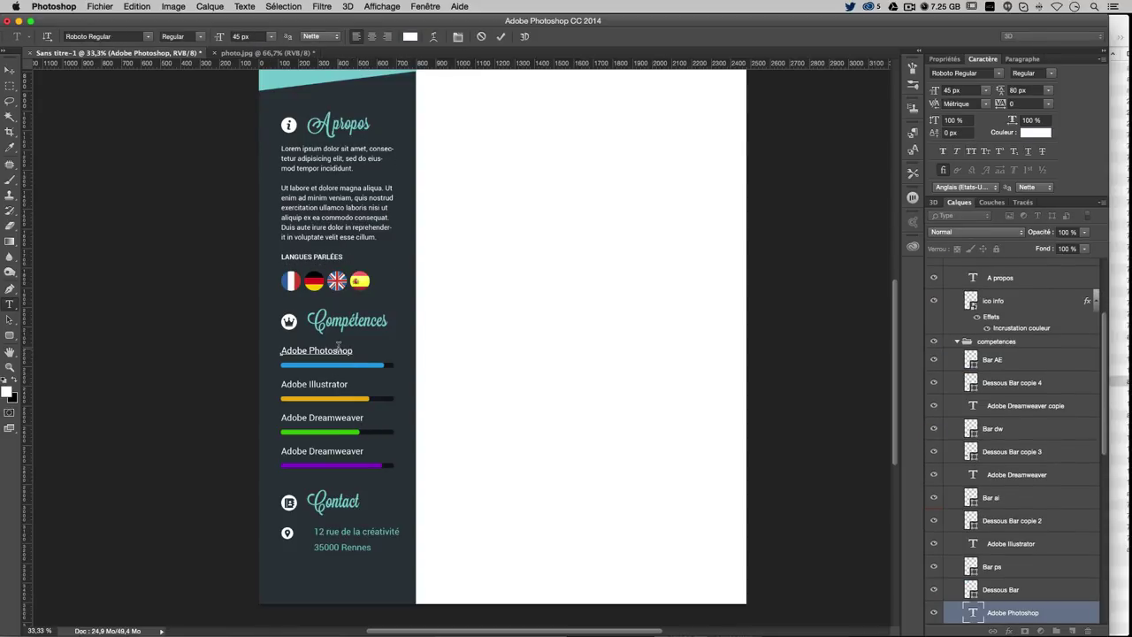
key("Escape")
- Change the address to 35 px with 50 px leading and white colour
left_click(328, 528)
key("ctrl+a")
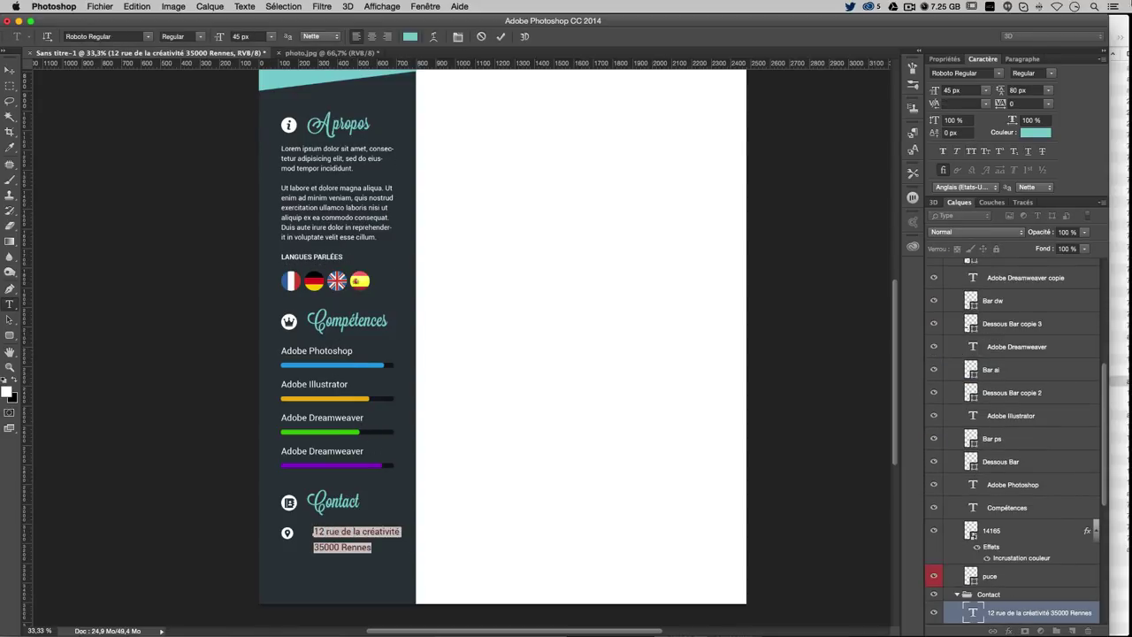
left_click(956, 90)
type("35")
key("Return")
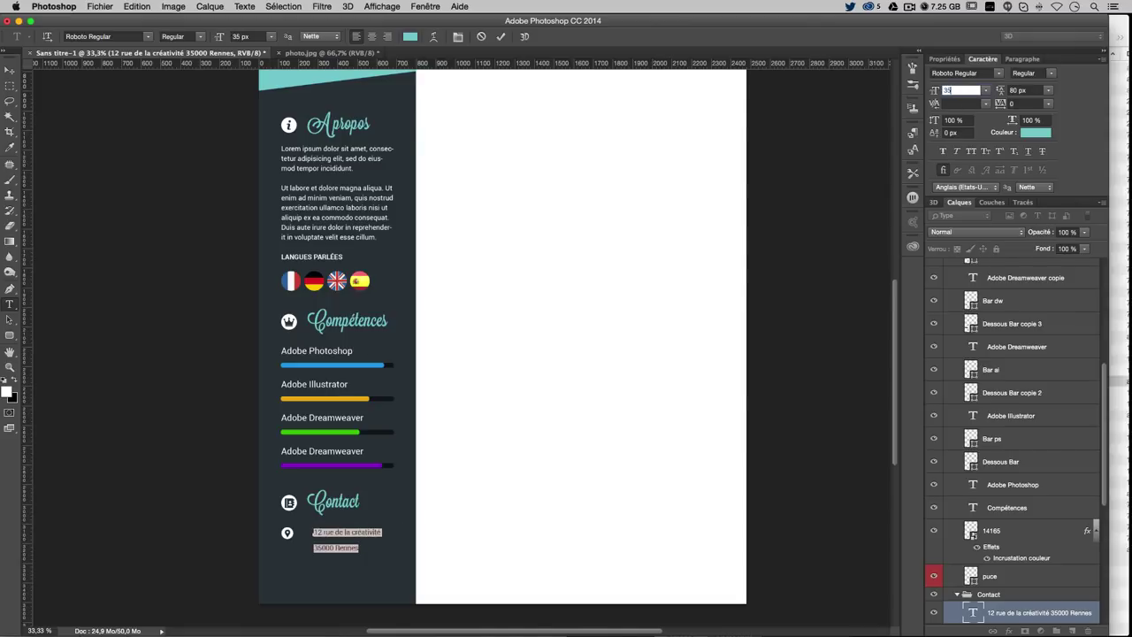
key("Tab")
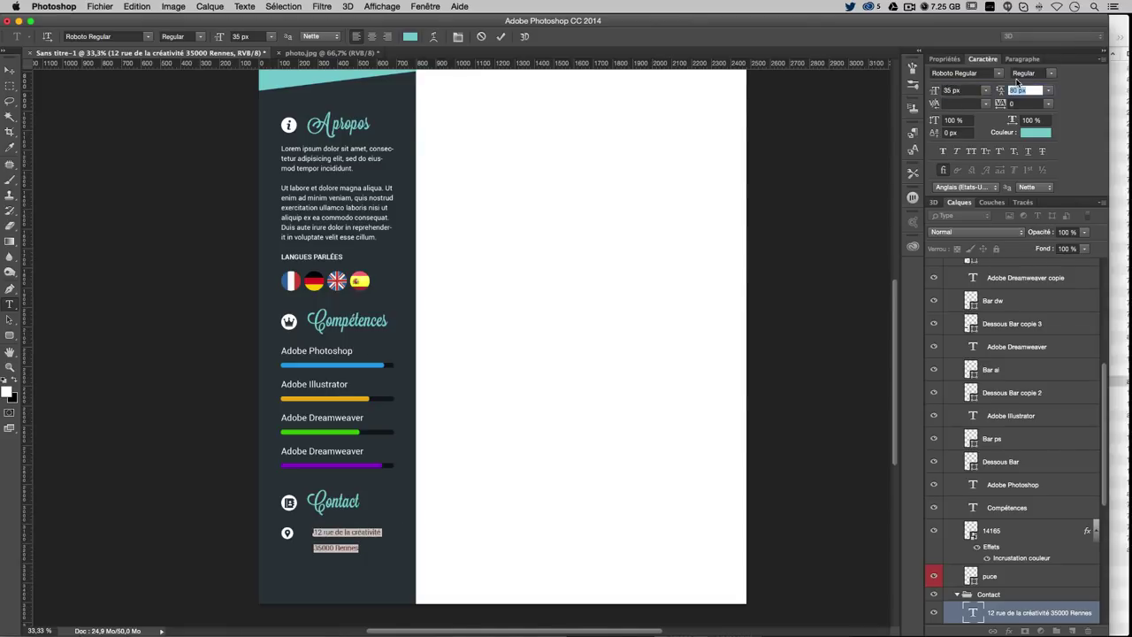
type("50")
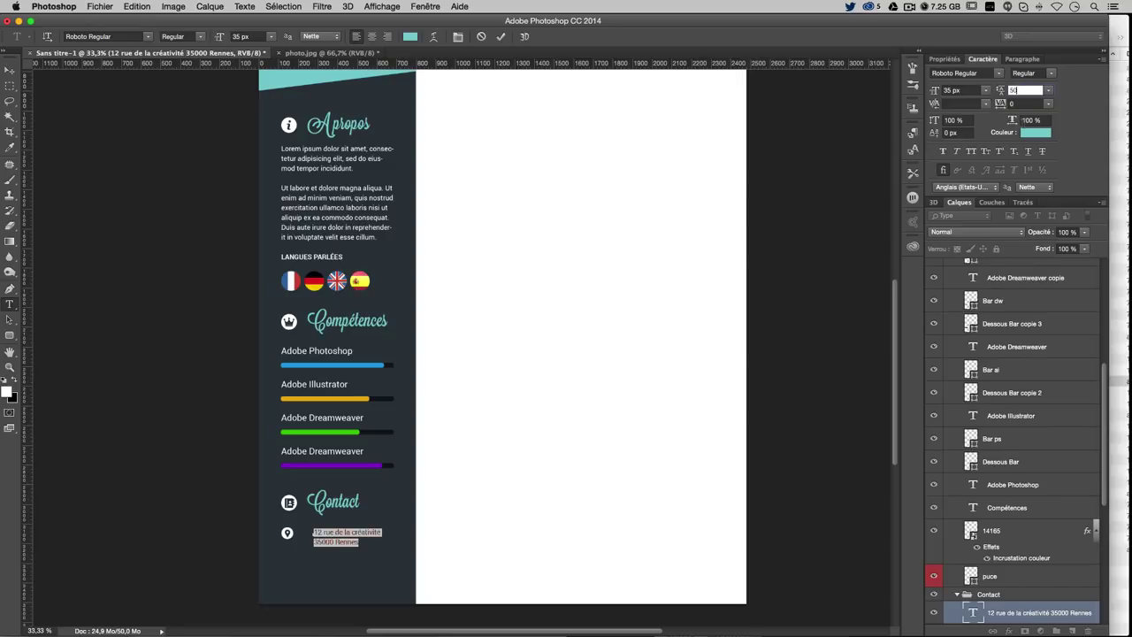
left_click(1046, 133)
left_click(510, 121)
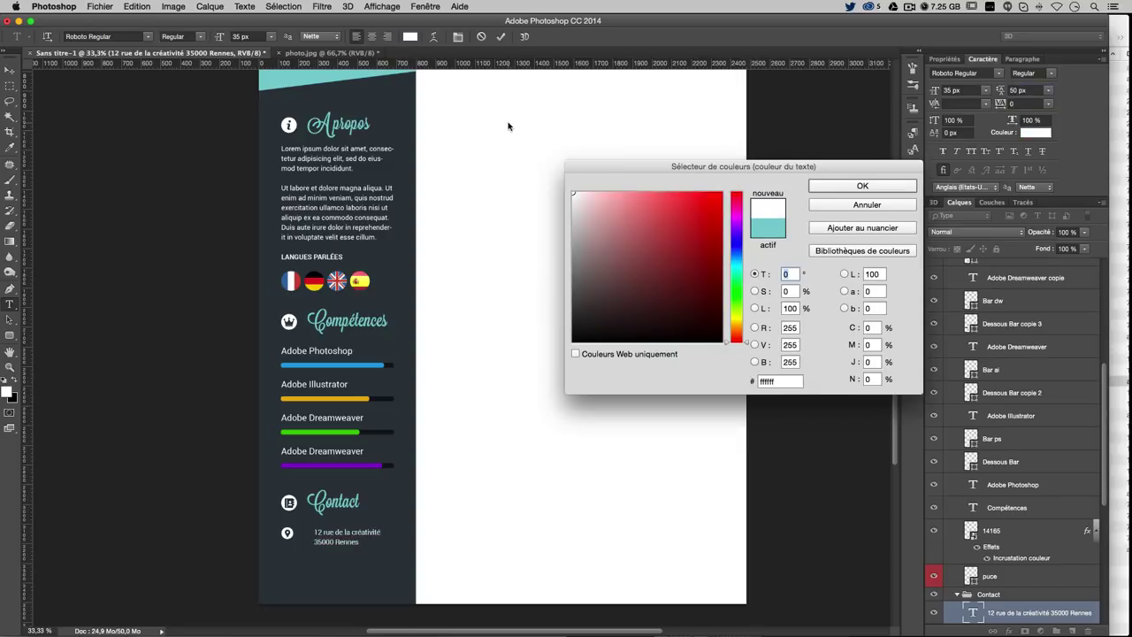
key("Return")
- Move the address text beside the pin and hide the guides
left_click(11, 69)
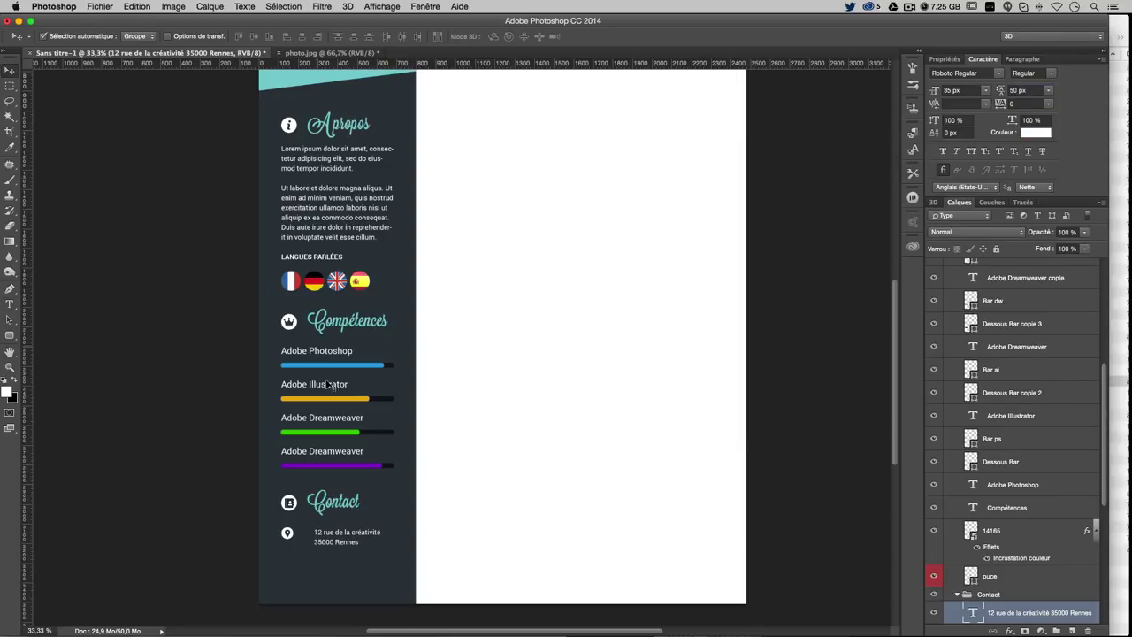
left_click_drag(356, 550, 341, 533)
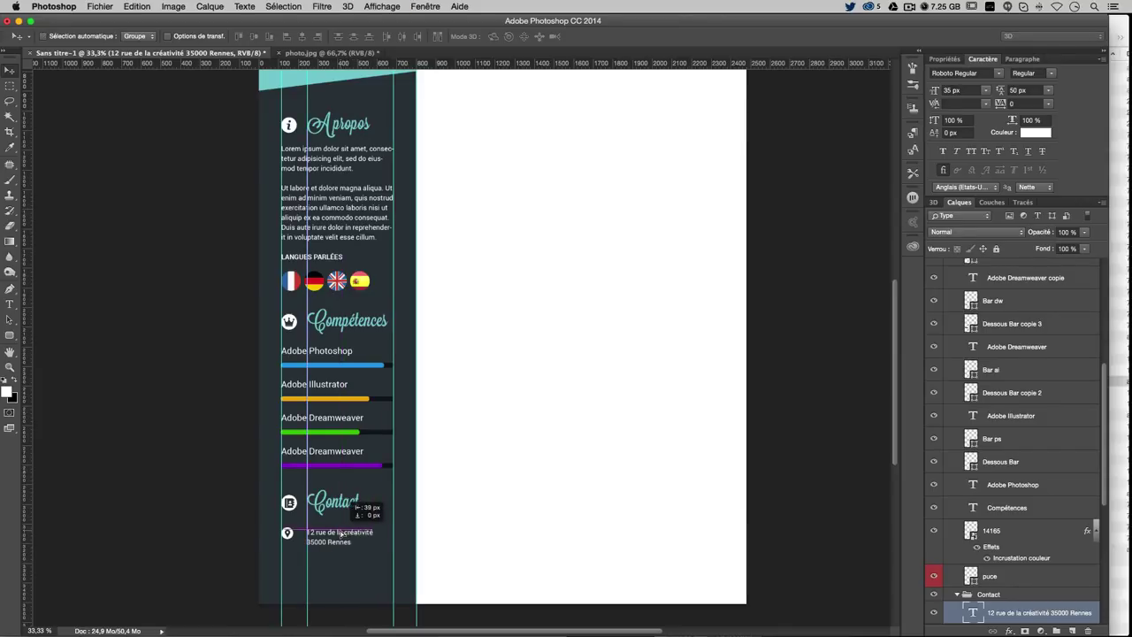
left_click_drag(342, 534, 342, 533)
key("ctrl+semicolon")
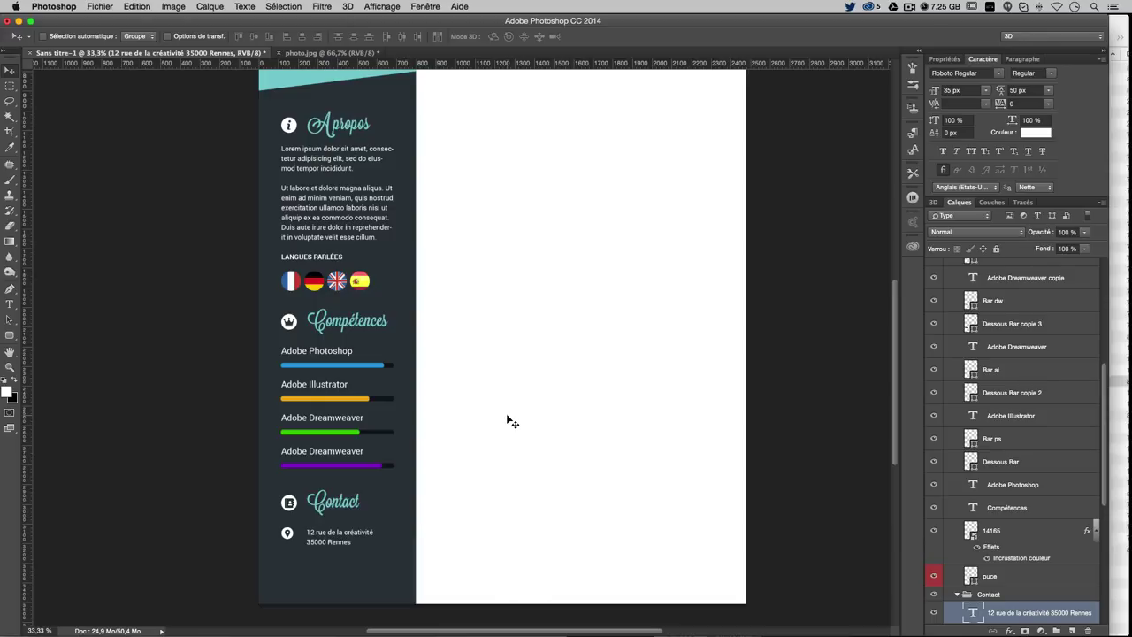
scroll(510, 422, "up", 2)
scroll(510, 422, "down", 1)
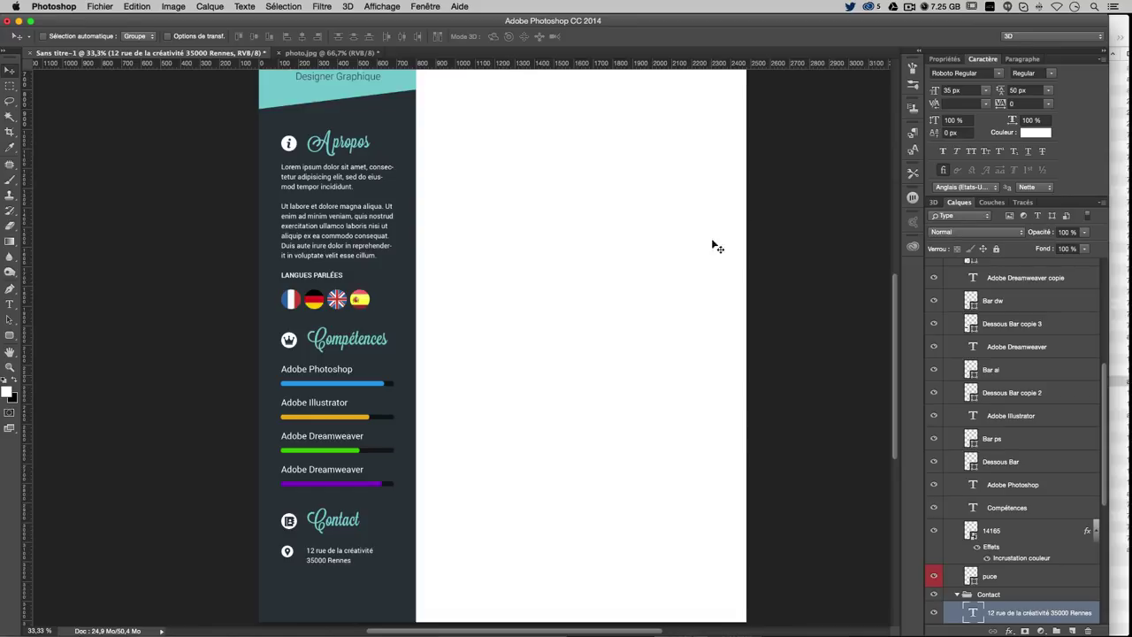
- Search Flaticon for 'web' icons and browse the results
left_click(331, 607)
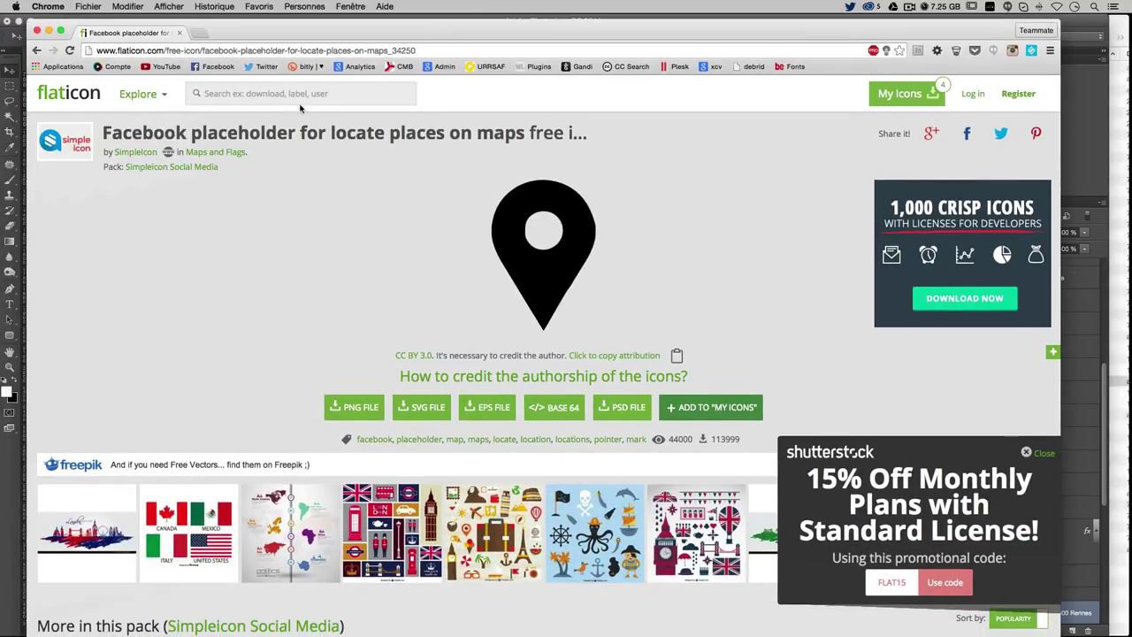
left_click(297, 92)
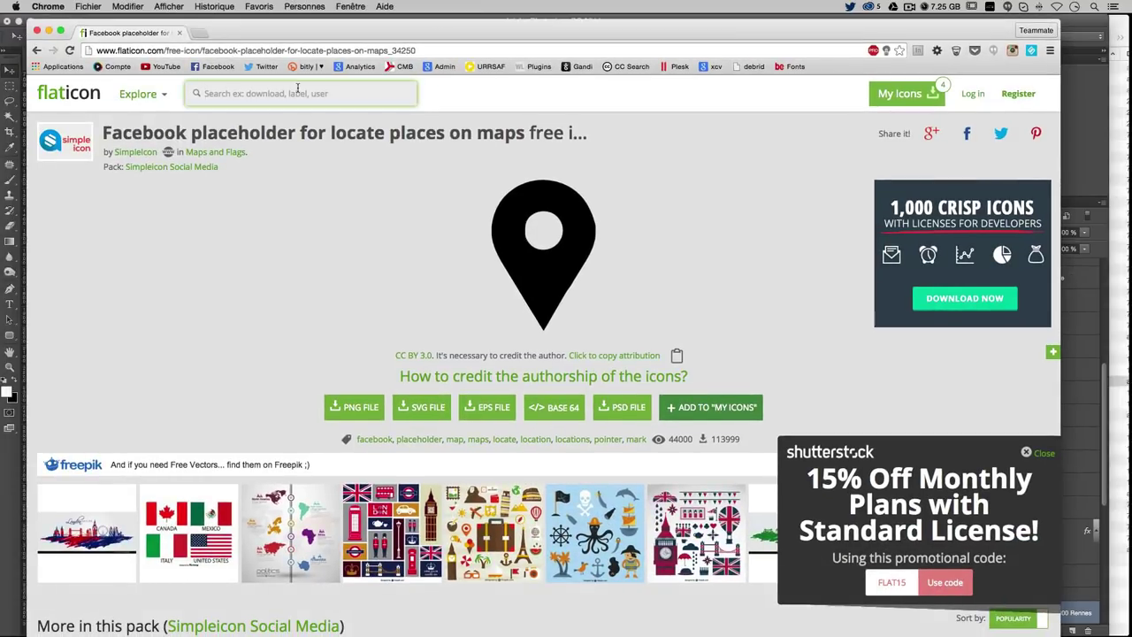
type("web")
key("Return")
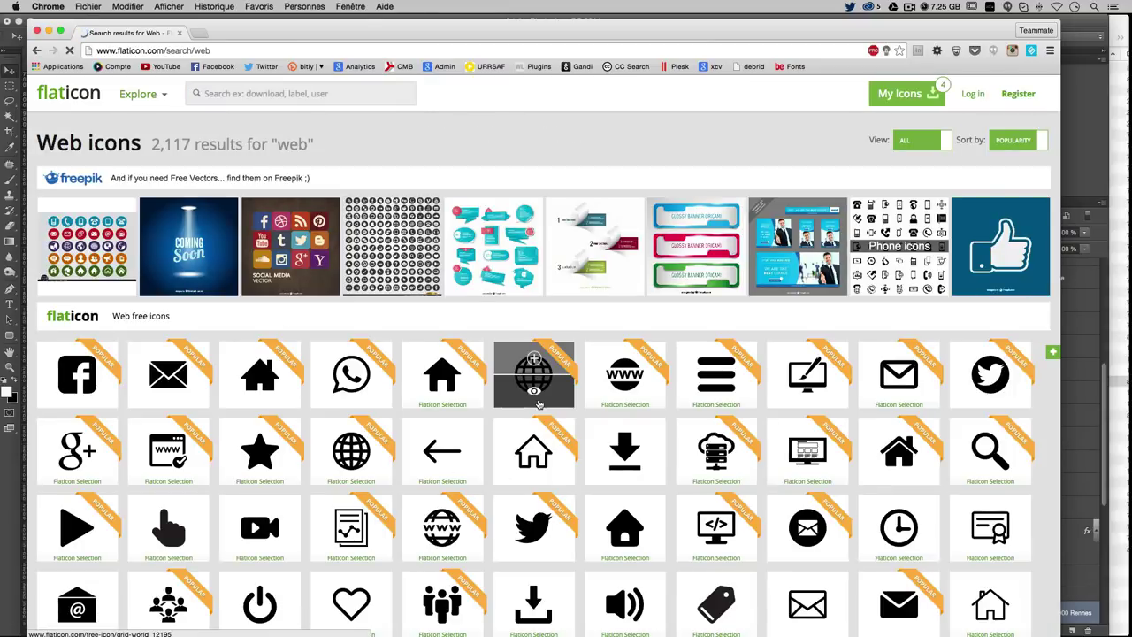
scroll(778, 460, "down", 4)
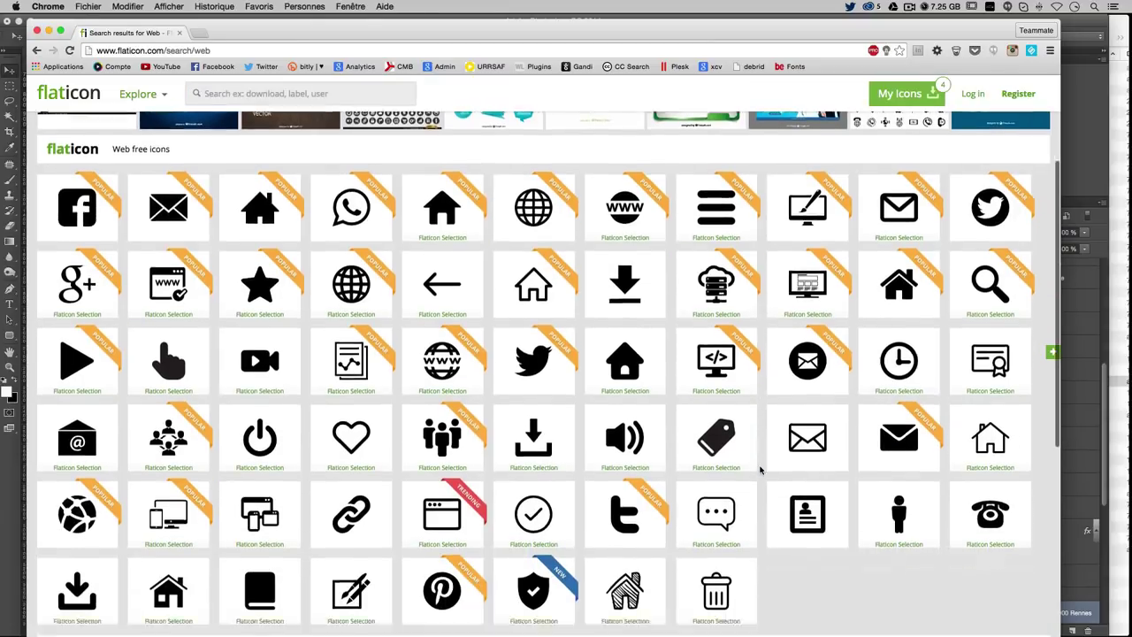
scroll(759, 470, "down", 3)
scroll(759, 470, "up", 5)
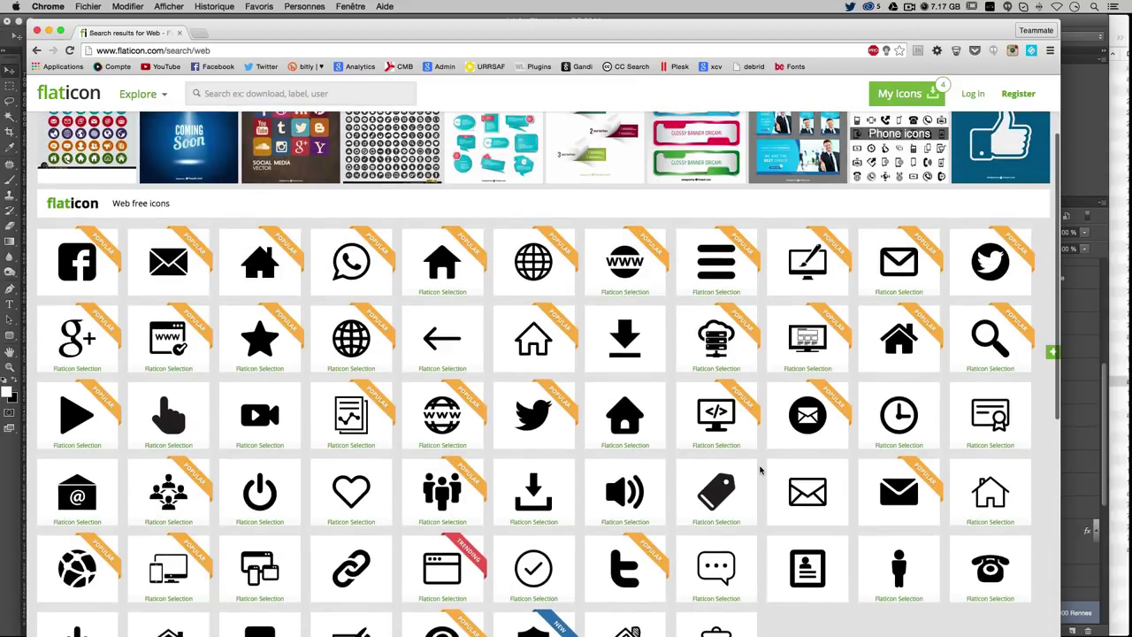
scroll(306, 551, "up", 3)
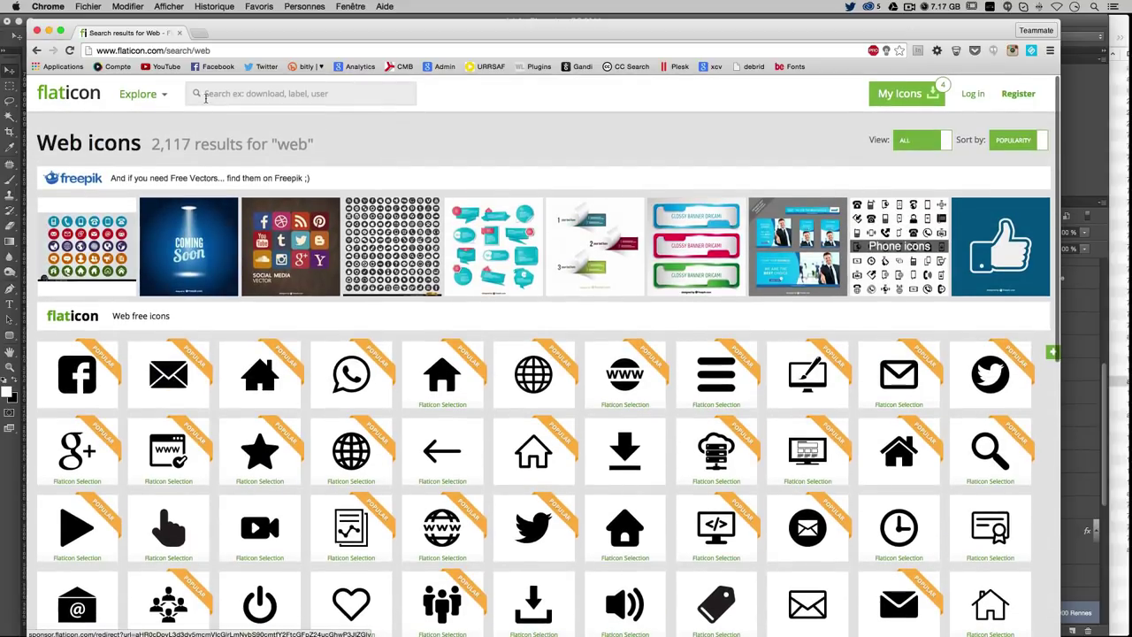
- Search for 'earth' and open the Earth globe icon's detail page
left_click(205, 98)
type("eart")
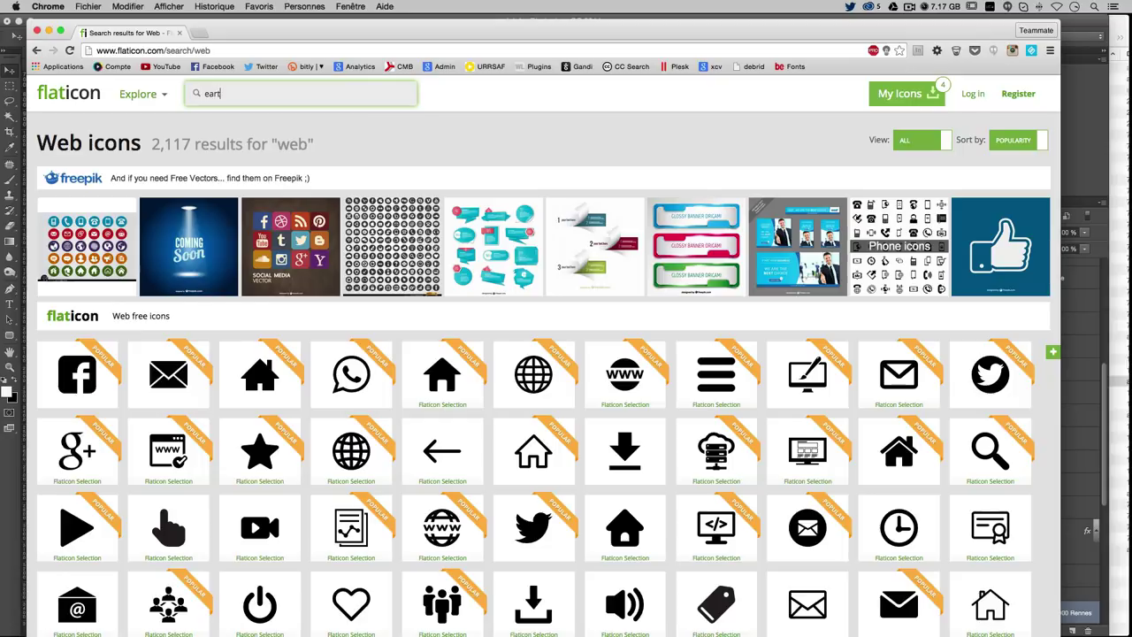
type("h")
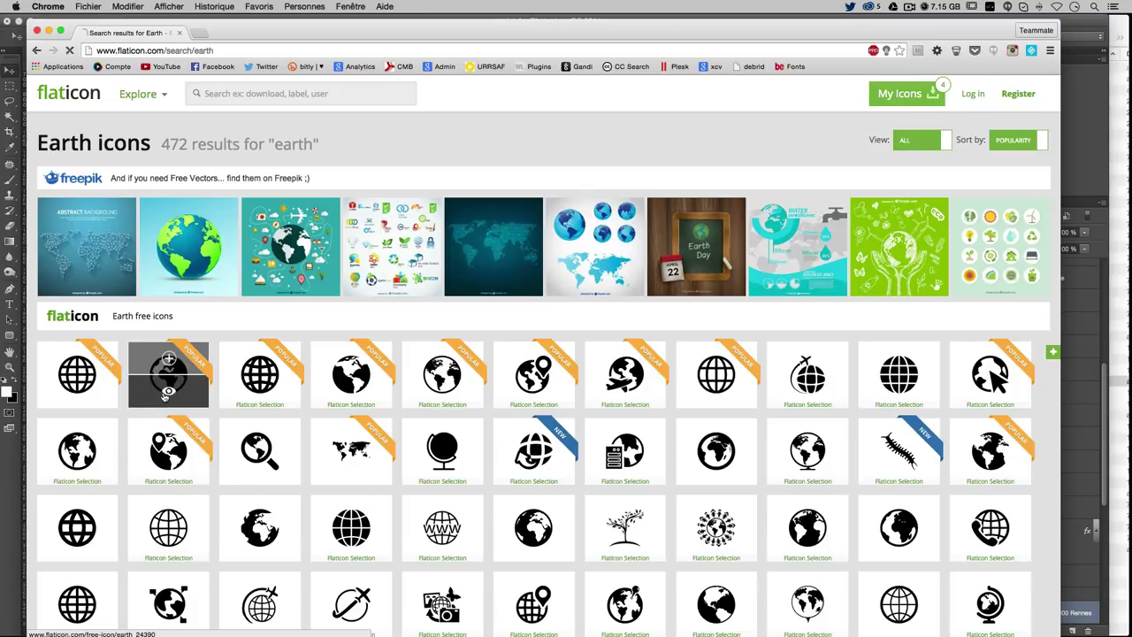
left_click(168, 397)
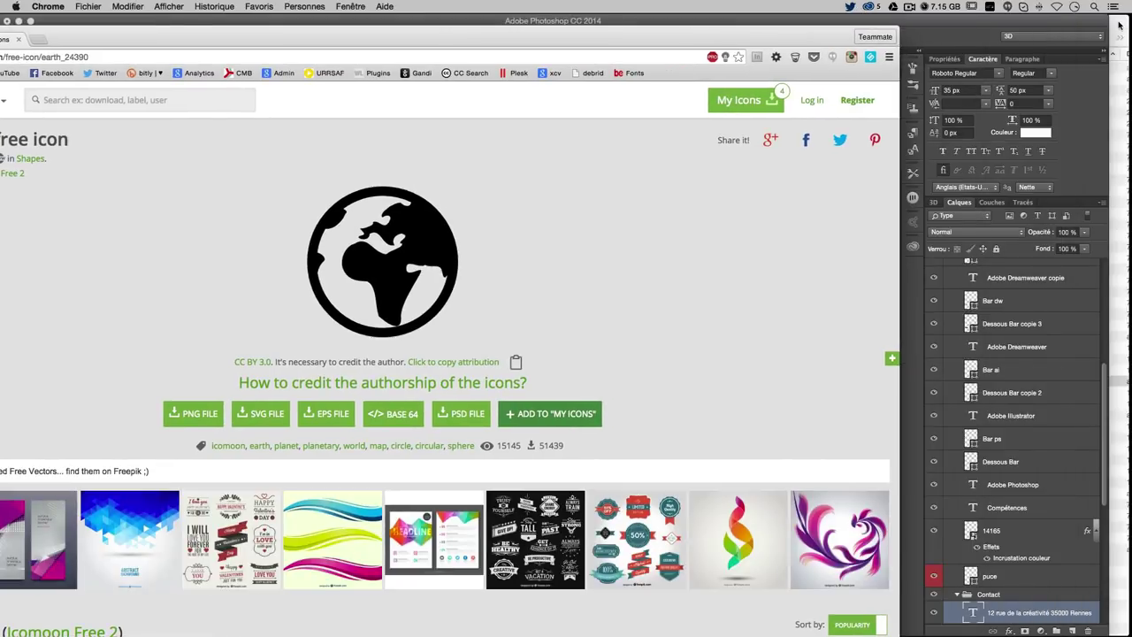
- Save the globe PNG into the project's images folder
left_click_drag(443, 253, 971, 367)
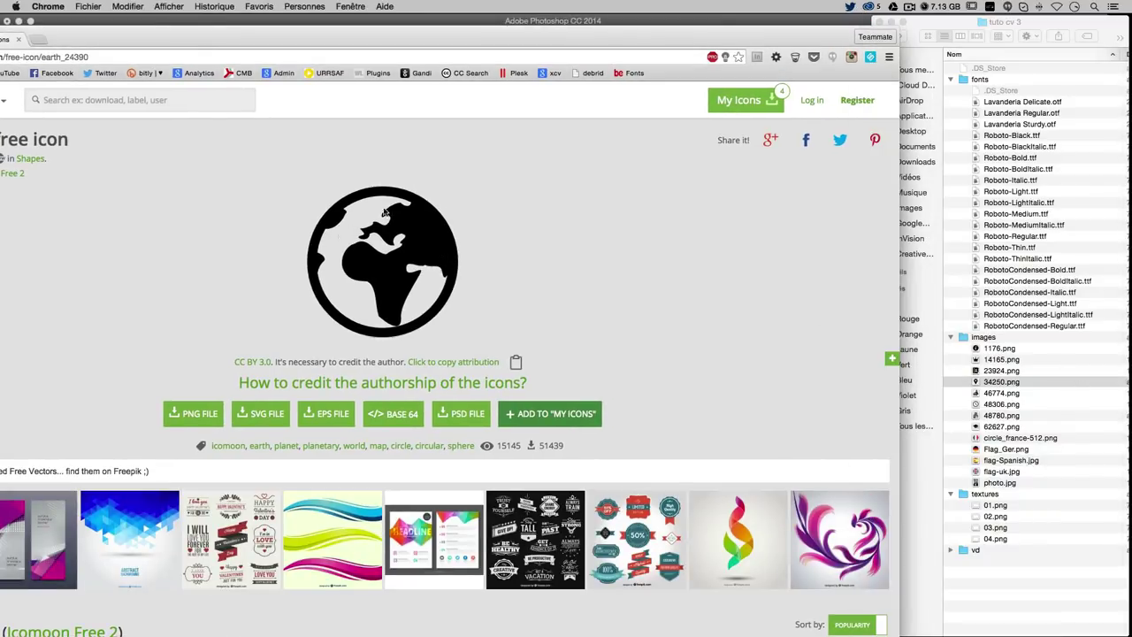
left_click_drag(385, 214, 996, 347)
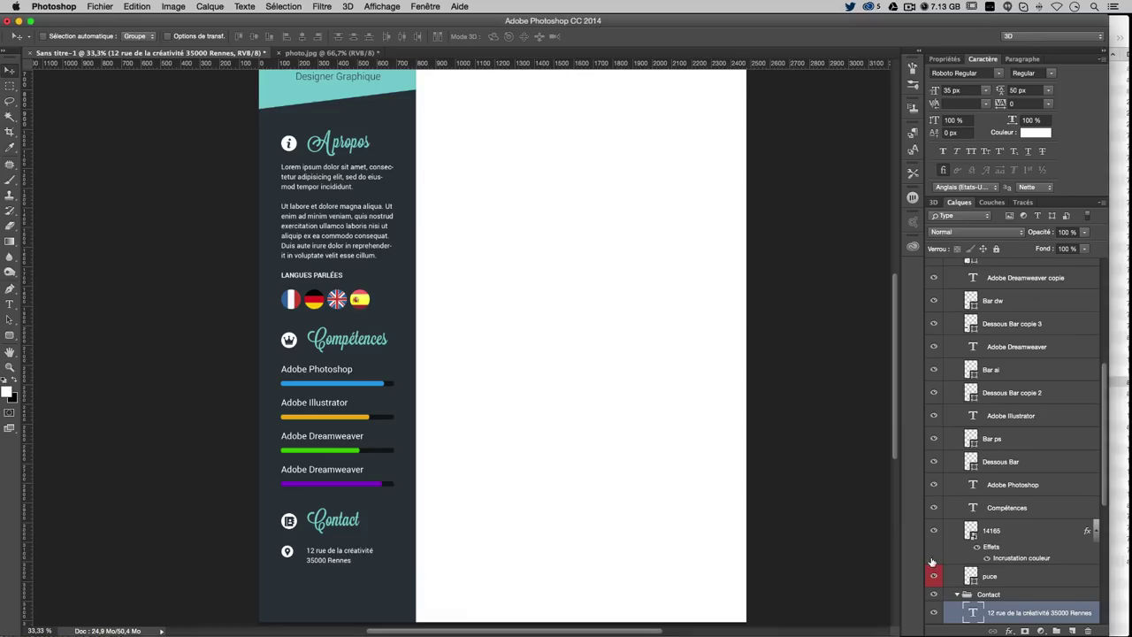
scroll(990, 603, "down", 3)
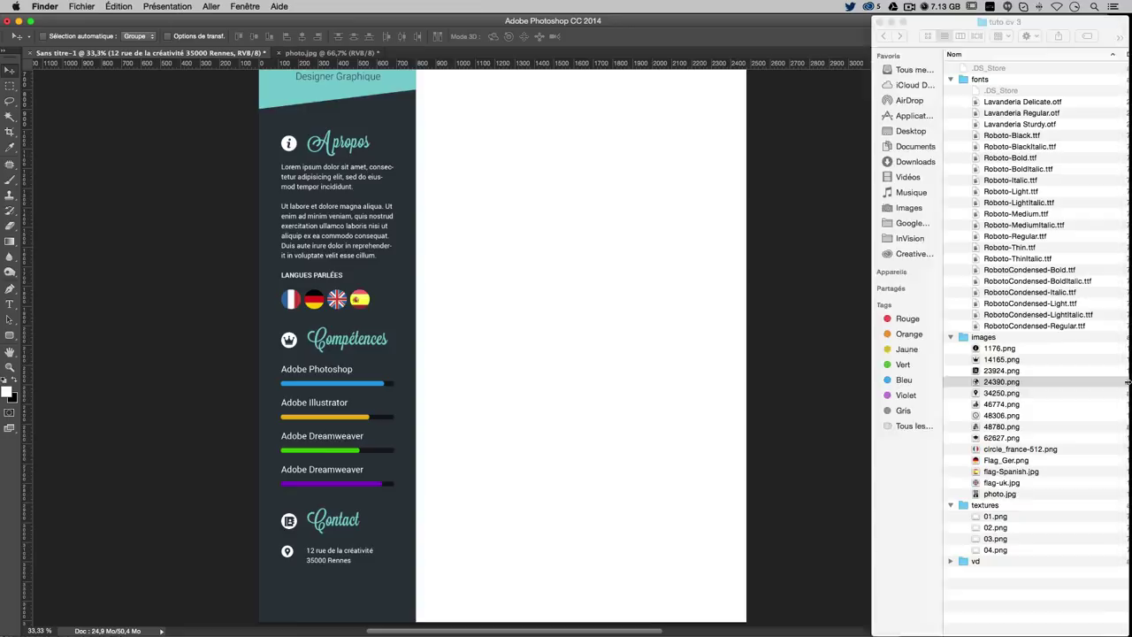
- Place the 24390 globe image in the CV and shrink it to icon size
key("super+Tab")
left_click_drag(1002, 389, 501, 454)
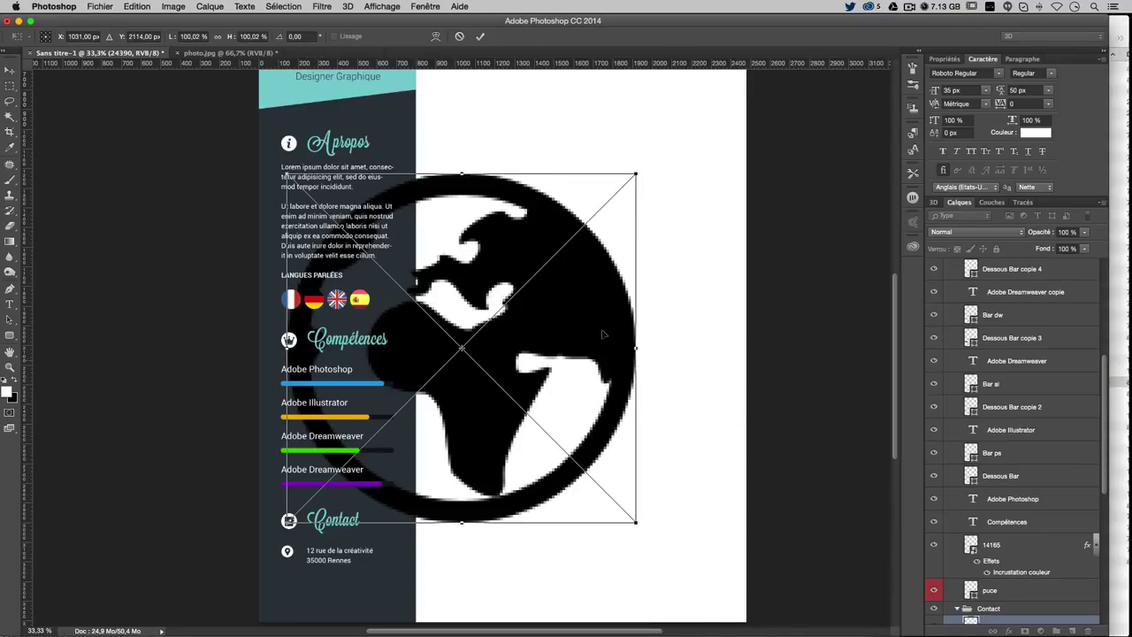
left_click_drag(637, 173, 303, 507)
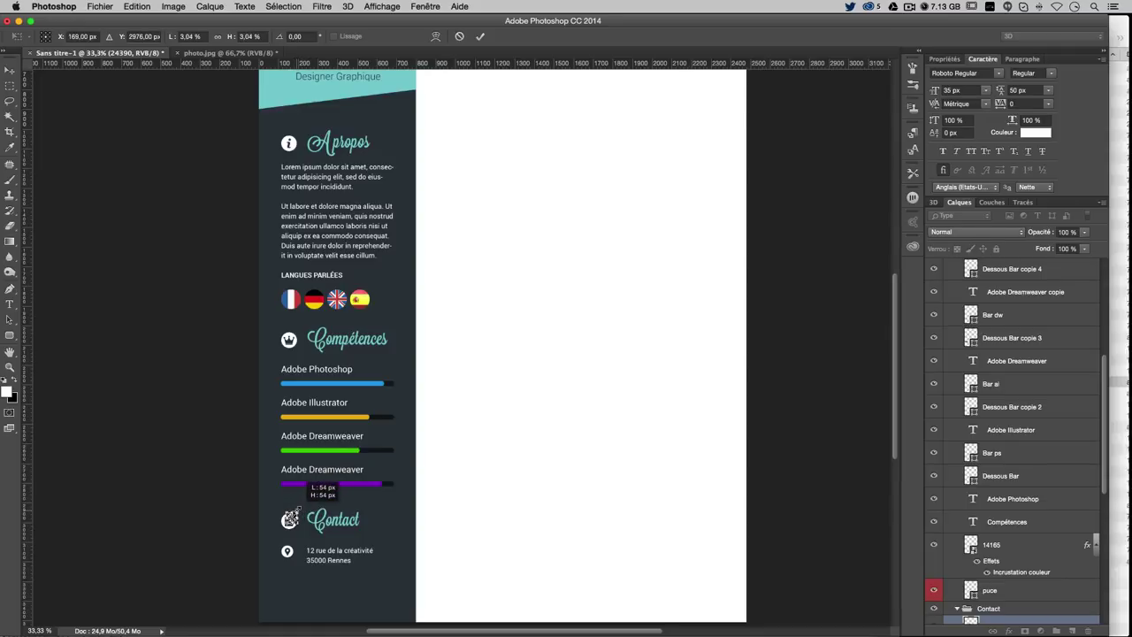
mouse_move(300, 508)
left_mouse_down()
mouse_move(345, 531)
mouse_move(551, 506)
mouse_move(488, 523)
left_mouse_up()
key("Return")
- Duplicate the puce mini circle and place the copy below the address
left_click(1035, 587)
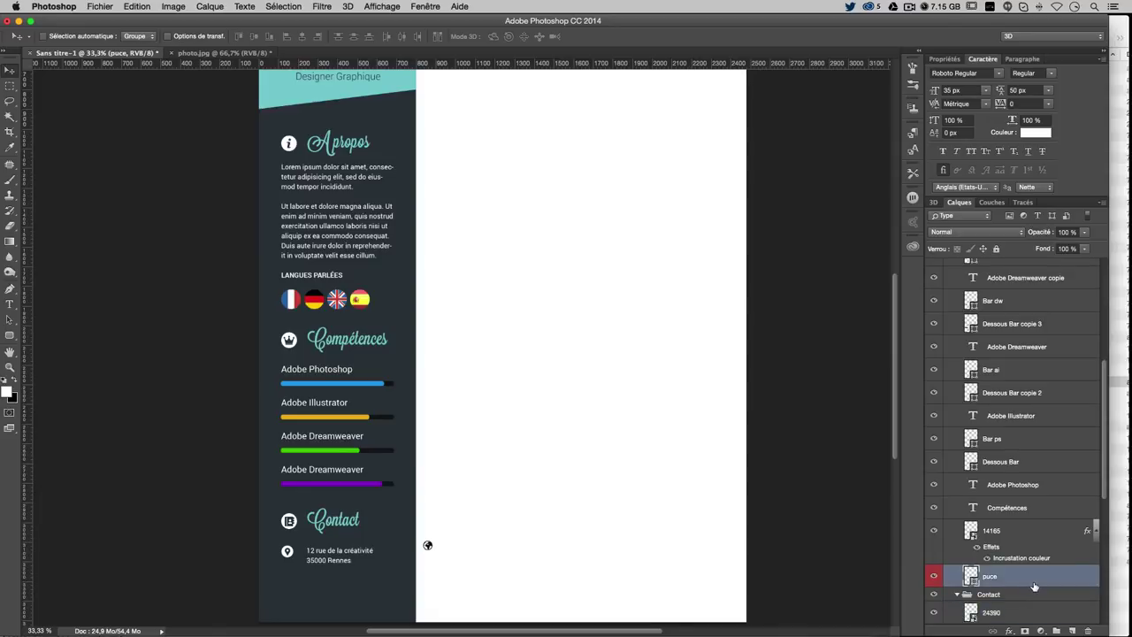
scroll(1034, 586, "down", 3)
left_click(1000, 584)
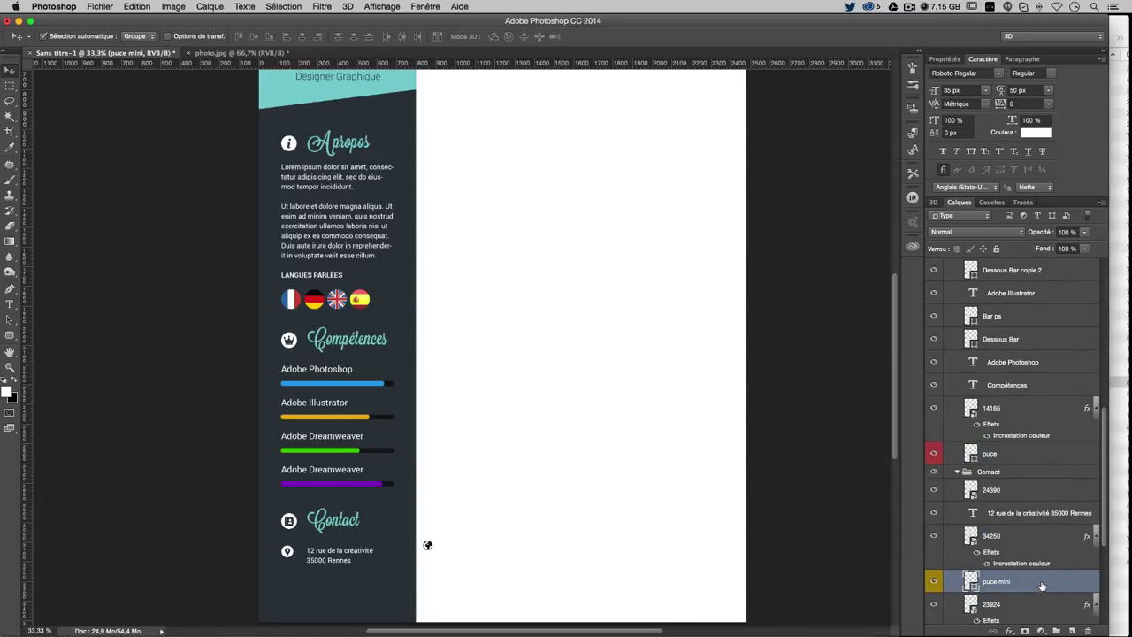
key("super+j")
left_click_drag(488, 465, 486, 503)
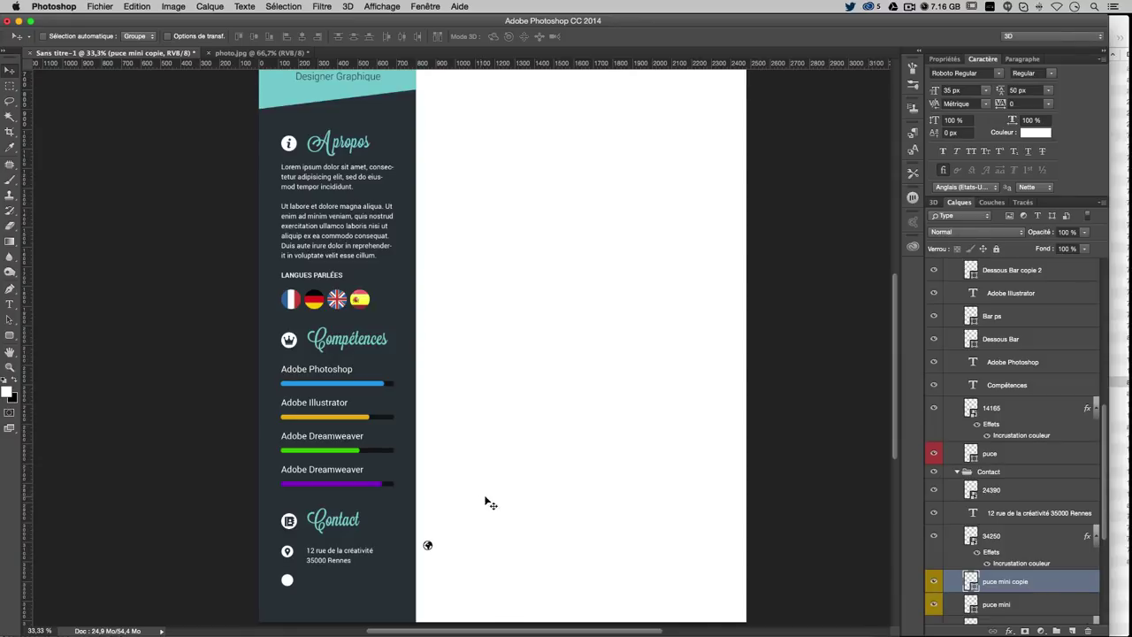
- Move the globe onto the new white circle and shrink it to fit
left_click(1028, 491)
left_click_drag(596, 505, 458, 537)
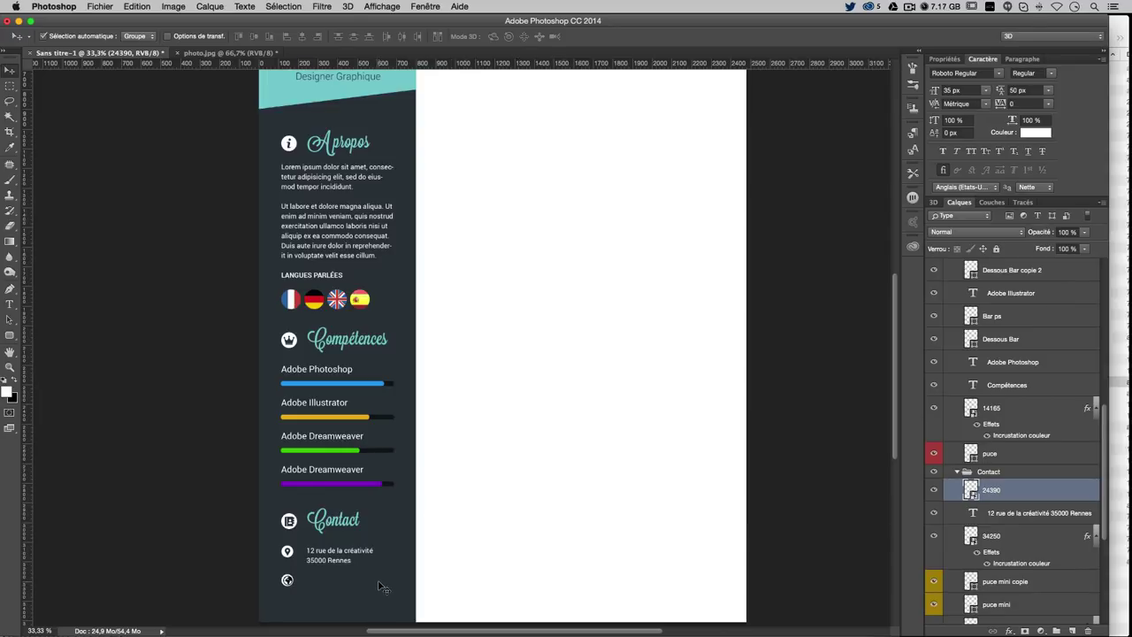
key("ctrl+t")
key("ctrl+plus")
scroll(396, 573, "down", 2)
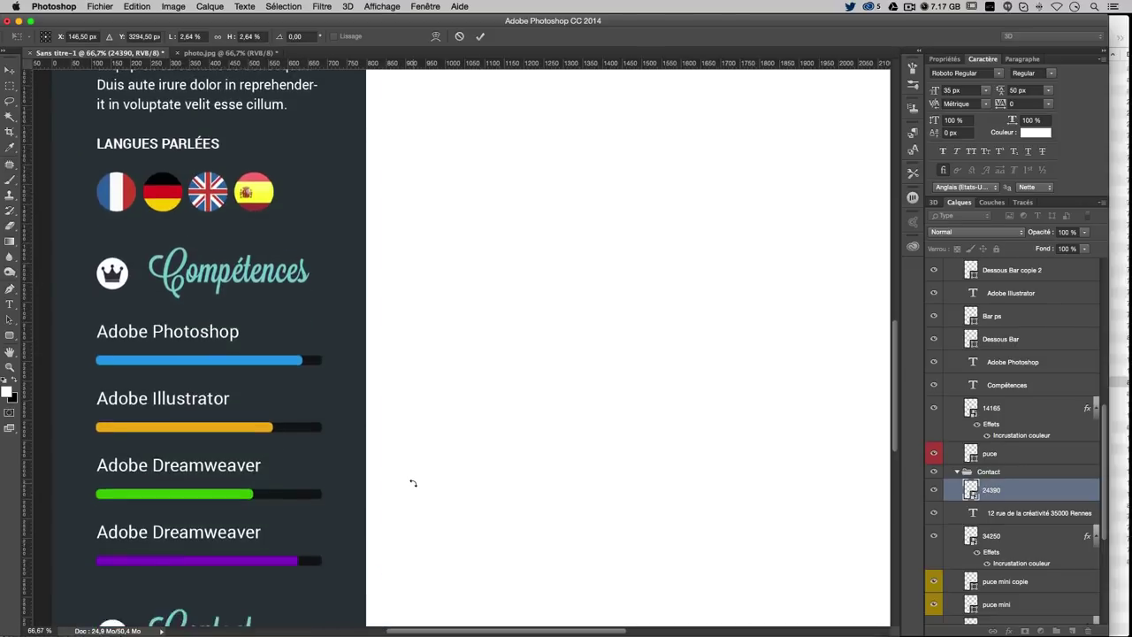
scroll(412, 480, "down", 5)
scroll(397, 481, "down", 3)
mouse_move(113, 447)
left_mouse_down()
mouse_move(118, 433)
mouse_move(121, 448)
left_mouse_up()
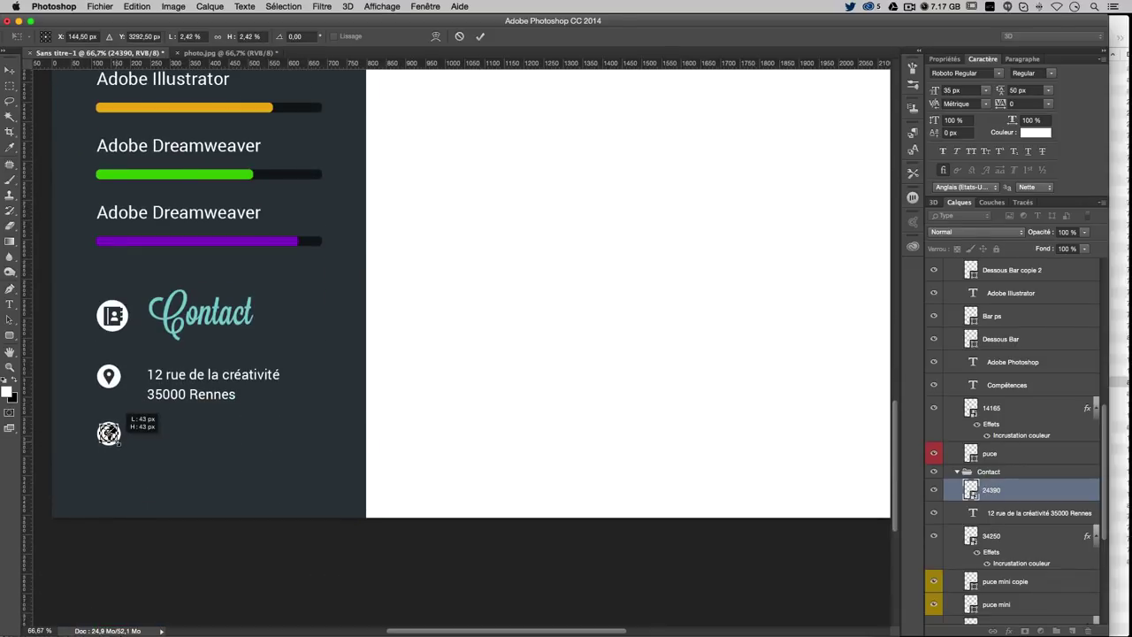
key("Return")
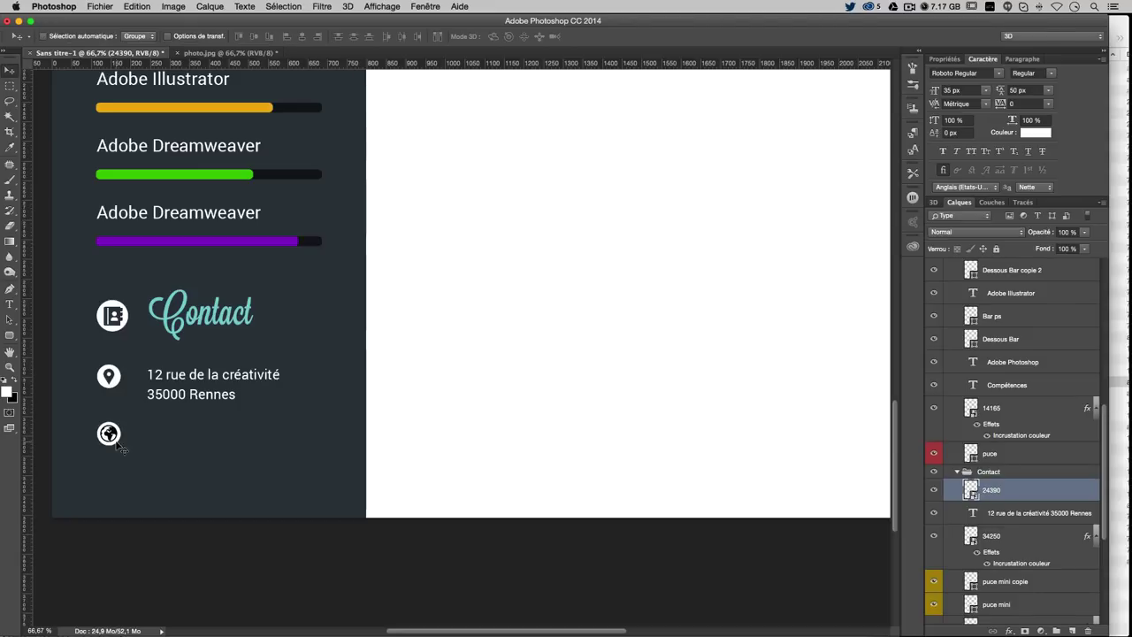
- Add a Color Overlay in the dark sidebar colour to the globe
scroll(354, 413, "down", 2)
scroll(366, 397, "left", 5)
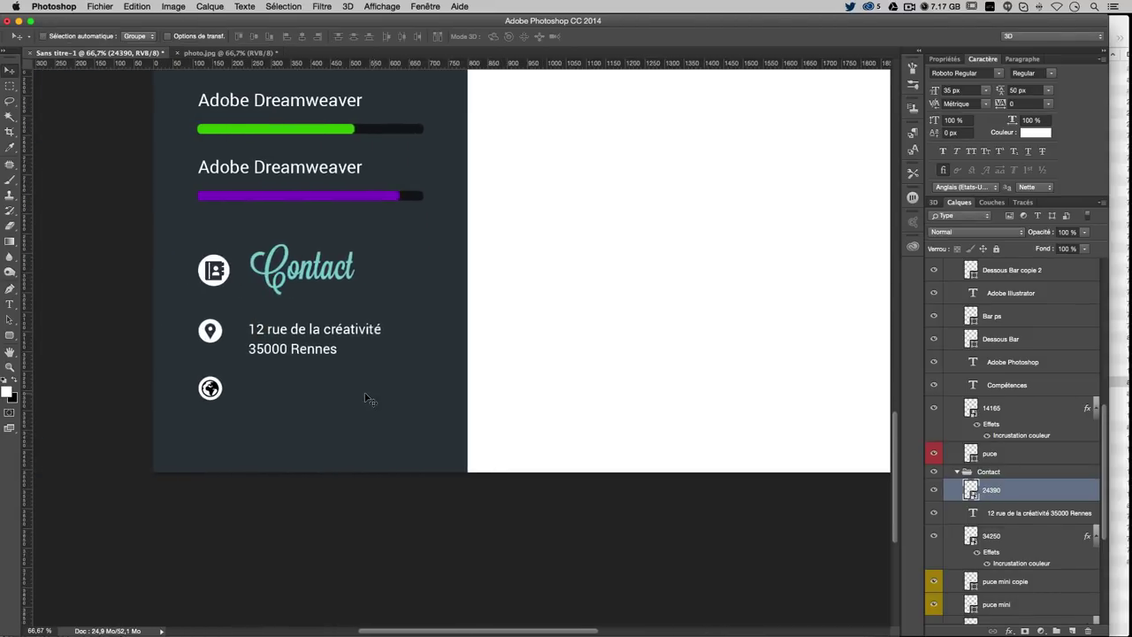
double_click(1063, 493)
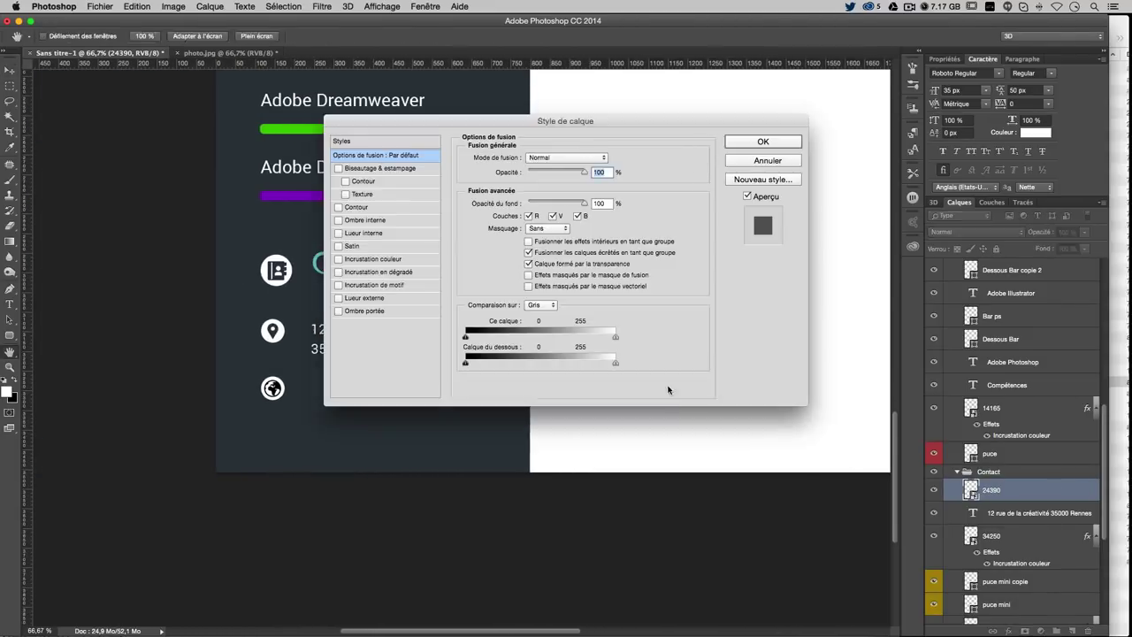
left_click(376, 258)
left_click(609, 158)
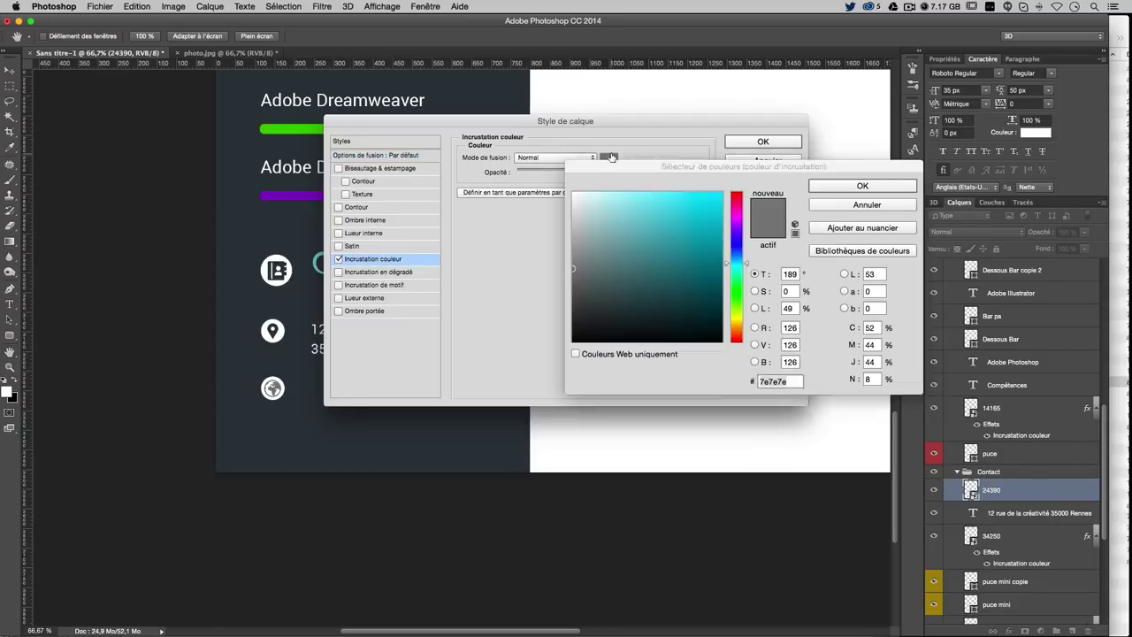
left_click(368, 464)
key("Return")
key("Return")
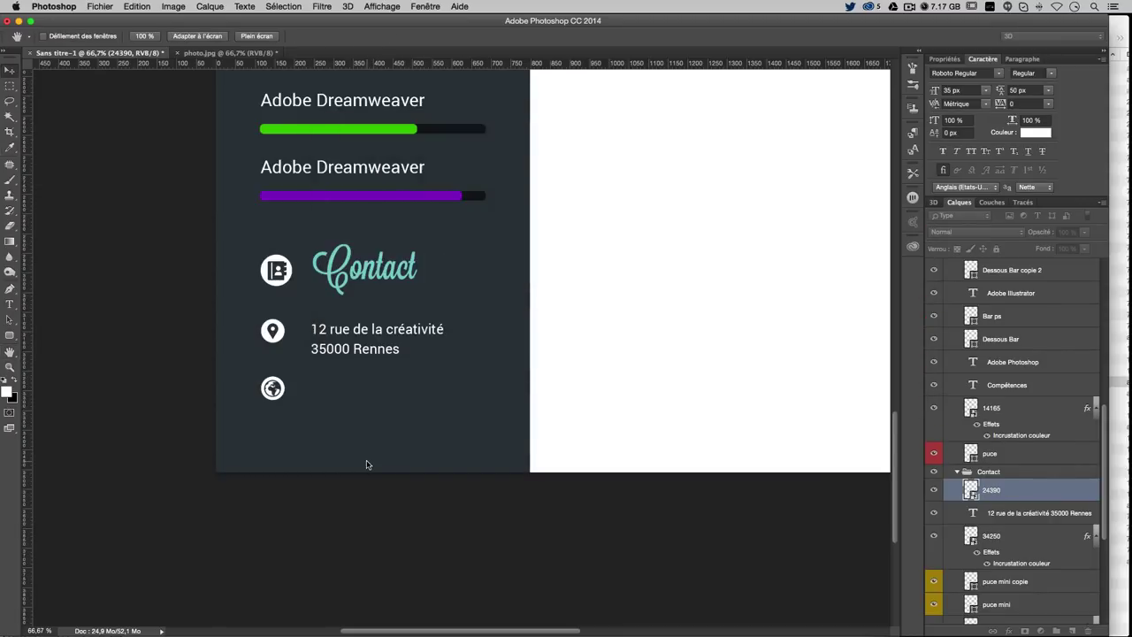
key("ctrl+minus")
key("ctrl+minus")
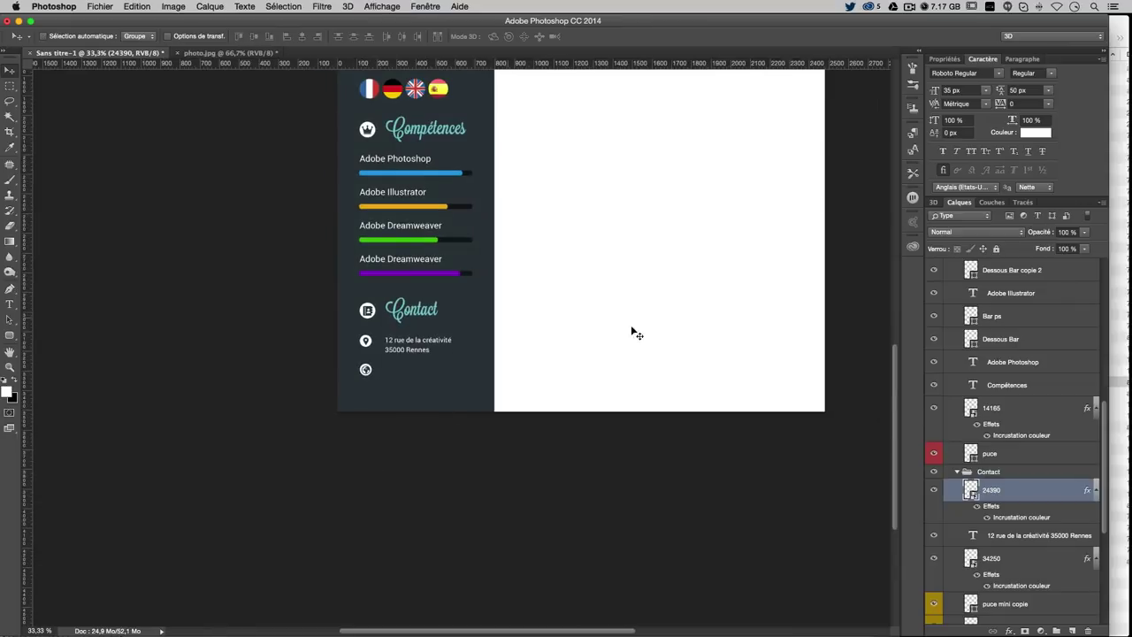
- Copy the address text beside the globe, align it, and start retyping it as the website
left_click(1026, 535)
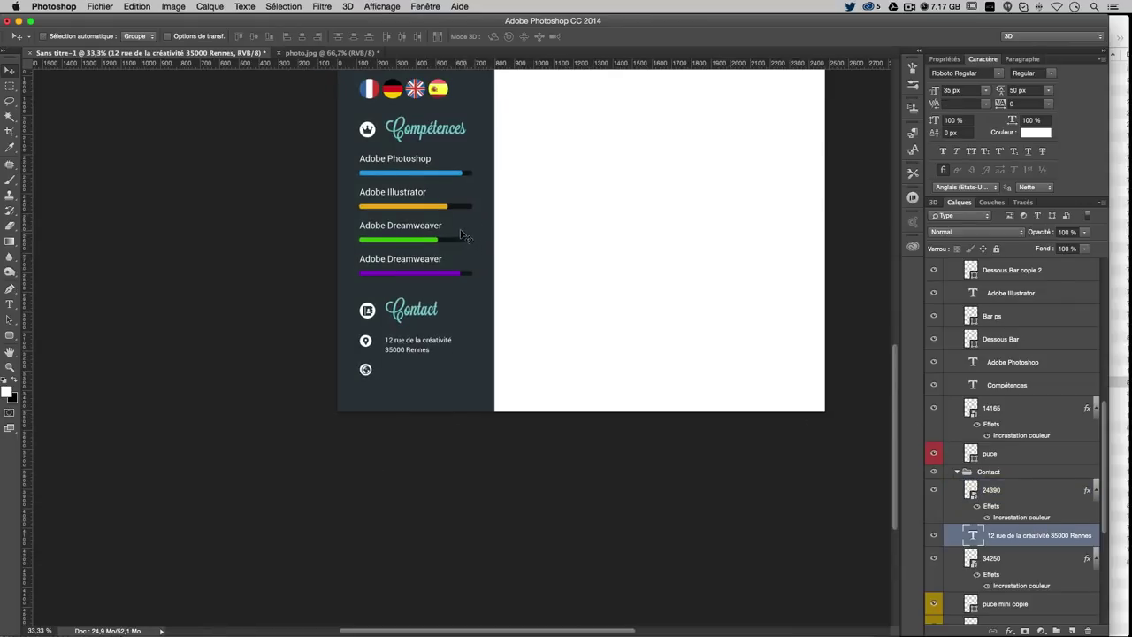
left_click_drag(457, 241, 458, 262, "alt")
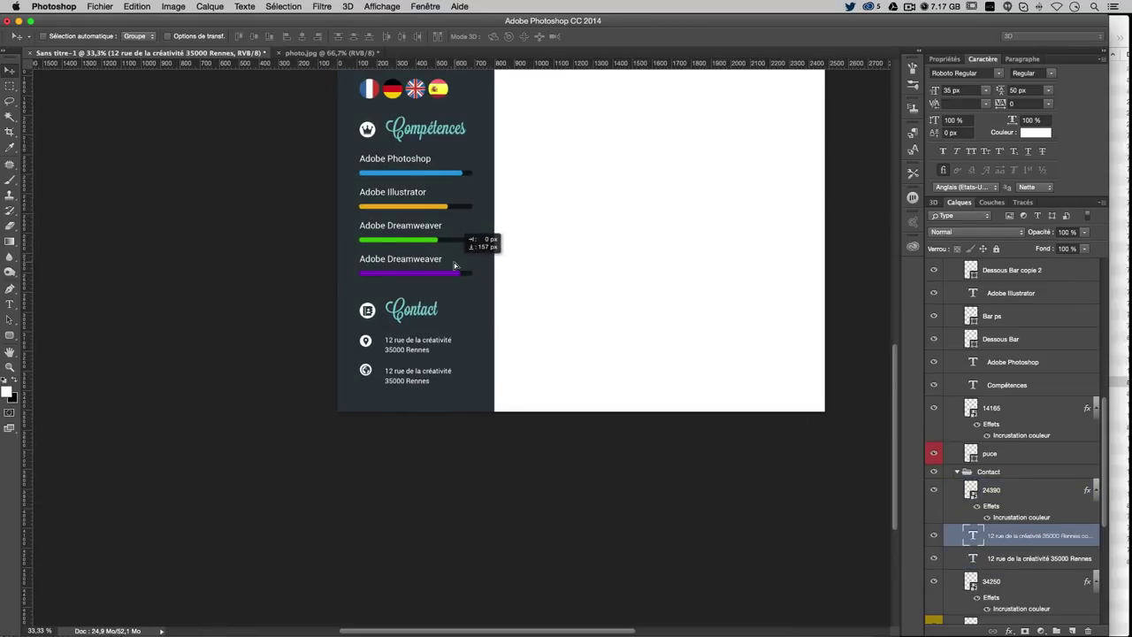
key("Up")
key("Up")
key("Up")
key("Up")
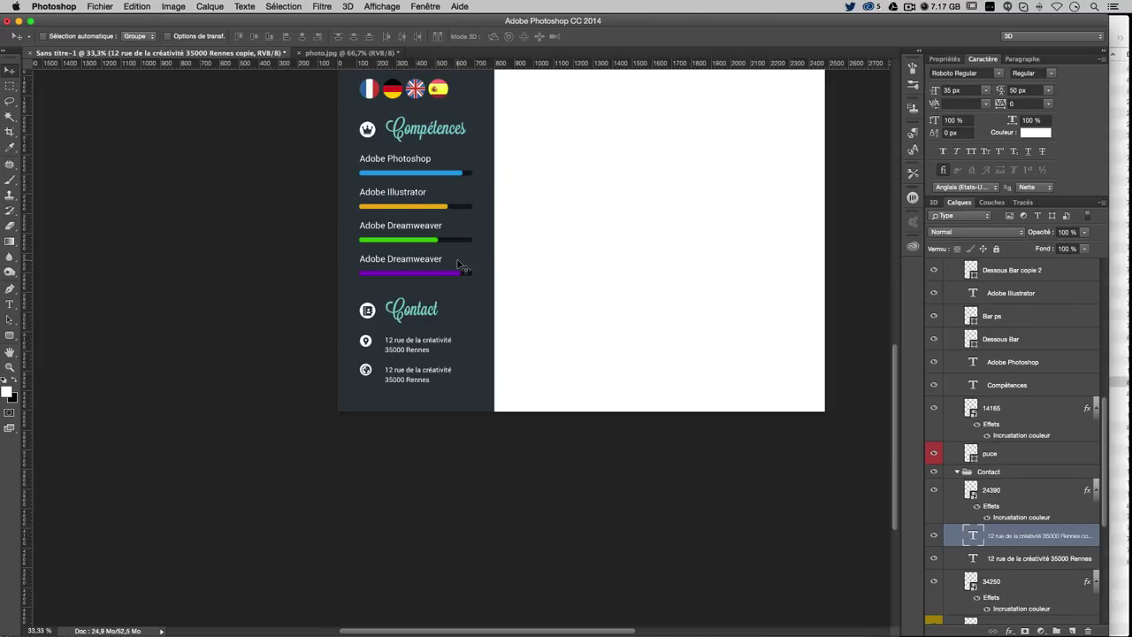
key("Up")
key("Up")
left_click(10, 304)
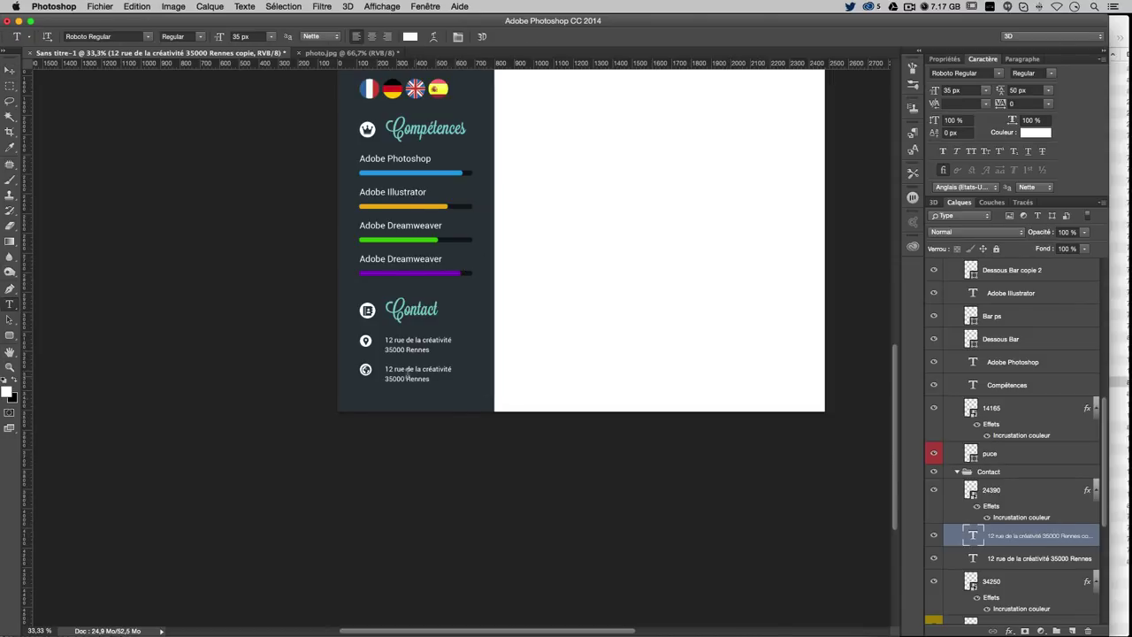
left_click_drag(387, 369, 480, 387)
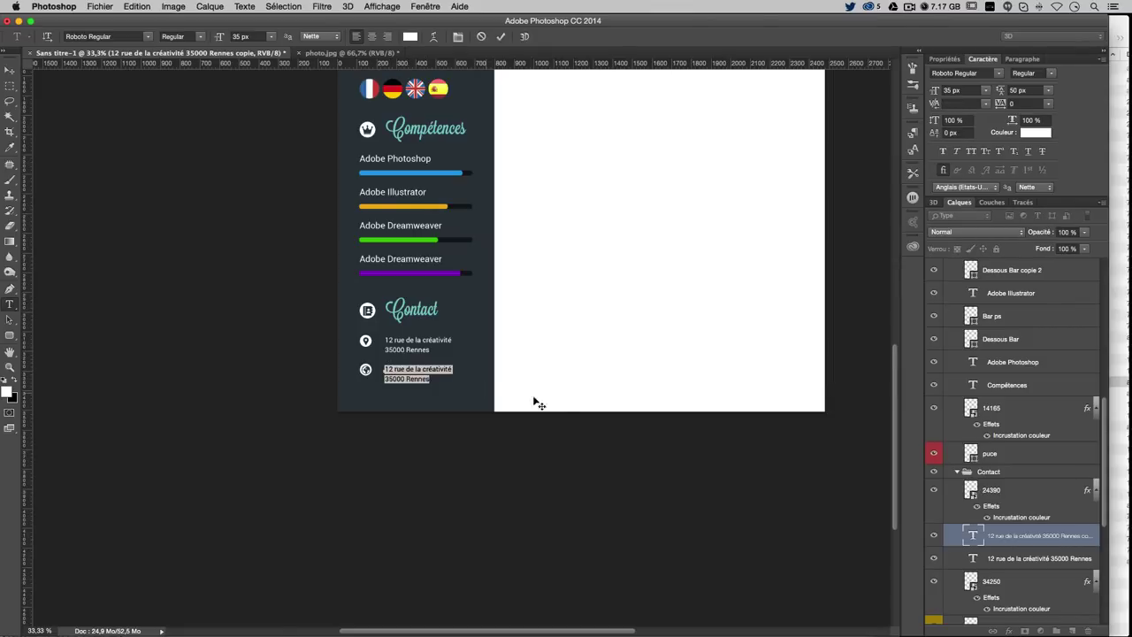
type("am8.com")
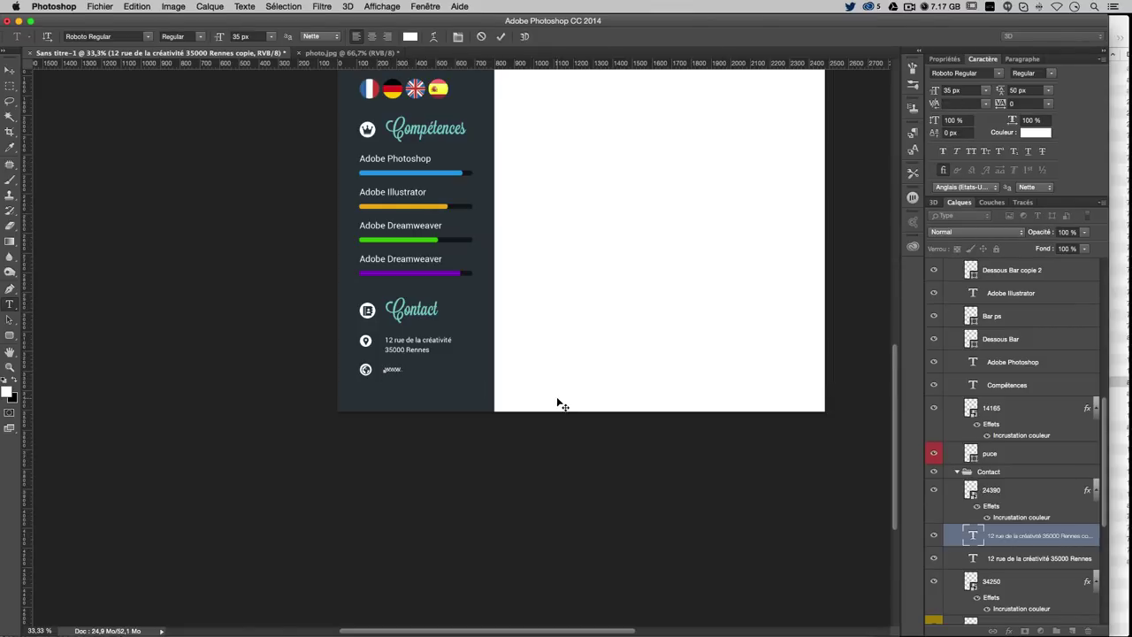
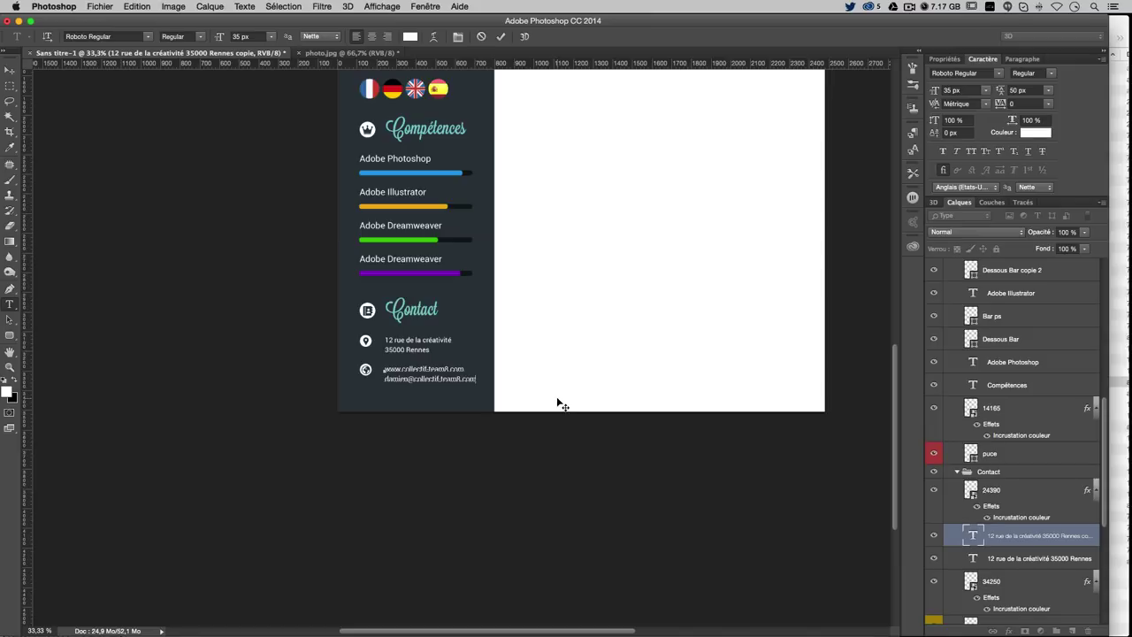
- Commit the edited contact email text
left_click(10, 69)
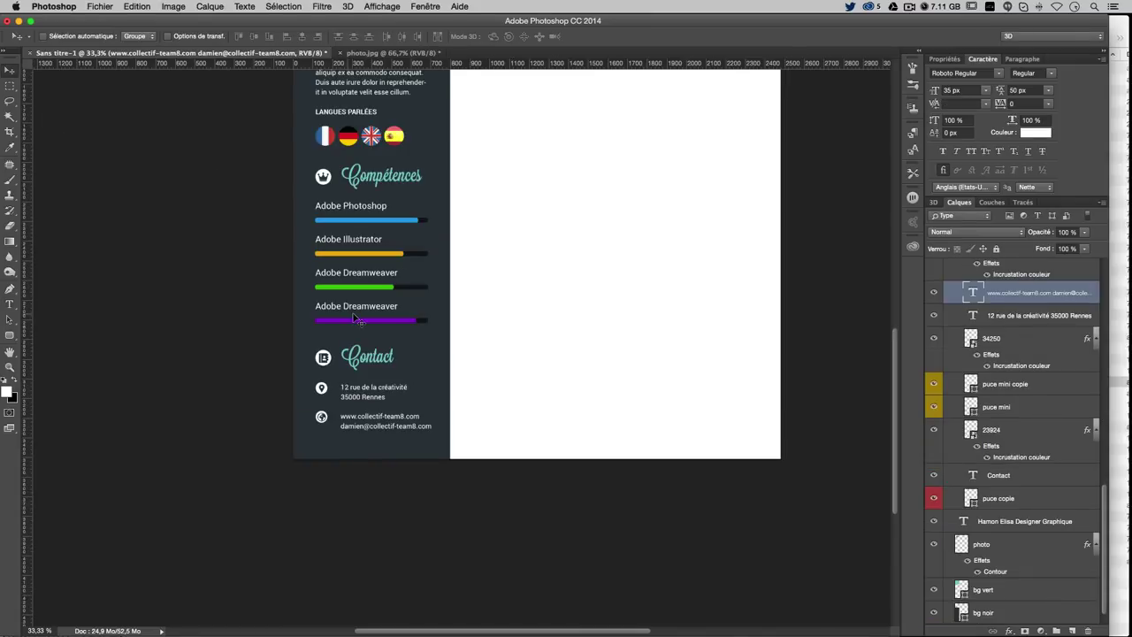
scroll(357, 319, "up", 1)
scroll(356, 318, "up", 1)
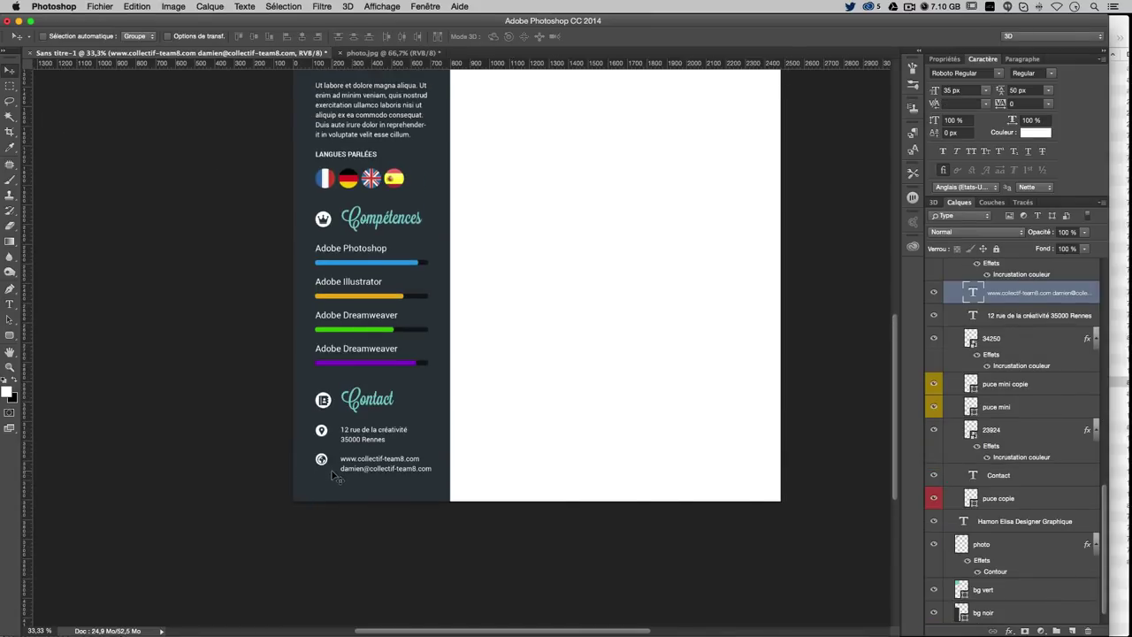
scroll(369, 480, "up", 1)
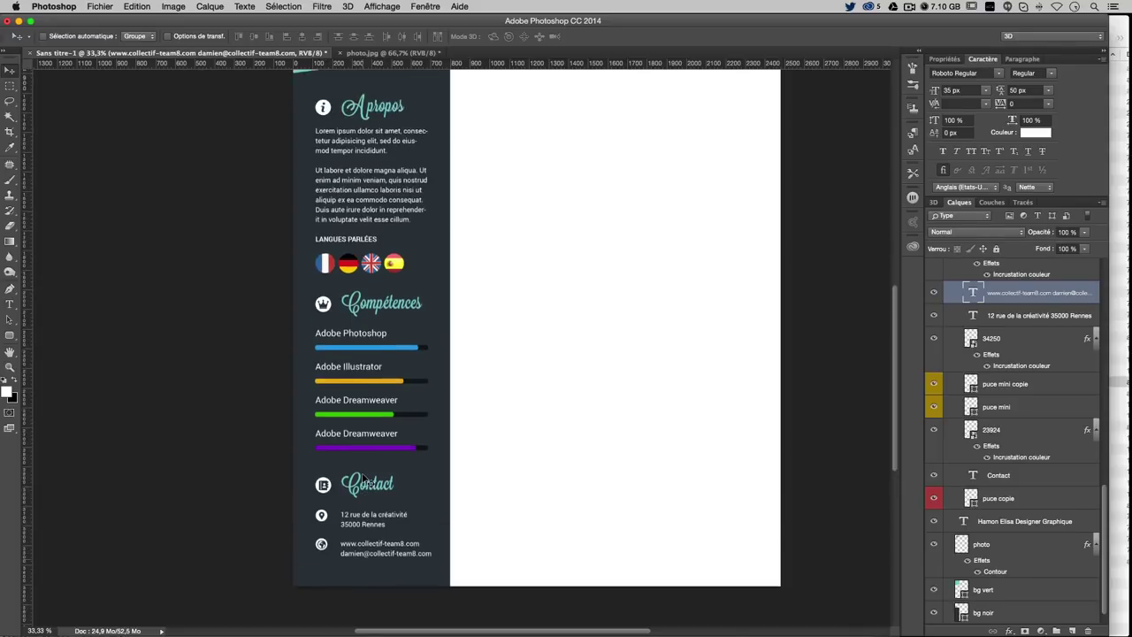
scroll(370, 443, "up", 5)
scroll(363, 392, "right", 3)
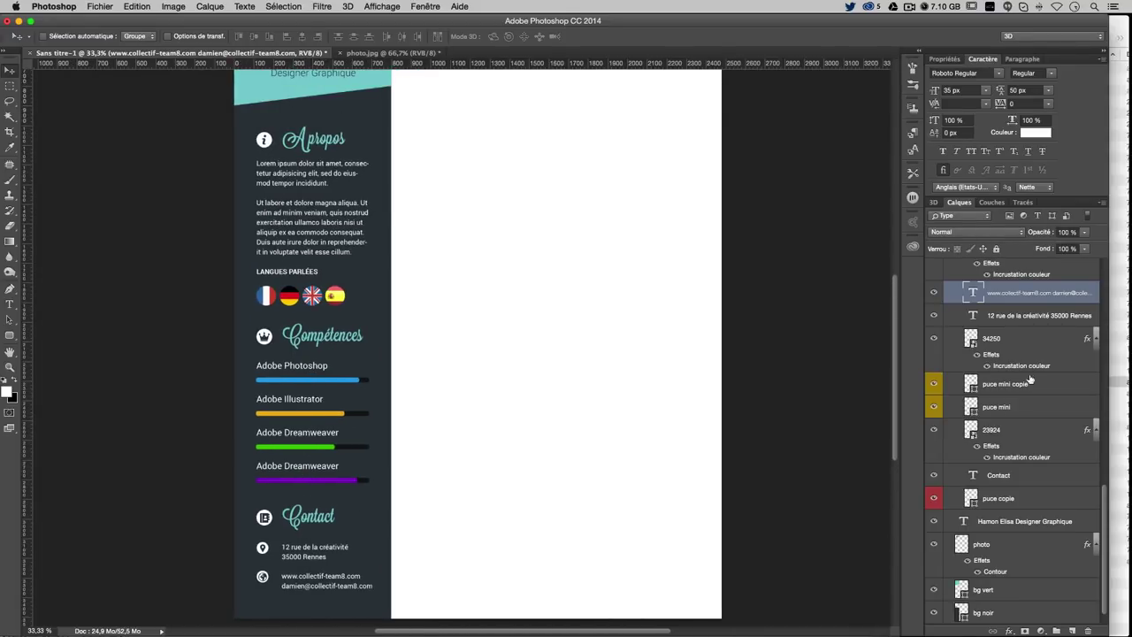
- Select the Bar ps and Dessous Bar layers and nudge them just under the Adobe Photoshop label
right_click(284, 376)
right_click(263, 366)
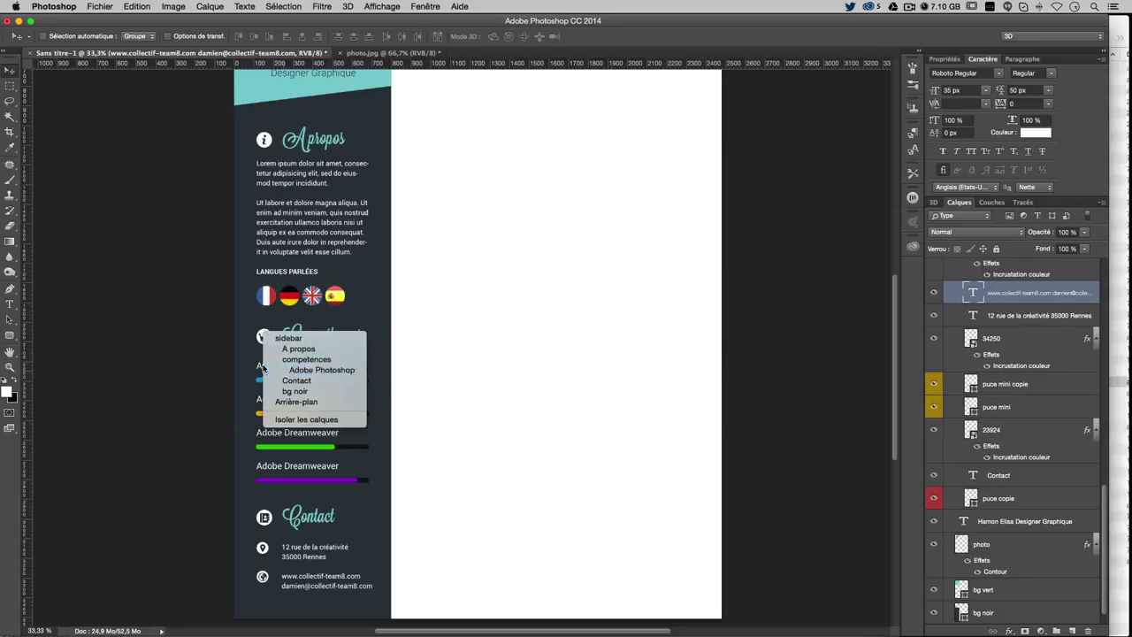
left_click(265, 370)
right_click(266, 372)
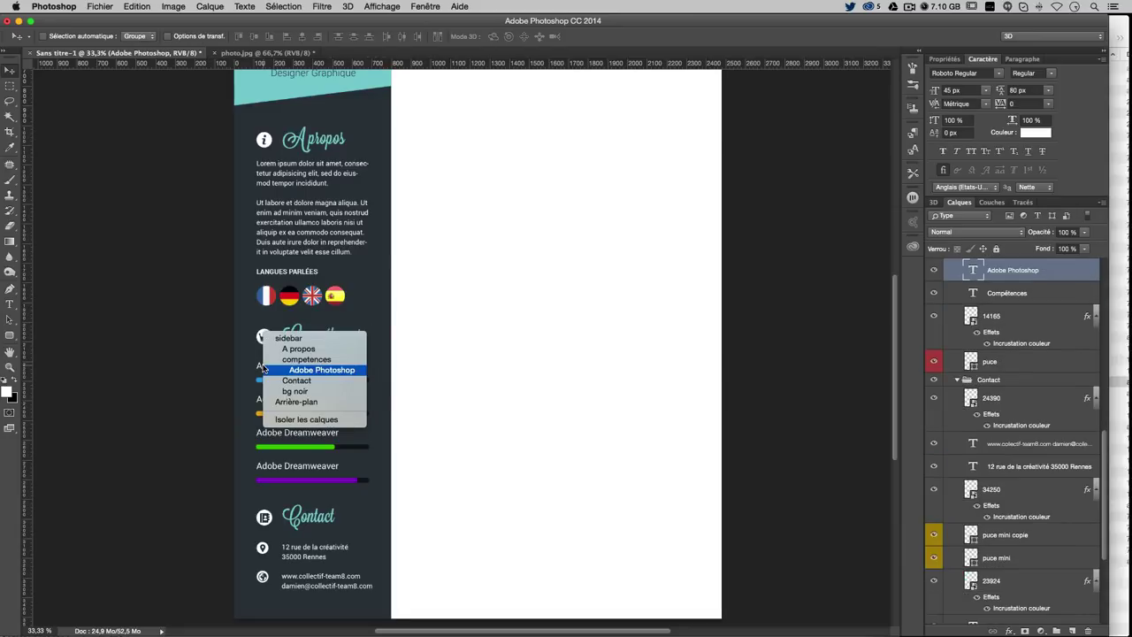
left_click(393, 368)
scroll(1005, 310, "up", 3)
left_click(1005, 310)
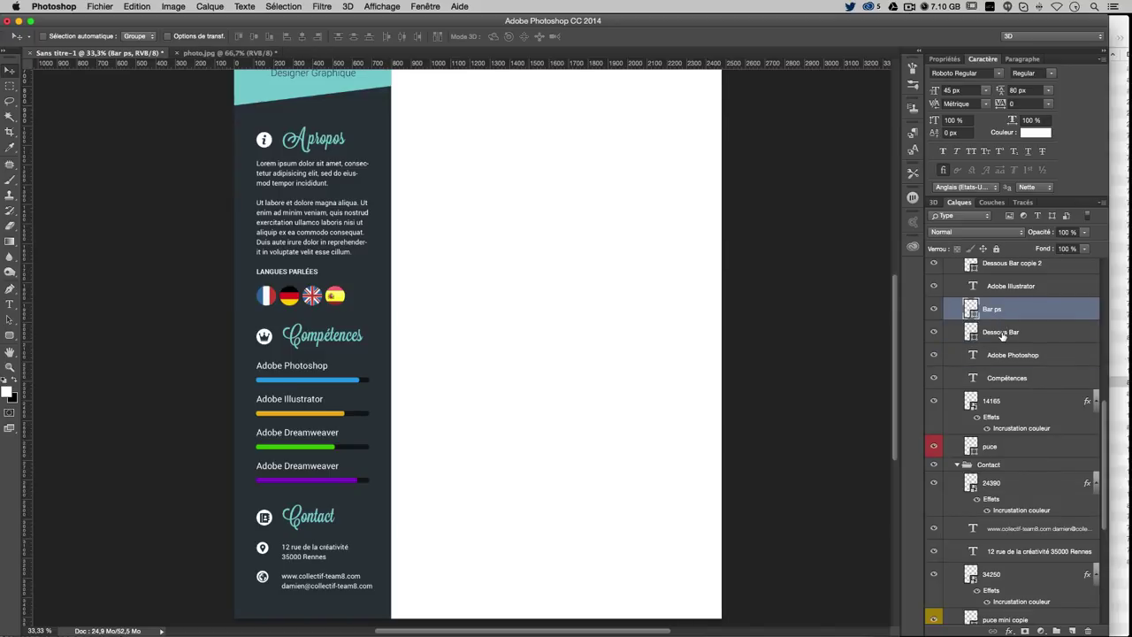
left_click(1002, 333, "shift")
left_click_drag(354, 384, 354, 377)
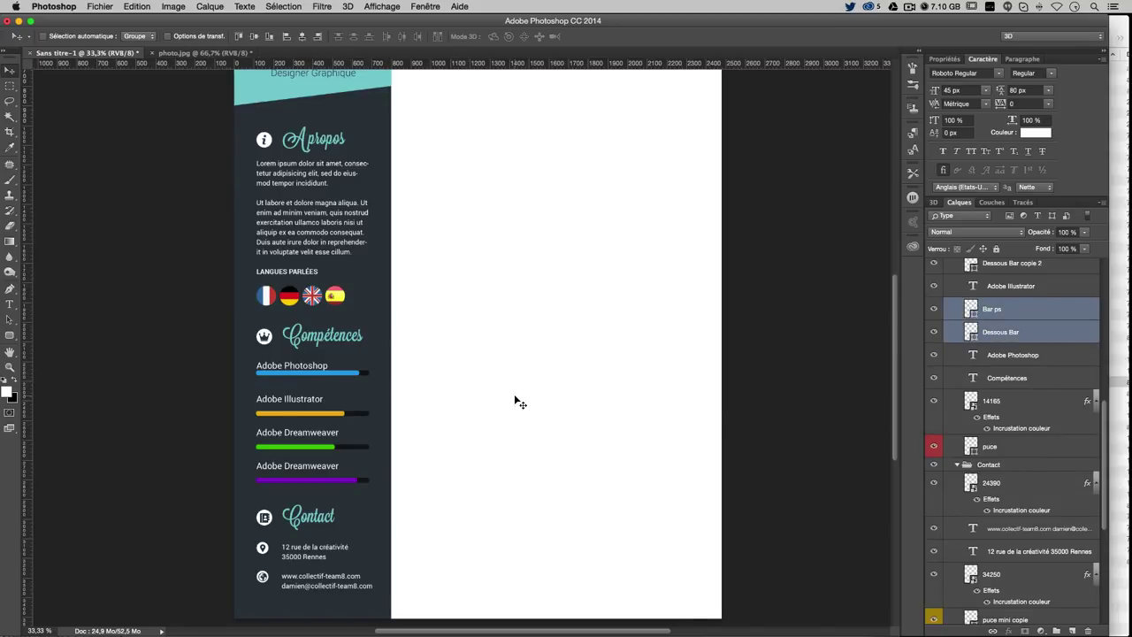
key("shift+Up")
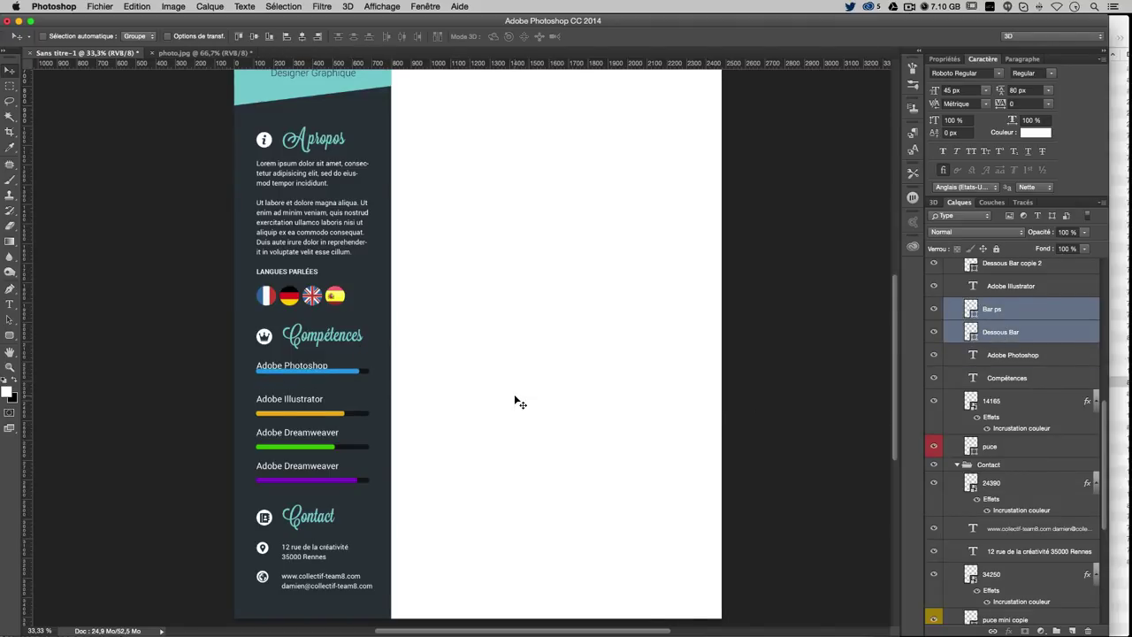
key("Down")
key("Down")
key("Down")
key("Down")
key("Down")
key("Down")
key("Down")
key("Down")
key("Down")
key("Down")
key("Down")
key("Down")
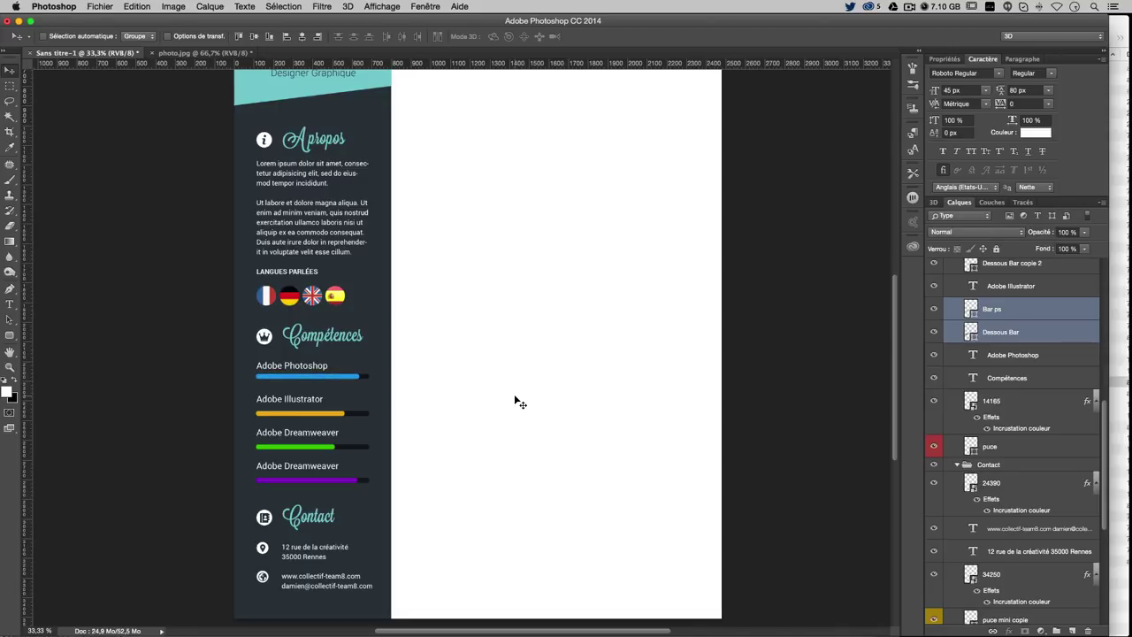
key("Down")
key("Down")
- Align the yellow Bar ai and Dessous Bar copie 2 just below the Illustrator label
right_click(314, 413)
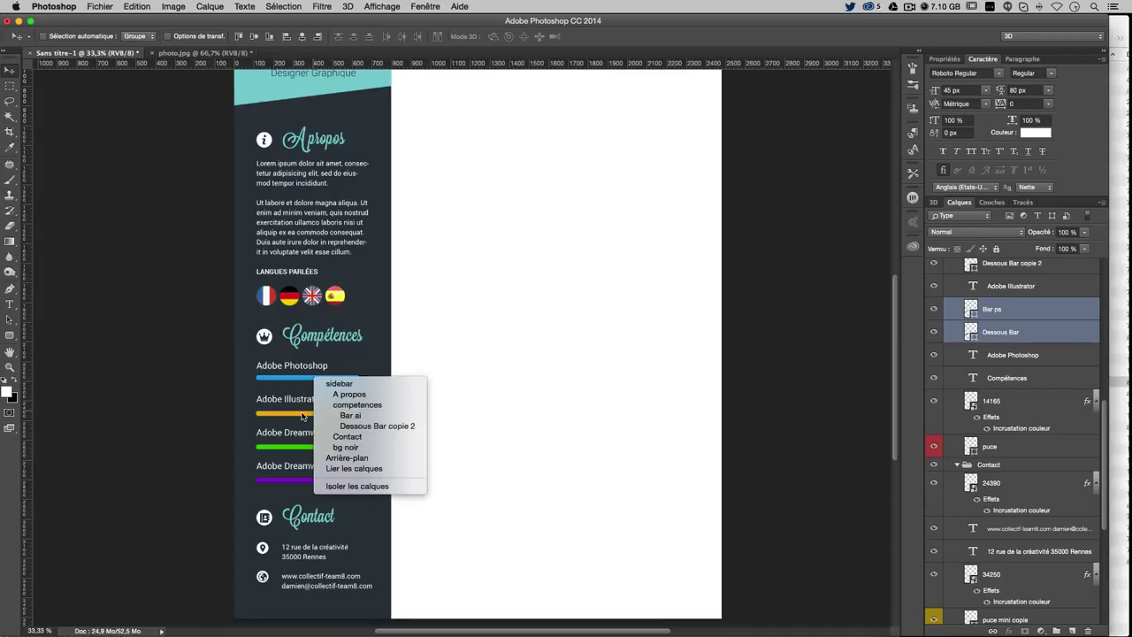
left_click(337, 418)
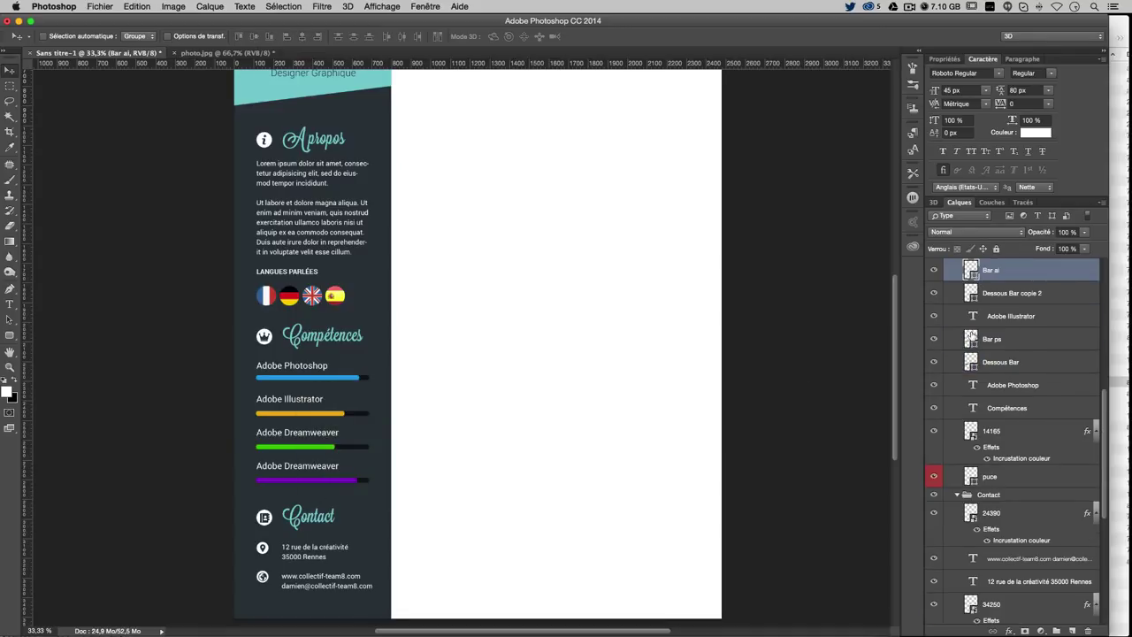
scroll(1009, 335, "up", 2)
left_click(1036, 317, "shift")
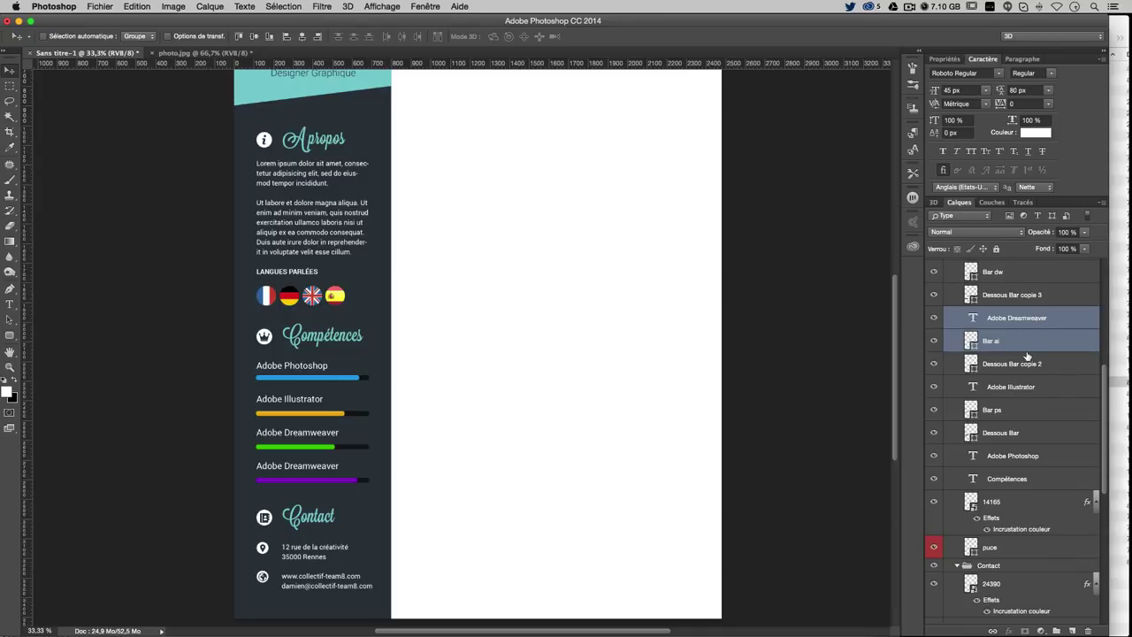
left_click(1028, 345)
left_click(1033, 365, "shift")
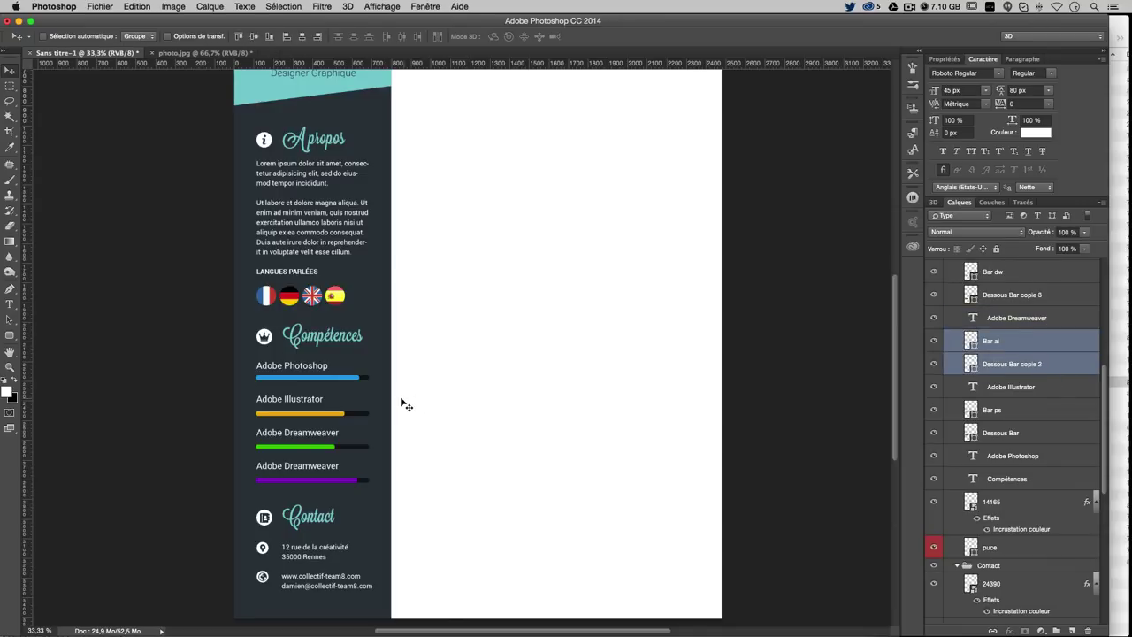
left_click_drag(400, 404, 400, 390)
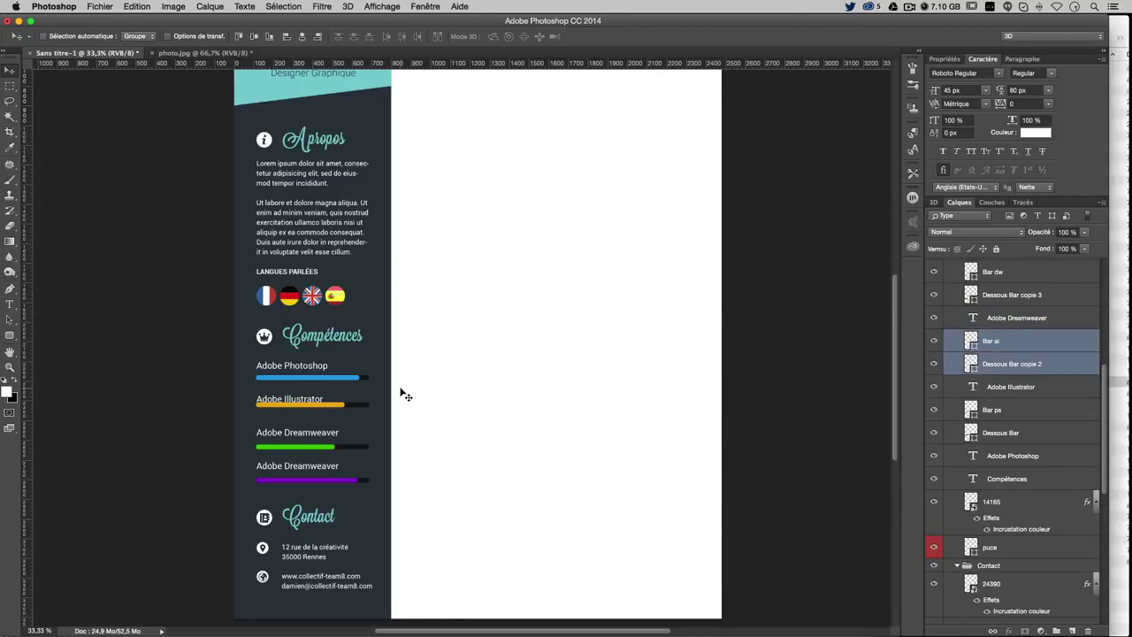
key("Down")
key("Down")
key("Down")
key("Down")
key("Down")
key("Down")
key("Down")
key("Down")
key("Down")
key("Down")
key("Down")
key("Down")
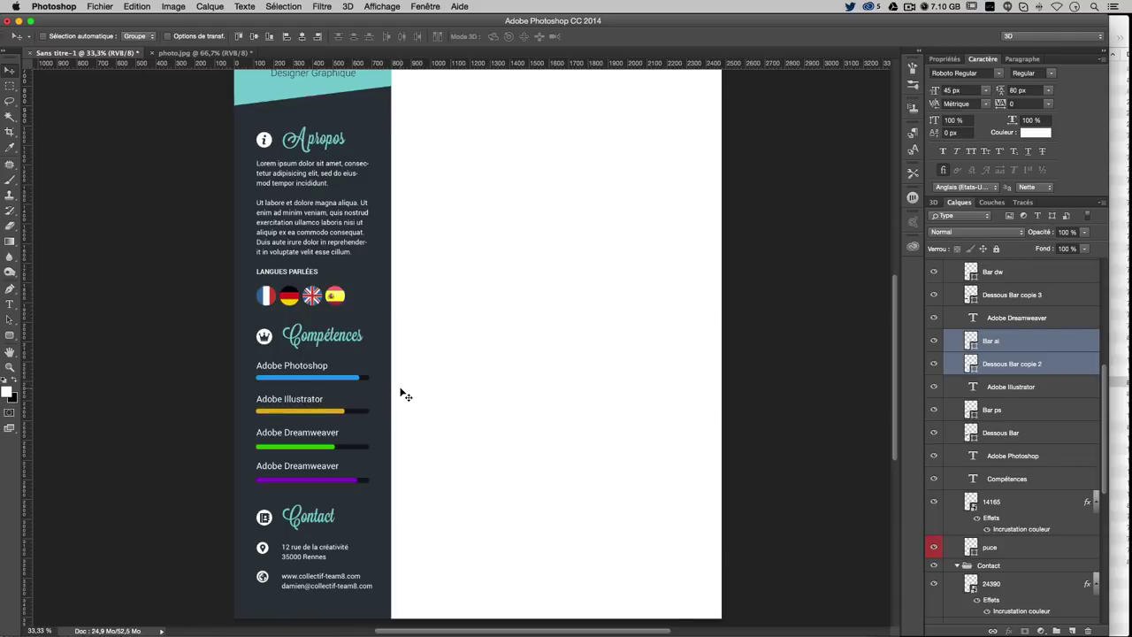
- Nudge the green Bar dw and Dessous Bar copie 3 into place under Dreamweaver
right_click(345, 442)
right_click(320, 447)
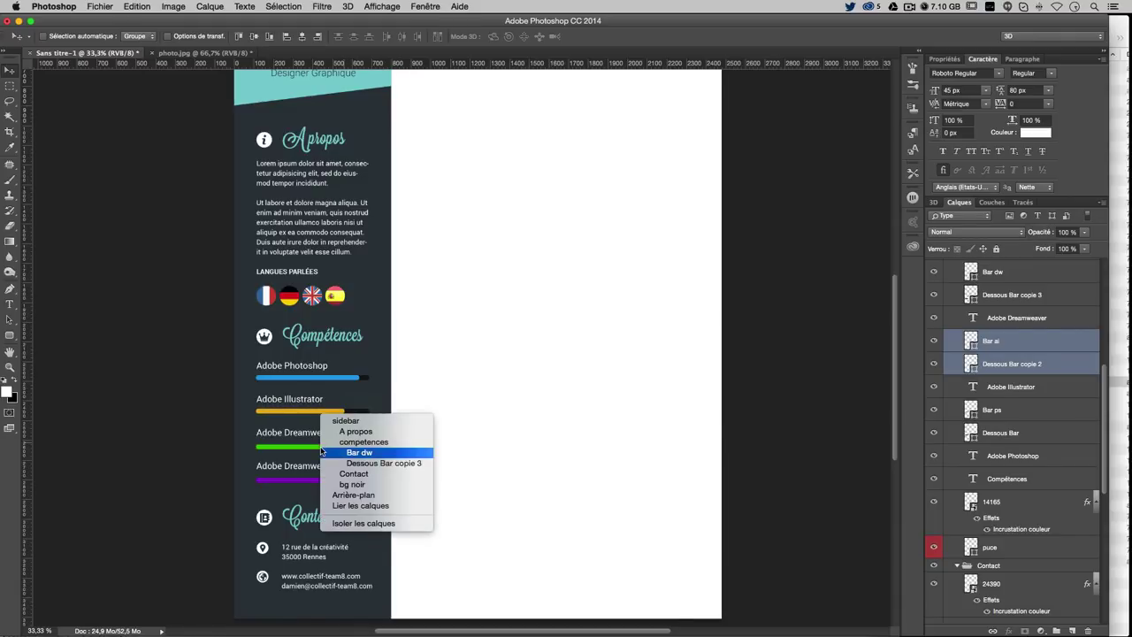
left_click(336, 450)
scroll(1027, 301, "up", 1)
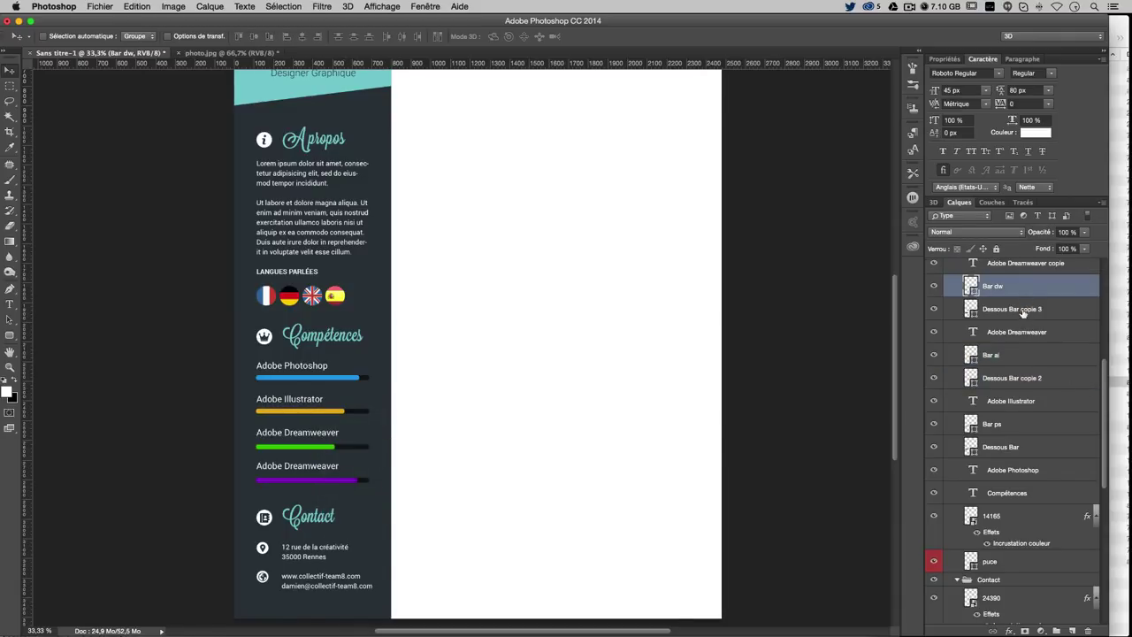
left_click(1023, 309, "shift")
key("shift+Up")
key("shift+Up")
key("shift+Up")
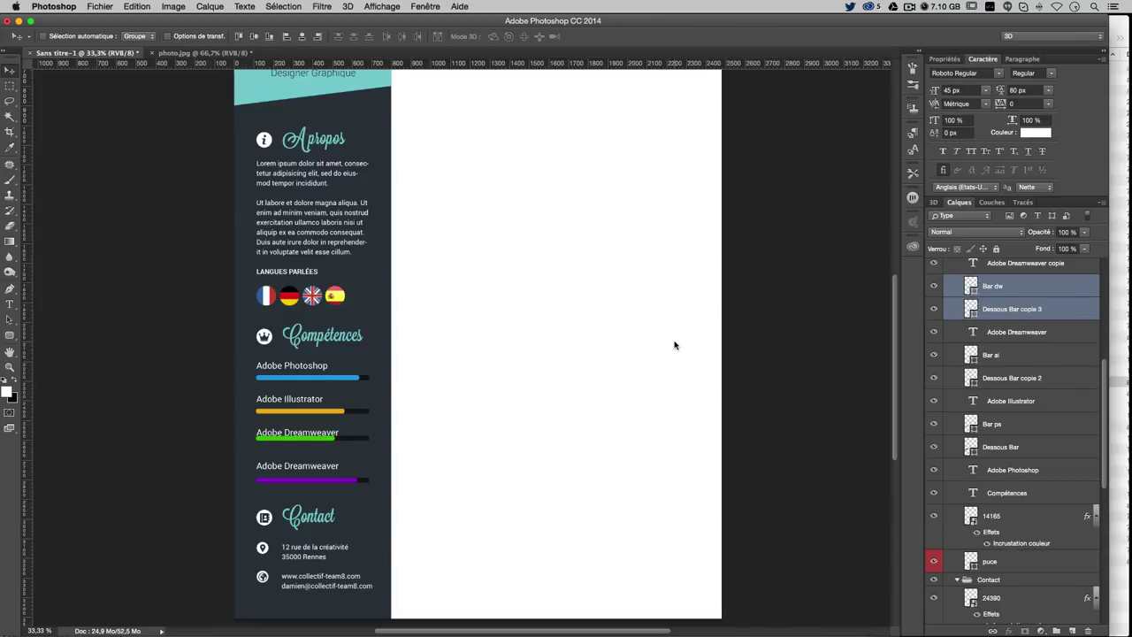
key("shift+Down")
key("shift+Down")
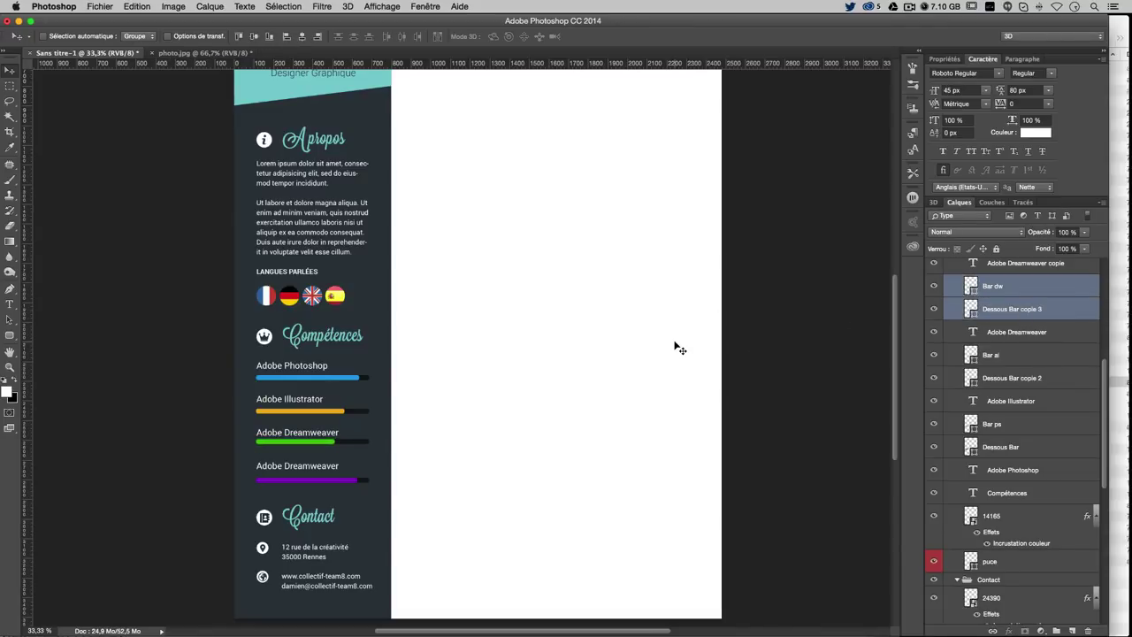
key("shift+Down")
key("shift+Down")
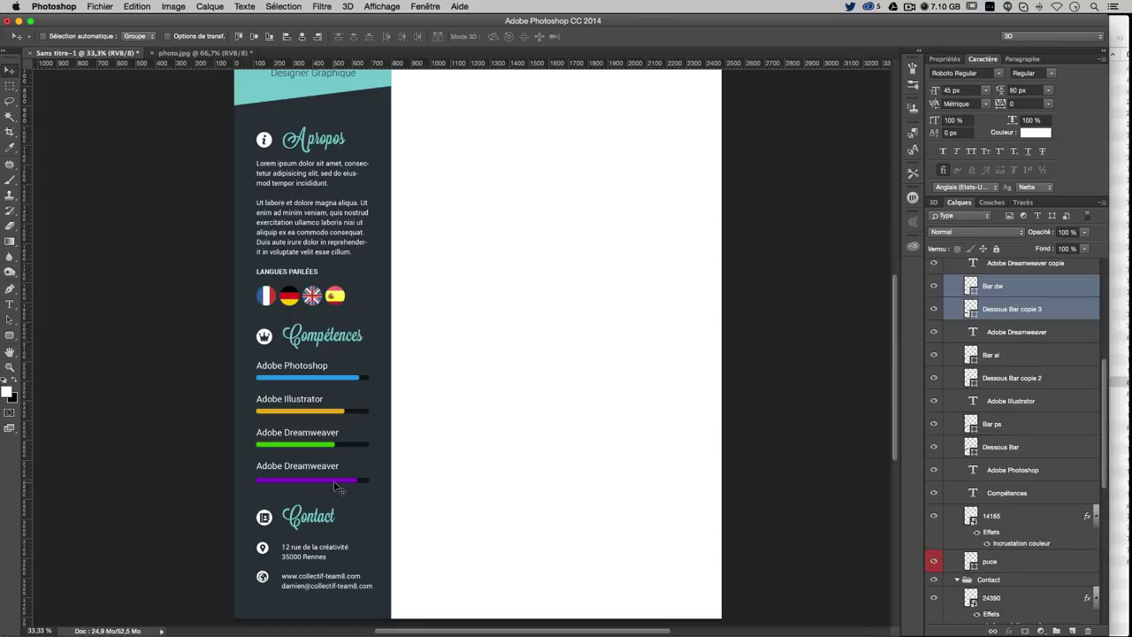
- Adjust the purple Bar AE with Dessous Bar copie 4 slightly upward
right_click(336, 484)
left_click(403, 483)
left_click(1011, 294, "shift")
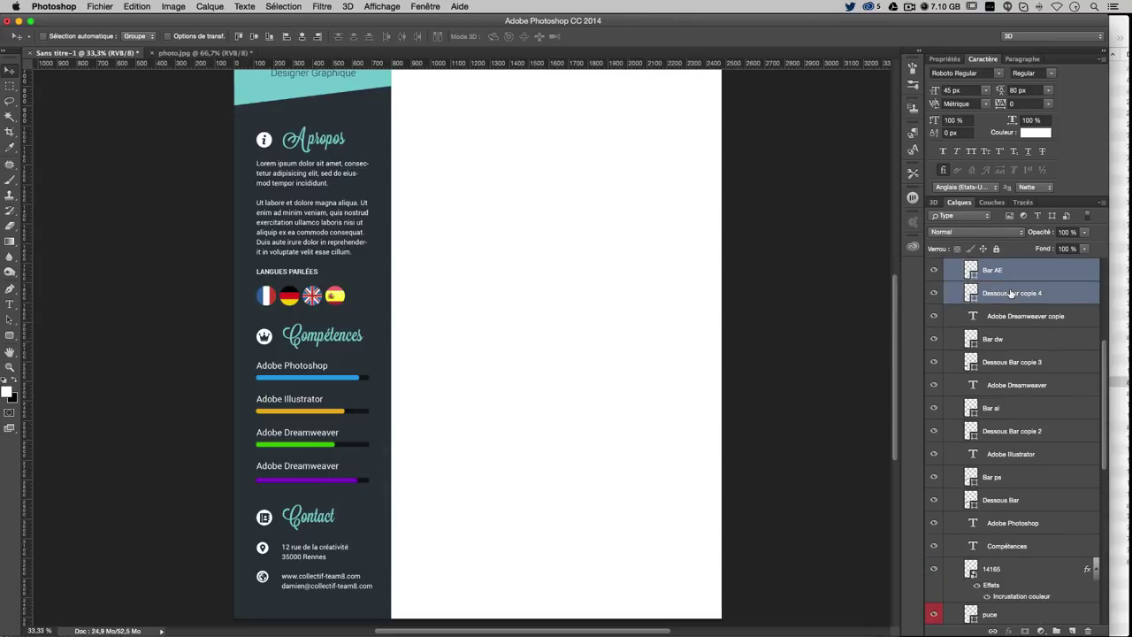
key("shift+Up")
key("shift+Up")
key("shift+Up")
key("Down")
- Move the Adobe Illustrator label and its bar up beneath the Photoshop row
scroll(772, 314, "down", 3)
left_click(1036, 338)
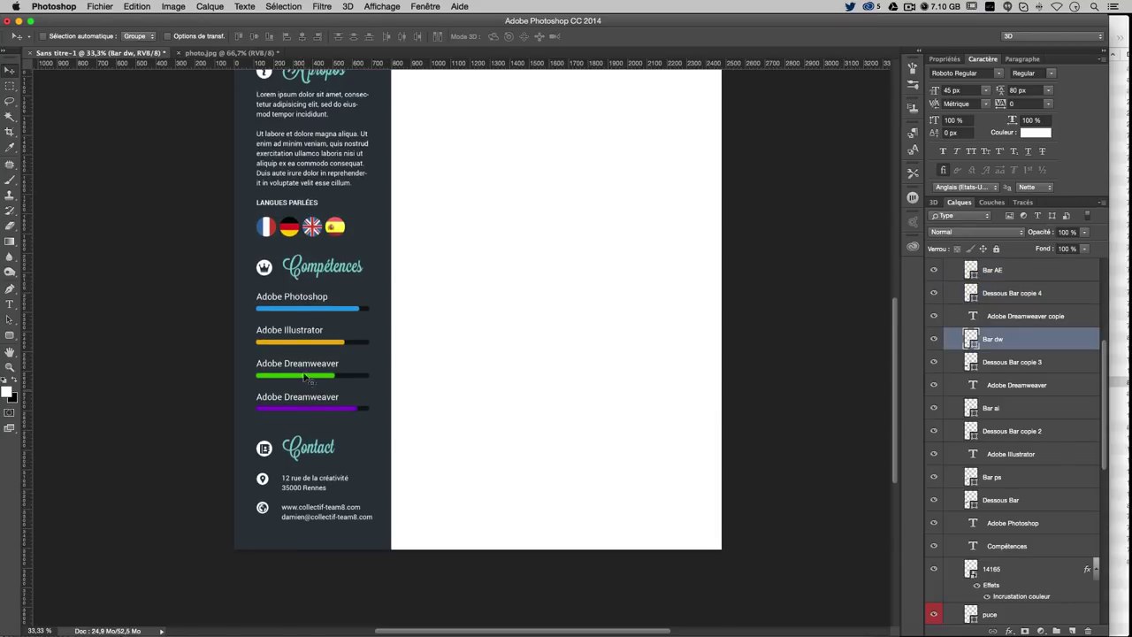
right_click(295, 331)
left_click(354, 331)
left_click(1026, 409, "shift")
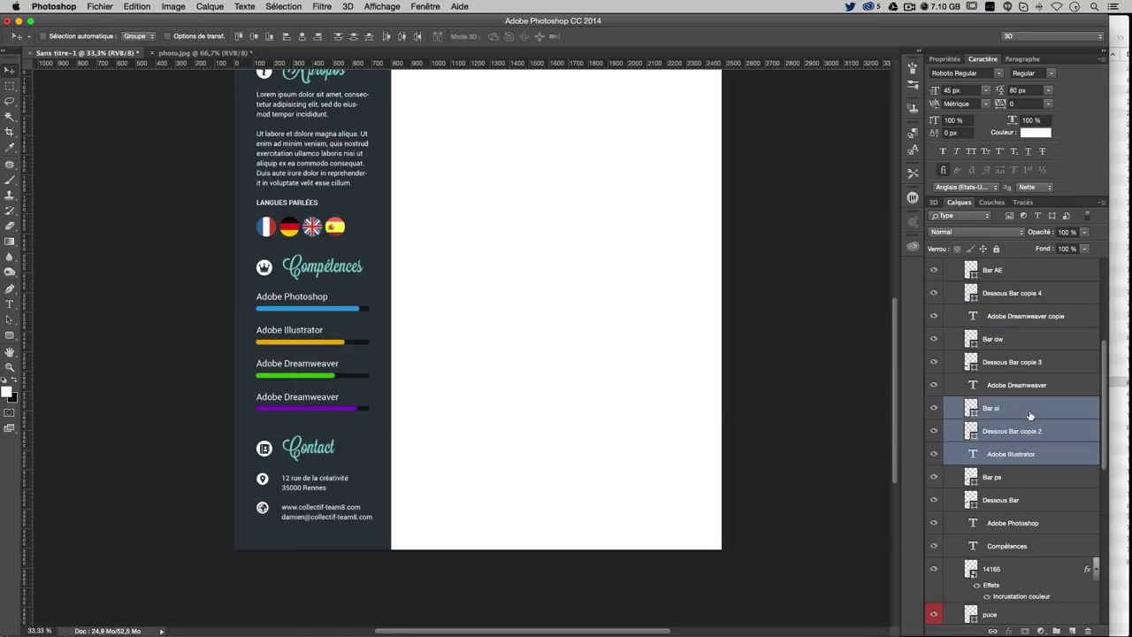
scroll(509, 414, "up", 1)
scroll(496, 407, "up", 1)
left_click_drag(474, 399, 485, 382)
key("Down")
key("Down")
key("Down")
key("Down")
key("Down")
key("Down")
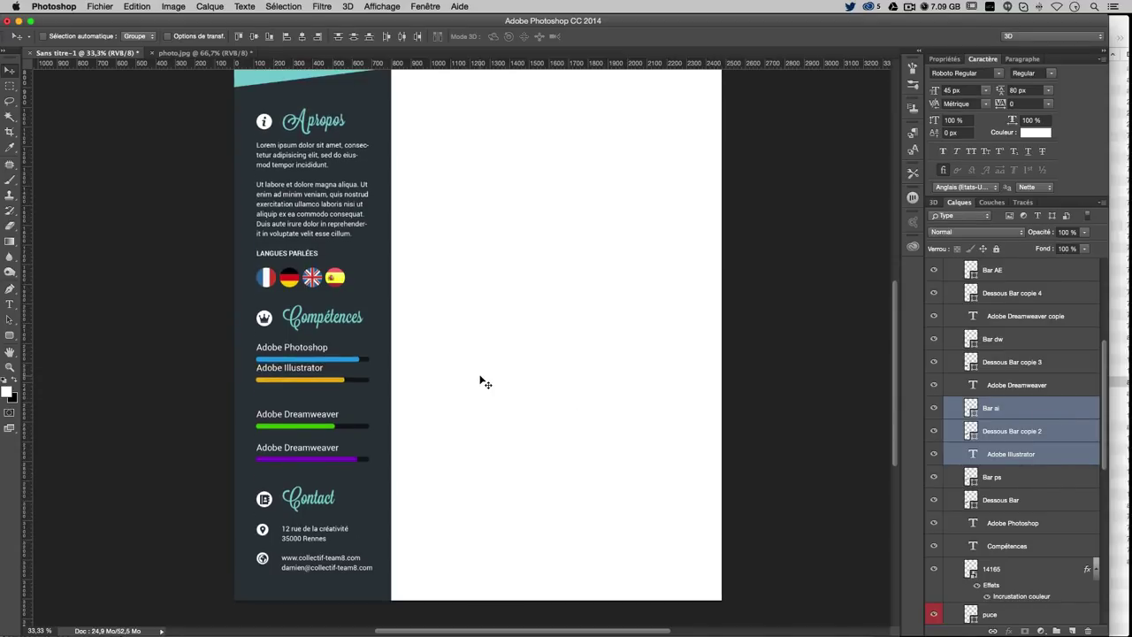
key("Down")
key("Down")
key("Down")
key("Down")
key("Down")
key("Down")
key("Down")
key("Down")
key("Down")
key("Down")
key("Down")
key("Down")
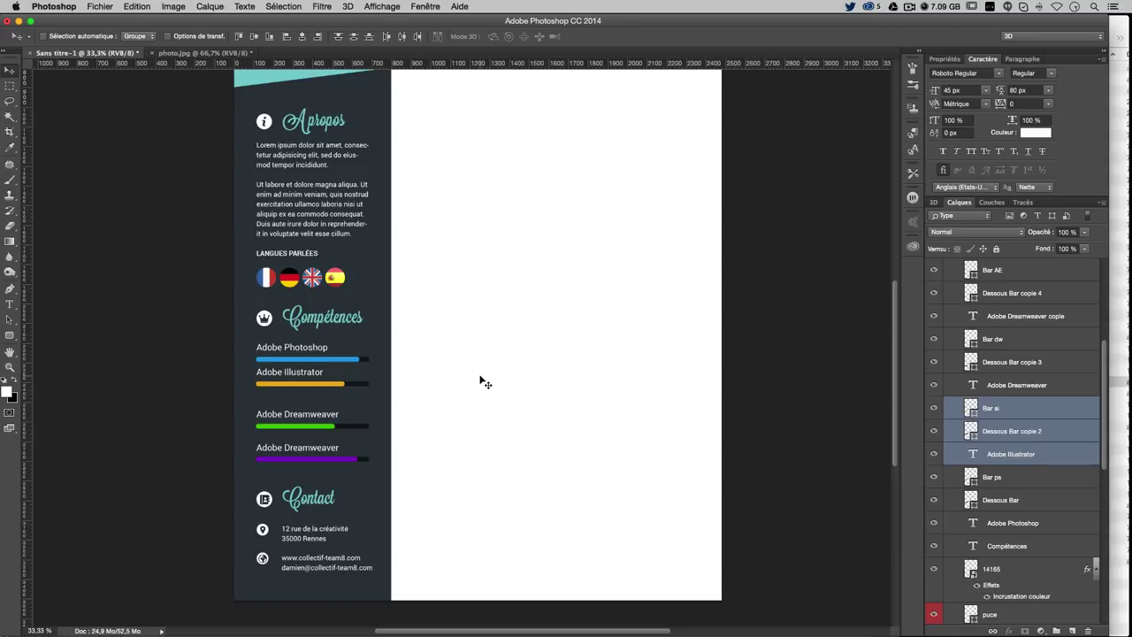
key("Down")
key("Down")
key("Down")
key("Down")
key("Down")
key("Down")
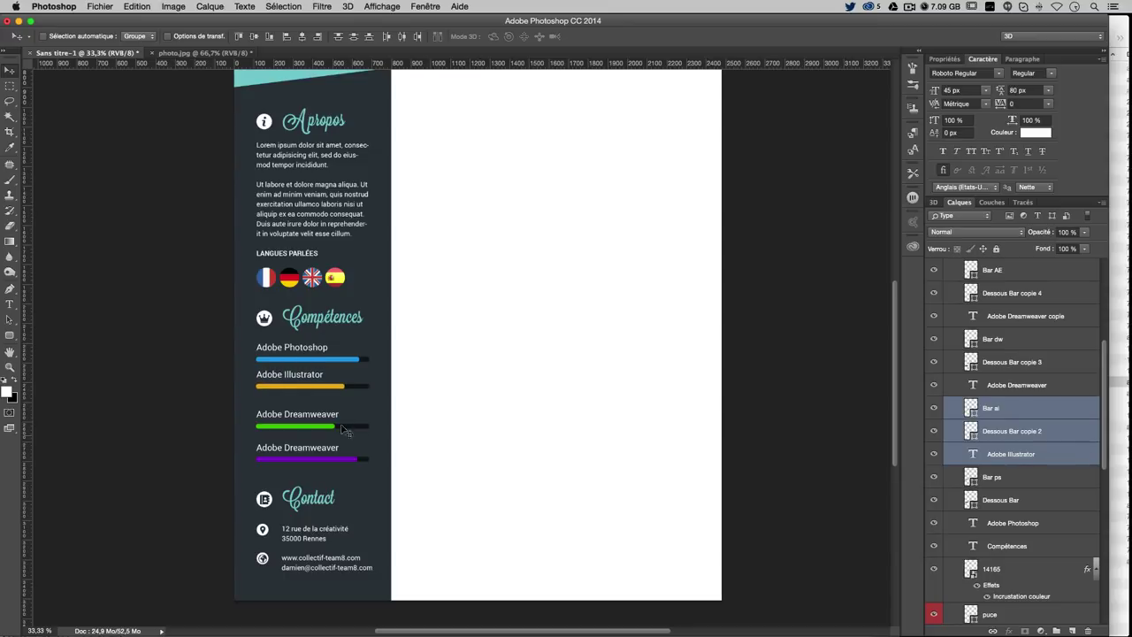
- Move the Adobe Dreamweaver label and green bar up closer to Illustrator
right_click(333, 416)
left_click(381, 418)
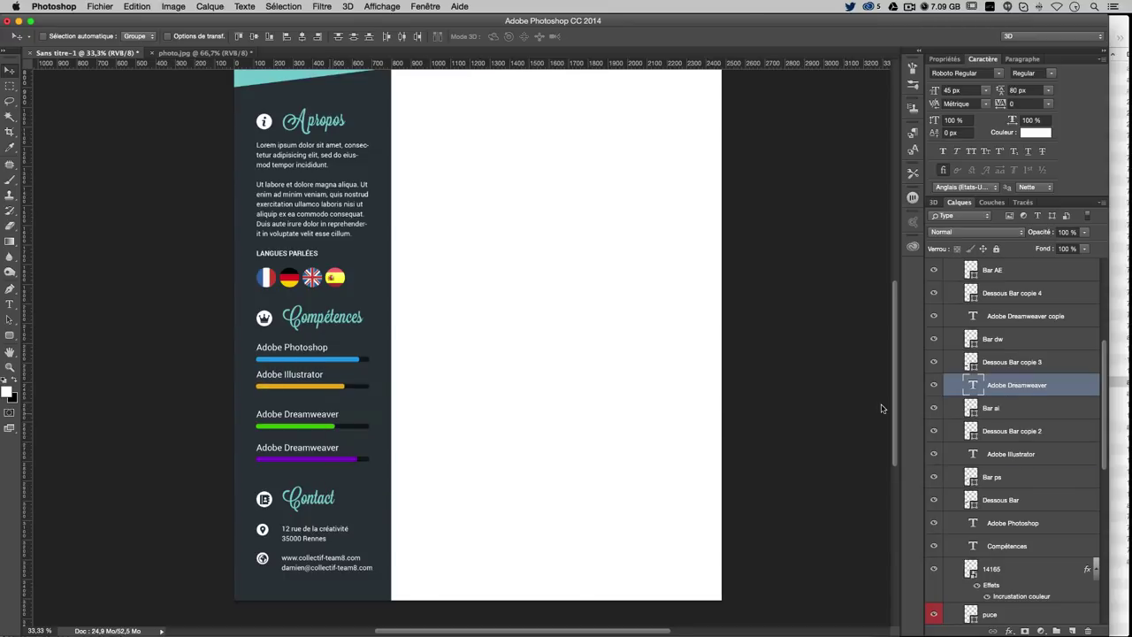
left_click(1018, 343, "shift")
left_click_drag(453, 444, 454, 422)
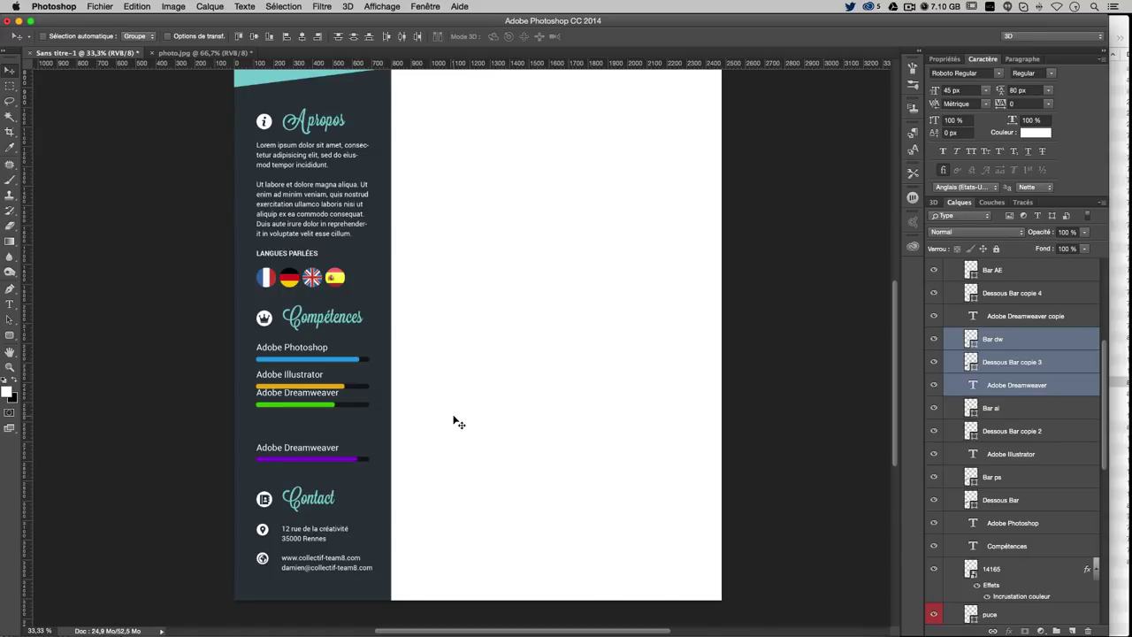
key("Down")
key("Down")
key("Down")
key("Down")
key("Down")
key("Down")
key("Down")
key("Down")
key("Down")
key("Down")
key("Down")
key("Down")
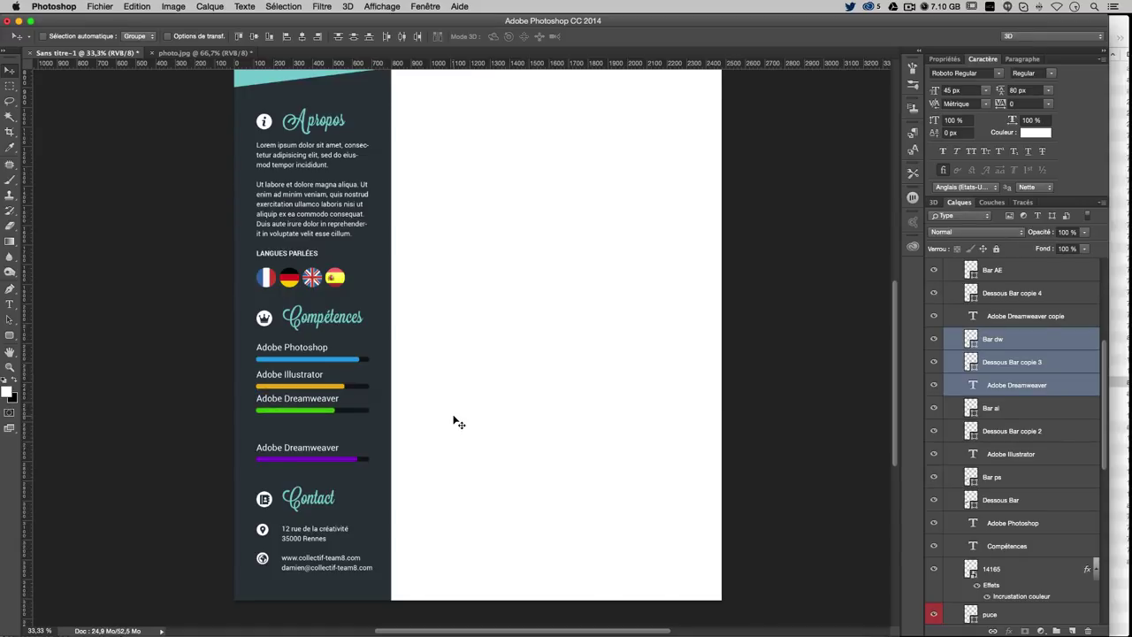
key("Down")
key("Down")
key("Down")
key("Down")
key("Down")
key("Down")
key("Down")
key("Down")
key("Down")
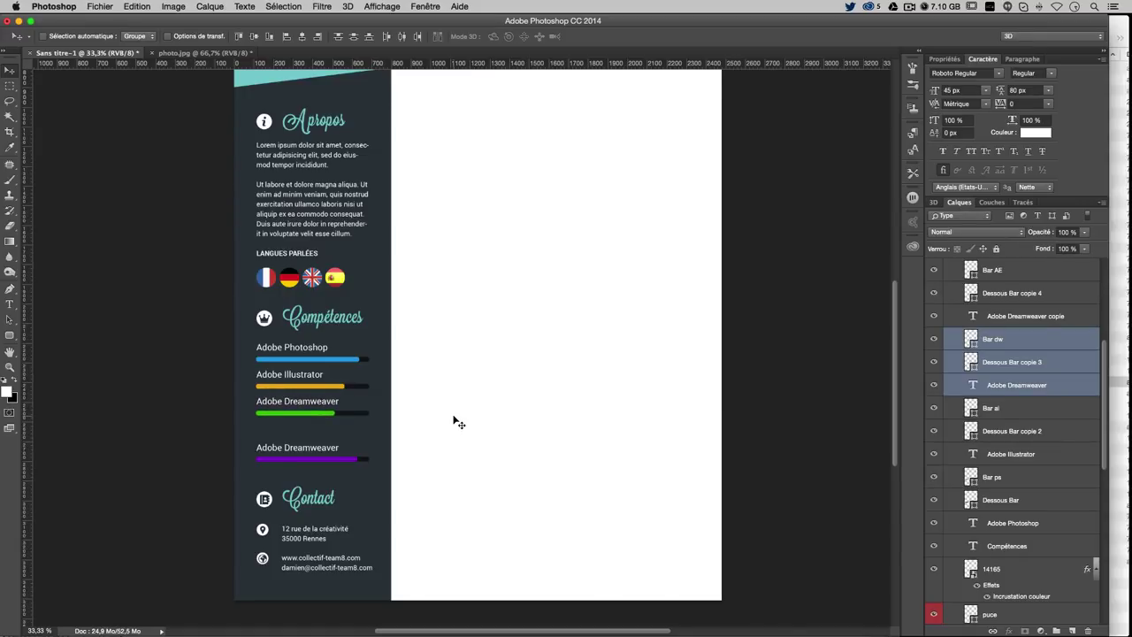
- Retype the copied Dreamweaver label as Adobe After Effects
right_click(320, 451)
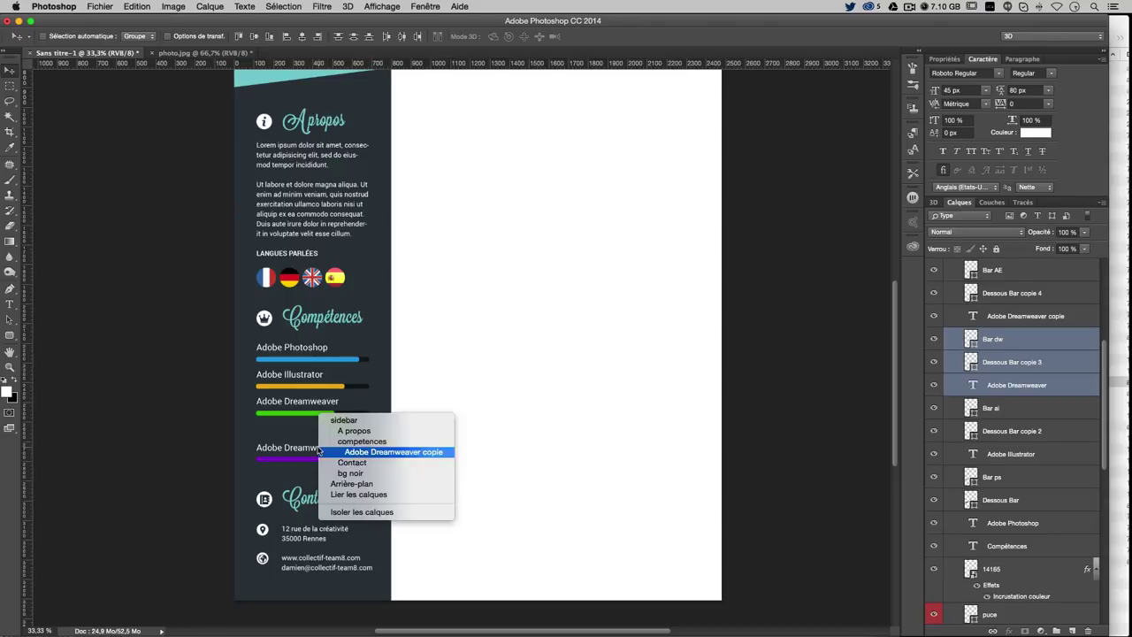
key("Escape")
right_click(320, 450)
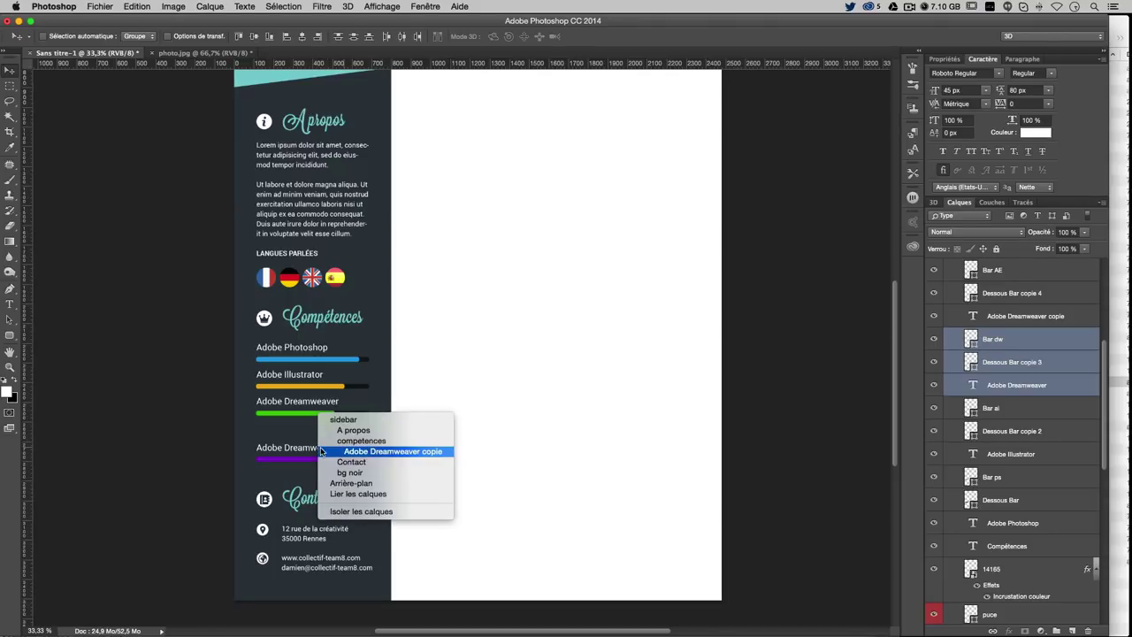
left_click(321, 451)
key("t")
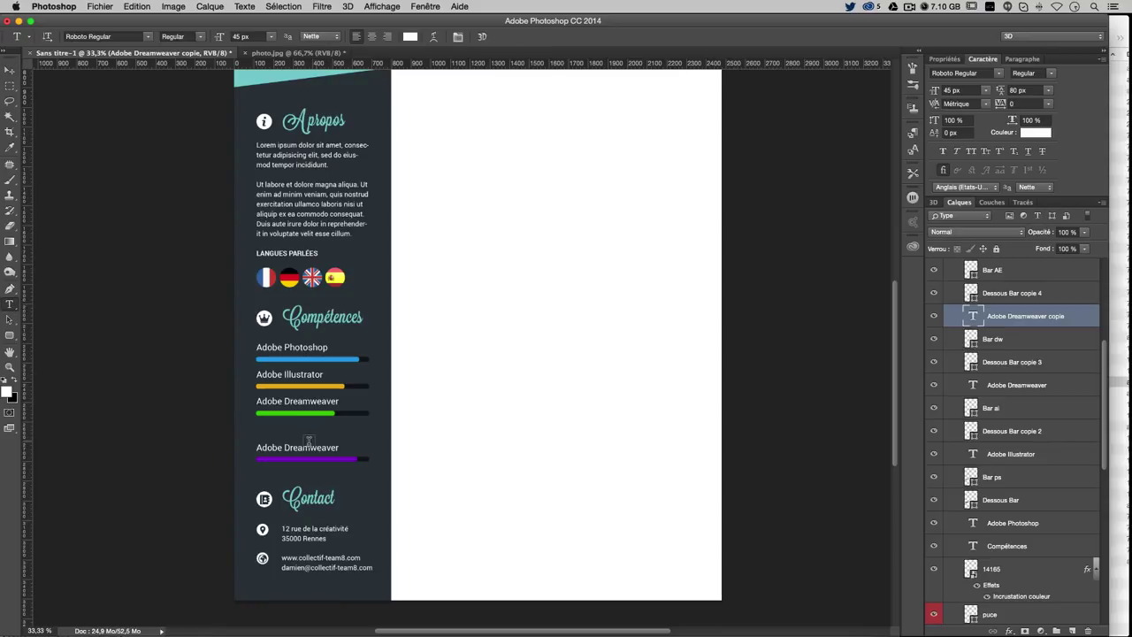
left_click(309, 447)
left_click_drag(285, 448, 341, 447)
type("Eff")
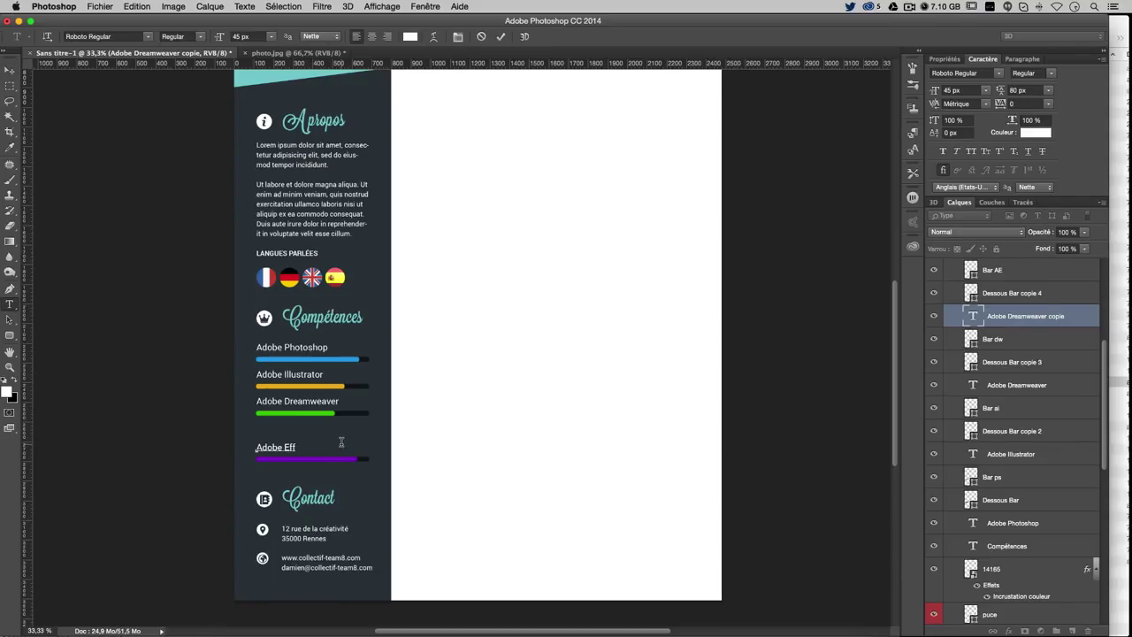
key("BackSpace")
key("BackSpace")
type("A")
type("s")
left_click(10, 70)
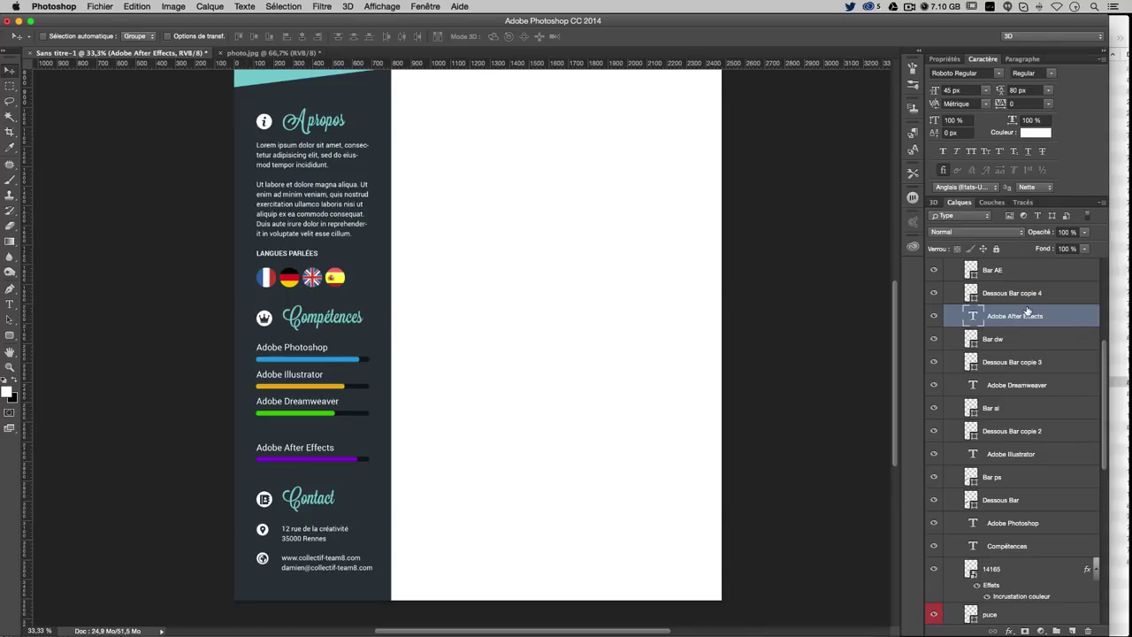
- Move the After Effects label and purple bar up, evenly spaced below Dreamweaver
left_click(986, 270, "shift")
left_click_drag(427, 444, 428, 416)
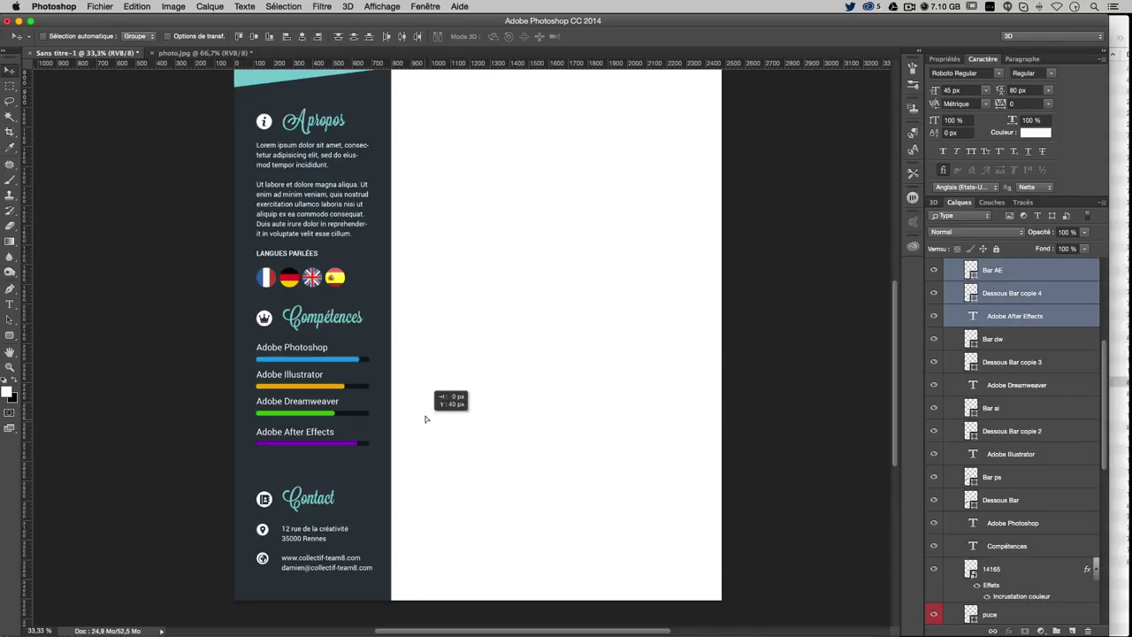
key("Down")
key("Down")
key("Down")
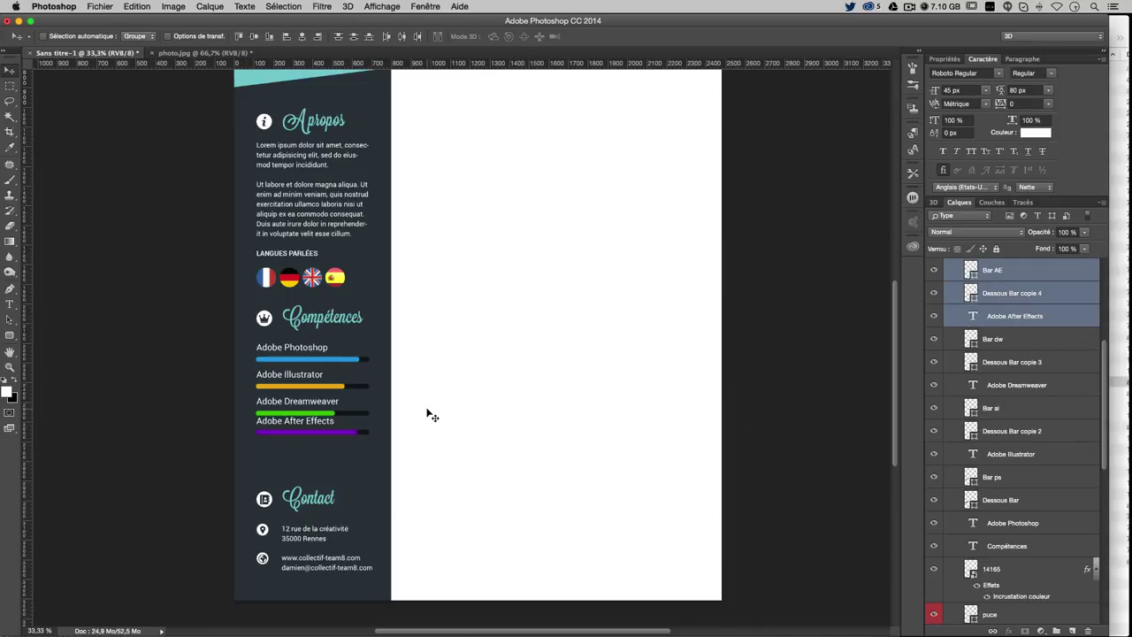
key("Down")
key("Down")
key("Down")
key("Down")
key("Down")
key("Down")
key("Down")
key("Down")
key("Down")
key("Down")
key("Down")
key("Down")
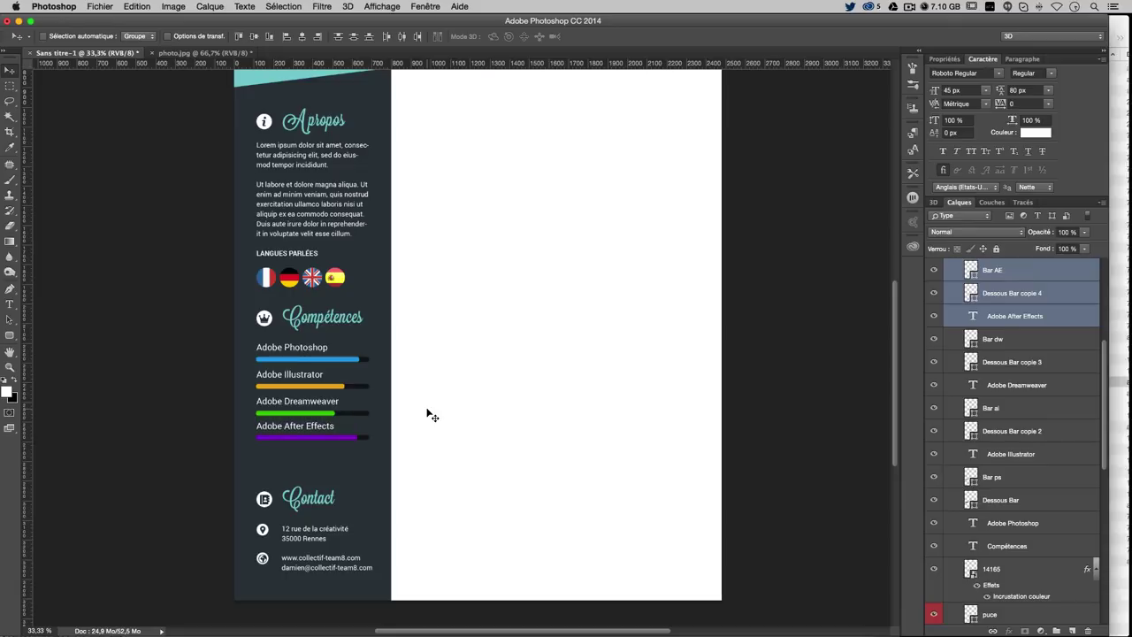
key("Down")
key("Down")
key("Down")
key("Down")
key("Down")
key("Down")
key("Down")
key("Down")
key("Down")
key("Down")
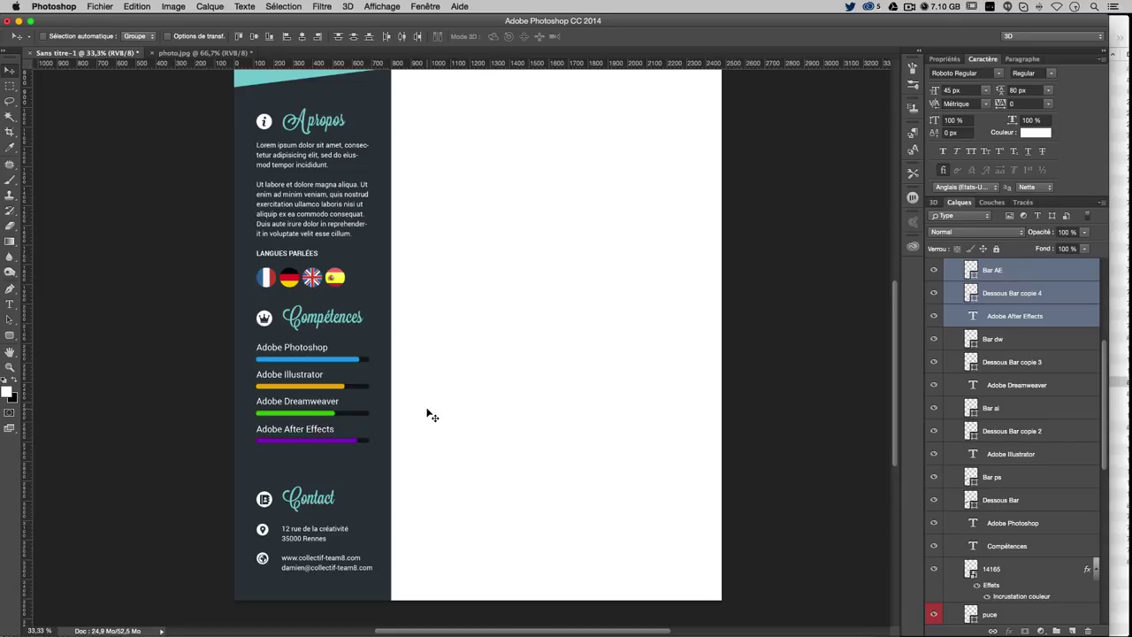
scroll(540, 403, "up", 1)
- Move the whole Contact group up closer to the skills section
scroll(541, 405, "up", 3)
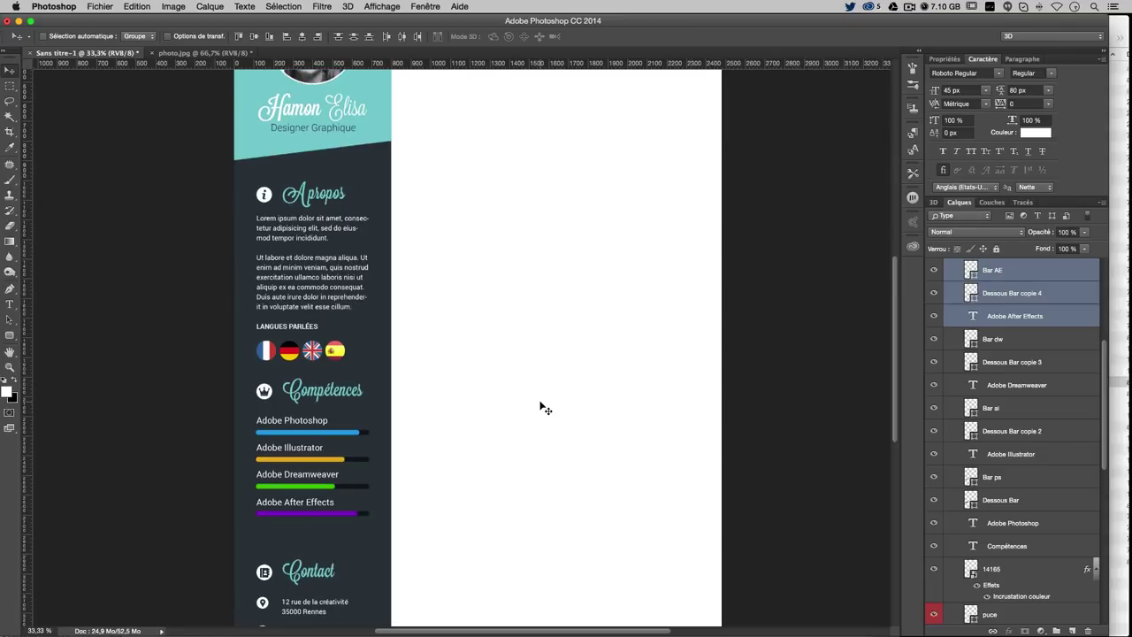
scroll(542, 408, "down", 3)
right_click(318, 522)
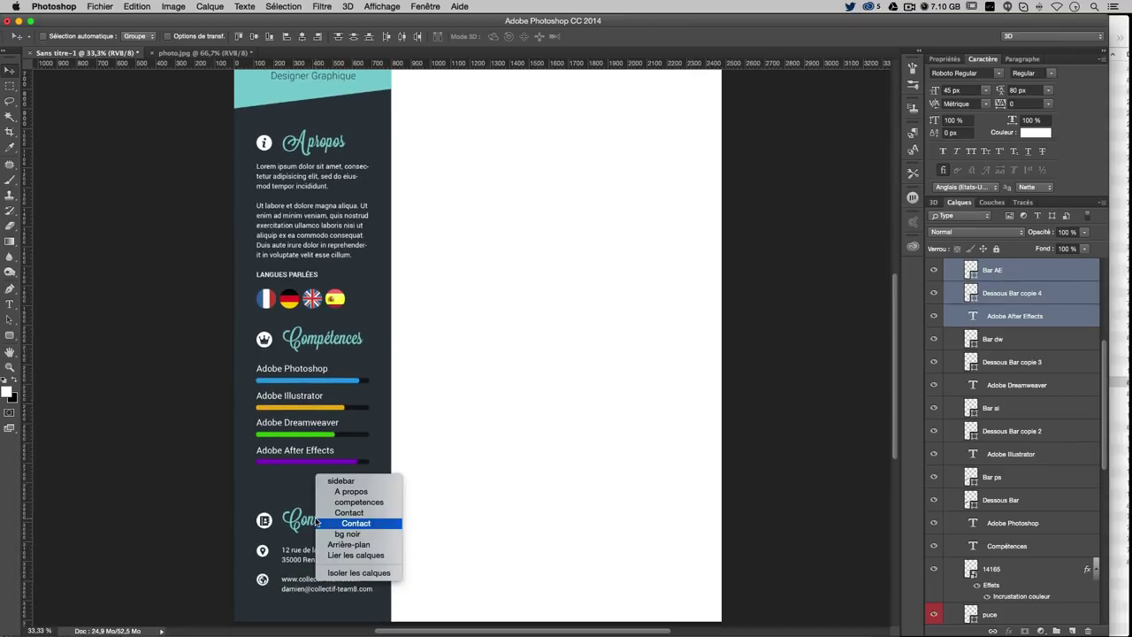
left_click(321, 522)
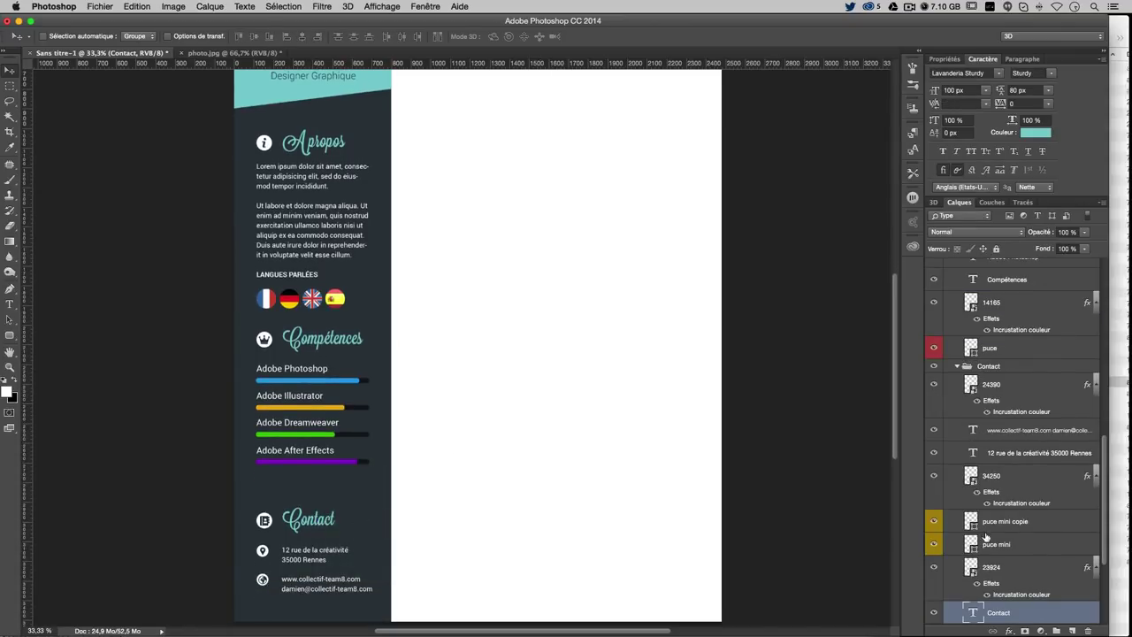
left_click(981, 369)
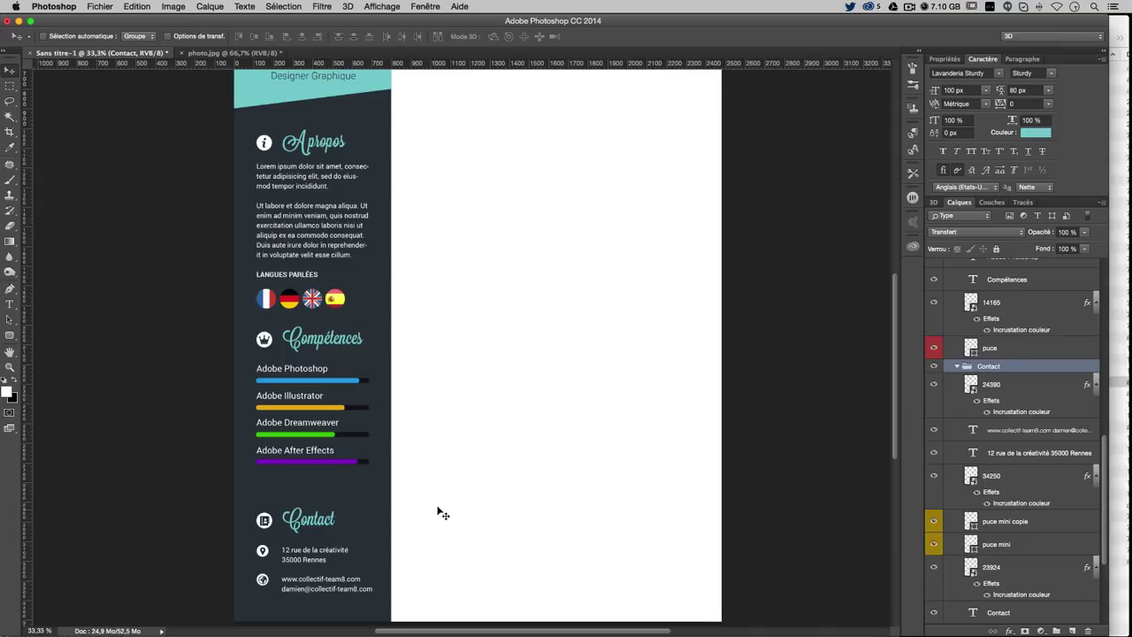
left_click_drag(439, 498, 440, 484)
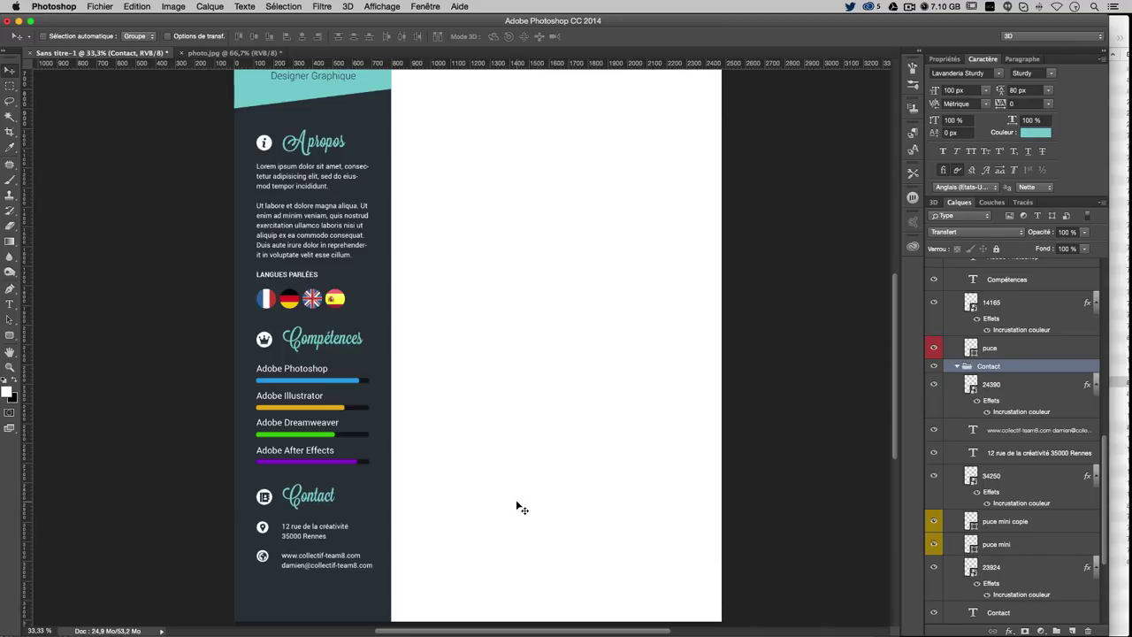
key("Down")
key("Down")
key("Down")
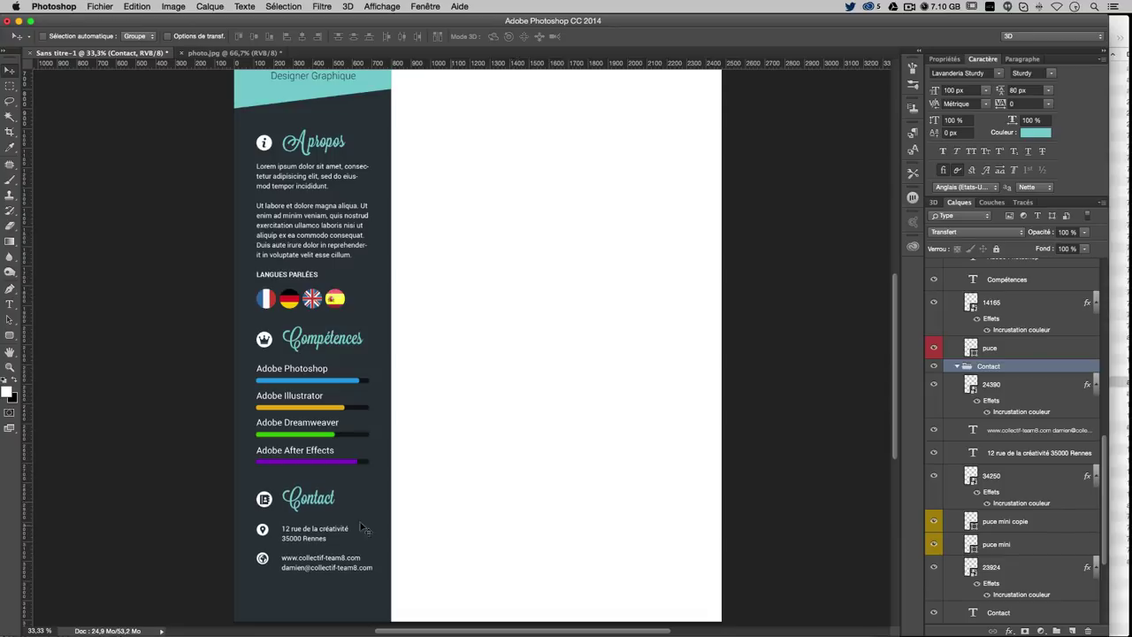
- Duplicate the puce mini copie white dot below the web and e-mail line
scroll(265, 600, "down", 1)
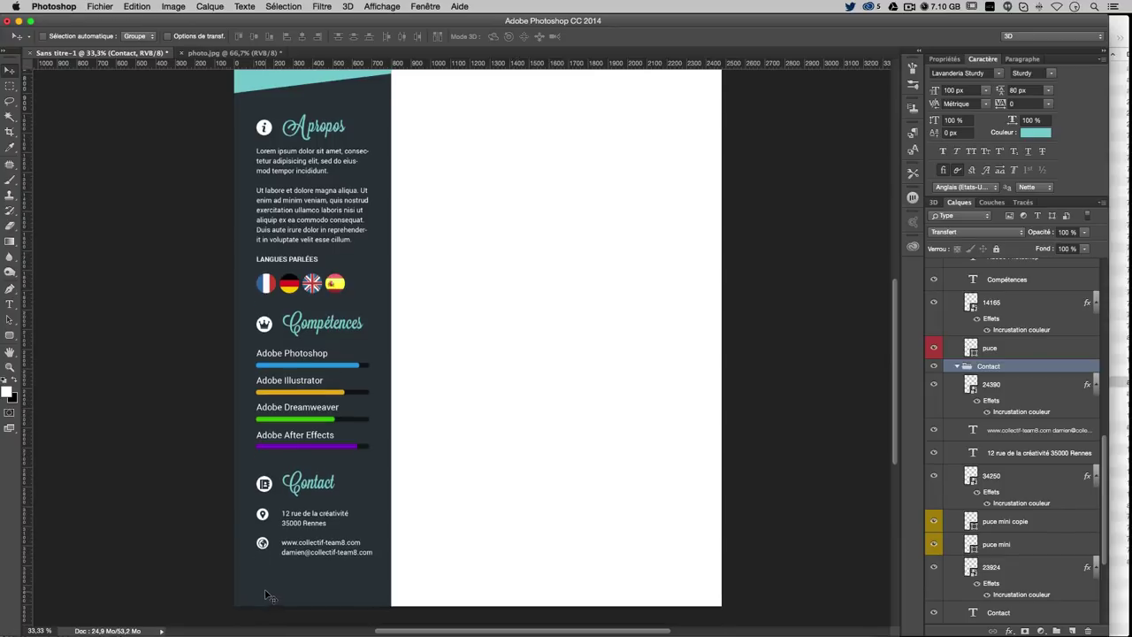
right_click(264, 537)
left_click(1010, 521)
left_click_drag(548, 455, 547, 483)
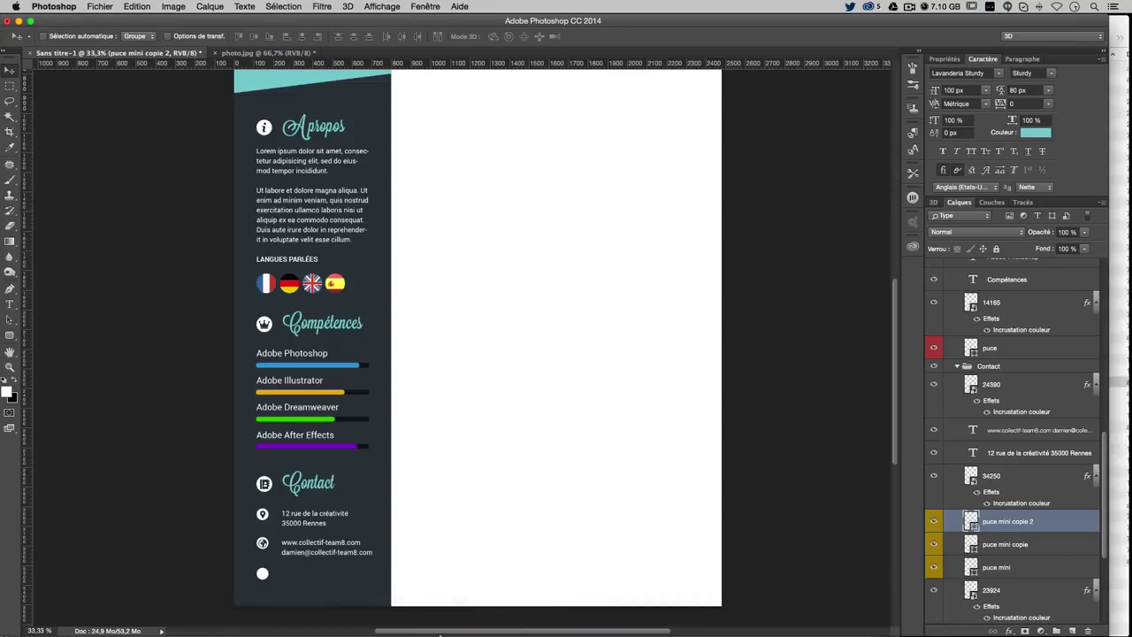
- Search Flaticon for 'mobile' icons
left_click(313, 601)
left_click(170, 100)
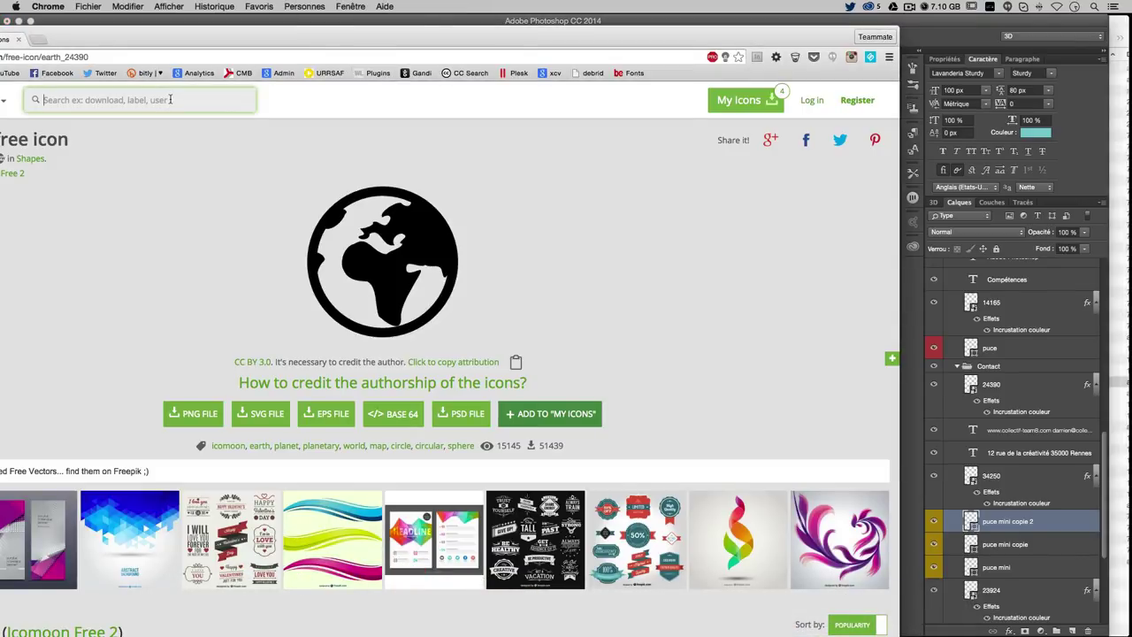
type("mobile")
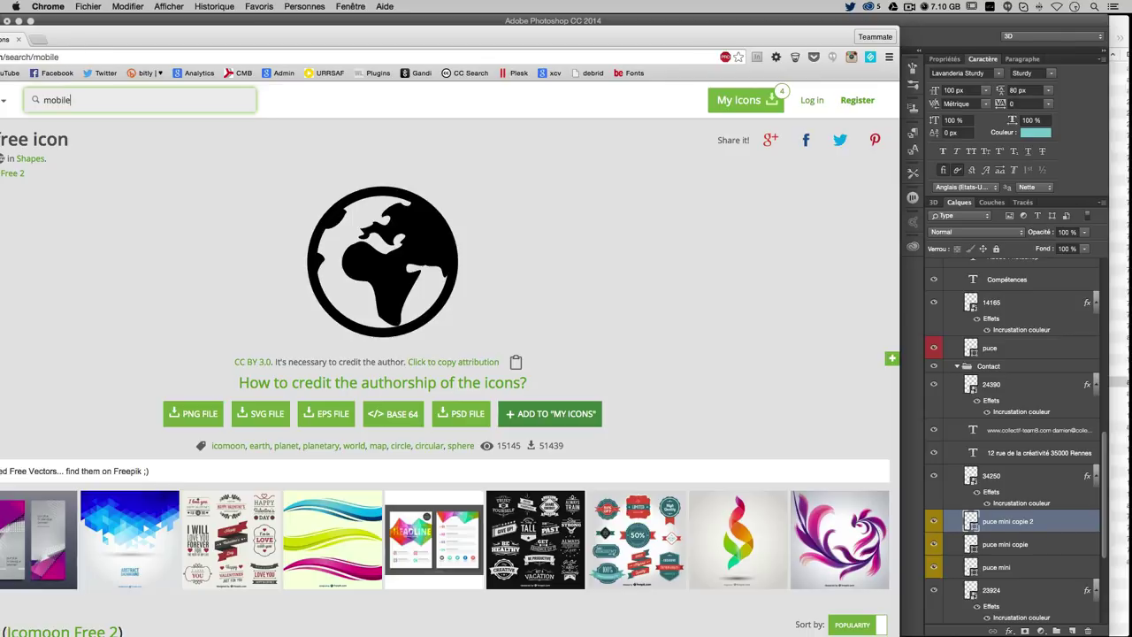
key("Return")
mouse_move(328, 33)
left_mouse_down()
mouse_move(548, 27)
mouse_move(501, 28)
left_mouse_up()
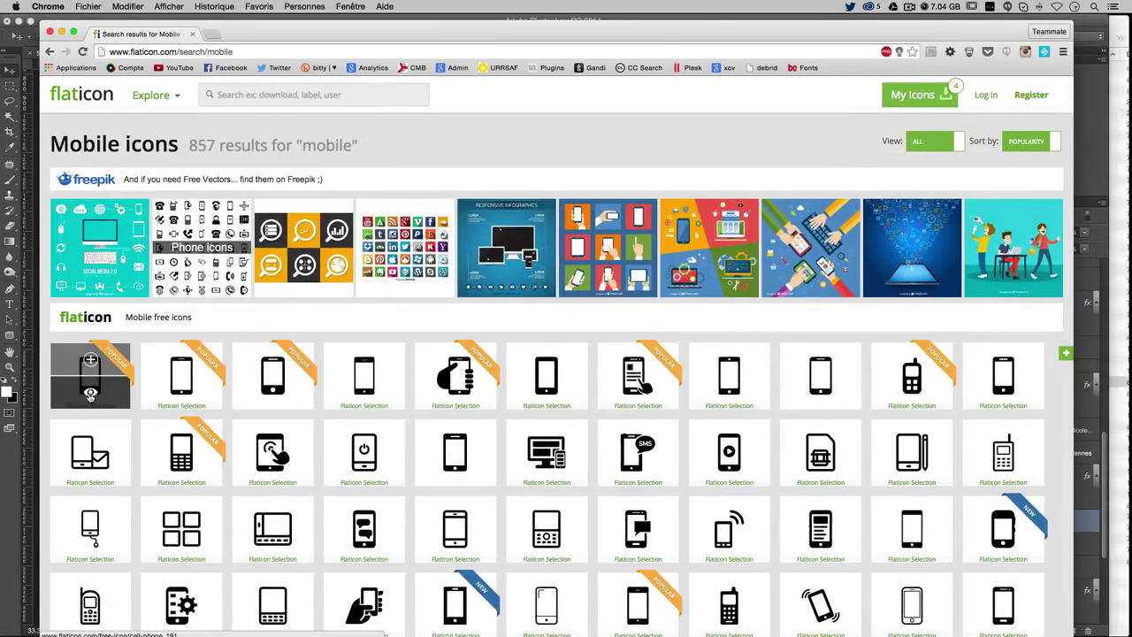
- Save the first cell phone icon as 191.png in the tuto cv 3 images folder
left_click(93, 382)
left_click_drag(943, 30, 728, 34)
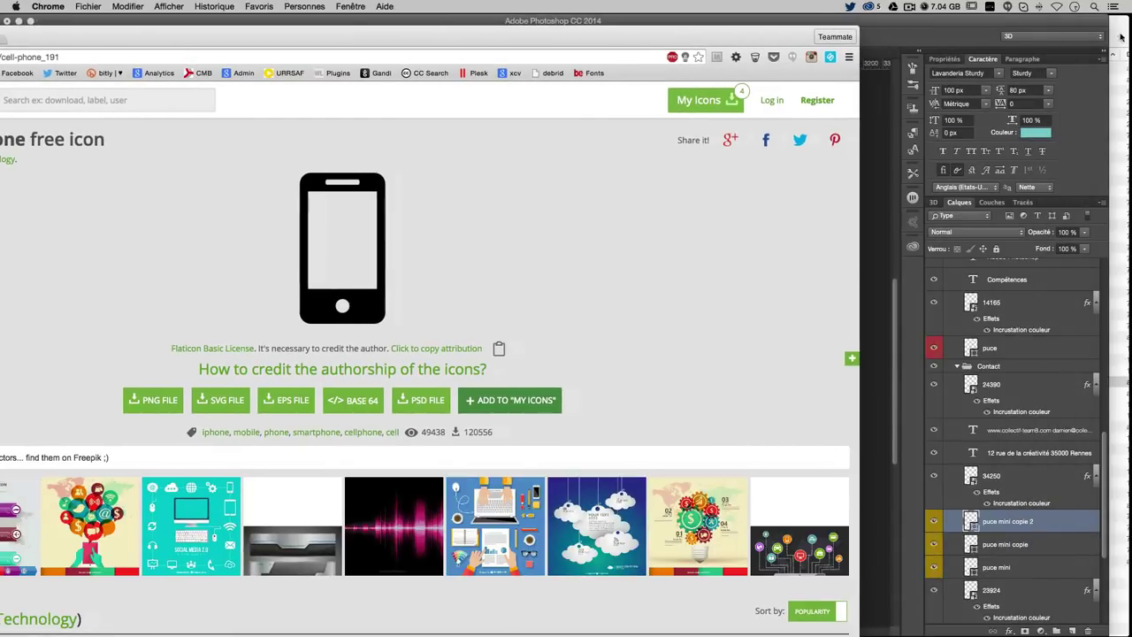
left_click(1013, 427)
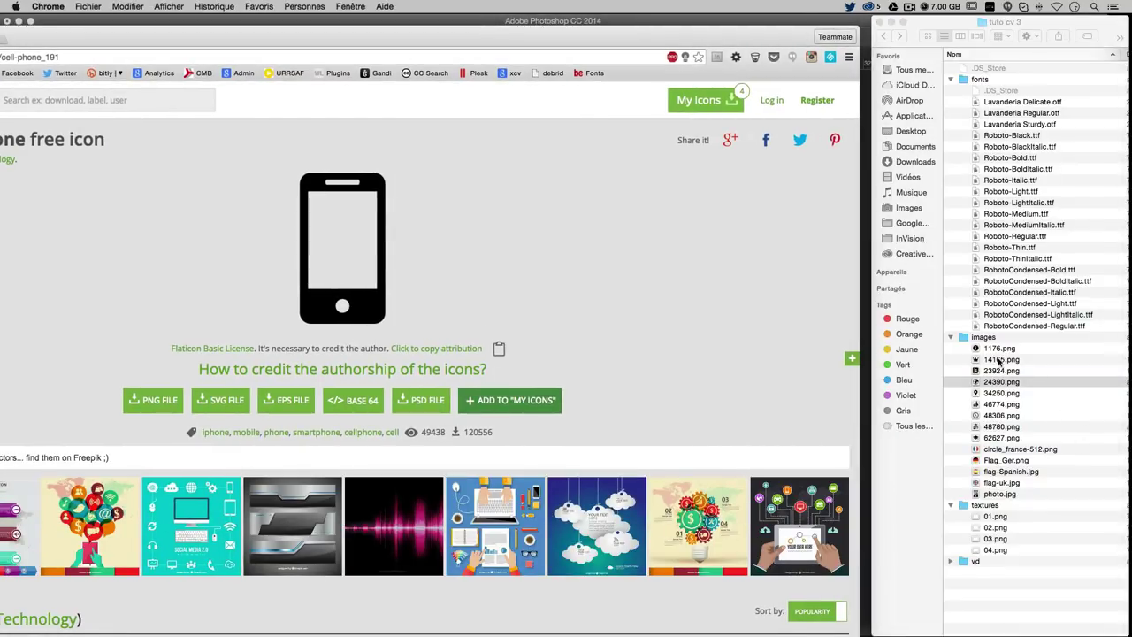
left_click_drag(379, 264, 987, 341)
key("super+h")
key("super+Tab")
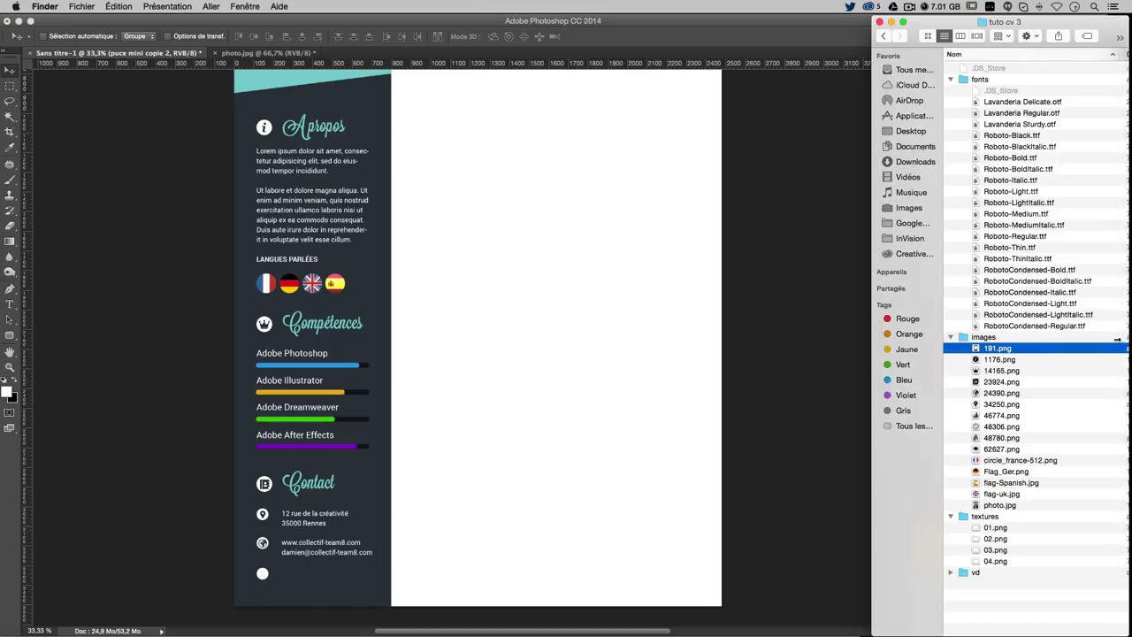
- Place 191.png, scale it down, and position it on the third white dot
mouse_move(1007, 353)
left_mouse_down()
mouse_move(461, 348)
mouse_move(468, 341)
mouse_move(294, 561)
mouse_move(562, 154)
left_mouse_up()
key("Return")
key("super+plus")
key("super+plus")
key("ctrl+t")
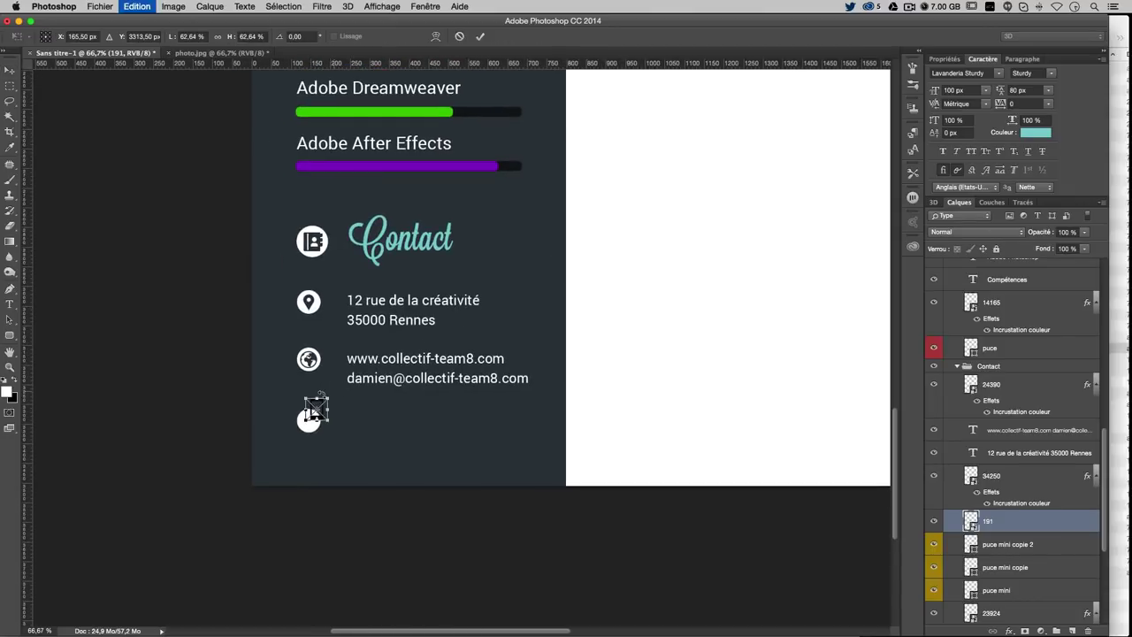
key("Return")
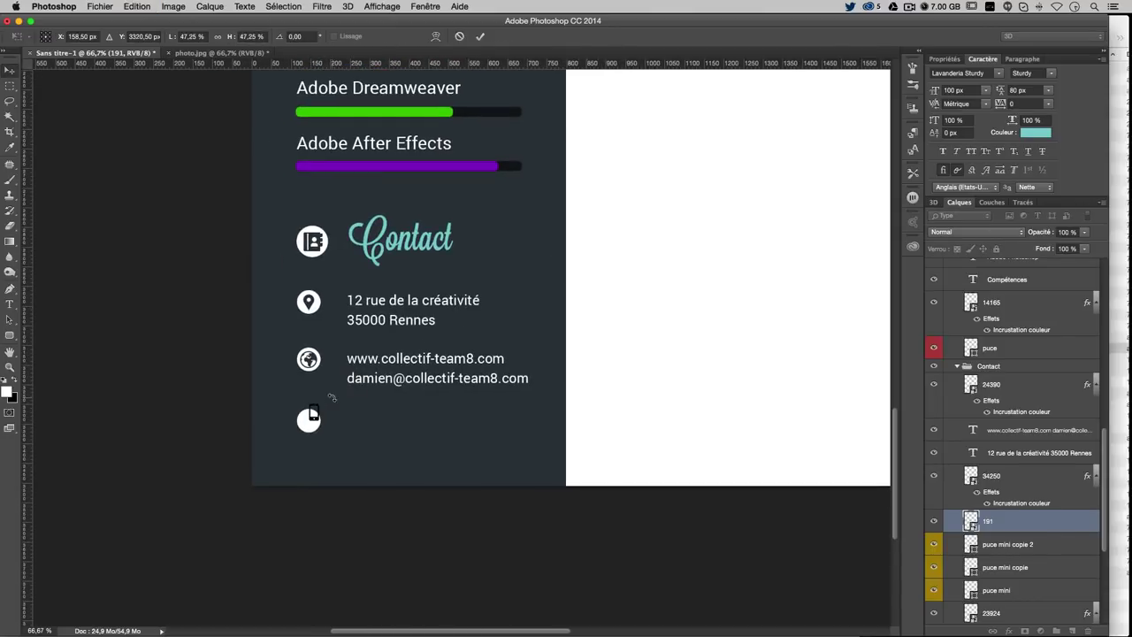
left_click_drag(334, 405, 335, 408)
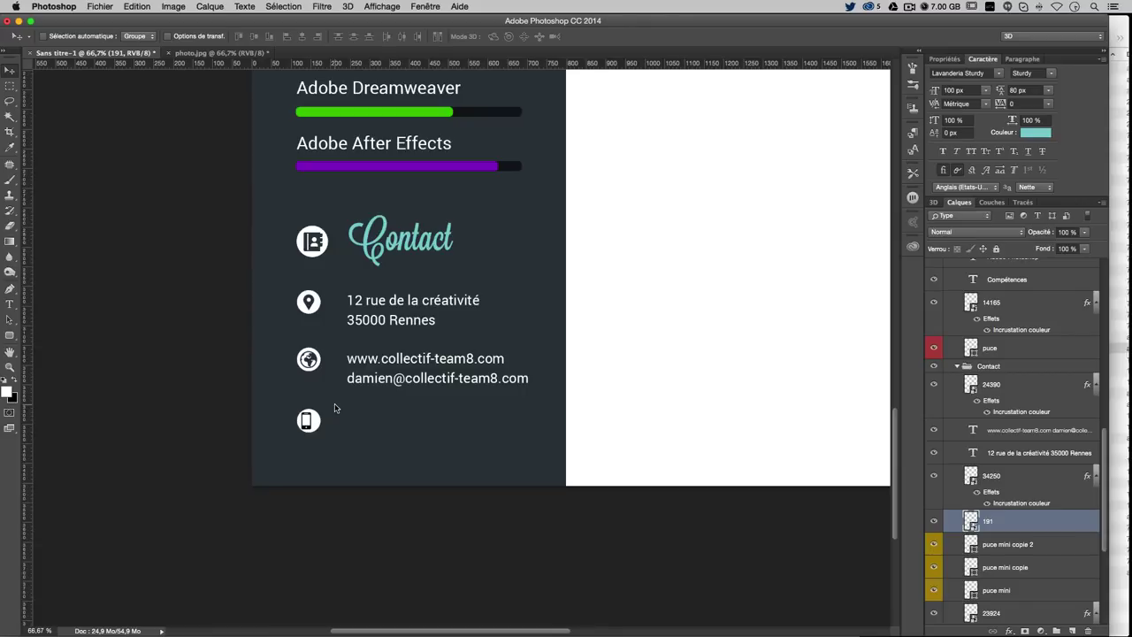
key("Right")
- Tint the phone icon dark with an Incrustation couleur (Color Overlay) layer style
double_click(1085, 523)
left_click(362, 259)
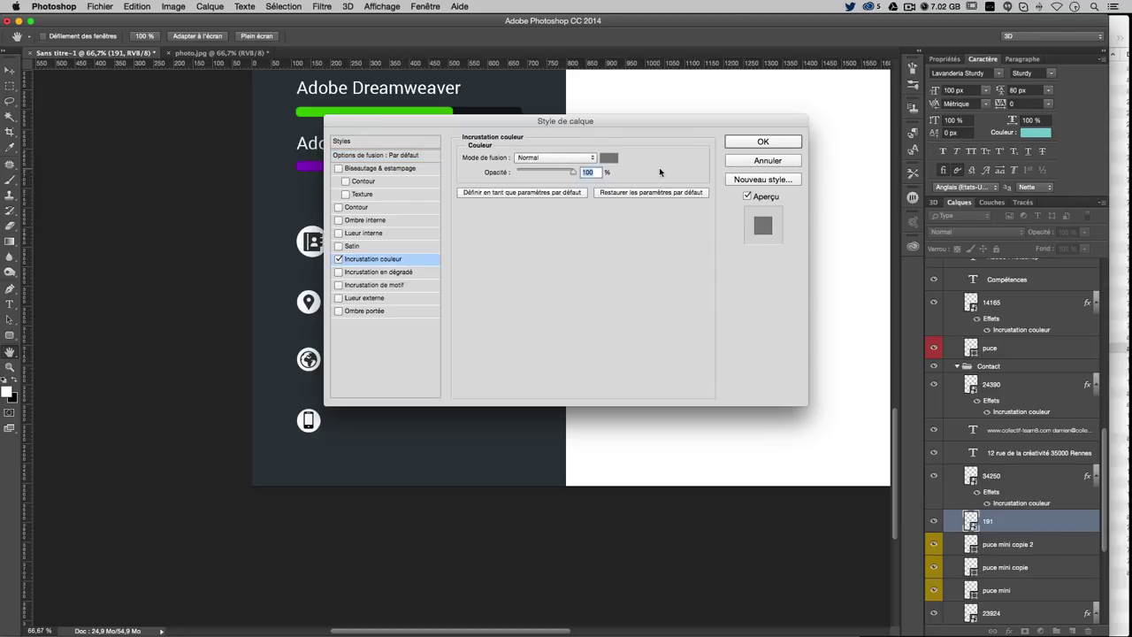
left_click(607, 158)
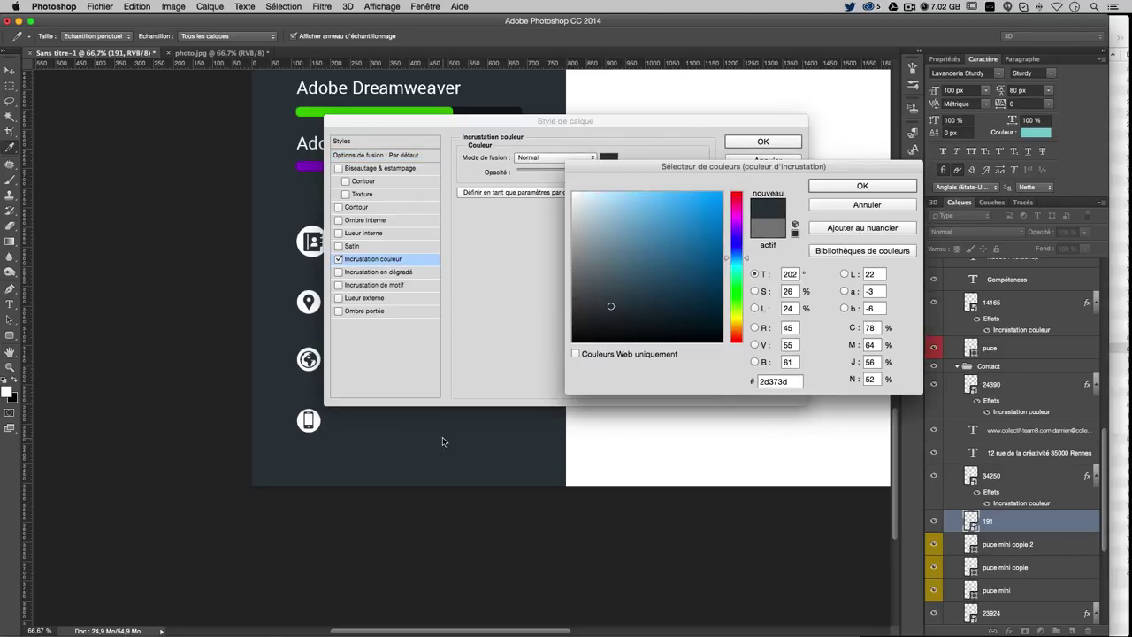
key("Return")
key("Return")
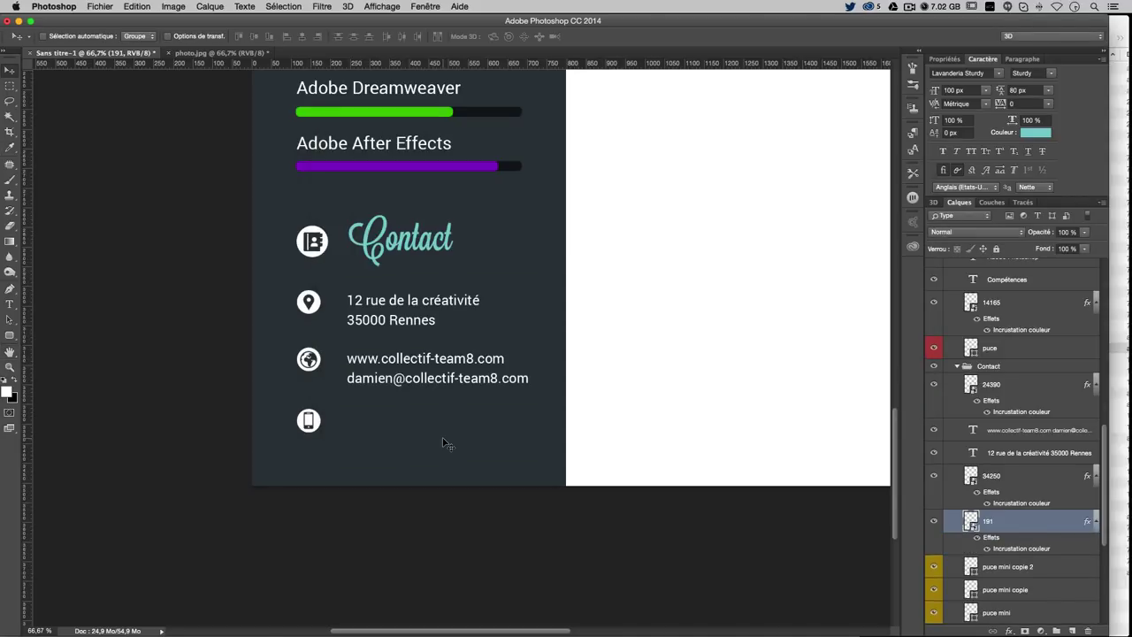
key("super+minus")
key("super+minus")
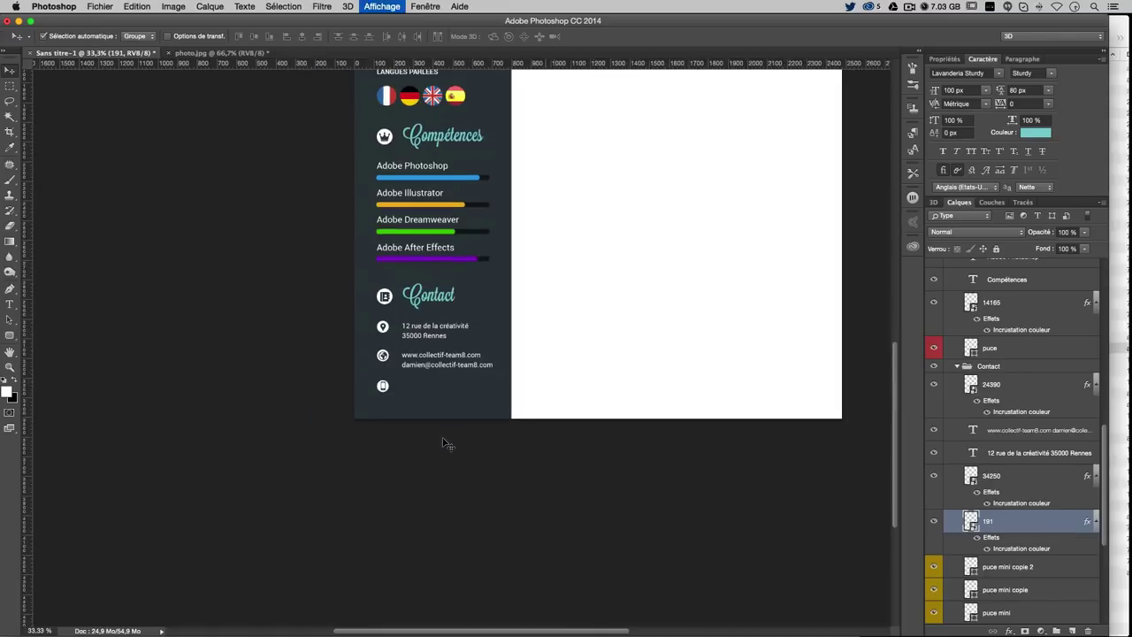
- Duplicate the web and e-mail text beside the new phone icon
right_click(436, 357)
left_click(435, 359)
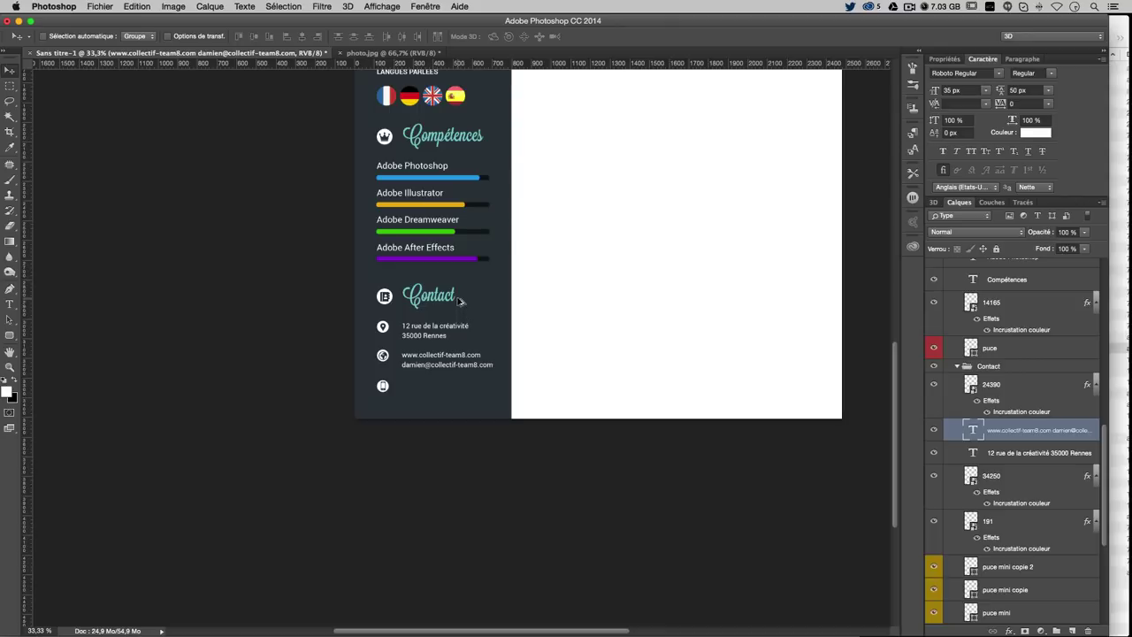
left_click_drag(460, 305, 456, 334)
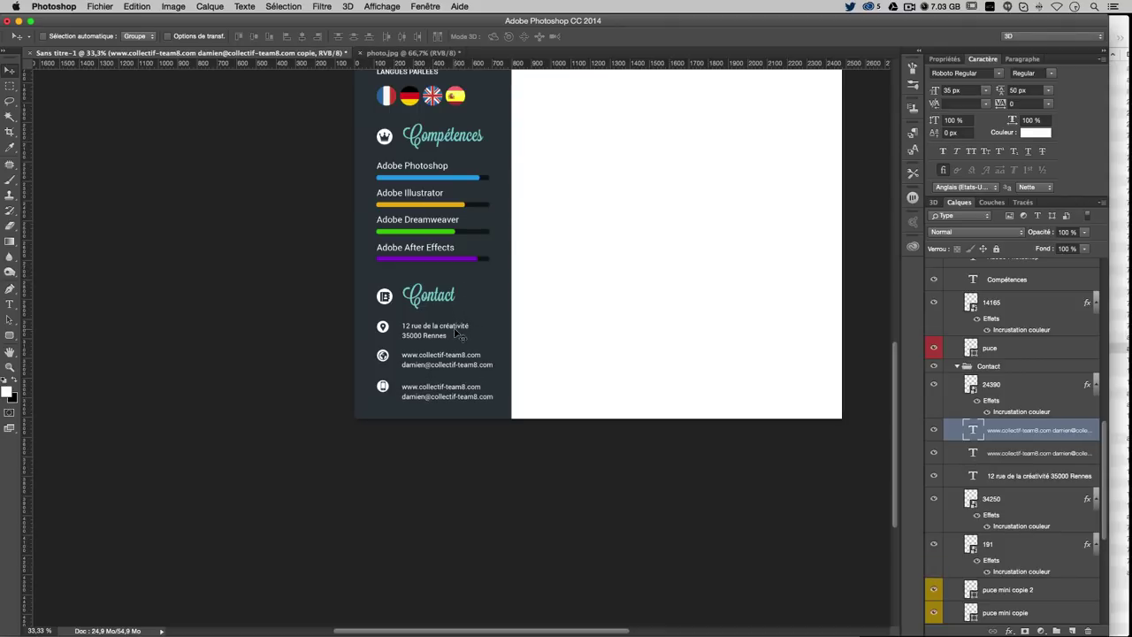
key("Up")
key("Up")
key("Up")
key("Down")
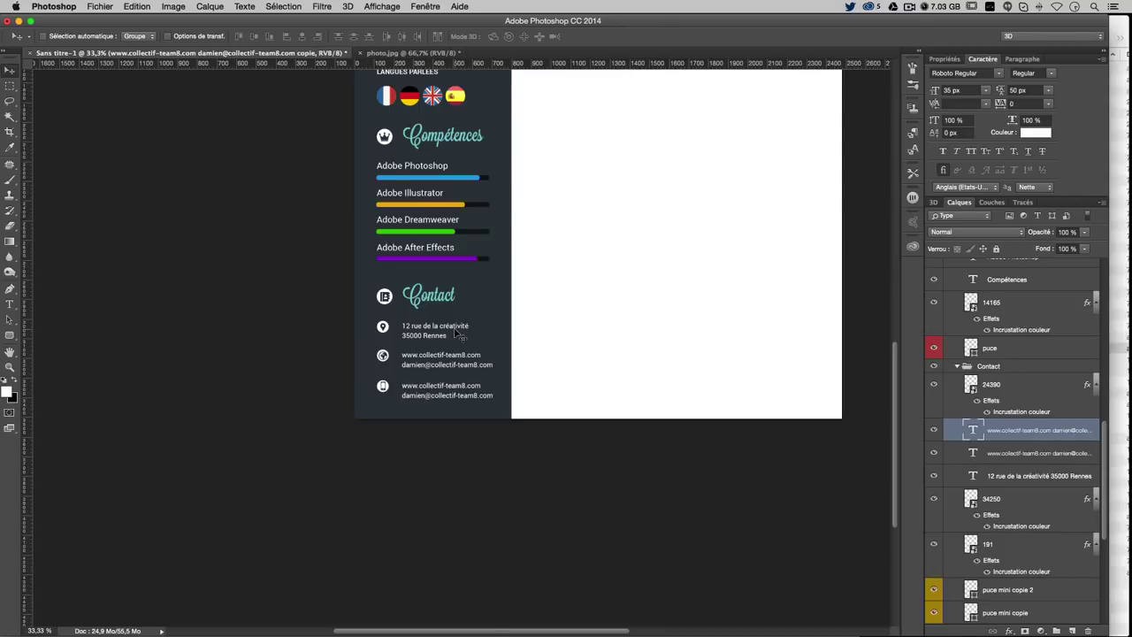
- Replace the copied text with 'Tél' and 'Mobile' lines holding the landline and mobile numbers
left_click(10, 304)
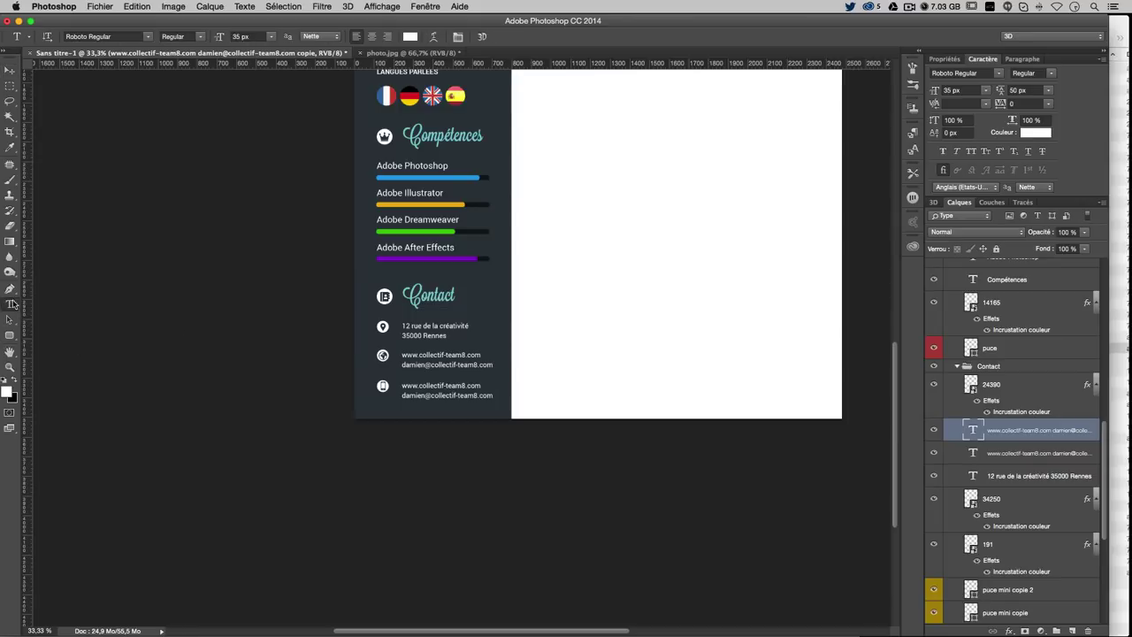
left_click_drag(404, 385, 493, 374)
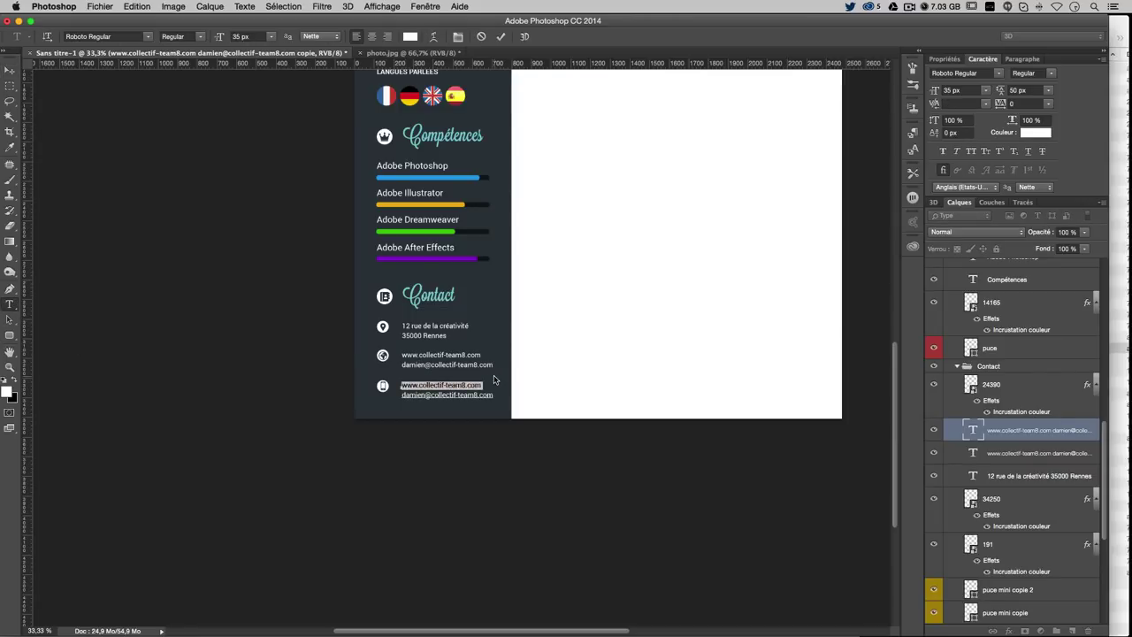
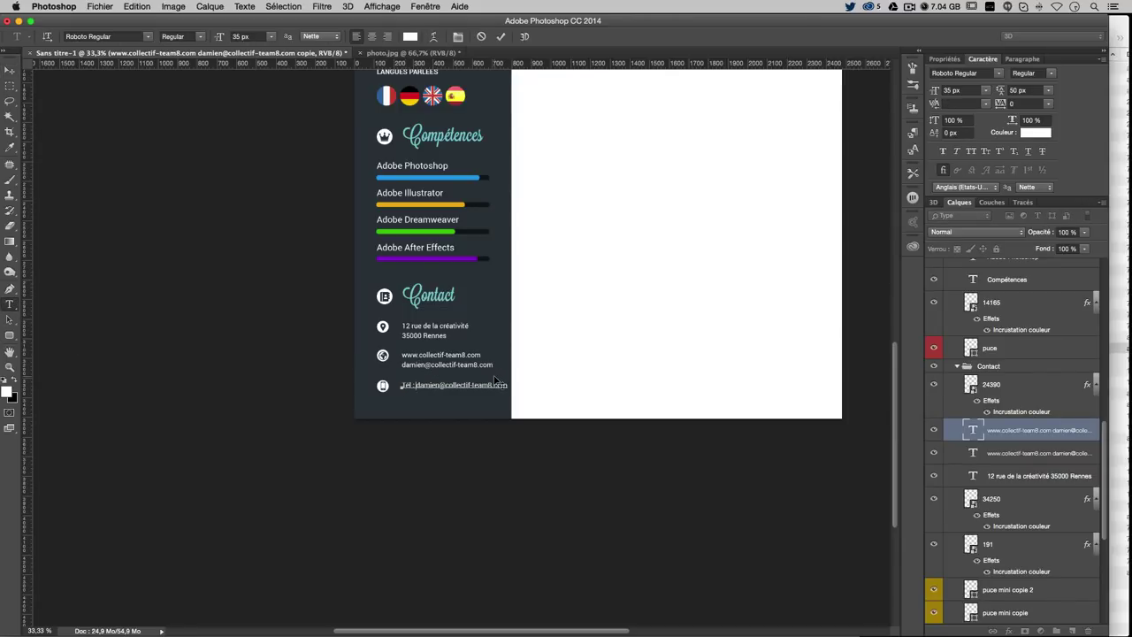
key("Return")
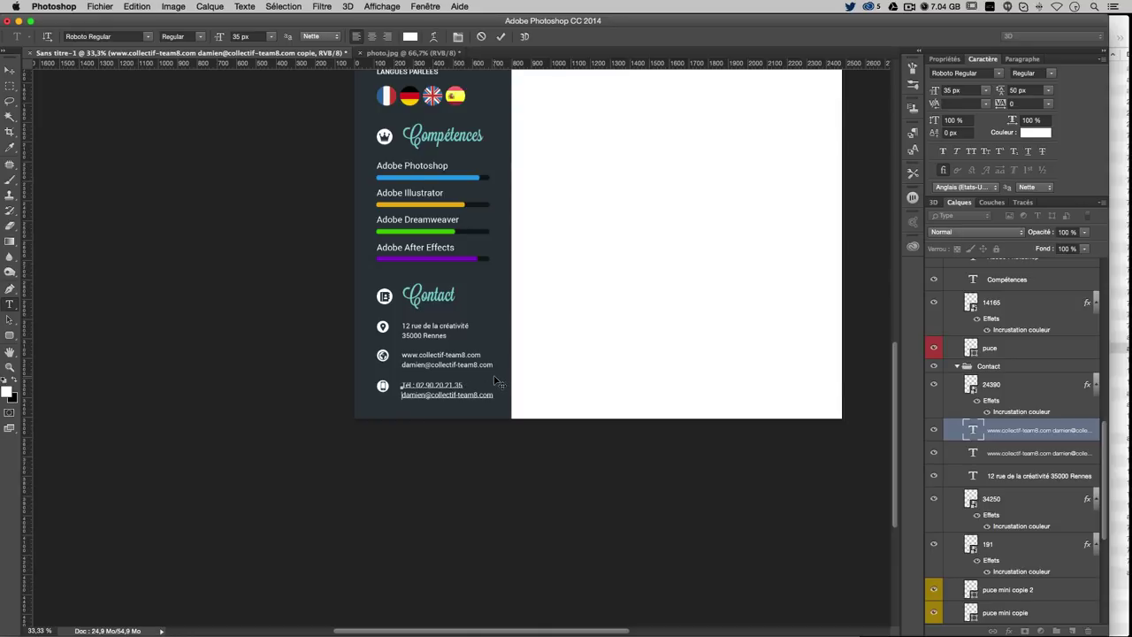
left_click_drag(410, 396, 516, 394)
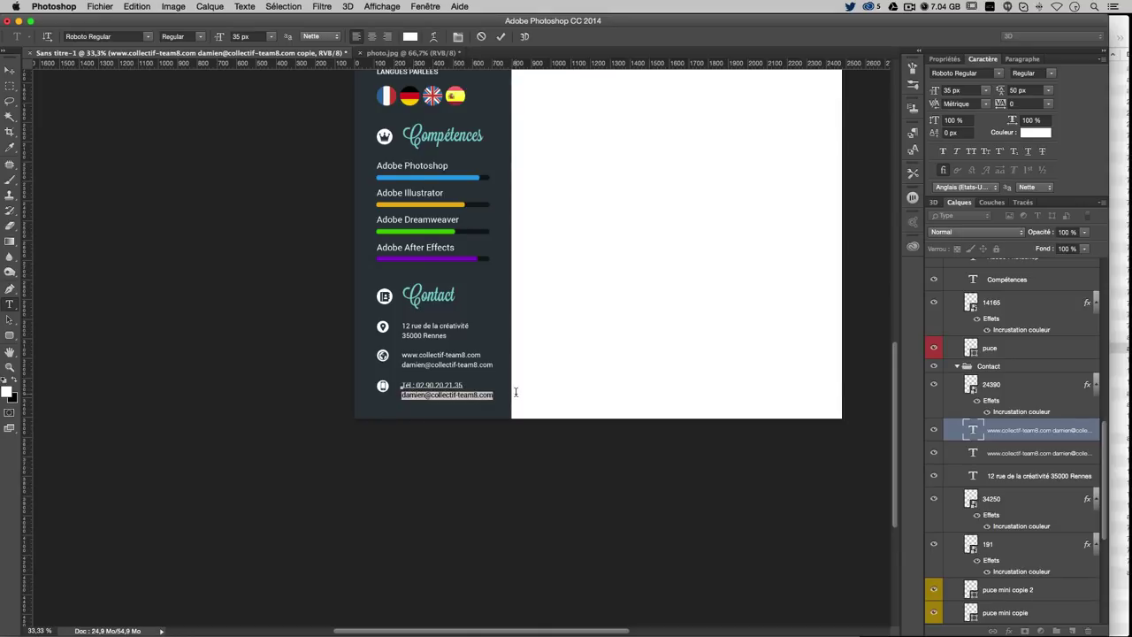
key("BackSpace")
type("Mobile")
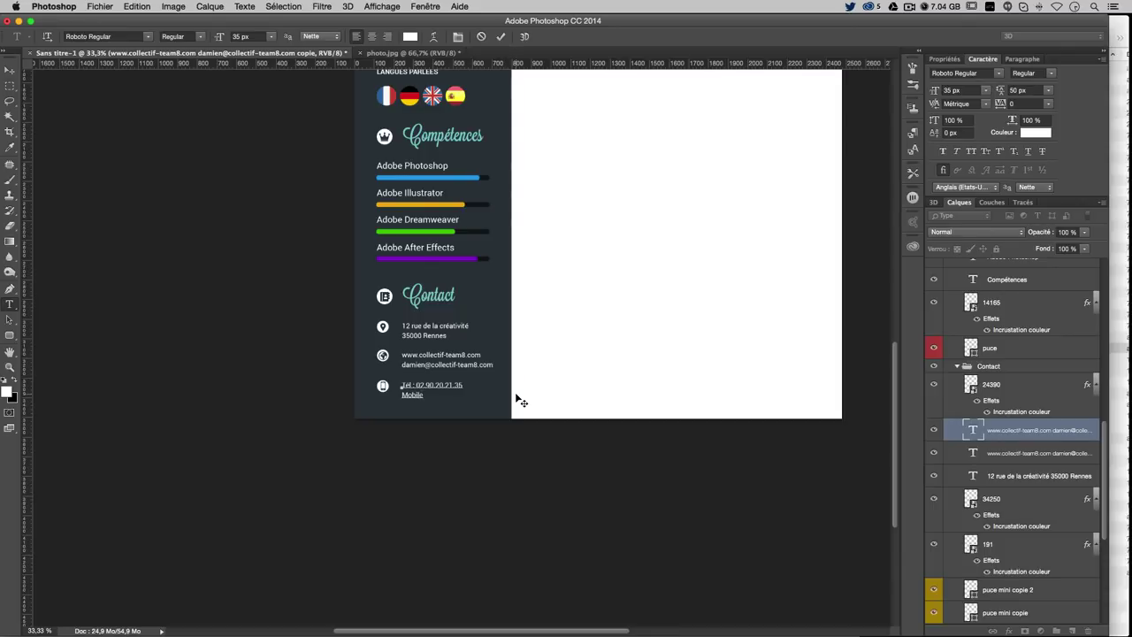
left_click(9, 70)
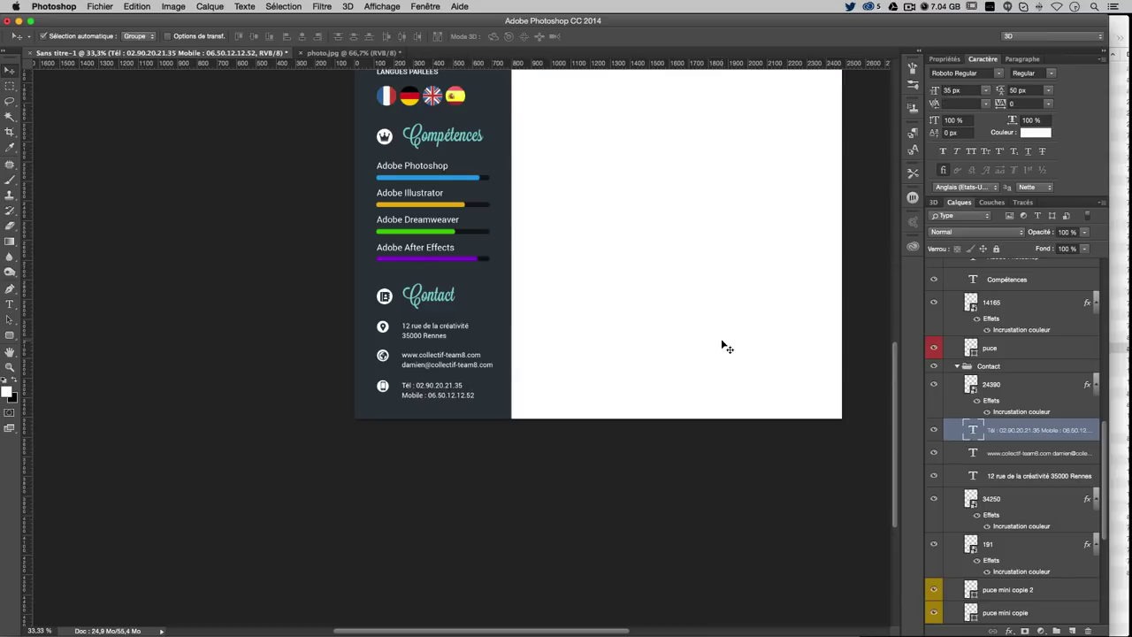
key("super+s")
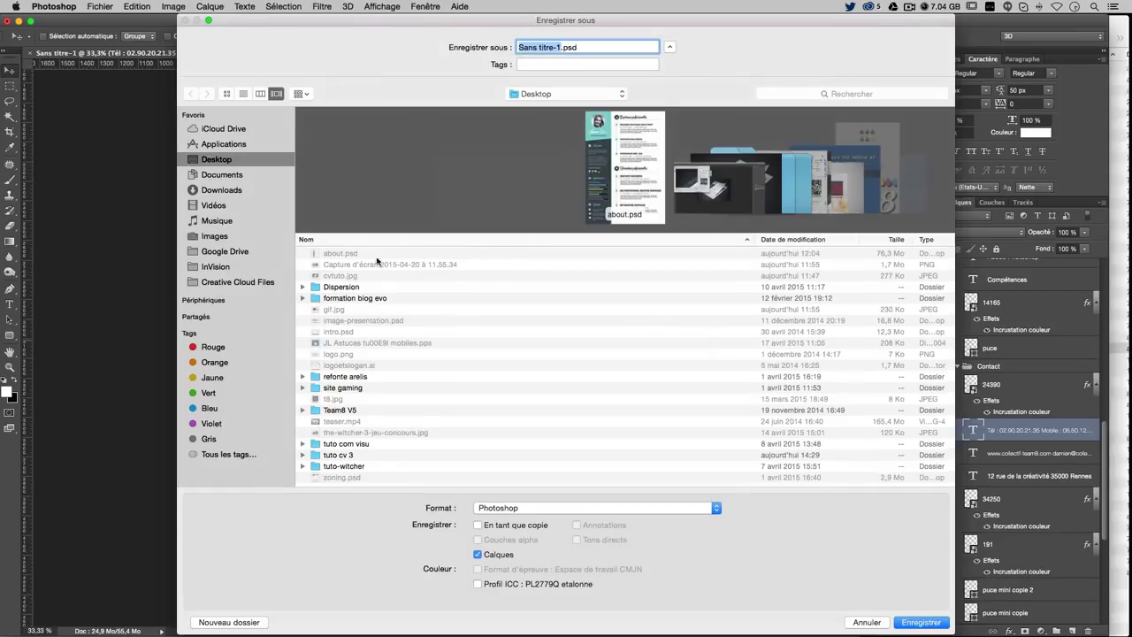
- Save the document as CV.psd in the tuto cv 3 folder
left_click(354, 455)
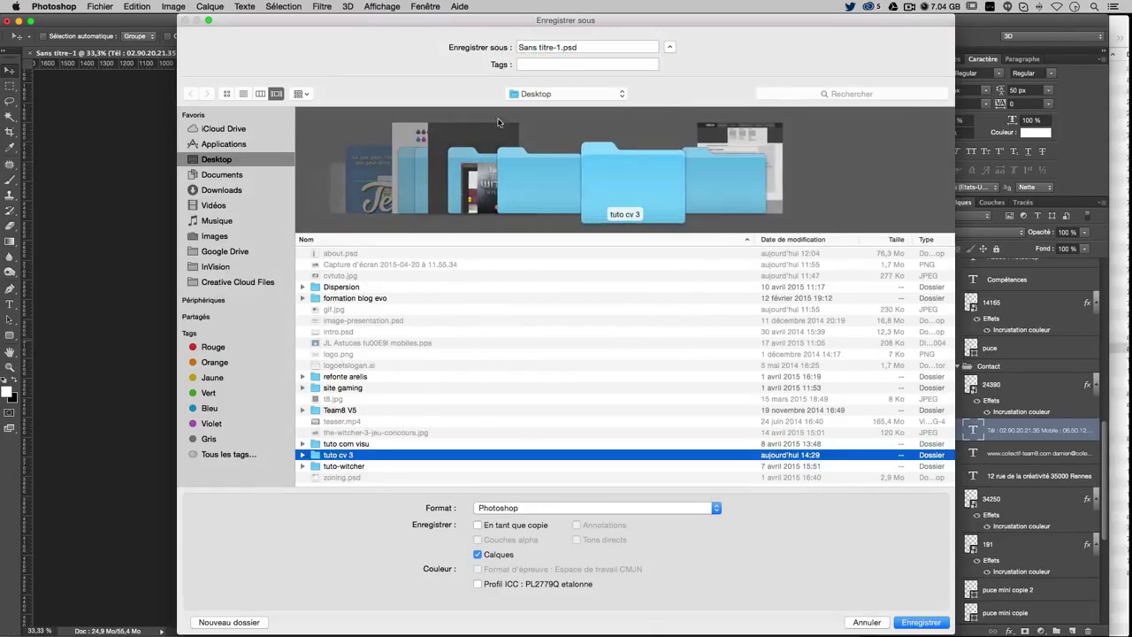
double_click(324, 455)
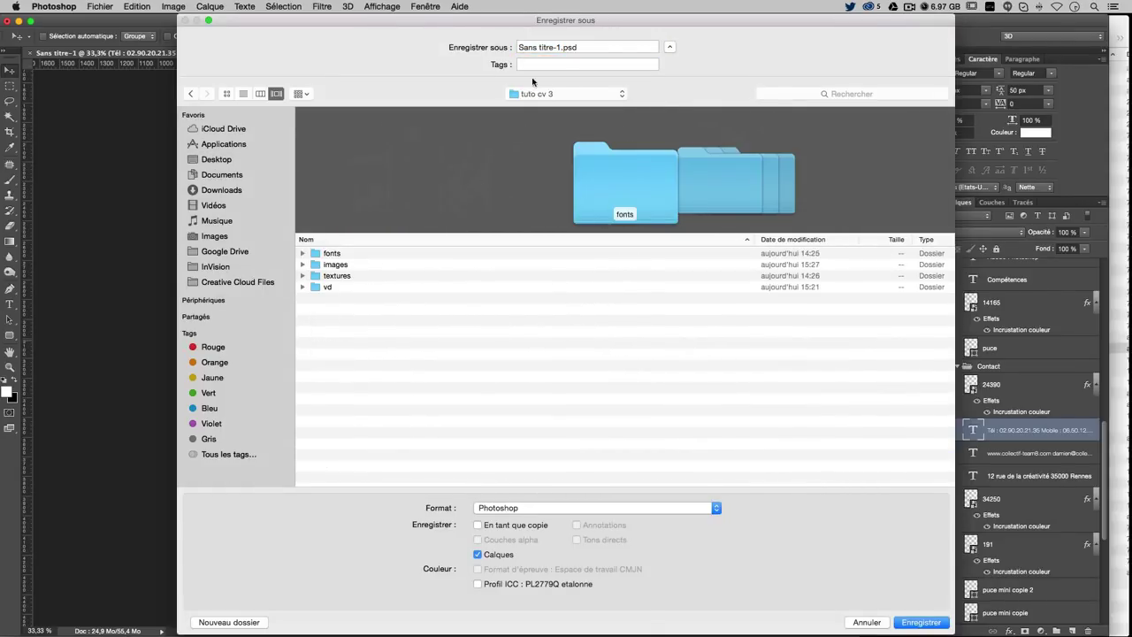
key("Tab")
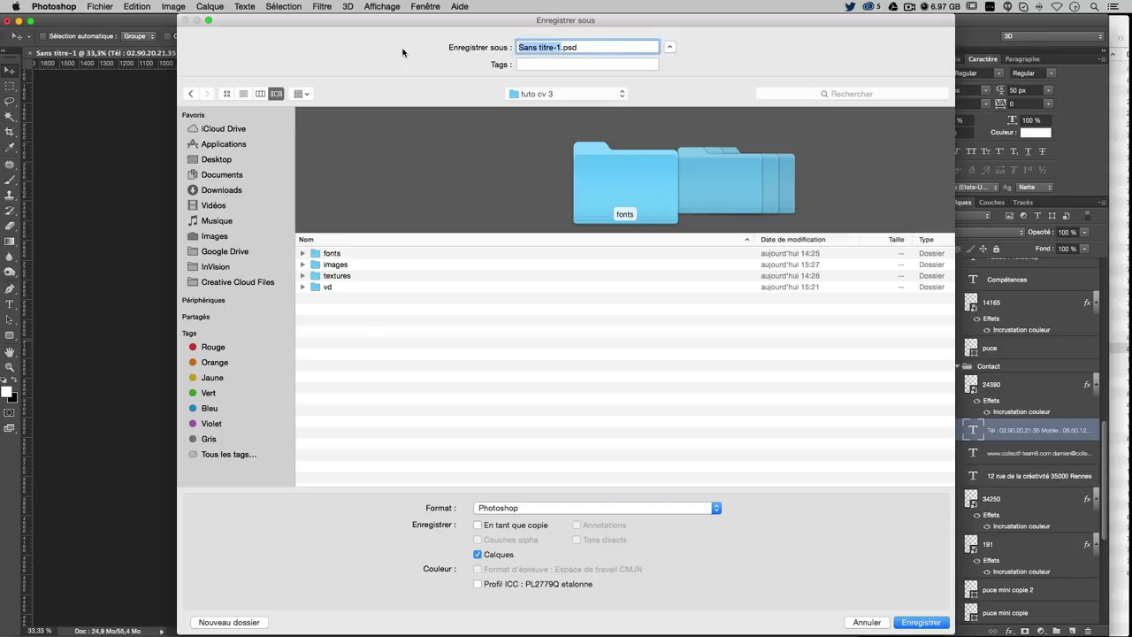
type("CV")
key("Return")
key("Return")
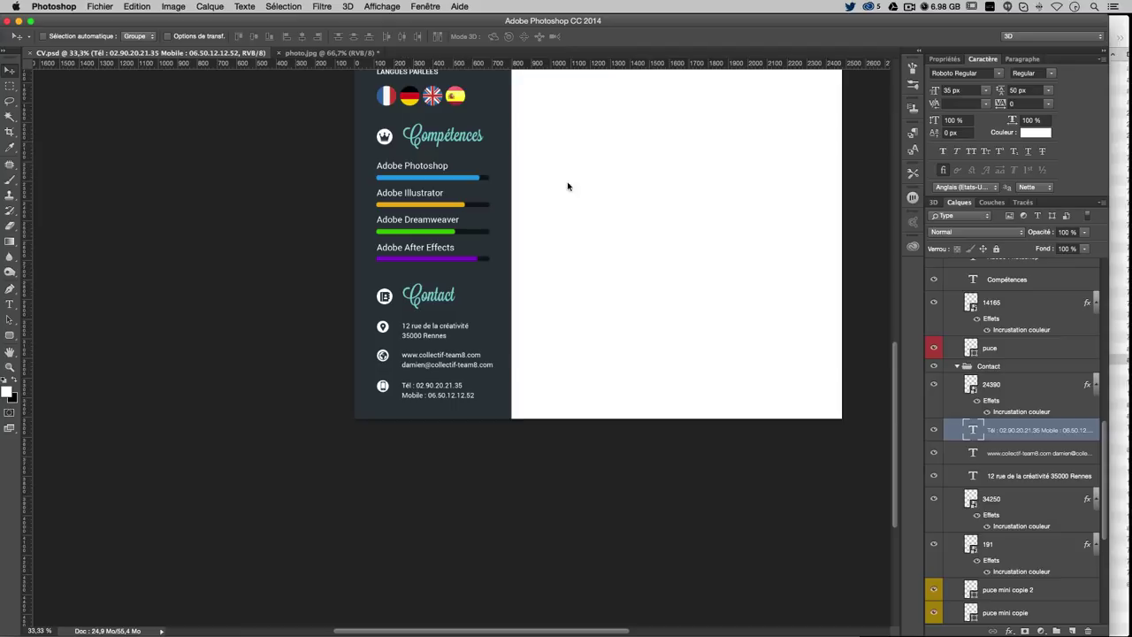
- Zoom out to view the whole CV and select the Contact group
scroll(617, 259, "up", 5)
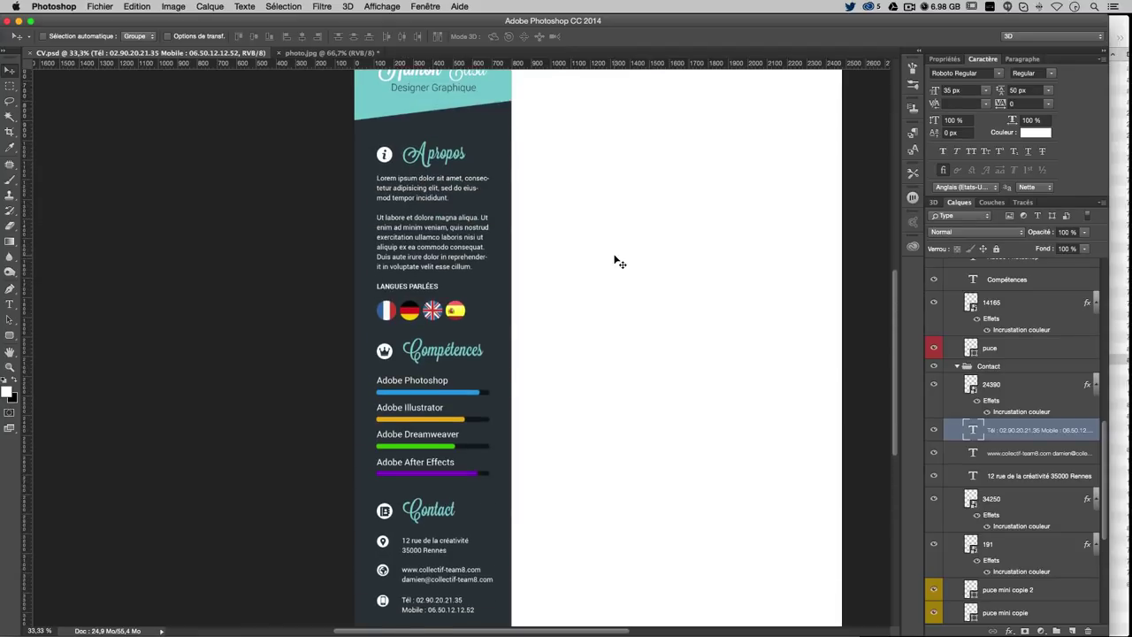
right_click(440, 529)
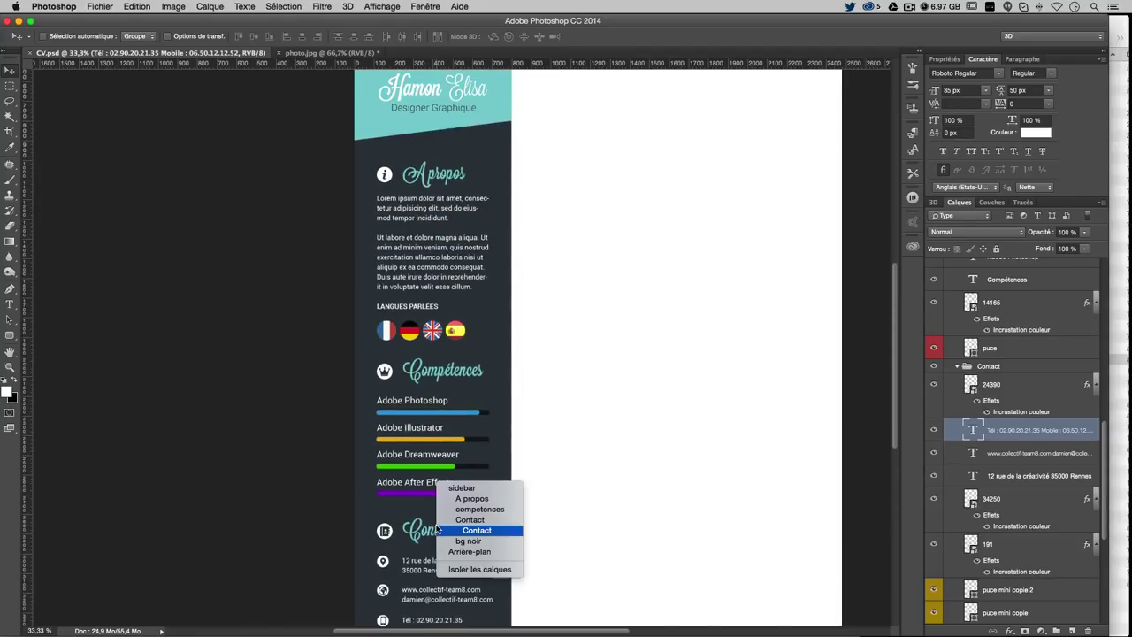
left_click(470, 520)
right_click(440, 529)
left_click(476, 529)
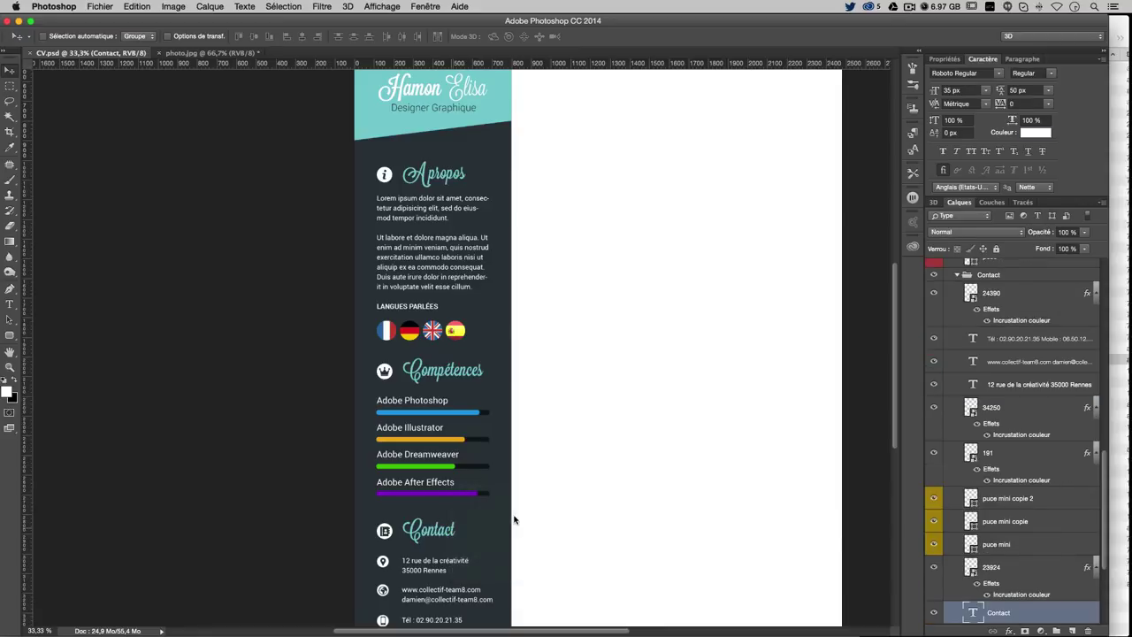
key("ctrl+minus")
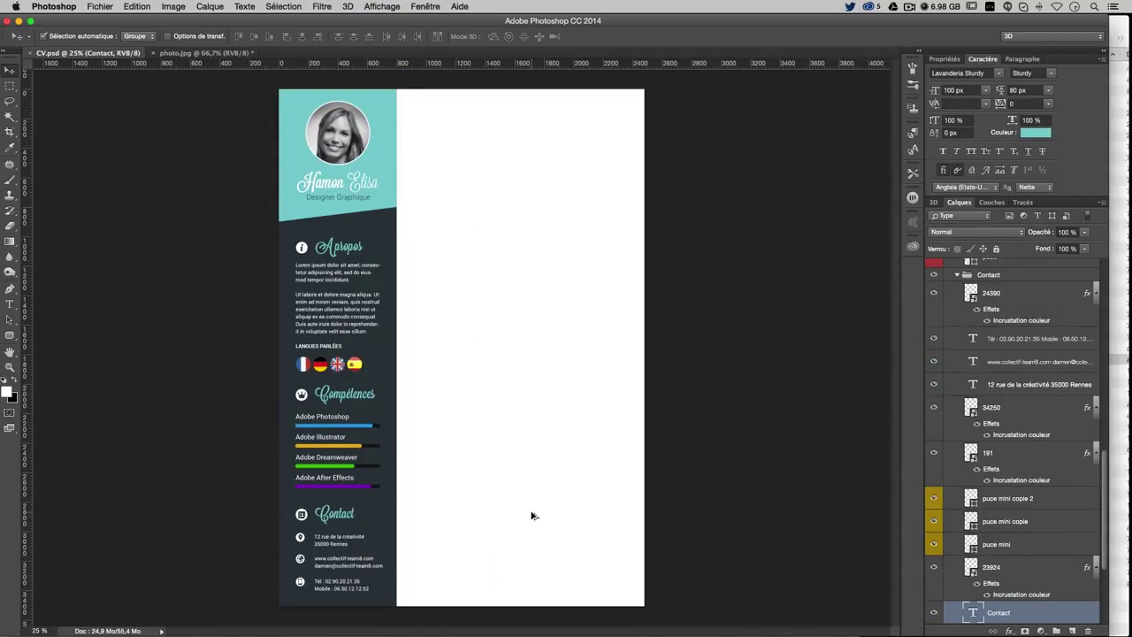
key("ctrl+z")
key("ctrl+z")
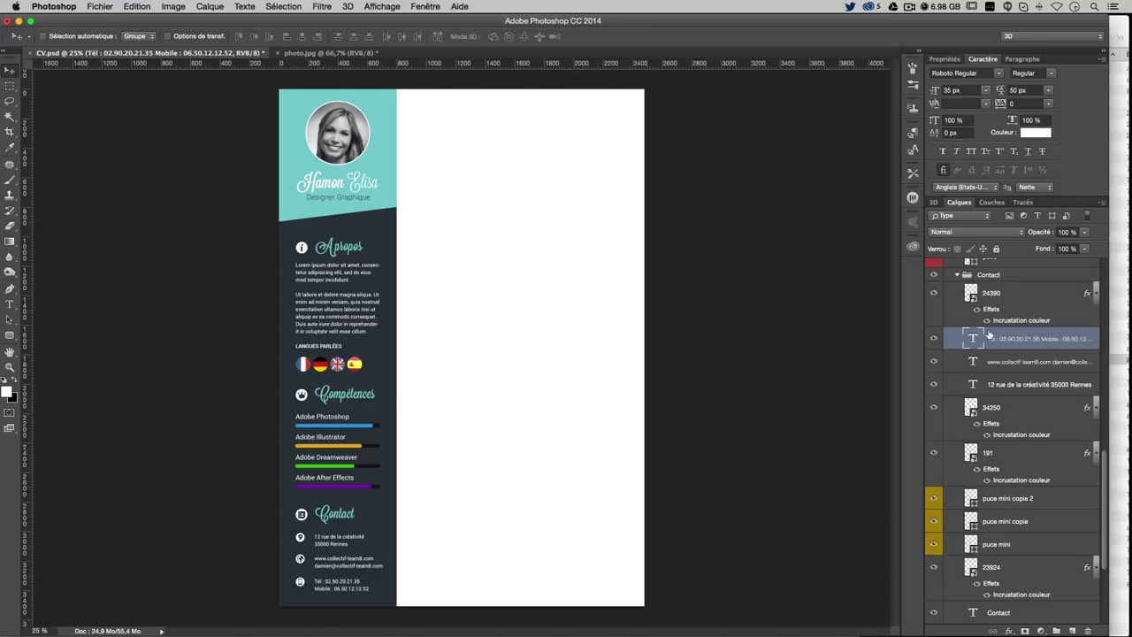
left_click(965, 276)
- Nudge the Contact and A propos blocks into alignment, collapsing their groups
left_click(957, 276)
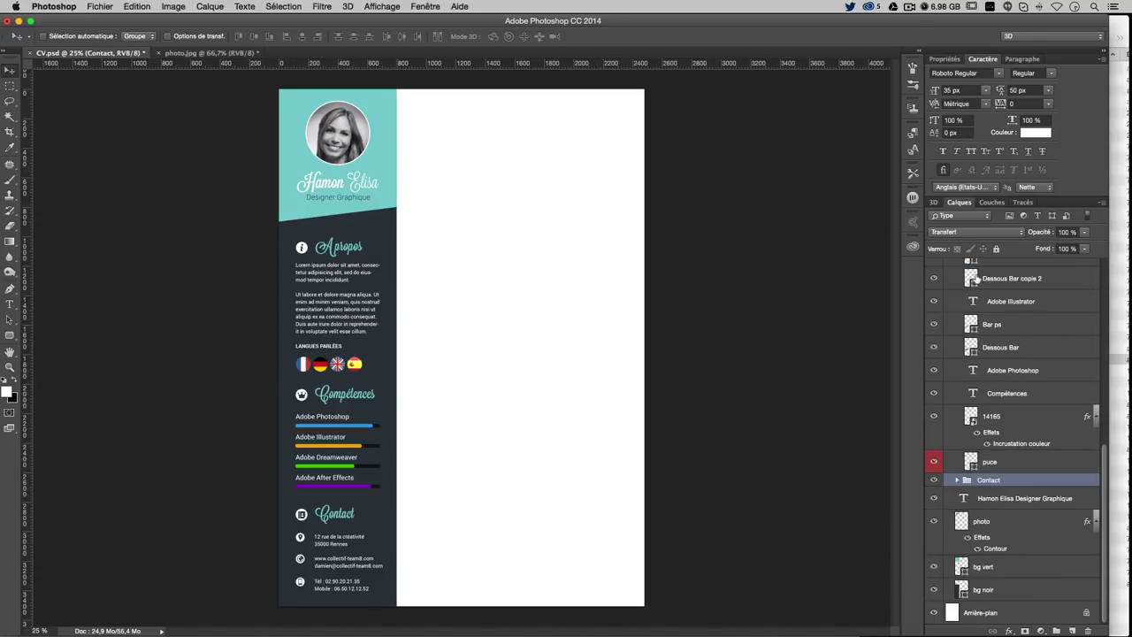
key("Up")
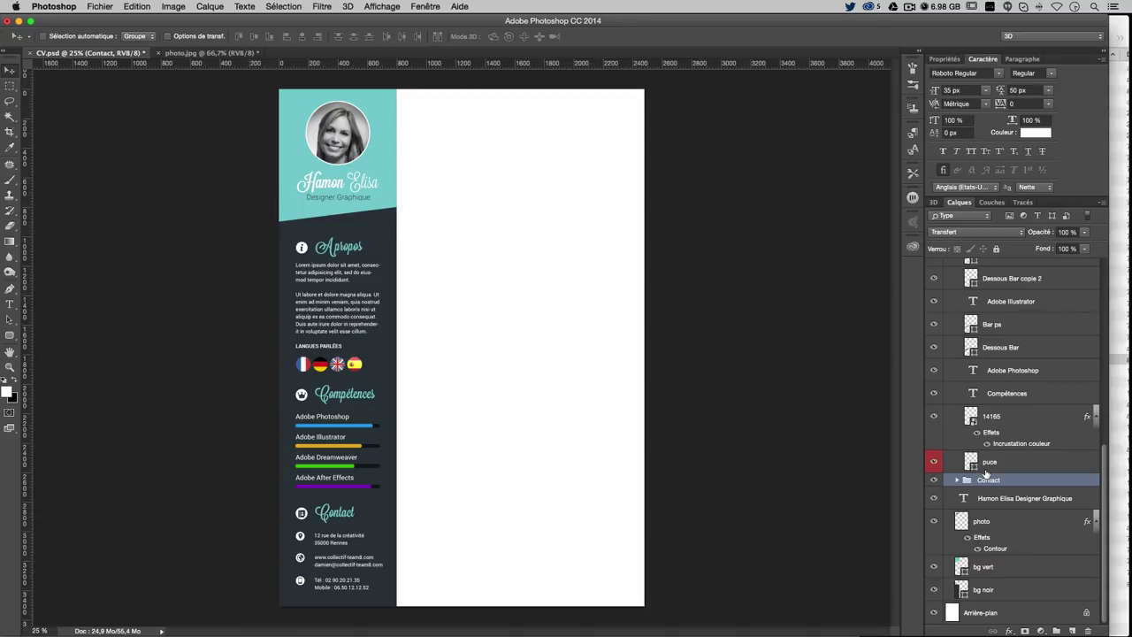
right_click(392, 266)
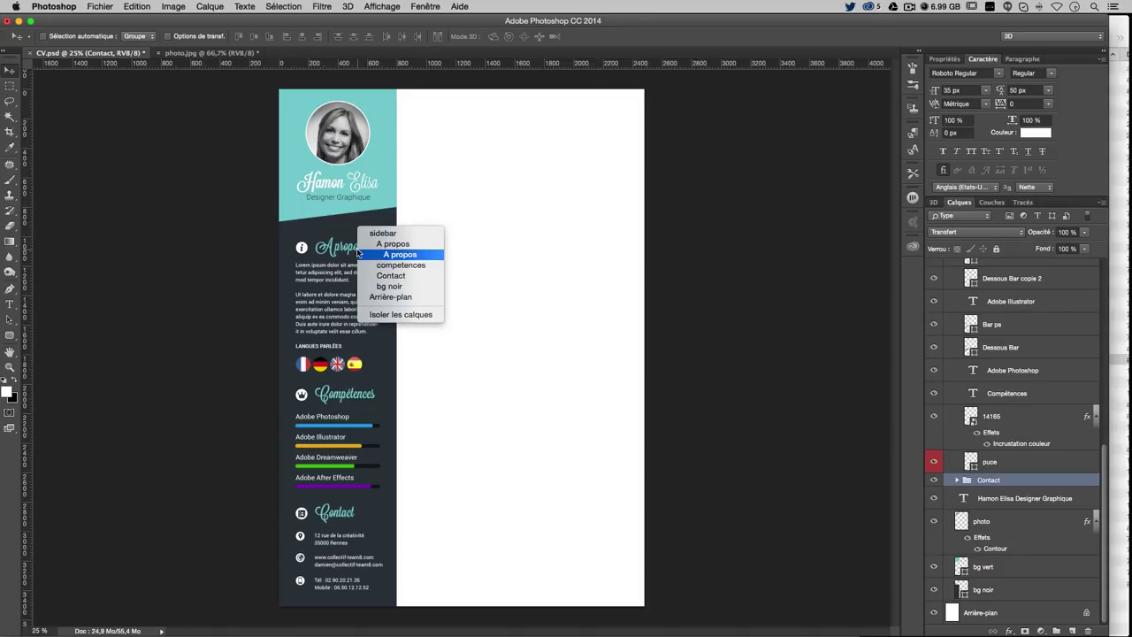
left_click(403, 256)
scroll(982, 327, "up", 3)
scroll(982, 327, "up", 1)
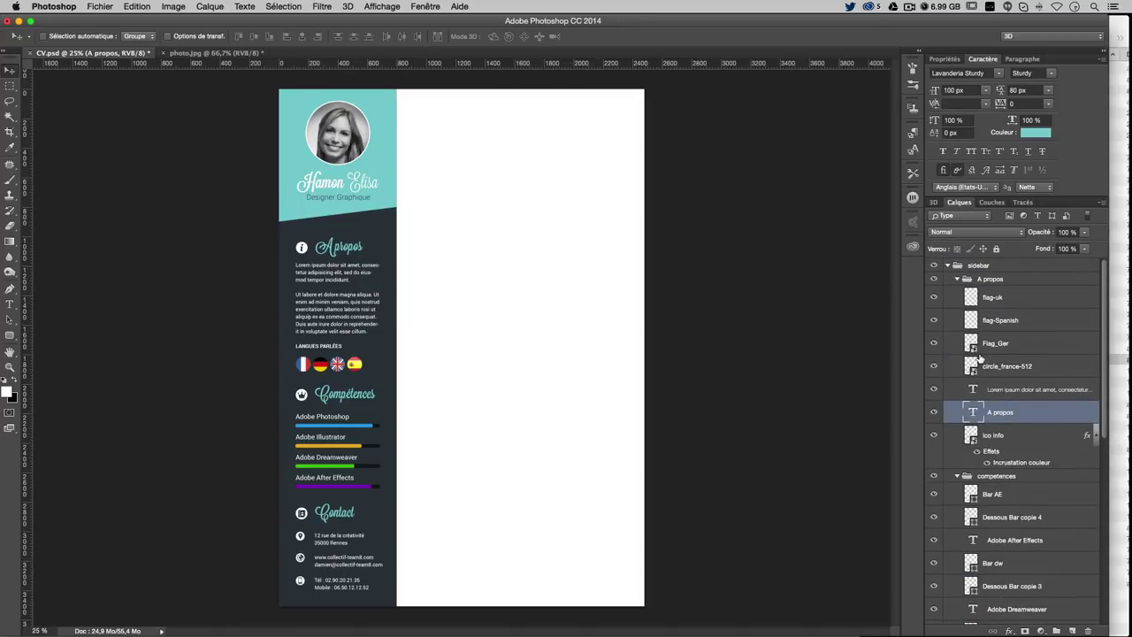
left_click(958, 280)
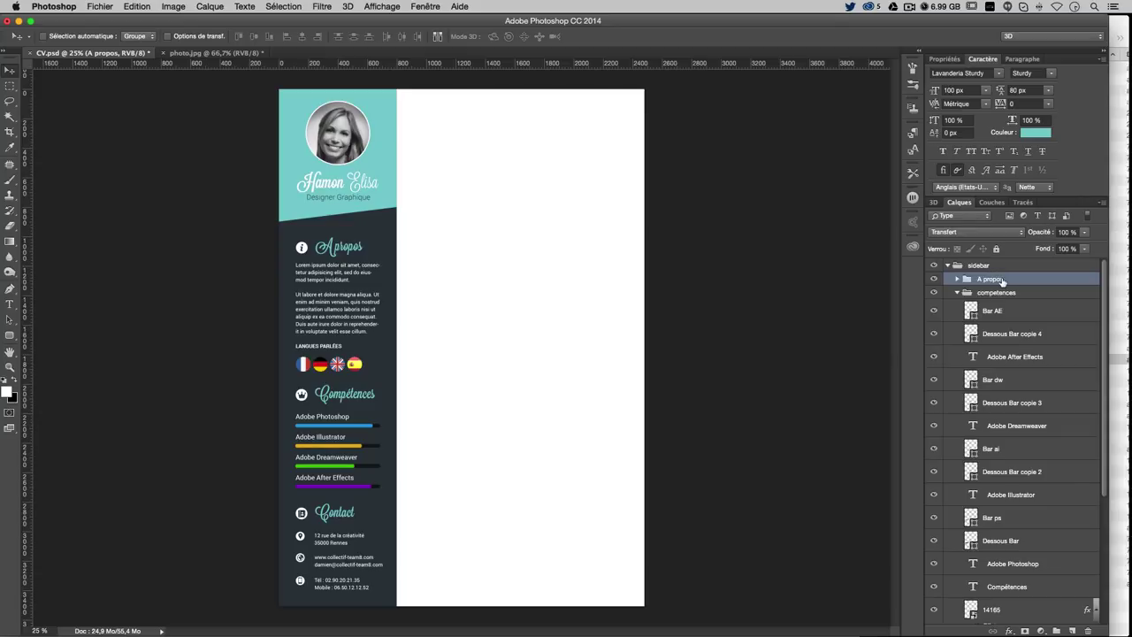
key("shift+Up")
key("shift+Up")
key("shift+Up")
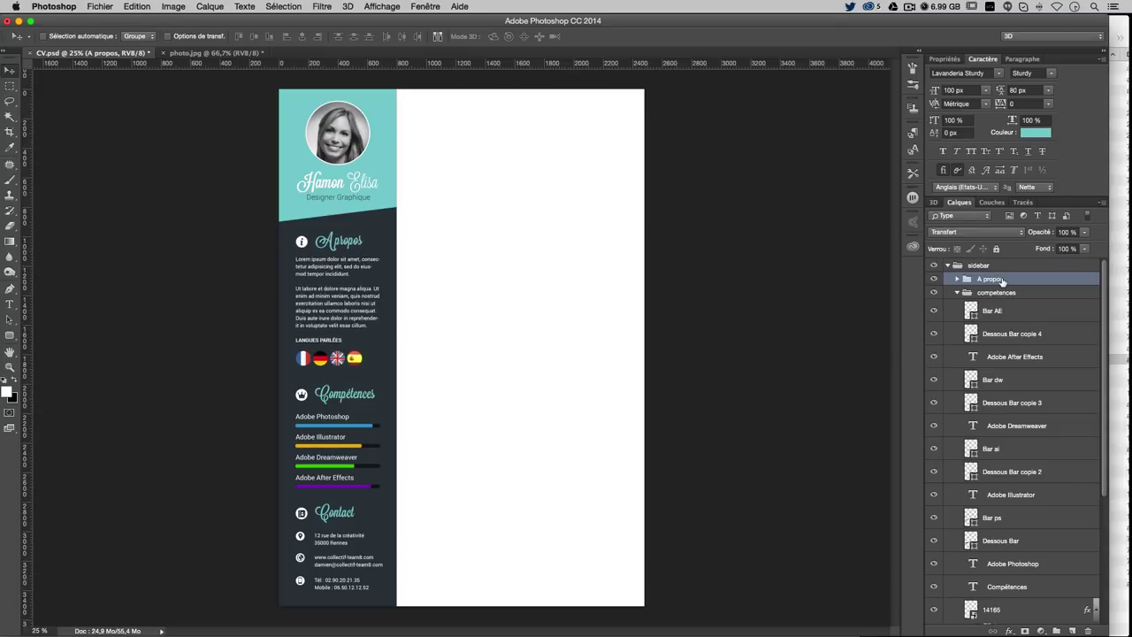
key("Down")
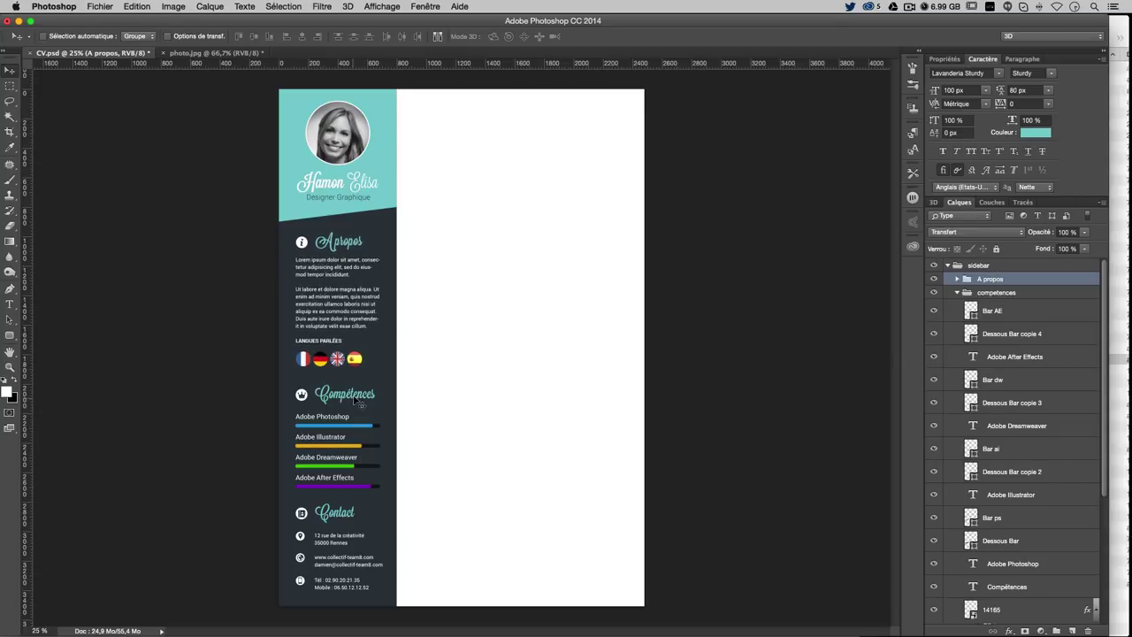
- Nudge the Compétences block up two pixels and collapse the sidebar group
right_click(357, 401)
left_click(402, 397)
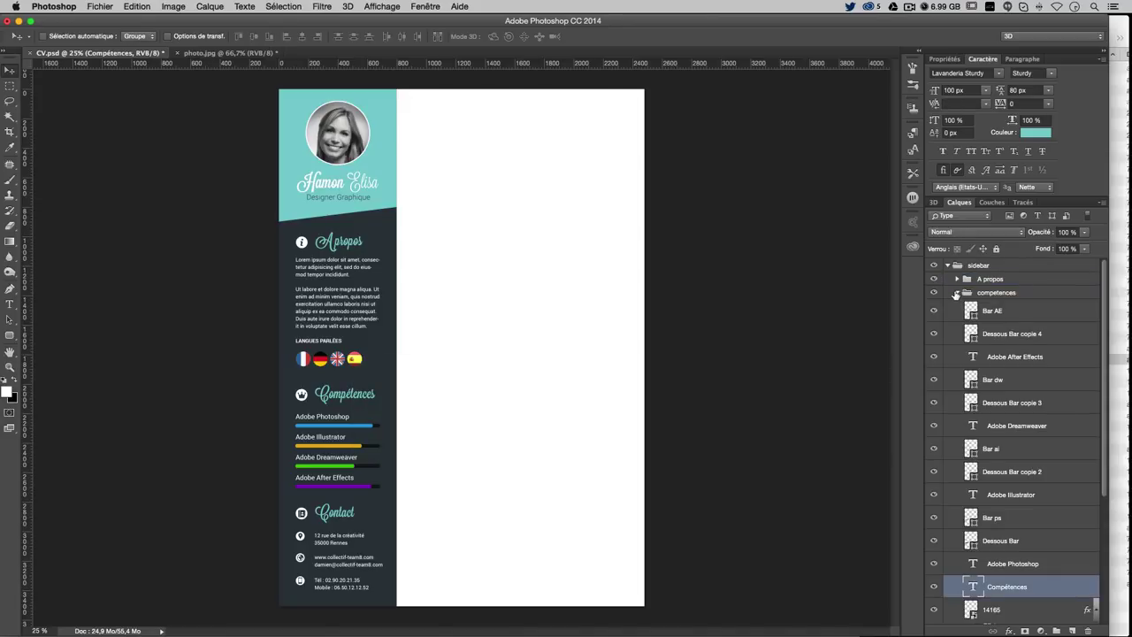
left_click(956, 292)
key("Up")
key("Up")
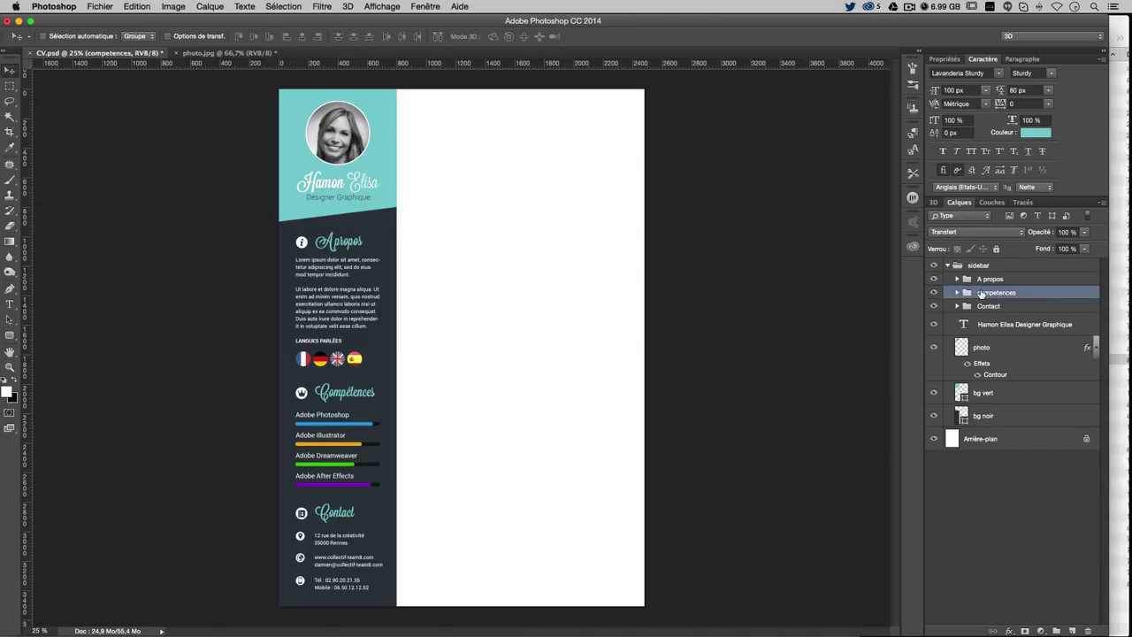
key("Up")
key("Up")
left_click(947, 265)
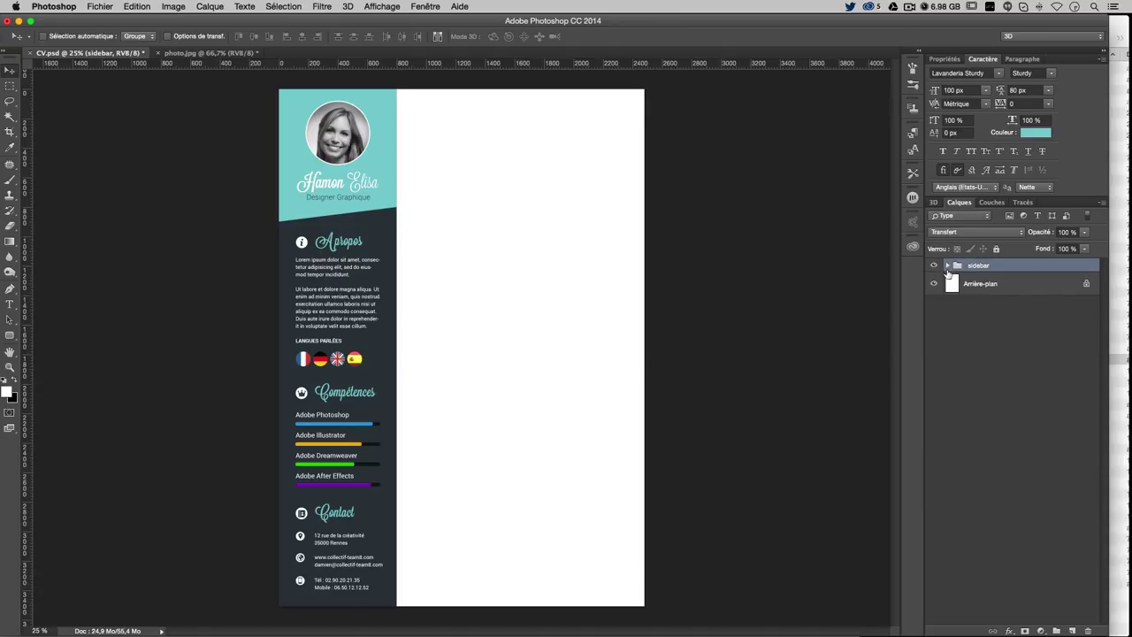
- Create a new layer group named Contenu above the sidebar
left_click(1017, 318)
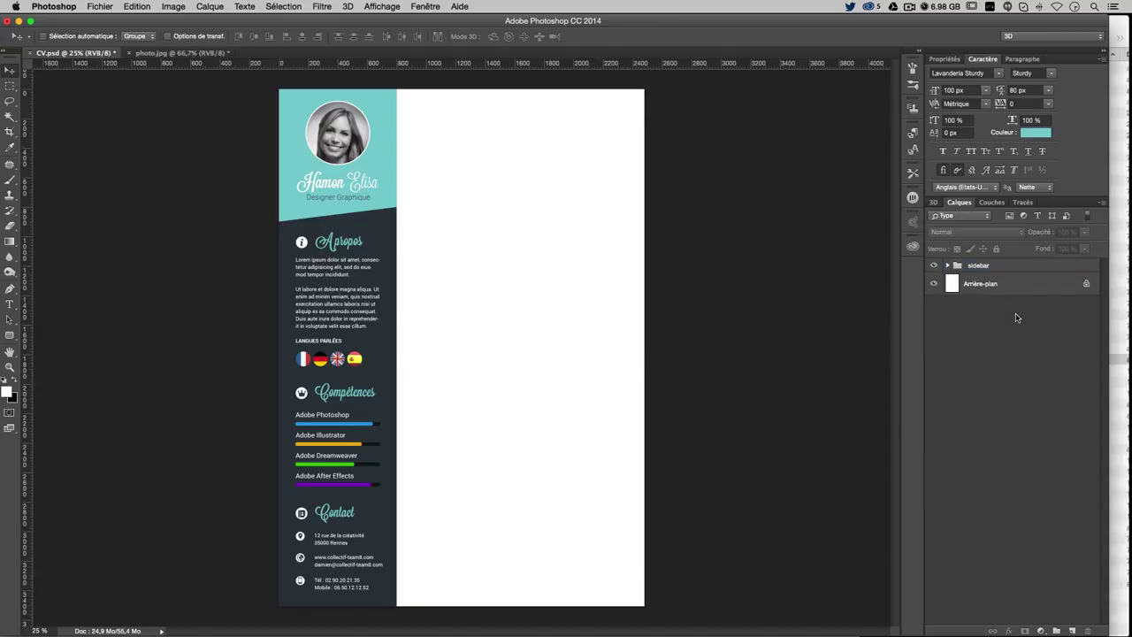
left_click(1057, 630)
double_click(981, 266)
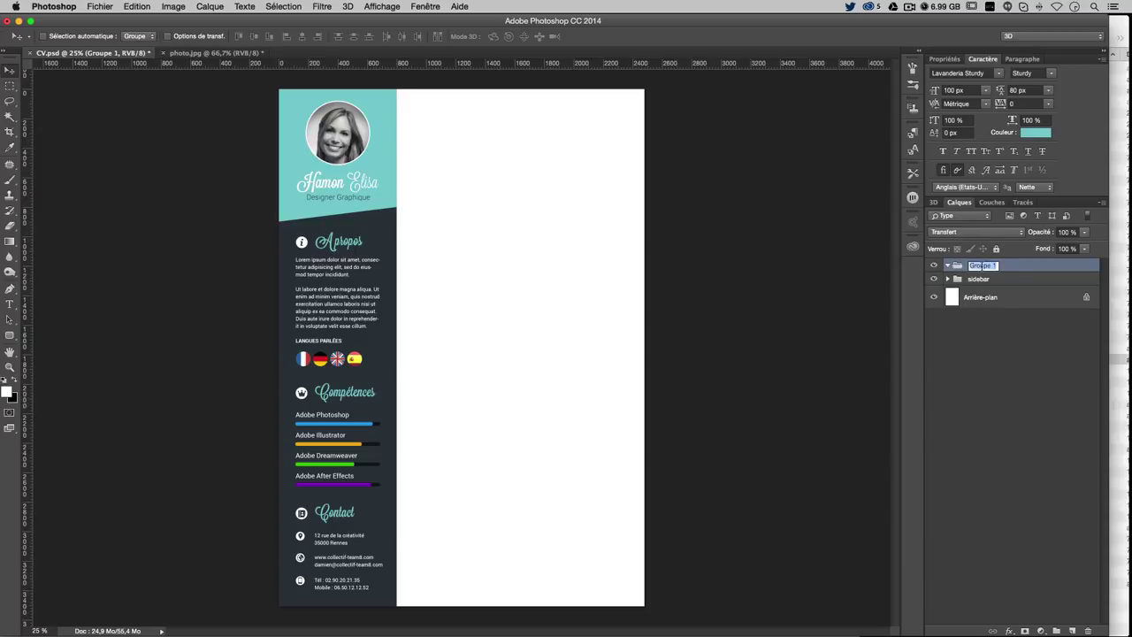
type("Conten")
type("u")
key("Return")
- Type and commit the heading 'Expériences professionnelles' at the top of the content area
left_click(9, 304)
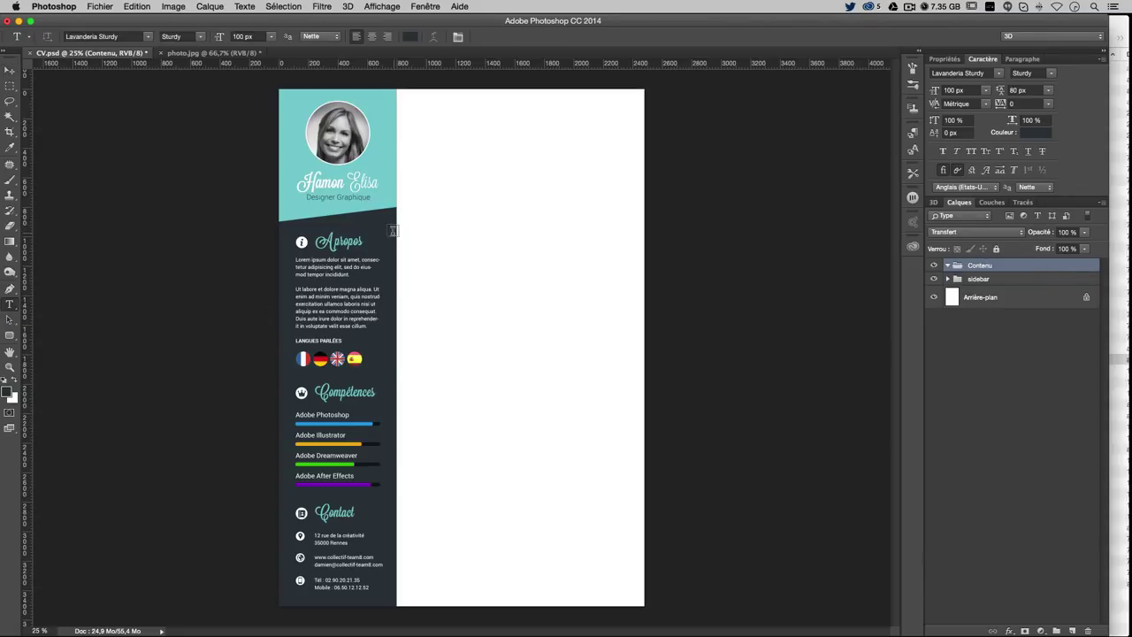
left_click(439, 165)
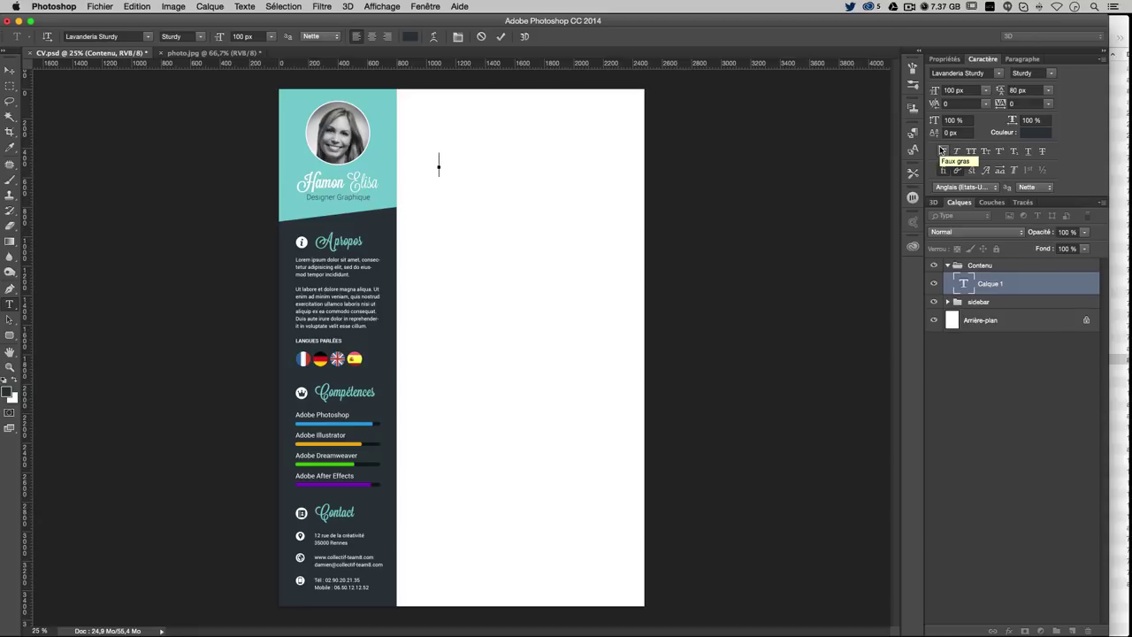
type("Expérien")
key("BackSpace")
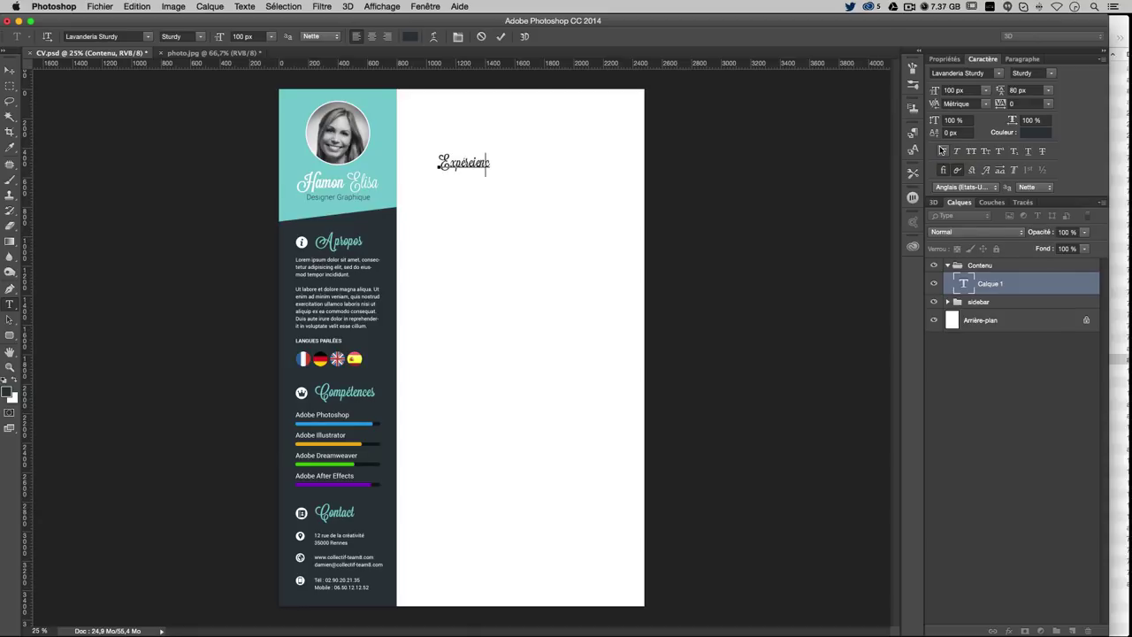
key("BackSpace")
key("BackSpace")
key("BackSpace")
type("rience")
type("s professi")
type("onnelles")
key("ctrl+a")
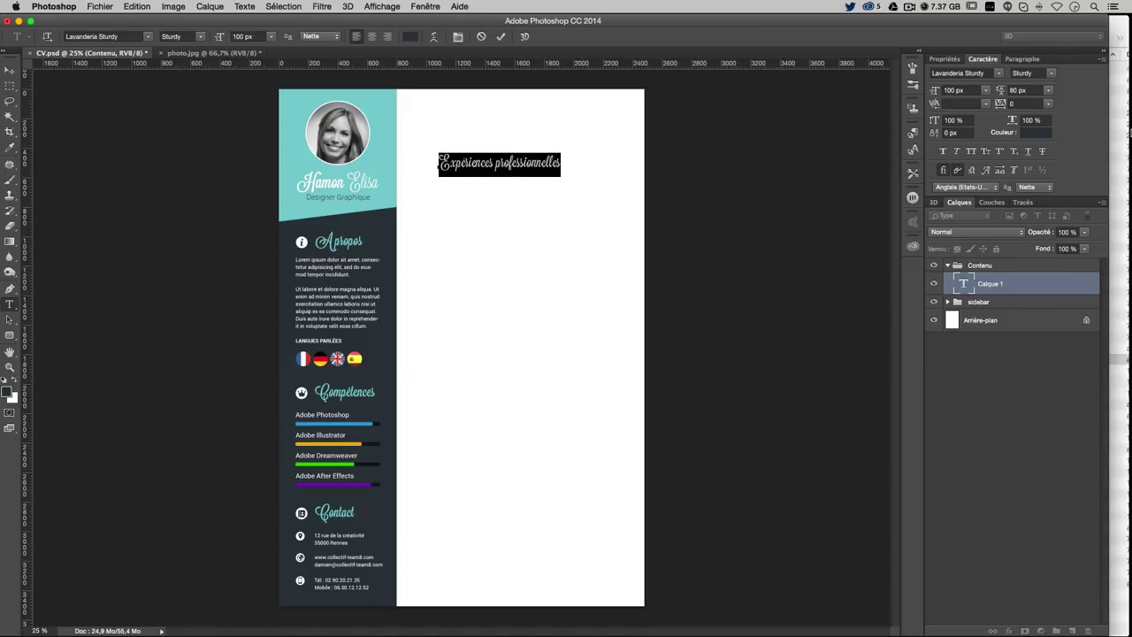
left_click(10, 69)
key("ctrl+plus")
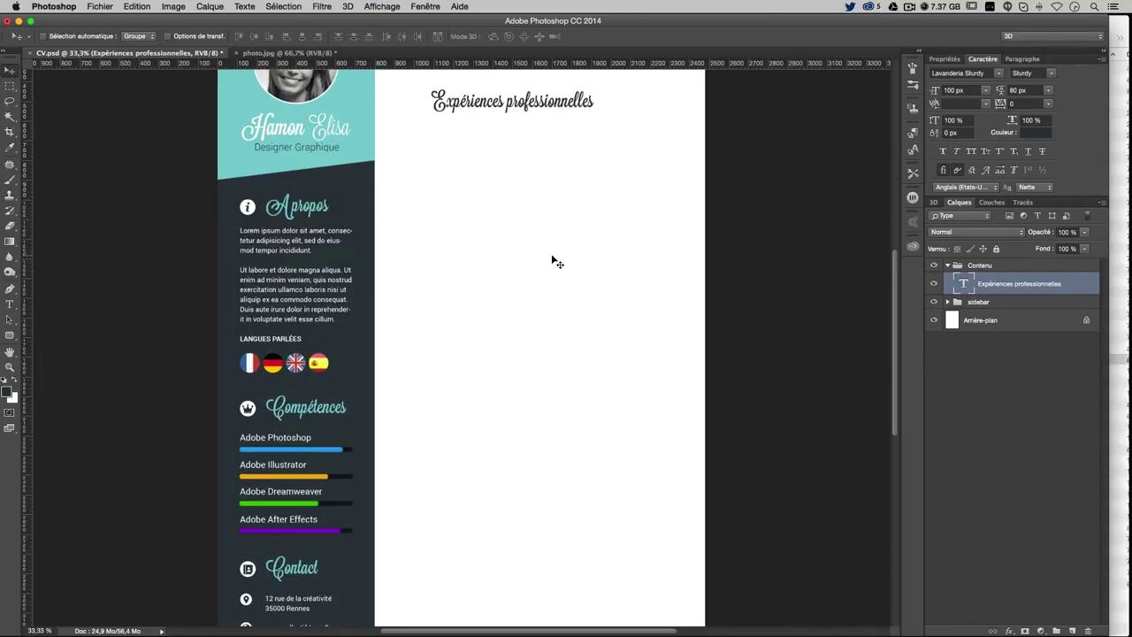
- Show the guides and measure a margin of about 105 px from the content area's corner
scroll(552, 258, "up", 2)
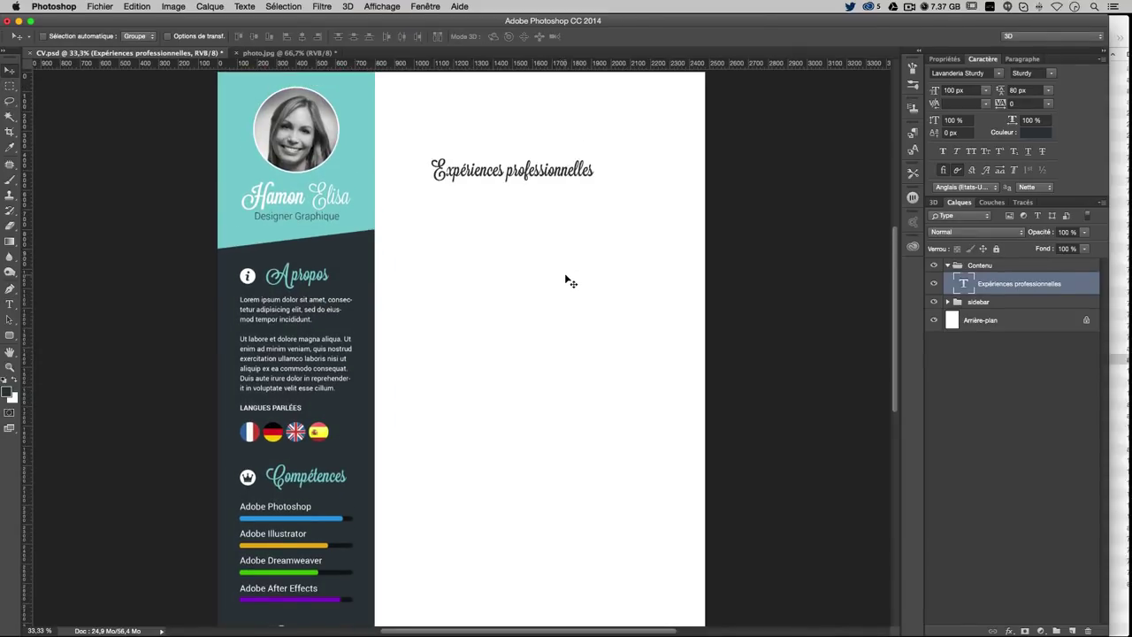
left_click(9, 85)
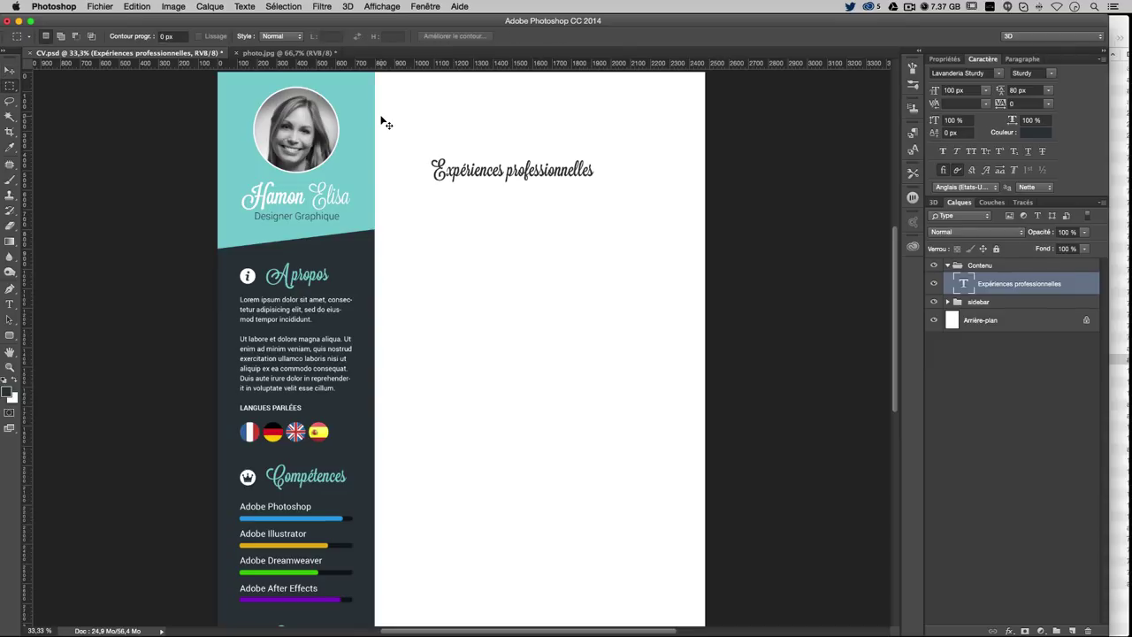
key("ctrl+semicolon")
scroll(518, 180, "up", 2)
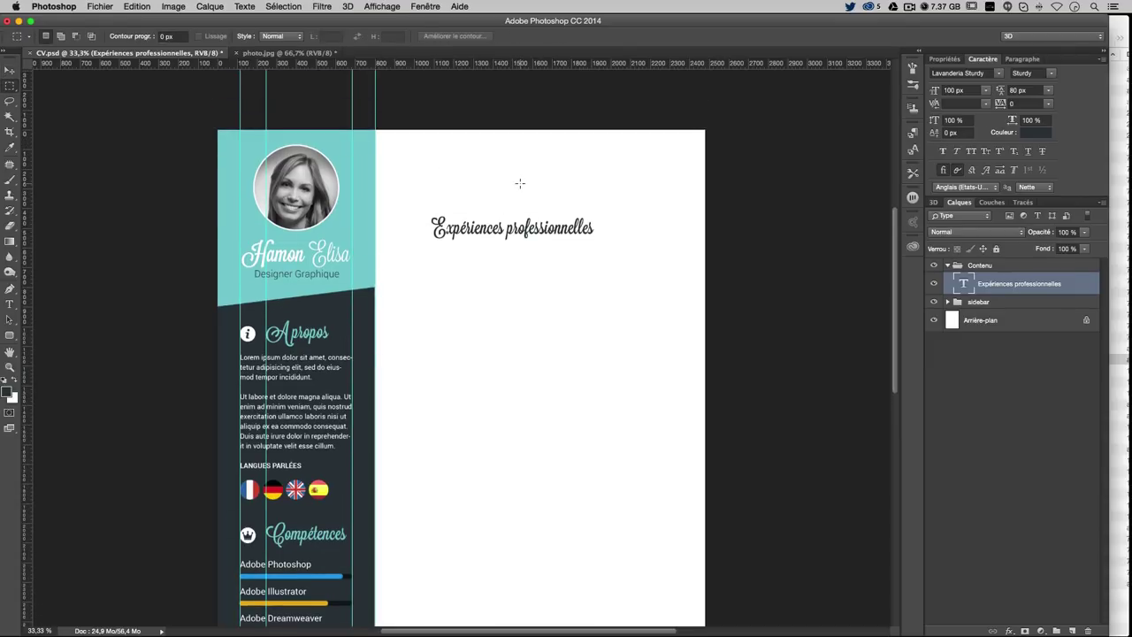
left_click_drag(375, 130, 398, 146)
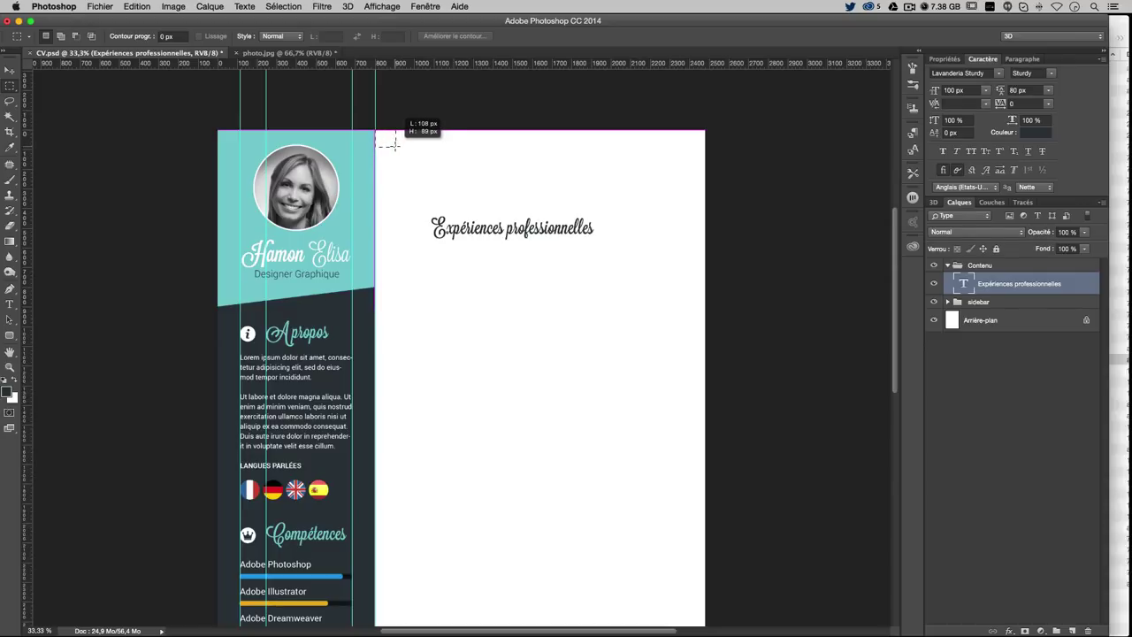
left_click_drag(397, 146, 397, 143)
- Add a vertical guide at that margin and align the heading's left edge to it
mouse_move(25, 213)
left_mouse_down()
mouse_move(404, 207)
mouse_move(396, 184)
left_mouse_up()
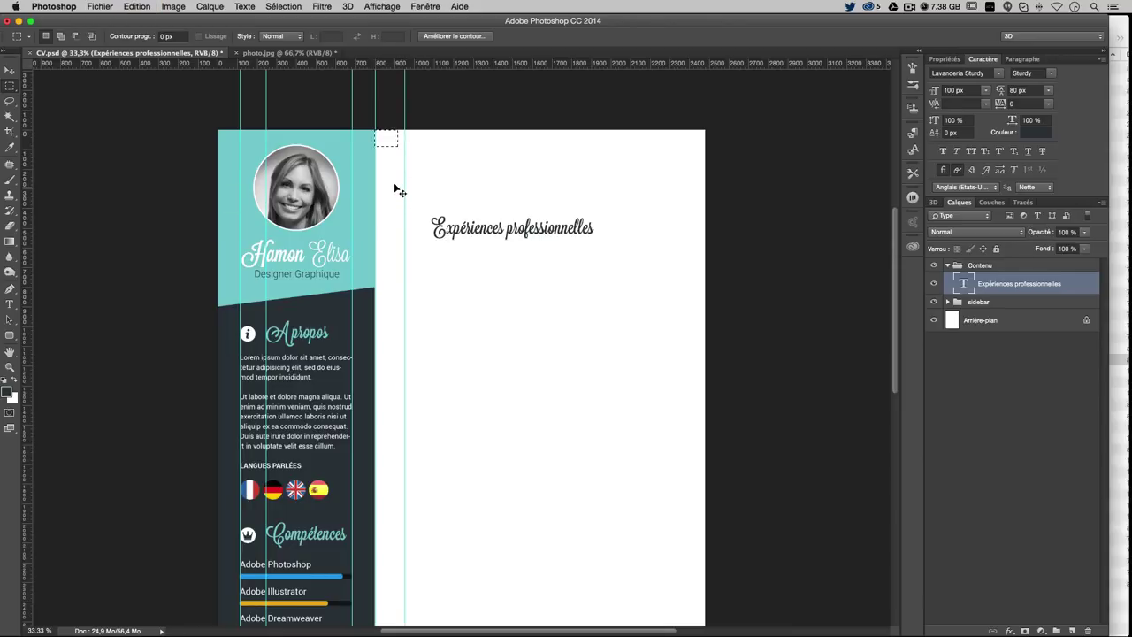
key("super+z")
mouse_move(25, 266)
left_mouse_down()
mouse_move(390, 220)
mouse_move(397, 205)
left_mouse_up()
left_click(418, 189)
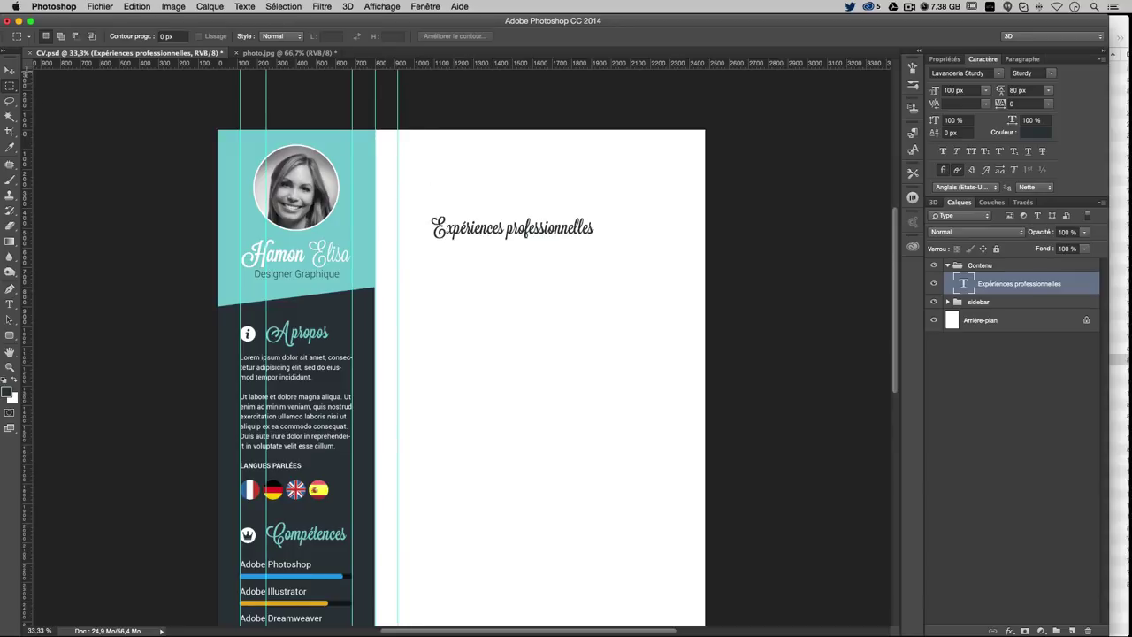
left_click(10, 70)
mouse_move(518, 273)
left_mouse_down()
mouse_move(484, 205)
mouse_move(493, 218)
left_mouse_up()
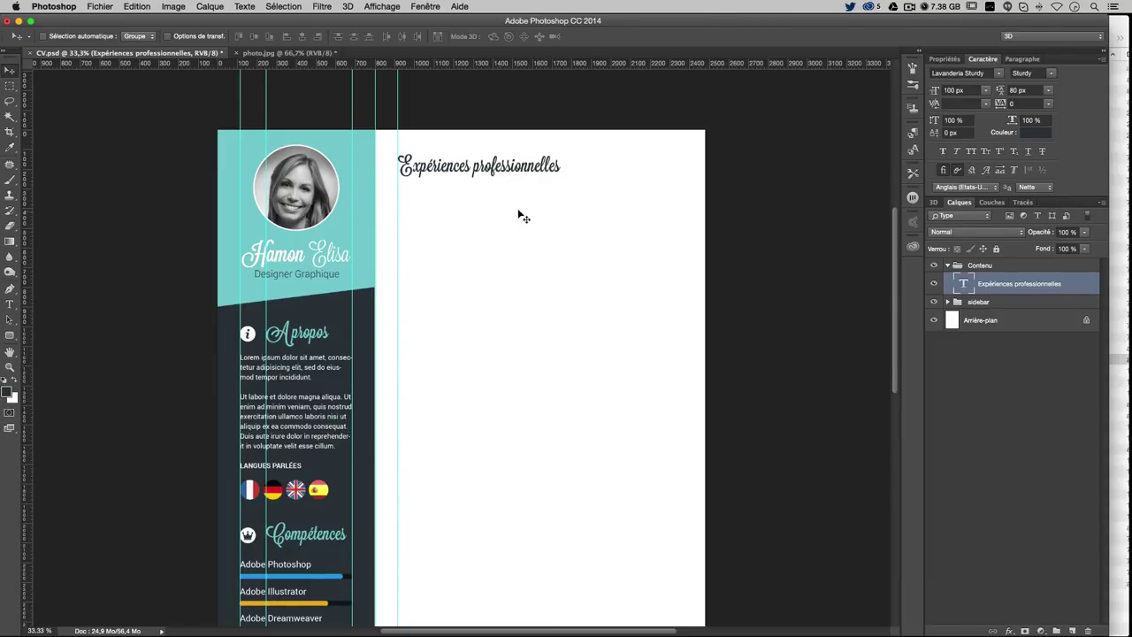
left_click(1129, 151)
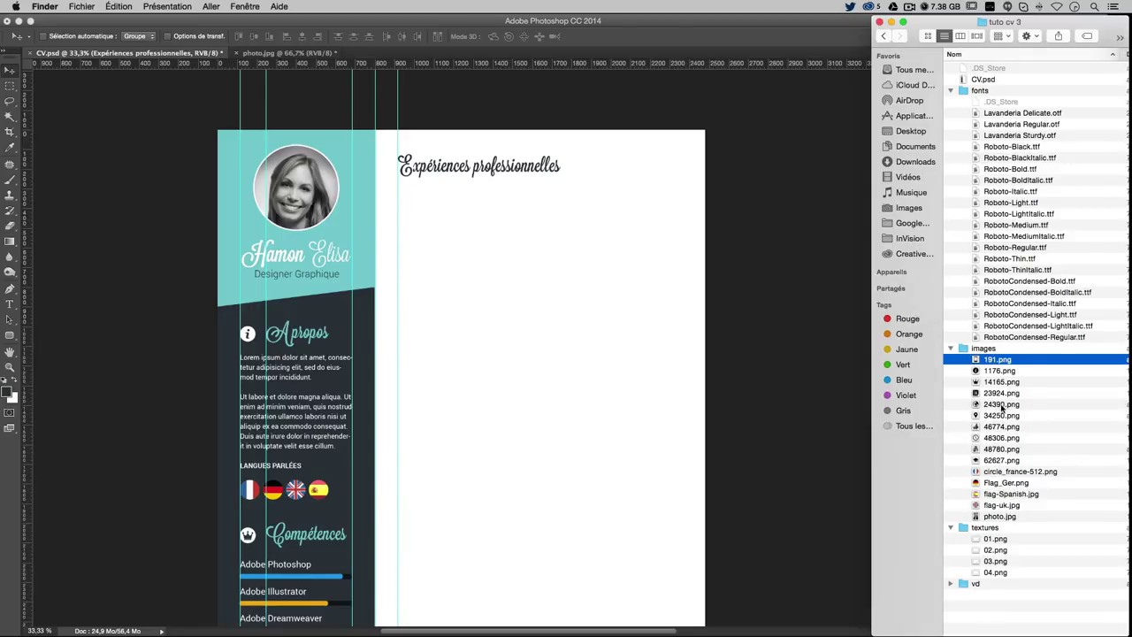
- Drag 46774.png from the images folder onto the CV canvas as a placed layer
left_click(992, 461)
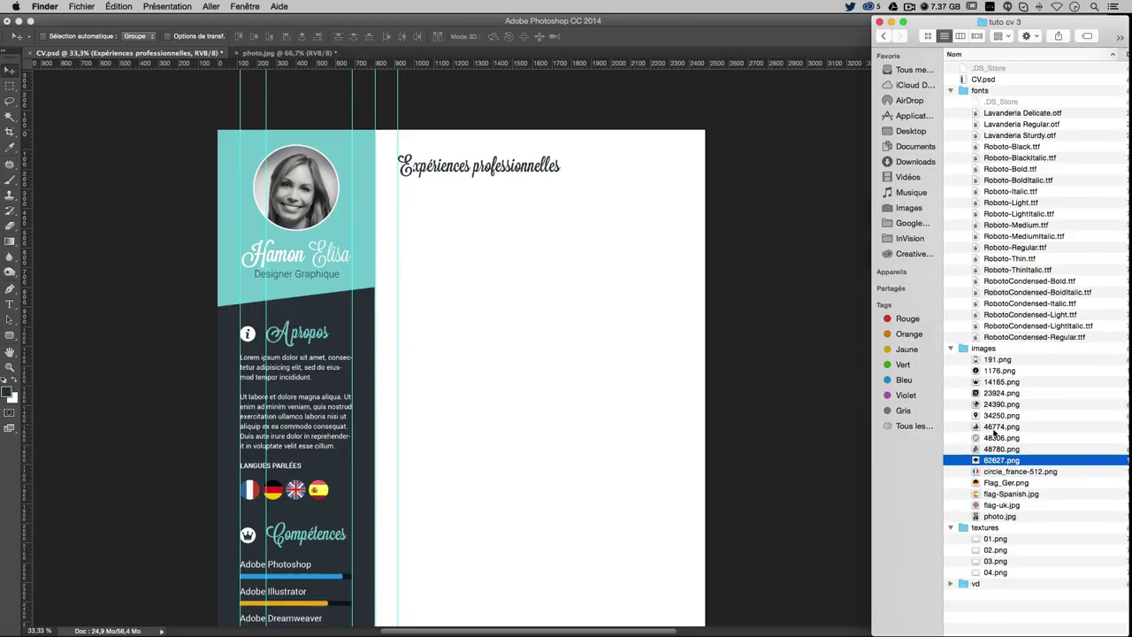
left_click(989, 472)
left_click(989, 460)
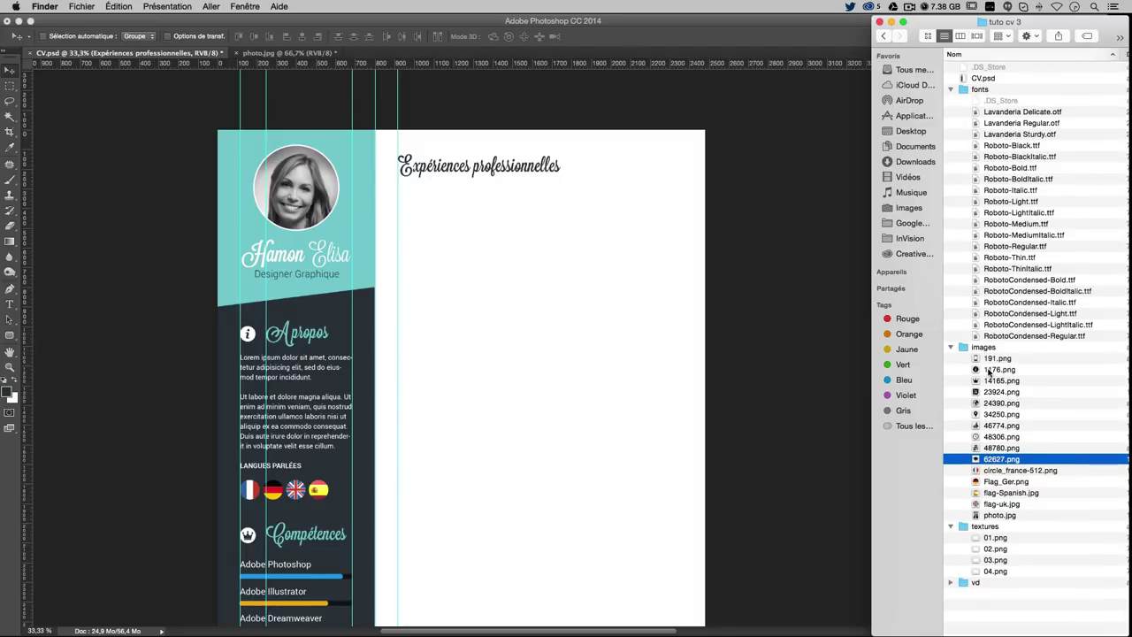
left_click(990, 428)
scroll(1001, 431, "down", 1)
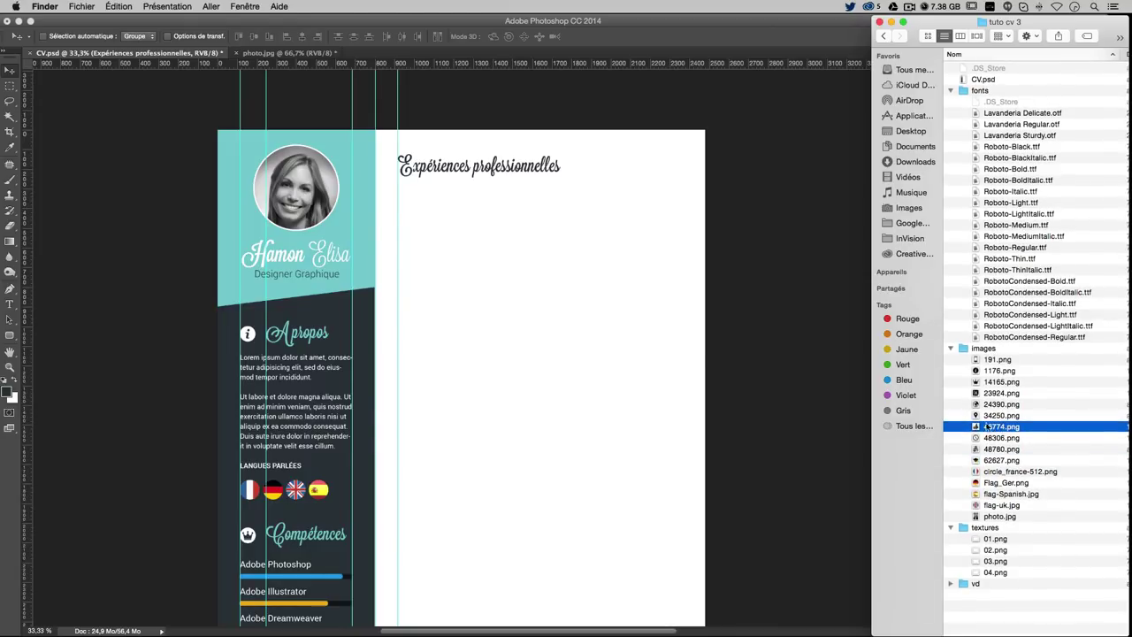
left_click_drag(987, 428, 423, 254)
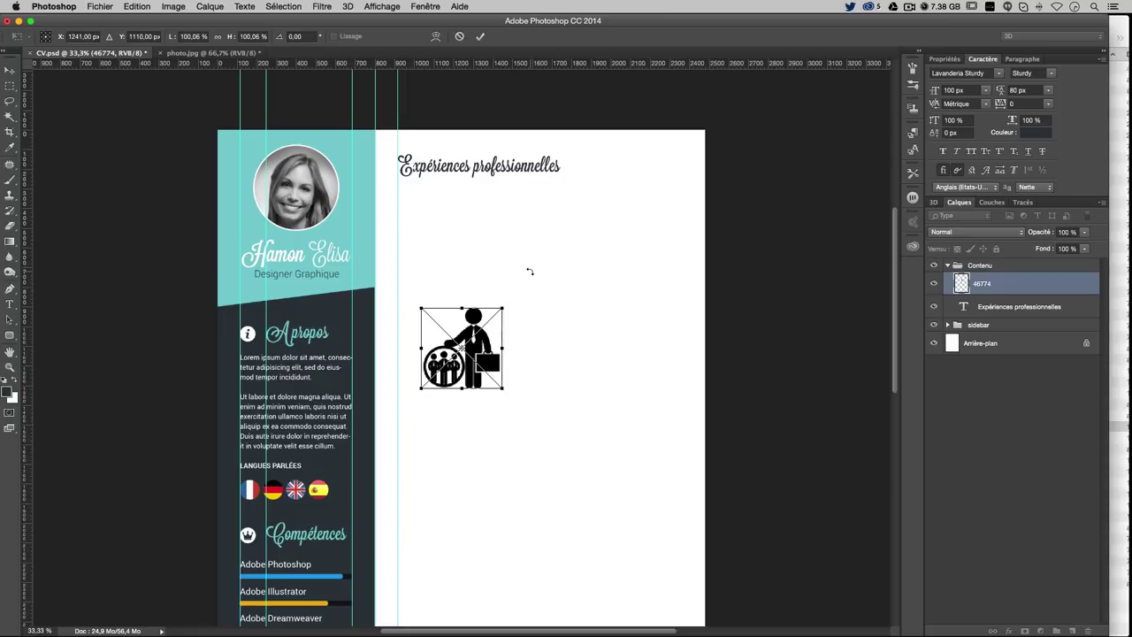
- Commit the placed icon and create a 150 × 150 px ellipse near the heading
key("Return")
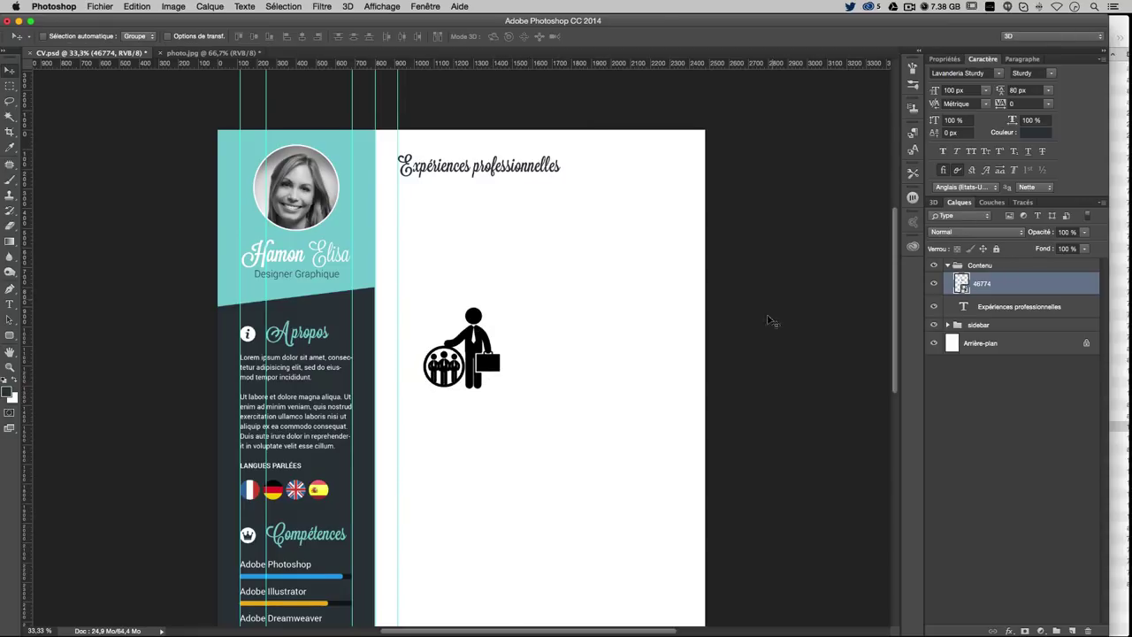
left_click(8, 337)
left_click_drag(8, 339, 48, 358)
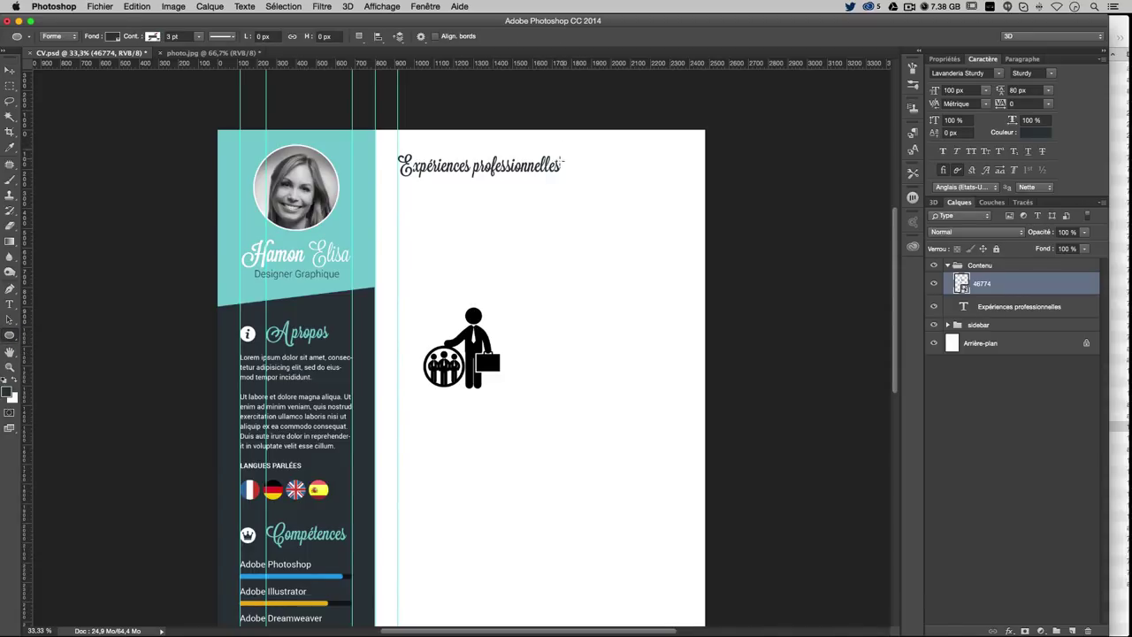
left_click(568, 168)
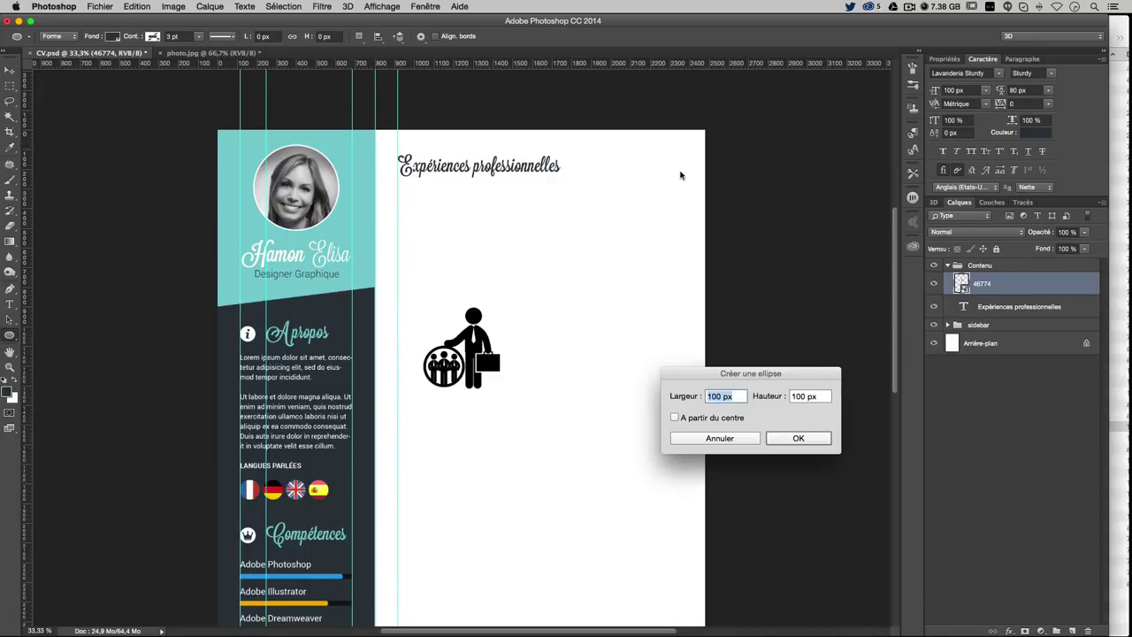
type("150")
key("Tab")
type("150")
key("Return")
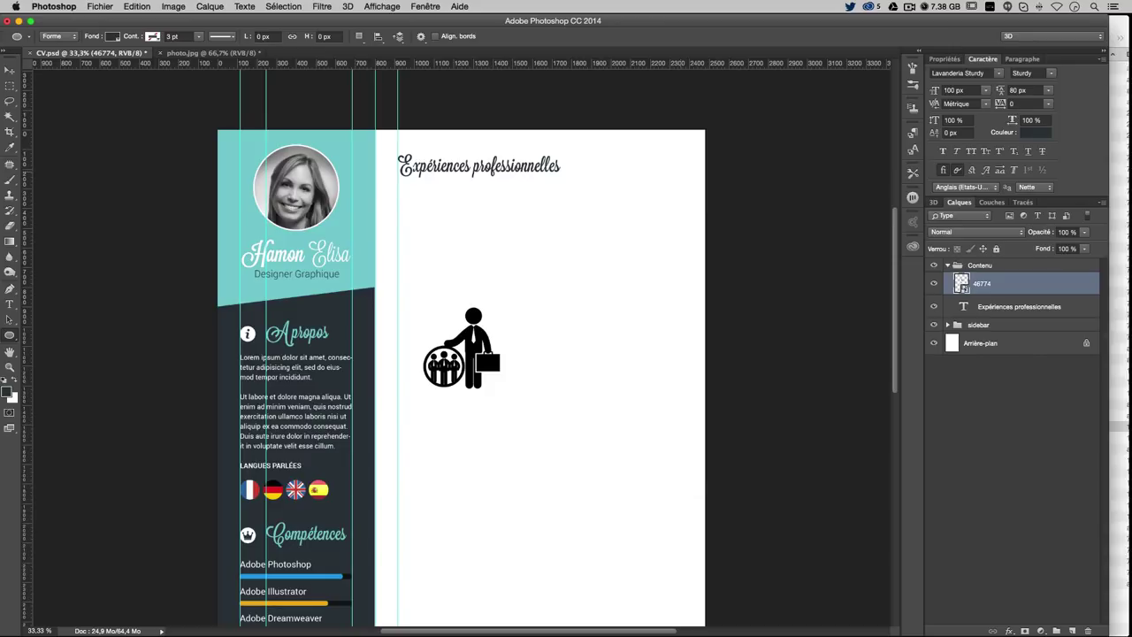
- Resize the circle to 130 × 130 px and place it at the heading's start
left_click(9, 70)
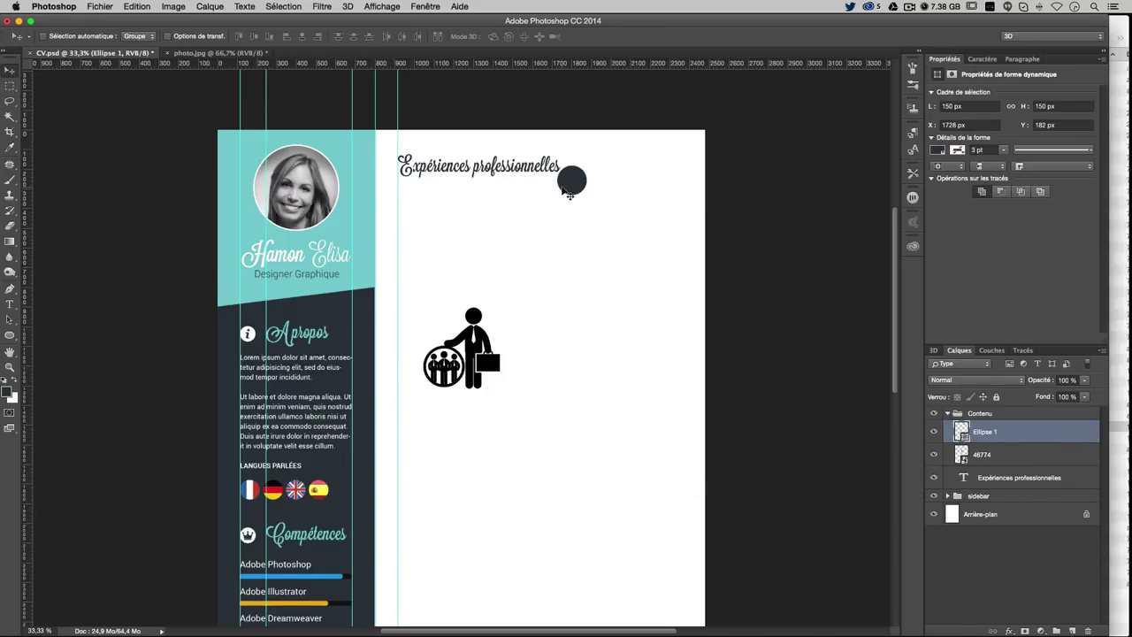
left_click_drag(565, 191, 403, 177)
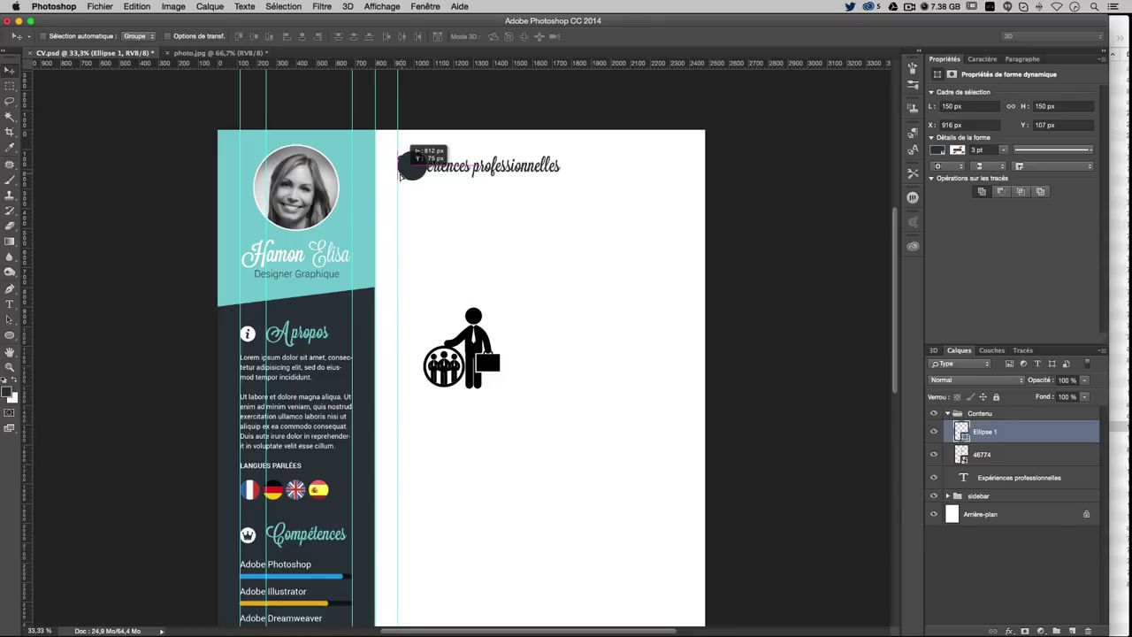
left_click_drag(400, 174, 554, 180)
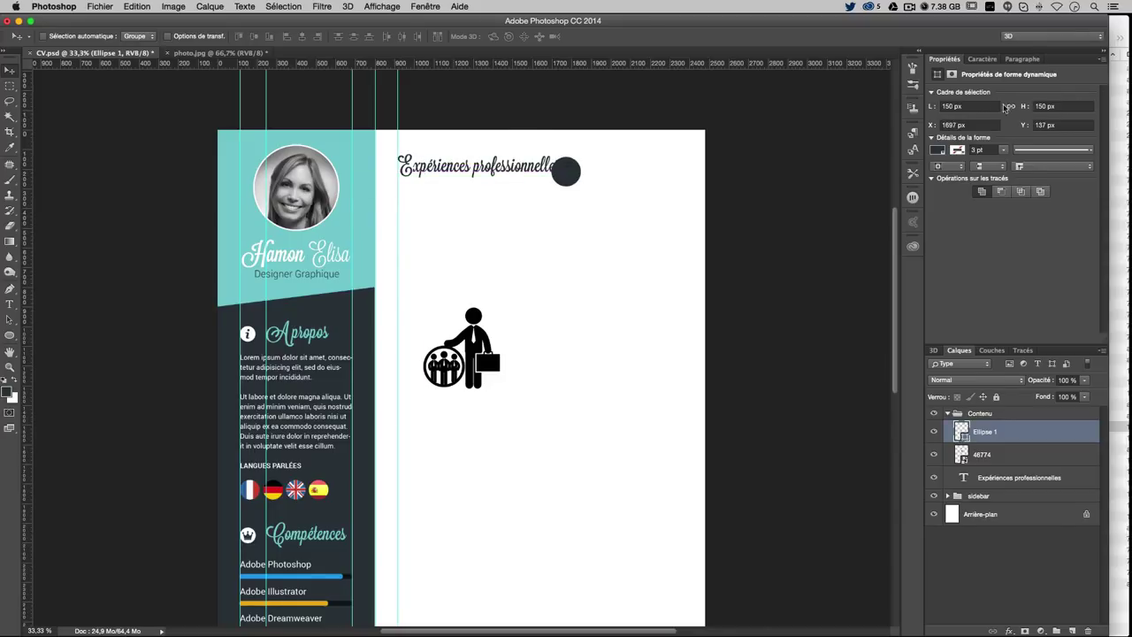
type("130")
key("Tab")
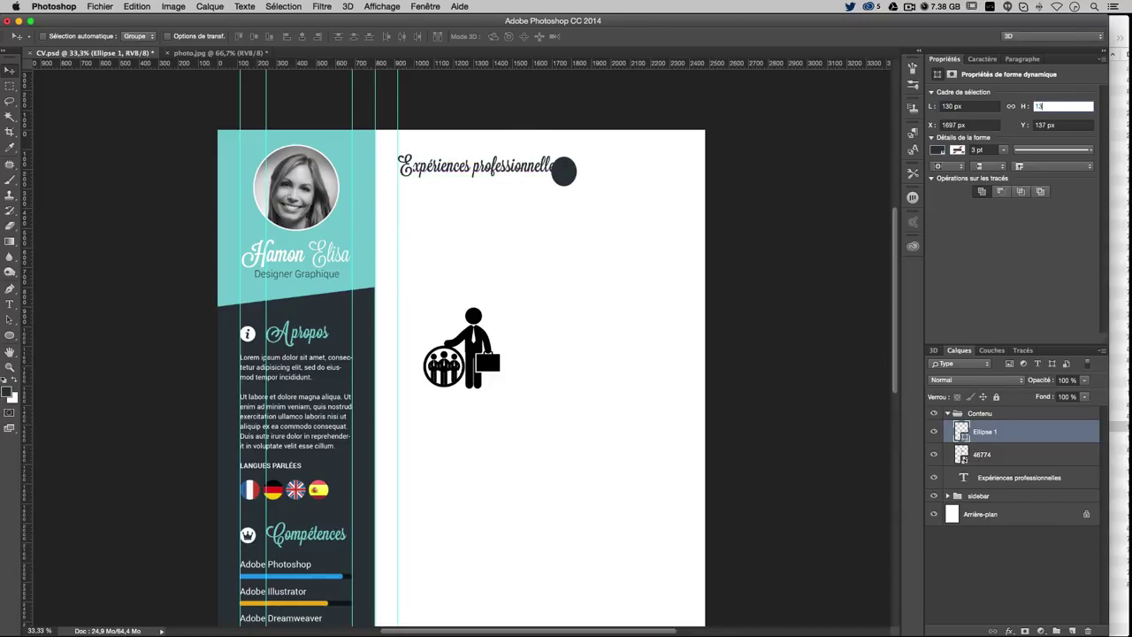
type("130")
key("Return")
left_click_drag(599, 203, 447, 200)
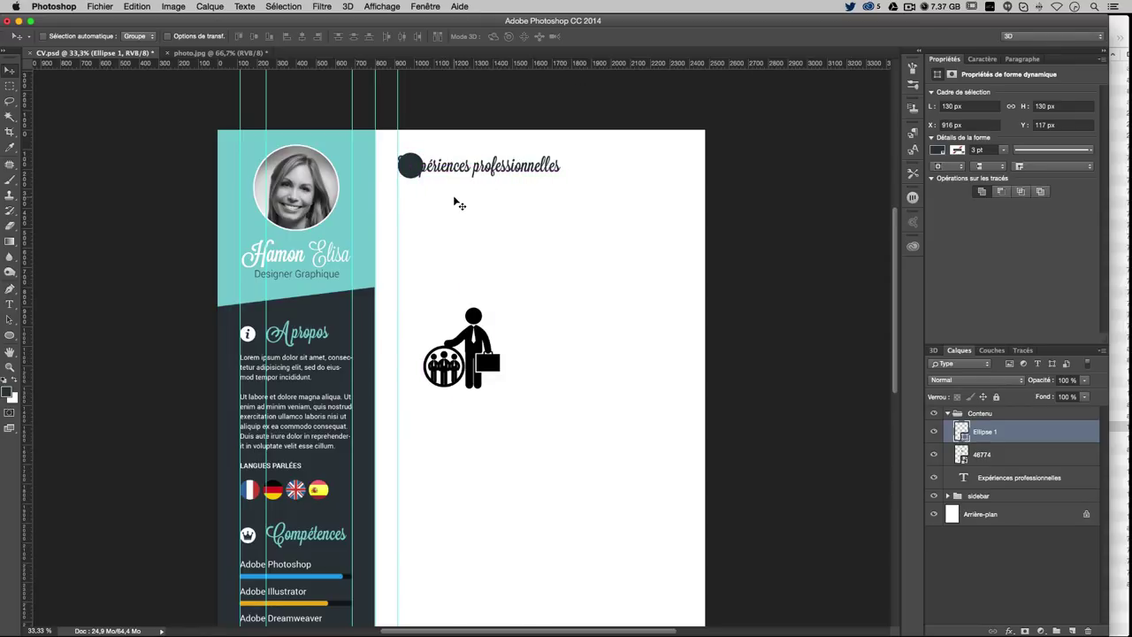
- Shift the heading right of the circle and measure a 100 px gap beside it
right_click(521, 171)
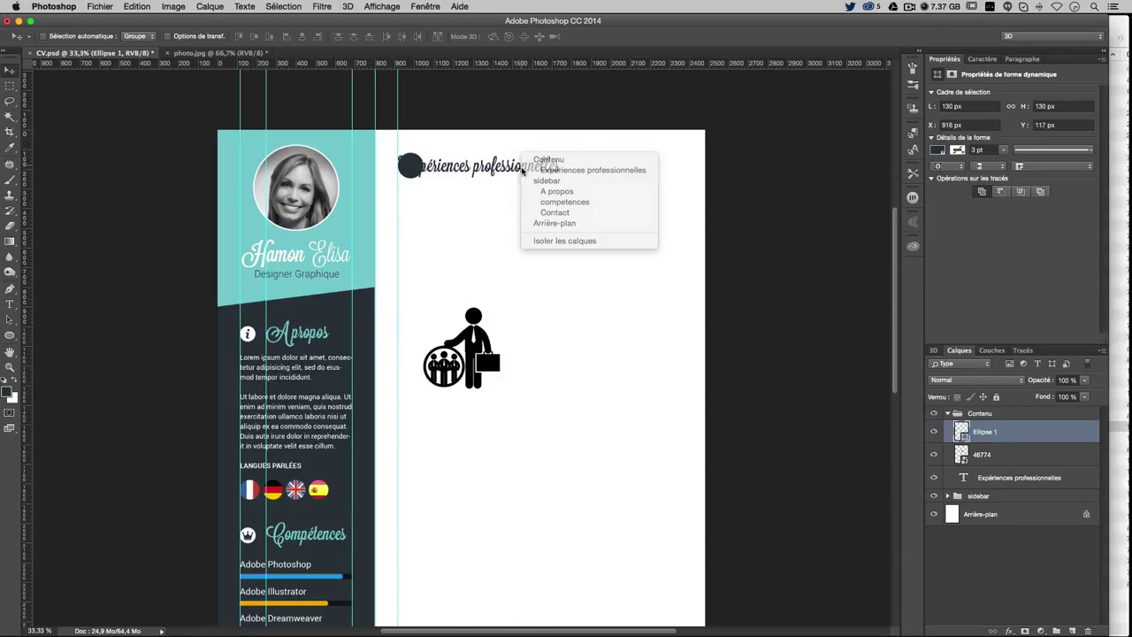
left_click(524, 170)
left_click_drag(499, 190, 541, 190)
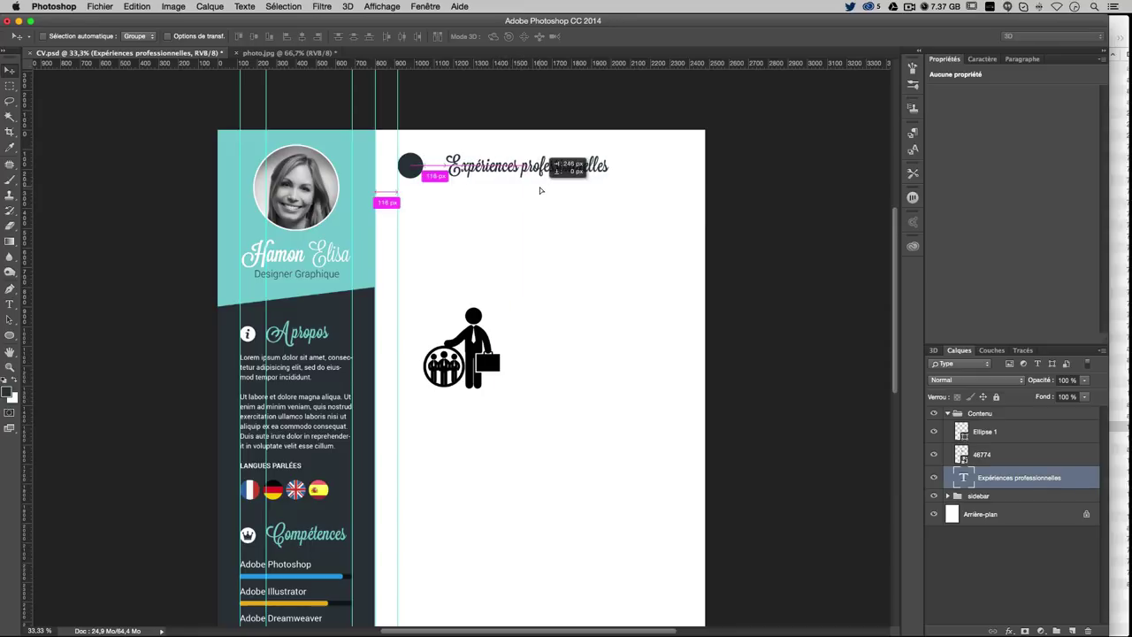
left_click(10, 85)
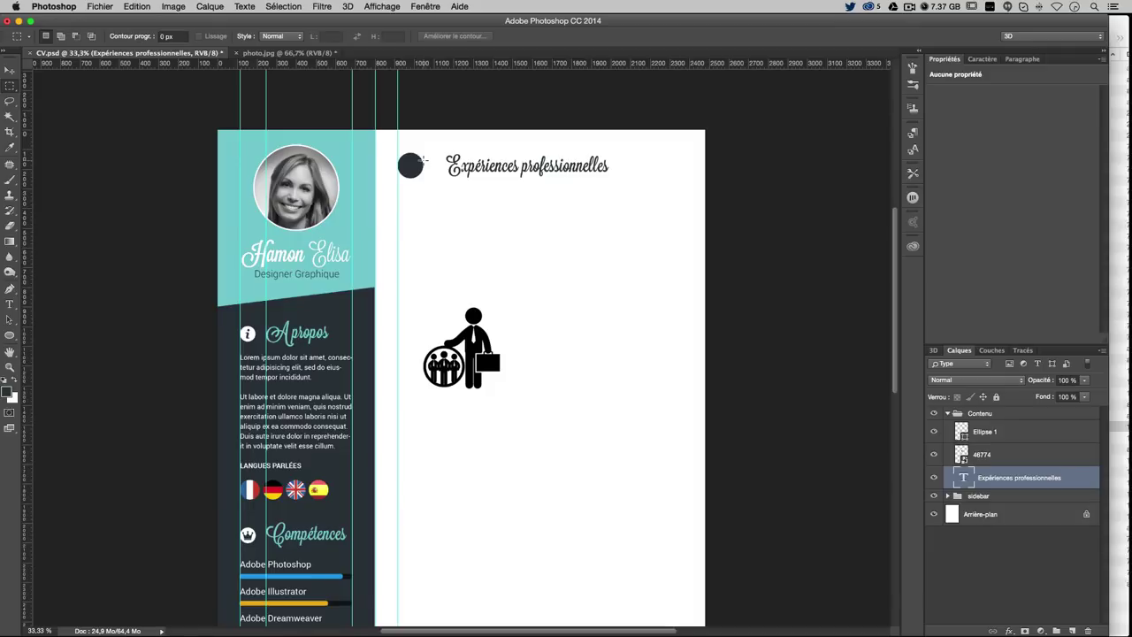
left_click_drag(423, 160, 444, 173)
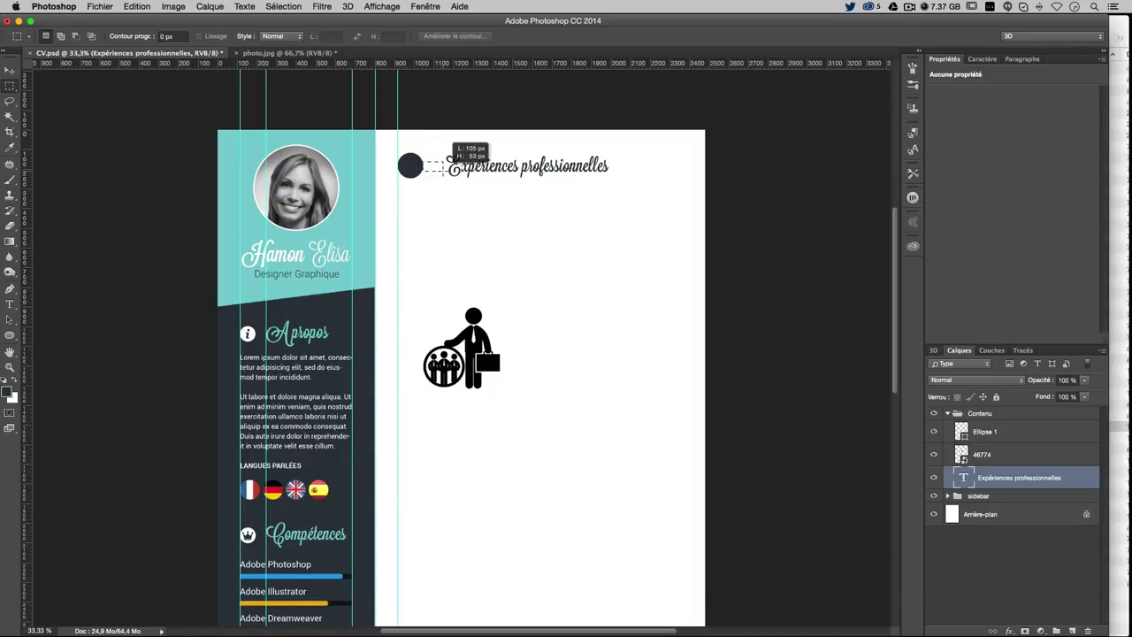
left_click_drag(444, 172, 442, 170)
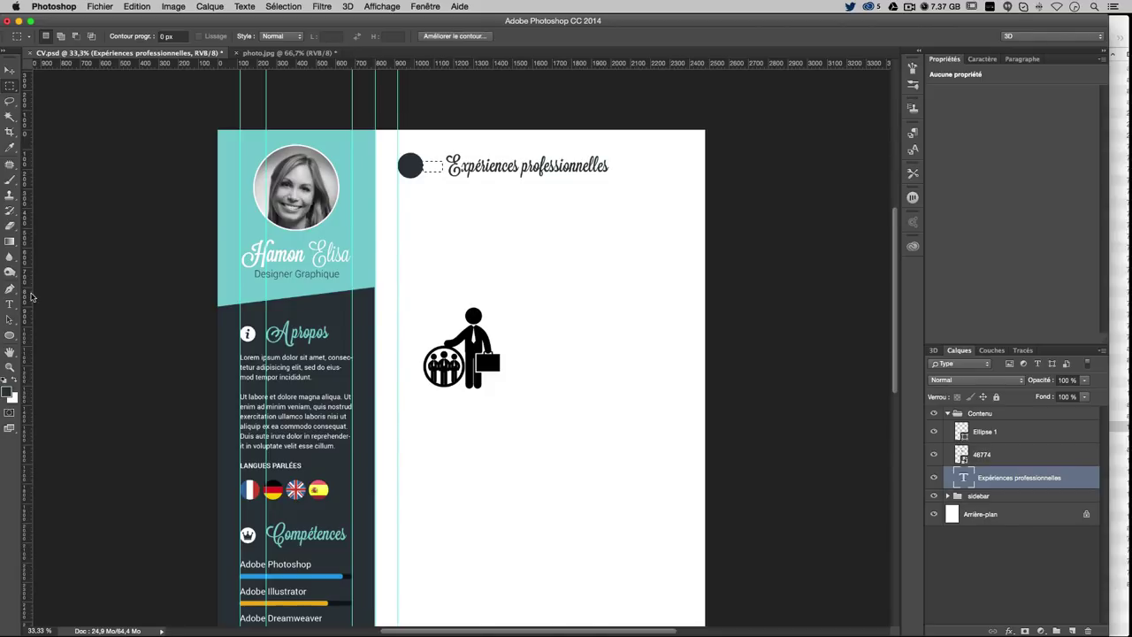
- Add a guide at the gap's edge and nudge the title slightly left and down
left_click_drag(25, 292, 442, 236)
left_click(387, 211)
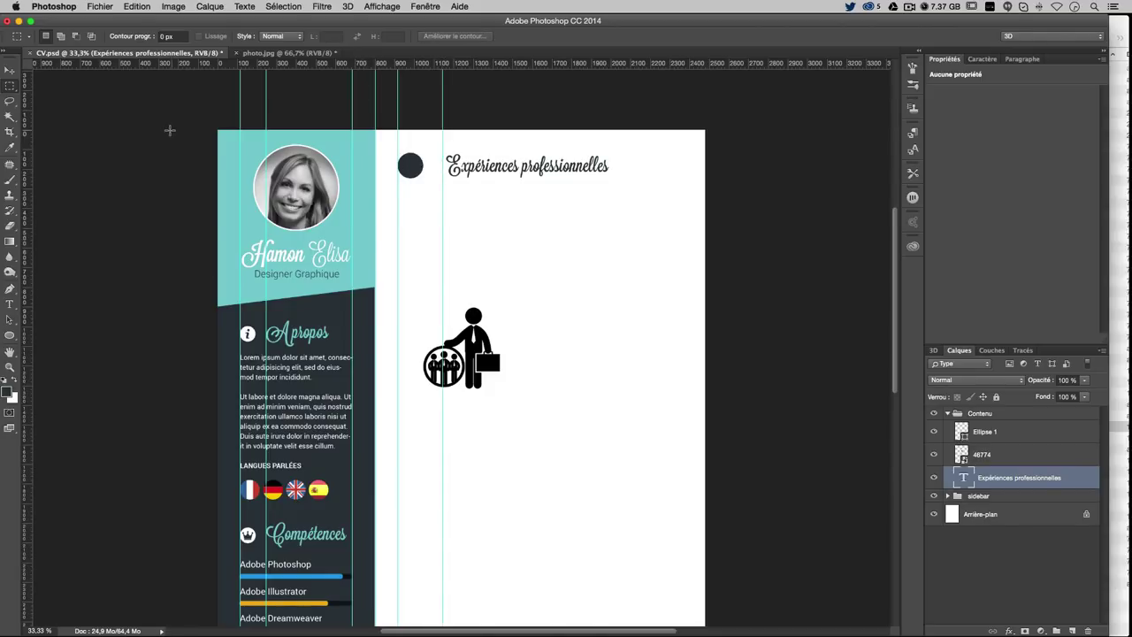
left_click(9, 69)
right_click(477, 159)
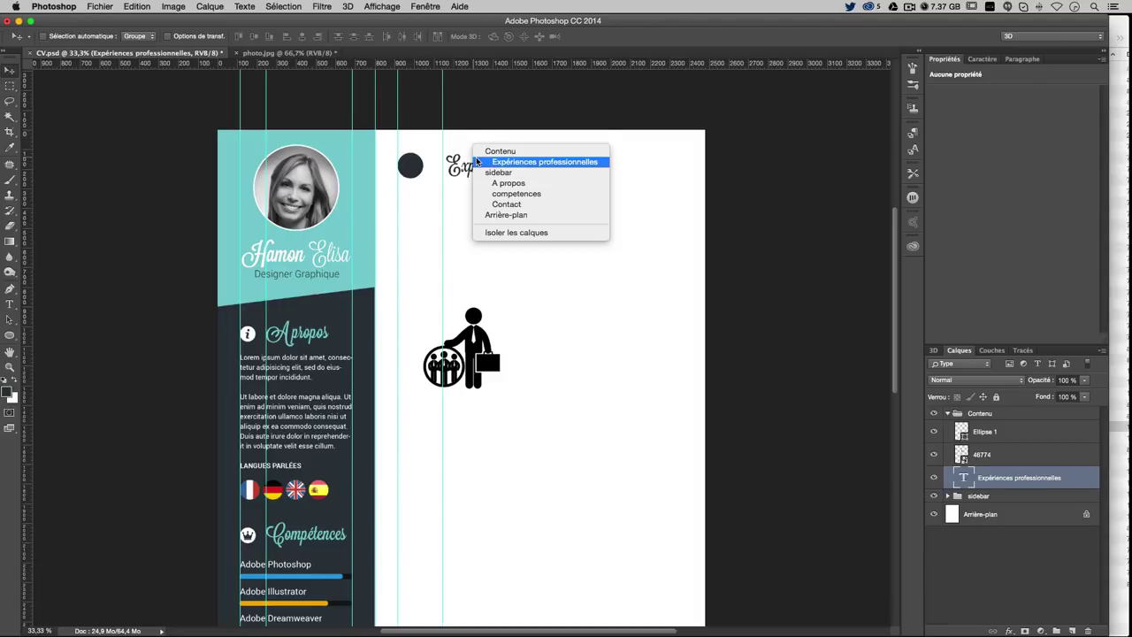
left_click(531, 160)
left_click_drag(538, 173, 534, 173)
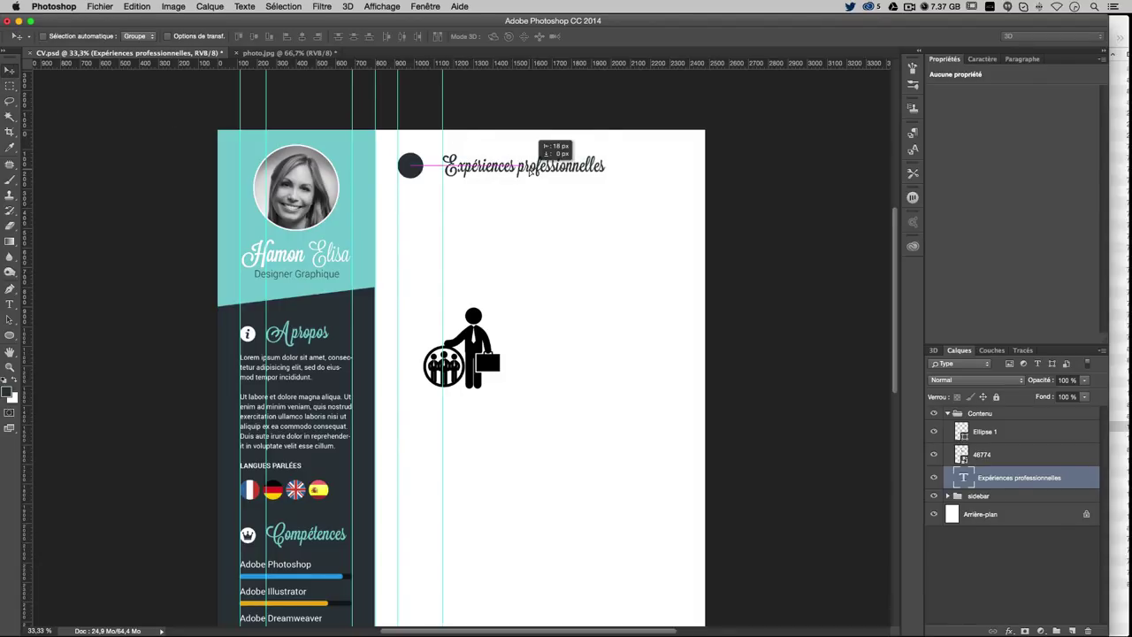
key("Down")
key("Down")
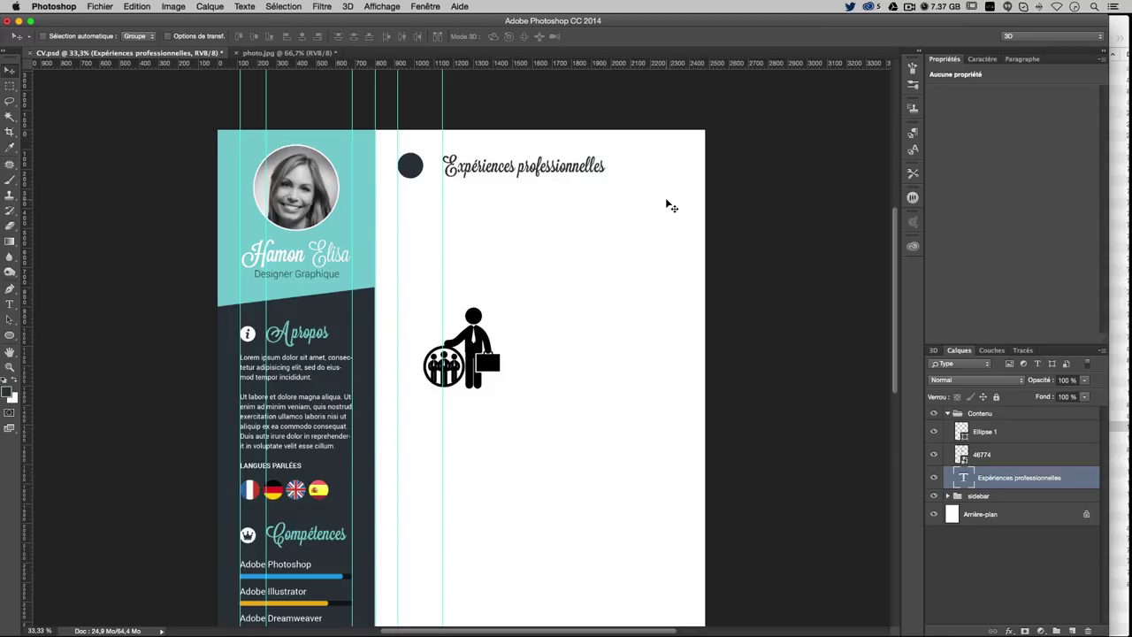
key("ctrl+semicolon")
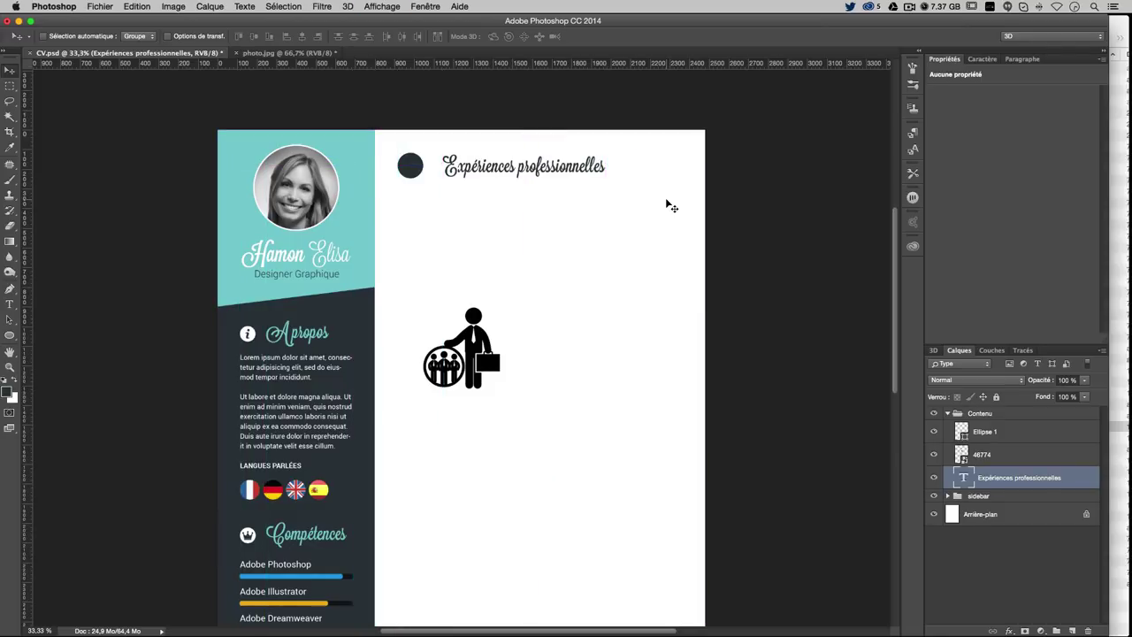
key("ctrl+z")
key("ctrl+z")
key("ctrl+semicolon")
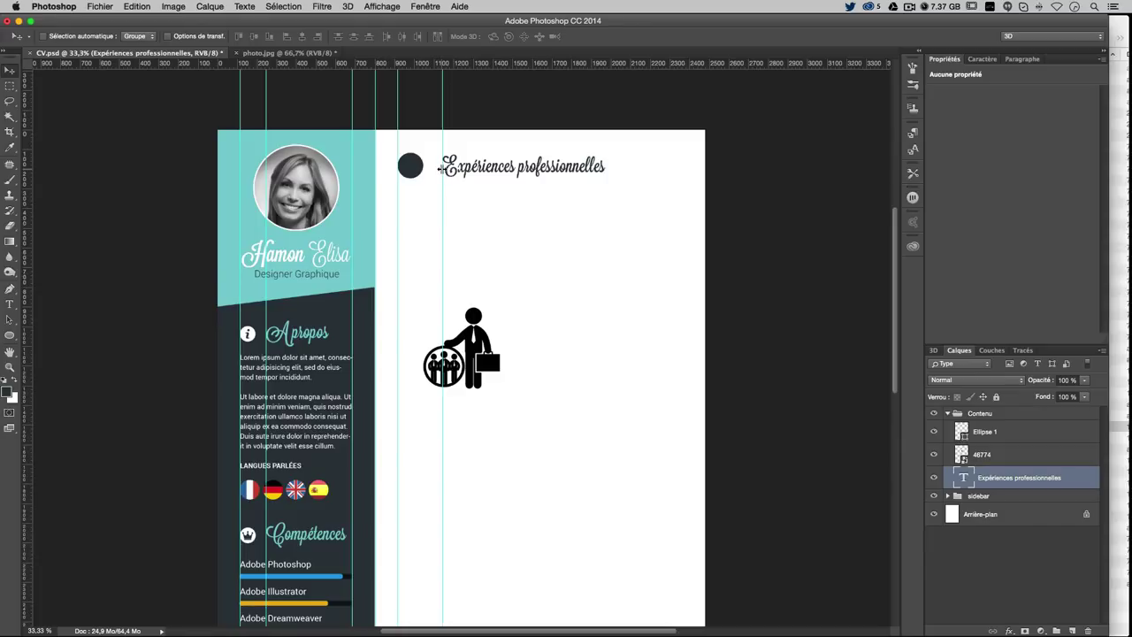
- Reposition the guide just right of the circle and move the title left onto it
left_click_drag(442, 169, 432, 169)
right_click(463, 174)
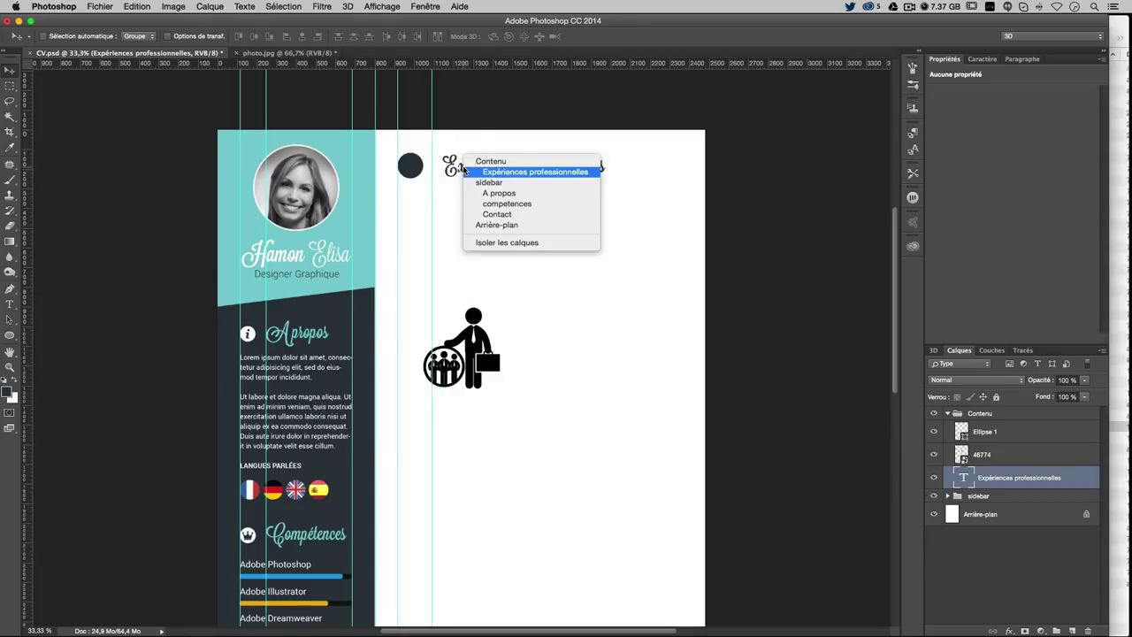
left_click(506, 170)
left_click_drag(518, 168, 506, 168)
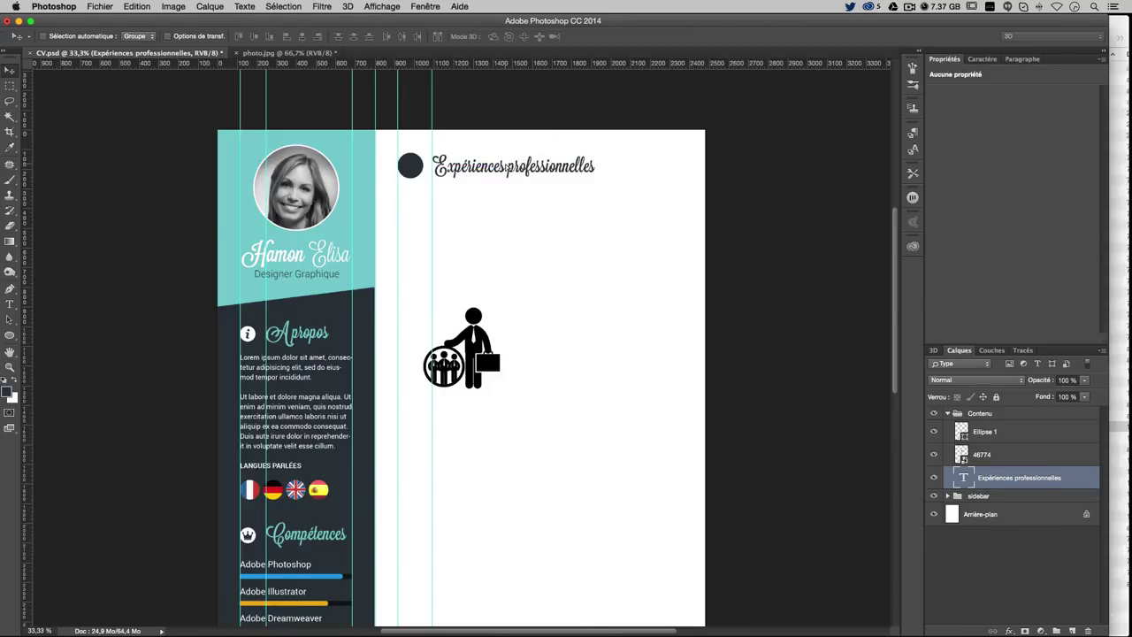
key("ctrl+semicolon")
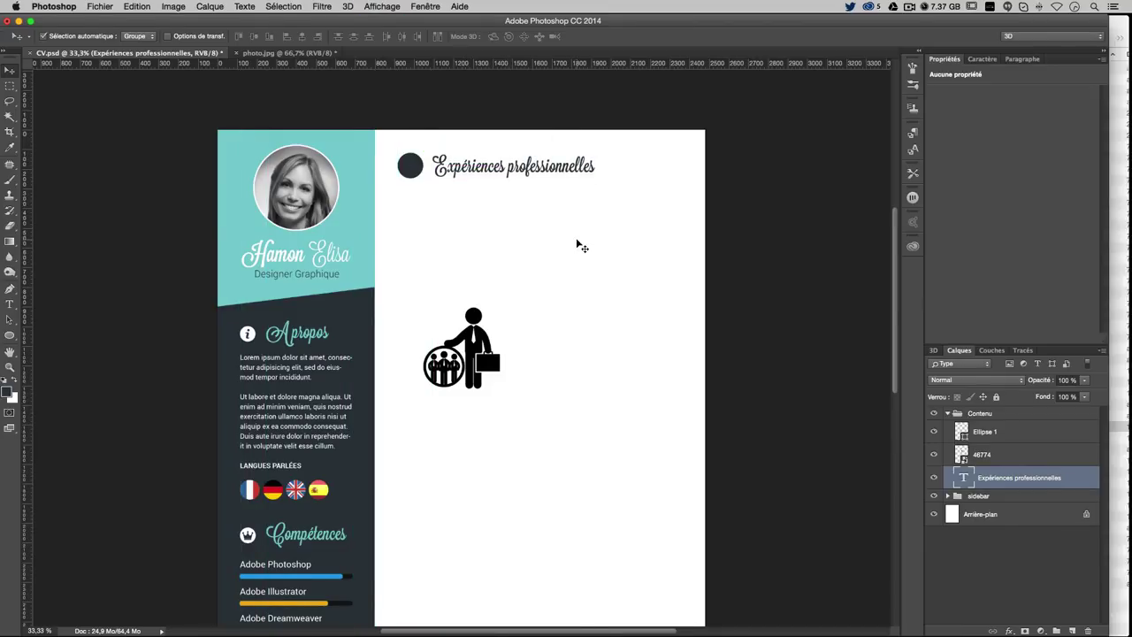
key("ctrl+semicolon")
- Rename the Ellipse 1 layer to puce and give it a red (Rouge) label
right_click(475, 307)
left_click(479, 324)
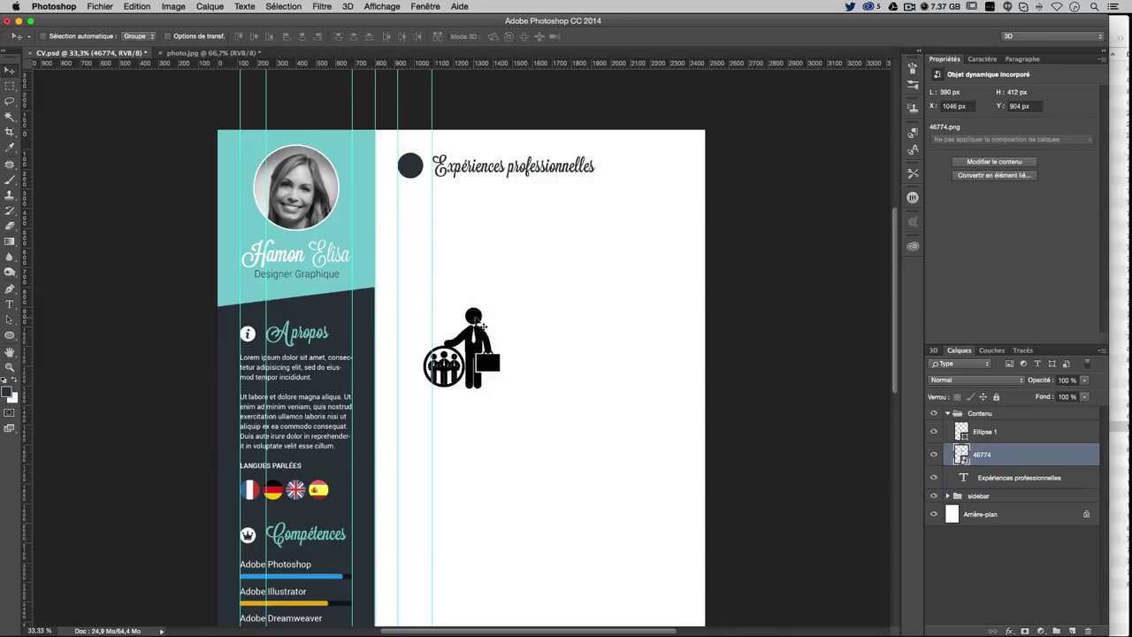
double_click(984, 432)
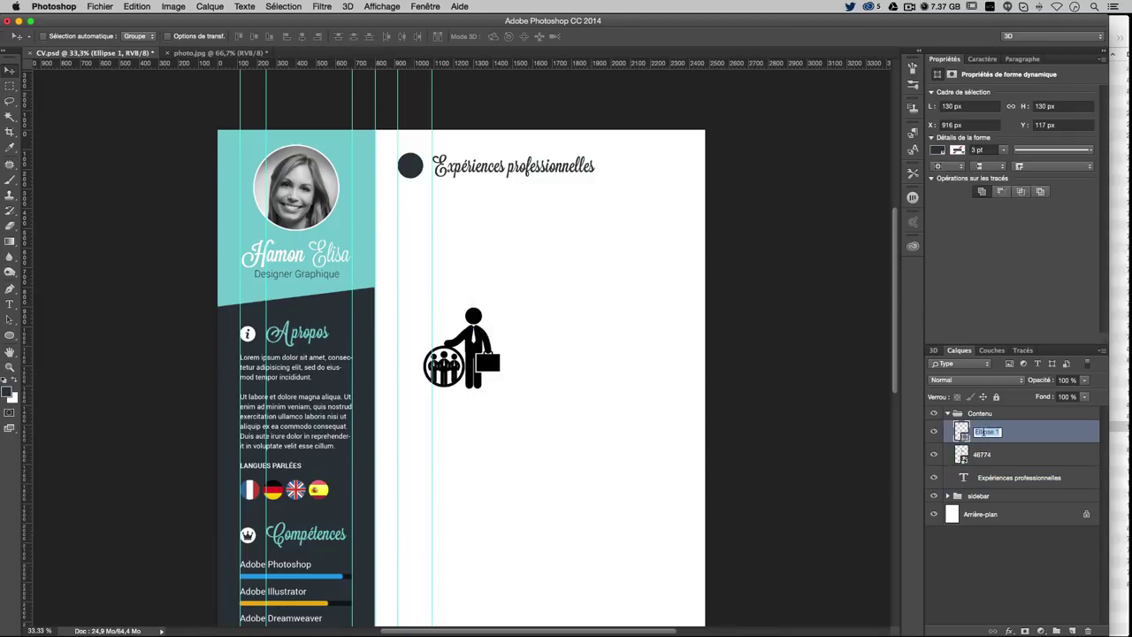
type("puce")
key("Return")
right_click(1005, 437)
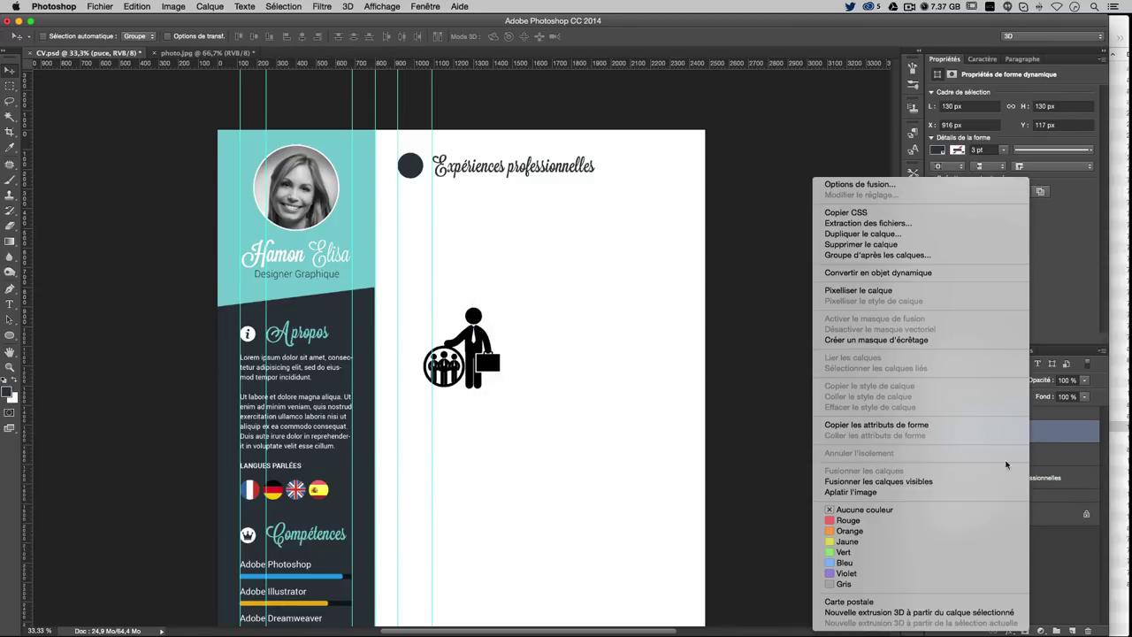
left_click(849, 526)
- Free Transform the 46774 businessman icon down to 94 × 100 px
left_click(986, 454)
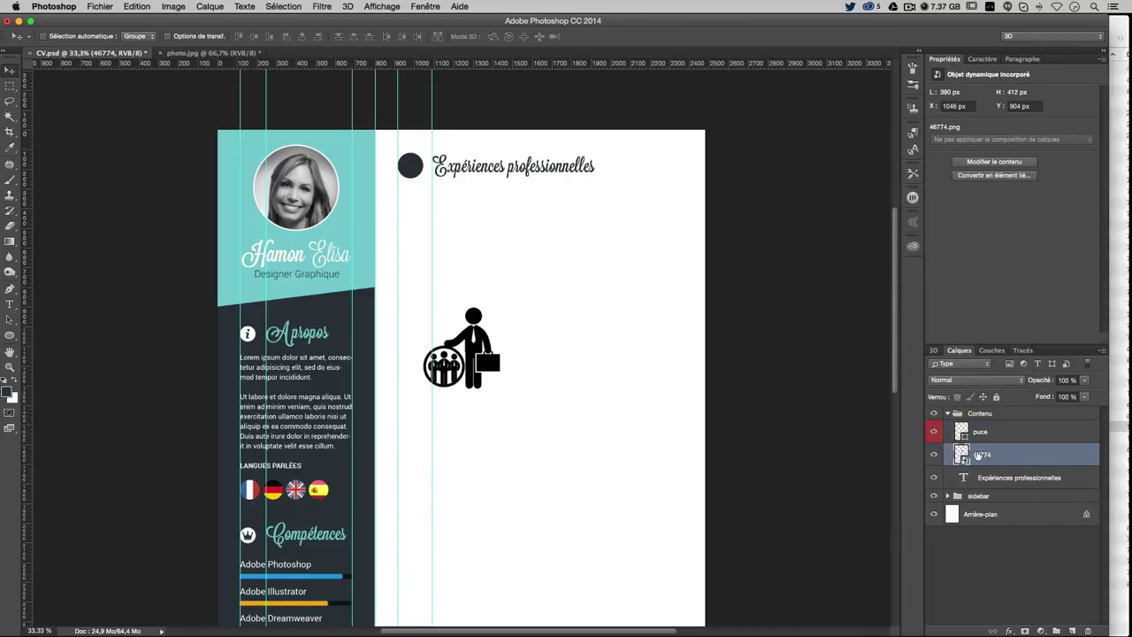
key("ctrl+t")
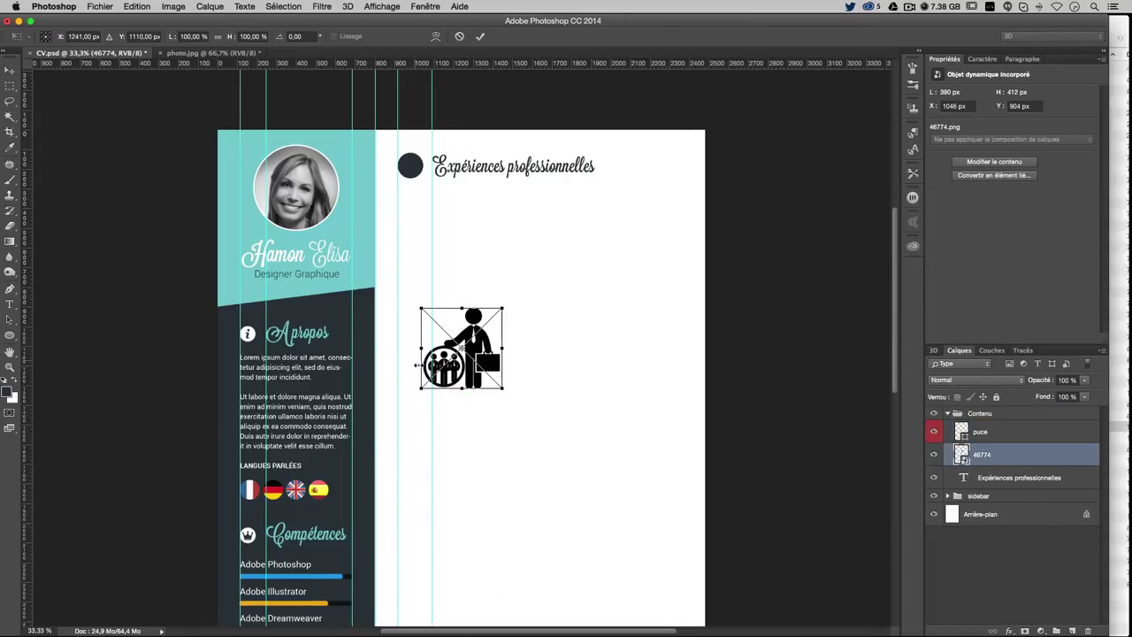
left_click_drag(500, 387, 445, 325)
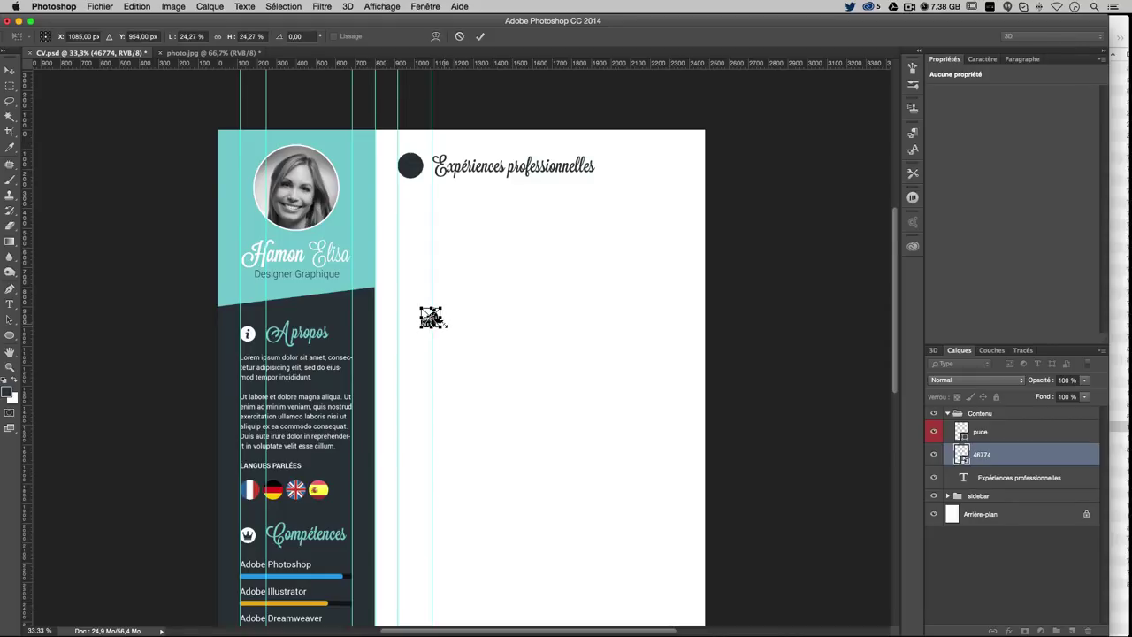
key("Return")
- Add a white Incrustation couleur overlay to the 46774 icon
double_click(1015, 459)
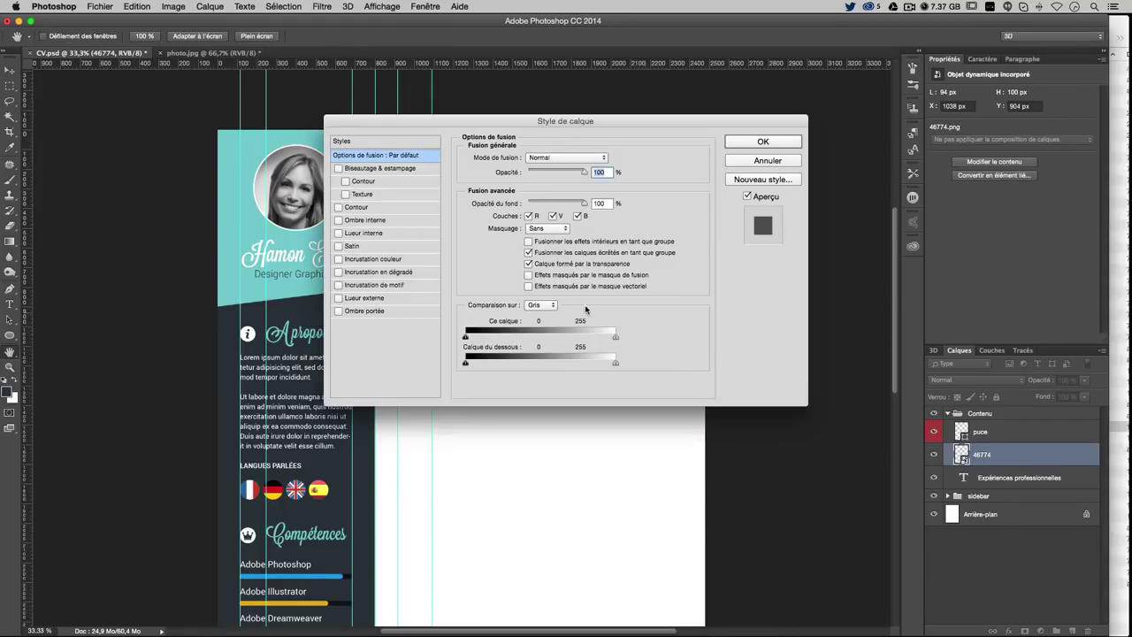
left_click(341, 260)
left_click(606, 159)
left_click(546, 441)
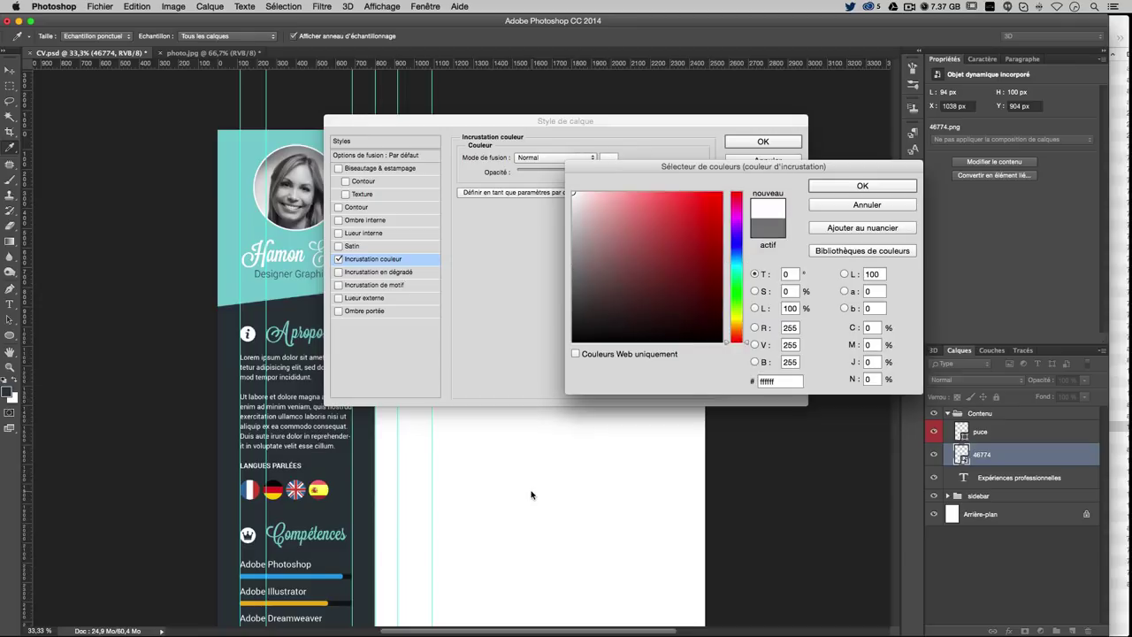
key("Return")
key("Return")
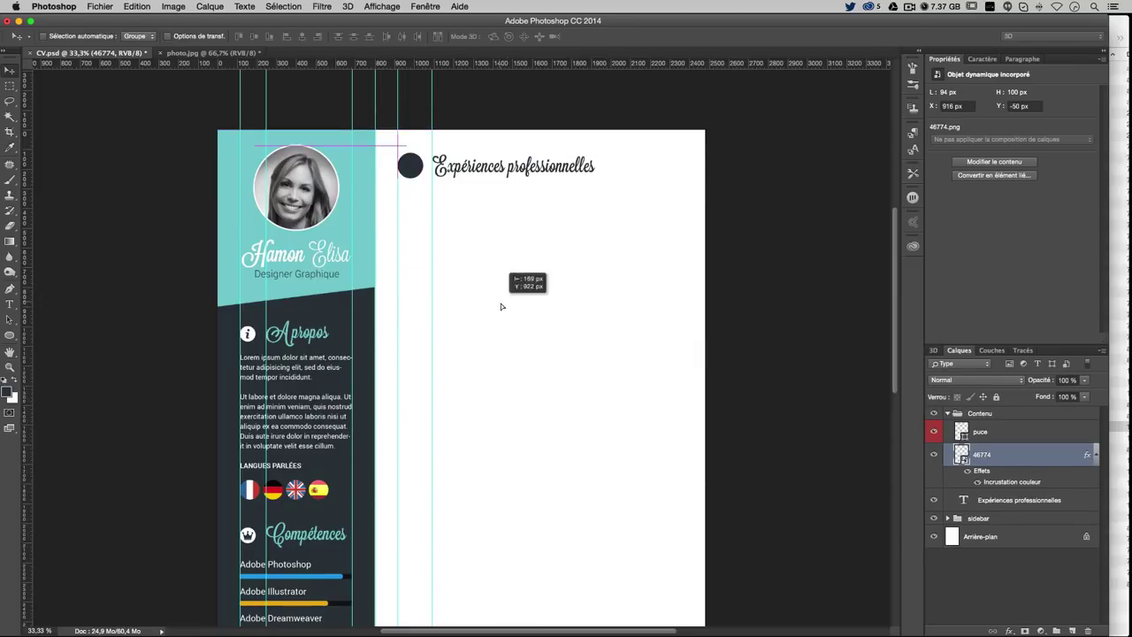
- Move the icon onto the dark circle and raise layer 46774 above puce
left_click_drag(529, 399, 514, 301)
key("ctrl+t")
key("Return")
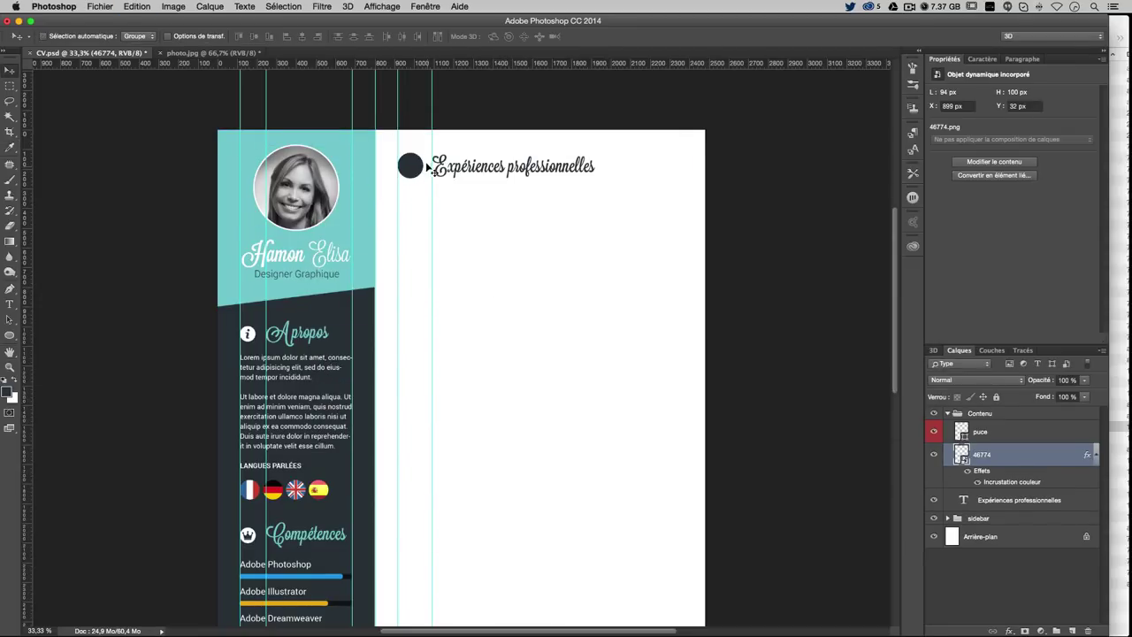
left_click_drag(999, 455, 999, 429)
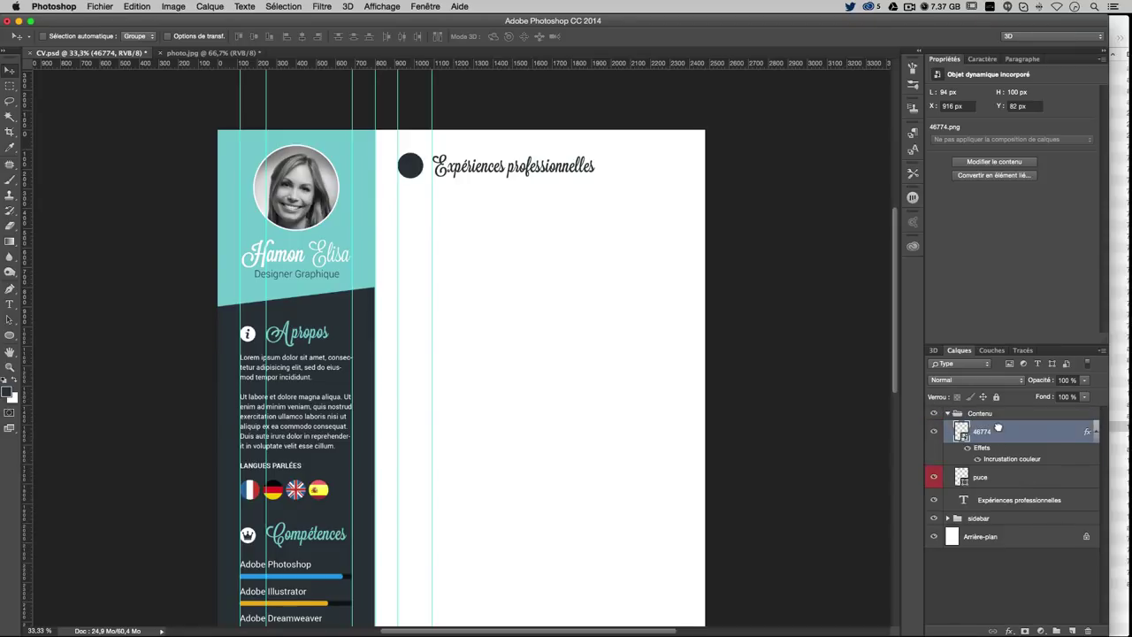
left_click_drag(430, 251, 426, 254)
left_click(405, 167)
- Shrink the icon to about 81 × 85 px, nudge it up, and hide the guides
key("ctrl+t")
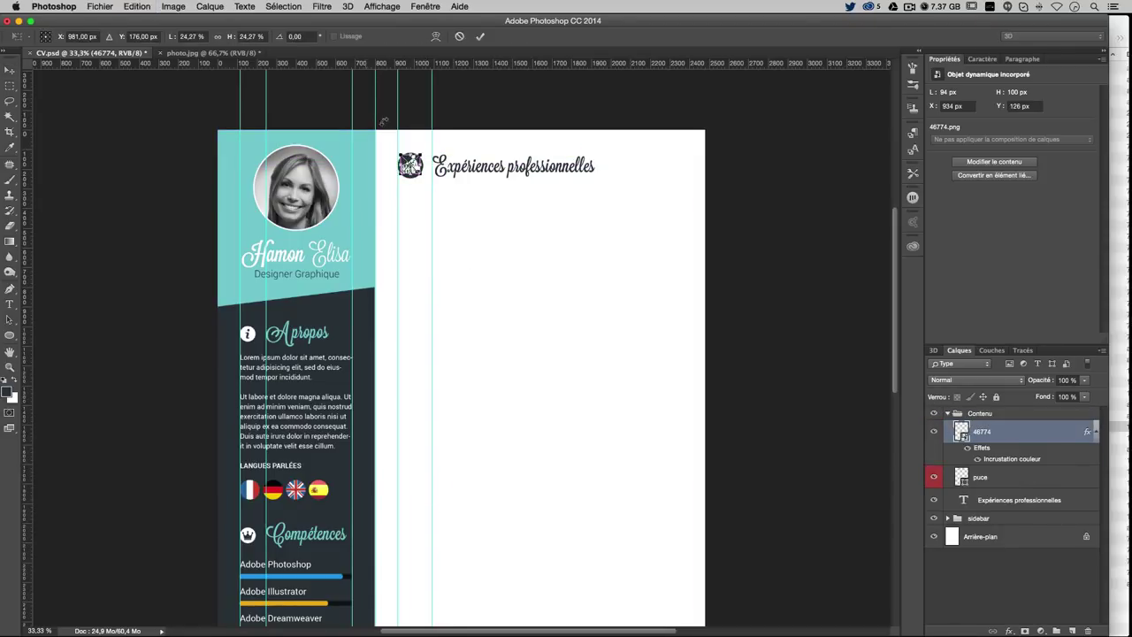
left_click_drag(427, 152, 426, 166)
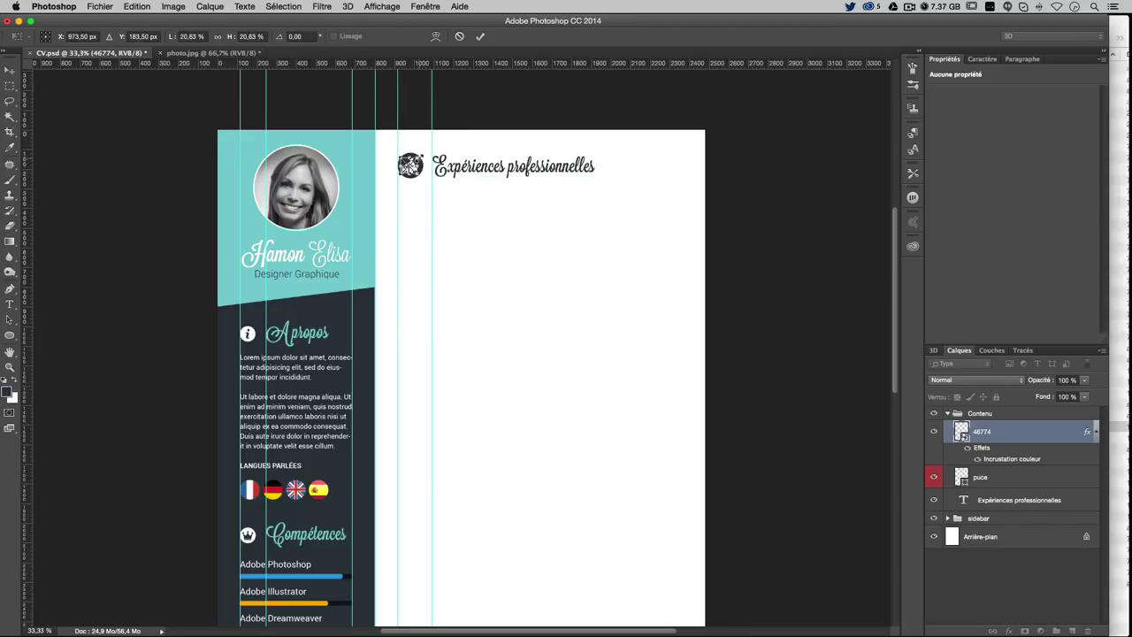
key("Return")
key("Up")
key("Up")
key("Up")
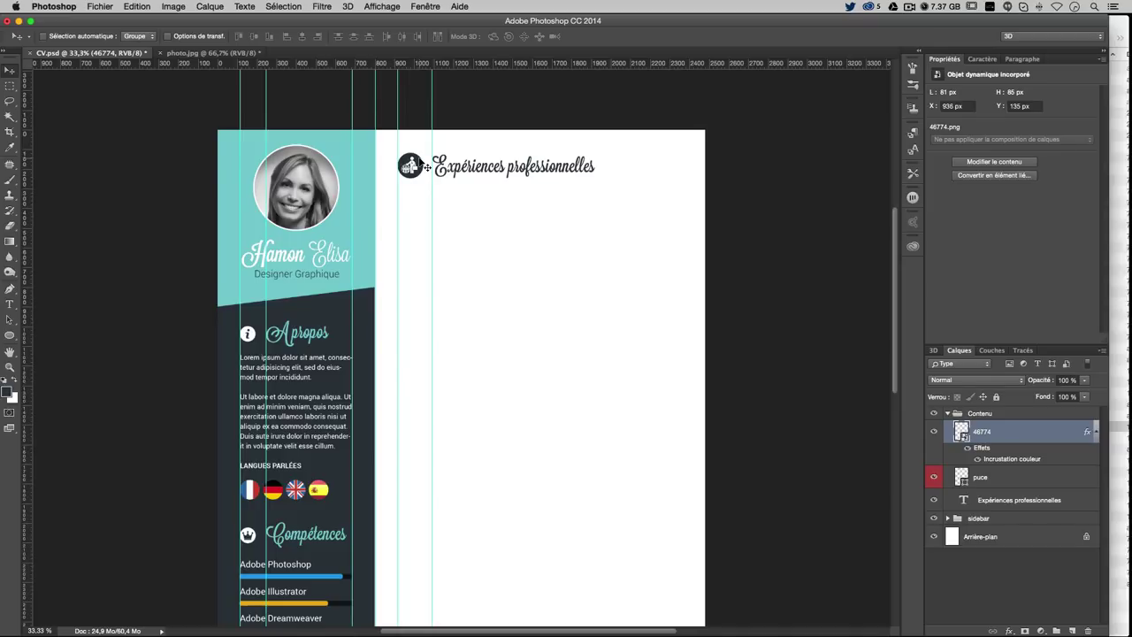
key("Up")
key("Up")
key("Up")
key("ctrl+semicolon")
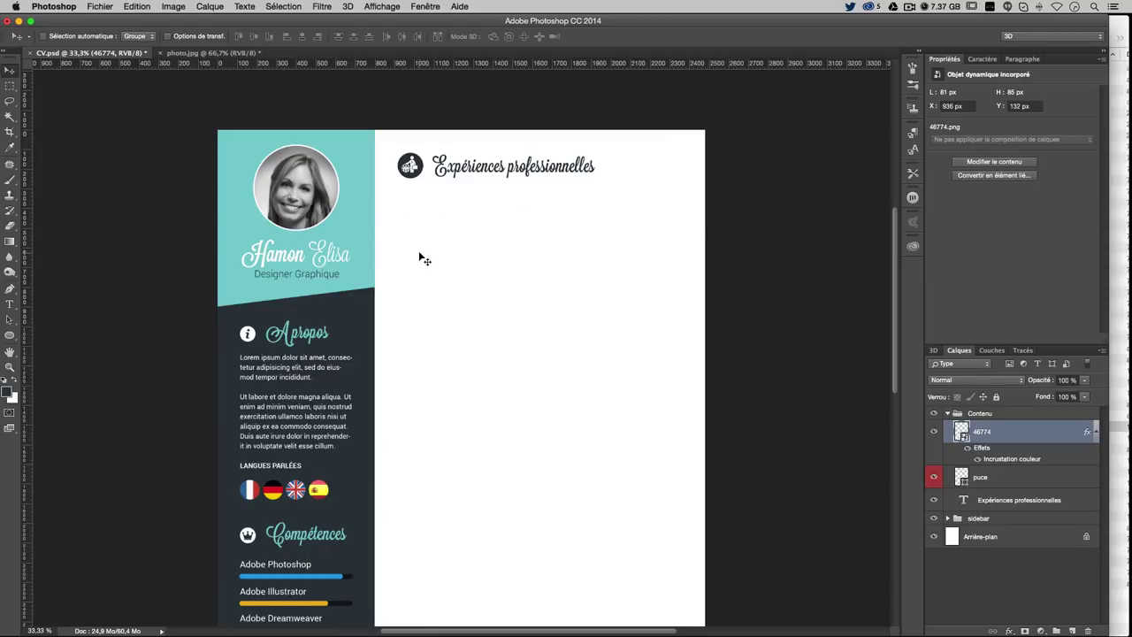
- Duplicate the puce circle and give the copy a green label
left_click(1026, 483)
key("ctrl+j")
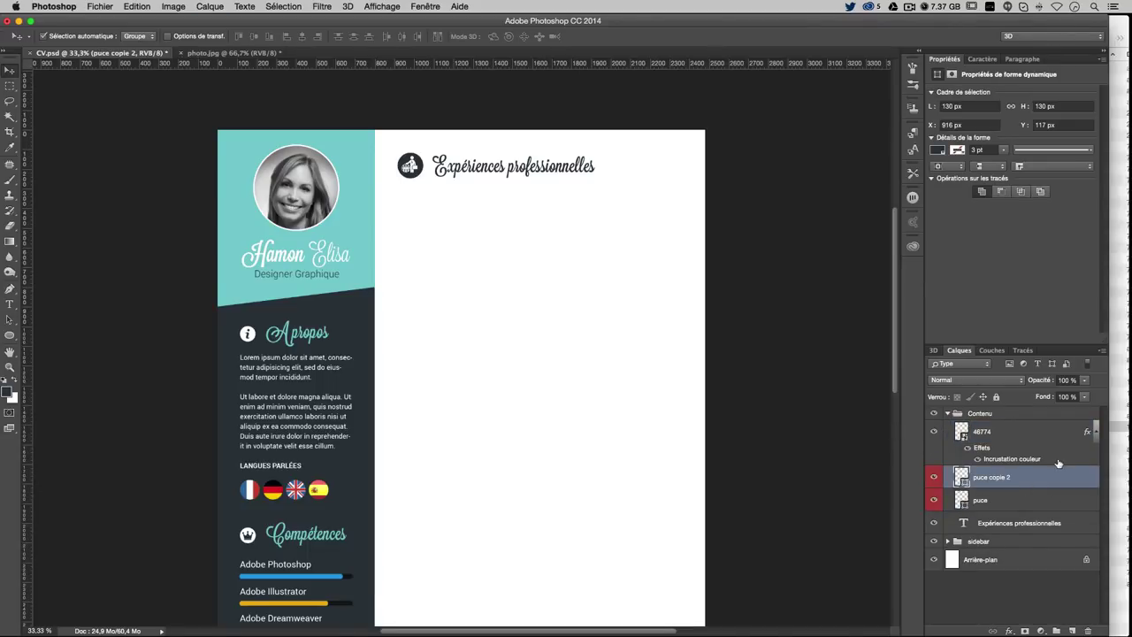
right_click(992, 469)
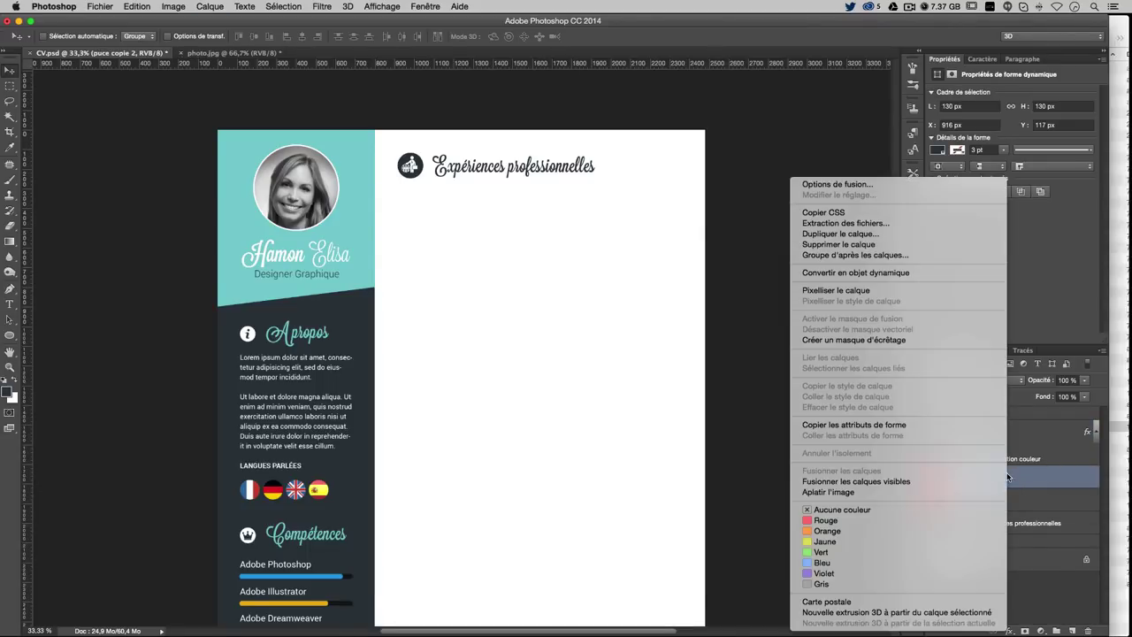
left_click(877, 546)
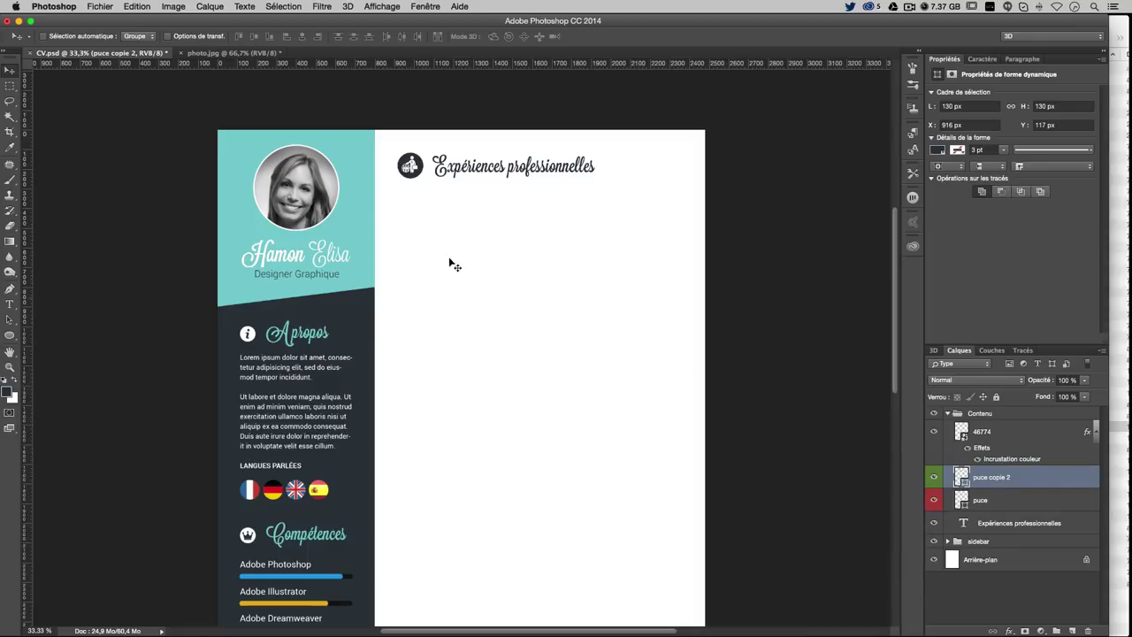
- Shrink the circle copy to 75 × 75 px and place it below the heading's bullet
key("ctrl+t")
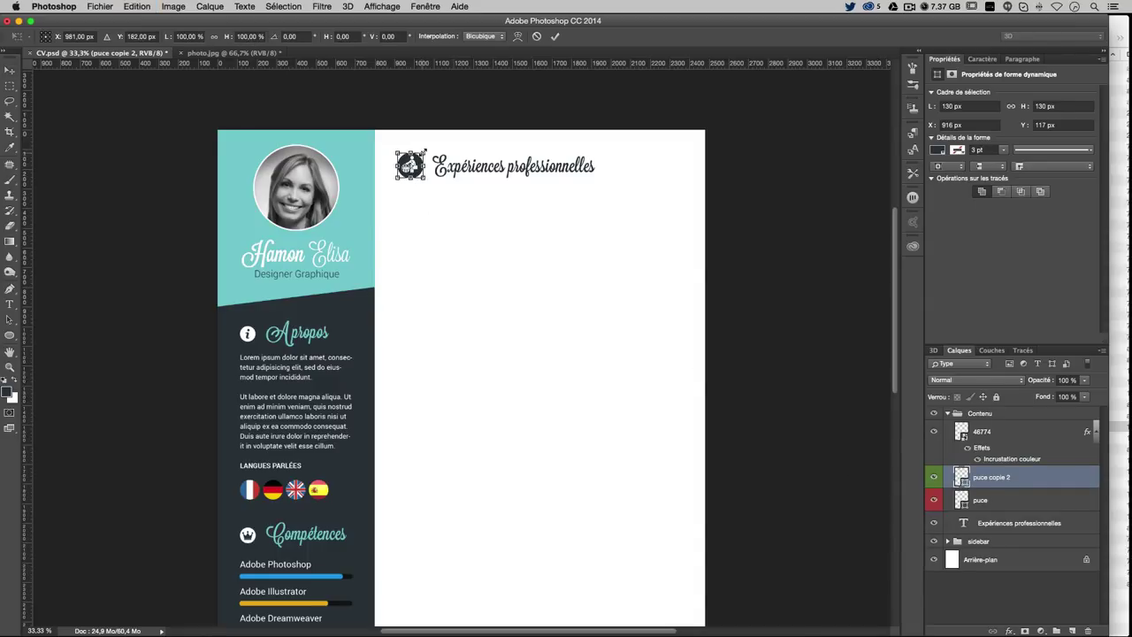
mouse_move(426, 151)
left_mouse_down()
mouse_move(414, 157)
mouse_move(431, 207)
left_mouse_up()
key("Return")
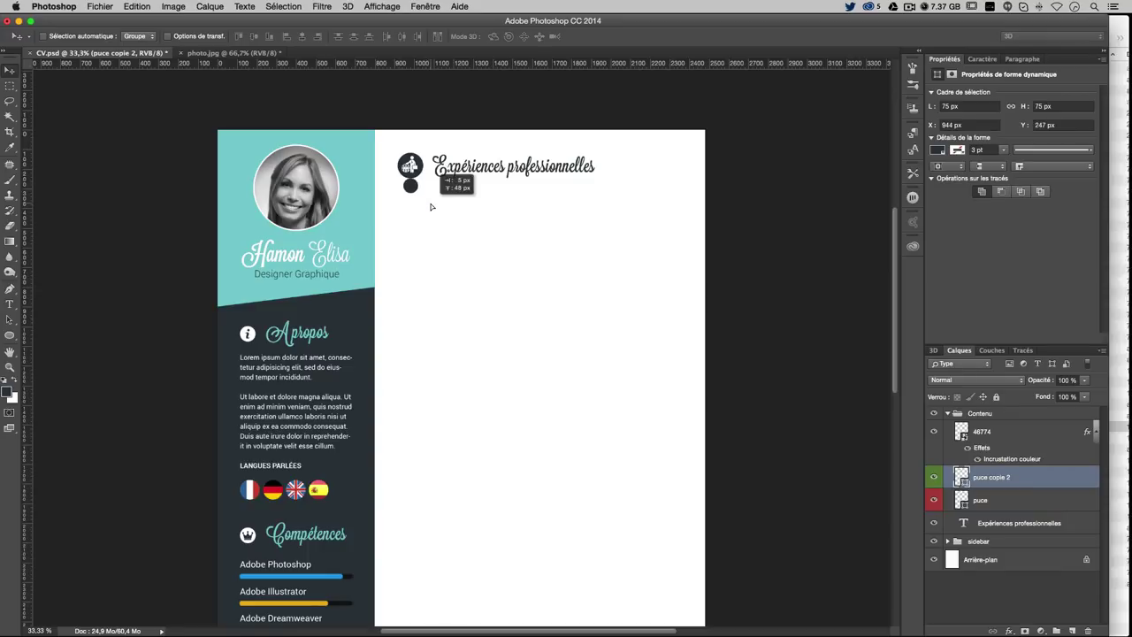
left_click_drag(431, 207, 440, 211)
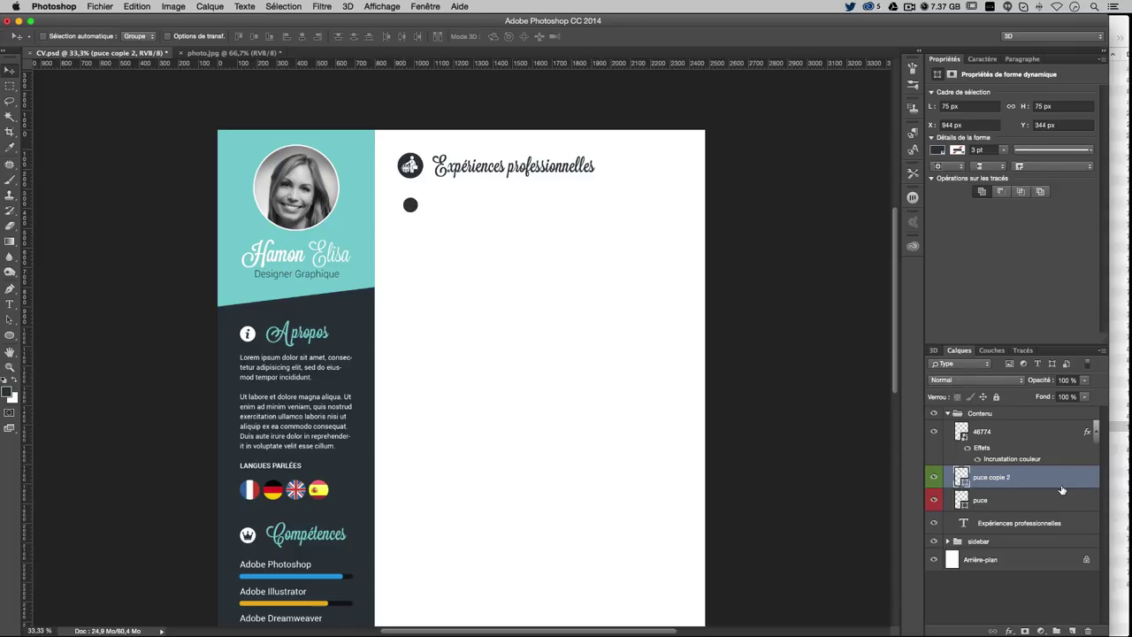
- Fill the small circle with the teal sampled from the header
double_click(966, 478)
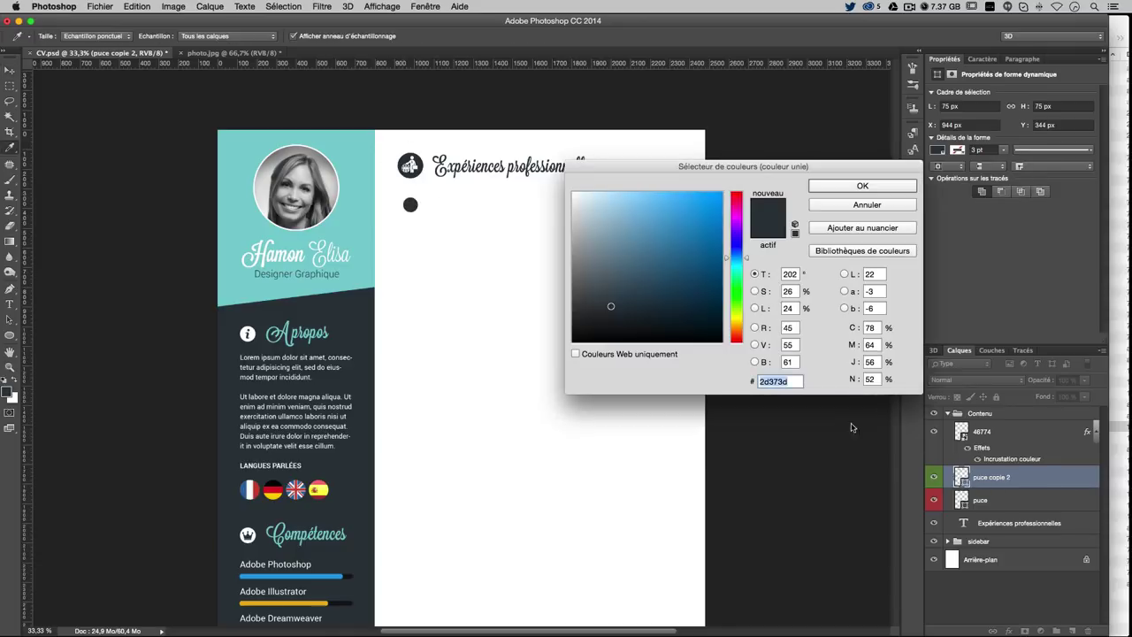
left_click(334, 224)
left_click(854, 186)
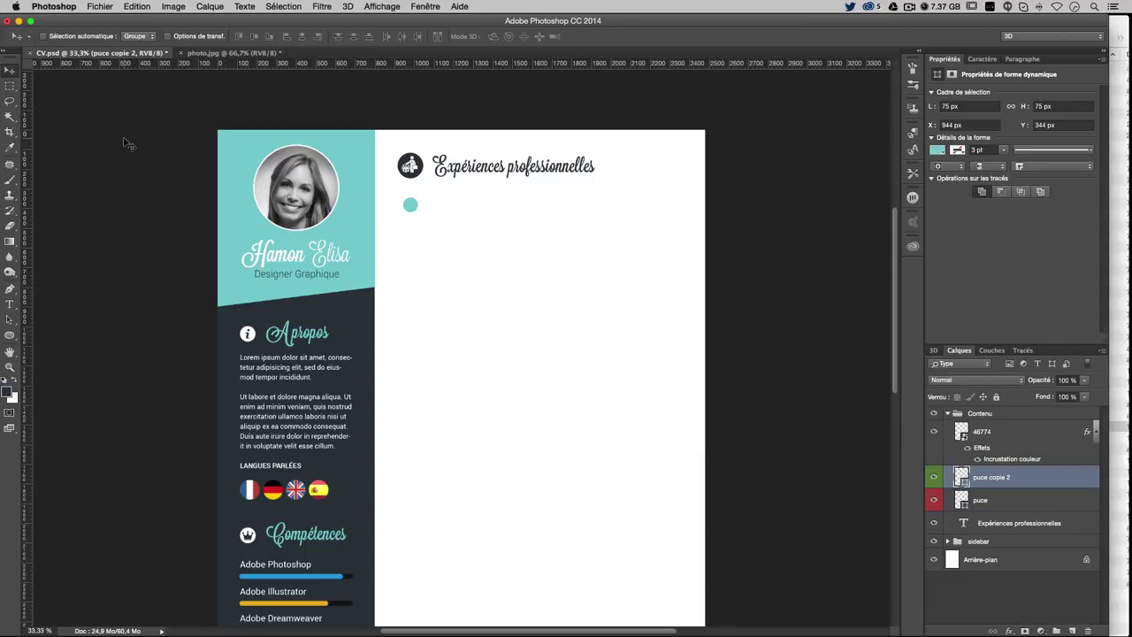
- Start a text line beside the teal bullet in Roboto Black, All Caps
left_click(10, 304)
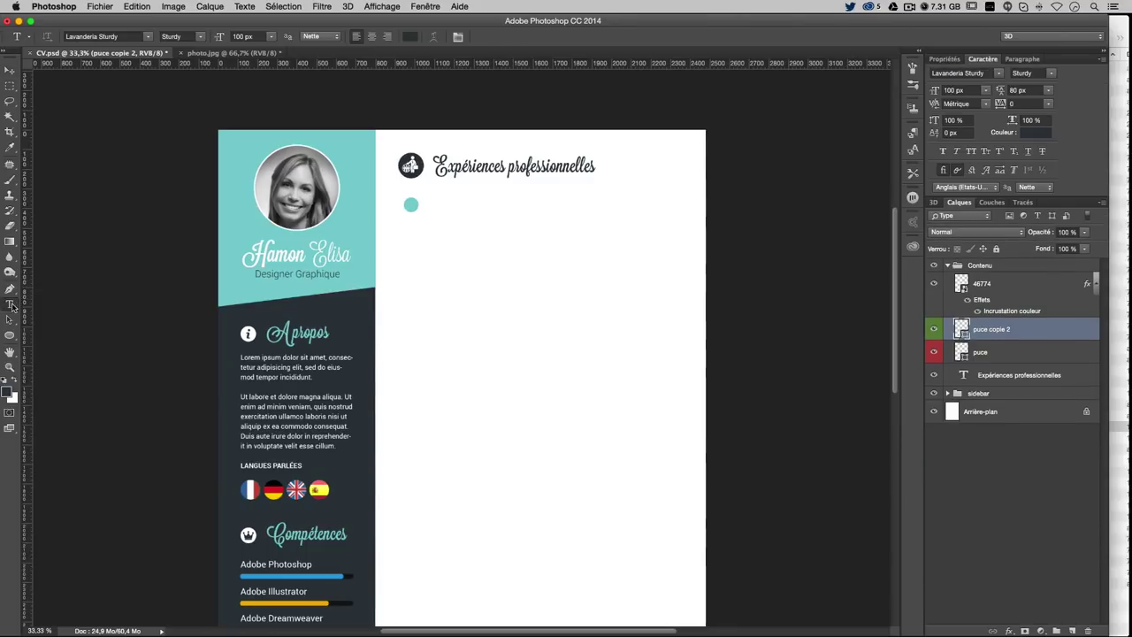
left_click(459, 206)
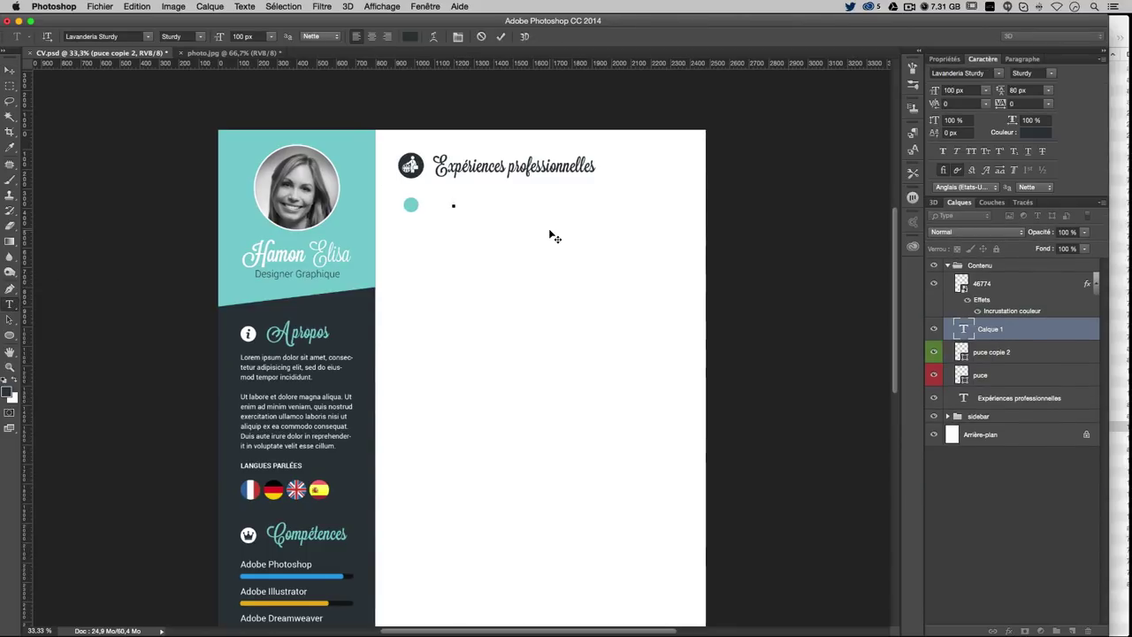
type("D")
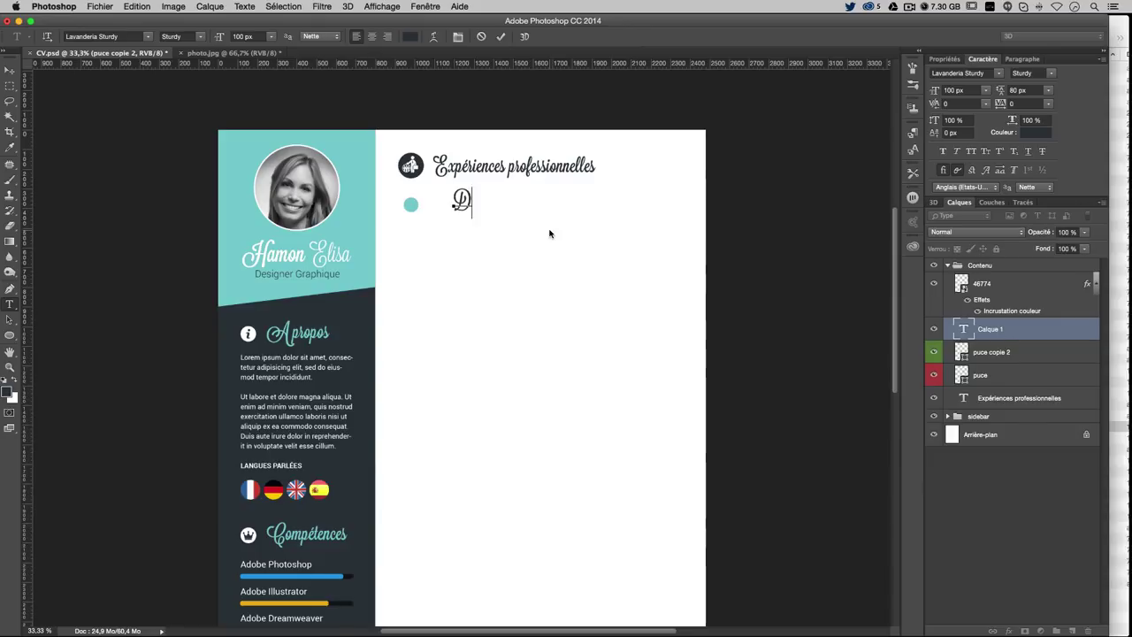
type("e")
key("ctrl+a")
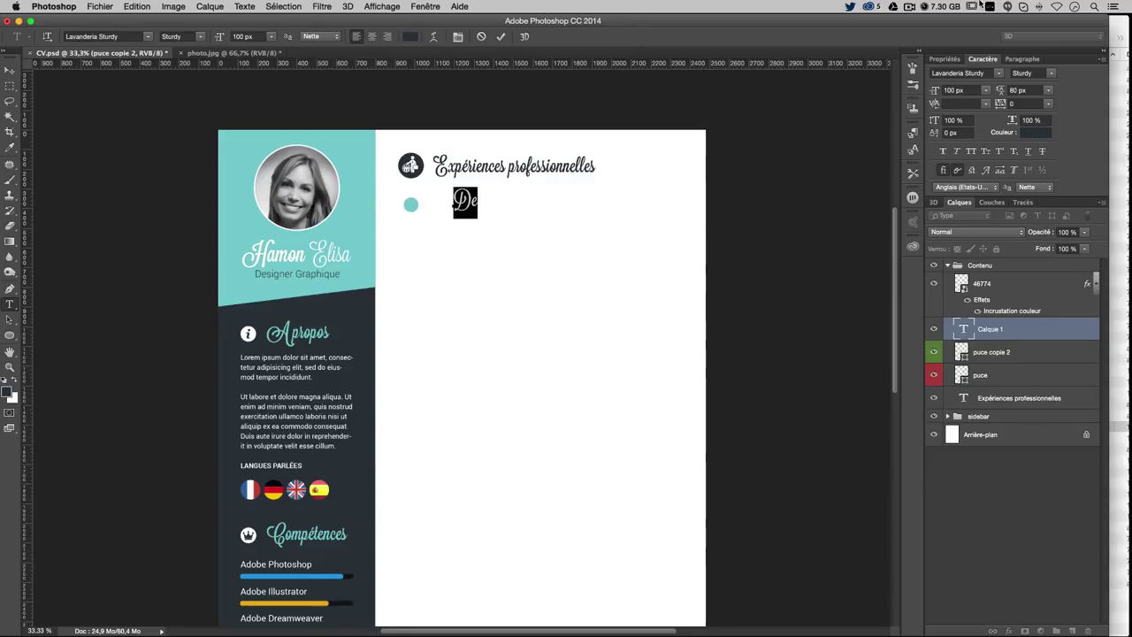
left_click(979, 72)
type("rob")
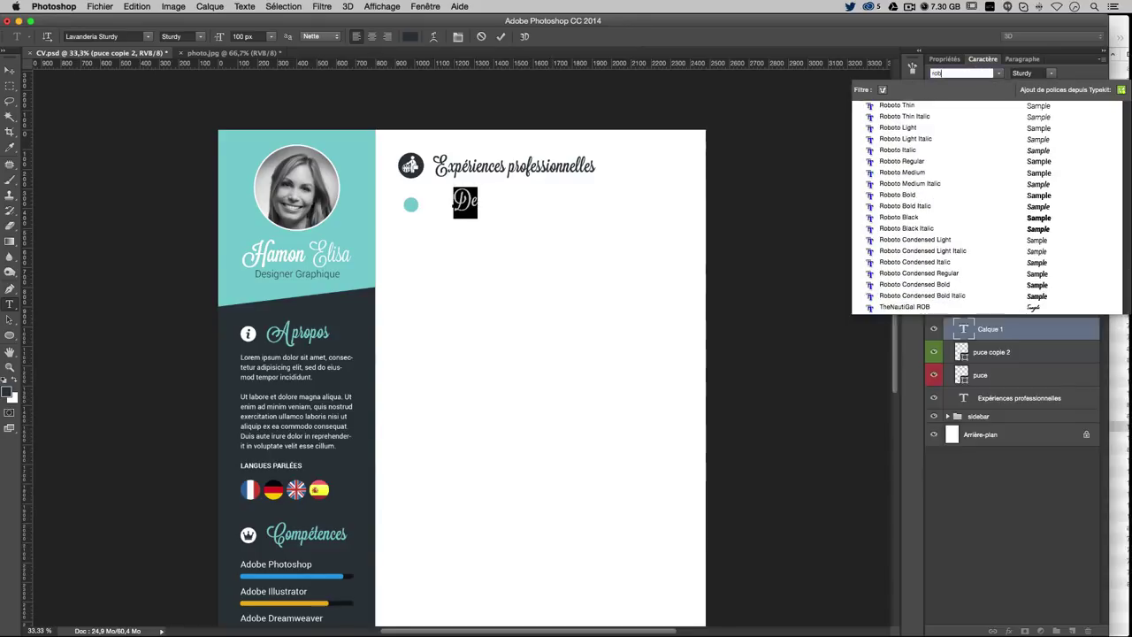
type("o")
left_click(938, 217)
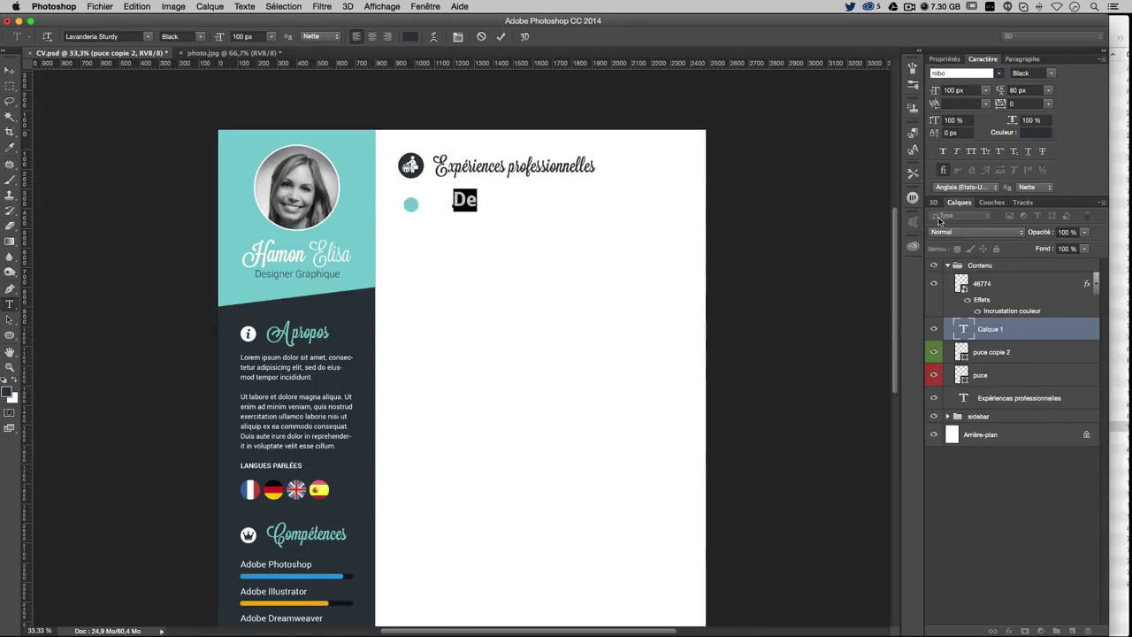
left_click(971, 151)
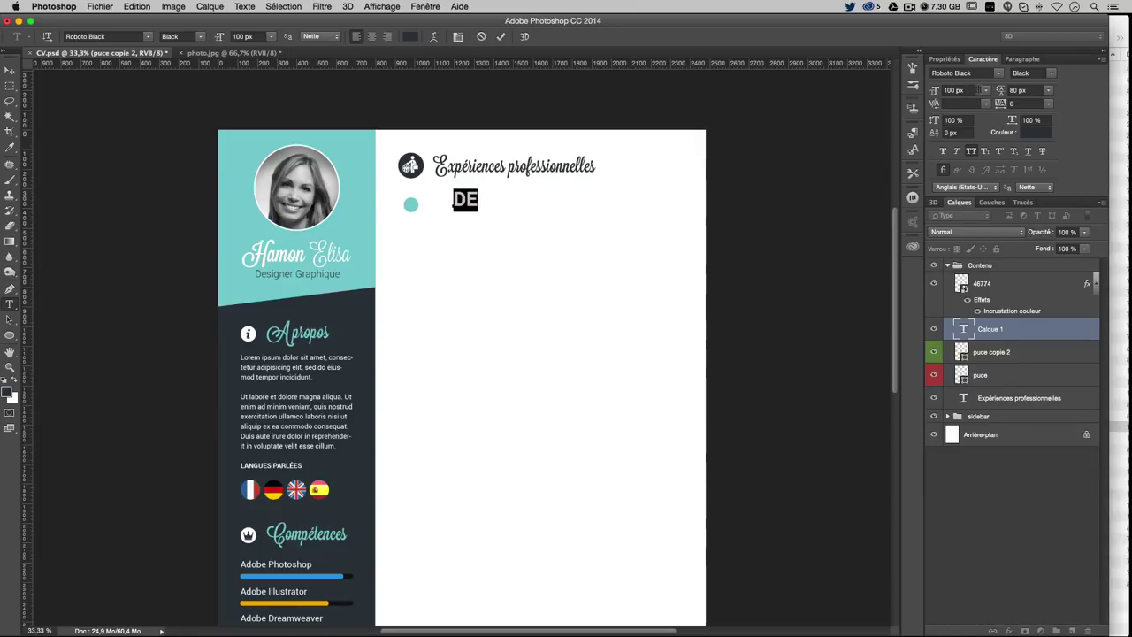
- Set the title text size to 60 px
left_click(978, 90)
double_click(953, 91)
type("6")
key("Return")
key("Return")
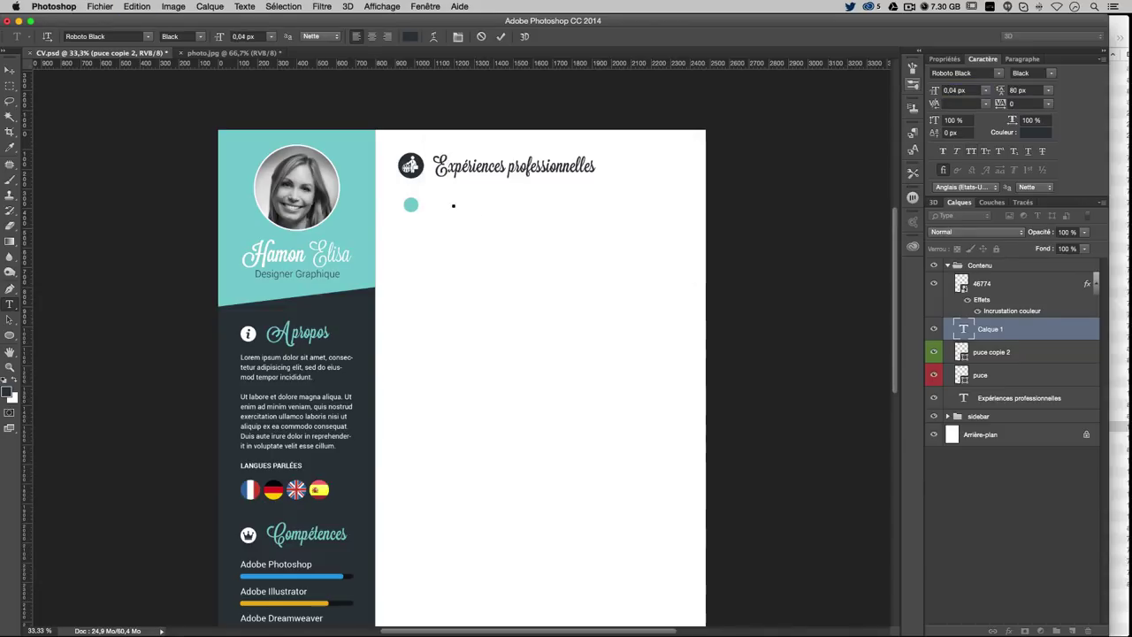
left_click(963, 89)
type("60")
key("Return")
key("ctrl+z")
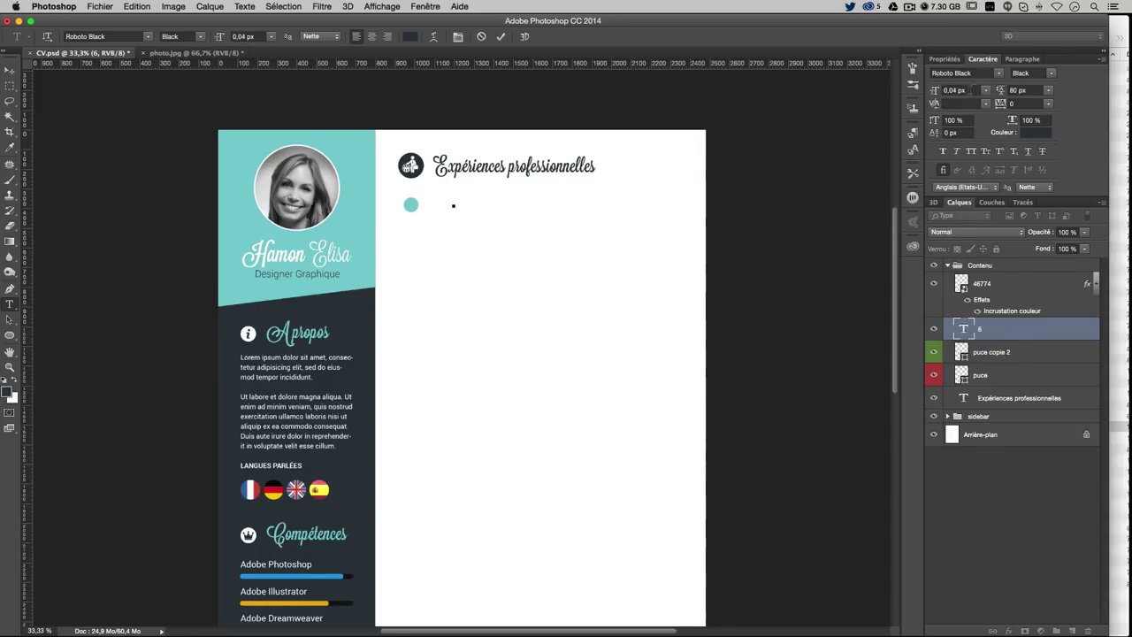
left_click(968, 90)
type("60")
key("Return")
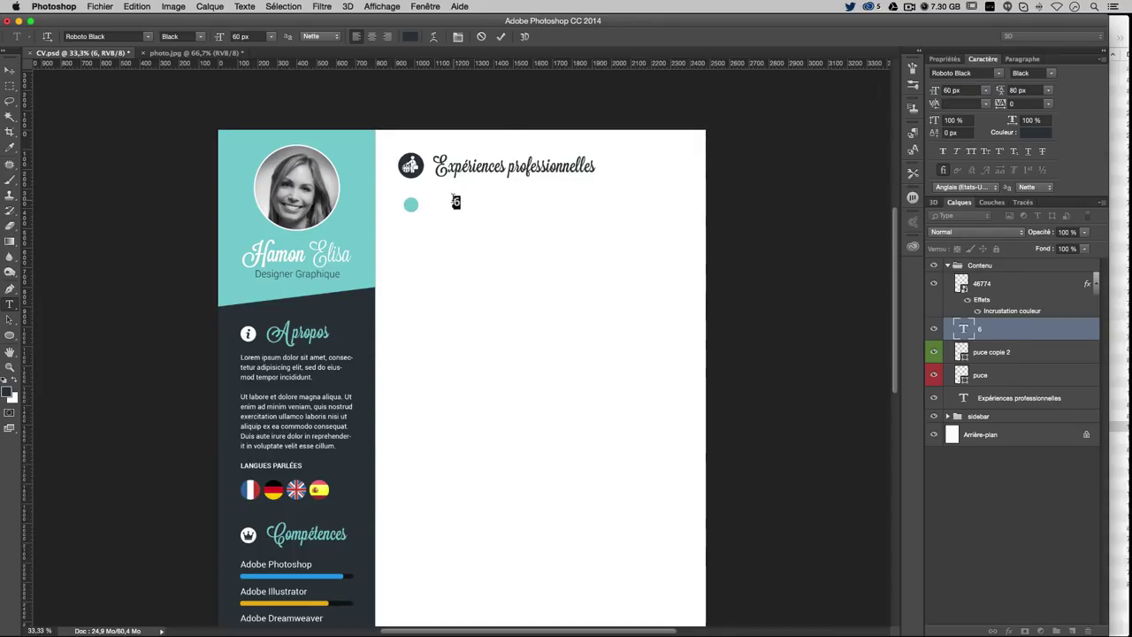
- Type the job title DESIGNER GRAPHIQUE WEB & PRINT in all caps and commit it
type("de")
key("BackSpace")
type("g")
type("ner")
key("ctrl+a")
left_click(972, 151)
left_click(498, 215)
type("raph")
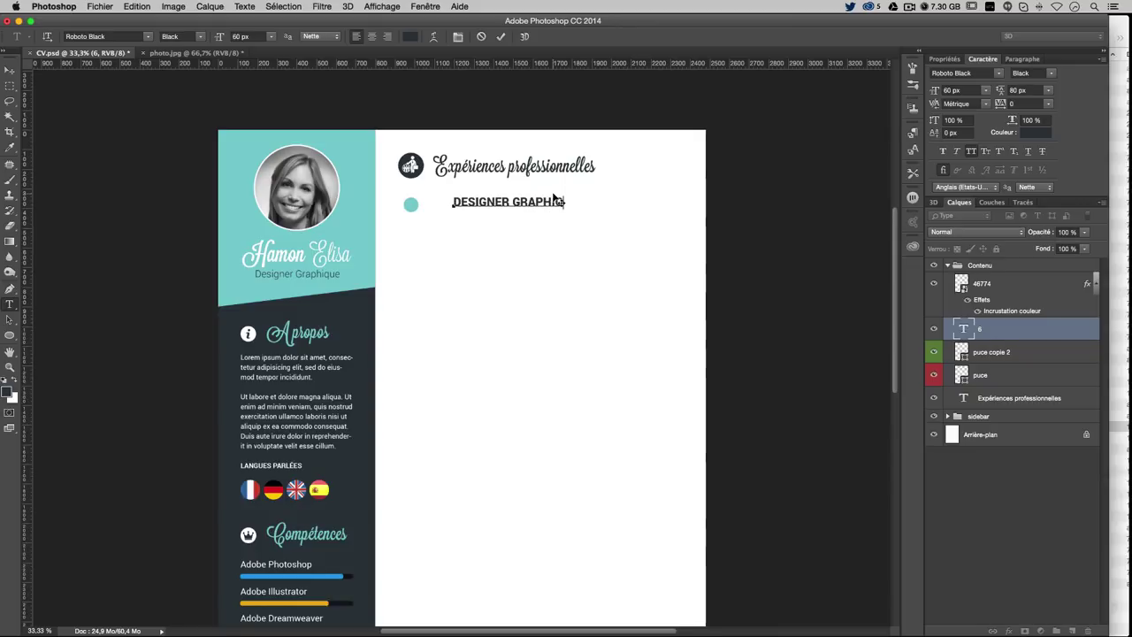
type("b ")
type("pr")
left_click(10, 70)
- Align the title next to the teal bullet using the guides and arrow nudges
key("ctrl+semicolon")
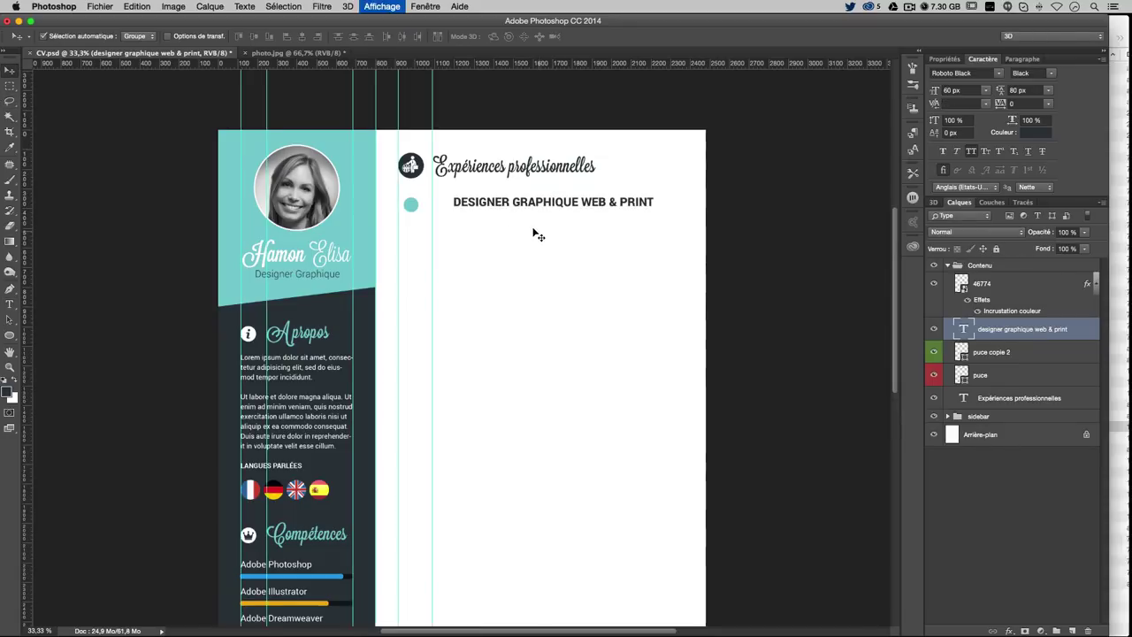
left_click_drag(514, 223, 469, 226)
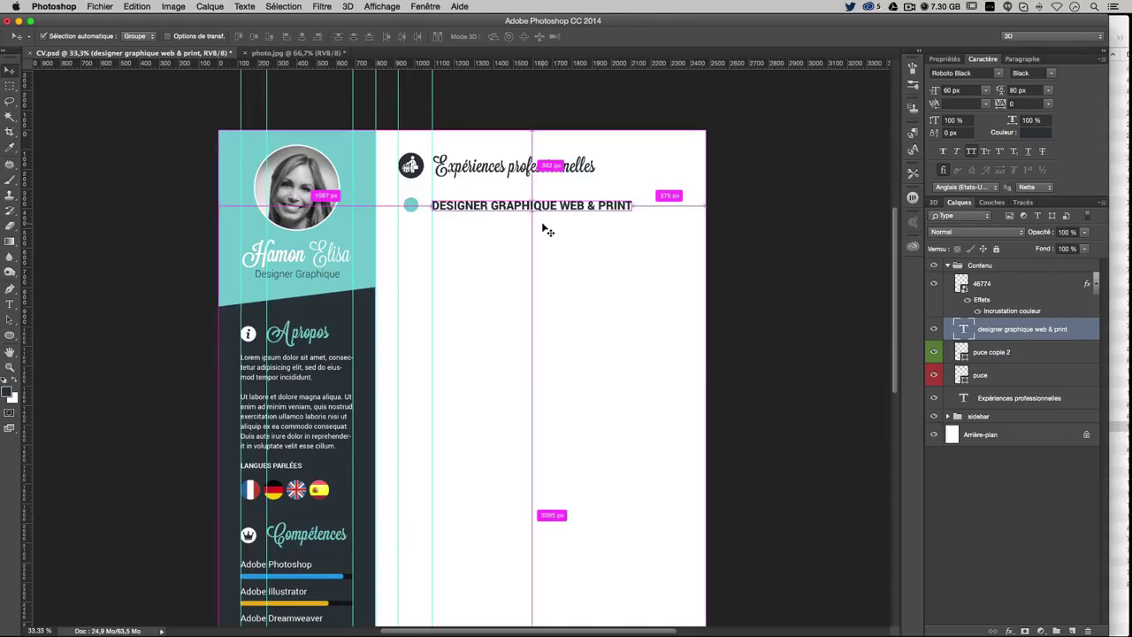
key("ctrl+semicolon")
key("Up")
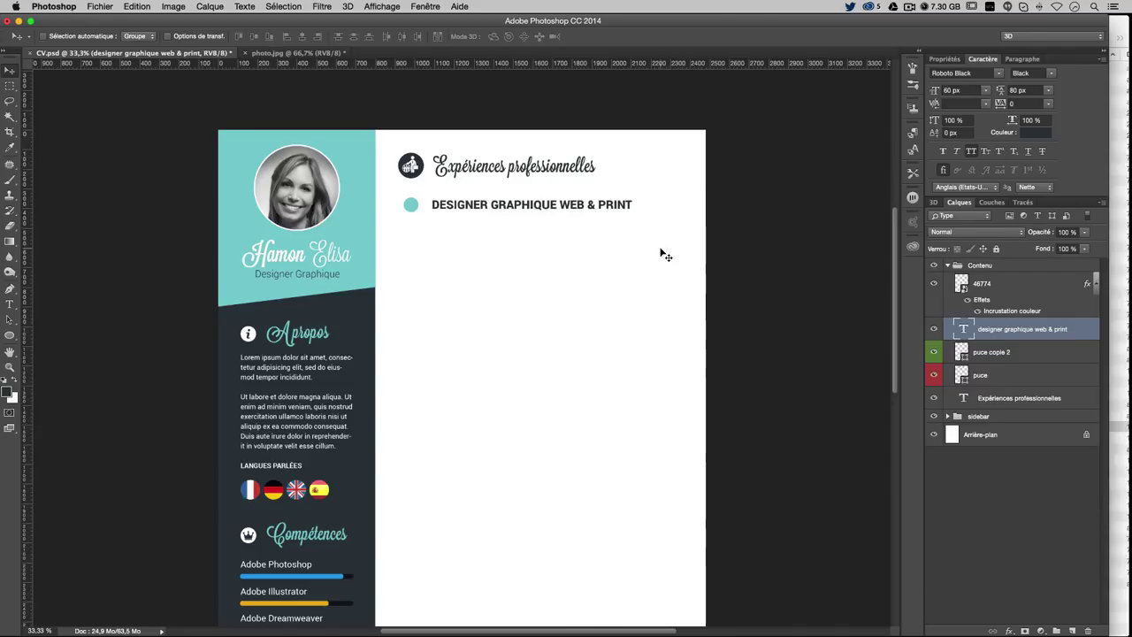
key("Right")
key("Right")
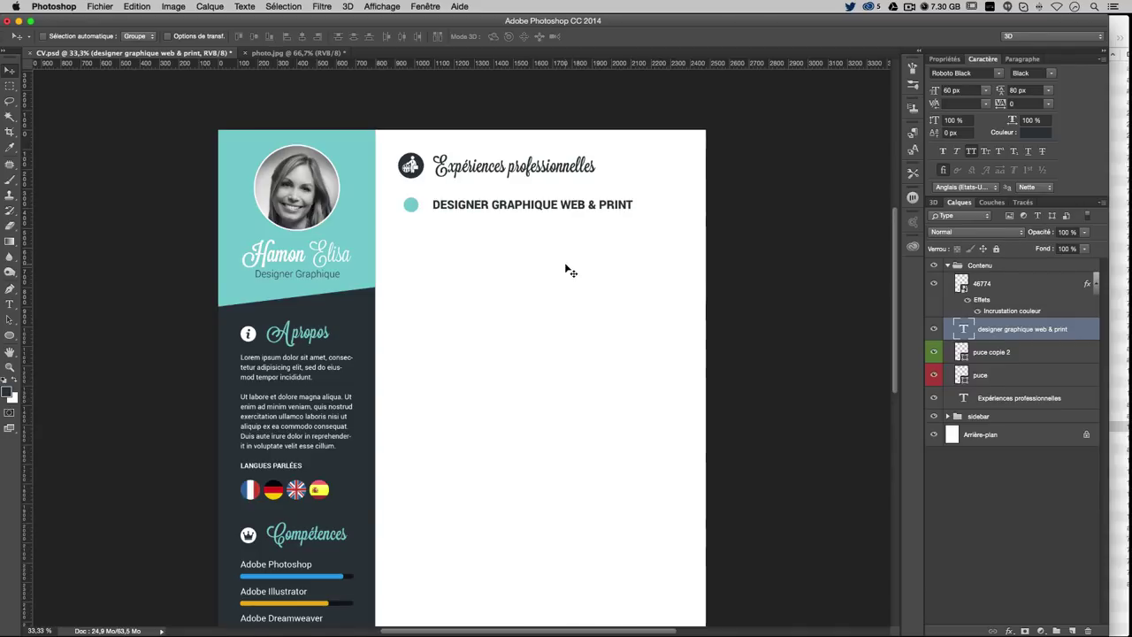
- Add a COLLECTIF TEAM8 second line under the title at 35 px
left_click(9, 303)
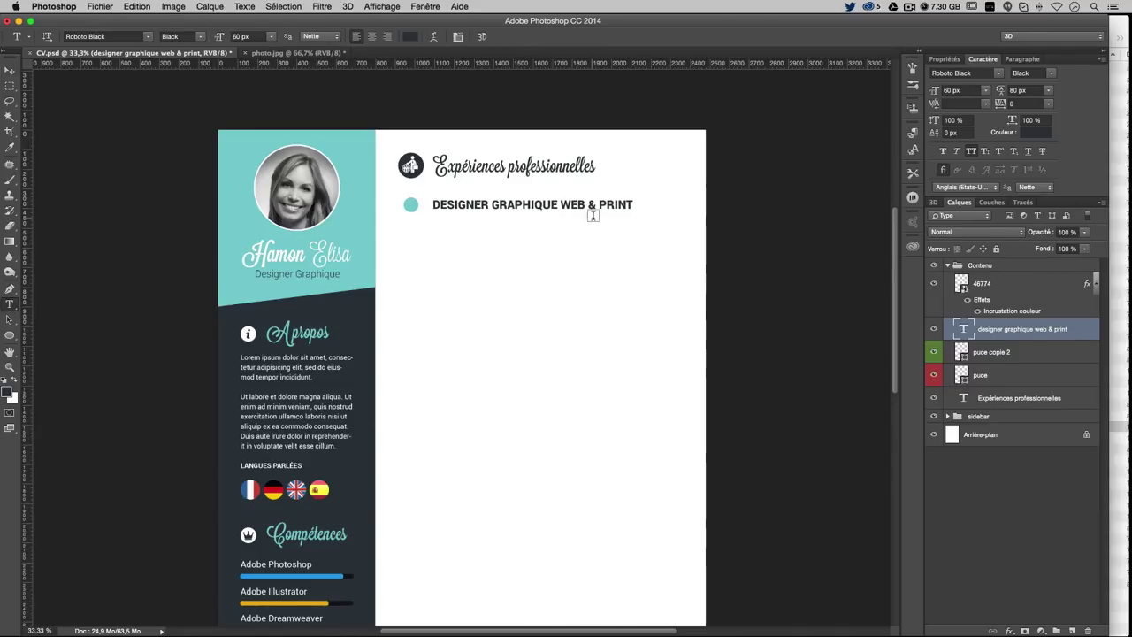
left_click(639, 209)
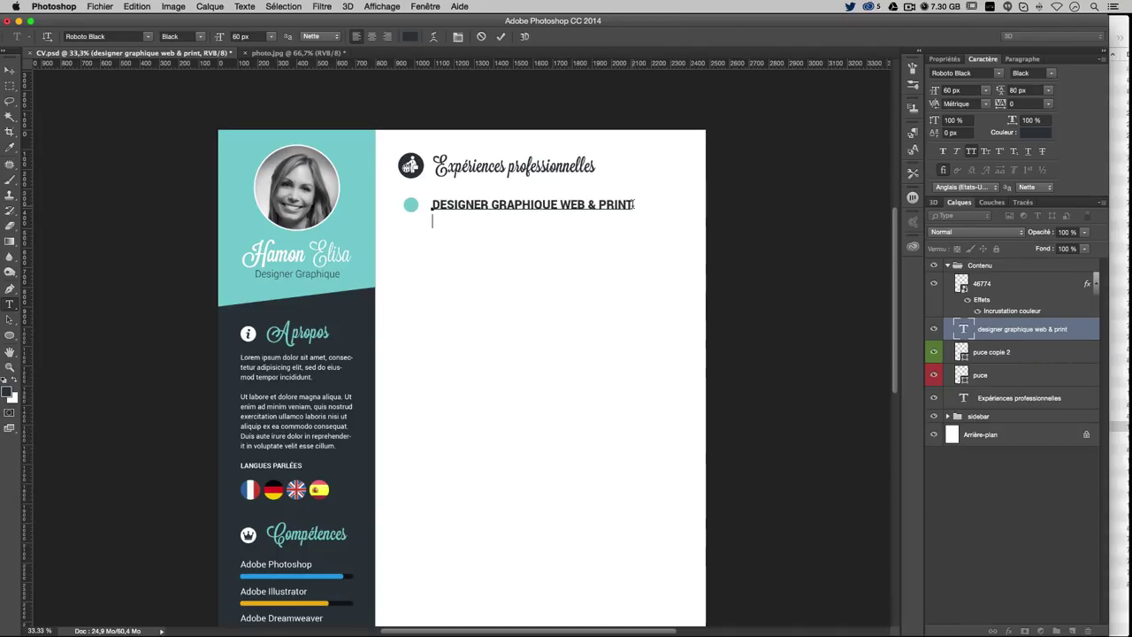
type("COLLECT")
type("IF TEAM8")
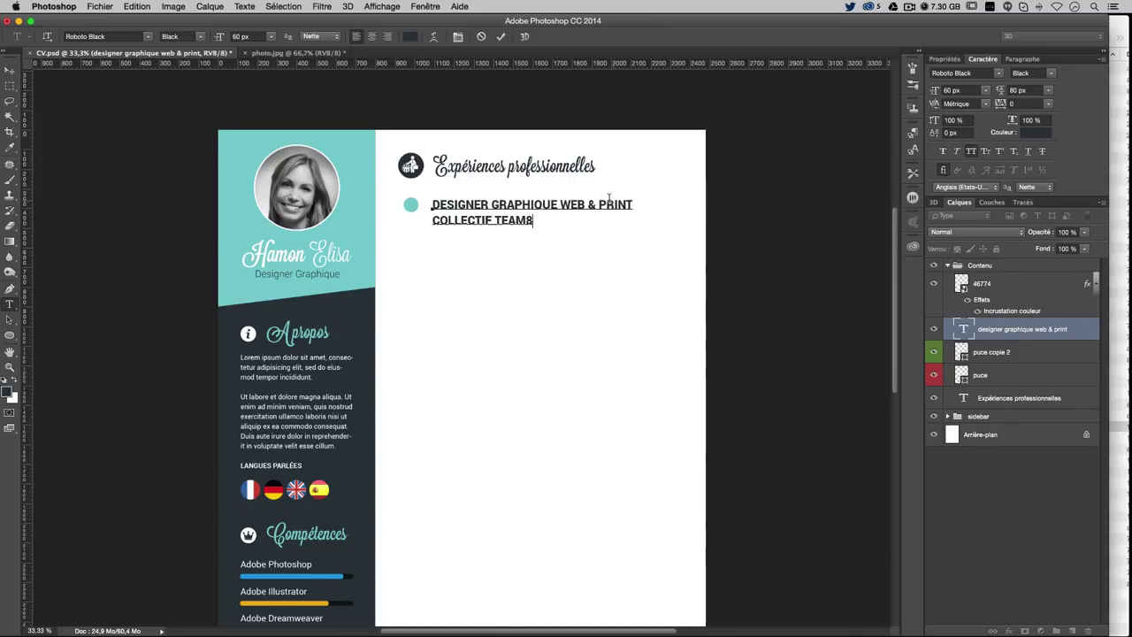
left_click_drag(533, 220, 398, 208)
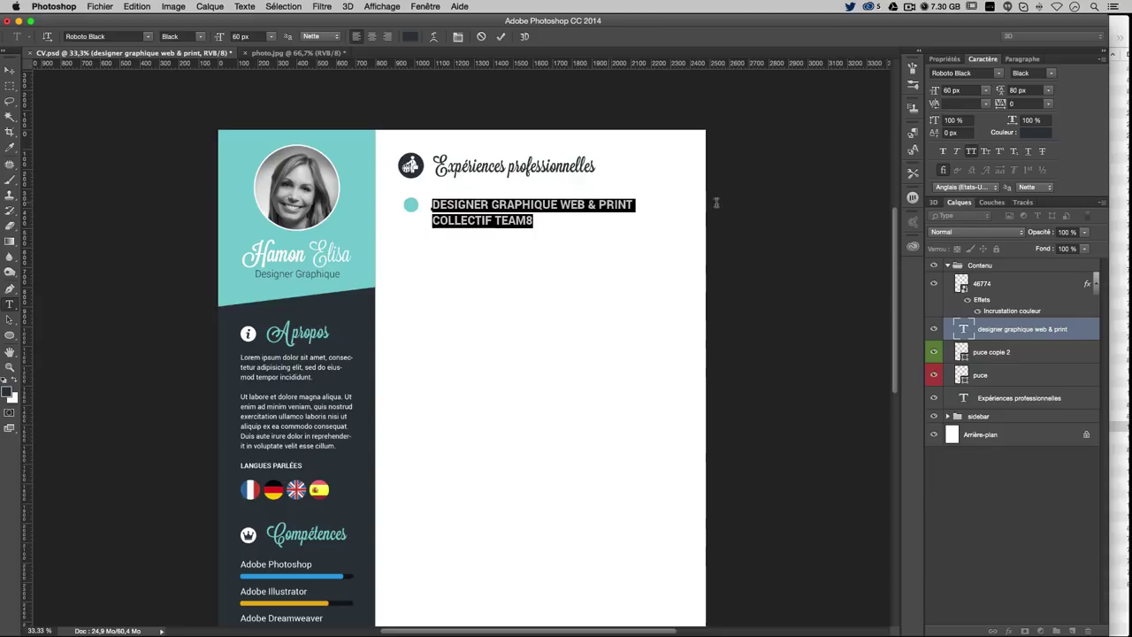
left_click(951, 90)
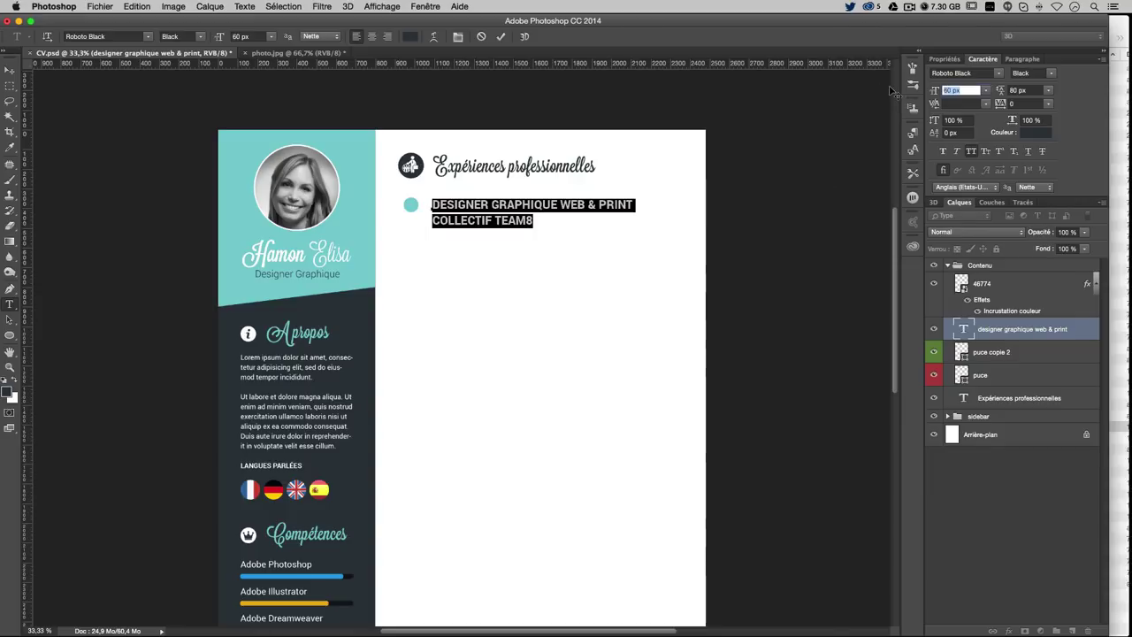
left_click_drag(431, 221, 534, 220)
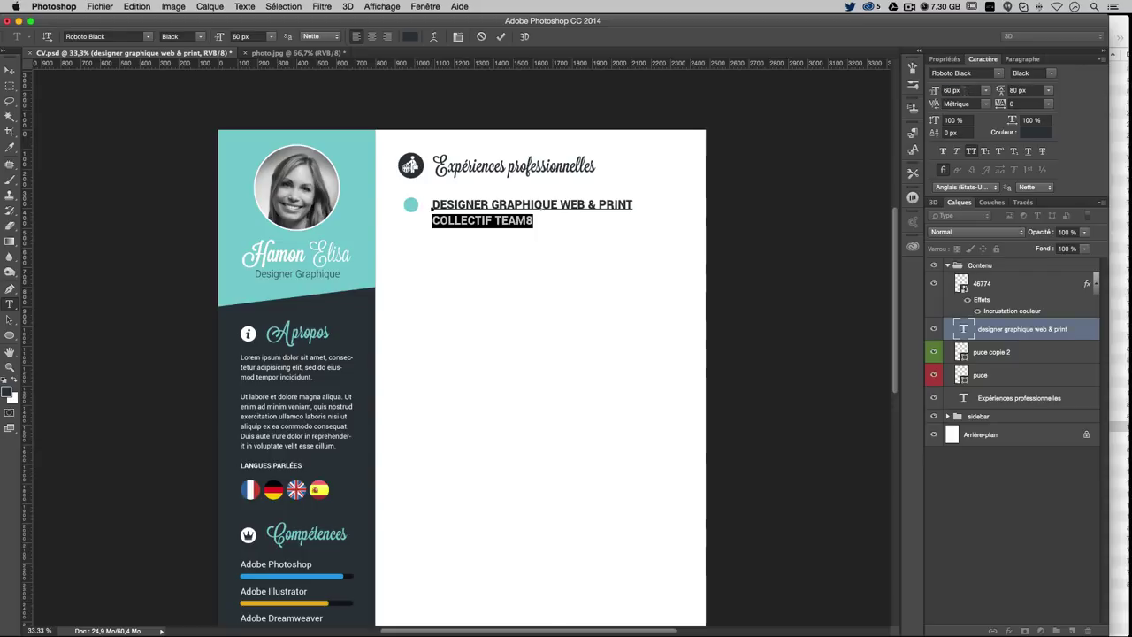
left_click(951, 90)
type("35")
key("Return")
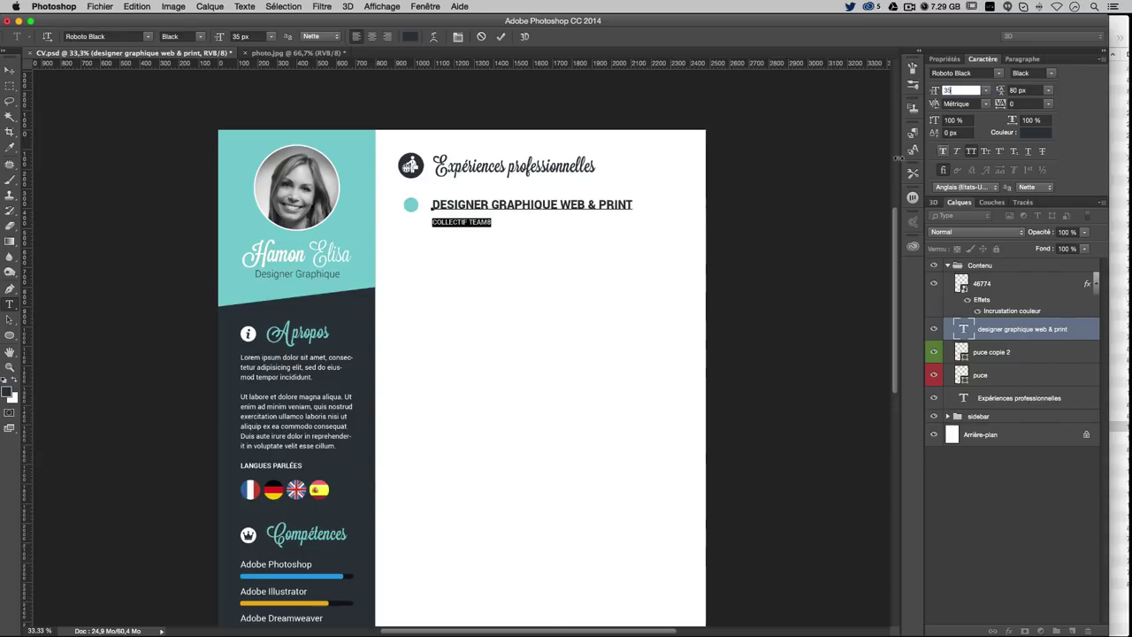
- Colour the company line grey #777
left_click(1024, 134)
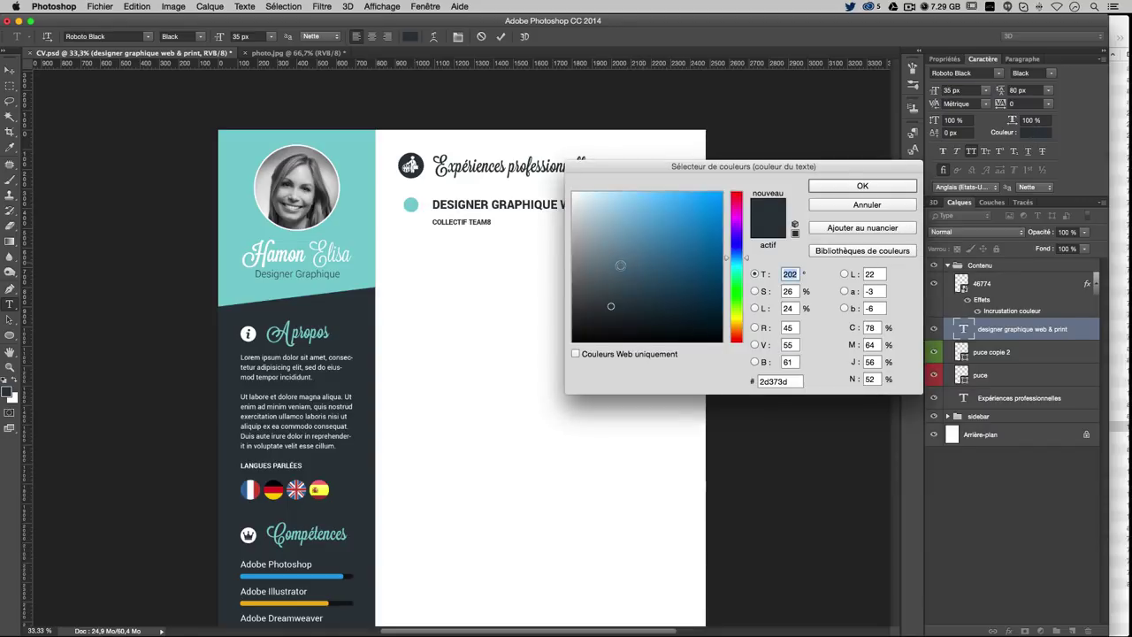
left_click_drag(651, 269, 548, 267)
left_click(354, 315)
mouse_move(614, 305)
left_mouse_down()
mouse_move(612, 264)
mouse_move(551, 262)
left_mouse_up()
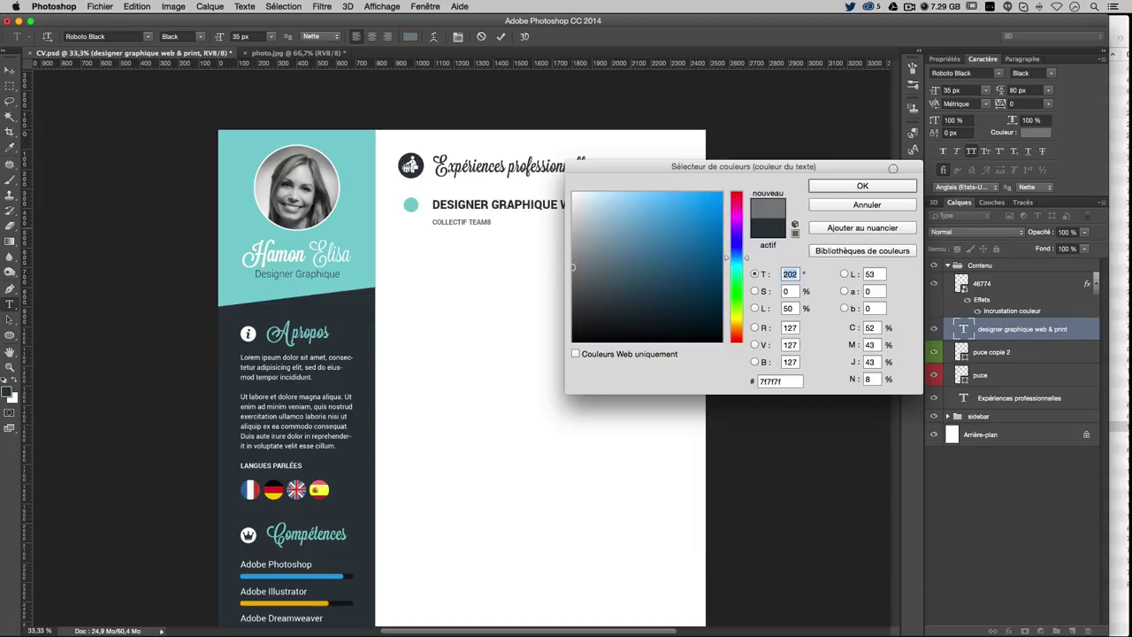
left_click(769, 380)
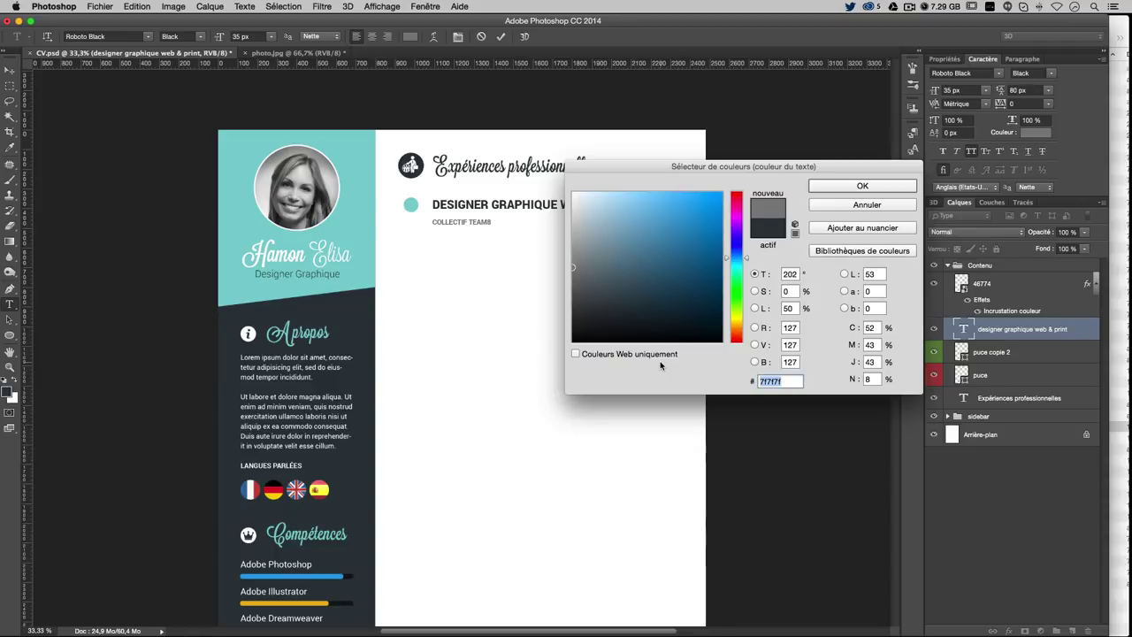
type("777")
key("Return")
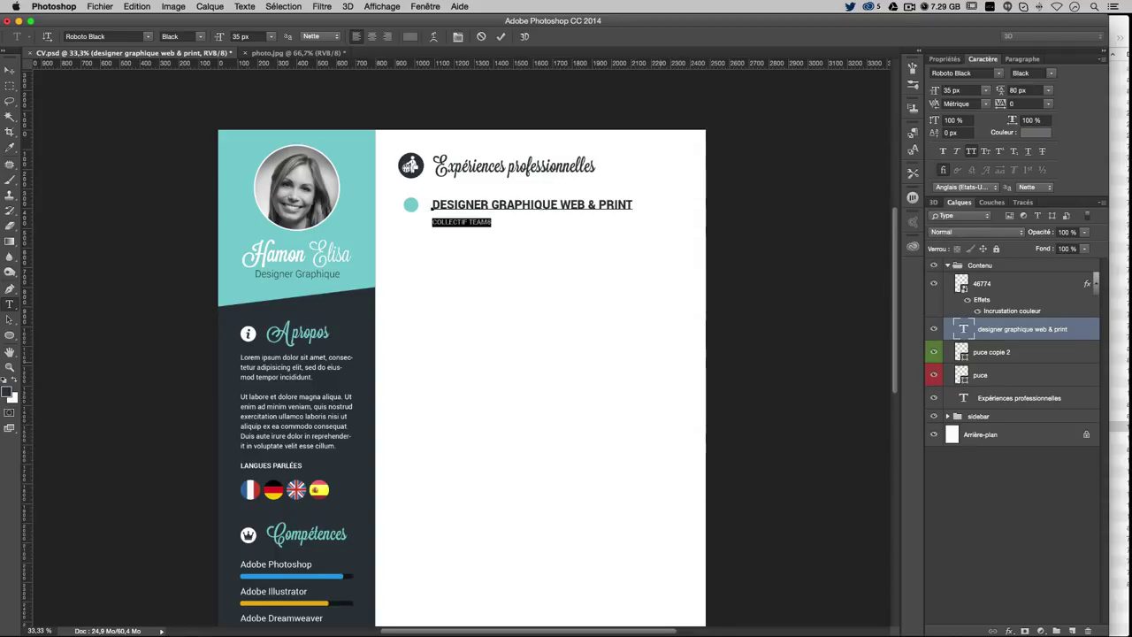
- Try Regular and then Light font weights on the company line
left_click(1056, 75)
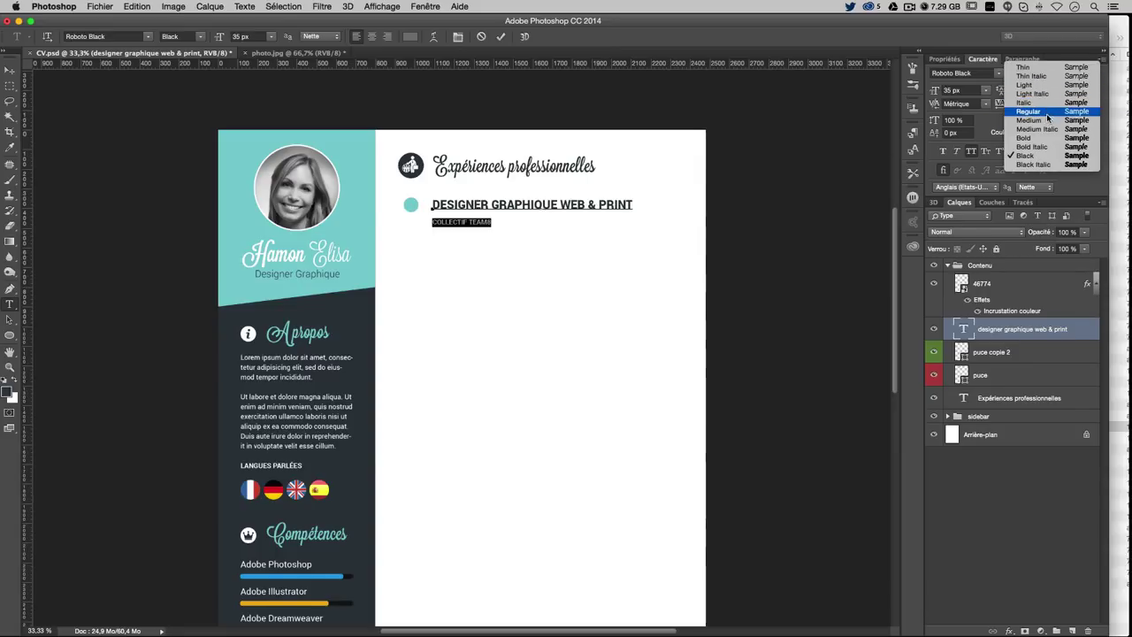
left_click(1048, 117)
left_click_drag(469, 222, 490, 220)
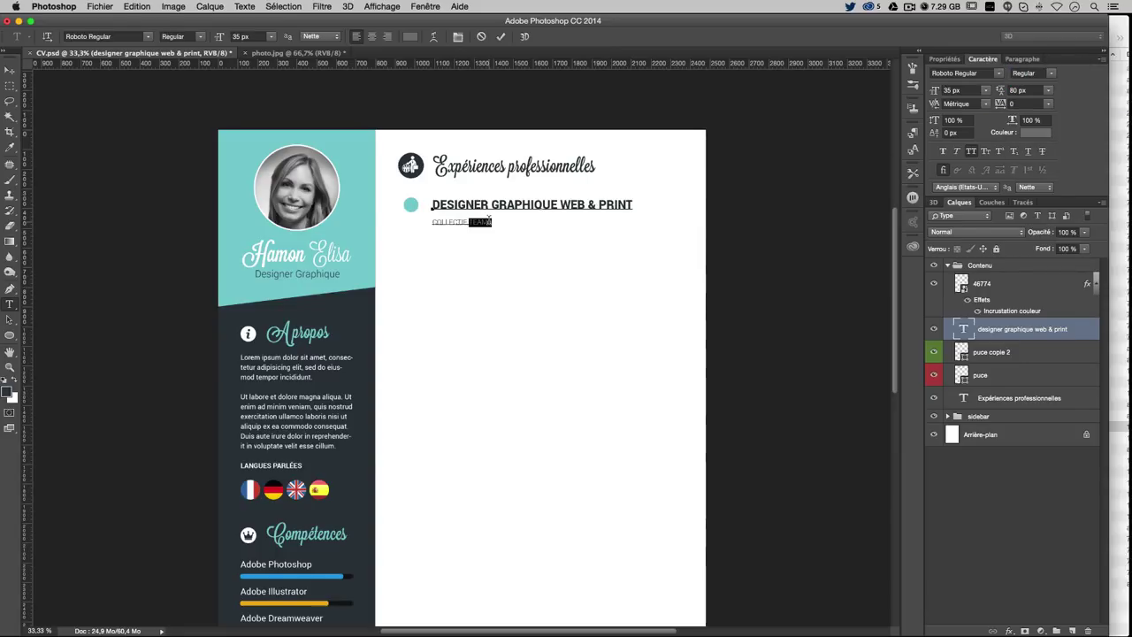
triple_click(488, 220)
left_click(1054, 73)
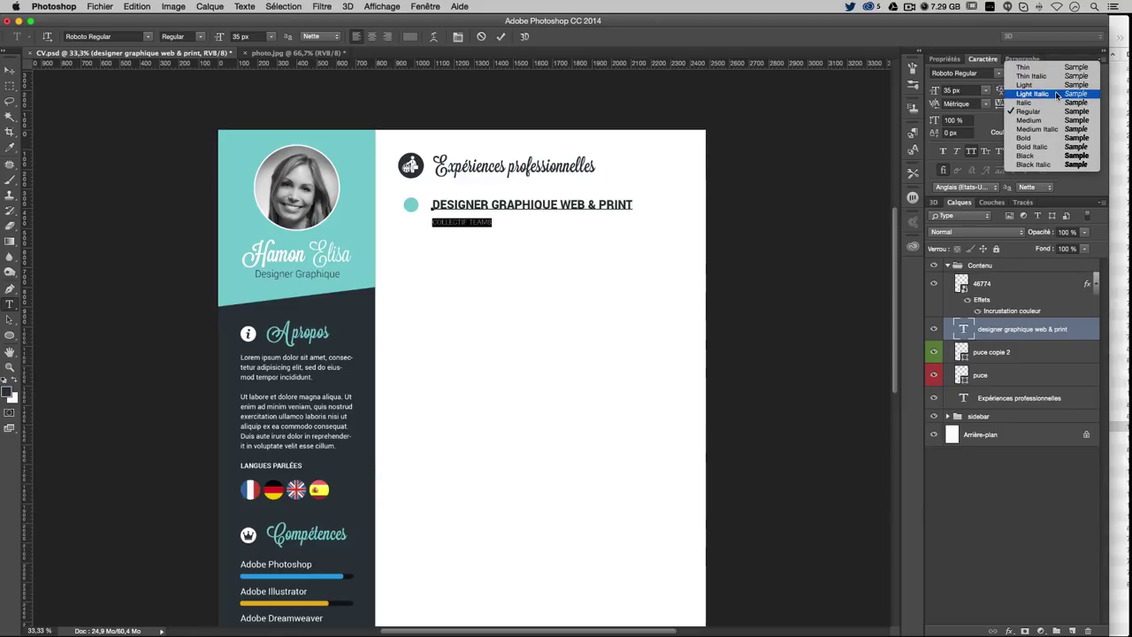
left_click(1053, 85)
left_click(9, 69)
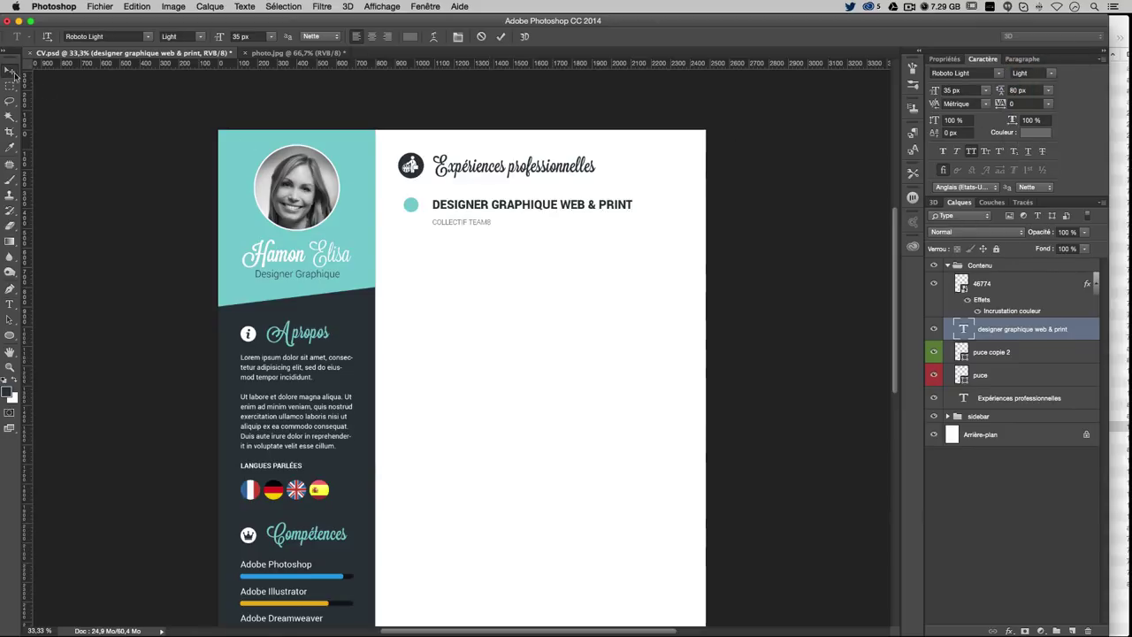
- Set the COLLECTIF TEAM8 line to Roboto Regular and bring the images folder forward
key("t")
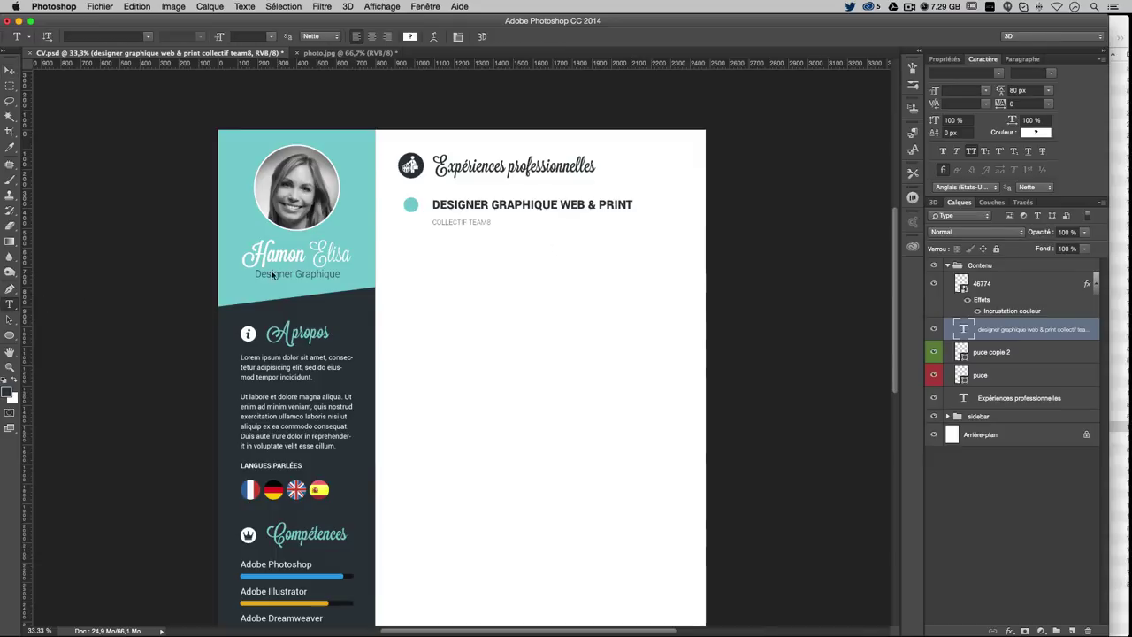
left_click_drag(492, 222, 469, 224)
key("ctrl+a")
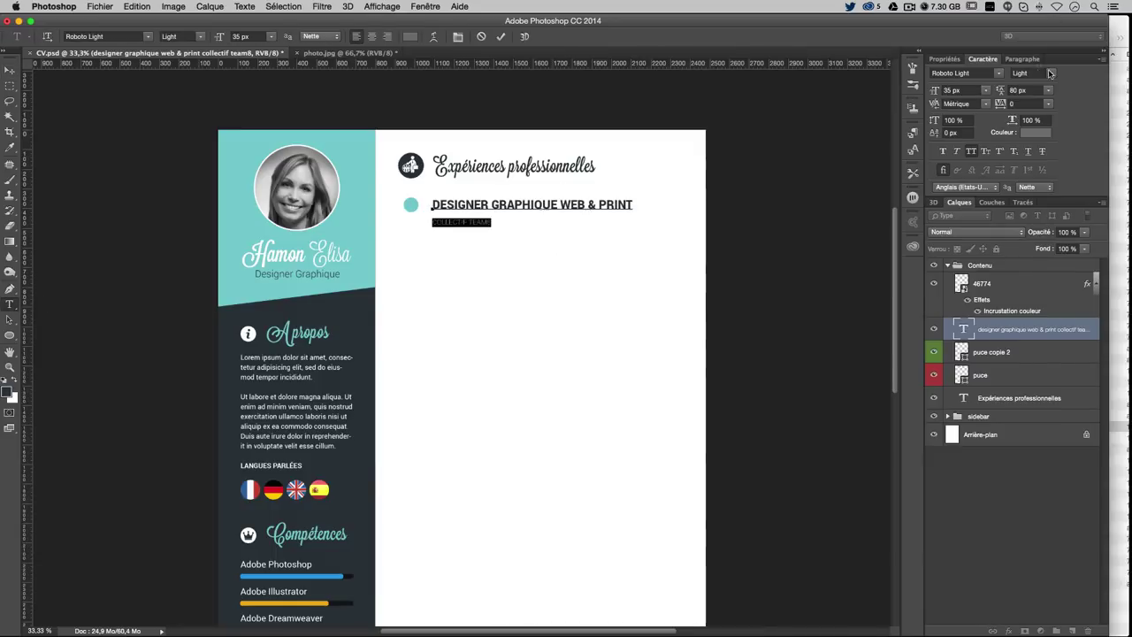
left_click(1050, 73)
left_click(1026, 115)
left_click(10, 69)
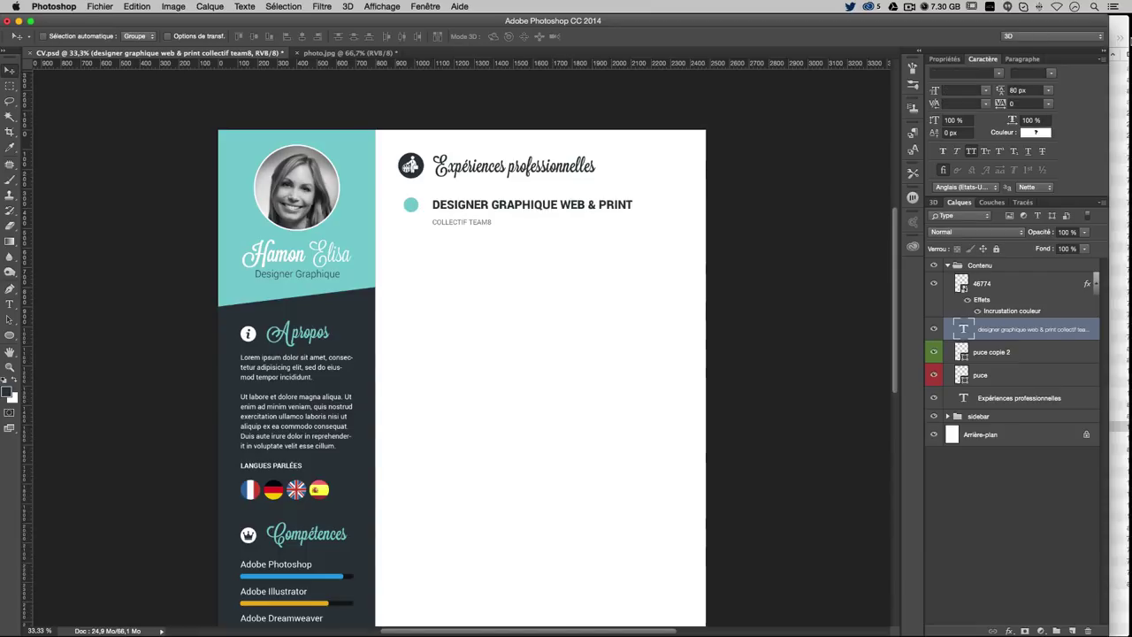
left_click(1124, 26)
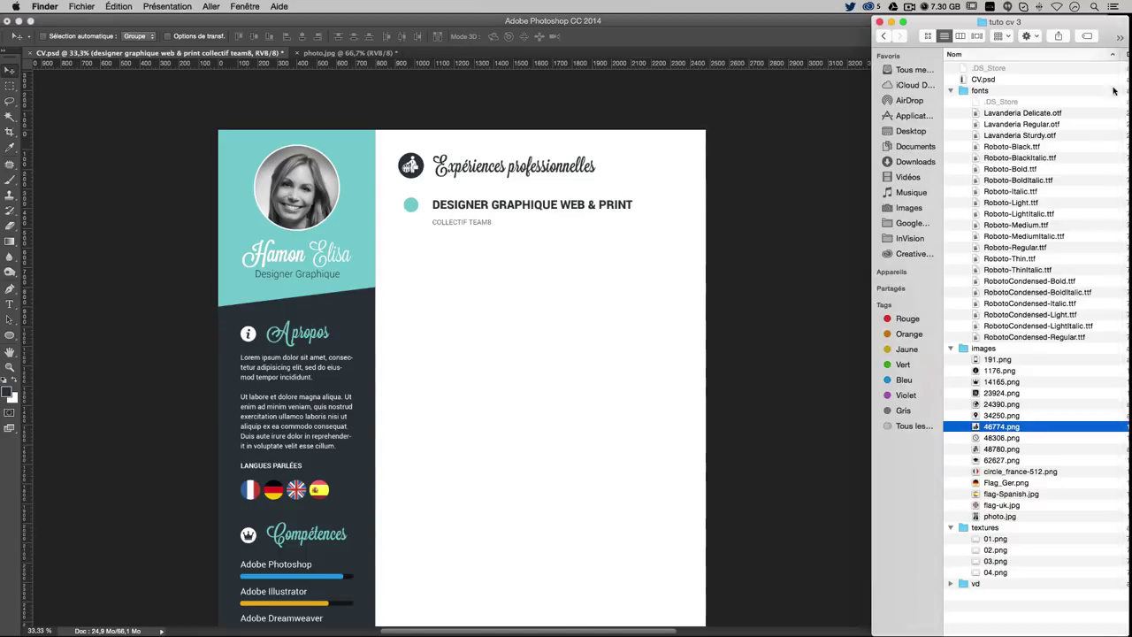
- Place the 48780 icon image from the images folder and scale it down
left_click(992, 371)
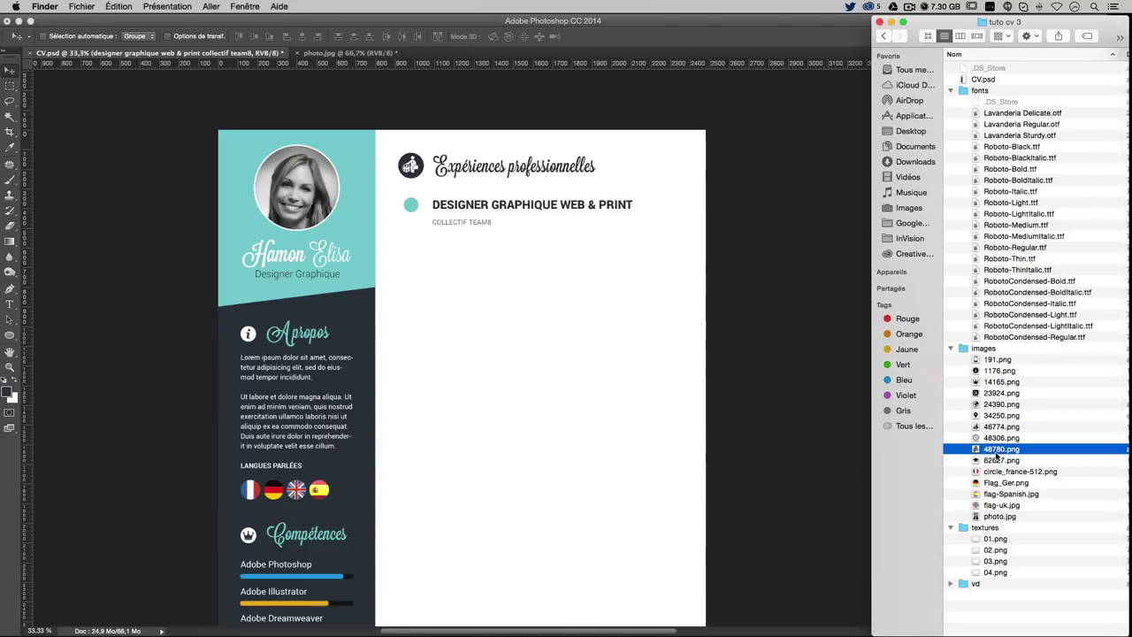
left_click_drag(997, 449, 479, 303)
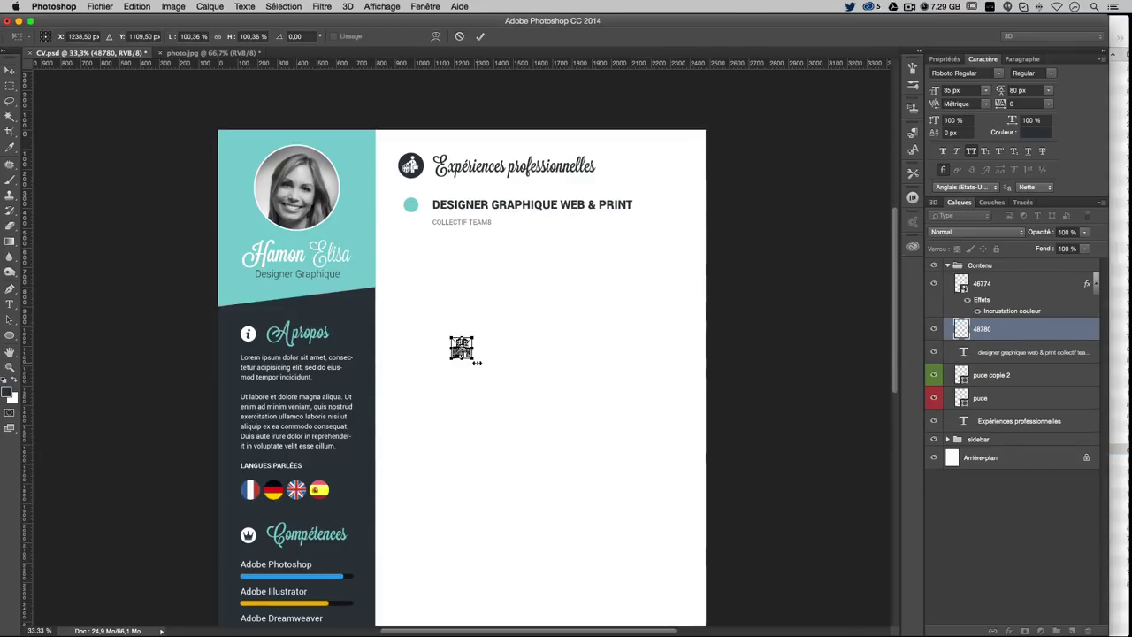
left_click_drag(474, 360, 450, 236)
key("Return")
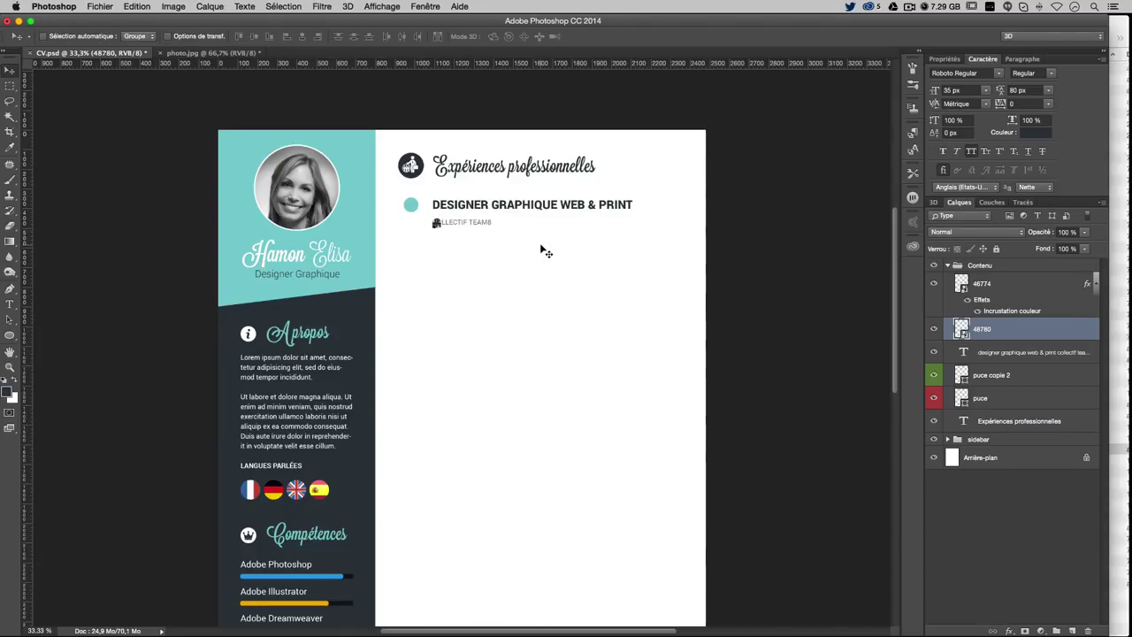
- Switch between the job title text layer and the 48780 icon layer
right_click(573, 216)
left_click(593, 196)
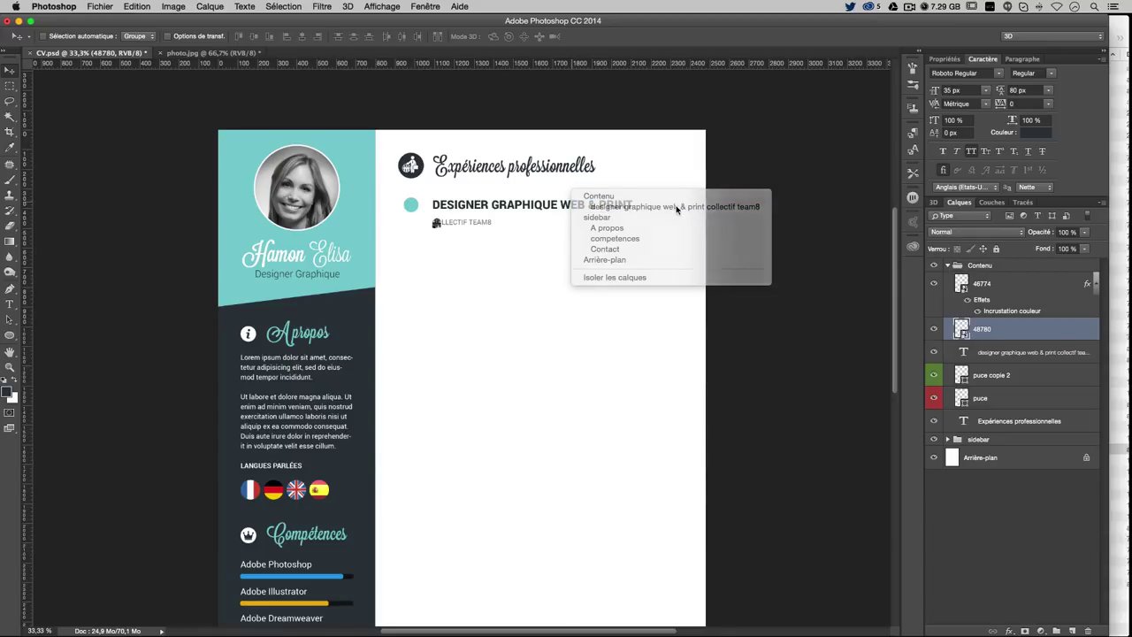
right_click(608, 205)
left_click(699, 206)
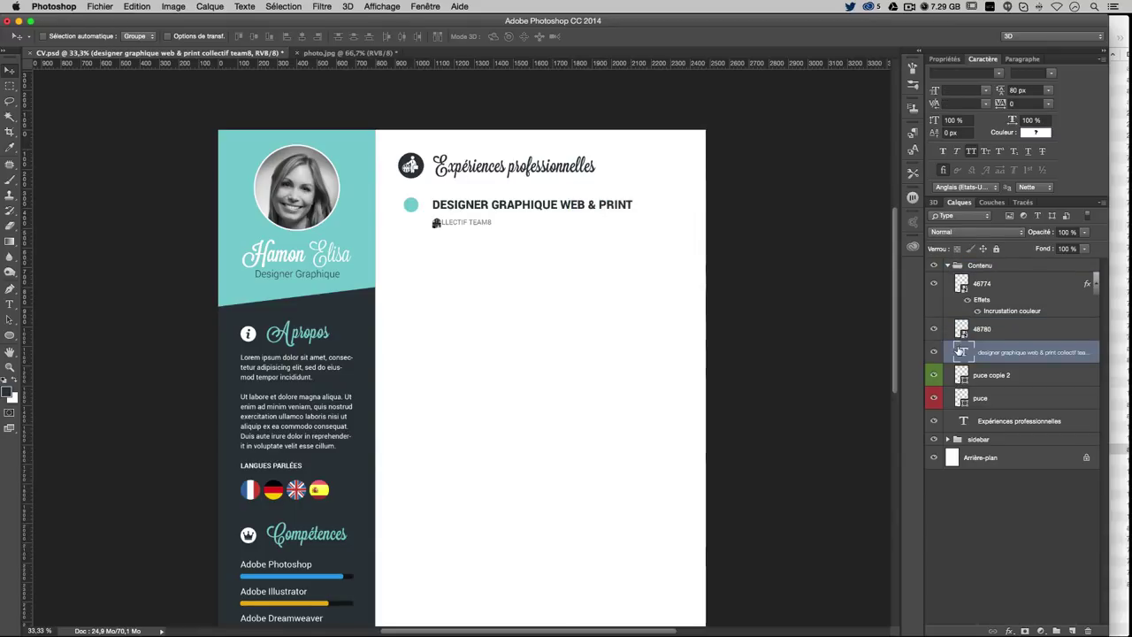
double_click(963, 351)
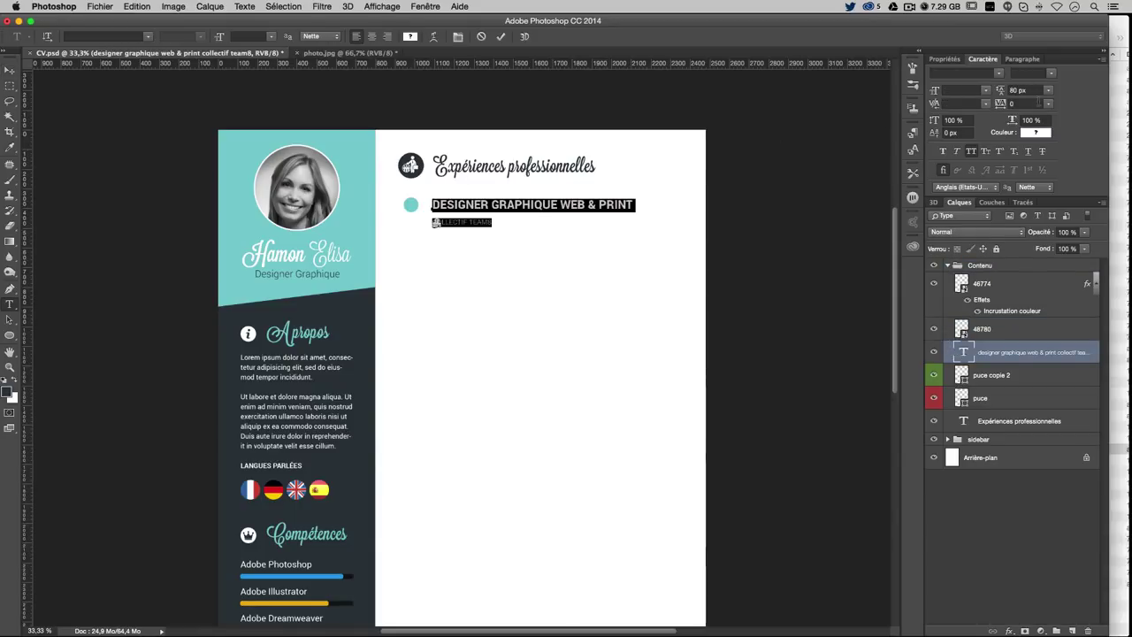
left_click(10, 70)
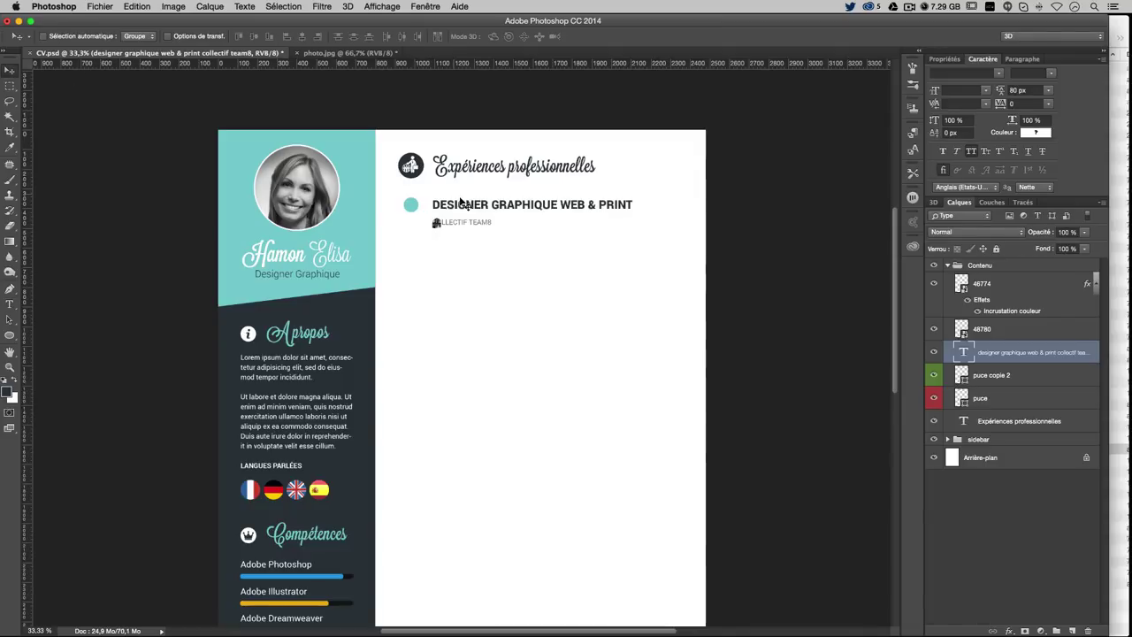
right_click(439, 223)
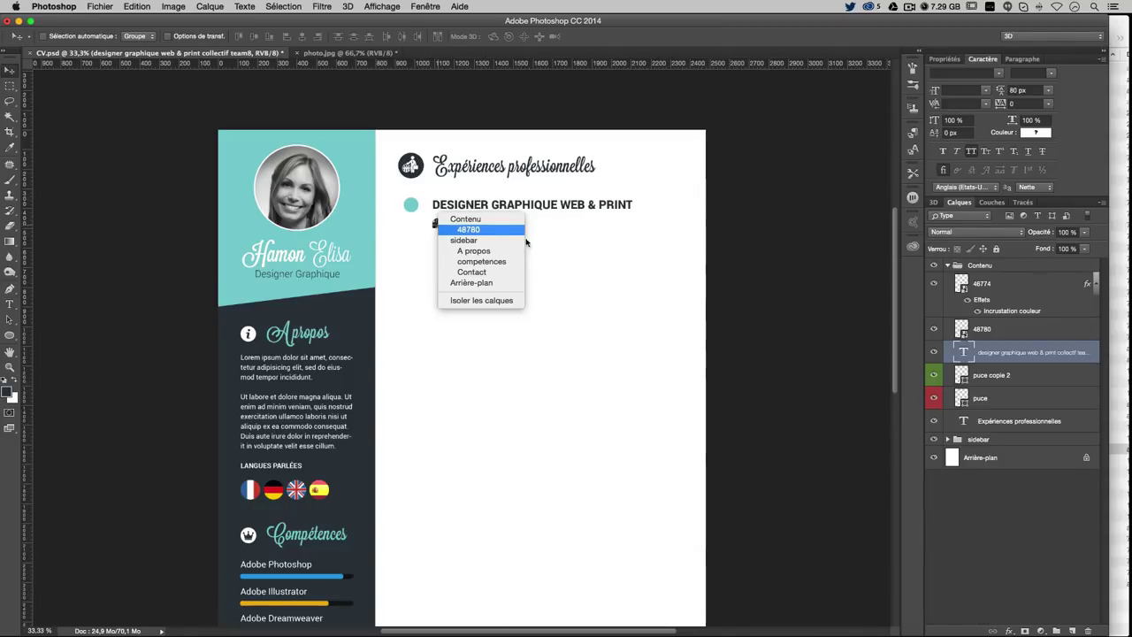
left_click(465, 230)
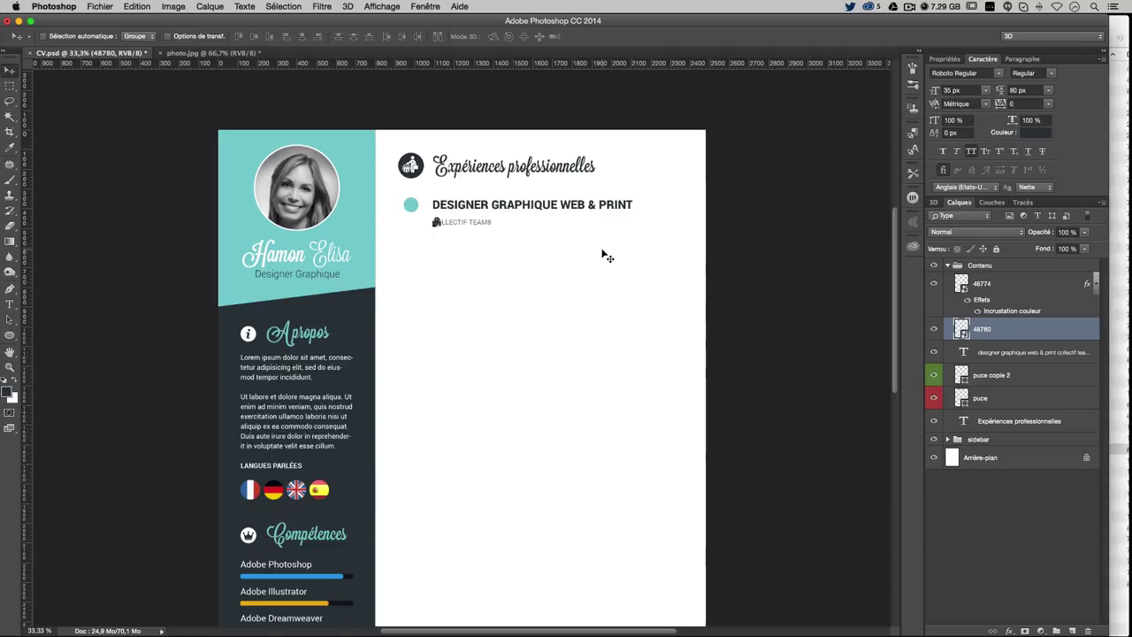
- Select the COLLECTIF TEAM8 text, then commit without changes
left_click(9, 303)
left_click(440, 222)
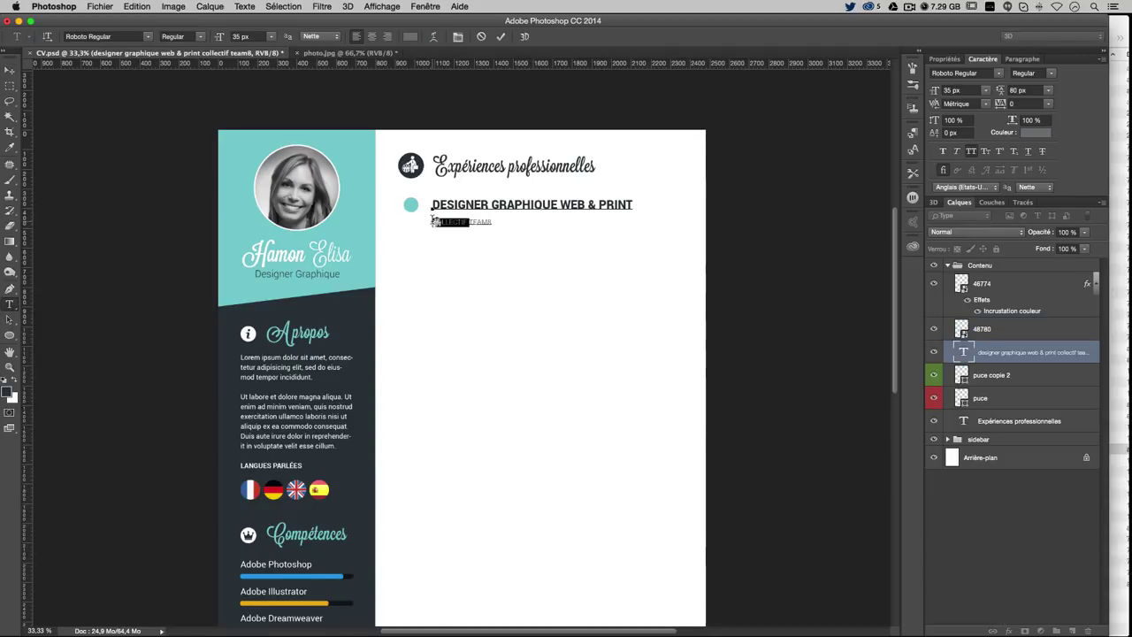
left_click_drag(434, 220, 492, 221)
left_click(511, 219)
left_click(10, 66)
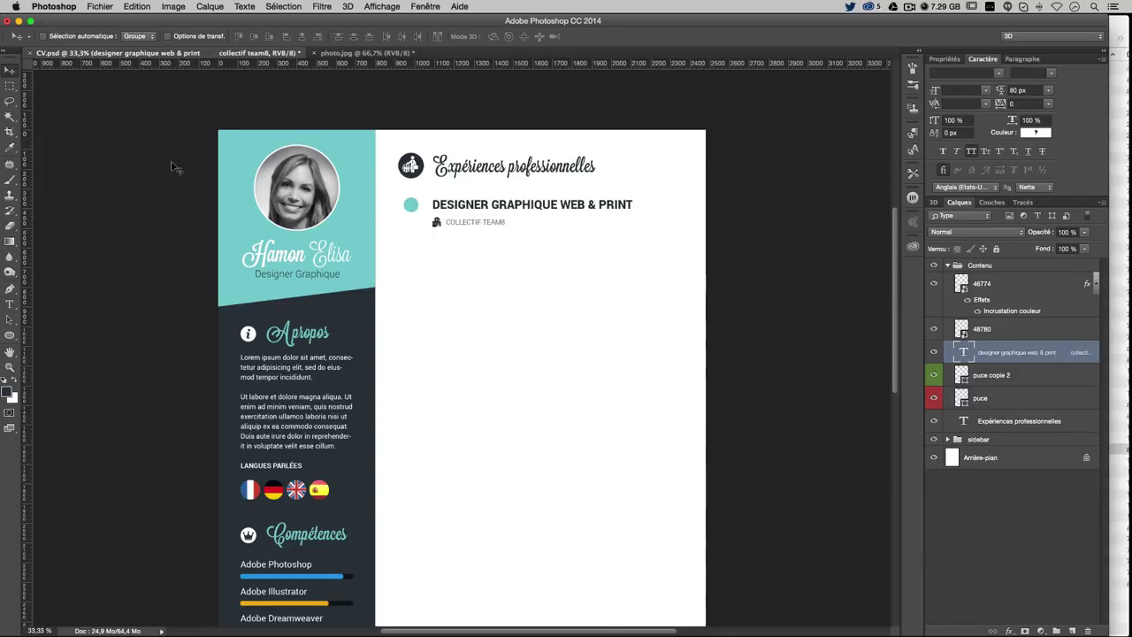
- Add a #7e7e7e Color Overlay to the 48780 icon layer
left_click(984, 329)
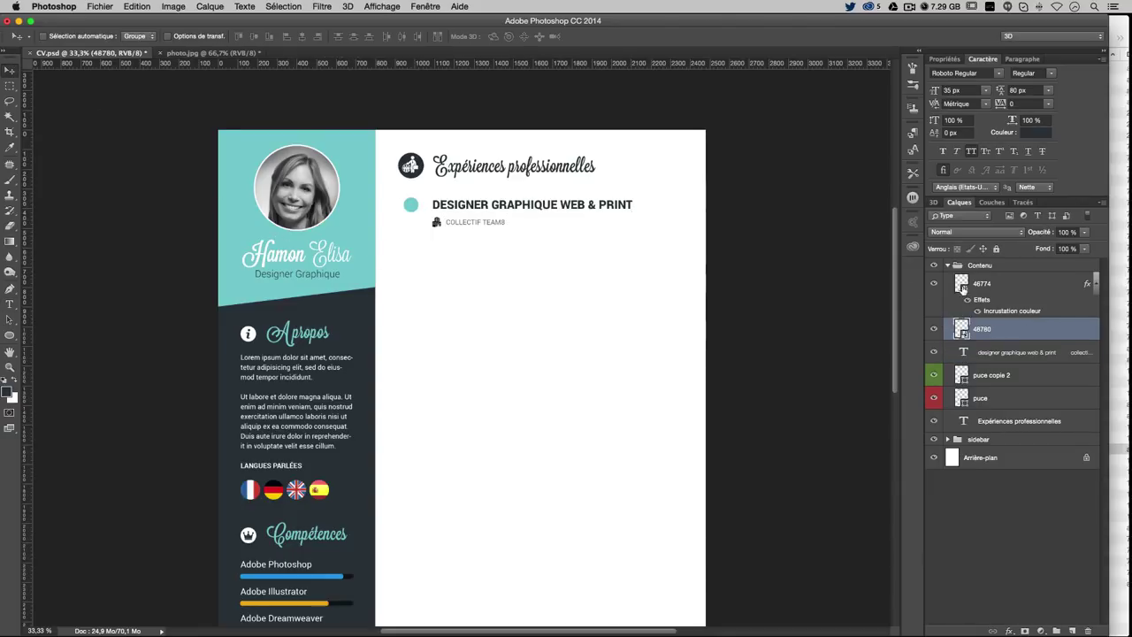
double_click(1020, 334)
left_click(372, 259)
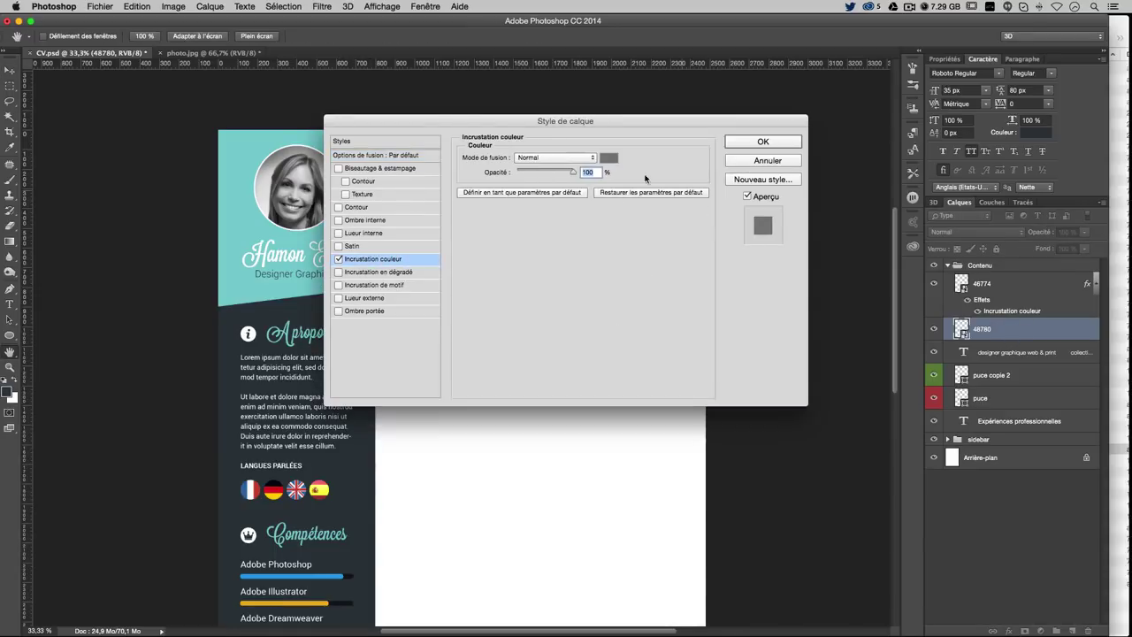
left_click(610, 159)
double_click(792, 380)
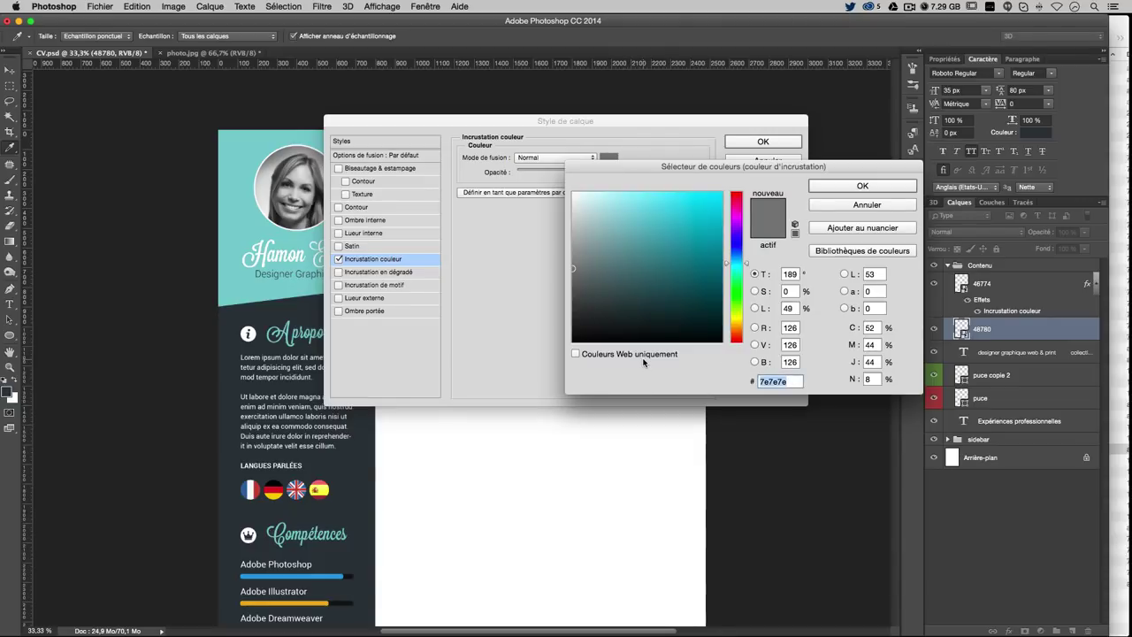
type("7e7e7e")
key("Return")
key("Return")
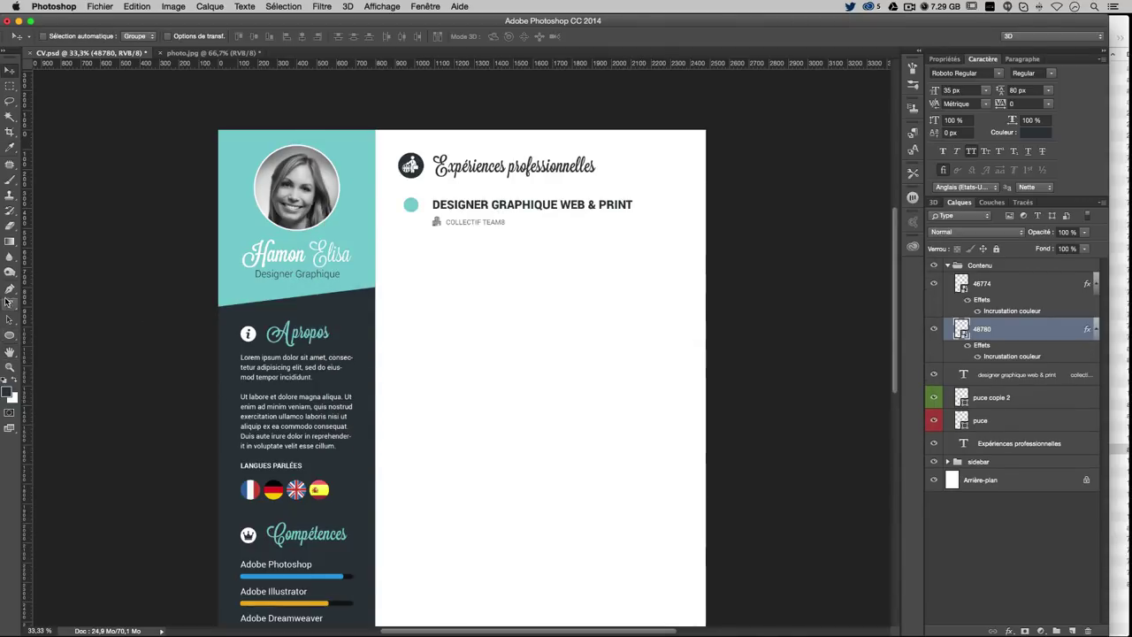
- Edit the company line text, adding '8', and commit the change
key("t")
left_click(501, 222)
type("8")
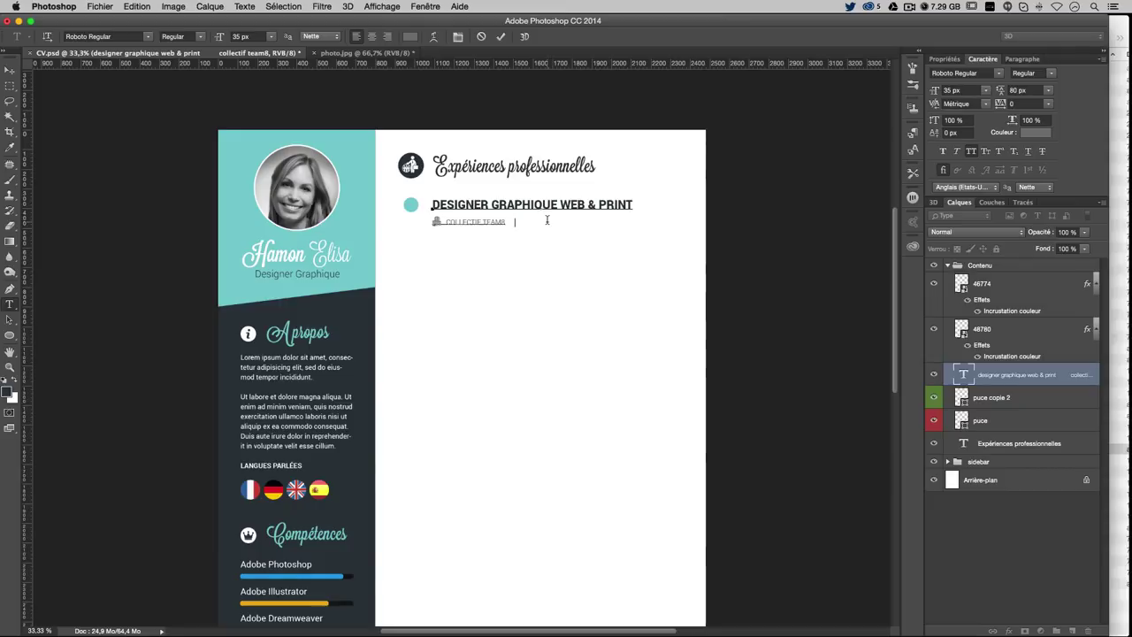
left_click(10, 69)
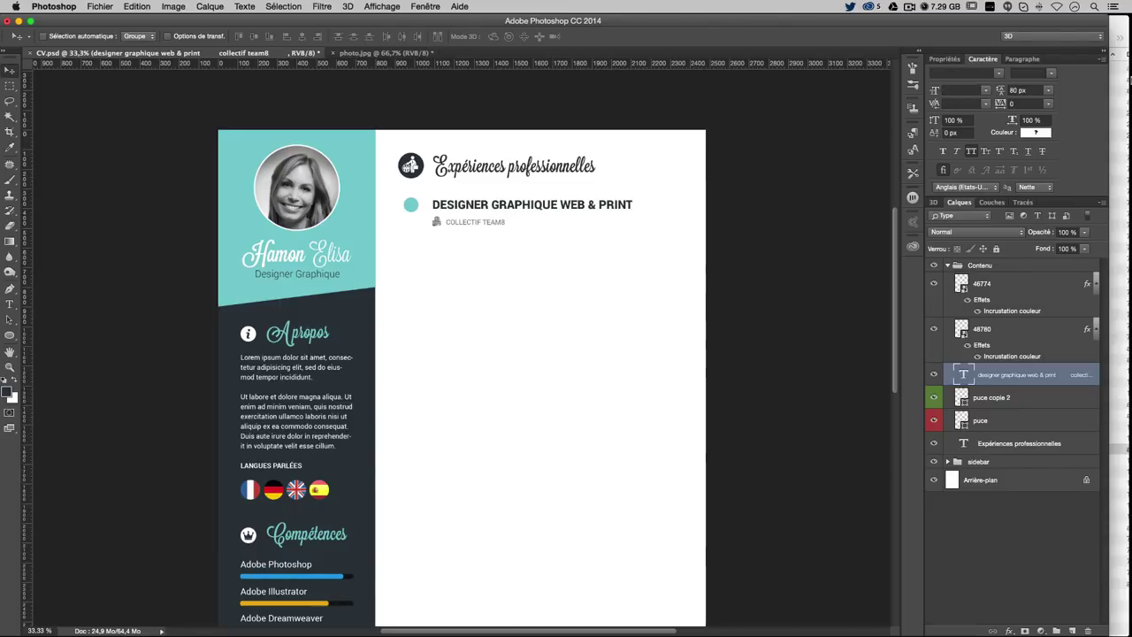
- Place the 48306 clock icon at about 51 px, right of COLLECTIF TEAM8
left_click(1121, 28)
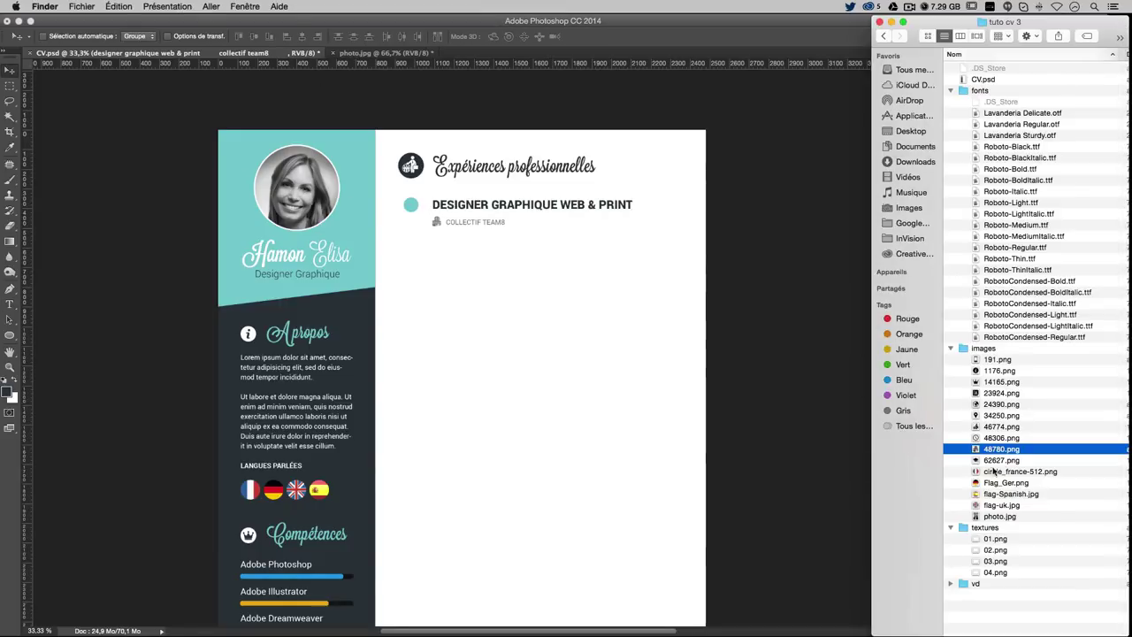
left_click_drag(1000, 438, 571, 354)
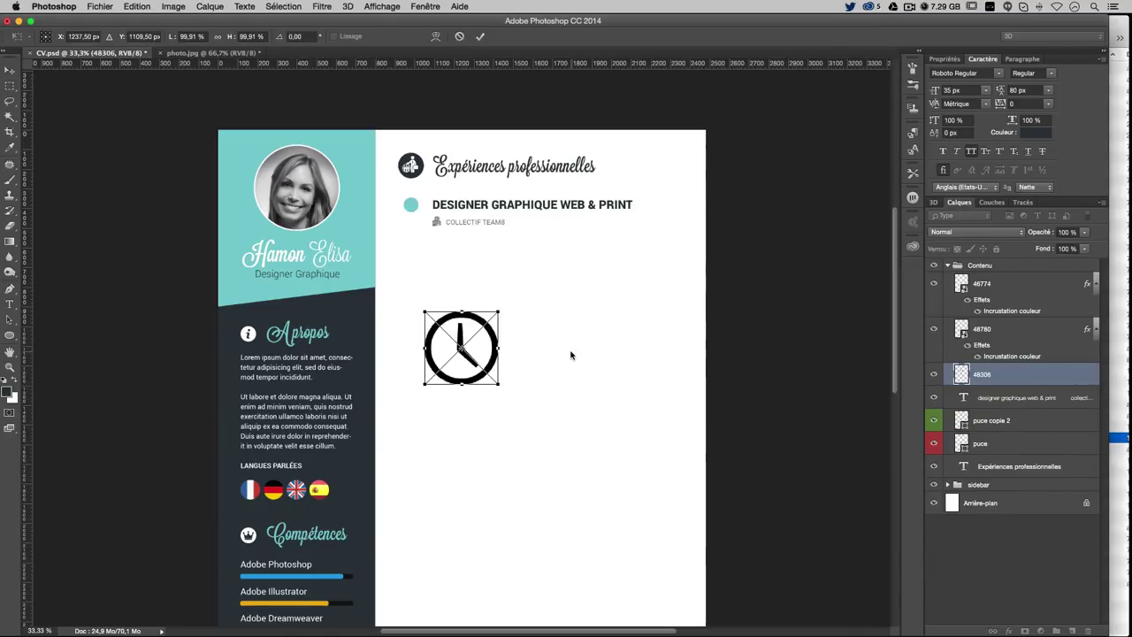
left_click_drag(499, 384, 447, 309)
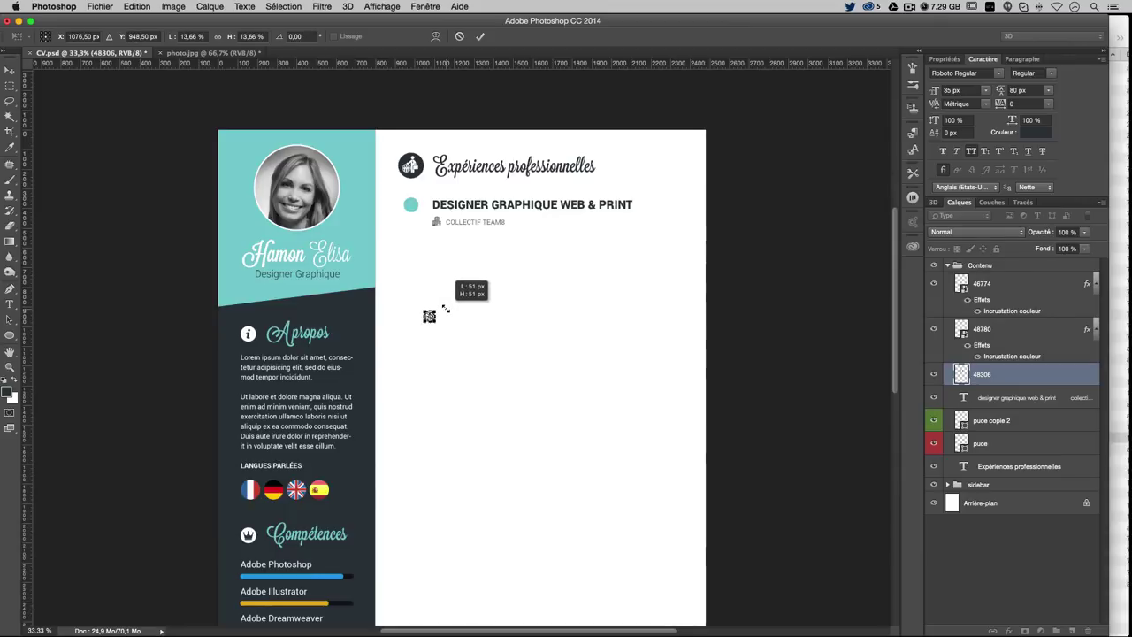
key("Return")
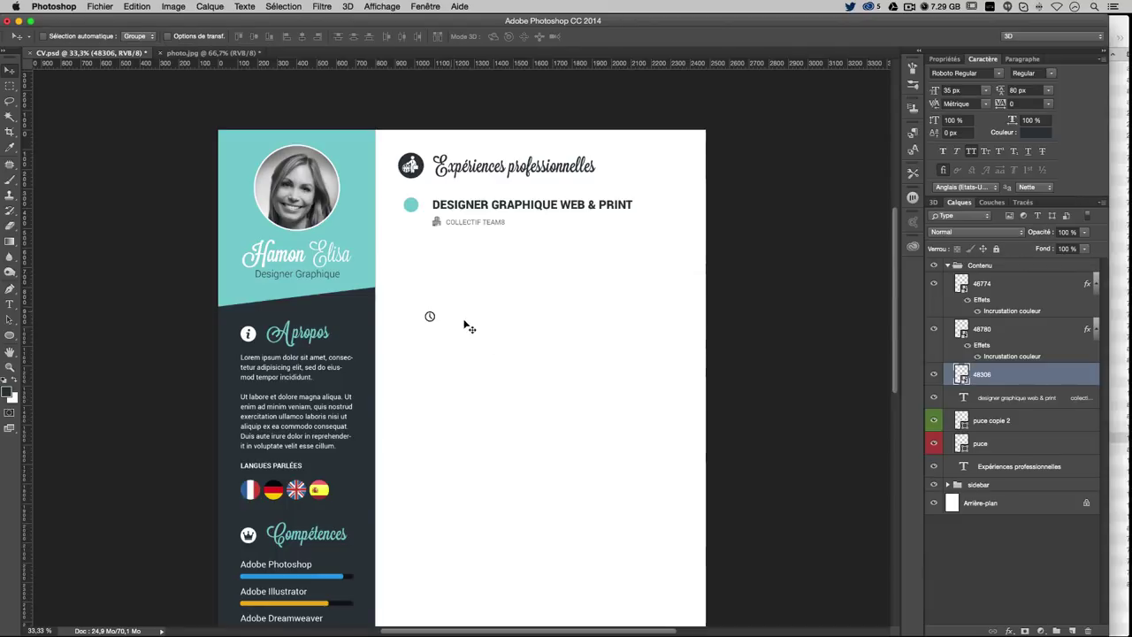
left_click_drag(464, 322, 599, 276)
- Give the clock icon a #777777 Color Overlay and nudge it into alignment
double_click(1065, 382)
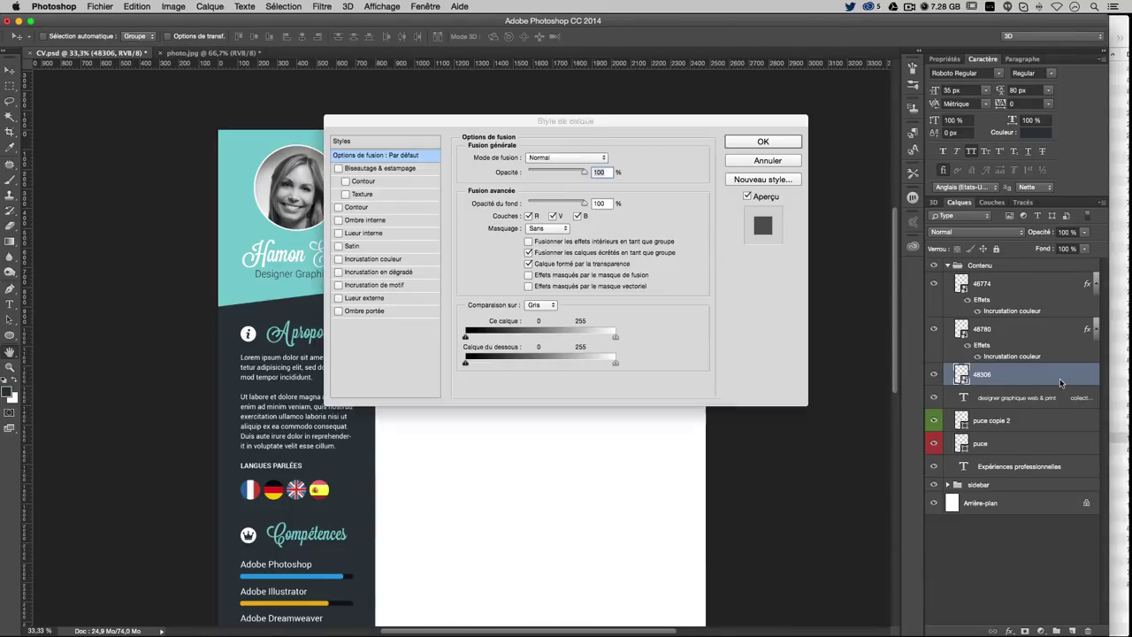
left_click(358, 260)
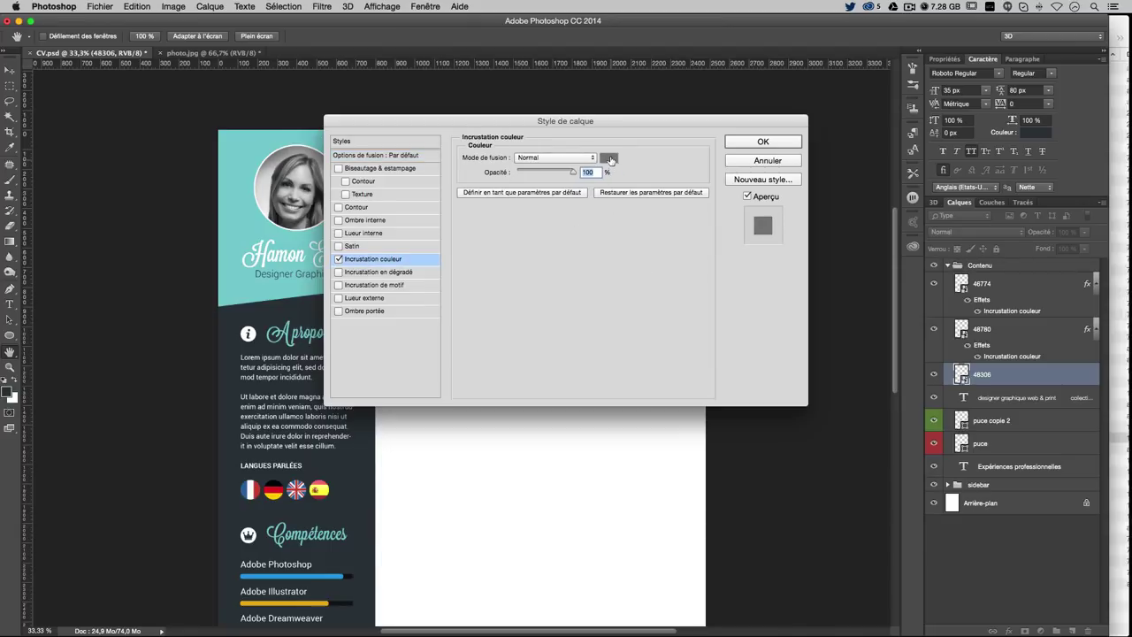
left_click(610, 158)
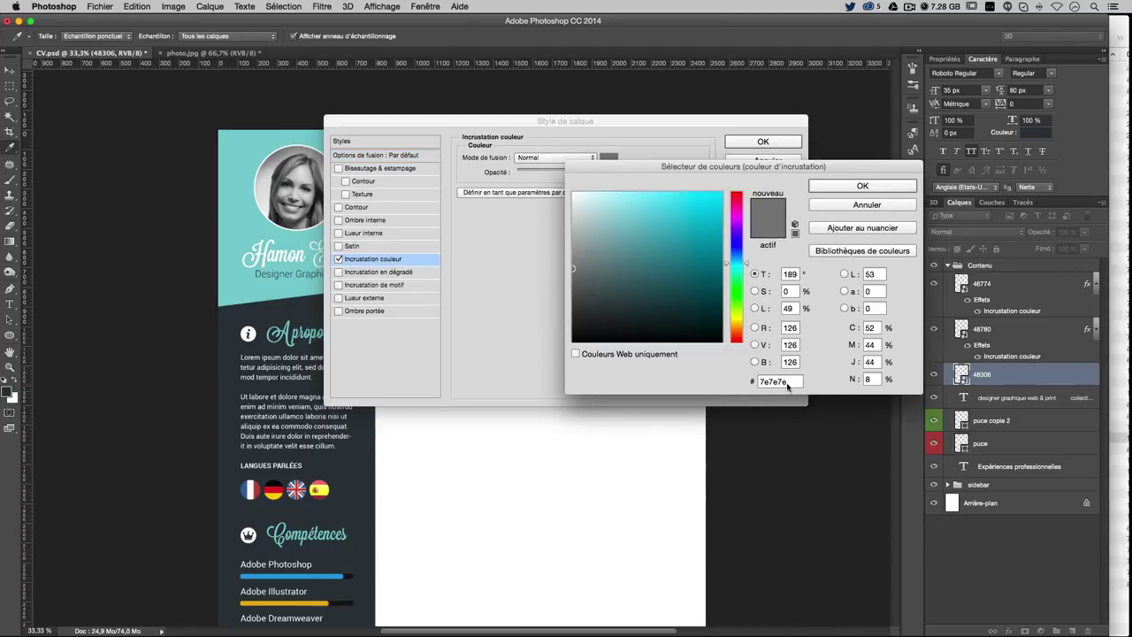
double_click(773, 382)
type("777777")
key("Return")
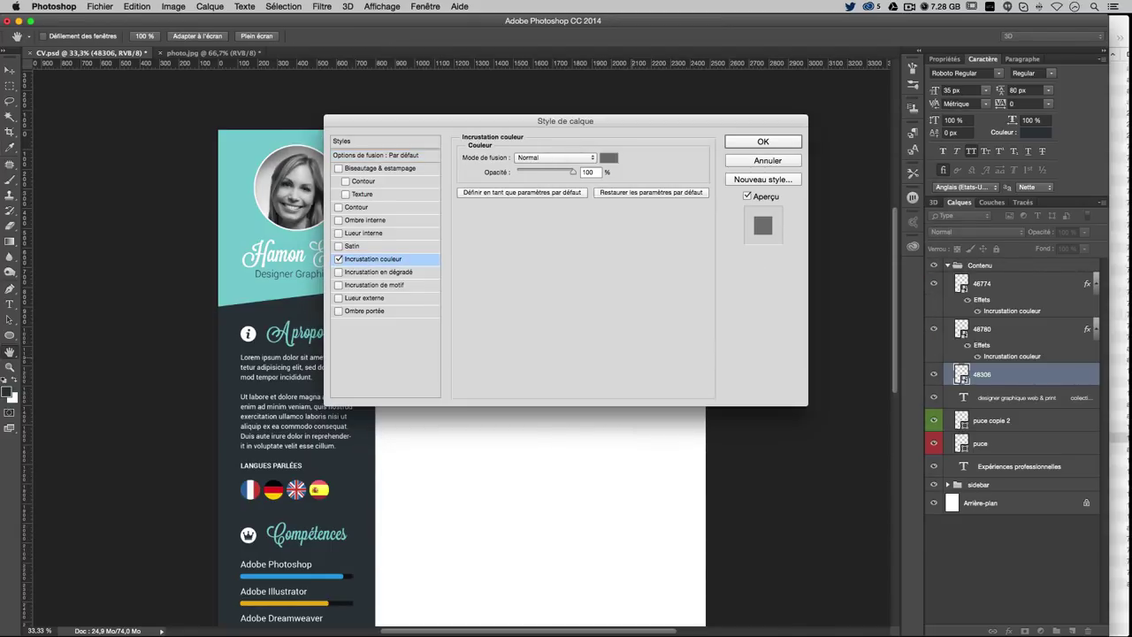
key("Return")
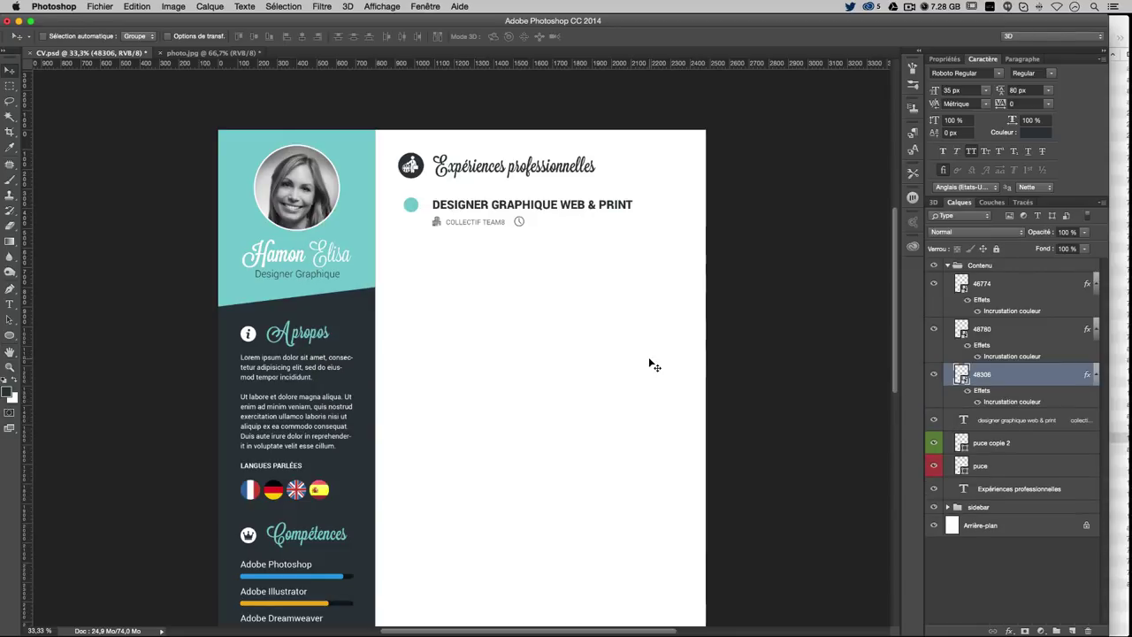
key("Right")
key("Down")
- Type DEPUIS JANVIER 2010 after the clock icon on the company line and commit
left_click(9, 303)
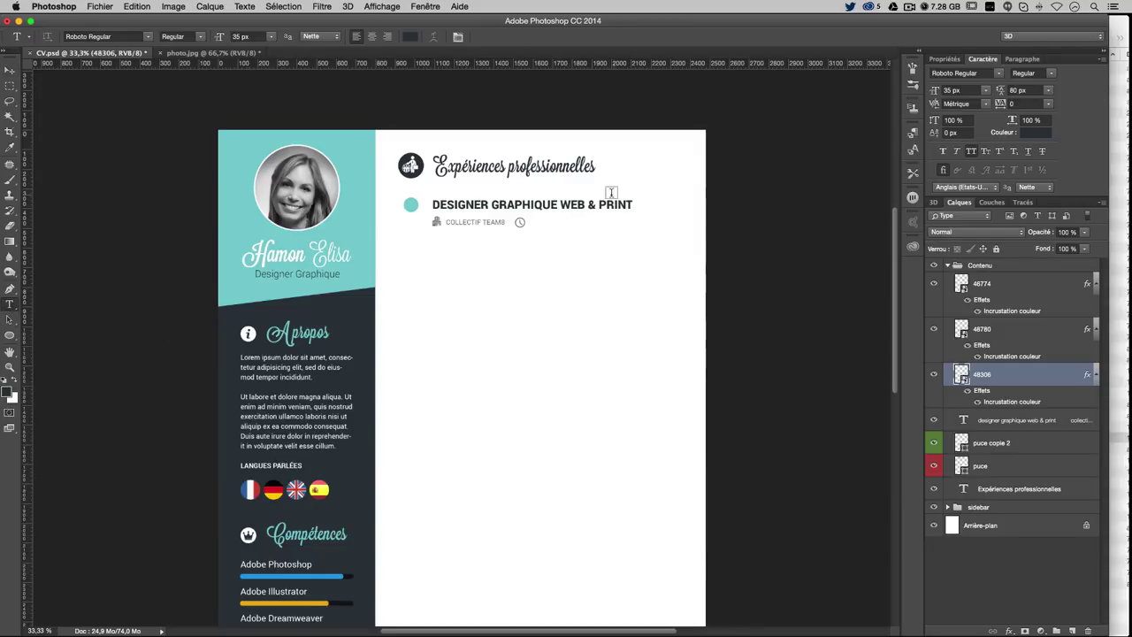
left_click(508, 222)
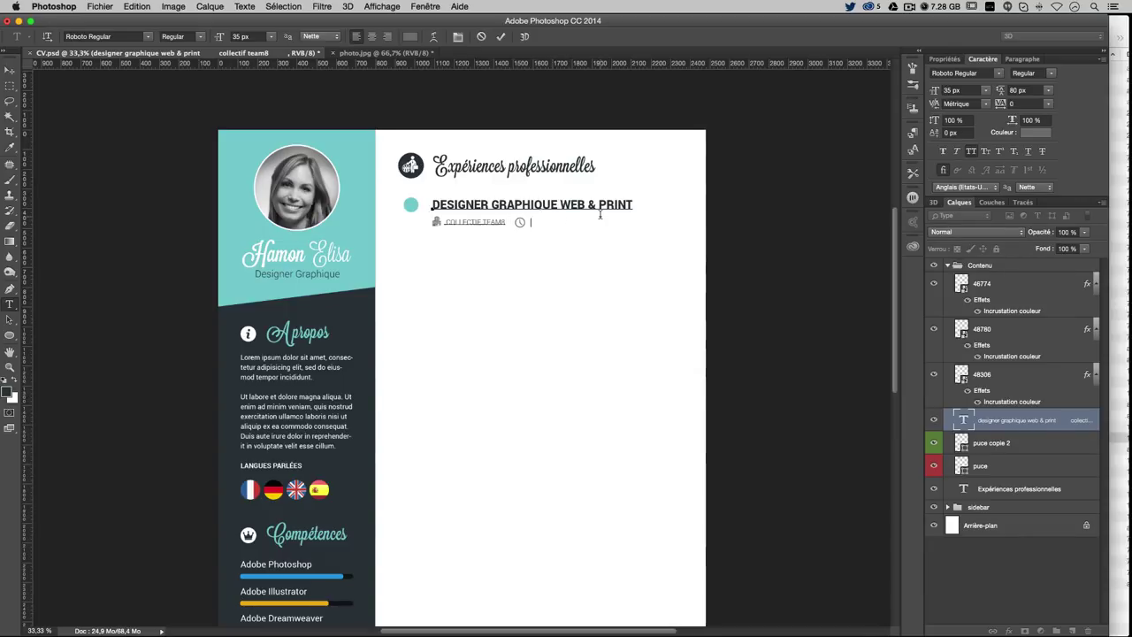
type("DE")
type("R 2010")
left_click(10, 69)
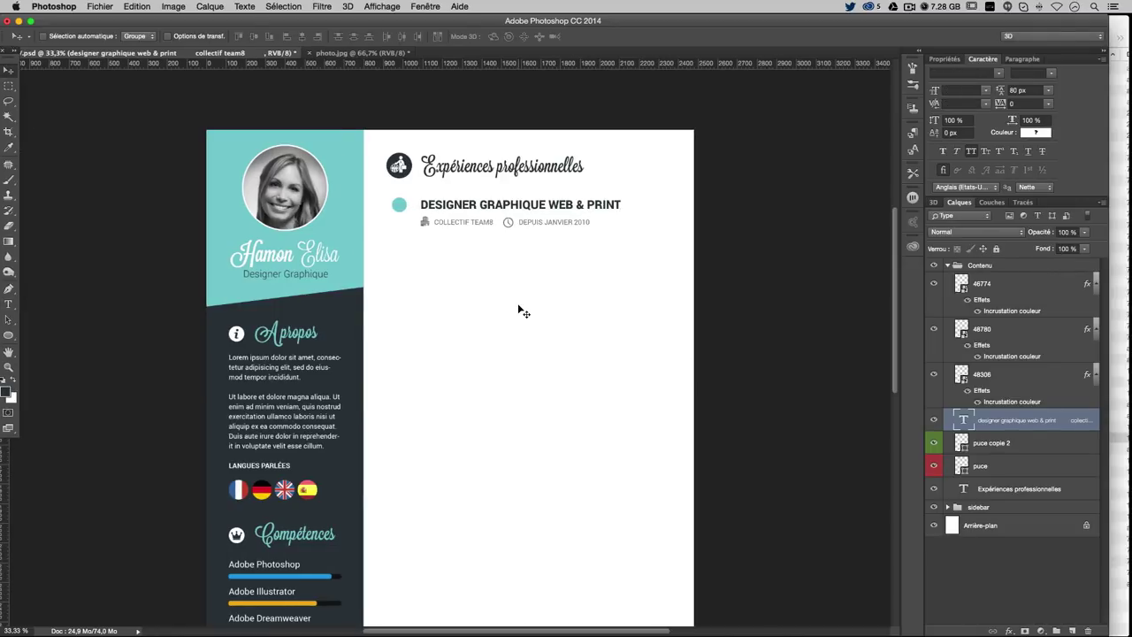
scroll(520, 309, "left", 1)
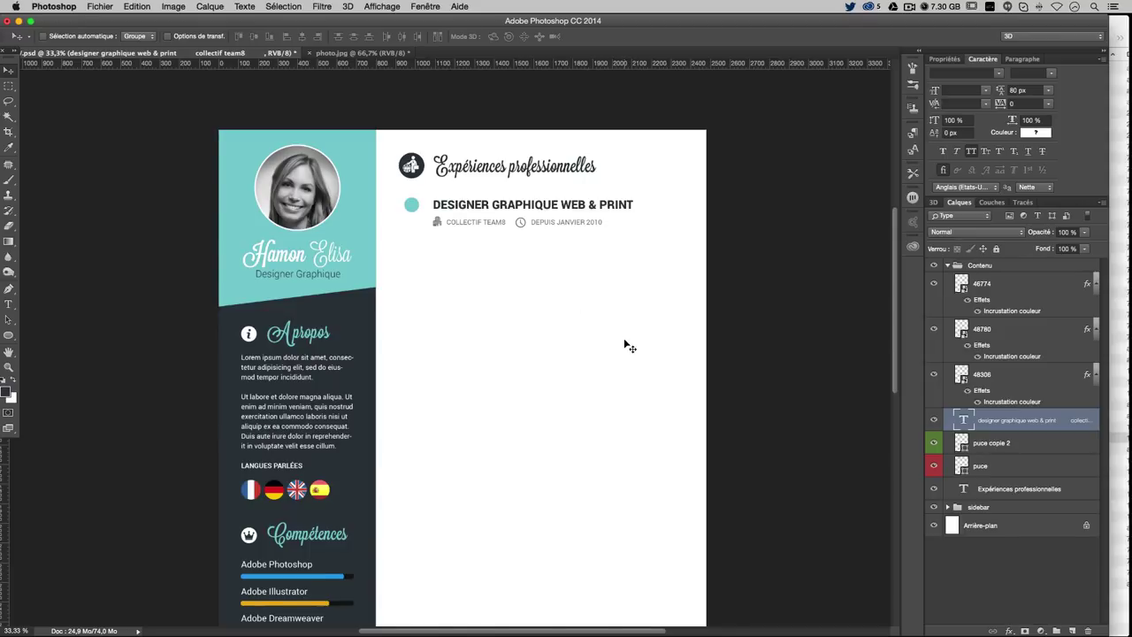
- Select the 46774 icon layer and show the layout guides
scroll(624, 345, "up", 1)
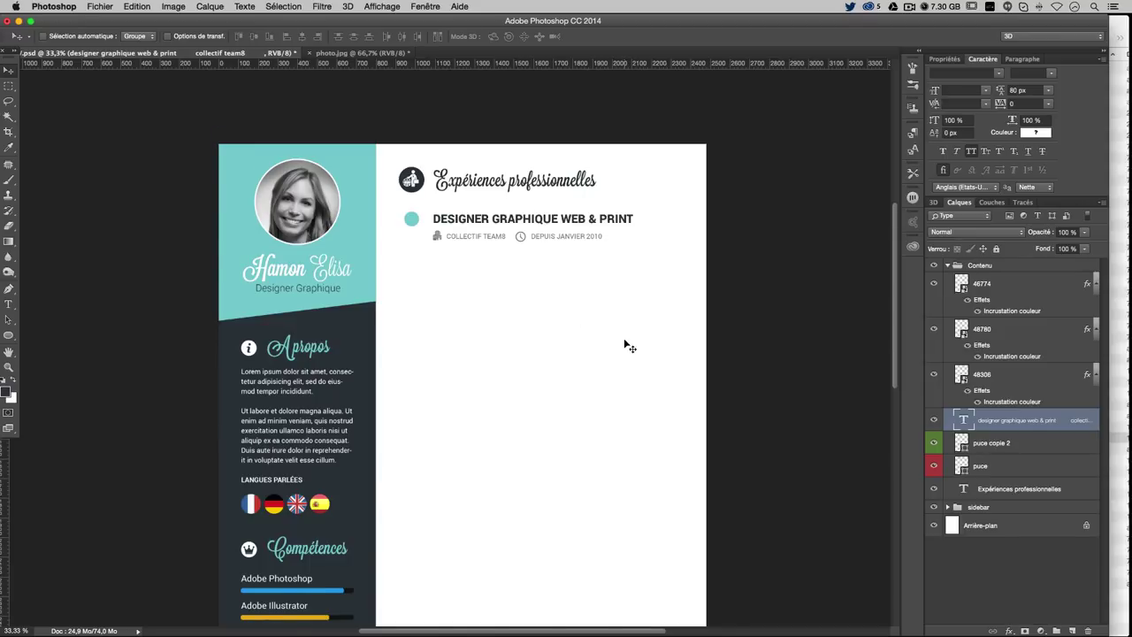
left_click(8, 304)
left_click(596, 239)
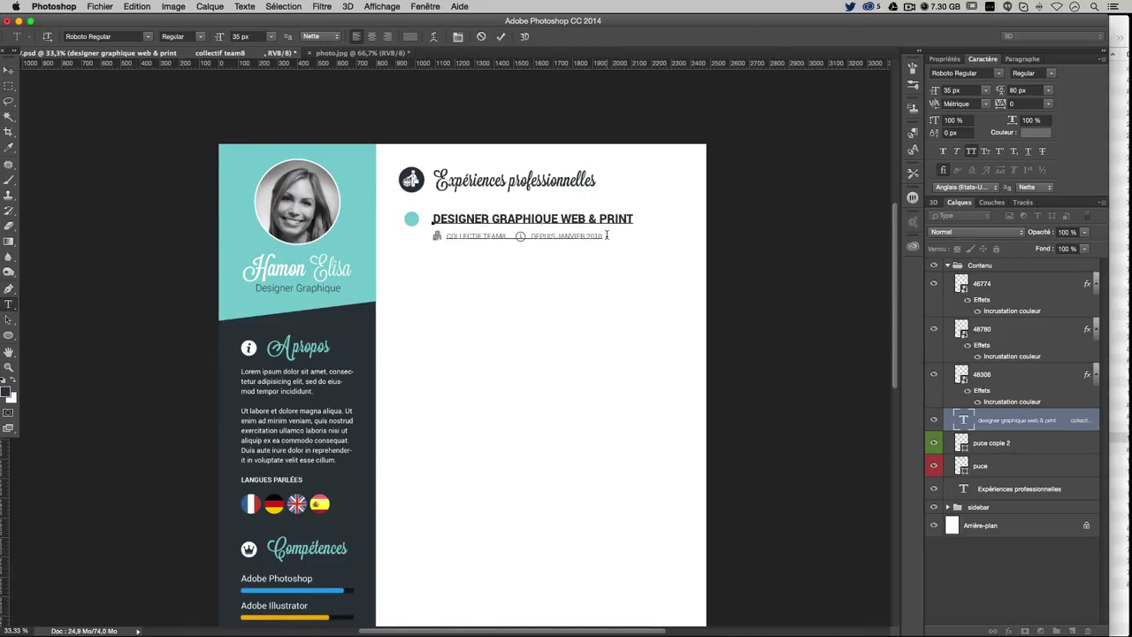
left_click(8, 304)
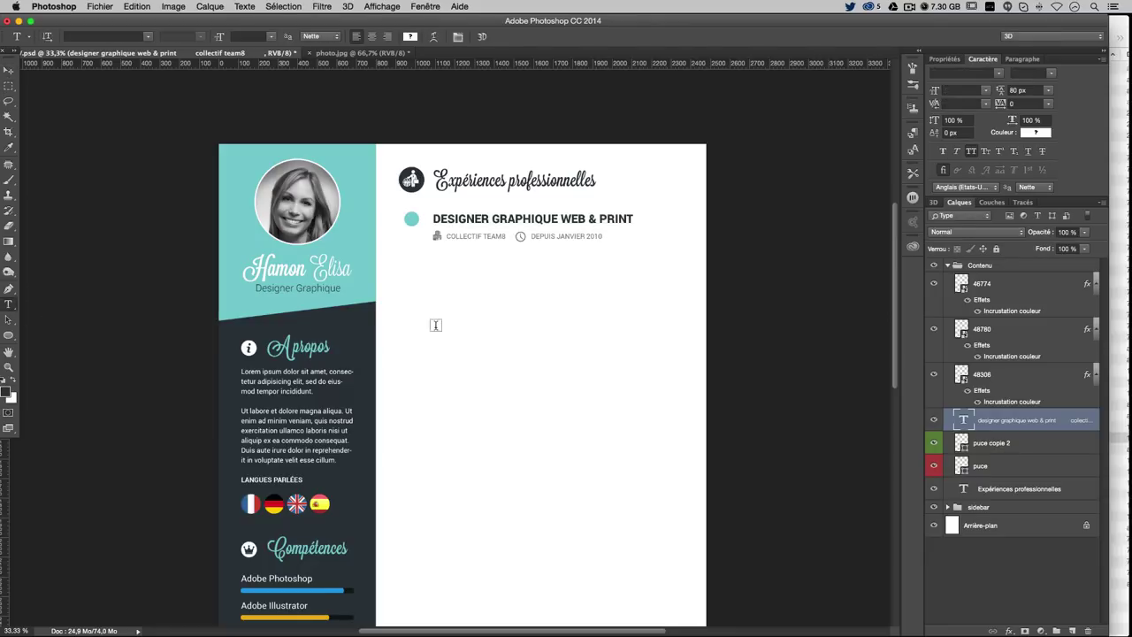
left_click(987, 291)
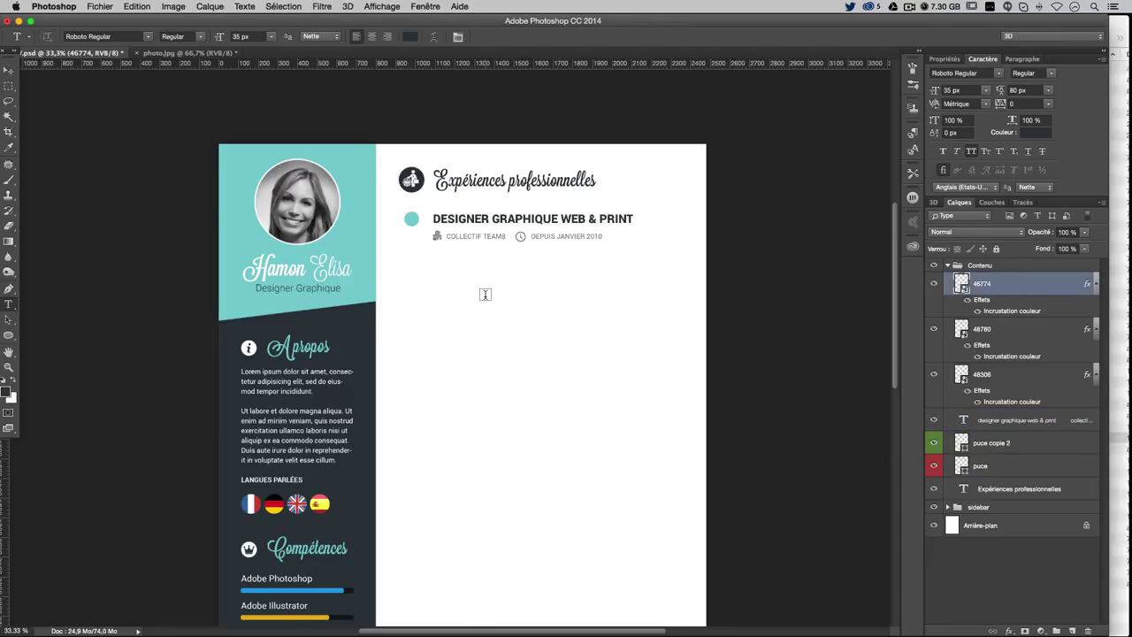
key("ctrl+semicolon")
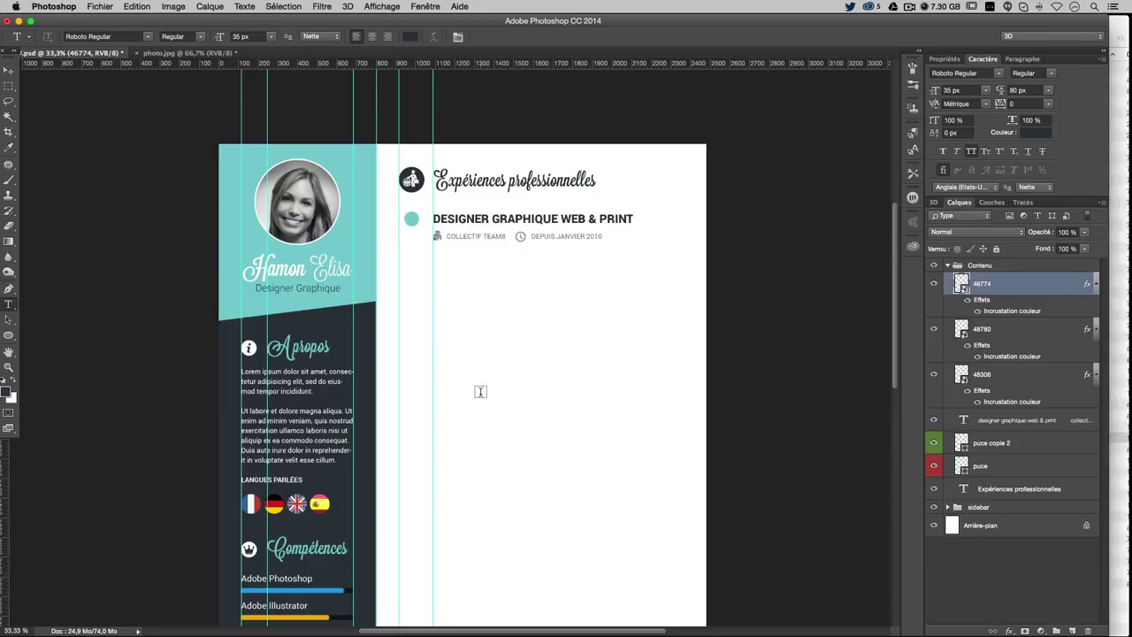
- Add a right-margin vertical guide and draw an empty paragraph text box below the company line
left_click(8, 71)
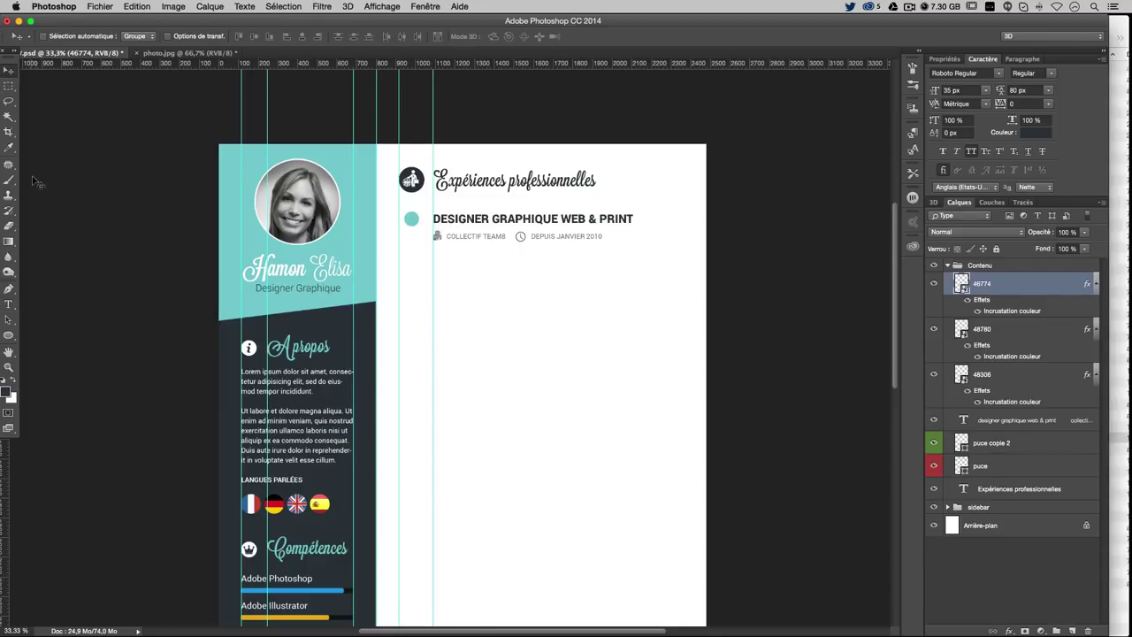
left_click(8, 86)
mouse_move(707, 151)
left_mouse_down()
mouse_move(695, 188)
mouse_move(683, 189)
left_mouse_up()
left_click_drag(11, 320, 678, 316)
left_click(677, 317)
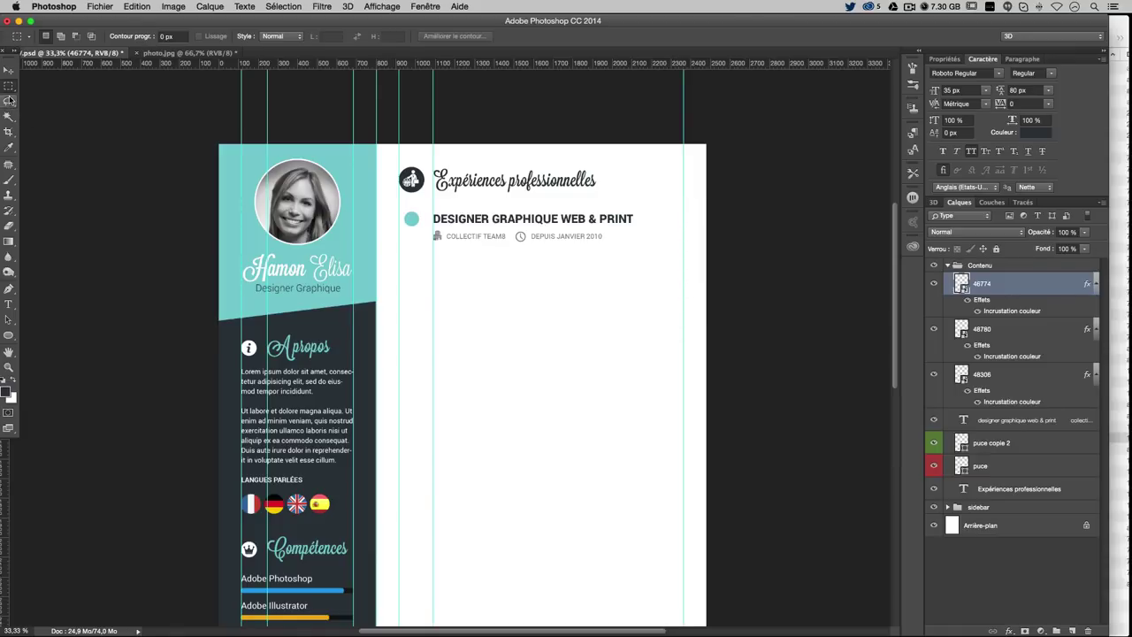
left_click(8, 304)
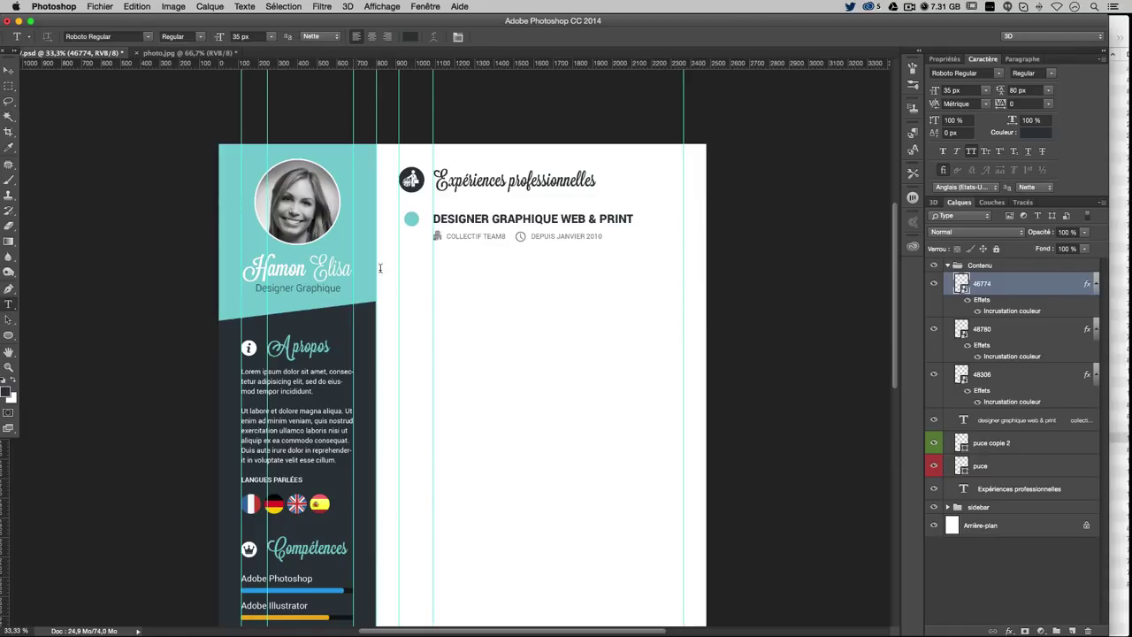
left_click_drag(648, 311, 683, 315)
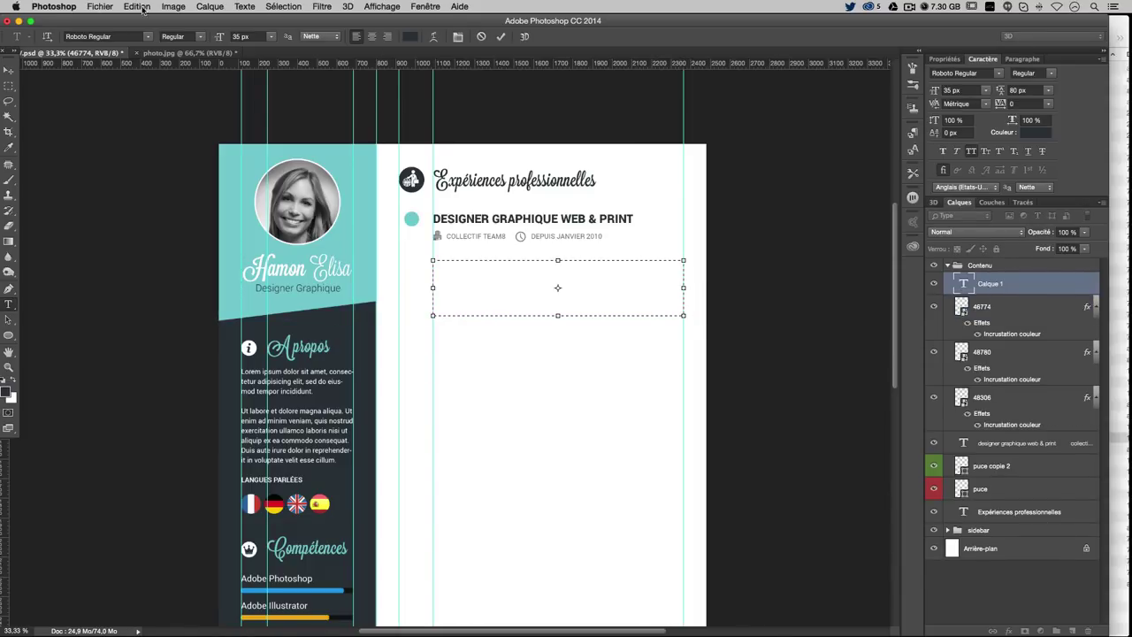
- Fill the text box with Lorem Ipsum placeholder text and select all of it
left_click(251, 5)
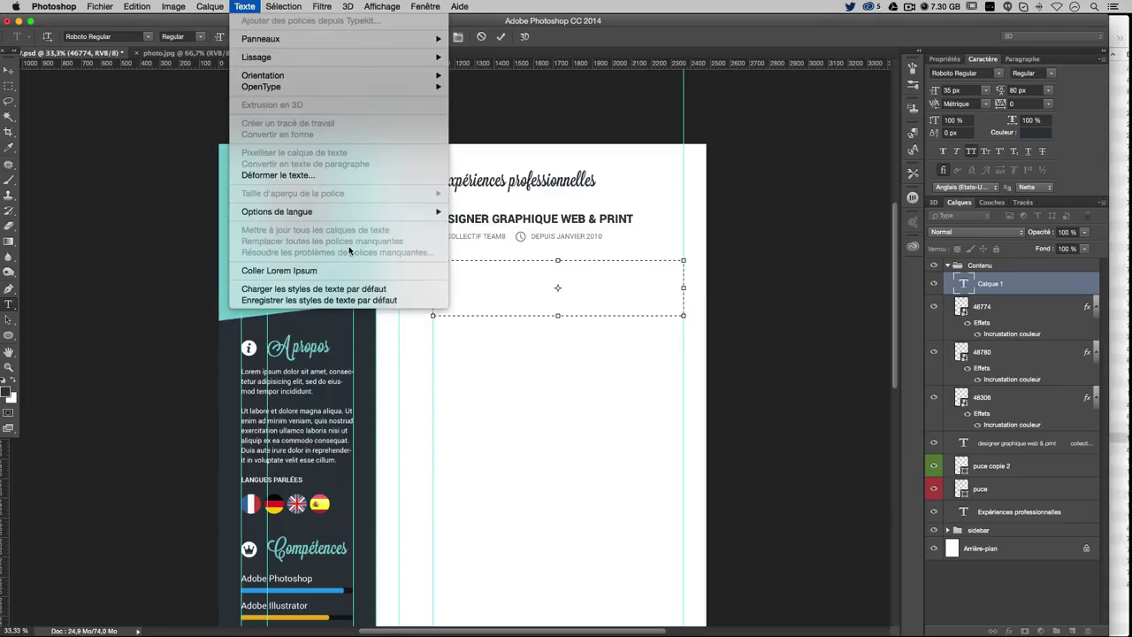
left_click(334, 270)
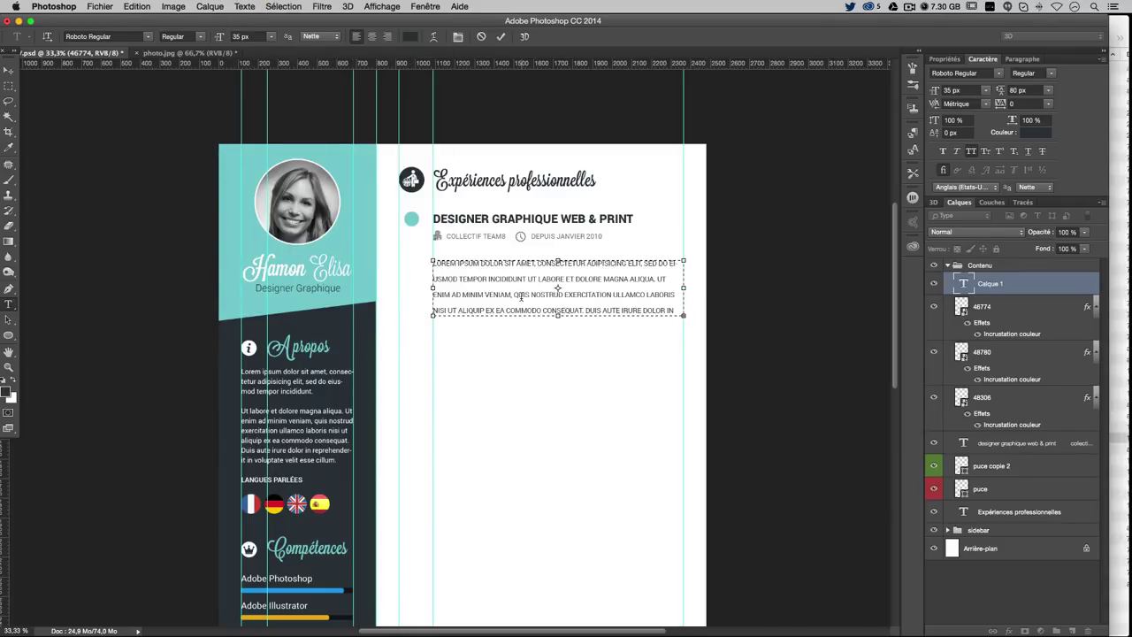
key("ctrl+a")
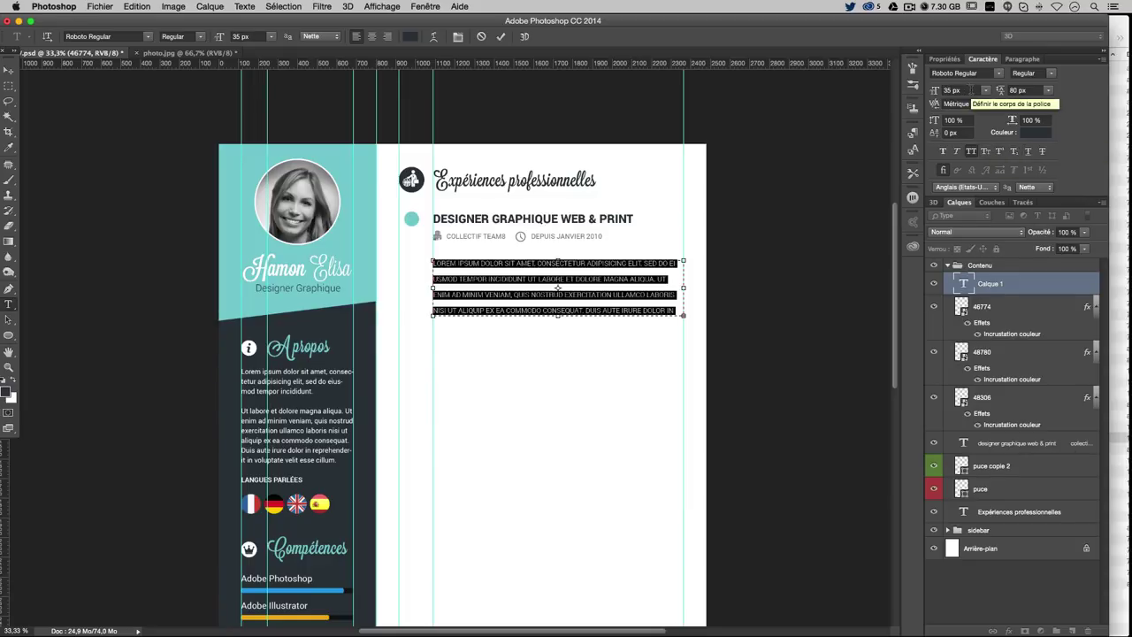
- Turn off All Caps for the paragraph and tighten its leading to 60
left_click(963, 89)
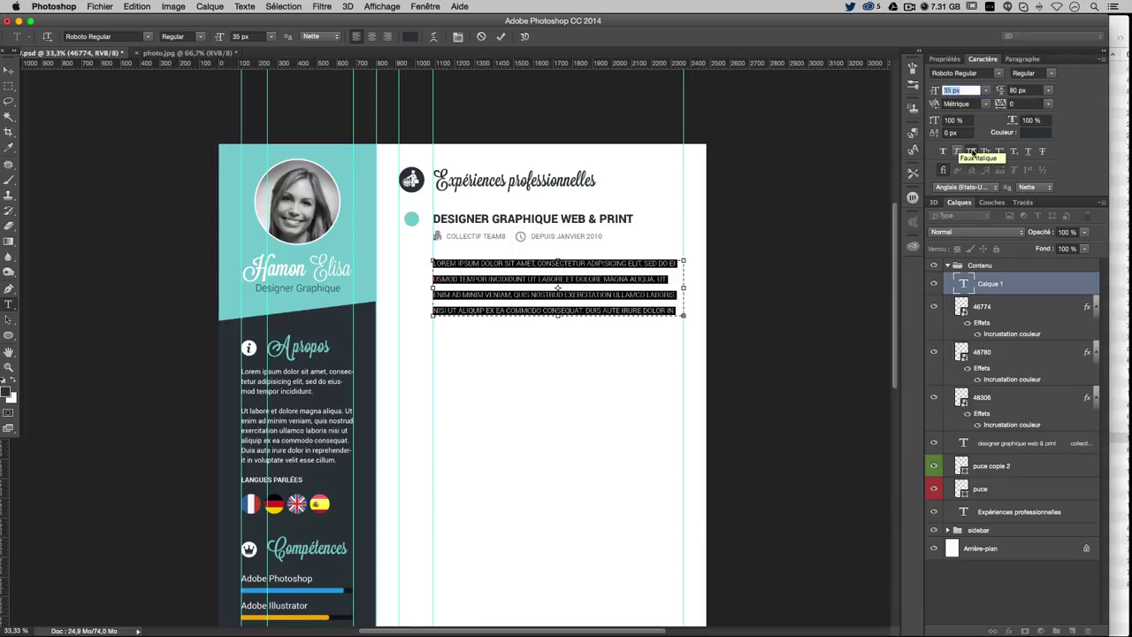
left_click(970, 151)
left_click(1029, 90)
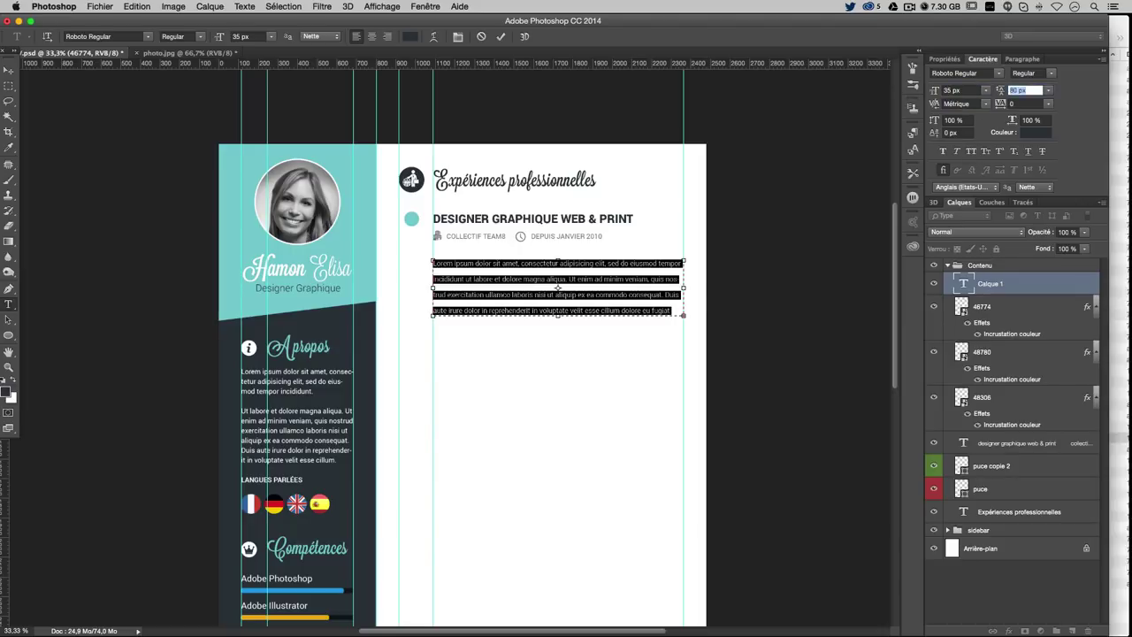
type("60")
key("Return")
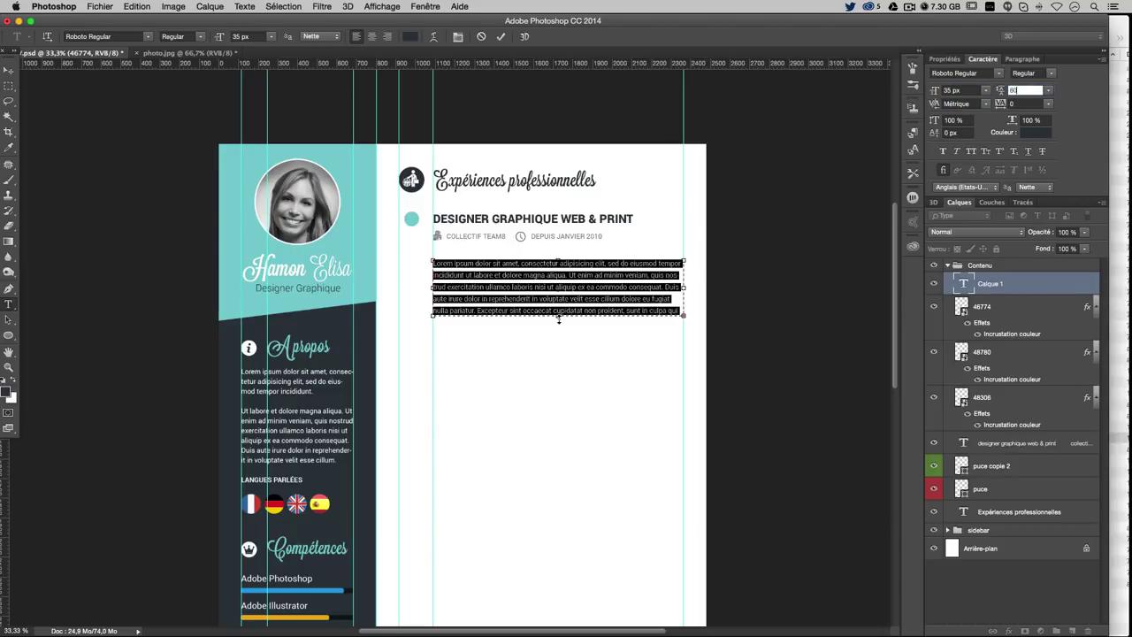
- Delete the extra Lorem Ipsum text after "nisi ut", leaving three lines
left_click_drag(559, 320, 557, 487)
left_click(577, 376)
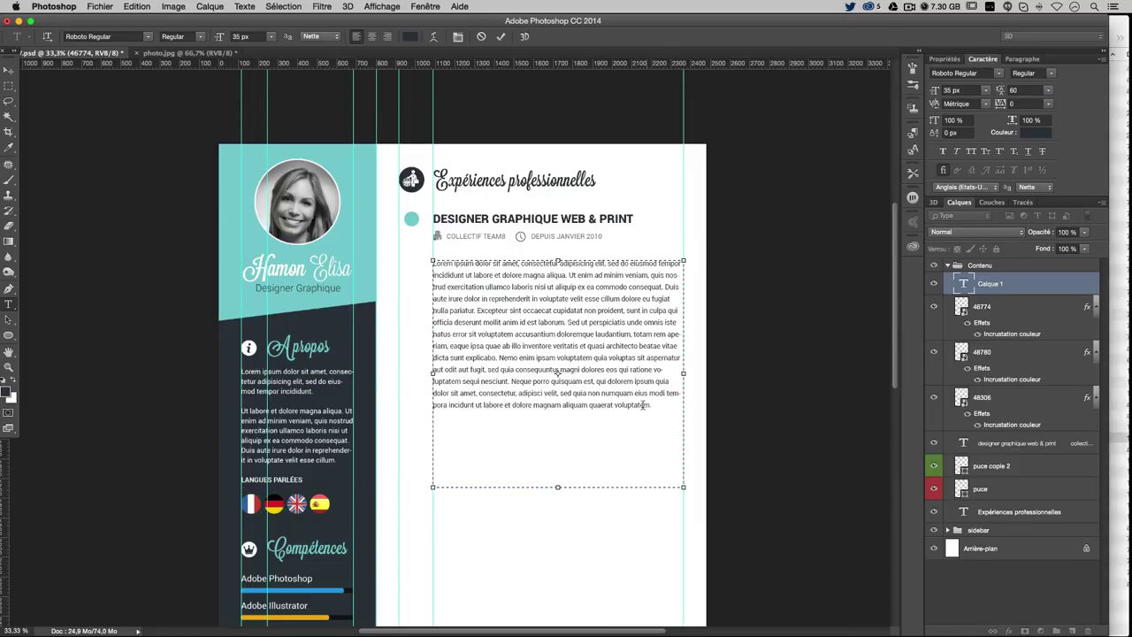
left_click_drag(614, 404, 477, 311)
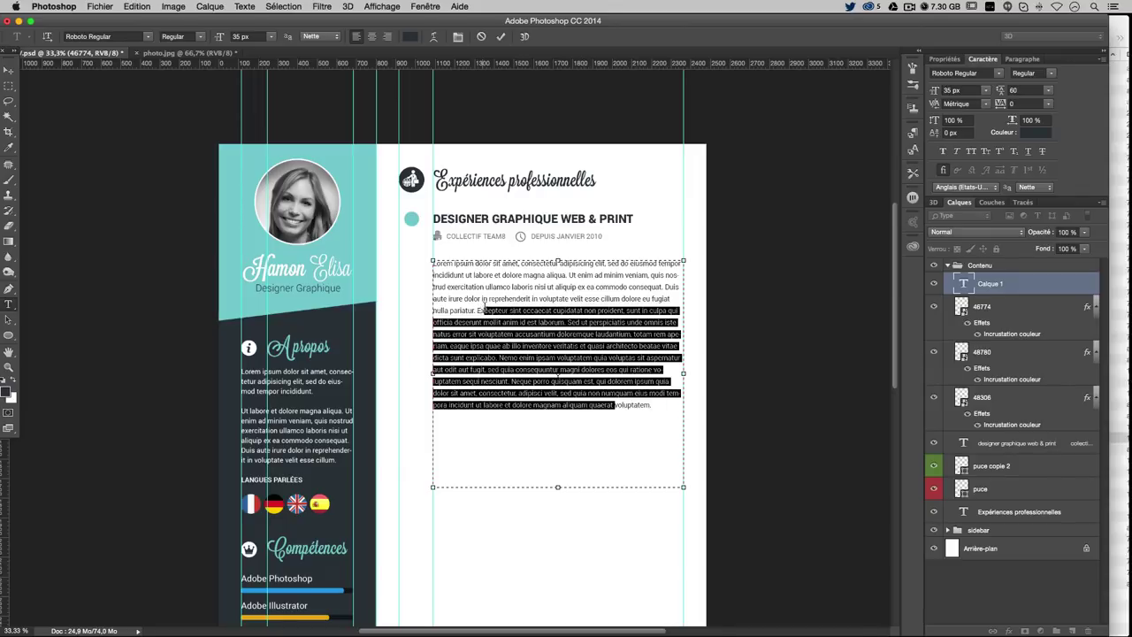
left_click_drag(483, 311, 529, 290)
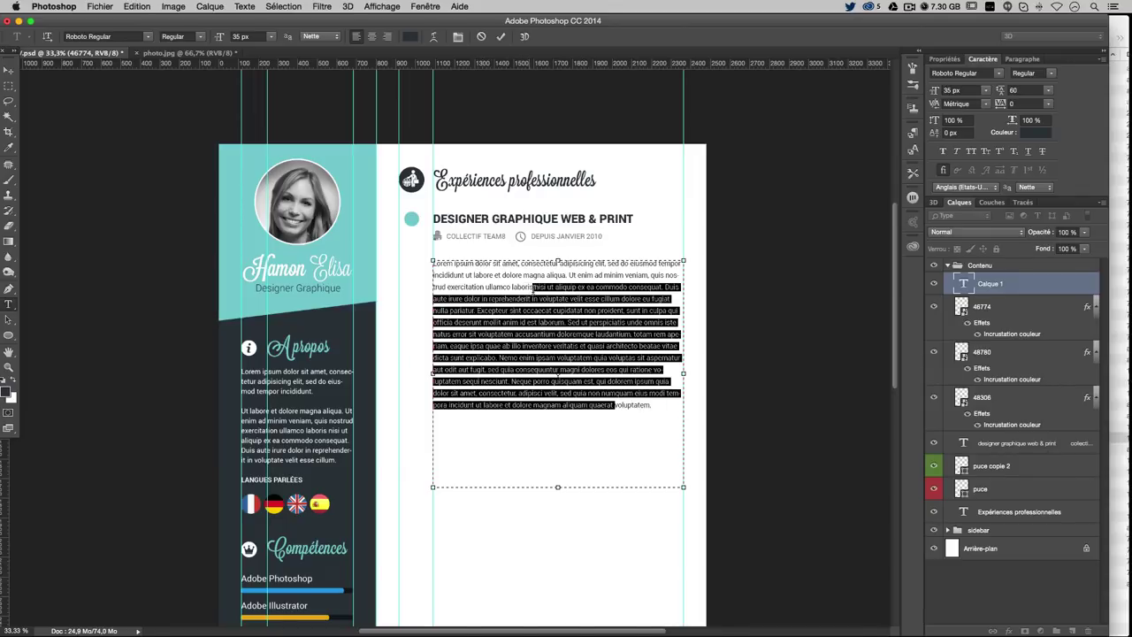
key("BackSpace")
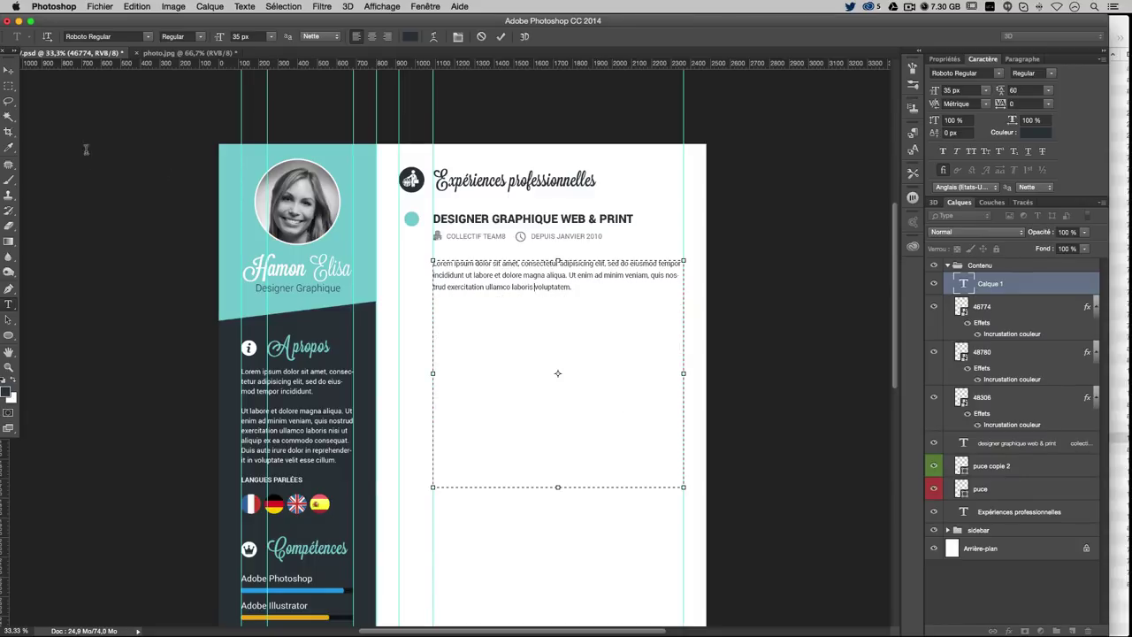
- Shrink the text box to fit, commit the paragraph, and nudge it up under the date line
left_click_drag(557, 487, 557, 292)
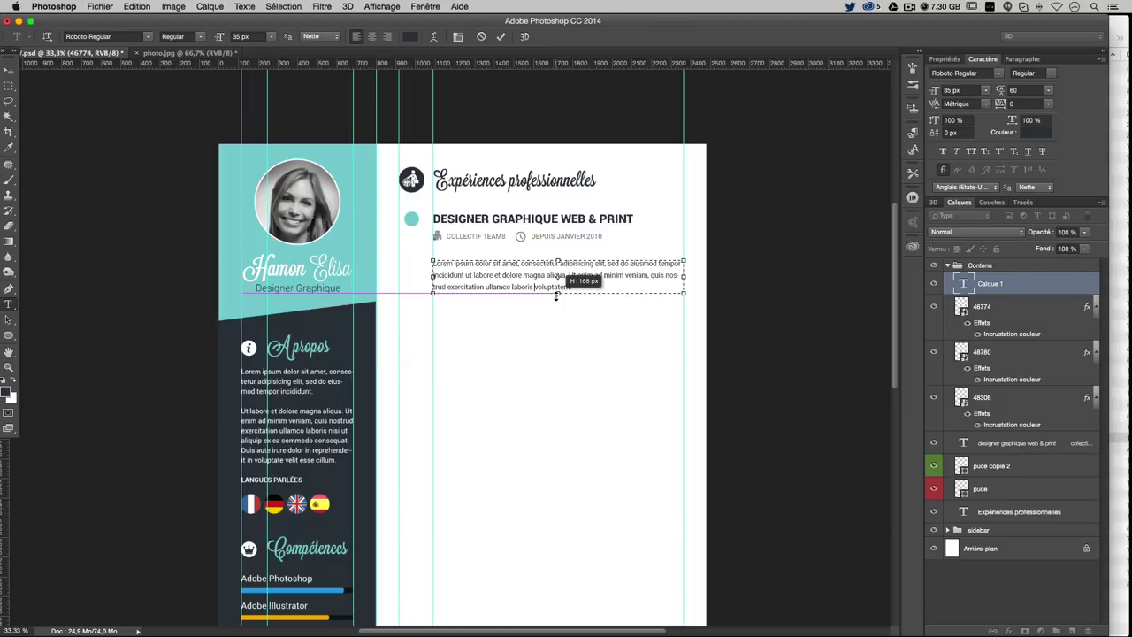
left_click(6, 71)
left_click_drag(505, 286, 504, 277)
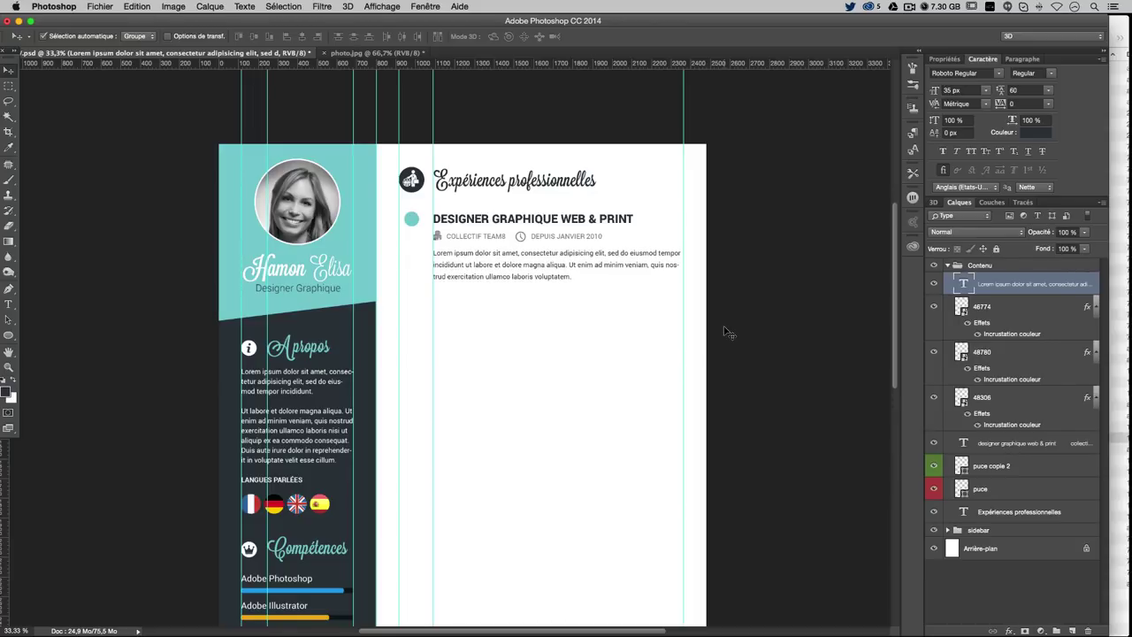
- Hide the guides and zoom to 50% to review the job entry
key("ctrl+semicolon")
scroll(751, 427, "down", 1)
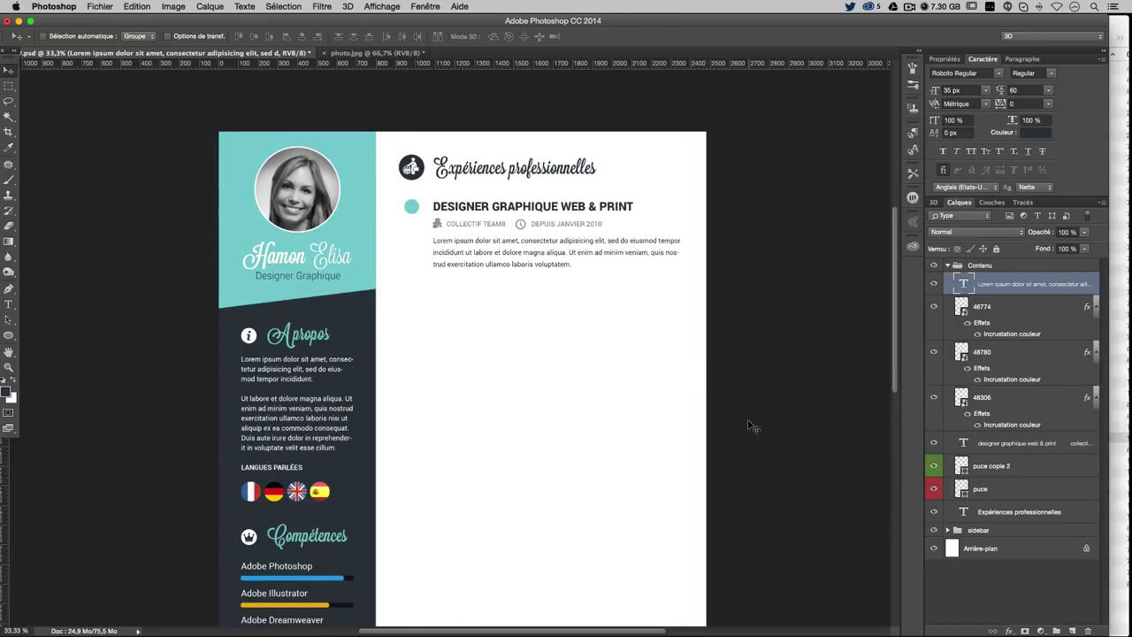
key("ctrl+plus")
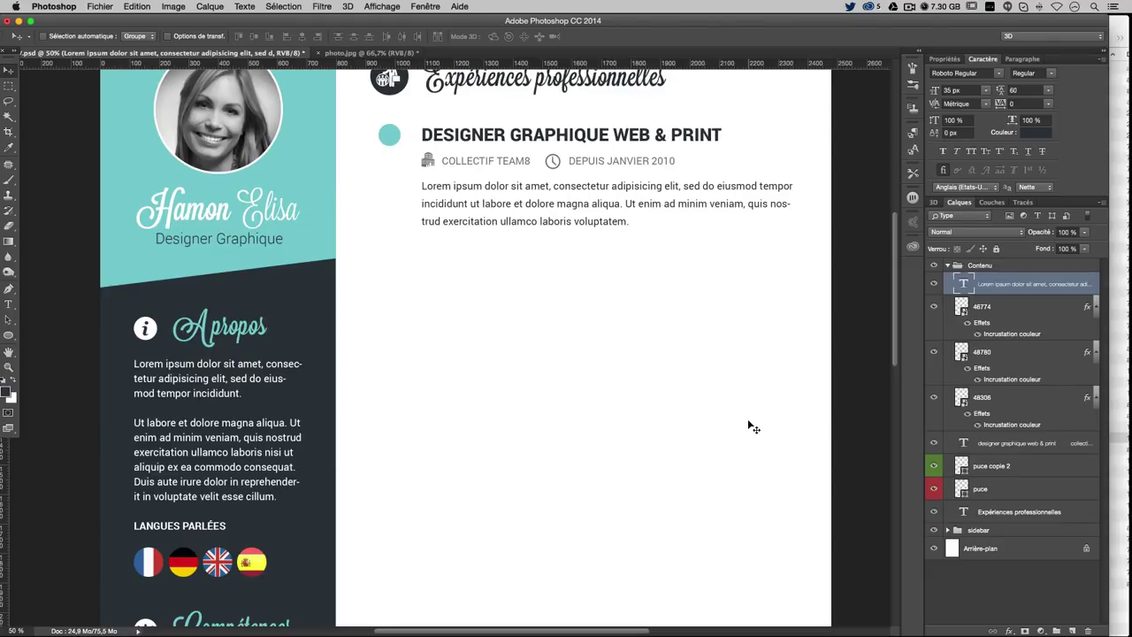
scroll(751, 426, "up", 1)
scroll(751, 426, "up", 3)
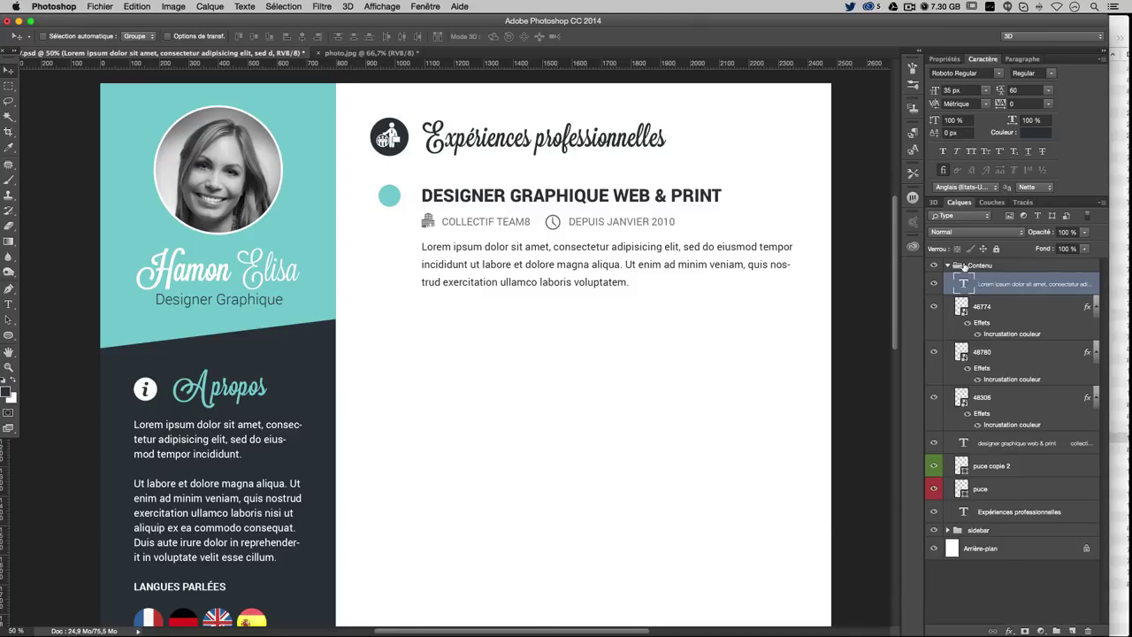
- Create a new layer group named 'exp 1'
left_click(1056, 631)
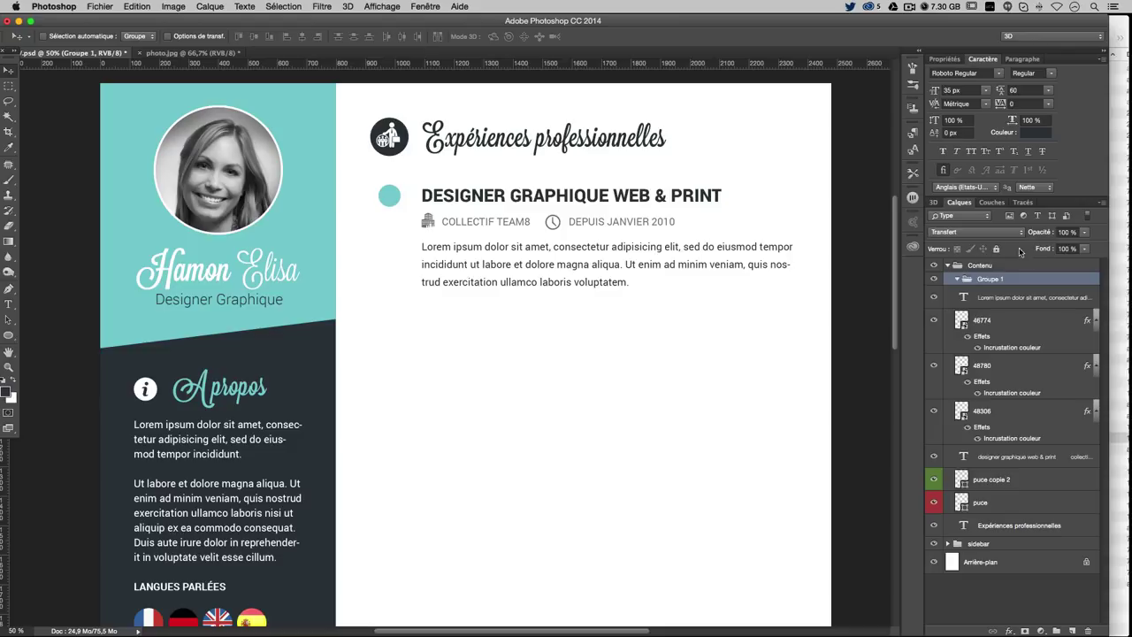
double_click(987, 281)
type("exp ")
type("1")
key("Return")
- Move the entry's description, title and icon layers into the exp 1 group
left_click(1006, 297)
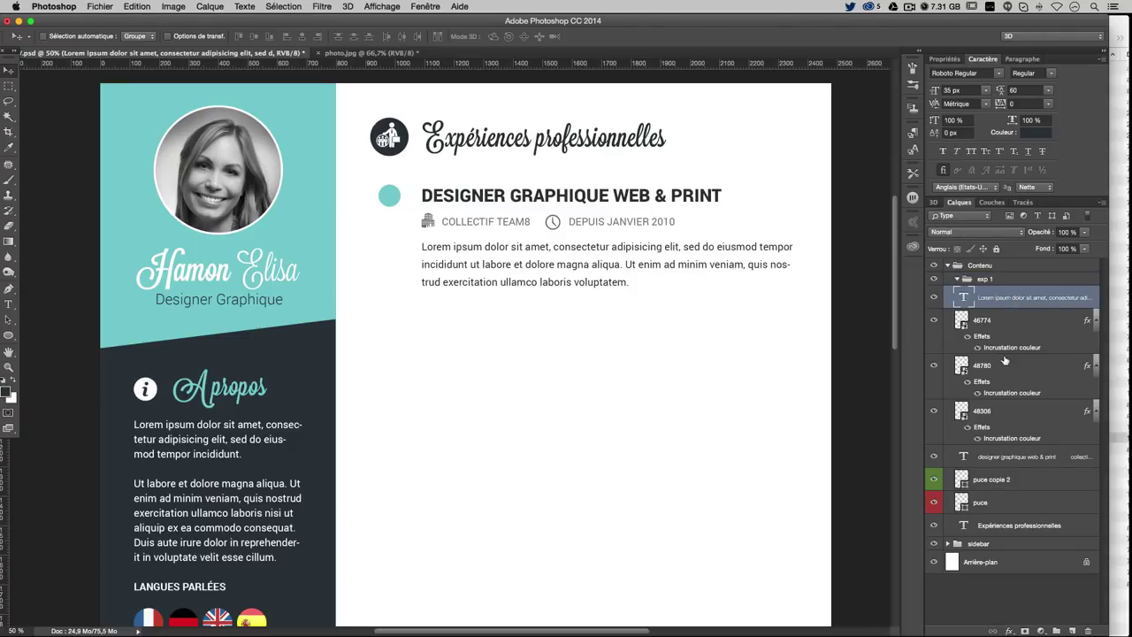
left_click(1012, 450, "shift")
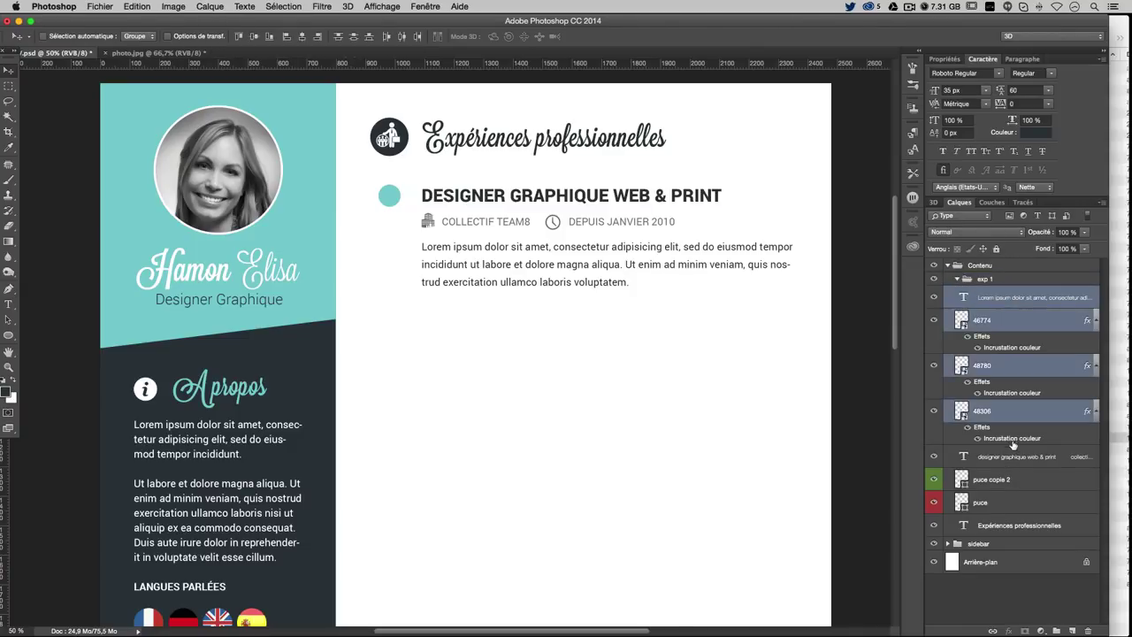
left_click(1011, 457, "shift")
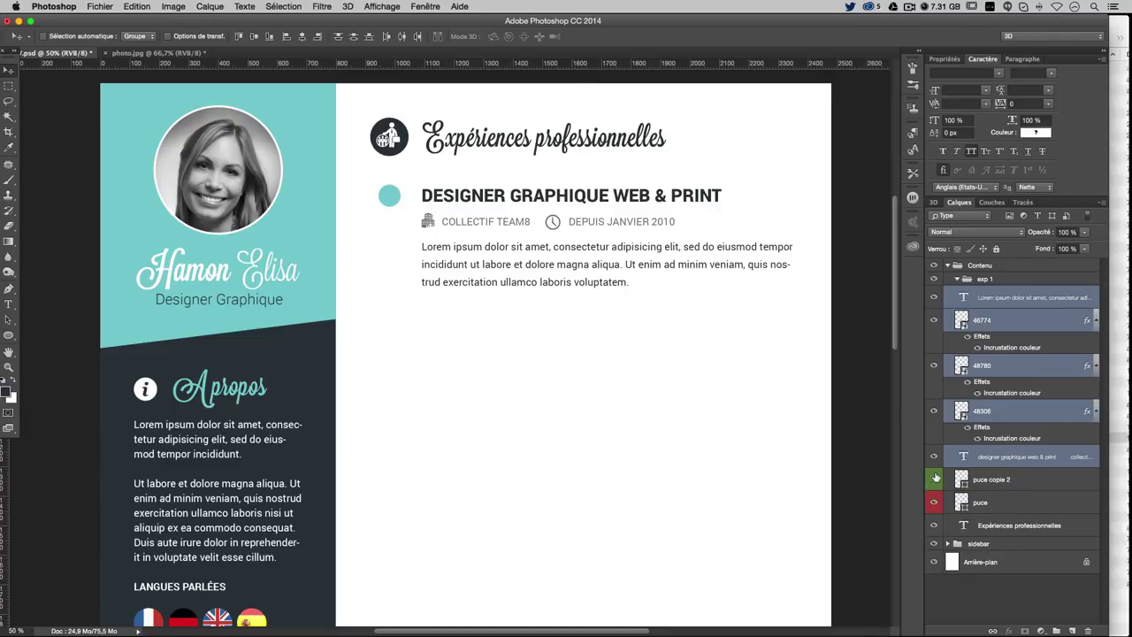
left_click(934, 479)
left_click(934, 479)
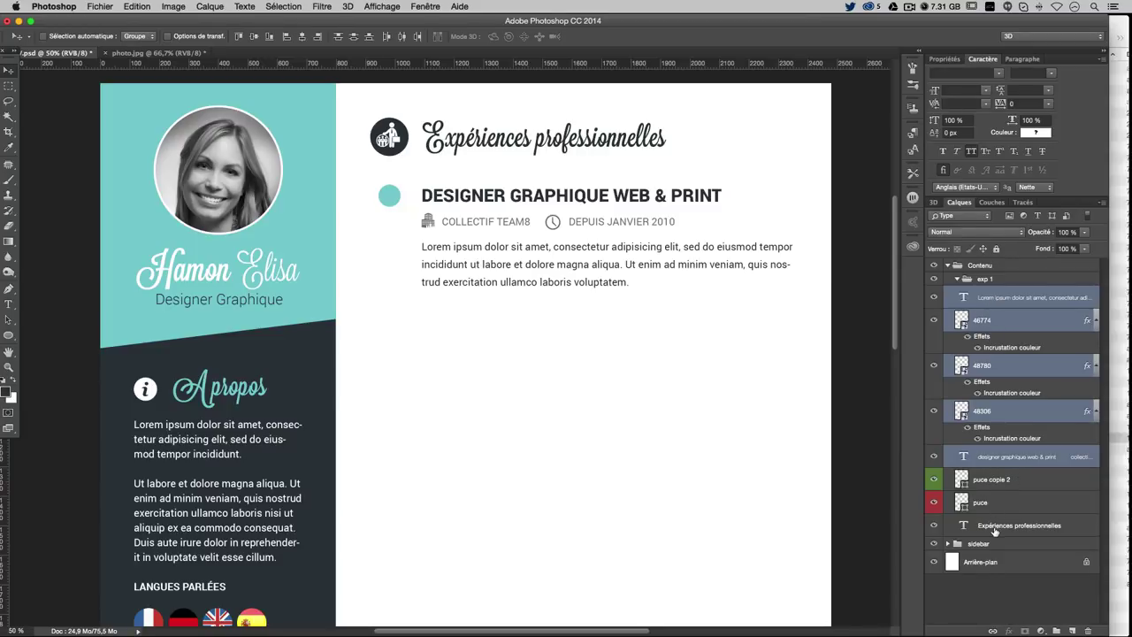
left_click_drag(980, 295, 984, 279)
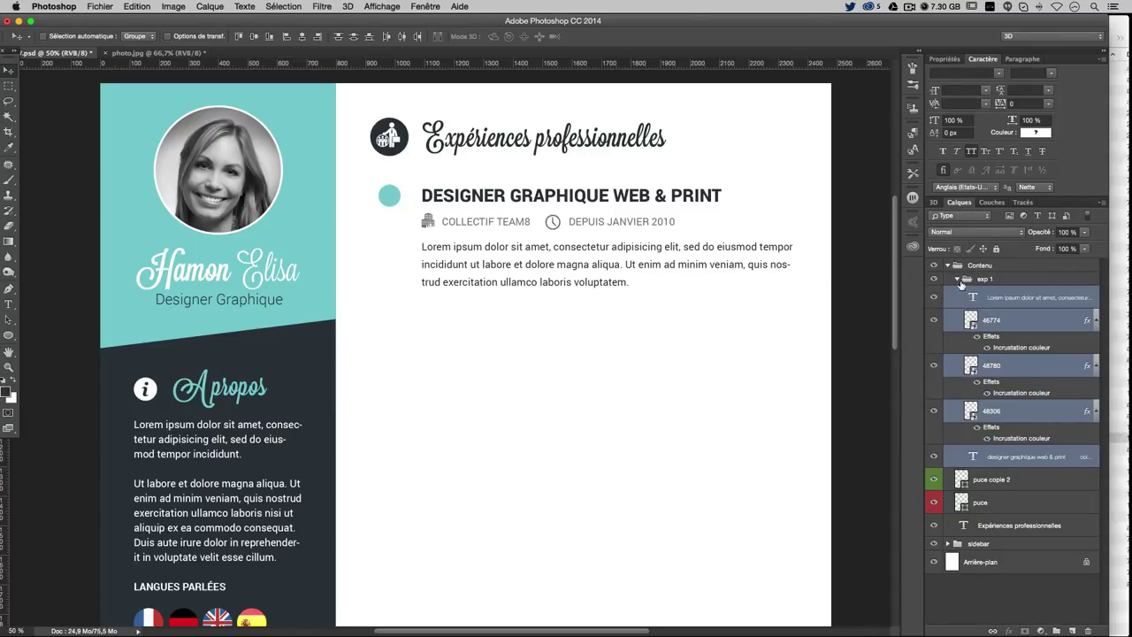
left_click(957, 278)
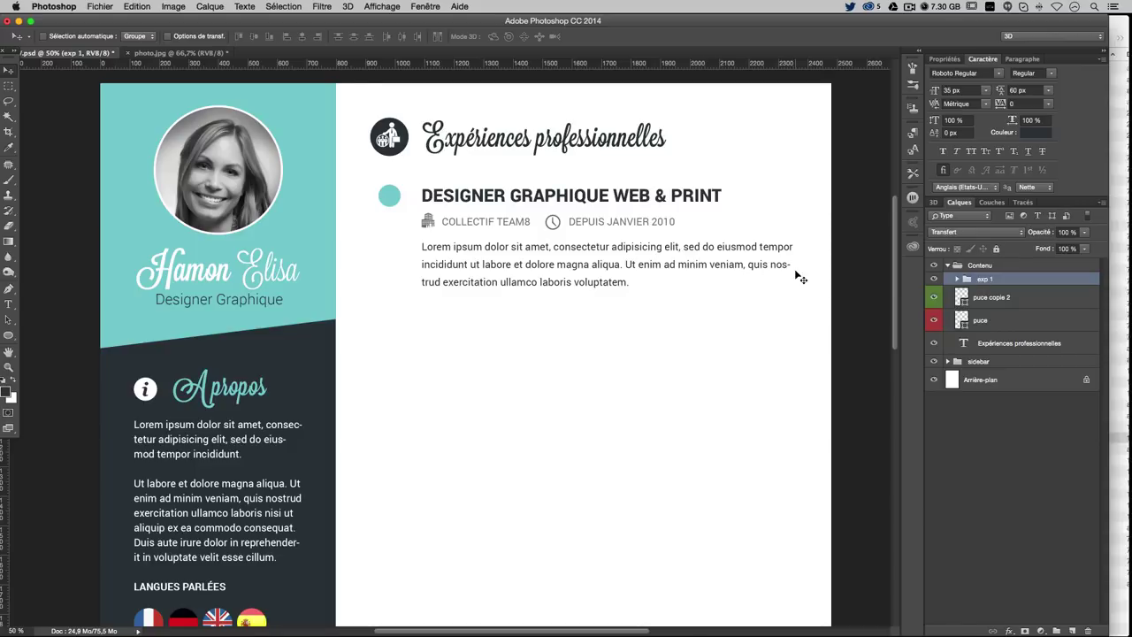
- Undo an accidental duplicate and move heading icon layer 46774 back out of exp 1
left_click_drag(706, 258, 708, 329)
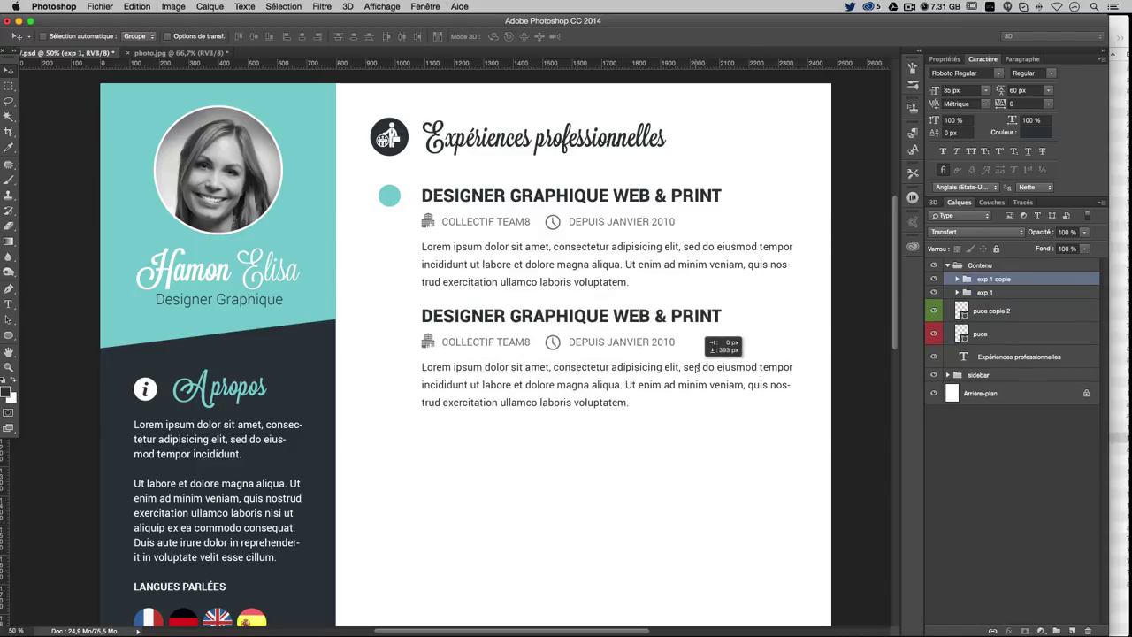
key("ctrl+z")
left_click(957, 279)
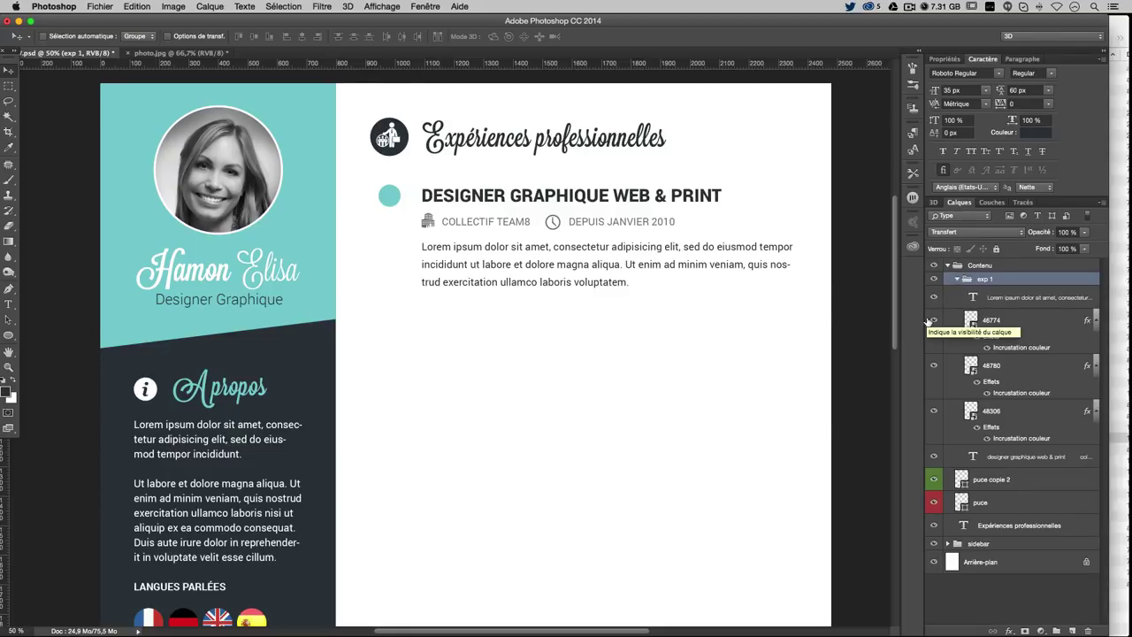
left_click(933, 321)
left_click(933, 321)
left_click(933, 321)
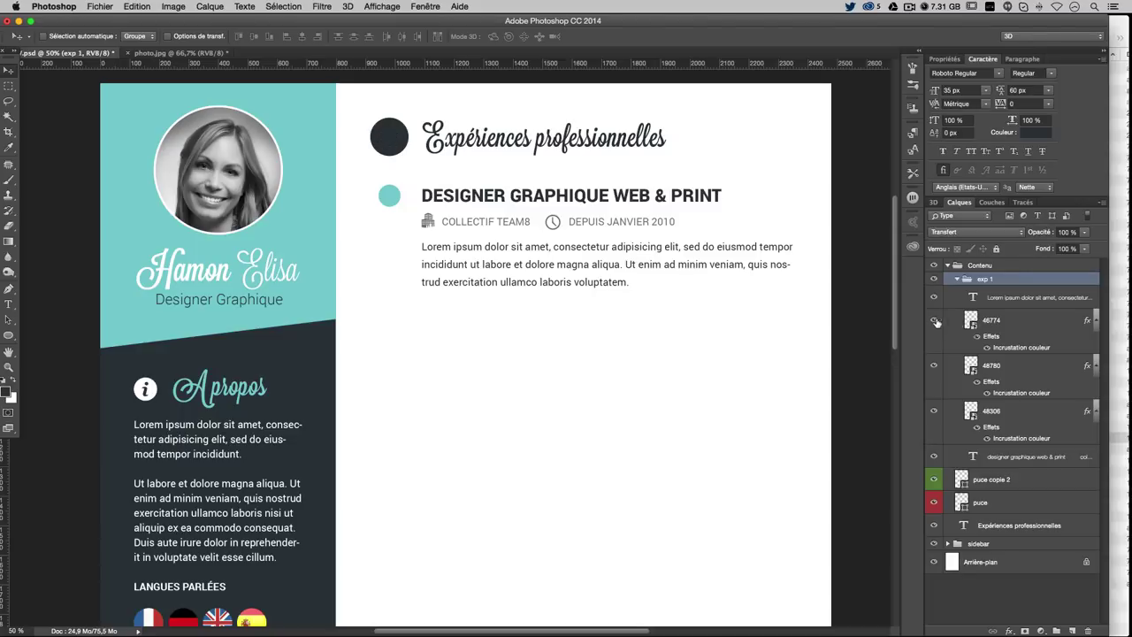
left_click(933, 320)
left_click_drag(1016, 324, 982, 491)
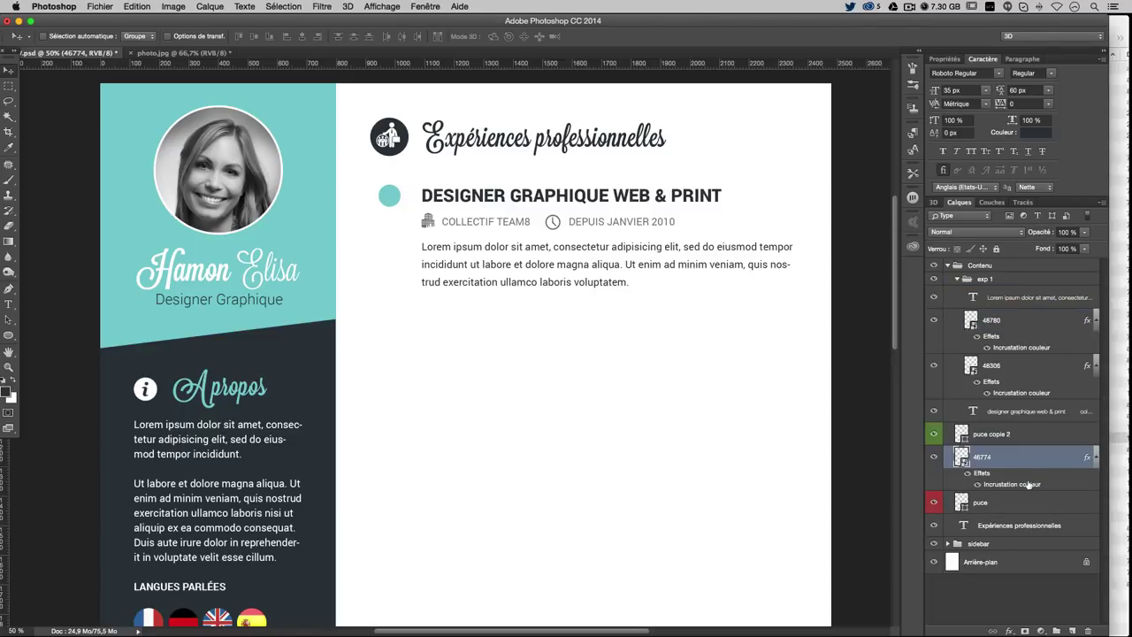
- Toggle the building icon, clock icon and title layers to verify exp 1's contents
left_click(1028, 304)
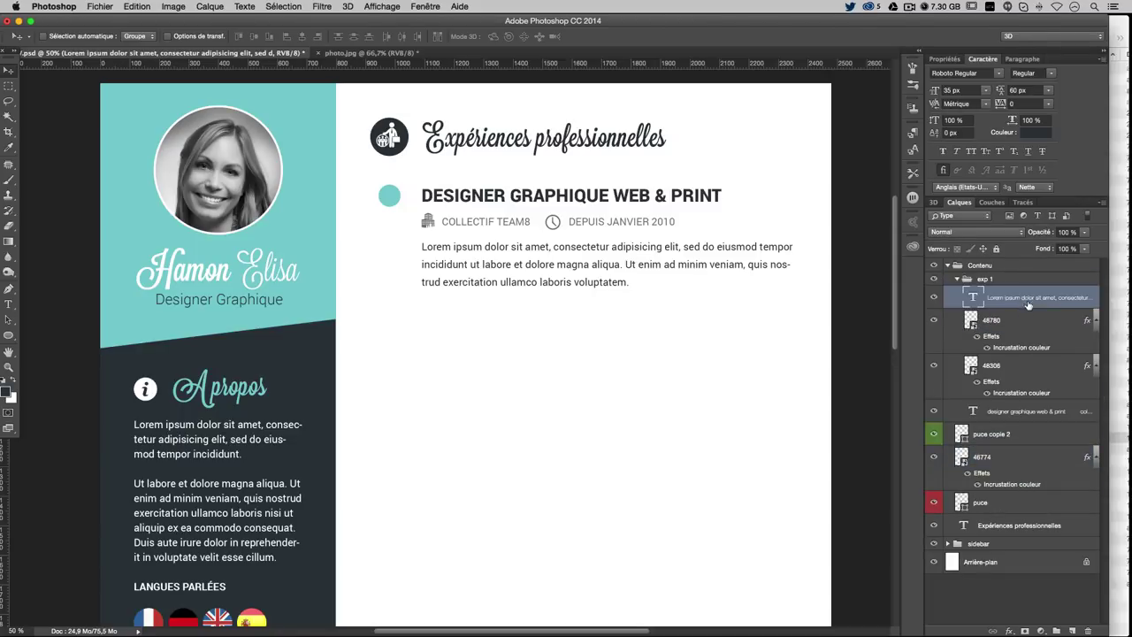
left_click(933, 320)
left_click(934, 321)
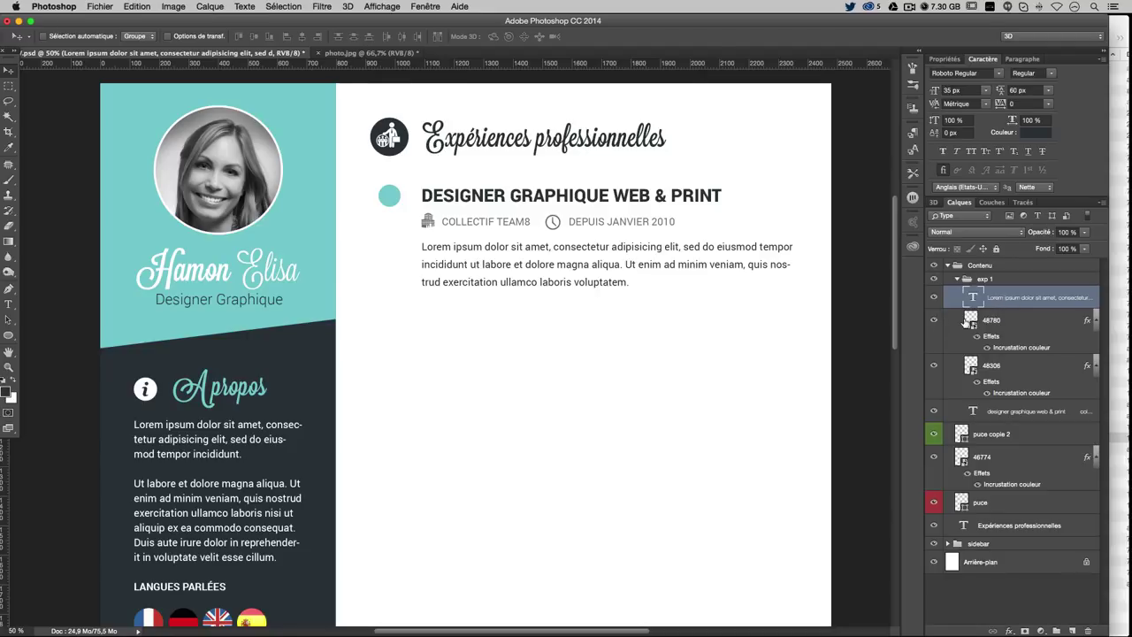
left_click(934, 366)
left_click(935, 366)
left_click(998, 412)
left_click(935, 412)
left_click(935, 412)
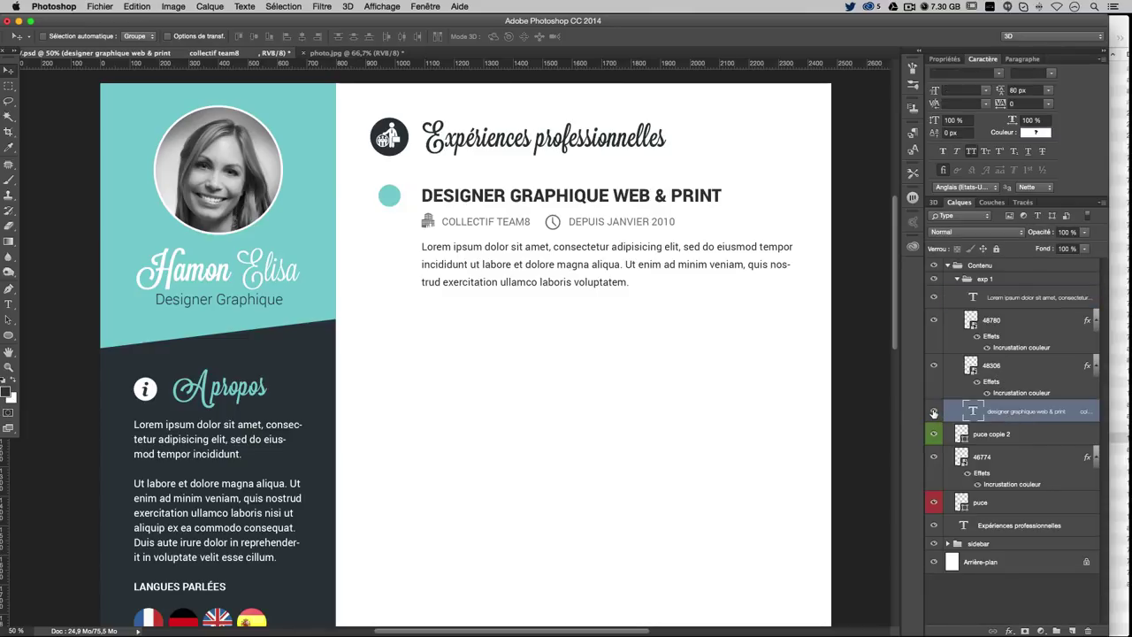
left_click(962, 279)
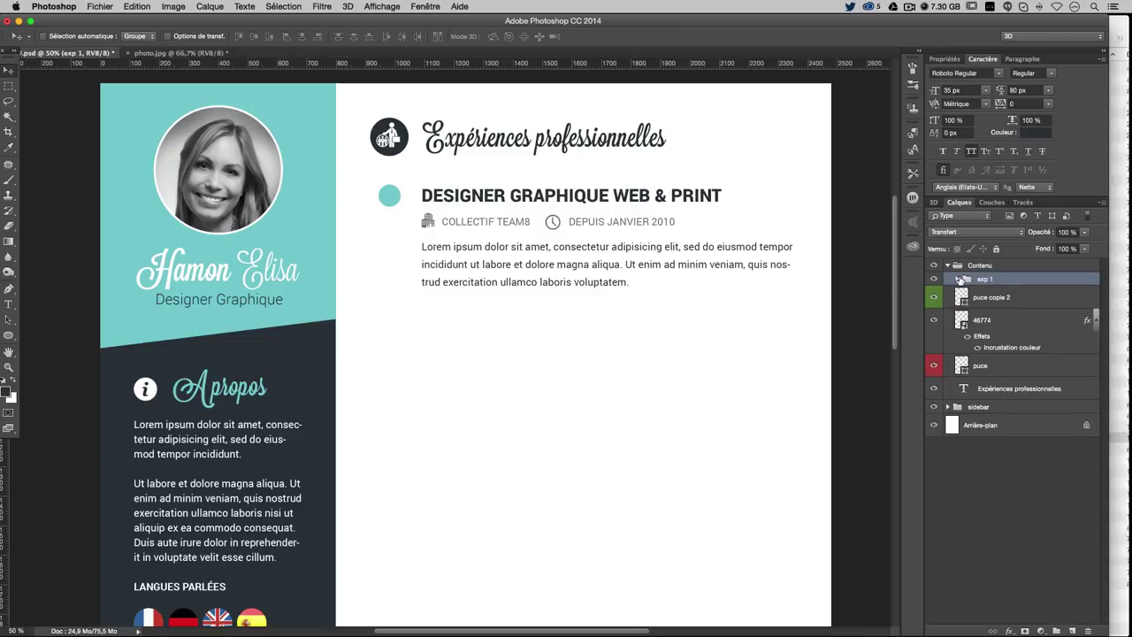
- Duplicate the exp 1 entry below the first and retitle it GRAPHISTE MULTIMÉDIA
mouse_move(689, 254)
left_mouse_down()
mouse_move(652, 294)
mouse_move(652, 381)
left_mouse_up()
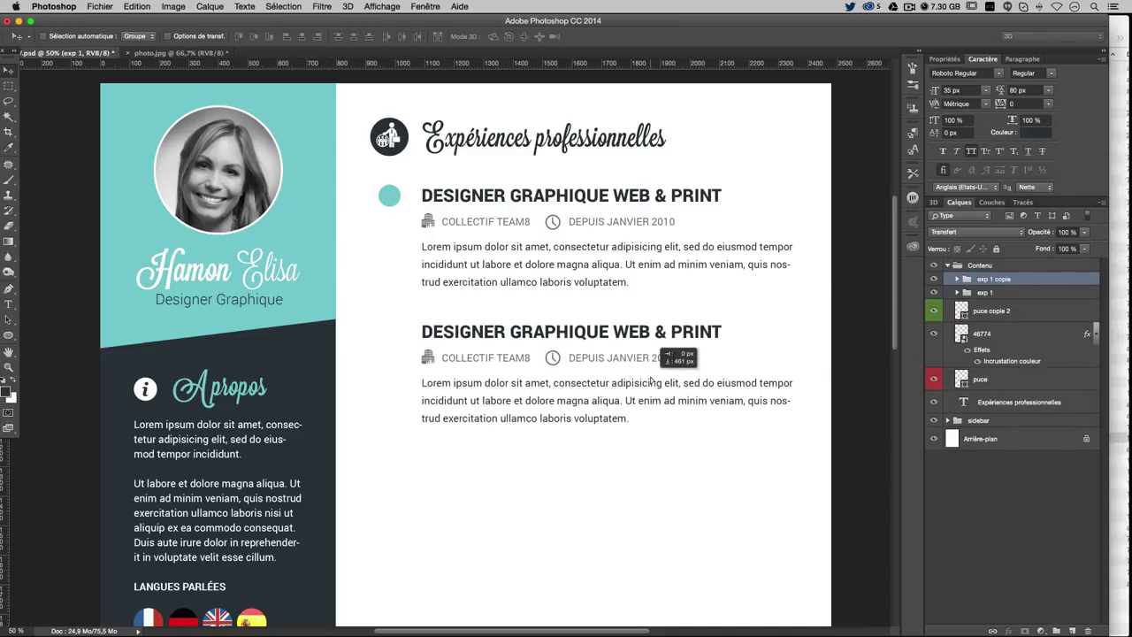
left_click_drag(652, 380, 652, 381)
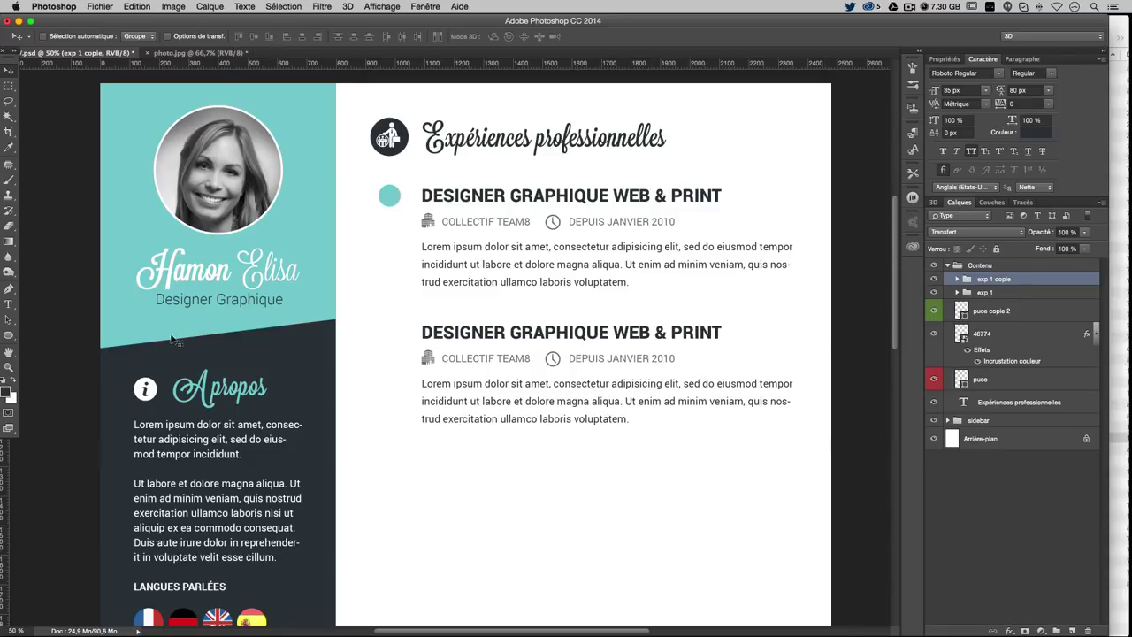
left_click(9, 303)
left_click_drag(428, 331, 722, 333)
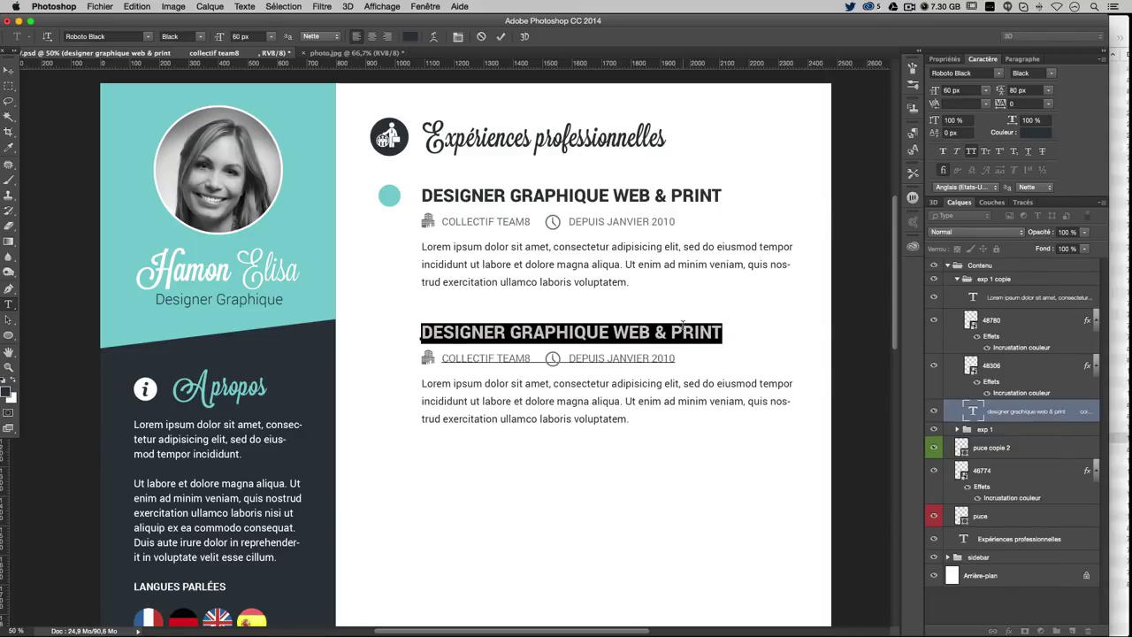
type("GRAP")
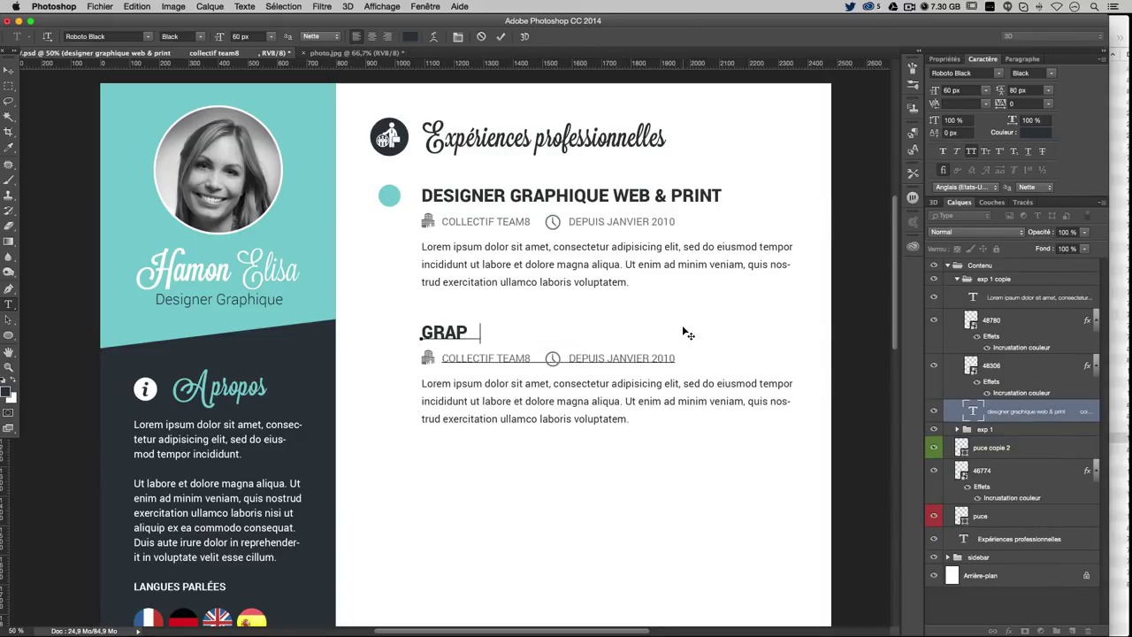
type("HIS E MUL")
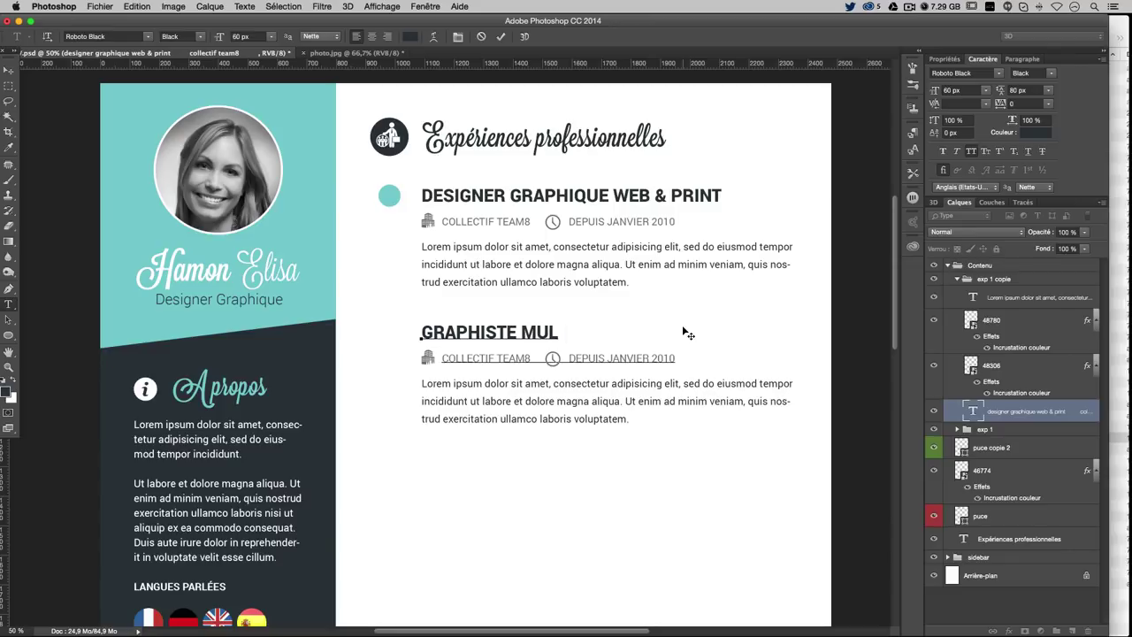
type("TIMÉDIA")
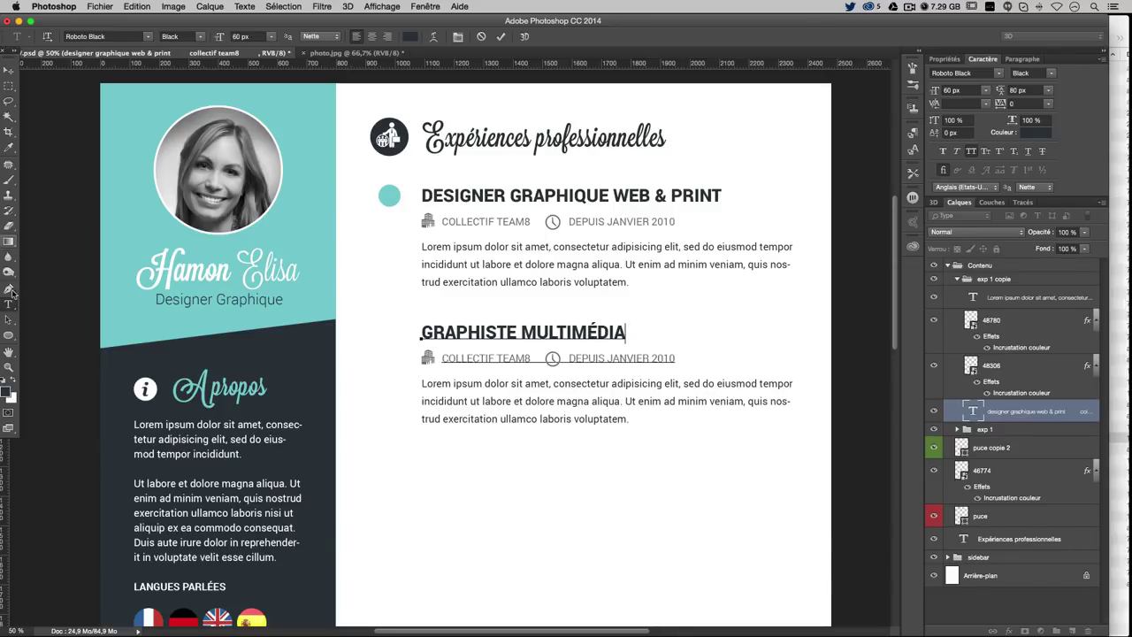
left_click(9, 303)
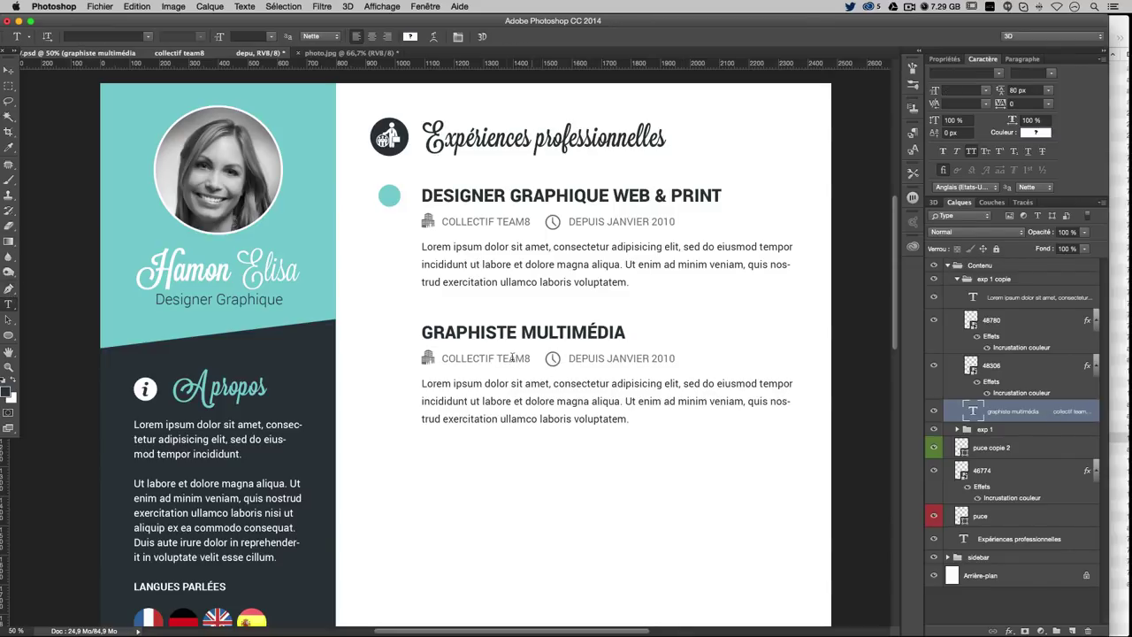
- Change the second entry's date line to JANVIER 2008 - DECEMBRE 2009
left_click_drag(569, 359, 650, 359)
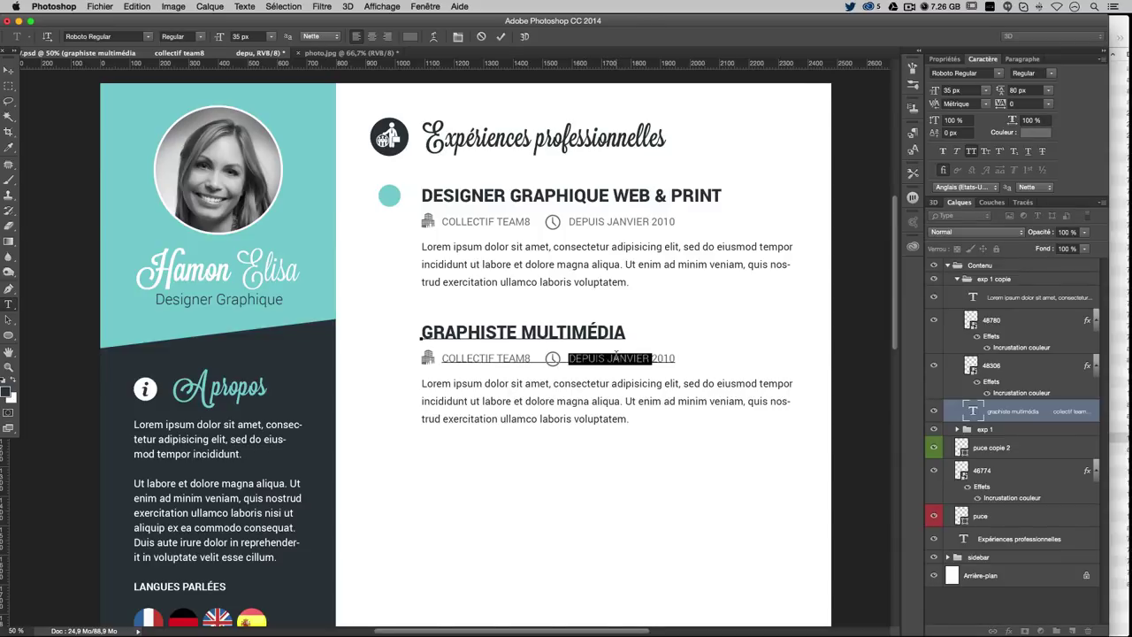
type("JN")
key("BackSpace")
type("AN")
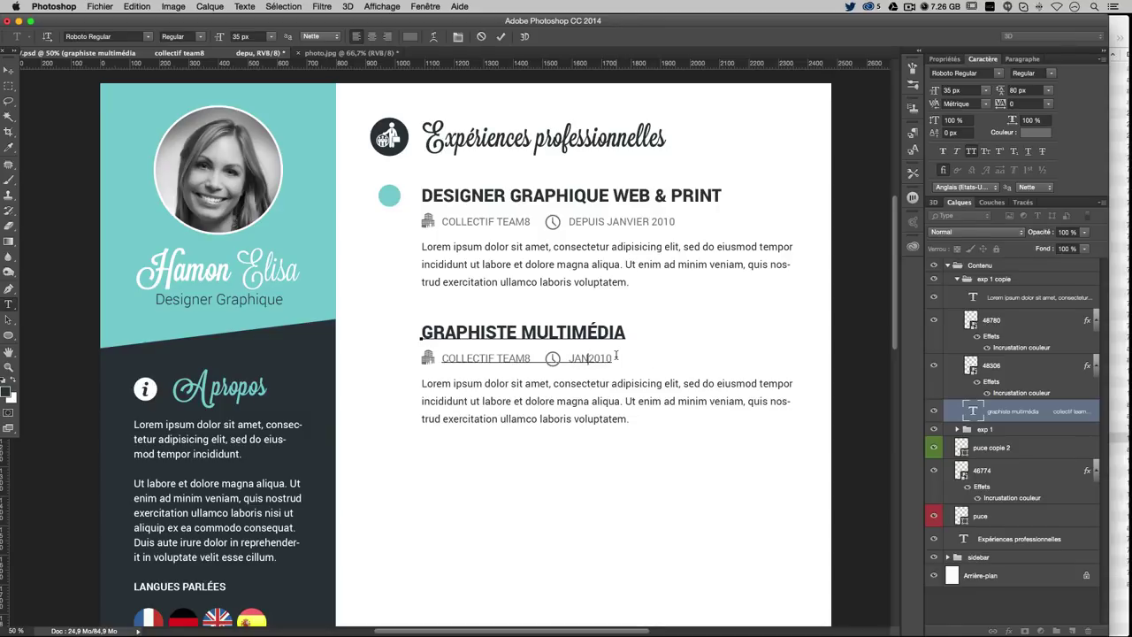
type("VIER  ")
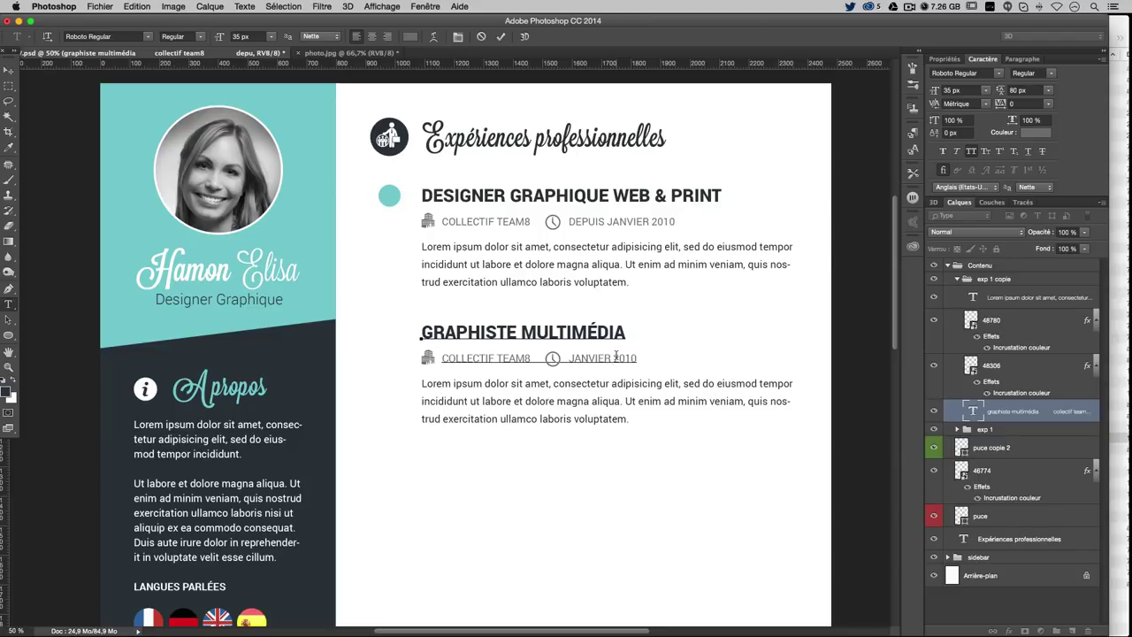
type("20")
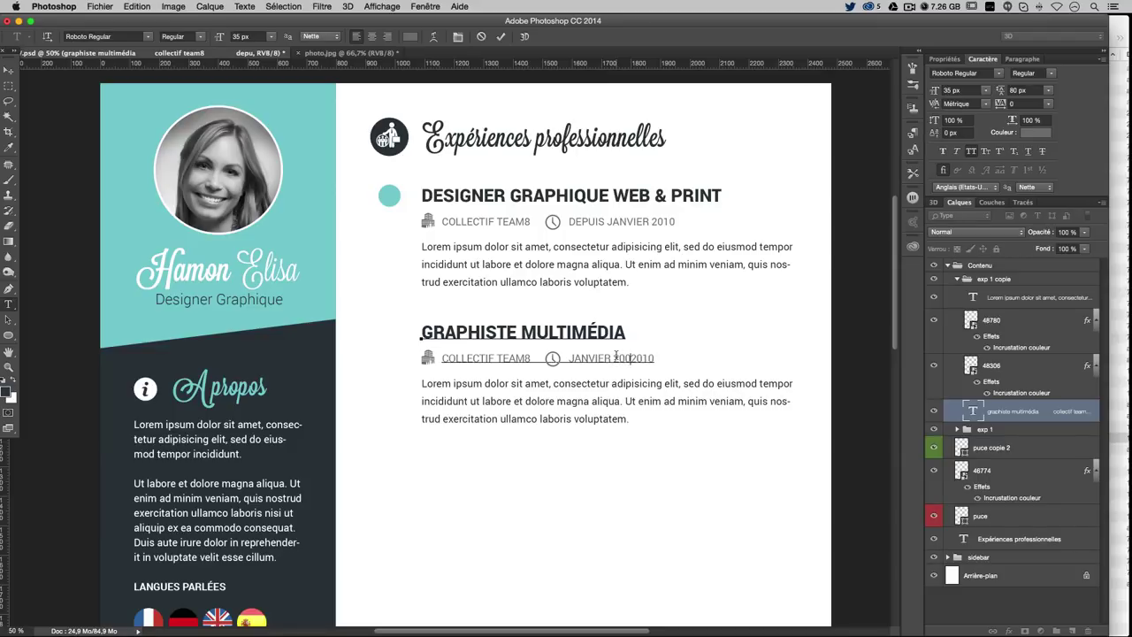
type("08 - D")
type("ECEMBRE")
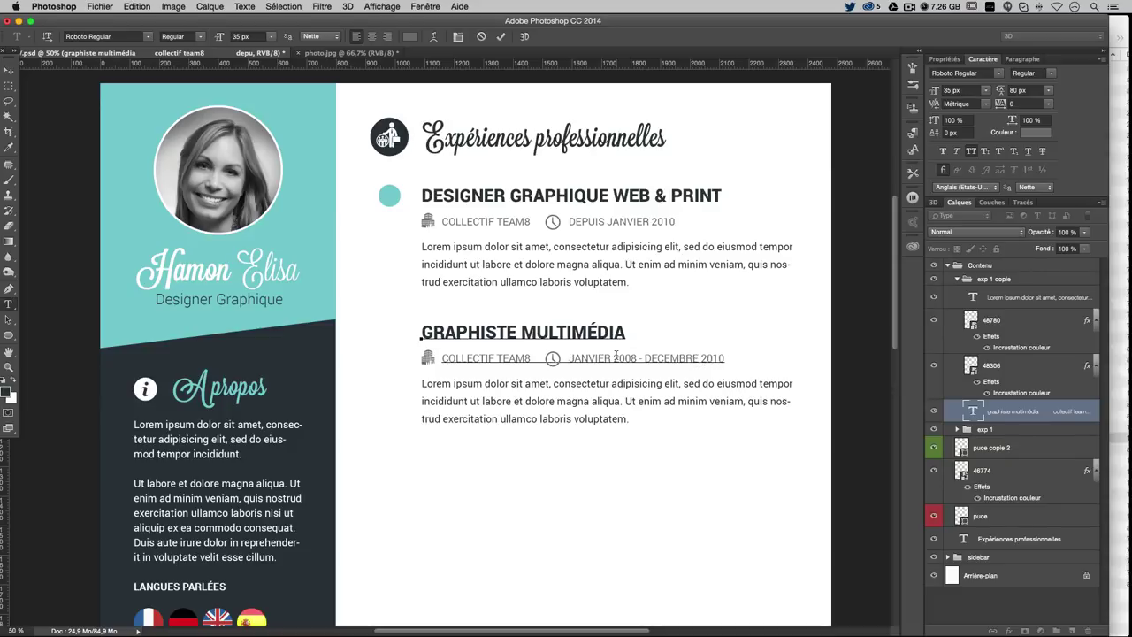
double_click(707, 358)
type("2009")
left_click(9, 70)
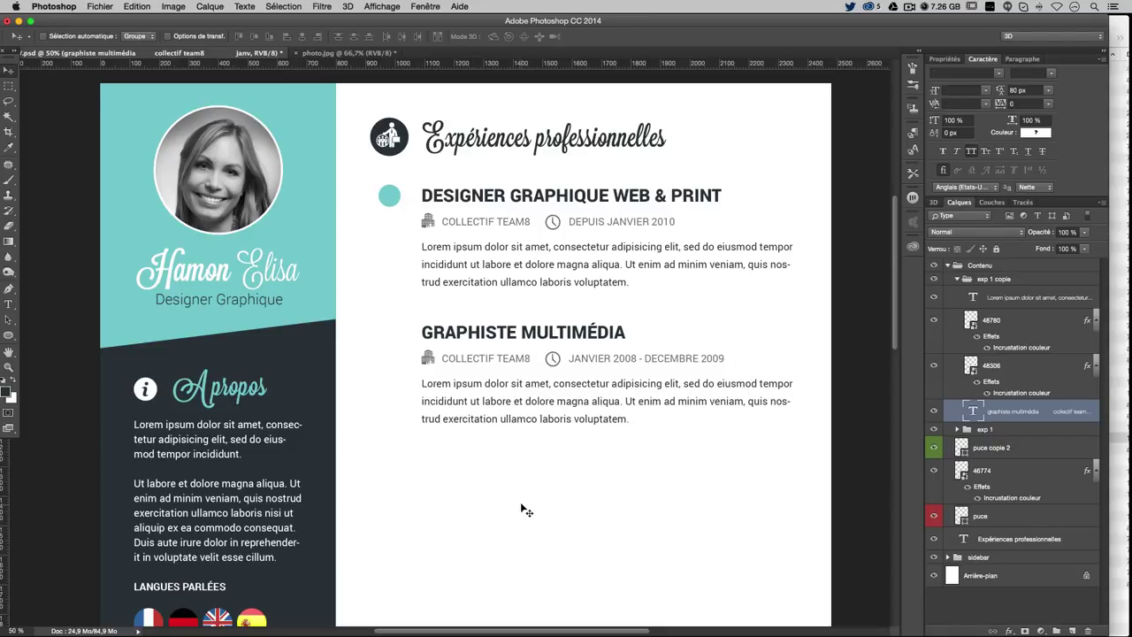
left_click(956, 278)
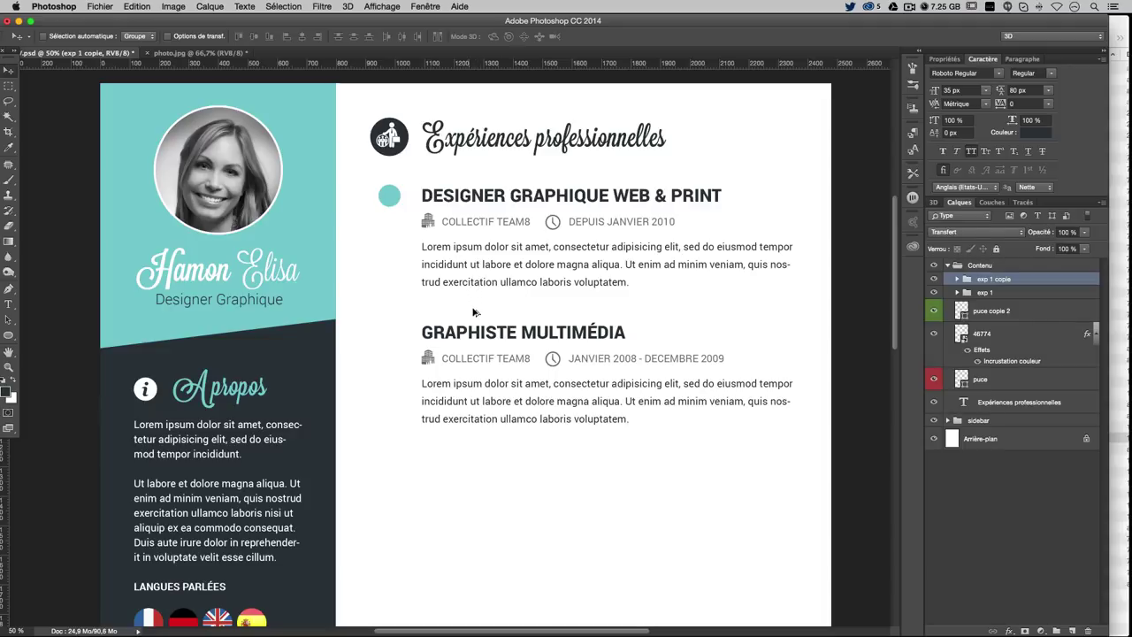
- Duplicate the Graphiste Multimédia entry further down, aligned using the page guides
left_click_drag(477, 310, 492, 440)
key("super+semicolon")
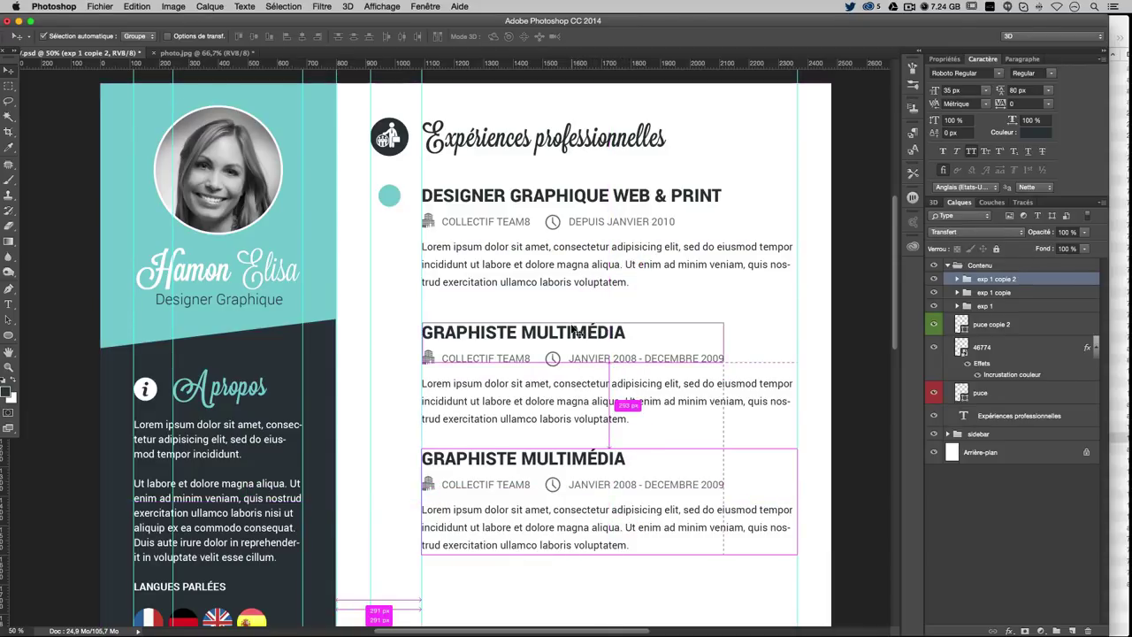
scroll(574, 396, "down", 3)
scroll(573, 395, "down", 2)
scroll(614, 340, "up", 2)
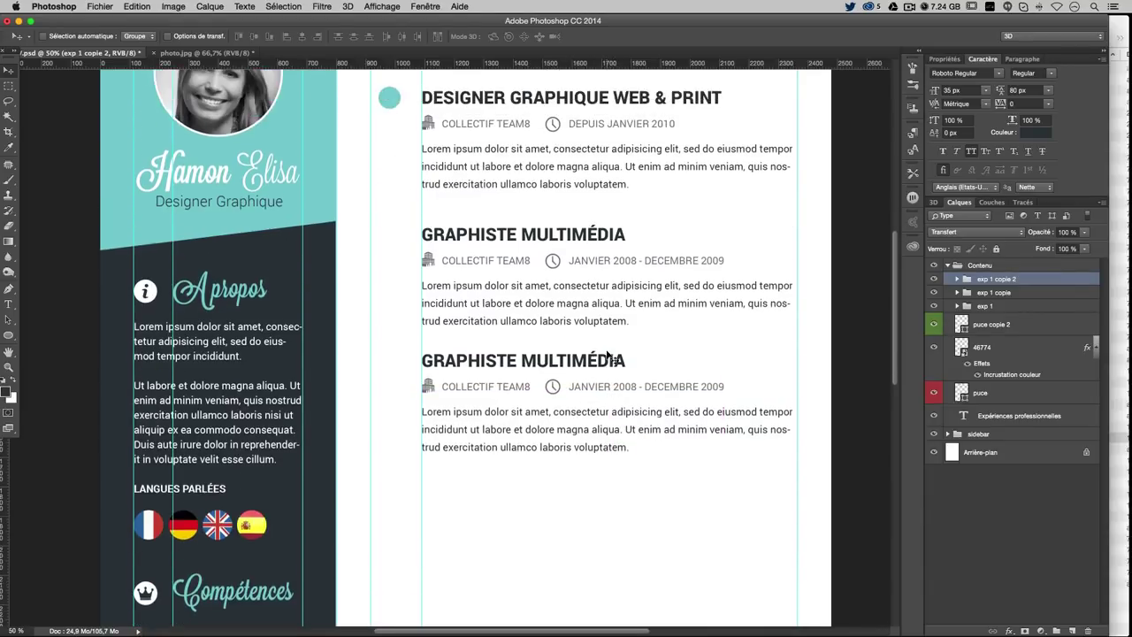
scroll(611, 354, "up", 1)
left_click_drag(605, 352, 608, 370)
scroll(652, 374, "up", 1)
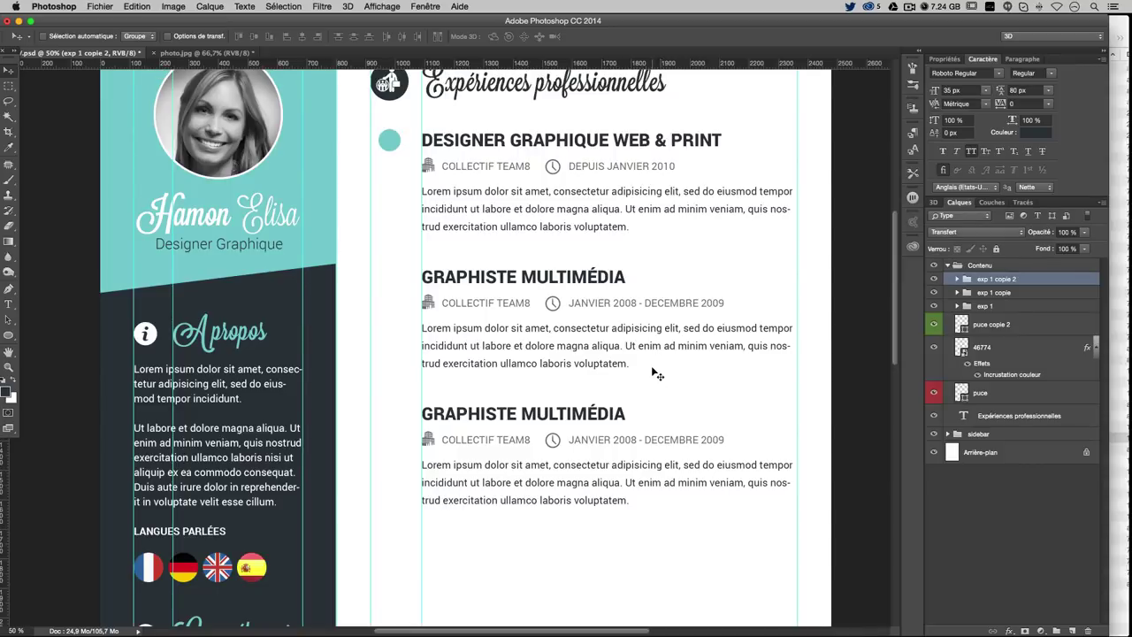
- Retitle the third entry INTÉGRATEUR WEB / SEO
left_click(9, 305)
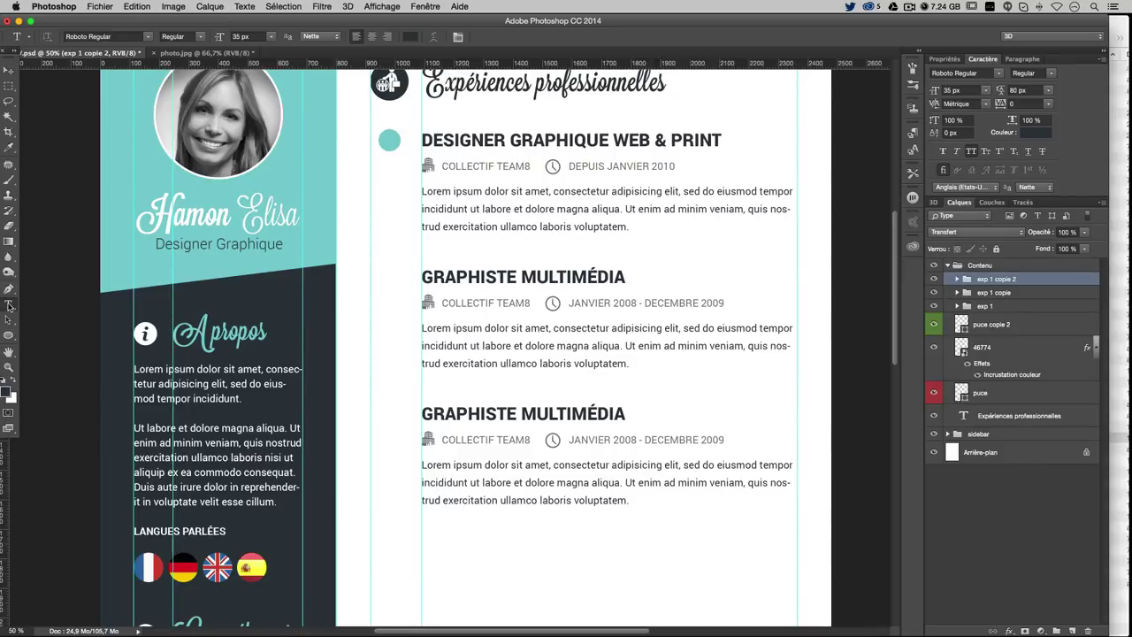
triple_click(461, 405)
type("I")
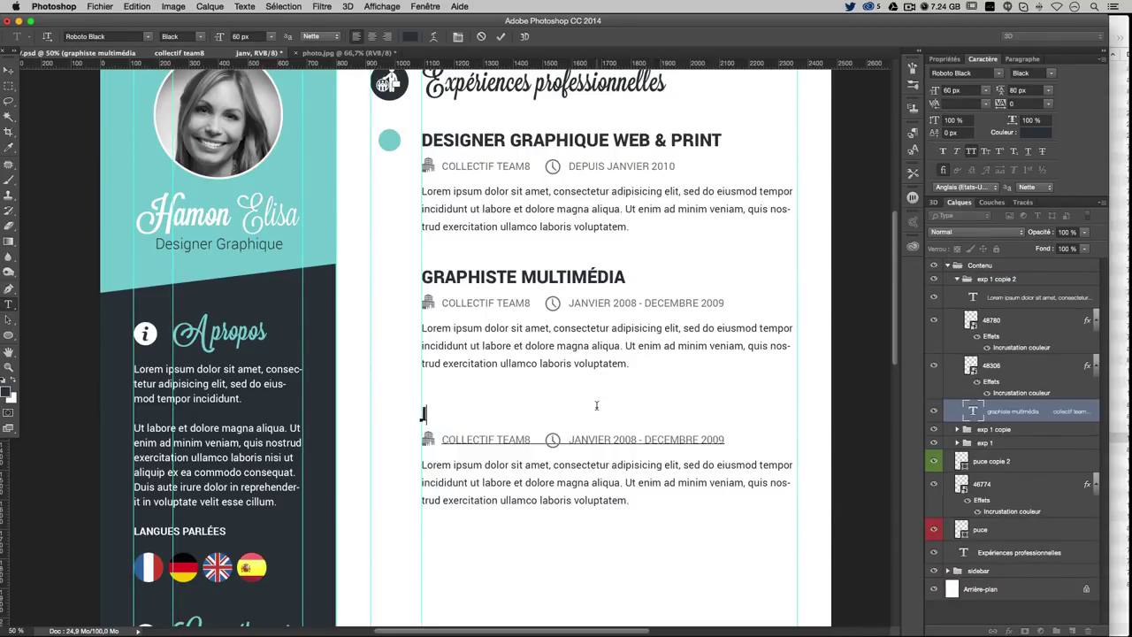
type("NTÉGRATE")
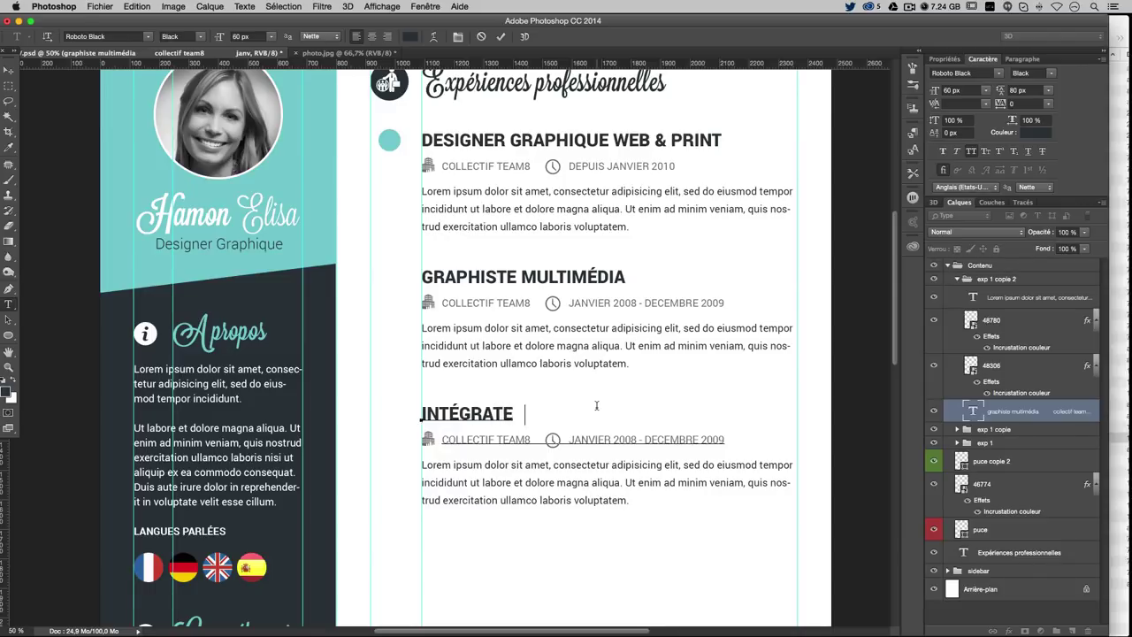
type("UR W ")
type("B /S")
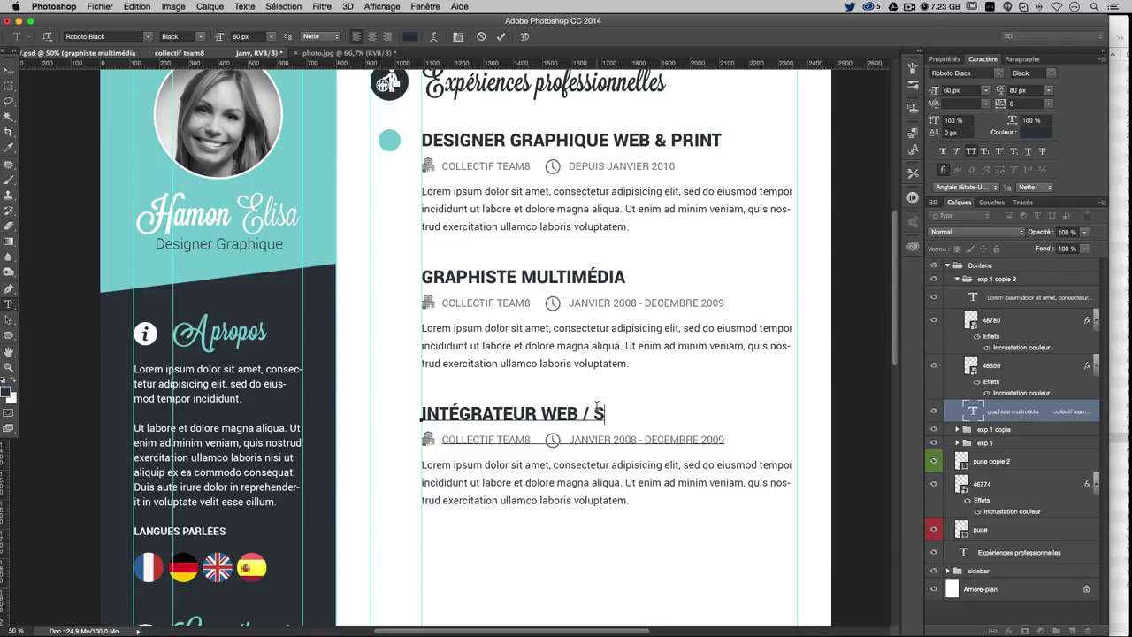
type("E ")
type("O")
key("ctrl+Return")
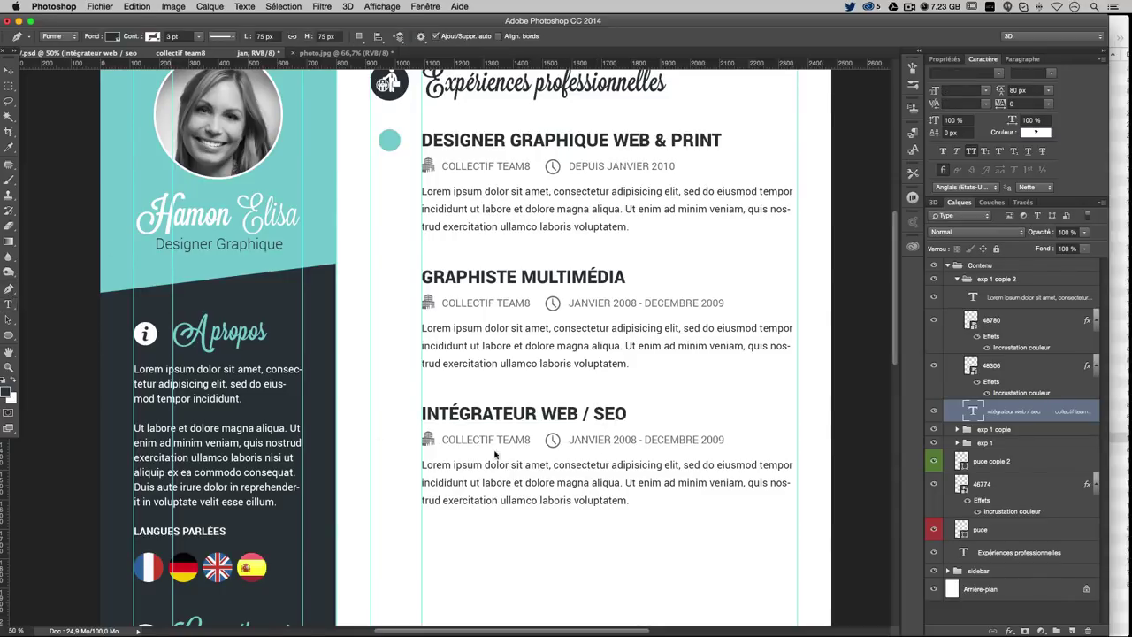
- Change the third entry's end month from DECEMBRE to OCTOBRE
left_click(632, 438)
type("6")
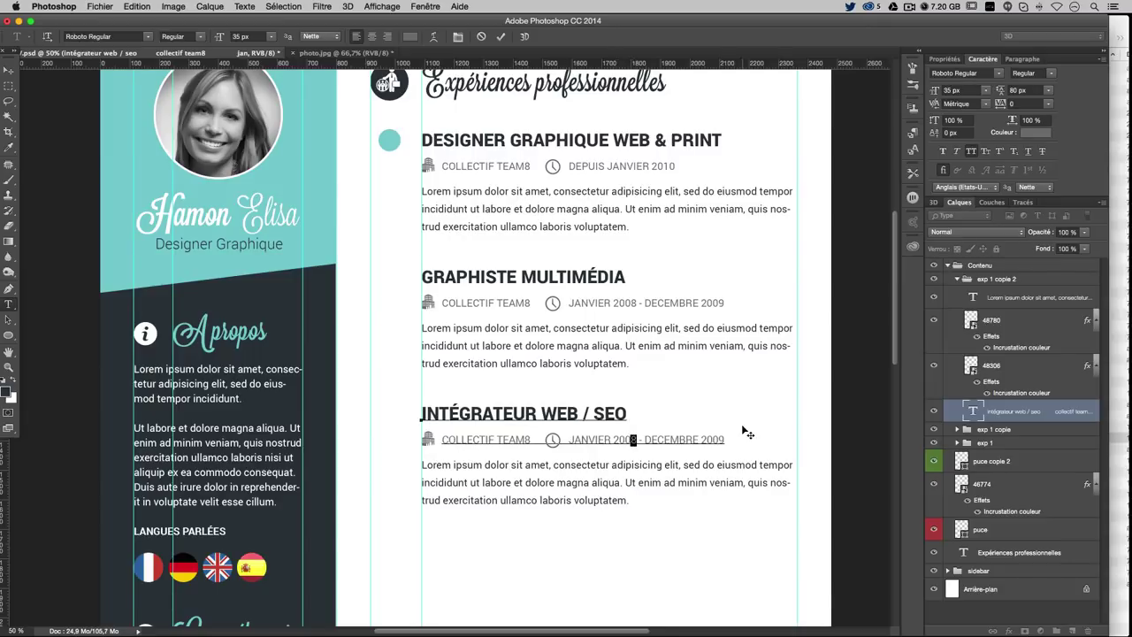
double_click(690, 439)
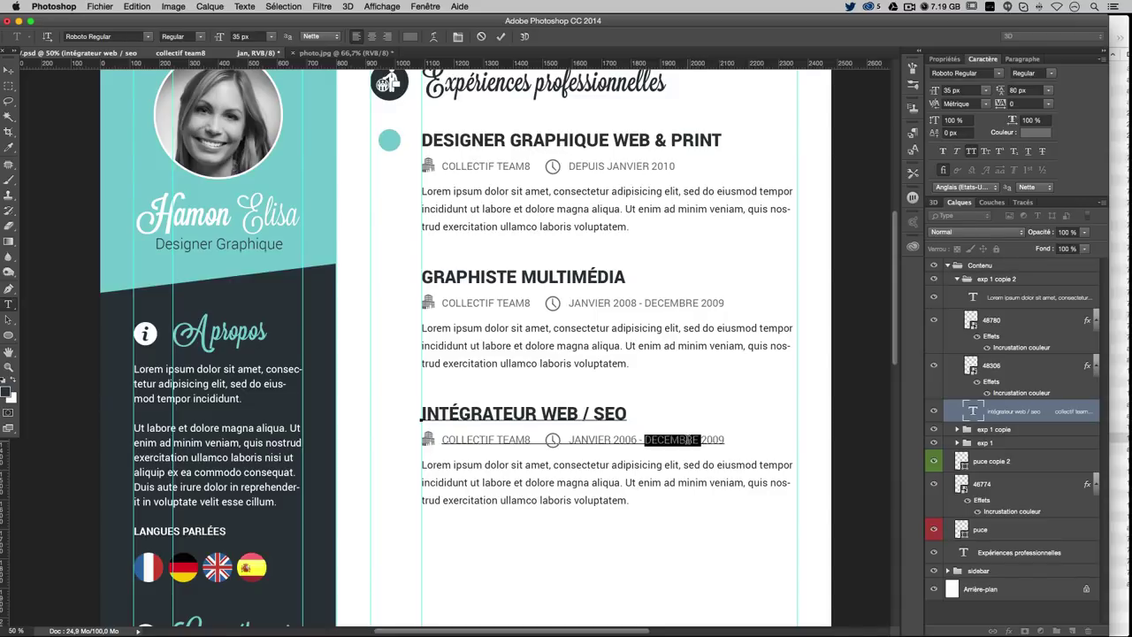
type("0")
type("BRE")
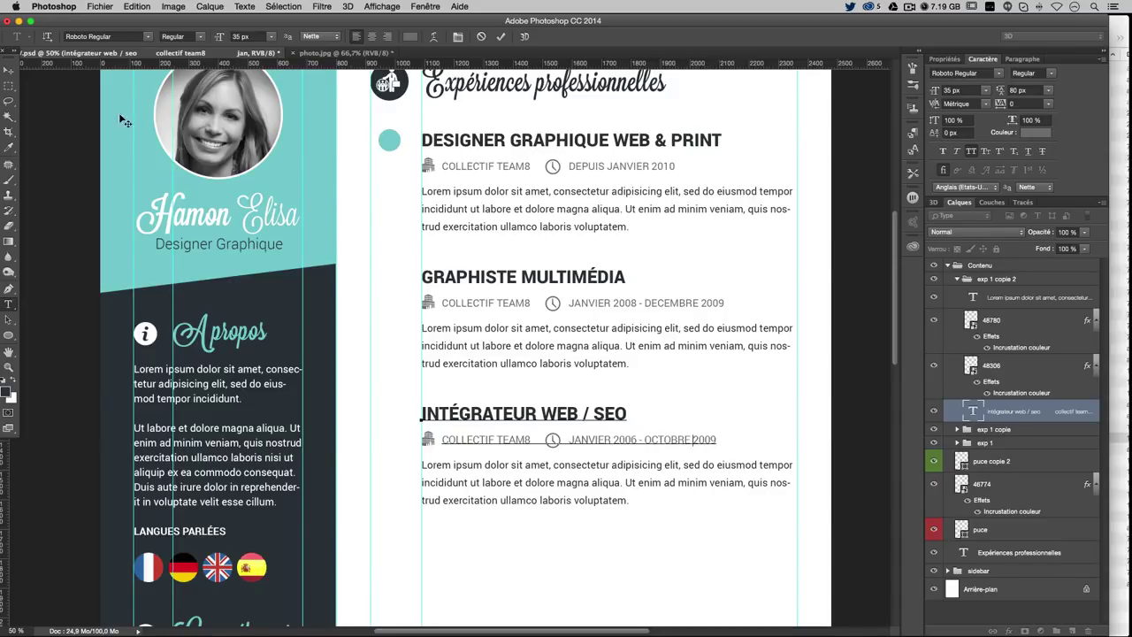
left_click(8, 69)
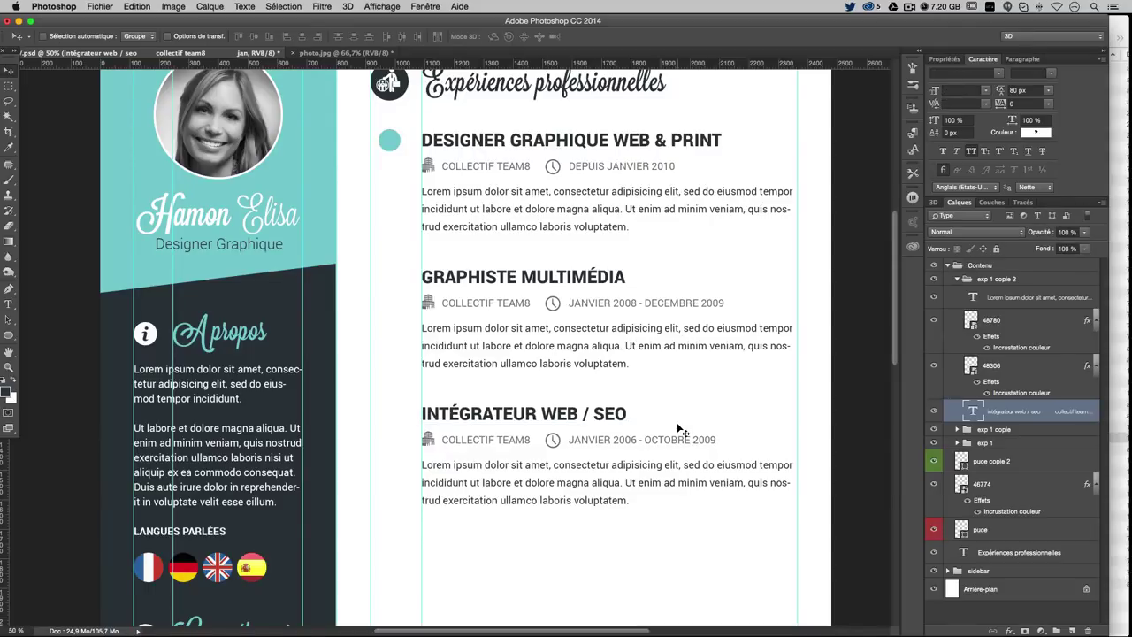
key("super+minus")
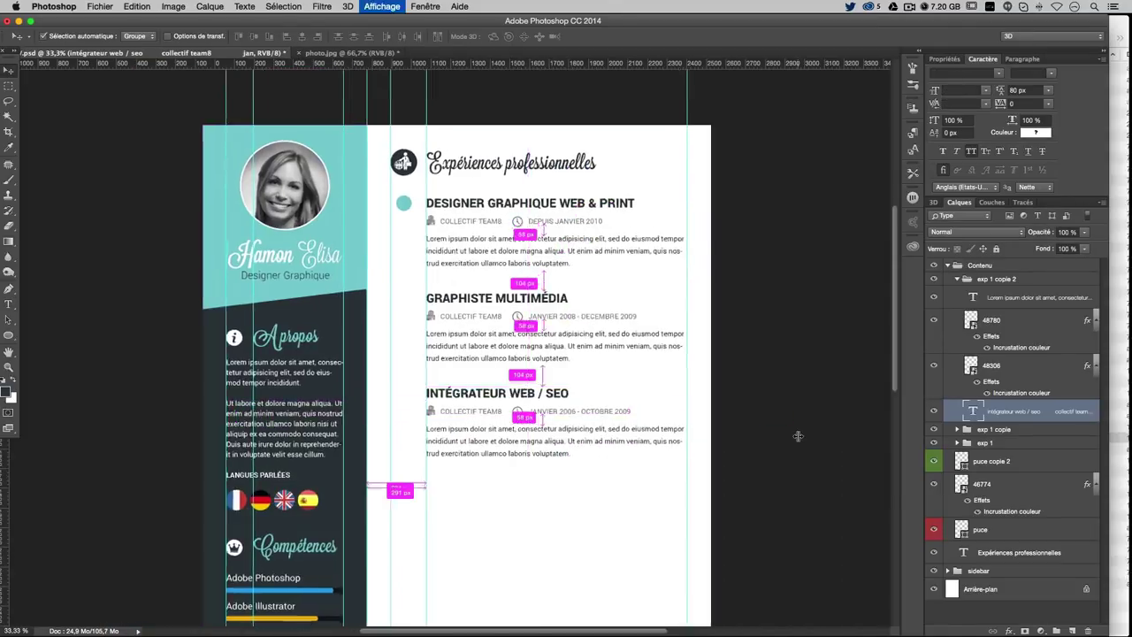
key("super+plus")
key("super+plus")
key("super+minus")
key("super+minus")
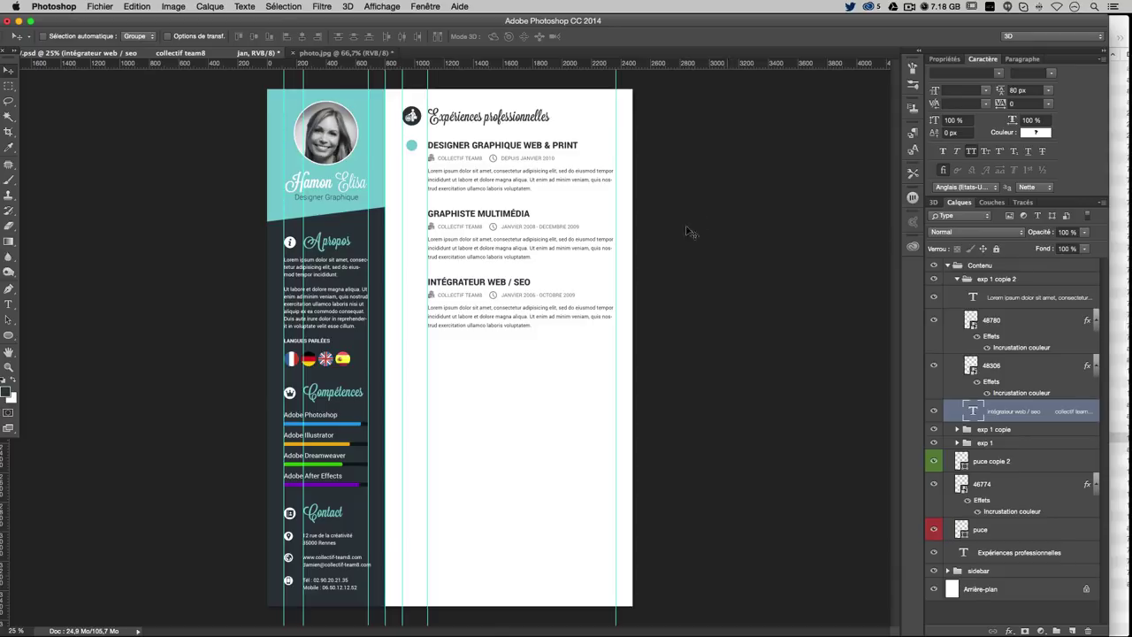
- Nudge all three experience groups down slightly
key("ctrl+plus")
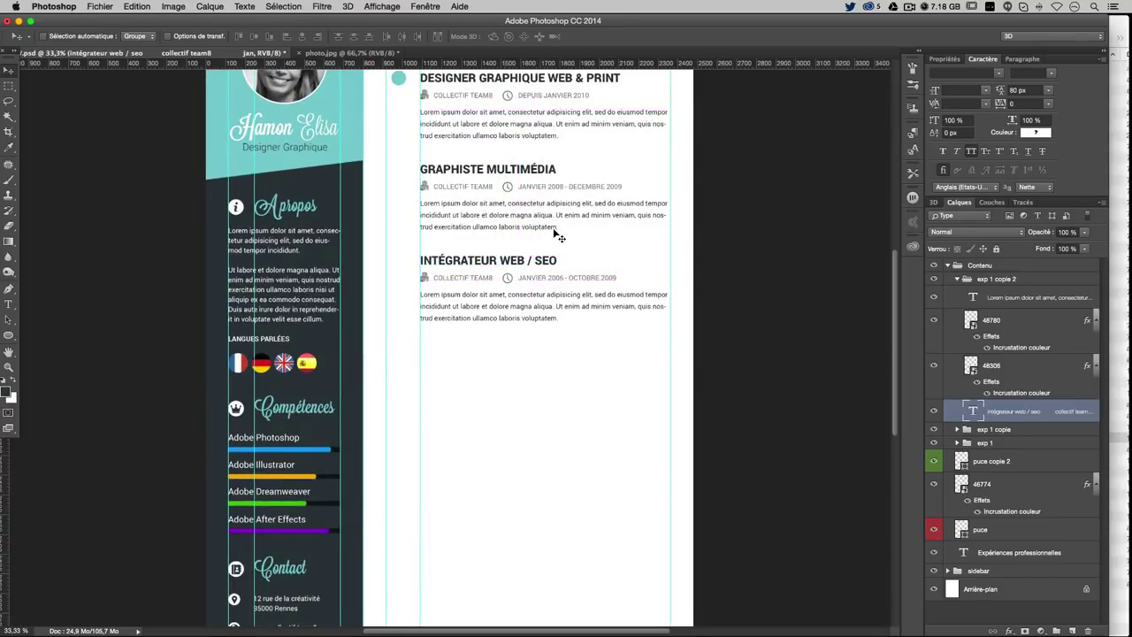
scroll(556, 232, "up", 3)
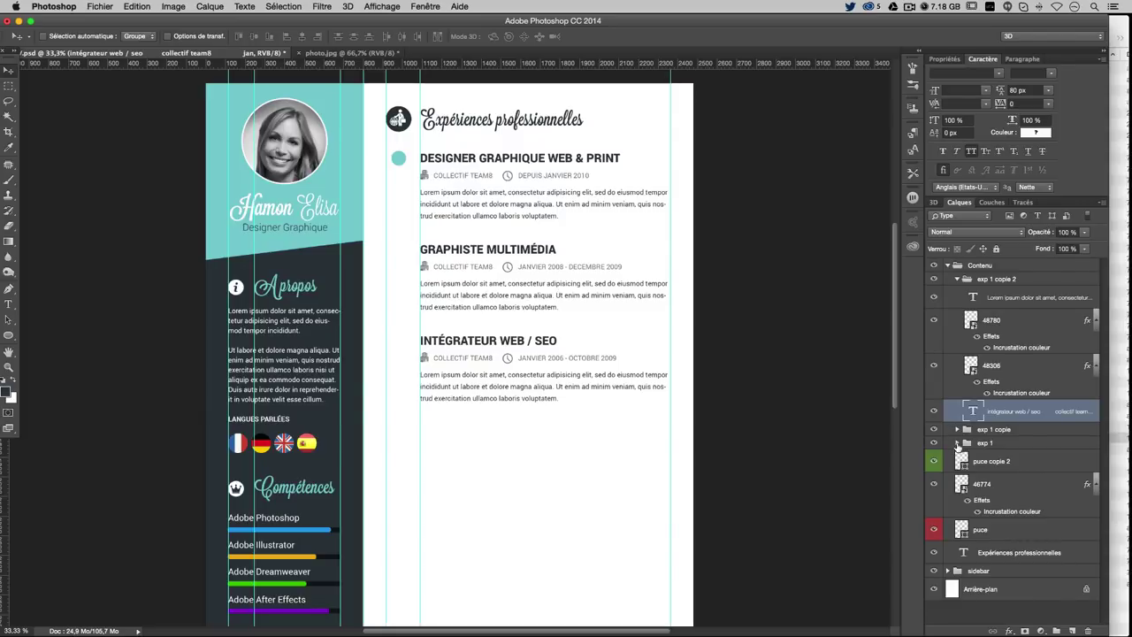
left_click(957, 279)
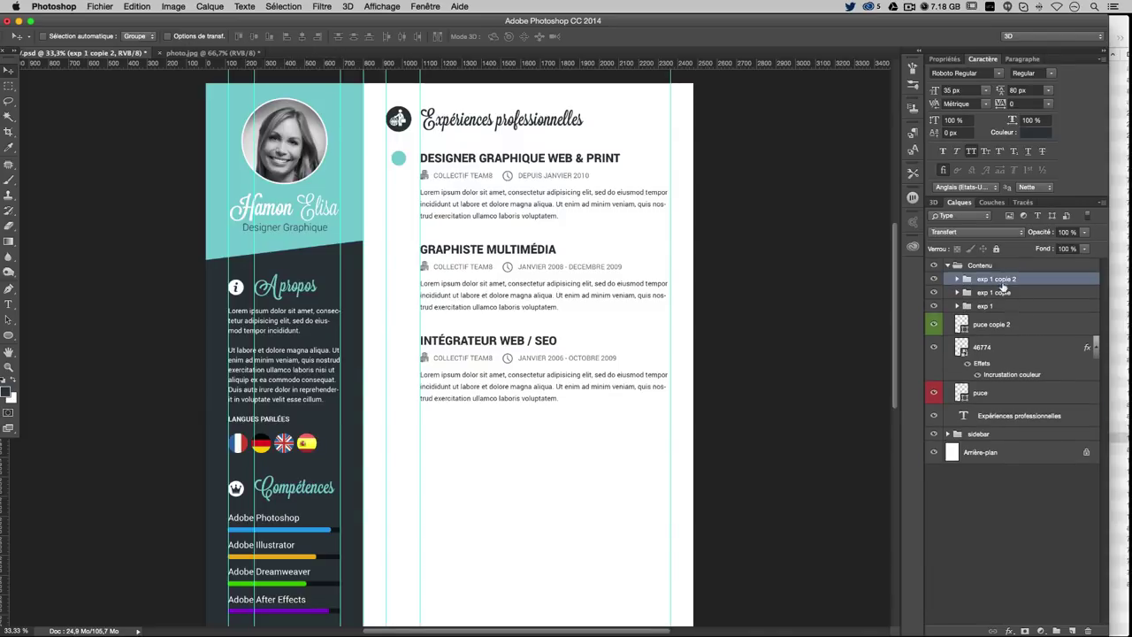
left_click(1010, 307, "shift")
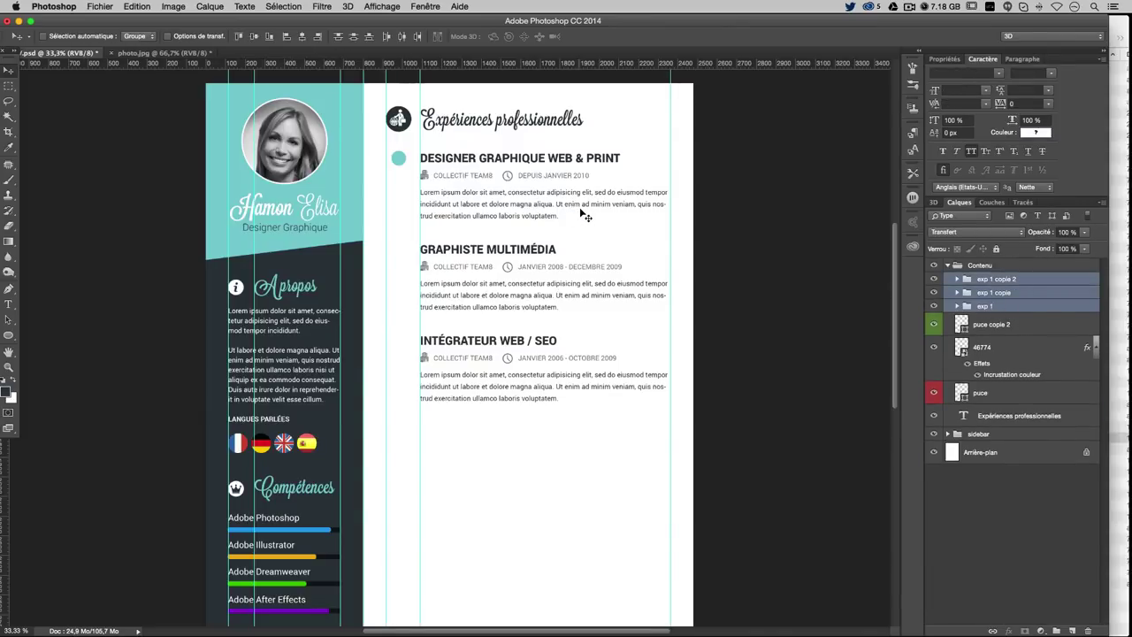
left_click_drag(520, 234, 521, 247)
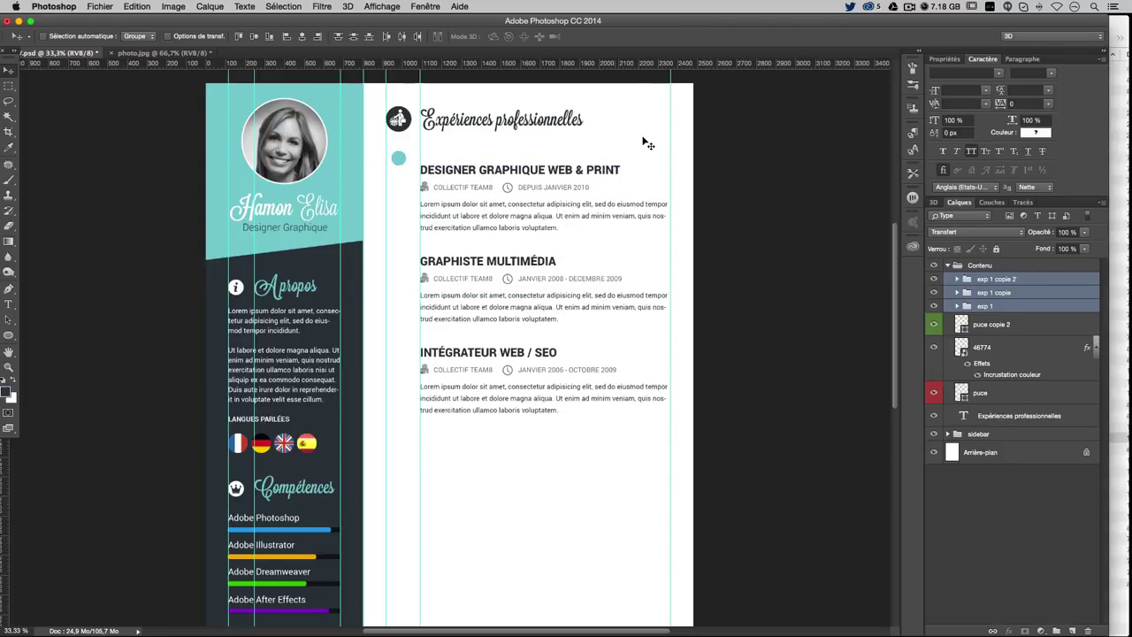
- Draw a horizontal divider line beneath the Expériences professionnelles title
left_click(1016, 416)
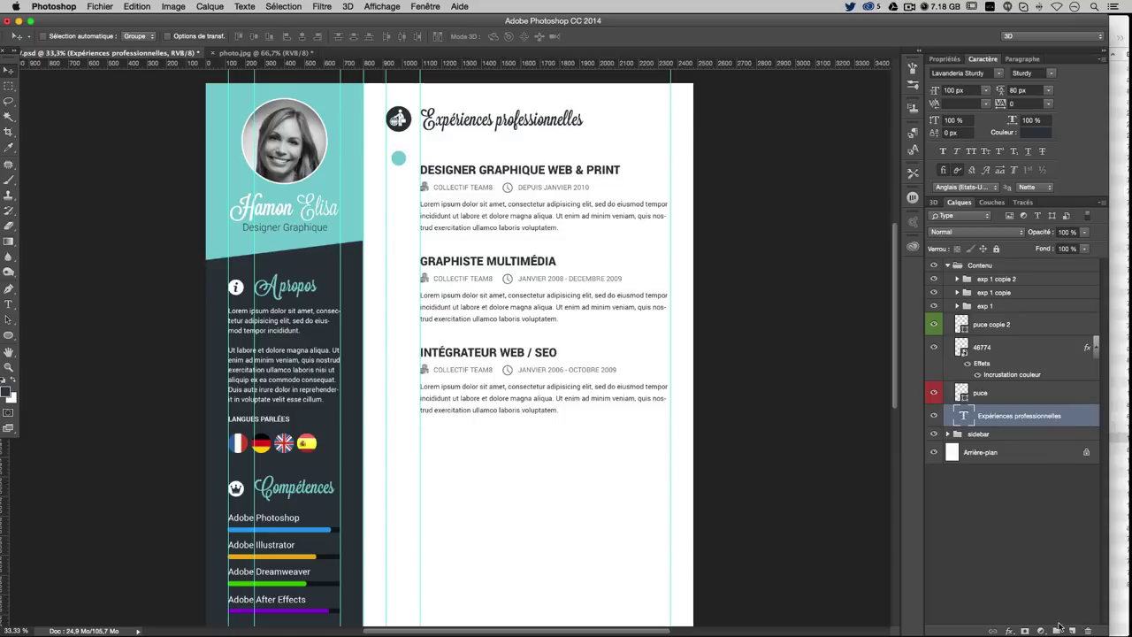
left_click(8, 332)
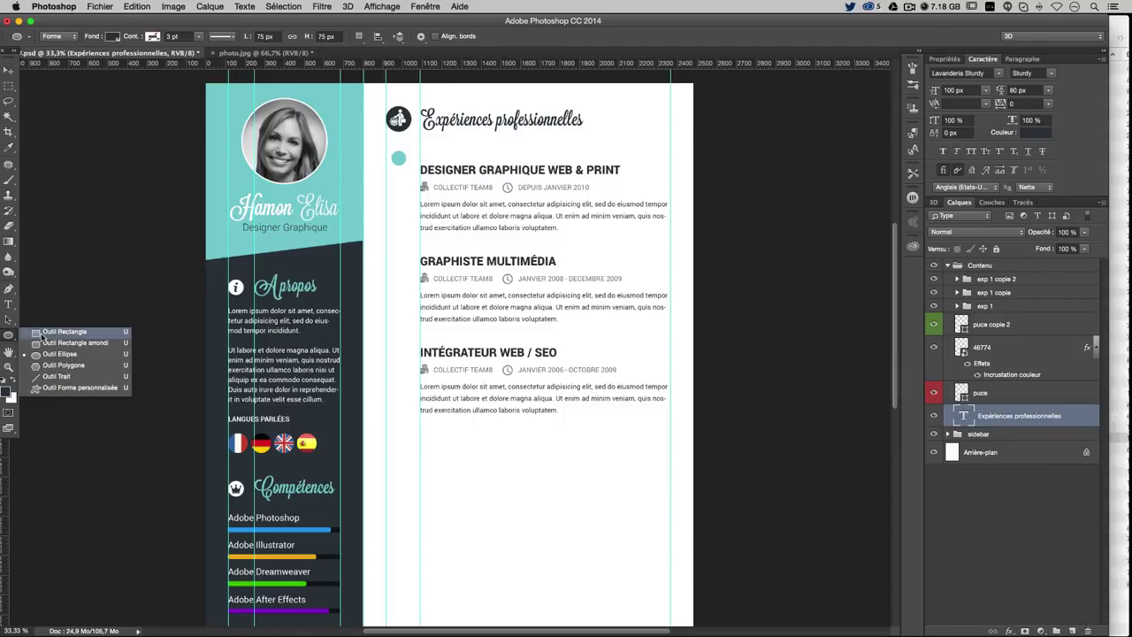
left_click_drag(8, 331, 45, 378)
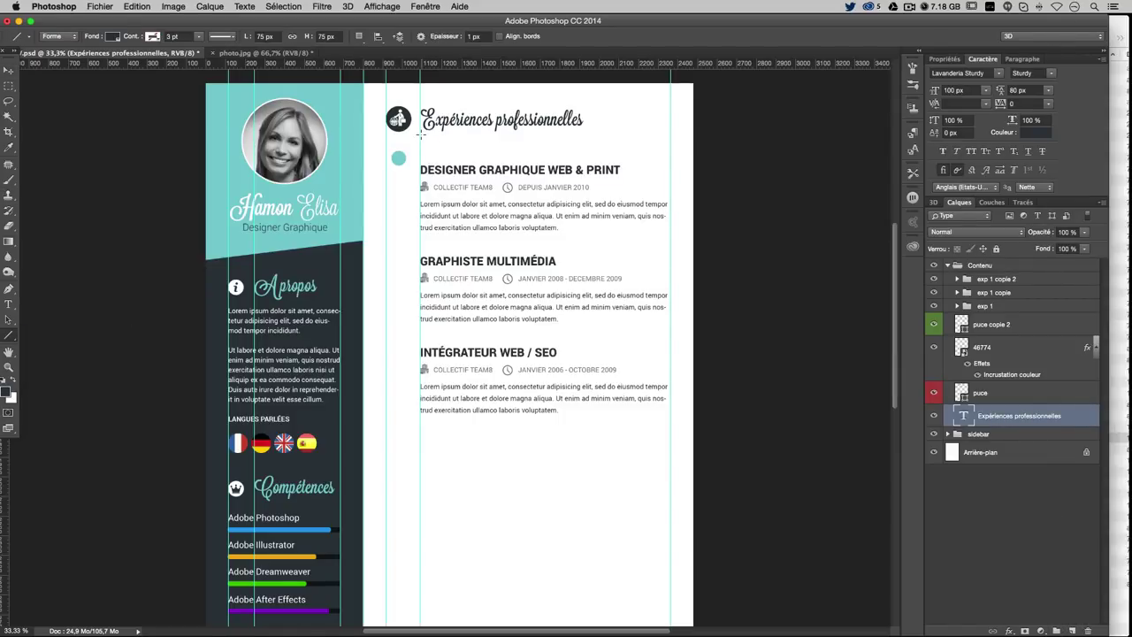
left_click_drag(420, 132, 670, 130)
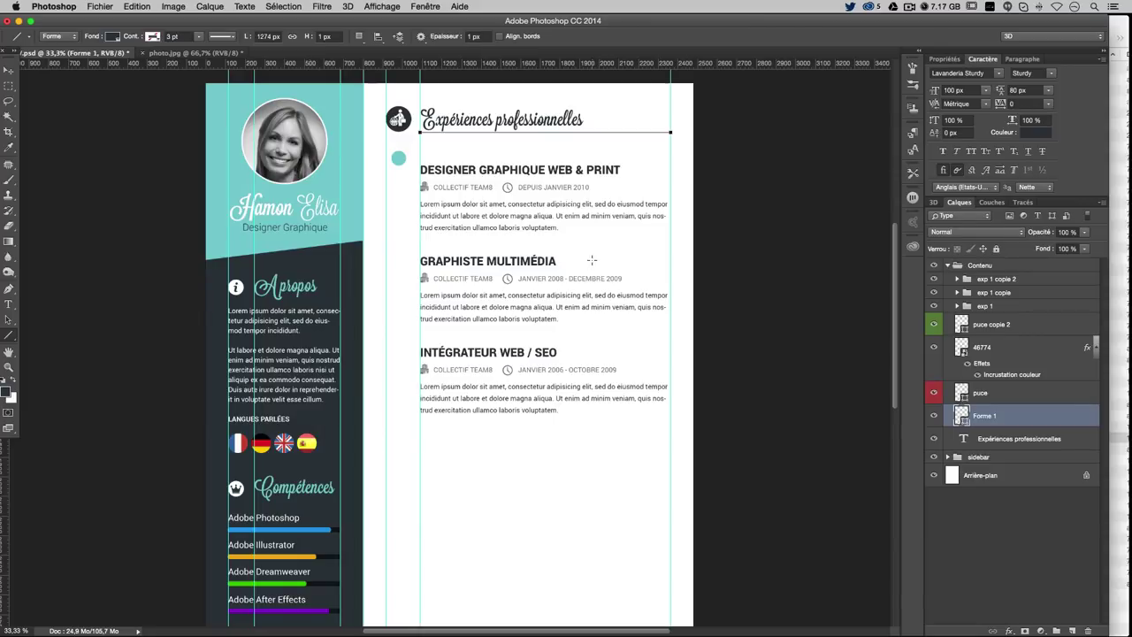
left_click(9, 71)
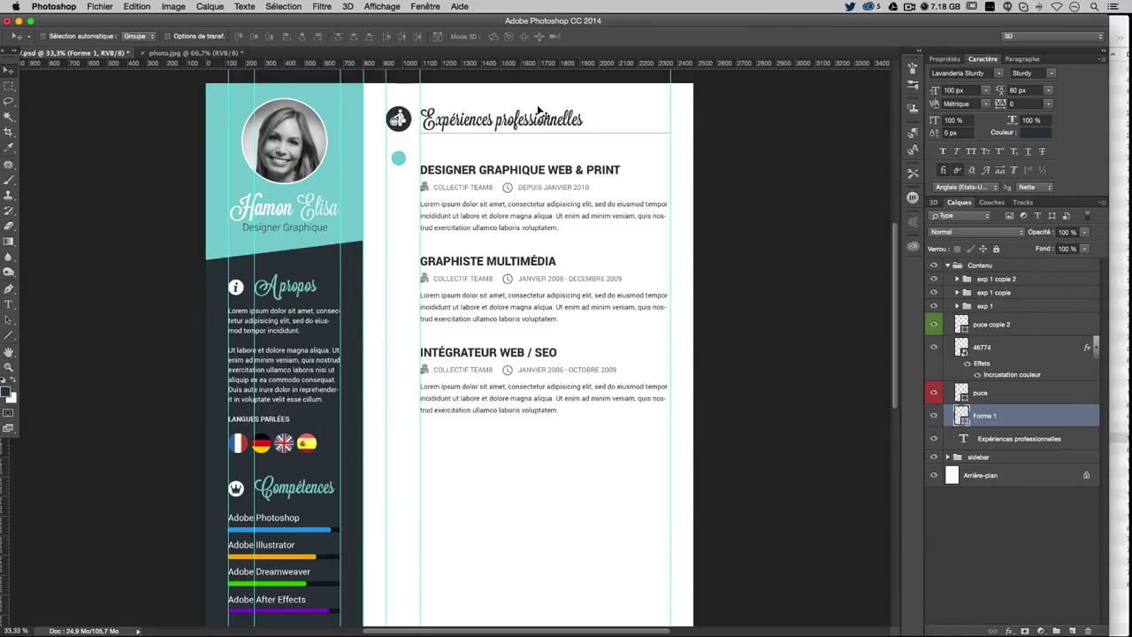
- Set the divider to 50% opacity, nudge it down, and hide the guides
left_click(1068, 233)
type("50")
key("Return")
key("Down")
key("Down")
key("Down")
key("Down")
key("Down")
key("Down")
key("Down")
key("Down")
key("Down")
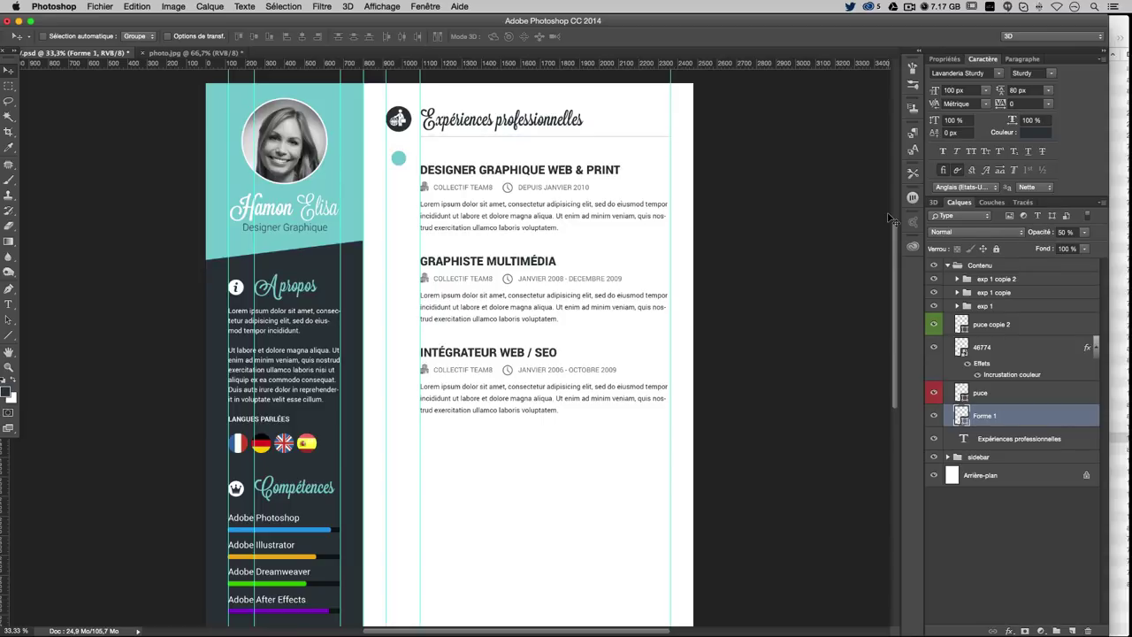
key("ctrl+semicolon")
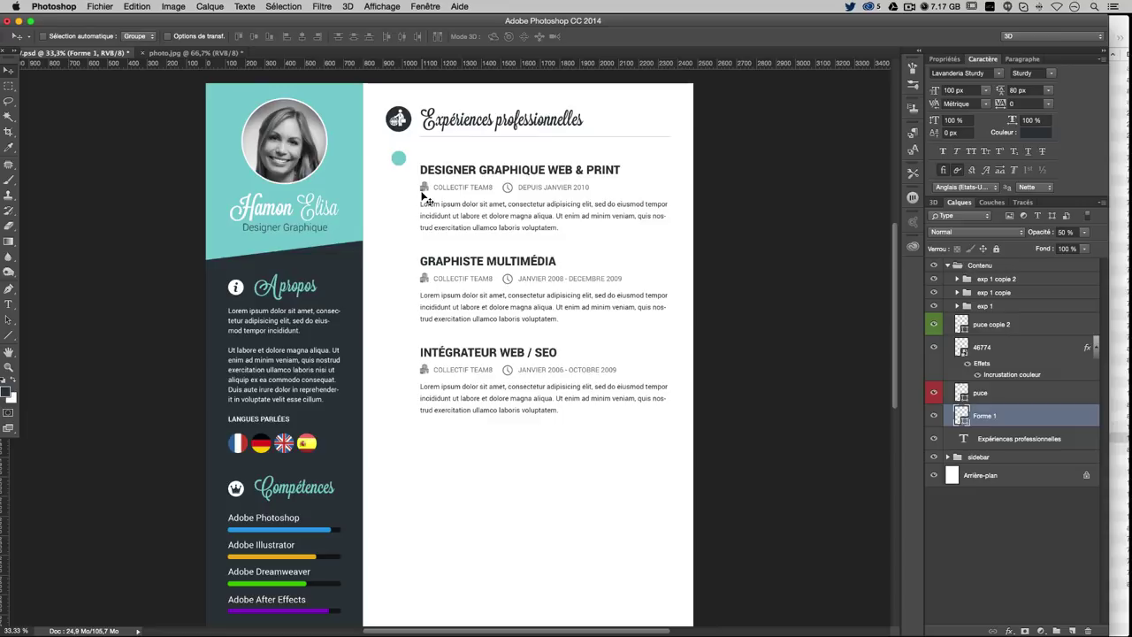
- Move the cyan bullet beside the first job title and duplicate it beside GRAPHISTE MULTIMÉDIA
scroll(551, 278, "down", 2)
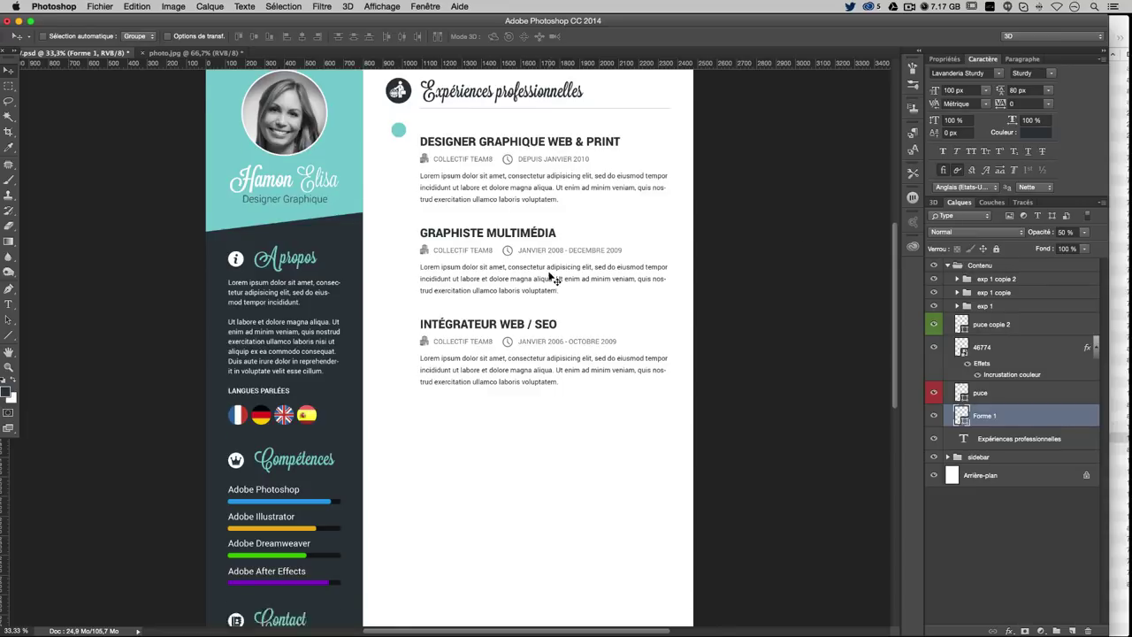
scroll(551, 278, "up", 2)
right_click(396, 152)
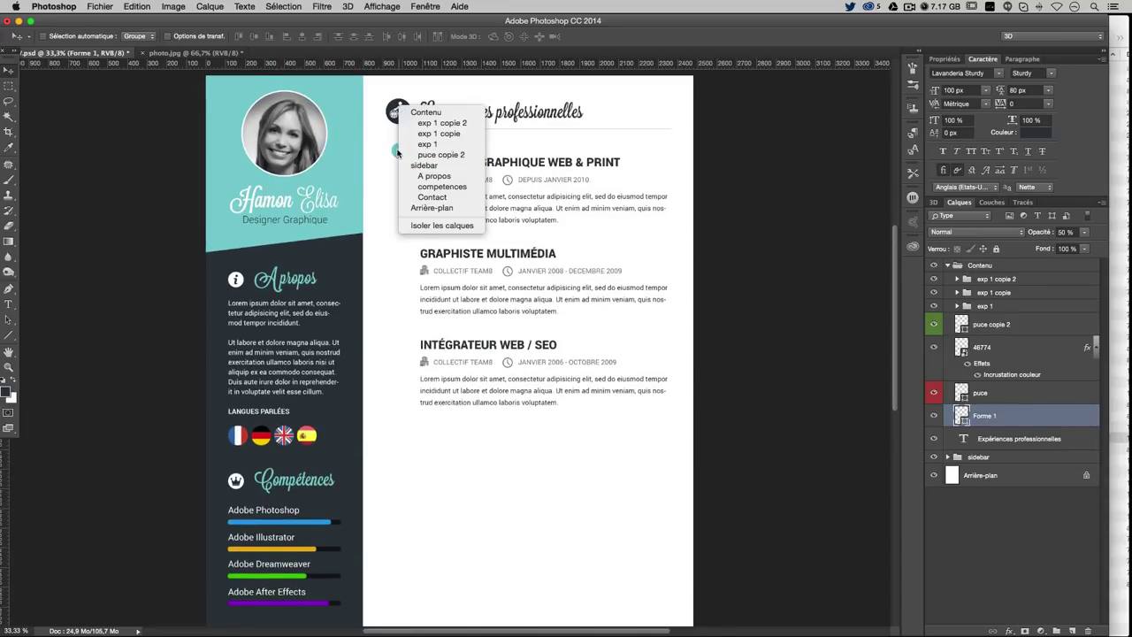
left_click(416, 154)
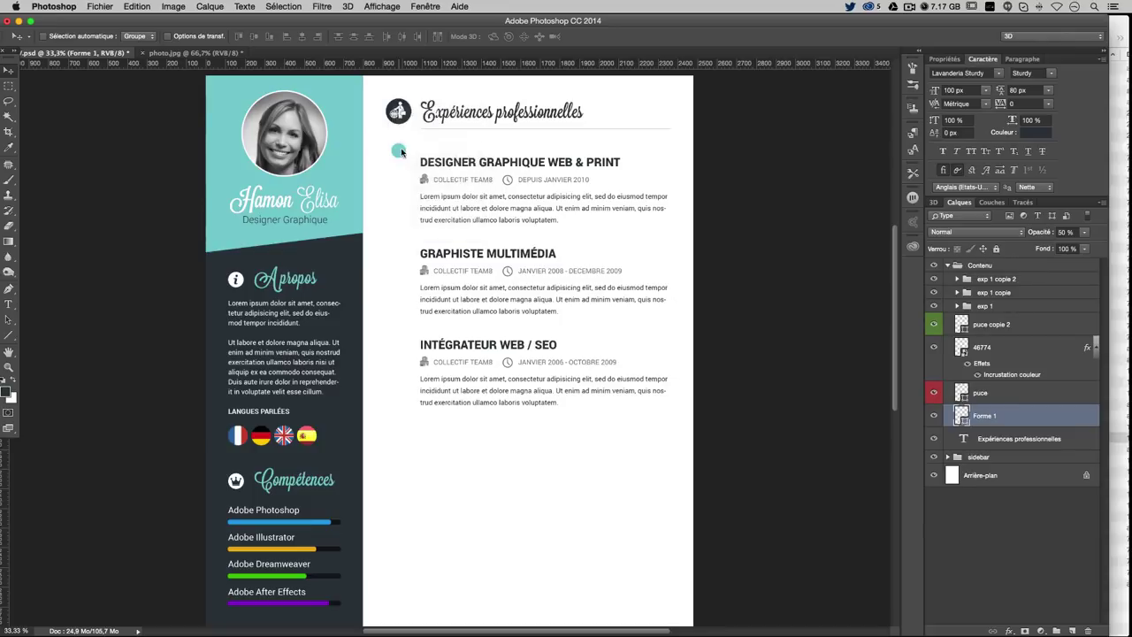
right_click(403, 152)
left_click(416, 156)
left_click_drag(460, 150, 459, 159)
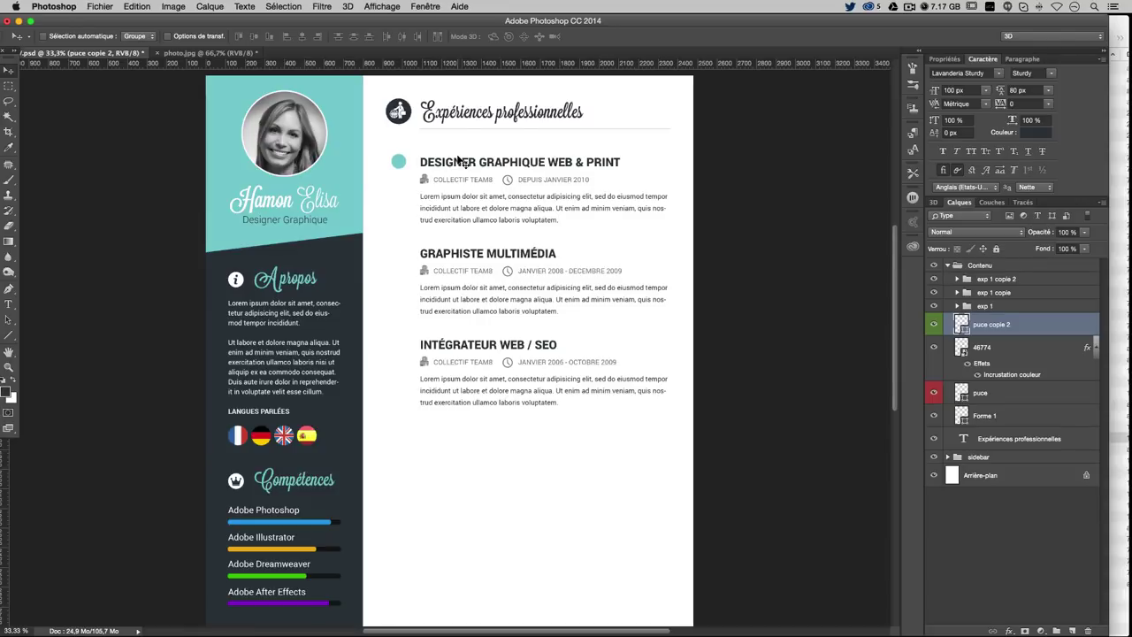
left_click_drag(483, 170, 502, 327)
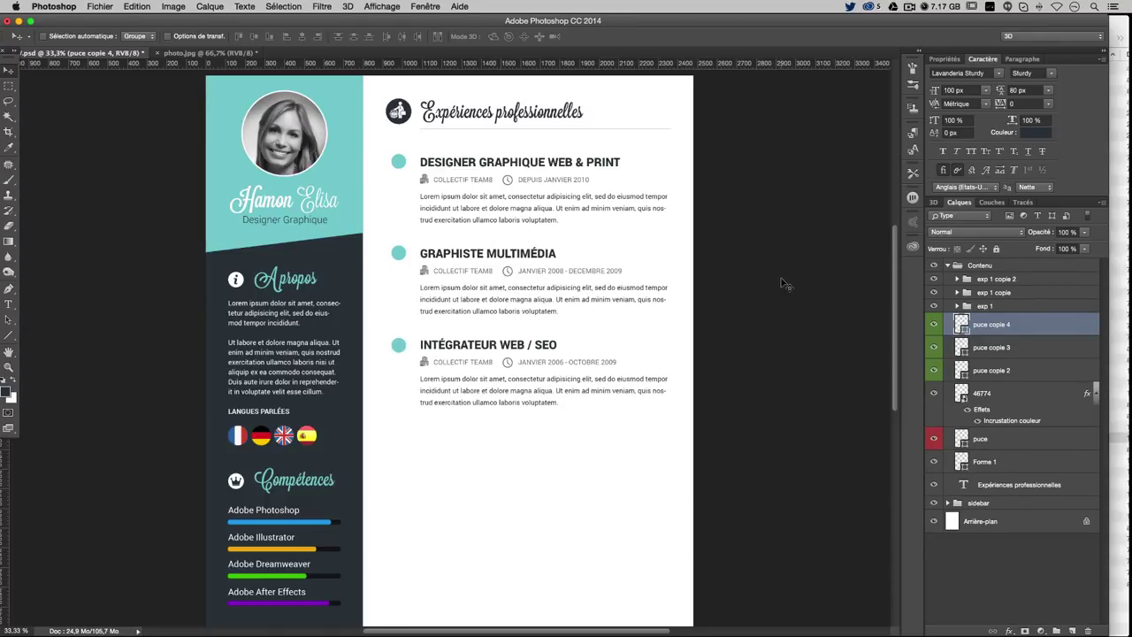
- Draw a 7 px wide vertical rectangle from the first bullet to the third
left_click(10, 335)
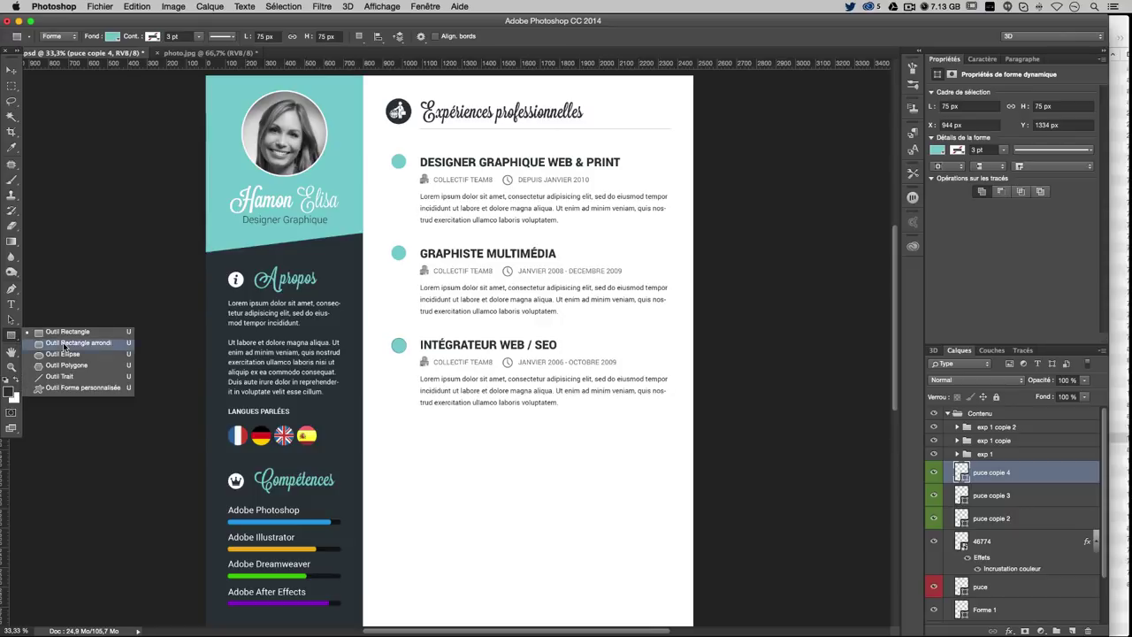
left_click(67, 332)
left_click_drag(398, 161, 398, 345)
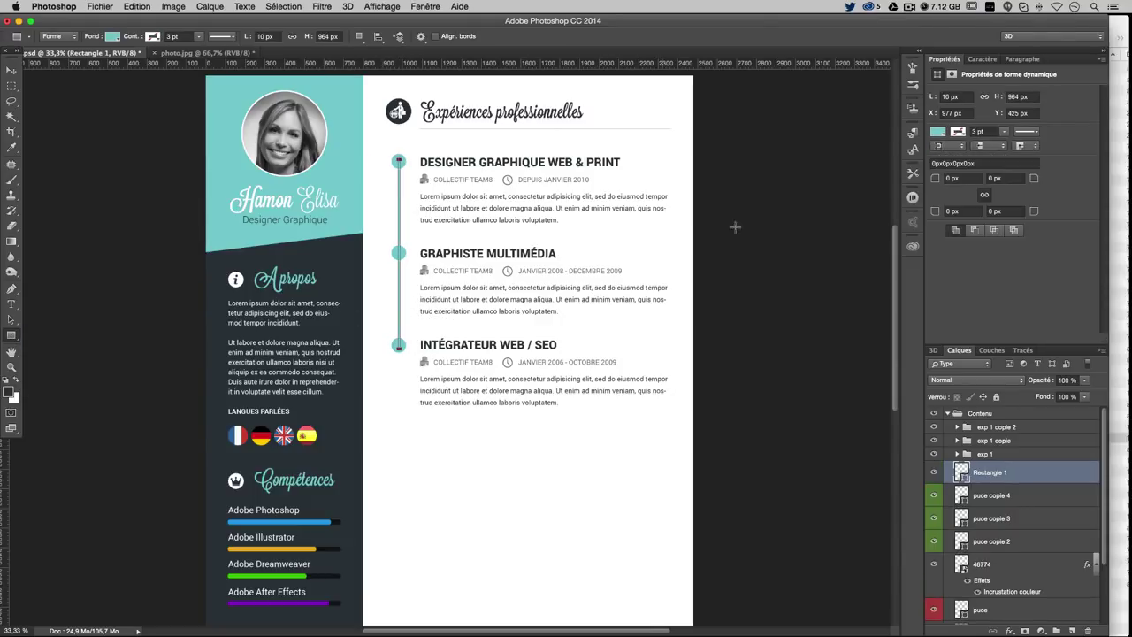
left_click(956, 96)
double_click(945, 96)
type("7")
key("Return")
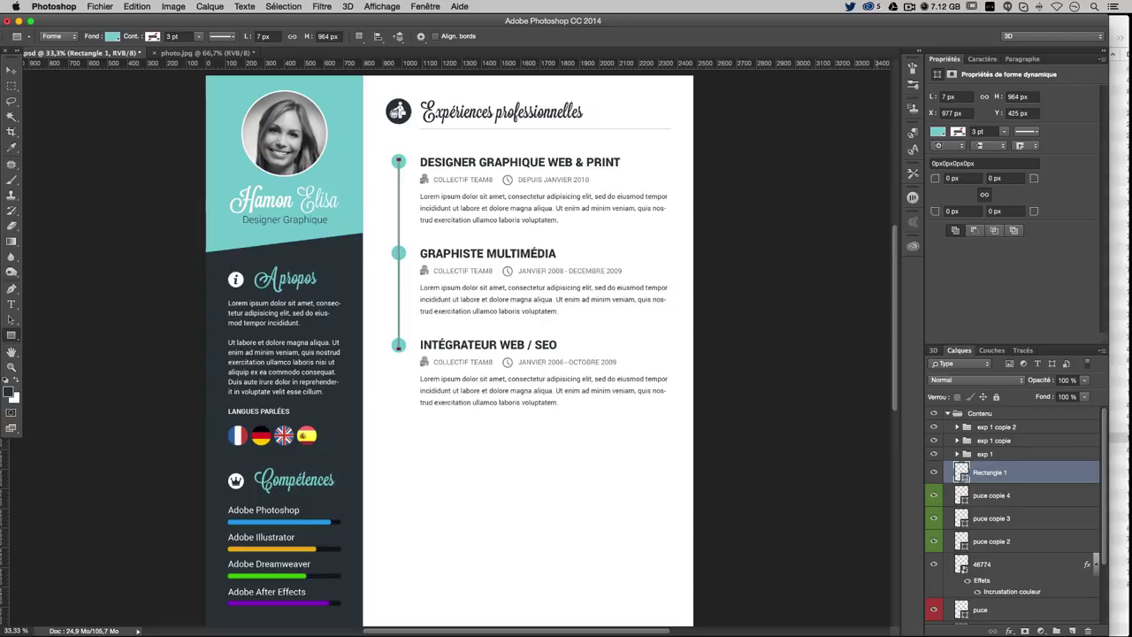
- Widen the timeline bar to 8 px
left_click(7, 70)
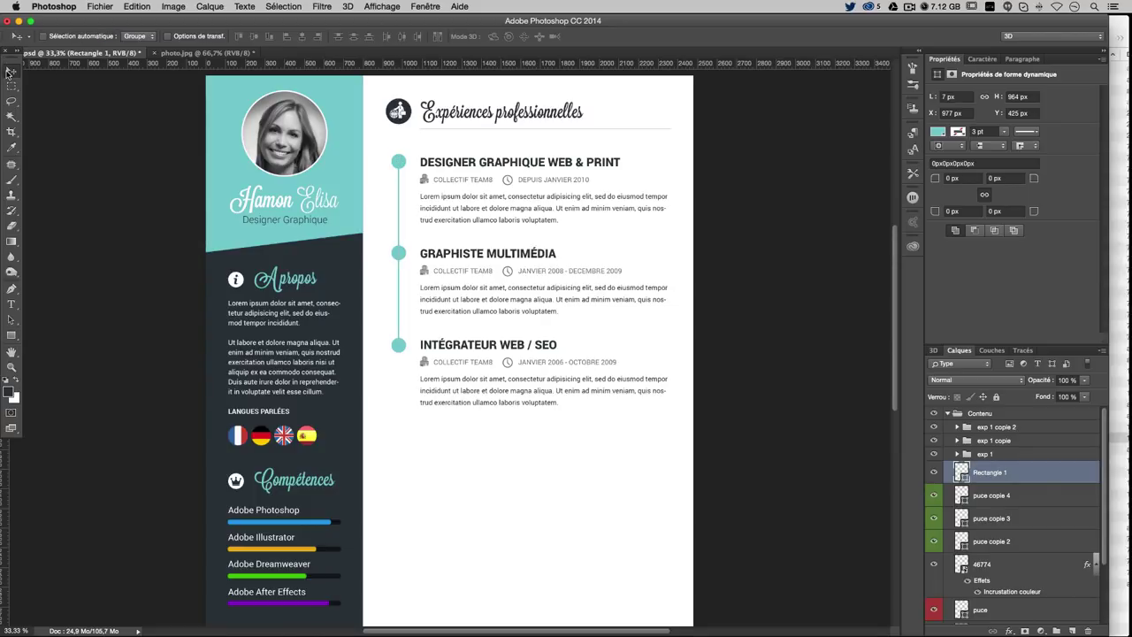
left_click(959, 97)
type("8")
key("Return")
scroll(842, 215, "up", 1)
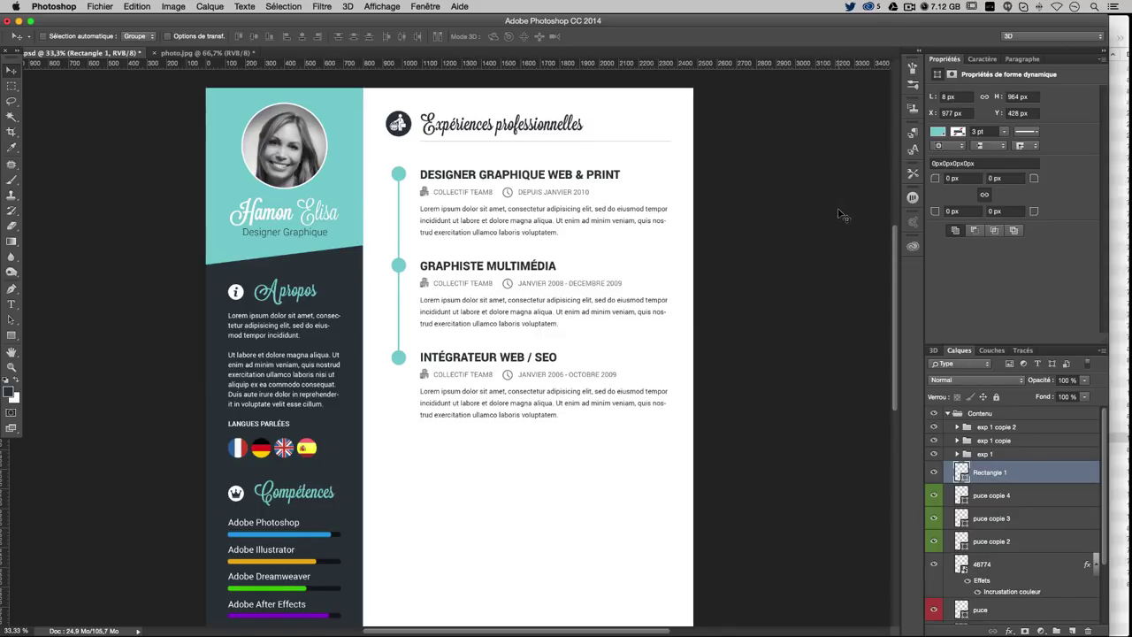
scroll(840, 213, "down", 2)
scroll(839, 213, "up", 2)
scroll(839, 212, "up", 1)
scroll(962, 457, "down", 1)
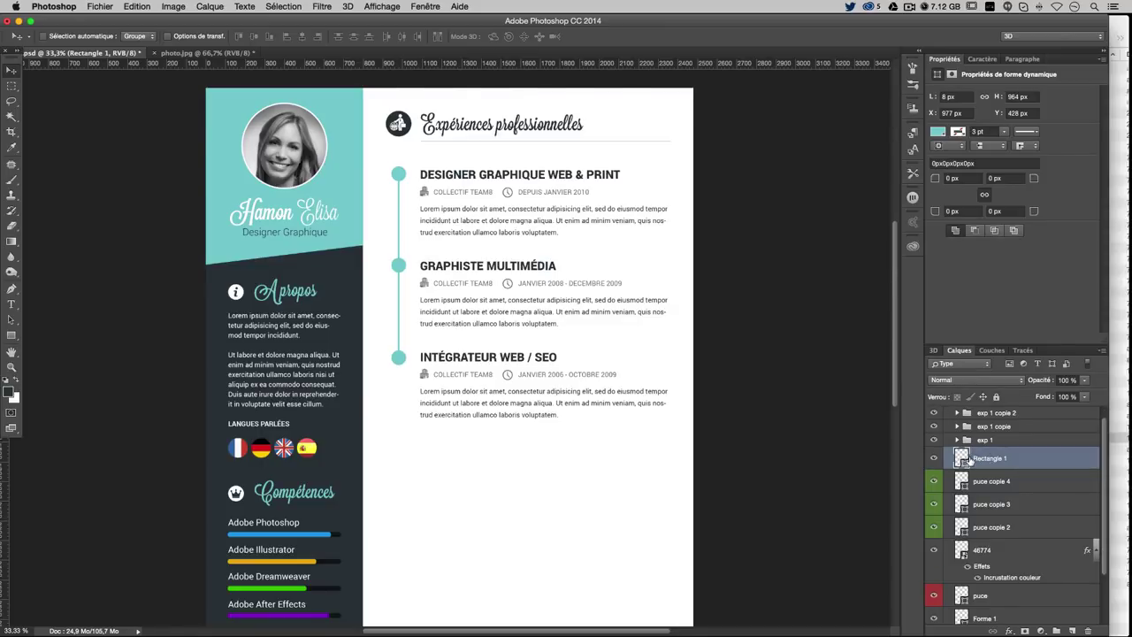
- Group the timeline bar as 'frise' and move the three bullet layers into it
left_click(1056, 631)
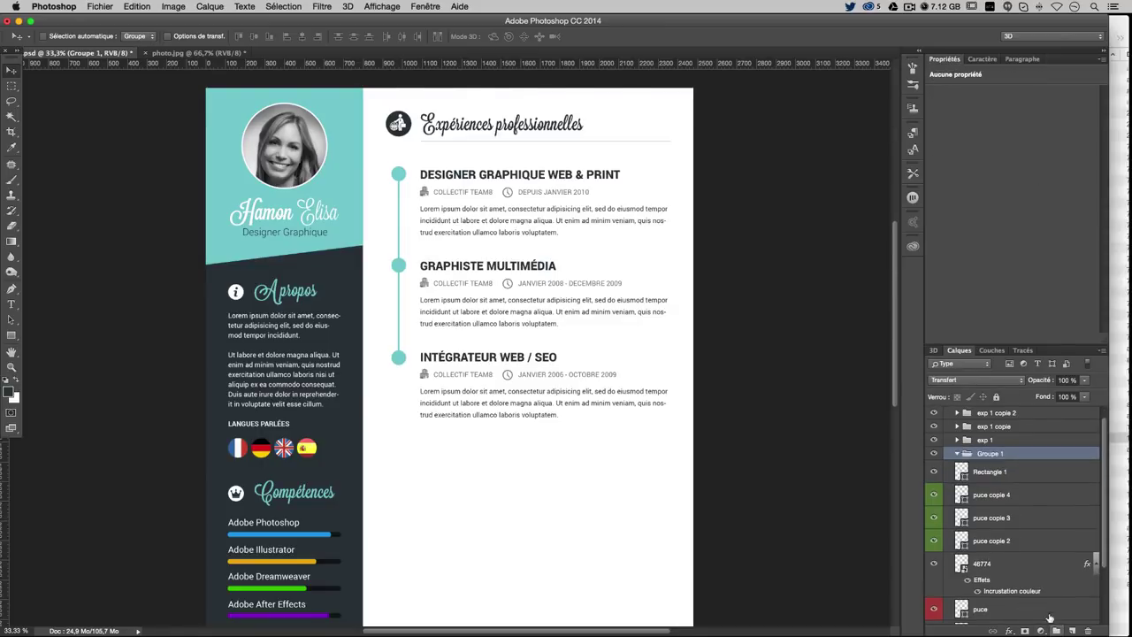
double_click(991, 454)
type("h")
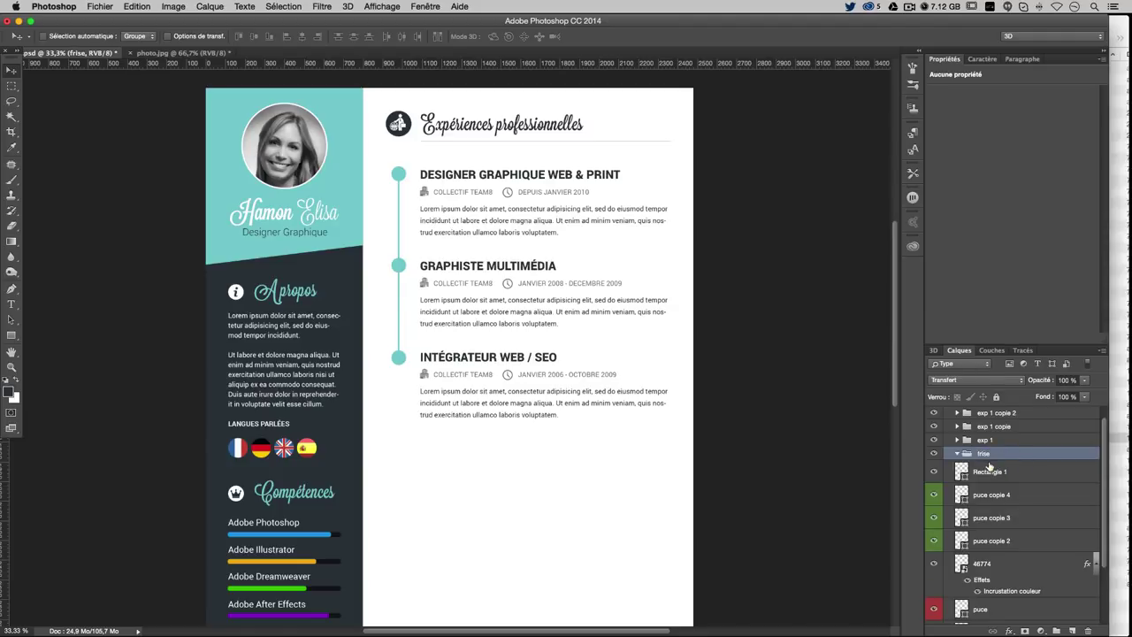
left_click(993, 472)
left_click(1001, 551, "shift")
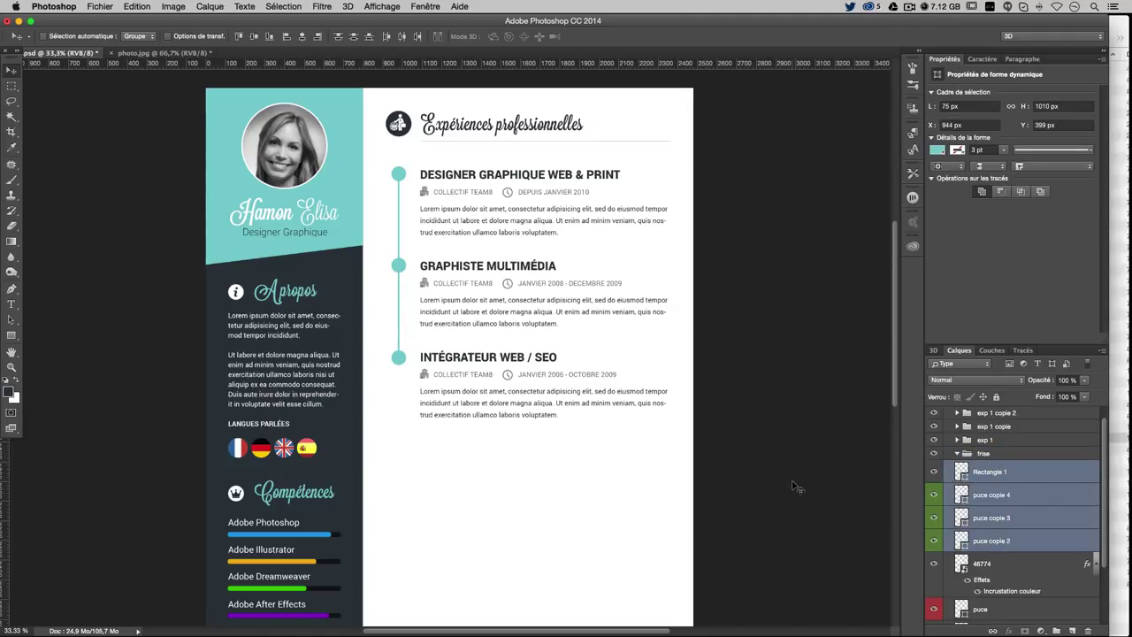
mouse_move(571, 418)
left_mouse_down()
mouse_move(602, 419)
mouse_move(560, 419)
left_mouse_up()
left_click_drag(980, 477, 968, 456)
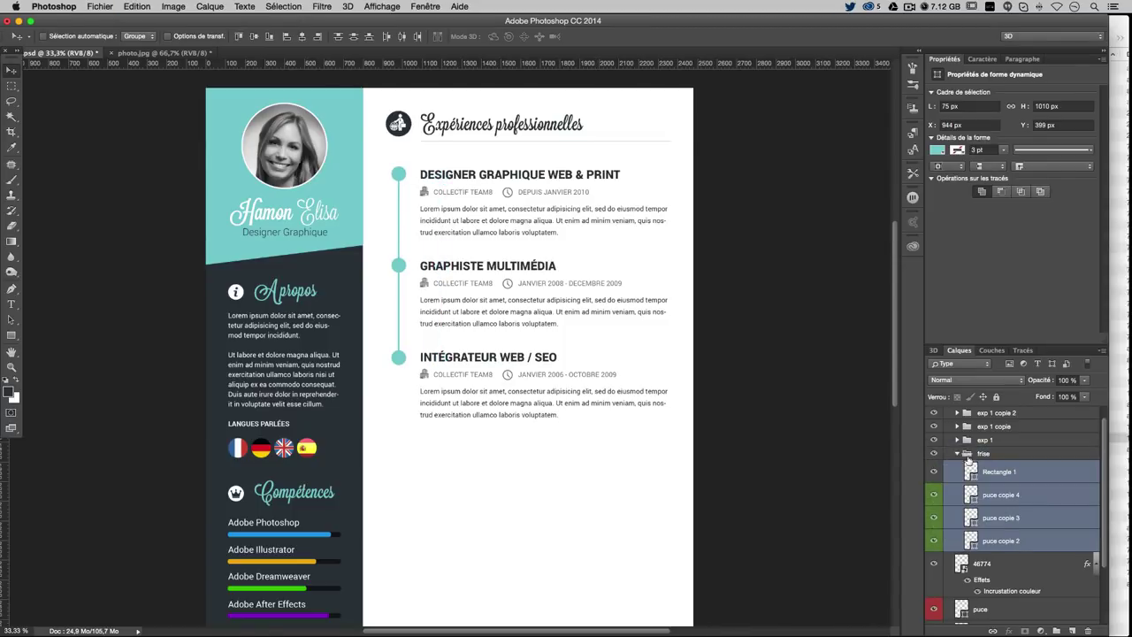
left_click(957, 457)
left_click(1006, 466)
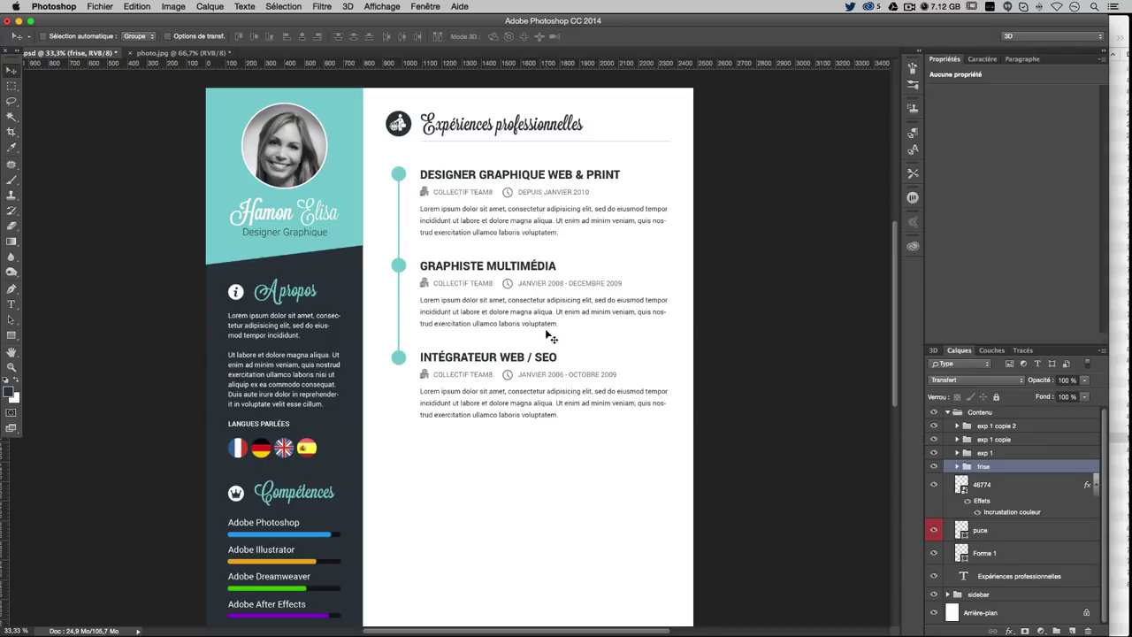
- Select the heading circle and Expériences professionnelles title layers
left_click(1017, 552)
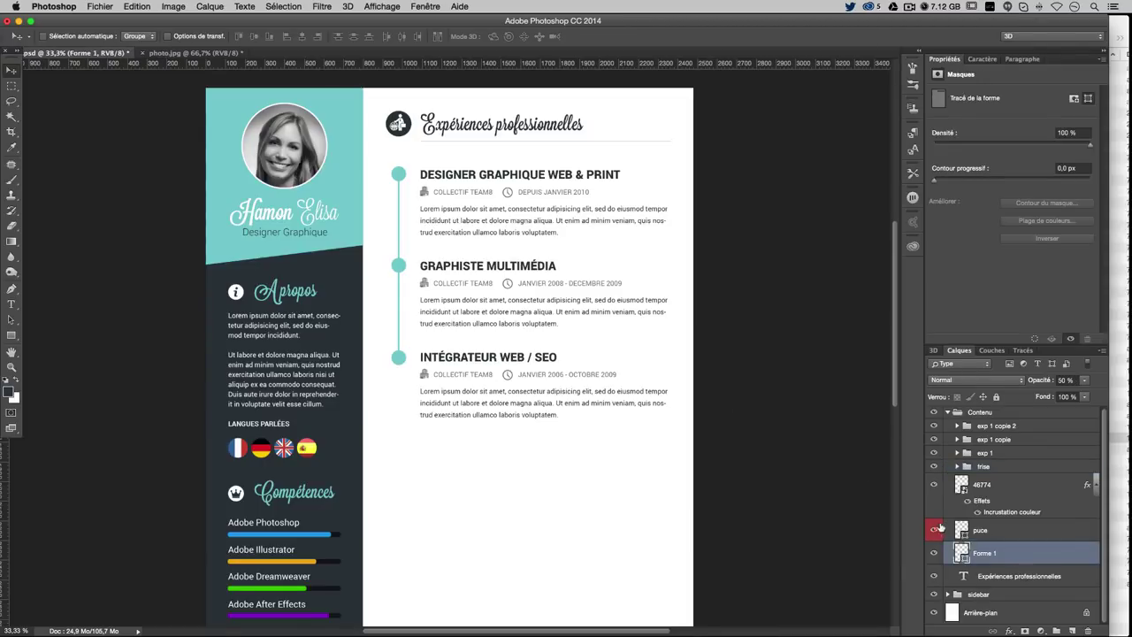
left_click(1013, 530)
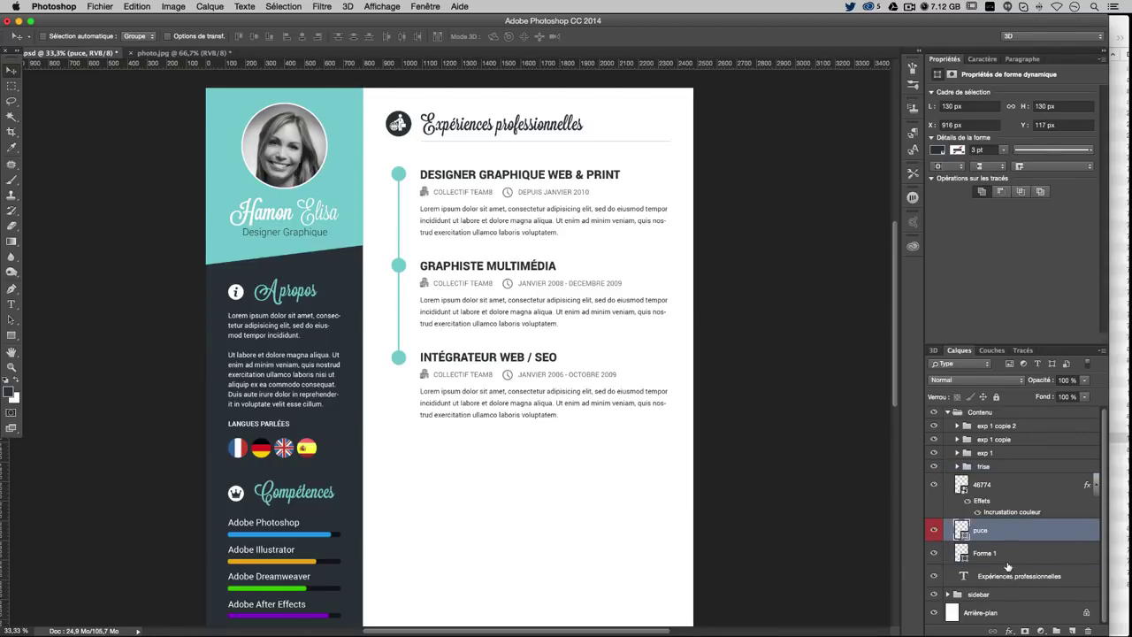
left_click(934, 531)
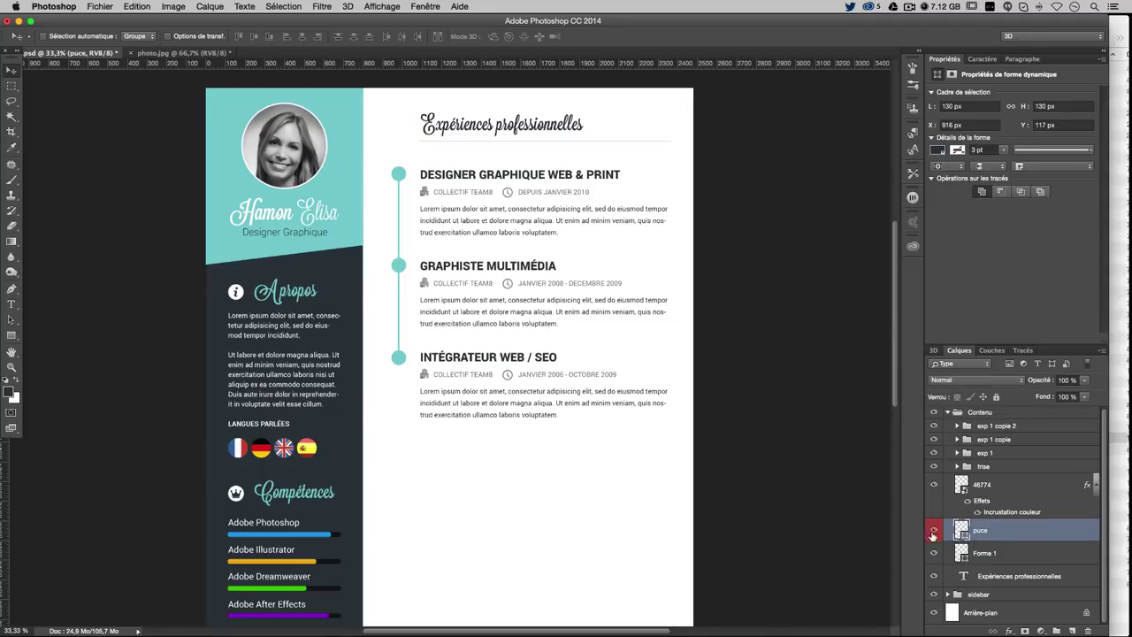
left_click(933, 531)
left_click(1019, 576, "ctrl")
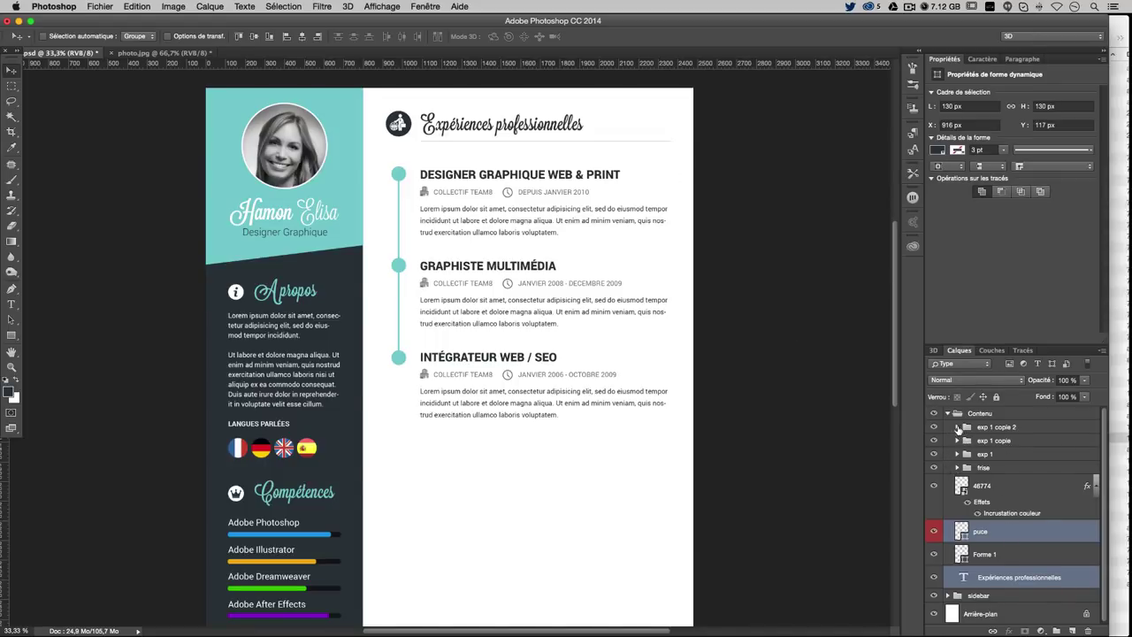
- Select the heading underline layer Forme 1, toggling its visibility to confirm it
right_click(582, 143)
key("Escape")
key("ctrl+1")
scroll(593, 180, "up", 10)
scroll(587, 356, "up", 3)
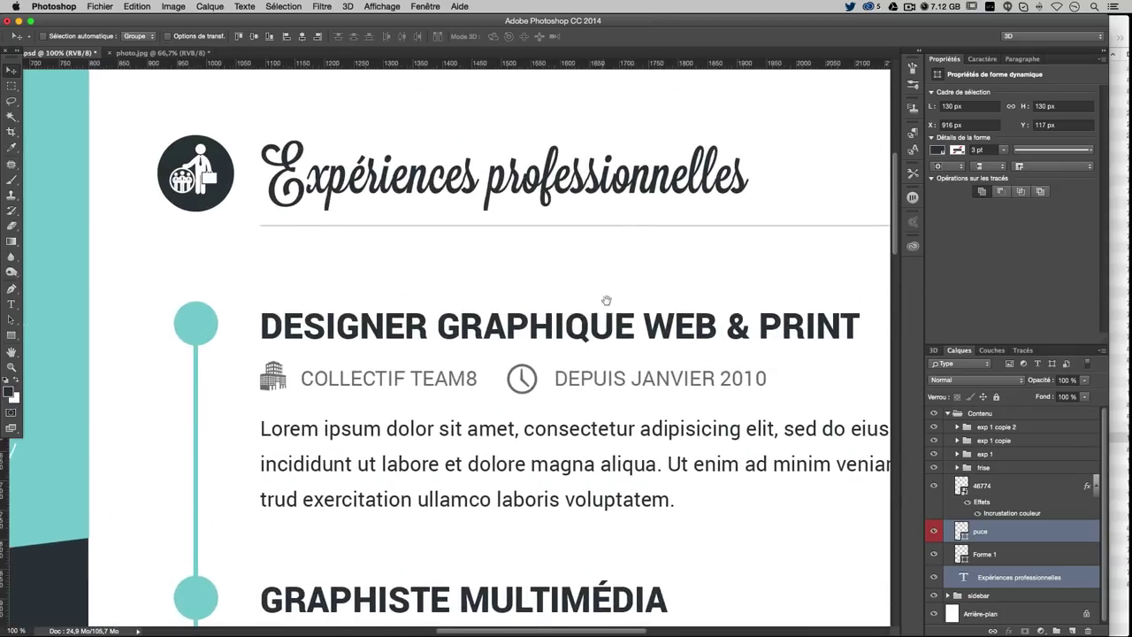
right_click(621, 230)
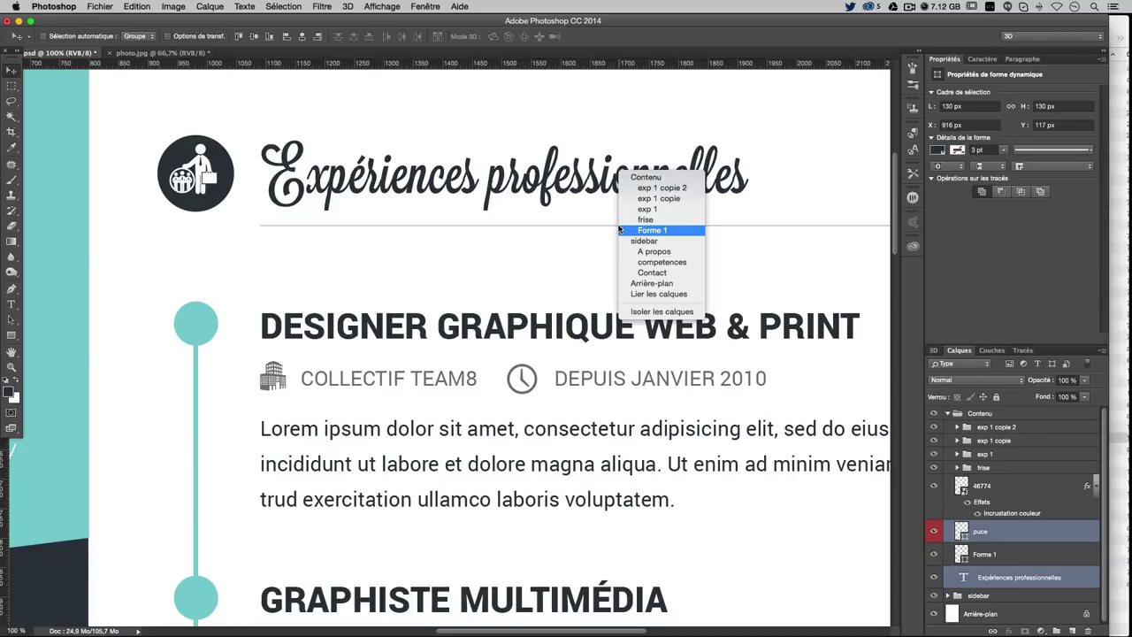
left_click(623, 230)
left_click(933, 555)
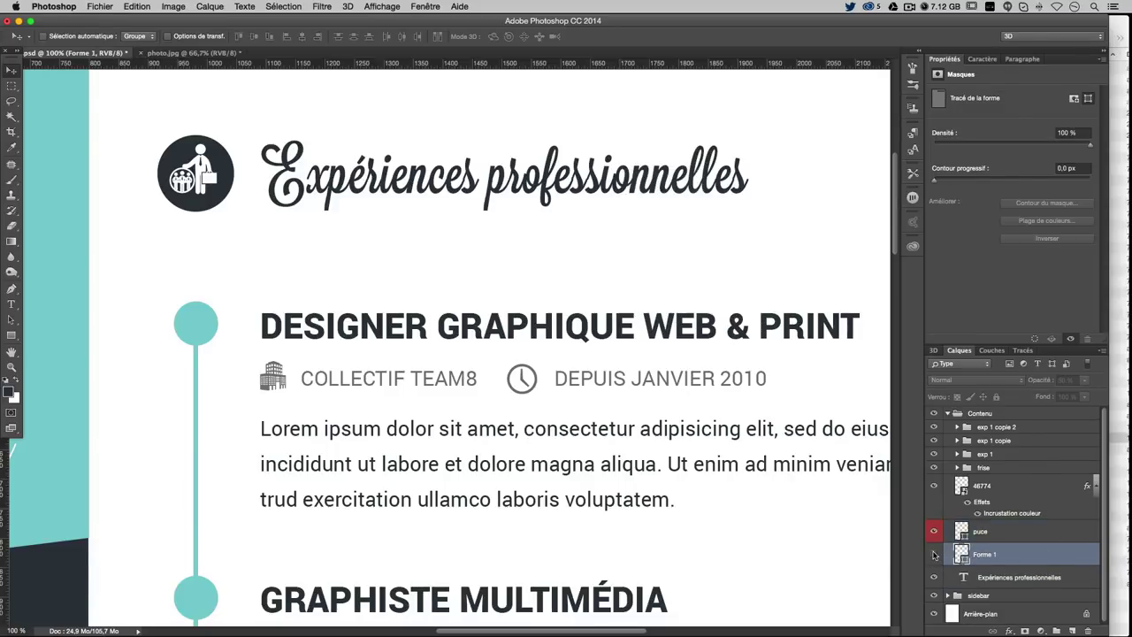
left_click(933, 555)
key("ctrl+minus")
key("ctrl+minus")
key("ctrl+minus")
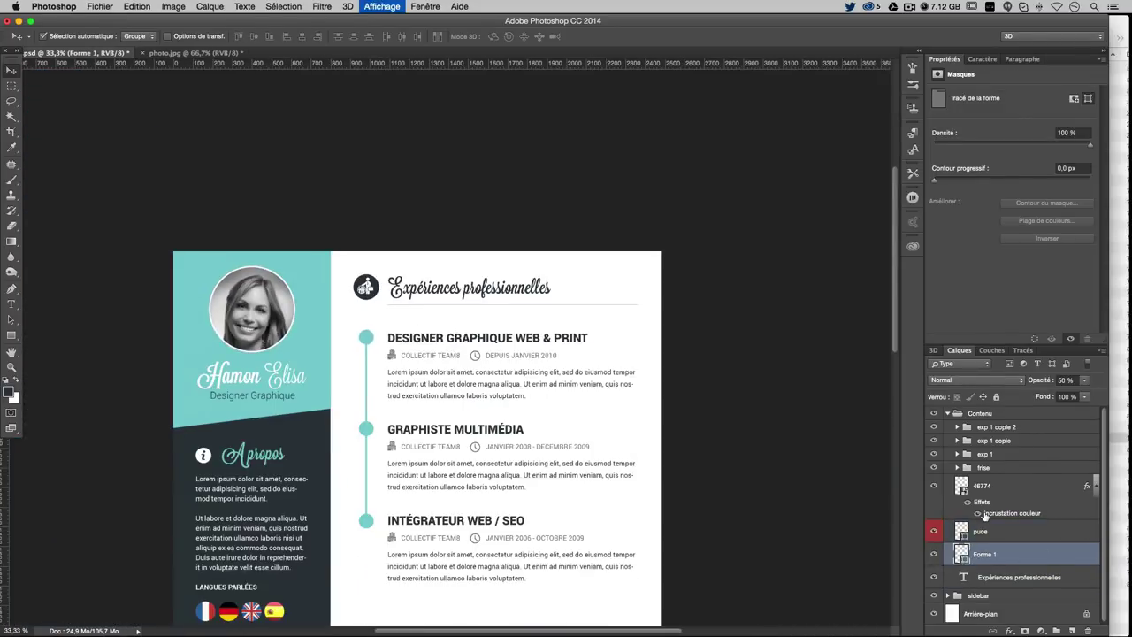
- Rename Forme 1 to 'trait' and give it a violet colour tag
double_click(984, 555)
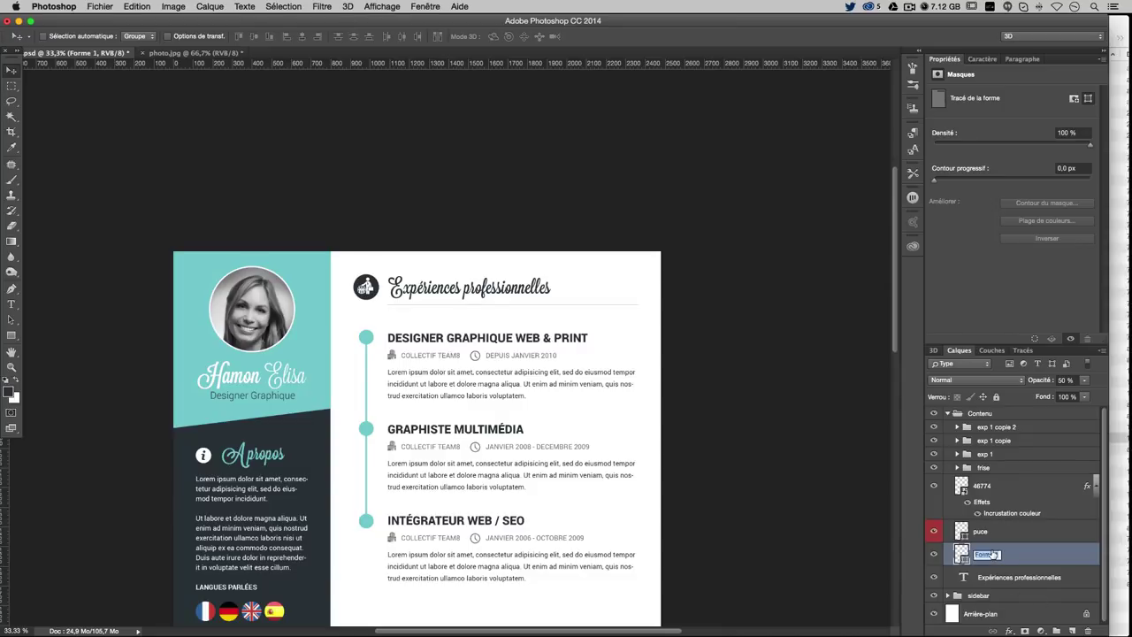
type("trait")
key("Return")
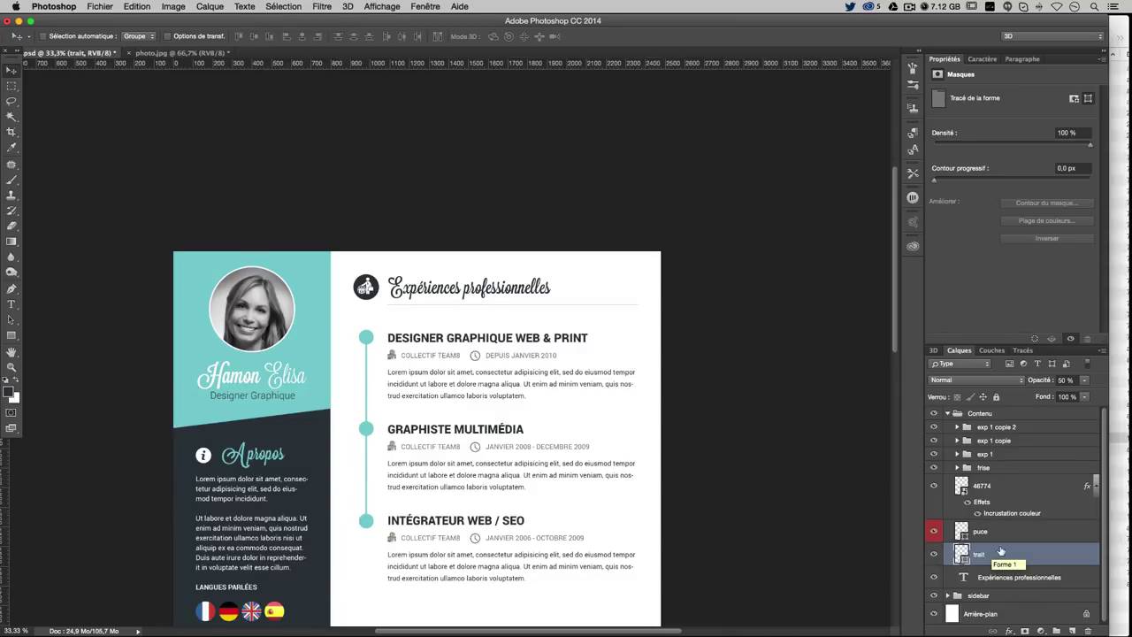
right_click(1001, 551)
left_click(909, 573)
- Add the Expériences professionnelles title and heading circle to the selection
scroll(579, 469, "down", 4)
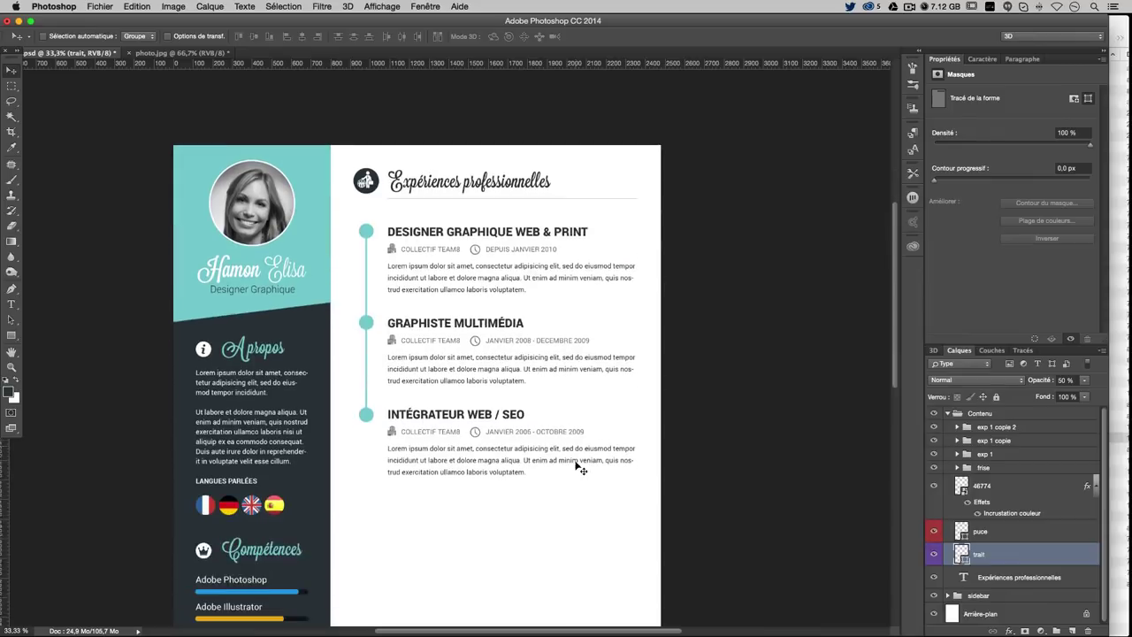
scroll(579, 469, "down", 1)
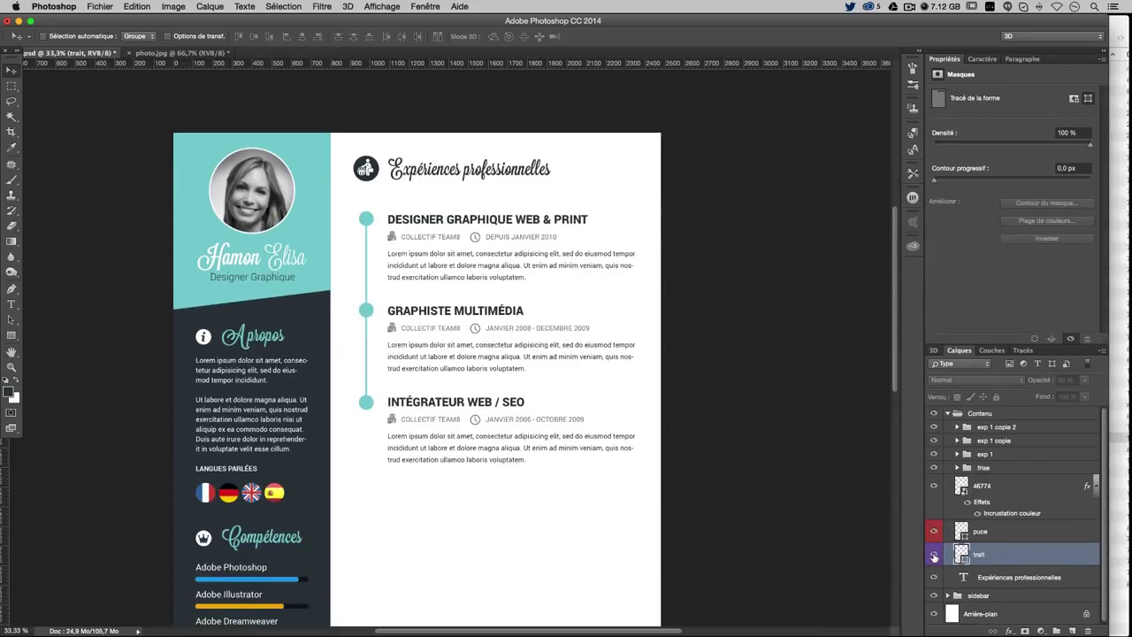
left_click(1026, 579, "shift")
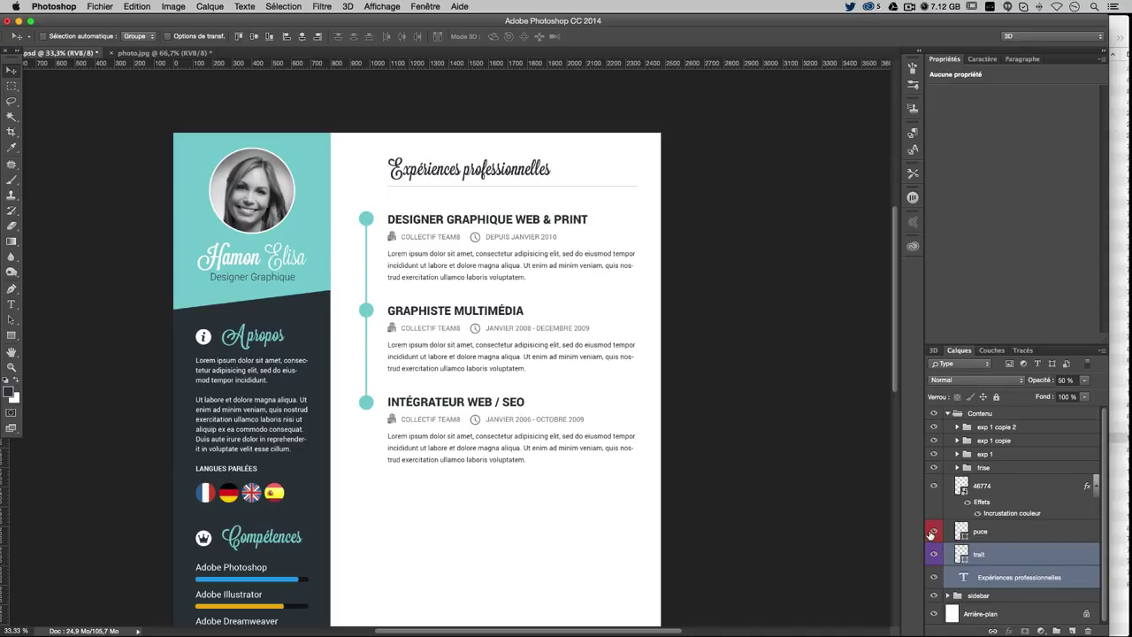
left_click(993, 531, "shift")
scroll(651, 409, "down", 2)
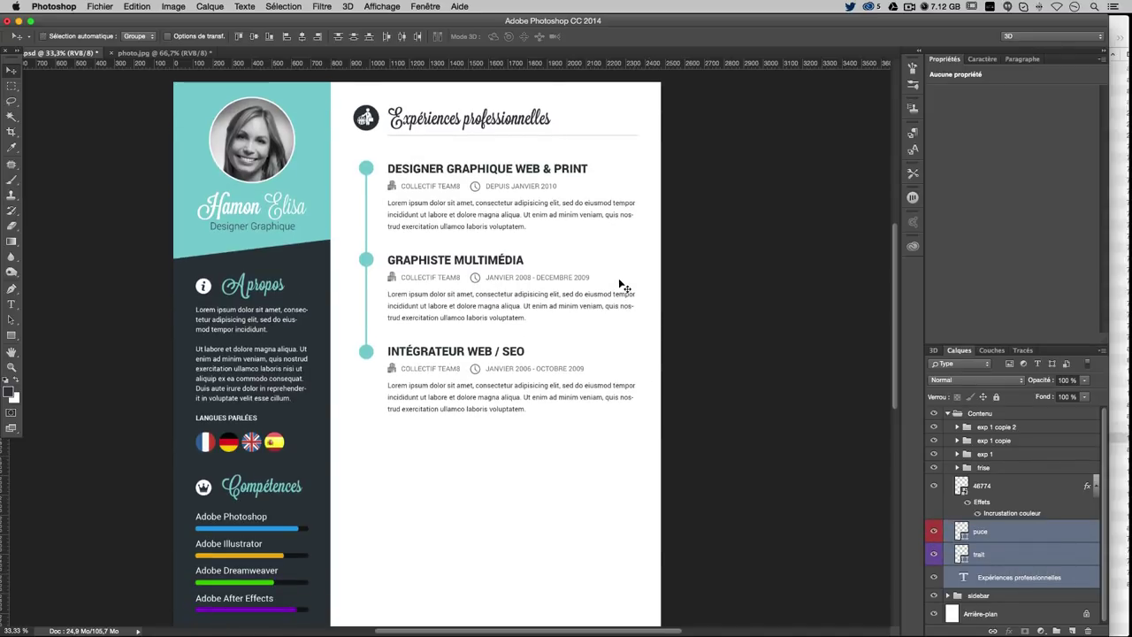
- Alt-drag a copy of the heading, circle and underline below the INTÉGRATEUR WEB / SEO entry
left_click_drag(545, 162, 547, 502)
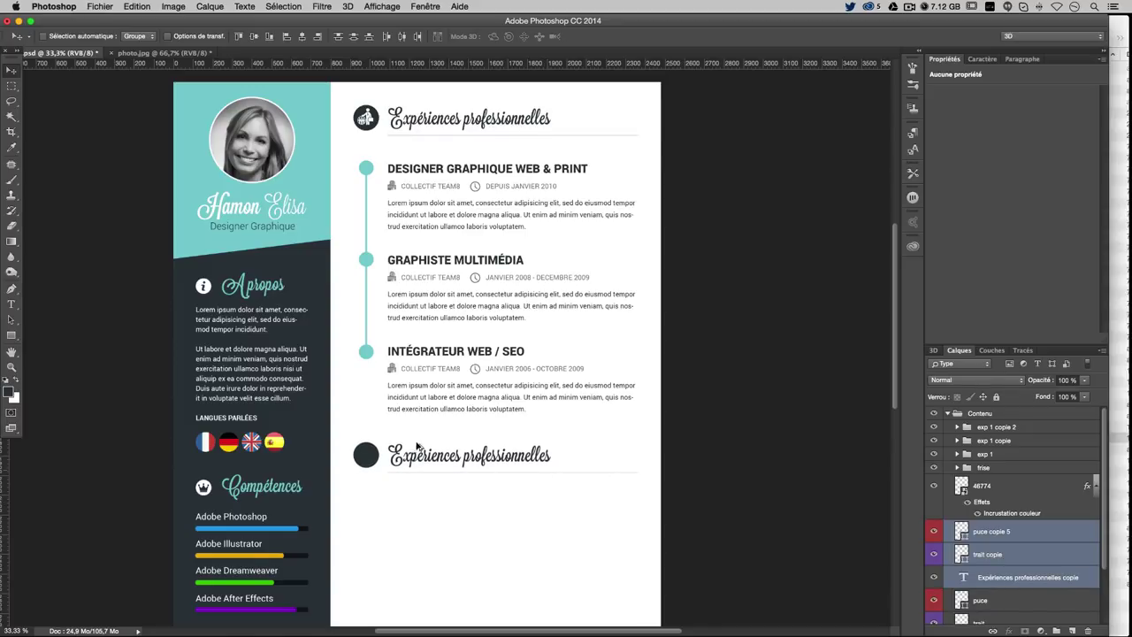
scroll(520, 454, "down", 5)
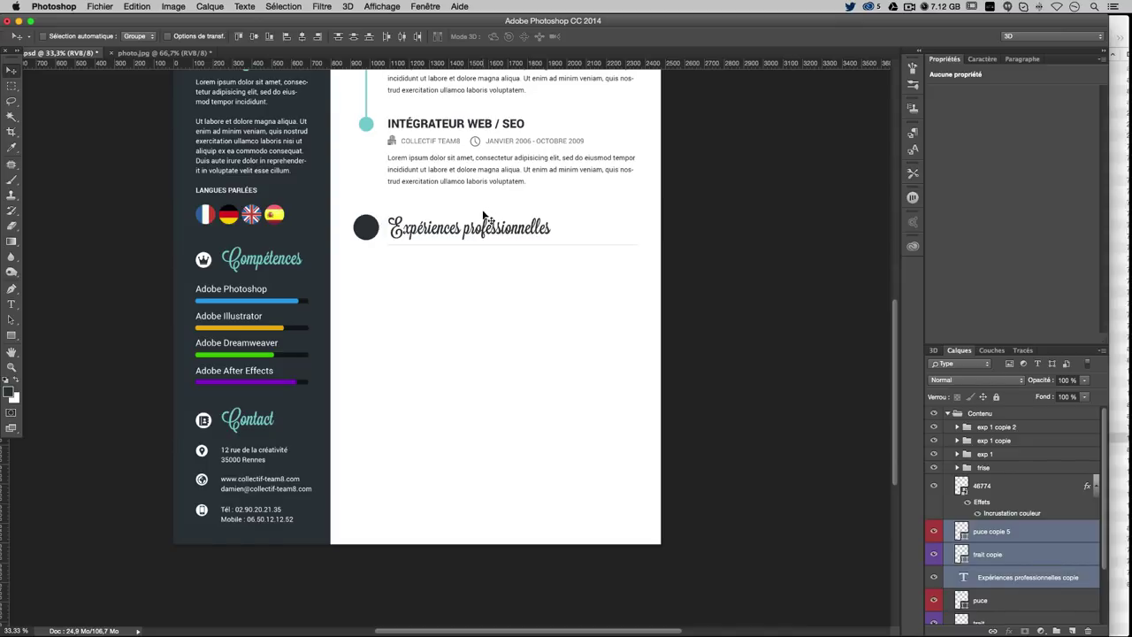
scroll(488, 219, "up", 5)
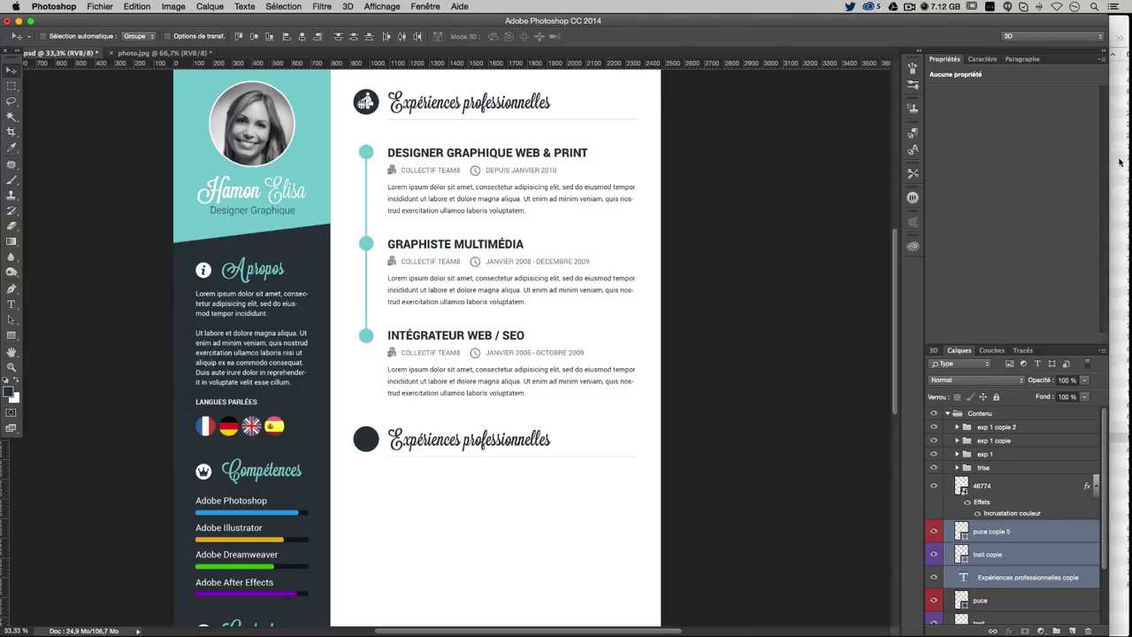
- Place 62627.png from Finder onto the canvas and shrink it onto the second heading's dark circle
left_click(1125, 20)
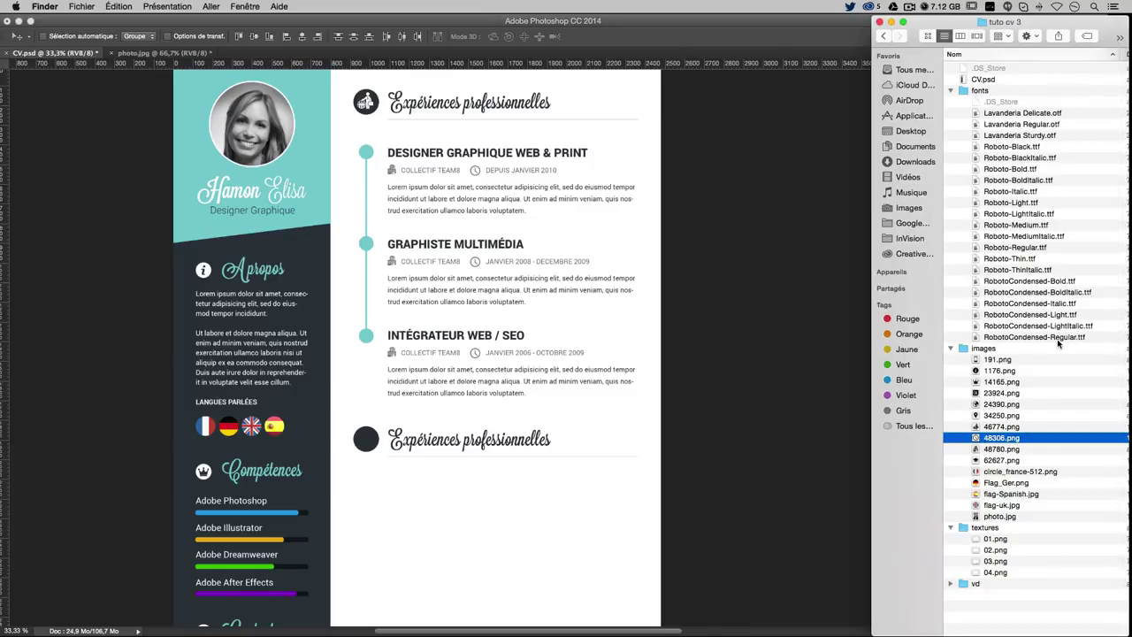
left_click(992, 460)
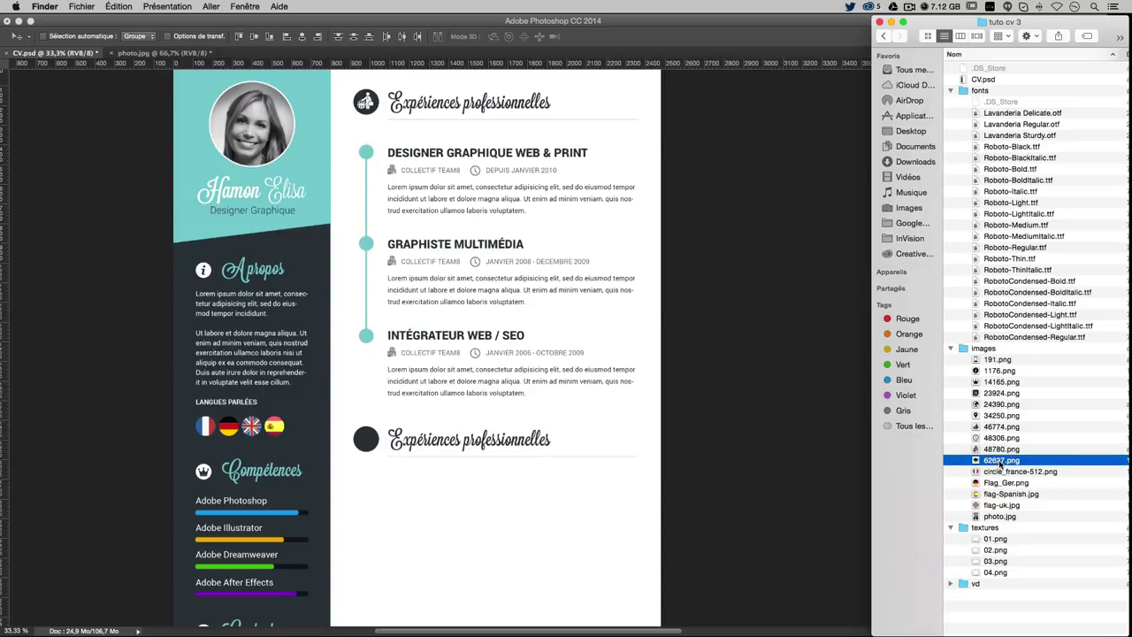
left_click_drag(1001, 465, 495, 460)
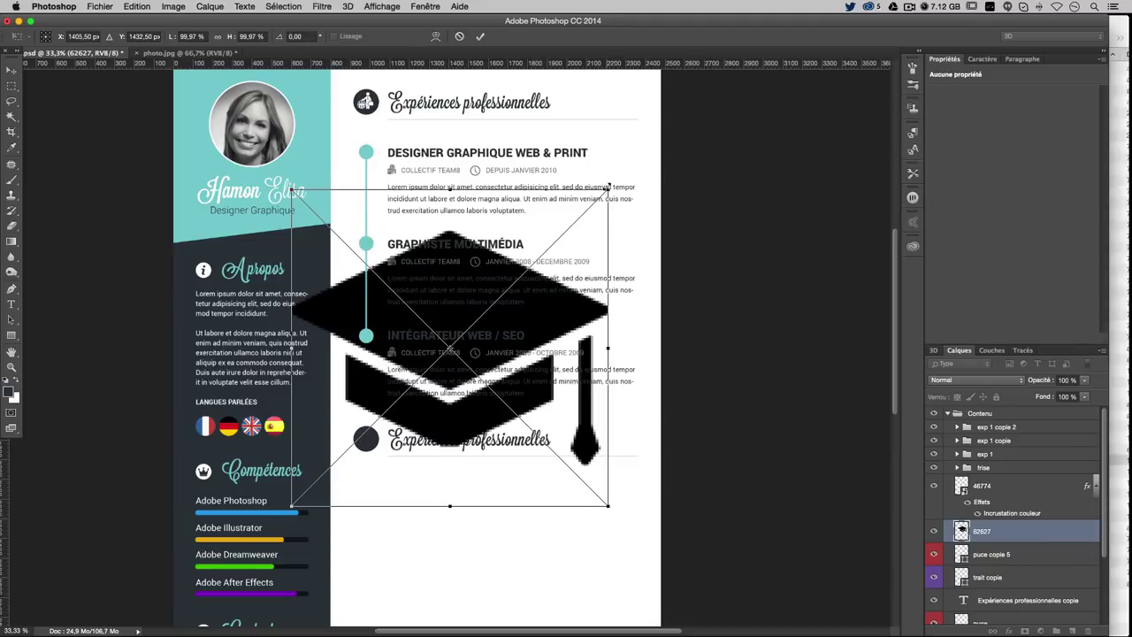
left_click_drag(608, 186, 332, 464)
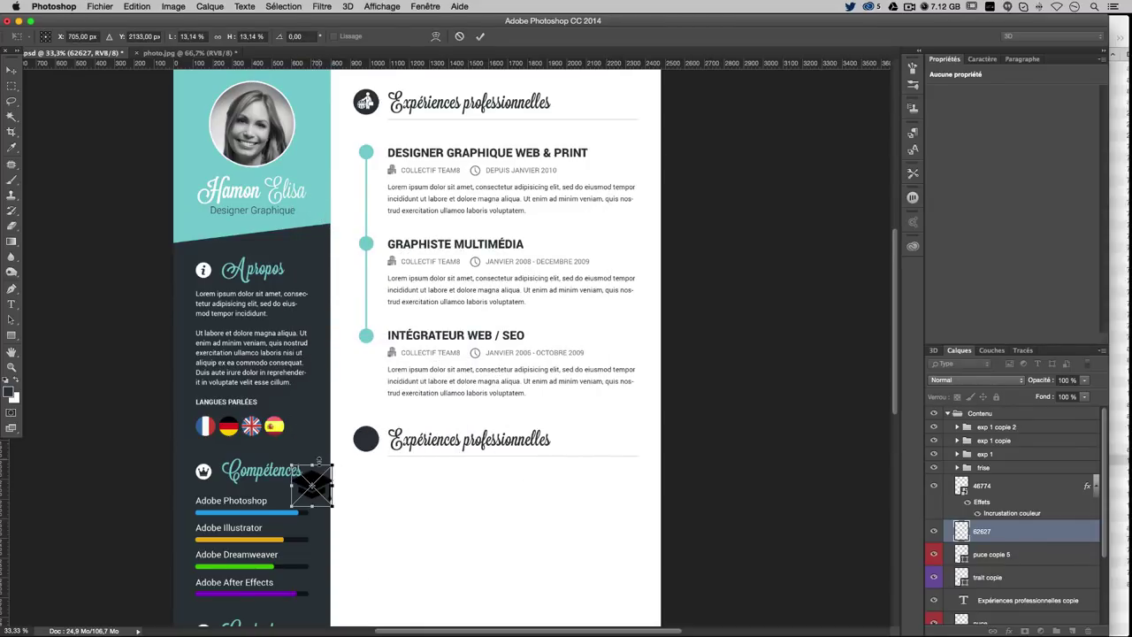
mouse_move(331, 505)
left_mouse_down()
mouse_move(399, 473)
mouse_move(382, 449)
left_mouse_up()
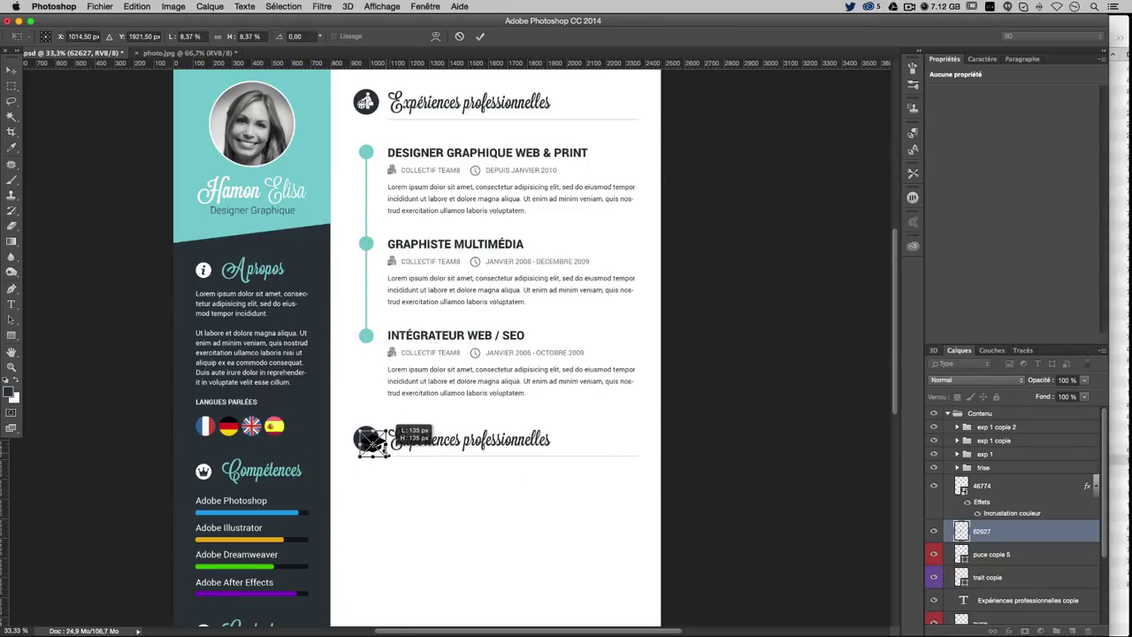
key("Return")
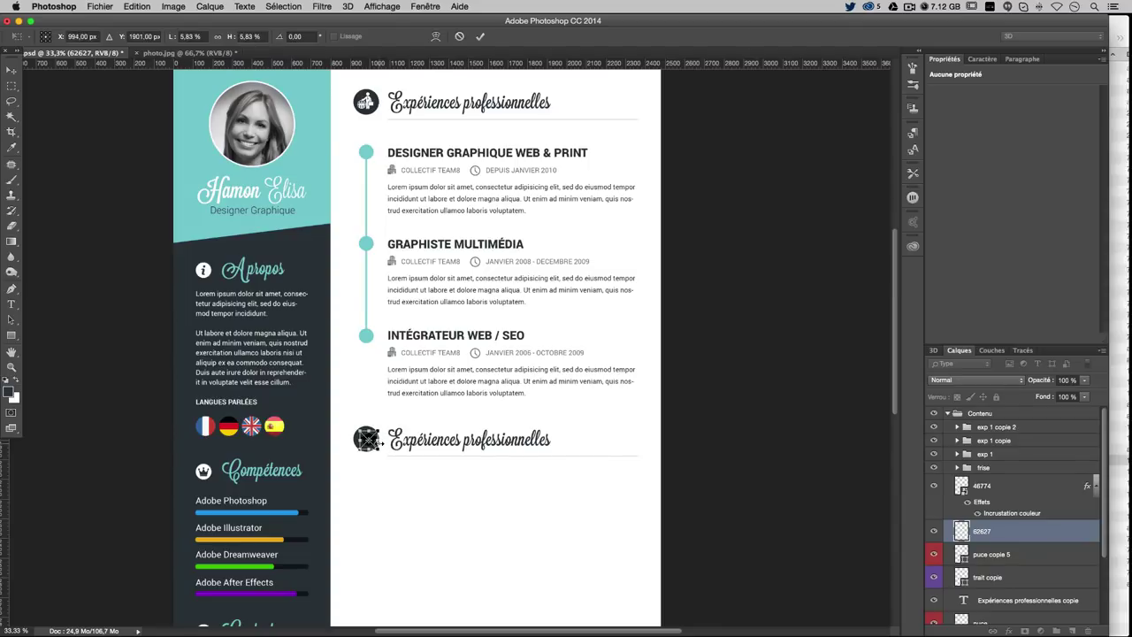
- Add a white colour overlay layer style to the graduation-cap icon
double_click(1045, 528)
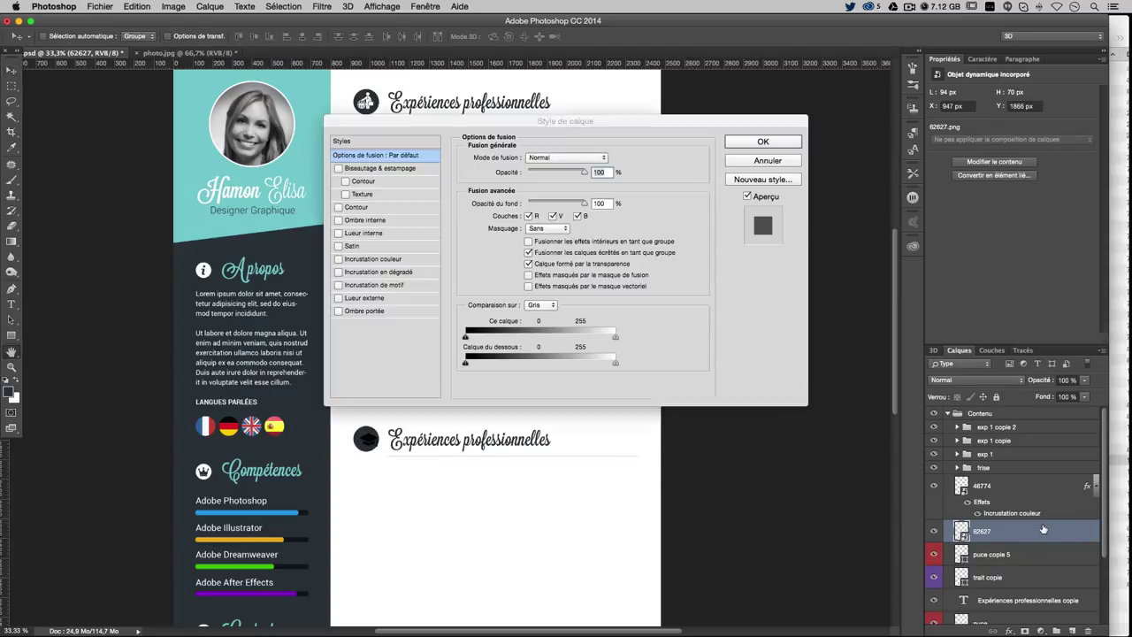
left_click(396, 259)
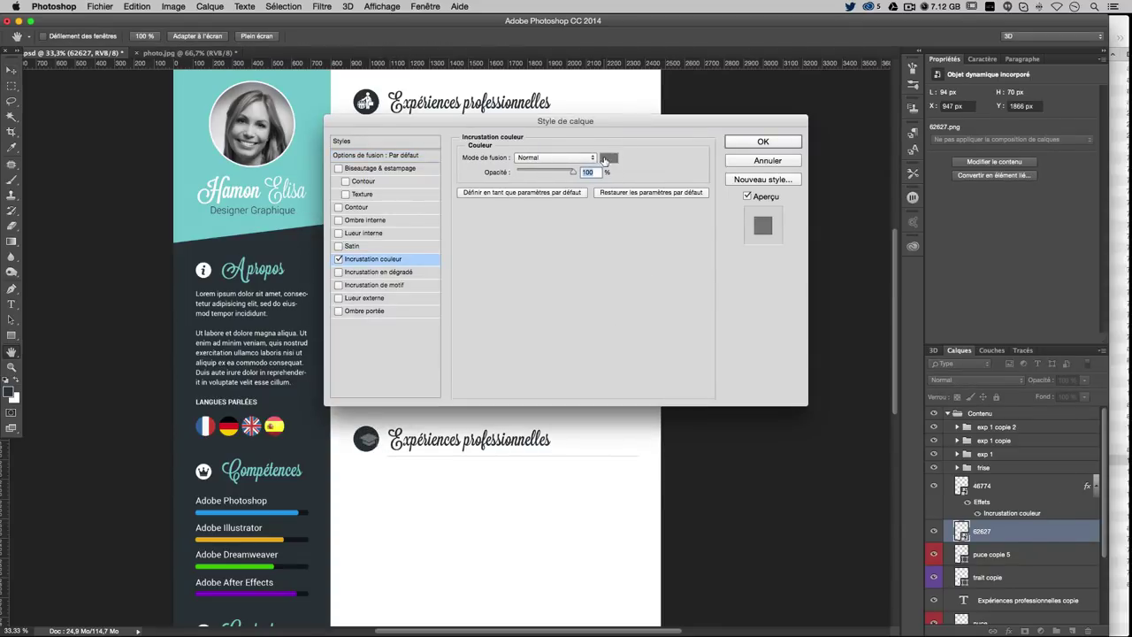
left_click(609, 158)
key("Return")
key("Return")
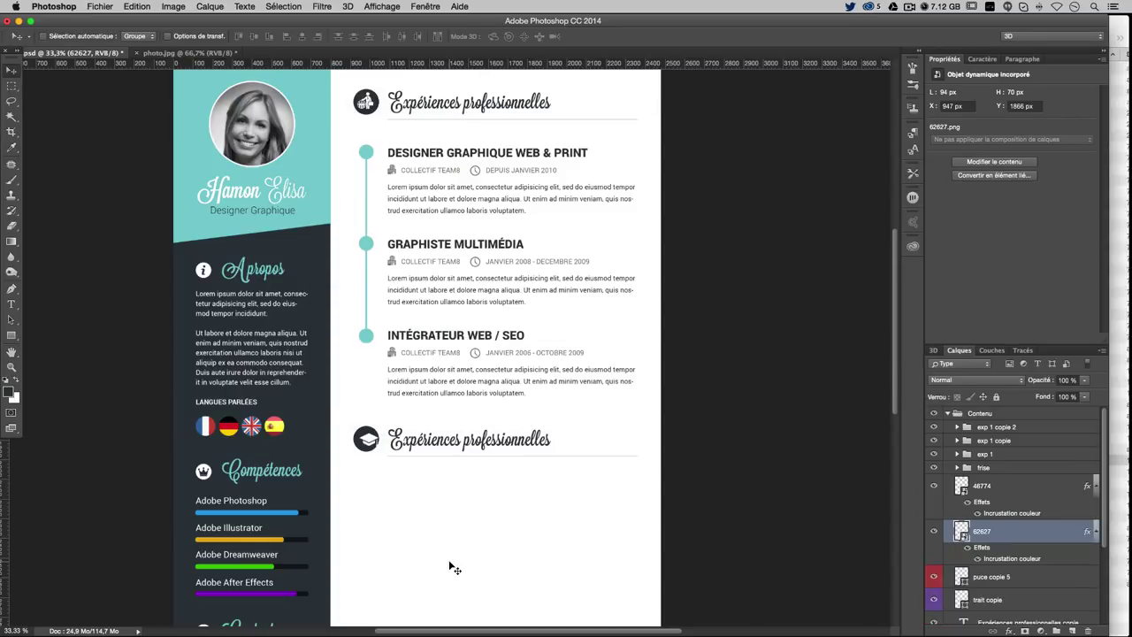
- Nudge the icon up-left and shrink it slightly to 87 × 65 px, centred on the circle
key("Left")
key("Left")
key("Left")
key("Up")
key("Up")
key("Left")
key("Left")
key("Left")
key("Up")
key("Up")
key("Left")
key("Left")
key("Left")
key("Up")
key("Up")
key("ctrl+t")
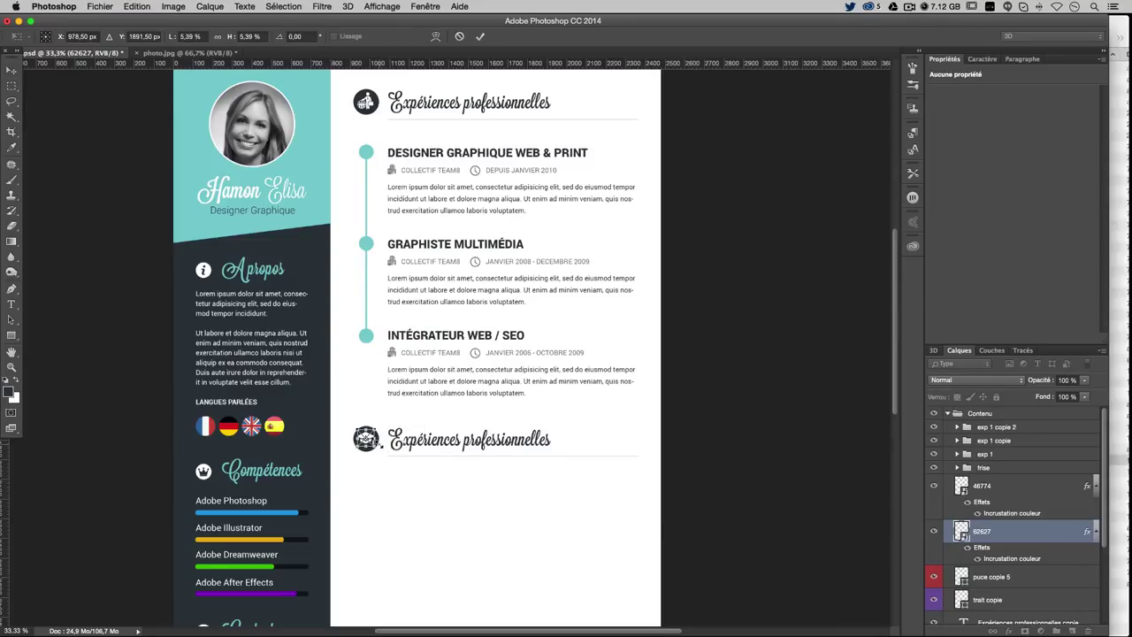
key("Return")
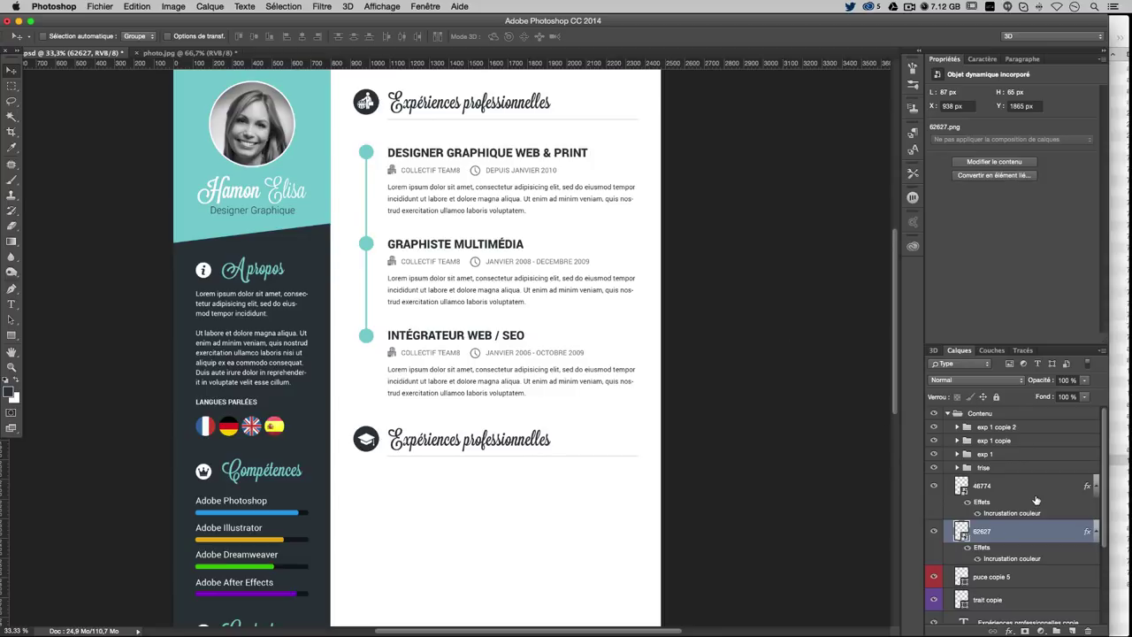
scroll(1021, 504, "down", 1)
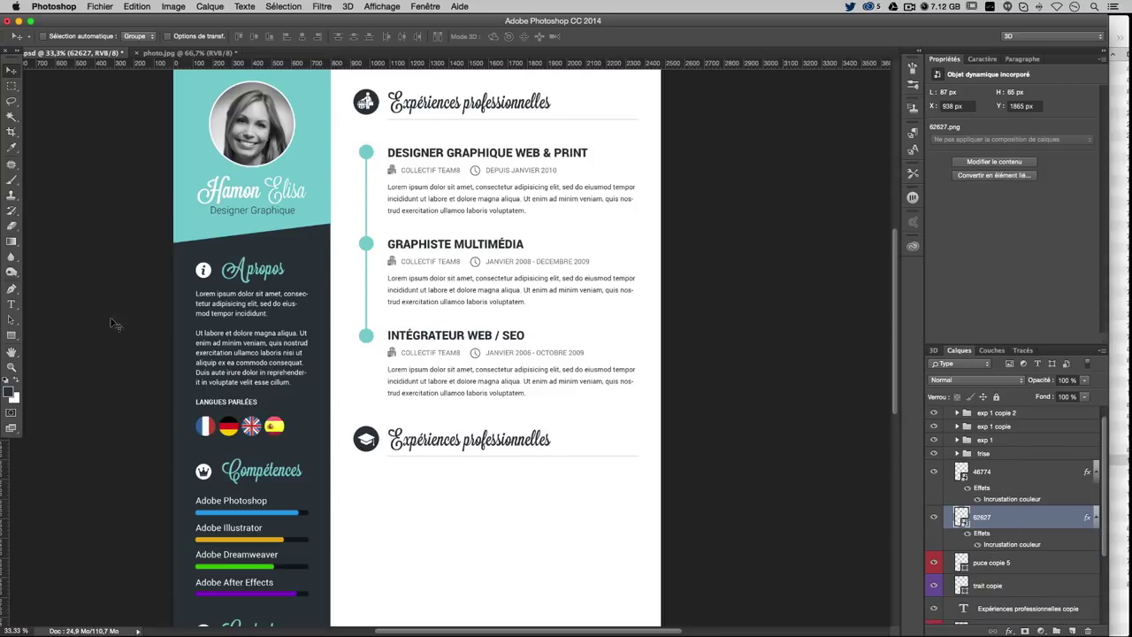
left_click(12, 304)
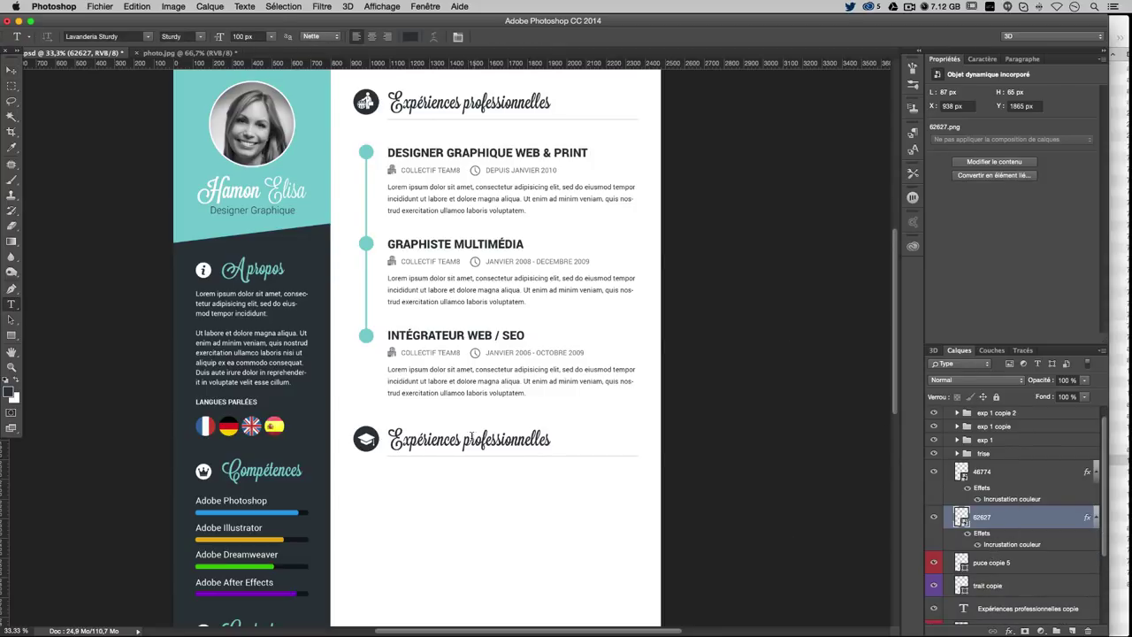
- Replace the word 'Expériences' in the copied heading with 'Formations'
double_click(445, 439)
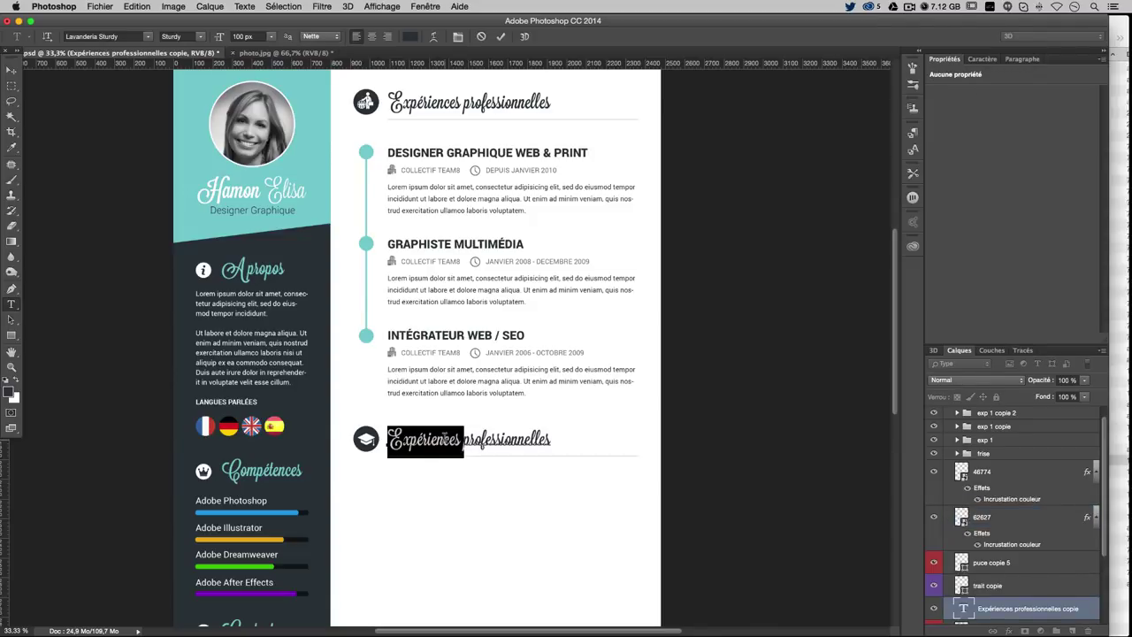
type("Form")
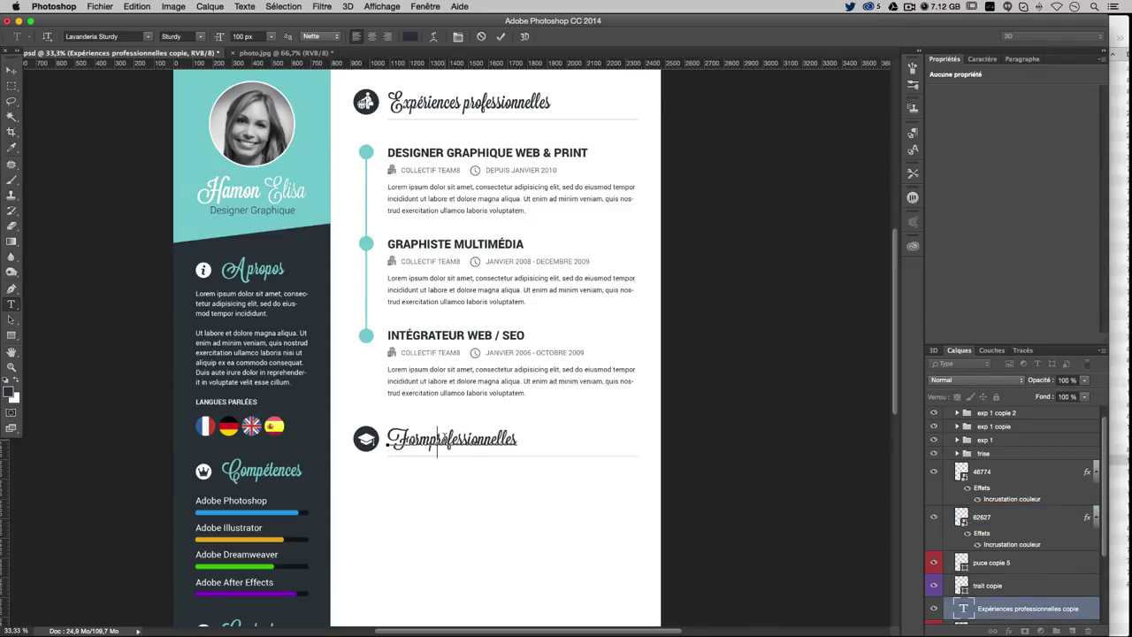
type("ations")
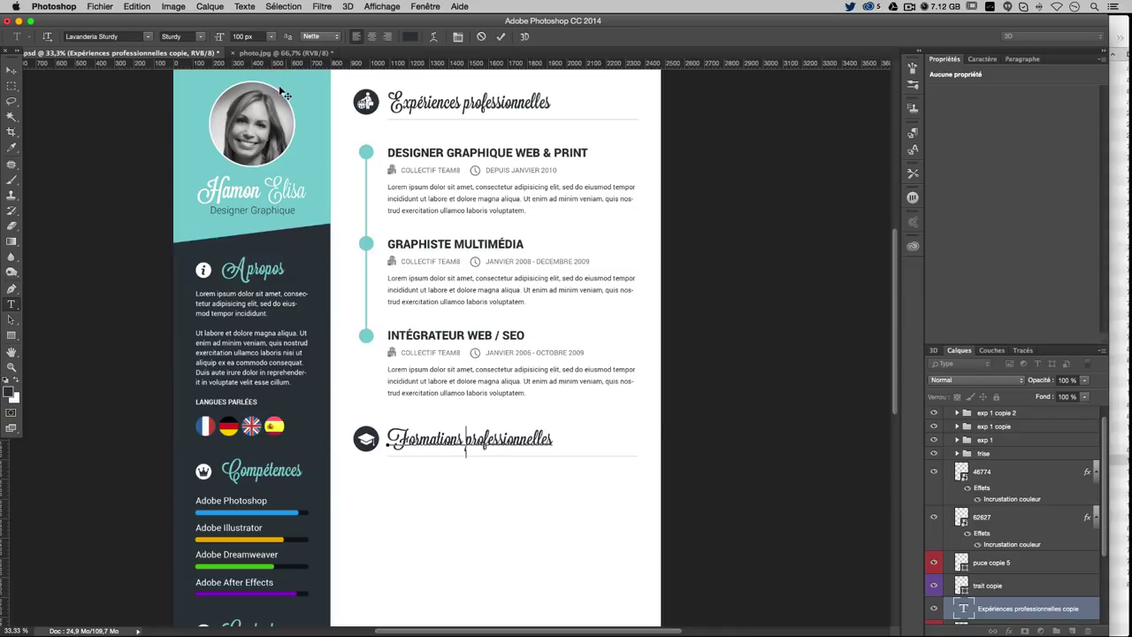
left_click(10, 71)
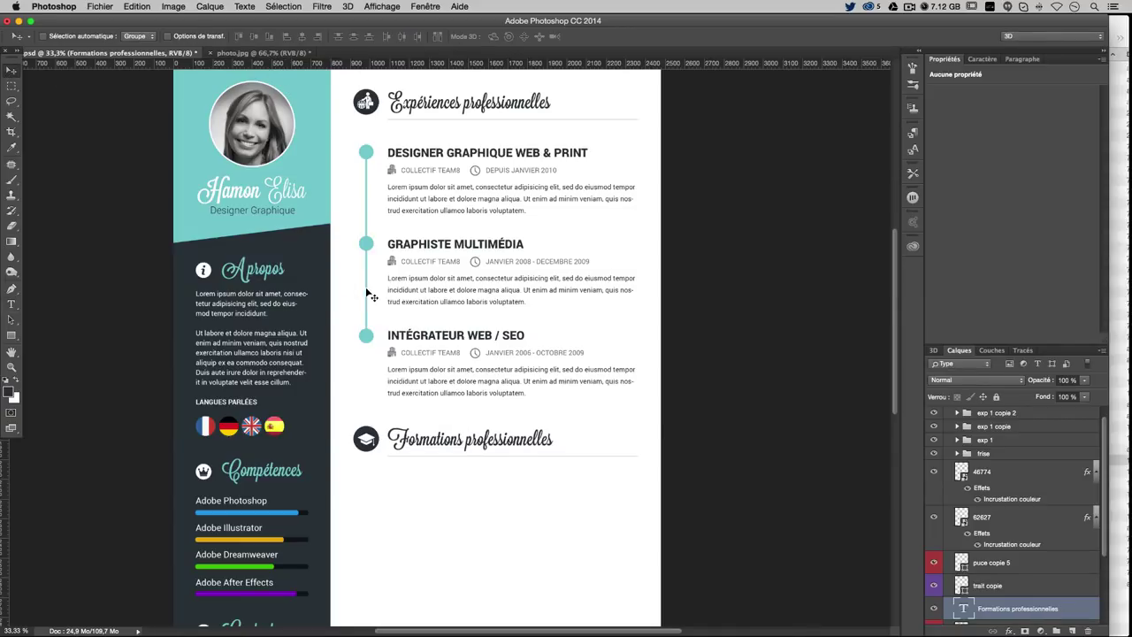
scroll(372, 296, "up", 2)
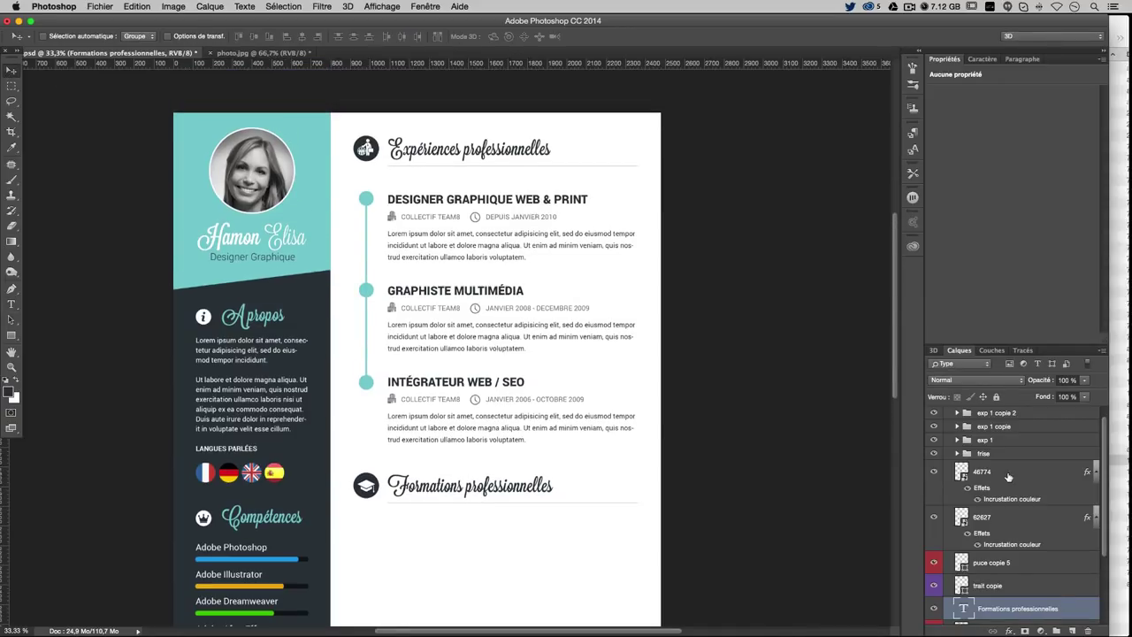
scroll(1009, 477, "up", 1)
- Copy the whole experience timeline downward, then undo that copy
left_click(995, 468)
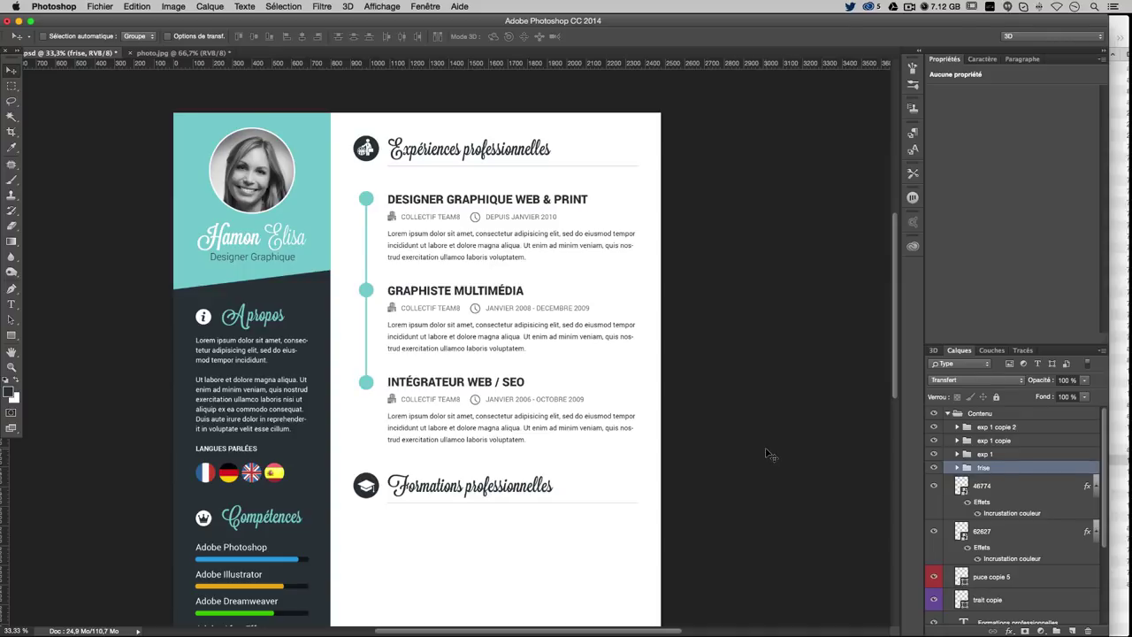
left_click(1006, 428, "shift")
scroll(556, 387, "down", 4)
scroll(556, 387, "down", 1)
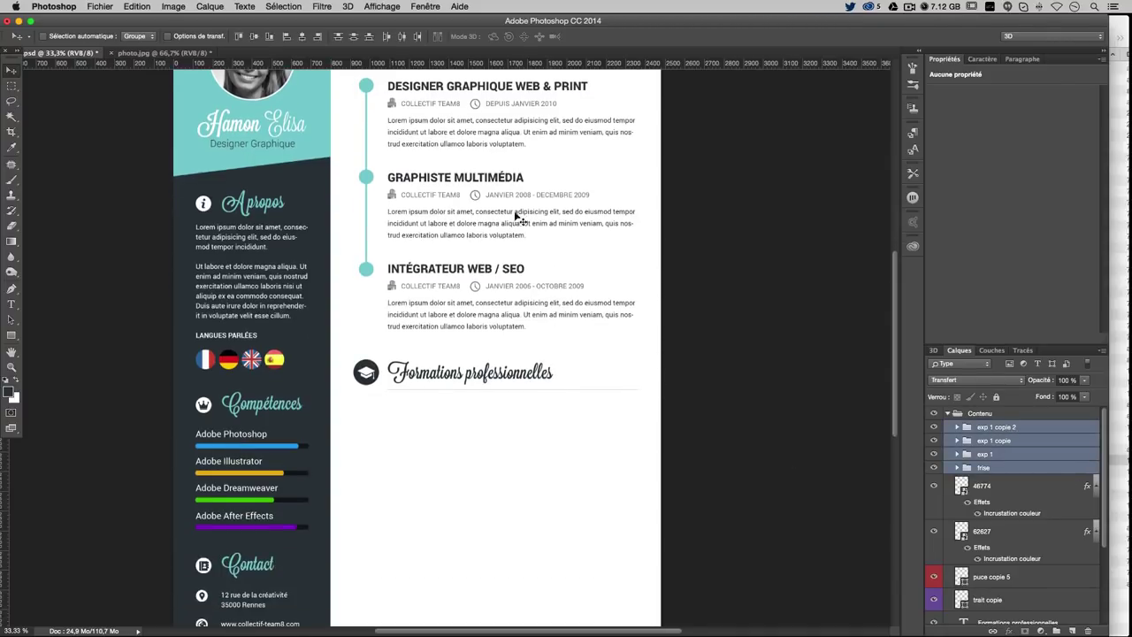
left_click_drag(521, 181, 513, 407)
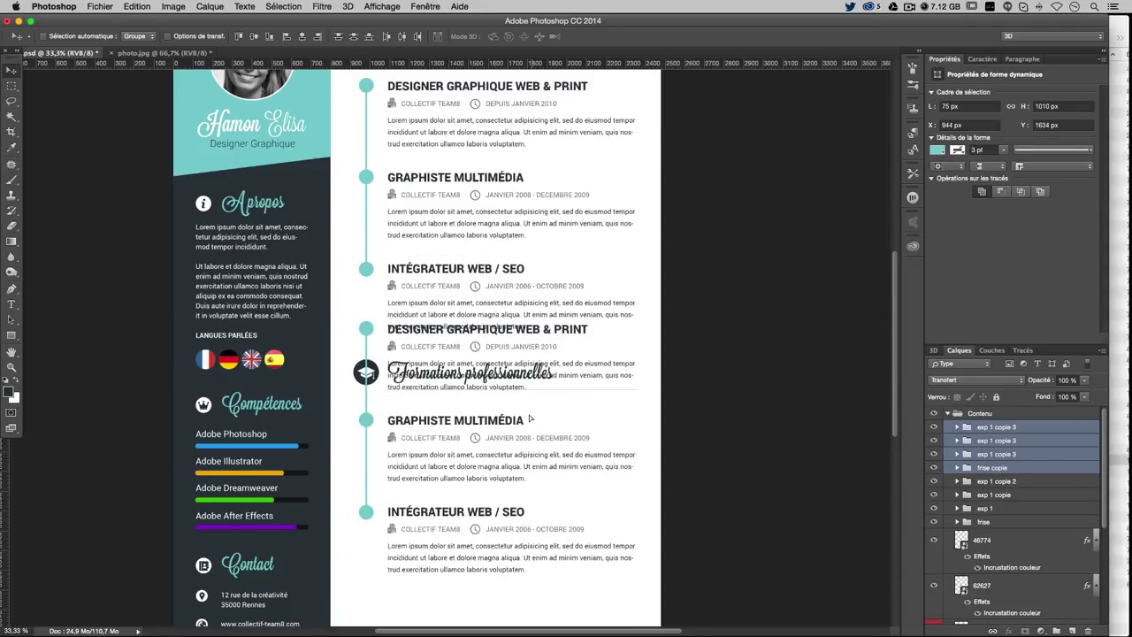
key("super+z")
- Duplicate the exp 1 entry and frise timeline under the Formations professionnelles heading
left_click(990, 468)
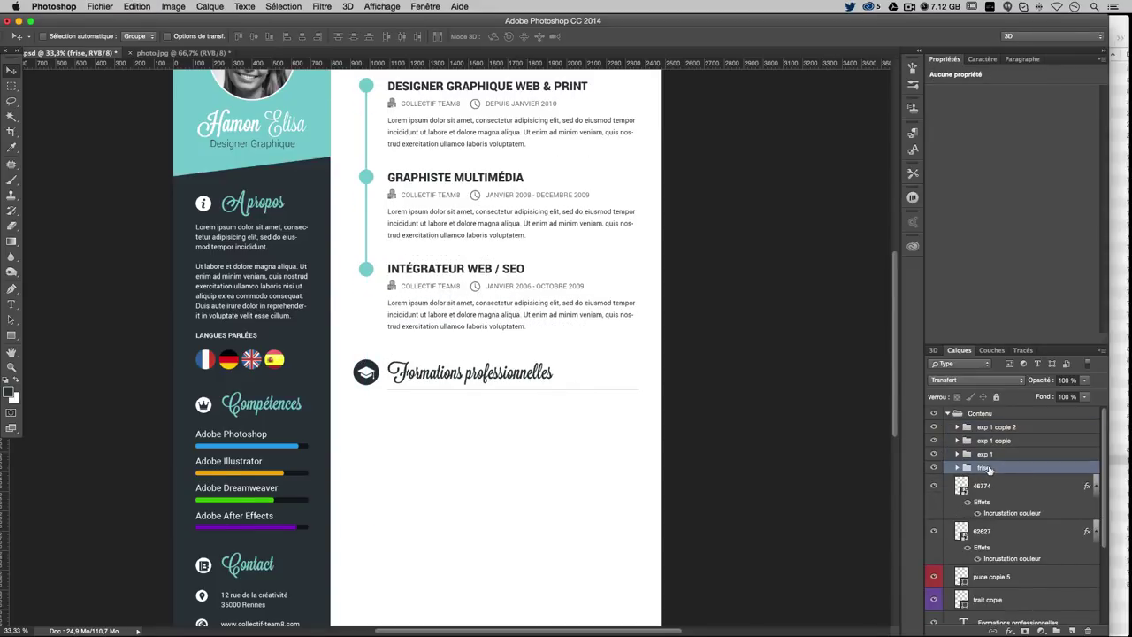
left_click(994, 454, "shift")
mouse_move(577, 200)
left_mouse_down()
mouse_move(582, 528)
mouse_move(580, 514)
left_mouse_up()
scroll(646, 505, "up", 1)
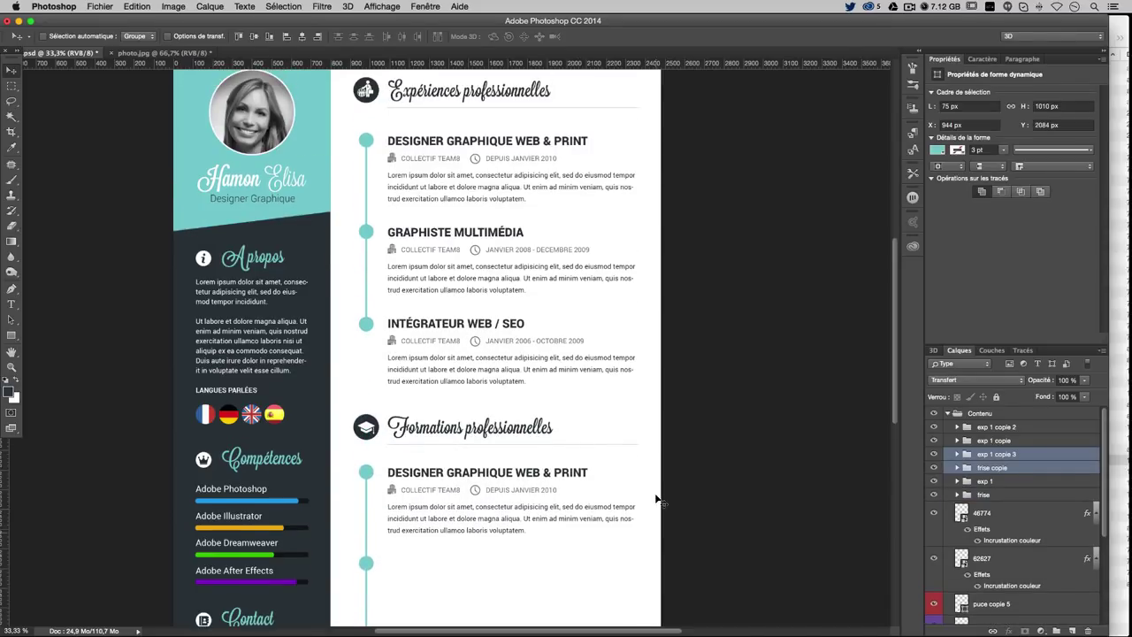
scroll(654, 503, "up", 1)
scroll(657, 502, "up", 1)
scroll(656, 503, "down", 2)
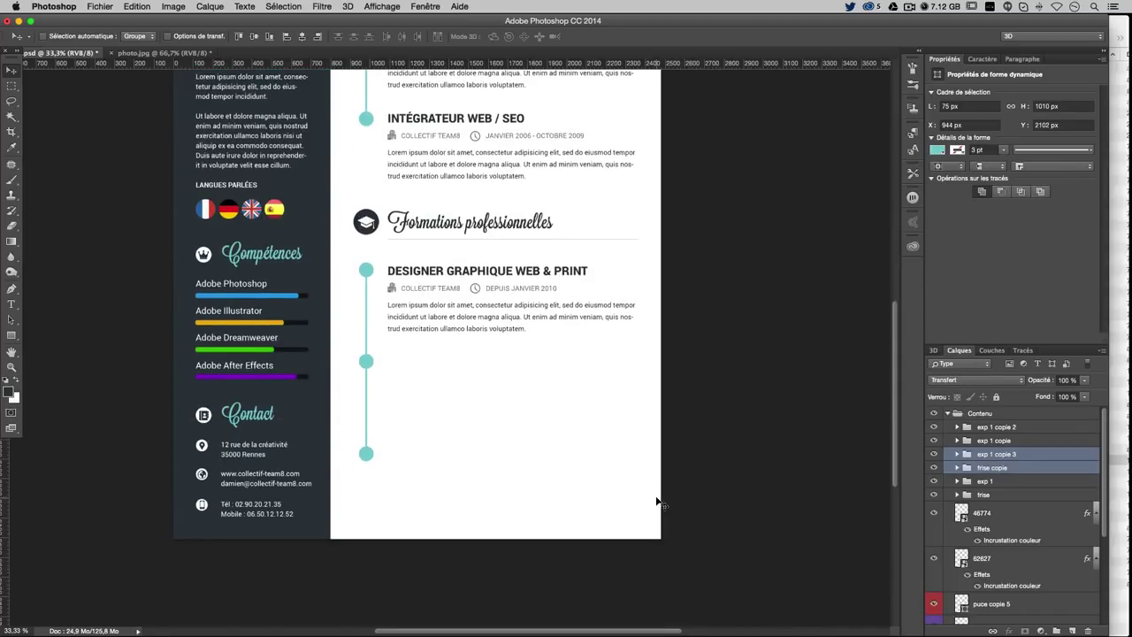
scroll(607, 472, "up", 1)
scroll(607, 472, "up", 1)
scroll(607, 472, "up", 1)
scroll(607, 472, "up", 1)
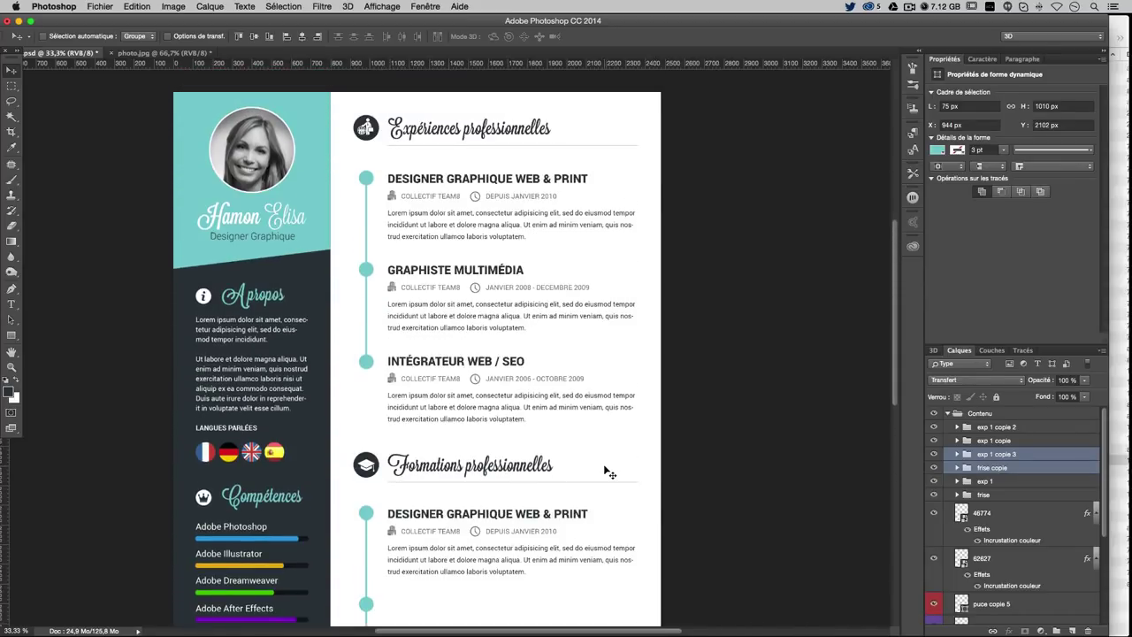
scroll(606, 472, "down", 1)
- Nudge the copied entry slightly down and check its placement
key("Down")
key("Down")
key("Down")
key("Down")
key("Down")
key("Down")
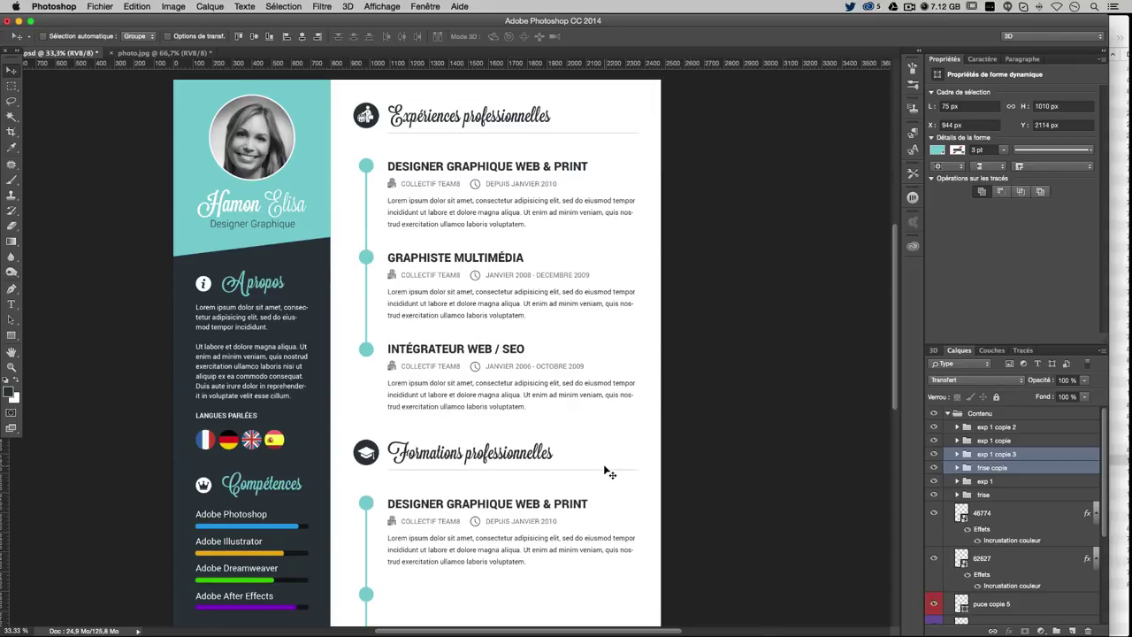
key("Down")
key("Down")
key("Down")
key("Down")
key("Down")
key("Down")
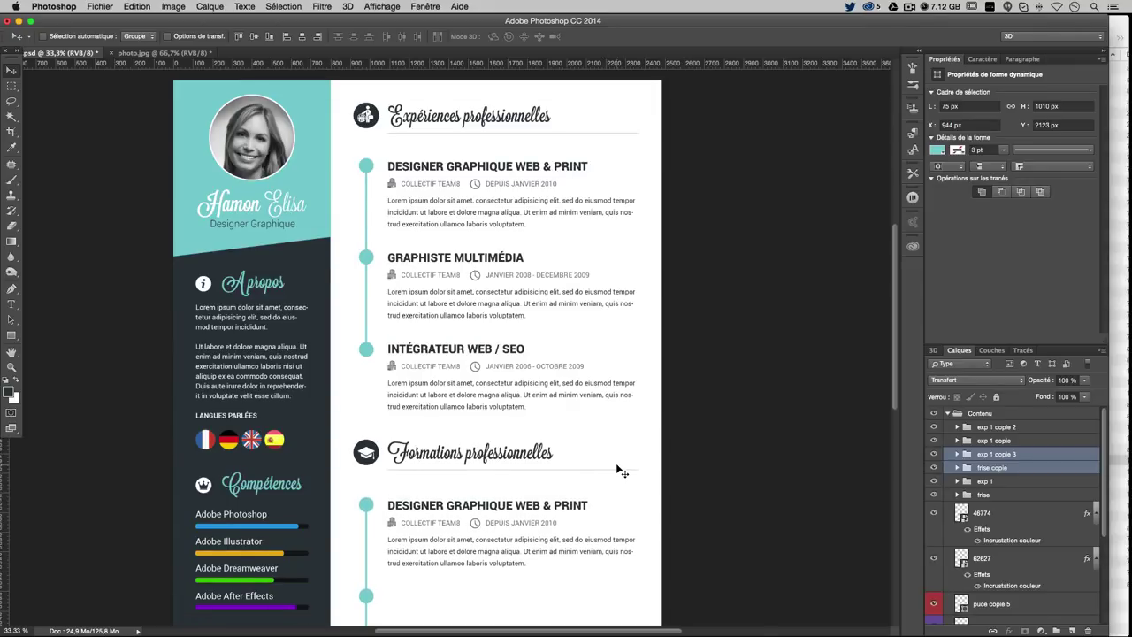
scroll(642, 475, "down", 1)
scroll(642, 475, "down", 1)
scroll(643, 475, "down", 2)
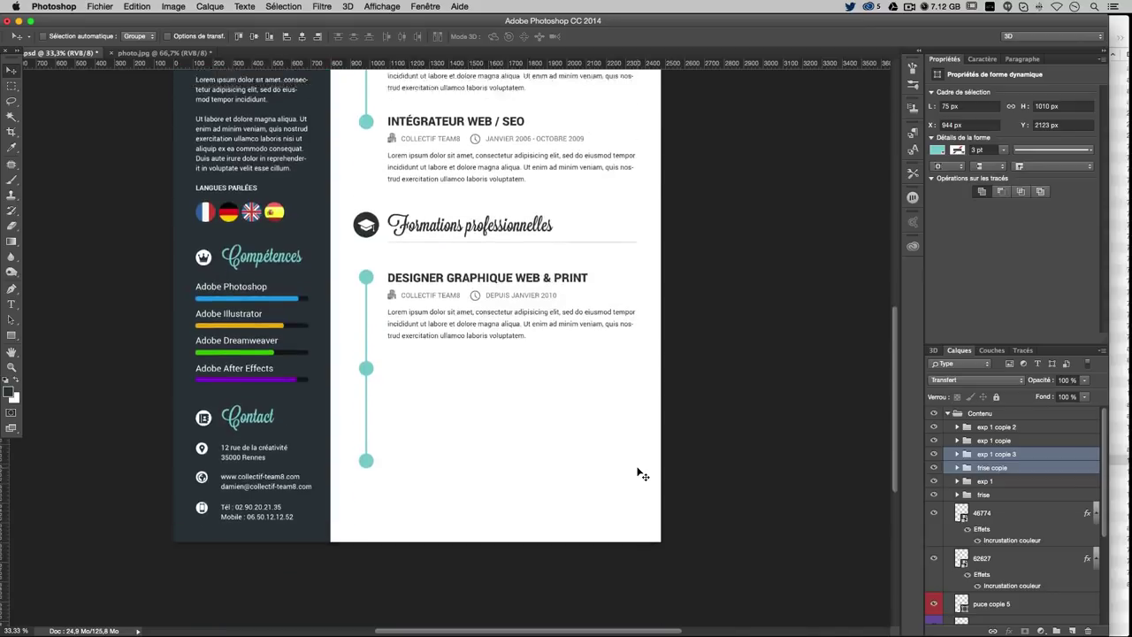
scroll(643, 475, "up", 3)
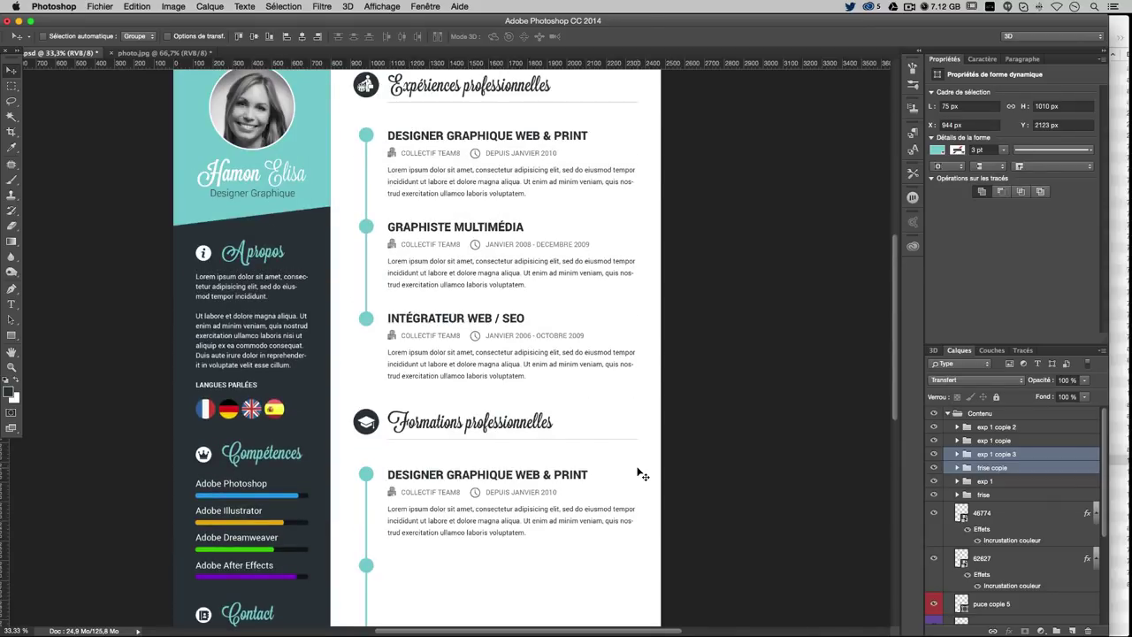
scroll(642, 475, "down", 3)
scroll(640, 473, "left", 5)
scroll(487, 354, "left", 3)
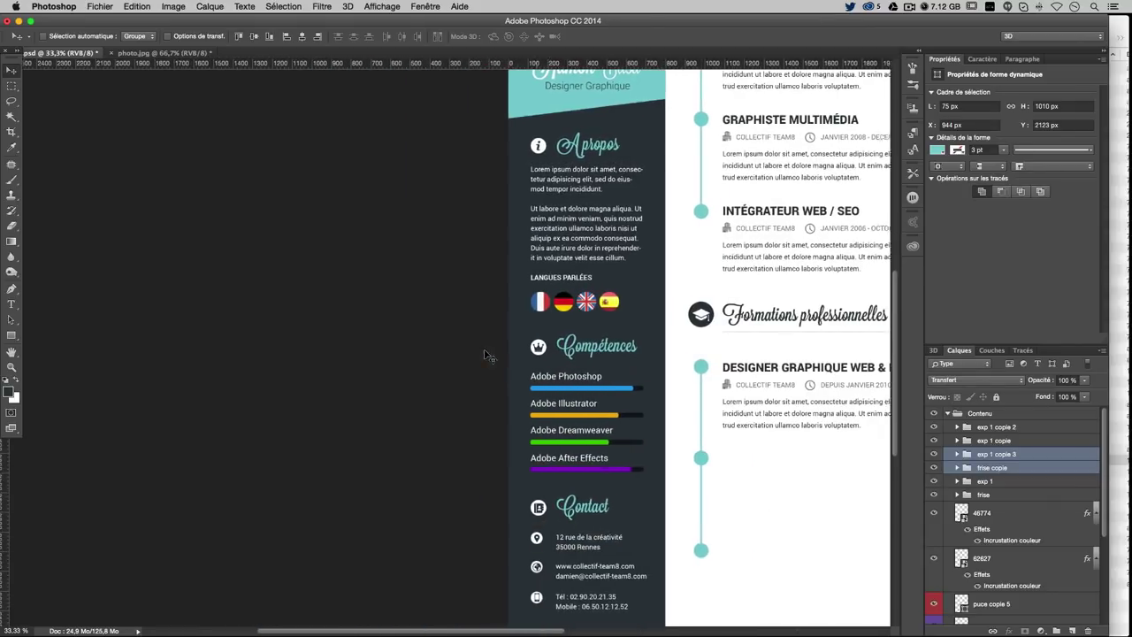
scroll(698, 349, "left", 2)
scroll(698, 348, "right", 7)
scroll(442, 342, "left", 1)
scroll(463, 336, "left", 1)
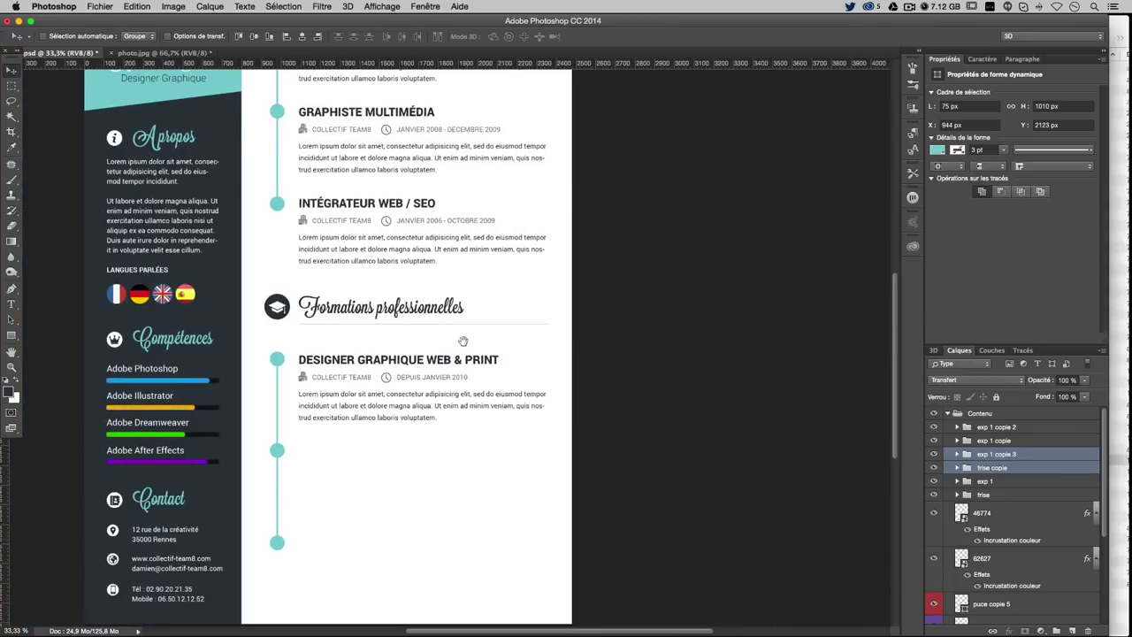
- Retitle the copied entry from DESIGNER GRAPHIQUE WEB & PRINT to GRAPHISTE MULTIMÉDIA
left_click(12, 305)
double_click(333, 358)
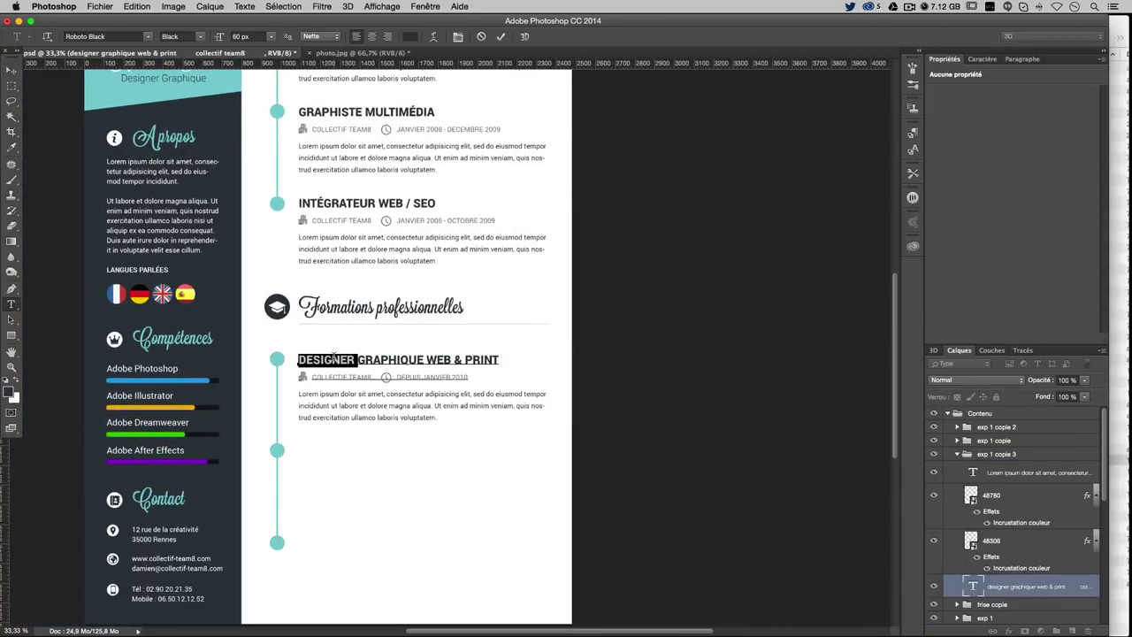
left_click_drag(334, 357, 503, 356)
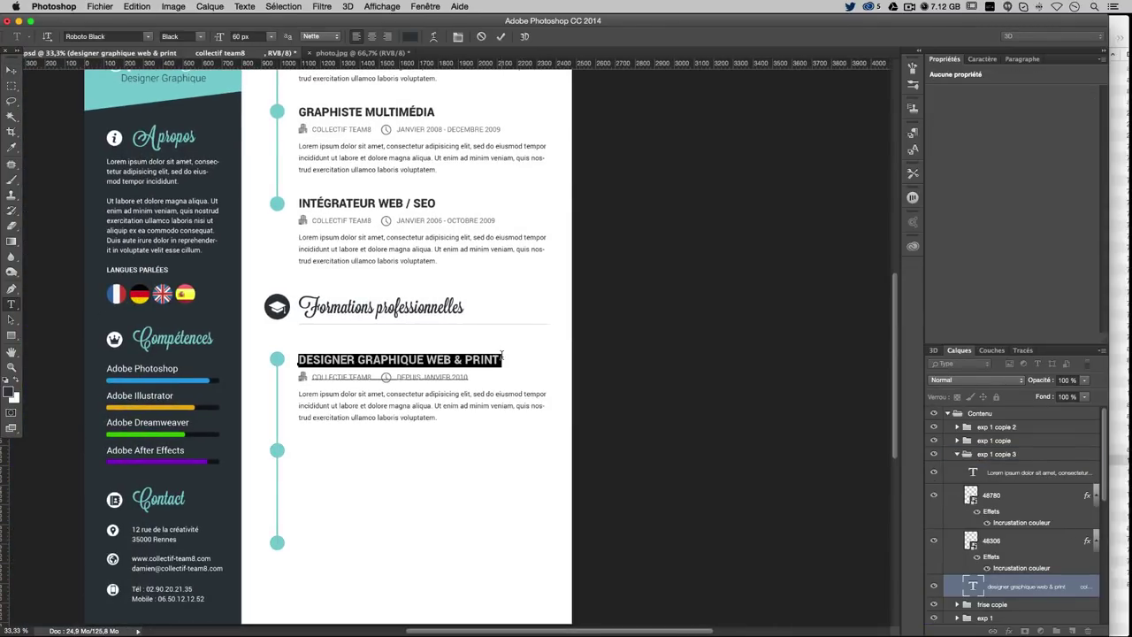
type("graphiste")
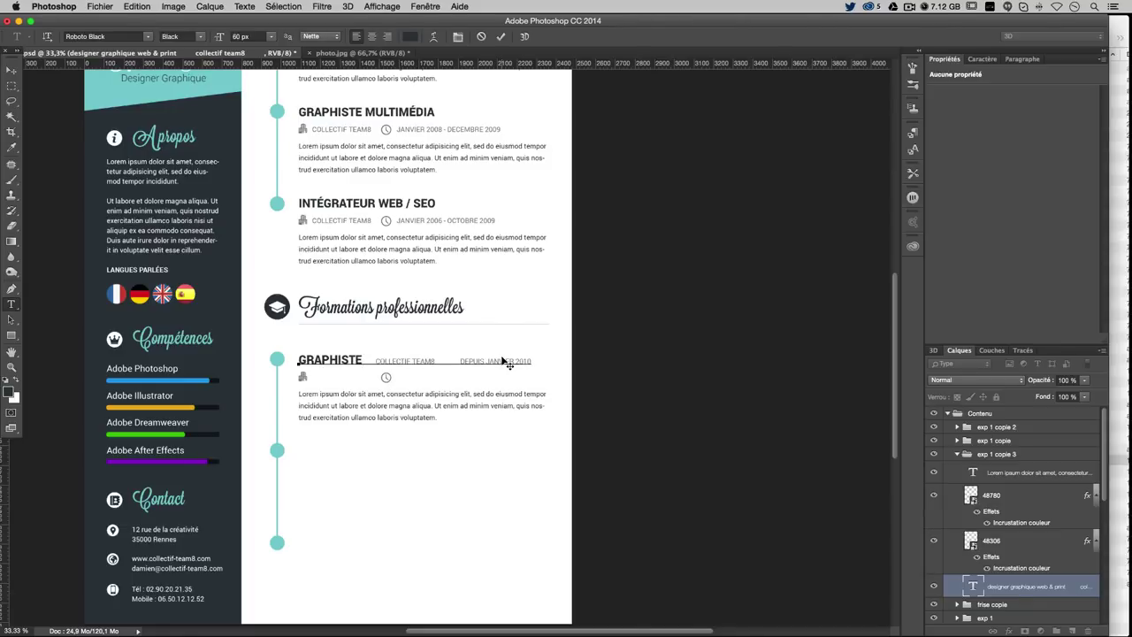
key("Return")
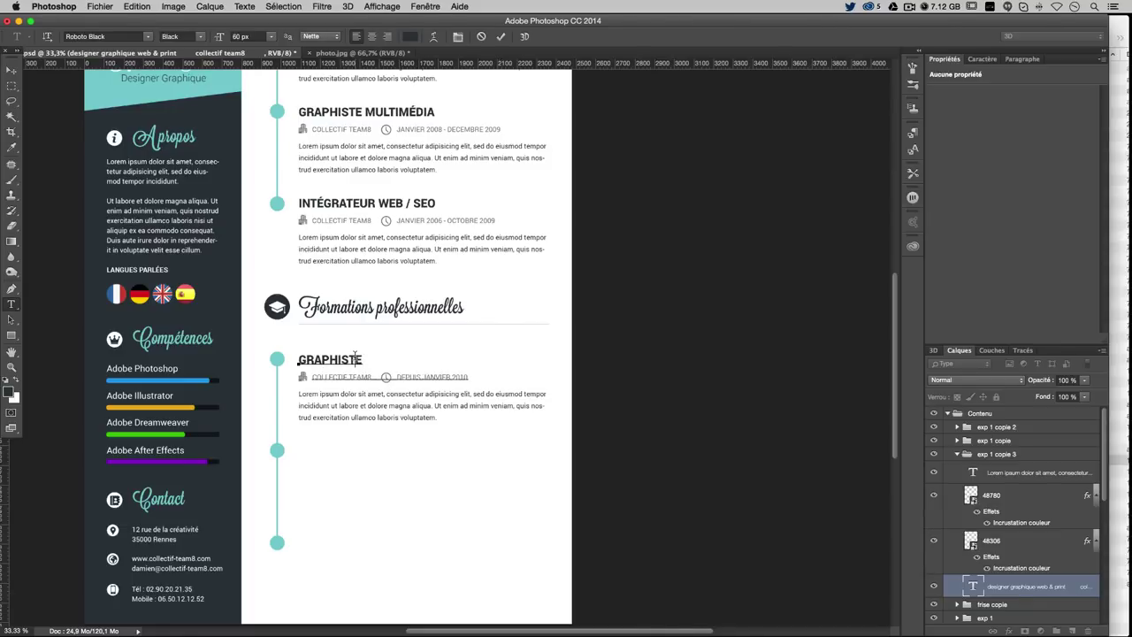
type("MULT")
key("BackSpace")
key("BackSpace")
type("MÉDIA")
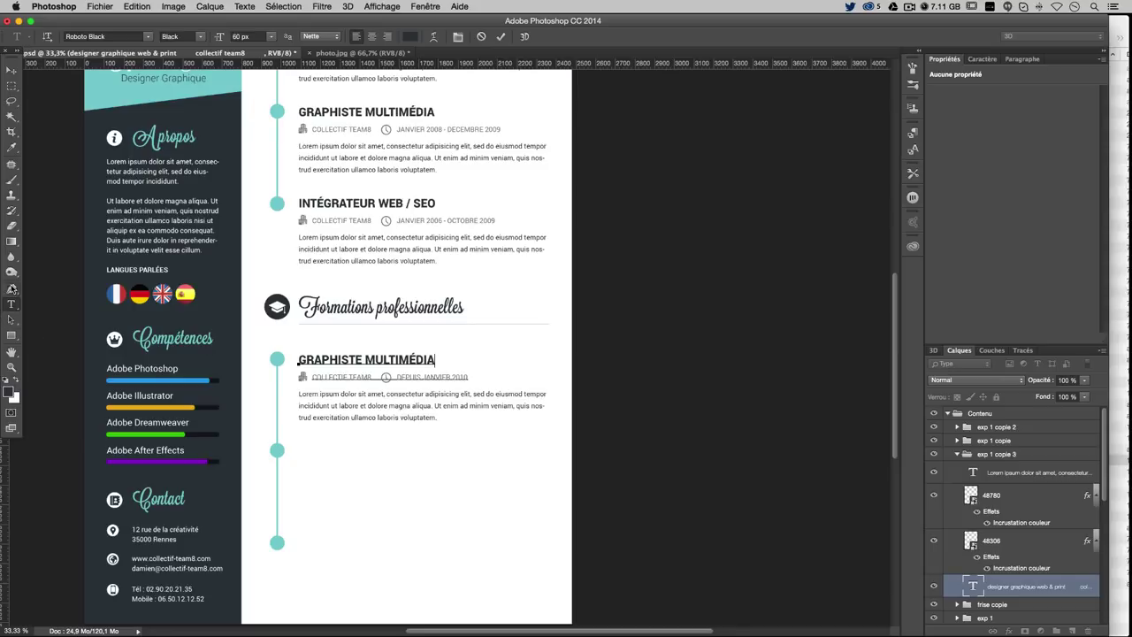
left_click(11, 304)
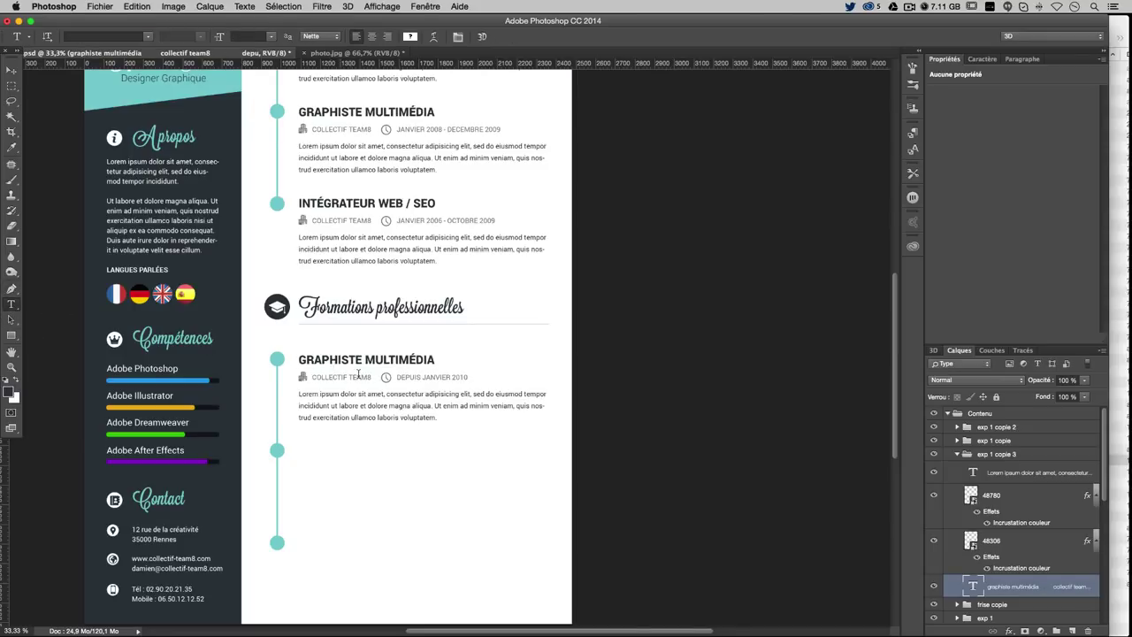
- Replace the DEPUIS JANVIER 2010 date with SETEMPBRE 2002 - JUIN 2005
left_click(325, 376)
double_click(320, 376)
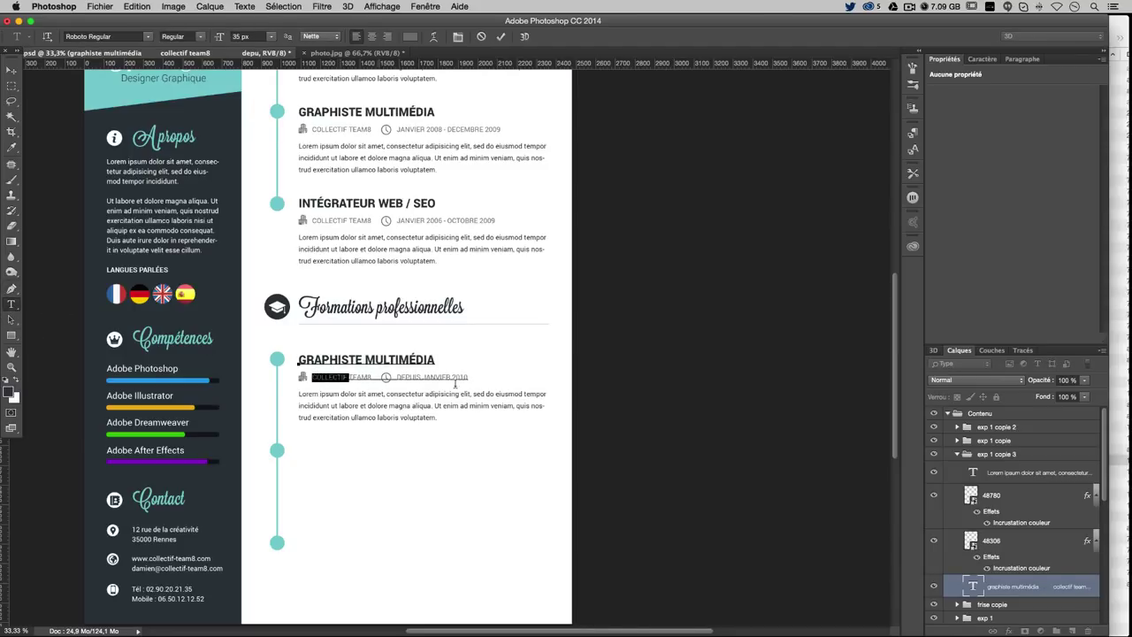
key("Escape")
left_click(400, 376)
left_click_drag(403, 378, 596, 382)
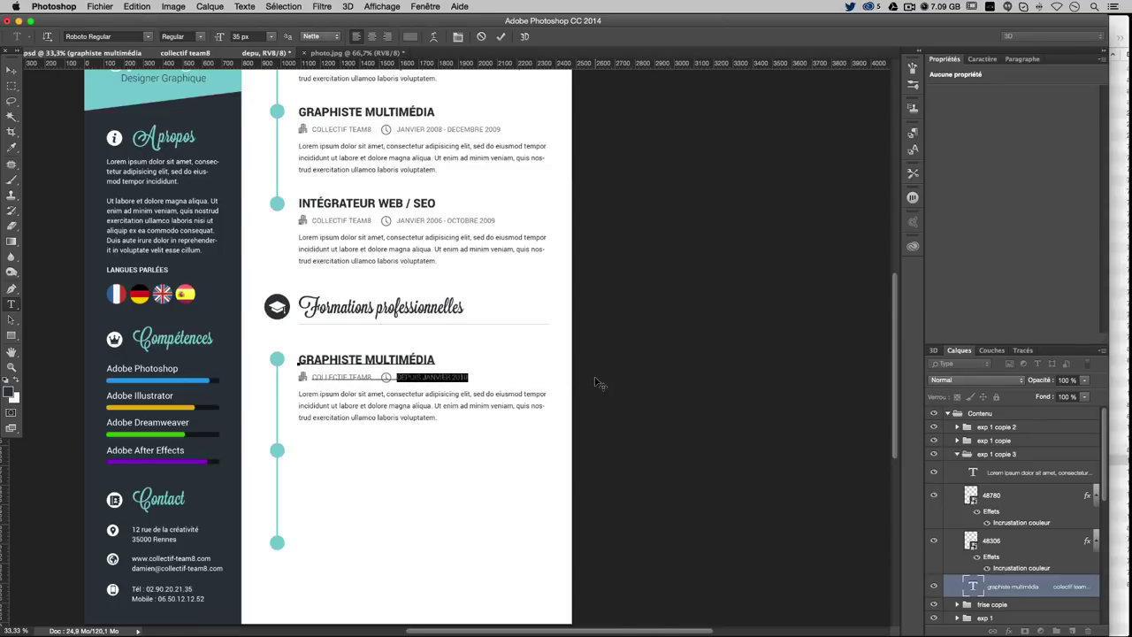
type("SEPTEMBRE")
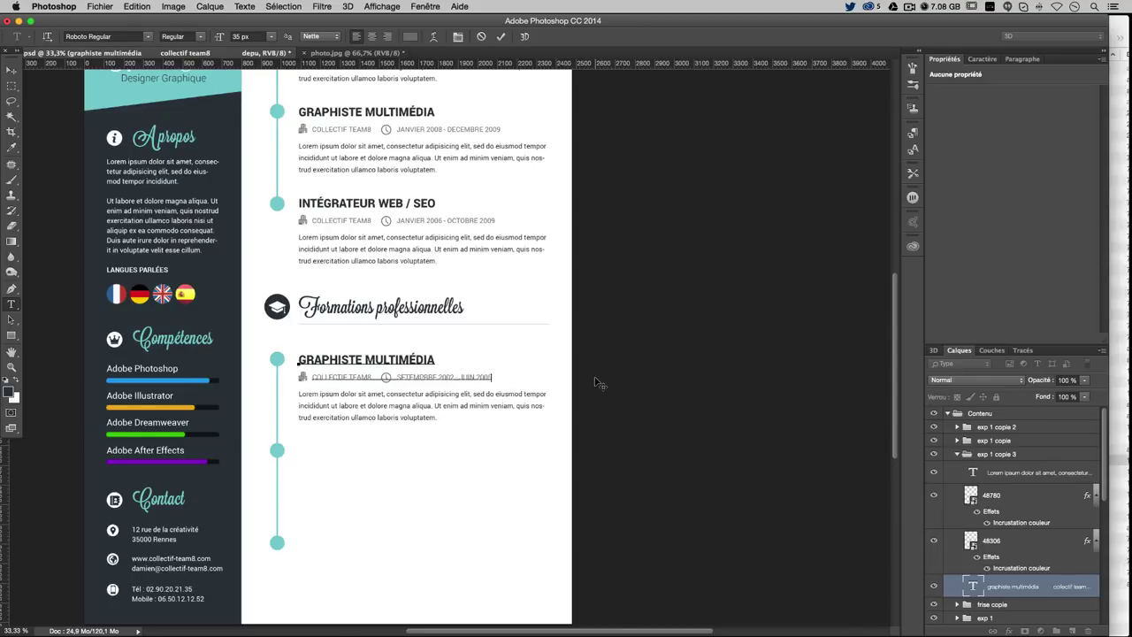
key("ctrl+Return")
- Select and collapse the exp 1 copie 3 group in the Layers panel
key("v")
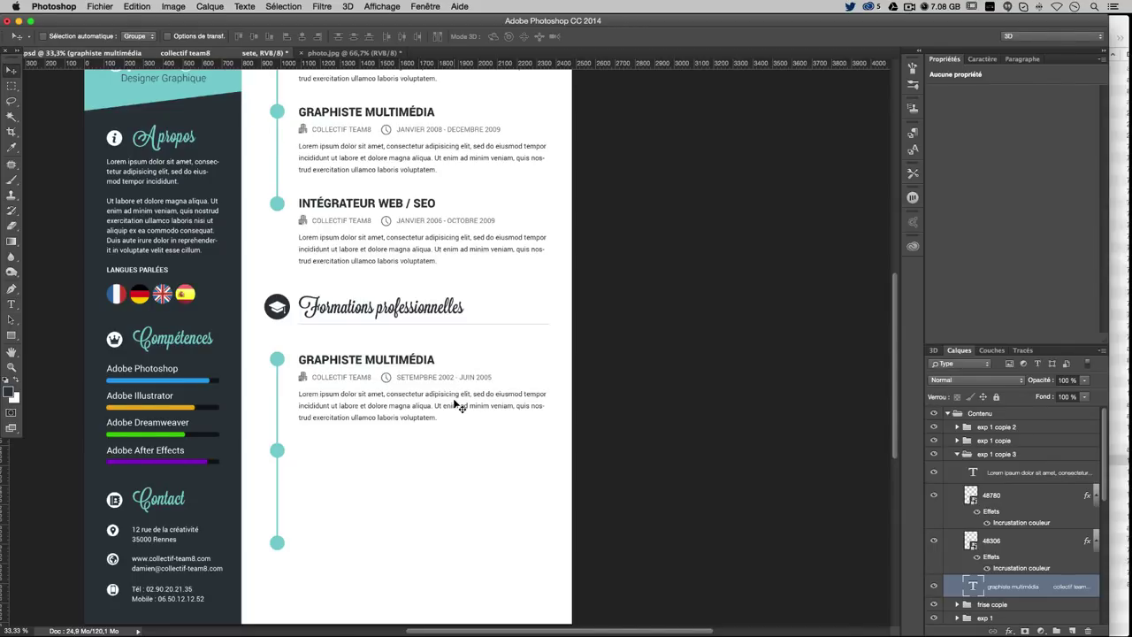
scroll(445, 399, "down", 1)
scroll(435, 384, "down", 1)
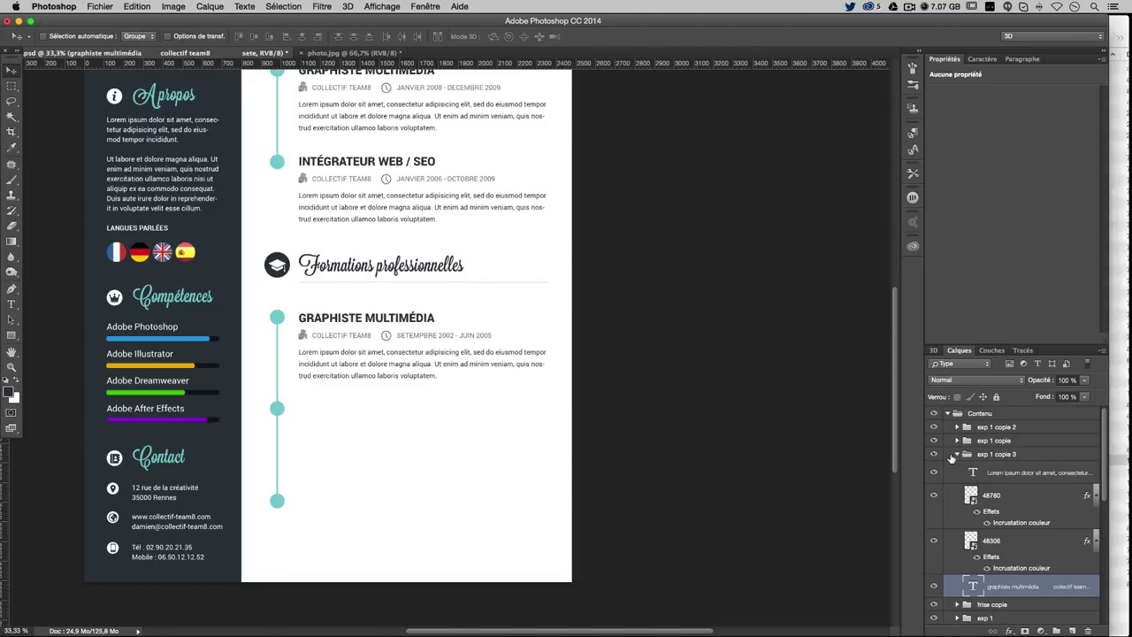
double_click(955, 457)
key("Escape")
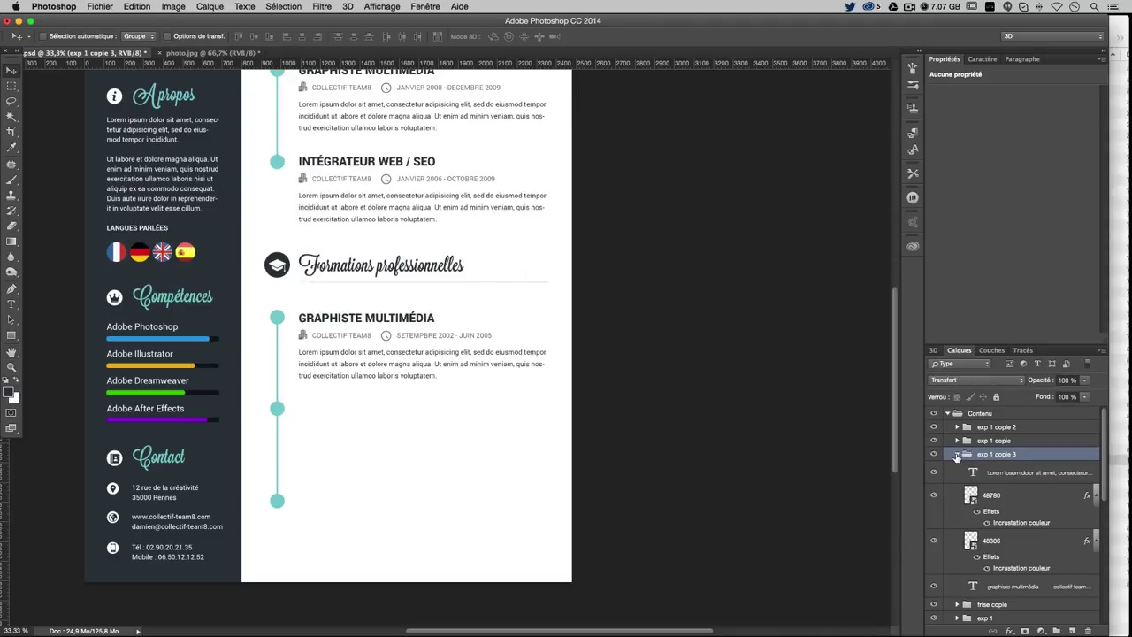
left_click(955, 457)
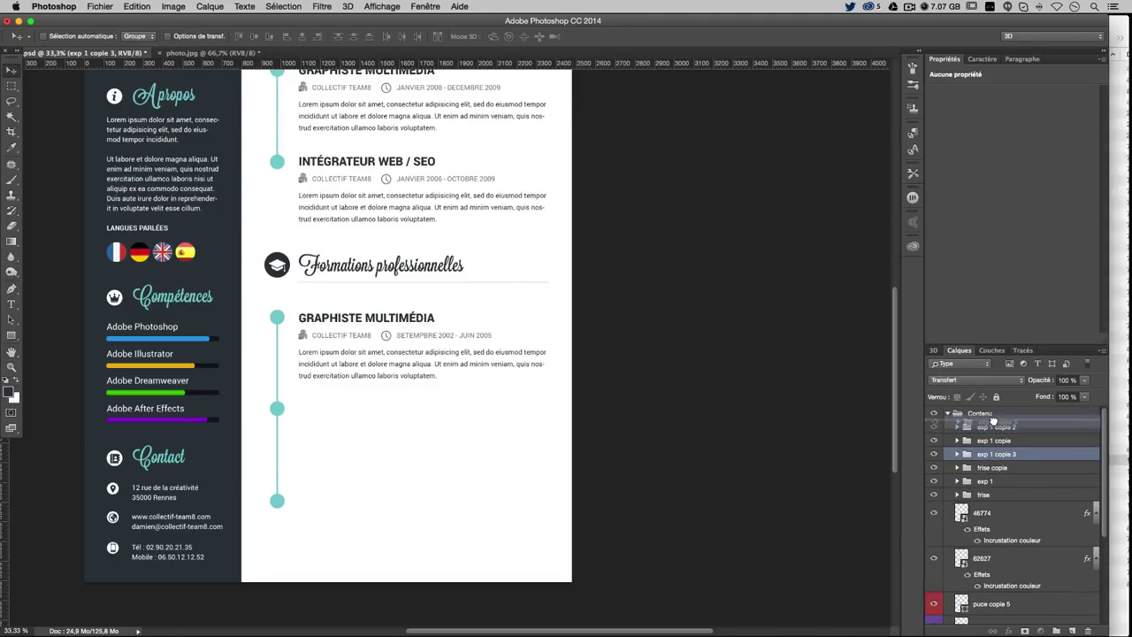
- Move the exp 1 copie 3 group to the top of Contenu and rename it form 1
left_click_drag(994, 424, 993, 418)
double_click(995, 429)
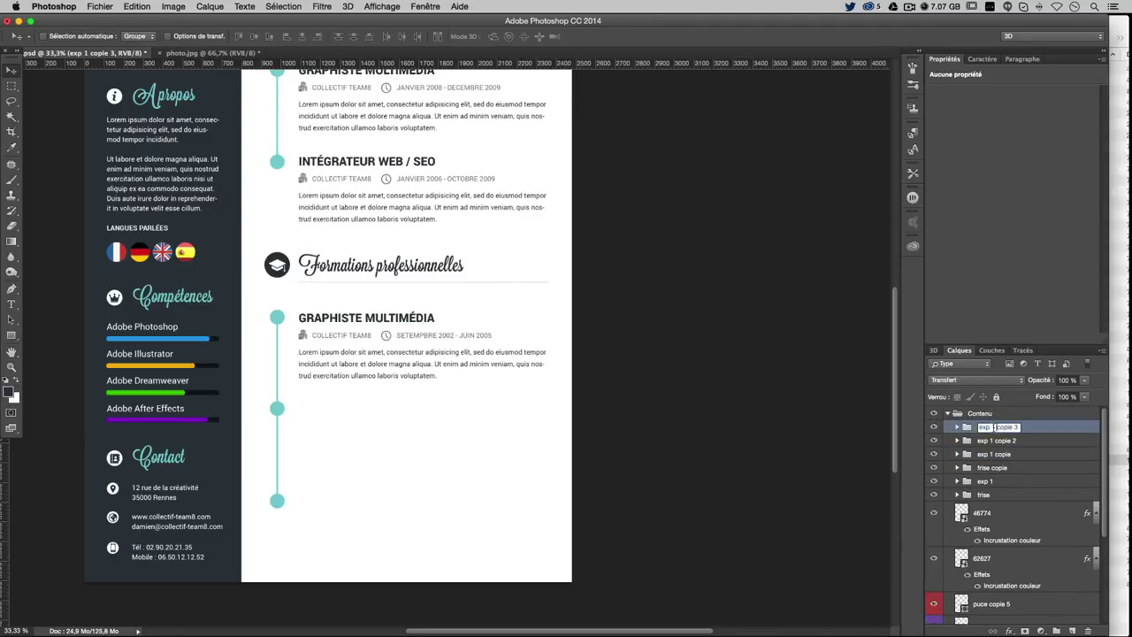
left_click_drag(980, 427, 1018, 428)
type("f")
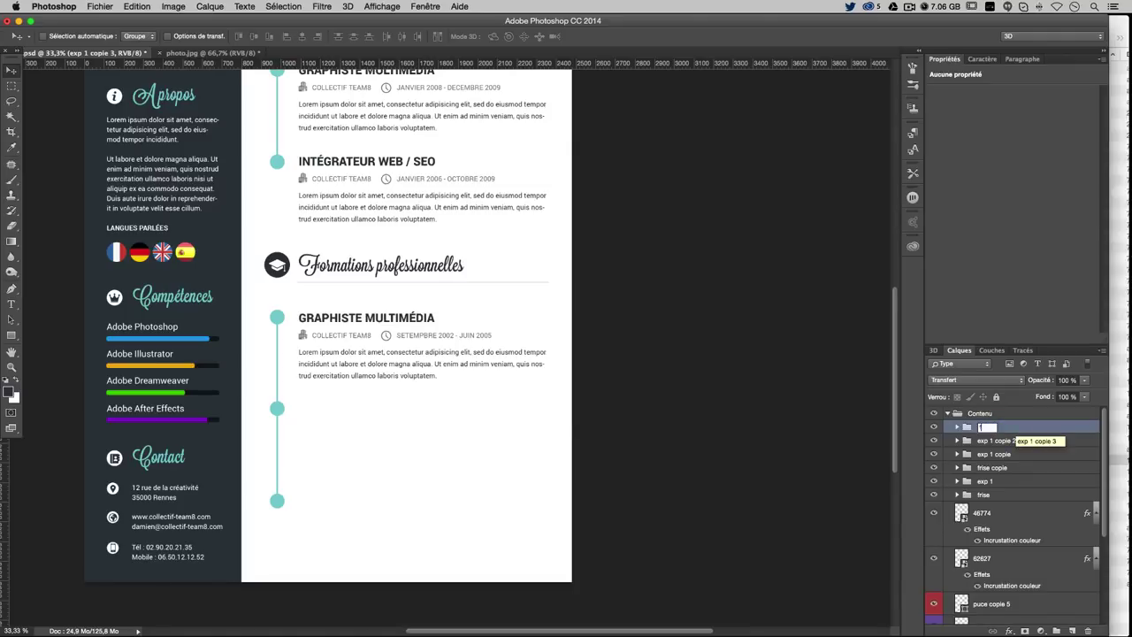
type("orm 1")
key("Return")
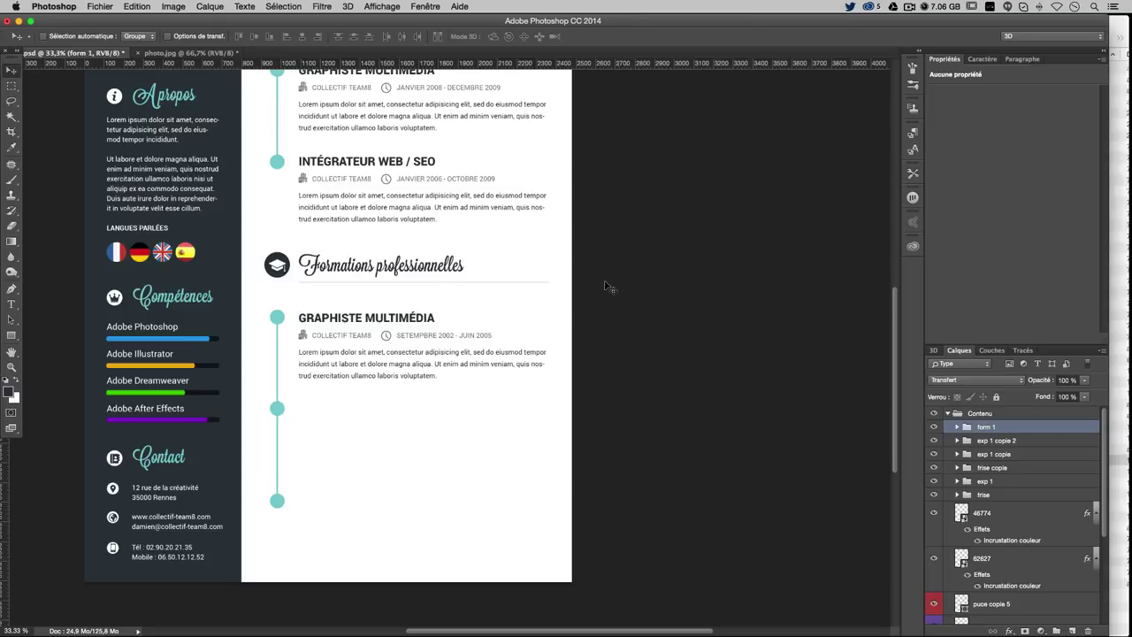
- Duplicate the formation entry down to the second timeline bullet
left_click_drag(443, 287, 436, 383, "alt")
key("shift+Up")
key("shift+Up")
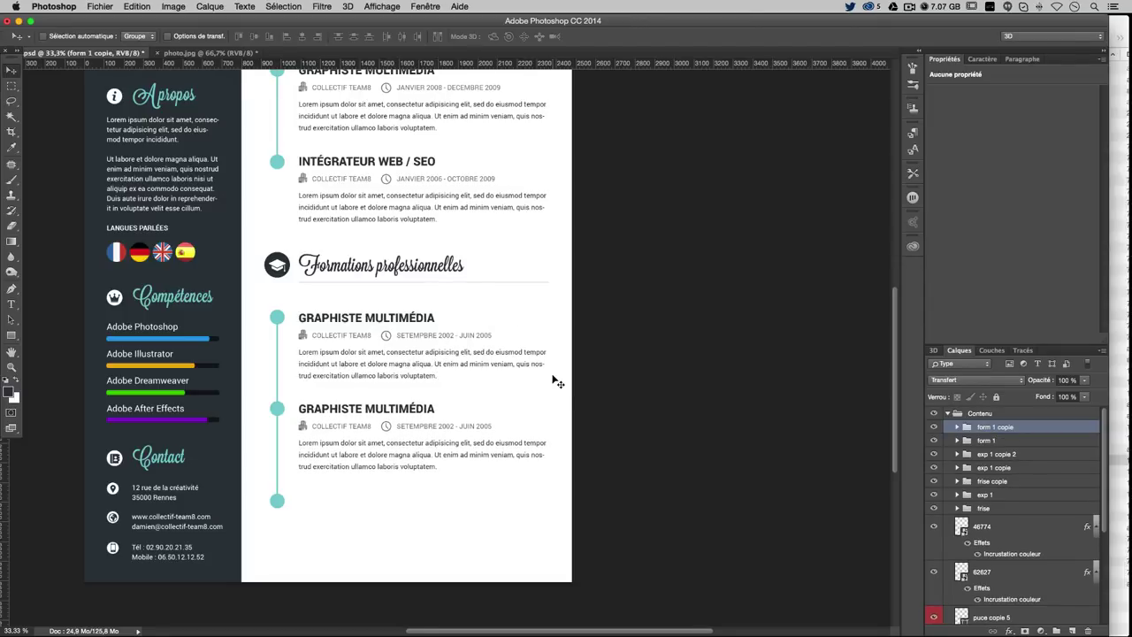
key("Up")
key("Up")
key("Up")
- Retitle the duplicated entry's heading to BAC PROFESSIONNEL INDUSTRIE GRAPHIQUE
key("t")
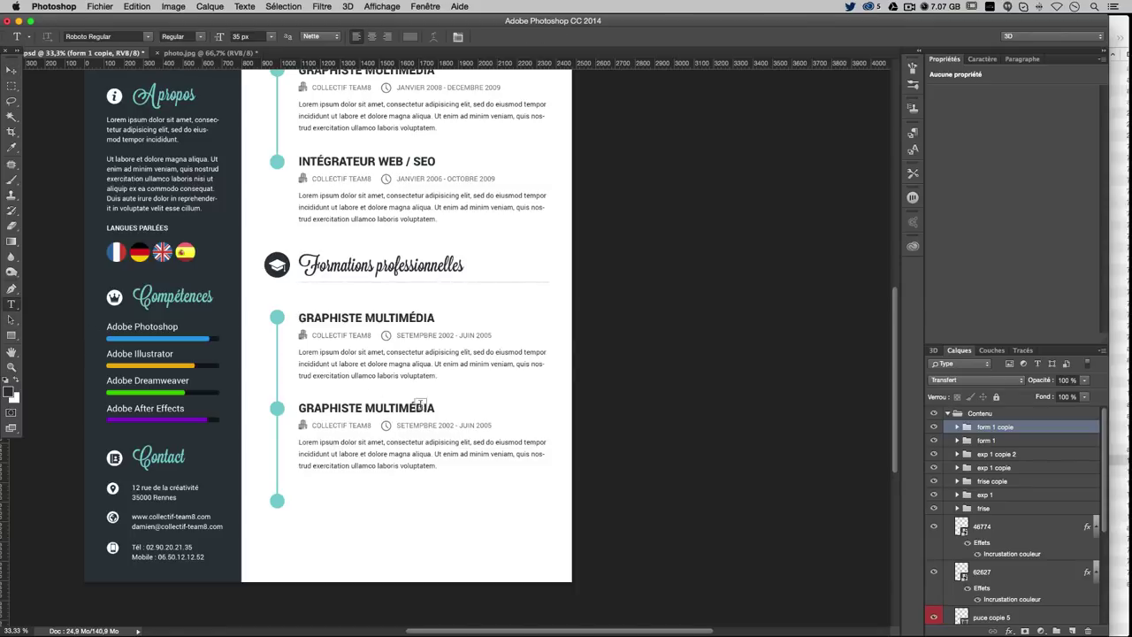
triple_click(422, 404)
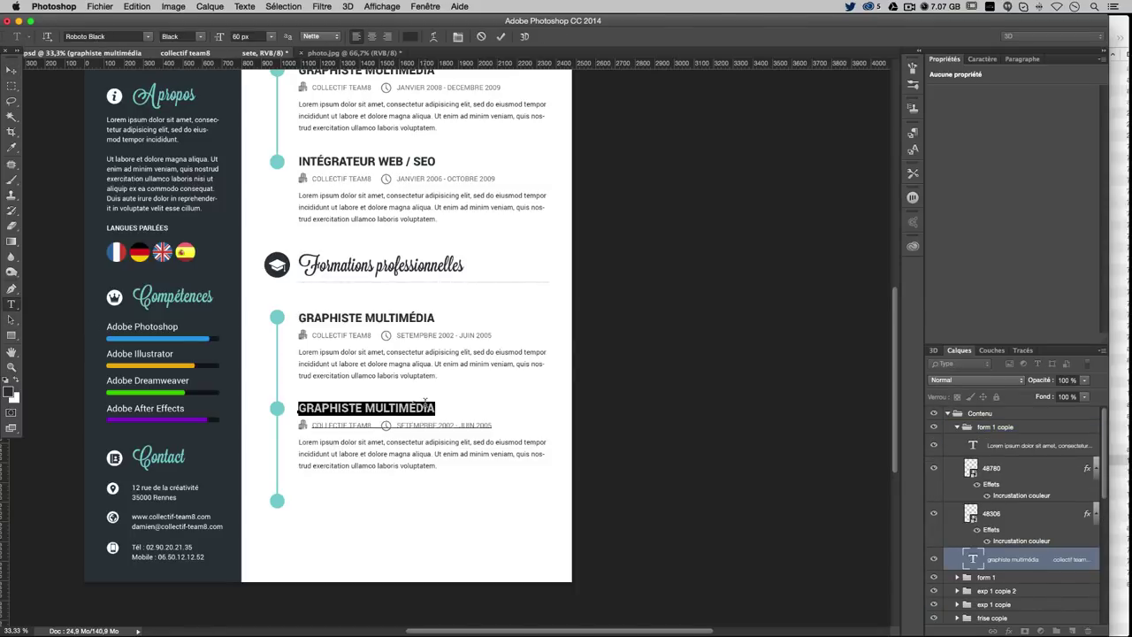
type("BZC P")
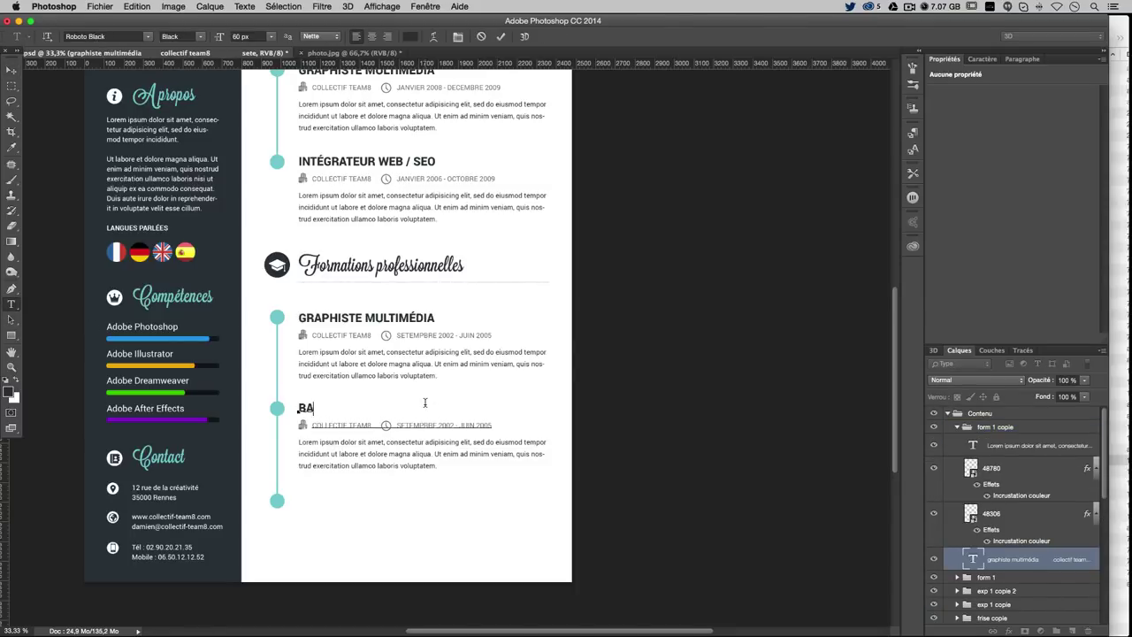
type(" PRO")
type("FRS")
key("BackSpace")
key("BackSpace")
type("SIONNEL ")
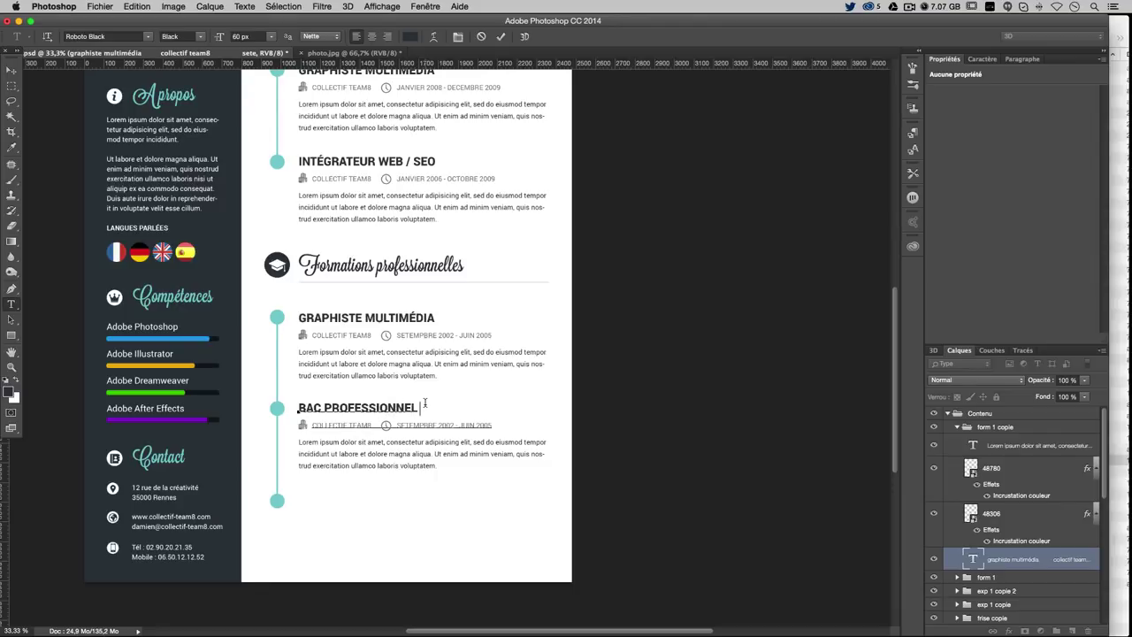
type("IND")
key("BackSpace")
type("STRIE GRA")
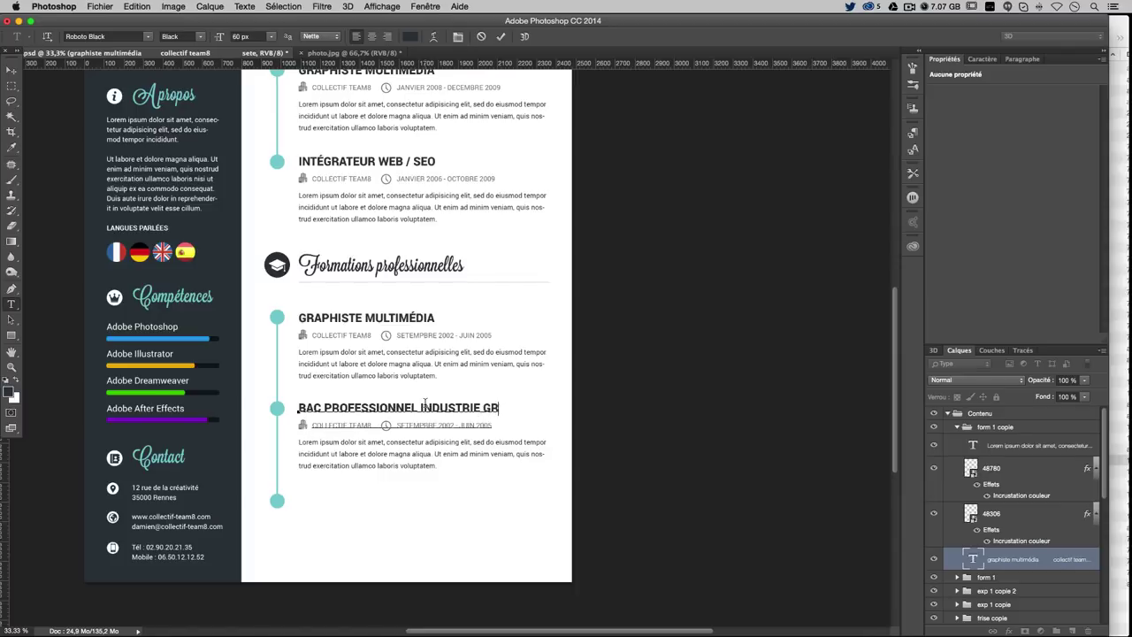
type("PHIQUE")
left_click(12, 70)
key("ctrl+semicolon")
key("ctrl+semicolon")
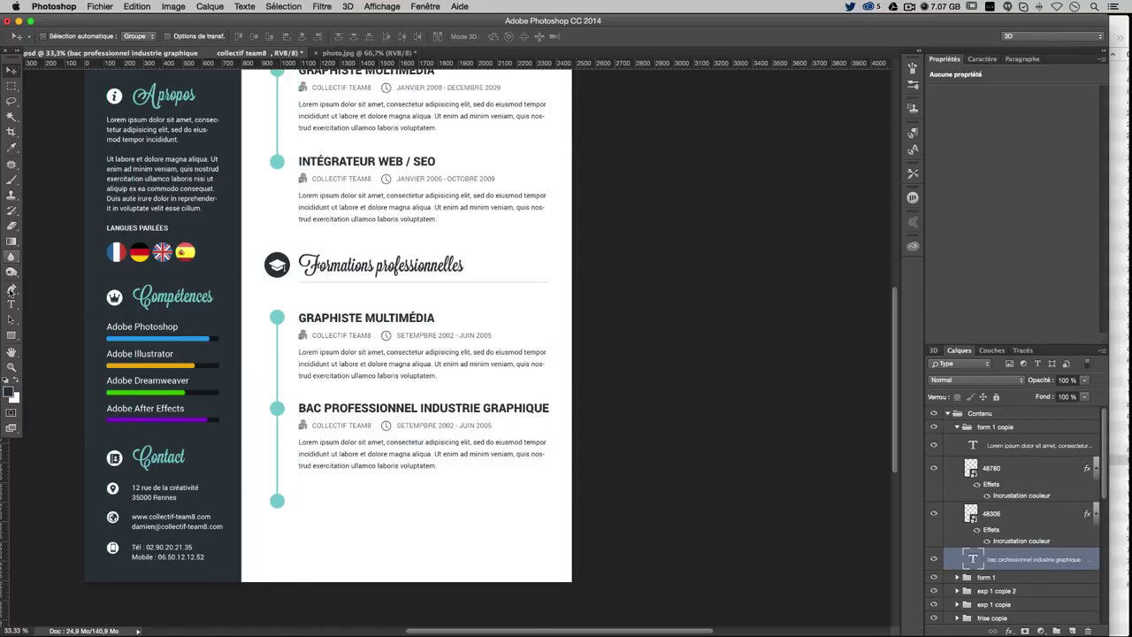
- Select and collapse the form 1 copie group in the Layers panel
left_click(12, 305)
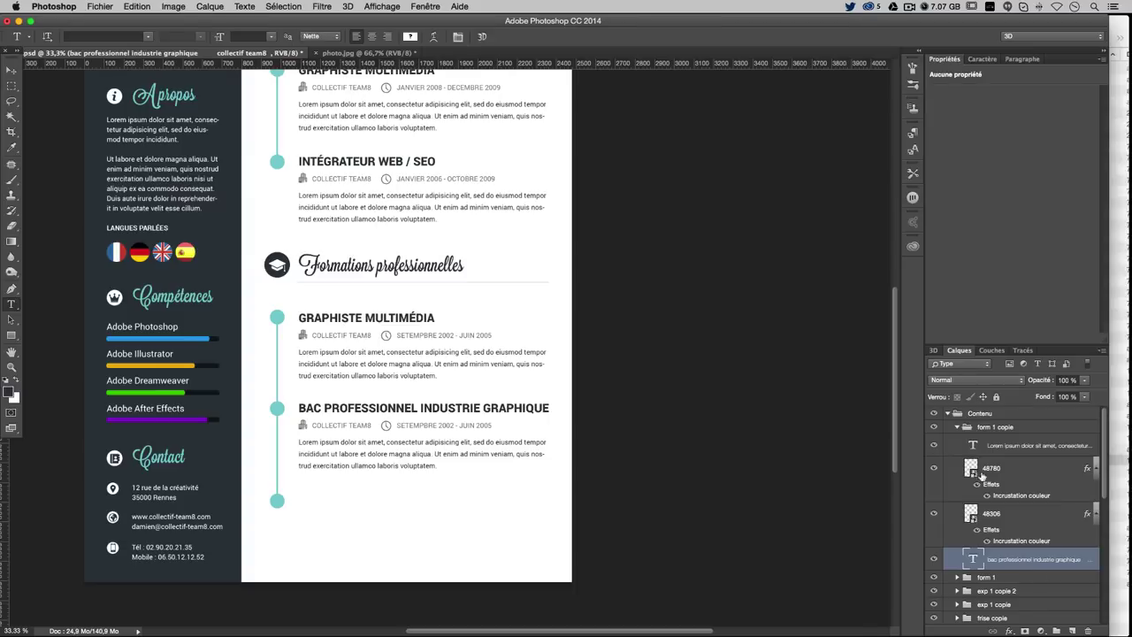
double_click(954, 428)
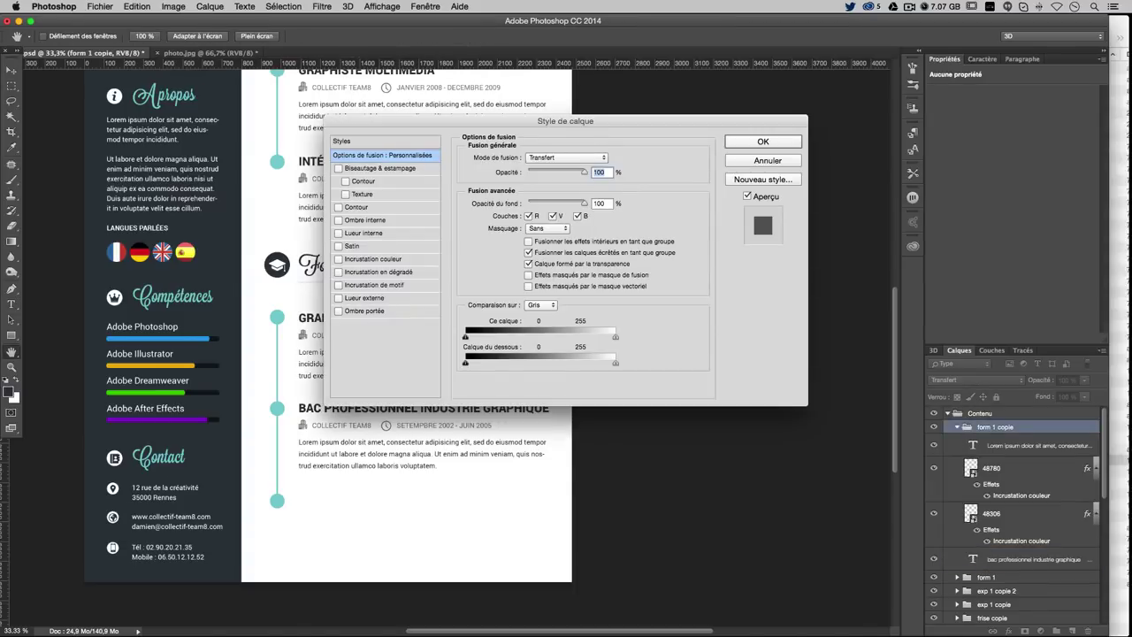
key("Escape")
left_click(956, 427)
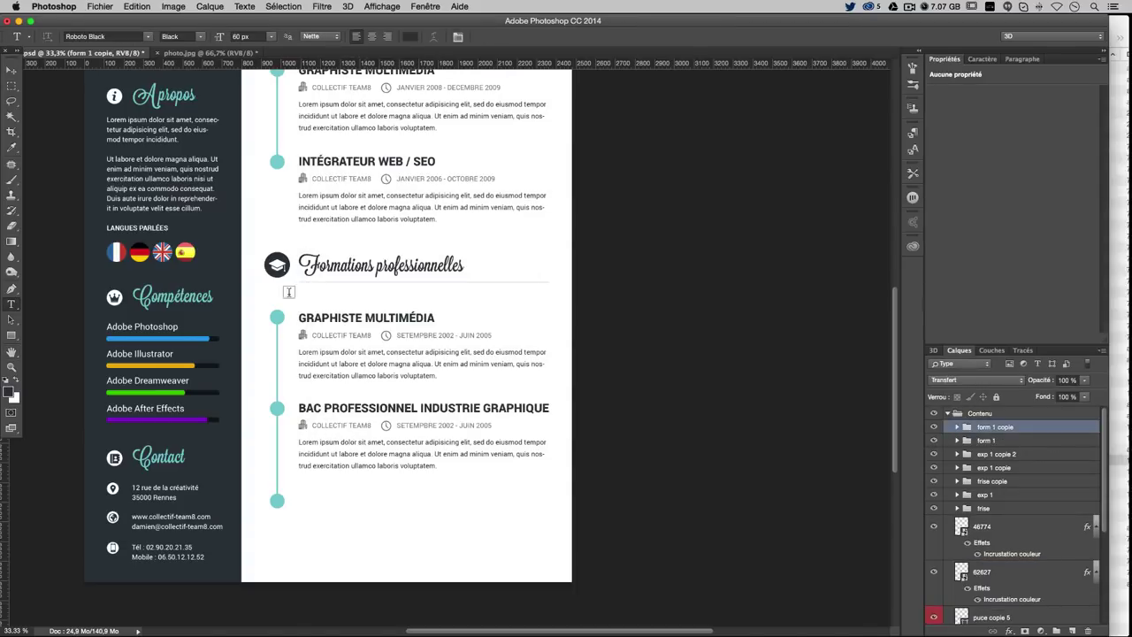
left_click(11, 70)
- Duplicate the BAC PROFESSIONNEL entry down to the third timeline bullet
left_click_drag(447, 382, 466, 476)
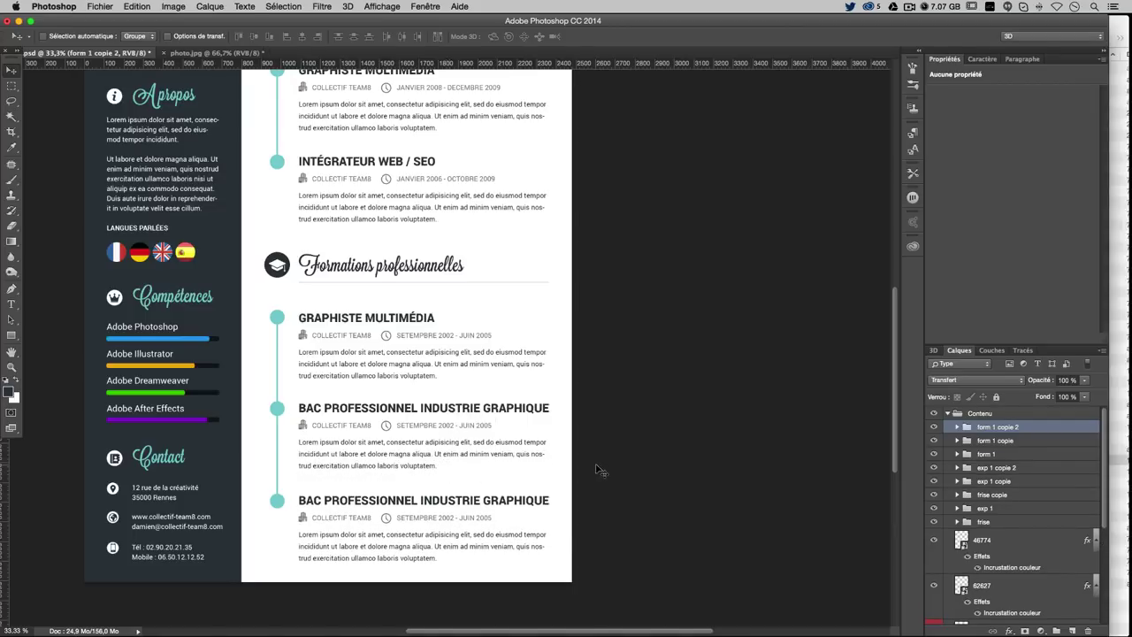
key("shift+Down")
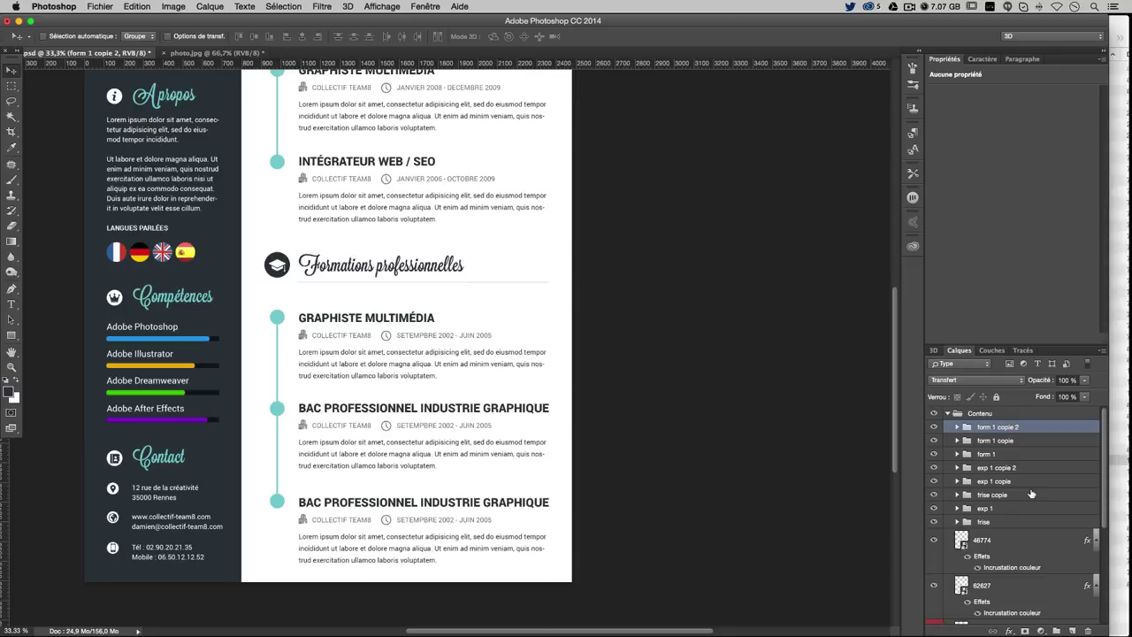
left_click(11, 304)
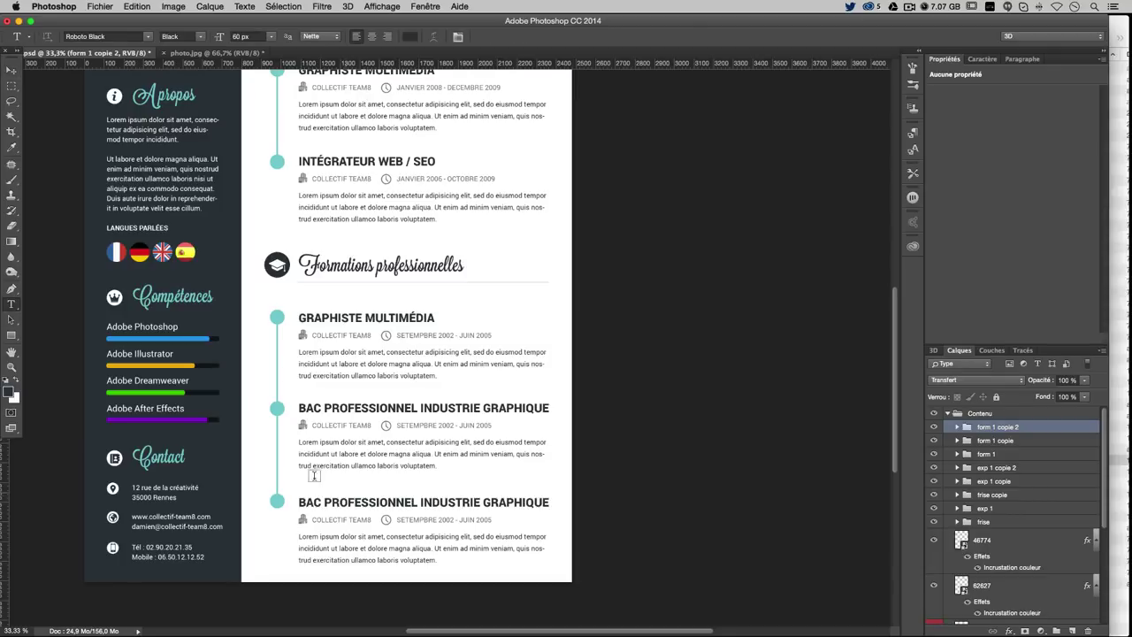
left_click(11, 73)
key("Up")
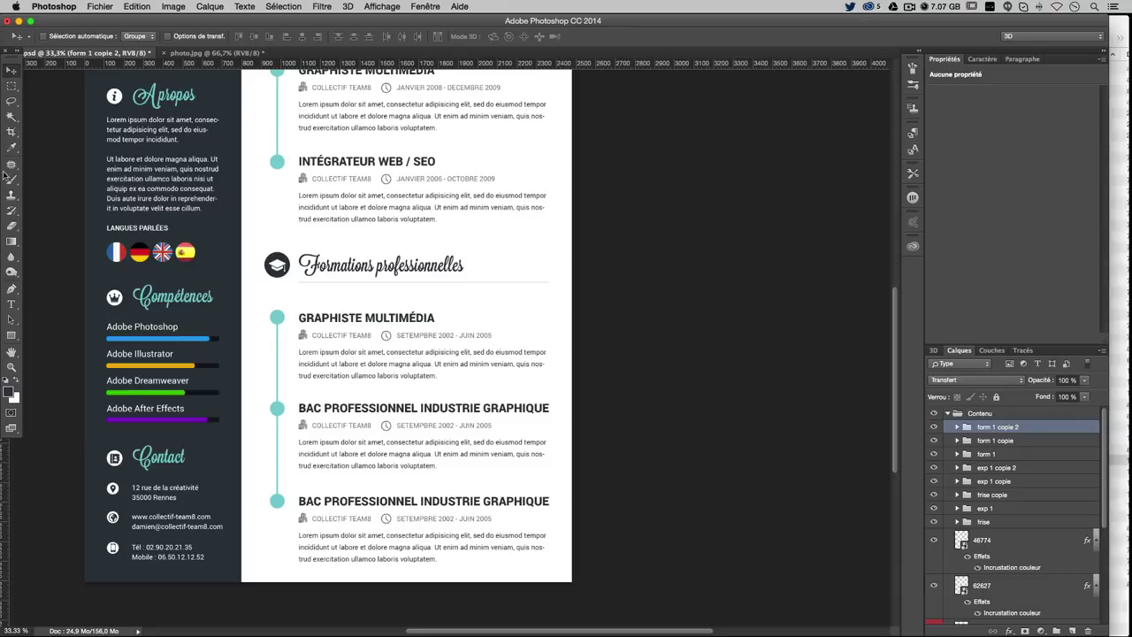
- Change 'BAC PROFESSIONNEL' in the last heading to 'BEP', giving BEP INDUSTRIE GRAPHIQUE
left_click(10, 305)
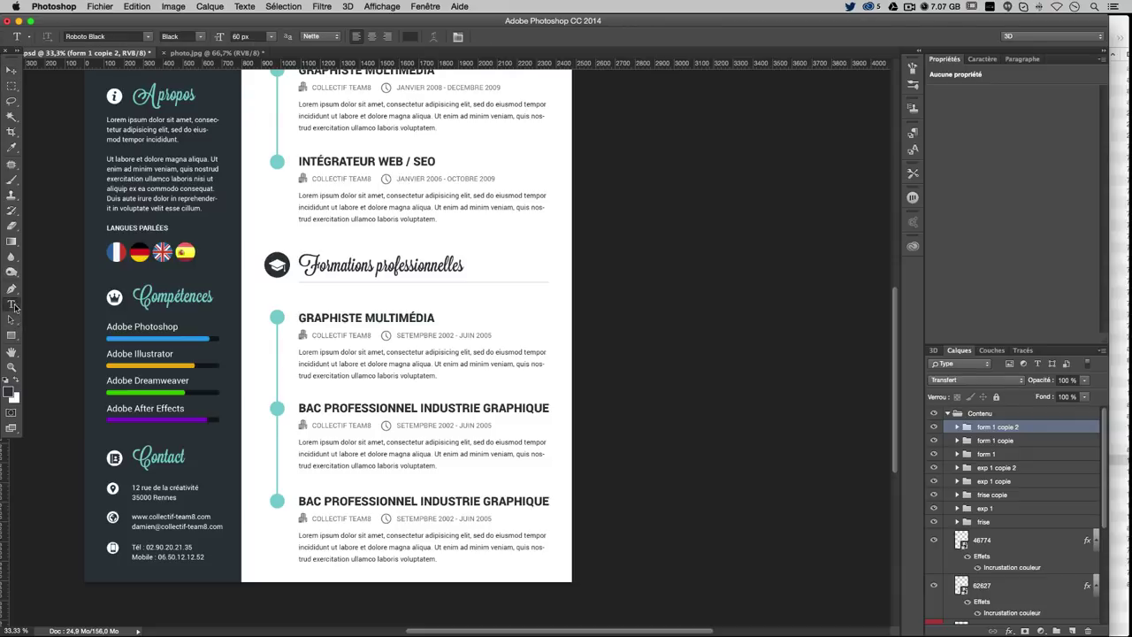
double_click(313, 501)
left_click_drag(312, 501, 353, 501)
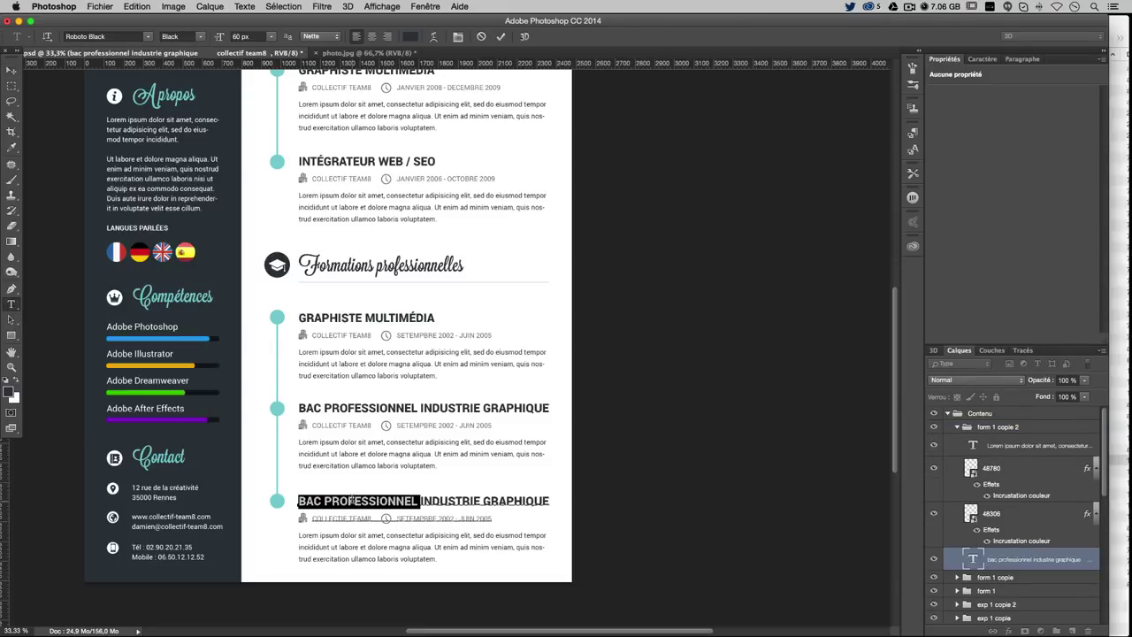
type("BEP")
scroll(354, 407, "down", 3)
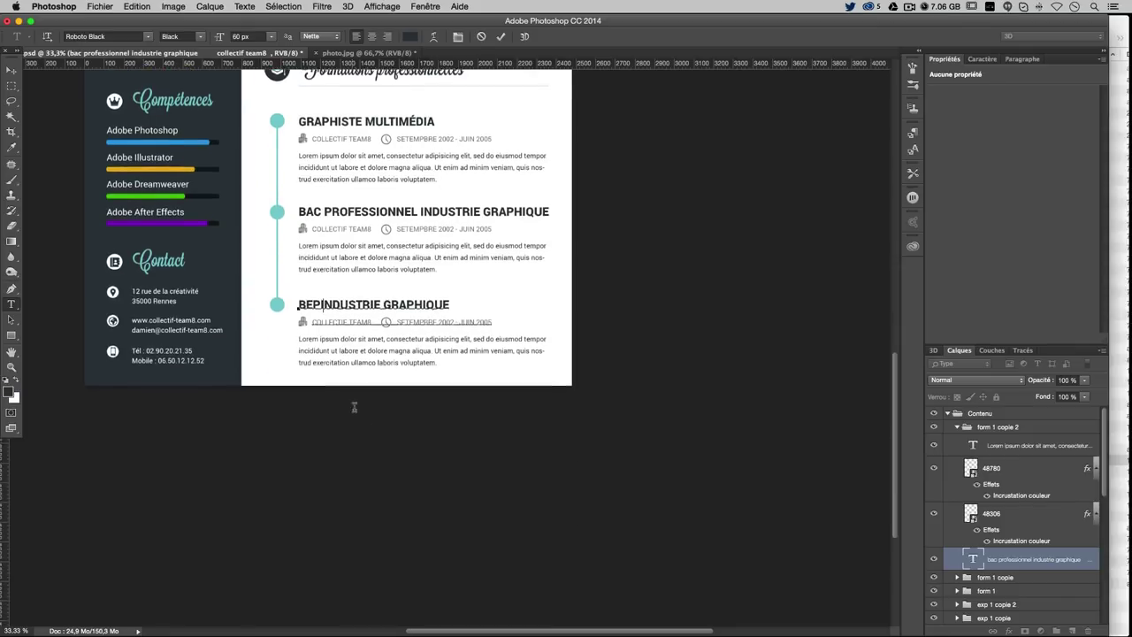
scroll(354, 407, "up", 2)
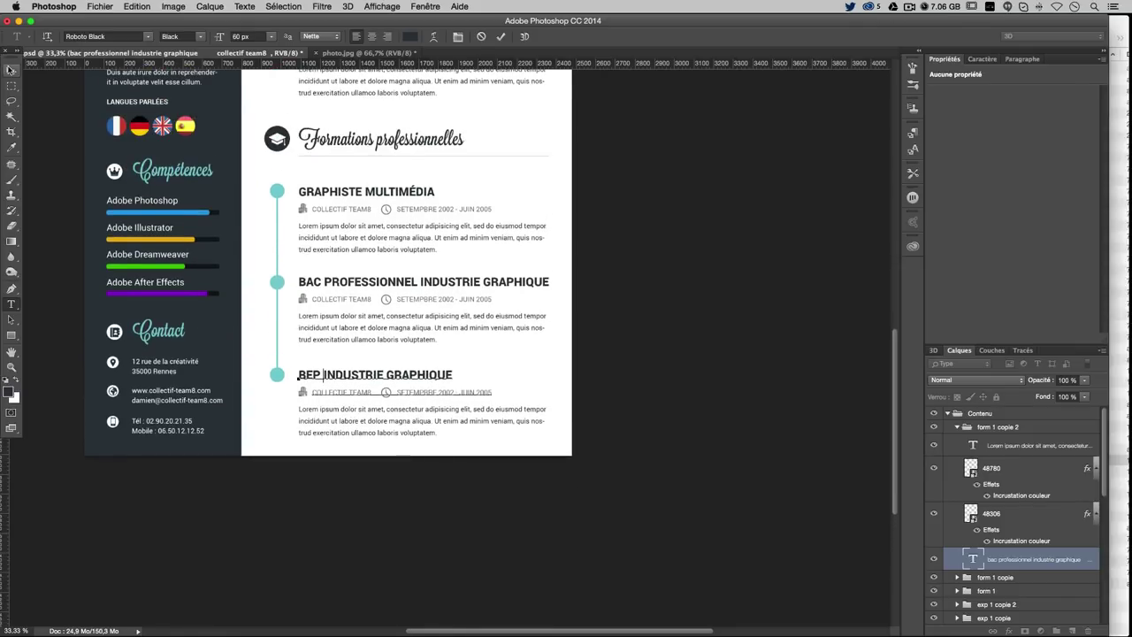
left_click(10, 70)
- Collapse the form 1 copie 2 and Contenu layer groups, leaving Contenu selected
scroll(647, 419, "up", 2)
scroll(647, 420, "up", 1)
scroll(647, 420, "up", 2)
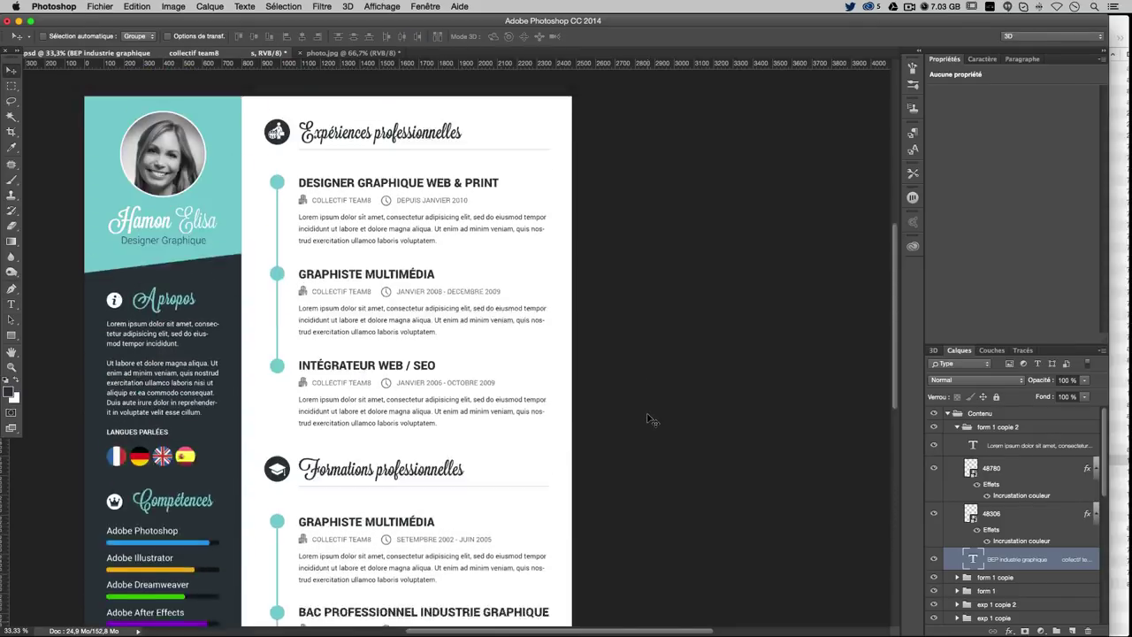
scroll(648, 419, "down", 1)
scroll(648, 419, "down", 2)
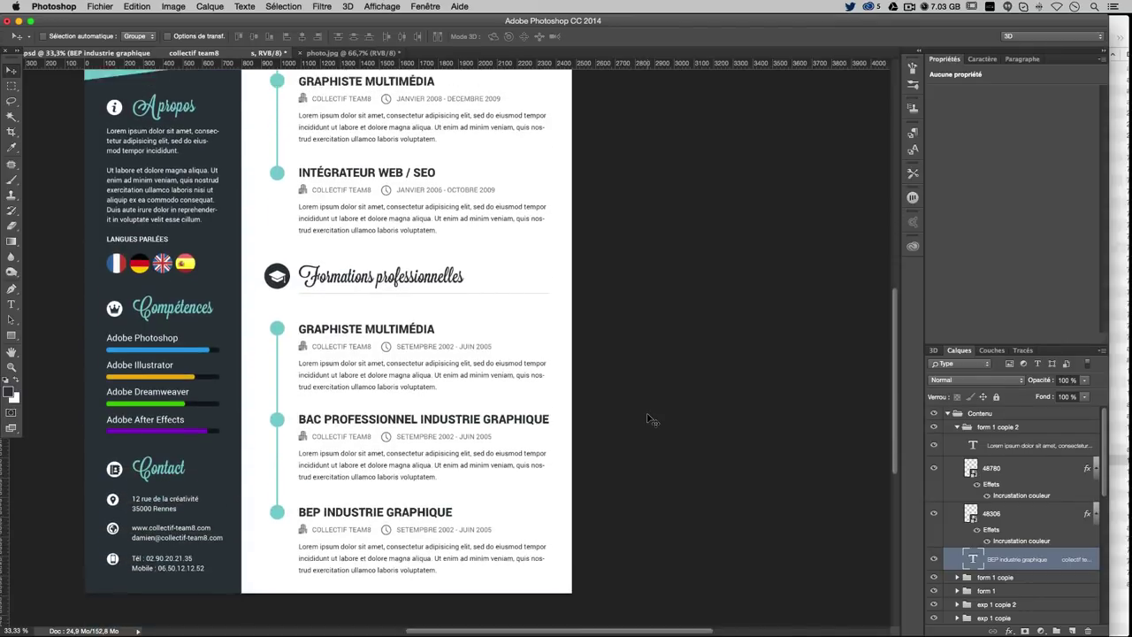
scroll(416, 526, "up", 3)
scroll(422, 531, "up", 1)
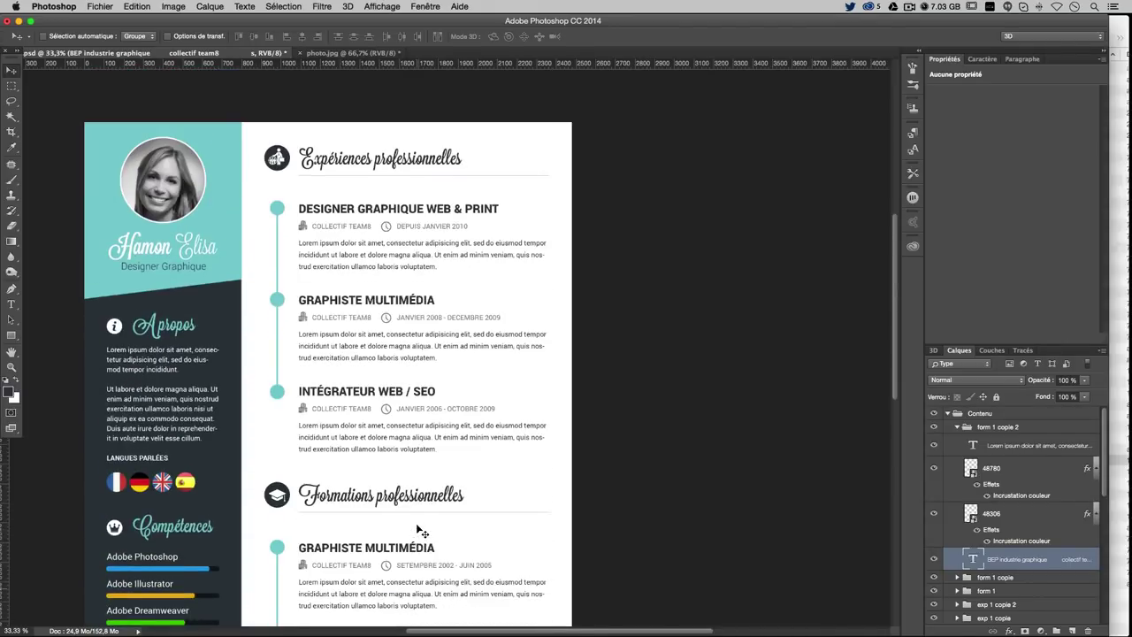
scroll(439, 490, "down", 1)
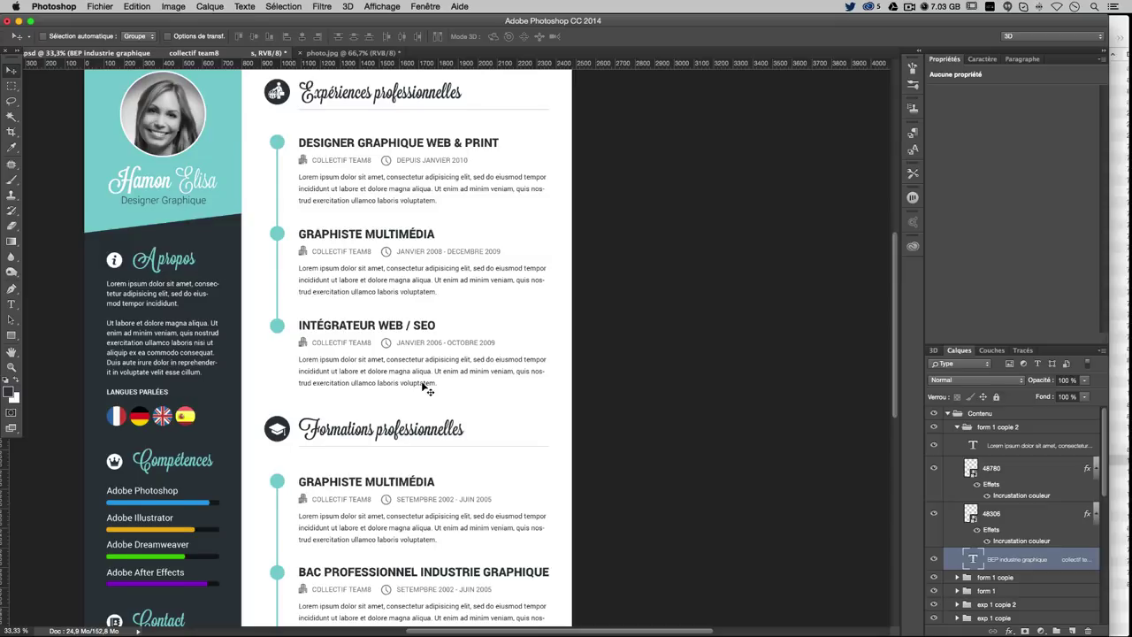
scroll(424, 387, "down", 1)
scroll(424, 388, "down", 1)
scroll(447, 409, "down", 1)
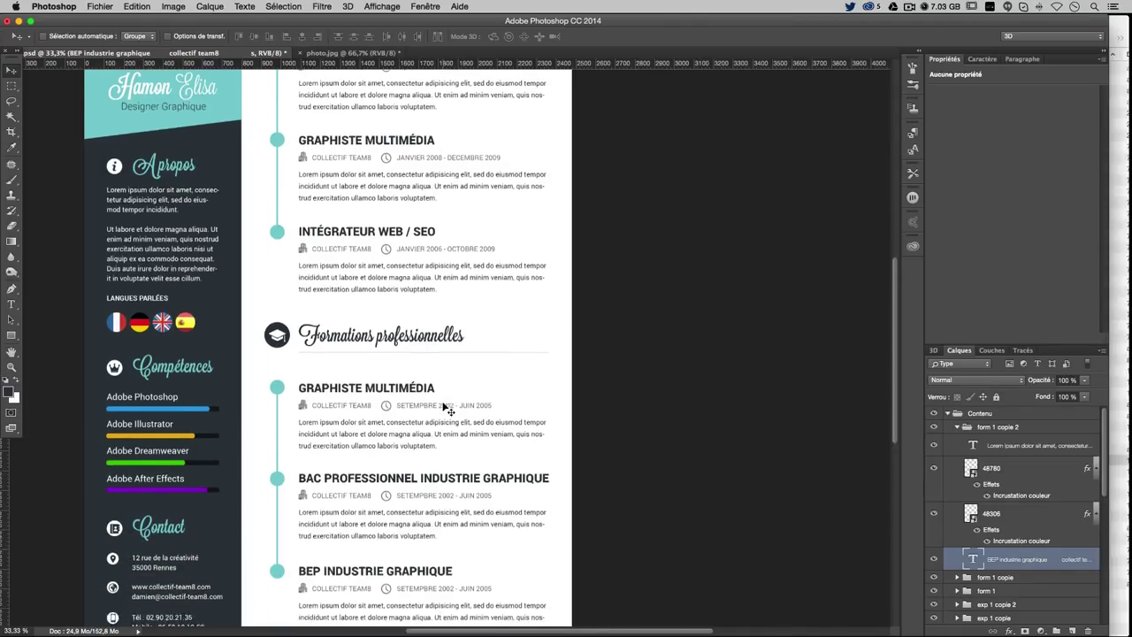
scroll(447, 409, "down", 1)
scroll(345, 598, "up", 1)
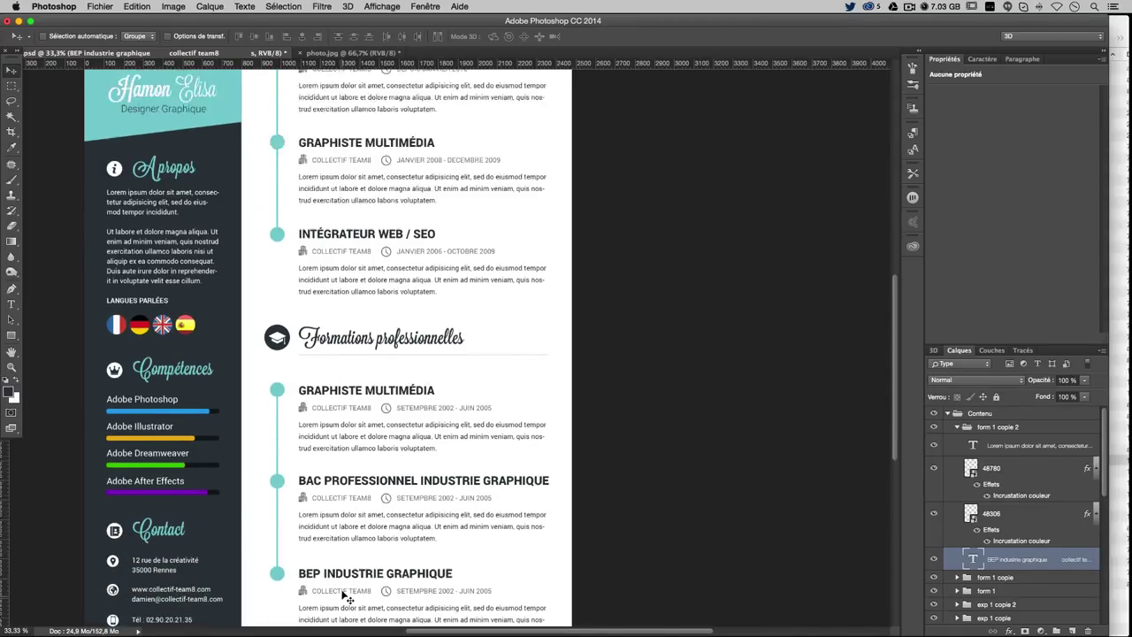
scroll(345, 598, "up", 1)
left_click(956, 426)
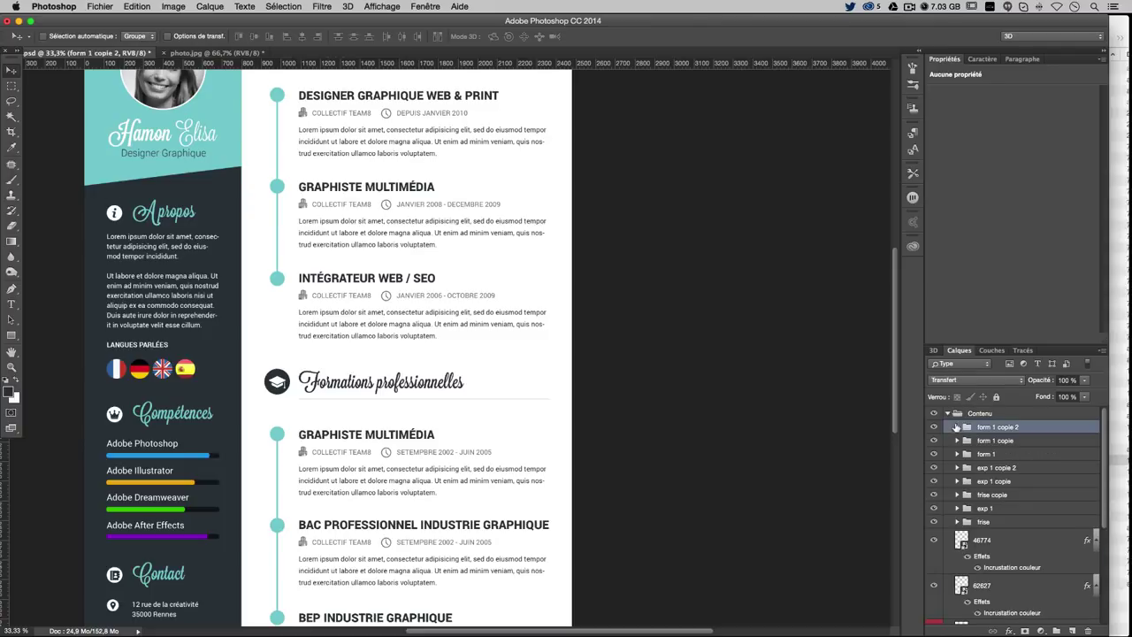
left_click(948, 414)
- Nudge the Contenu group up two pixels and check its position across the page
scroll(664, 417, "up", 2)
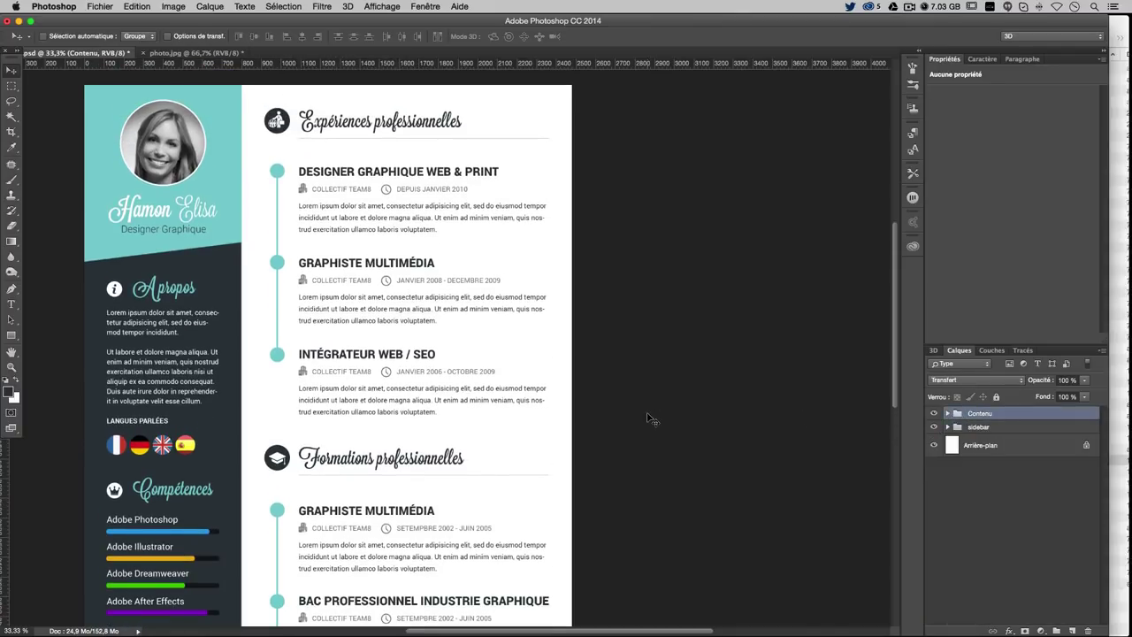
key("Up")
key("Up")
key("Up")
key("Up")
key("Up")
key("Up")
key("Up")
key("Up")
key("Up")
key("Up")
key("Up")
key("Up")
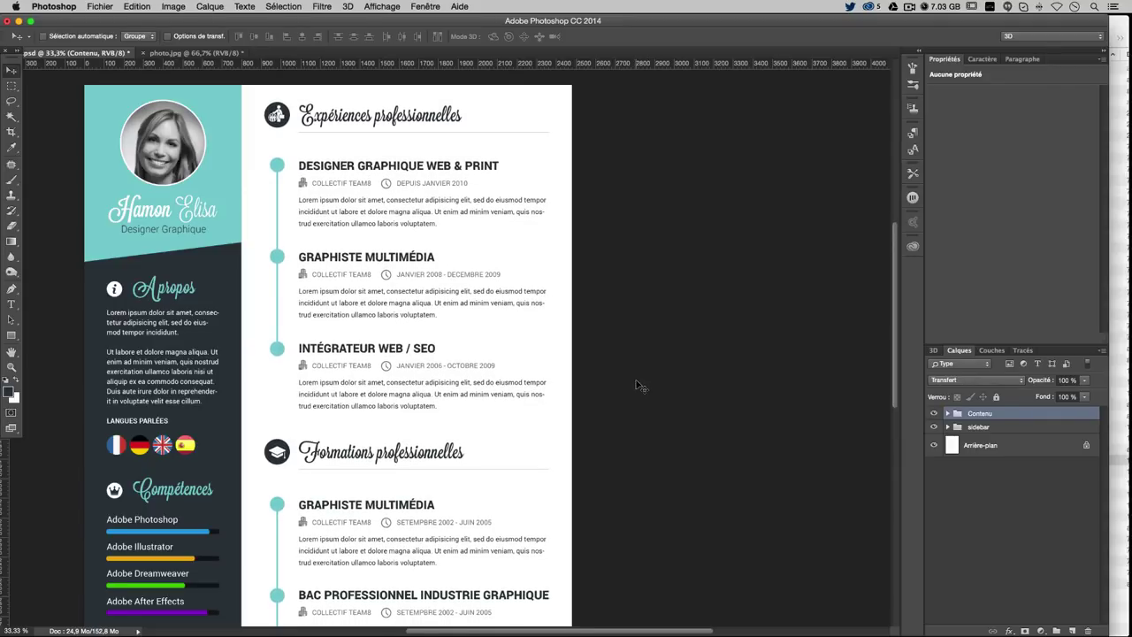
key("Up")
key("Up")
scroll(634, 427, "down", 5)
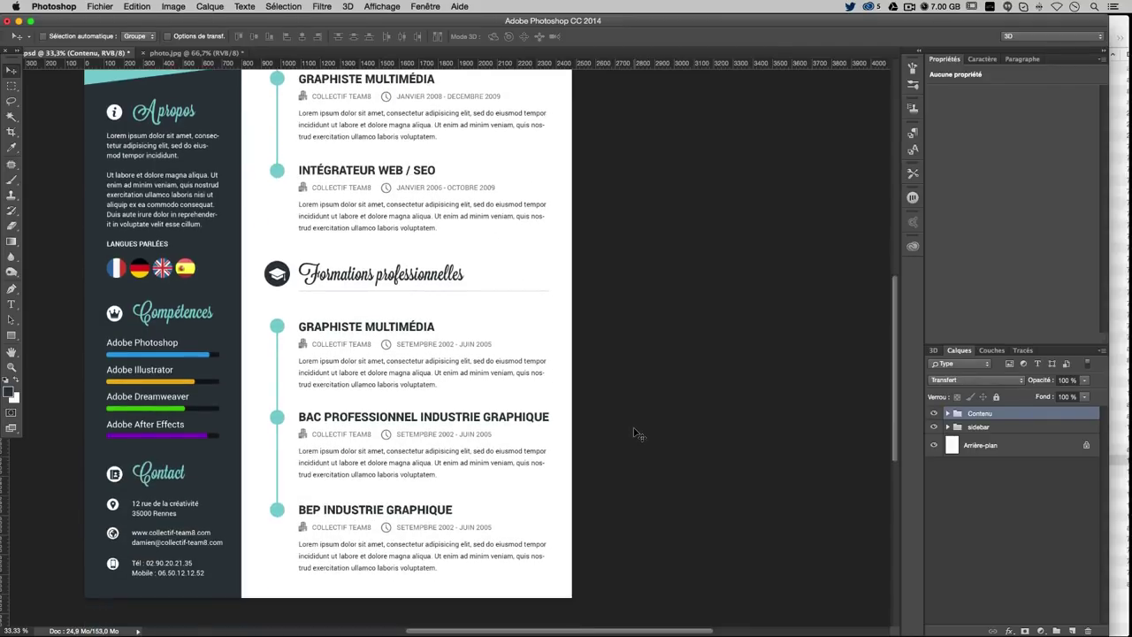
scroll(633, 428, "up", 6)
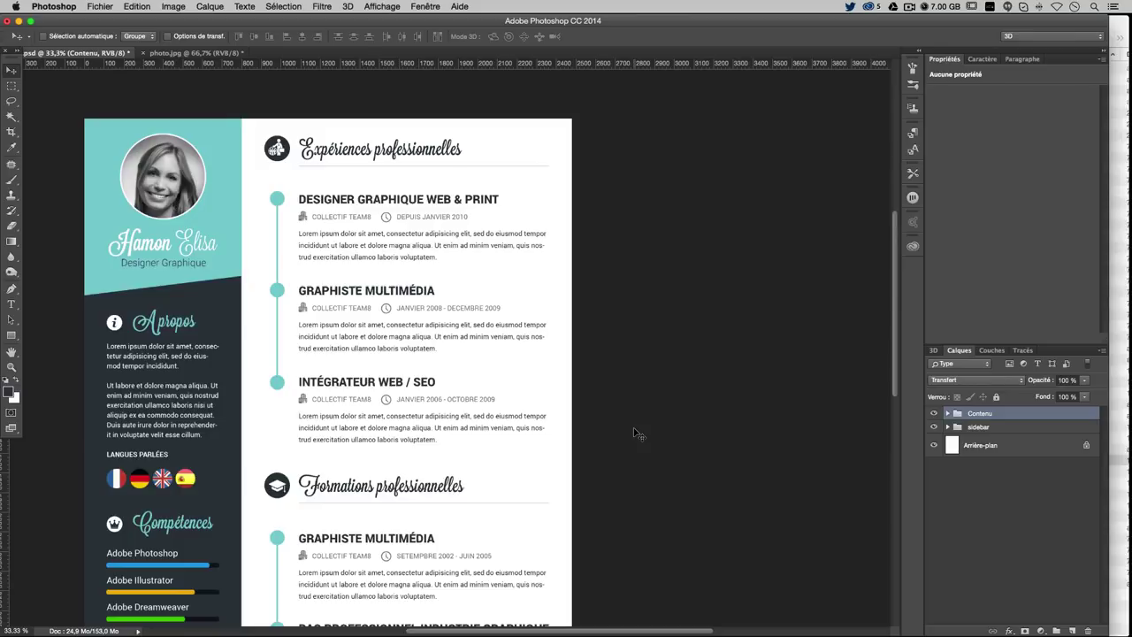
scroll(633, 427, "down", 5)
scroll(634, 427, "up", 5)
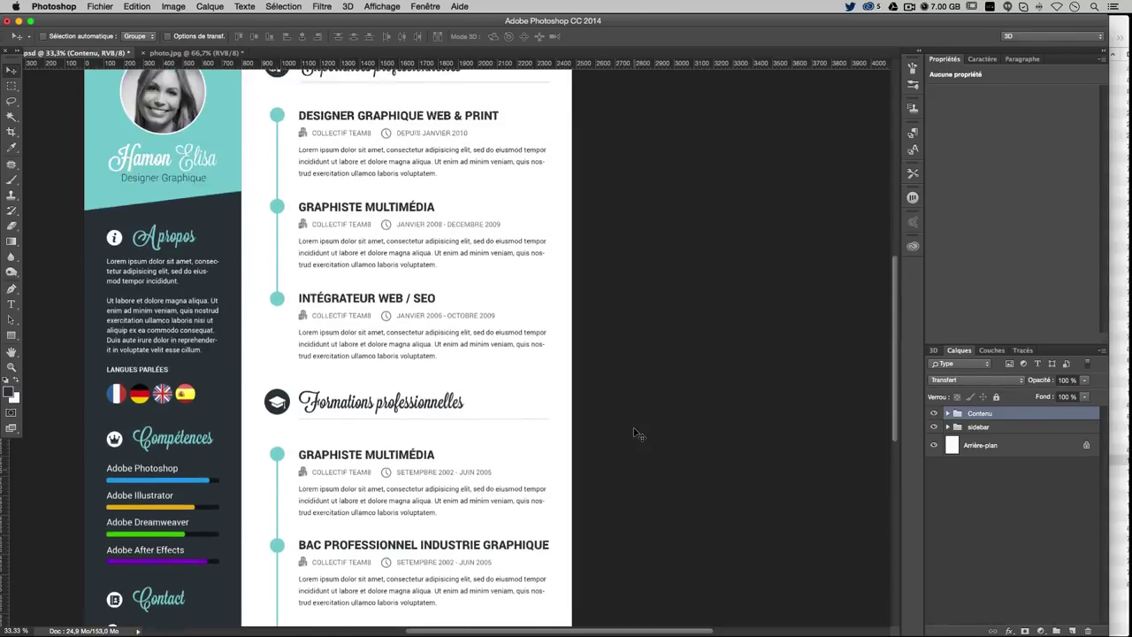
scroll(634, 434, "up", 2)
scroll(592, 496, "up", 1)
scroll(592, 495, "down", 1)
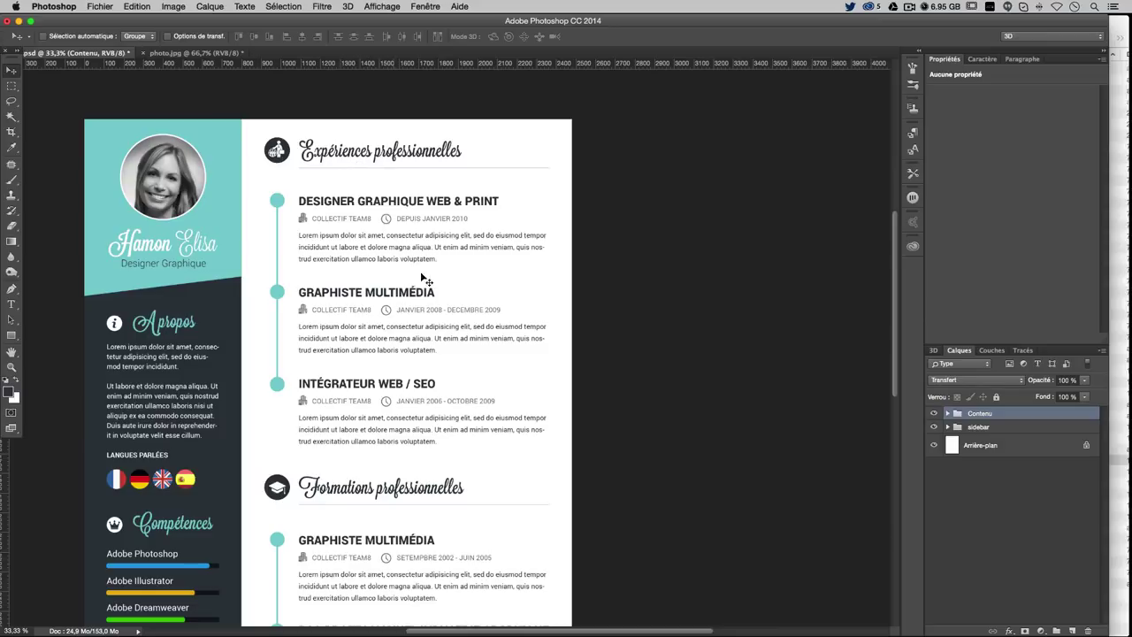
scroll(485, 353, "down", 1)
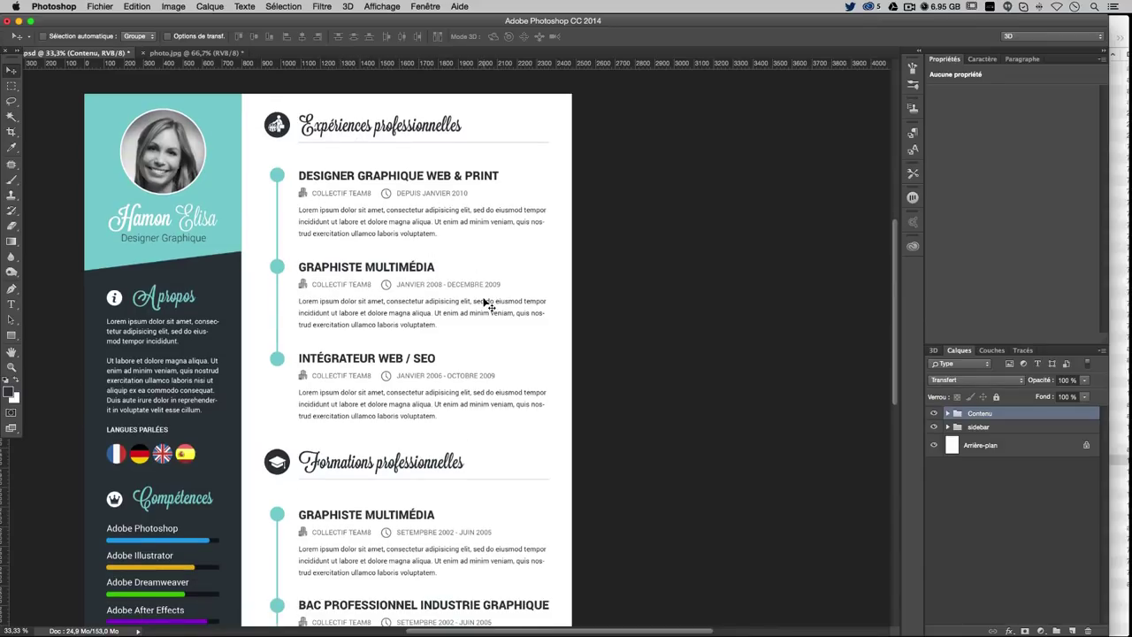
scroll(473, 292, "down", 1)
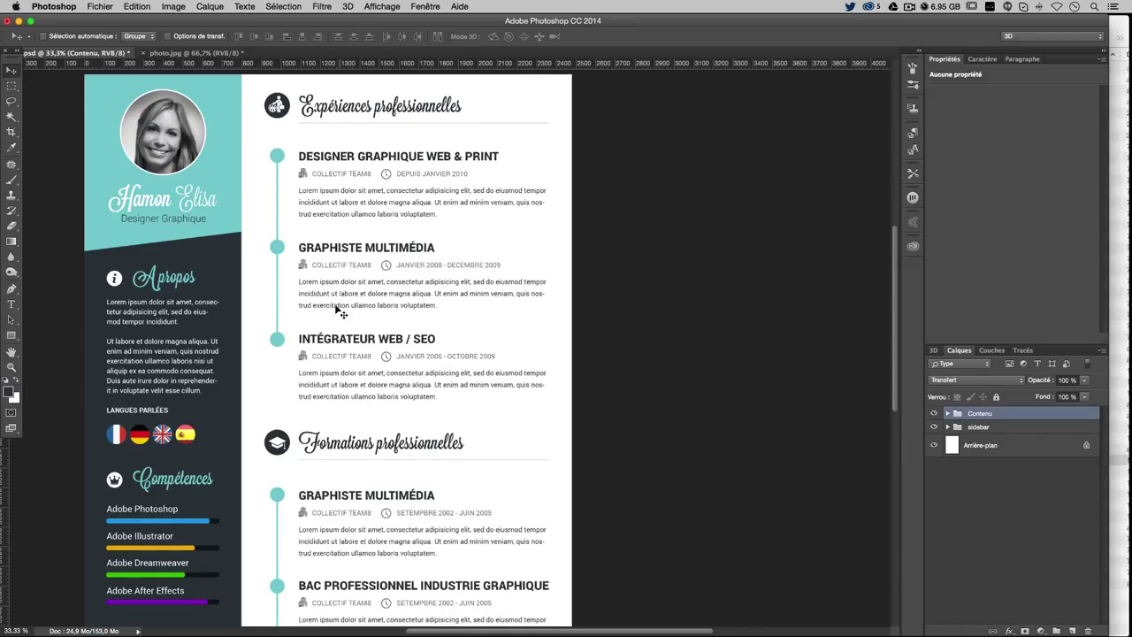
scroll(387, 375, "down", 3)
scroll(387, 572, "down", 5)
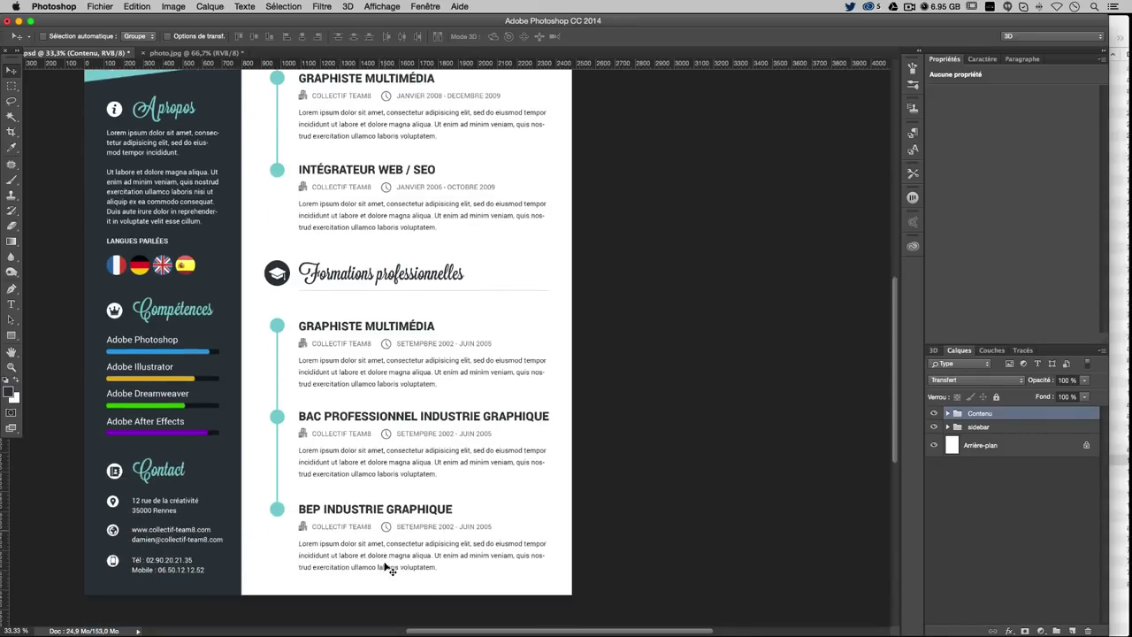
scroll(386, 566, "up", 2)
scroll(387, 566, "up", 8)
scroll(387, 569, "up", 1)
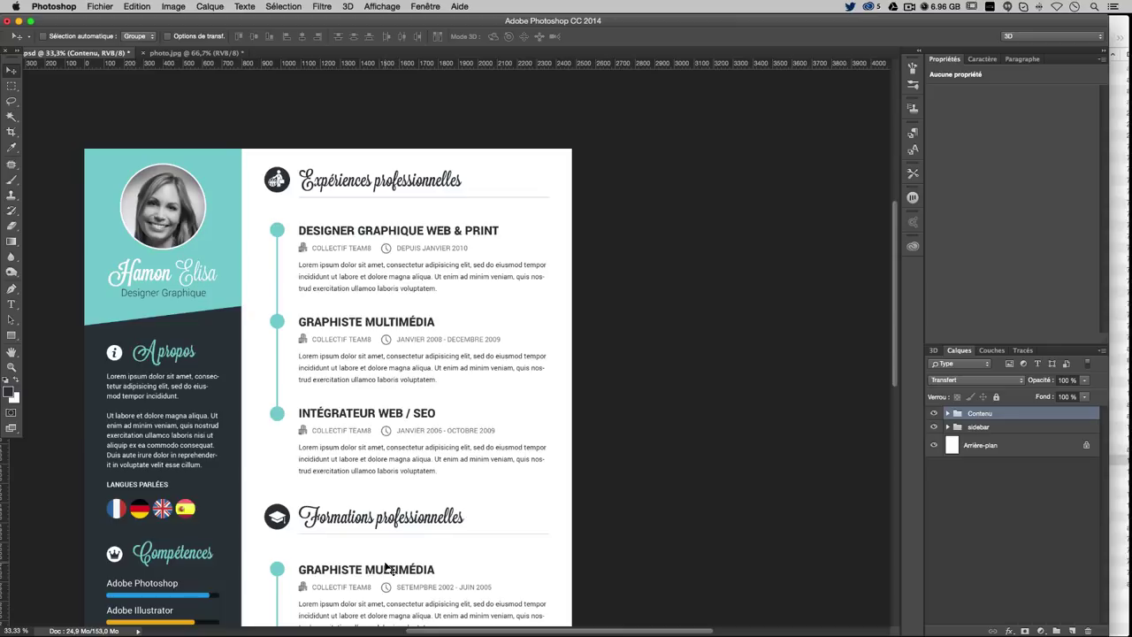
scroll(370, 523, "down", 1)
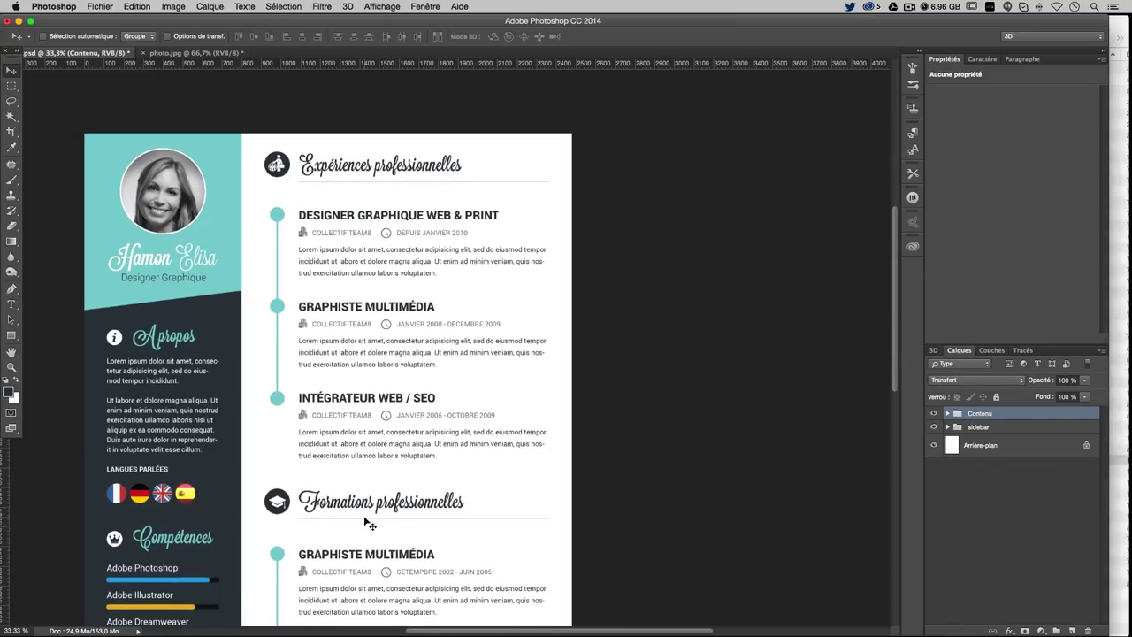
scroll(451, 234, "down", 5)
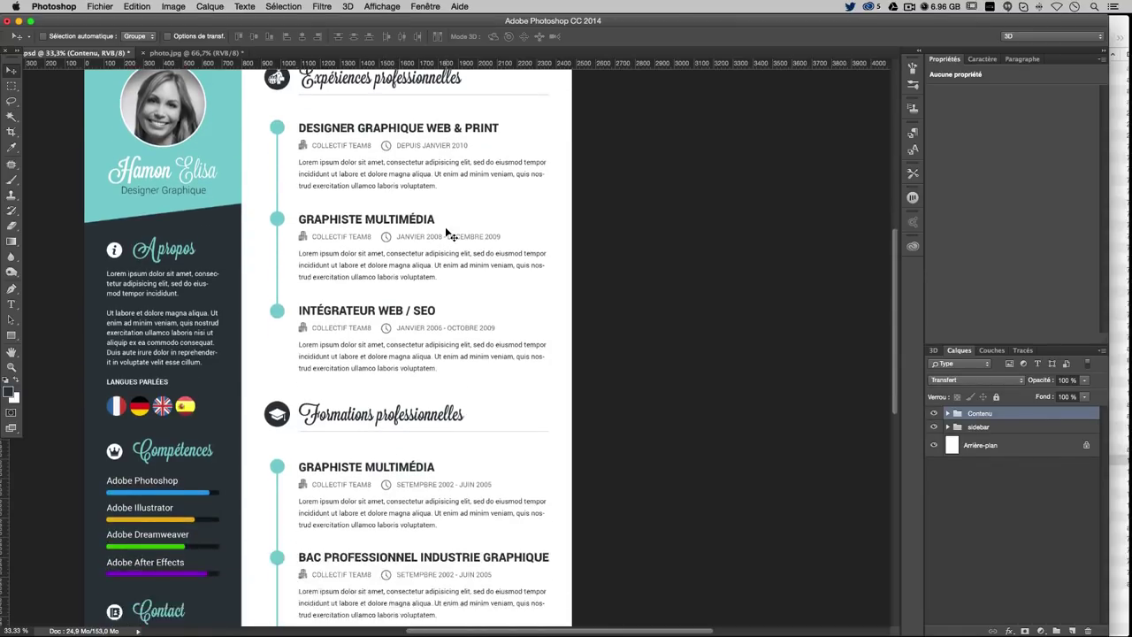
scroll(448, 234, "down", 1)
scroll(448, 237, "up", 4)
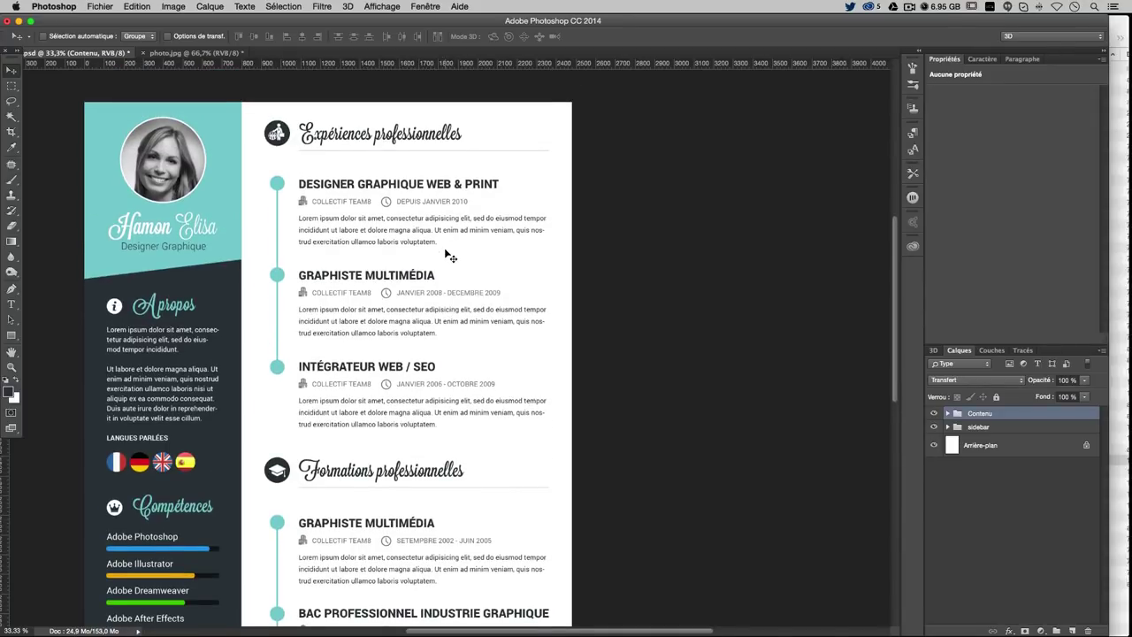
scroll(450, 256, "left", 3)
scroll(449, 256, "left", 3)
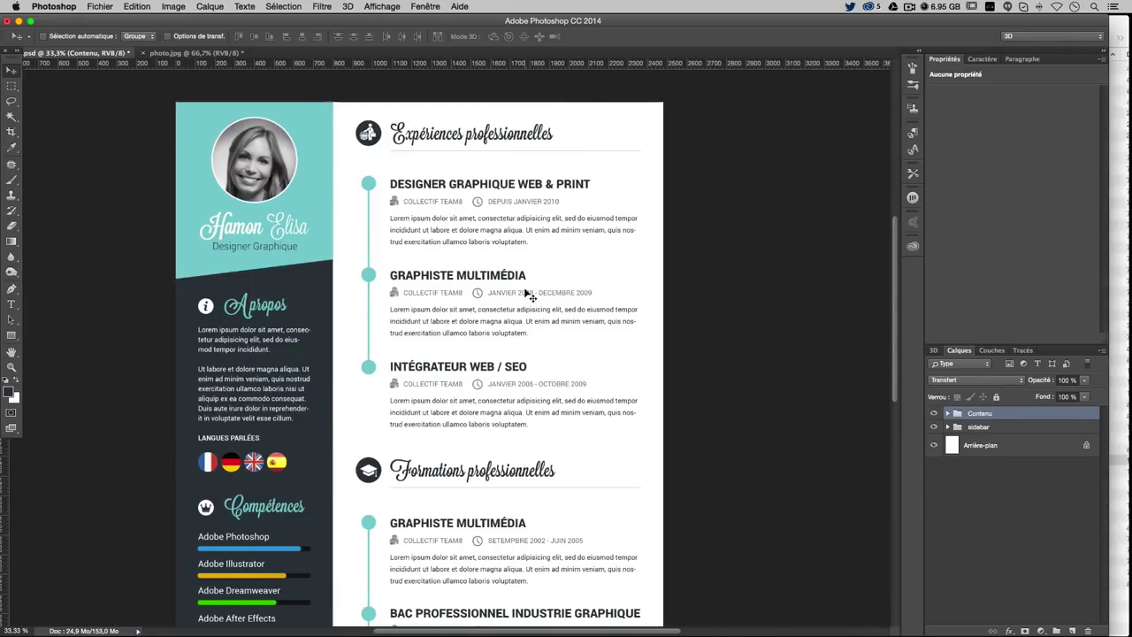